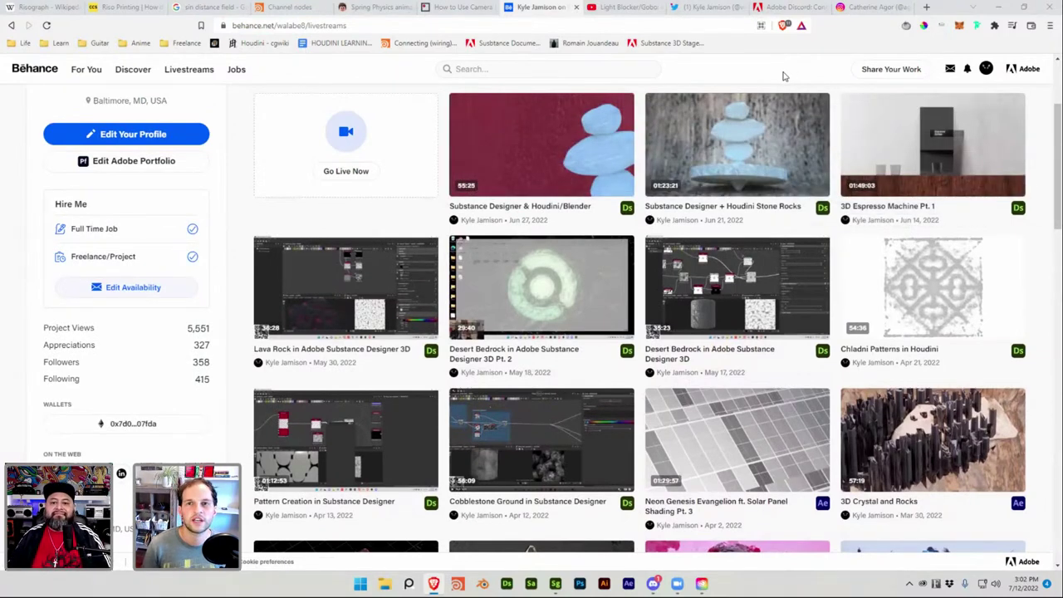
View the open YouTube video page, the Twitter page and the Adobe Discord community page
{"action": "key", "text": "ctrl+Tab"}
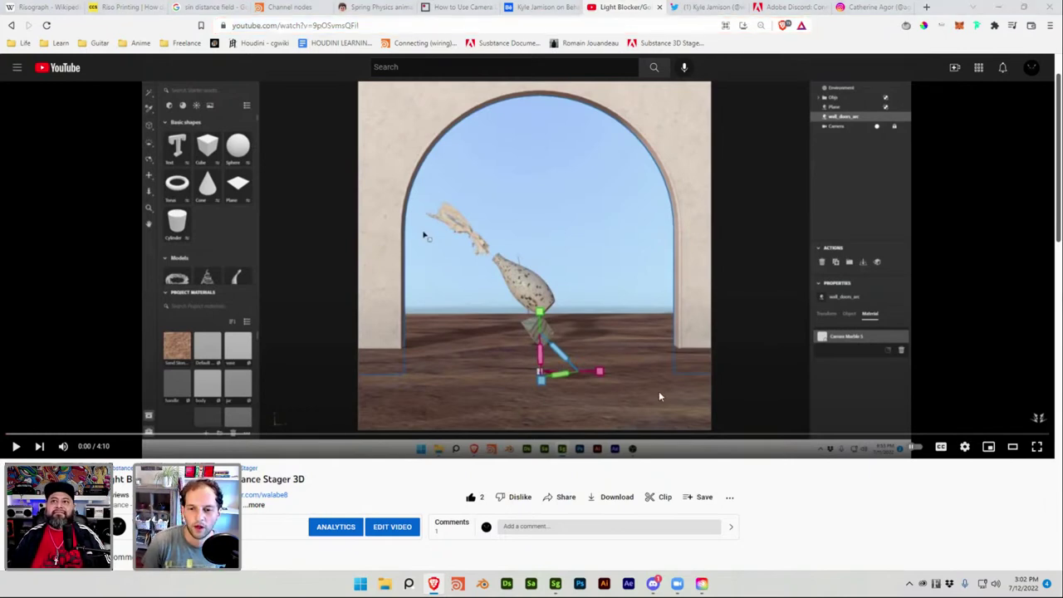
{"action": "left_click", "coordinate": [700, 8]}
{"action": "key", "text": "ctrl+Tab"}
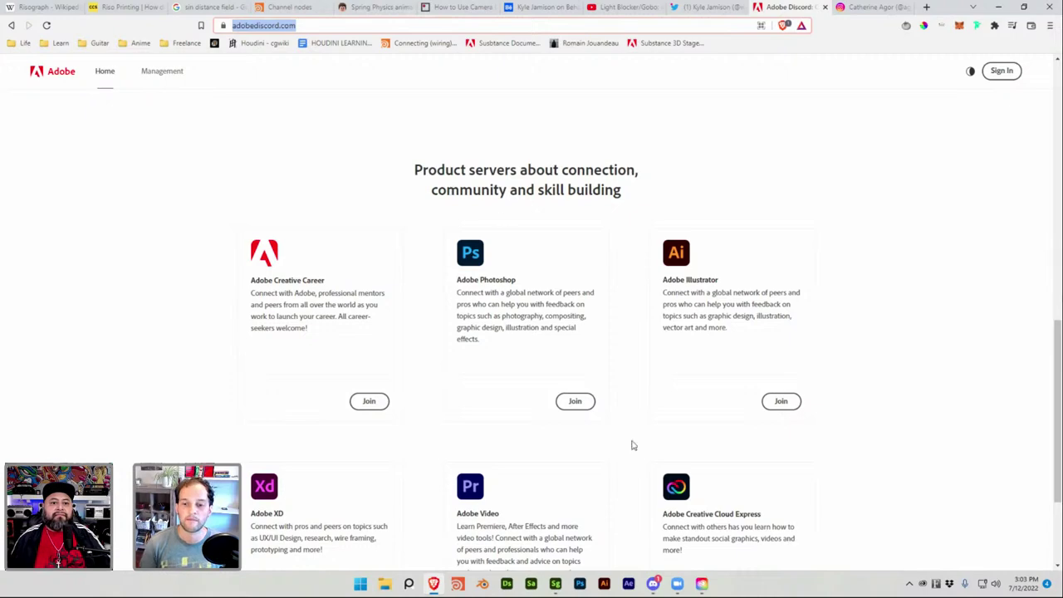
Switch to Discord, dismiss the invite dialog and look through the channels of the Adobe Substance 3D server
{"action": "left_click", "coordinate": [653, 583]}
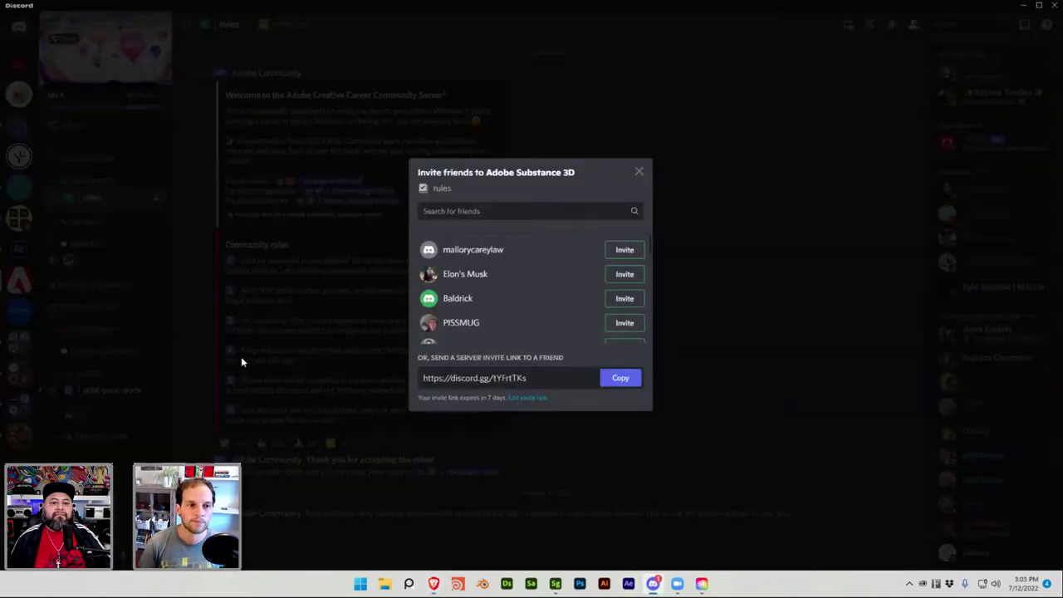
{"action": "left_click", "coordinate": [2, 230]}
{"action": "left_click", "coordinate": [19, 218]}
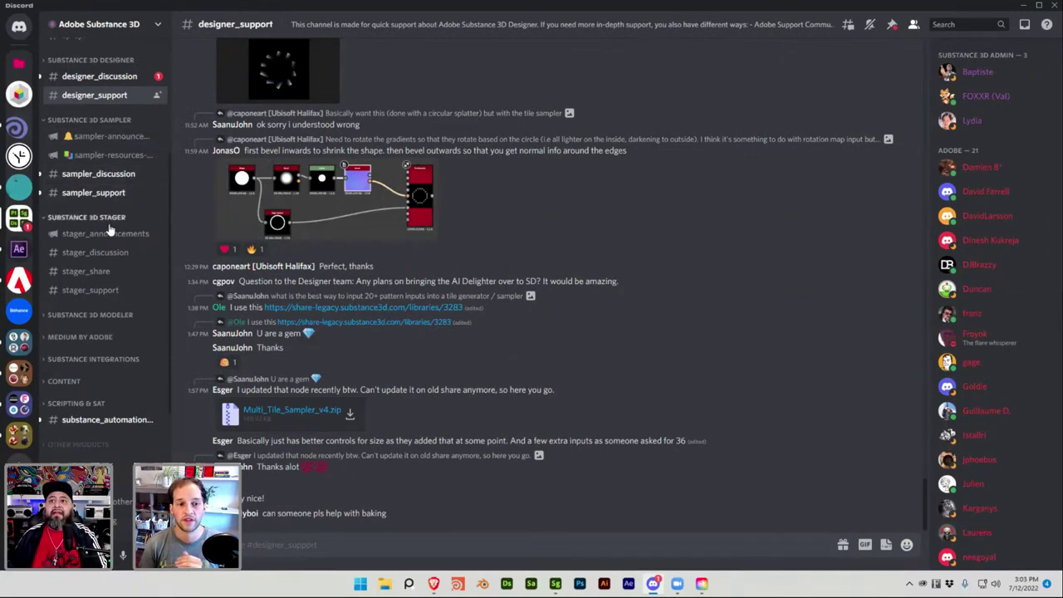
{"action": "scroll", "coordinate": [113, 258], "scroll_direction": "up", "scroll_amount": 5}
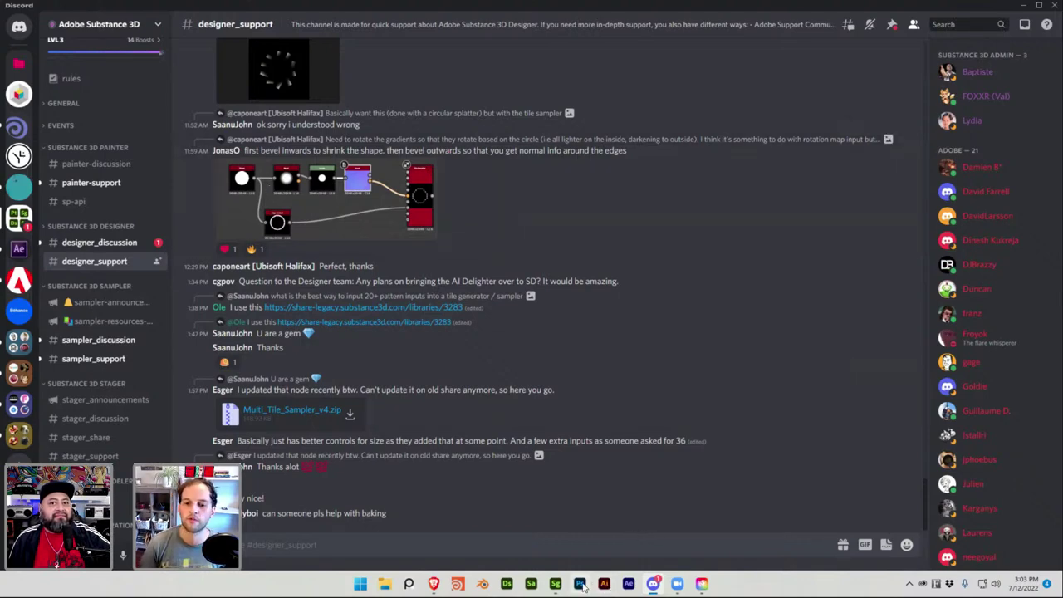
Switch to Adobe Substance 3D Stager and leave the scene's Camera view for the free viewport camera
{"action": "mouse_move", "coordinate": [564, 589]}
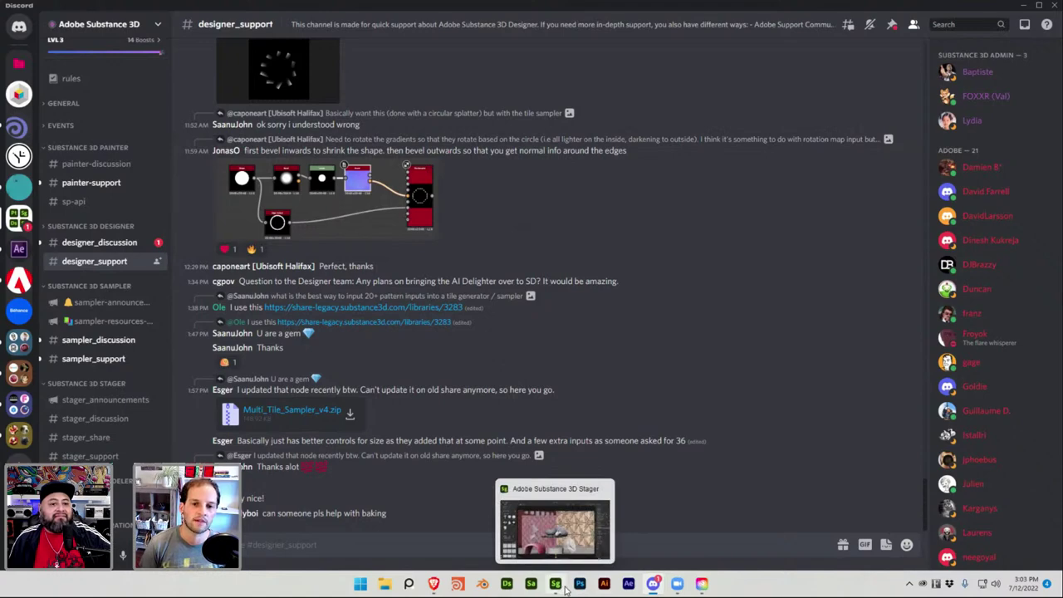
{"action": "left_click", "coordinate": [563, 588]}
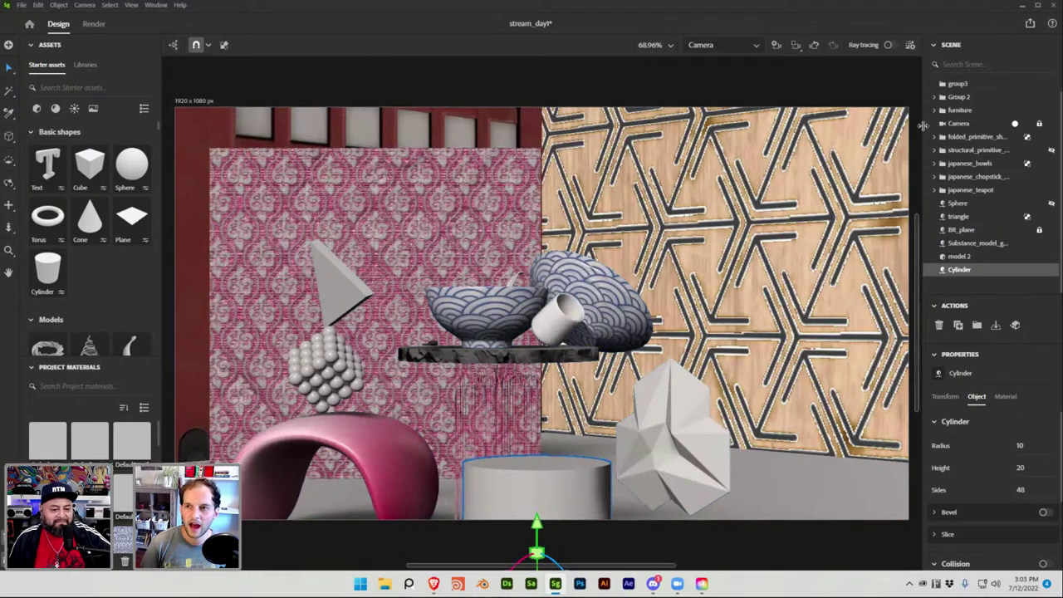
{"action": "left_click", "coordinate": [1014, 123]}
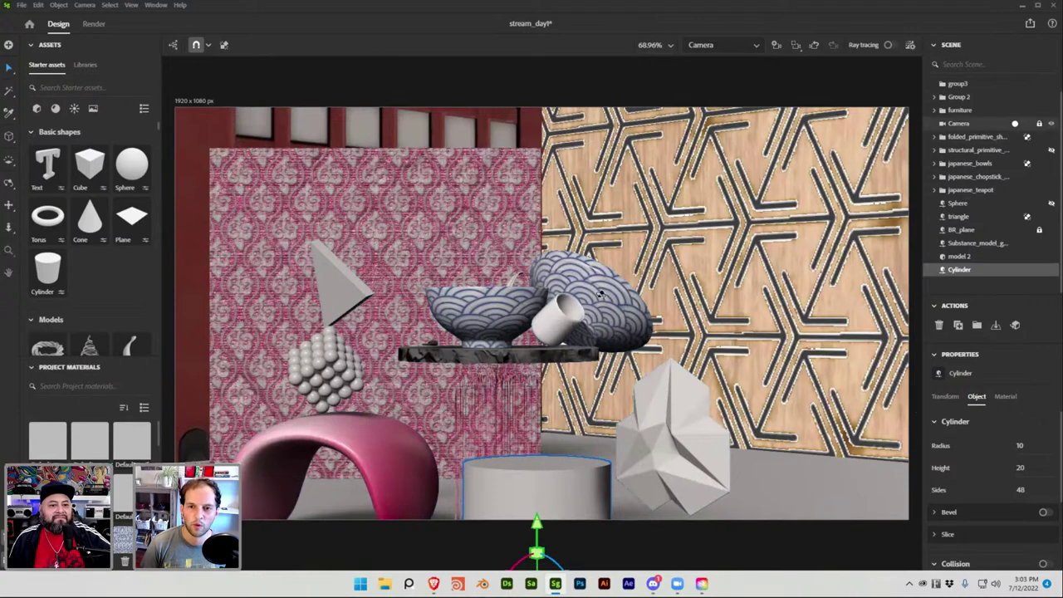
{"action": "scroll", "coordinate": [646, 353], "scroll_direction": "up", "scroll_amount": 3}
{"action": "scroll", "coordinate": [639, 356], "scroll_direction": "up", "scroll_amount": 2}
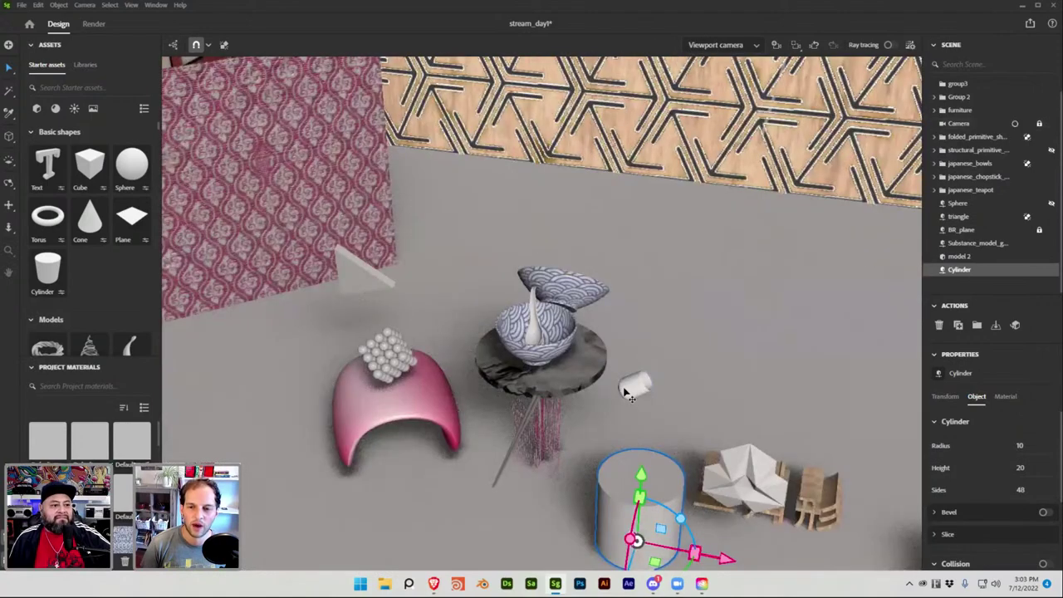
Select only cup_mesh inside the japanese_teapot group and move the cup towards the bowls on the round table
{"action": "left_click", "coordinate": [635, 384]}
{"action": "scroll", "coordinate": [585, 481], "scroll_direction": "down", "scroll_amount": 3}
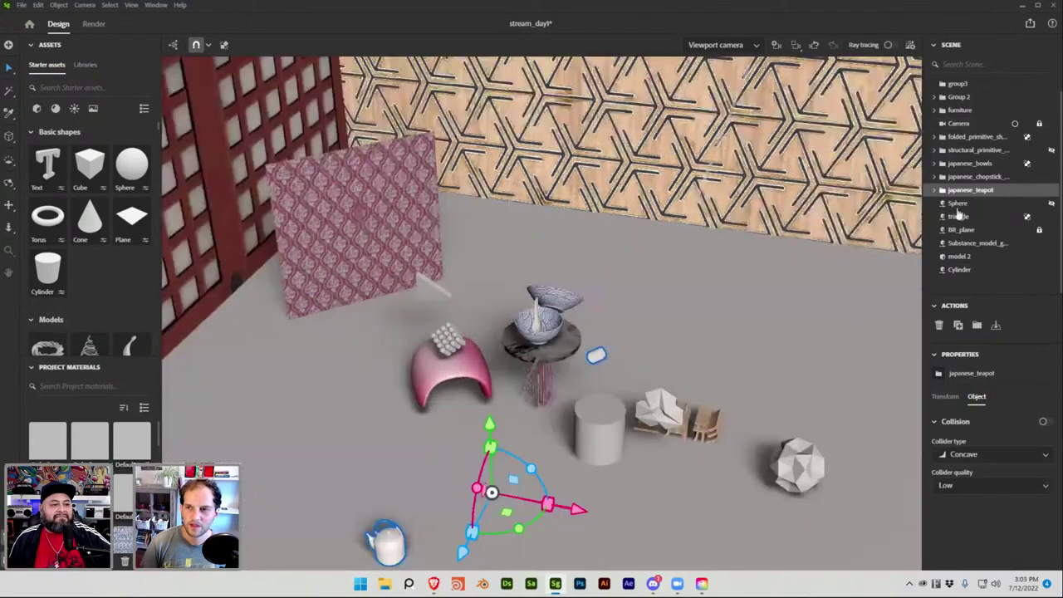
{"action": "left_click", "coordinate": [933, 190]}
{"action": "left_click", "coordinate": [943, 204]}
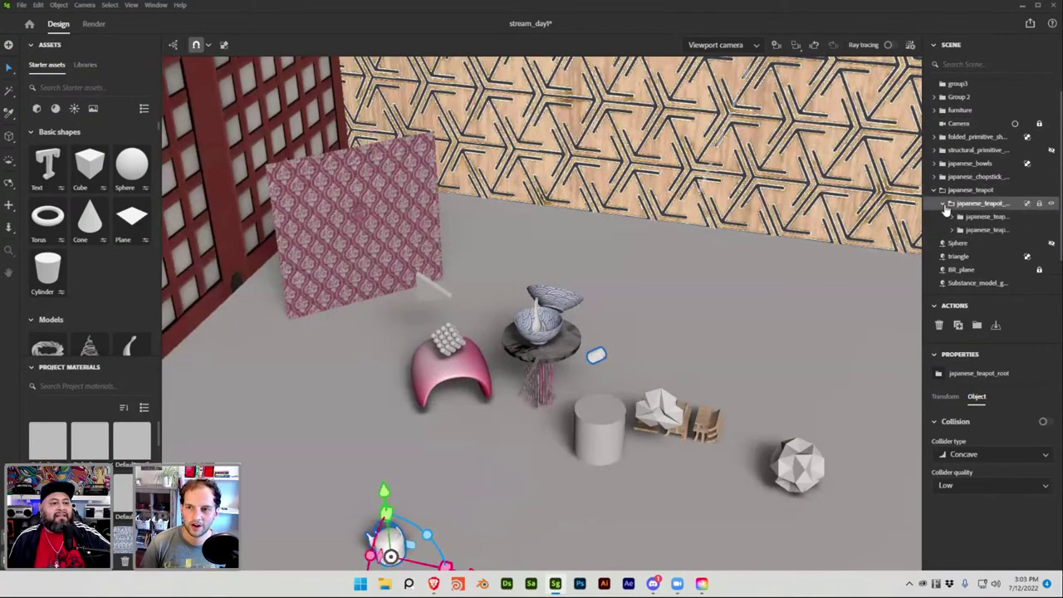
{"action": "left_click", "coordinate": [984, 216]}
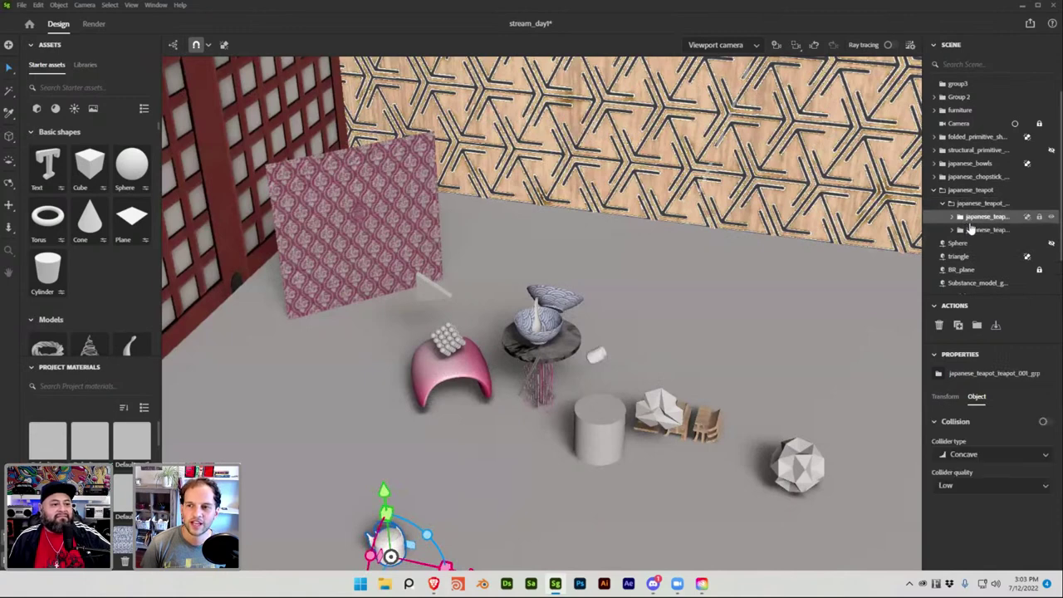
{"action": "left_click", "coordinate": [601, 358]}
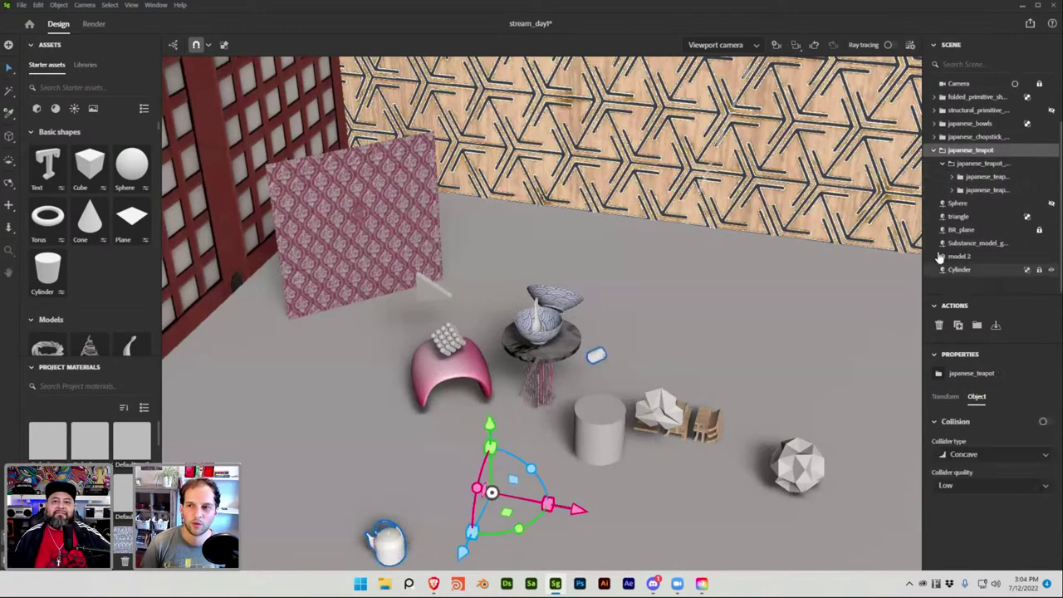
{"action": "left_click", "coordinate": [951, 191]}
{"action": "left_click", "coordinate": [951, 190]}
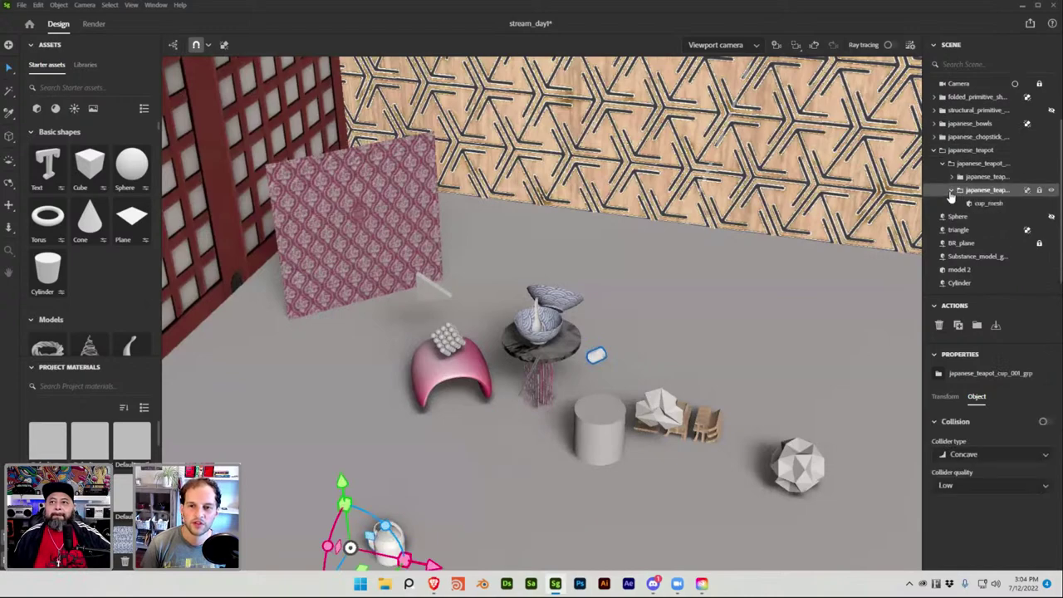
{"action": "left_click", "coordinate": [984, 203]}
{"action": "left_click_drag", "start_coordinate": [631, 373], "coordinate": [589, 355]}
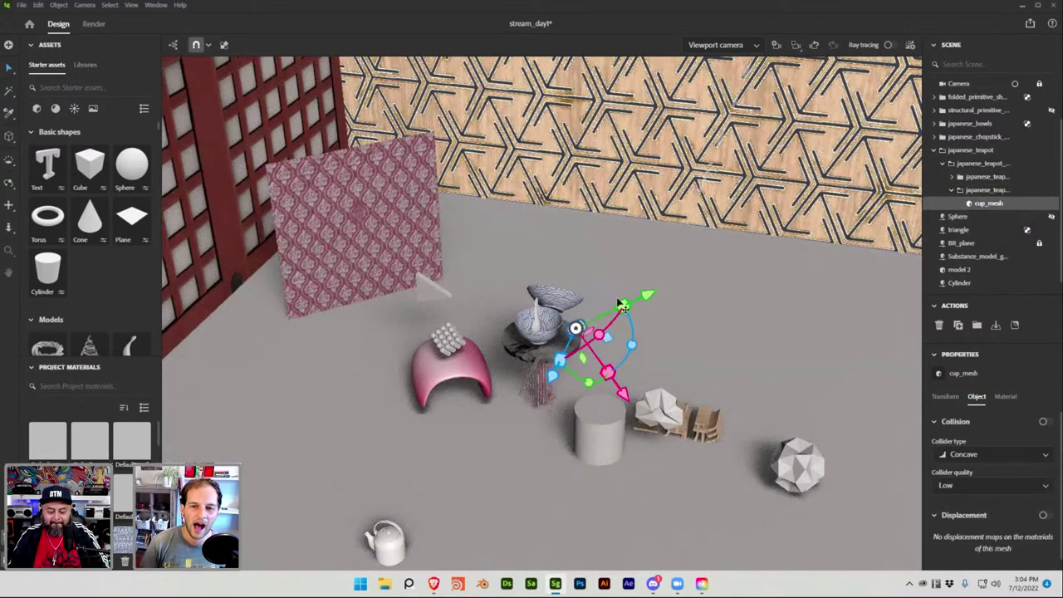
{"action": "mouse_move", "coordinate": [635, 300]}
{"action": "left_mouse_down"}
{"action": "mouse_move", "coordinate": [628, 310]}
{"action": "mouse_move", "coordinate": [636, 304]}
{"action": "left_mouse_up"}
{"action": "left_click_drag", "start_coordinate": [612, 404], "coordinate": [568, 423]}
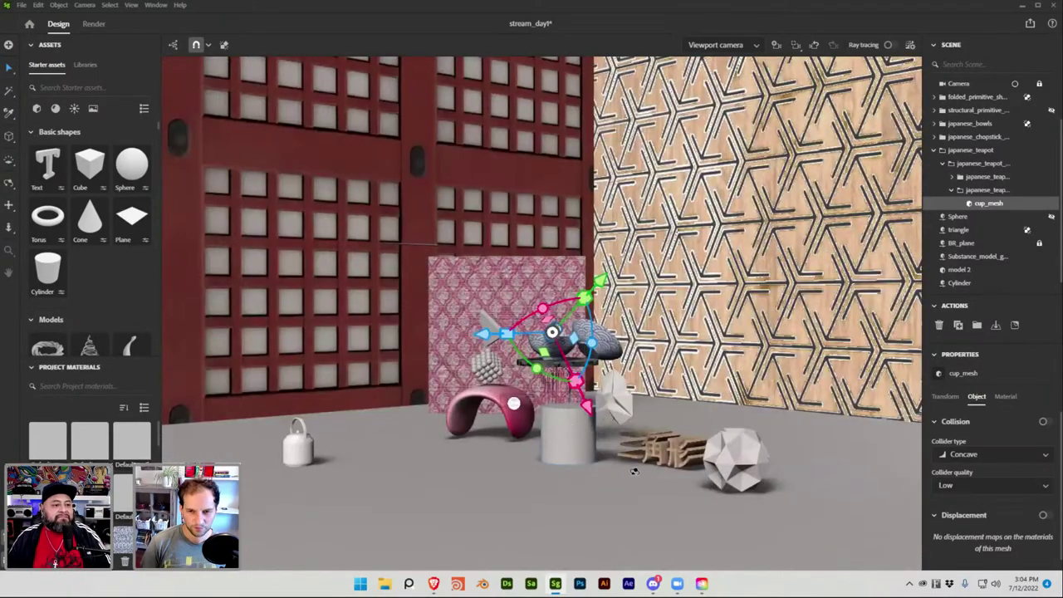
Check the cup and the round table through the scene's Camera view
{"action": "left_click_drag", "start_coordinate": [671, 482], "coordinate": [536, 400], "text": "alt"}
{"action": "left_click", "coordinate": [536, 407]}
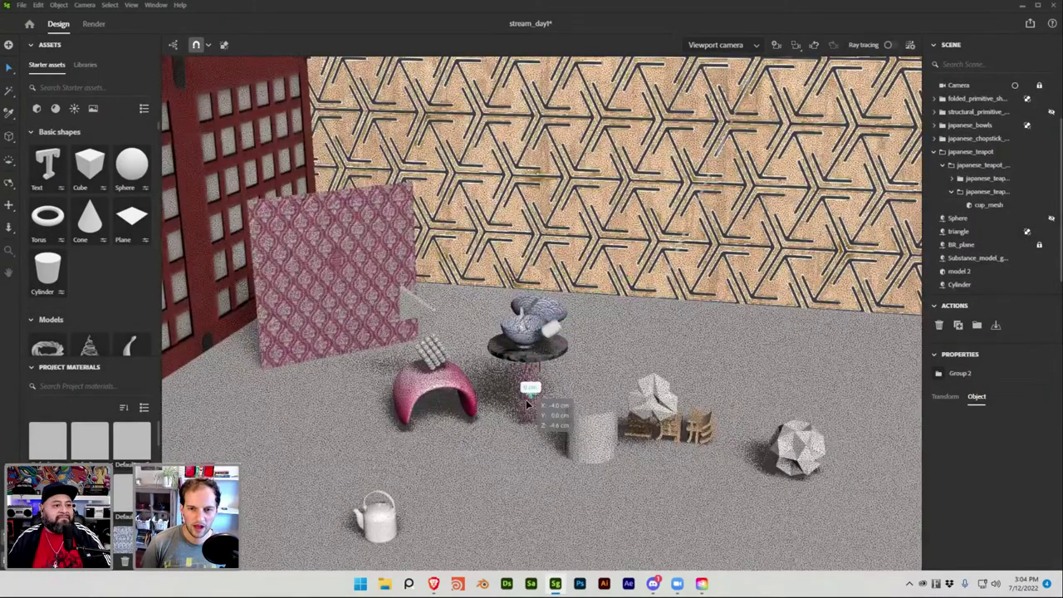
{"action": "left_click", "coordinate": [535, 407]}
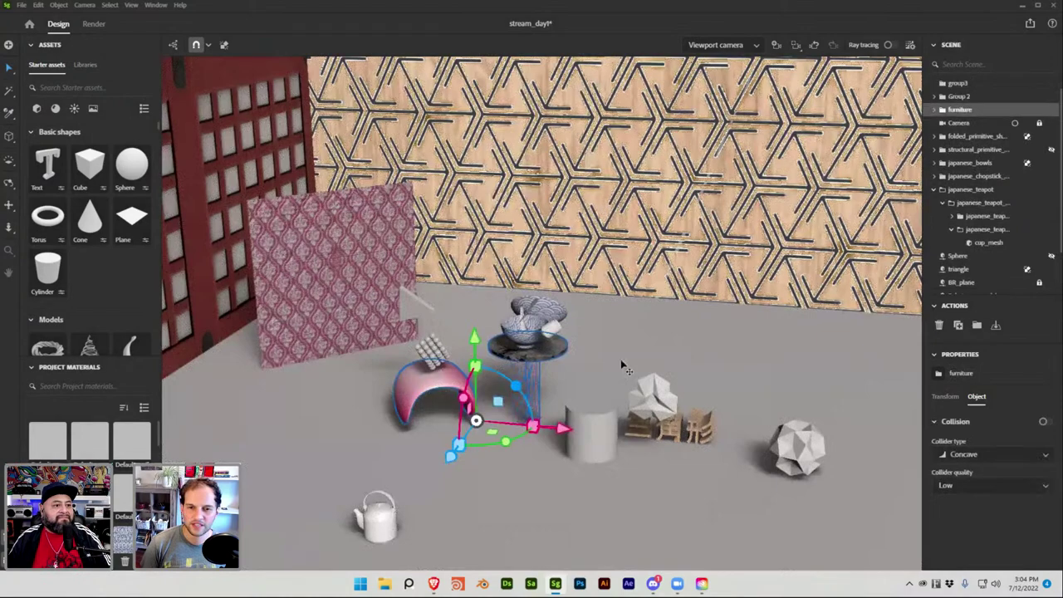
{"action": "left_click", "coordinate": [1015, 125]}
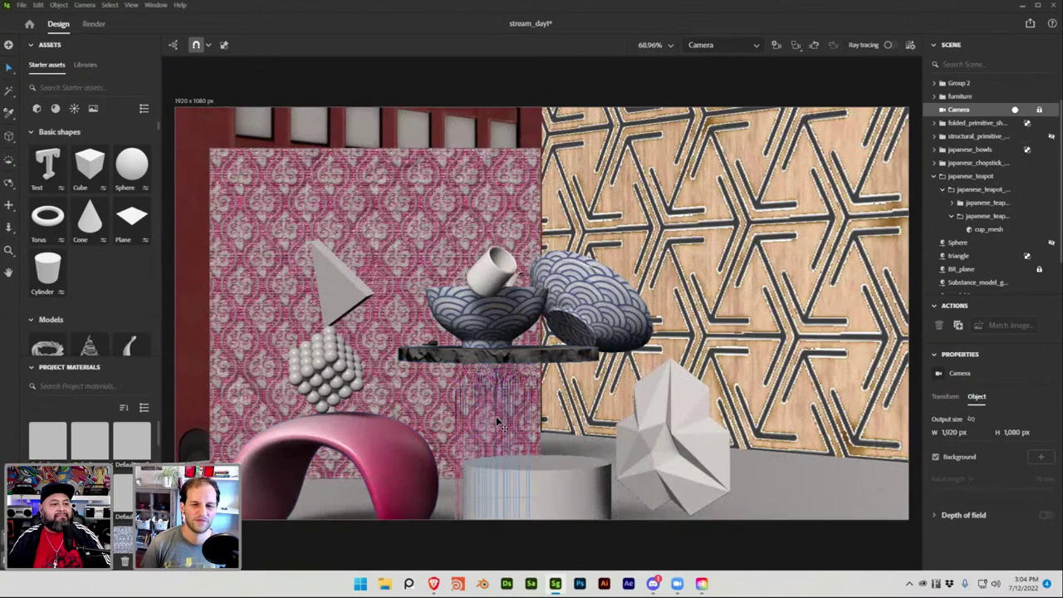
{"action": "left_click", "coordinate": [498, 425]}
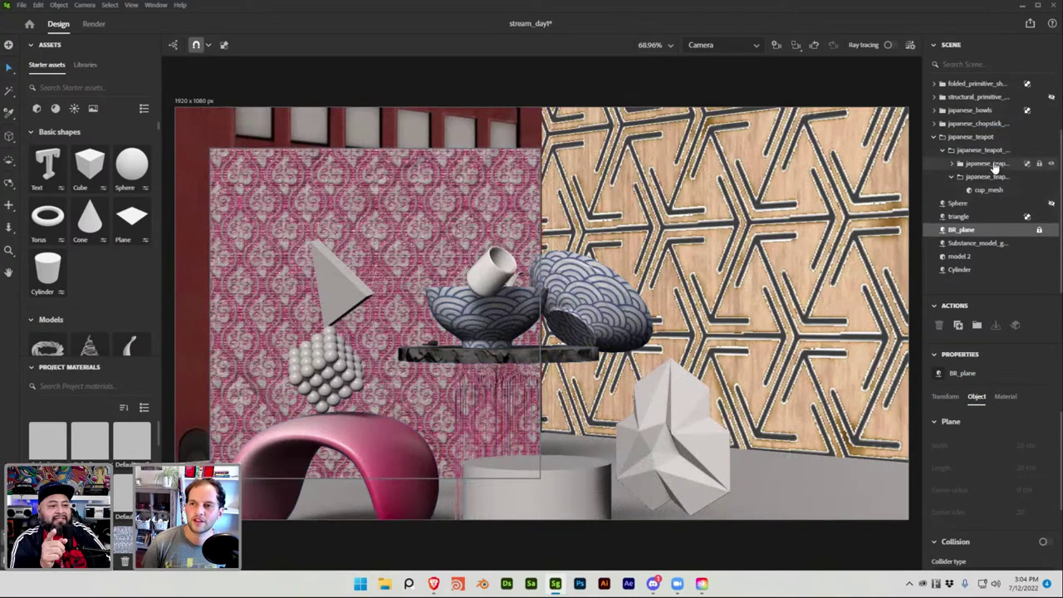
{"action": "scroll", "coordinate": [999, 166], "scroll_direction": "up", "scroll_amount": 2}
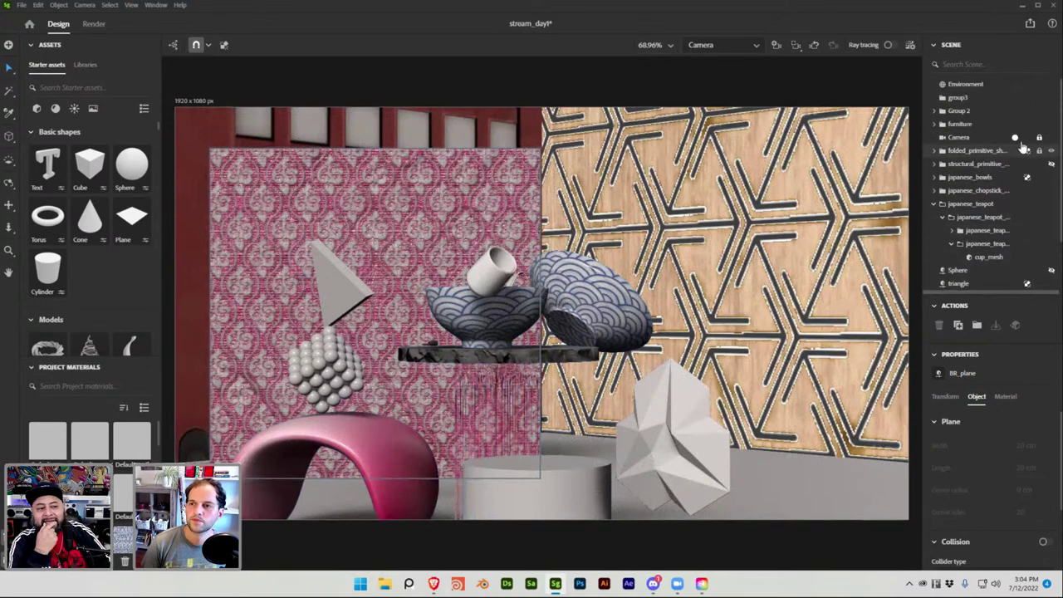
Return to the viewport camera and examine the furniture group's items to identify the parts of the round table
{"action": "left_click", "coordinate": [1015, 137]}
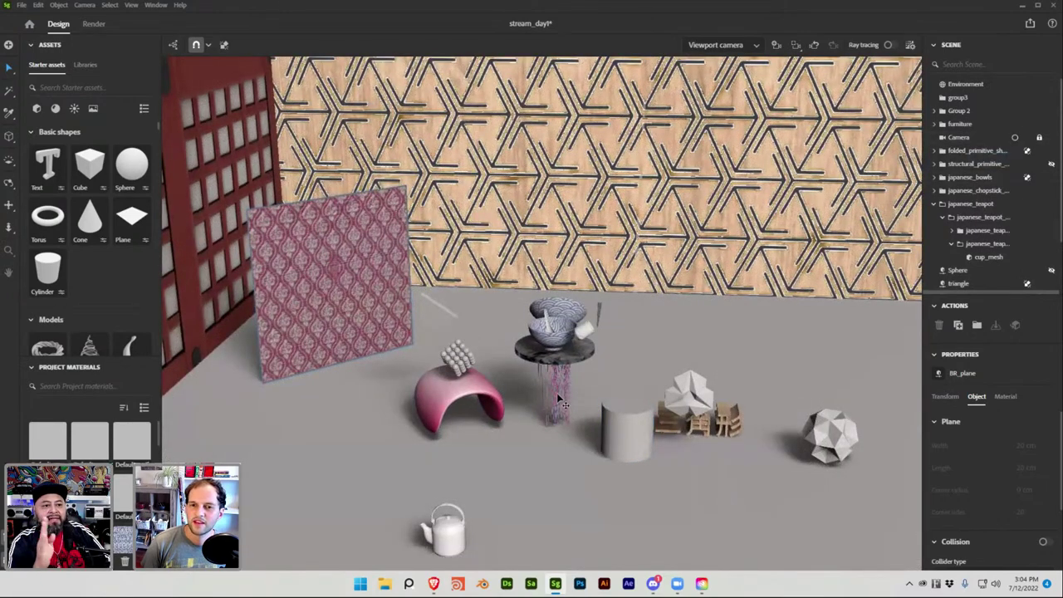
{"action": "left_click", "coordinate": [933, 123]}
{"action": "left_click", "coordinate": [968, 151]}
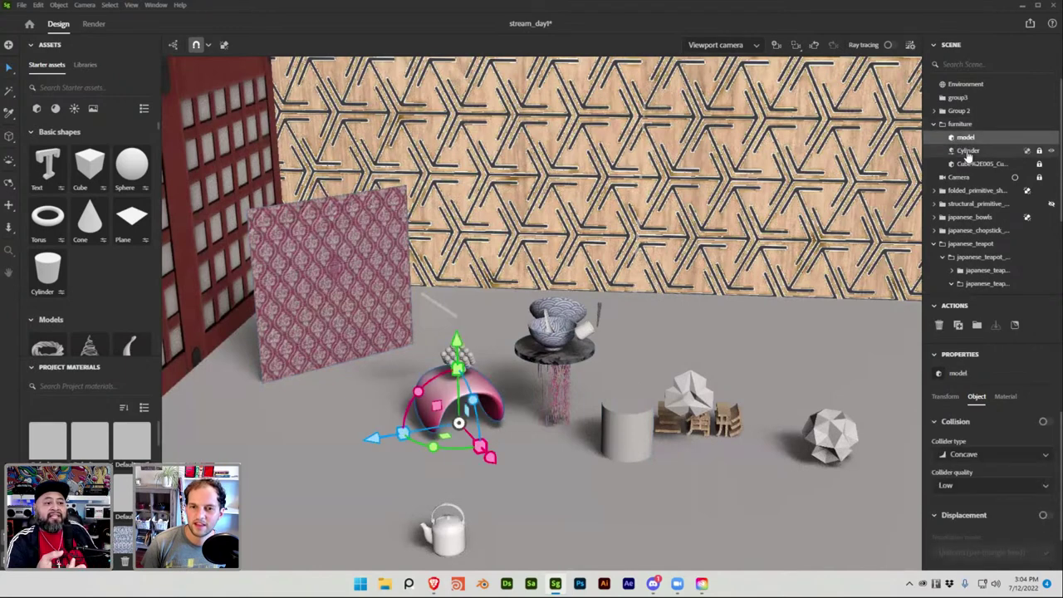
{"action": "left_click", "coordinate": [560, 399]}
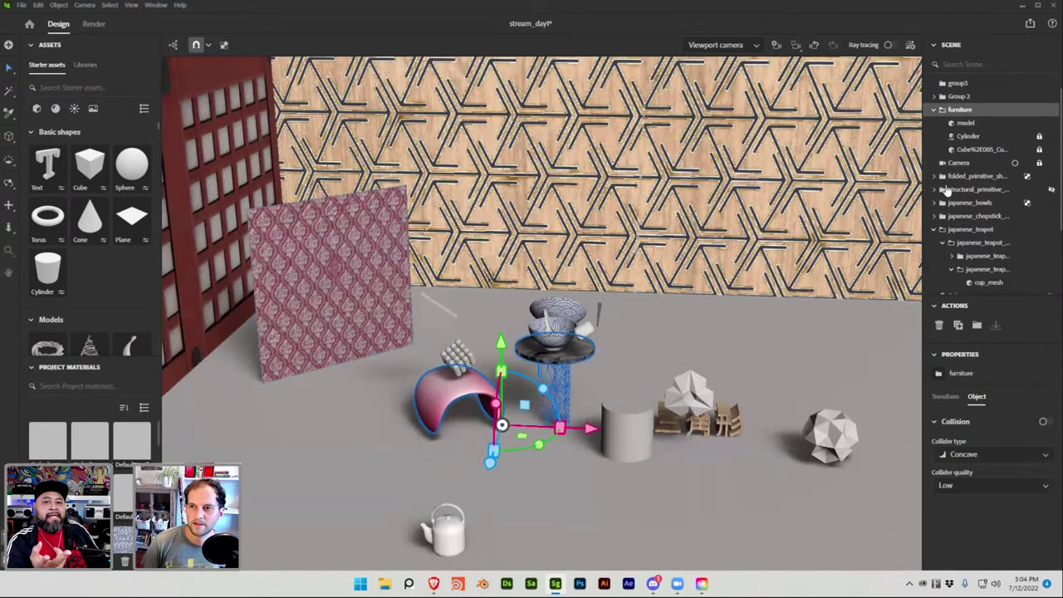
{"action": "left_click", "coordinate": [962, 123]}
{"action": "left_click", "coordinate": [967, 136]}
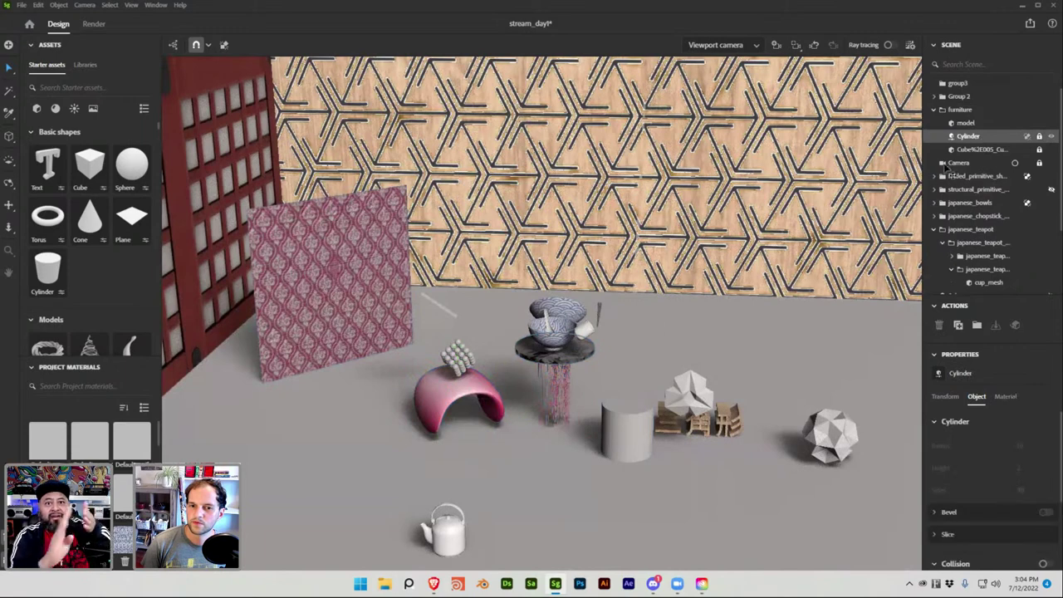
{"action": "left_click", "coordinate": [561, 401]}
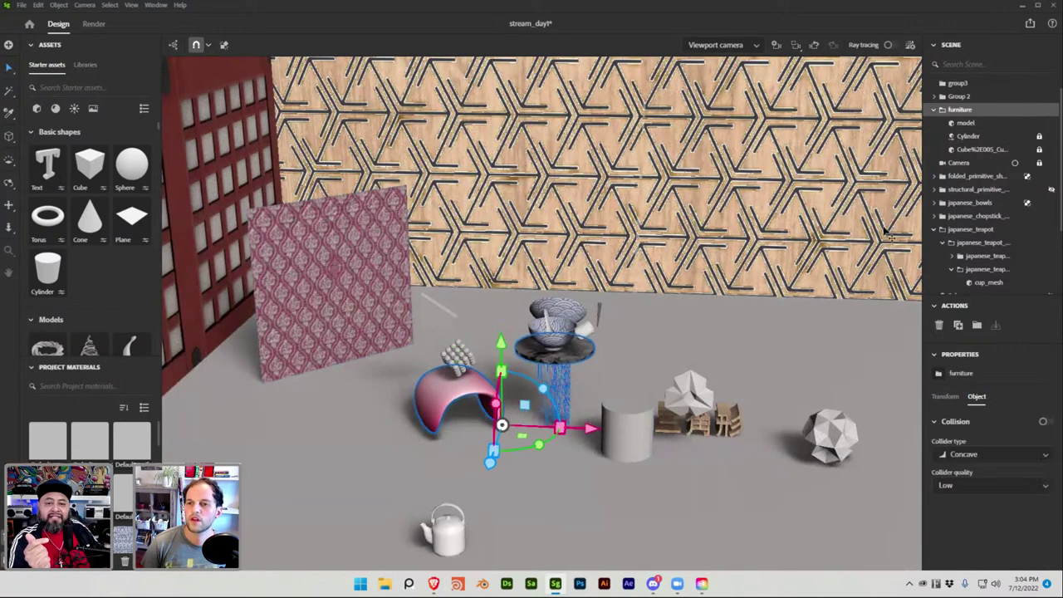
{"action": "left_click", "coordinate": [980, 137]}
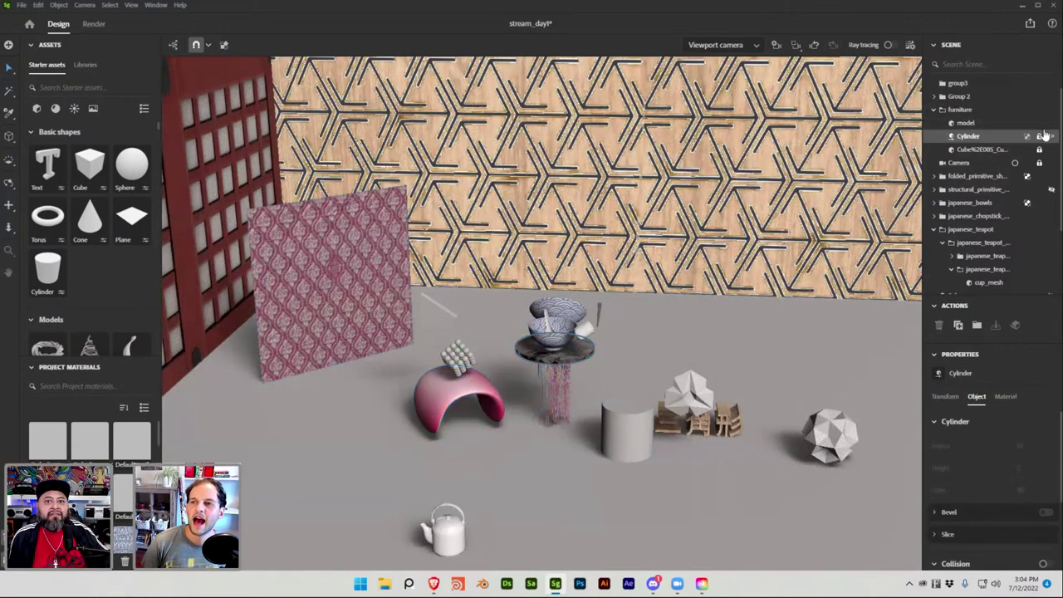
{"action": "left_click", "coordinate": [967, 150]}
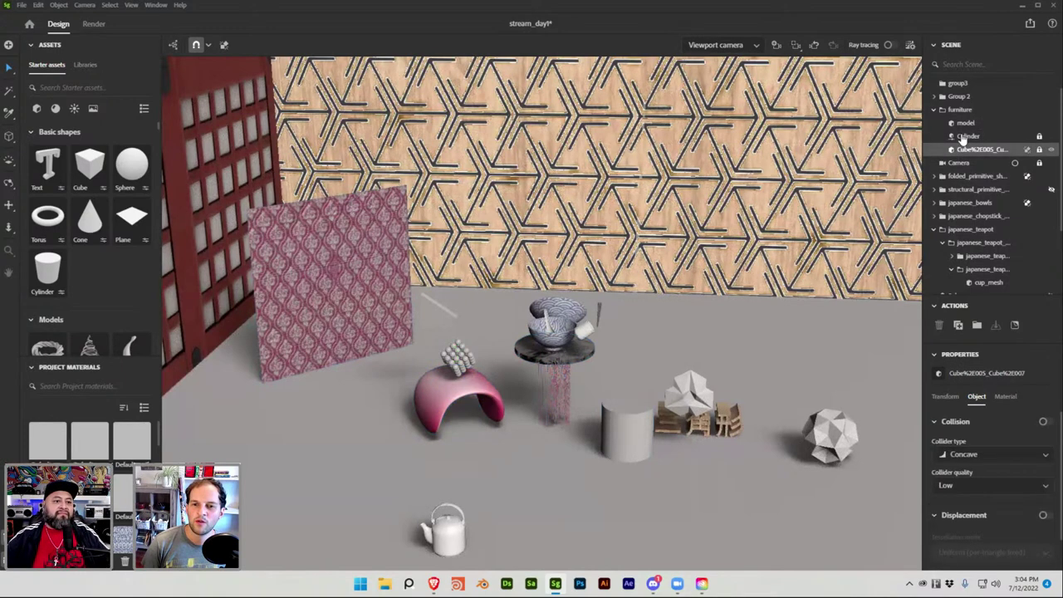
{"action": "left_click", "coordinate": [961, 125]}
{"action": "left_click", "coordinate": [969, 136]}
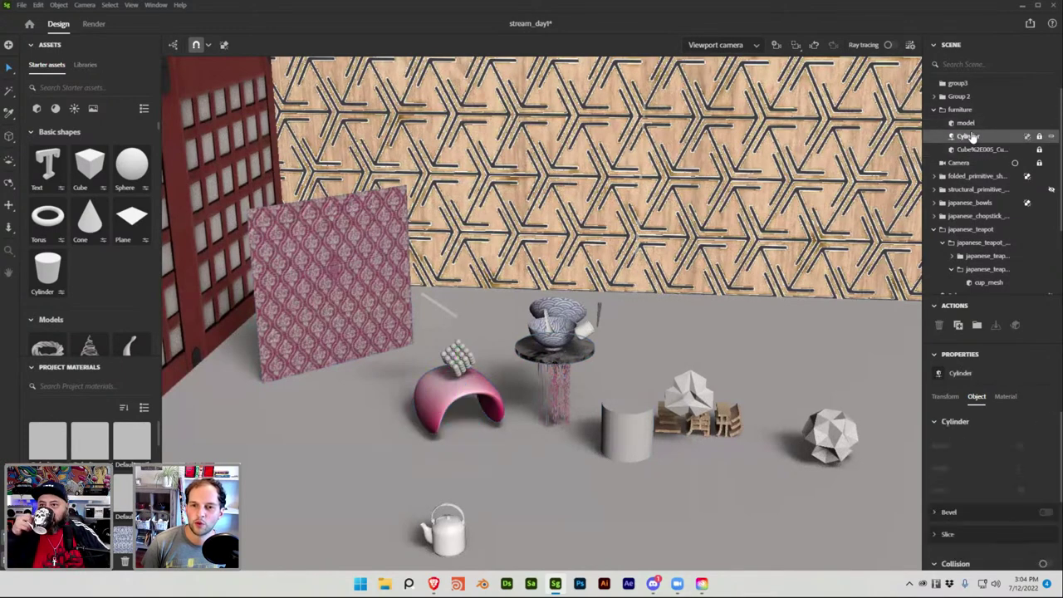
Hide the strand-like base mesh of the round table, Cube%2E005, in the furniture group
{"action": "left_click", "coordinate": [981, 149]}
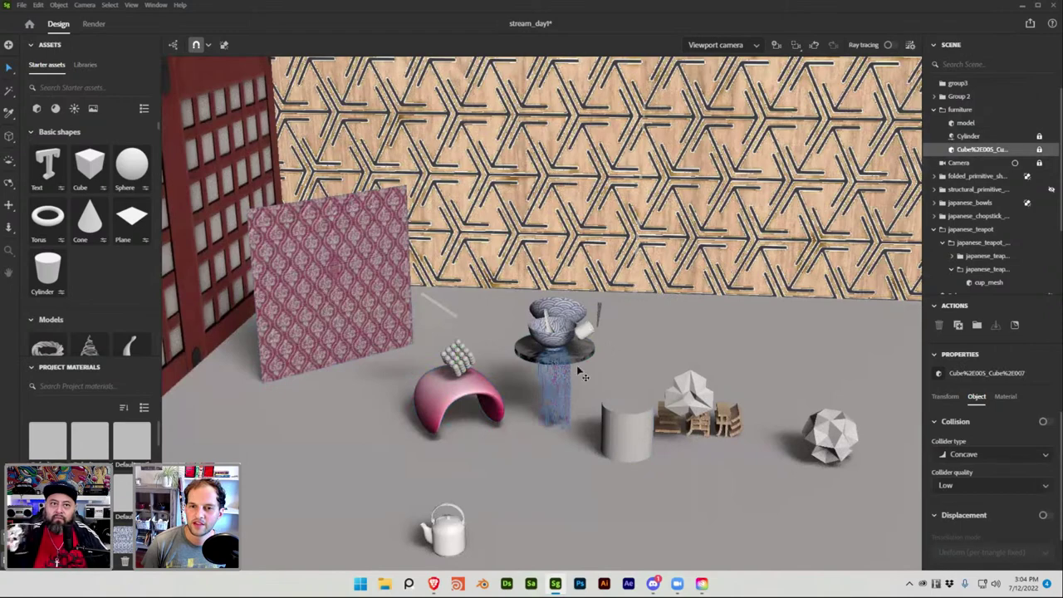
{"action": "left_click", "coordinate": [563, 402]}
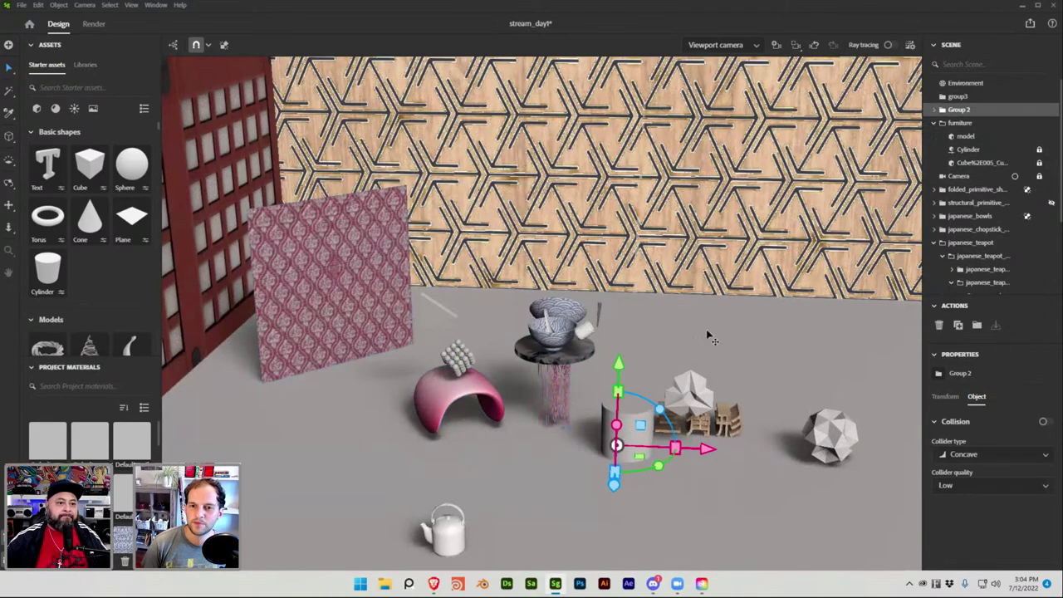
{"action": "left_click", "coordinate": [993, 165]}
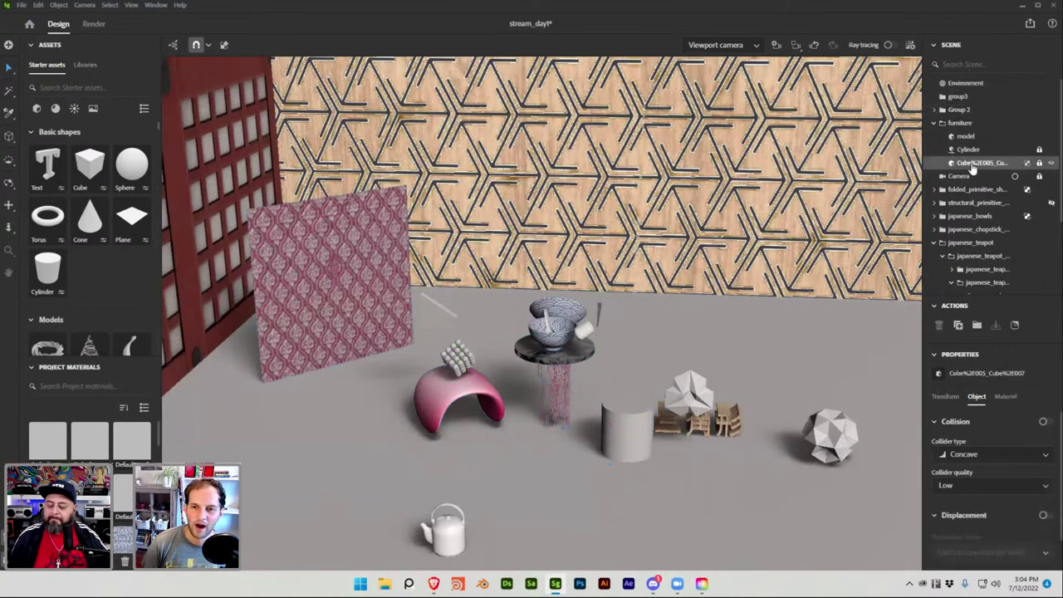
{"action": "left_click", "coordinate": [1051, 166]}
Move the plain grey cylinder under the round tabletop as its new base
{"action": "left_click", "coordinate": [628, 428]}
{"action": "left_click_drag", "start_coordinate": [712, 452], "coordinate": [536, 487]}
{"action": "left_click_drag", "start_coordinate": [615, 471], "coordinate": [581, 446]}
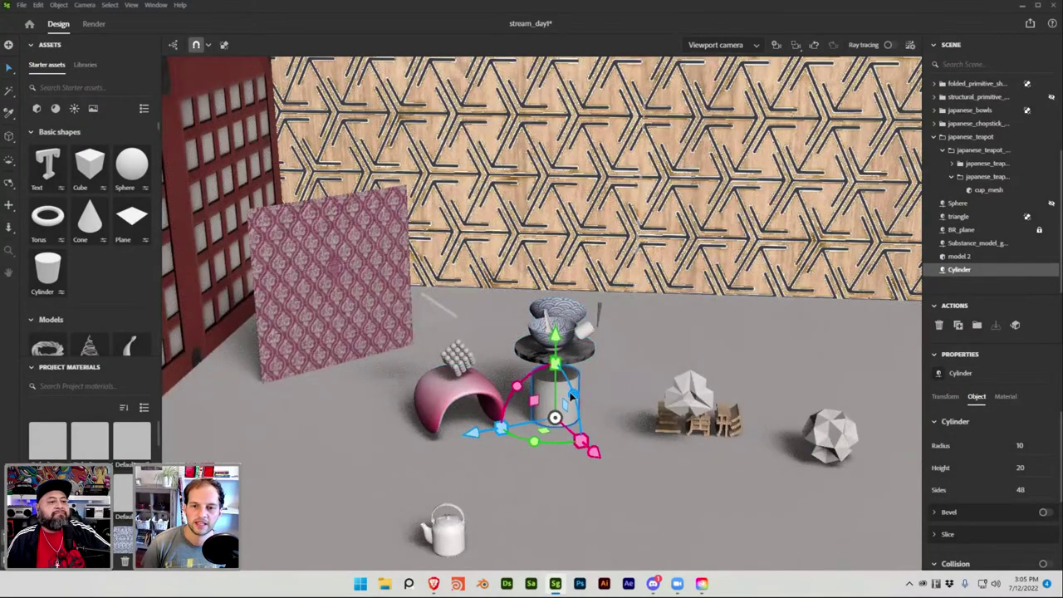
Set the height of the cylinder under the tabletop to 28
{"action": "double_click", "coordinate": [1019, 467]}
{"action": "type", "text": "28"}
{"action": "key", "text": "Return"}
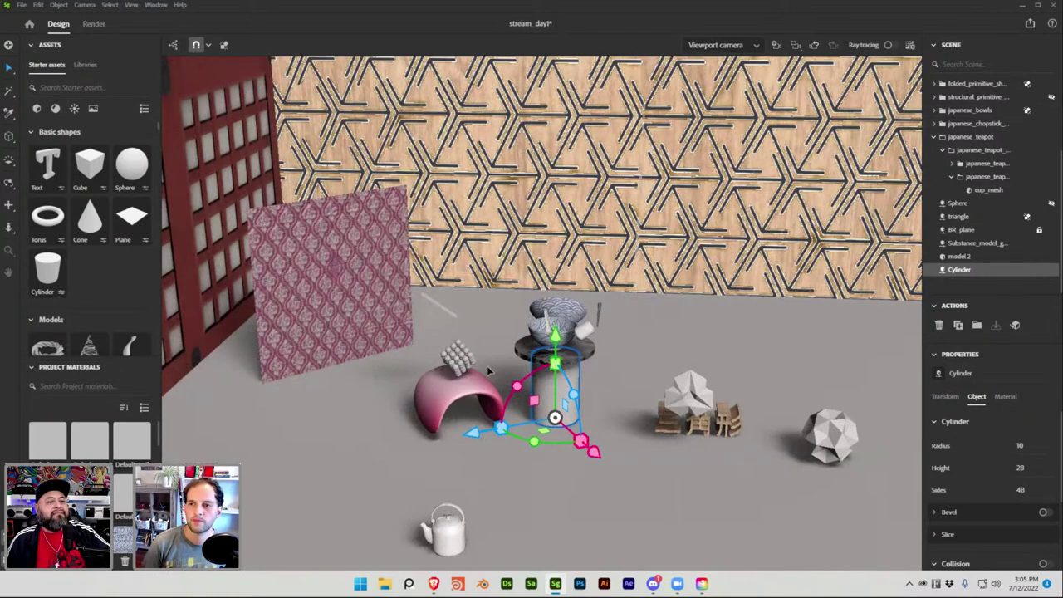
{"action": "right_click", "coordinate": [581, 585]}
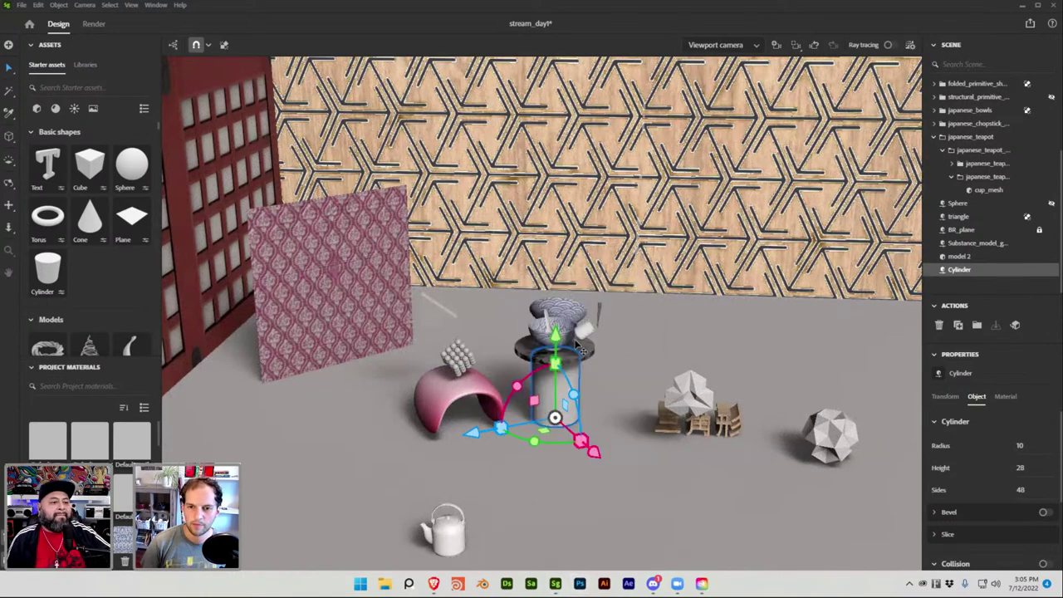
Identify the furniture group's Cylinder item as the round tabletop and frame the table closely in the viewport
{"action": "left_click", "coordinate": [591, 355]}
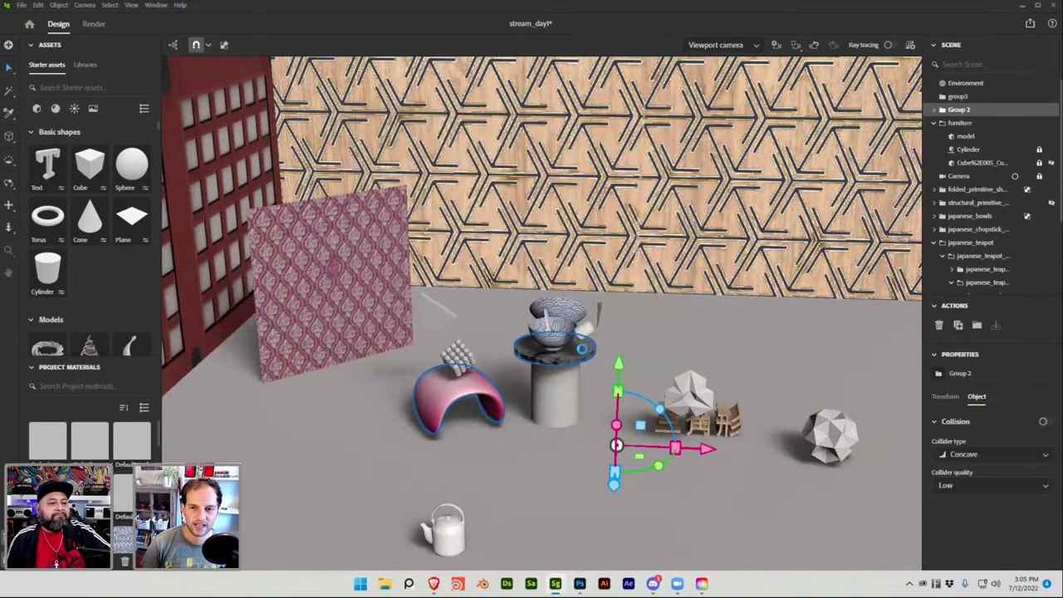
{"action": "left_click", "coordinate": [55, 109]}
{"action": "scroll", "coordinate": [90, 182], "scroll_direction": "down", "scroll_amount": 5}
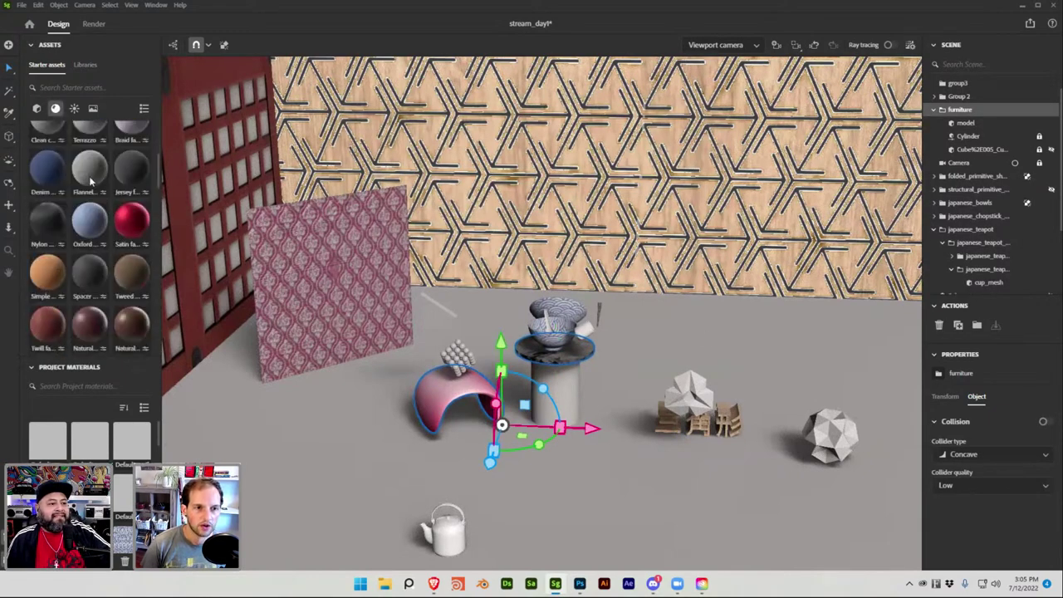
{"action": "scroll", "coordinate": [89, 183], "scroll_direction": "down", "scroll_amount": 2}
{"action": "left_click", "coordinate": [1002, 137]}
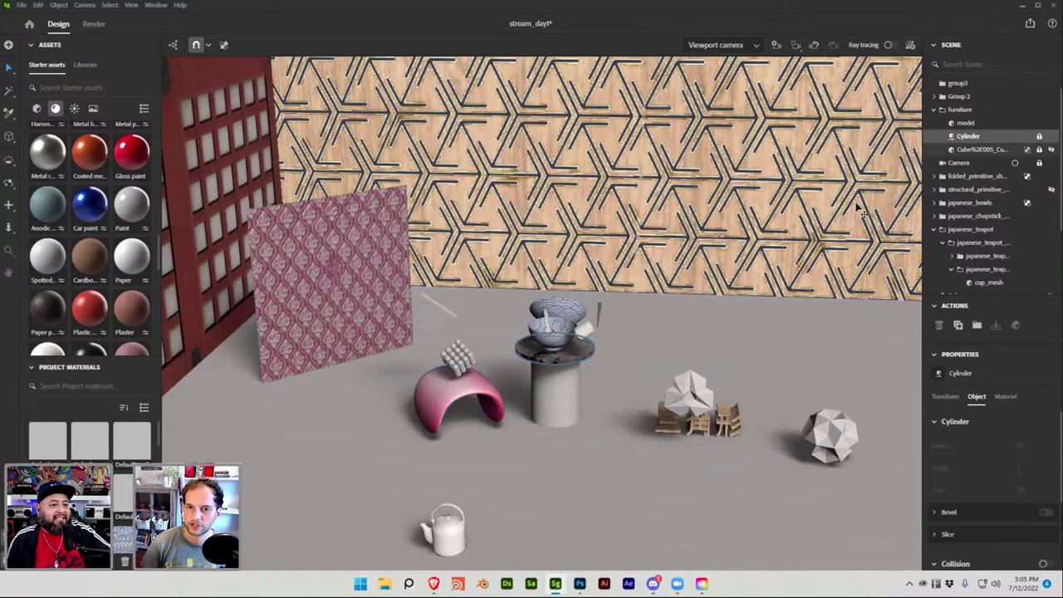
{"action": "left_click", "coordinate": [586, 368]}
{"action": "left_click_drag", "start_coordinate": [592, 375], "coordinate": [593, 435]}
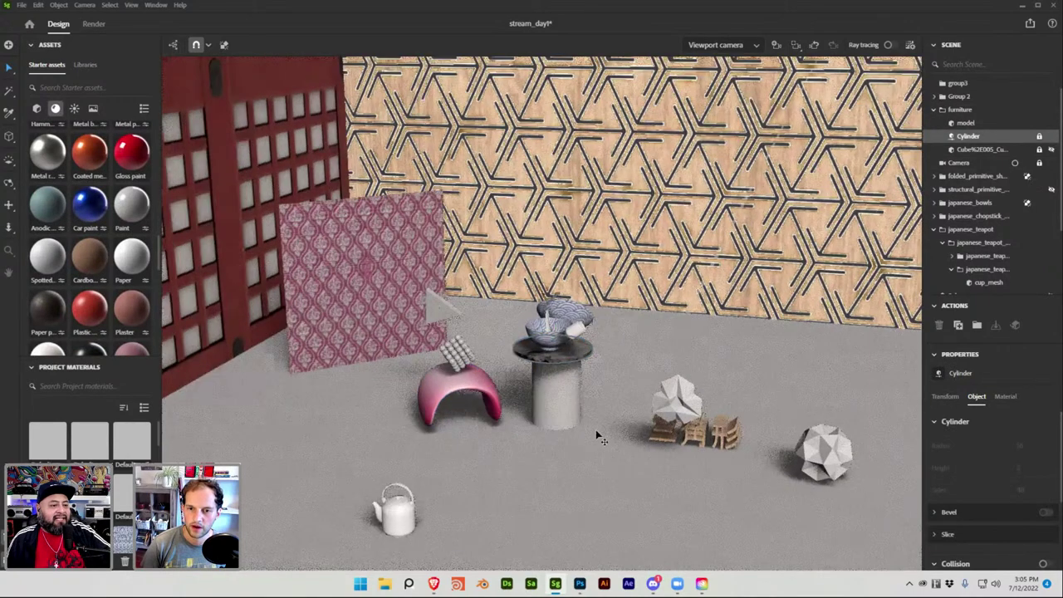
{"action": "key", "text": "f"}
{"action": "left_click", "coordinate": [967, 136]}
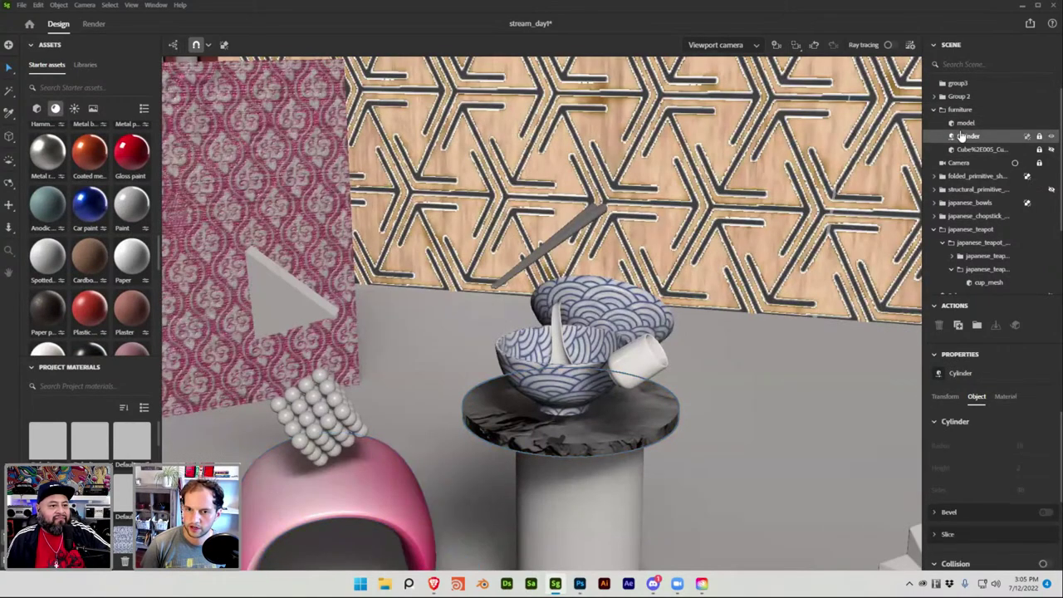
Rename the pink arched model in the furniture group as chair
{"action": "left_click", "coordinate": [697, 401]}
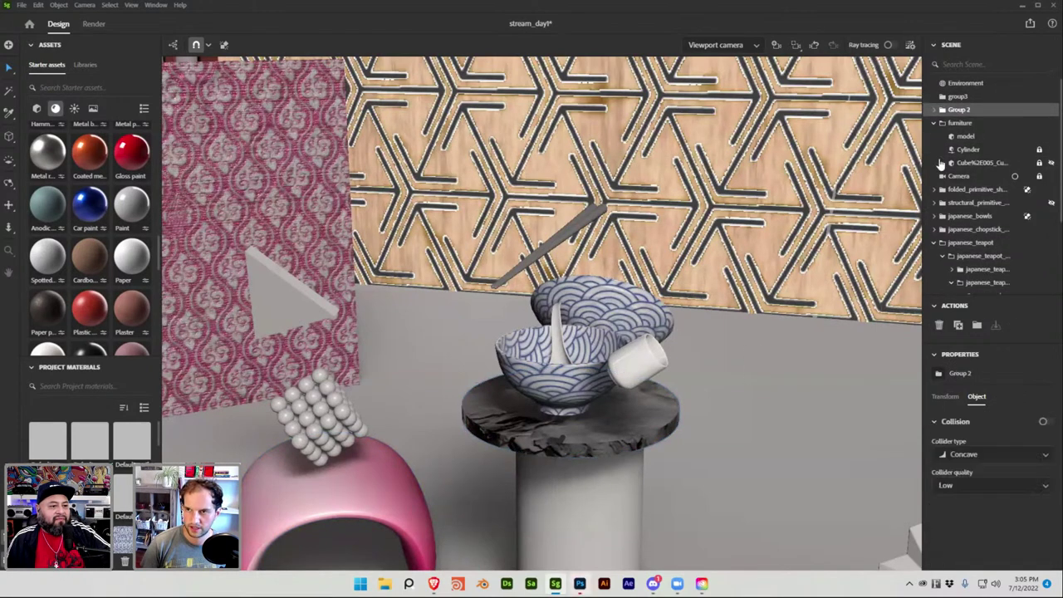
{"action": "left_click", "coordinate": [965, 148]}
{"action": "left_click", "coordinate": [964, 137]}
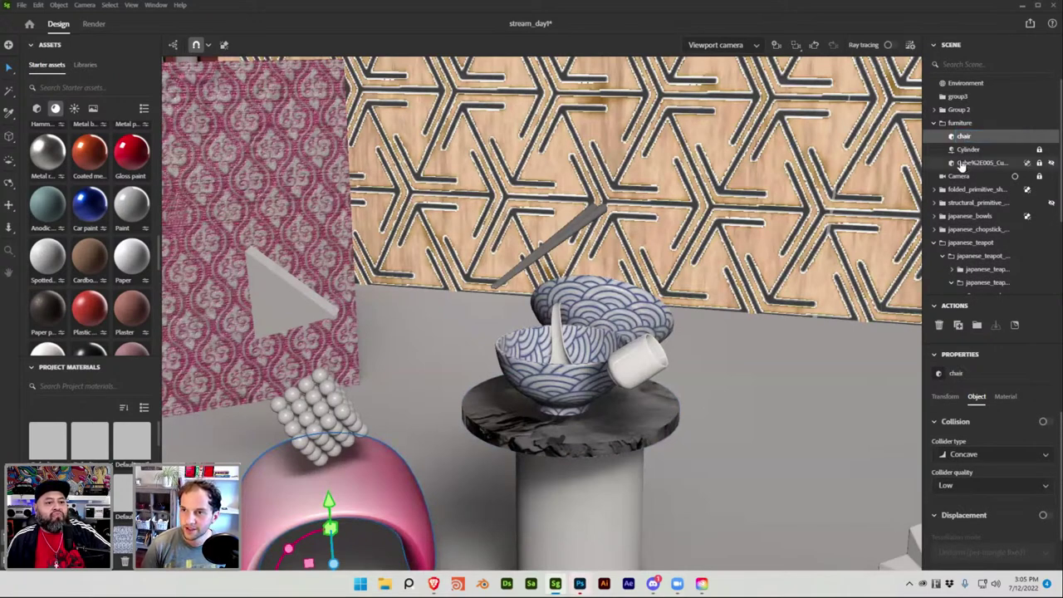
Identify the tabletop's item in the furniture group and rename that cylinder as table_top
{"action": "left_click", "coordinate": [963, 149]}
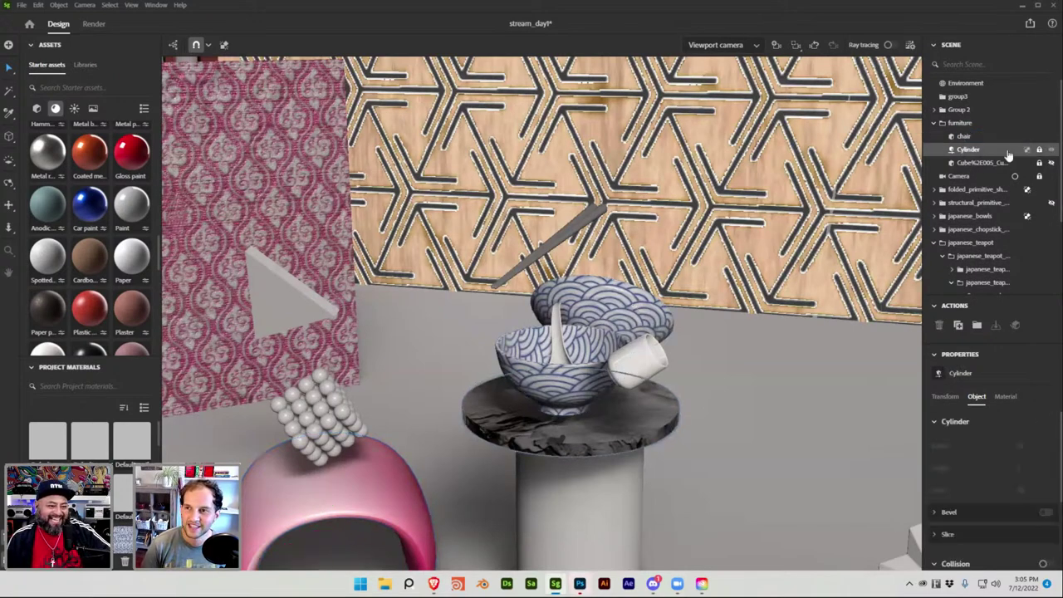
{"action": "left_click", "coordinate": [966, 163]}
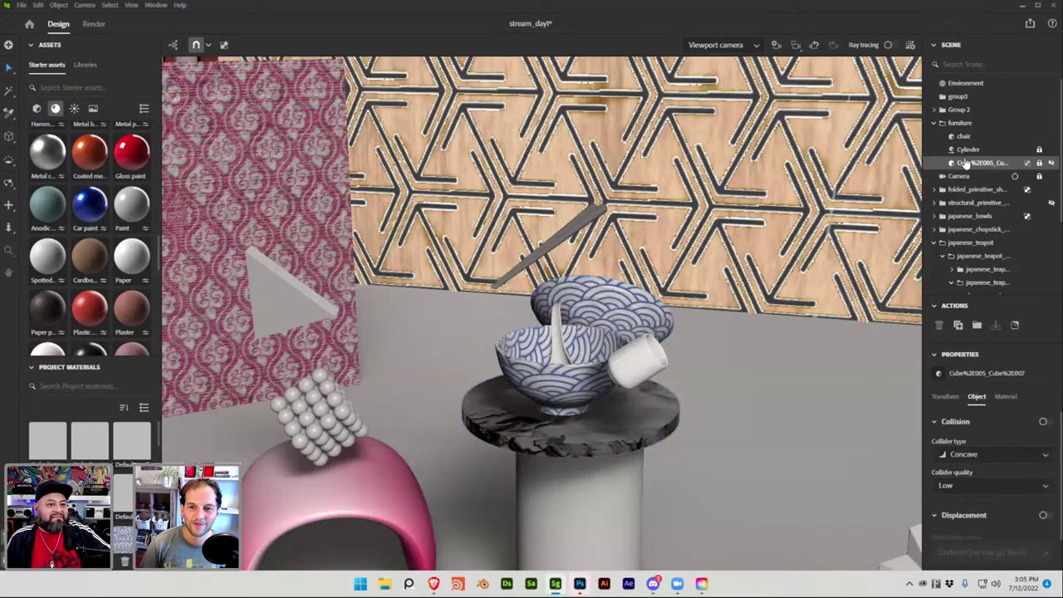
{"action": "left_click", "coordinate": [970, 152]}
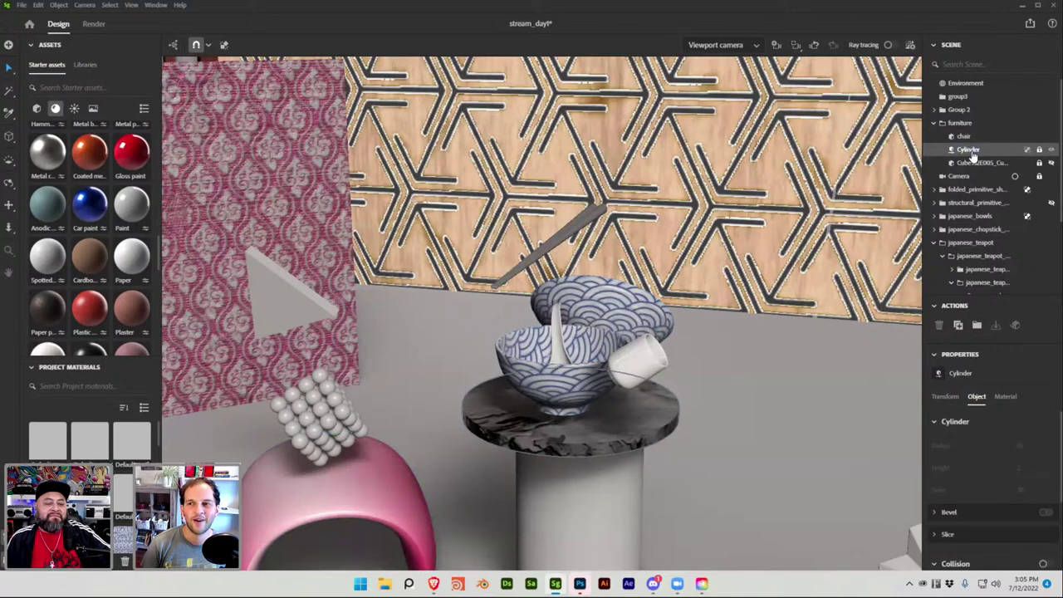
{"action": "left_click", "coordinate": [669, 430]}
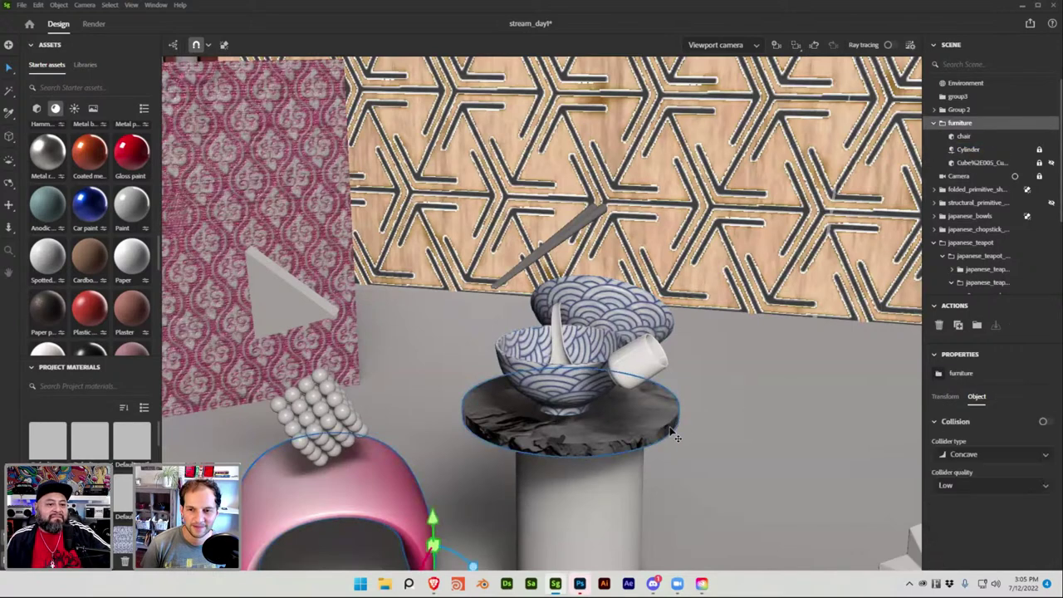
{"action": "left_click", "coordinate": [979, 152]}
{"action": "left_click", "coordinate": [1033, 164]}
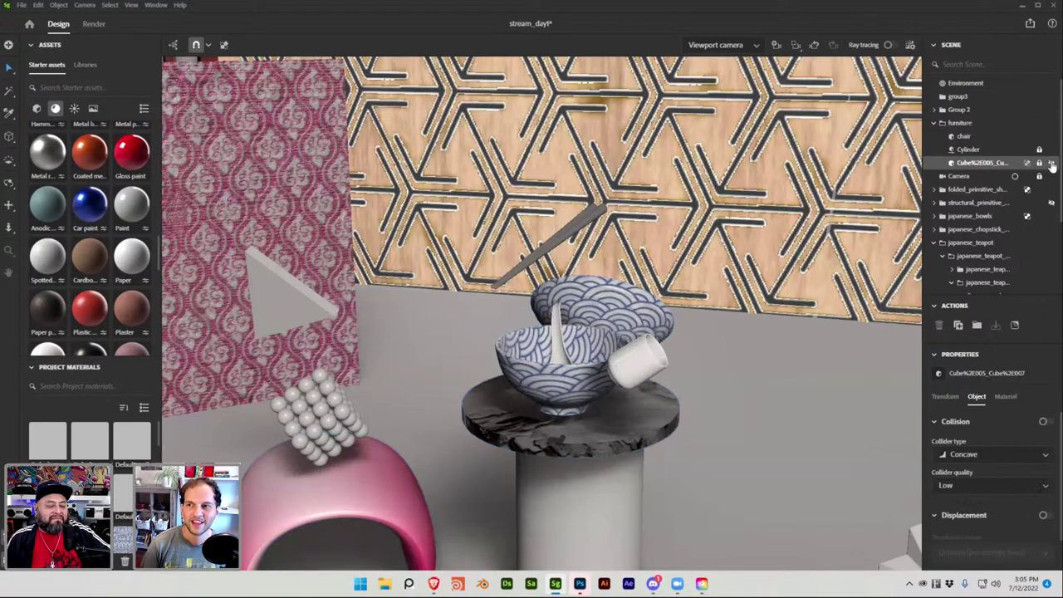
{"action": "left_click", "coordinate": [967, 151]}
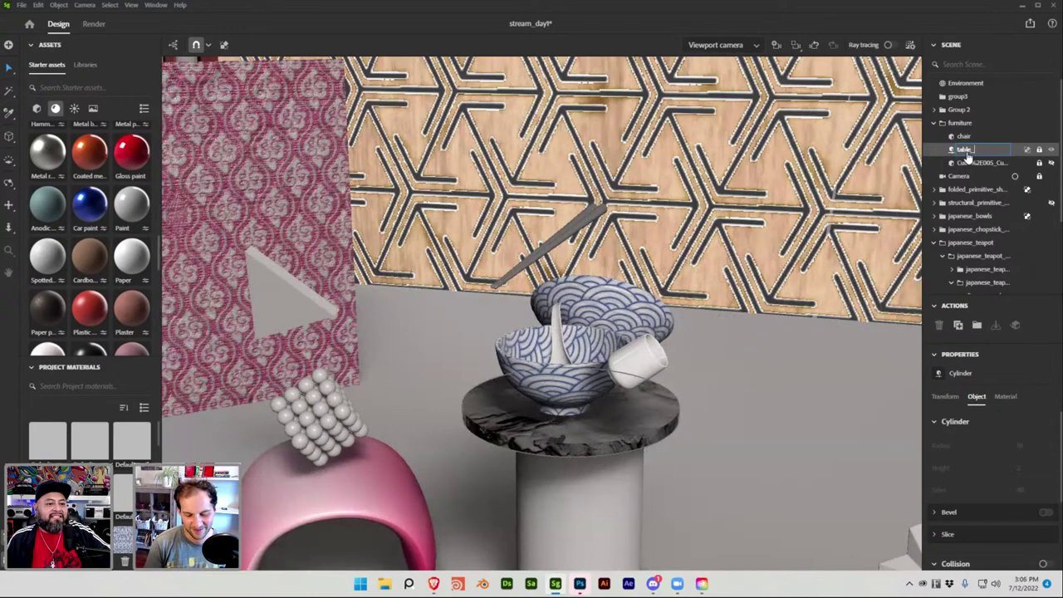
{"action": "type", "text": "table_top"}
{"action": "key", "text": "Return"}
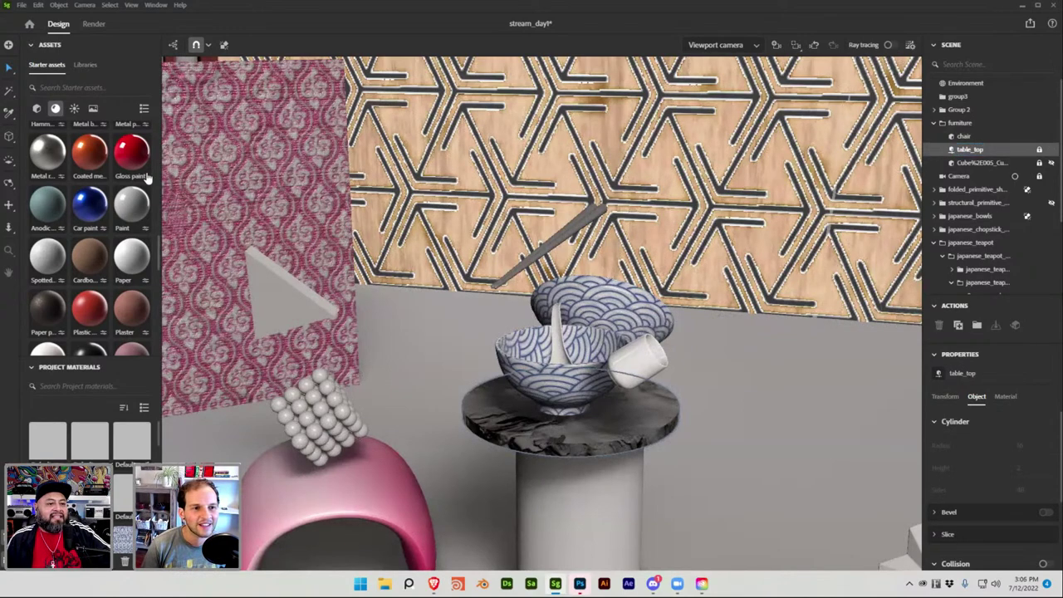
Try to apply the Frosty glass starter material to the tabletop and unlock the table_top item
{"action": "scroll", "coordinate": [110, 189], "scroll_direction": "down", "scroll_amount": 3}
{"action": "scroll", "coordinate": [110, 189], "scroll_direction": "down", "scroll_amount": 5}
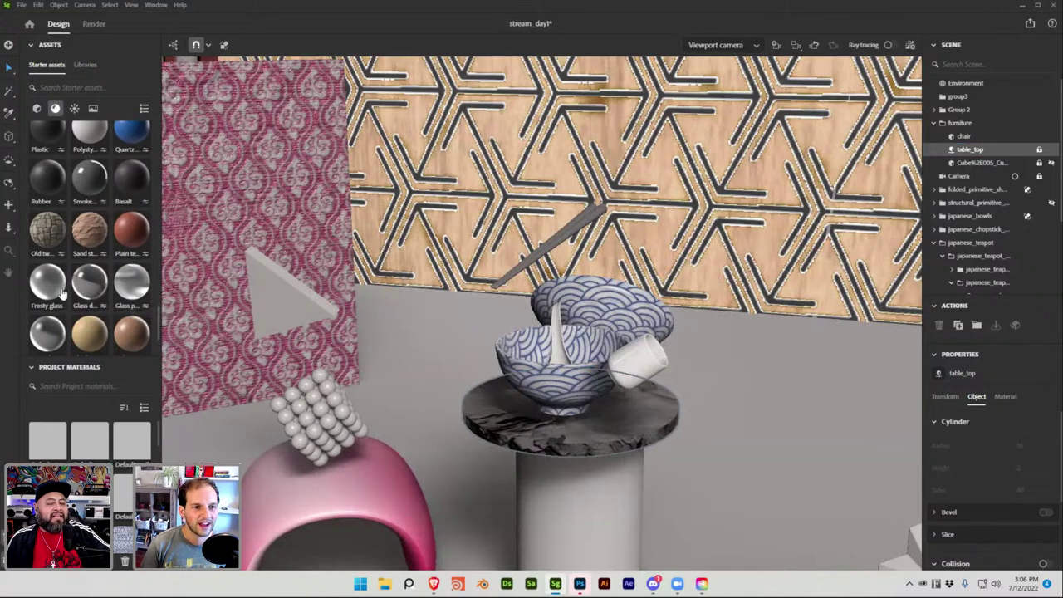
{"action": "left_click_drag", "start_coordinate": [55, 293], "coordinate": [518, 427]}
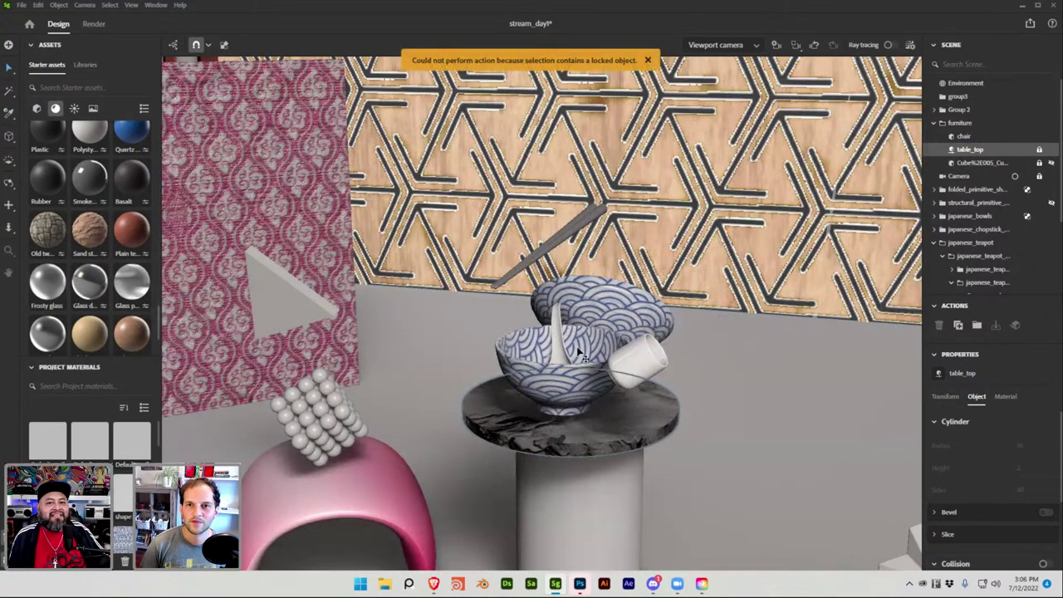
{"action": "left_click", "coordinate": [1039, 150]}
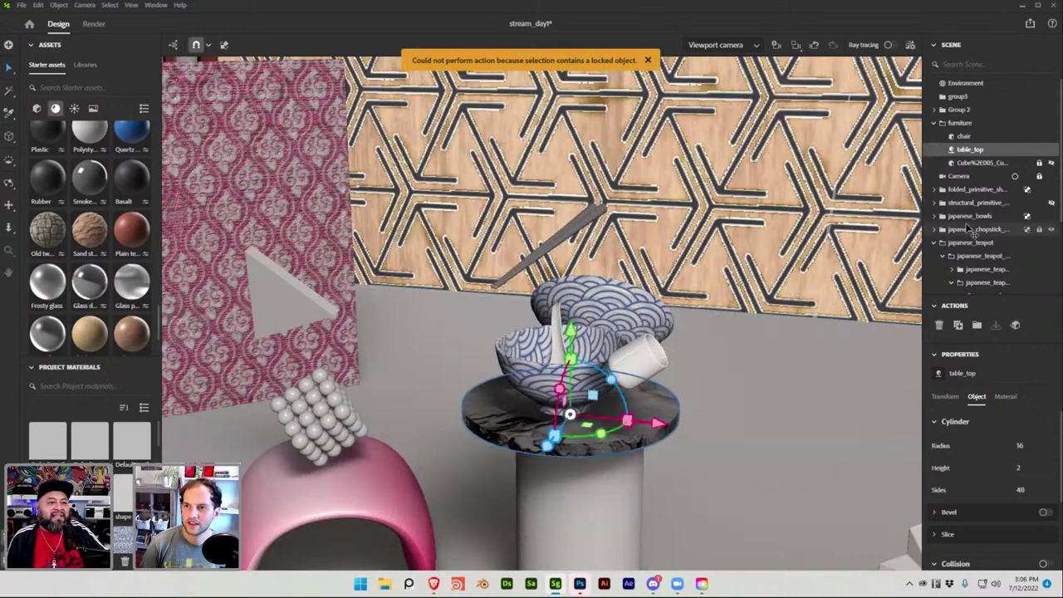
Try the Printed Glass Granite and Glass Drops materials on the tabletop, and apply Frosty glass as the final choice
{"action": "left_click_drag", "start_coordinate": [45, 333], "coordinate": [540, 392]}
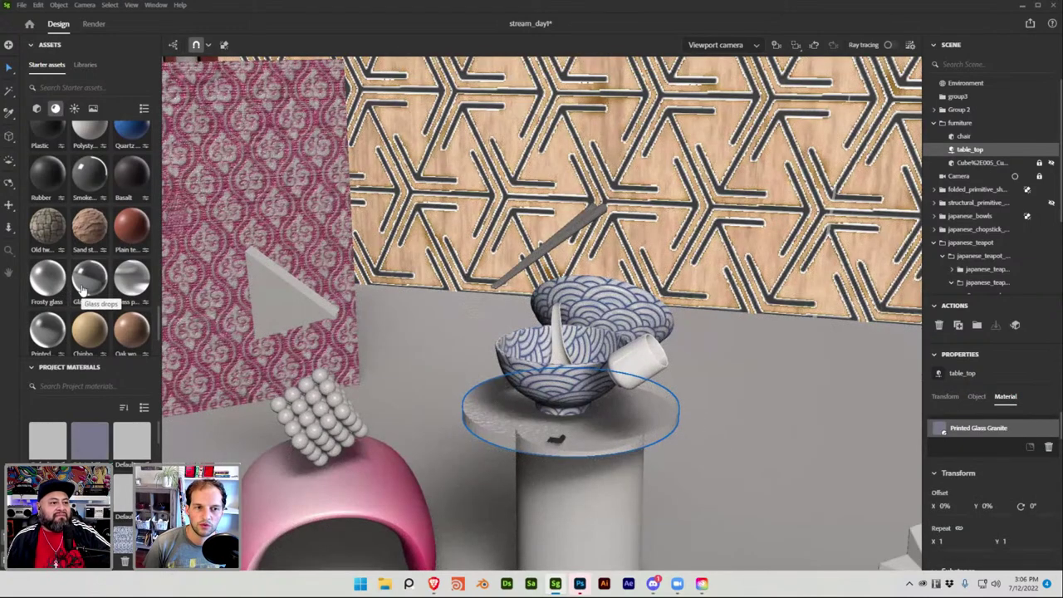
{"action": "left_click_drag", "start_coordinate": [83, 286], "coordinate": [602, 425]}
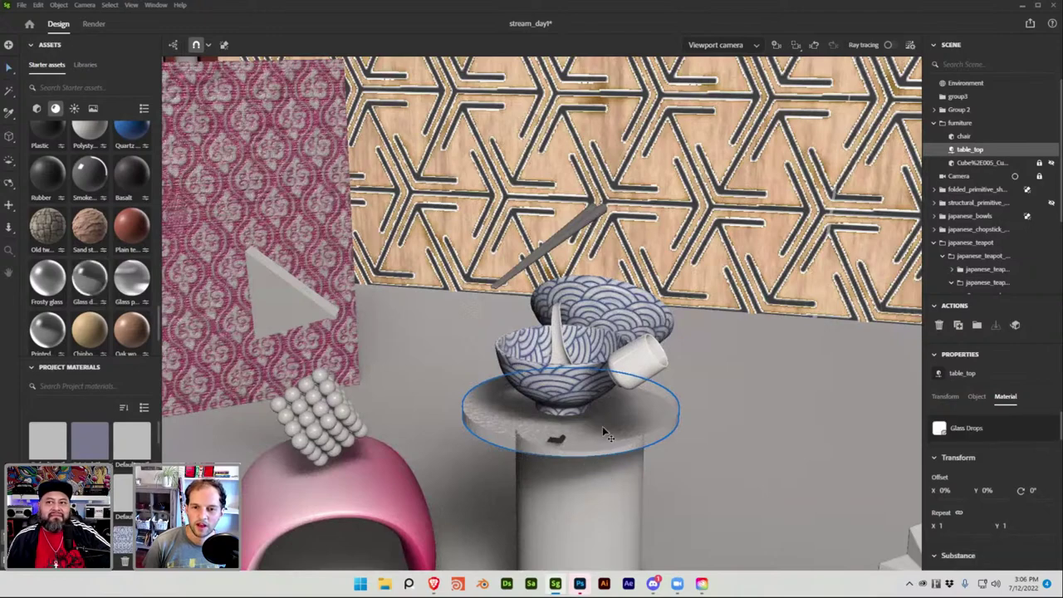
{"action": "left_click_drag", "start_coordinate": [57, 287], "coordinate": [548, 436]}
Select the cylinder base under the tabletop and try tilting it slightly with snapping turned off
{"action": "right_click_drag", "start_coordinate": [546, 451], "coordinate": [600, 450]}
{"action": "left_click", "coordinate": [600, 451]}
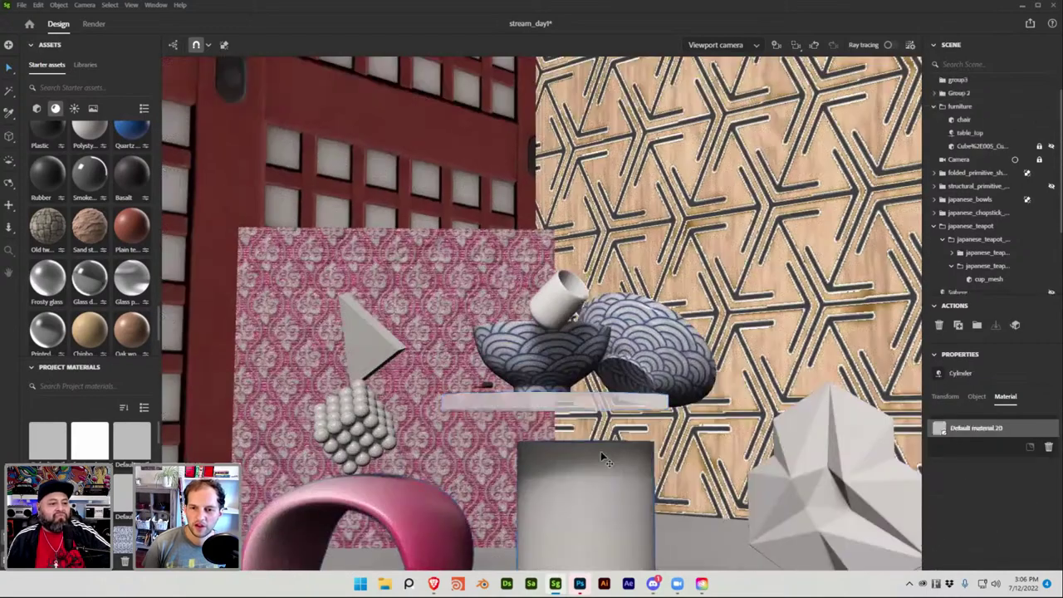
{"action": "right_click_drag", "start_coordinate": [609, 486], "coordinate": [535, 490]}
{"action": "left_click_drag", "start_coordinate": [536, 489], "coordinate": [540, 484]}
{"action": "right_click_drag", "start_coordinate": [540, 484], "coordinate": [610, 497]}
{"action": "left_click_drag", "start_coordinate": [613, 513], "coordinate": [646, 528]}
{"action": "right_click_drag", "start_coordinate": [602, 380], "coordinate": [544, 387]}
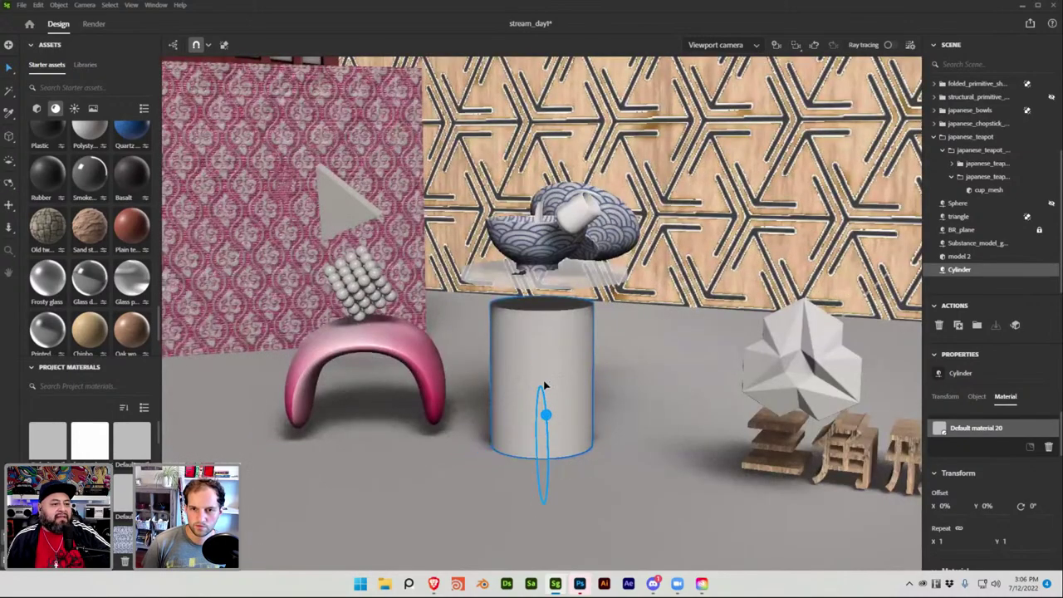
{"action": "left_click_drag", "start_coordinate": [543, 352], "coordinate": [545, 396]}
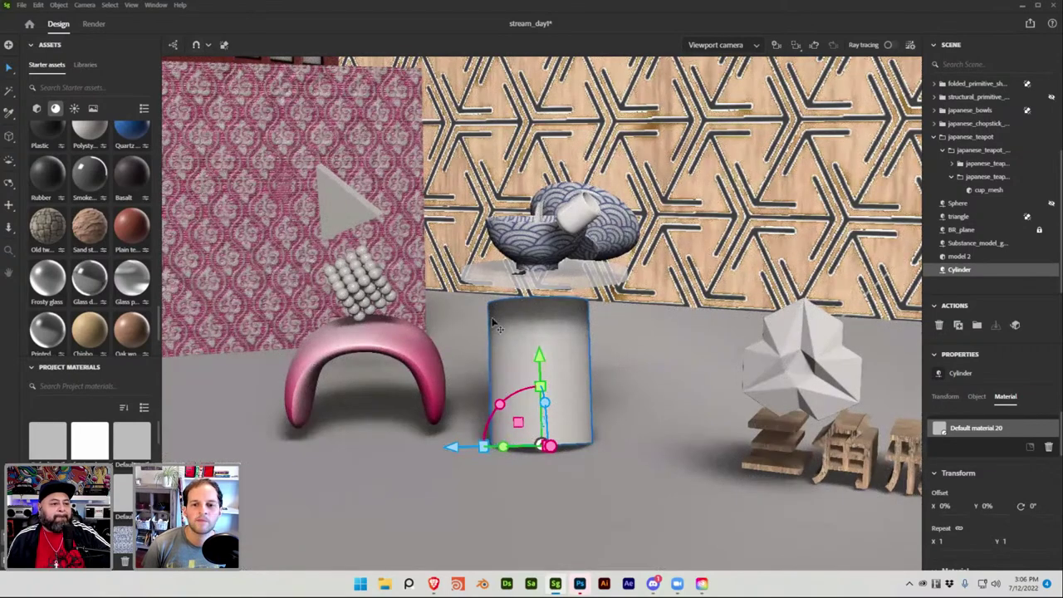
Review the snapping options and stretch the cylinder base vertically until it meets the underside of the glass tabletop
{"action": "left_click", "coordinate": [208, 47]}
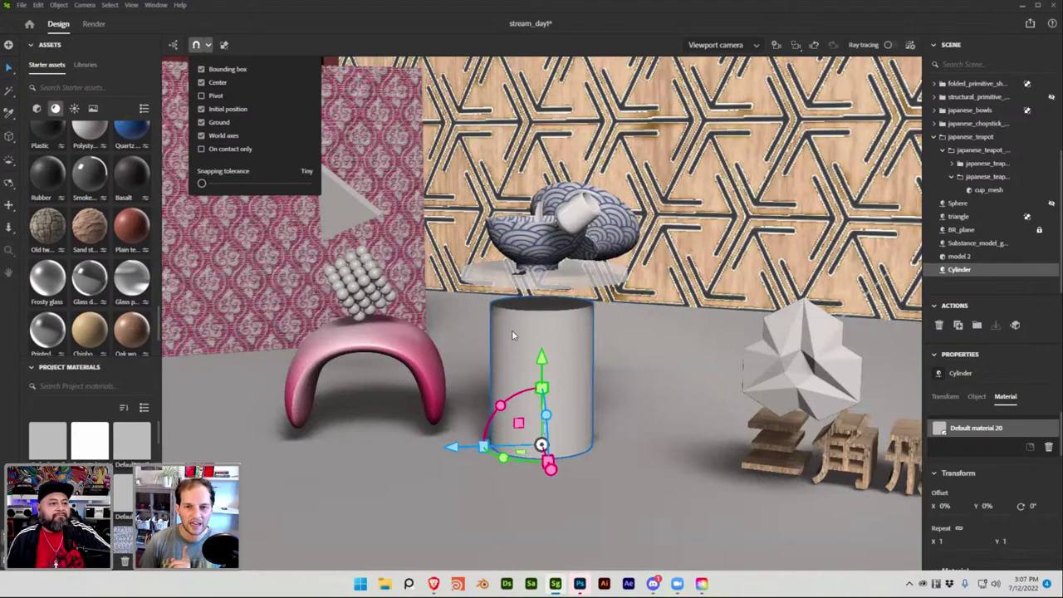
{"action": "left_click", "coordinate": [558, 336]}
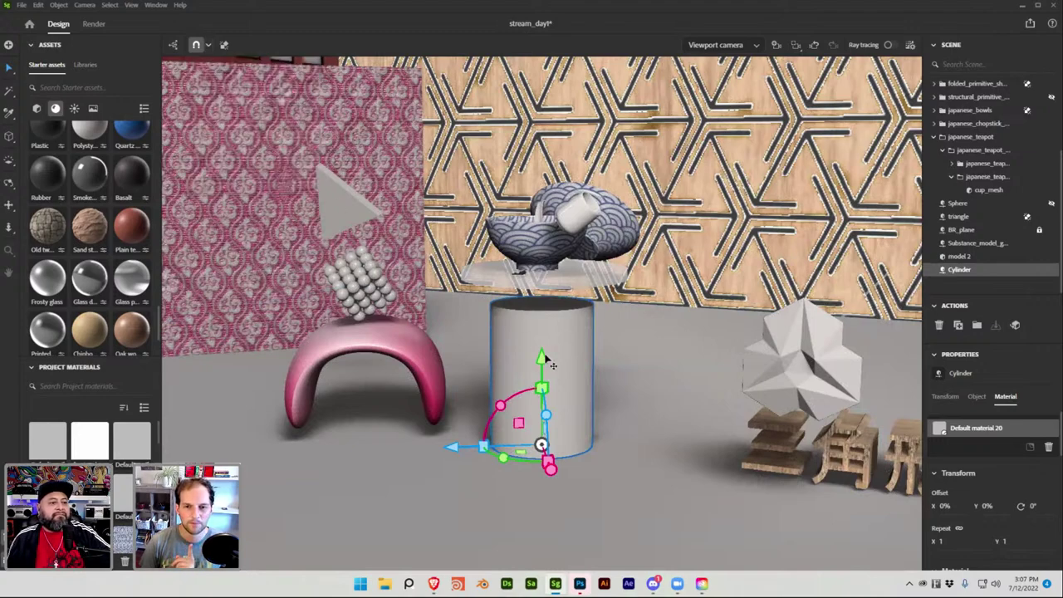
{"action": "left_click_drag", "start_coordinate": [541, 388], "coordinate": [550, 372]}
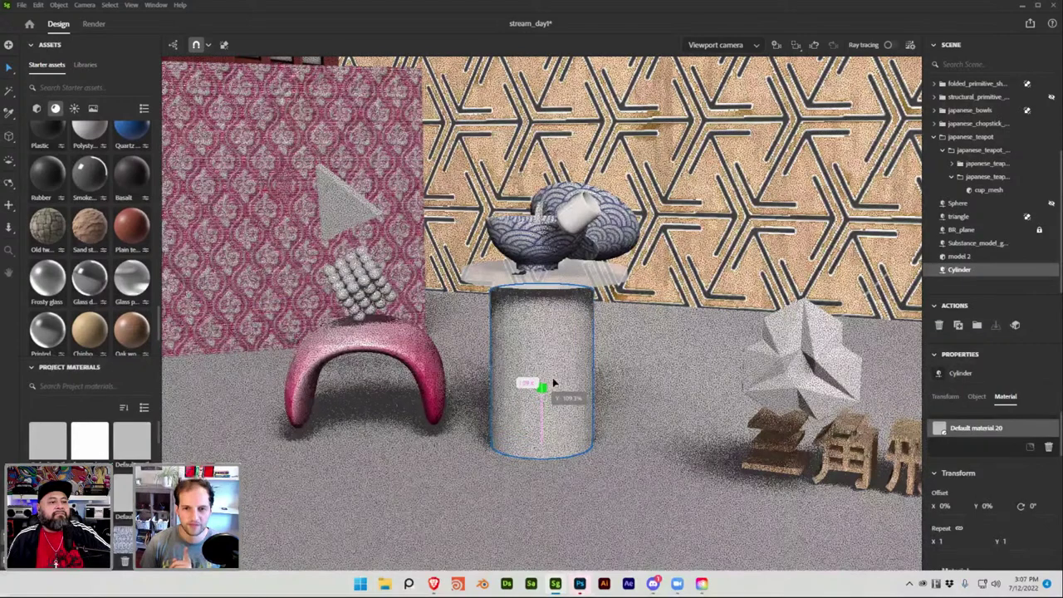
{"action": "left_click", "coordinate": [617, 327]}
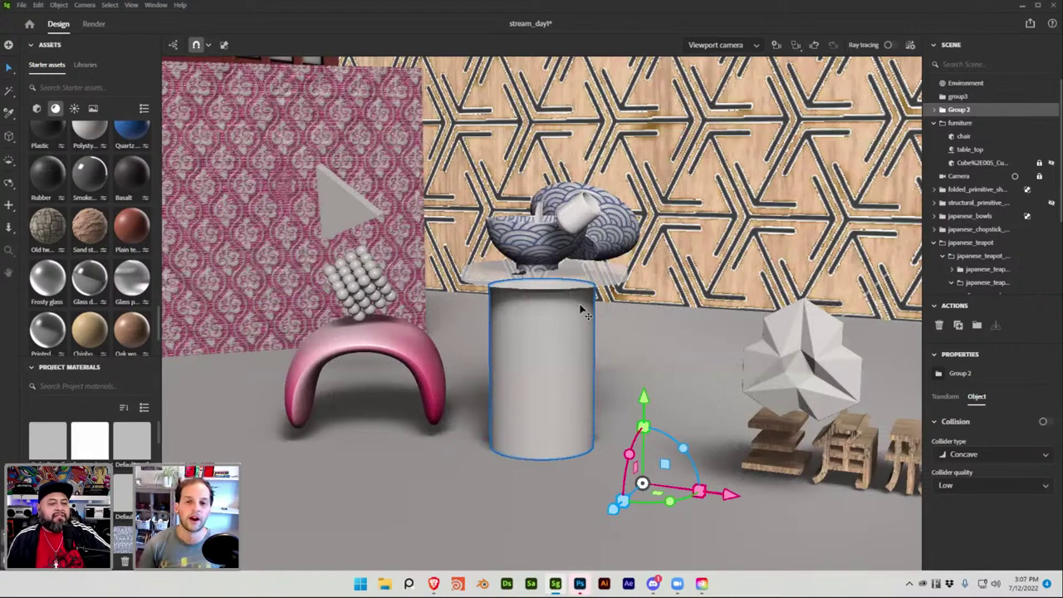
{"action": "left_click_drag", "start_coordinate": [569, 320], "coordinate": [561, 263], "text": "alt"}
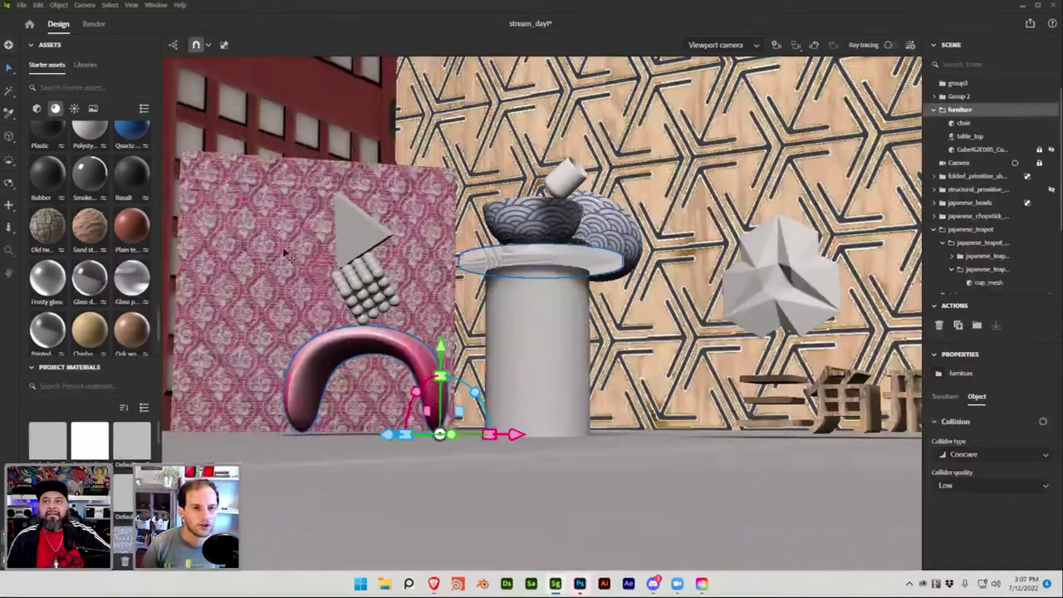
Apply the rough tan sandstone starter material to the cylinder base of the table
{"action": "scroll", "coordinate": [75, 274], "scroll_direction": "down", "scroll_amount": 2}
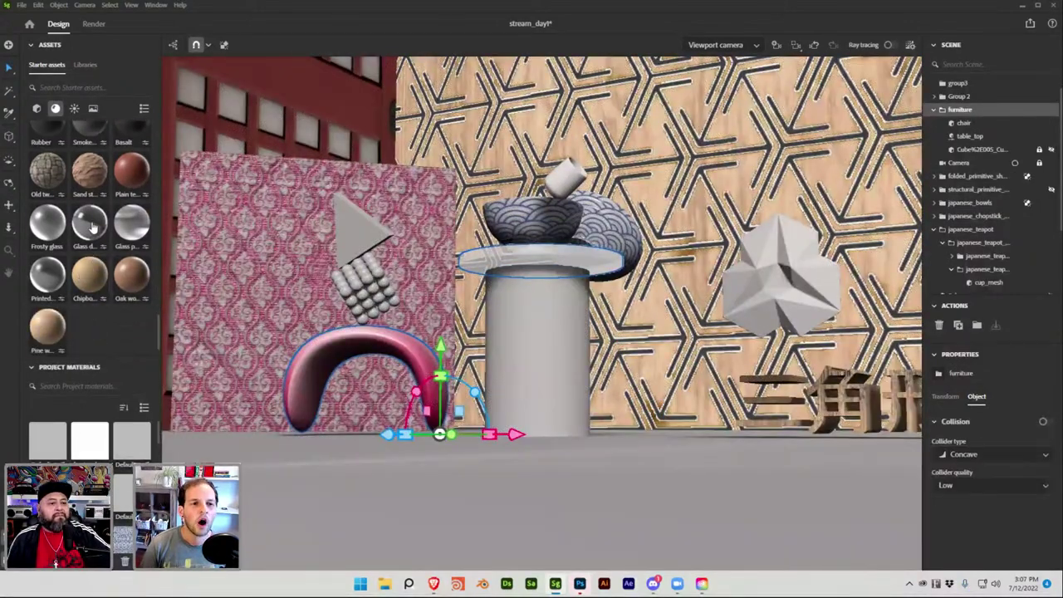
{"action": "scroll", "coordinate": [93, 226], "scroll_direction": "up", "scroll_amount": 6}
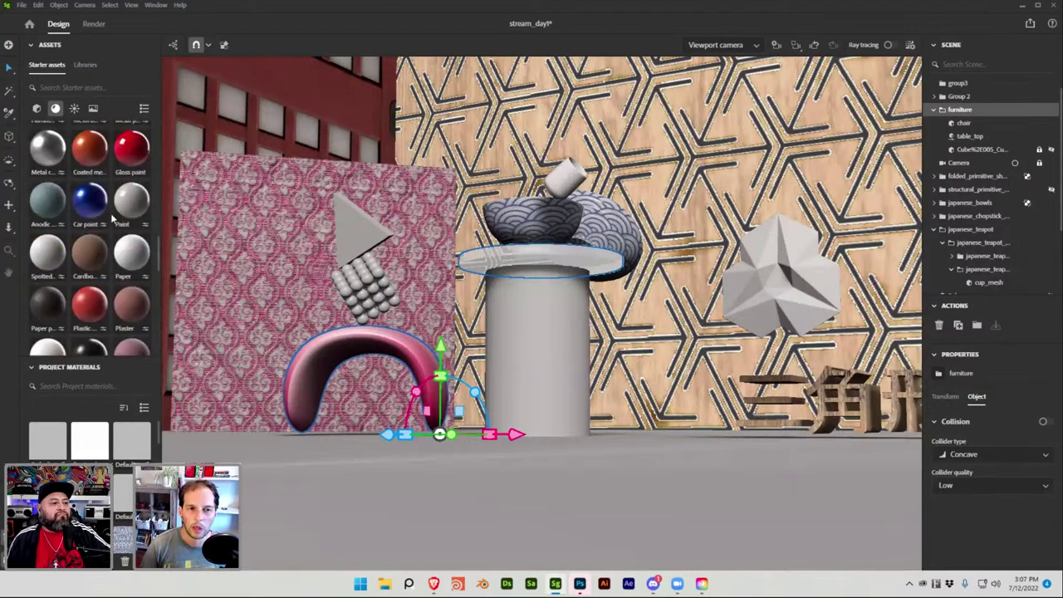
{"action": "scroll", "coordinate": [108, 237], "scroll_direction": "down", "scroll_amount": 5}
{"action": "left_click_drag", "start_coordinate": [93, 240], "coordinate": [577, 390]}
{"action": "left_click", "coordinate": [561, 267]}
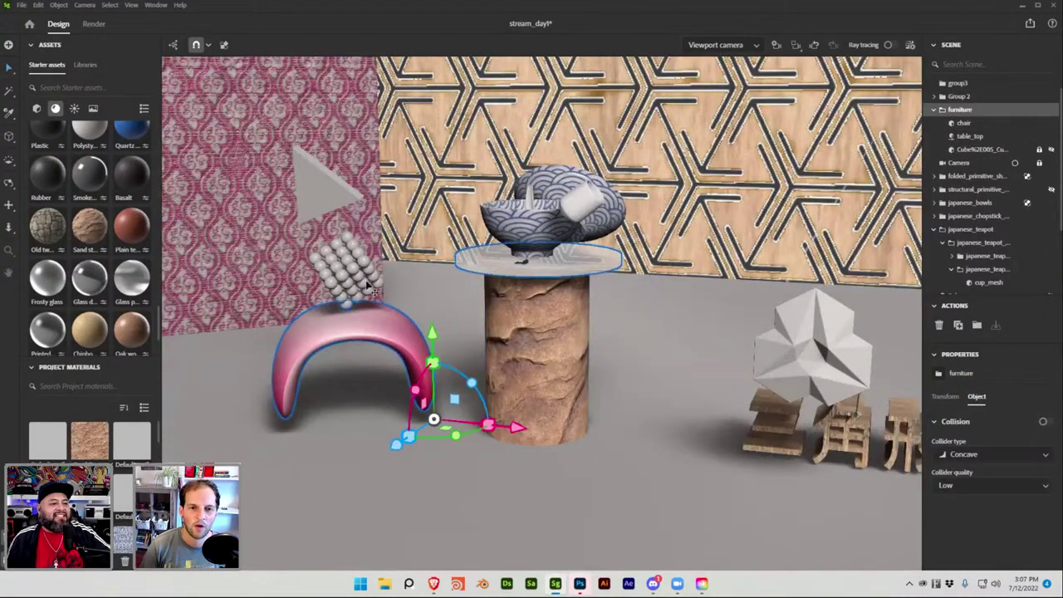
Select the sphere-cluster model above the chair and open the Designer_Files folder within Adobe_Live_7_11_12 in File Explorer
{"action": "scroll", "coordinate": [104, 265], "scroll_direction": "up", "scroll_amount": 3}
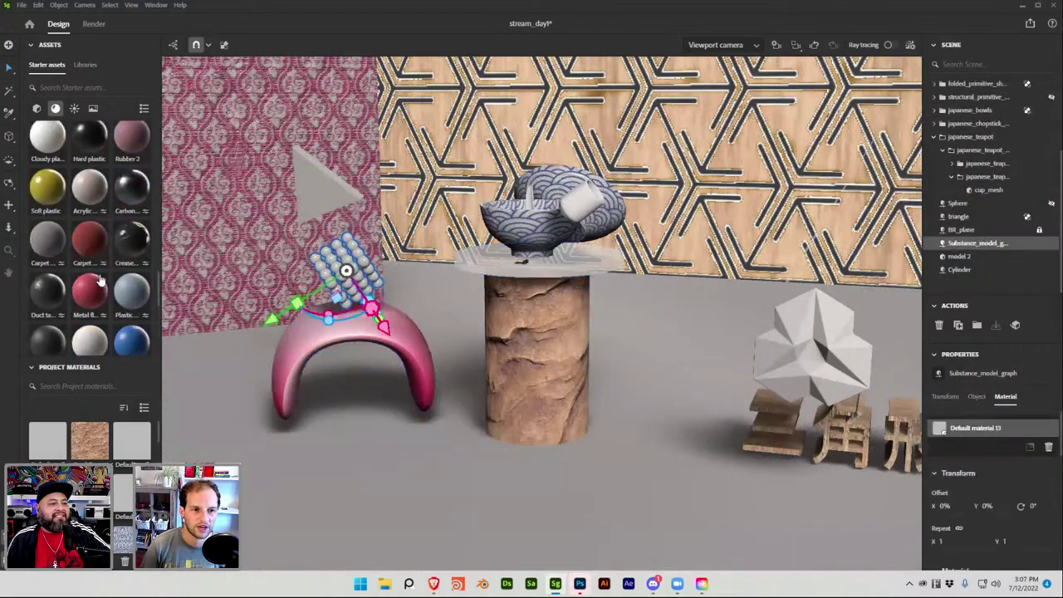
{"action": "scroll", "coordinate": [100, 282], "scroll_direction": "up", "scroll_amount": 2}
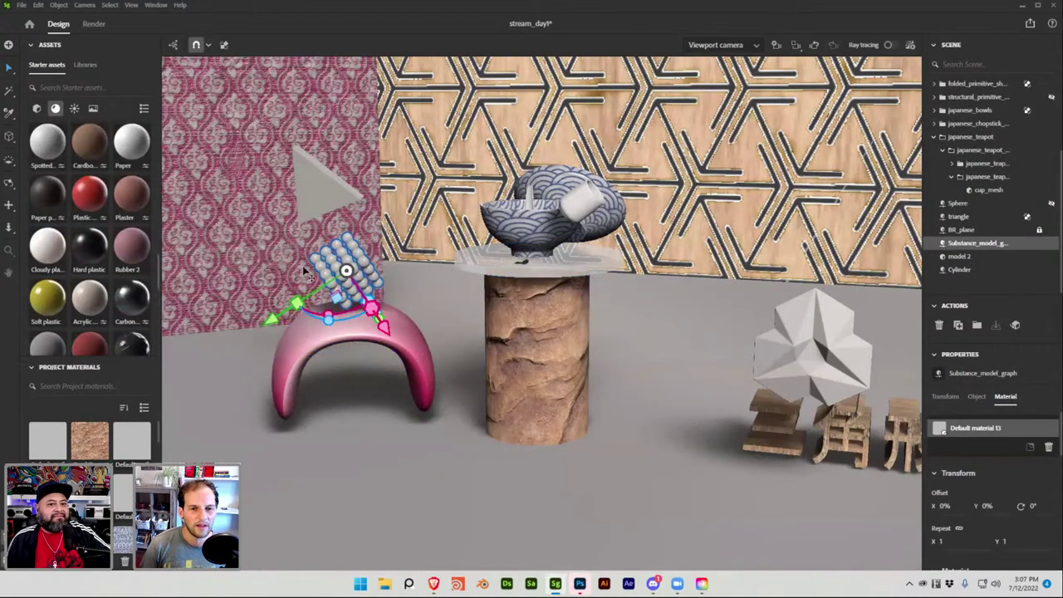
{"action": "left_click", "coordinate": [385, 584]}
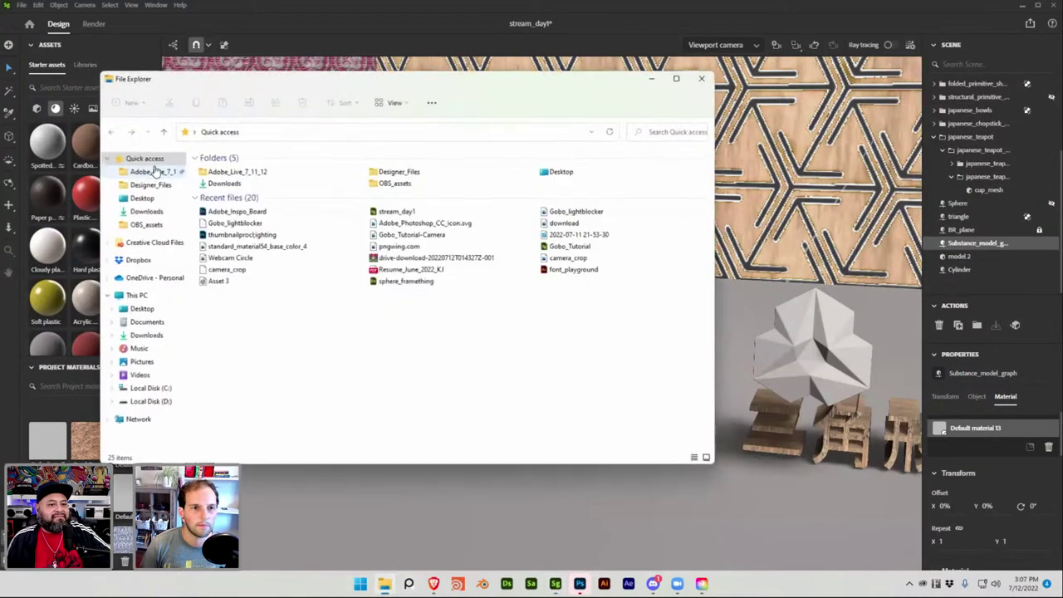
{"action": "left_click", "coordinate": [158, 172]}
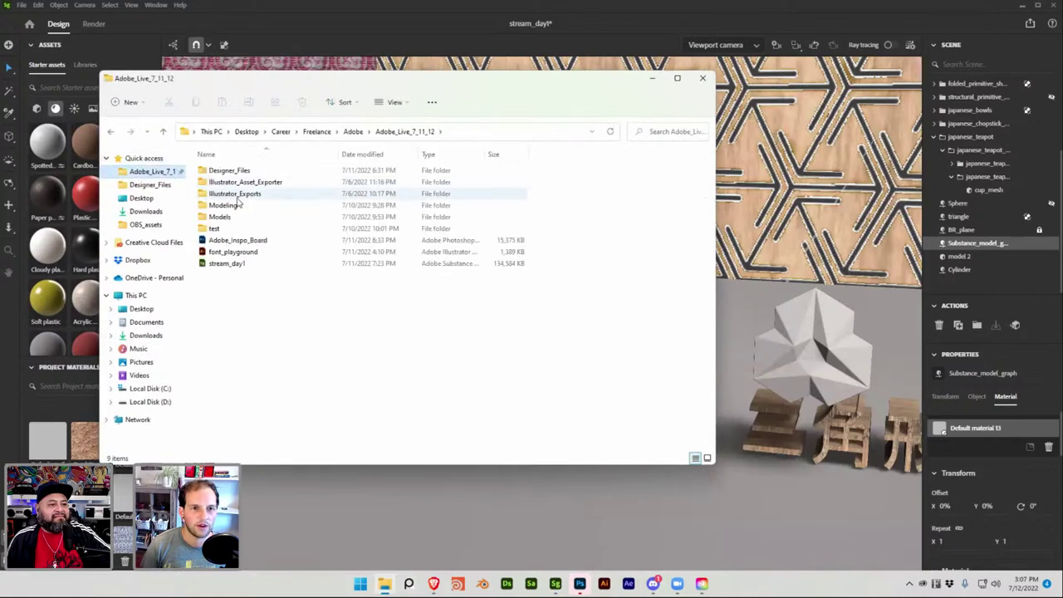
{"action": "double_click", "coordinate": [228, 171]}
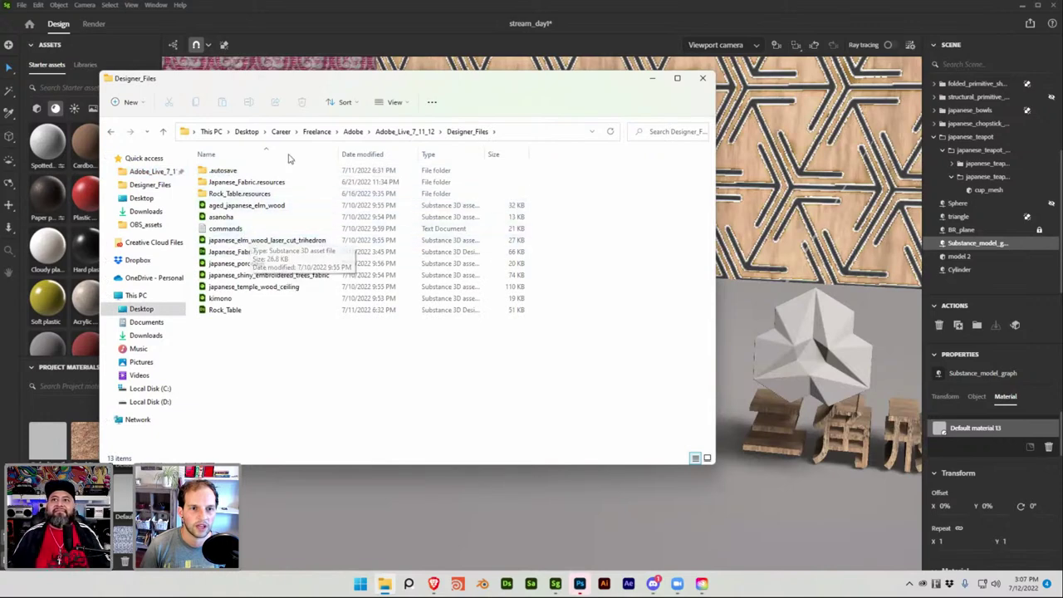
{"action": "left_click_drag", "start_coordinate": [614, 87], "coordinate": [924, 82]}
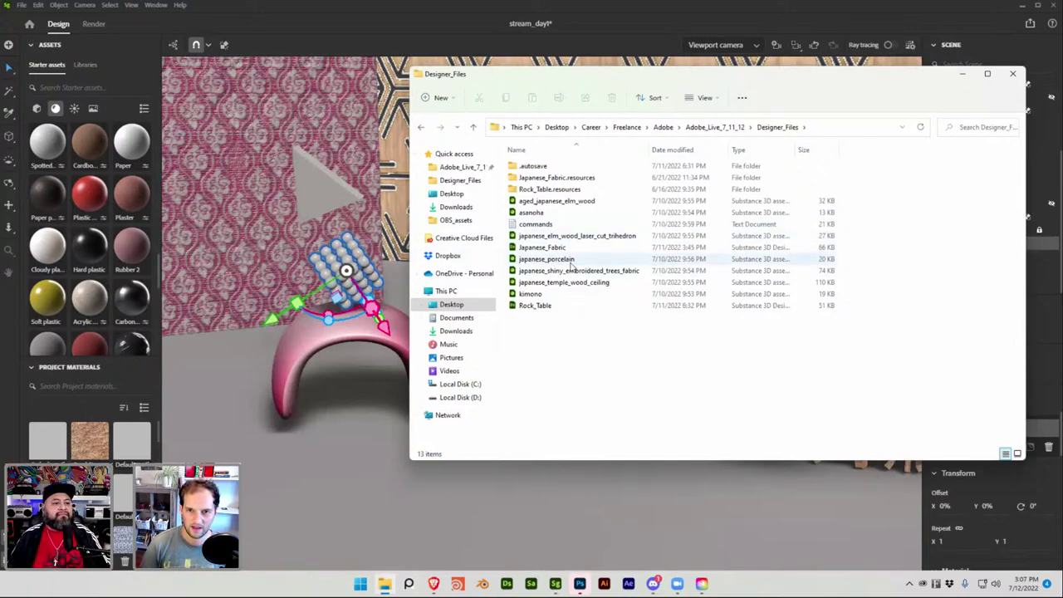
Try the japanese_shiny_embroidered_trees_fabric material file on the sphere cluster and inspect it up close
{"action": "left_click", "coordinate": [556, 283]}
{"action": "left_click", "coordinate": [571, 271]}
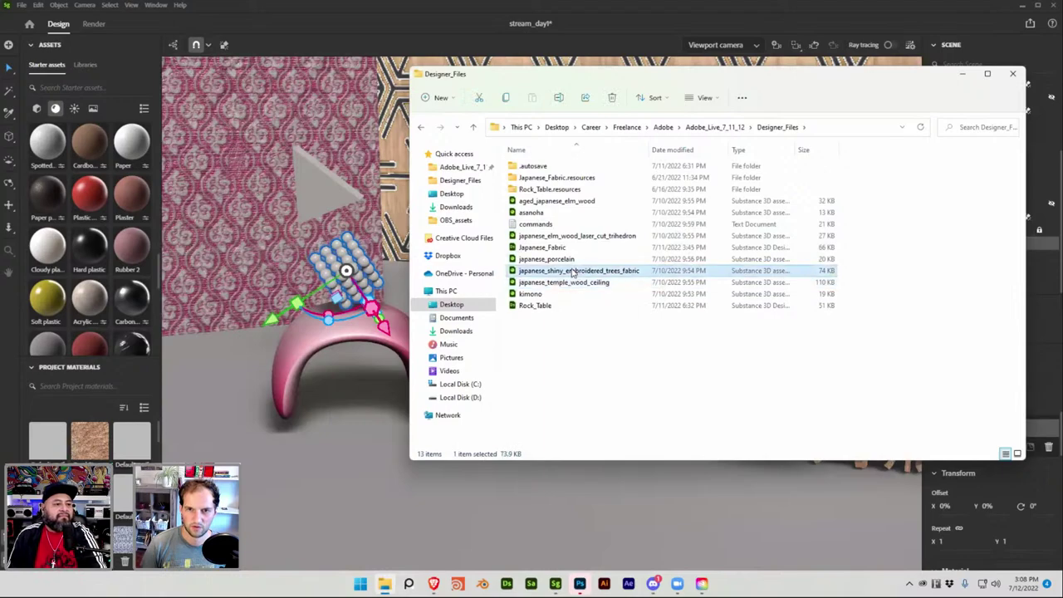
{"action": "left_click_drag", "start_coordinate": [581, 273], "coordinate": [347, 265]}
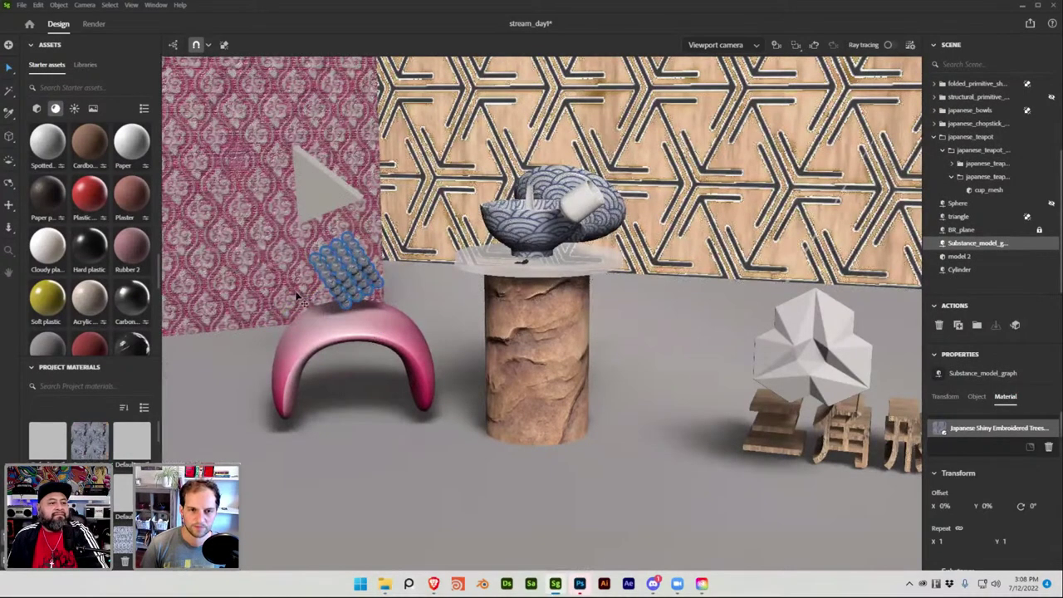
{"action": "scroll", "coordinate": [380, 291], "scroll_direction": "up", "scroll_amount": 5}
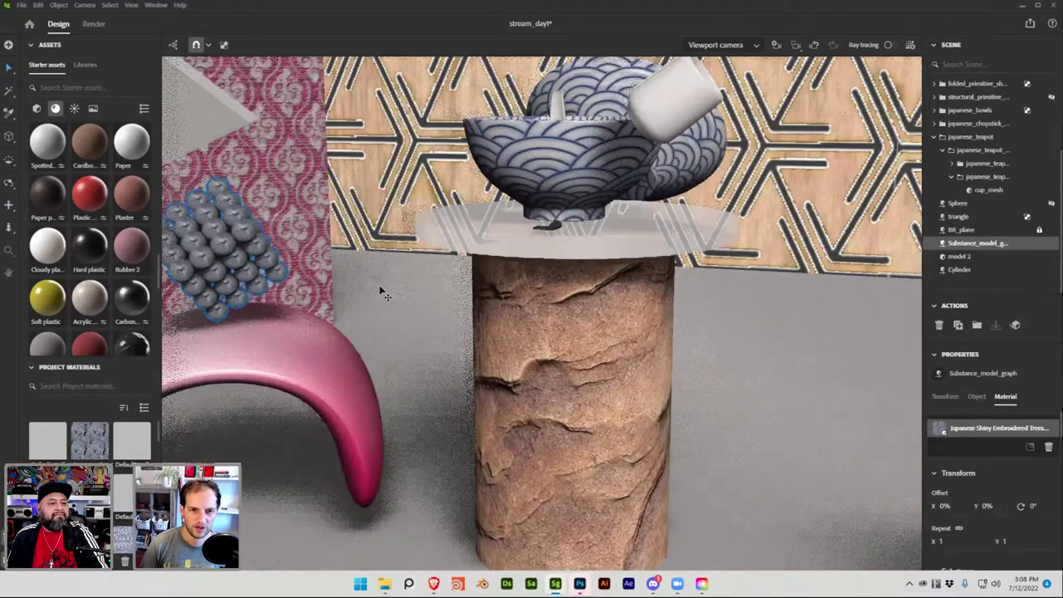
{"action": "scroll", "coordinate": [380, 290], "scroll_direction": "down", "scroll_amount": 5}
{"action": "scroll", "coordinate": [624, 315], "scroll_direction": "up", "scroll_amount": 8}
{"action": "left_click_drag", "start_coordinate": [624, 316], "coordinate": [639, 300], "text": "alt"}
{"action": "key", "text": "f"}
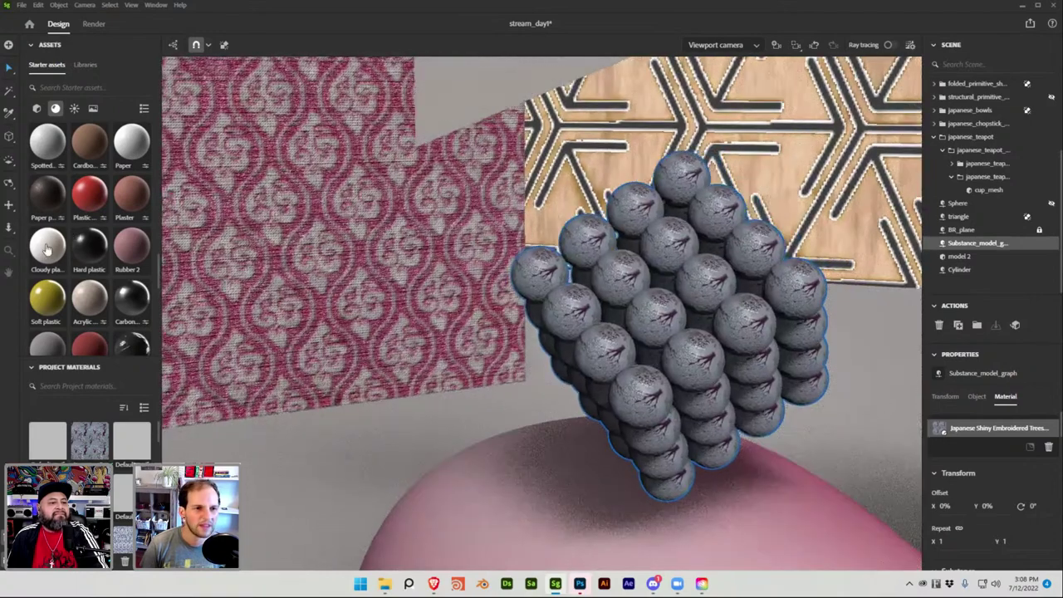
Apply the Cloudy plastic starter material to the sphere cluster
{"action": "left_click_drag", "start_coordinate": [47, 247], "coordinate": [621, 323]}
{"action": "left_click", "coordinate": [462, 318]}
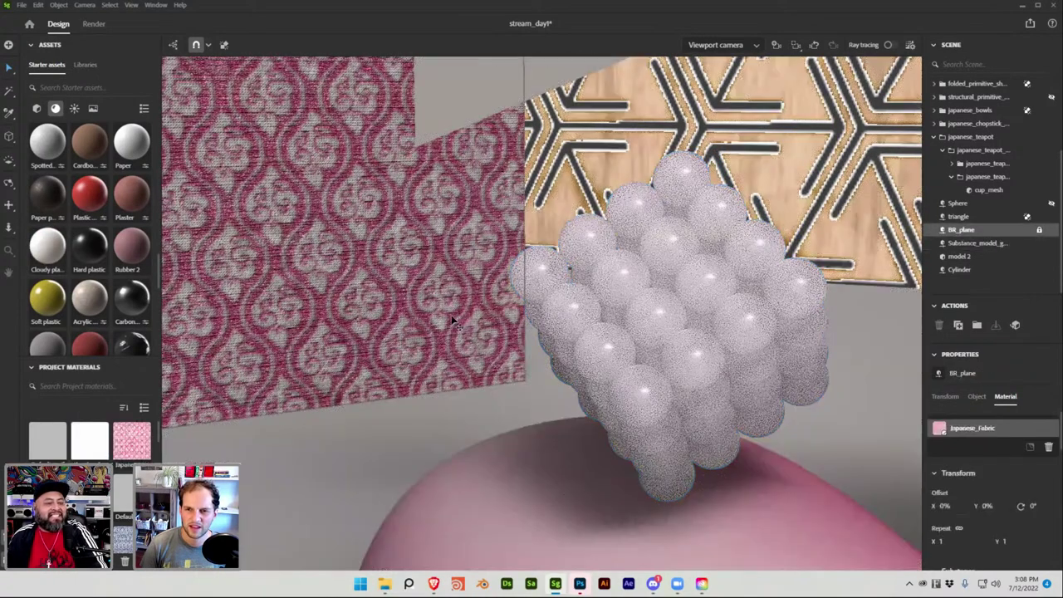
{"action": "left_click", "coordinate": [661, 293]}
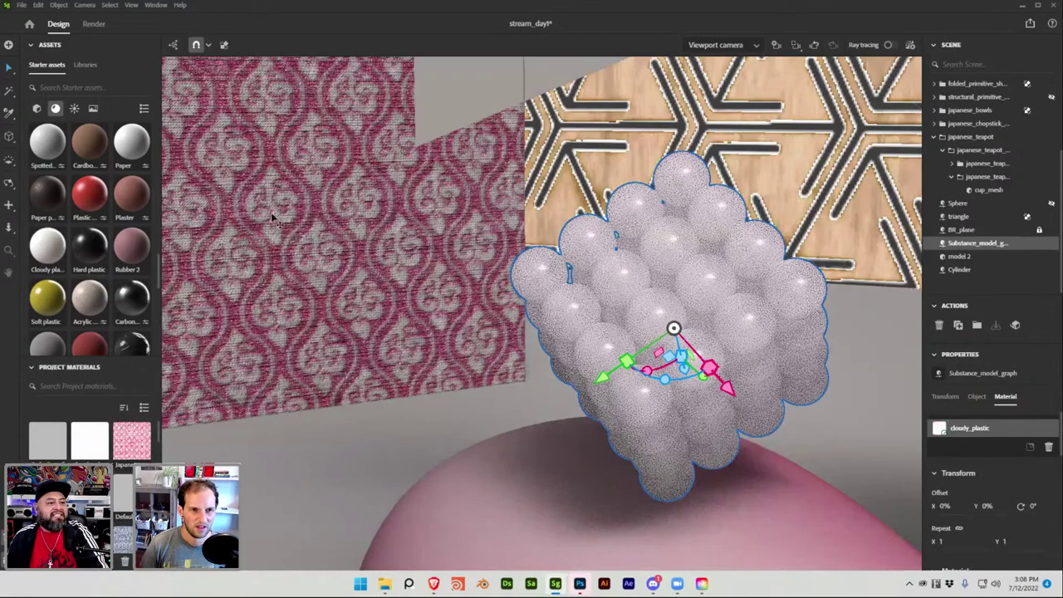
{"action": "left_click_drag", "start_coordinate": [131, 143], "coordinate": [544, 312]}
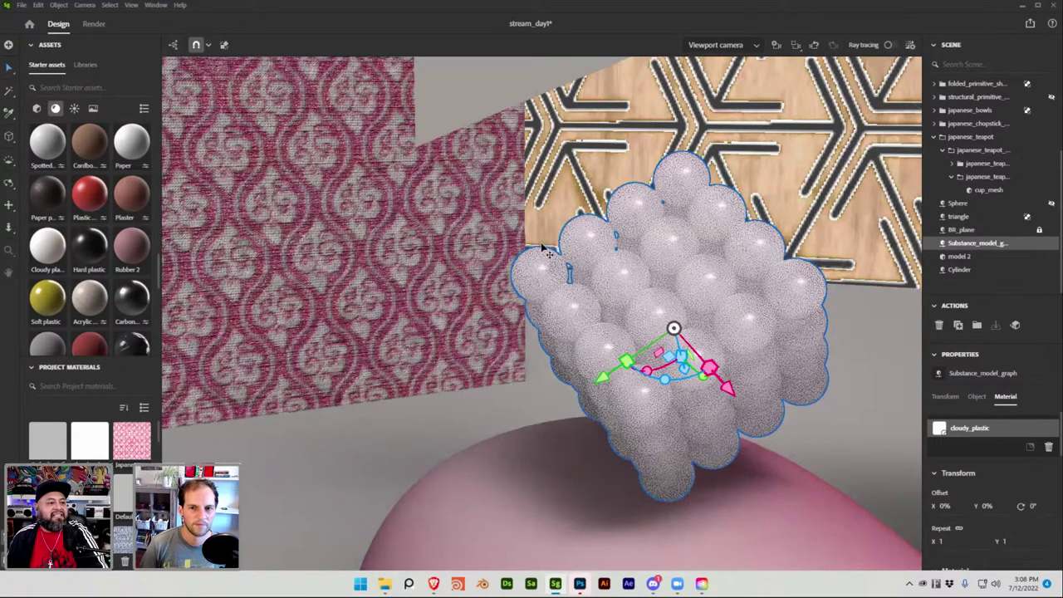
Move the pair of folded primitive shapes along the X axis until one sits in front of the pink chair
{"action": "scroll", "coordinate": [562, 296], "scroll_direction": "down", "scroll_amount": 10}
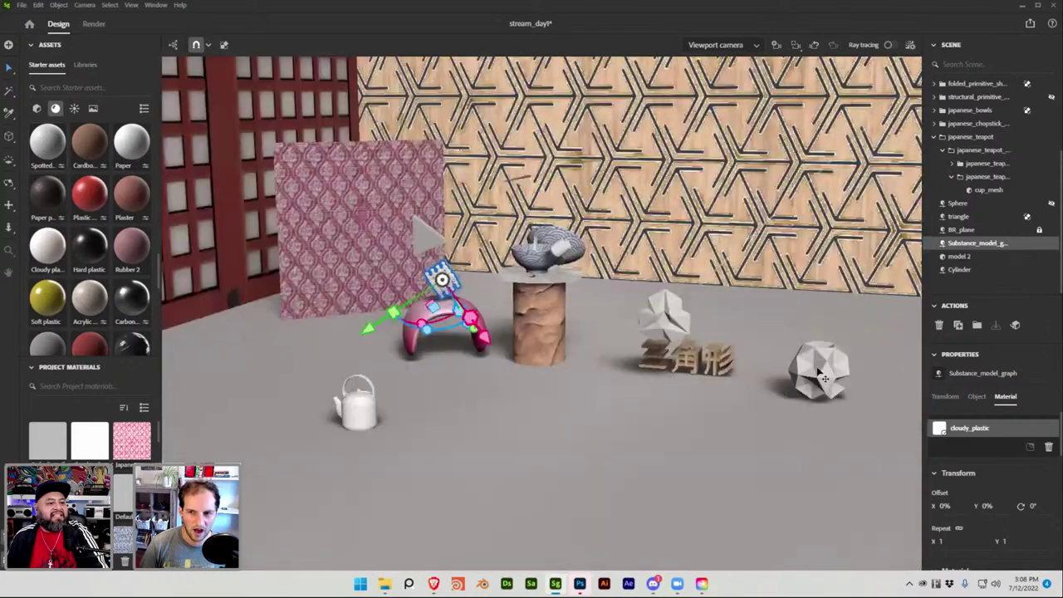
{"action": "left_click", "coordinate": [818, 375]}
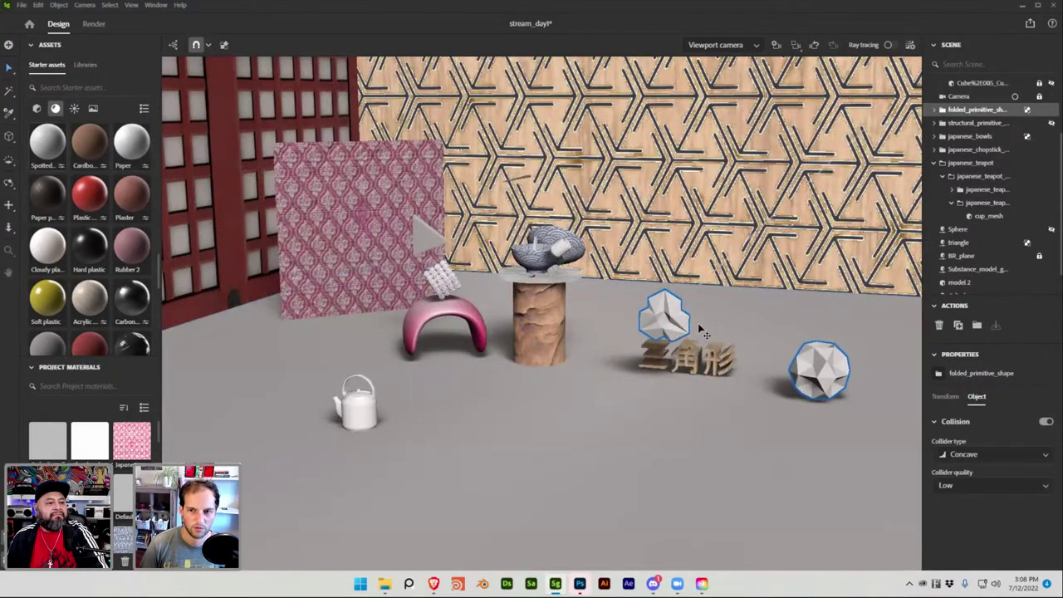
{"action": "left_click_drag", "start_coordinate": [691, 368], "coordinate": [258, 323], "text": "alt"}
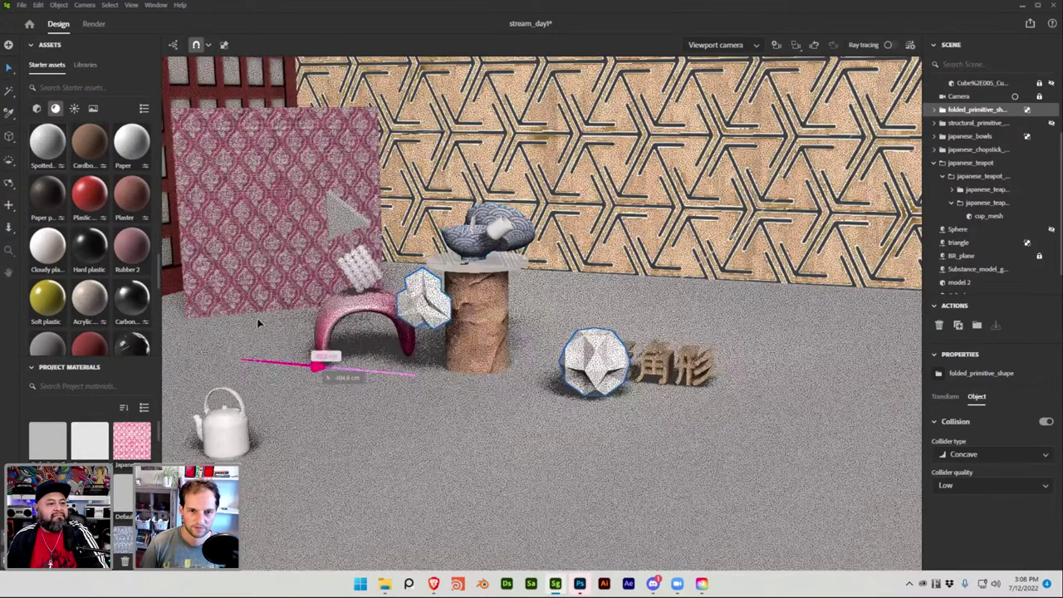
{"action": "left_click", "coordinate": [299, 378]}
Shift the floating triangle slightly toward the table
{"action": "left_click", "coordinate": [347, 218]}
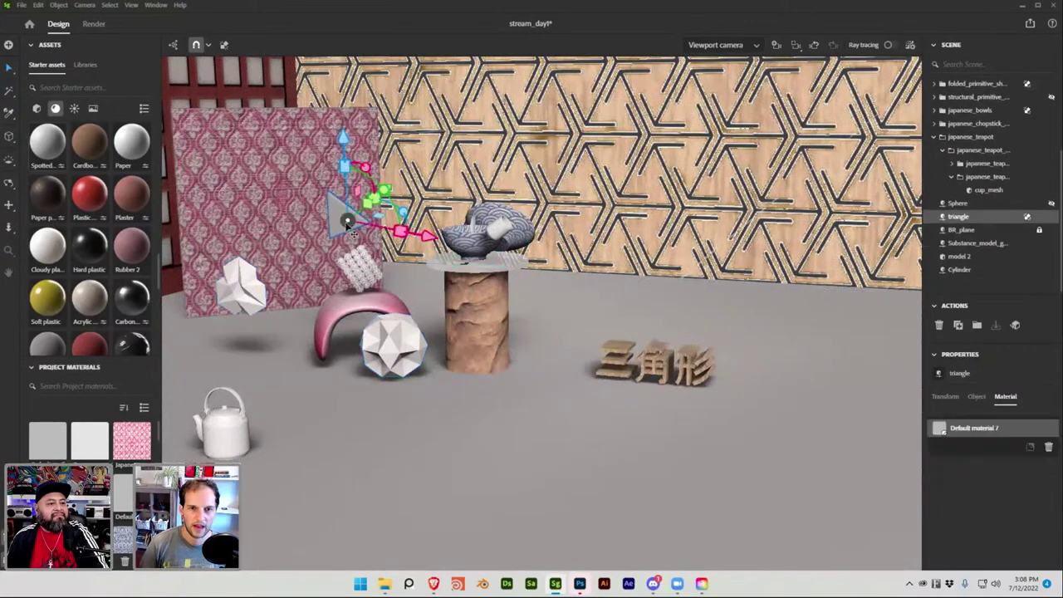
{"action": "left_click_drag", "start_coordinate": [442, 242], "coordinate": [462, 242]}
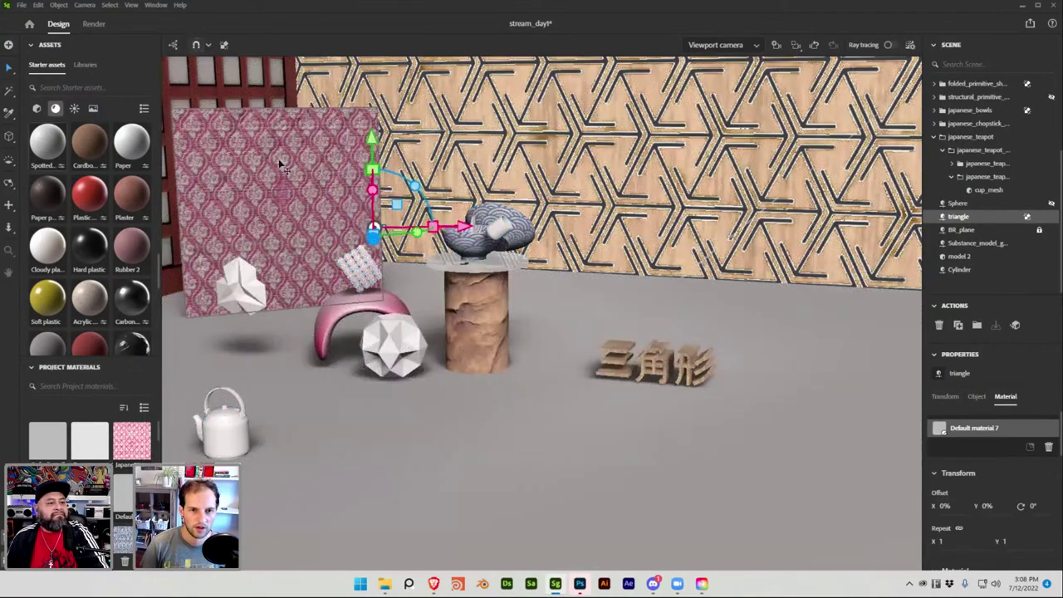
{"action": "left_click", "coordinate": [283, 176]}
Look over the whole room and switch the view to the scene's saved Camera
{"action": "scroll", "coordinate": [274, 126], "scroll_direction": "down", "scroll_amount": 5}
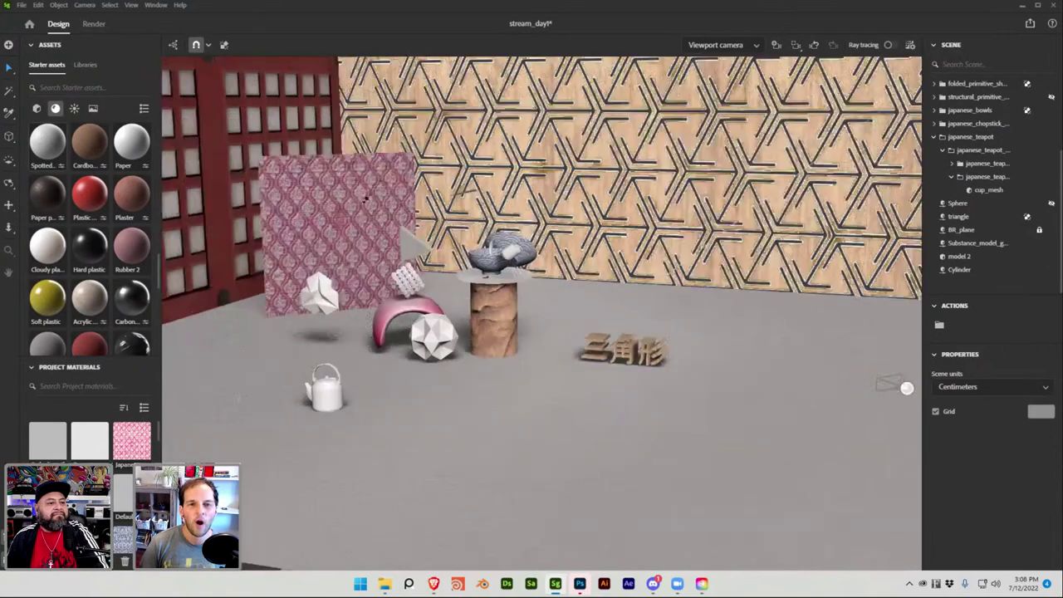
{"action": "scroll", "coordinate": [639, 311], "scroll_direction": "up", "scroll_amount": 3}
{"action": "scroll", "coordinate": [640, 312], "scroll_direction": "up", "scroll_amount": 3}
{"action": "left_click", "coordinate": [652, 264]}
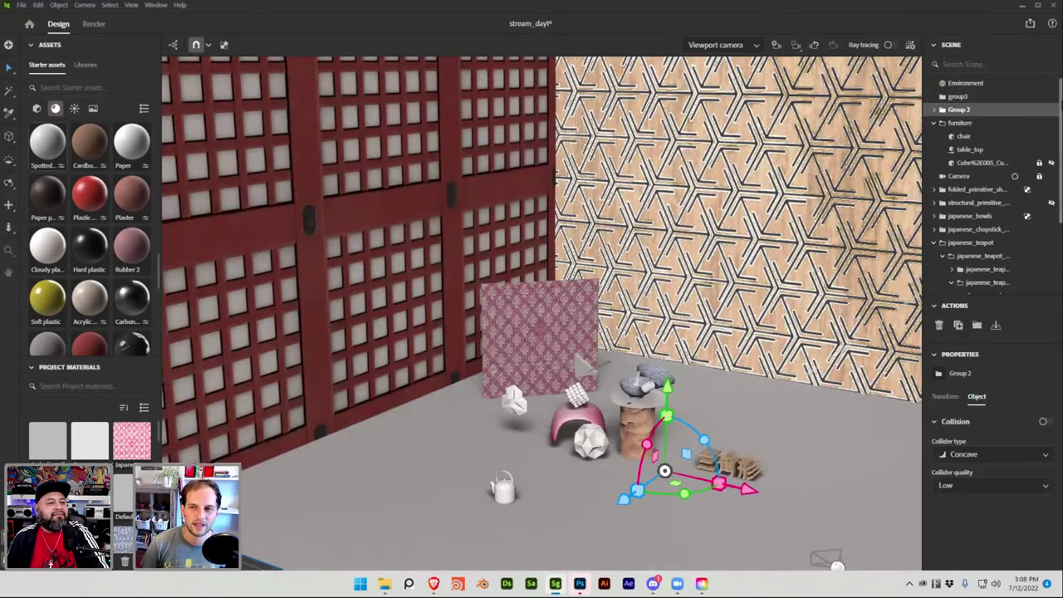
{"action": "left_click", "coordinate": [1015, 177]}
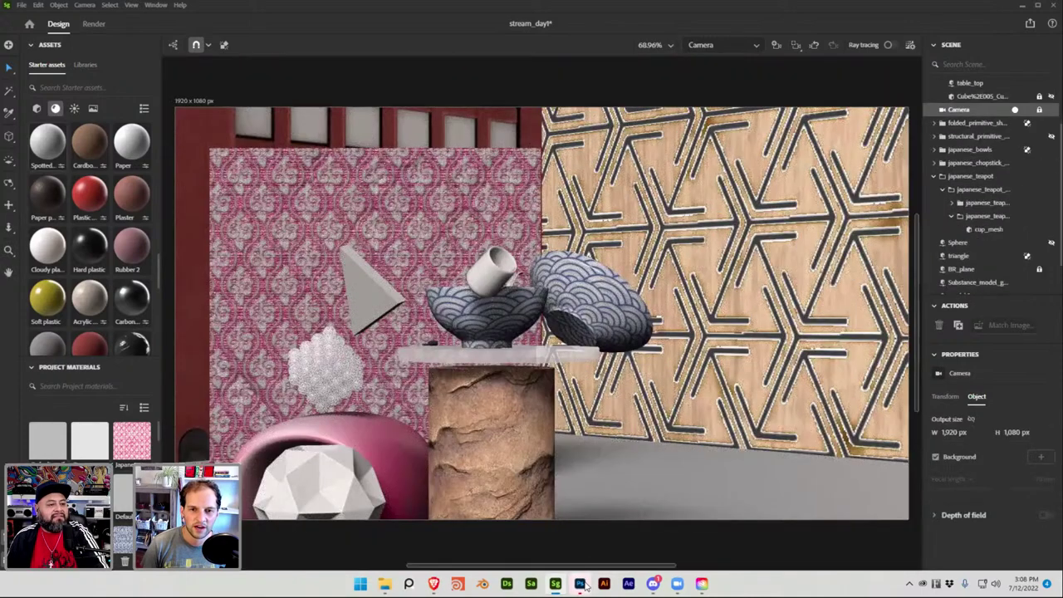
Switch to Photoshop, examine the still-life and furniture references on Artboard 2 of the inspiration board, and return to Substance 3D Stager
{"action": "left_click", "coordinate": [579, 583]}
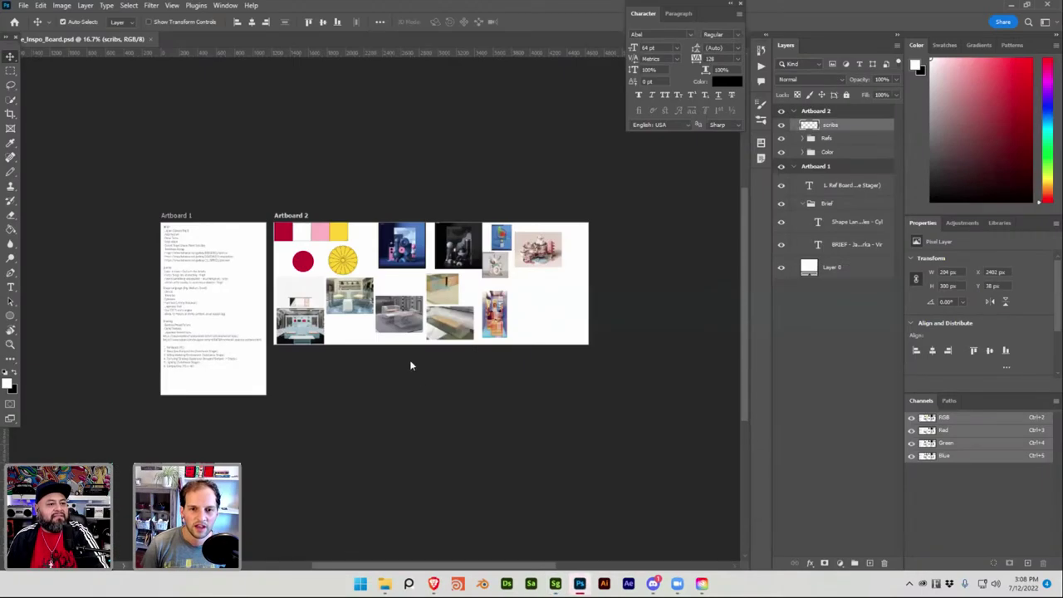
{"action": "scroll", "coordinate": [424, 329], "scroll_direction": "up", "scroll_amount": 3, "text": "alt"}
{"action": "scroll", "coordinate": [423, 329], "scroll_direction": "up", "scroll_amount": 2, "text": "alt"}
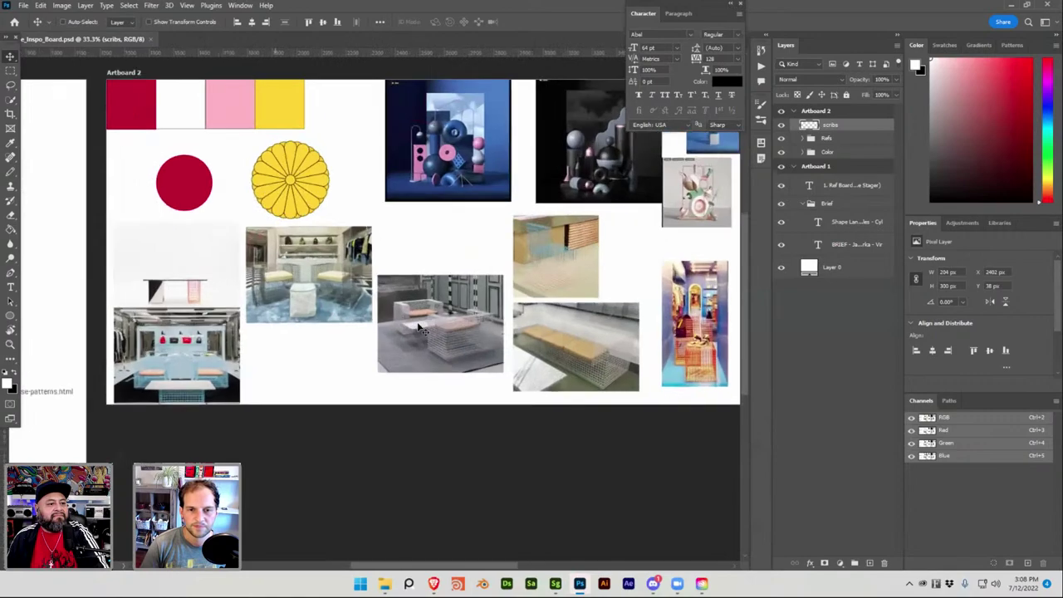
{"action": "scroll", "coordinate": [385, 420], "scroll_direction": "up", "scroll_amount": 1, "text": "alt"}
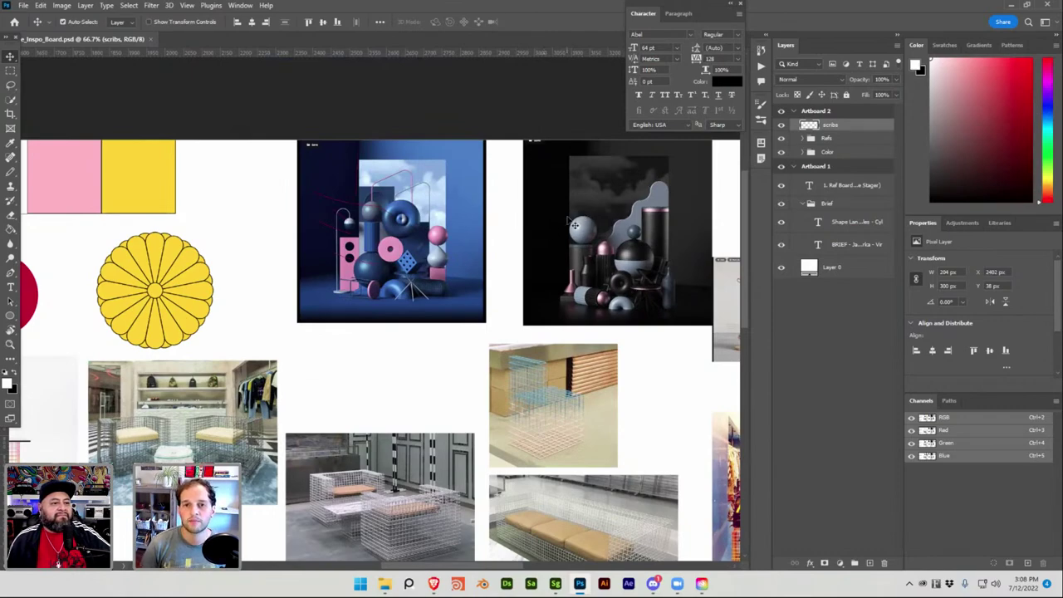
{"action": "key", "text": "super+Tab"}
{"action": "left_click", "coordinate": [465, 166]}
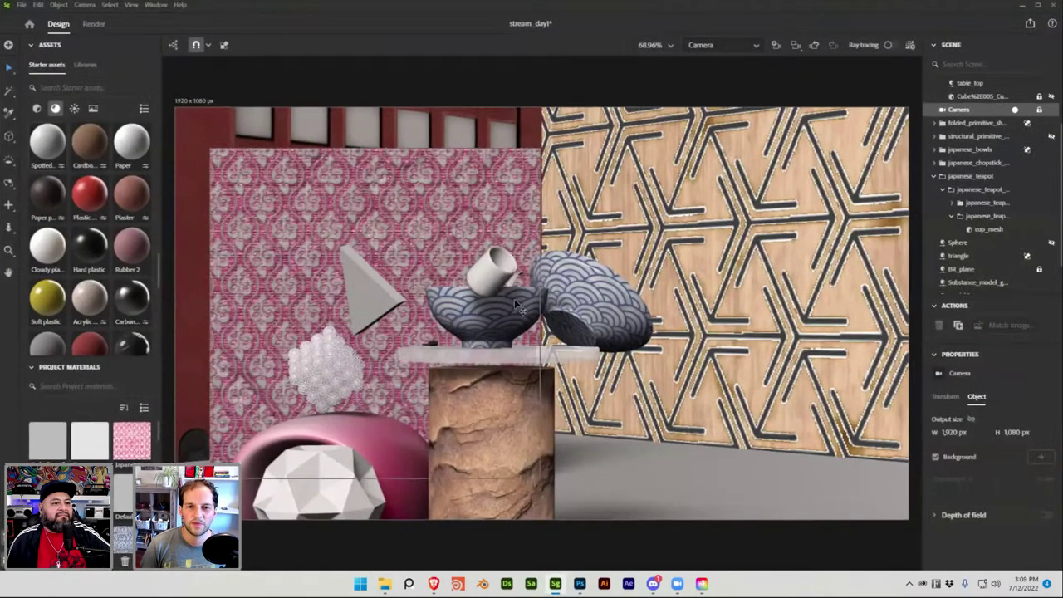
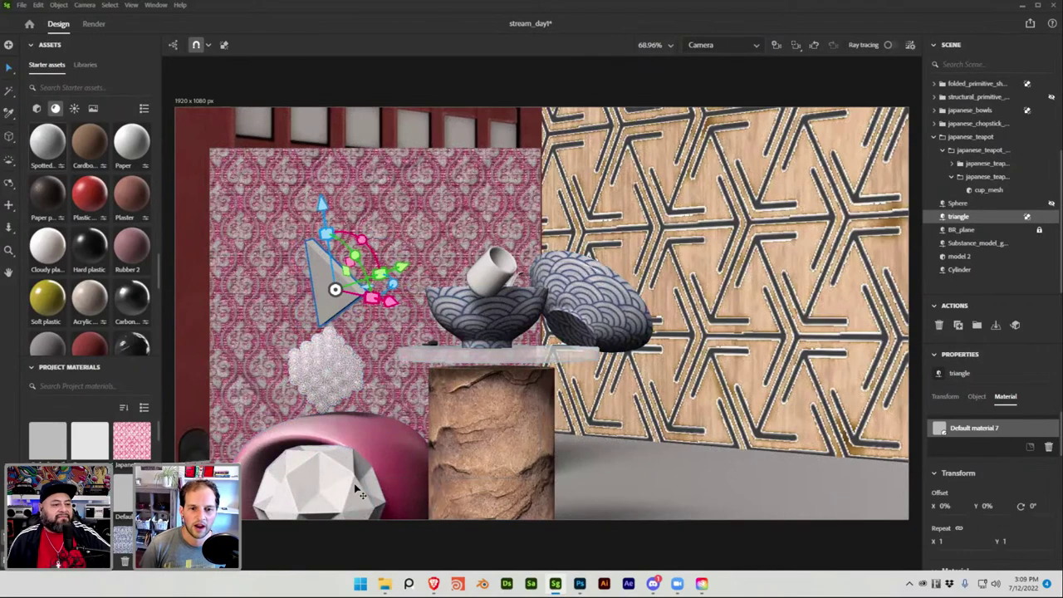
Select the folded primitive shapes, bowls, cup and chopsticks in turn to check which scene groups they belong to
{"action": "left_click", "coordinate": [976, 83]}
{"action": "scroll", "coordinate": [1034, 203], "scroll_direction": "up", "scroll_amount": 1}
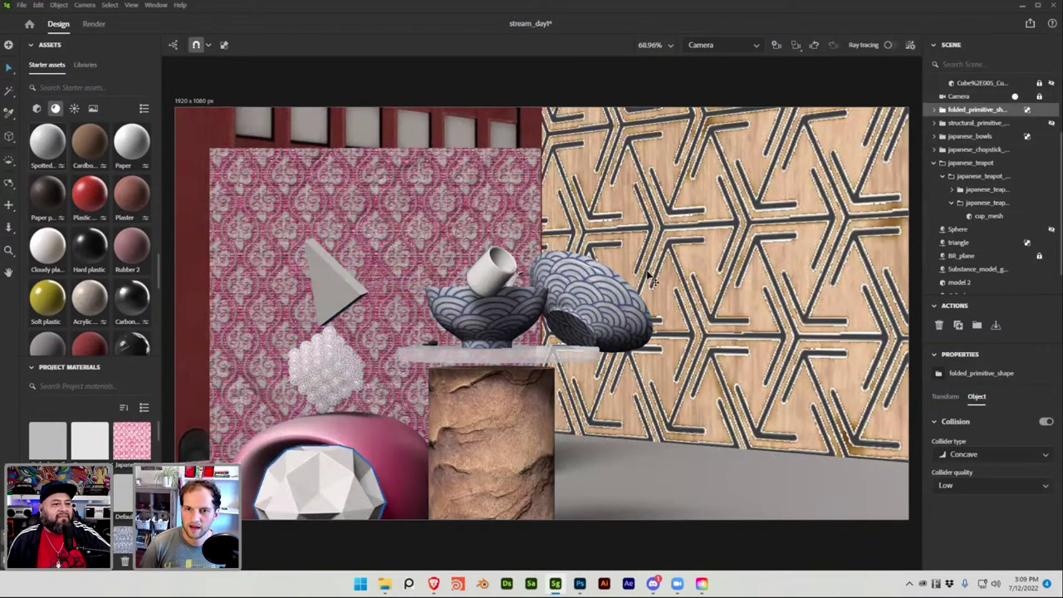
{"action": "left_click", "coordinate": [619, 302]}
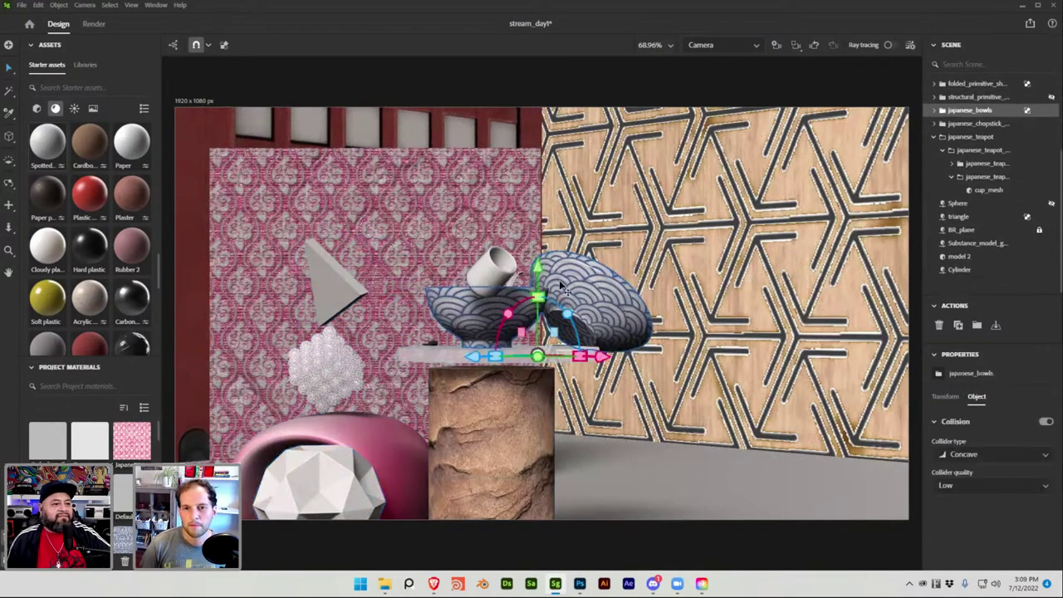
{"action": "left_click", "coordinate": [490, 277]}
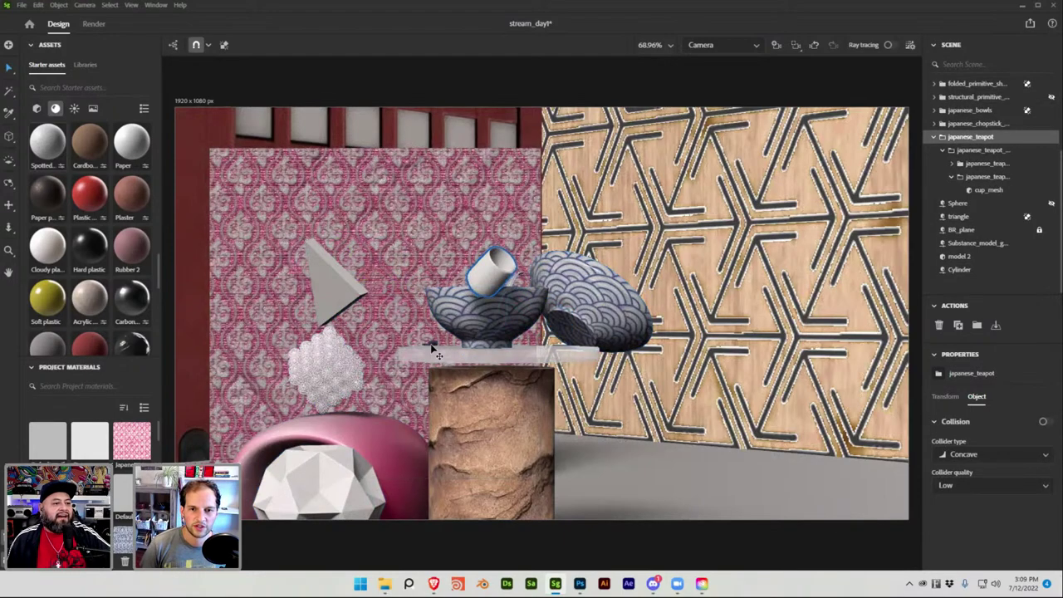
{"action": "left_click", "coordinate": [479, 297]}
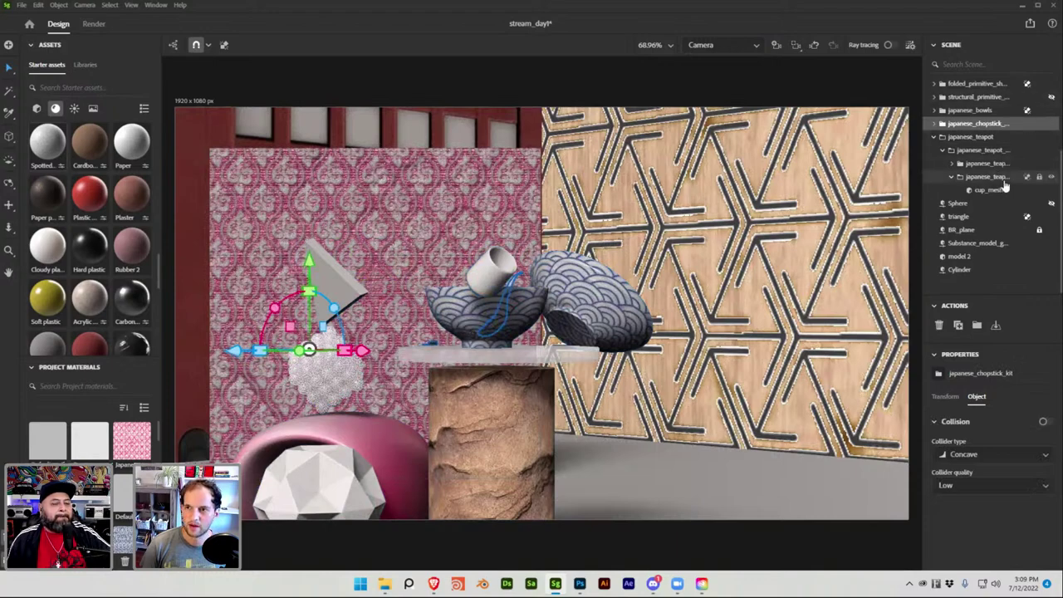
Expand the chopstick kit and teapot groups in the scene hierarchy to check what they contain
{"action": "left_click", "coordinate": [722, 45]}
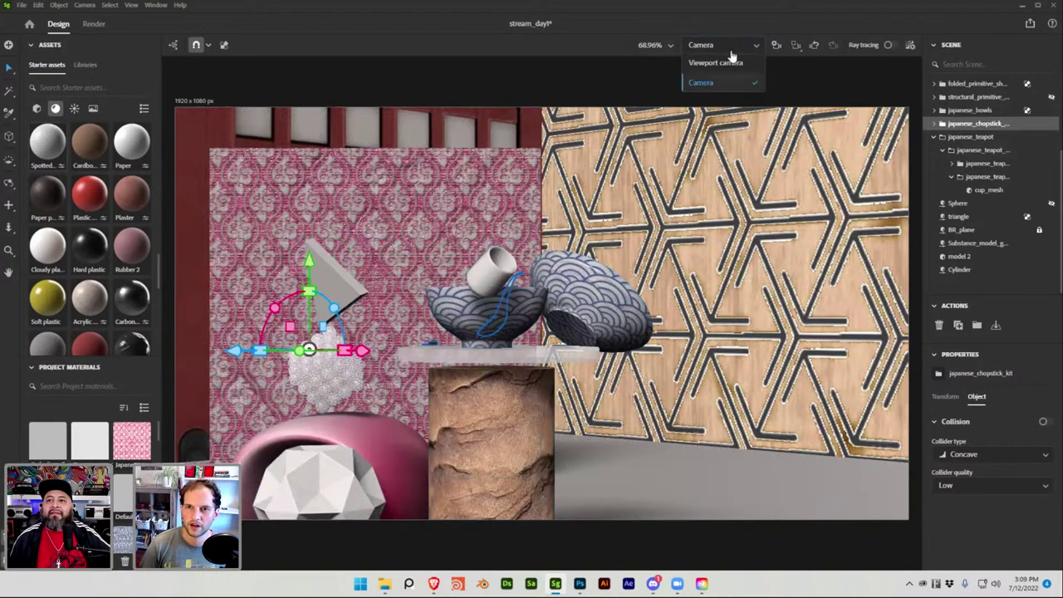
{"action": "left_click", "coordinate": [722, 45]}
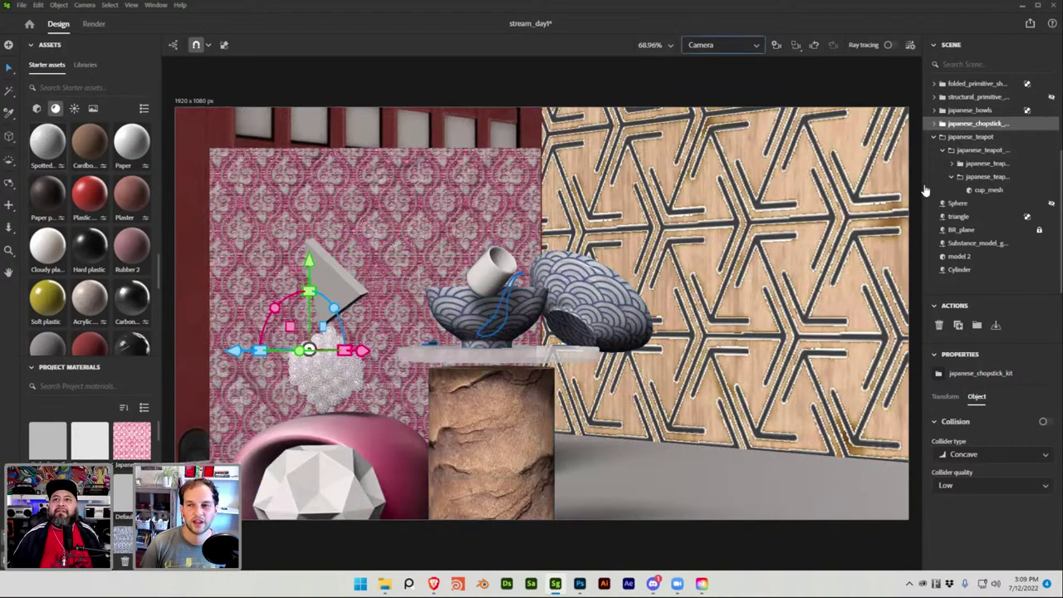
{"action": "left_click", "coordinate": [935, 139]}
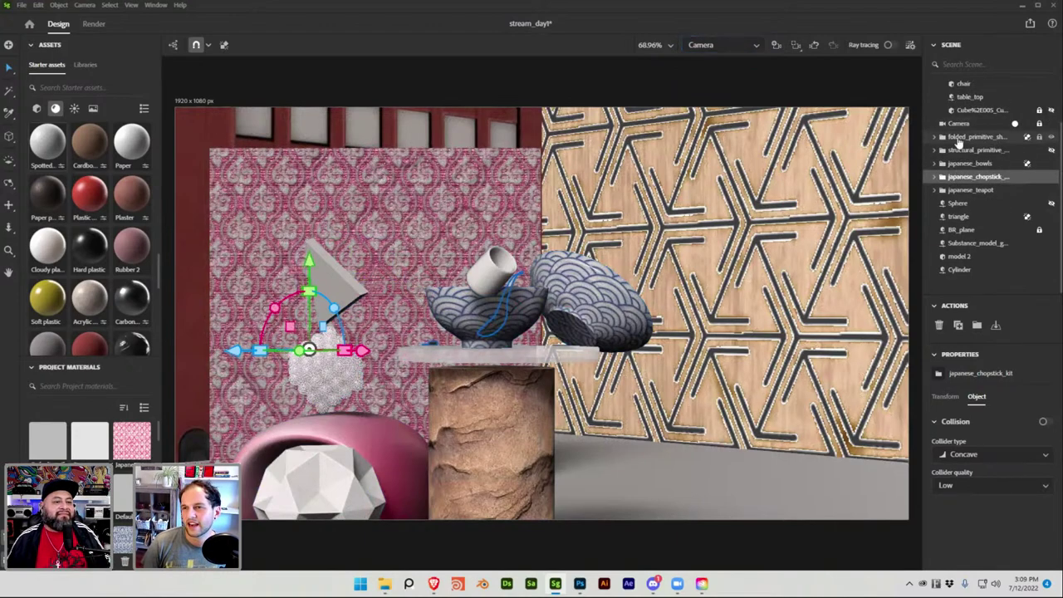
{"action": "scroll", "coordinate": [992, 179], "scroll_direction": "up", "scroll_amount": 2}
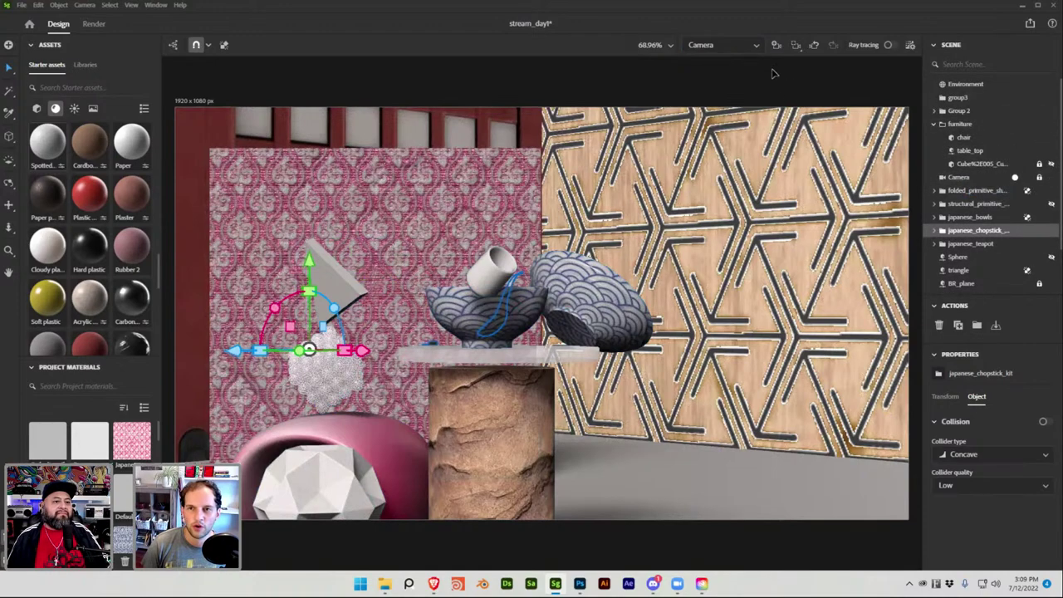
{"action": "left_click", "coordinate": [748, 47]}
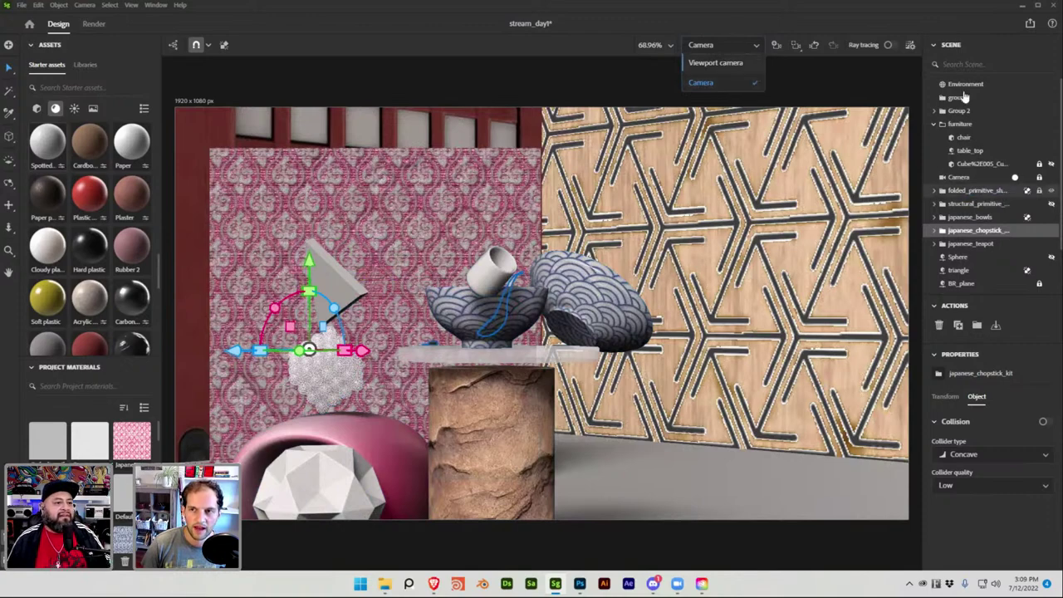
{"action": "scroll", "coordinate": [954, 179], "scroll_direction": "down", "scroll_amount": 3}
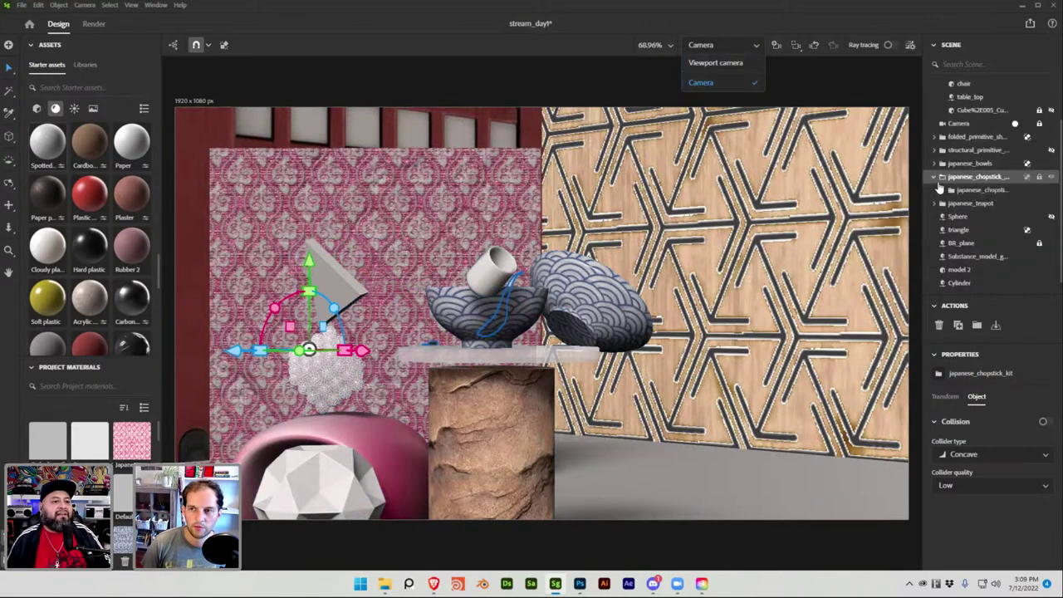
{"action": "left_click", "coordinate": [933, 175]}
{"action": "left_click", "coordinate": [935, 190]}
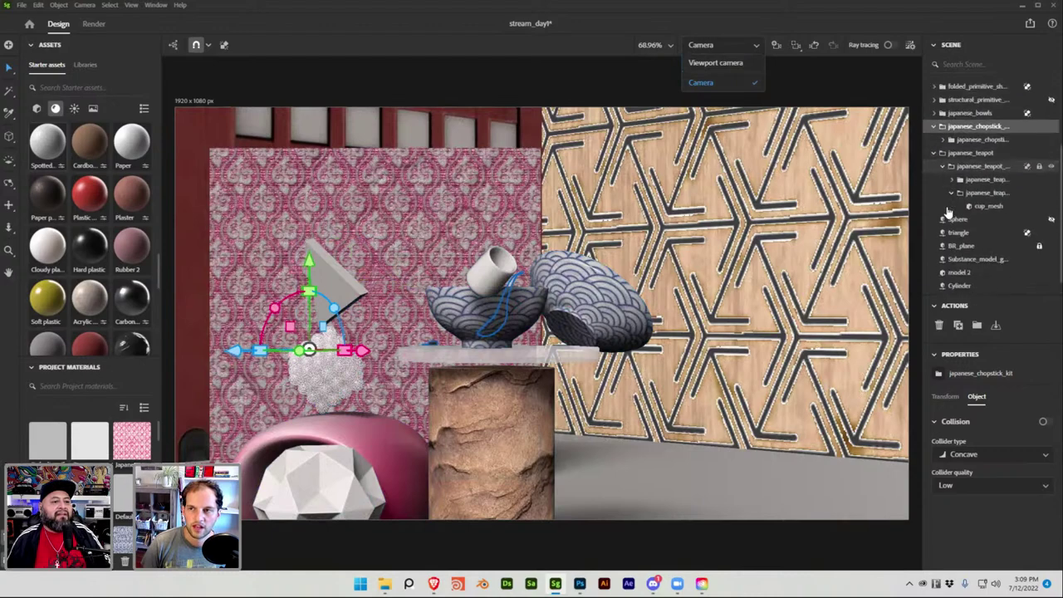
{"action": "scroll", "coordinate": [935, 182], "scroll_direction": "down", "scroll_amount": 2}
Compare the saved Camera with the Viewport camera and leave the Viewport camera active
{"action": "left_click", "coordinate": [704, 65]}
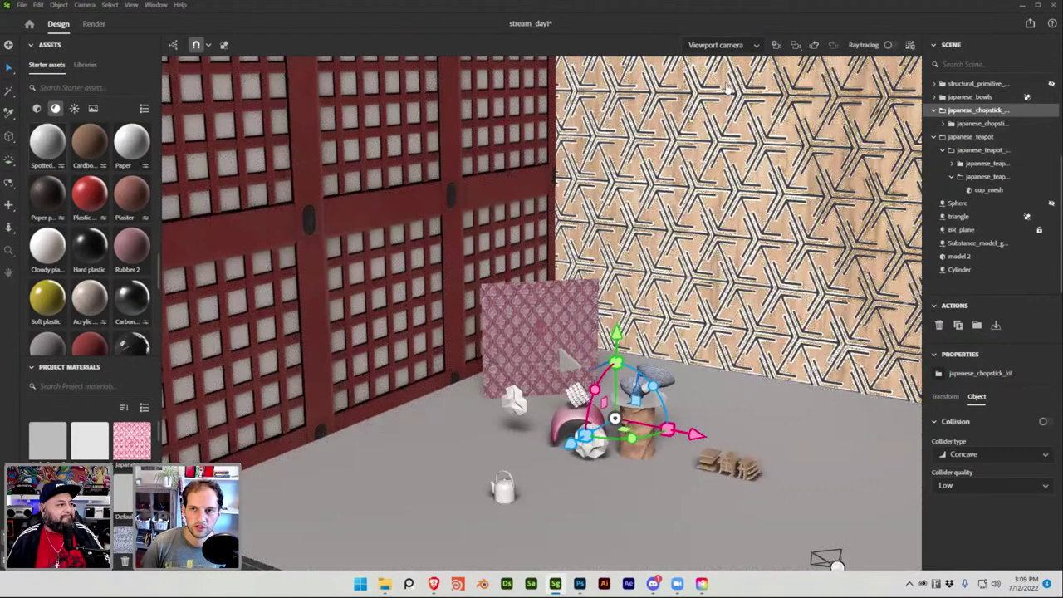
{"action": "left_click", "coordinate": [721, 45]}
{"action": "left_click", "coordinate": [704, 83]}
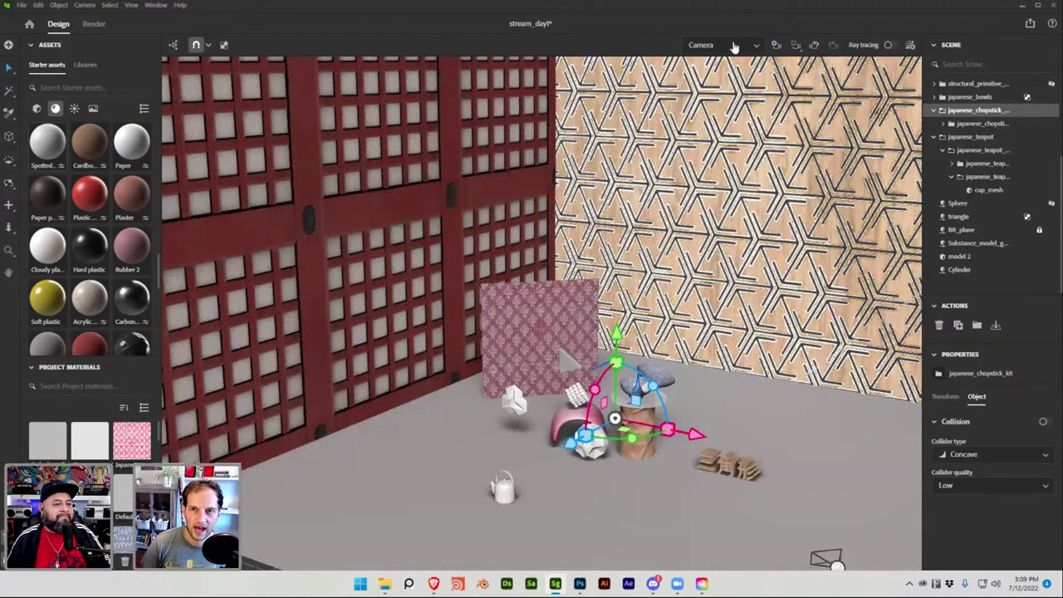
{"action": "left_click", "coordinate": [720, 44]}
{"action": "left_click", "coordinate": [727, 78]}
{"action": "left_click", "coordinate": [722, 46]}
{"action": "left_click", "coordinate": [724, 63]}
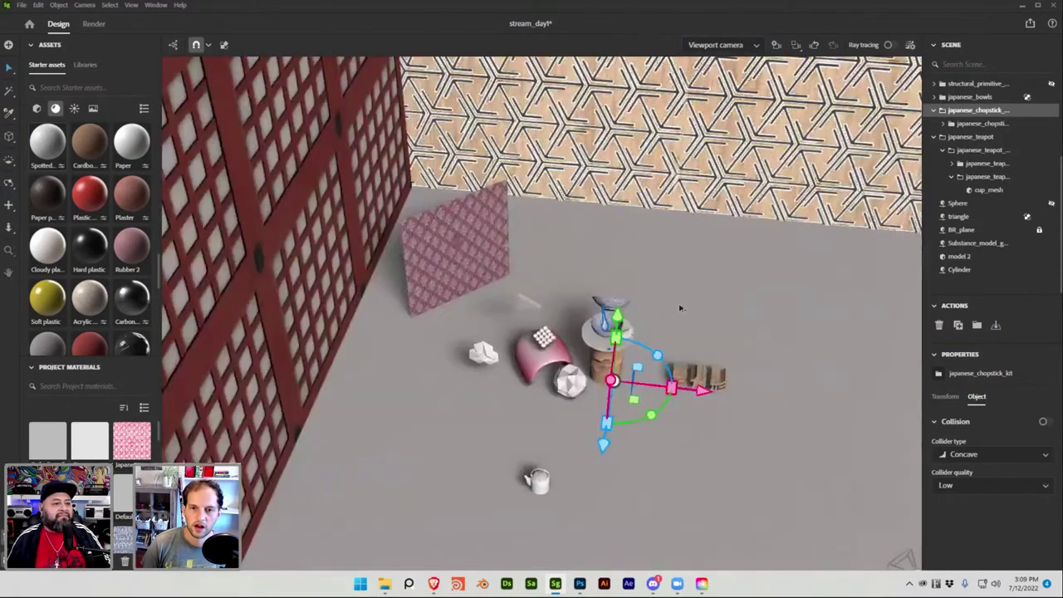
Frame the floating triangle and examine the arrangement of objects around the stone table from other angles
{"action": "left_click", "coordinate": [528, 304]}
{"action": "key", "text": "f"}
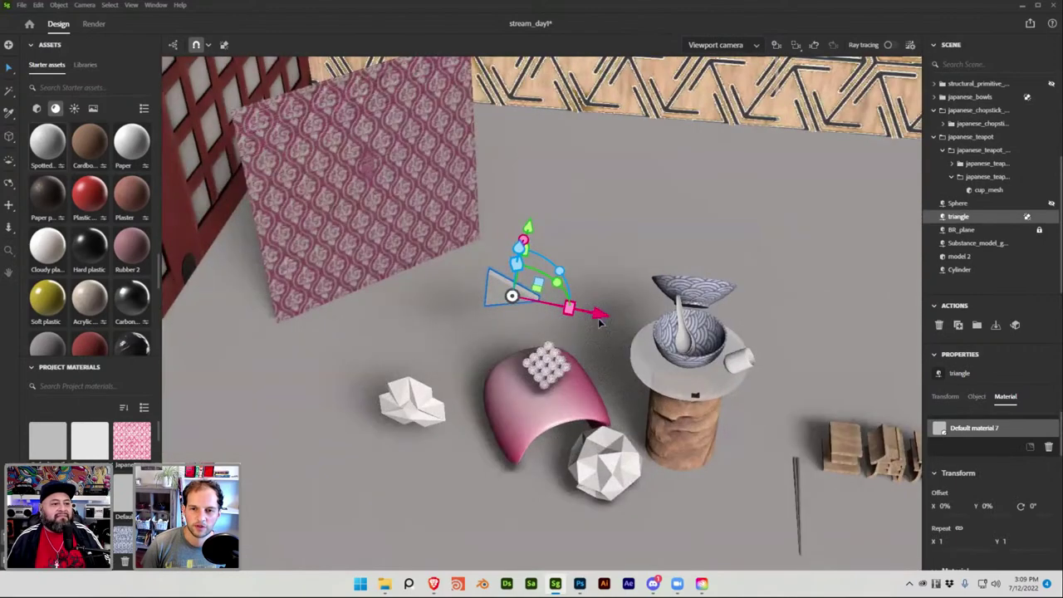
{"action": "left_click_drag", "start_coordinate": [508, 291], "coordinate": [702, 322]}
{"action": "left_click", "coordinate": [628, 288]}
{"action": "left_click", "coordinate": [701, 322]}
{"action": "left_click", "coordinate": [610, 406]}
{"action": "left_click_drag", "start_coordinate": [587, 378], "coordinate": [591, 422], "text": "alt"}
{"action": "scroll", "coordinate": [571, 339], "scroll_direction": "up", "scroll_amount": 5}
{"action": "scroll", "coordinate": [571, 338], "scroll_direction": "up", "scroll_amount": 5}
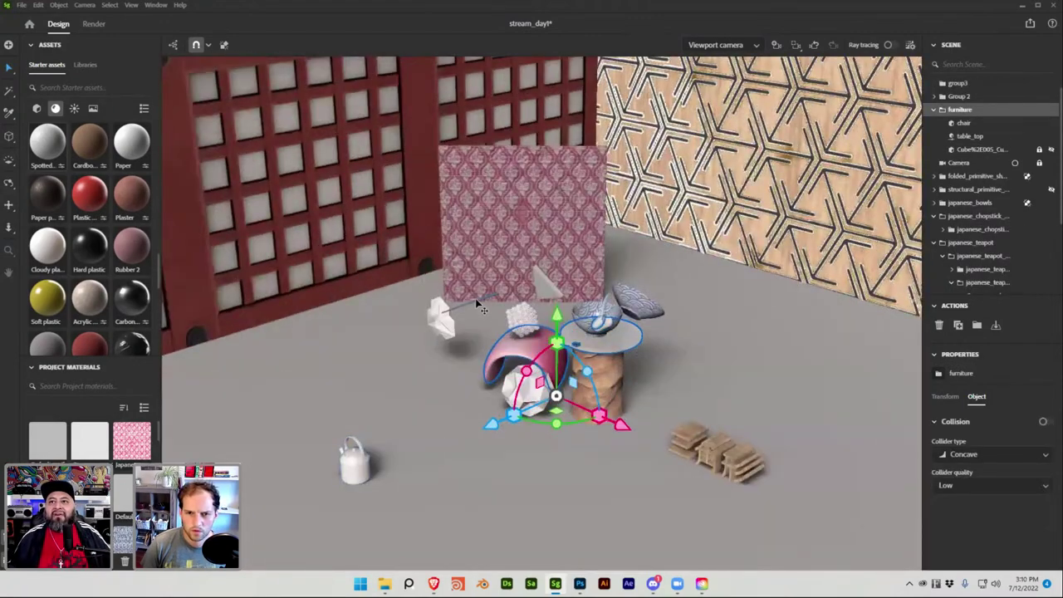
Select both chopstick meshes in the chopstick kit and move them over the glass tabletop, at about X -9.4, Y 48, Z 3.8 cm
{"action": "left_click", "coordinate": [971, 110]}
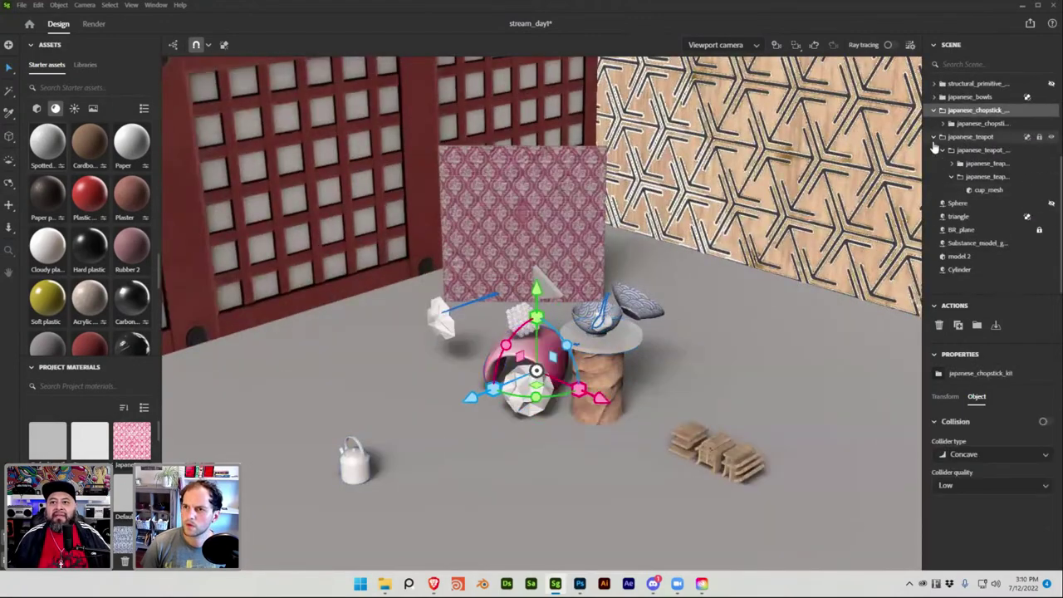
{"action": "left_click", "coordinate": [950, 124]}
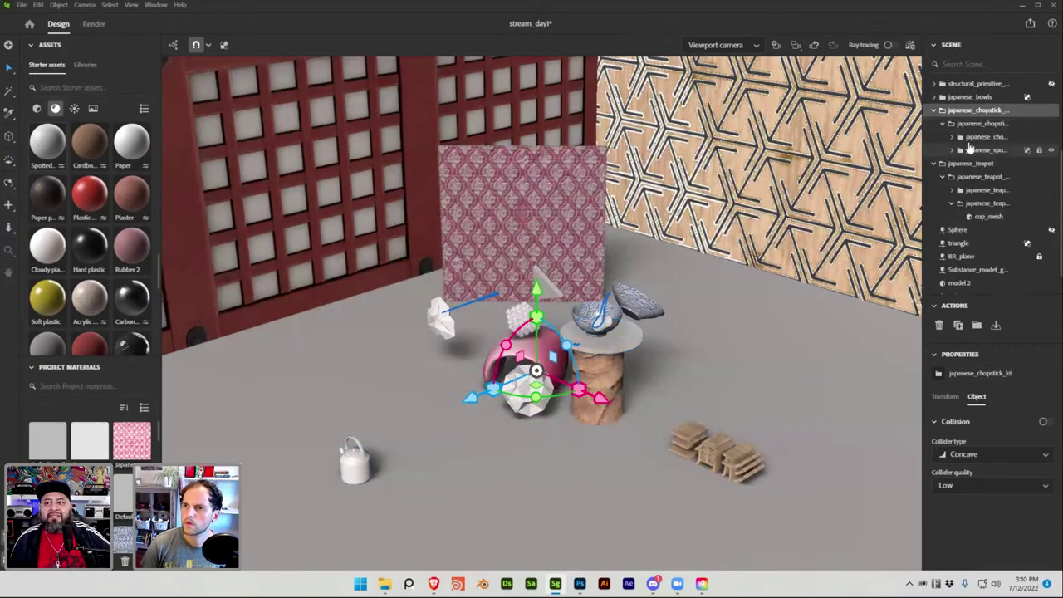
{"action": "left_click", "coordinate": [981, 136]}
{"action": "left_click", "coordinate": [959, 136]}
{"action": "left_click", "coordinate": [973, 151]}
{"action": "left_click", "coordinate": [981, 165]}
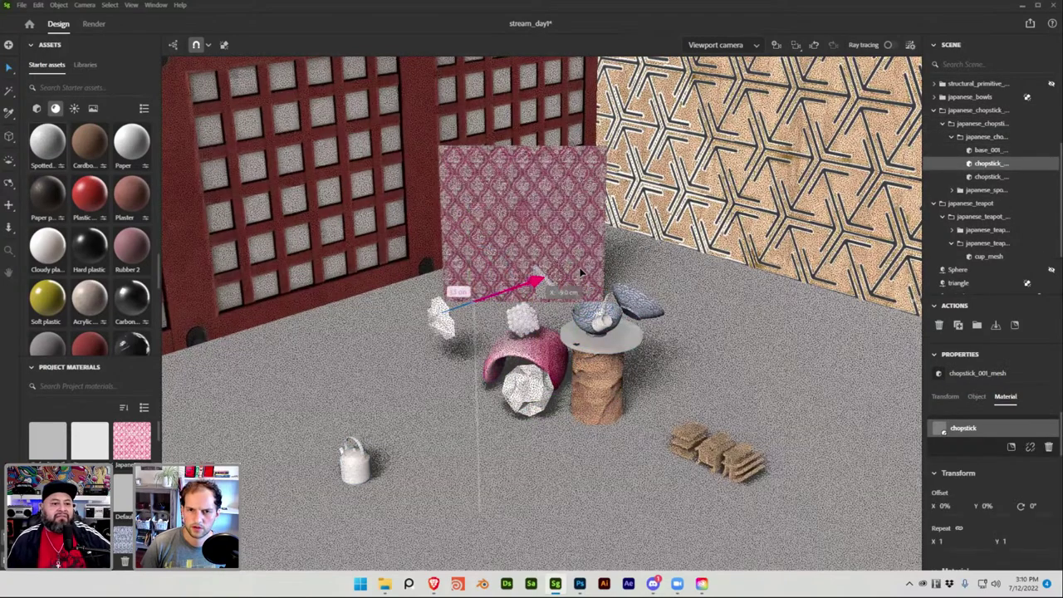
{"action": "left_click", "coordinate": [1006, 177], "text": "shift"}
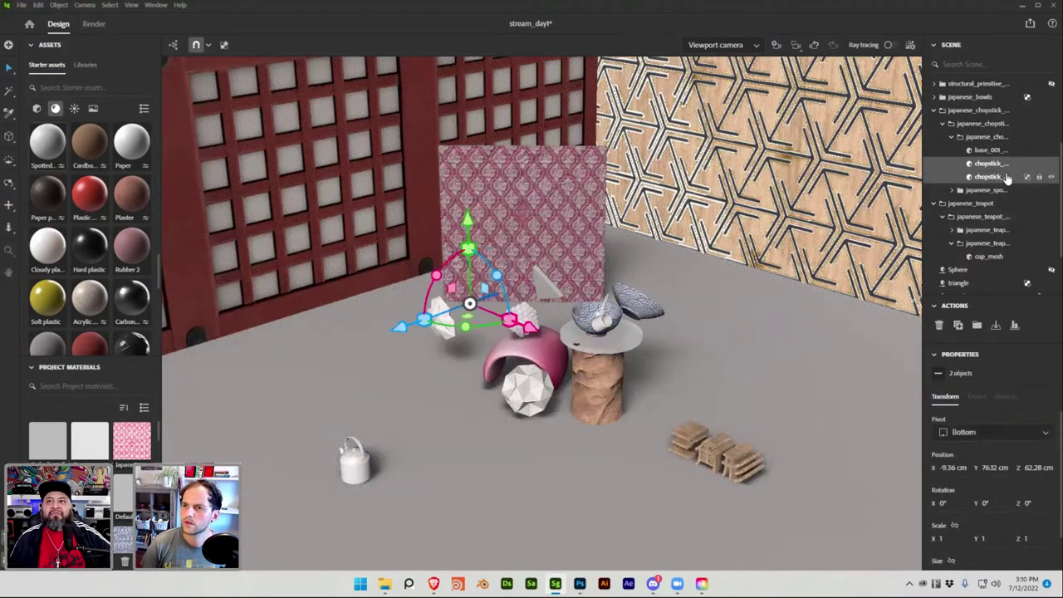
{"action": "left_click_drag", "start_coordinate": [434, 315], "coordinate": [564, 322]}
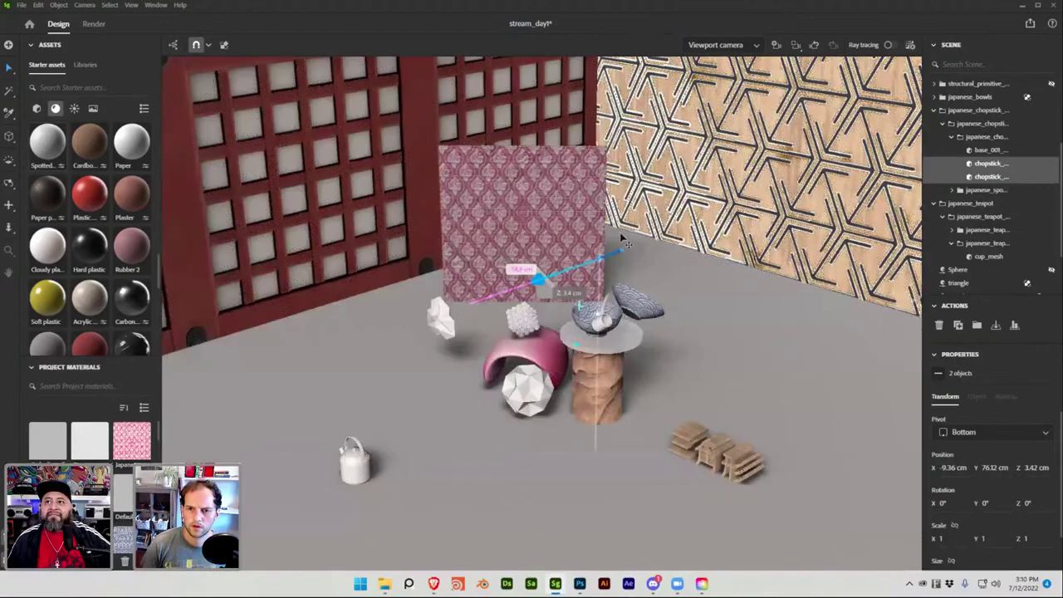
{"action": "left_click_drag", "start_coordinate": [601, 176], "coordinate": [599, 266]}
{"action": "scroll", "coordinate": [798, 393], "scroll_direction": "up", "scroll_amount": 2}
{"action": "scroll", "coordinate": [728, 416], "scroll_direction": "up", "scroll_amount": 3}
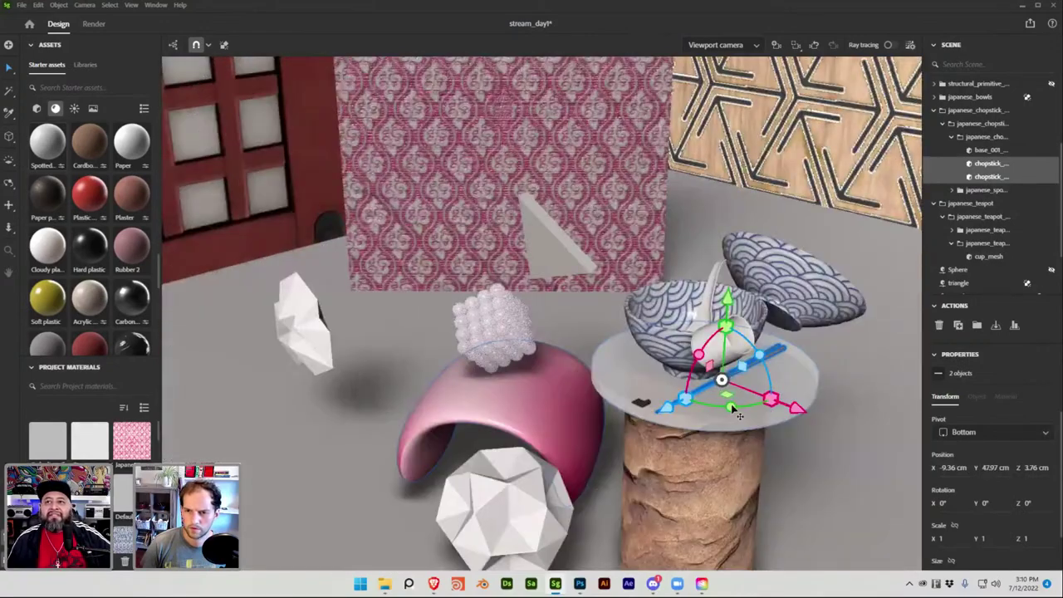
Rotate the two chopsticks to -45° about Y and shift them toward the front of the tabletop, to about X -7.2, Z 5.6 cm
{"action": "left_click_drag", "start_coordinate": [715, 408], "coordinate": [721, 379]}
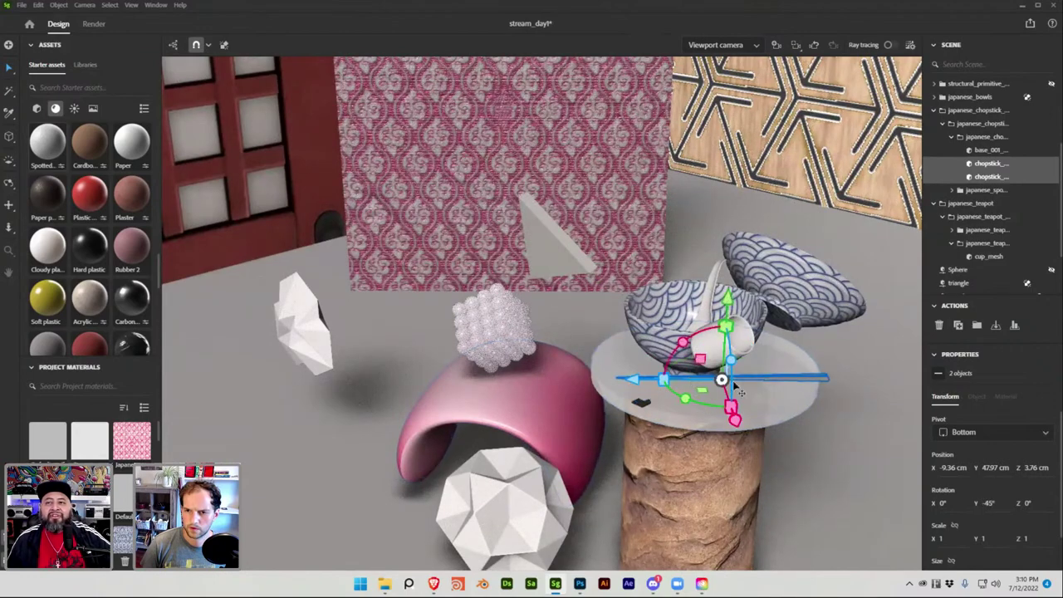
{"action": "mouse_move", "coordinate": [734, 423]}
{"action": "left_mouse_down"}
{"action": "mouse_move", "coordinate": [740, 454]}
{"action": "mouse_move", "coordinate": [736, 443]}
{"action": "left_mouse_up"}
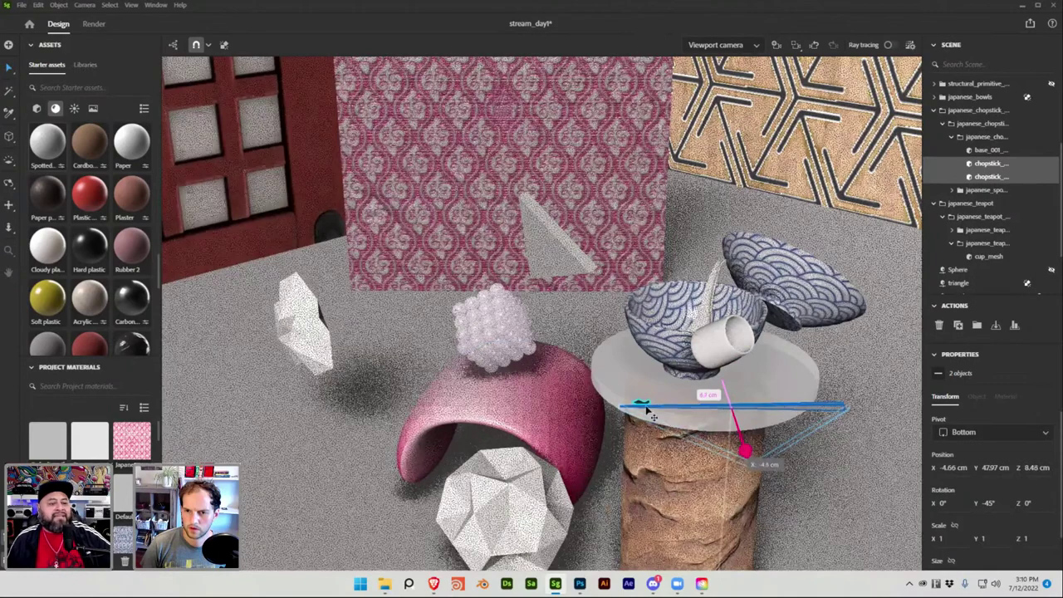
{"action": "left_click", "coordinate": [737, 441]}
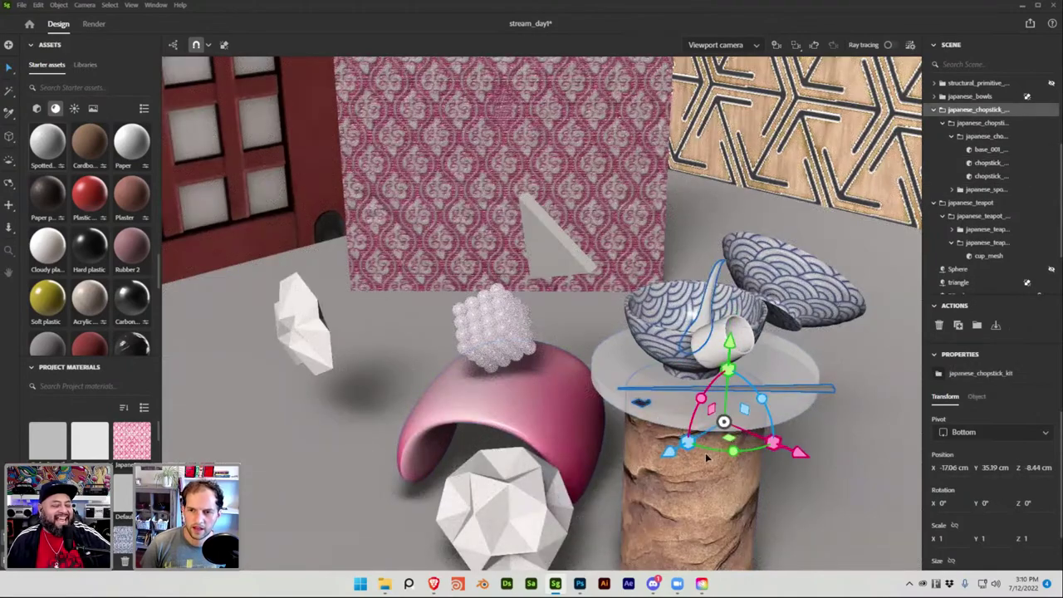
Turn the chopstick rest (base_001_mesh) to 45° about Y and slide it on the tabletop to about X -29.6, Z -6.7 cm
{"action": "left_click", "coordinate": [643, 408]}
{"action": "left_click", "coordinate": [642, 409]}
{"action": "left_click", "coordinate": [986, 150]}
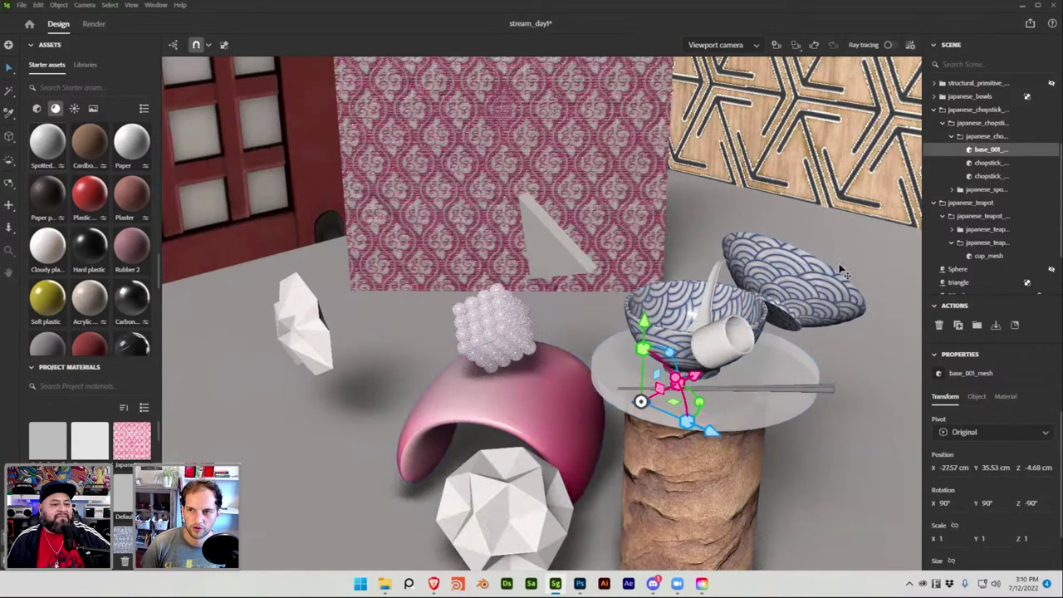
{"action": "left_click_drag", "start_coordinate": [699, 407], "coordinate": [656, 424]}
{"action": "scroll", "coordinate": [630, 419], "scroll_direction": "up", "scroll_amount": 5}
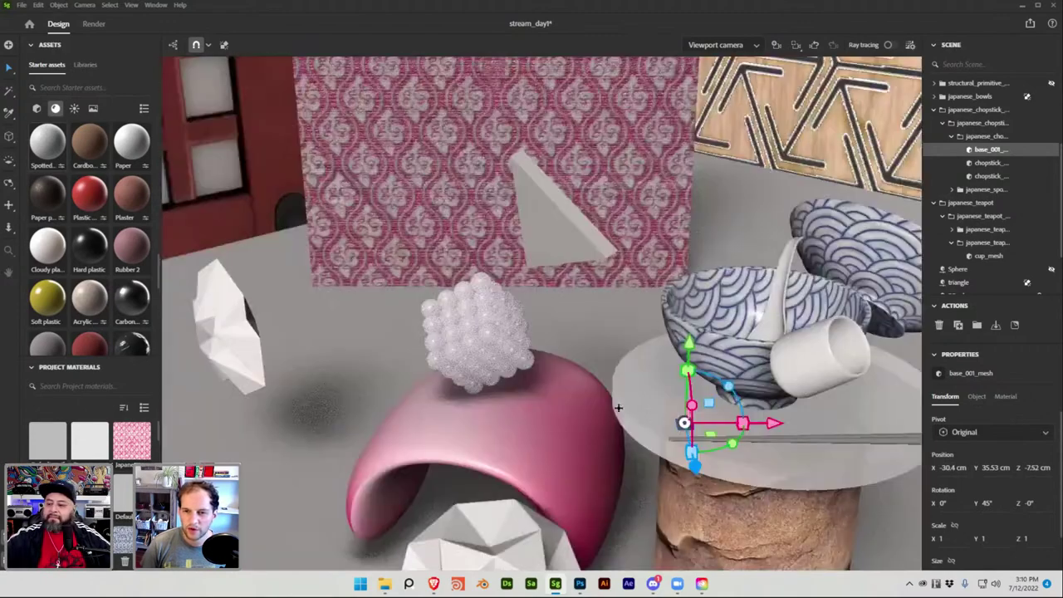
{"action": "scroll", "coordinate": [624, 407], "scroll_direction": "up", "scroll_amount": 5}
{"action": "scroll", "coordinate": [614, 406], "scroll_direction": "down", "scroll_amount": 4}
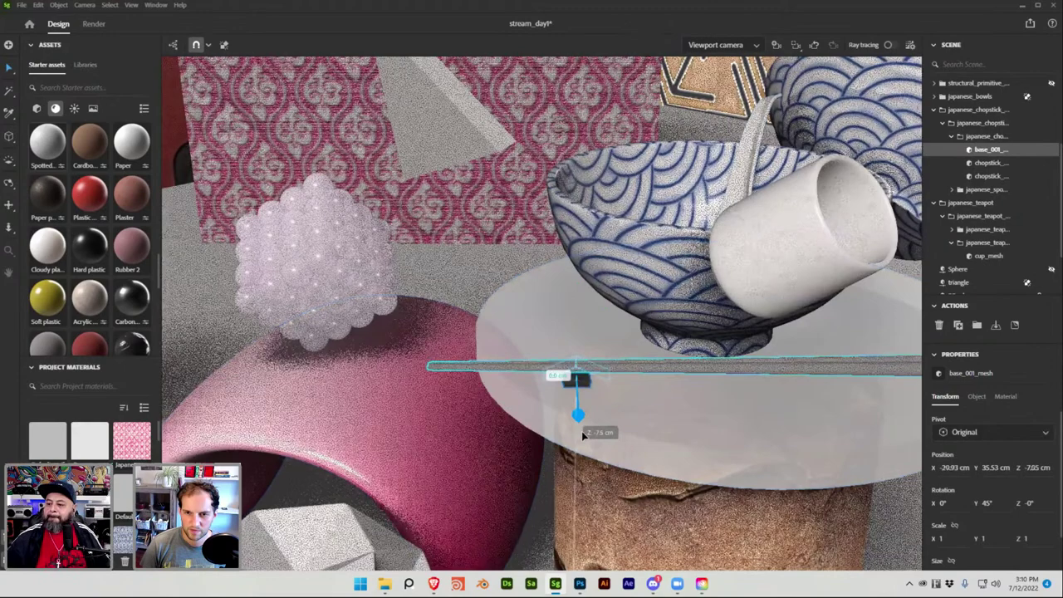
Try to shift the whole chopstick kit group sideways from a higher viewing angle
{"action": "left_click", "coordinate": [618, 377]}
{"action": "left_click_drag", "start_coordinate": [622, 424], "coordinate": [744, 290], "text": "alt"}
{"action": "key", "text": "ctrl+g"}
{"action": "key", "text": "ctrl+z"}
{"action": "left_click_drag", "start_coordinate": [709, 337], "coordinate": [665, 335]}
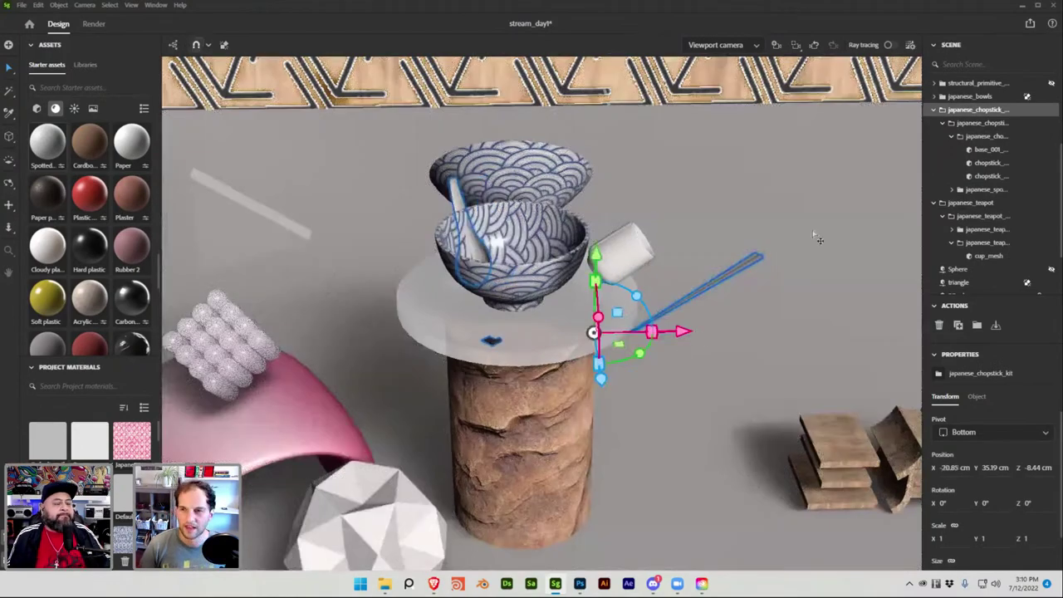
Move both chopsticks together beside the chopstick rest and lower them onto the tabletop, at about X -24, Y 35, Z -10 cm
{"action": "left_click", "coordinate": [987, 149]}
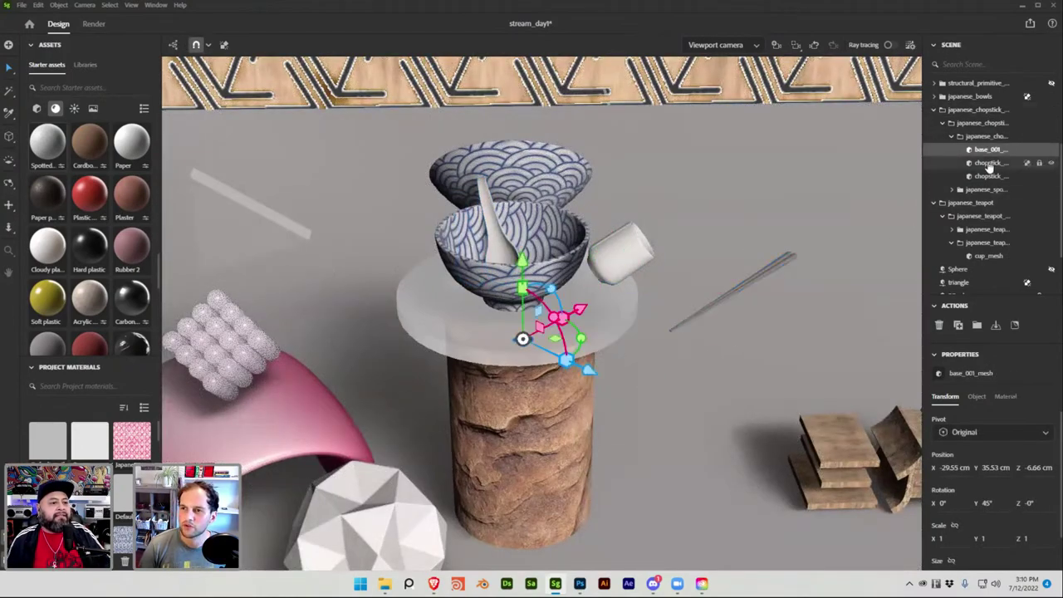
{"action": "left_click", "coordinate": [988, 163]}
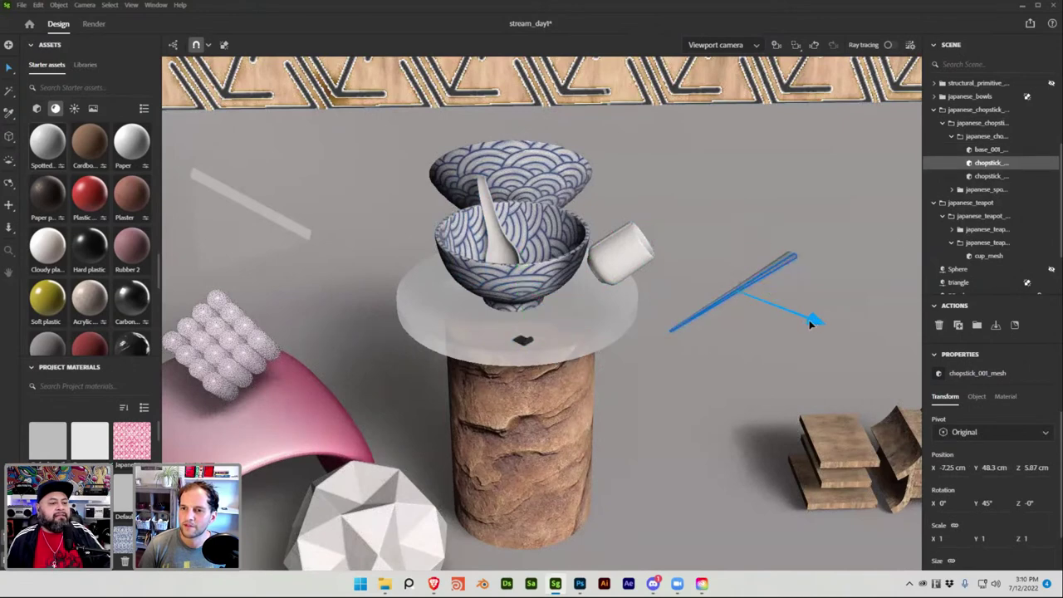
{"action": "left_click", "coordinate": [988, 176], "text": "shift"}
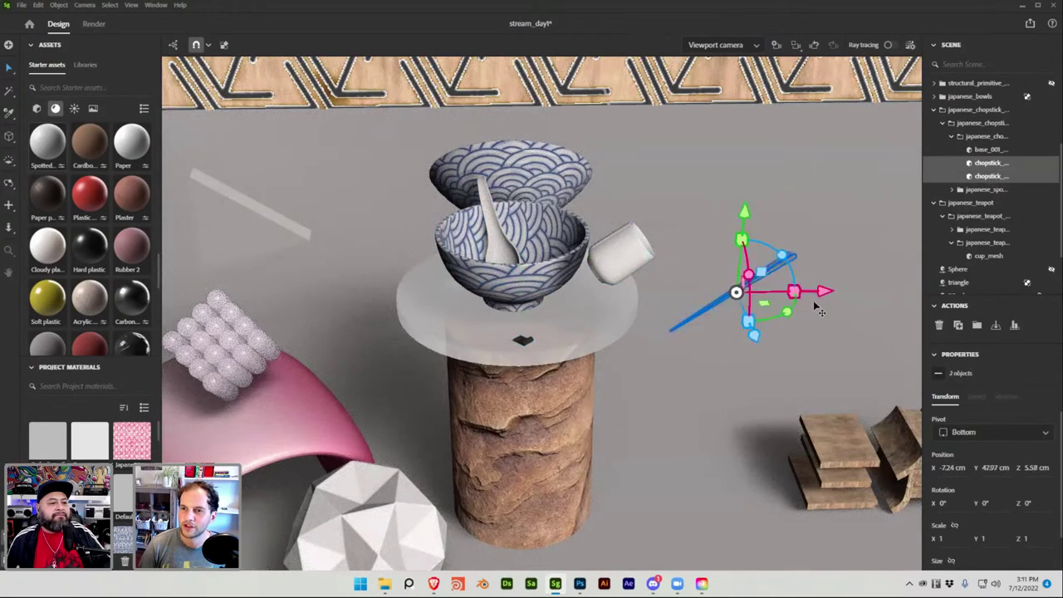
{"action": "left_click", "coordinate": [799, 287]}
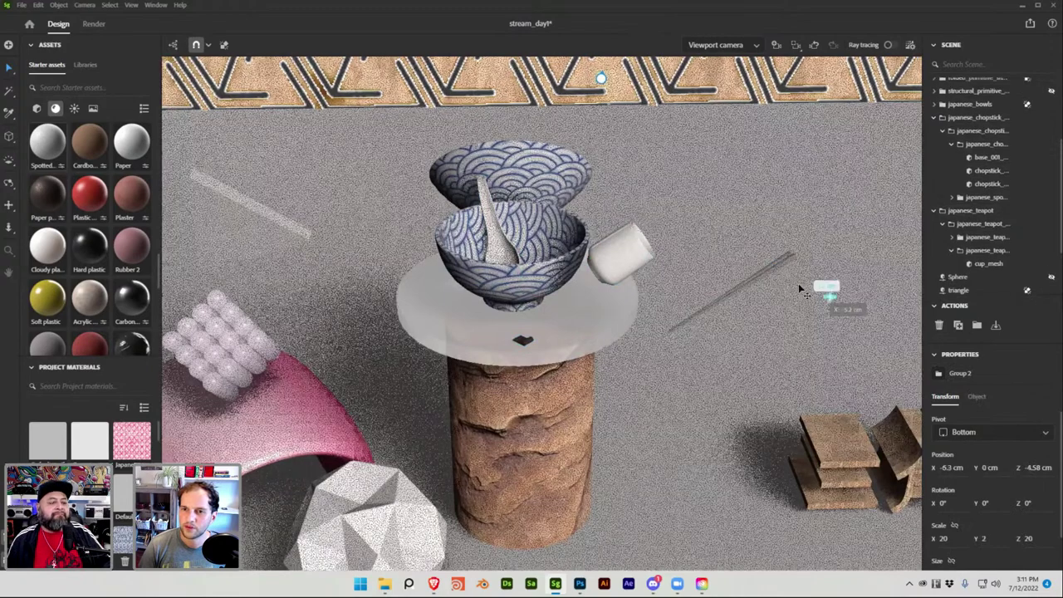
{"action": "left_click", "coordinate": [781, 272]}
{"action": "left_click", "coordinate": [987, 149]}
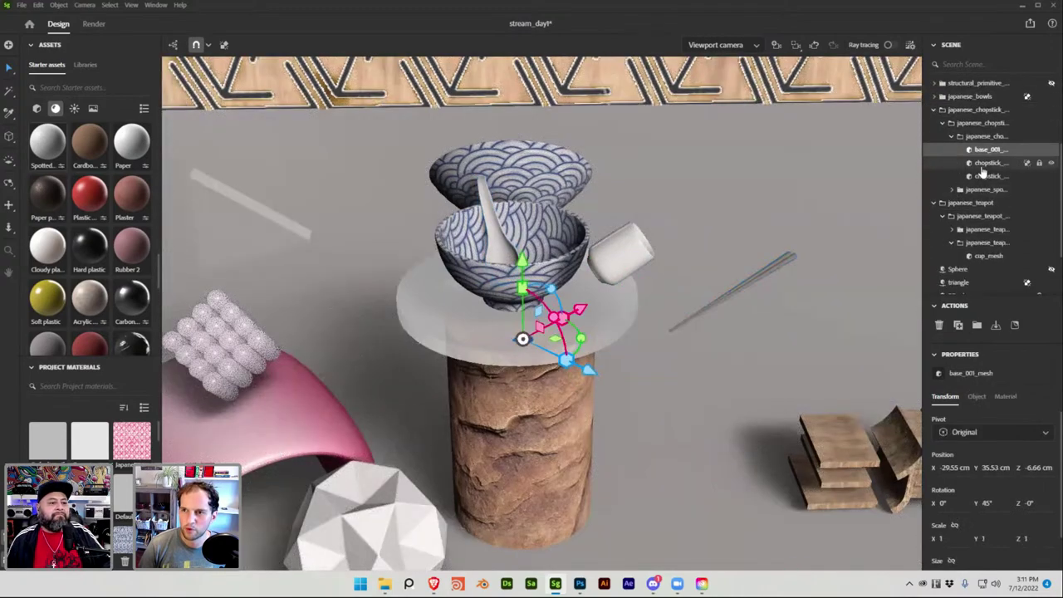
{"action": "left_click", "coordinate": [984, 164]}
{"action": "left_click", "coordinate": [988, 176], "text": "shift"}
{"action": "left_click_drag", "start_coordinate": [820, 290], "coordinate": [486, 369]}
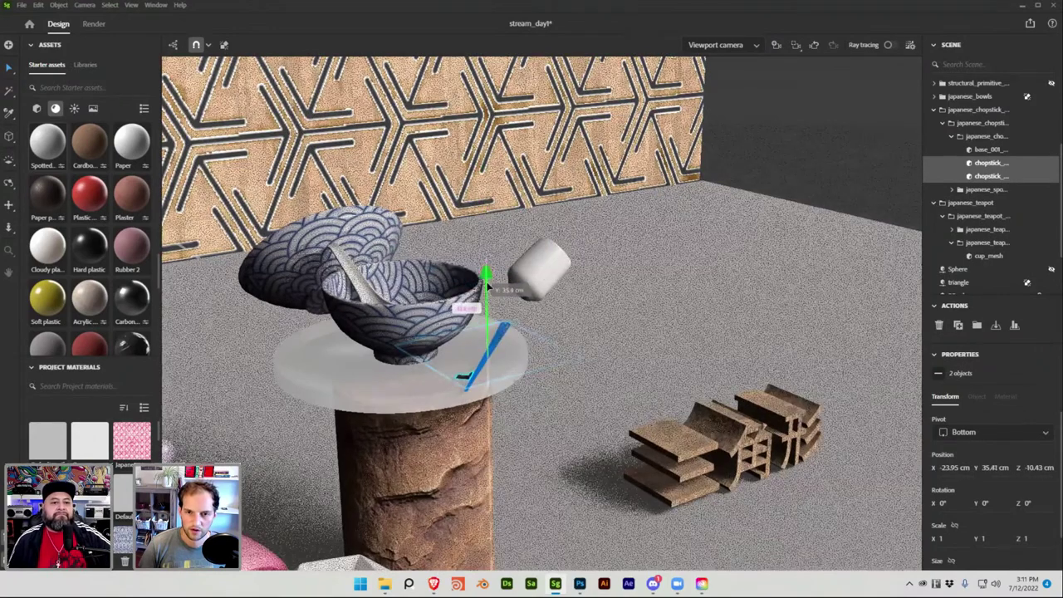
Select the teapot set and look over the cup, table and surrounding objects from a wider view
{"action": "left_click", "coordinate": [541, 267]}
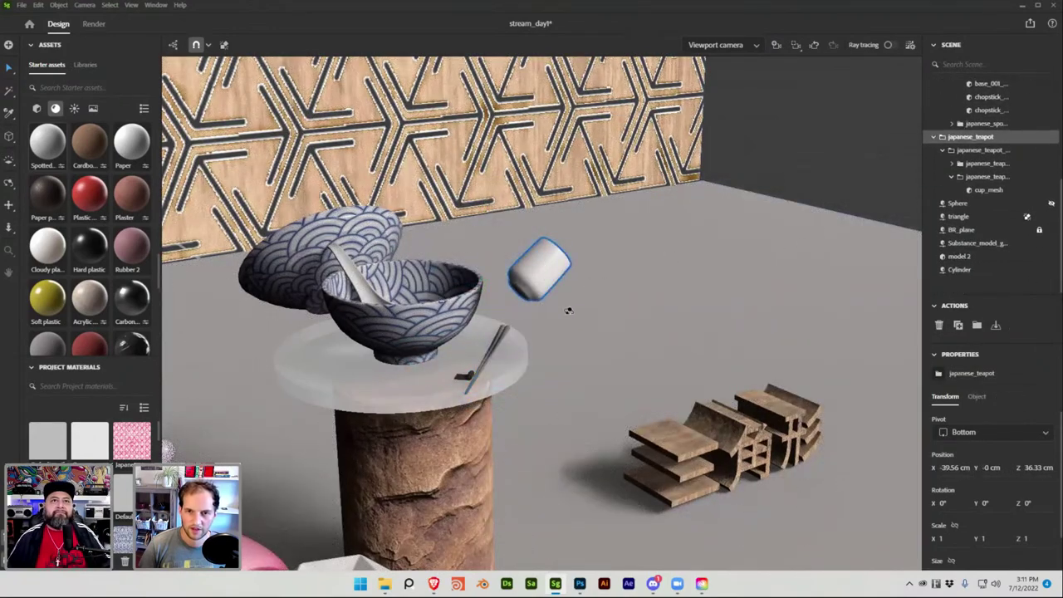
{"action": "middle_click_drag", "start_coordinate": [499, 296], "coordinate": [639, 254]}
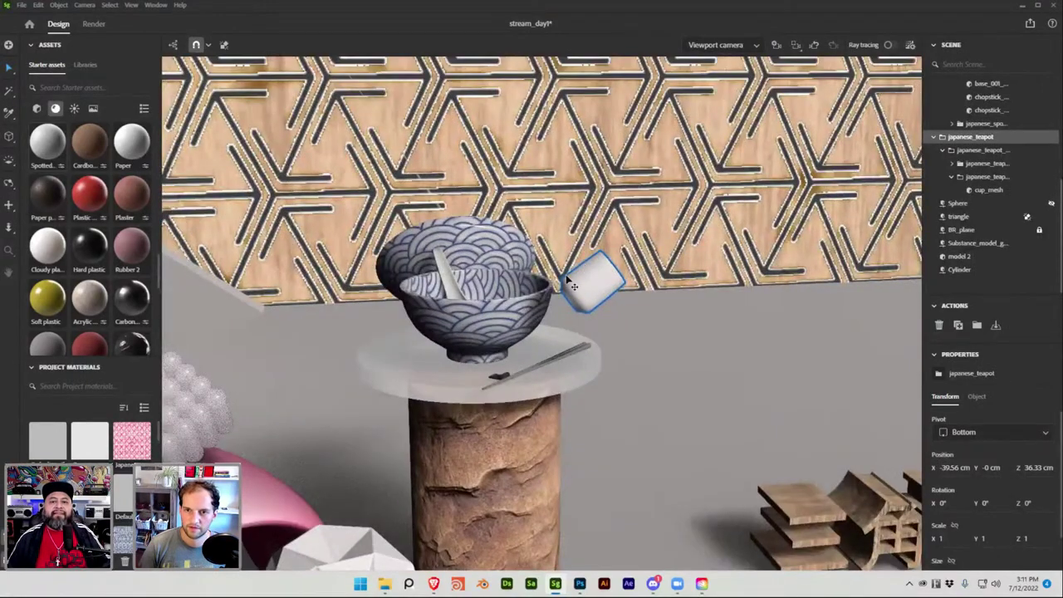
{"action": "scroll", "coordinate": [578, 283], "scroll_direction": "down", "scroll_amount": 3}
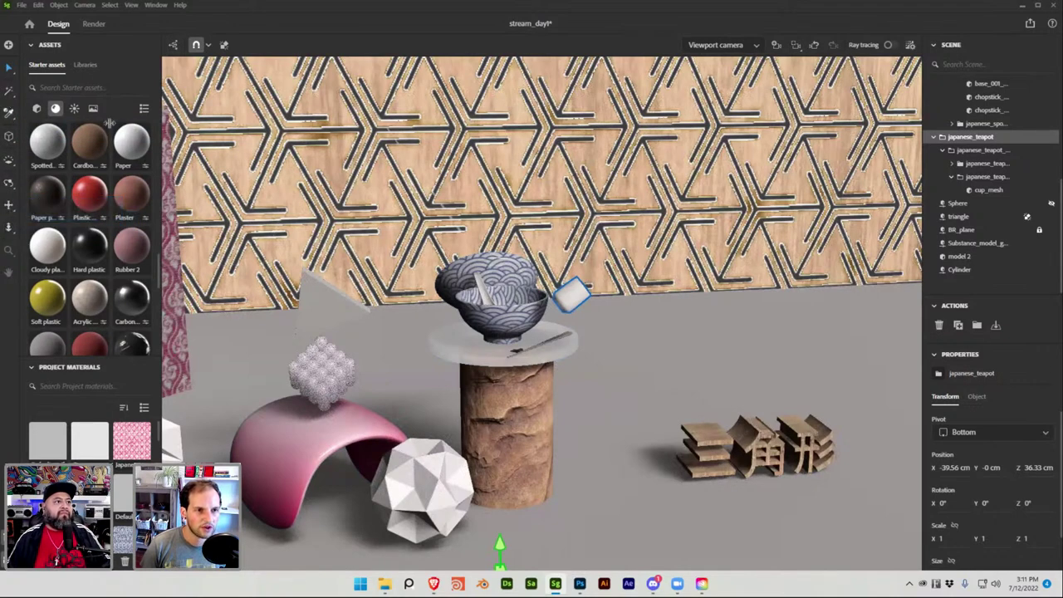
{"action": "left_click_drag", "start_coordinate": [531, 281], "coordinate": [524, 447], "text": "alt"}
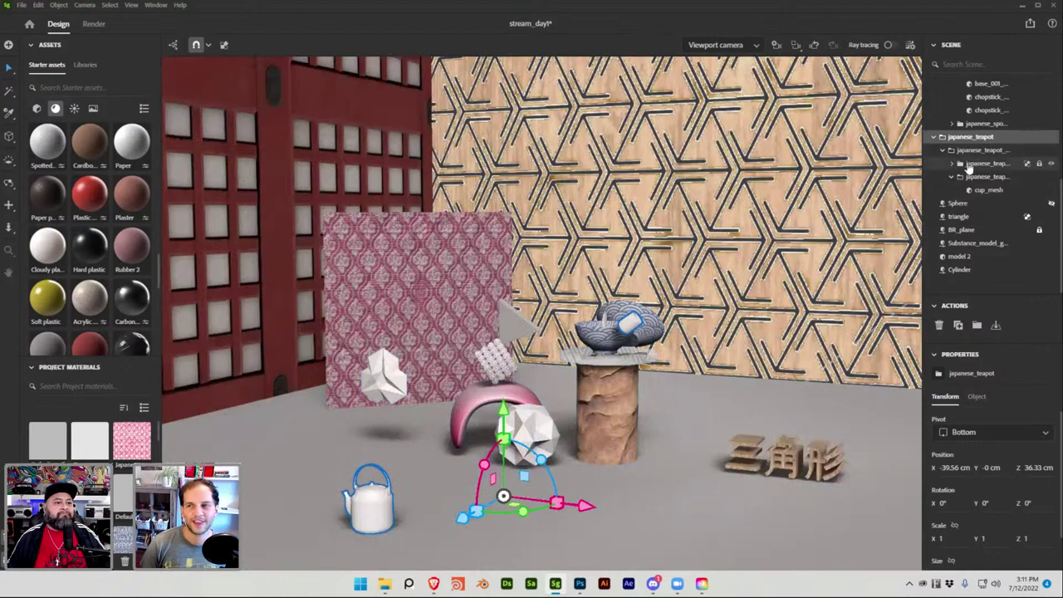
Move the cup (cup_mesh) onto the tabletop's near edge at about X -27.9, Y 38.8 cm and turn it upright
{"action": "left_click", "coordinate": [973, 191]}
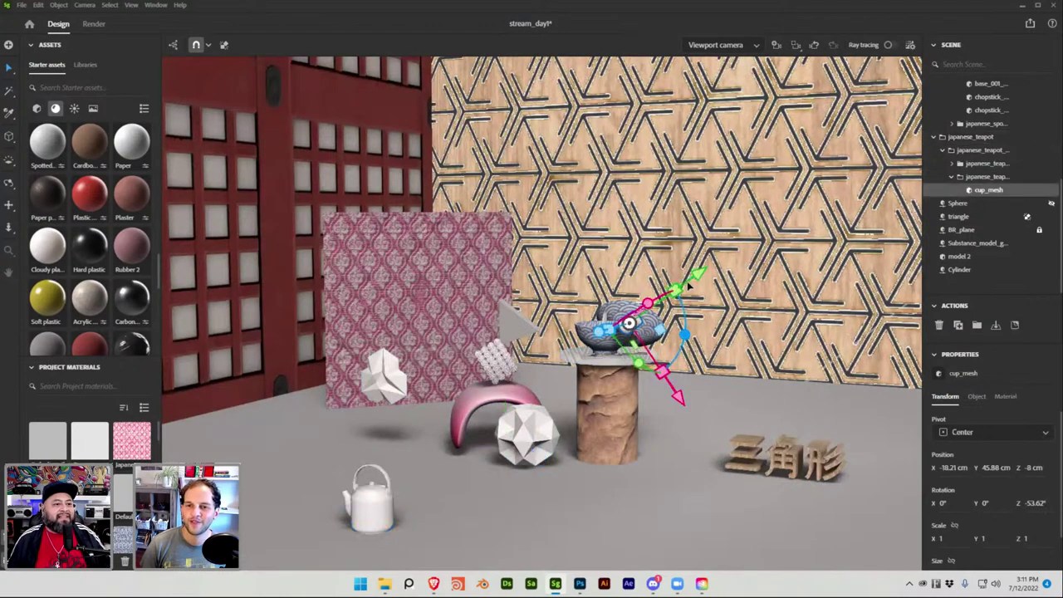
{"action": "left_click_drag", "start_coordinate": [685, 292], "coordinate": [670, 298]}
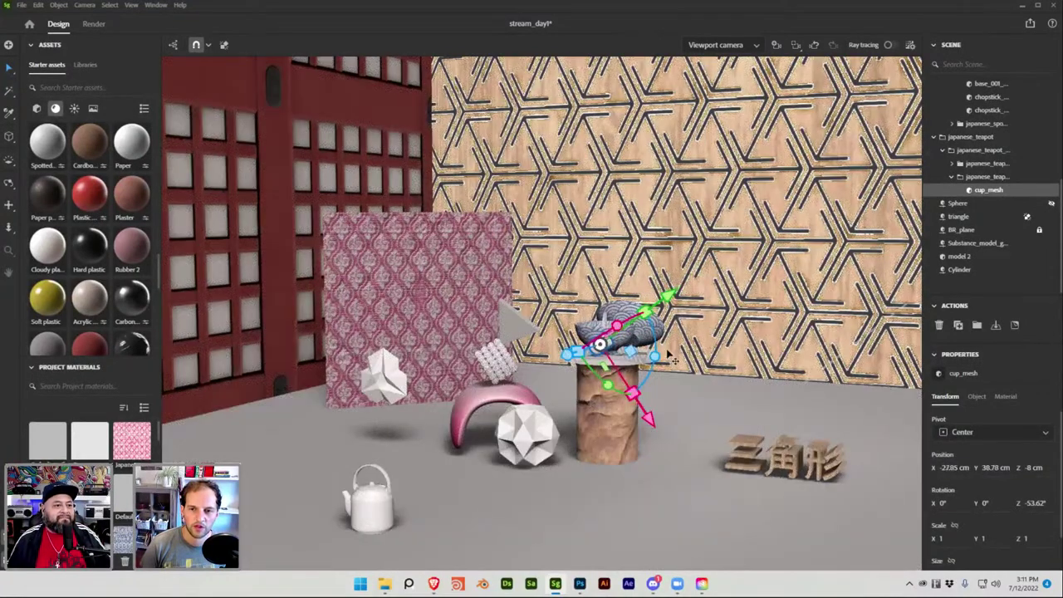
{"action": "left_click_drag", "start_coordinate": [660, 359], "coordinate": [580, 268]}
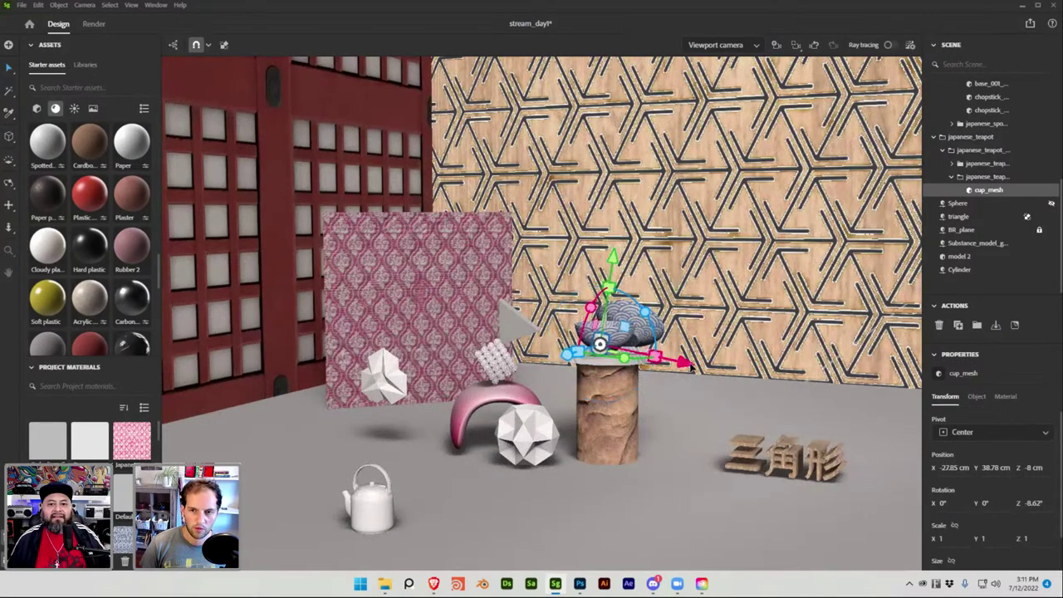
{"action": "left_click_drag", "start_coordinate": [682, 369], "coordinate": [660, 365]}
{"action": "left_click", "coordinate": [971, 137]}
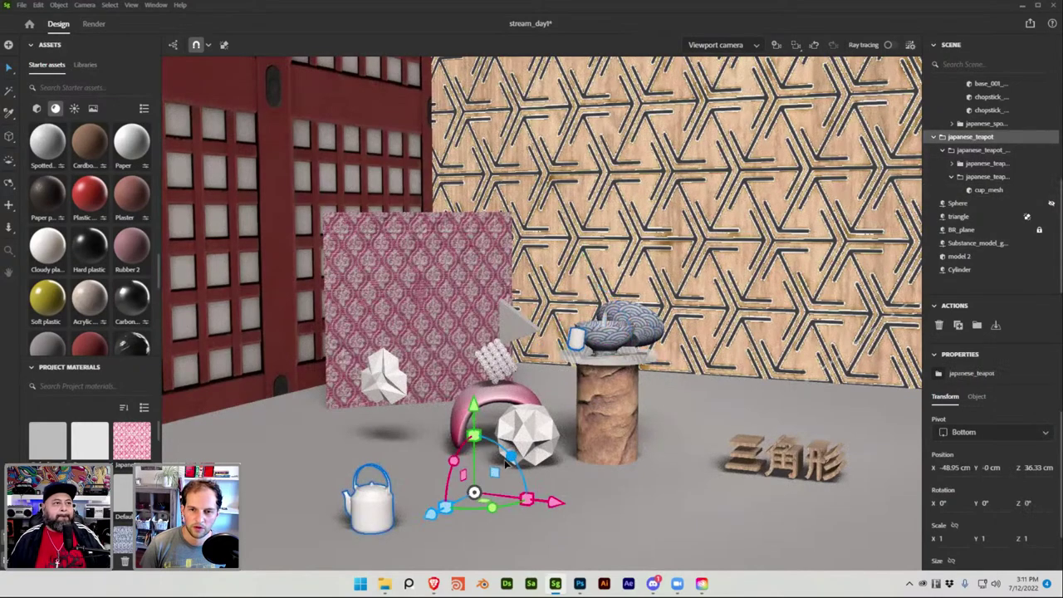
{"action": "left_click_drag", "start_coordinate": [534, 459], "coordinate": [366, 469], "text": "alt"}
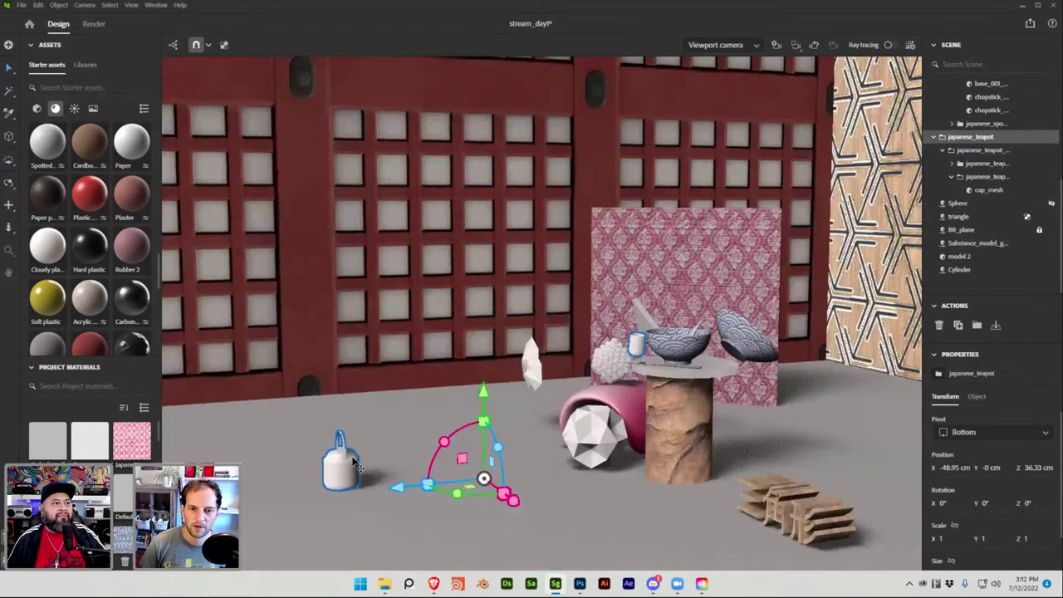
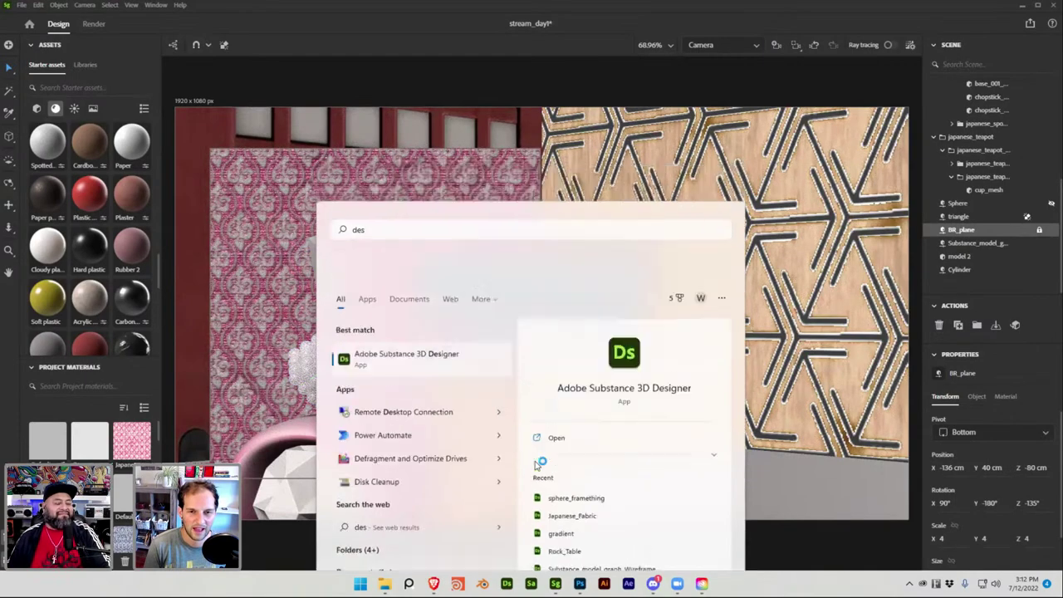
Launch Adobe Substance 3D Designer and save the stream_day1 scene in Stager
{"action": "key", "text": "Return"}
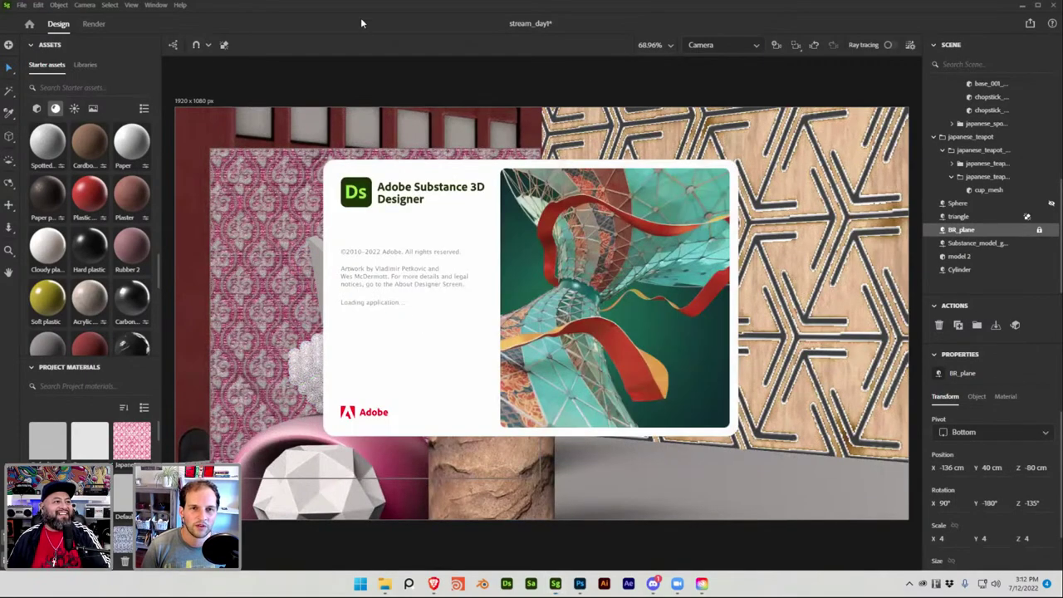
{"action": "key", "text": "ctrl+s"}
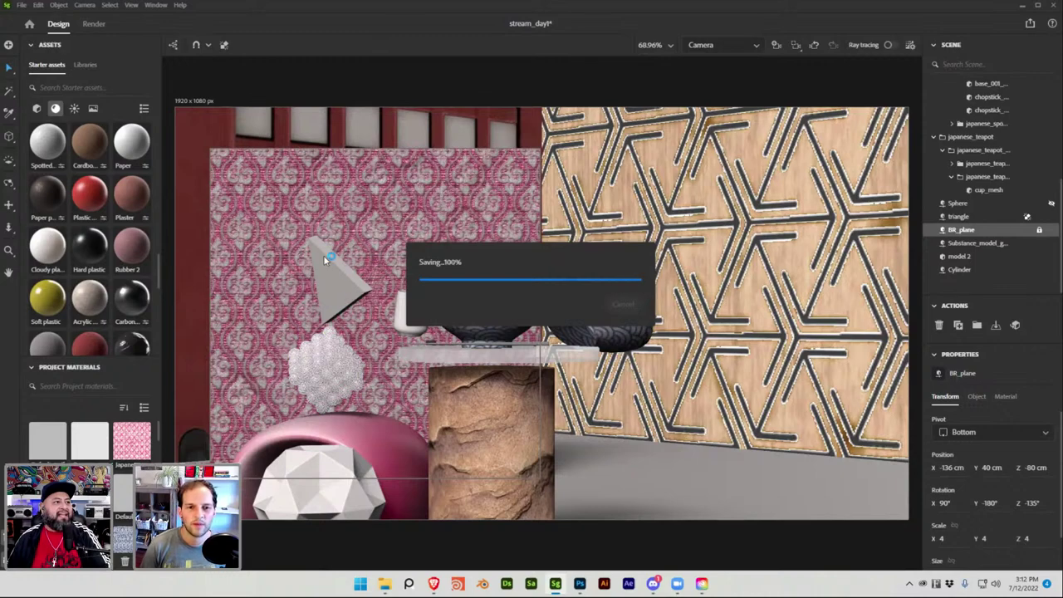
Put the floating triangle into its own group, then try raising the group and undo that move
{"action": "left_click", "coordinate": [357, 286]}
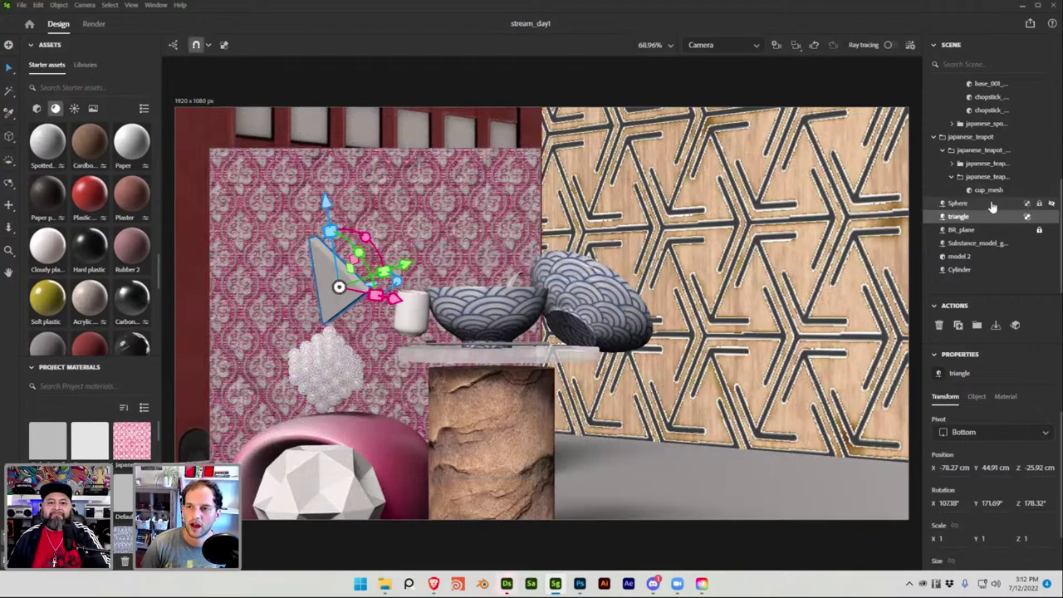
{"action": "key", "text": "ctrl+g"}
{"action": "left_click", "coordinate": [196, 44]}
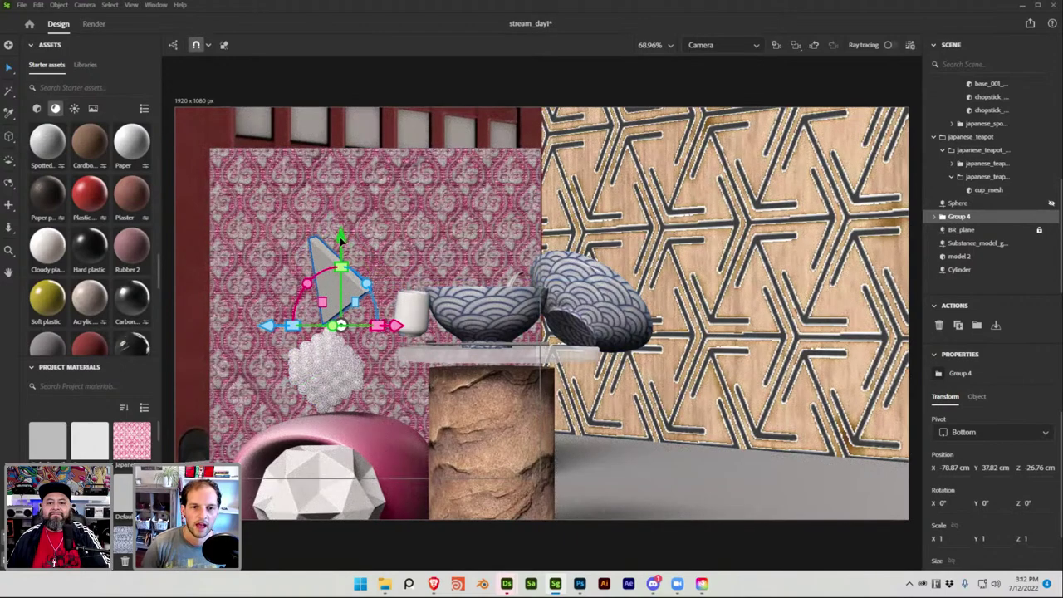
{"action": "left_click_drag", "start_coordinate": [341, 239], "coordinate": [342, 197]}
{"action": "key", "text": "ctrl+z"}
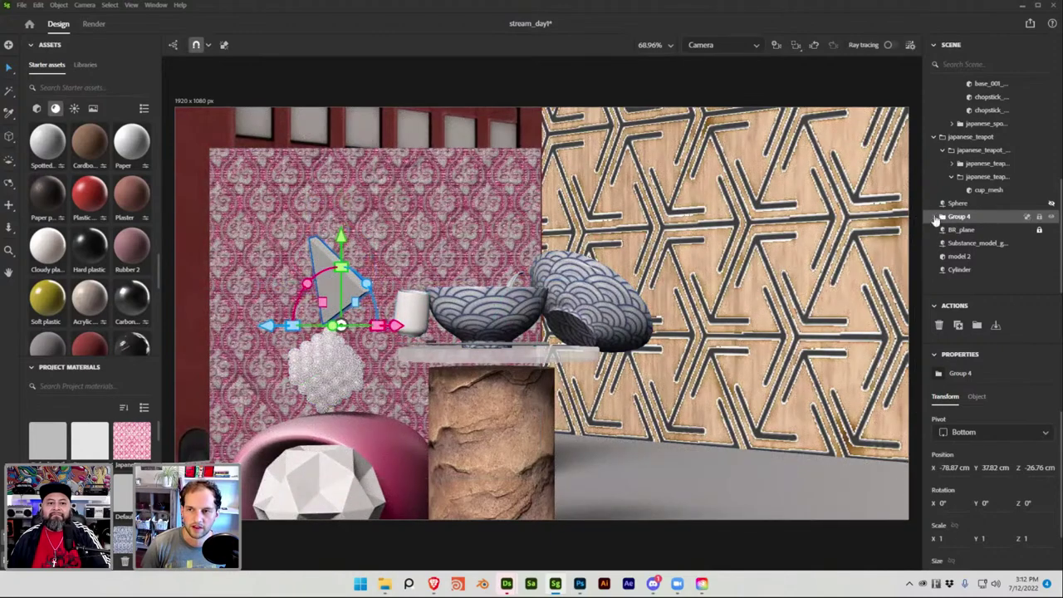
Duplicate the triangle inside the group and slide the copy up above the original, to about X -76, Y 59.6, Z -21.4 cm
{"action": "left_click", "coordinate": [942, 216]}
{"action": "left_click", "coordinate": [963, 229]}
{"action": "key", "text": "ctrl+d"}
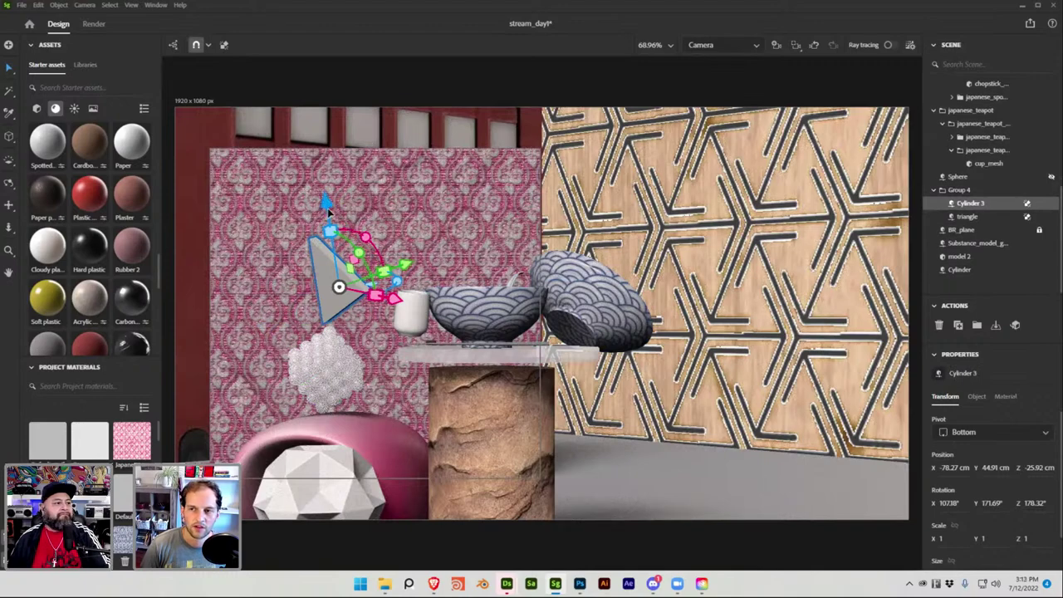
{"action": "key", "text": "ctrl+z"}
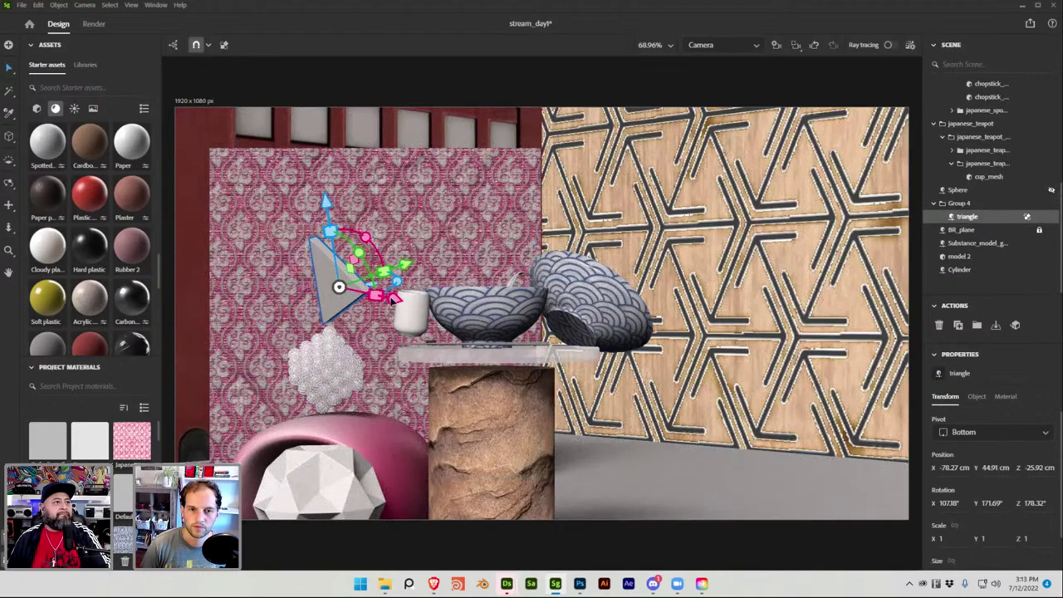
{"action": "key", "text": "ctrl+d"}
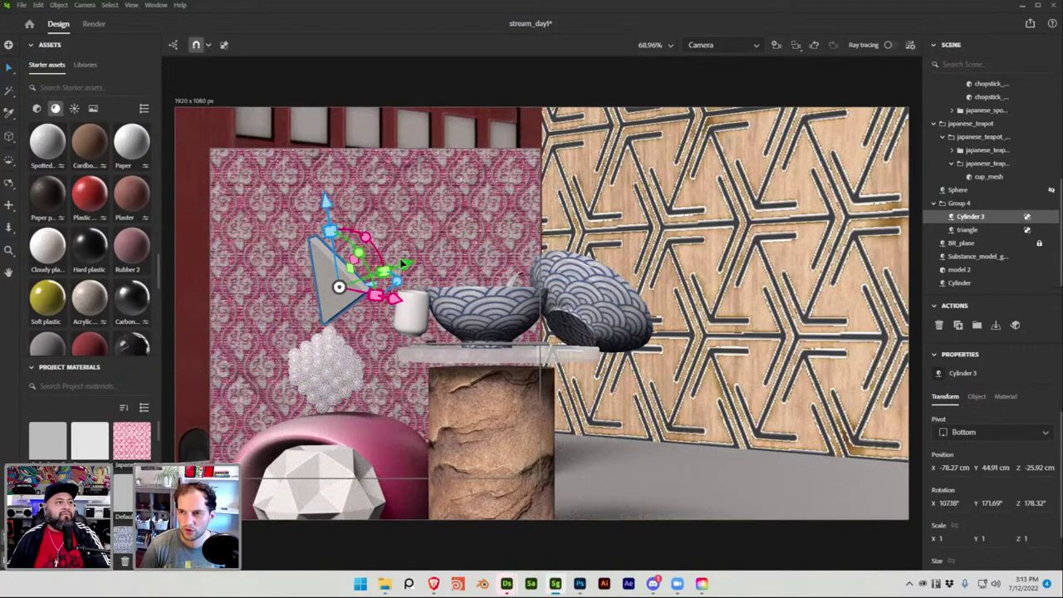
{"action": "left_click_drag", "start_coordinate": [329, 206], "coordinate": [336, 121]}
{"action": "left_click", "coordinate": [318, 220]}
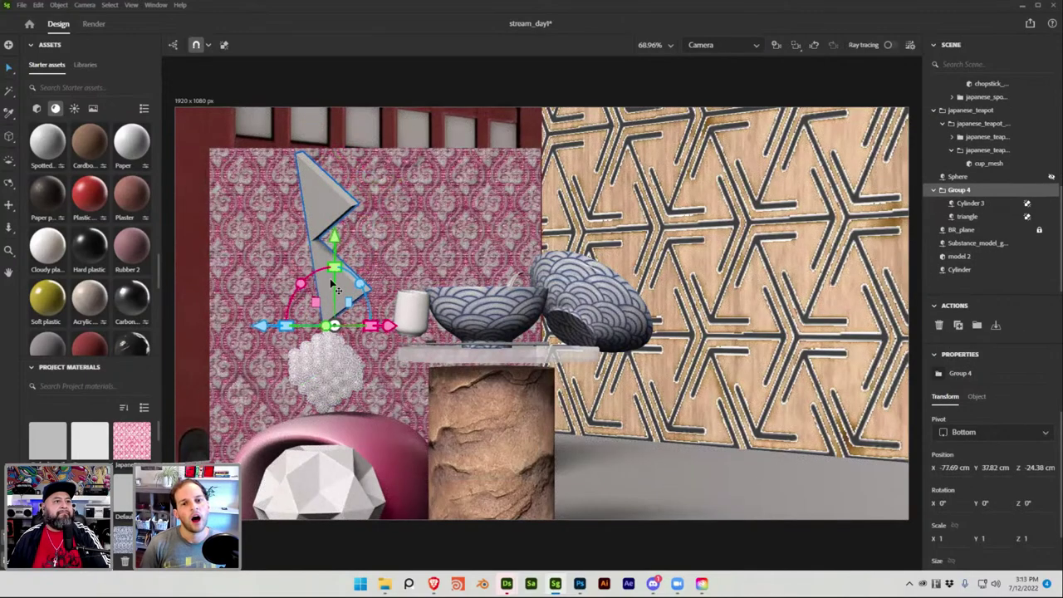
{"action": "double_click", "coordinate": [324, 226]}
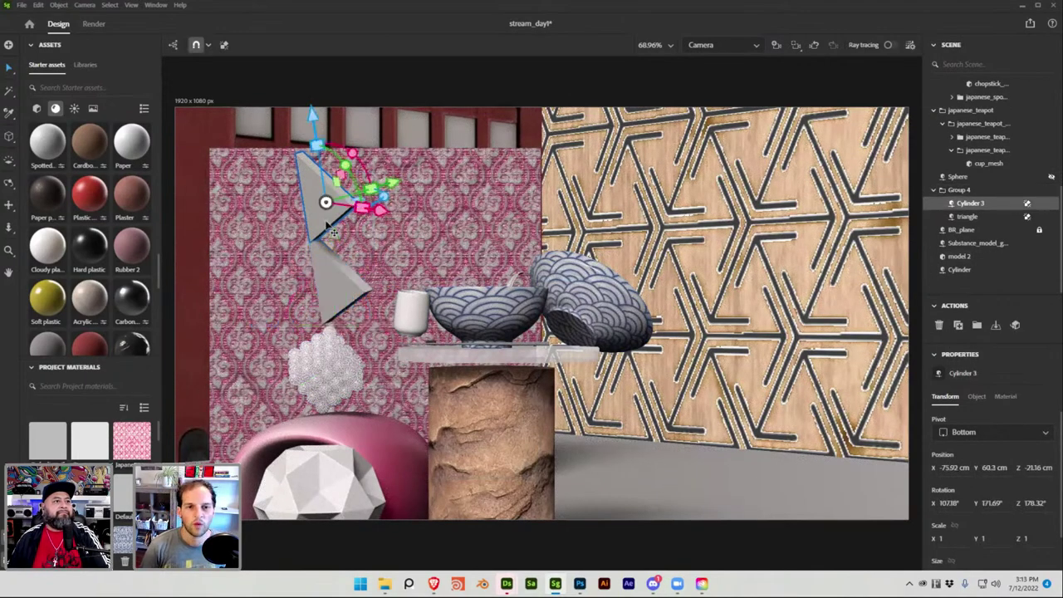
{"action": "left_click_drag", "start_coordinate": [320, 136], "coordinate": [326, 114]}
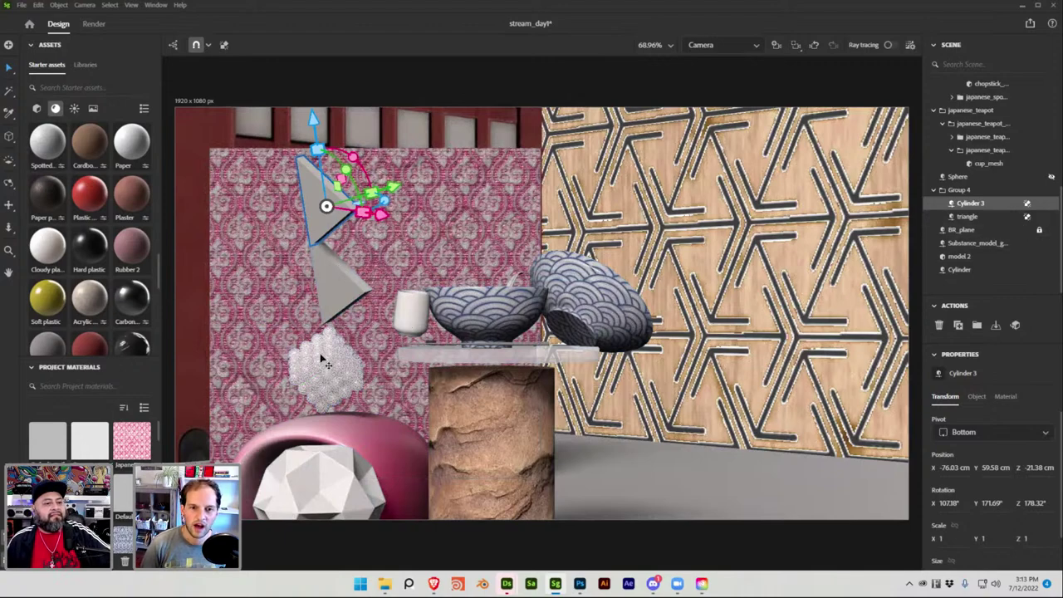
Rename the upper triangle copy as triangle_m
{"action": "double_click", "coordinate": [971, 204]}
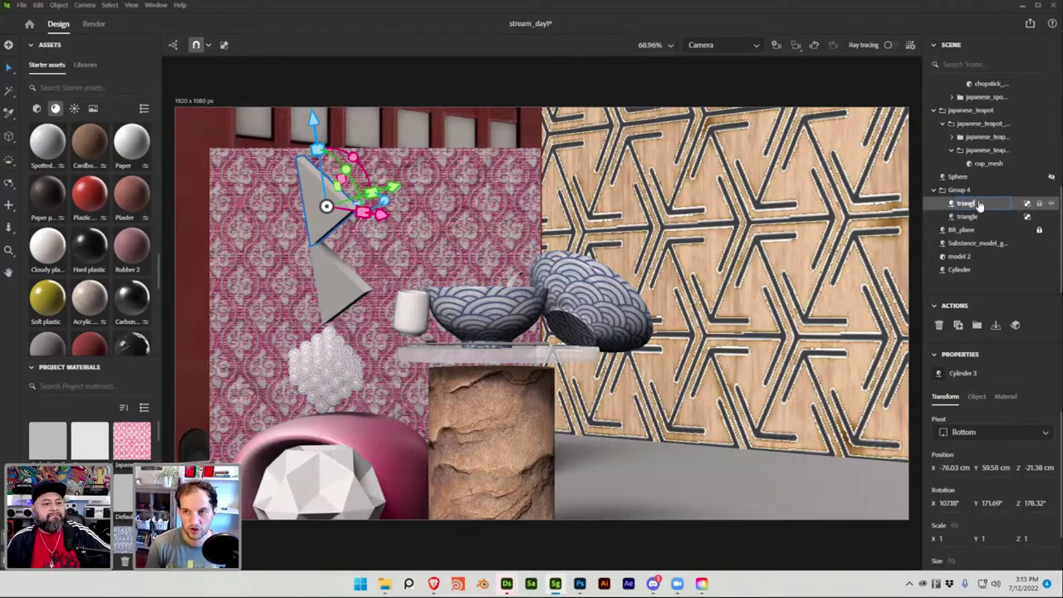
{"action": "type", "text": "triangle_m"}
{"action": "key", "text": "Return"}
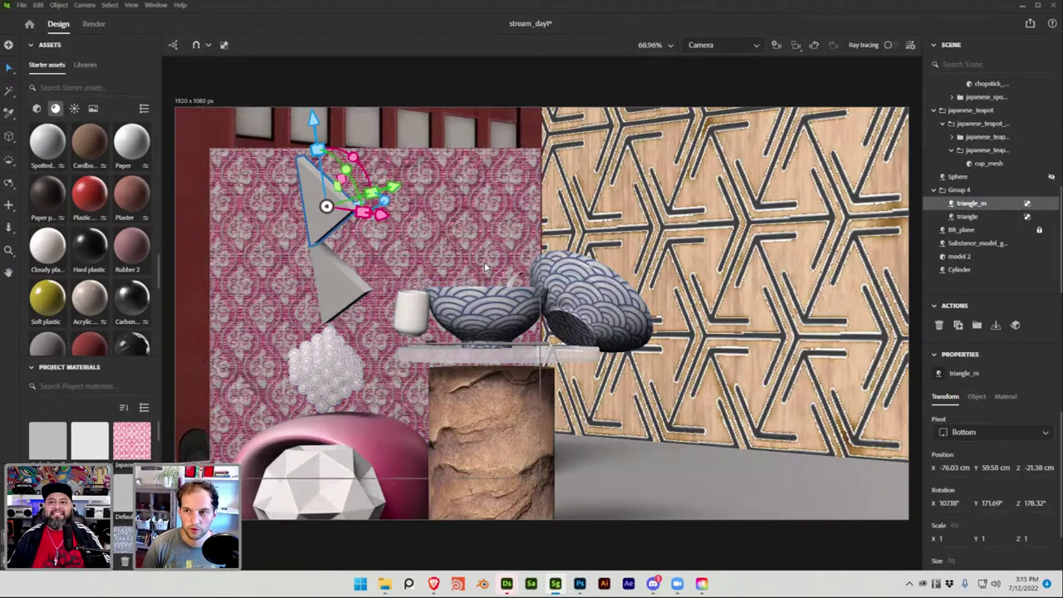
Duplicate triangle_m under the name triangle_s, and rename the original lower triangle as triangle_b
{"action": "key", "text": "ctrl+d"}
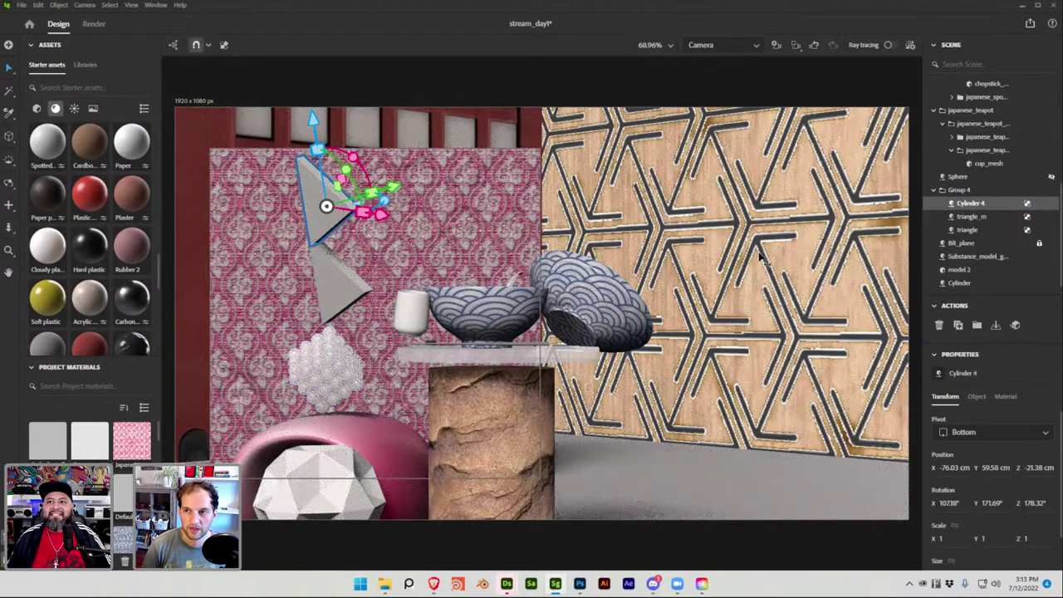
{"action": "double_click", "coordinate": [970, 203]}
{"action": "type", "text": "triangle_s"}
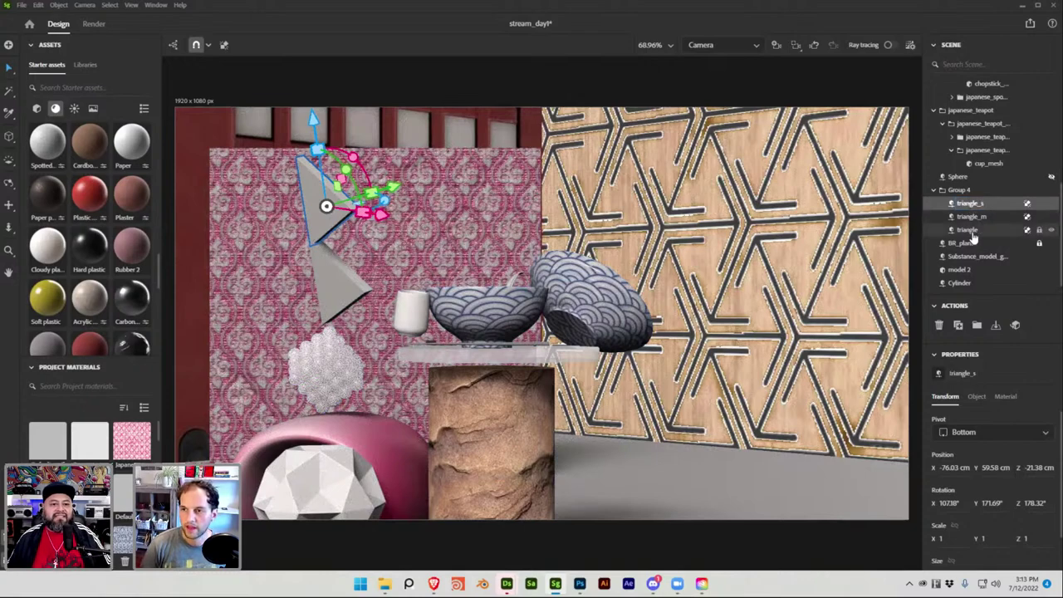
{"action": "left_click", "coordinate": [973, 231]}
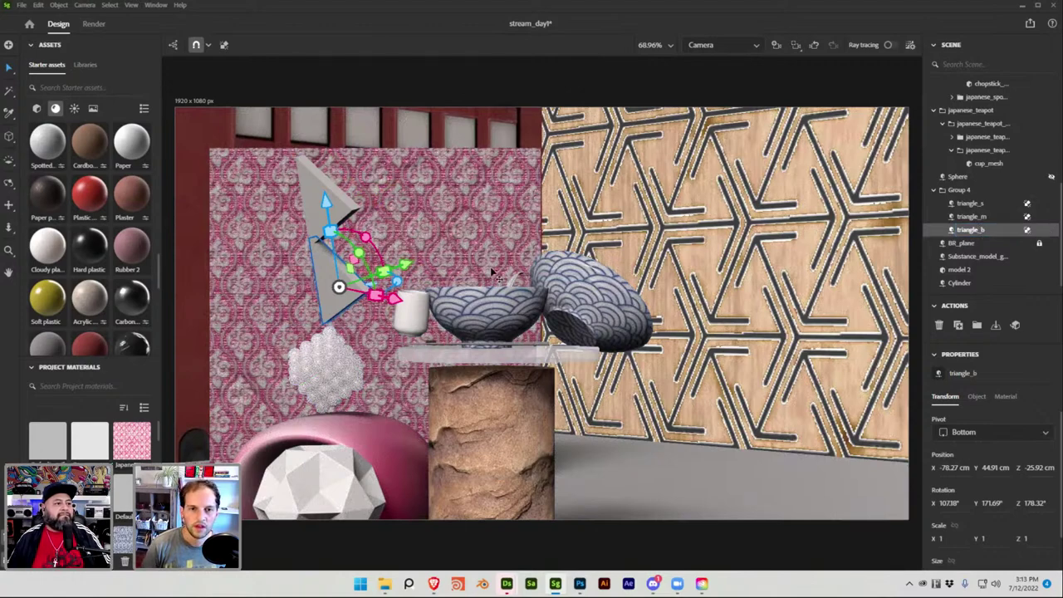
Slide triangle_s up along its own axis so it sits above triangle_m, stacking three triangles
{"action": "left_click", "coordinate": [976, 397]}
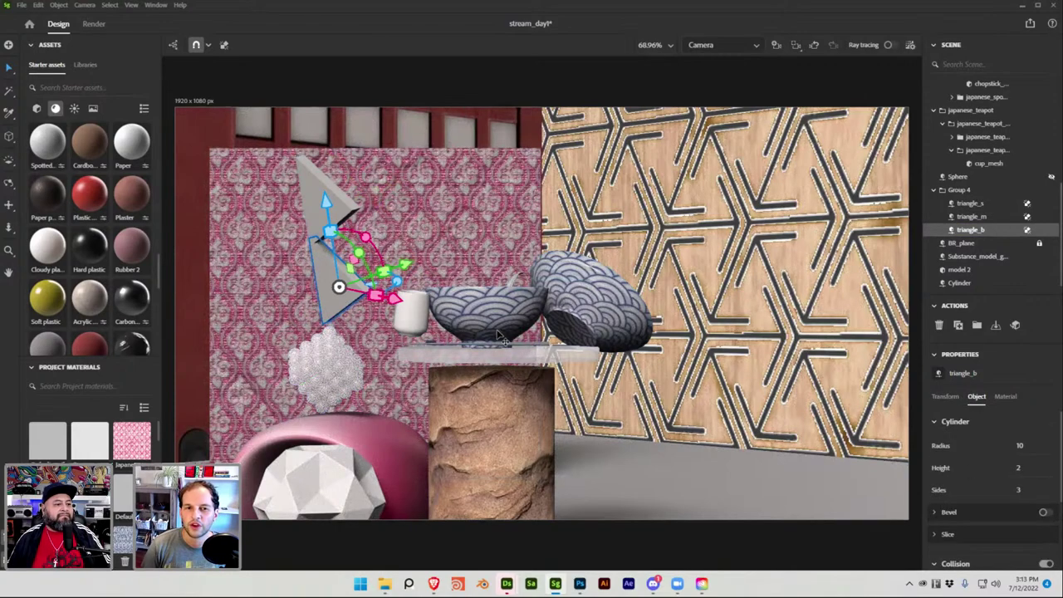
{"action": "left_click", "coordinate": [352, 234]}
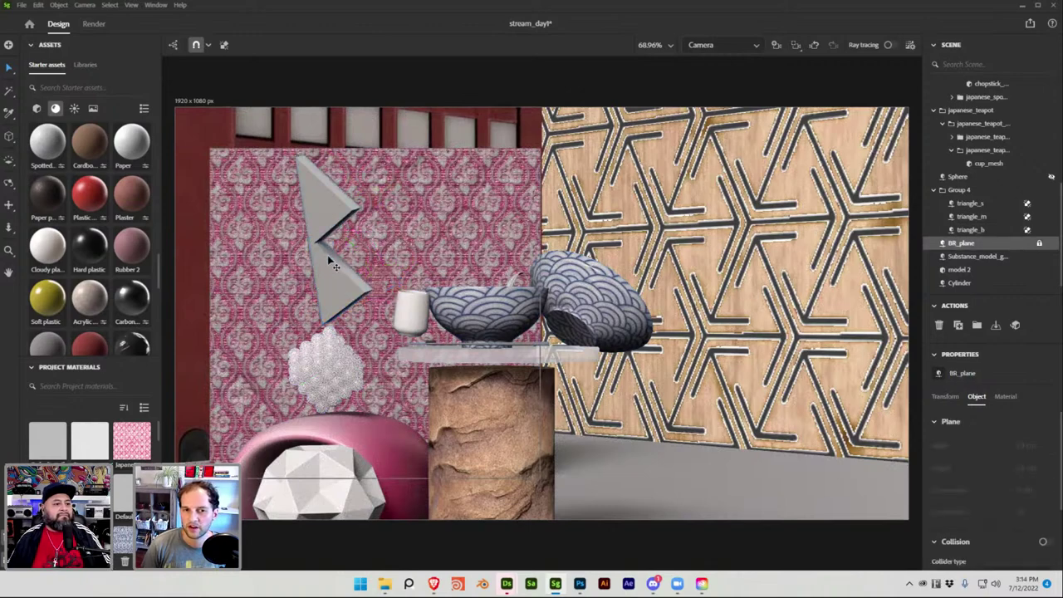
{"action": "left_click", "coordinate": [345, 207]}
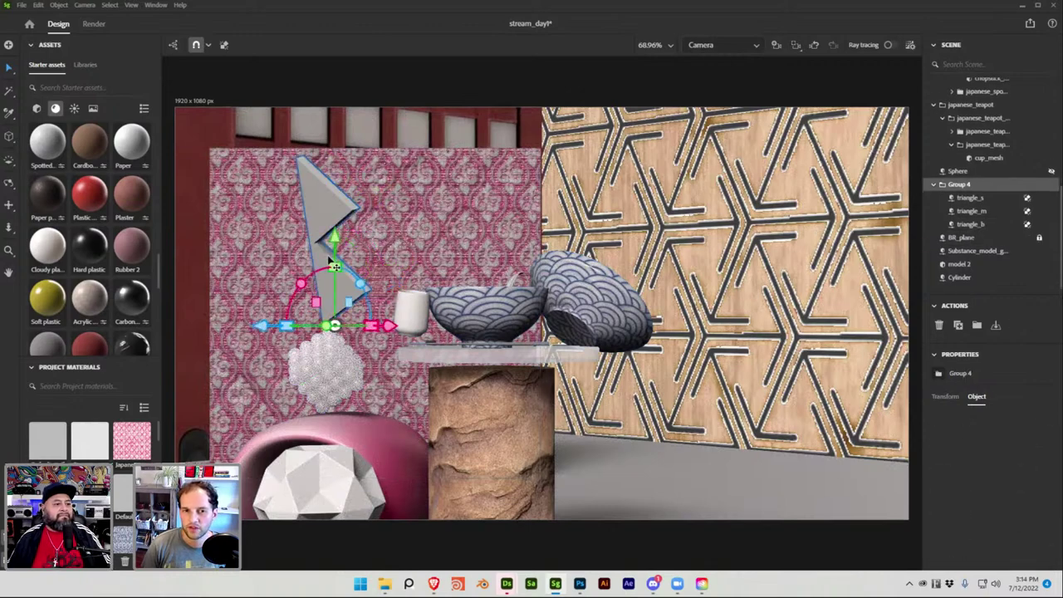
{"action": "left_click", "coordinate": [999, 191]}
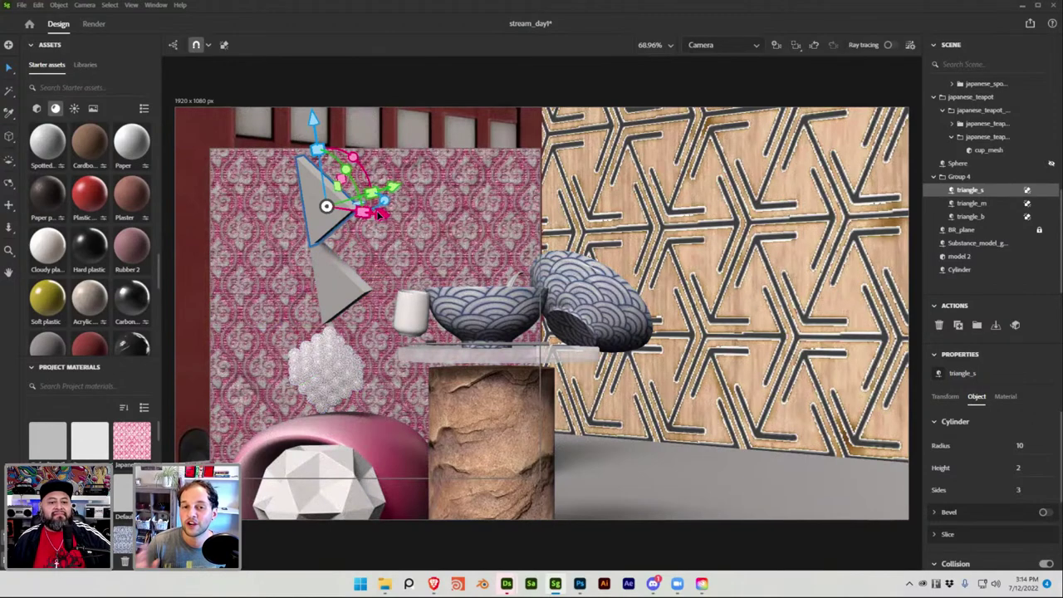
{"action": "left_click", "coordinate": [344, 284]}
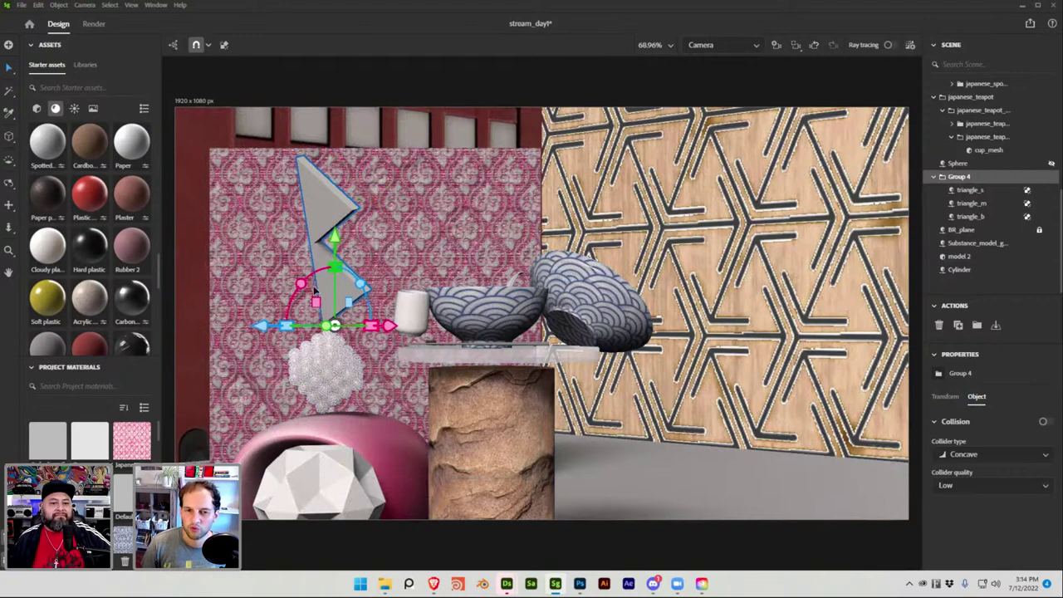
{"action": "left_click", "coordinate": [377, 295]}
{"action": "left_click", "coordinate": [340, 218]}
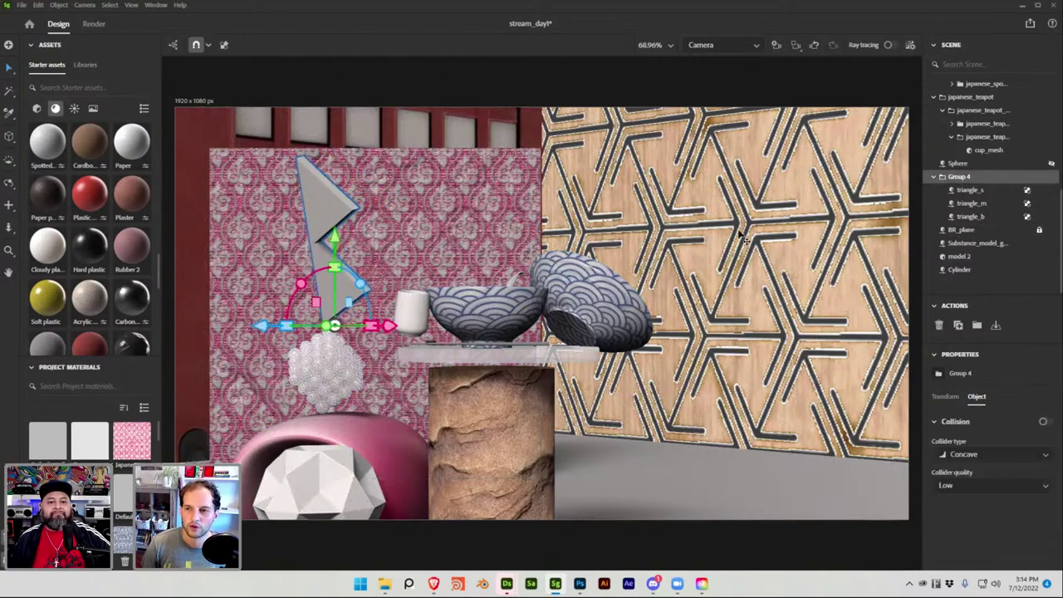
{"action": "left_click", "coordinate": [971, 205]}
{"action": "left_click", "coordinate": [970, 190]}
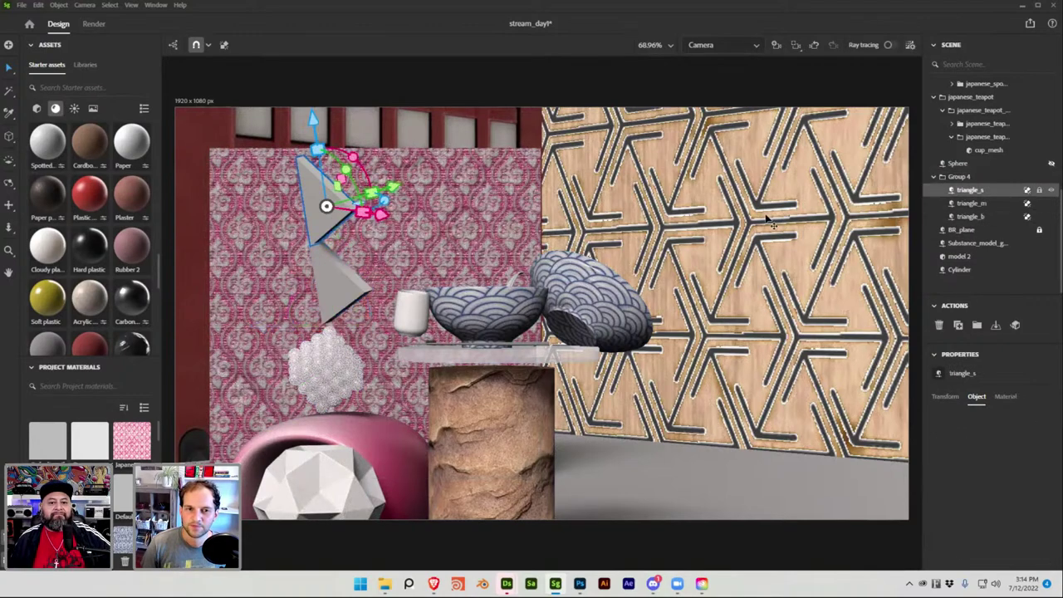
{"action": "left_click_drag", "start_coordinate": [315, 124], "coordinate": [308, 70]}
{"action": "left_click", "coordinate": [339, 188]}
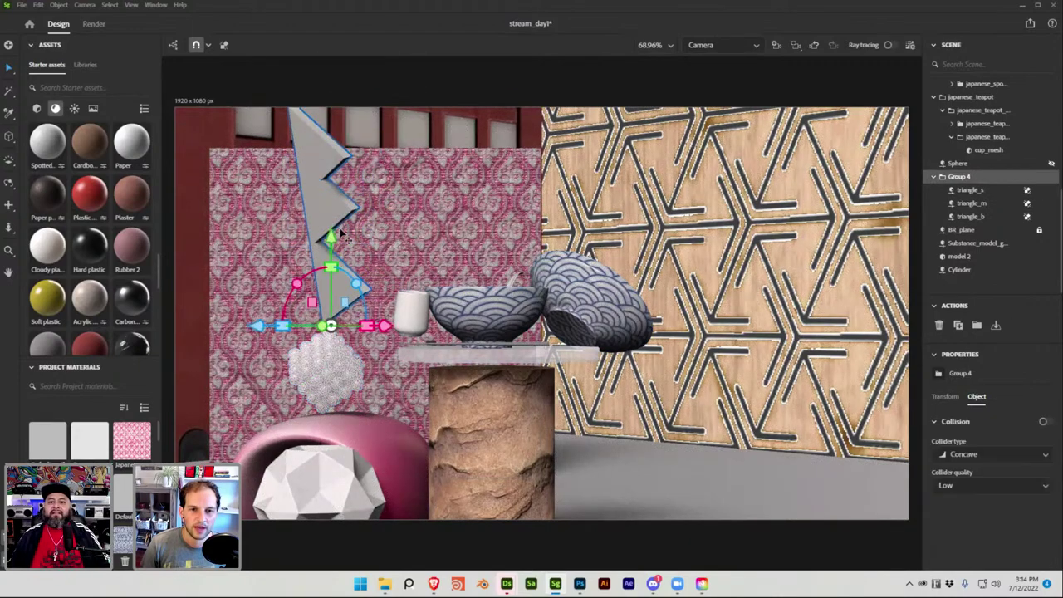
Set triangle_m's radius to 5 and lower it onto the tip of triangle_b
{"action": "left_click", "coordinate": [989, 203]}
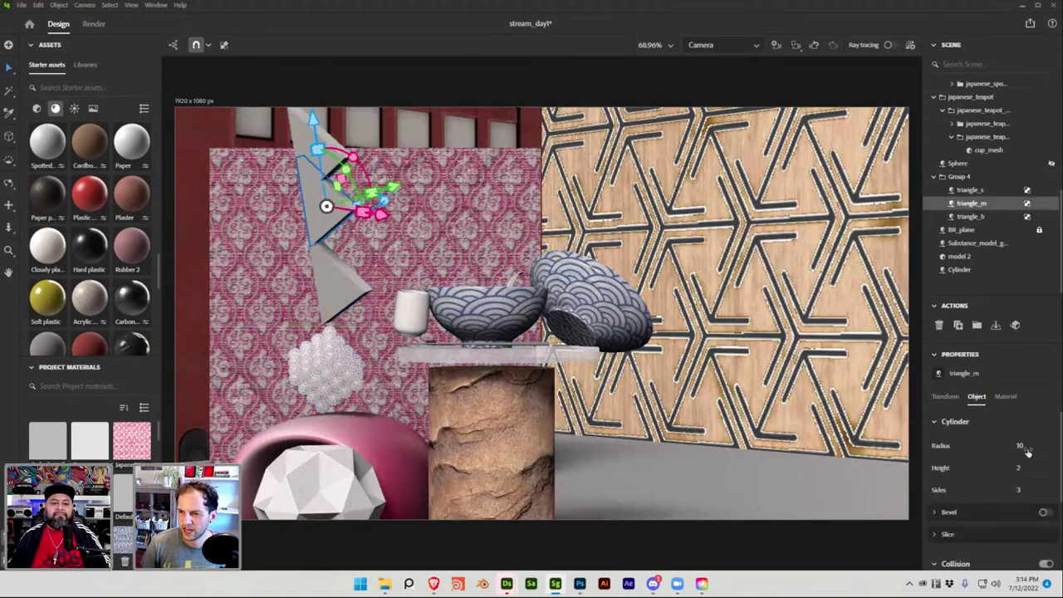
{"action": "left_click_drag", "start_coordinate": [1018, 445], "coordinate": [1020, 448]}
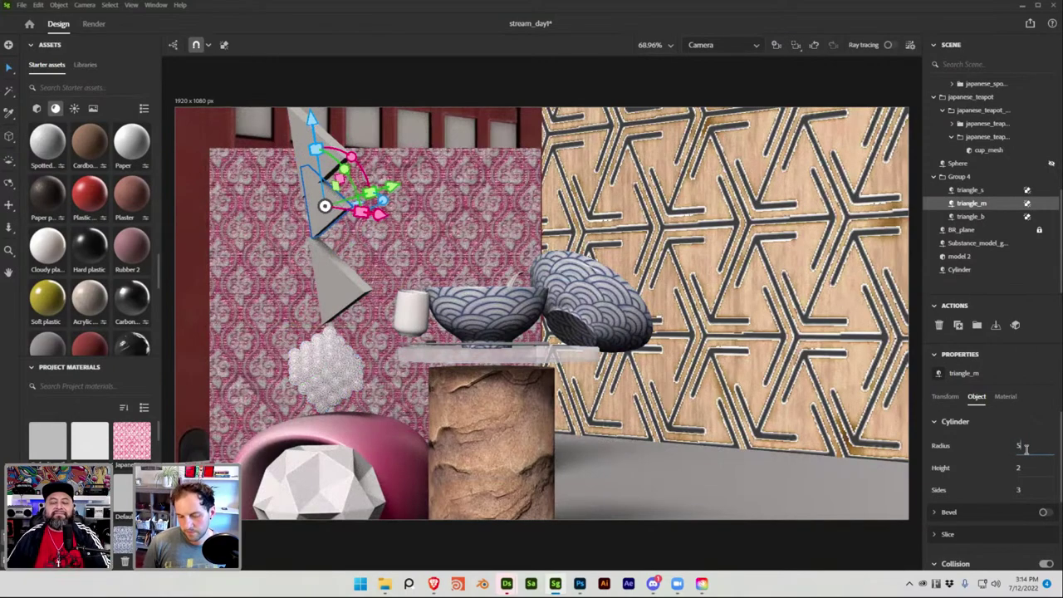
{"action": "key", "text": "Return"}
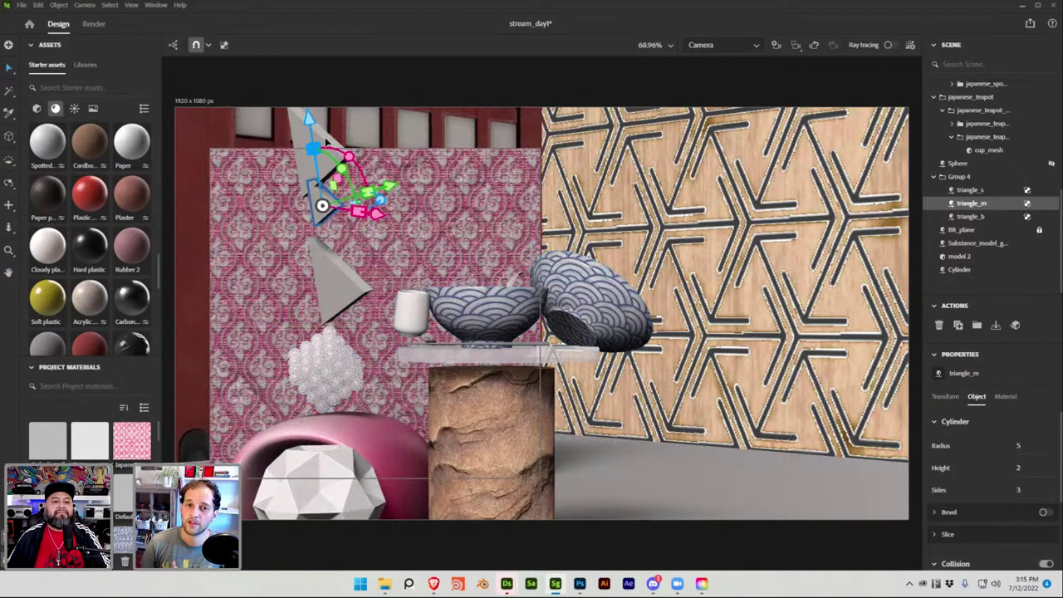
{"action": "left_click_drag", "start_coordinate": [308, 122], "coordinate": [325, 217]}
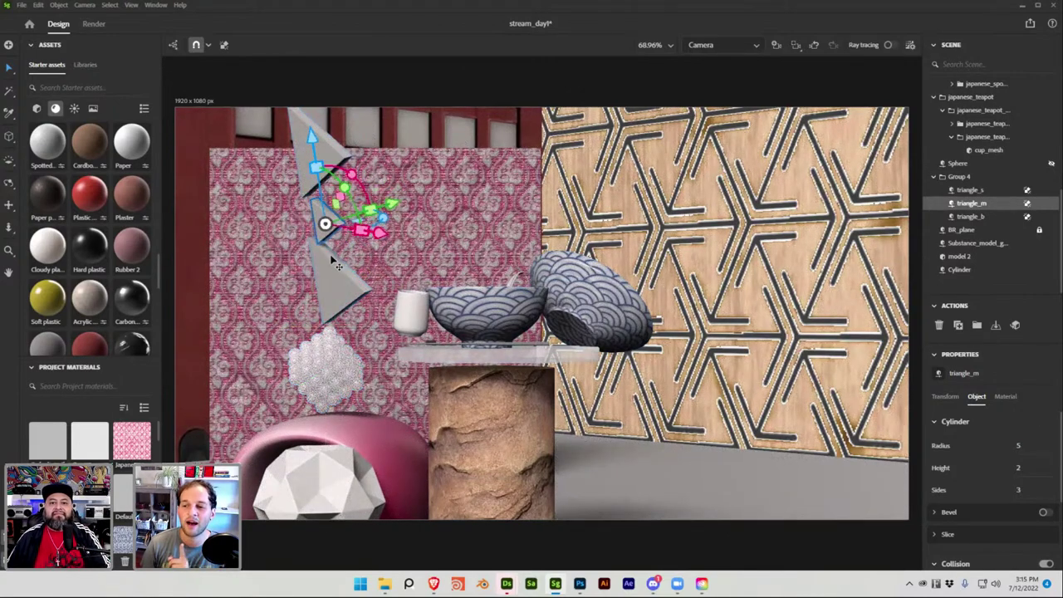
Try higher side counts such as 23 and 34 on triangle_m, return it to 3 sides, and duplicate it before undoing the copy
{"action": "left_click", "coordinate": [1019, 489]}
{"action": "type", "text": "8"}
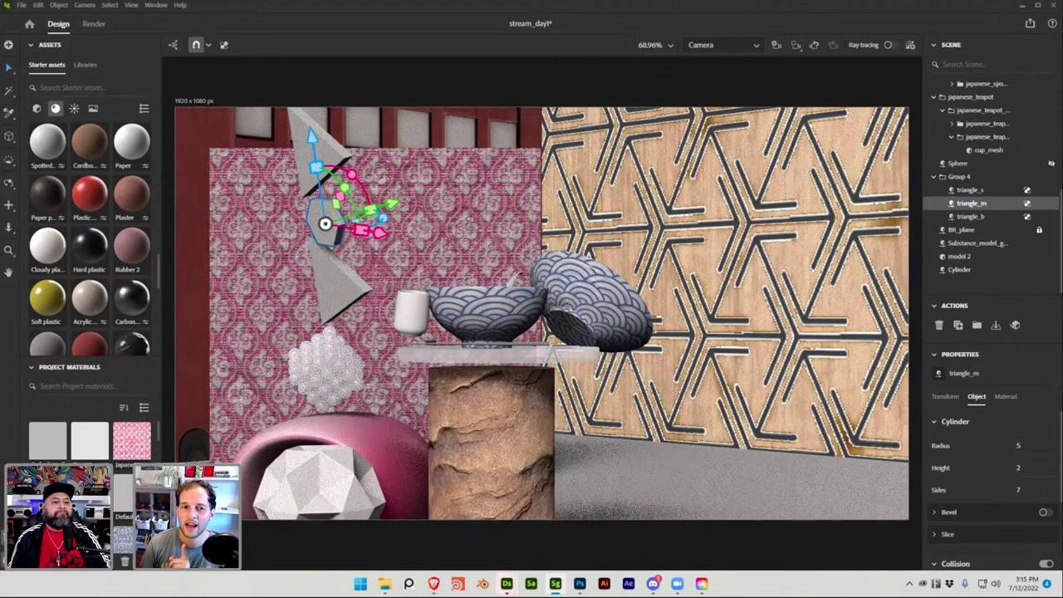
{"action": "key", "text": "BackSpace"}
{"action": "type", "text": "3"}
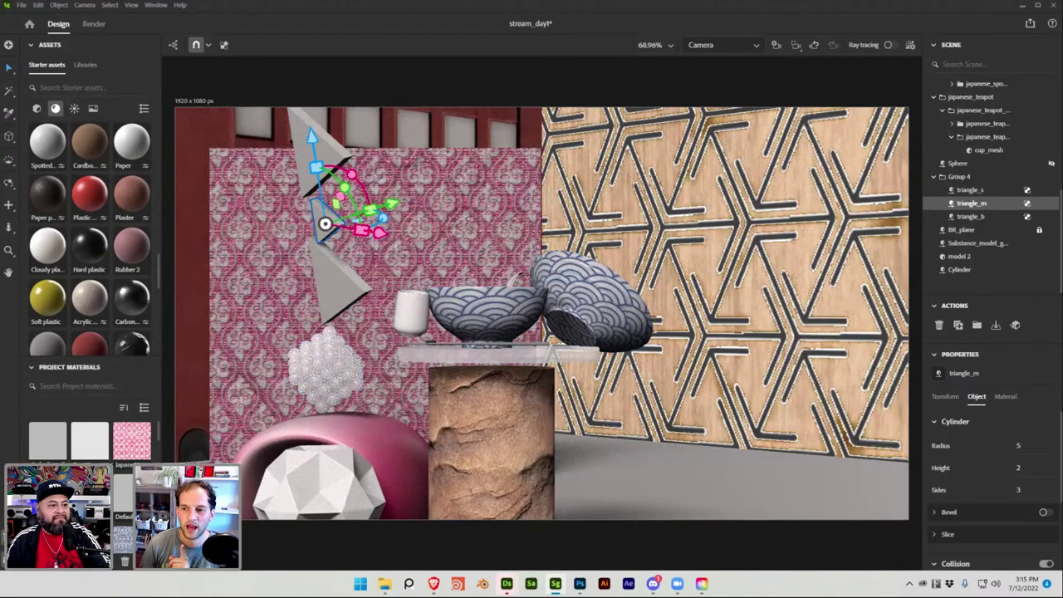
{"action": "key", "text": "BackSpace"}
{"action": "type", "text": "20"}
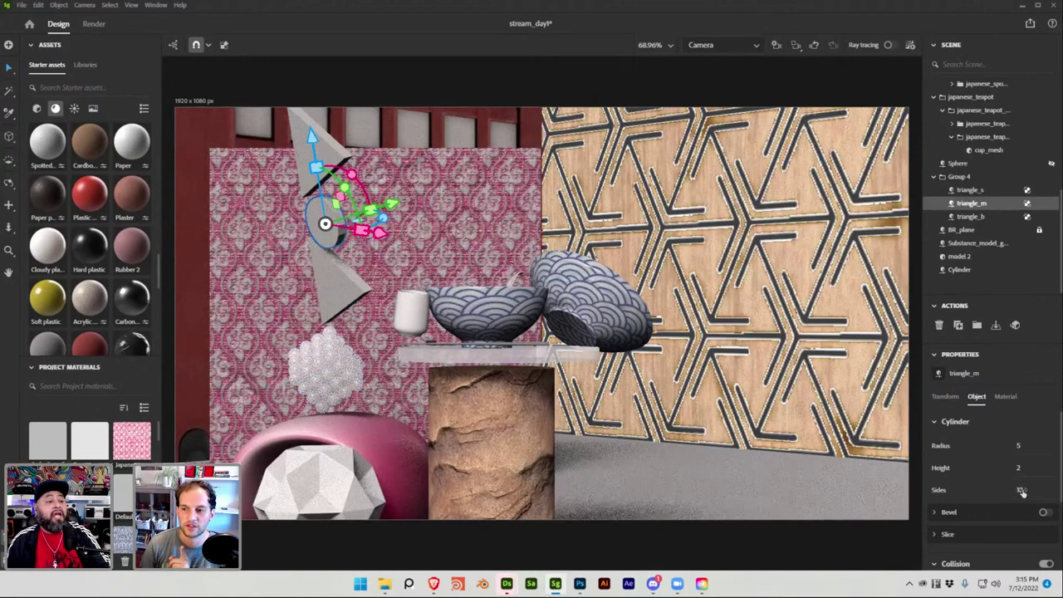
{"action": "key", "text": "BackSpace"}
{"action": "type", "text": "23"}
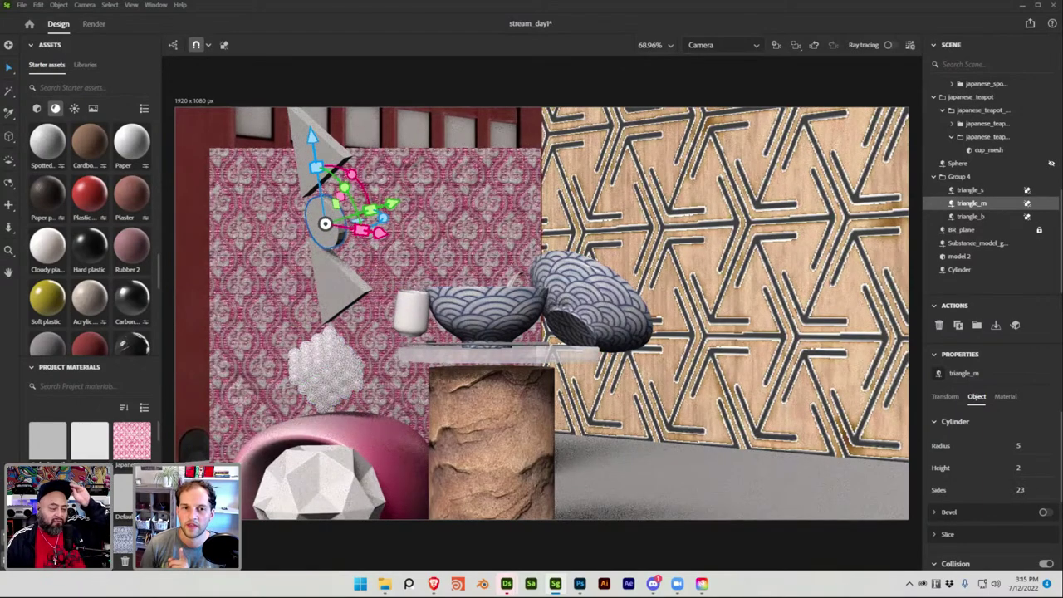
{"action": "key", "text": "BackSpace"}
{"action": "key", "text": "BackSpace"}
{"action": "type", "text": "34"}
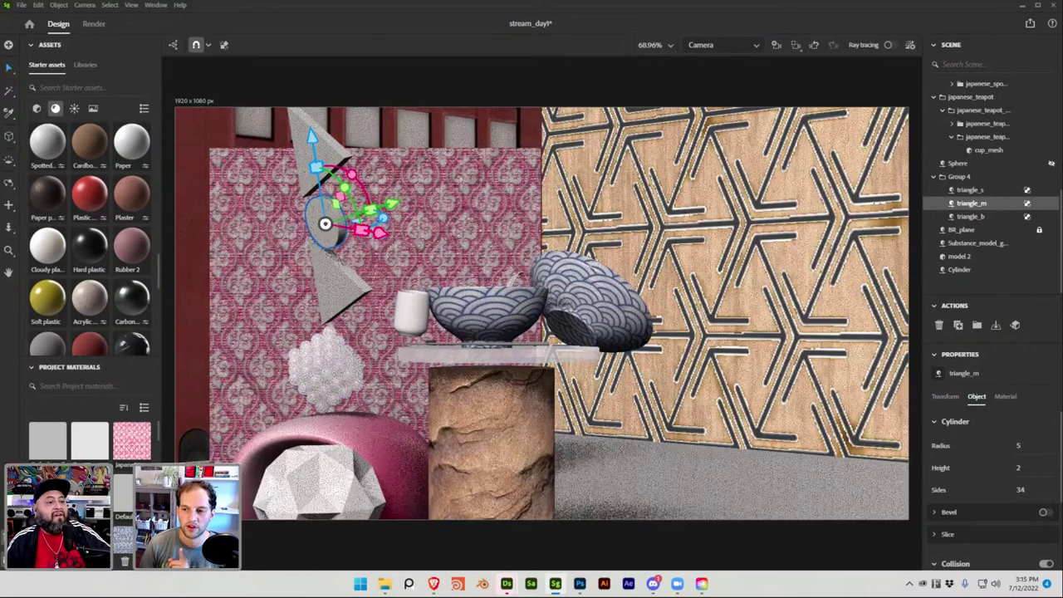
{"action": "key", "text": "BackSpace"}
{"action": "key", "text": "BackSpace"}
{"action": "type", "text": "8"}
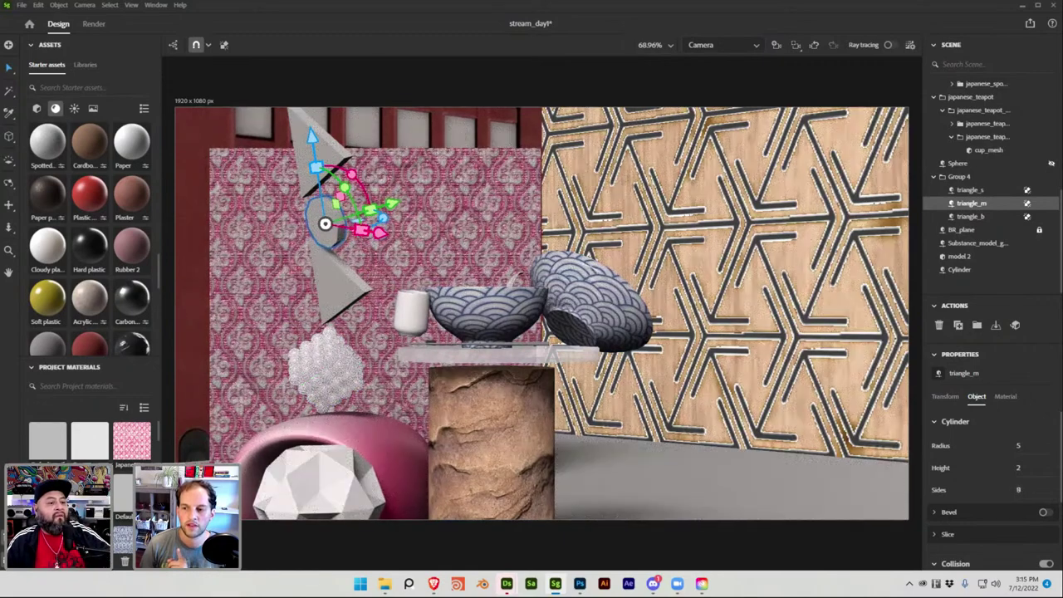
{"action": "key", "text": "BackSpace"}
{"action": "type", "text": "3"}
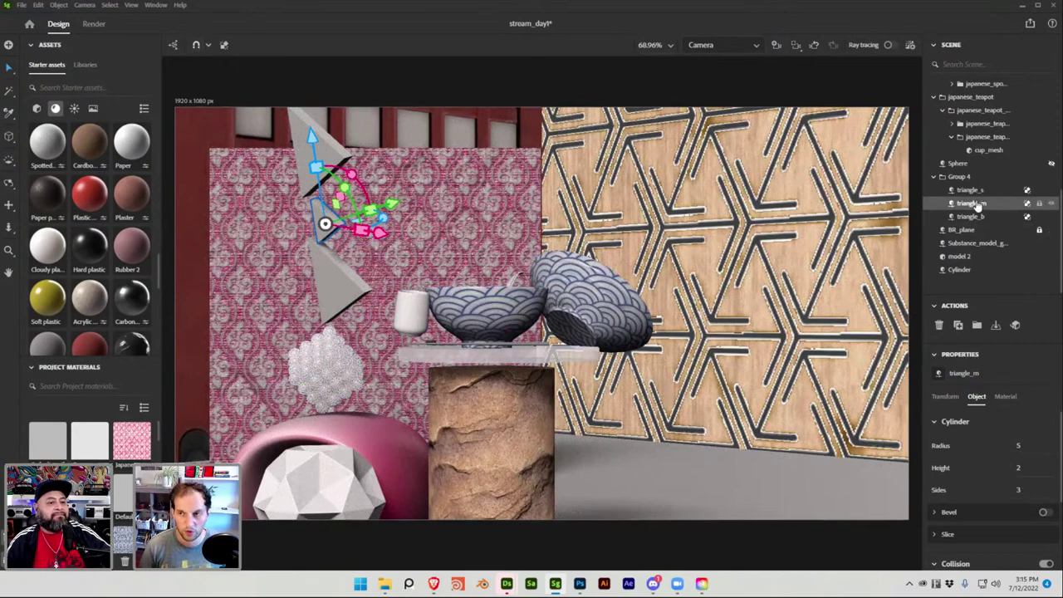
{"action": "key", "text": "ctrl+d"}
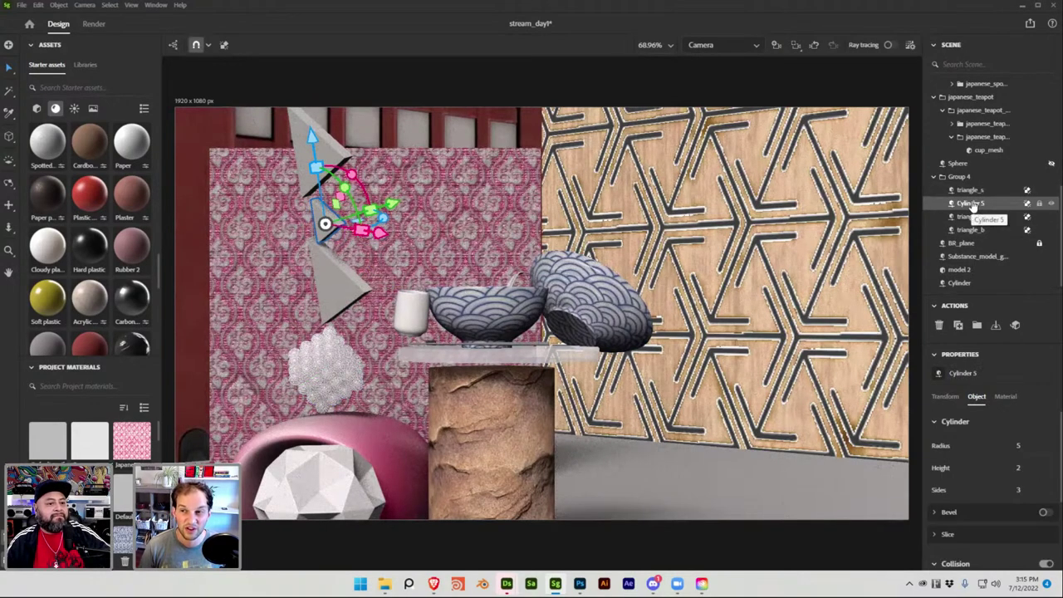
{"action": "key", "text": "ctrl+z"}
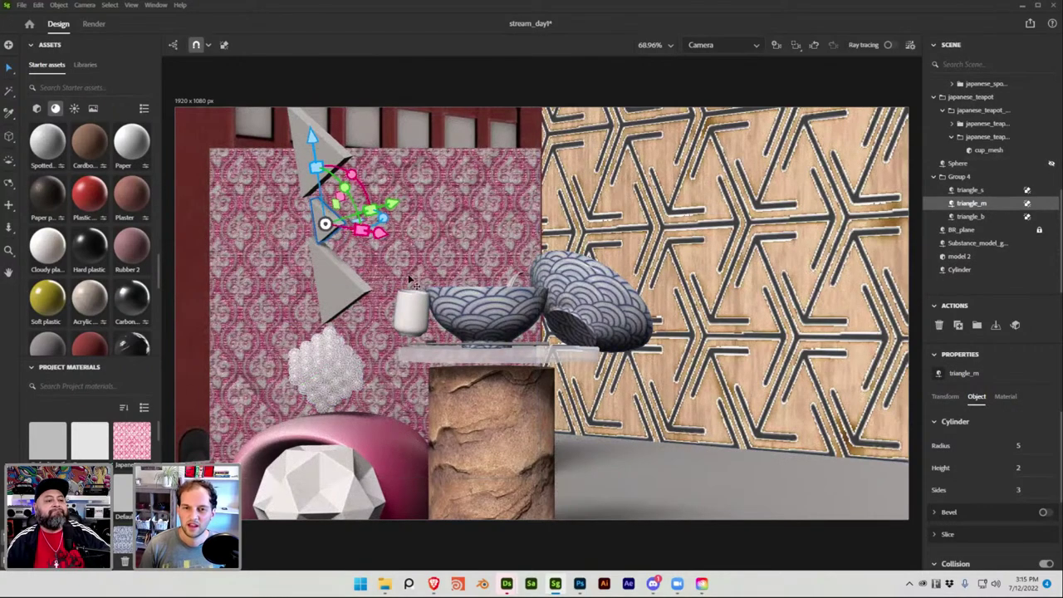
Set triangle_b's radius to 8 and slide it down along its own axis to just above the white sphere cluster
{"action": "left_click", "coordinate": [341, 281]}
{"action": "left_click", "coordinate": [970, 216]}
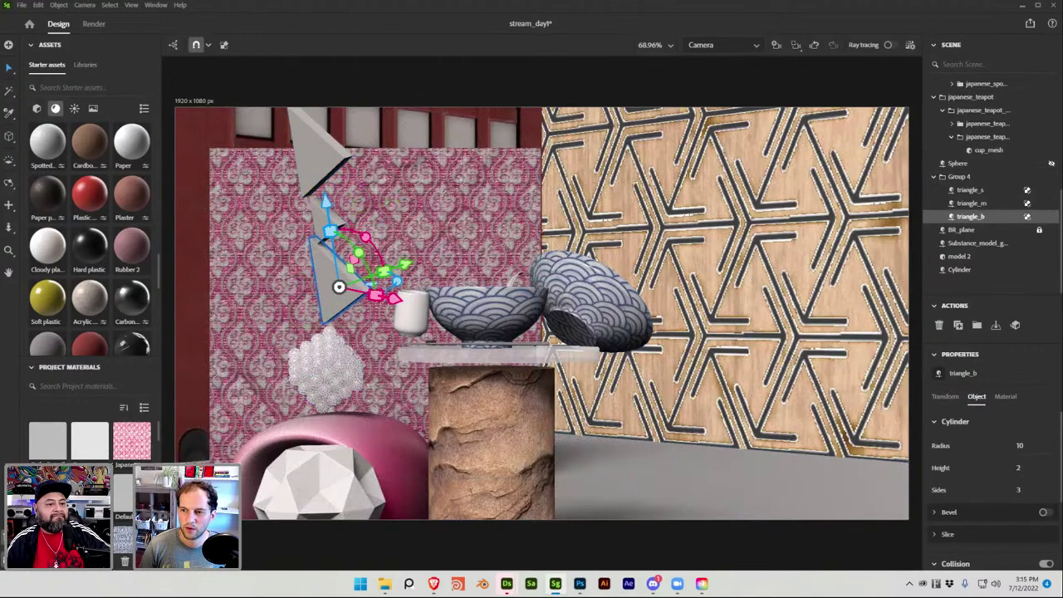
{"action": "left_click", "coordinate": [1020, 447]}
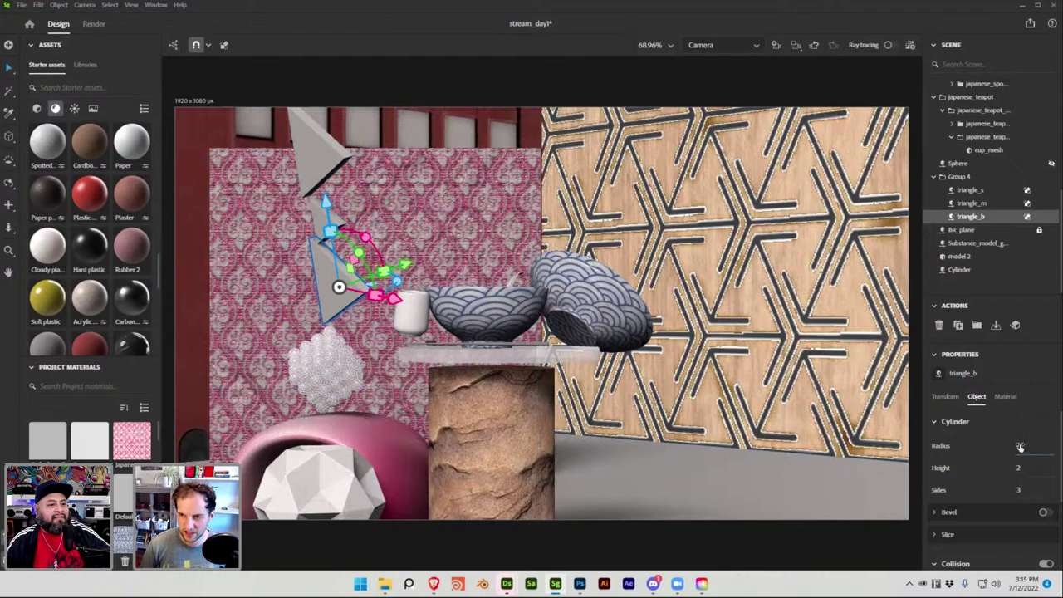
{"action": "key", "text": "Return"}
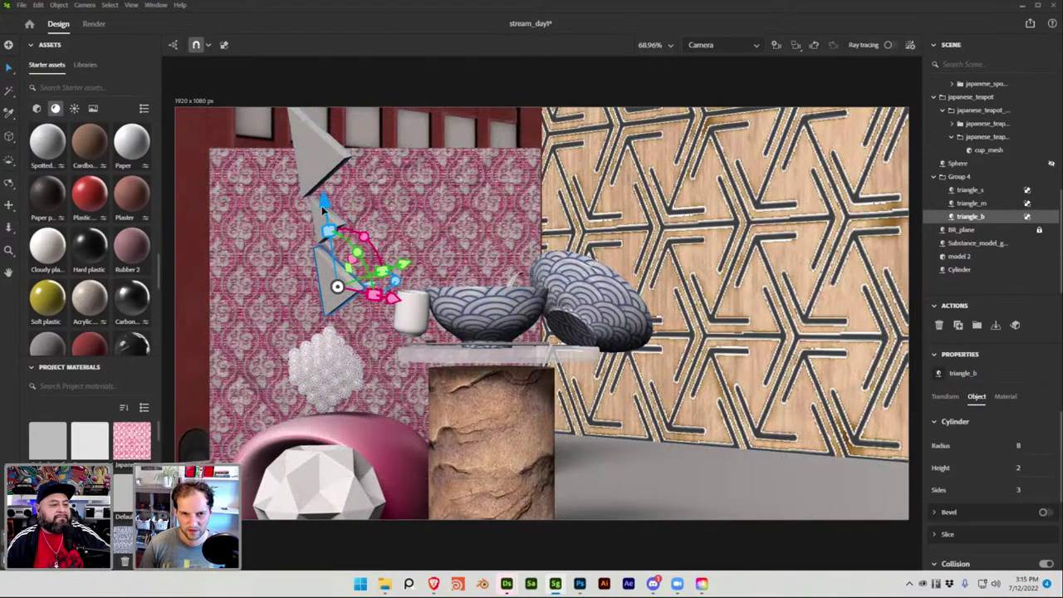
{"action": "left_click_drag", "start_coordinate": [323, 222], "coordinate": [328, 264]}
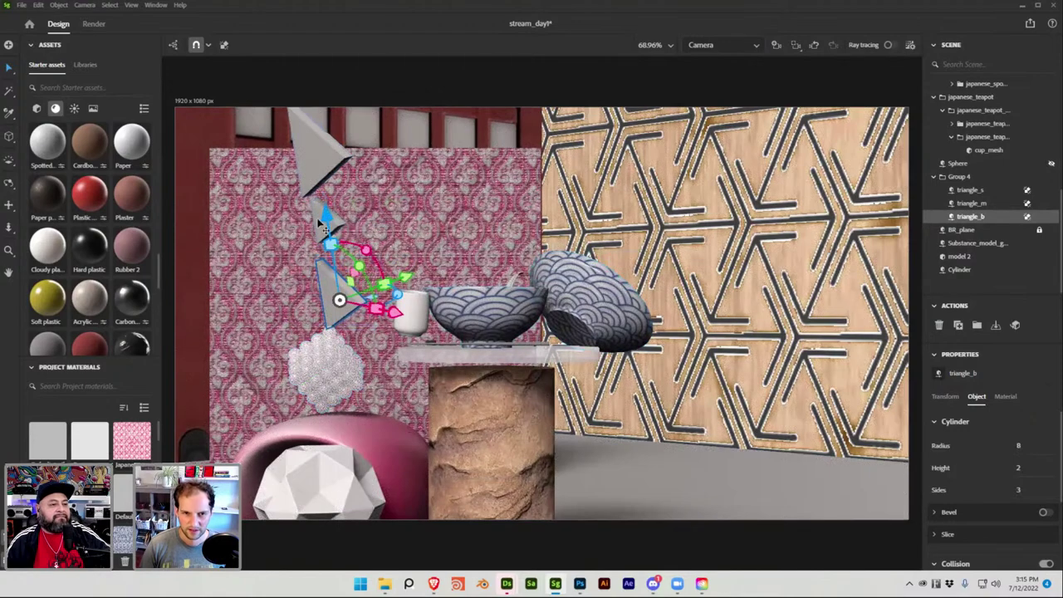
Set triangle_s's radius to 3 and lower it along its own axis onto the tip of triangle_m
{"action": "left_click", "coordinate": [328, 217]}
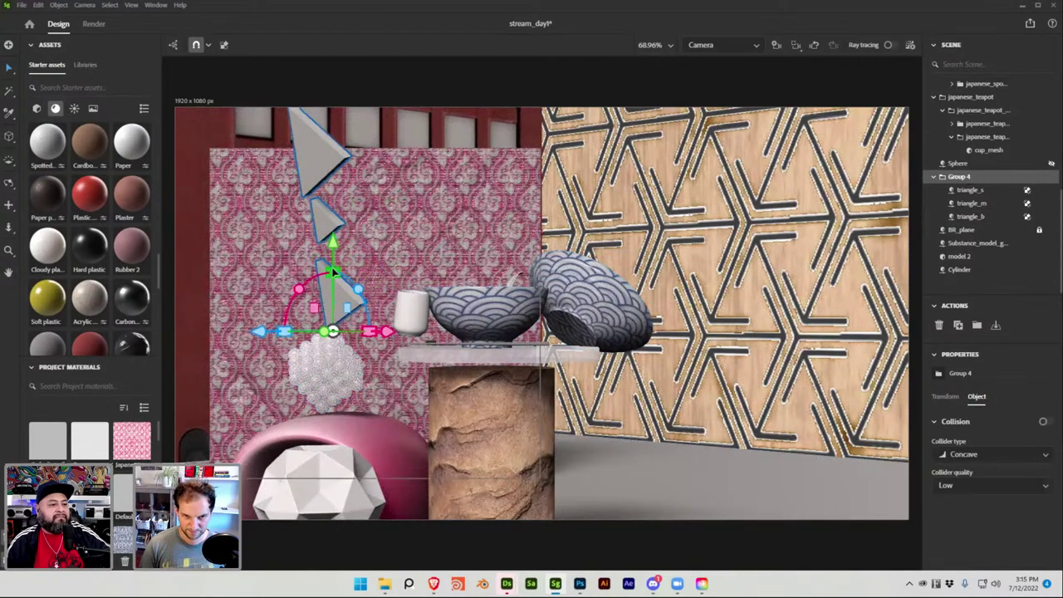
{"action": "left_click", "coordinate": [321, 189]}
{"action": "left_click", "coordinate": [316, 170]}
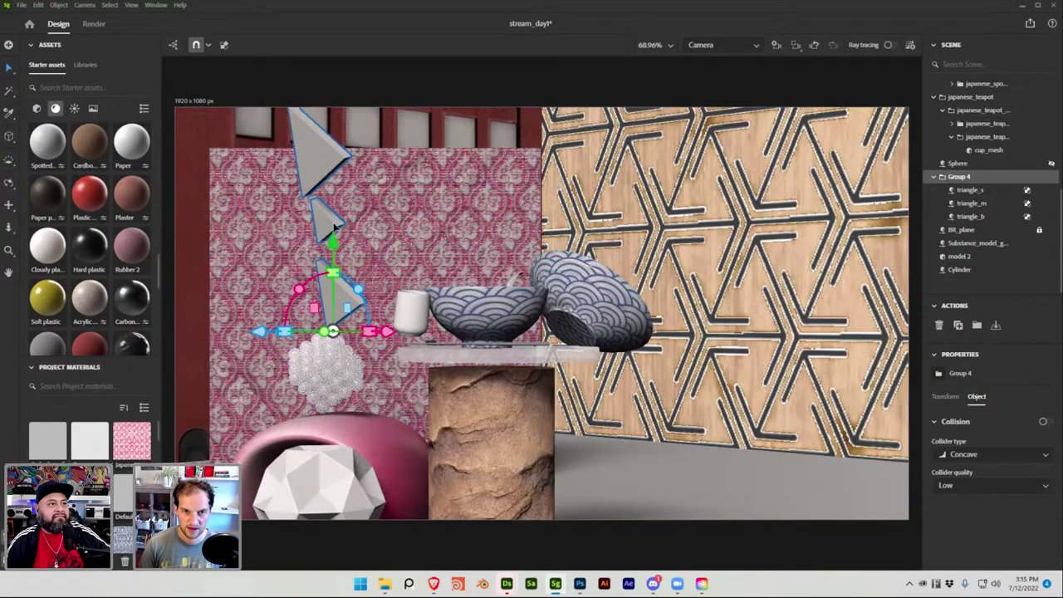
{"action": "left_click", "coordinate": [970, 191]}
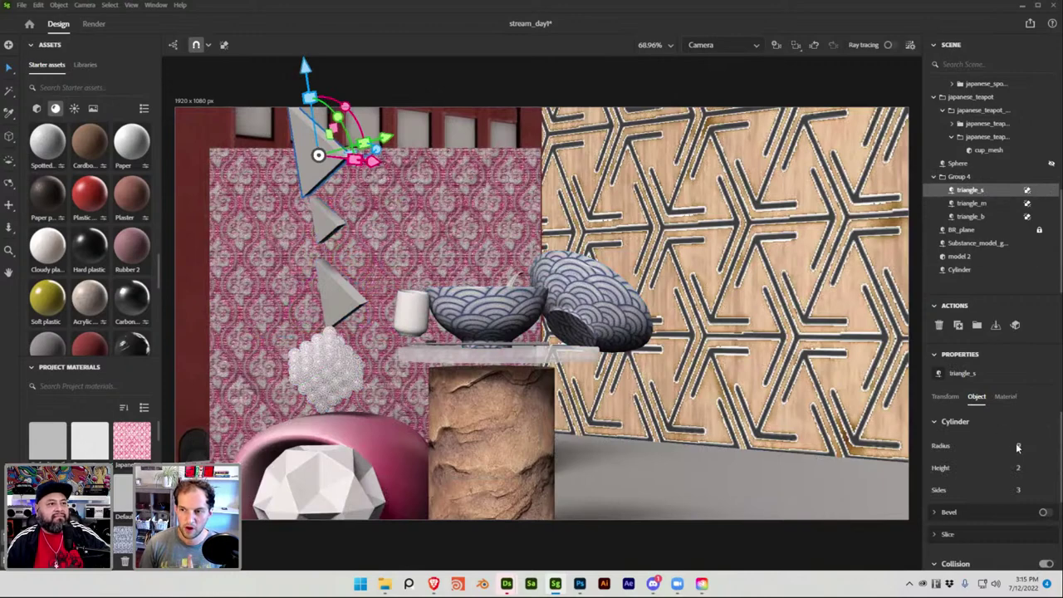
{"action": "left_click", "coordinate": [1018, 446]}
{"action": "type", "text": "9"}
{"action": "key", "text": "Return"}
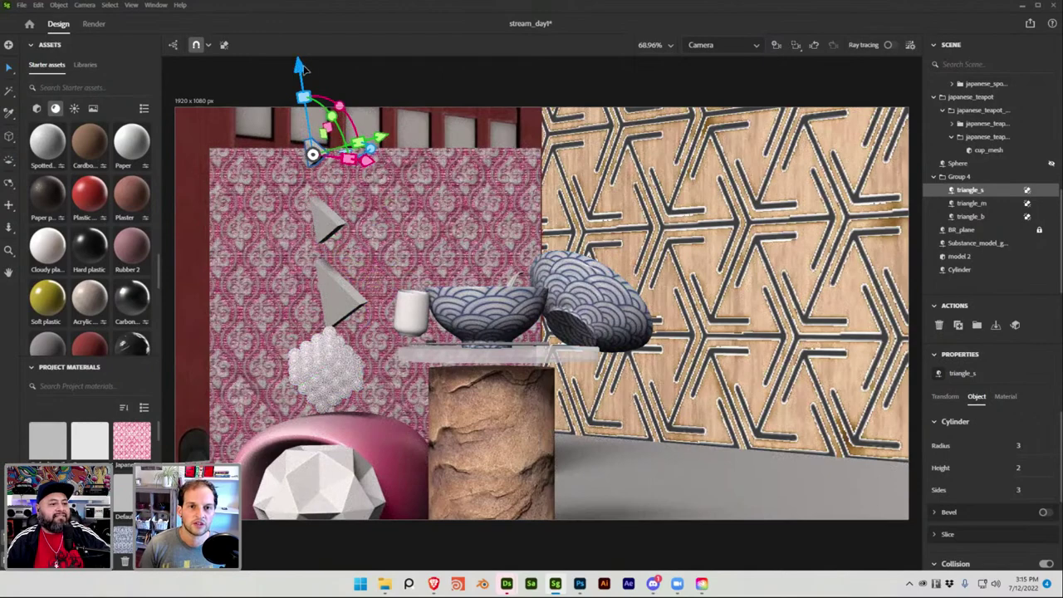
{"action": "left_click_drag", "start_coordinate": [303, 69], "coordinate": [321, 133]}
Select the whole group of three triangles and save the scene
{"action": "left_click", "coordinate": [336, 271]}
{"action": "left_click", "coordinate": [329, 282]}
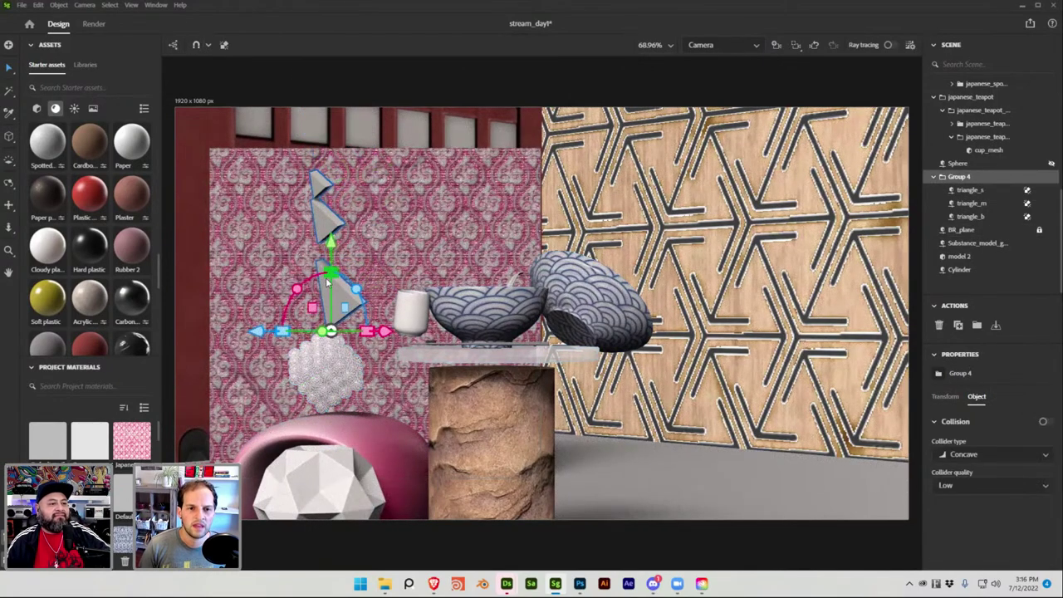
{"action": "key", "text": "ctrl+s"}
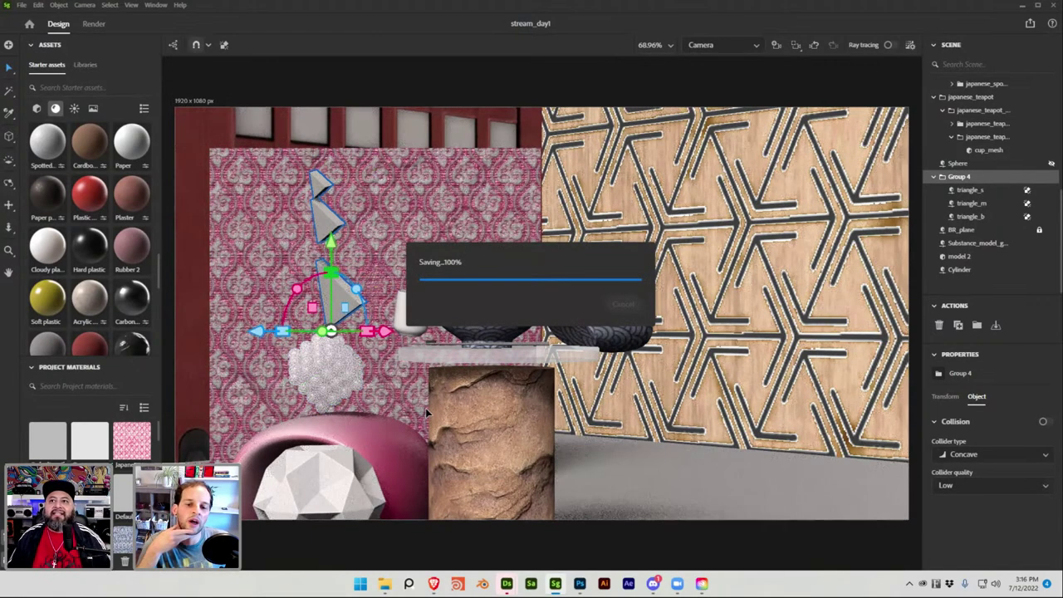
Switch to the Photoshop inspiration board, zoom to 100%, and scribble thin diagonal lines over the dark still-life reference on the scribs layer
{"action": "left_click", "coordinate": [579, 584]}
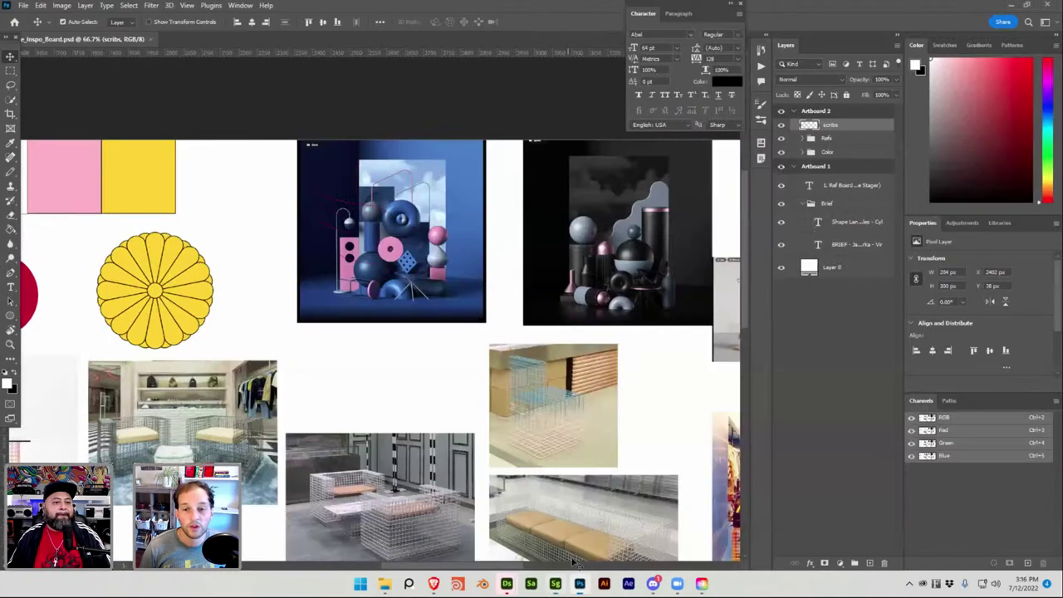
{"action": "left_click_drag", "start_coordinate": [646, 257], "coordinate": [341, 339]}
{"action": "key", "text": "ctrl+plus"}
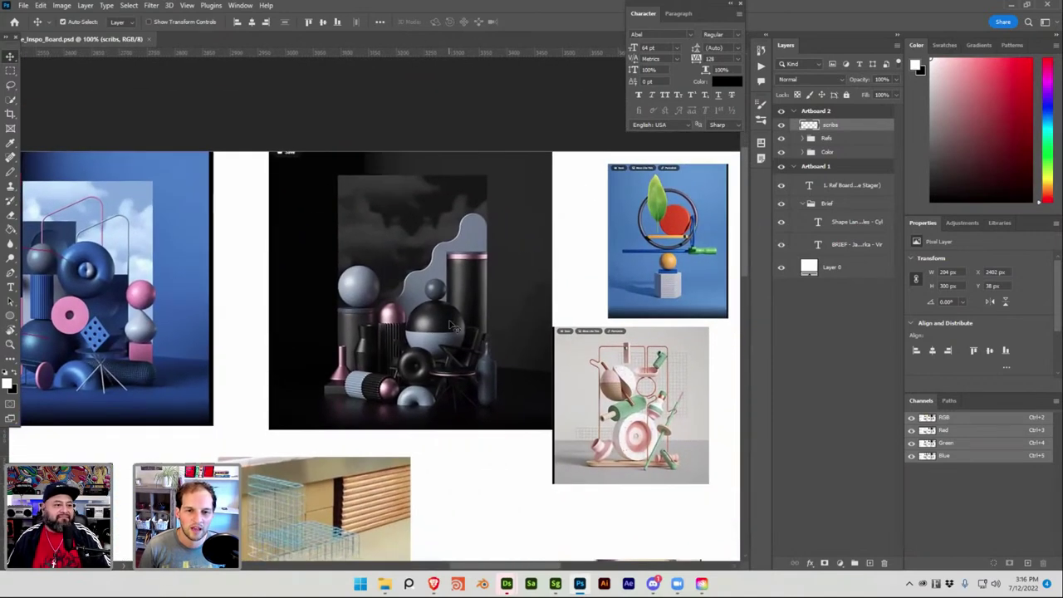
{"action": "key", "text": "b"}
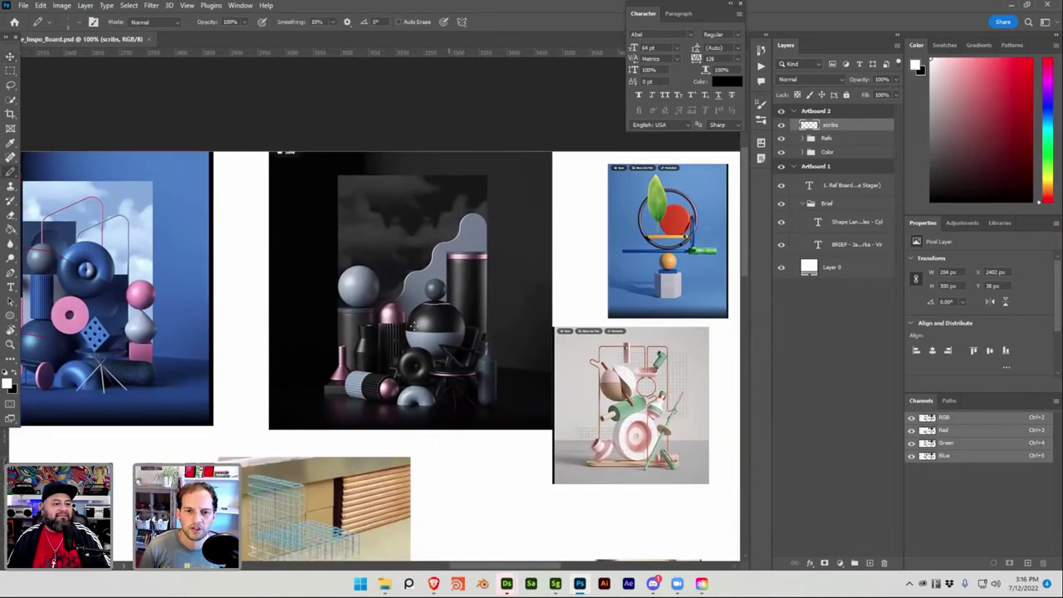
{"action": "left_click_drag", "start_coordinate": [510, 302], "coordinate": [452, 330]}
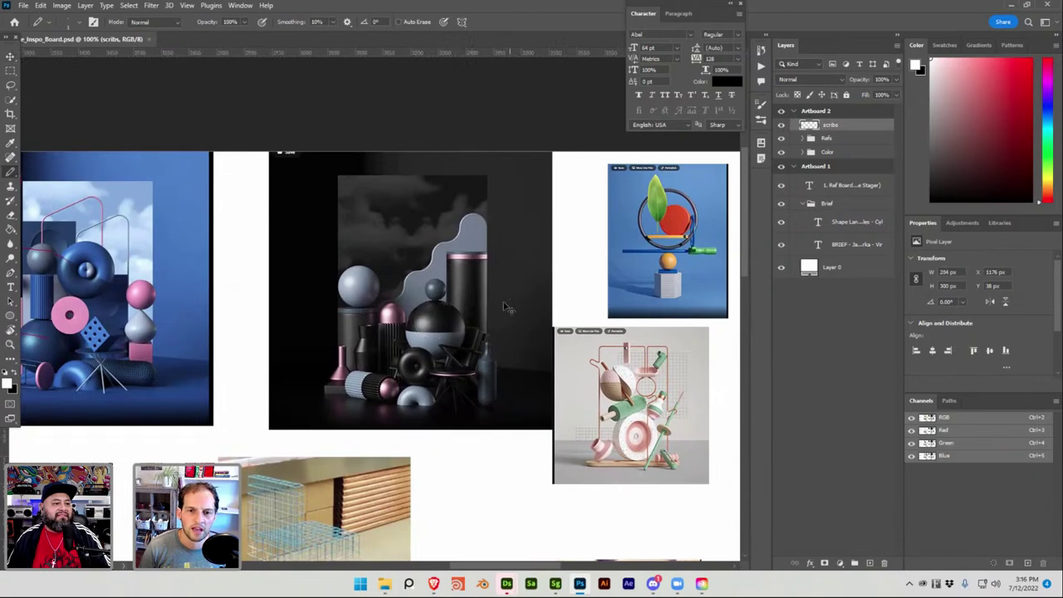
{"action": "left_click_drag", "start_coordinate": [470, 264], "coordinate": [440, 290]}
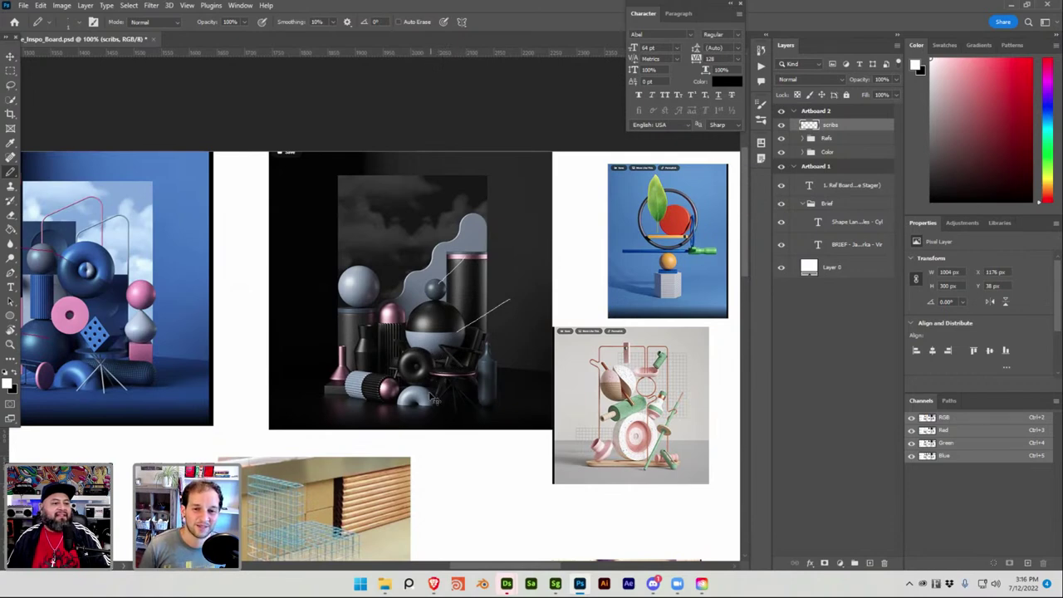
{"action": "mouse_move", "coordinate": [446, 363]}
{"action": "left_mouse_down"}
{"action": "mouse_move", "coordinate": [433, 375]}
{"action": "mouse_move", "coordinate": [452, 397]}
{"action": "mouse_move", "coordinate": [421, 402]}
{"action": "mouse_move", "coordinate": [464, 374]}
{"action": "mouse_move", "coordinate": [465, 320]}
{"action": "left_mouse_up"}
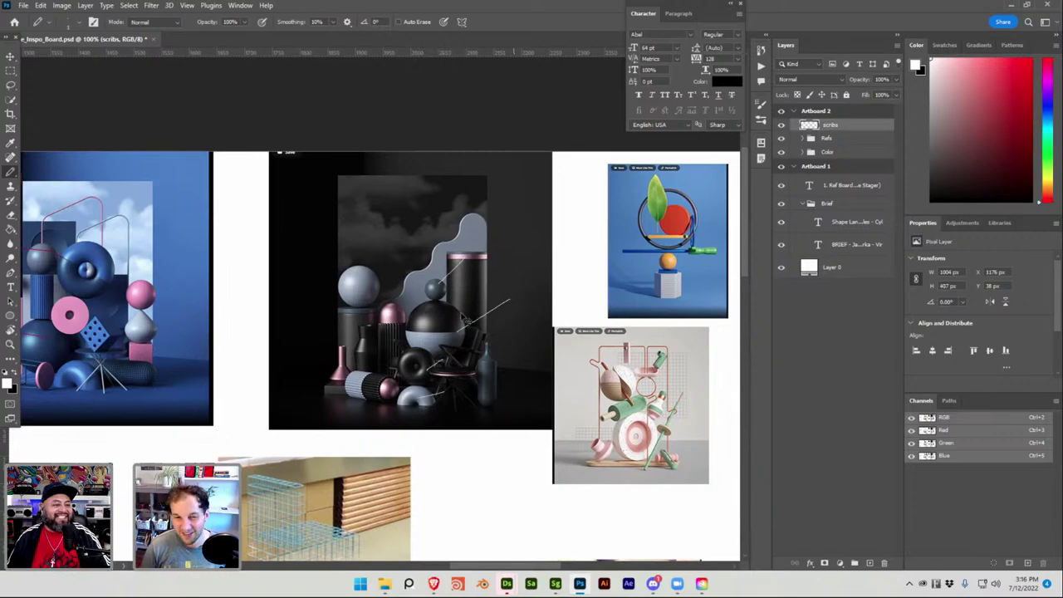
Switch back to Substance 3D Stager and save the scene again
{"action": "key", "text": "super+Tab"}
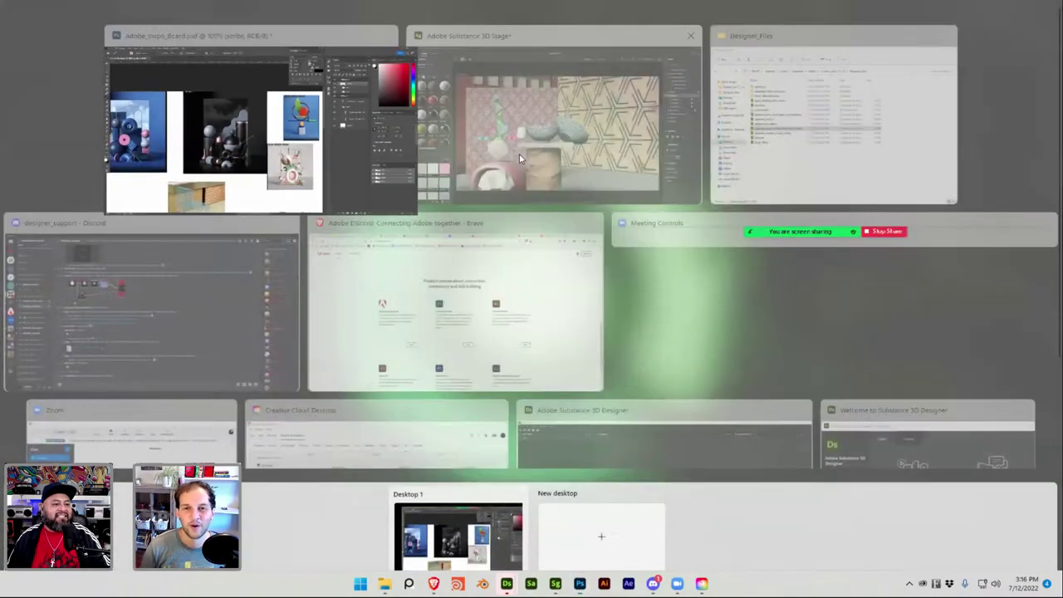
{"action": "left_click", "coordinate": [365, 314]}
{"action": "left_click_drag", "start_coordinate": [366, 330], "coordinate": [249, 332]}
{"action": "key", "text": "ctrl+s"}
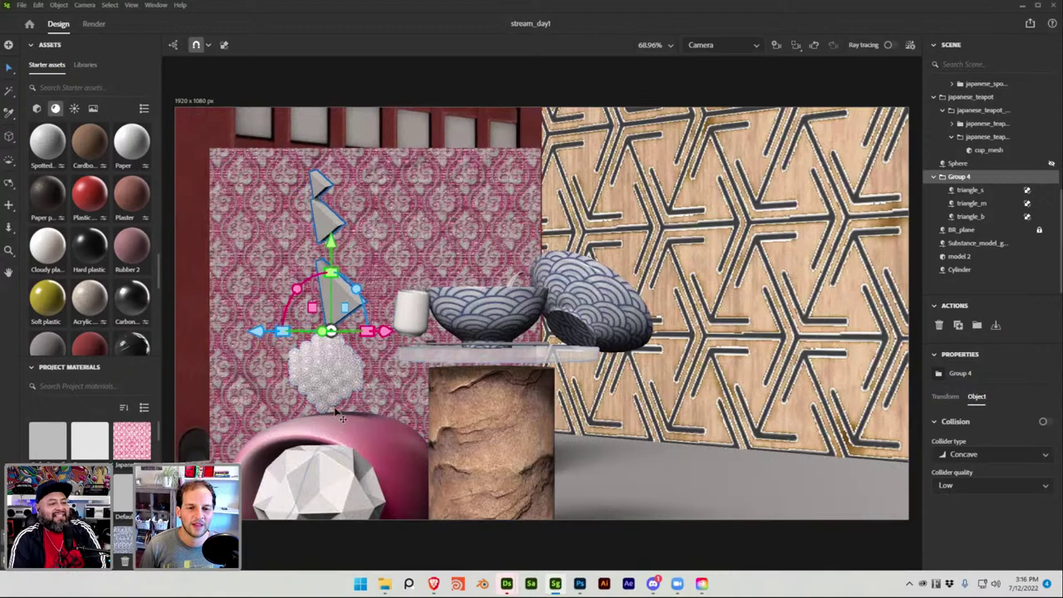
Using the Viewport camera, move the triangle group forward over the pink arch so it stands directly above the white sphere cluster
{"action": "left_click", "coordinate": [338, 478]}
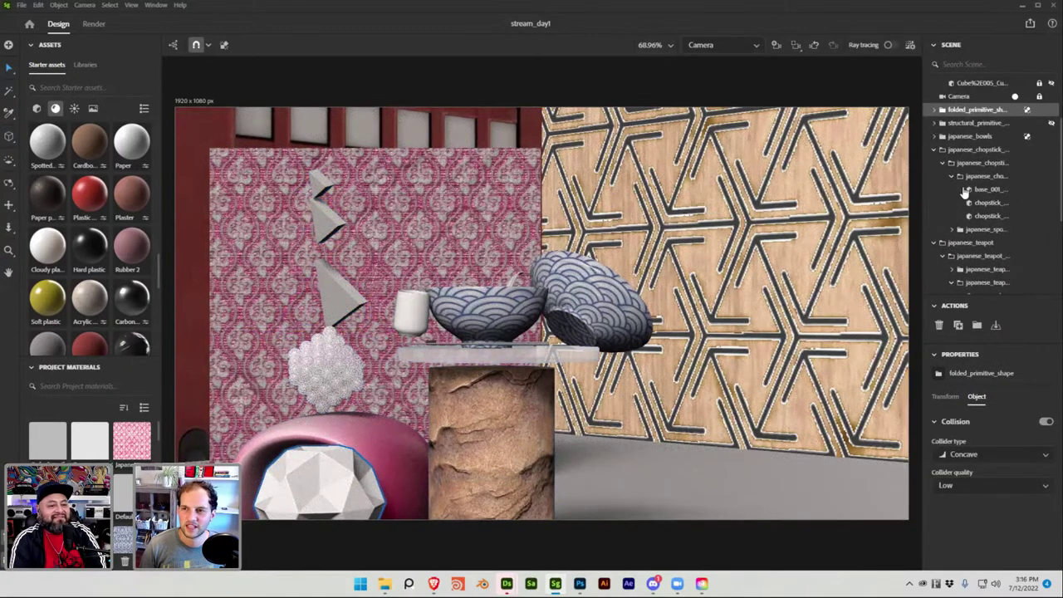
{"action": "left_click", "coordinate": [324, 305]}
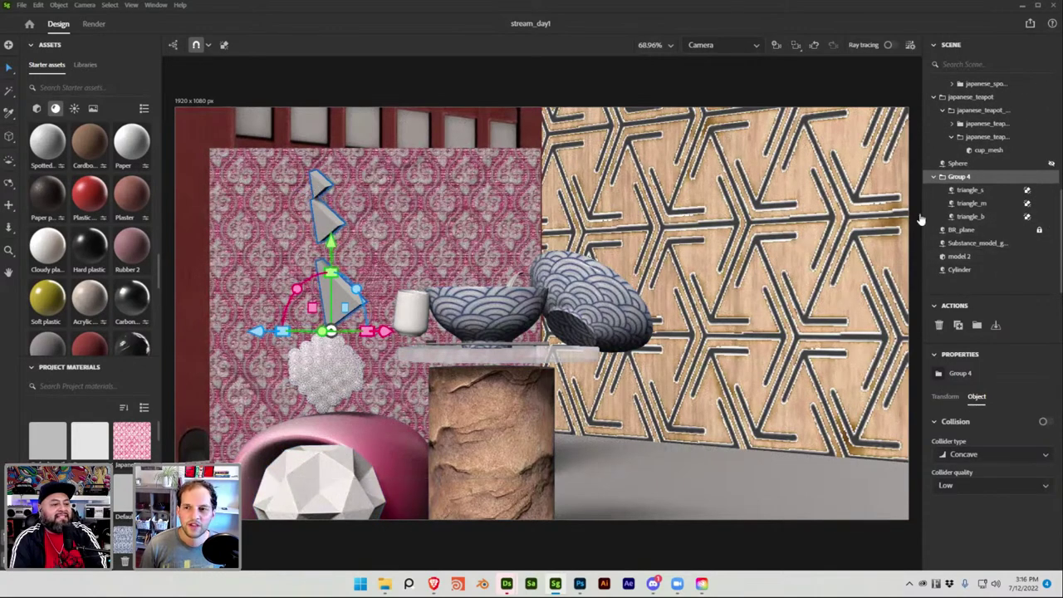
{"action": "left_click", "coordinate": [955, 216]}
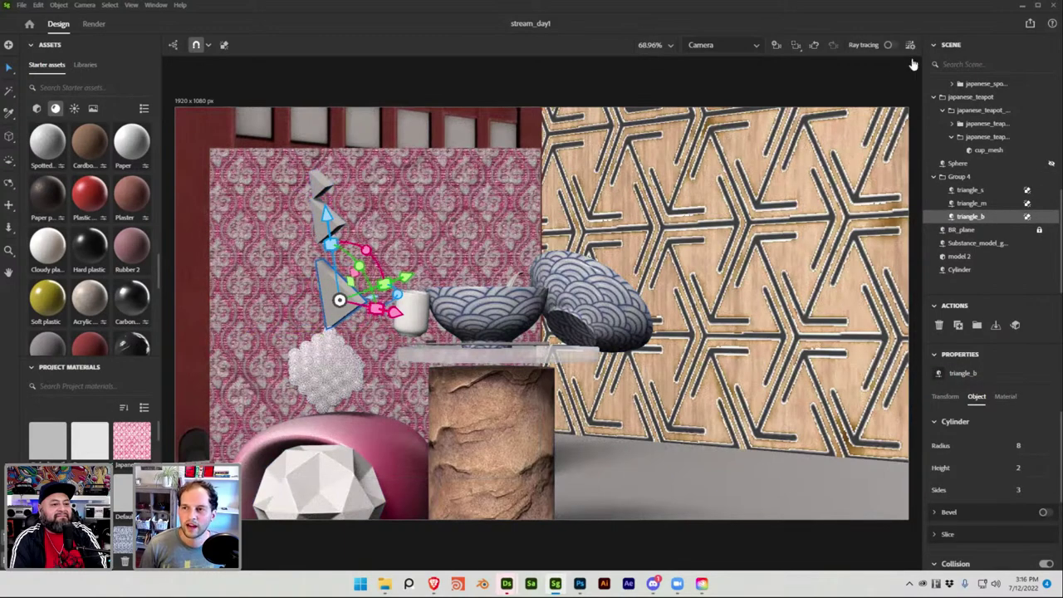
{"action": "left_click", "coordinate": [721, 45]}
{"action": "left_click", "coordinate": [714, 74]}
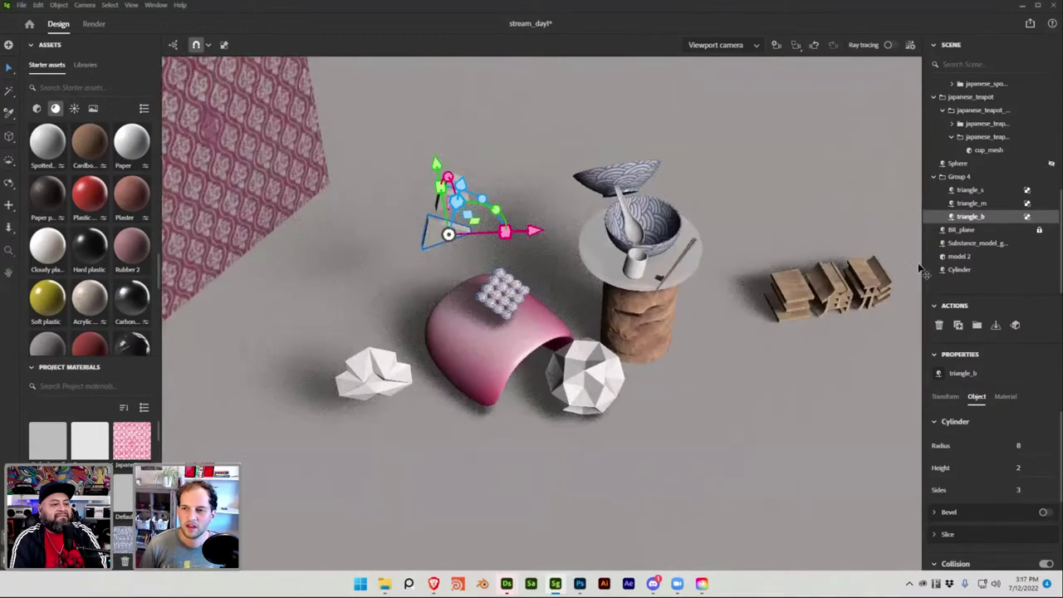
{"action": "left_click", "coordinate": [959, 177]}
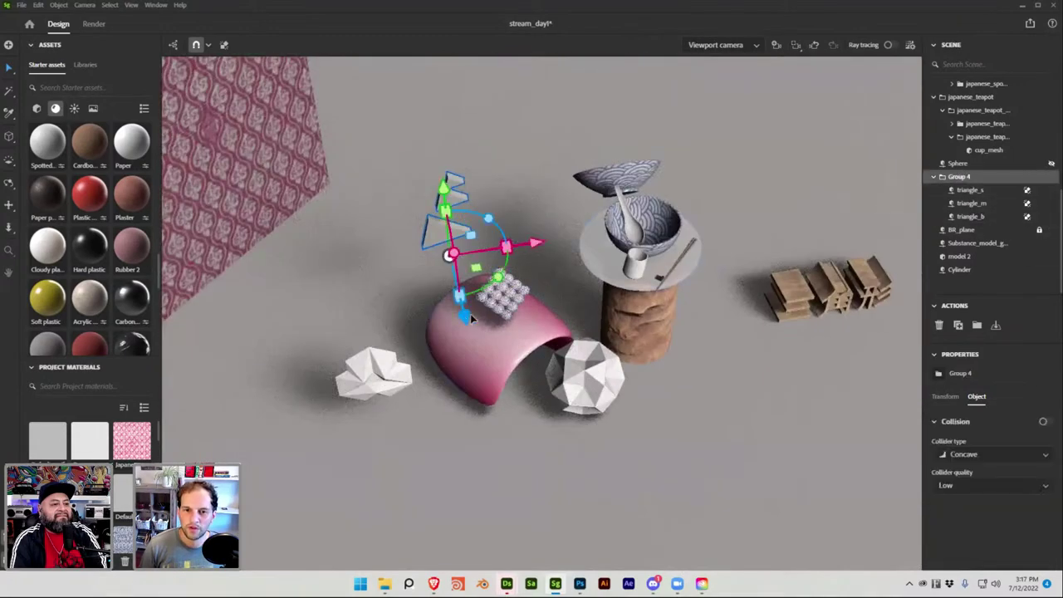
{"action": "left_click_drag", "start_coordinate": [470, 313], "coordinate": [554, 397]}
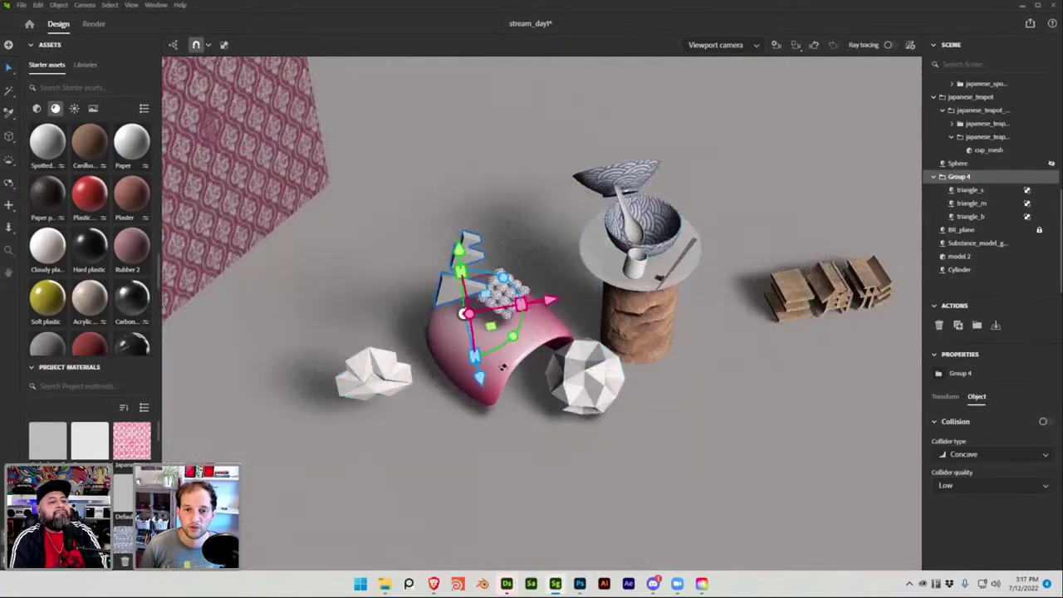
{"action": "left_click_drag", "start_coordinate": [603, 448], "coordinate": [515, 377], "text": "alt"}
{"action": "left_click_drag", "start_coordinate": [466, 286], "coordinate": [502, 240]}
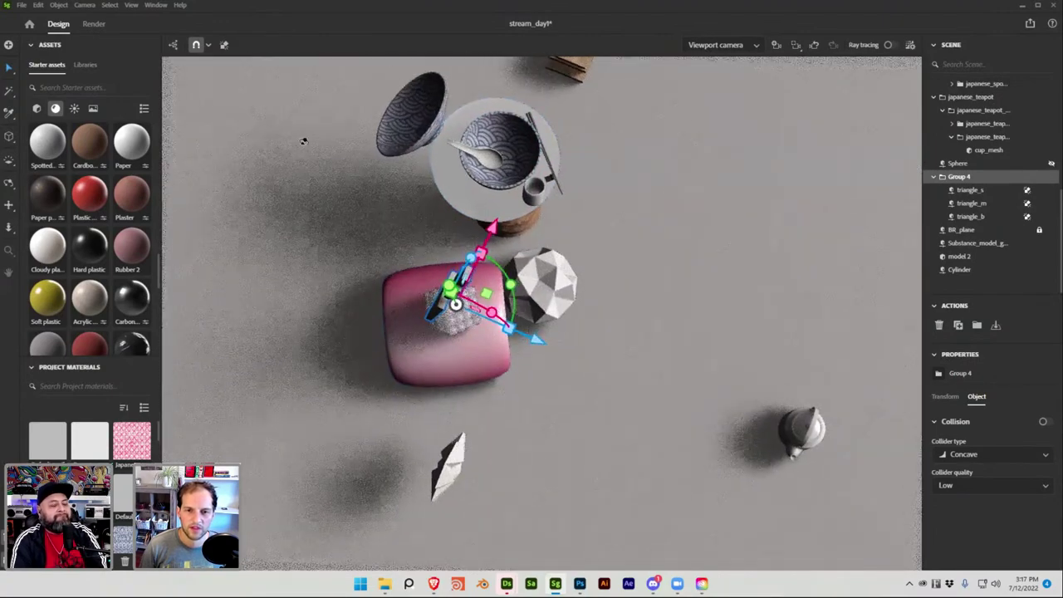
{"action": "key", "text": "f"}
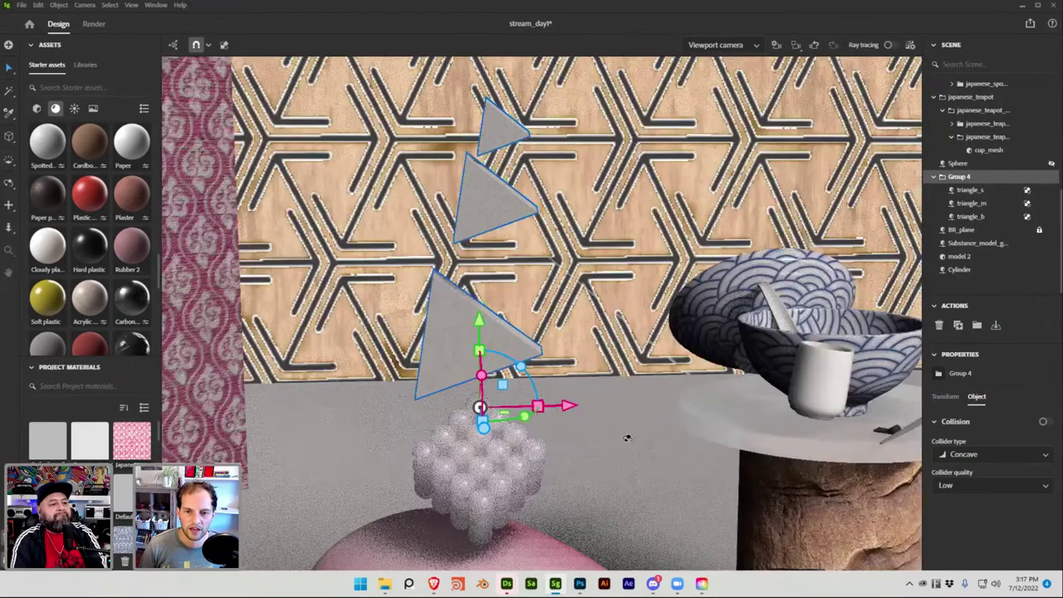
Move the triangle group along the Z axis to line it up over the white sphere cluster on the pink arch
{"action": "left_click_drag", "start_coordinate": [557, 432], "coordinate": [589, 459], "text": "alt"}
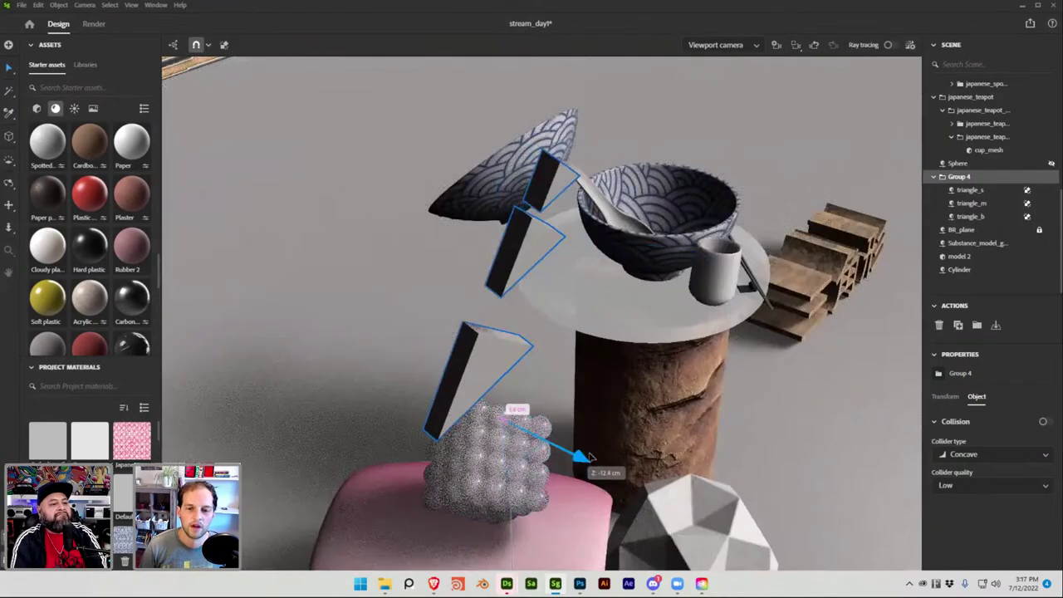
{"action": "scroll", "coordinate": [496, 421], "scroll_direction": "up", "scroll_amount": 3}
{"action": "left_click_drag", "start_coordinate": [499, 366], "coordinate": [453, 465], "text": "alt"}
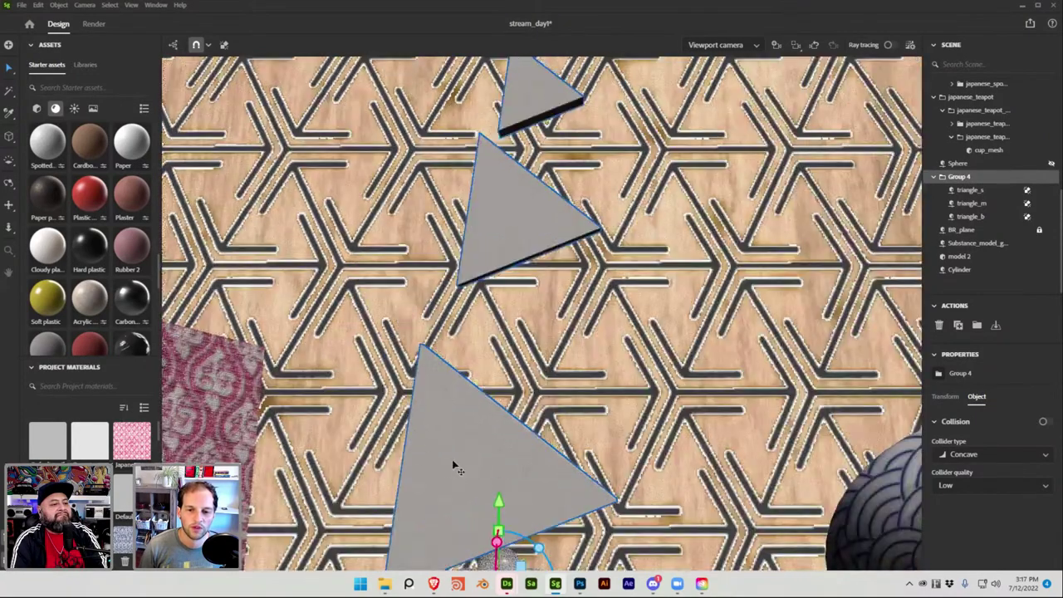
{"action": "key", "text": "f"}
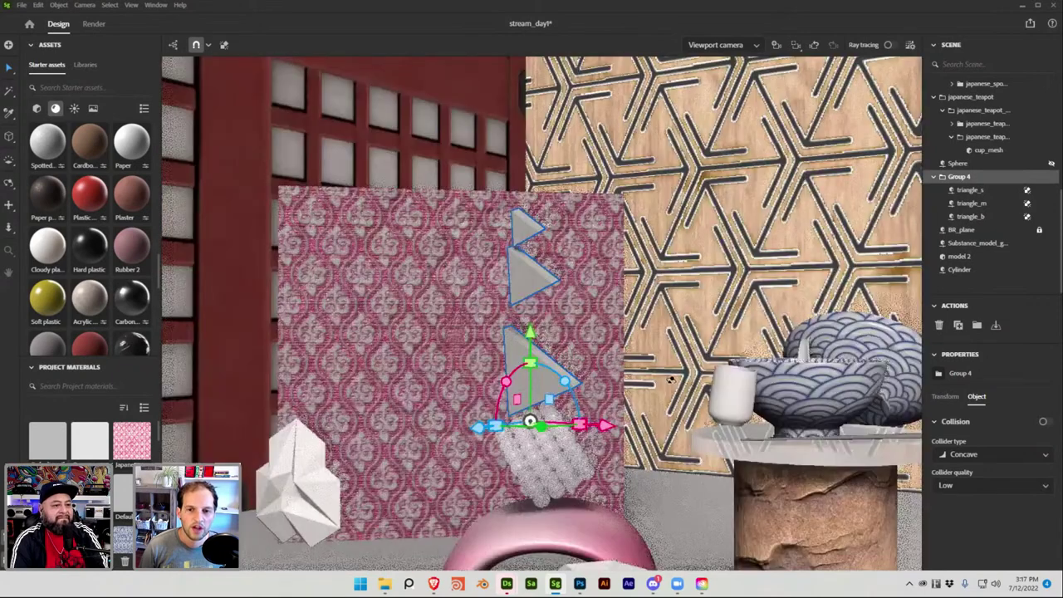
{"action": "left_click_drag", "start_coordinate": [670, 379], "coordinate": [631, 316], "text": "alt"}
Select triangle_s, the smallest triangle in the group, and rotate it about its vertical axis to point the opposite way
{"action": "left_click", "coordinate": [970, 204]}
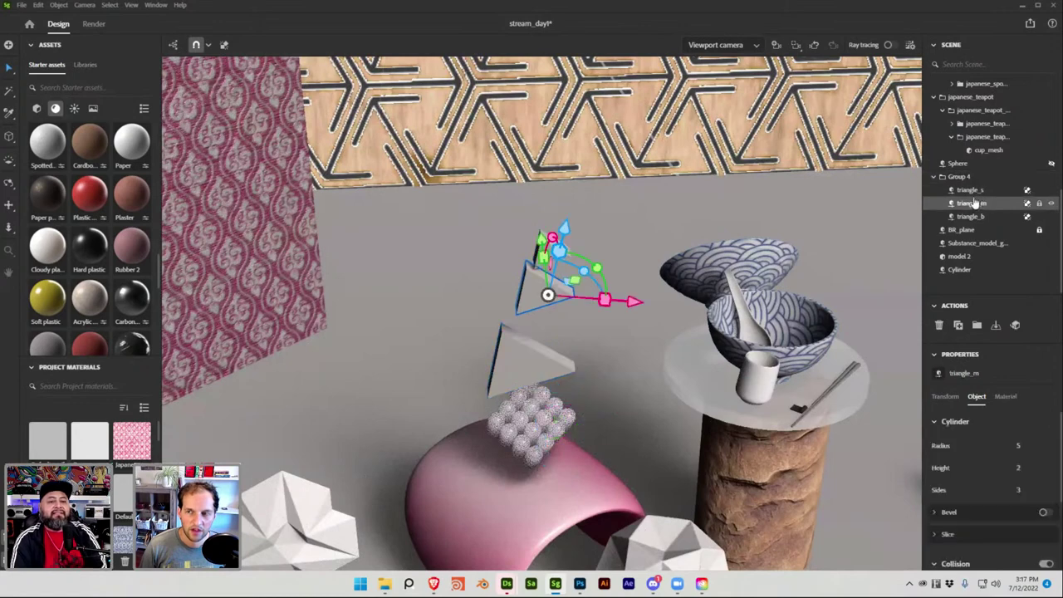
{"action": "left_click", "coordinate": [969, 191]}
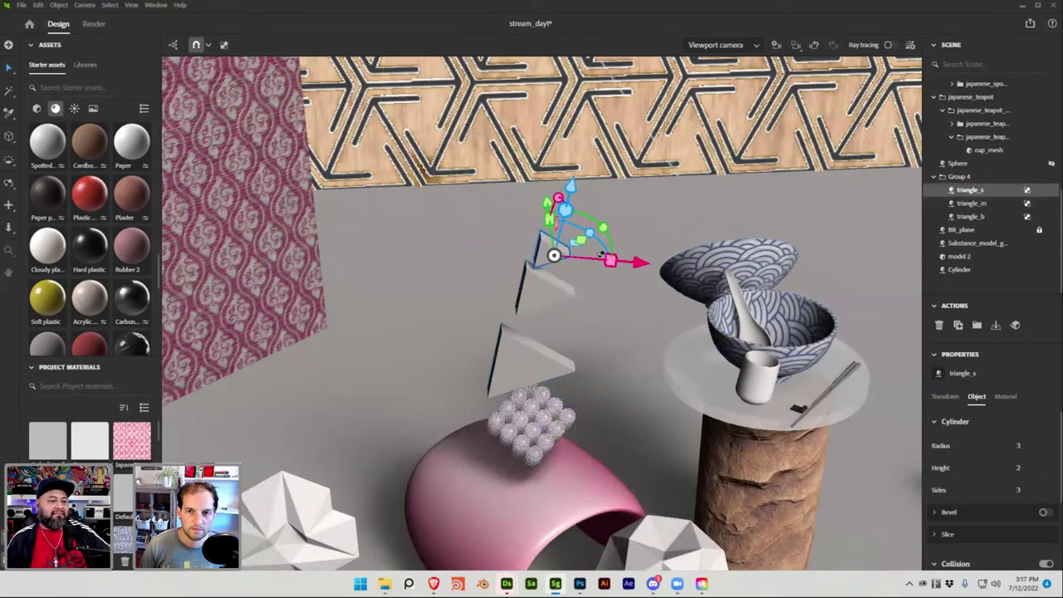
{"action": "scroll", "coordinate": [486, 280], "scroll_direction": "up", "scroll_amount": 2}
{"action": "left_click_drag", "start_coordinate": [449, 287], "coordinate": [624, 246]}
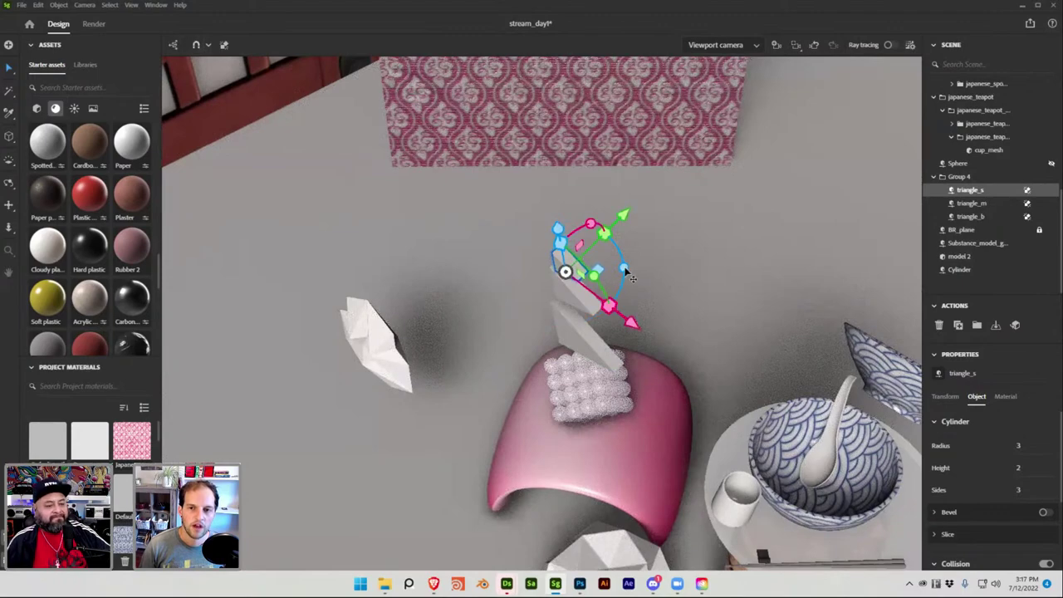
{"action": "left_click_drag", "start_coordinate": [624, 268], "coordinate": [582, 167]}
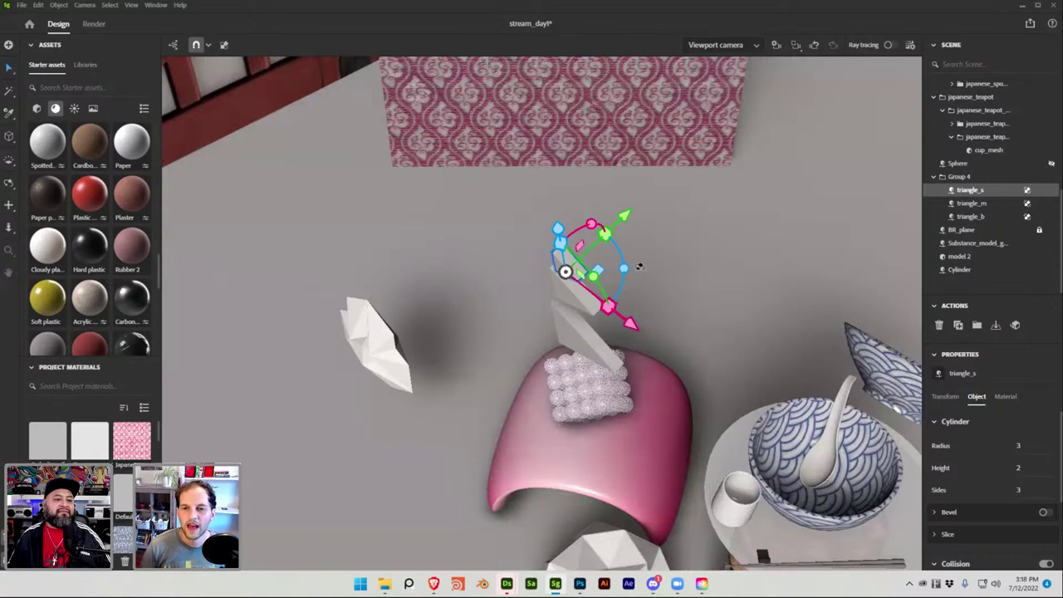
{"action": "middle_click_drag", "start_coordinate": [640, 265], "coordinate": [674, 268]}
{"action": "middle_click_drag", "start_coordinate": [599, 202], "coordinate": [543, 201]}
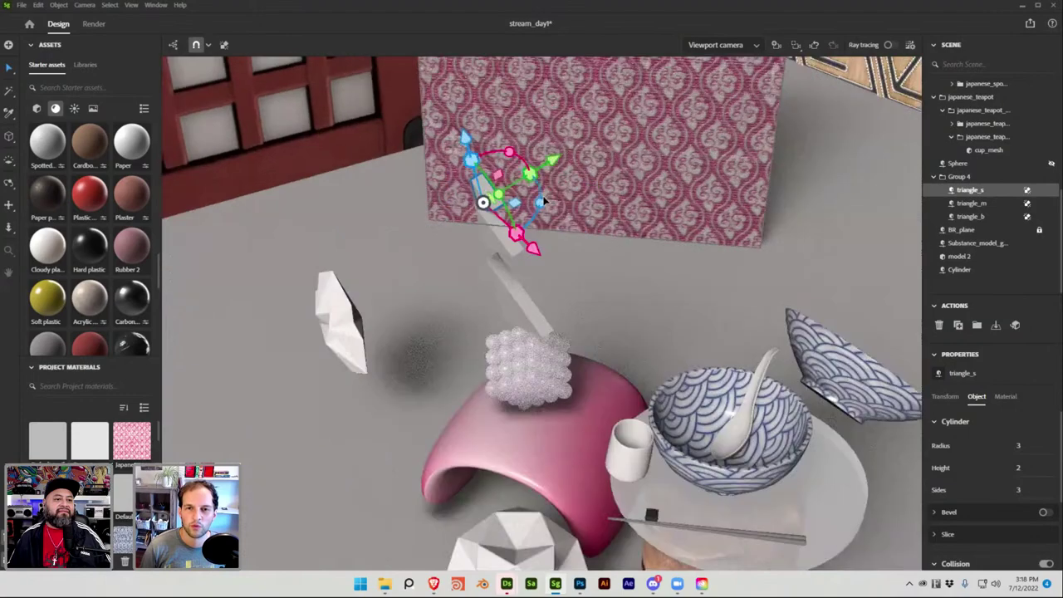
{"action": "left_click_drag", "start_coordinate": [540, 208], "coordinate": [260, 225]}
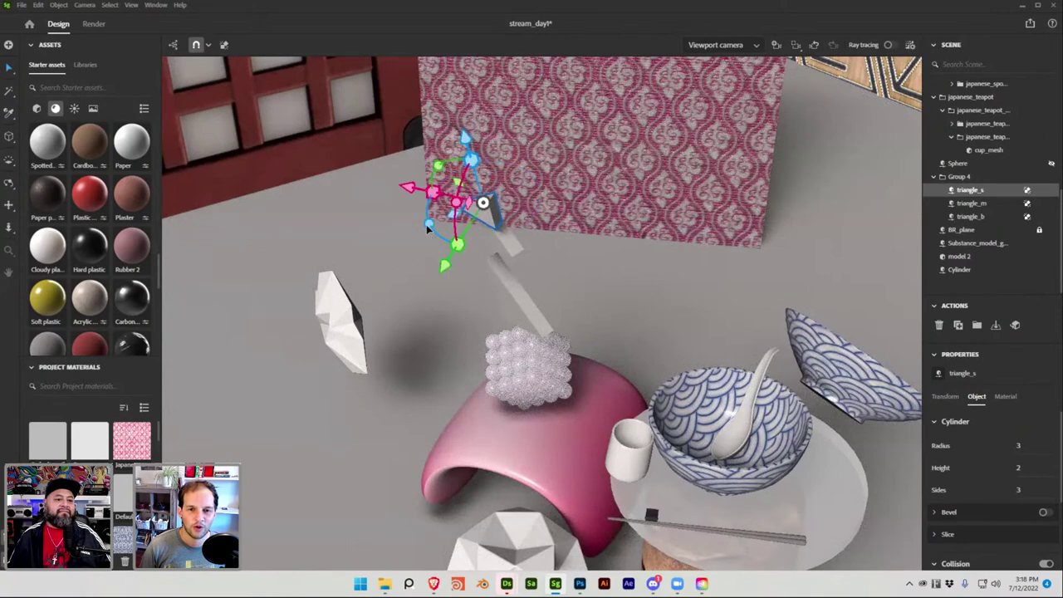
{"action": "left_click_drag", "start_coordinate": [426, 224], "coordinate": [413, 223]}
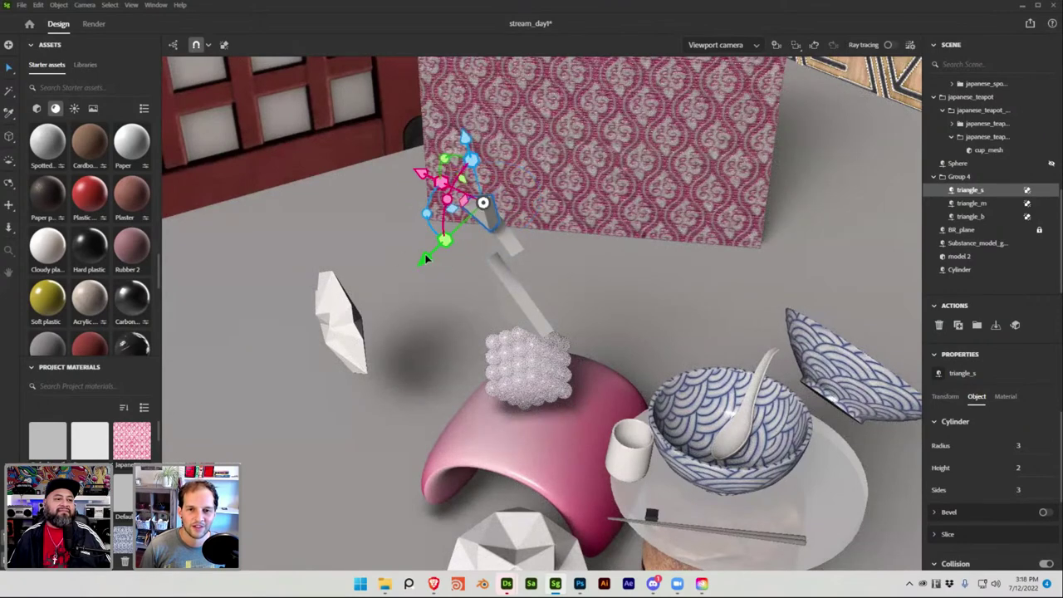
Nudge the smallest triangle along its thickness direction to line it up in depth with the two triangles below
{"action": "left_click_drag", "start_coordinate": [424, 259], "coordinate": [434, 252]}
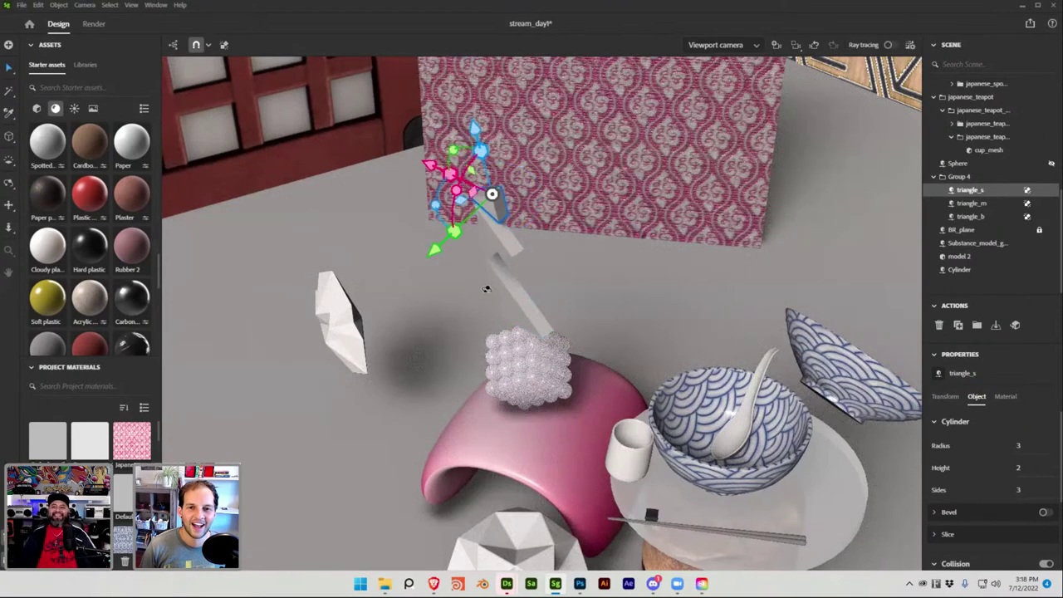
{"action": "left_click_drag", "start_coordinate": [512, 236], "coordinate": [652, 232], "text": "alt"}
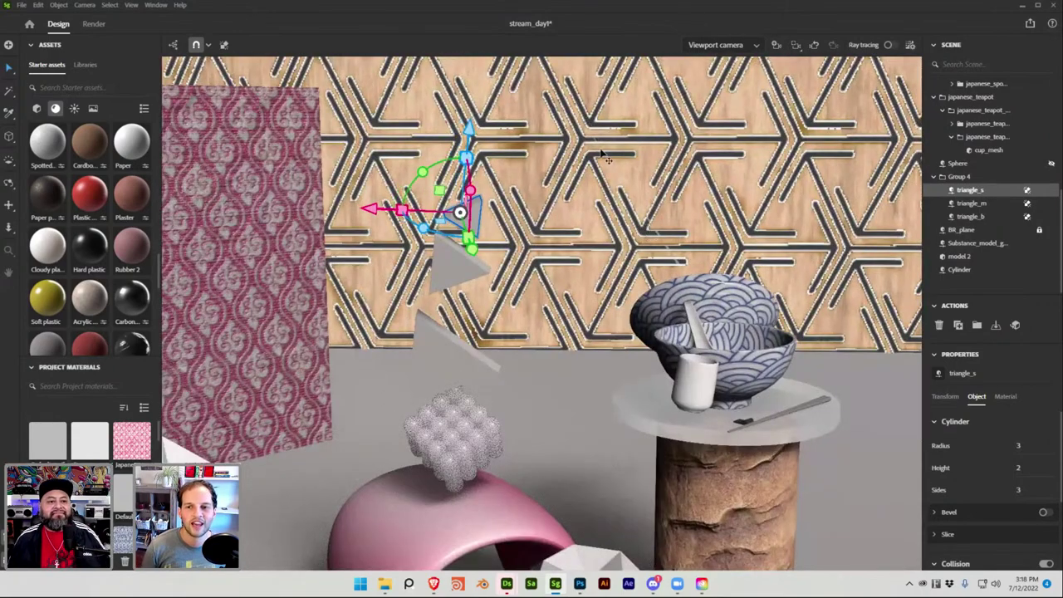
{"action": "scroll", "coordinate": [442, 265], "scroll_direction": "up", "scroll_amount": 5}
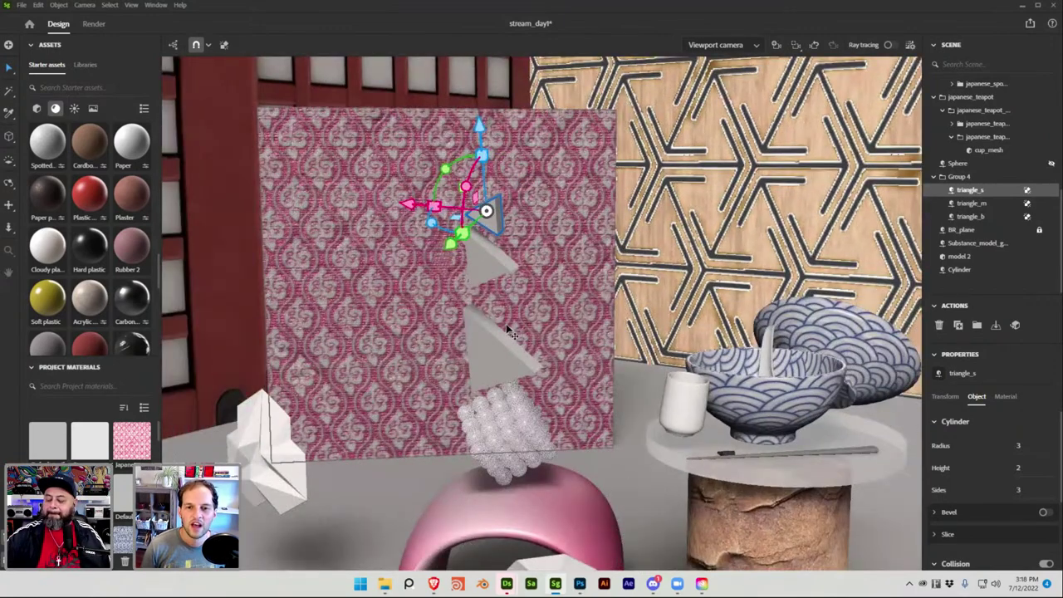
Select triangle_b, the largest triangle in Group 4, as the object to edit
{"action": "left_click", "coordinate": [503, 355]}
{"action": "scroll", "coordinate": [503, 356], "scroll_direction": "up", "scroll_amount": 5}
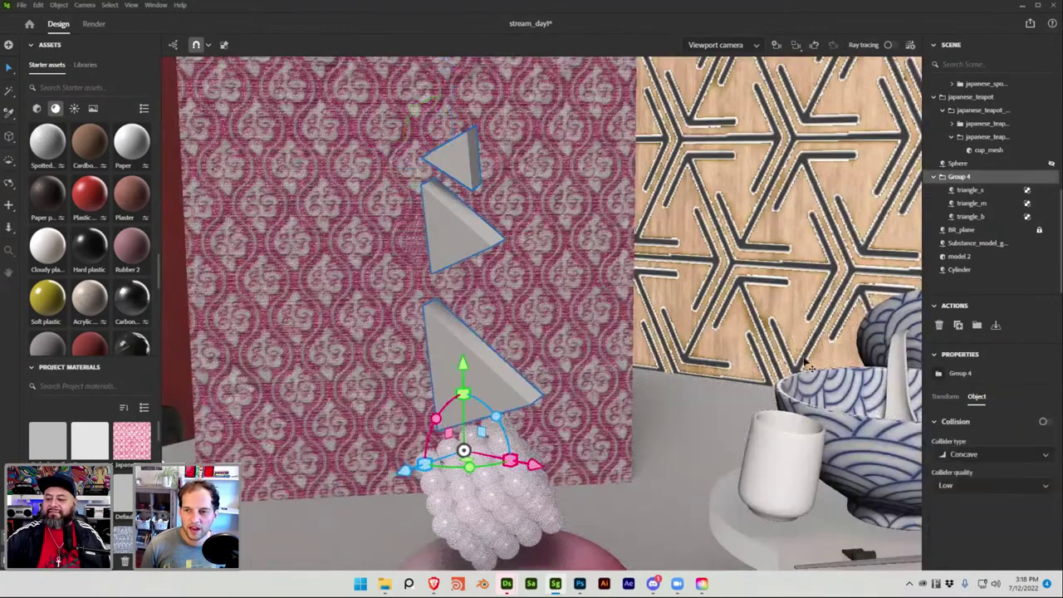
{"action": "left_click", "coordinate": [944, 398]}
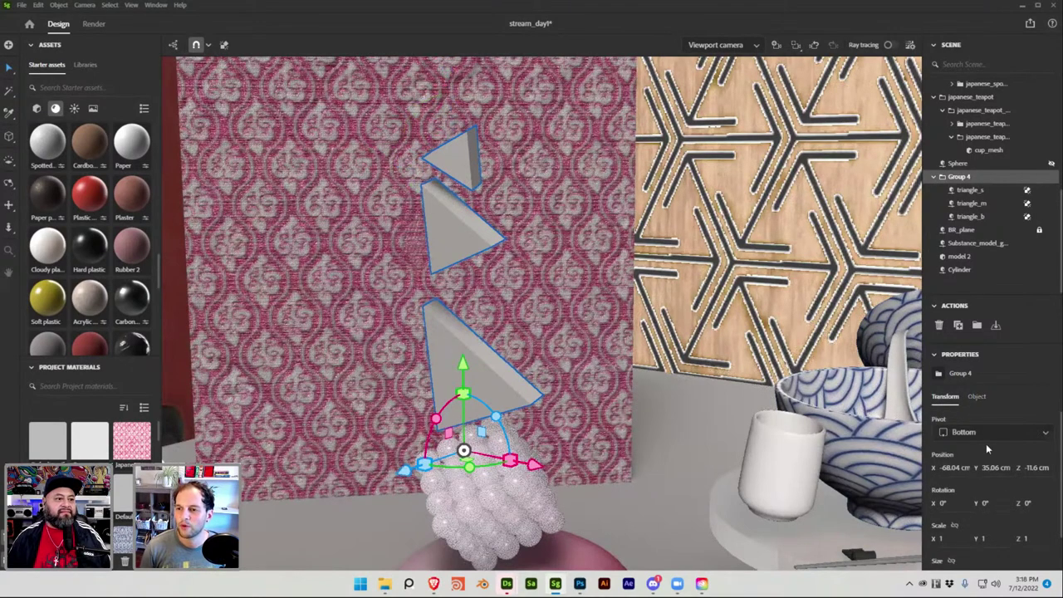
{"action": "left_click", "coordinate": [964, 217]}
{"action": "scroll", "coordinate": [542, 323], "scroll_direction": "up", "scroll_amount": 3}
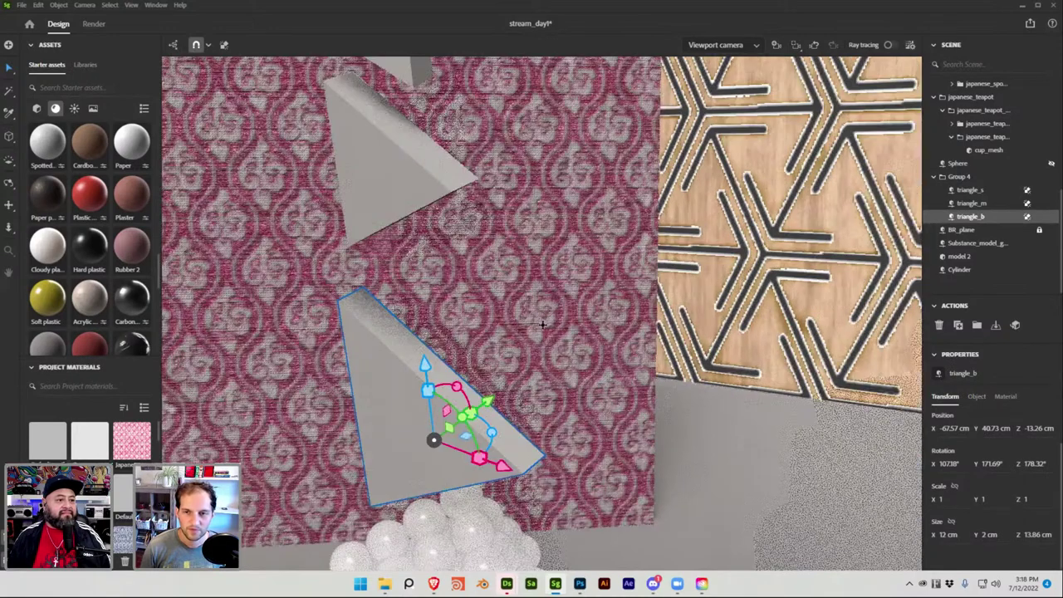
{"action": "scroll", "coordinate": [514, 352], "scroll_direction": "up", "scroll_amount": 3}
{"action": "scroll", "coordinate": [452, 245], "scroll_direction": "up", "scroll_amount": 2}
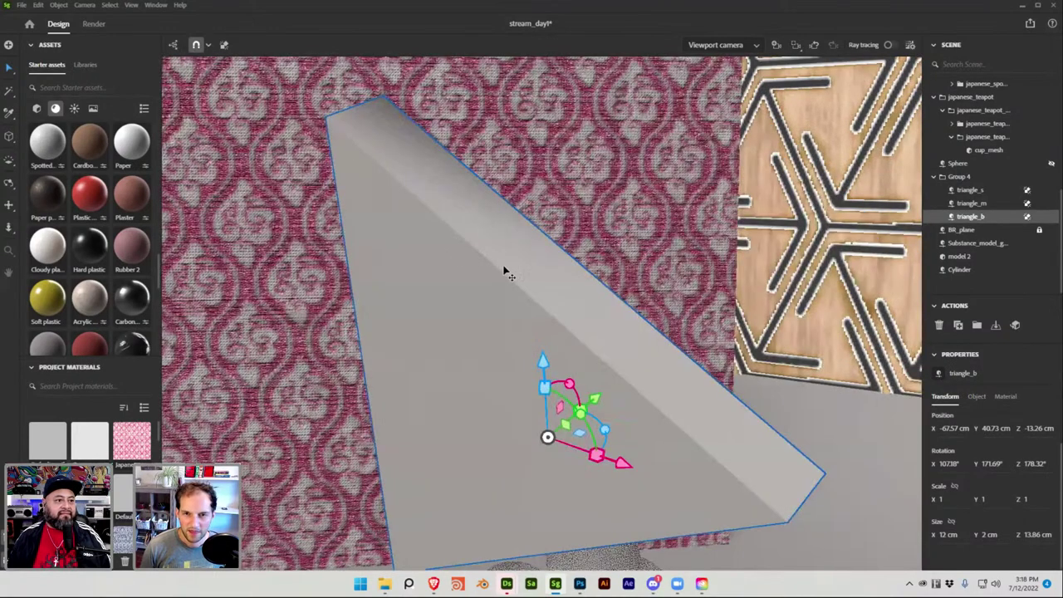
Try a slice angle of 126° on the largest triangle and reset the angle to 0°
{"action": "left_click", "coordinate": [975, 397]}
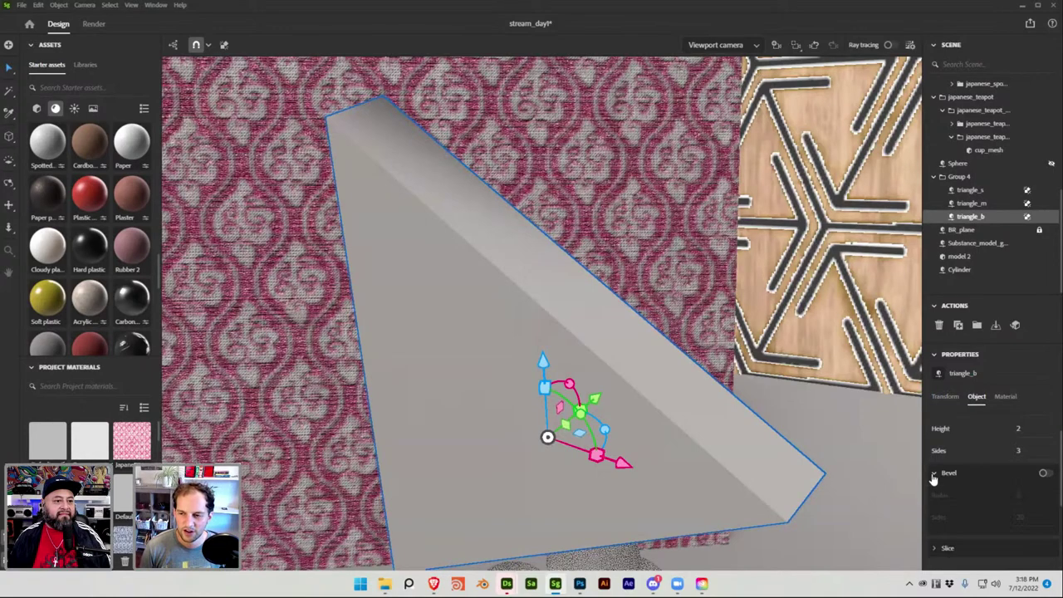
{"action": "left_click", "coordinate": [936, 497]}
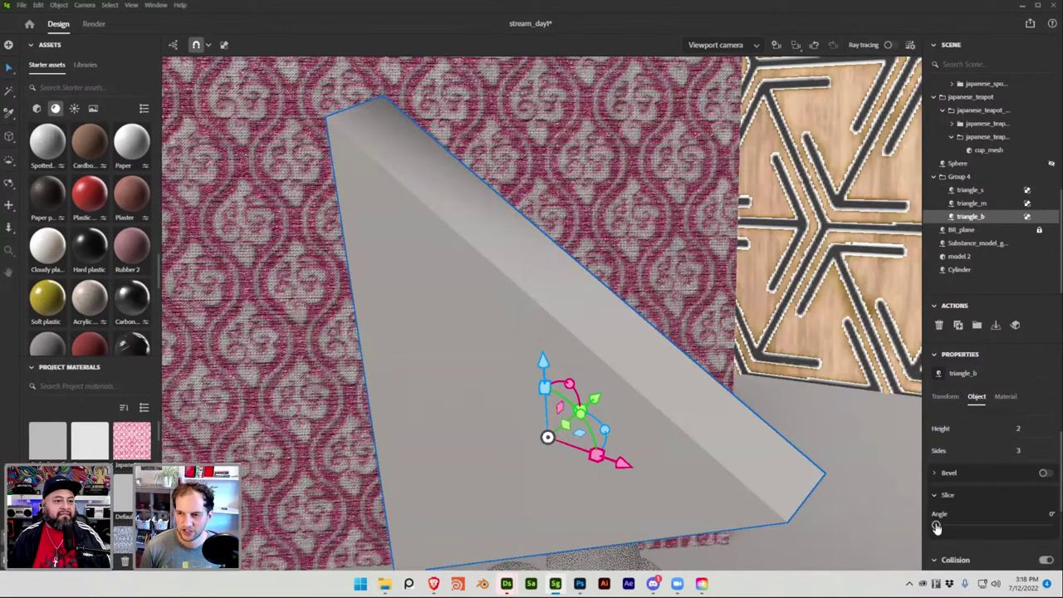
{"action": "left_click_drag", "start_coordinate": [936, 527], "coordinate": [976, 524]}
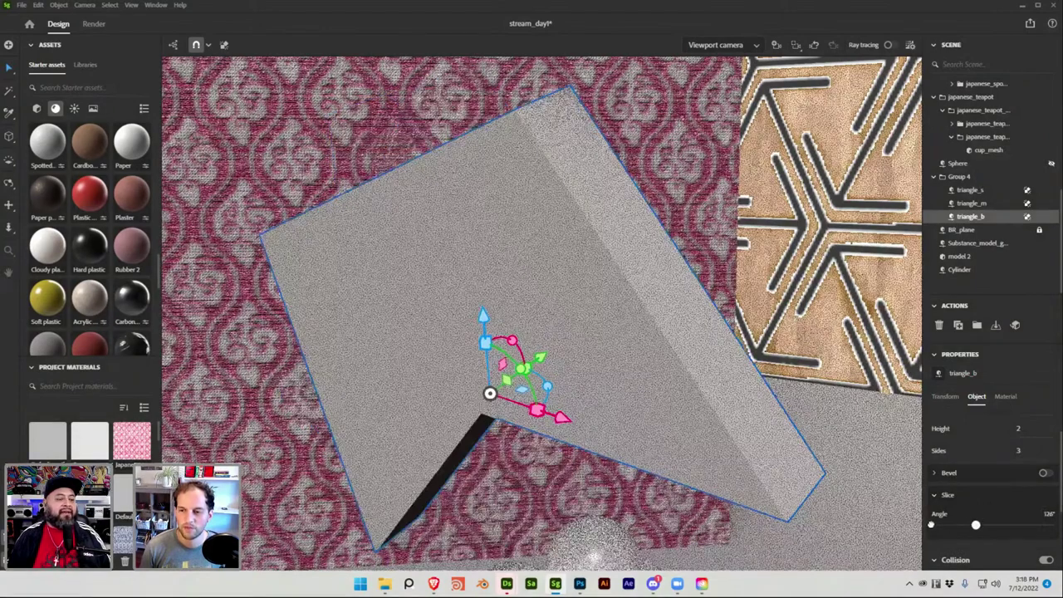
{"action": "left_click", "coordinate": [932, 525]}
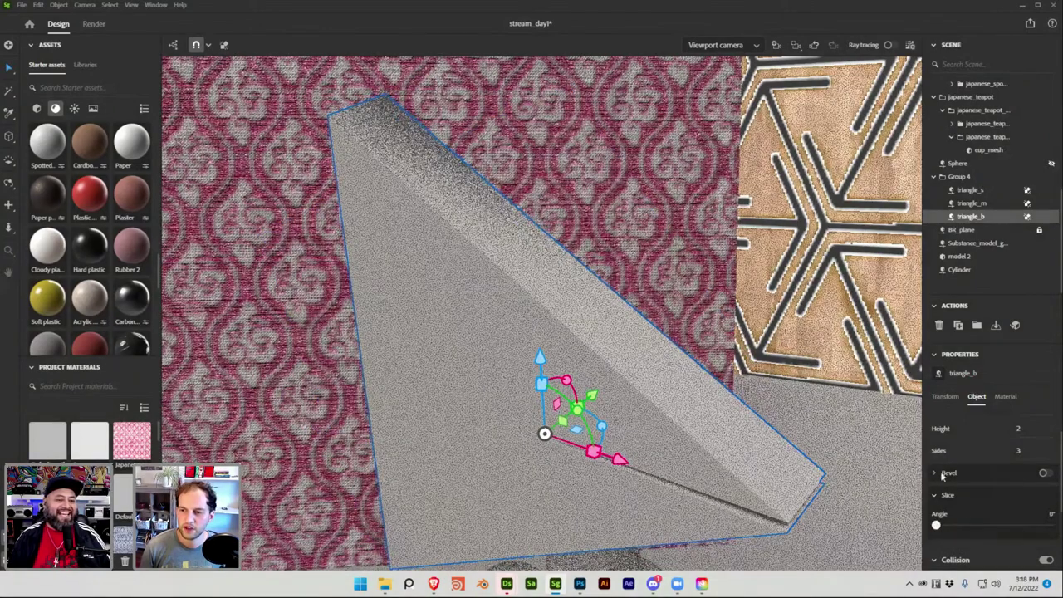
Enable the bevel on the largest triangle and set its radius to 0.03
{"action": "left_click", "coordinate": [943, 472]}
{"action": "left_click", "coordinate": [1044, 472]}
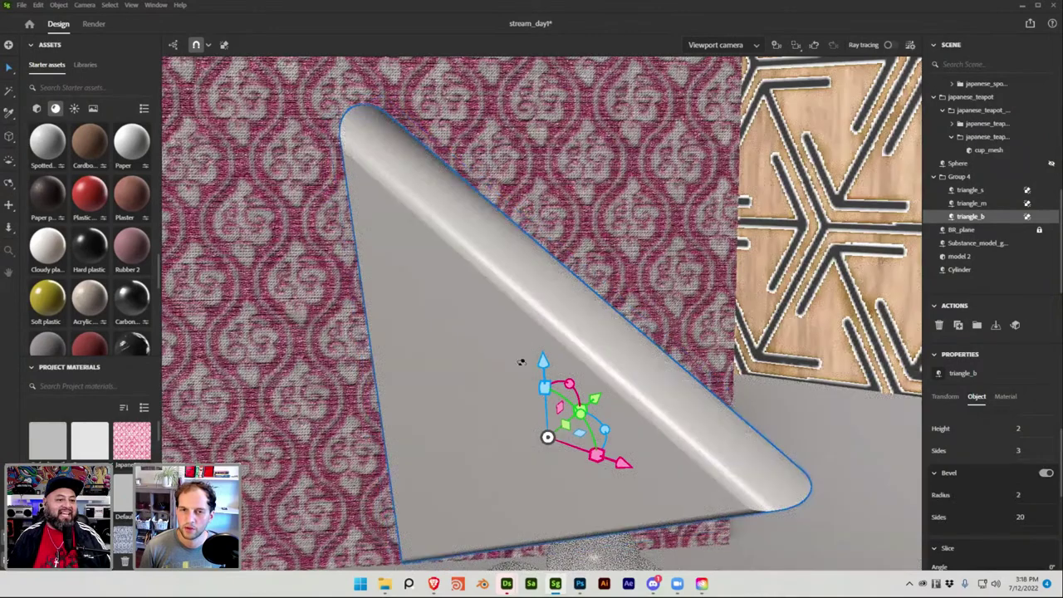
{"action": "left_click_drag", "start_coordinate": [575, 346], "coordinate": [681, 371], "text": "alt"}
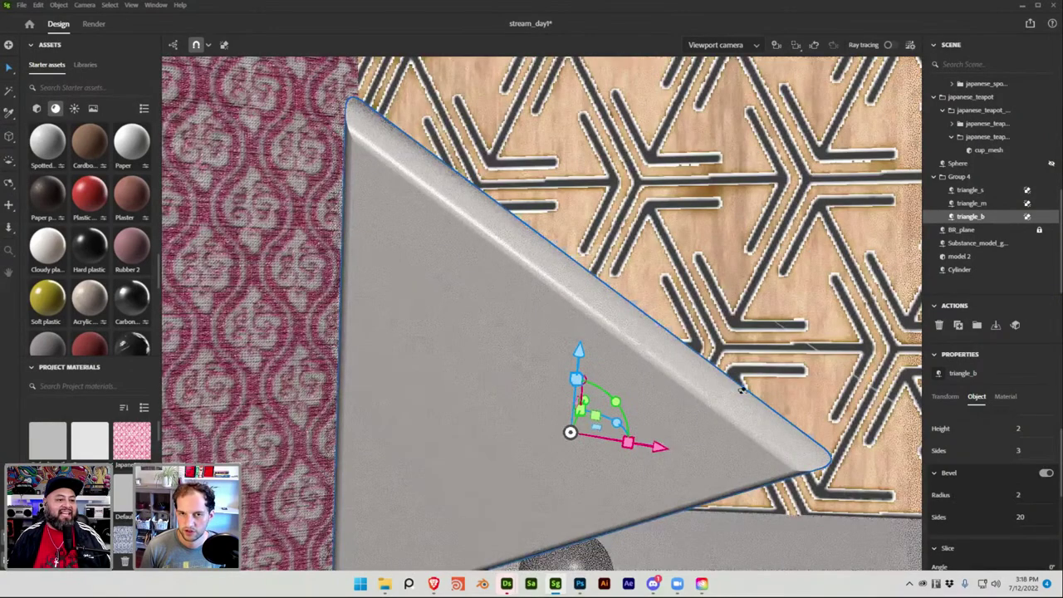
{"action": "left_click_drag", "start_coordinate": [741, 389], "coordinate": [1005, 438], "text": "alt"}
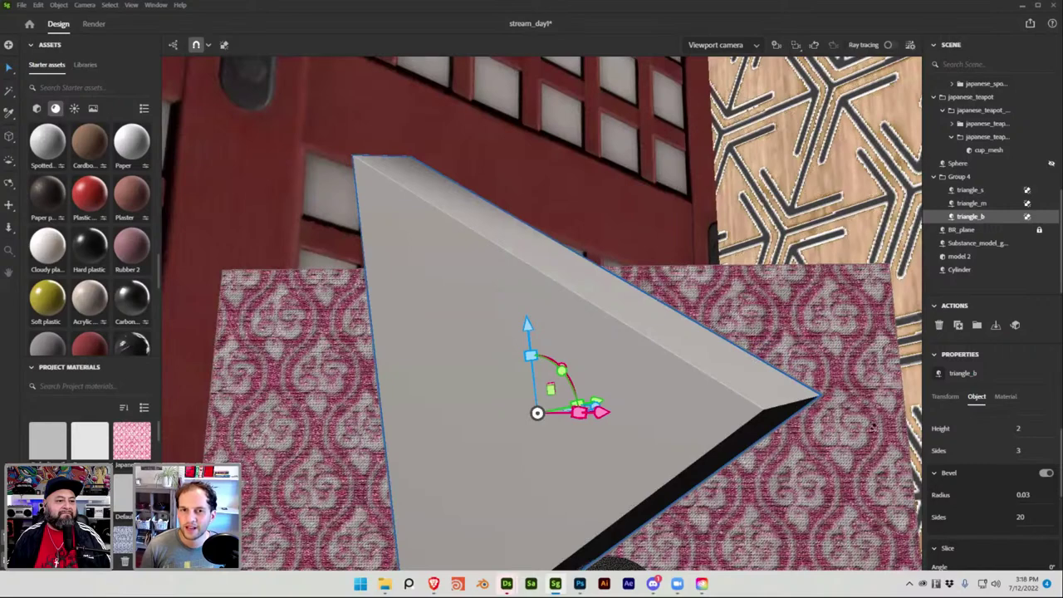
Try a bevel radius of 0.07 on the largest triangle and inspect its edges up close
{"action": "left_click_drag", "start_coordinate": [874, 425], "coordinate": [846, 428], "text": "alt"}
{"action": "left_click_drag", "start_coordinate": [727, 363], "coordinate": [605, 413], "text": "alt"}
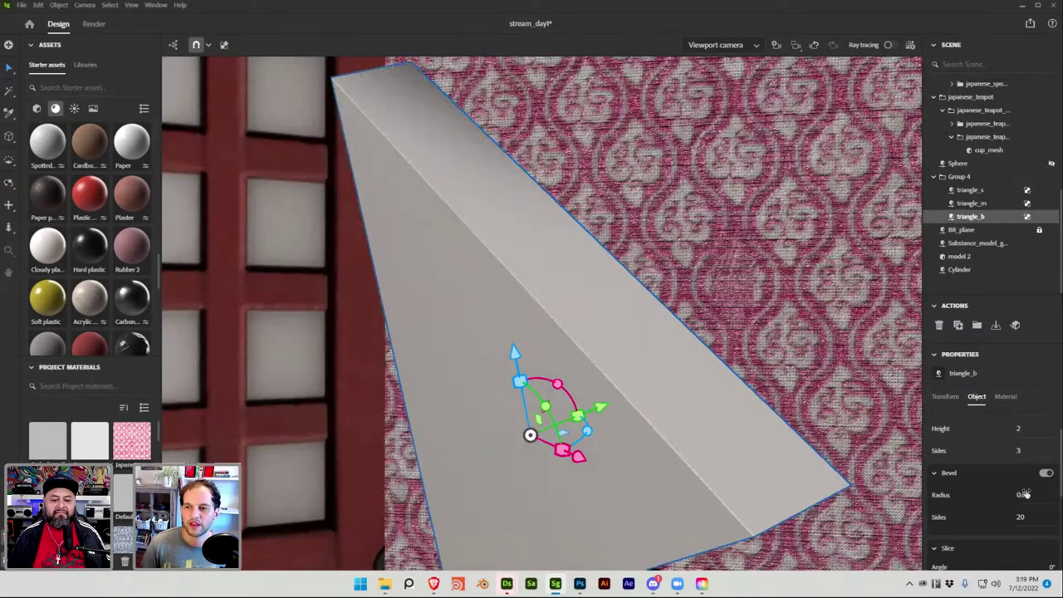
{"action": "left_click", "coordinate": [1026, 493]}
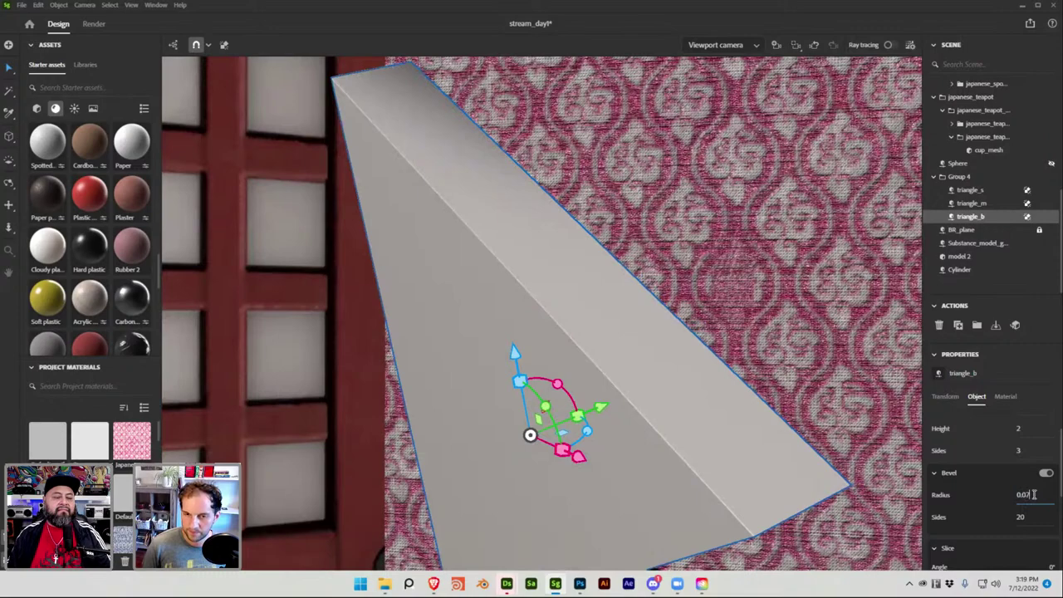
{"action": "key", "text": "Return"}
{"action": "left_click_drag", "start_coordinate": [598, 244], "coordinate": [578, 294], "text": "alt"}
{"action": "scroll", "coordinate": [573, 288], "scroll_direction": "up", "scroll_amount": 2}
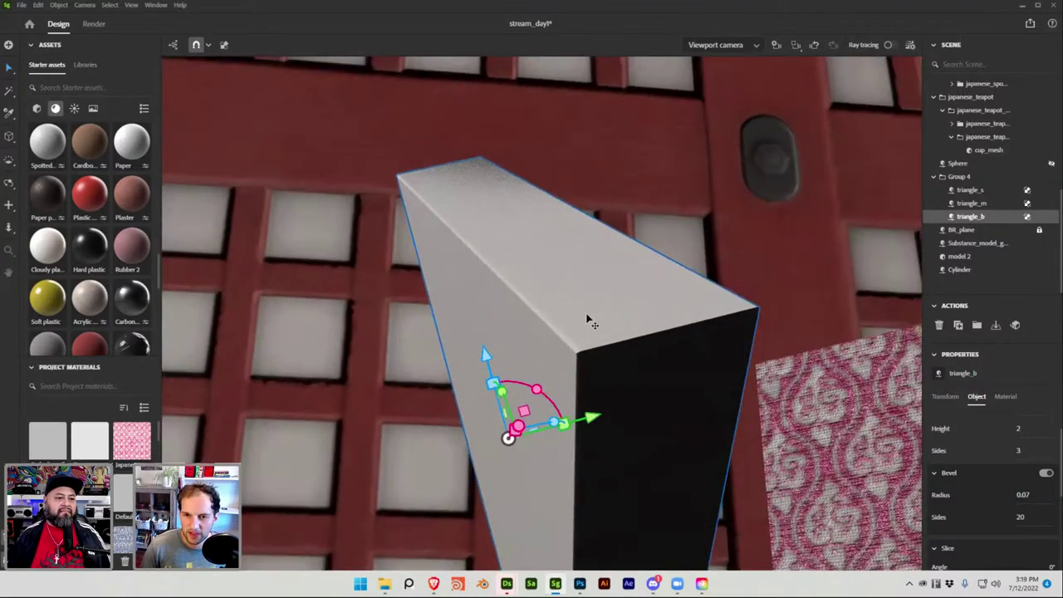
{"action": "scroll", "coordinate": [581, 332], "scroll_direction": "up", "scroll_amount": 2}
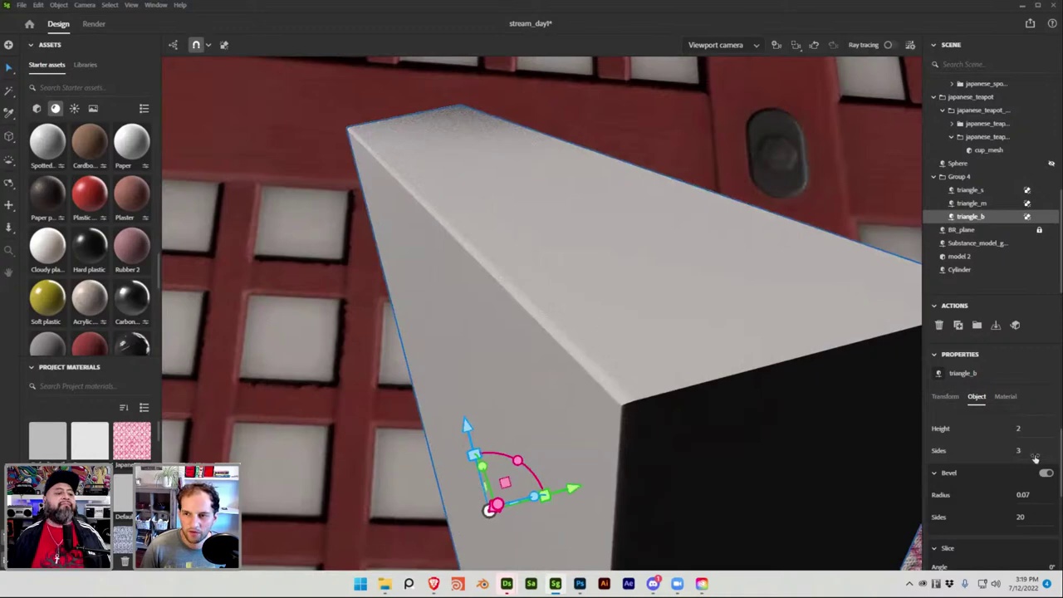
Test a bevel radius of 1 on the largest triangle and set the radius back to 0.03
{"action": "left_click_drag", "start_coordinate": [997, 494], "coordinate": [1009, 494]}
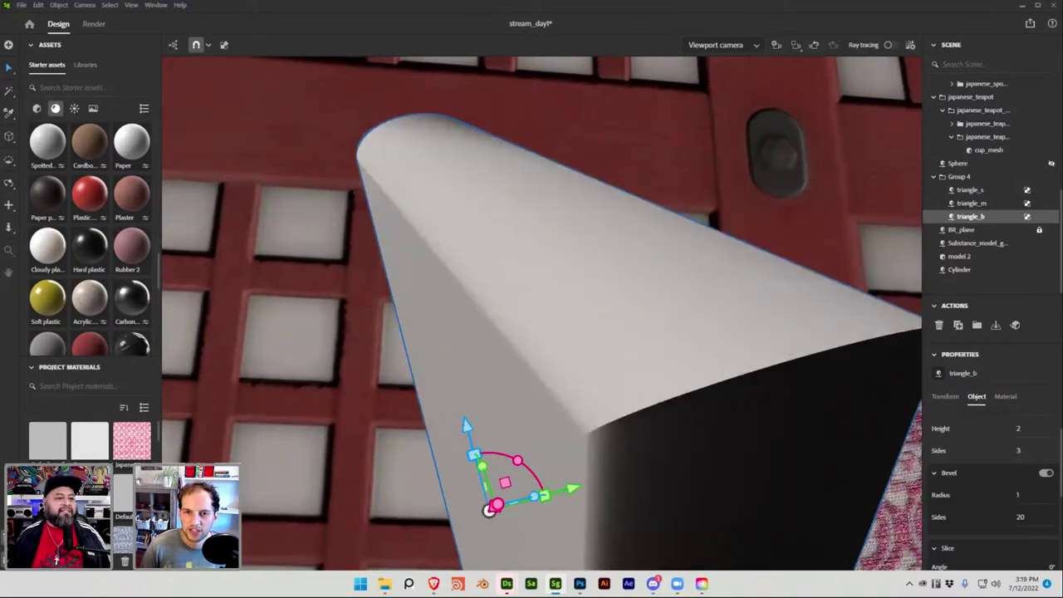
{"action": "type", "text": "0.03"}
{"action": "key", "text": "Return"}
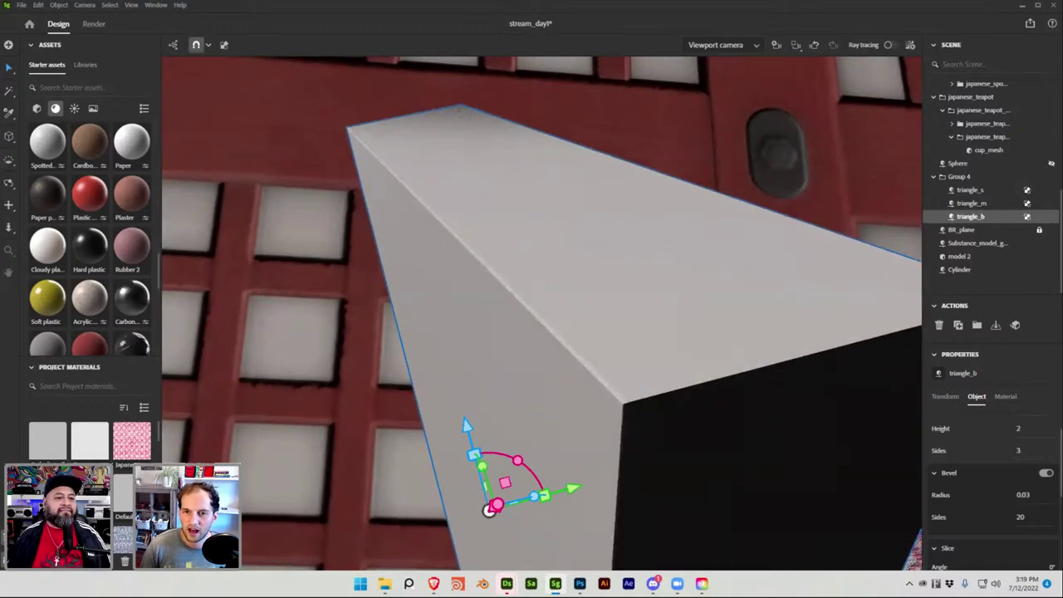
Try the largest triangle's bevel with a single side, inspect the corner, and restore the bevel to 20 sides
{"action": "left_click_drag", "start_coordinate": [1009, 516], "coordinate": [1029, 517]}
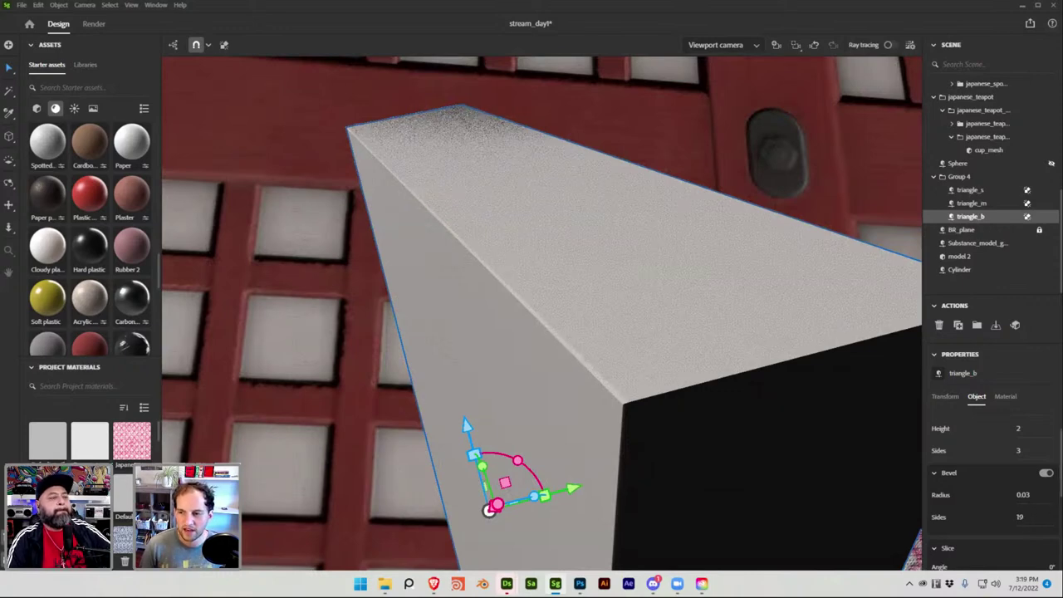
{"action": "left_click_drag", "start_coordinate": [1020, 516], "coordinate": [973, 517]}
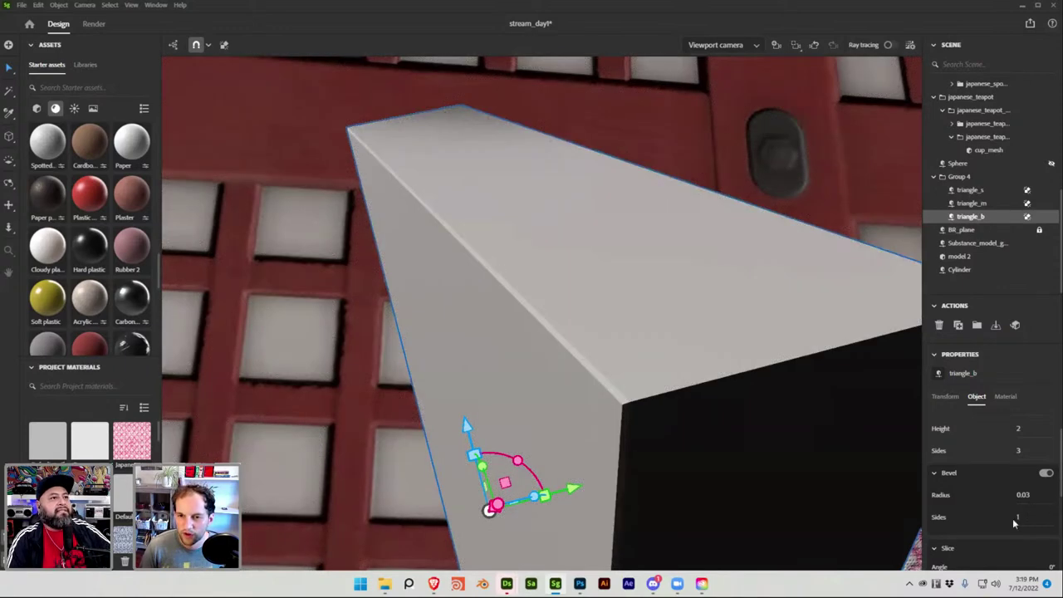
{"action": "right_click_drag", "start_coordinate": [542, 344], "coordinate": [552, 400]}
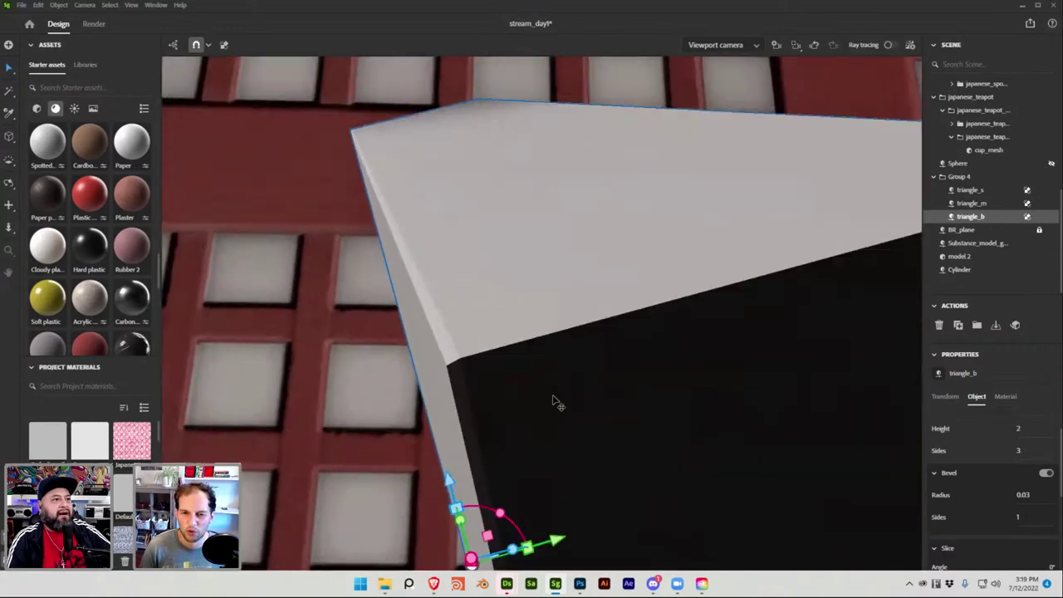
{"action": "left_click", "coordinate": [1029, 519]}
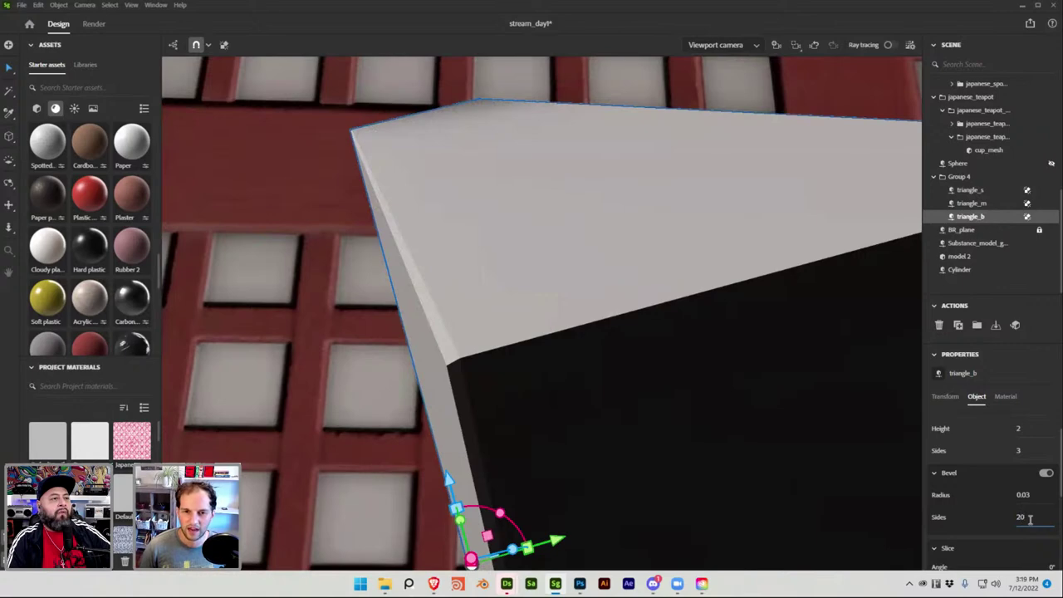
{"action": "type", "text": "20"}
{"action": "key", "text": "Return"}
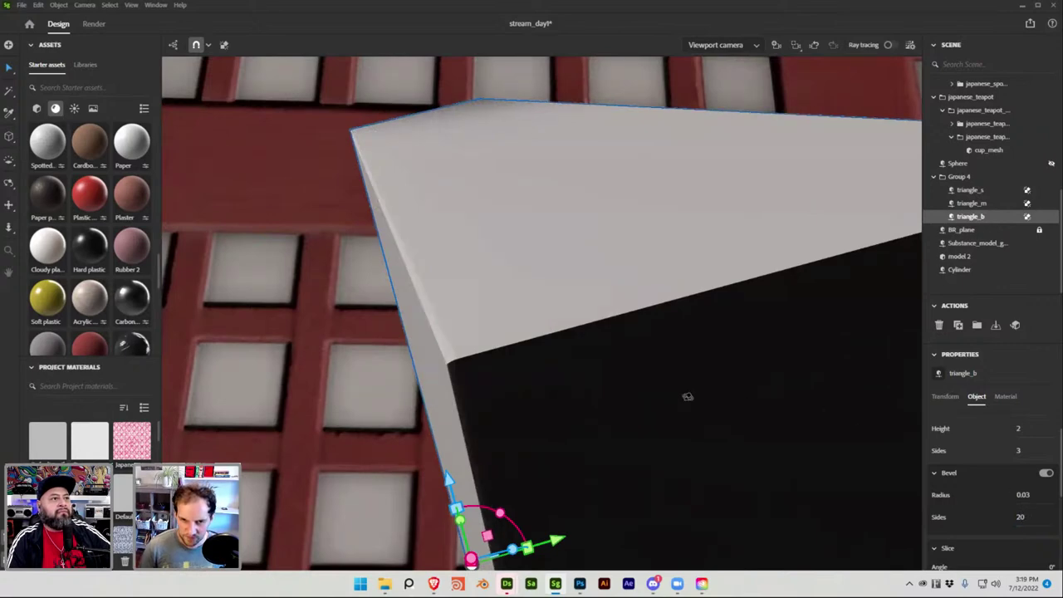
Set the largest triangle's bevel radius to 0.05 and check its rounded edges in the whole stack
{"action": "right_click_drag", "start_coordinate": [621, 375], "coordinate": [624, 373]}
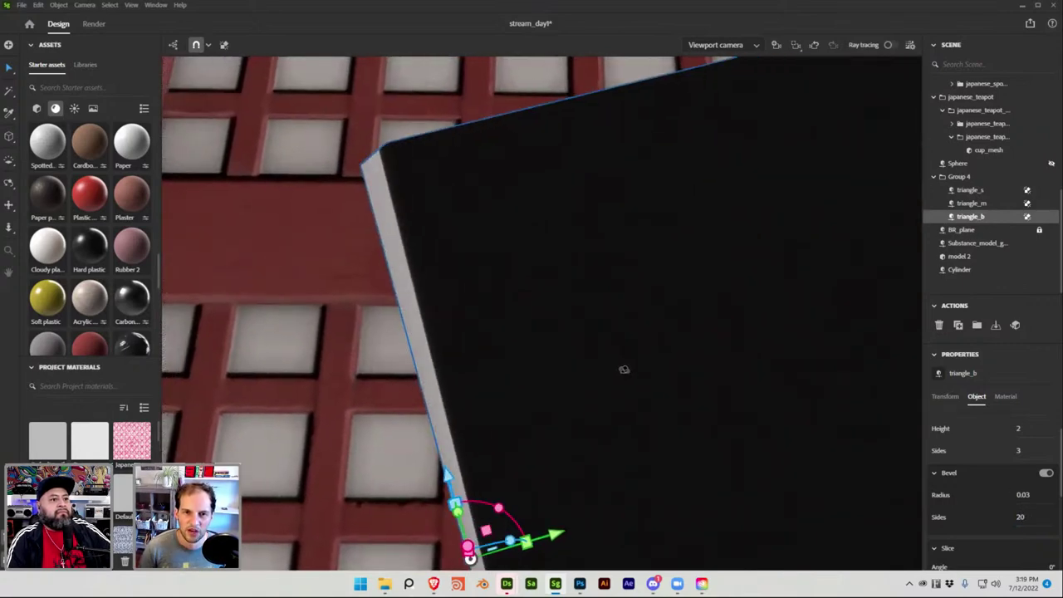
{"action": "left_click", "coordinate": [1032, 494]}
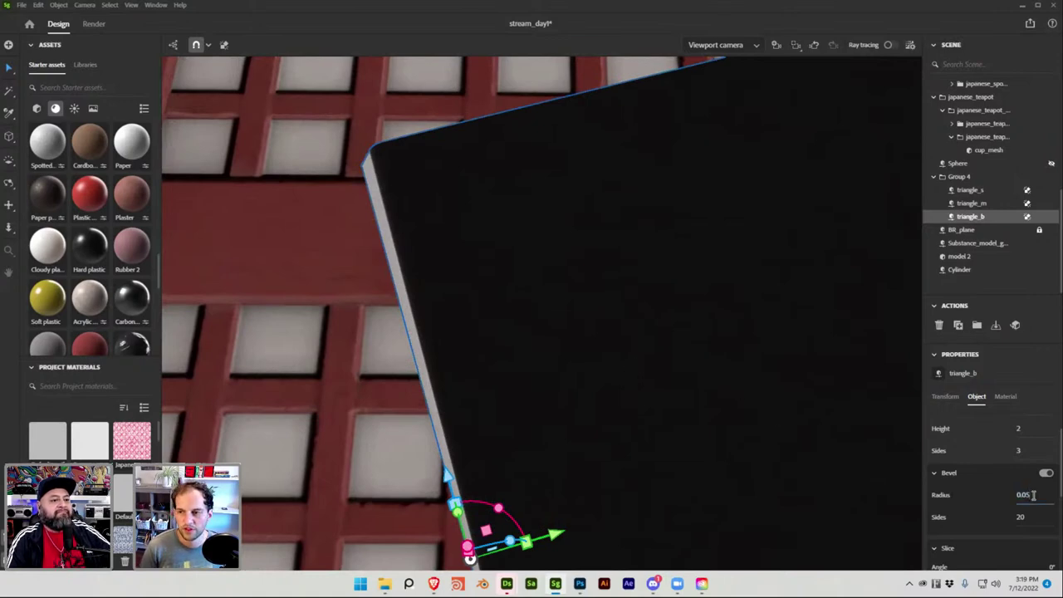
{"action": "type", "text": "0.05"}
{"action": "key", "text": "Return"}
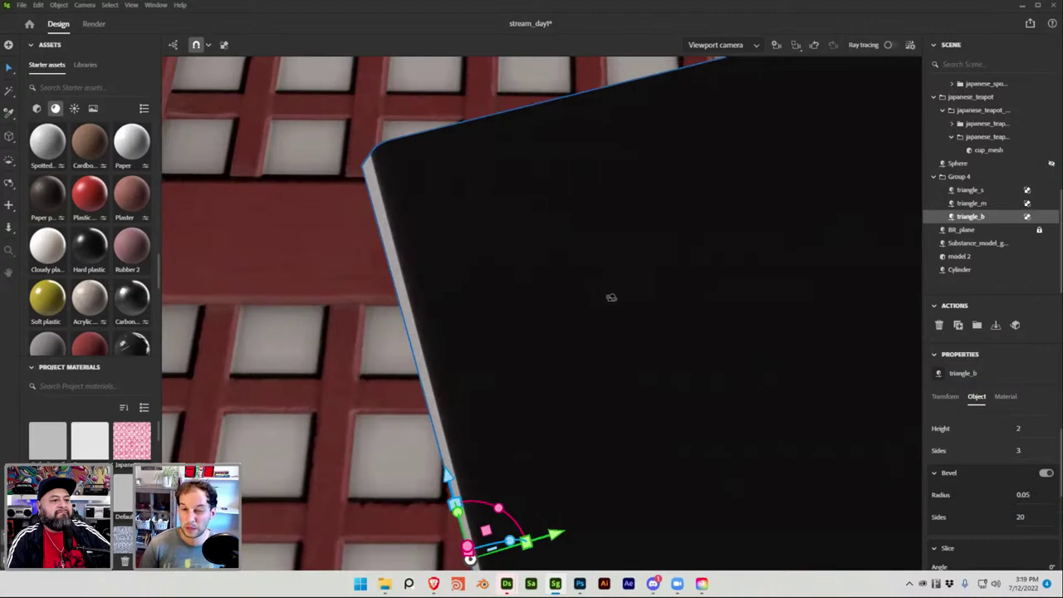
{"action": "scroll", "coordinate": [621, 304], "scroll_direction": "down", "scroll_amount": 3}
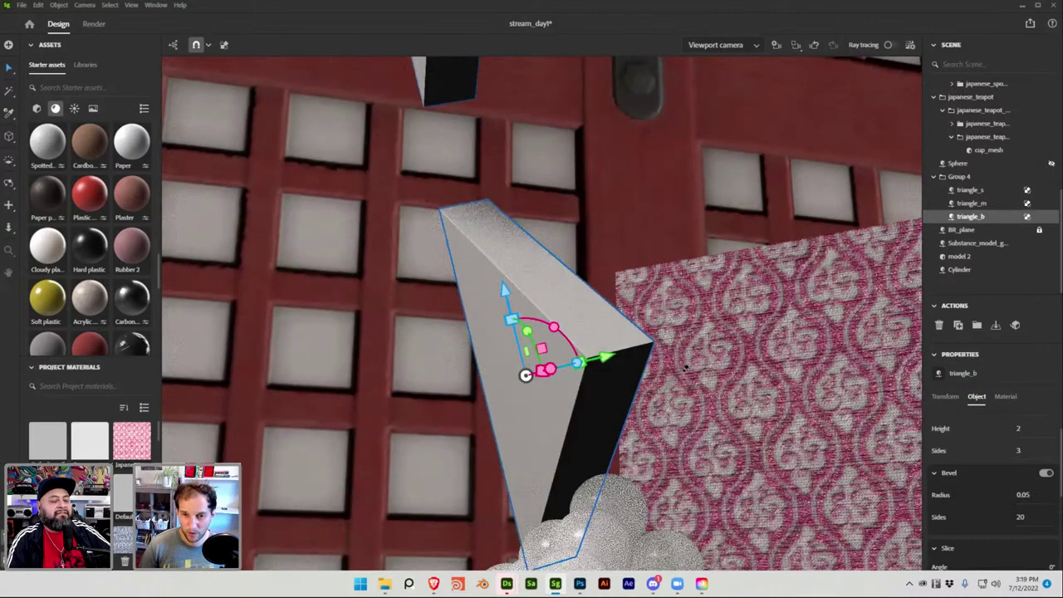
{"action": "key", "text": "f"}
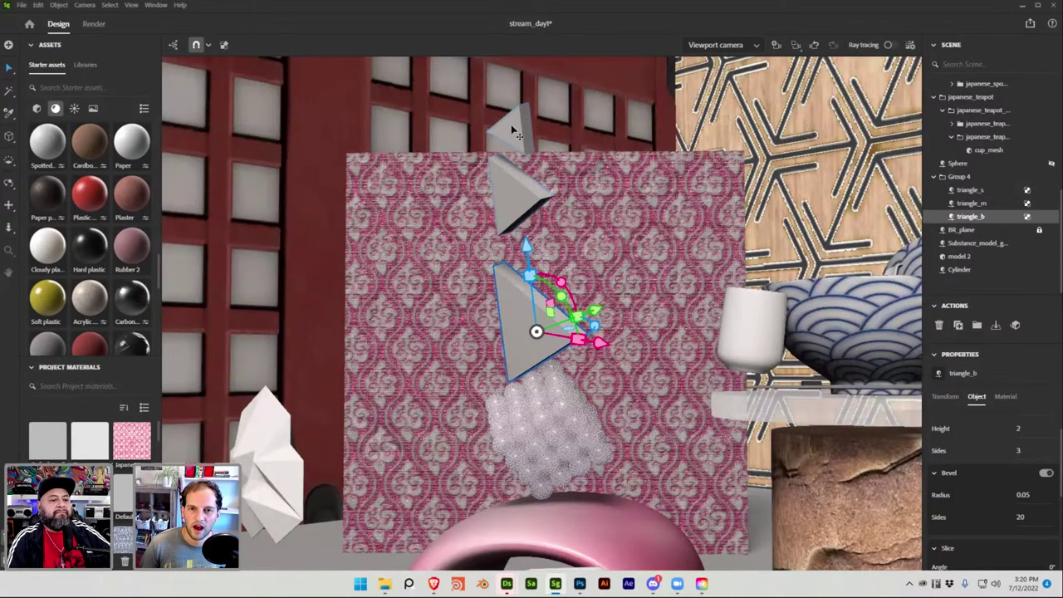
Enable the bevel on the medium and small triangles, triangle_m and triangle_s, and save the scene
{"action": "left_click", "coordinate": [975, 204]}
{"action": "left_click", "coordinate": [1045, 513]}
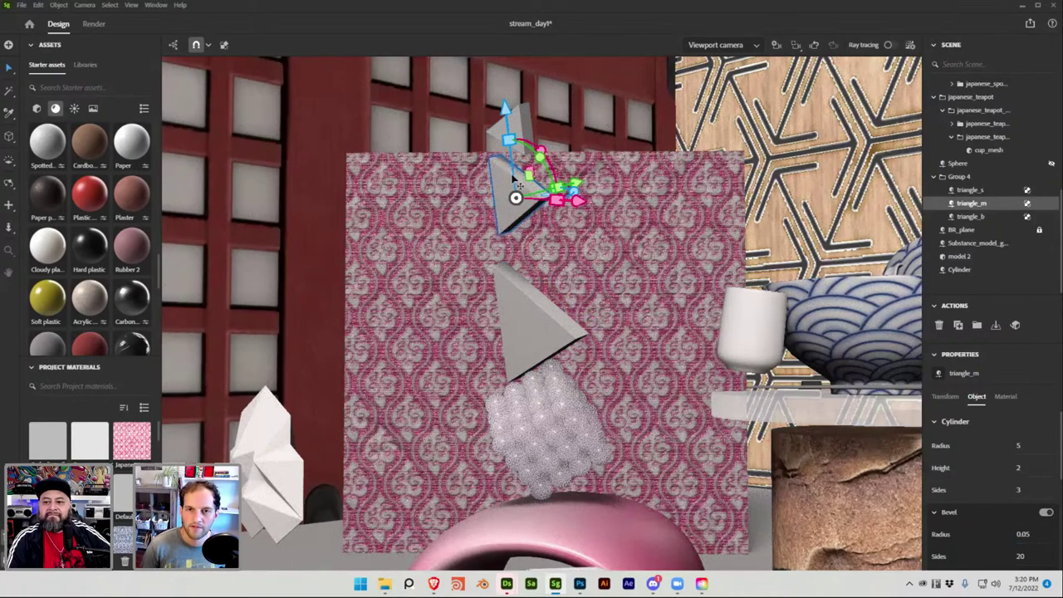
{"action": "left_click", "coordinate": [959, 176]}
{"action": "left_click", "coordinate": [969, 190]}
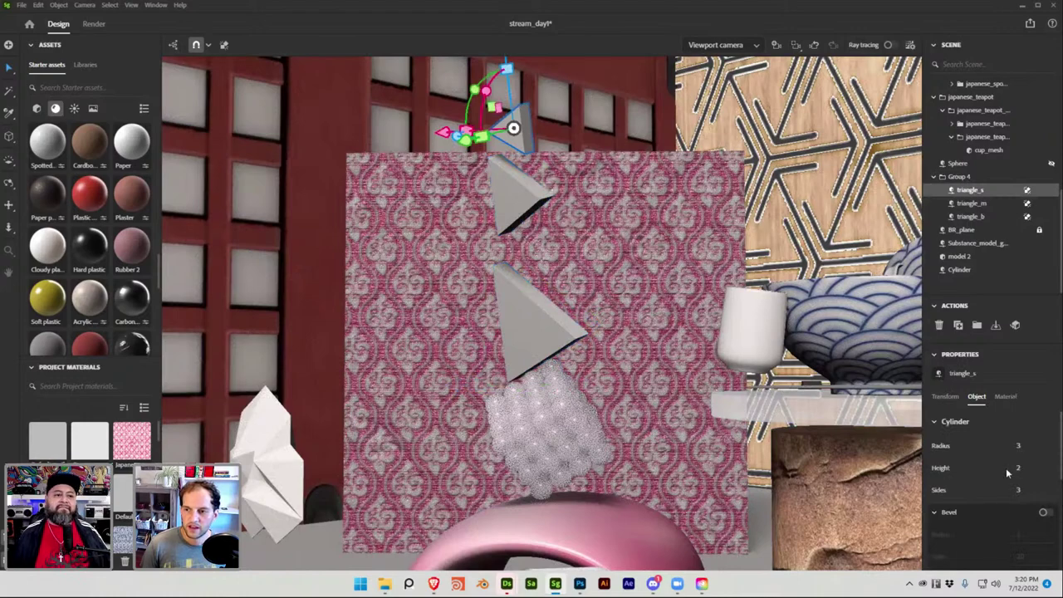
{"action": "left_click", "coordinate": [1044, 512]}
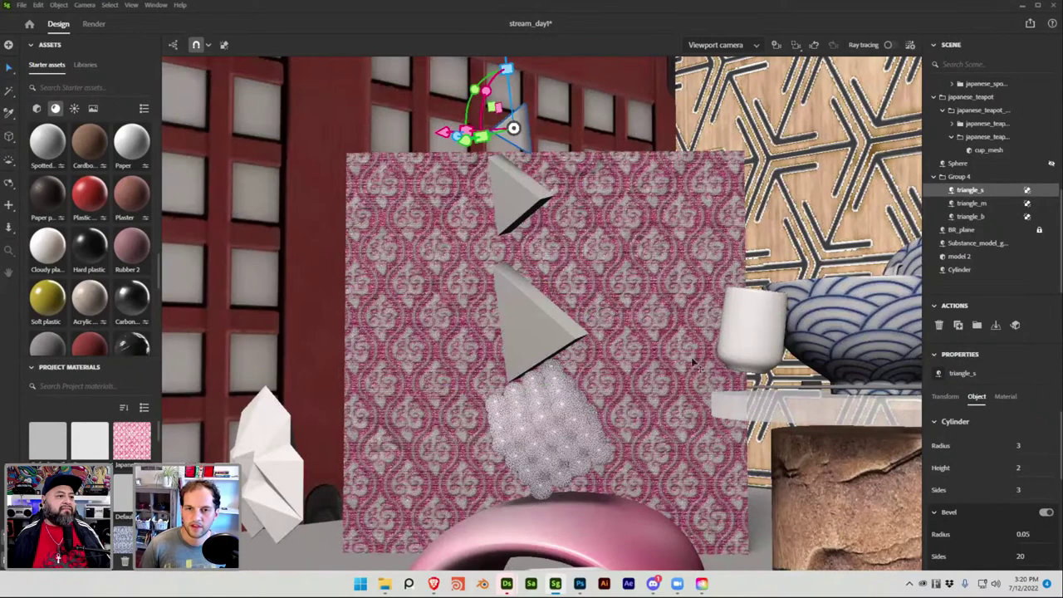
{"action": "key", "text": "ctrl+s"}
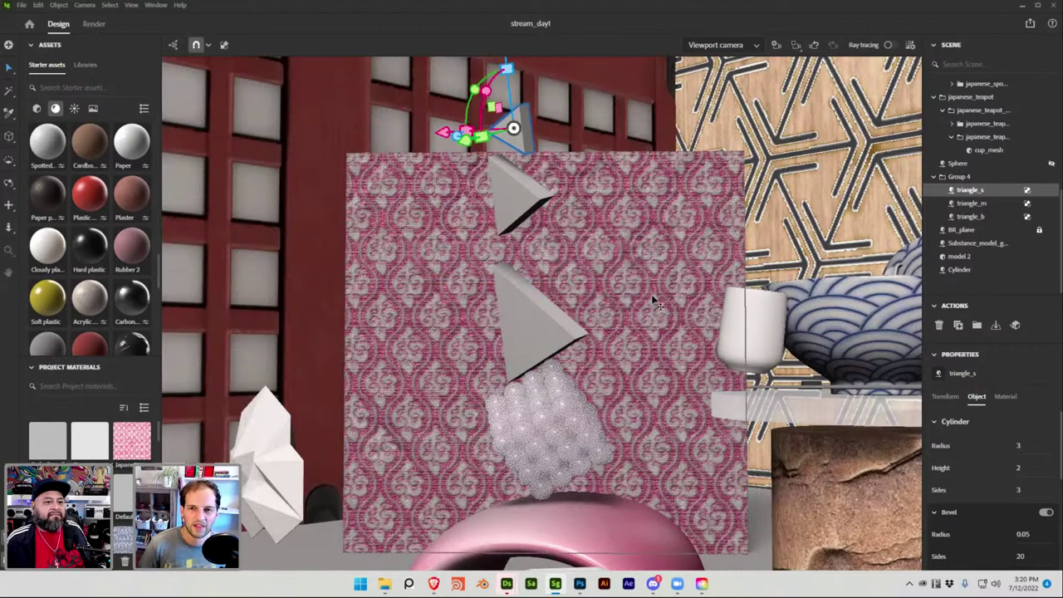
Try duplicating the whole group of stacked triangles
{"action": "scroll", "coordinate": [567, 385], "scroll_direction": "down", "scroll_amount": 2}
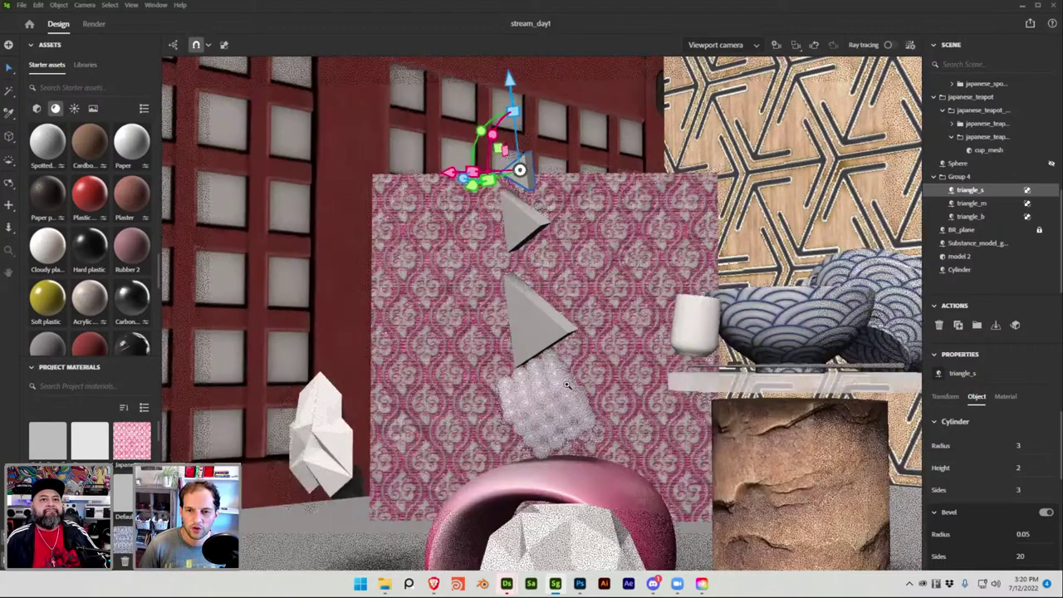
{"action": "scroll", "coordinate": [567, 384], "scroll_direction": "down", "scroll_amount": 2}
{"action": "left_click_drag", "start_coordinate": [567, 384], "coordinate": [524, 310], "text": "alt"}
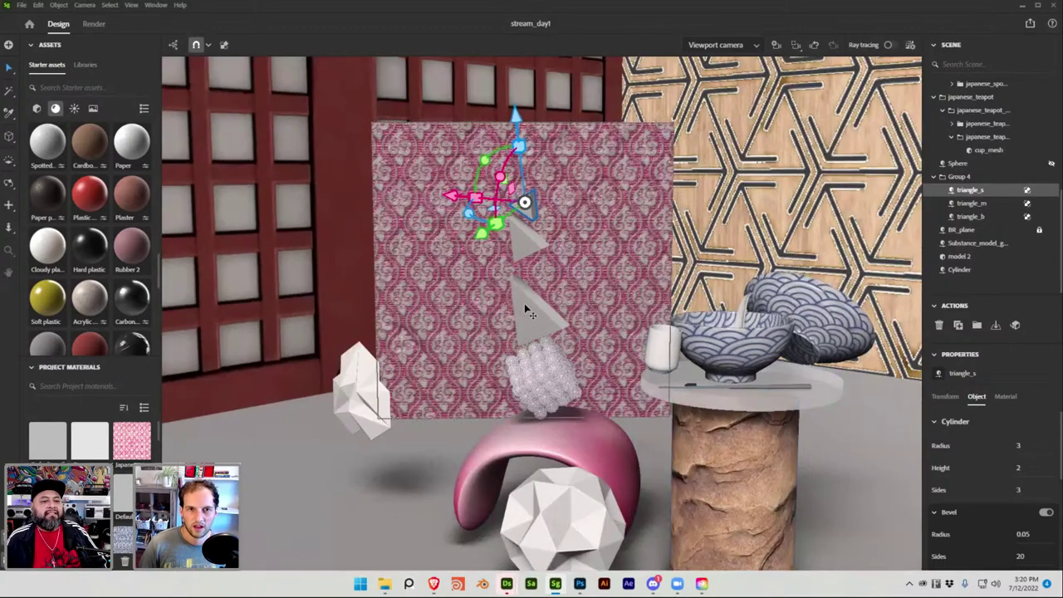
{"action": "left_click", "coordinate": [36, 108]}
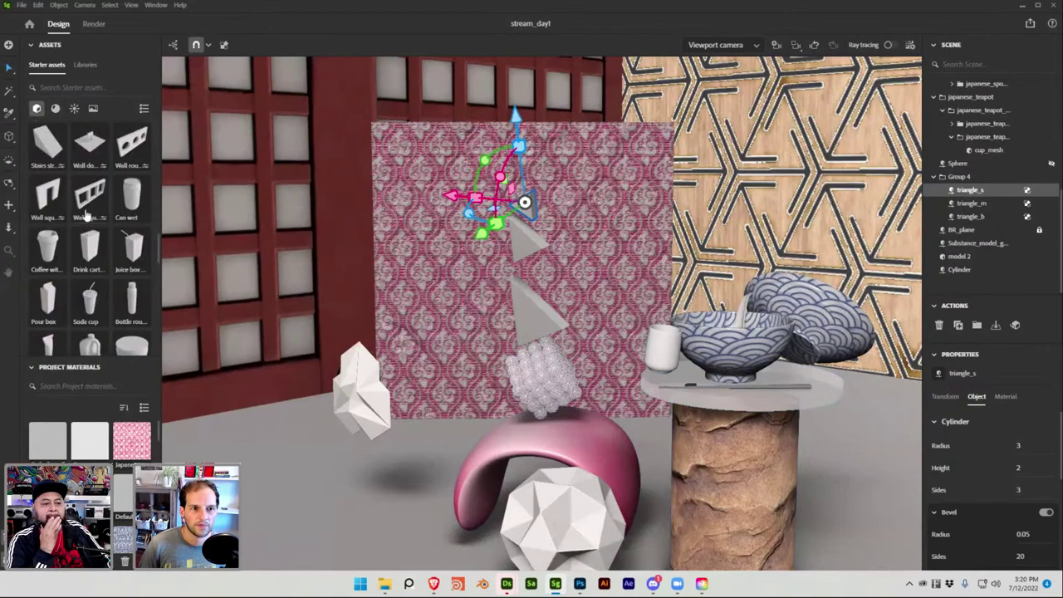
{"action": "left_click", "coordinate": [533, 313]}
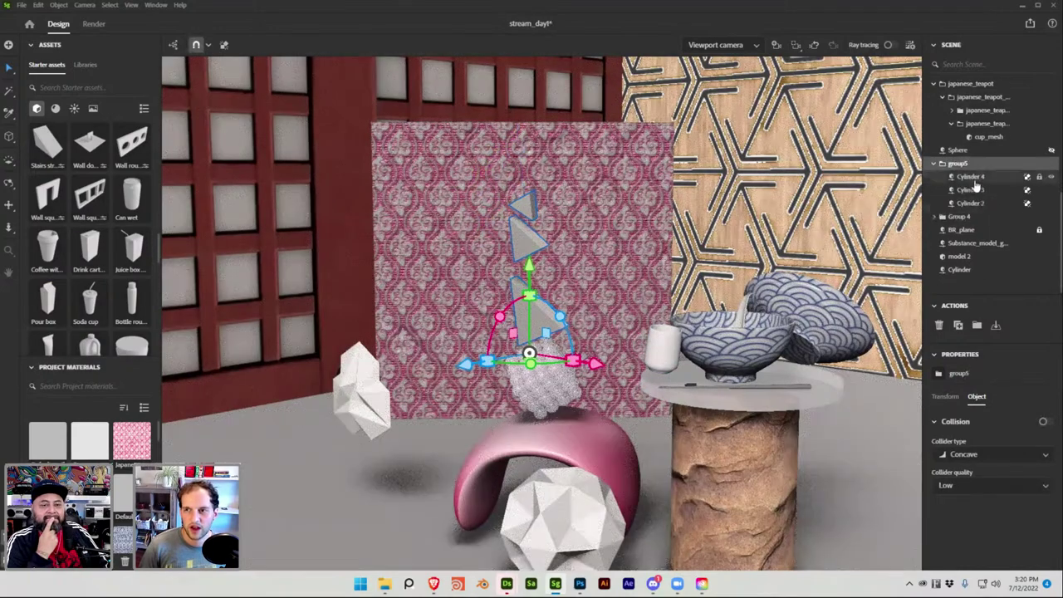
{"action": "key", "text": "ctrl+z"}
Duplicate the largest triangle, triangle_b, and move the copy down to the floor beside the pink arch
{"action": "left_click", "coordinate": [970, 216]}
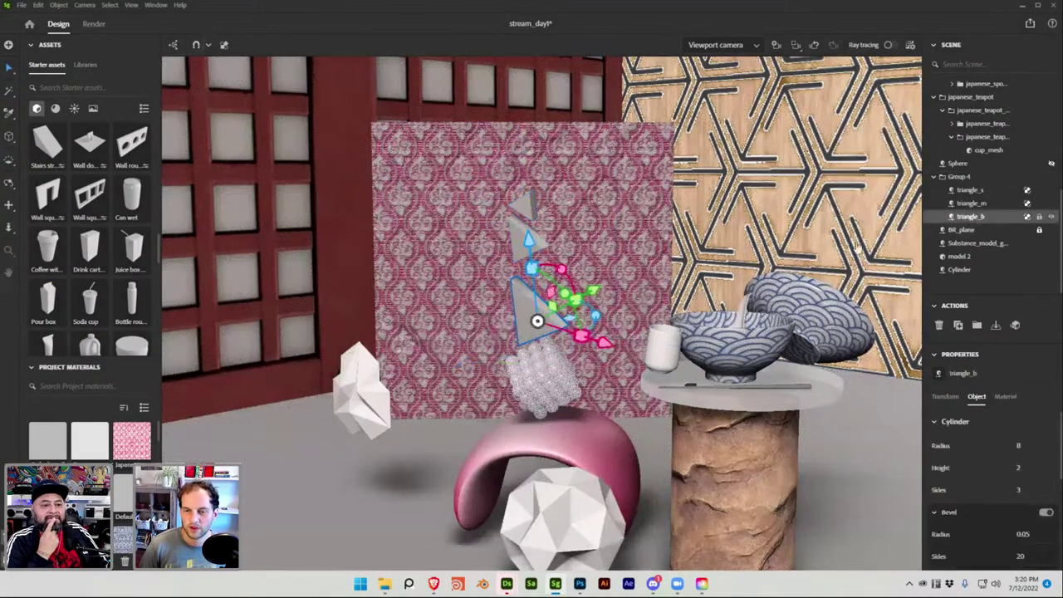
{"action": "key", "text": "ctrl+d"}
{"action": "left_click_drag", "start_coordinate": [564, 318], "coordinate": [430, 439]}
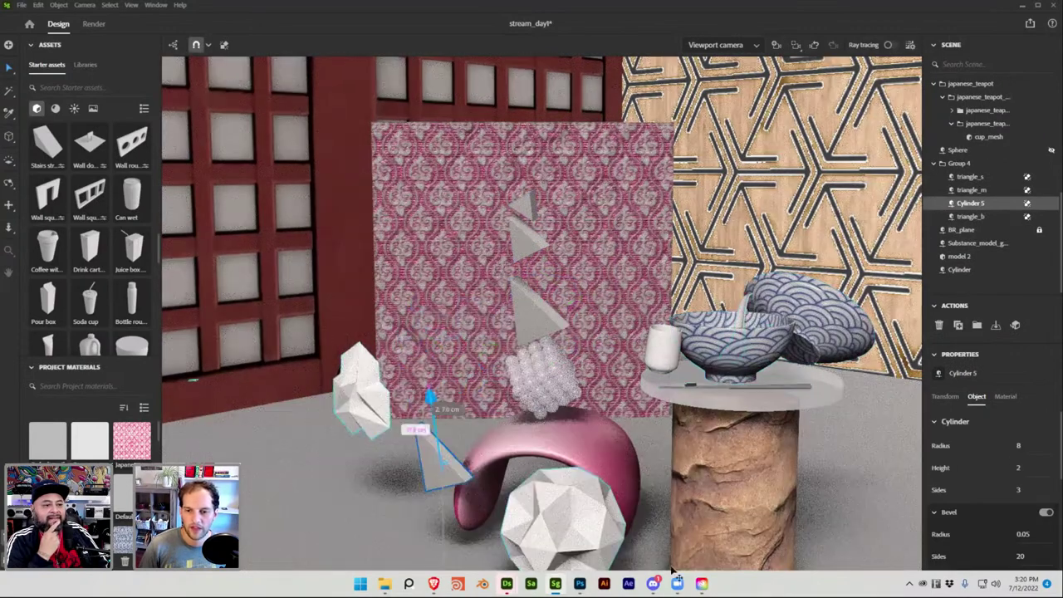
Switch to Photoshop to look at the reference images on the inspiration board, and return to Substance 3D Stager
{"action": "left_click", "coordinate": [580, 584]}
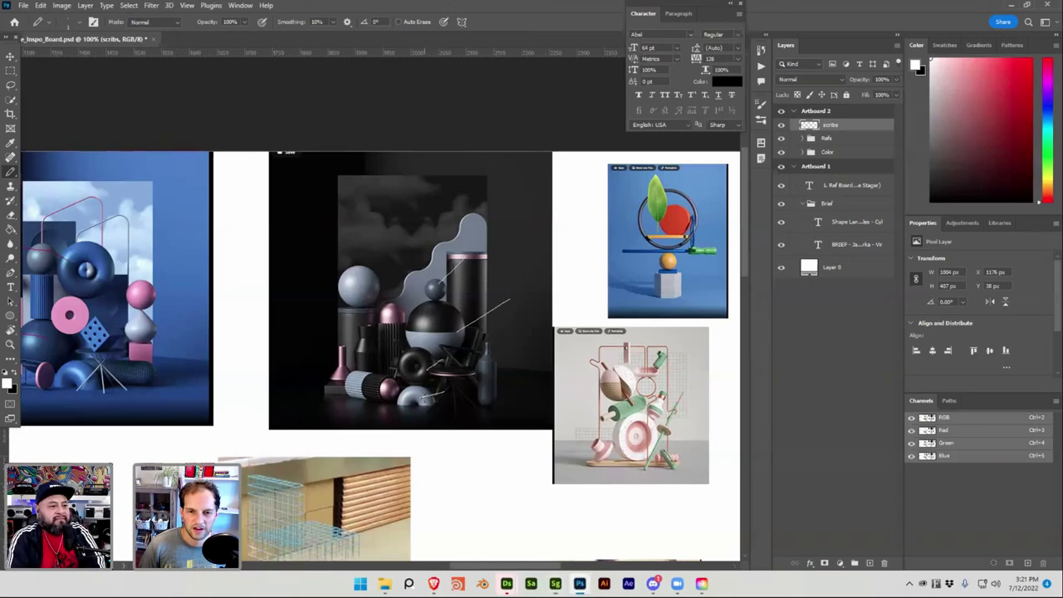
{"action": "key", "text": "super+Tab"}
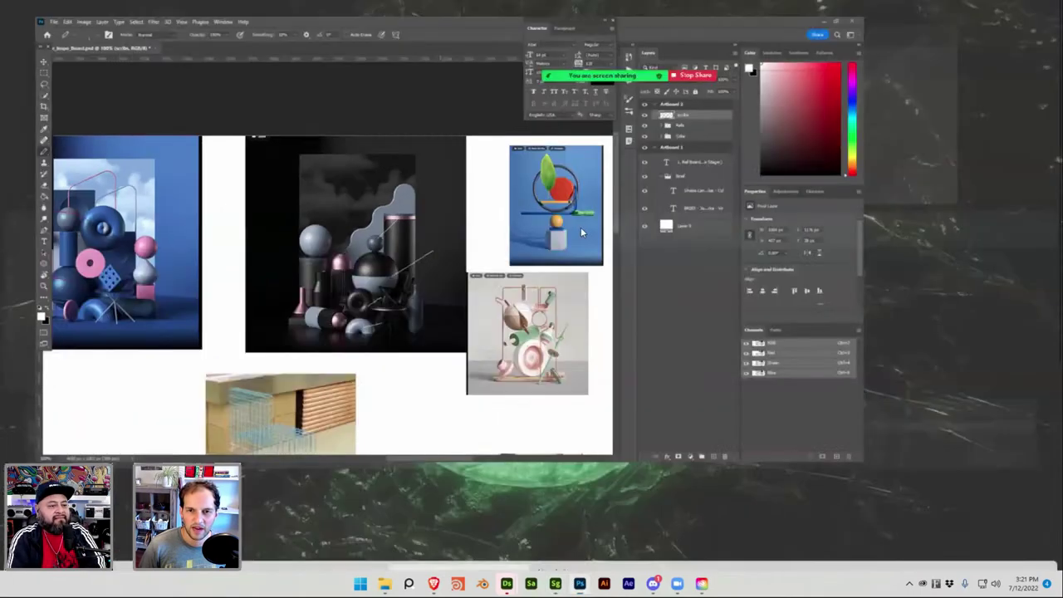
{"action": "key", "text": "Right"}
{"action": "key", "text": "Return"}
Move the folded primitive shapes sideways across the floor, clear of the pink arch and the copied triangle
{"action": "left_click_drag", "start_coordinate": [431, 397], "coordinate": [458, 448]}
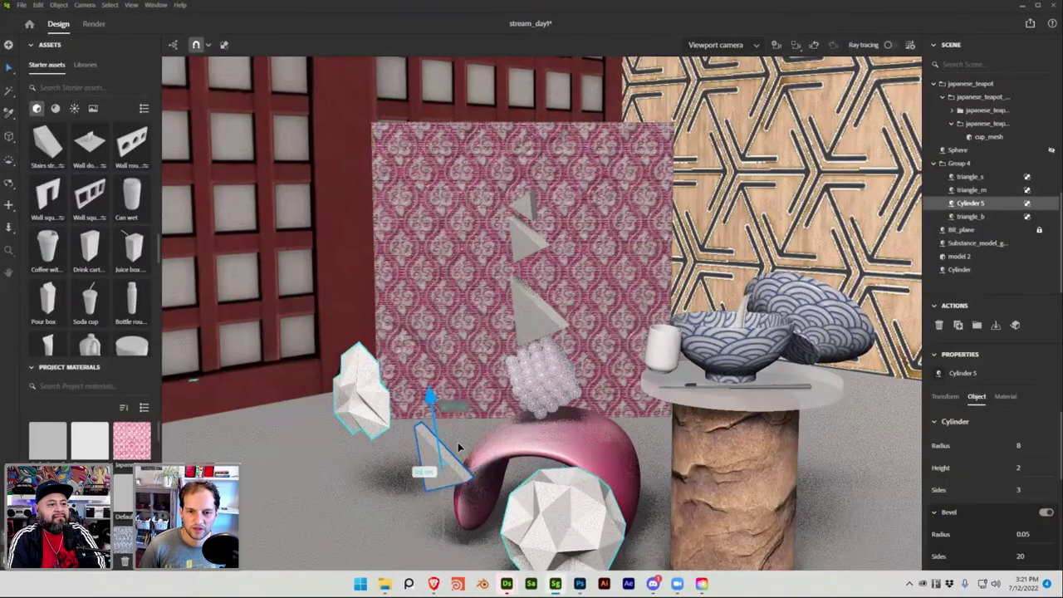
{"action": "key", "text": "ctrl+z"}
{"action": "key", "text": "ctrl+z"}
{"action": "key", "text": "ctrl+z"}
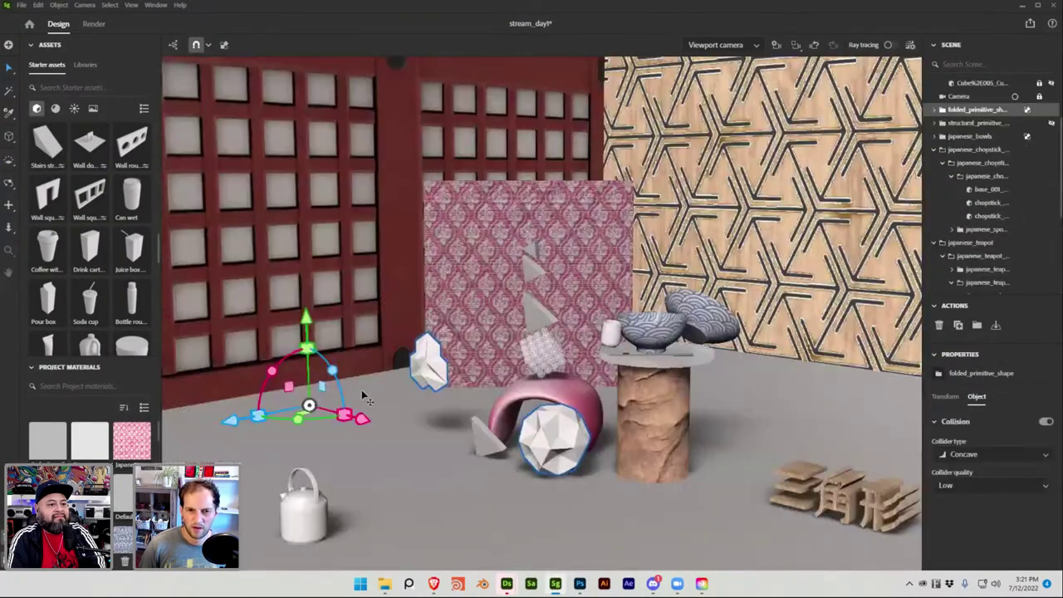
{"action": "left_click_drag", "start_coordinate": [361, 418], "coordinate": [260, 392]}
{"action": "key", "text": "ctrl+z"}
{"action": "key", "text": "ctrl+z"}
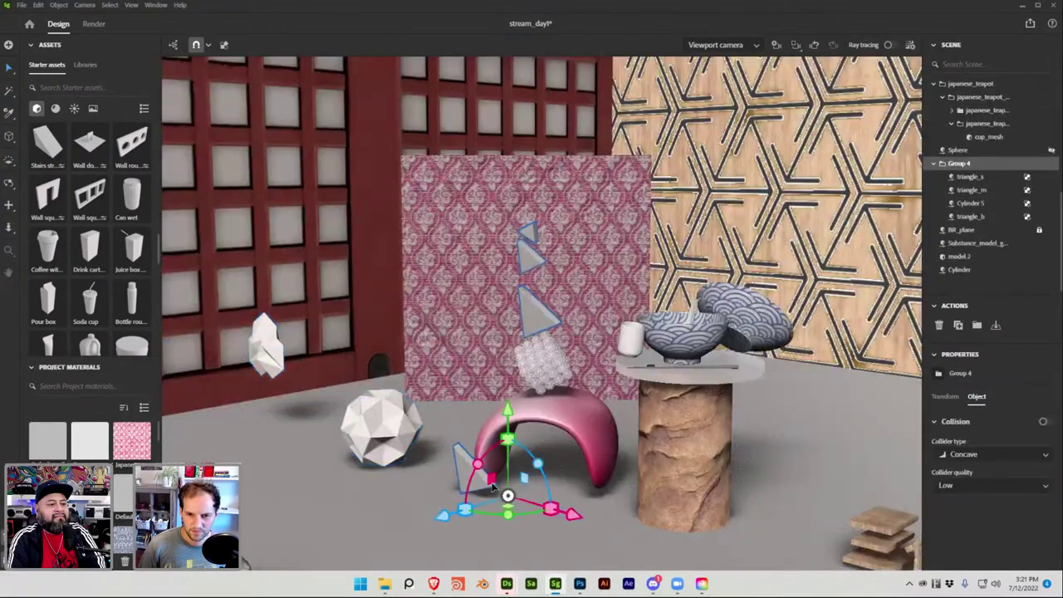
Check the transform of Group 4 and move the copied triangle, Cylinder 5, out of that group in the scene hierarchy
{"action": "left_click", "coordinate": [946, 397]}
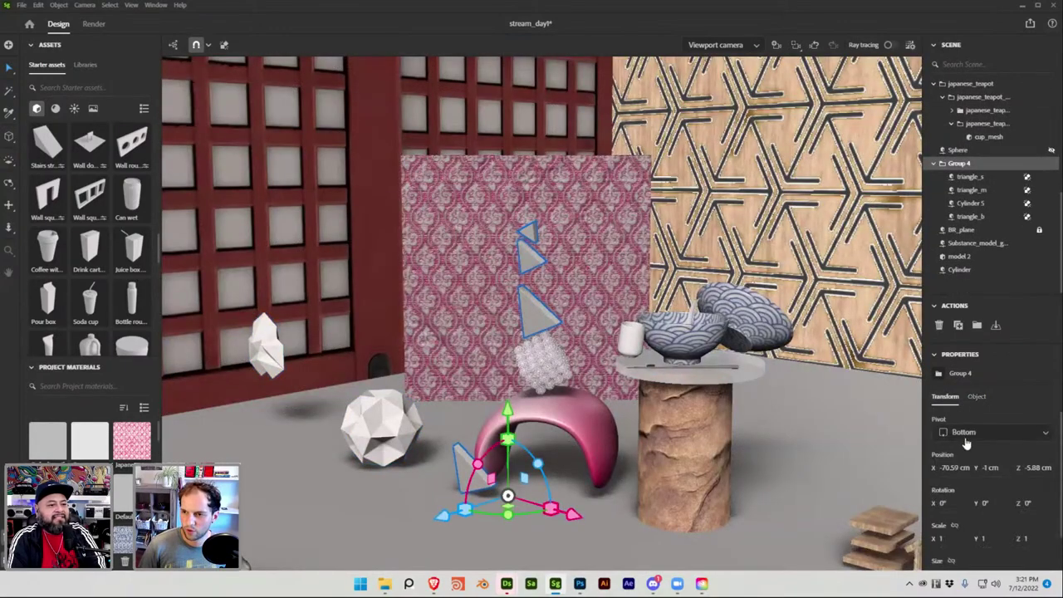
{"action": "scroll", "coordinate": [949, 497], "scroll_direction": "down", "scroll_amount": 1}
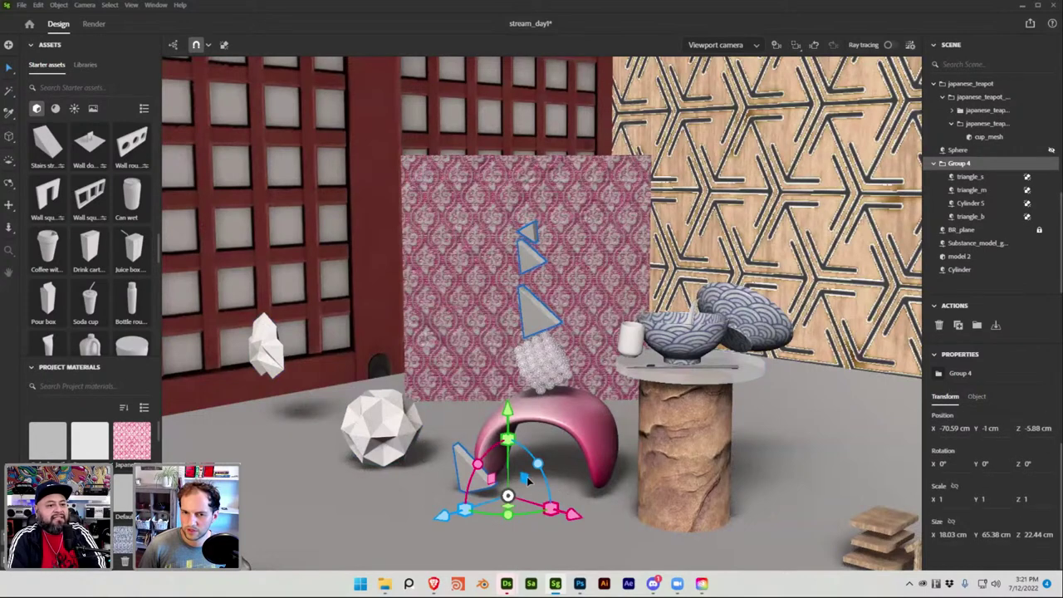
{"action": "left_click", "coordinate": [975, 190]}
{"action": "left_click", "coordinate": [970, 177]}
{"action": "left_click", "coordinate": [960, 162]}
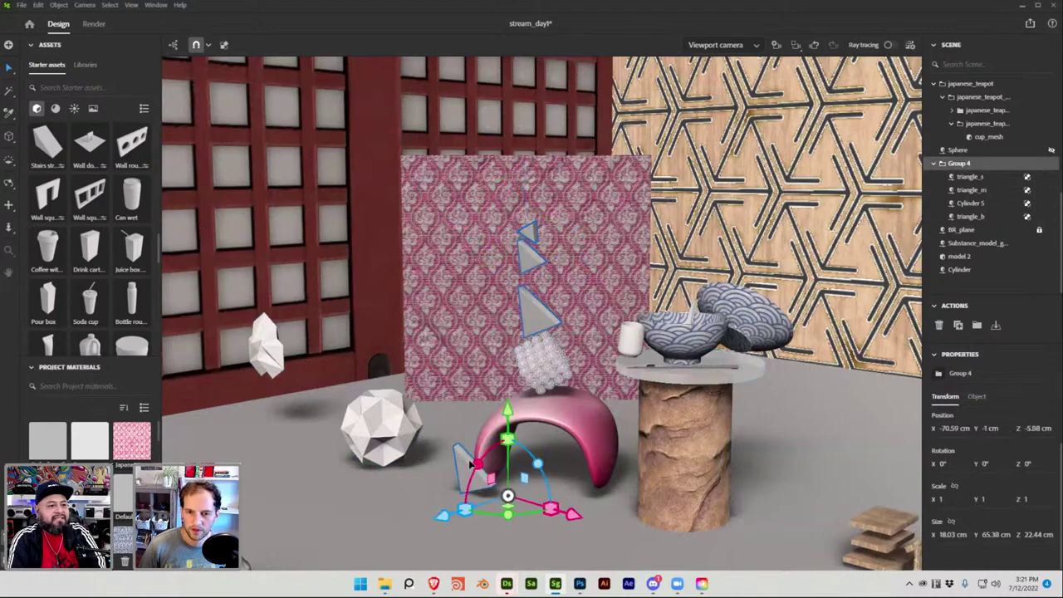
{"action": "left_click", "coordinate": [981, 203]}
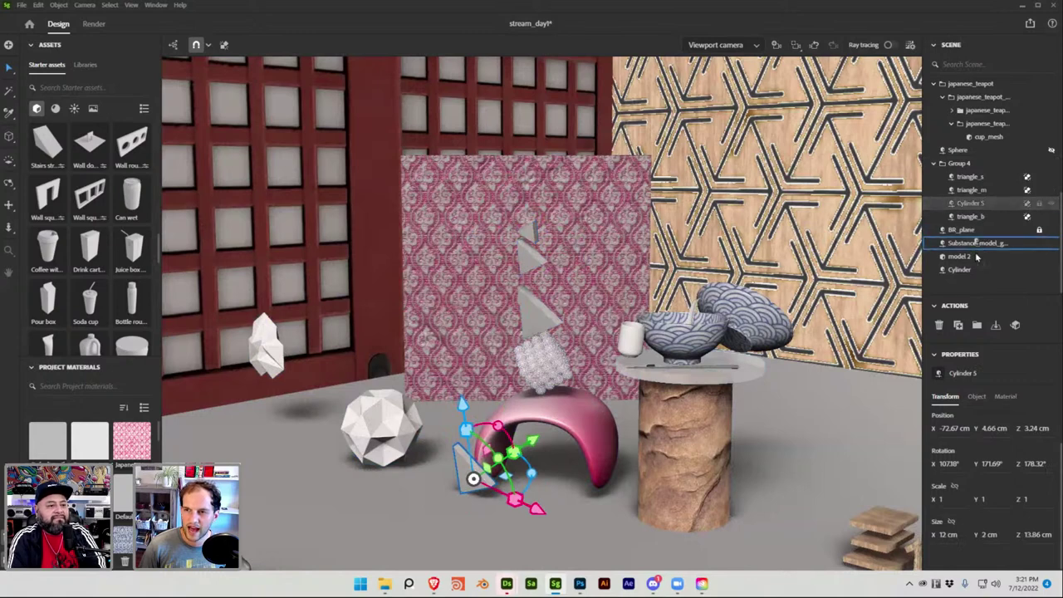
{"action": "left_click", "coordinate": [970, 204]}
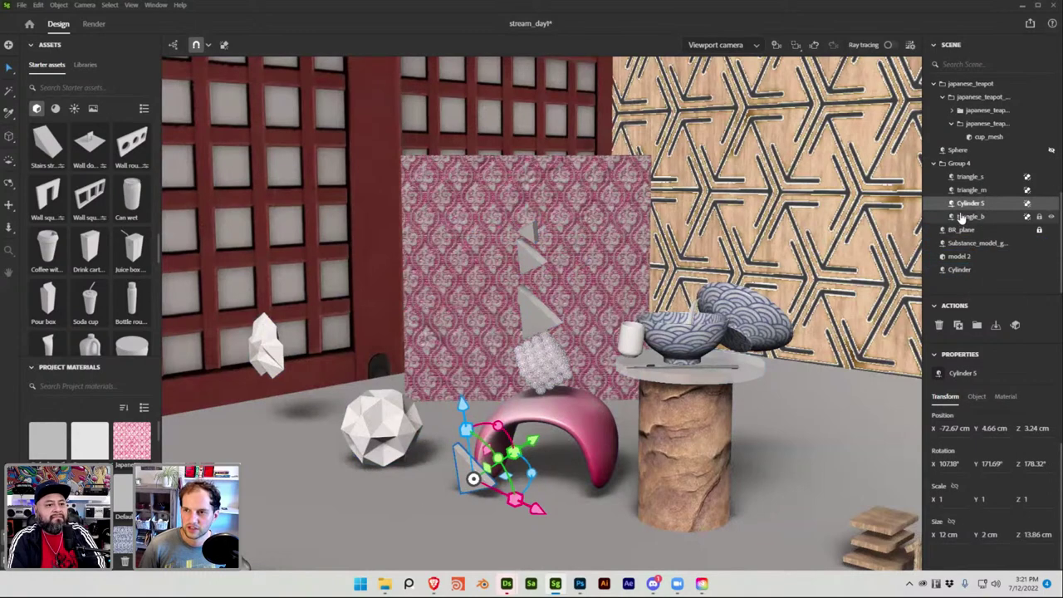
{"action": "left_click_drag", "start_coordinate": [966, 204], "coordinate": [975, 164]}
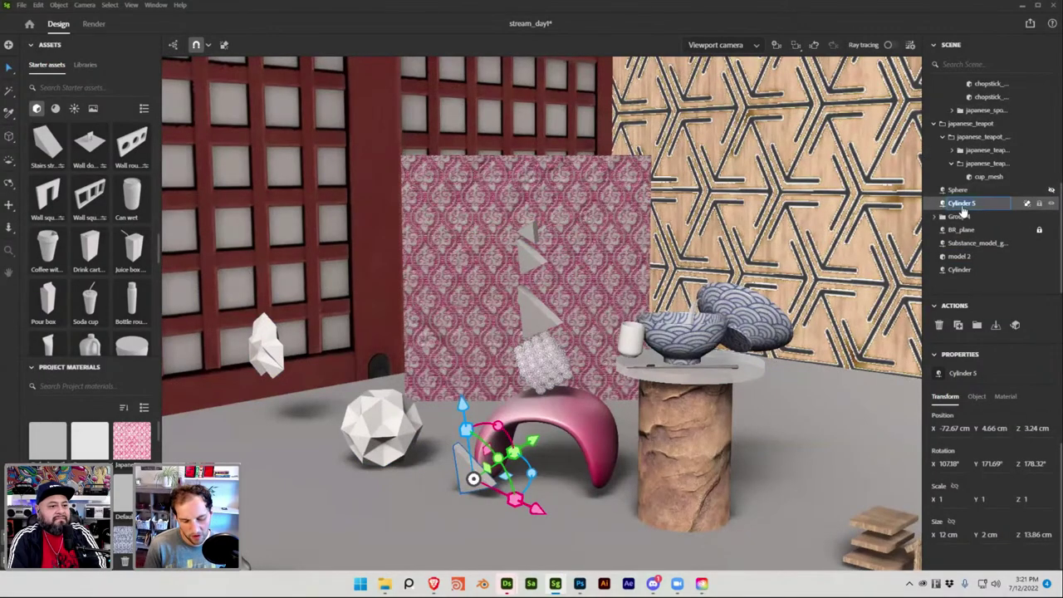
Rename the copied triangle as triangle_bottom
{"action": "type", "text": "bottom_tri"}
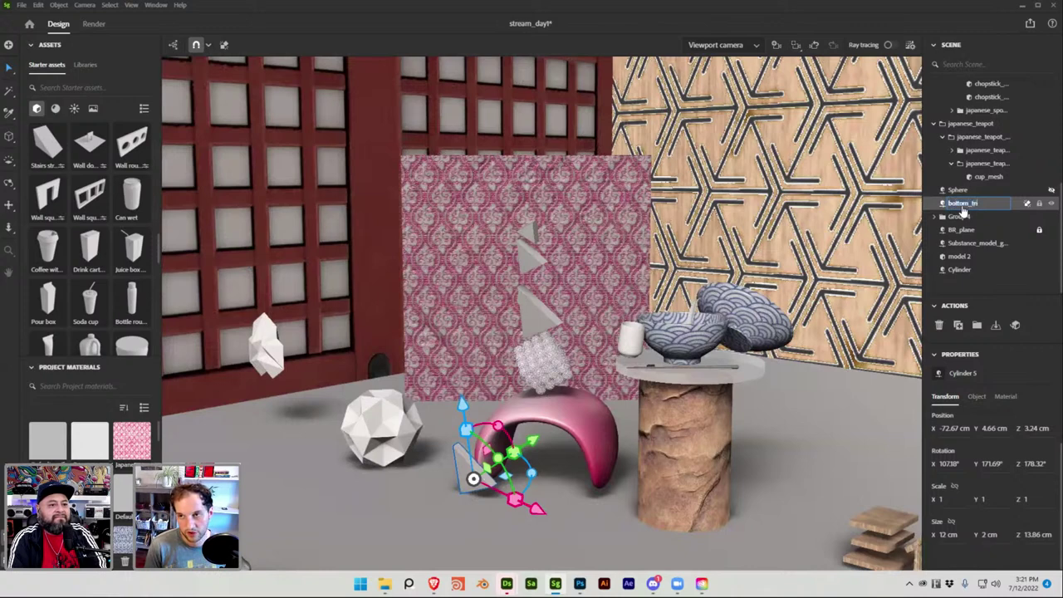
{"action": "key", "text": "ctrl+BackSpace"}
{"action": "type", "text": "tri"}
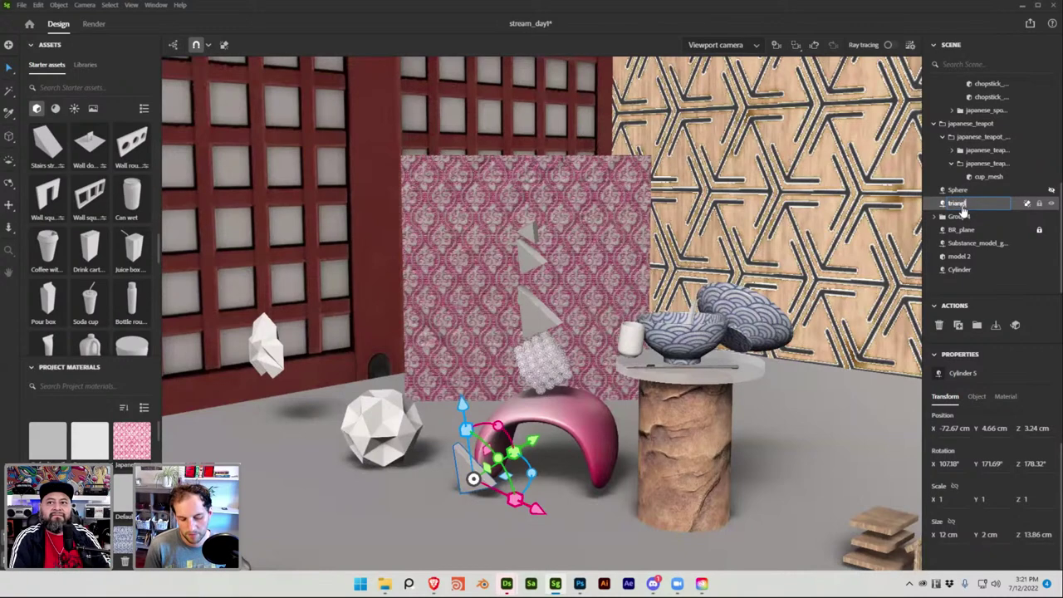
{"action": "type", "text": "angle_bottom"}
{"action": "key", "text": "Return"}
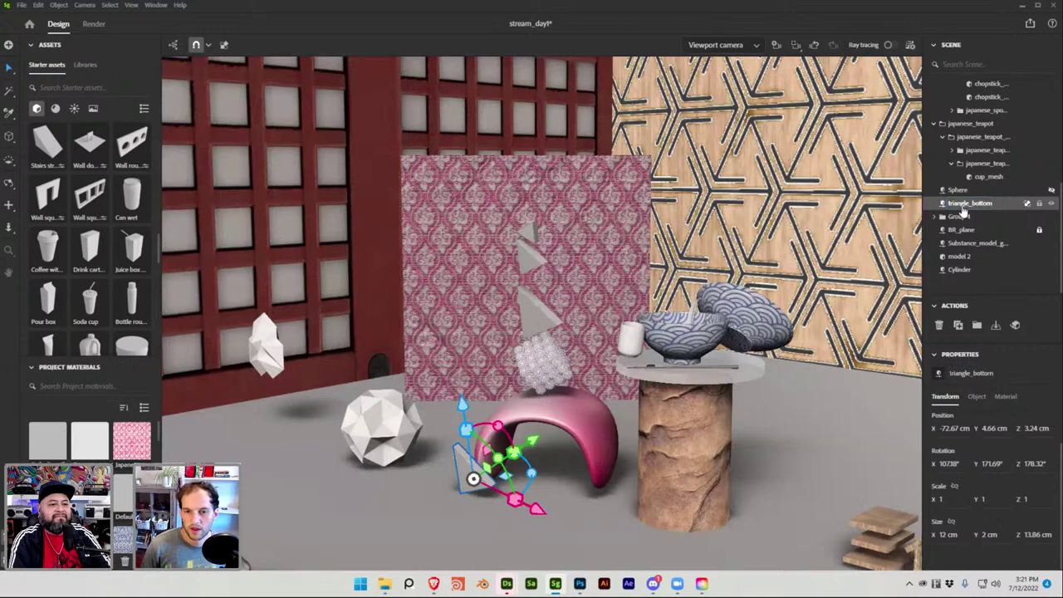
Try a slice angle on the triangle_bottom object
{"action": "left_click", "coordinate": [976, 397]}
{"action": "scroll", "coordinate": [1030, 465], "scroll_direction": "down", "scroll_amount": 2}
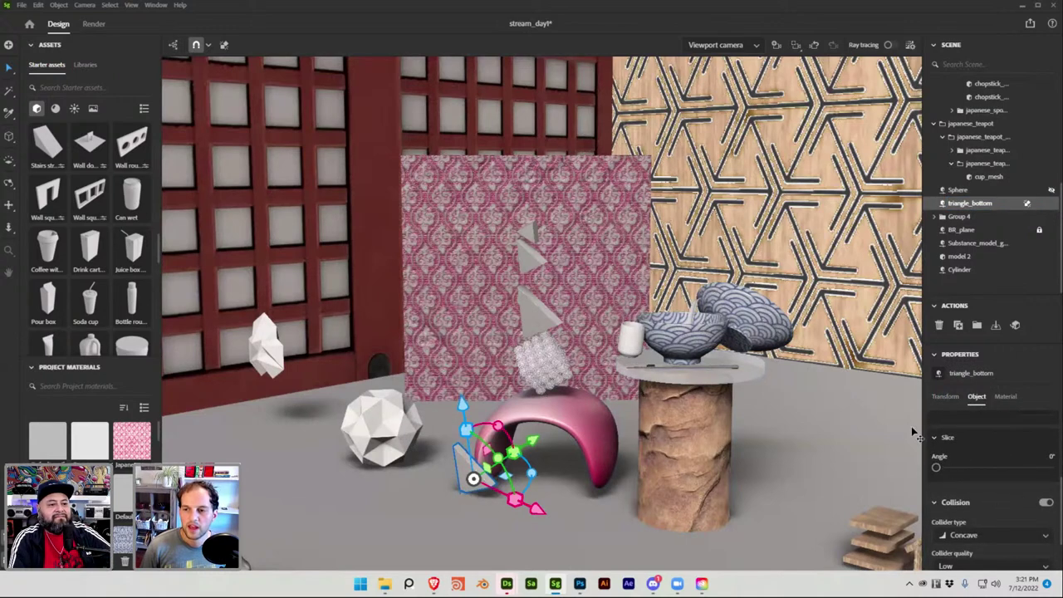
{"action": "left_click_drag", "start_coordinate": [937, 470], "coordinate": [976, 472]}
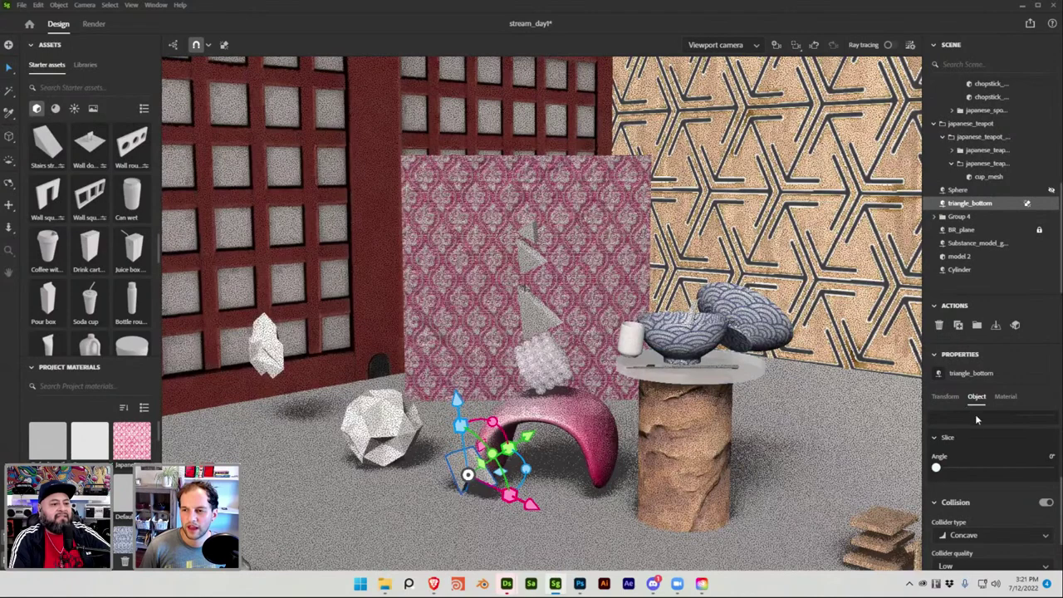
Turn triangle_bottom into a round disc by setting its sides to 20 and finally 22, and reposition it beside the pink arch
{"action": "scroll", "coordinate": [973, 440], "scroll_direction": "up", "scroll_amount": 3}
{"action": "scroll", "coordinate": [973, 441], "scroll_direction": "up", "scroll_amount": 1}
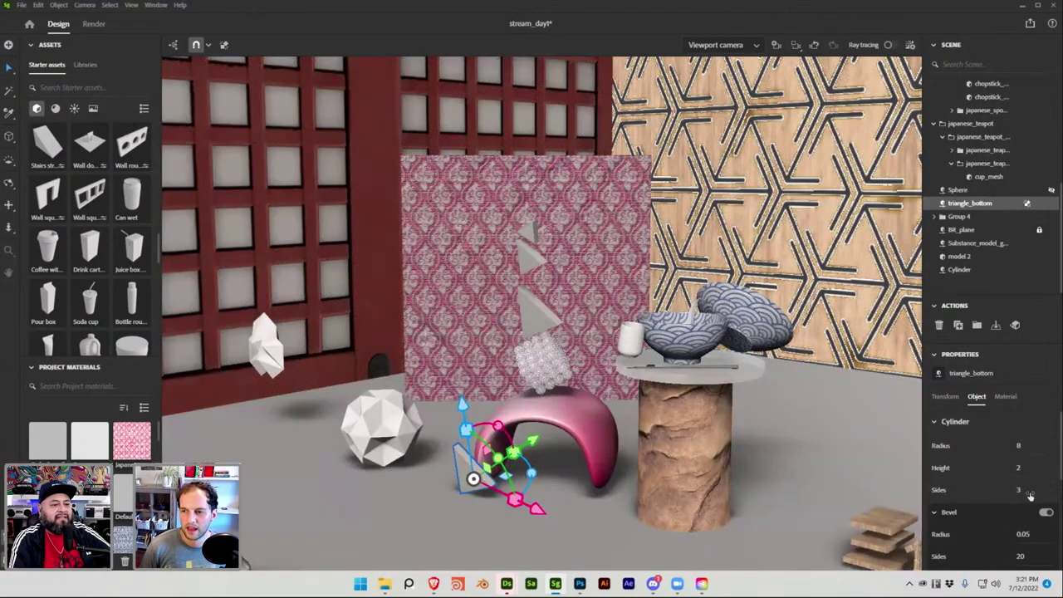
{"action": "type", "text": "20"}
{"action": "key", "text": "Return"}
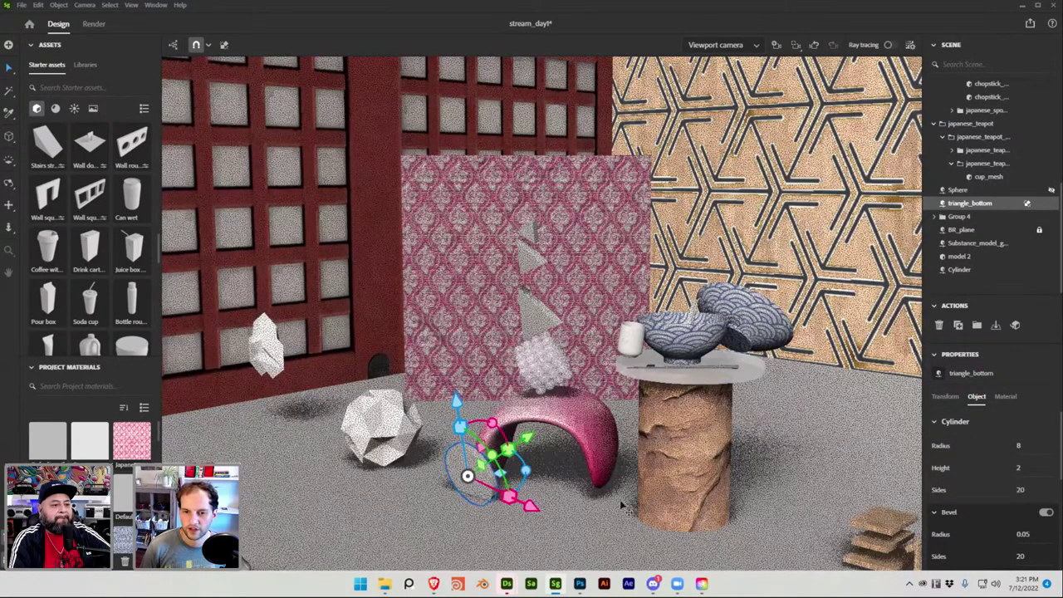
{"action": "right_click_drag", "start_coordinate": [575, 474], "coordinate": [478, 383]}
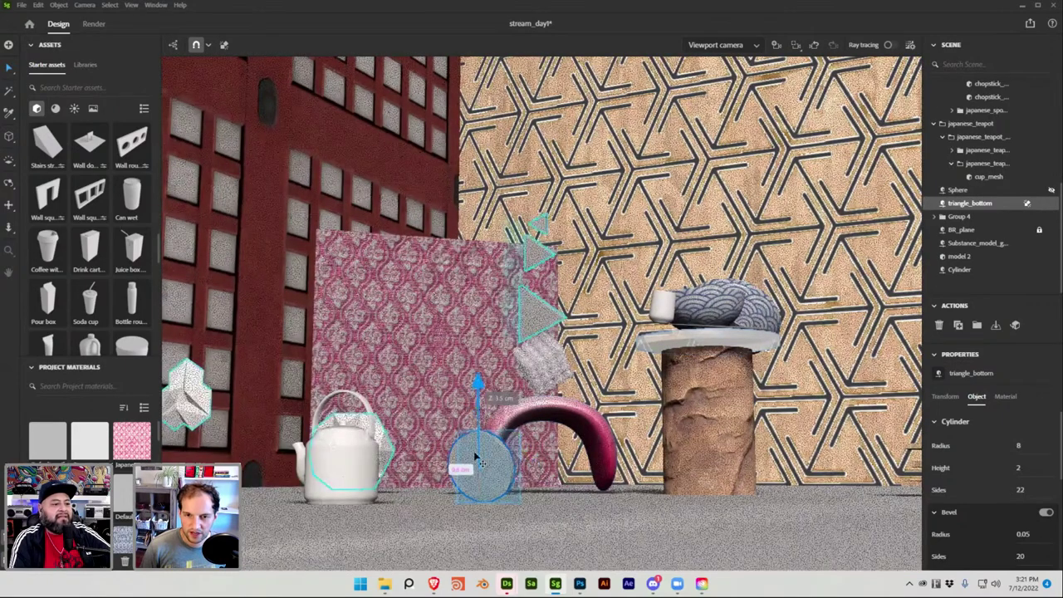
{"action": "scroll", "coordinate": [480, 428], "scroll_direction": "up", "scroll_amount": 3}
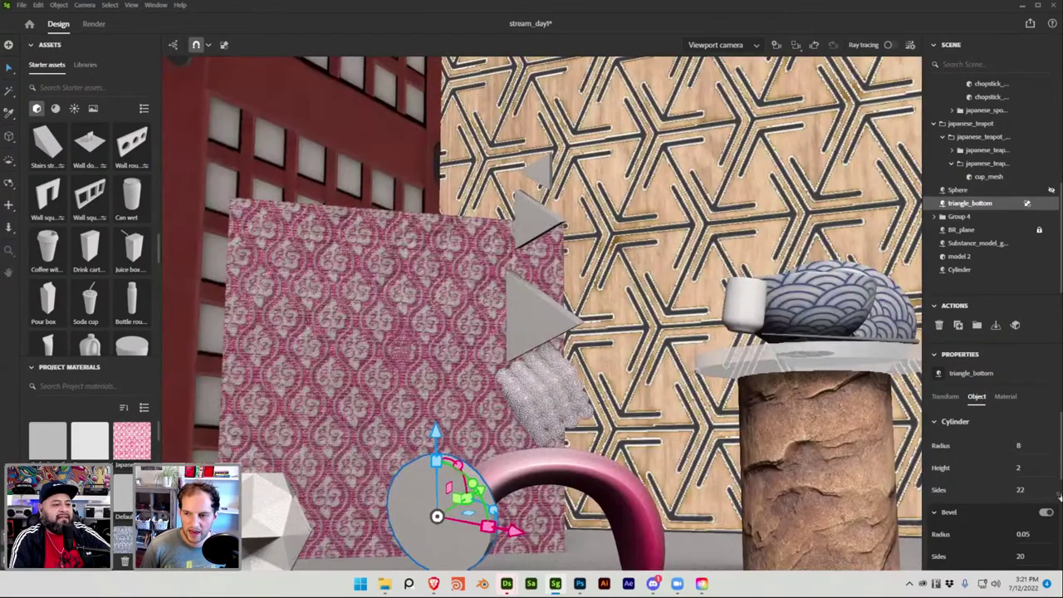
Set triangle_bottom's slice angle to 35° and its number of sides to 3
{"action": "scroll", "coordinate": [1047, 505], "scroll_direction": "down", "scroll_amount": 3}
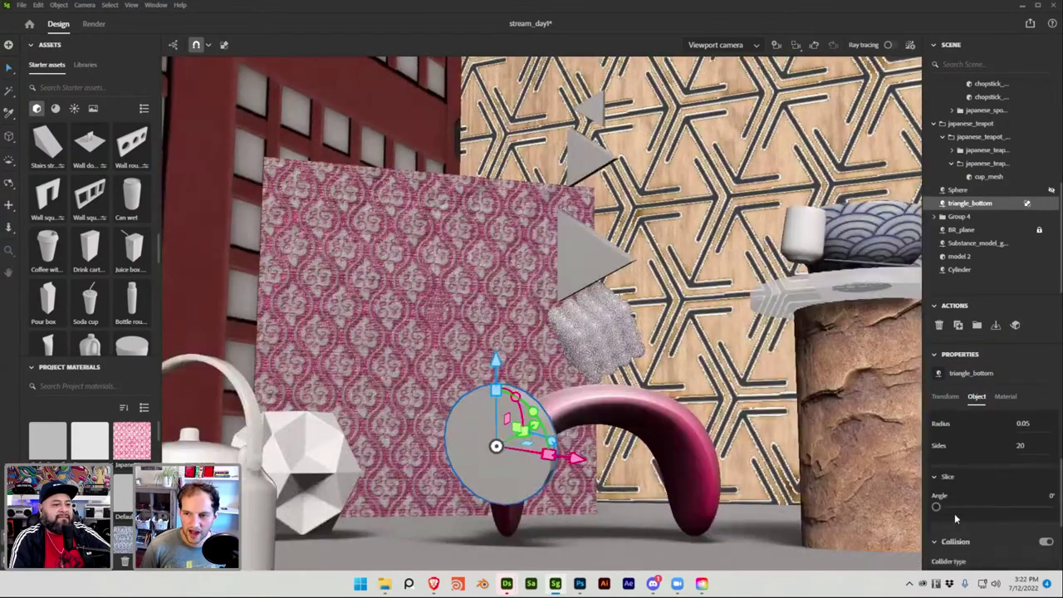
{"action": "mouse_move", "coordinate": [939, 508]}
{"action": "left_mouse_down"}
{"action": "mouse_move", "coordinate": [959, 506]}
{"action": "mouse_move", "coordinate": [946, 505]}
{"action": "left_mouse_up"}
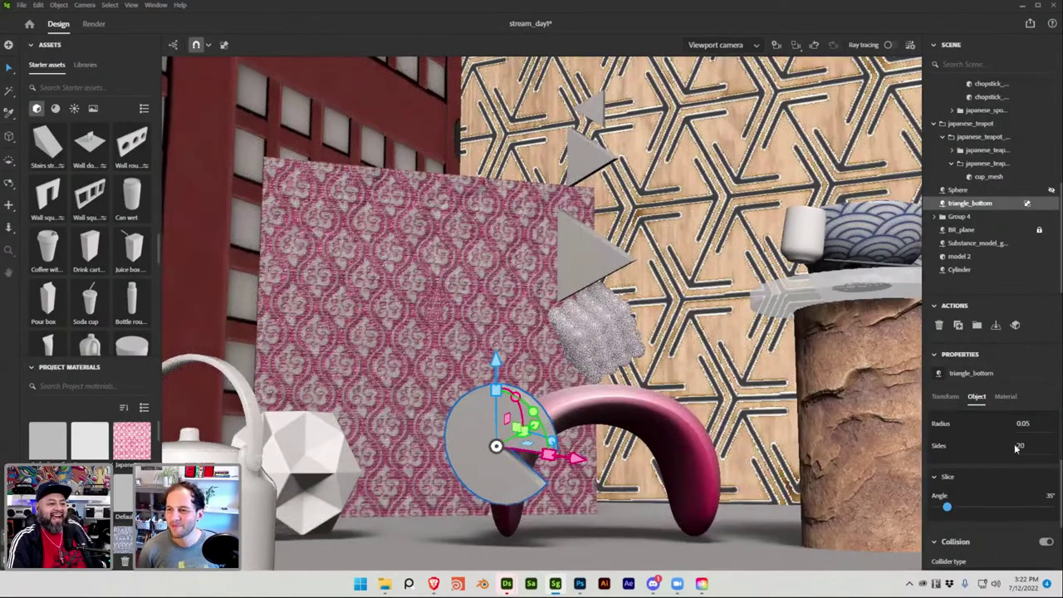
{"action": "scroll", "coordinate": [976, 466], "scroll_direction": "up", "scroll_amount": 3}
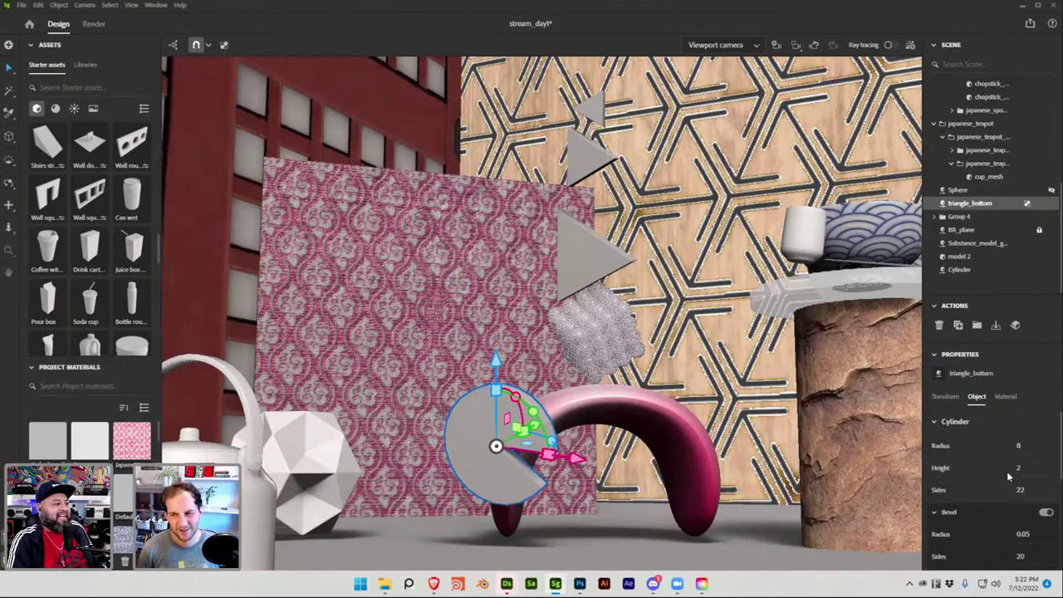
{"action": "left_click", "coordinate": [1021, 488]}
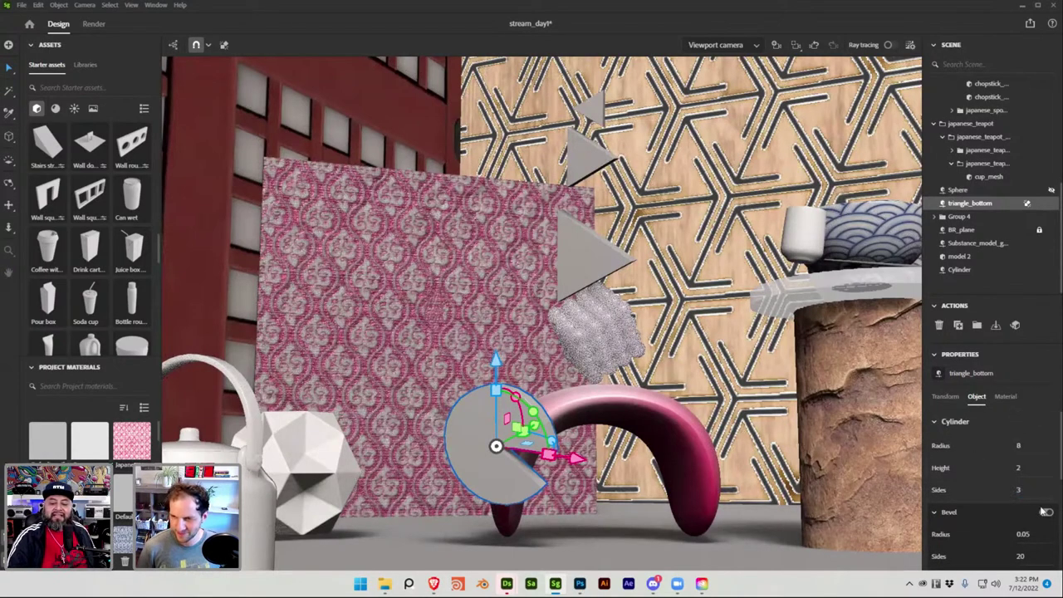
{"action": "type", "text": "3"}
{"action": "left_click", "coordinate": [1045, 512]}
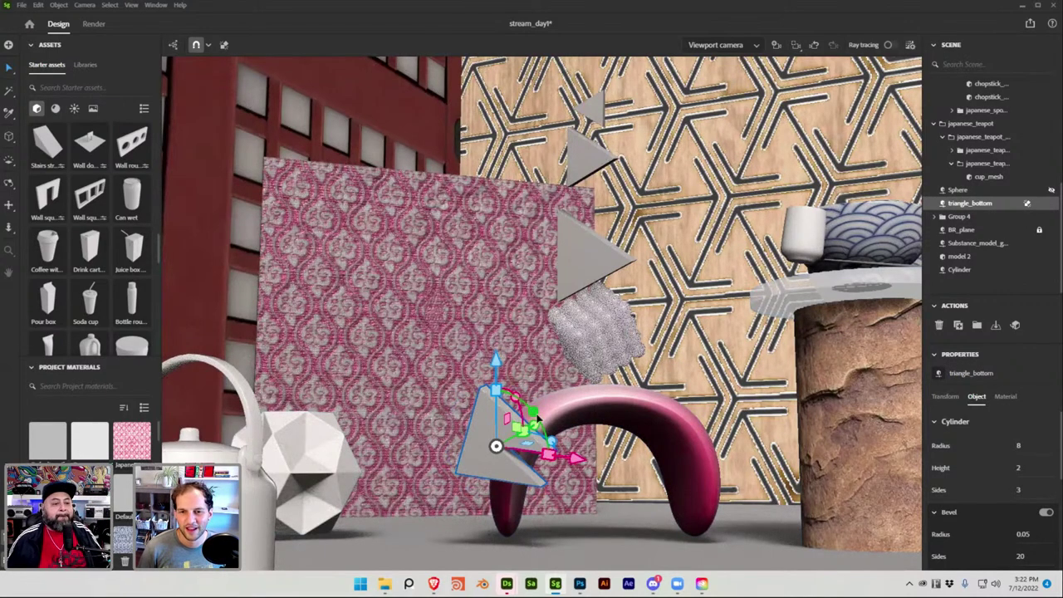
Rotate triangle_bottom so one point faces down and move it in front of the pink arch's opening
{"action": "left_click_drag", "start_coordinate": [538, 420], "coordinate": [542, 538]}
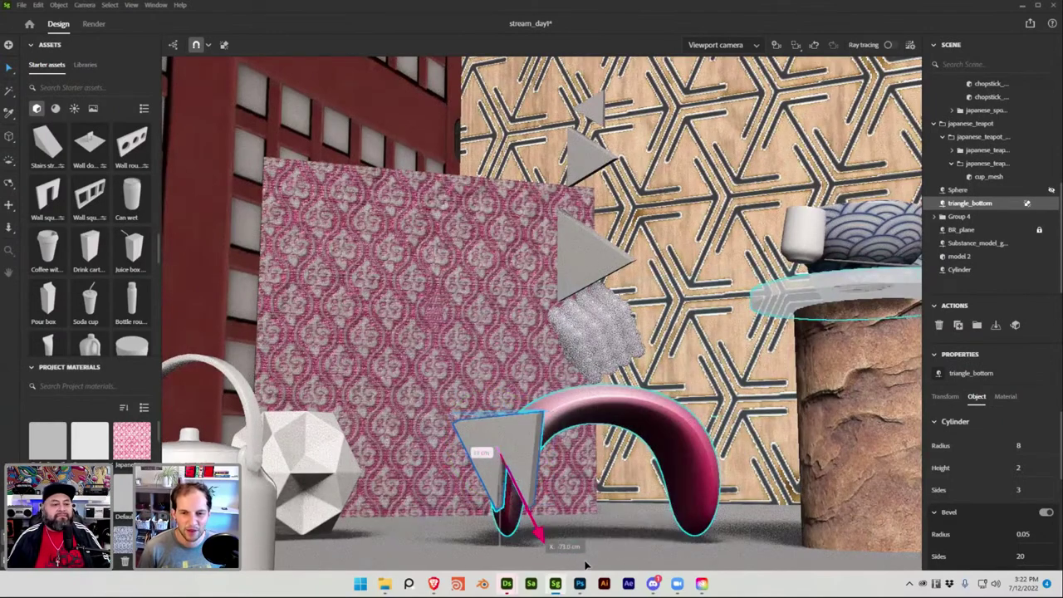
{"action": "mouse_move", "coordinate": [585, 564]}
{"action": "left_mouse_down"}
{"action": "mouse_move", "coordinate": [573, 419]}
{"action": "mouse_move", "coordinate": [589, 467]}
{"action": "mouse_move", "coordinate": [635, 494]}
{"action": "mouse_move", "coordinate": [565, 464]}
{"action": "mouse_move", "coordinate": [612, 568]}
{"action": "left_mouse_up"}
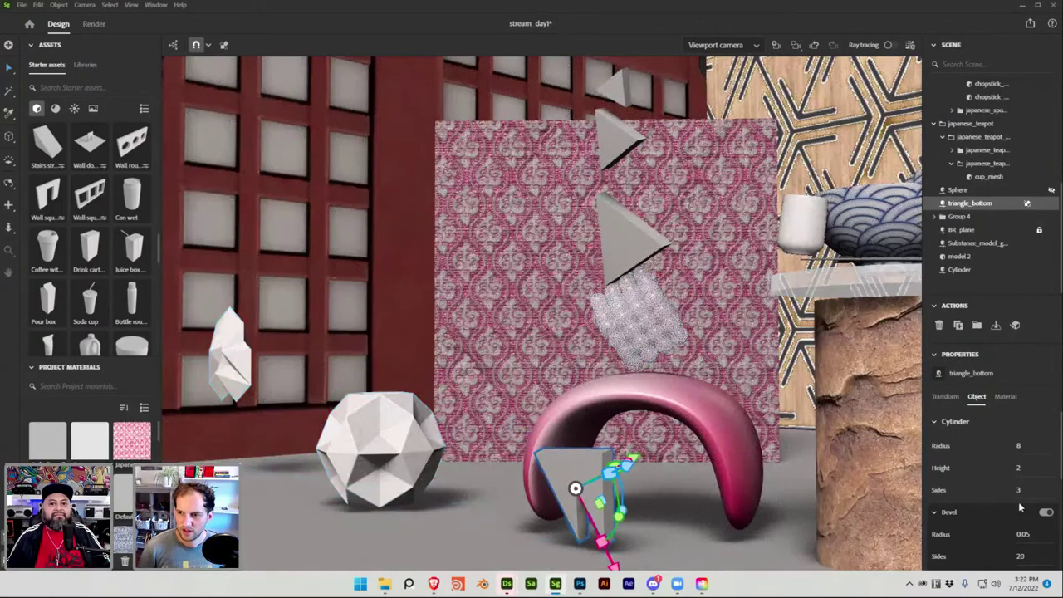
Try widening triangle_bottom's slice angle to 180° and inspect the cut shape from another side
{"action": "scroll", "coordinate": [1008, 508], "scroll_direction": "down", "scroll_amount": 3}
{"action": "left_click_drag", "start_coordinate": [948, 506], "coordinate": [999, 499]}
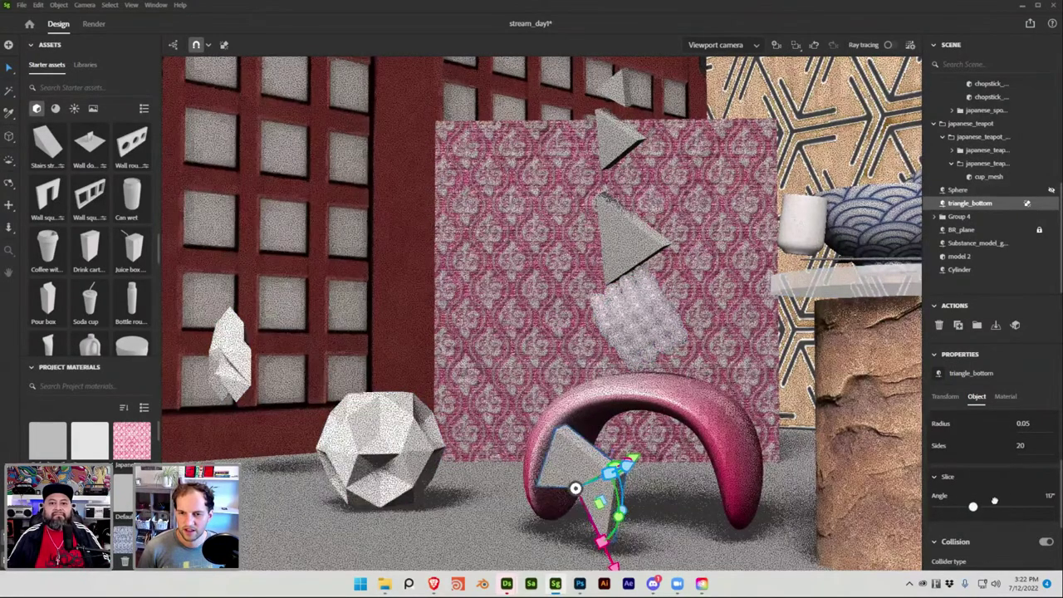
{"action": "left_click", "coordinate": [992, 502]}
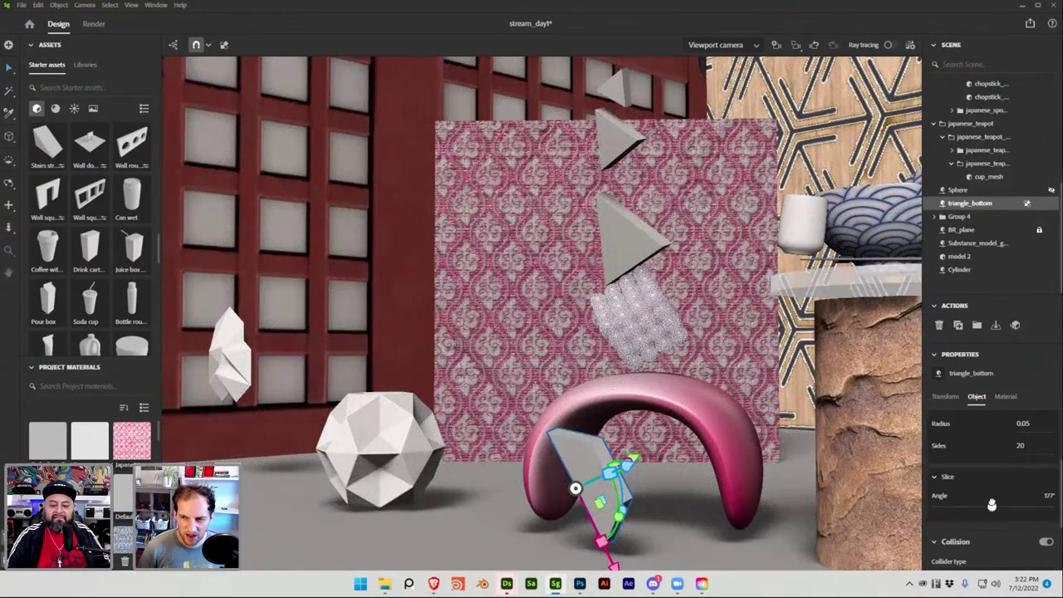
{"action": "left_click_drag", "start_coordinate": [992, 504], "coordinate": [993, 506]}
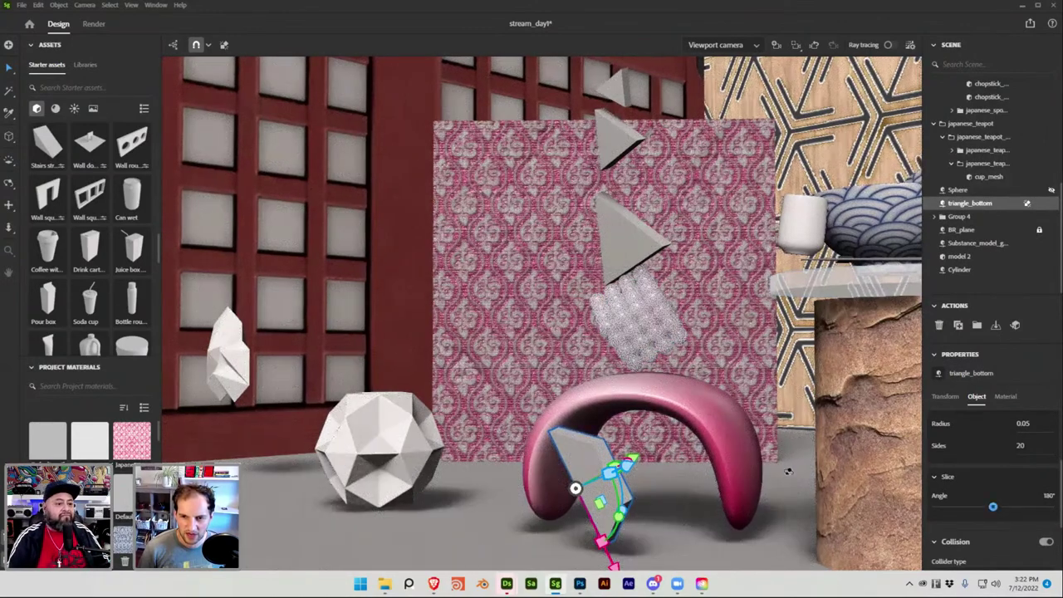
{"action": "scroll", "coordinate": [808, 468], "scroll_direction": "up", "scroll_amount": 1}
{"action": "middle_click_drag", "start_coordinate": [808, 467], "coordinate": [654, 498]}
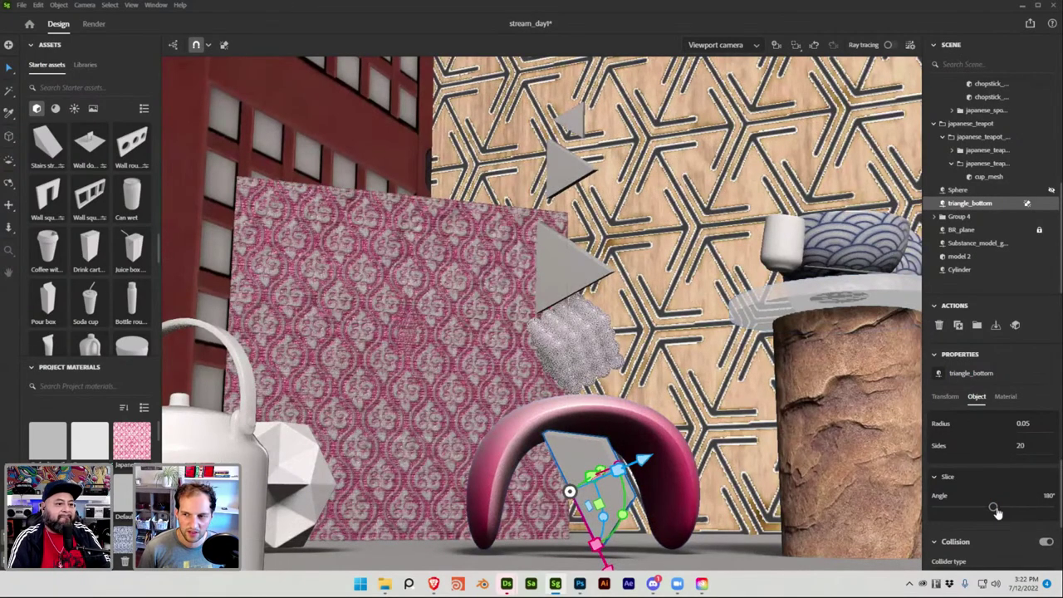
Test slice angles of 285°, 0° and 121° on triangle_bottom, then restore 35°
{"action": "left_click", "coordinate": [1027, 503]}
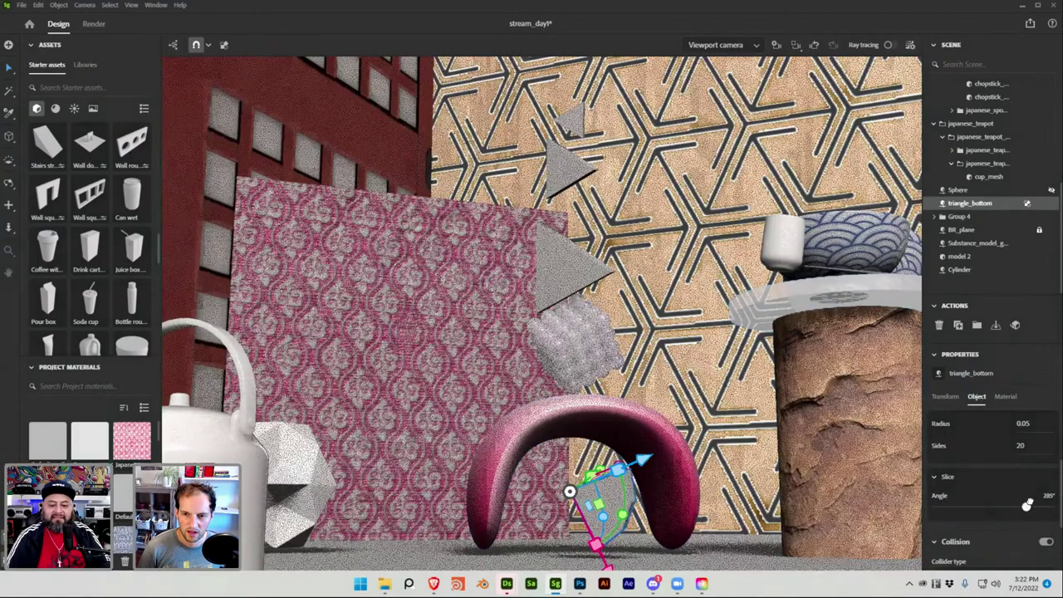
{"action": "left_click_drag", "start_coordinate": [1027, 504], "coordinate": [911, 508]}
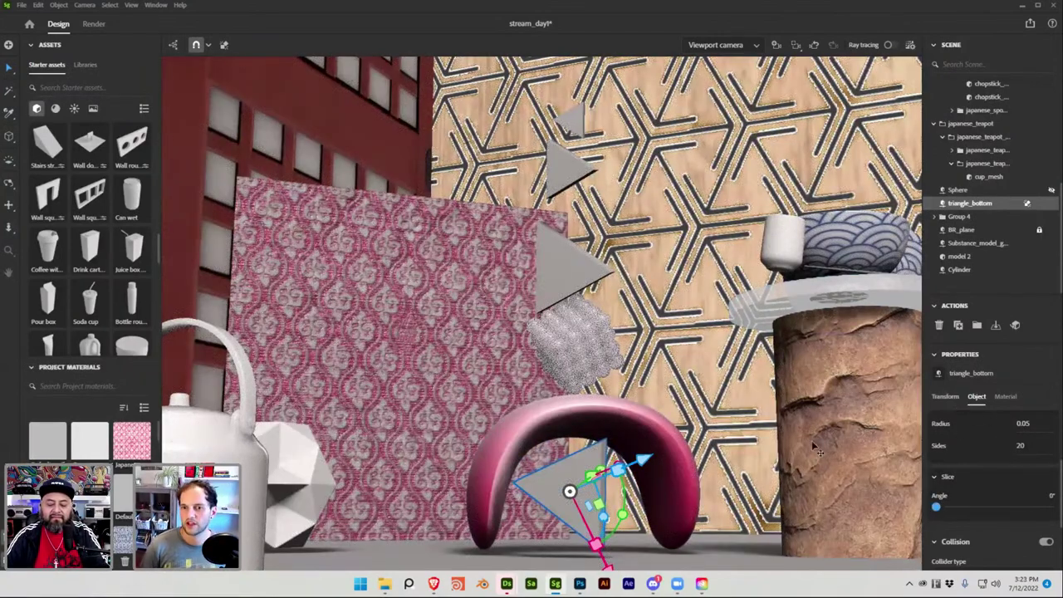
{"action": "left_click_drag", "start_coordinate": [944, 507], "coordinate": [974, 506]}
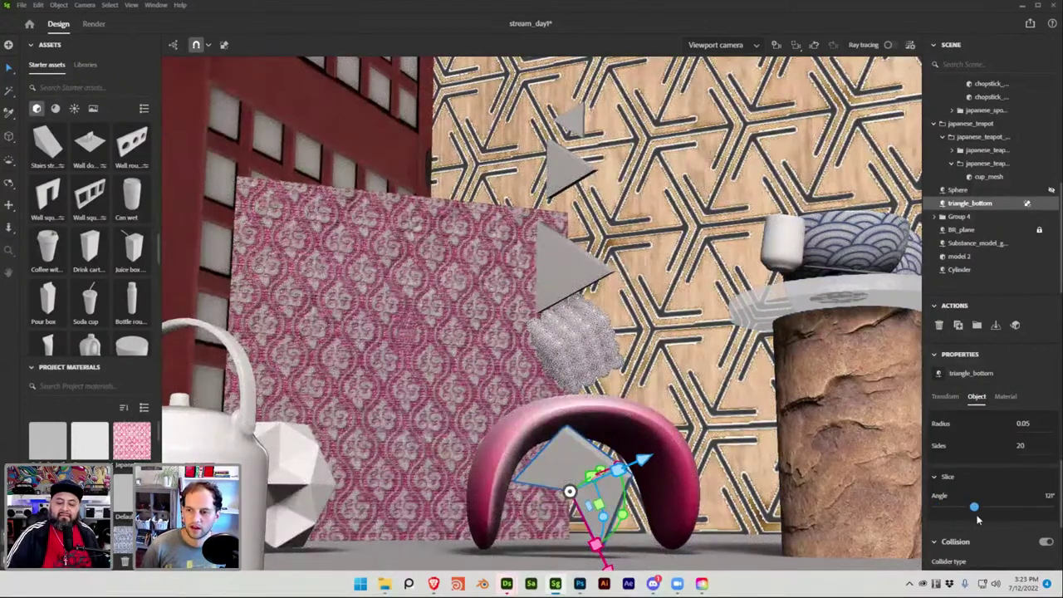
{"action": "left_click_drag", "start_coordinate": [991, 504], "coordinate": [957, 505]}
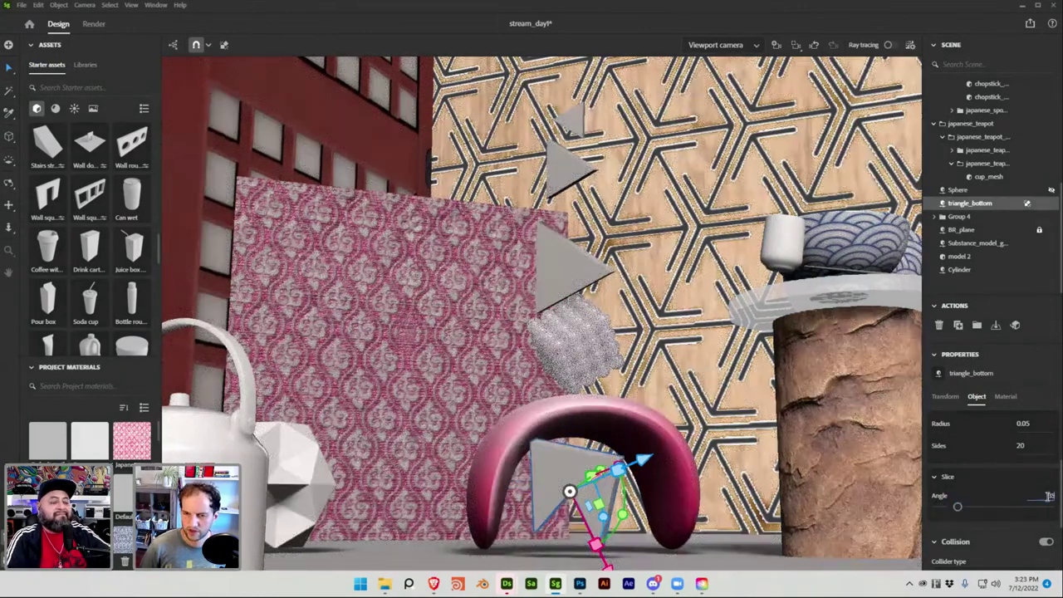
{"action": "key", "text": "Return"}
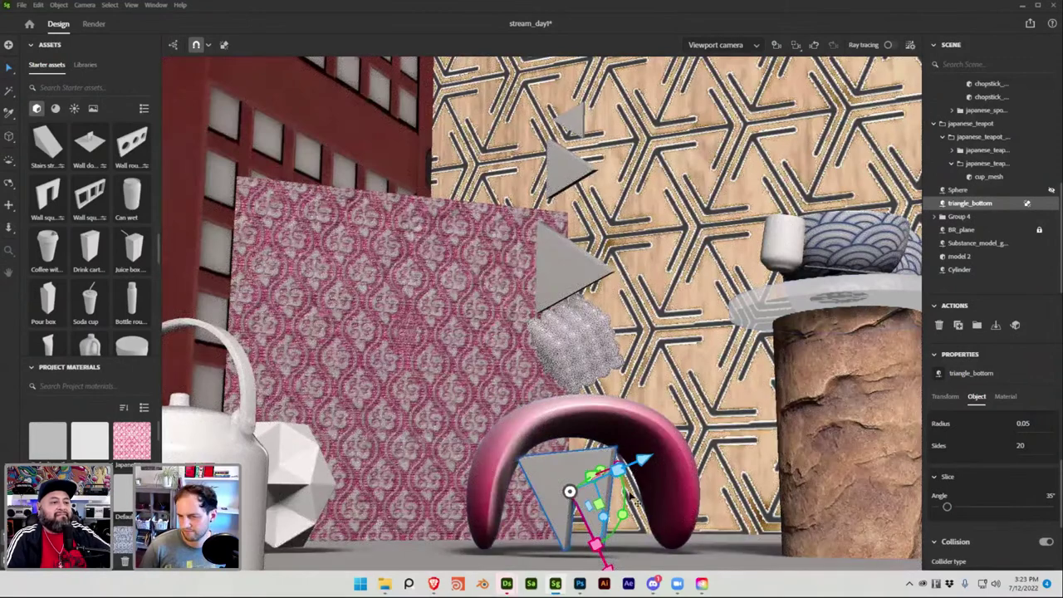
Show the composition through the saved scene Camera and save the project
{"action": "left_click_drag", "start_coordinate": [625, 503], "coordinate": [569, 438]}
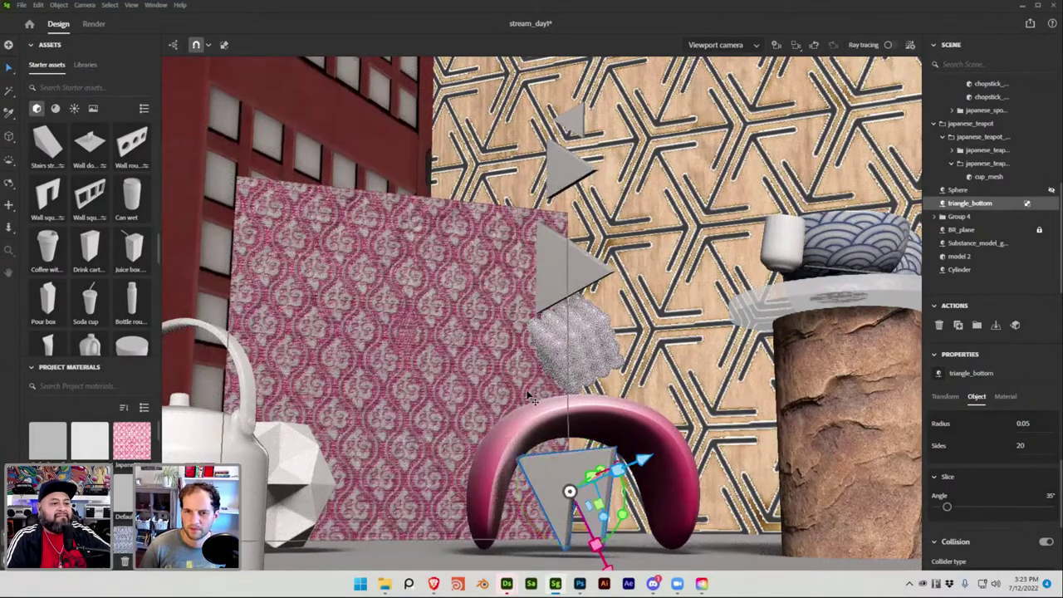
{"action": "scroll", "coordinate": [996, 166], "scroll_direction": "up", "scroll_amount": 5}
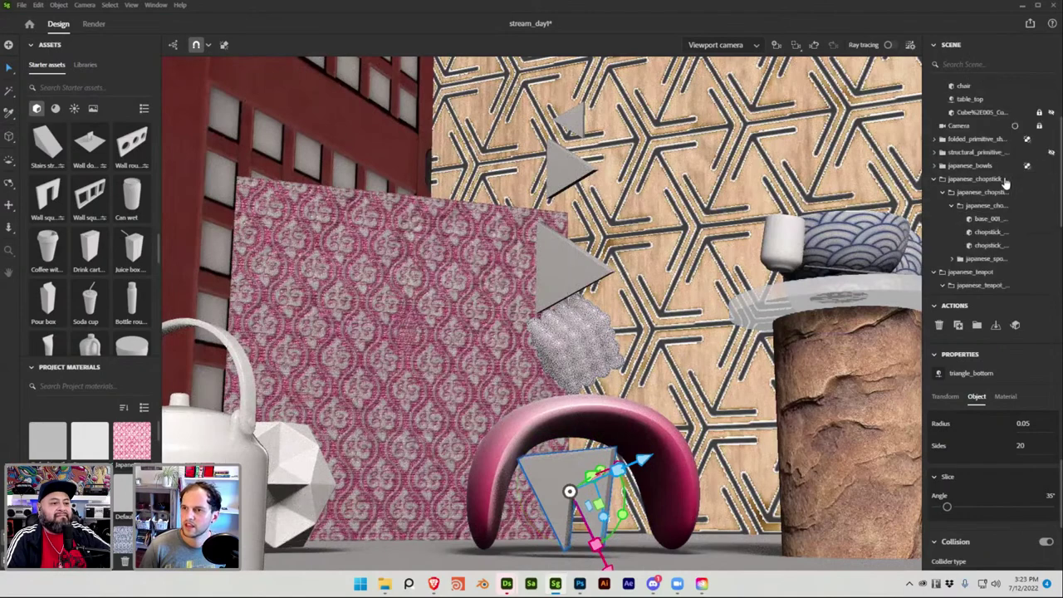
{"action": "left_click", "coordinate": [716, 48]}
{"action": "left_click", "coordinate": [722, 83]}
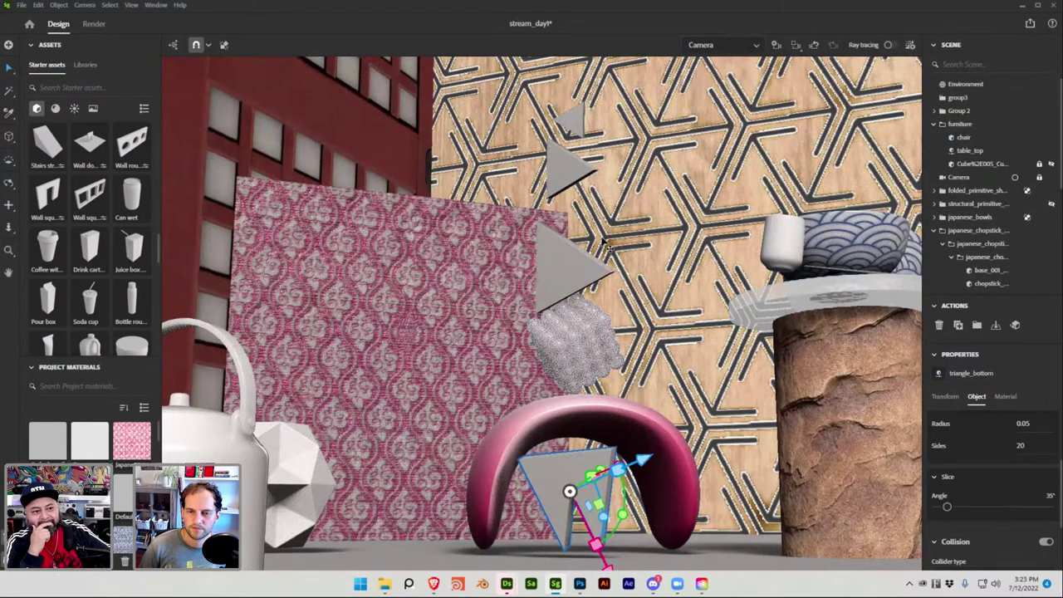
{"action": "key", "text": "ctrl+s"}
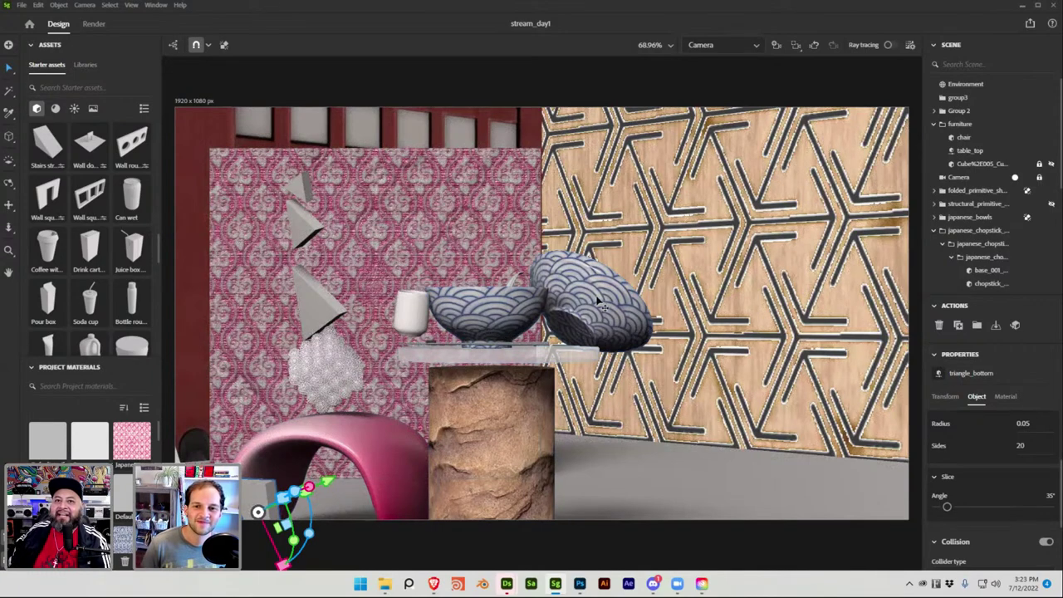
Return to the Viewport camera and move the folded_primitive_shape group past the pink arch toward the stone pedestal
{"action": "left_click", "coordinate": [546, 355]}
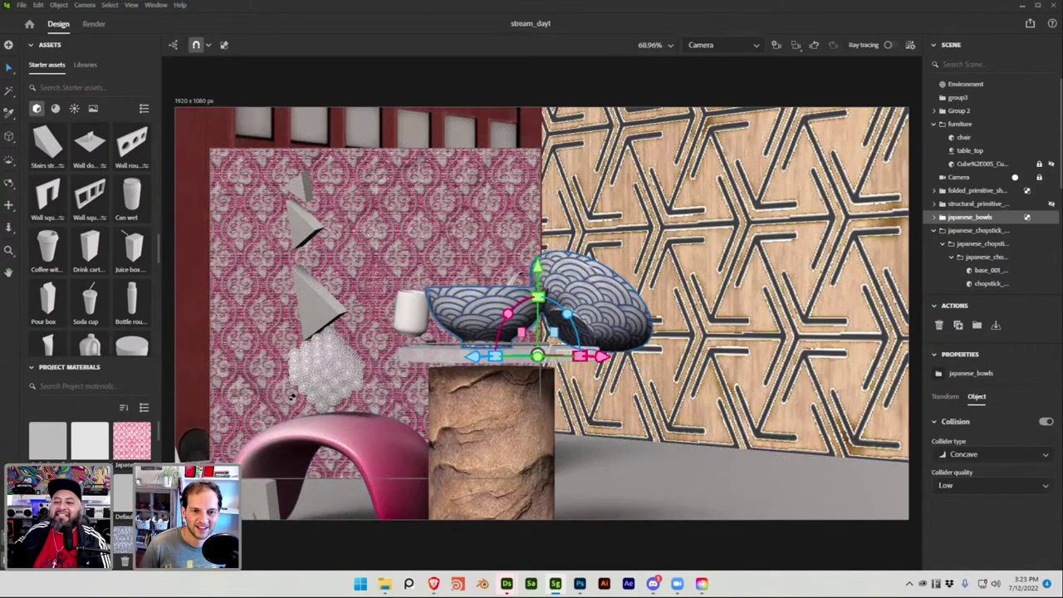
{"action": "left_click", "coordinate": [712, 44]}
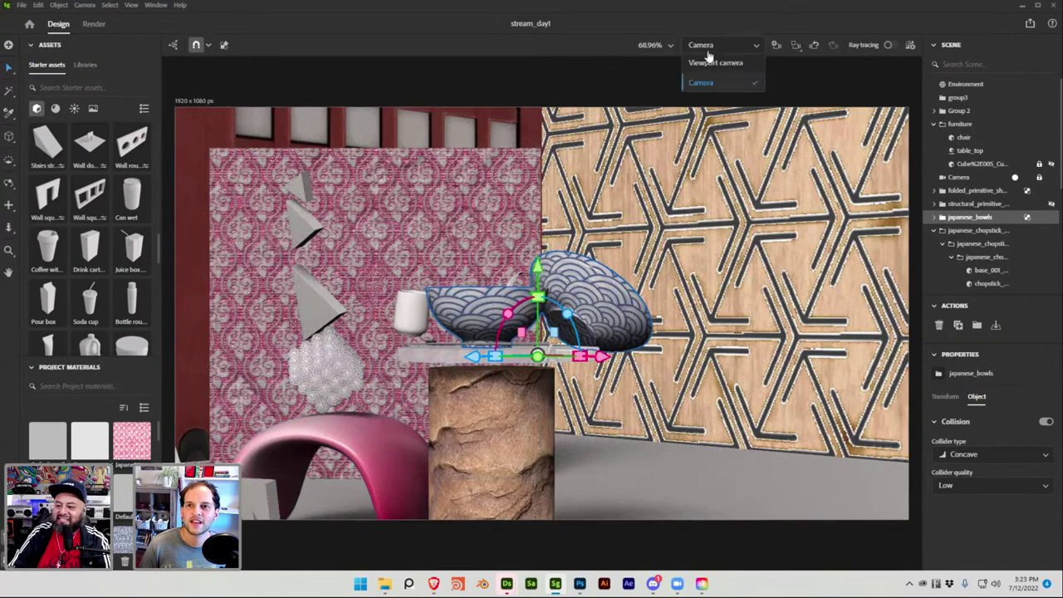
{"action": "left_click", "coordinate": [704, 61]}
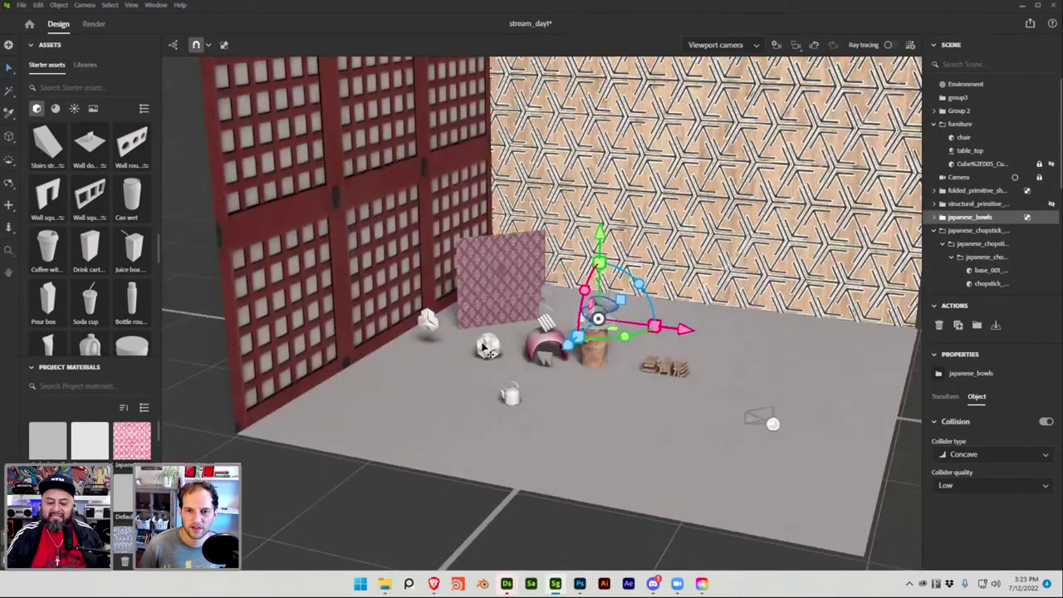
{"action": "left_click", "coordinate": [486, 346]}
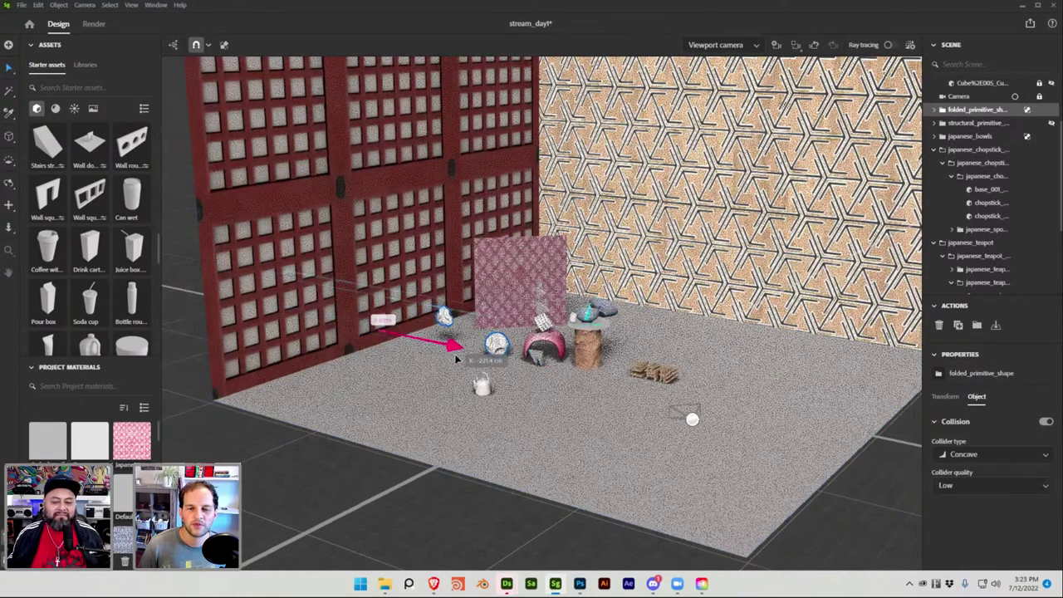
{"action": "left_click_drag", "start_coordinate": [477, 356], "coordinate": [542, 385]}
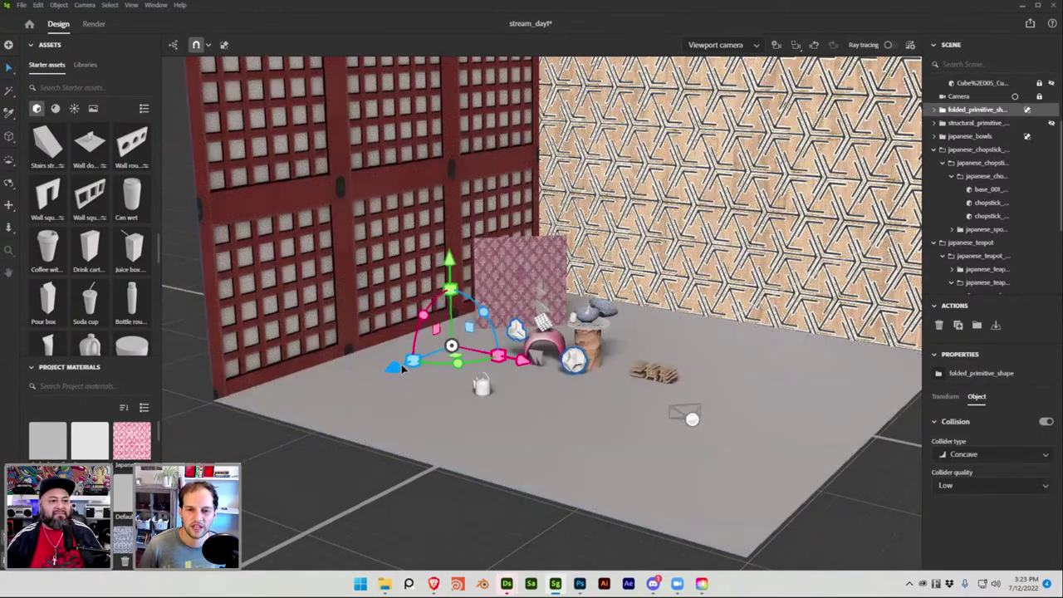
{"action": "left_click_drag", "start_coordinate": [396, 372], "coordinate": [477, 383]}
{"action": "key", "text": "f"}
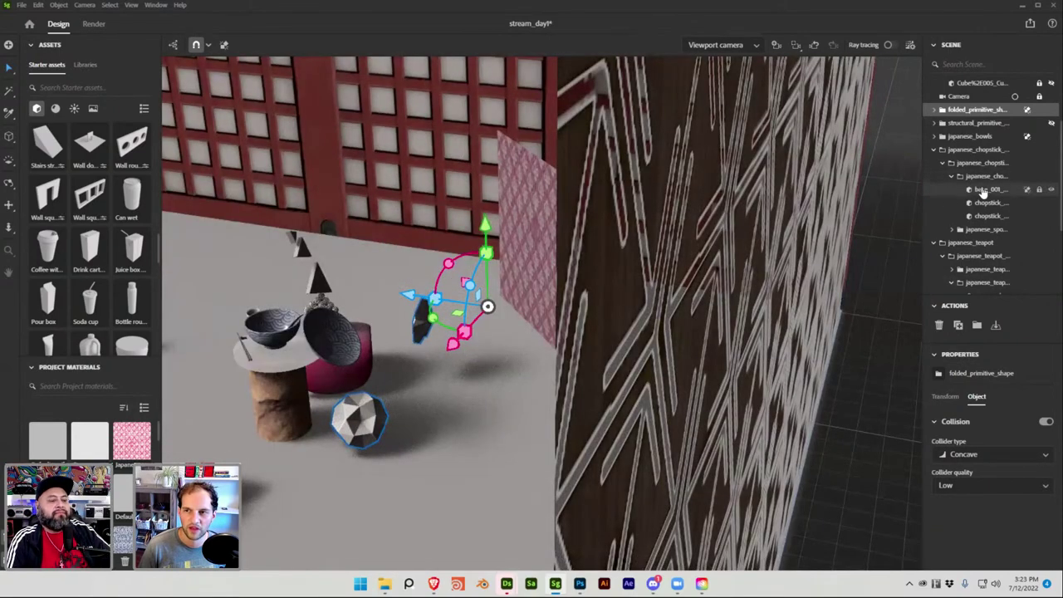
Expand the folded_primitive_shape group and move its shape_003 mesh directly above the faceted shape_001 ball
{"action": "left_click", "coordinate": [986, 189]}
{"action": "left_click", "coordinate": [423, 339]}
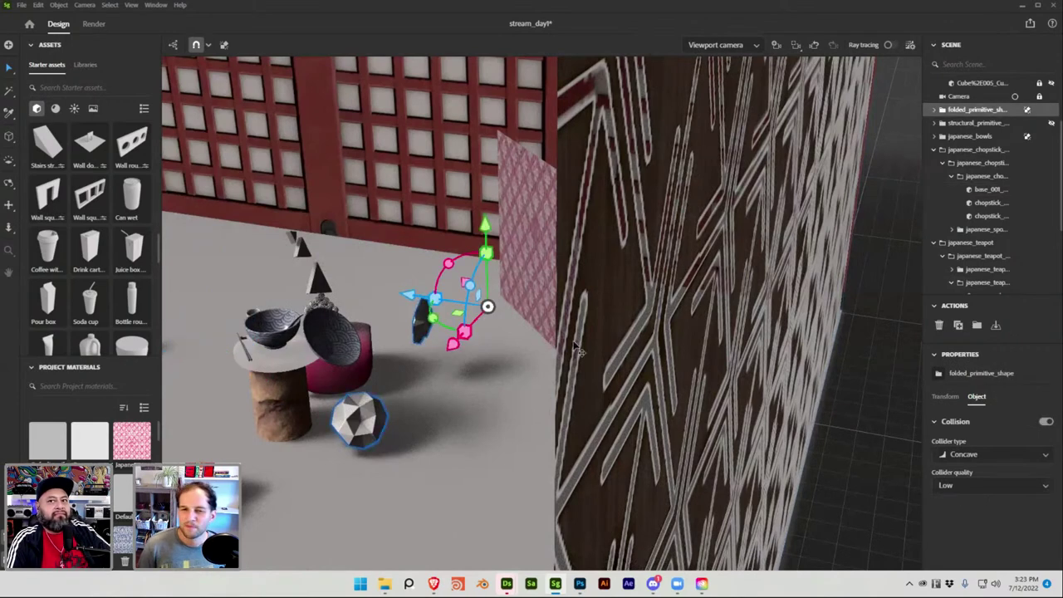
{"action": "left_click", "coordinate": [934, 112]}
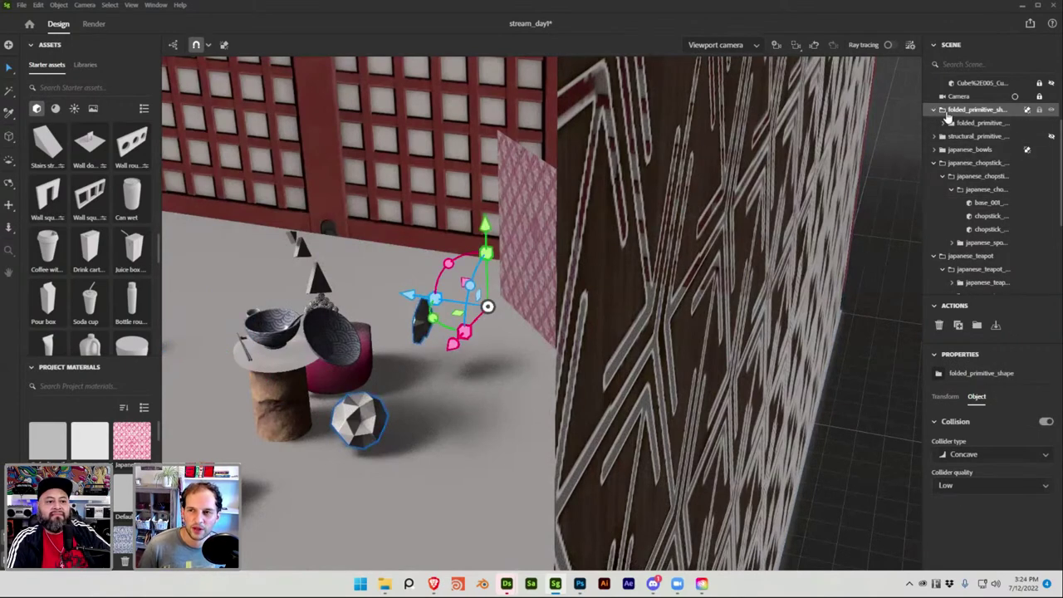
{"action": "left_click", "coordinate": [950, 123]}
{"action": "left_click", "coordinate": [984, 150]}
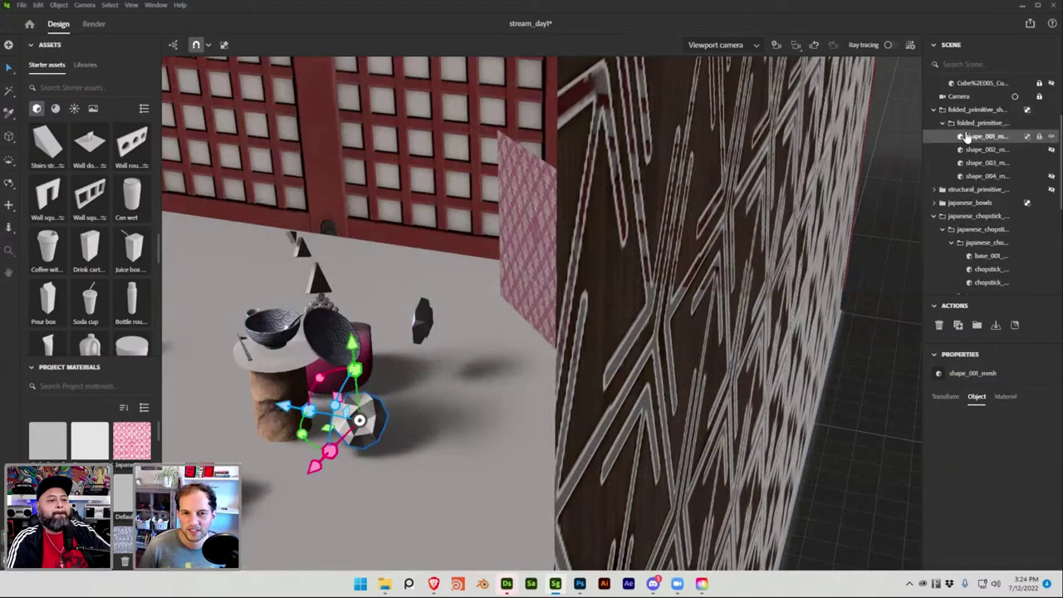
{"action": "left_click", "coordinate": [985, 163]}
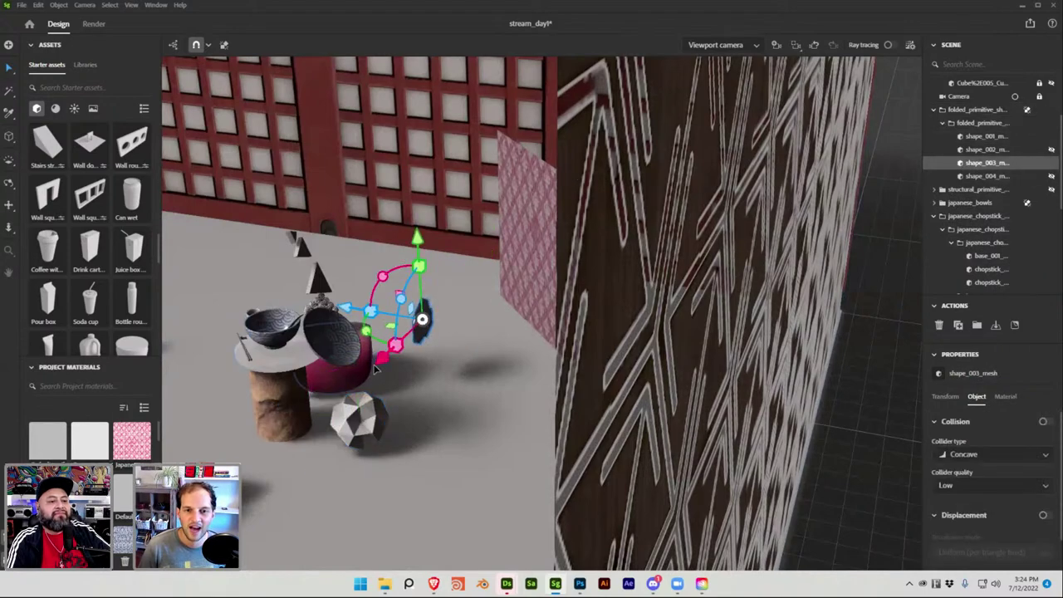
{"action": "left_click_drag", "start_coordinate": [382, 357], "coordinate": [320, 431]}
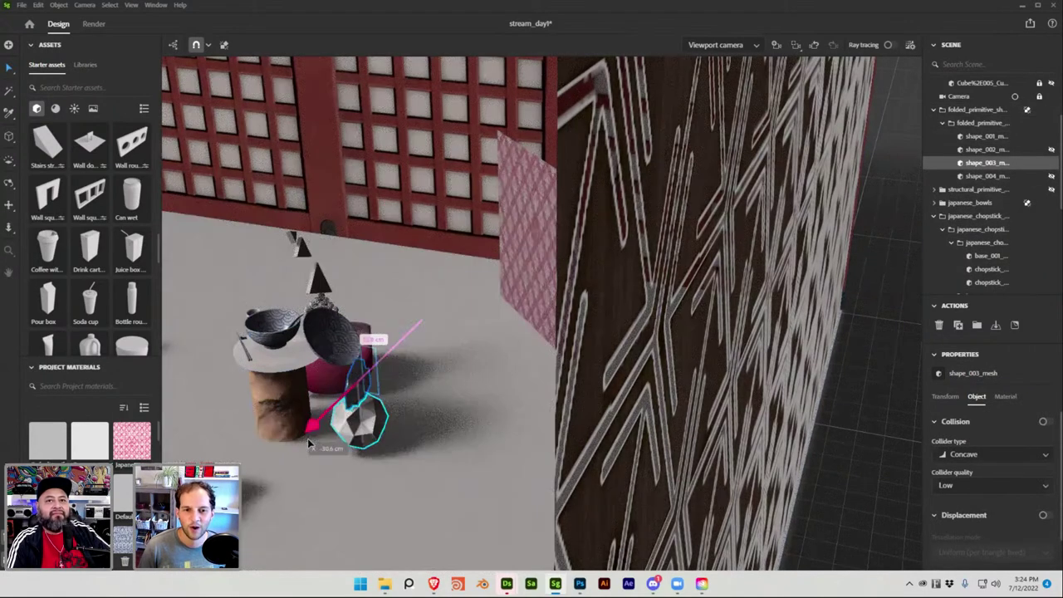
{"action": "left_click_drag", "start_coordinate": [453, 454], "coordinate": [486, 421], "text": "alt"}
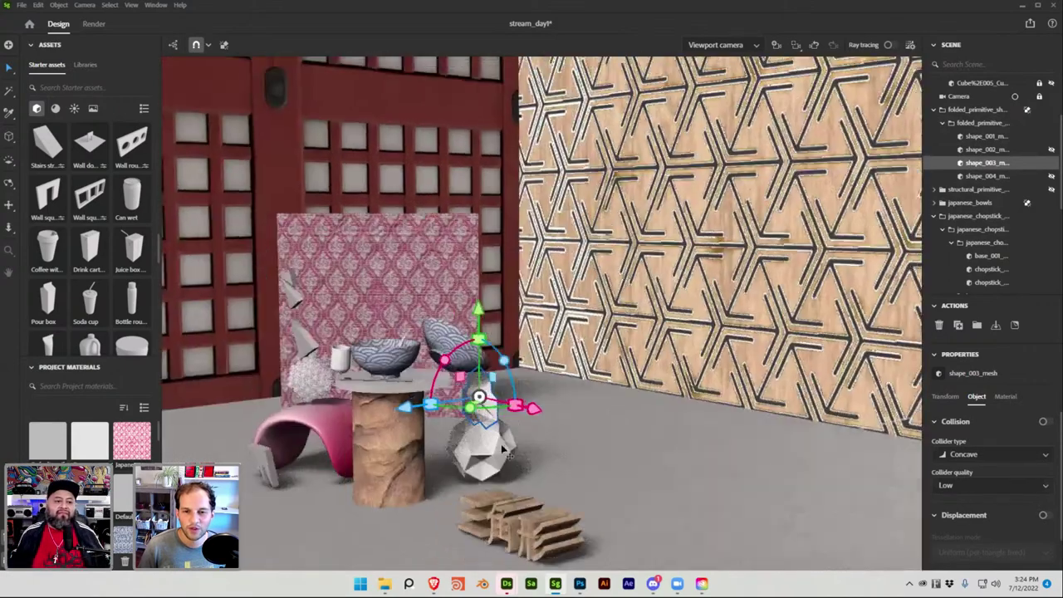
Move the whole folded_primitive_shape group to the open floor beside the pink patterned backdrop, on the arch's side, and save the project
{"action": "left_click", "coordinate": [976, 110]}
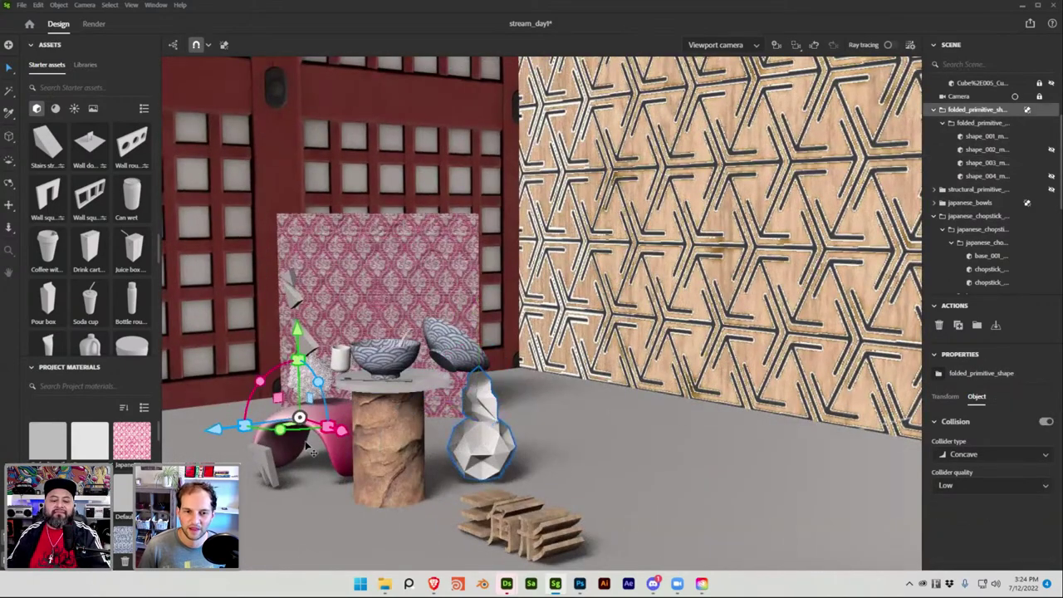
{"action": "left_click_drag", "start_coordinate": [308, 427], "coordinate": [357, 423]}
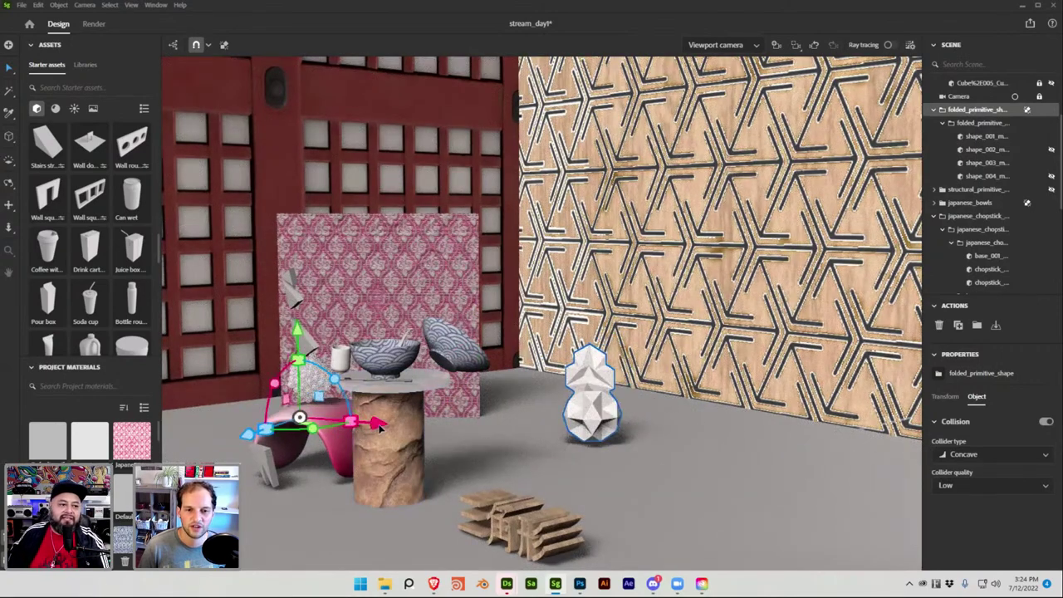
{"action": "left_click_drag", "start_coordinate": [365, 423], "coordinate": [234, 353]}
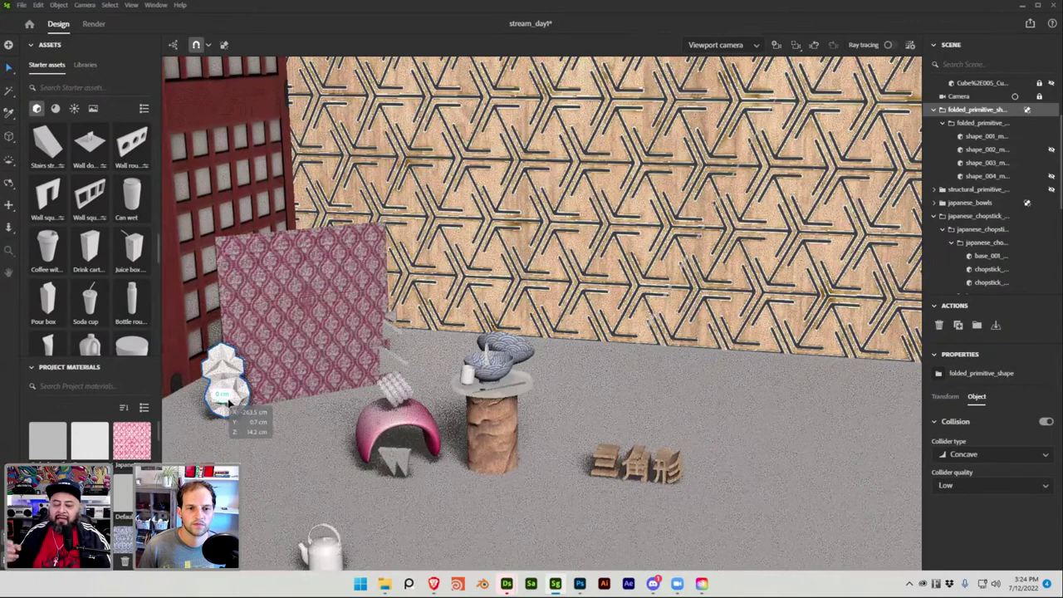
{"action": "left_click_drag", "start_coordinate": [228, 408], "coordinate": [232, 449], "text": "alt"}
{"action": "key", "text": "ctrl+s"}
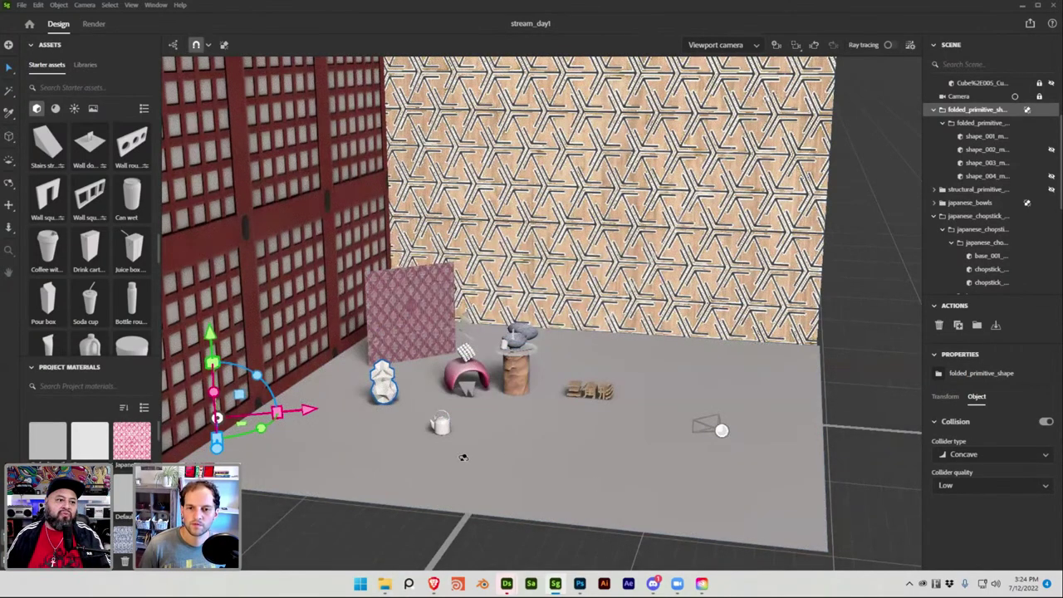
Select the scene Camera and examine its placement relative to the still life from a wider view
{"action": "left_click_drag", "start_coordinate": [465, 456], "coordinate": [601, 462]}
{"action": "left_click", "coordinate": [606, 467]}
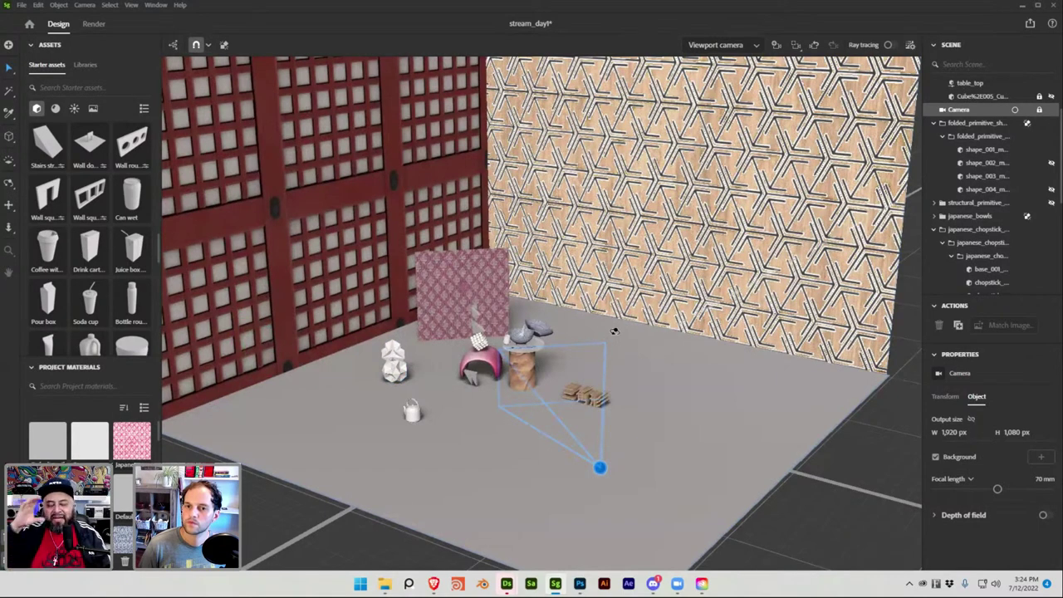
{"action": "scroll", "coordinate": [614, 330], "scroll_direction": "down", "scroll_amount": 5}
{"action": "scroll", "coordinate": [835, 311], "scroll_direction": "up", "scroll_amount": 3}
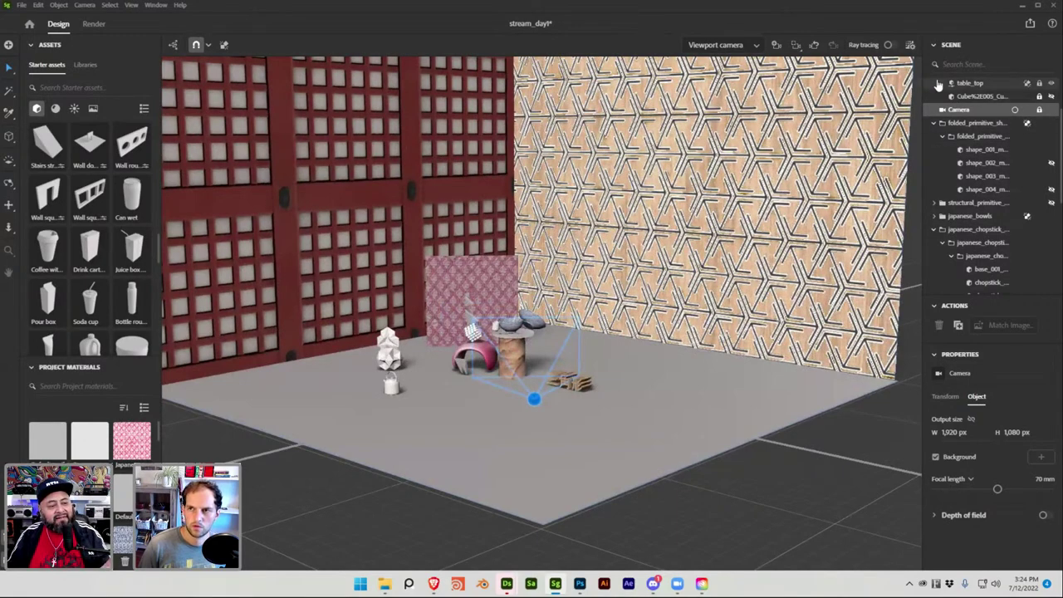
{"action": "left_click", "coordinate": [714, 45]}
{"action": "left_click", "coordinate": [705, 86]}
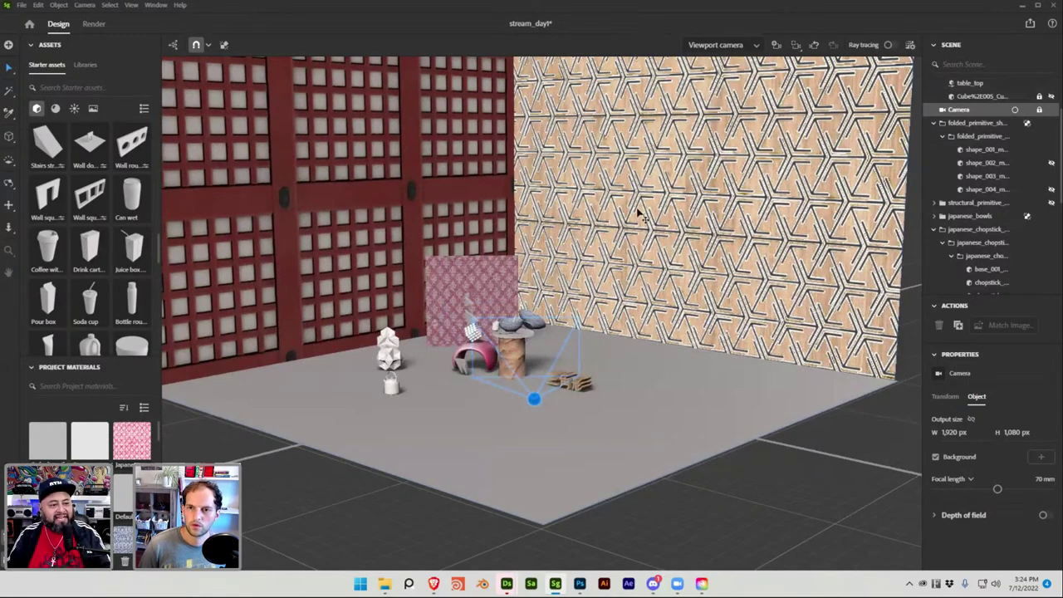
Try the aged_japanese_elm_wood material from the Designer_Files folder on the Group 2 room, and undo it
{"action": "left_click", "coordinate": [511, 353]}
{"action": "left_click", "coordinate": [385, 583]}
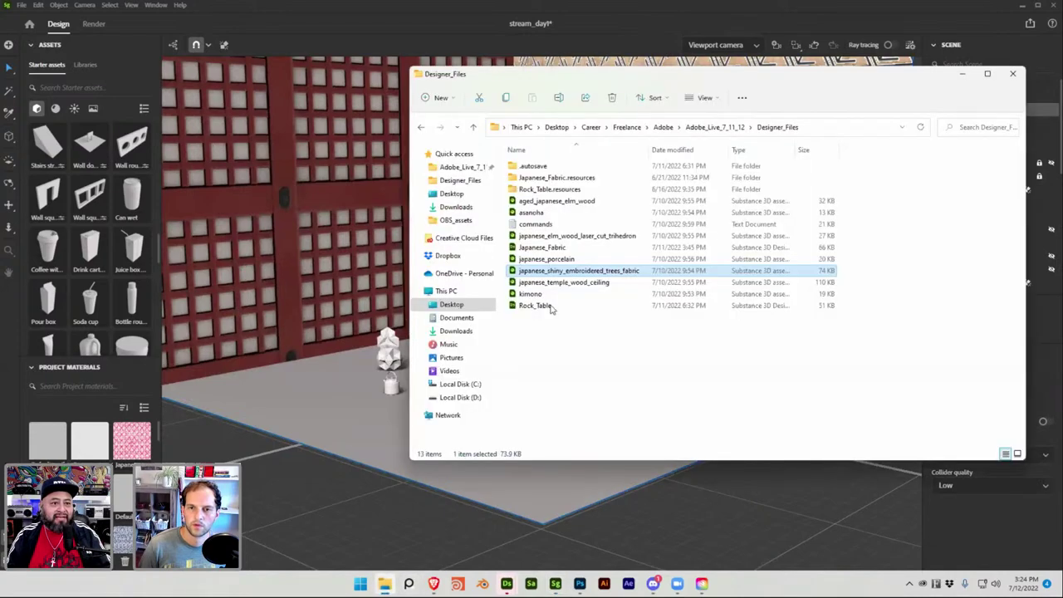
{"action": "left_click", "coordinate": [575, 201]}
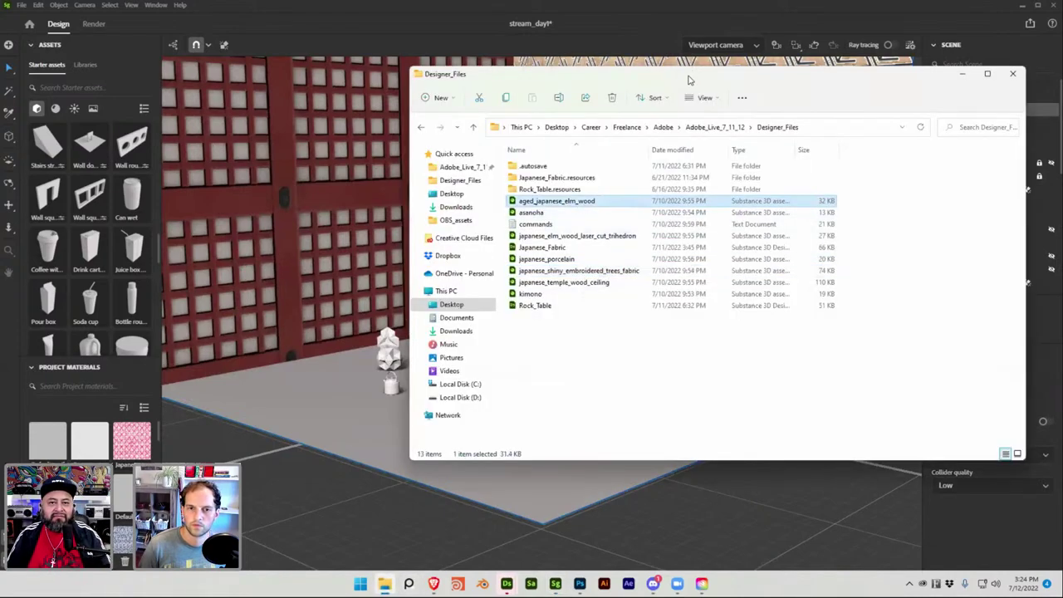
{"action": "left_click_drag", "start_coordinate": [650, 74], "coordinate": [690, 232]}
{"action": "left_click_drag", "start_coordinate": [629, 362], "coordinate": [534, 324]}
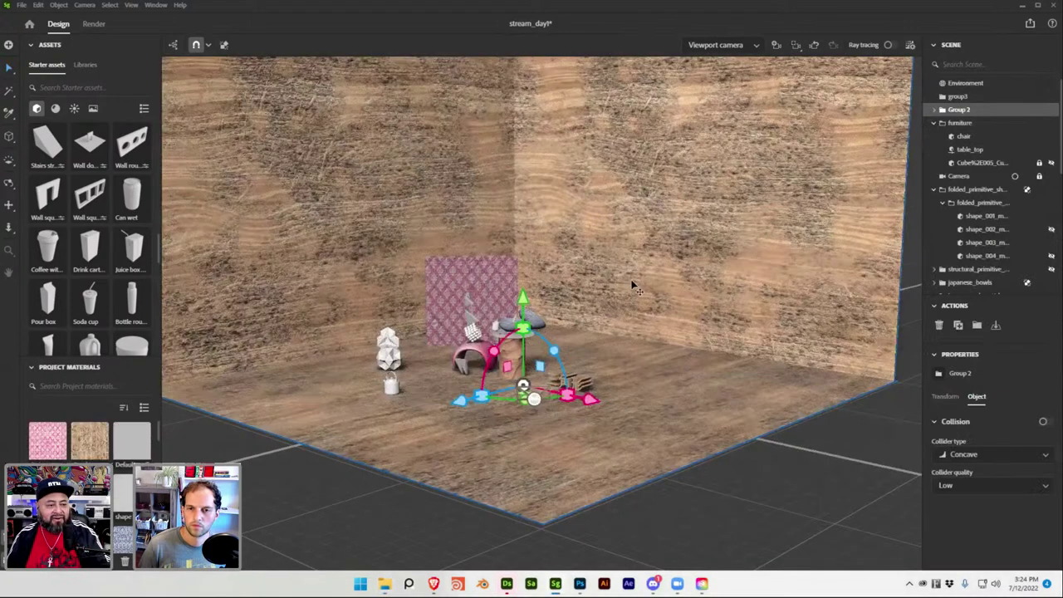
{"action": "key", "text": "ctrl+z"}
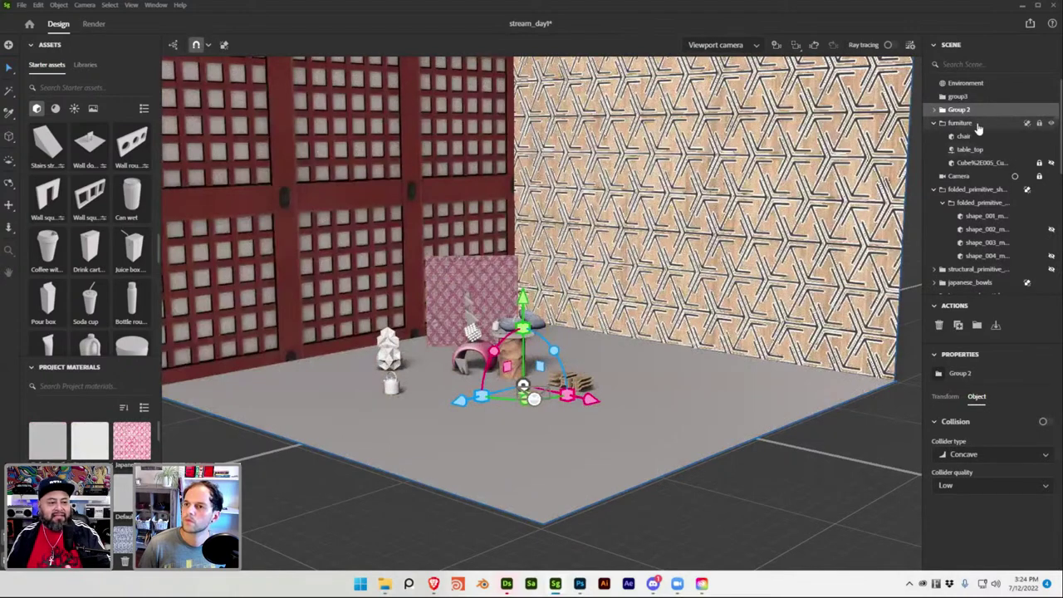
Inspect group3 and the right_wall and wall planes inside Group 2, and view the export options for the wall
{"action": "left_click", "coordinate": [954, 97]}
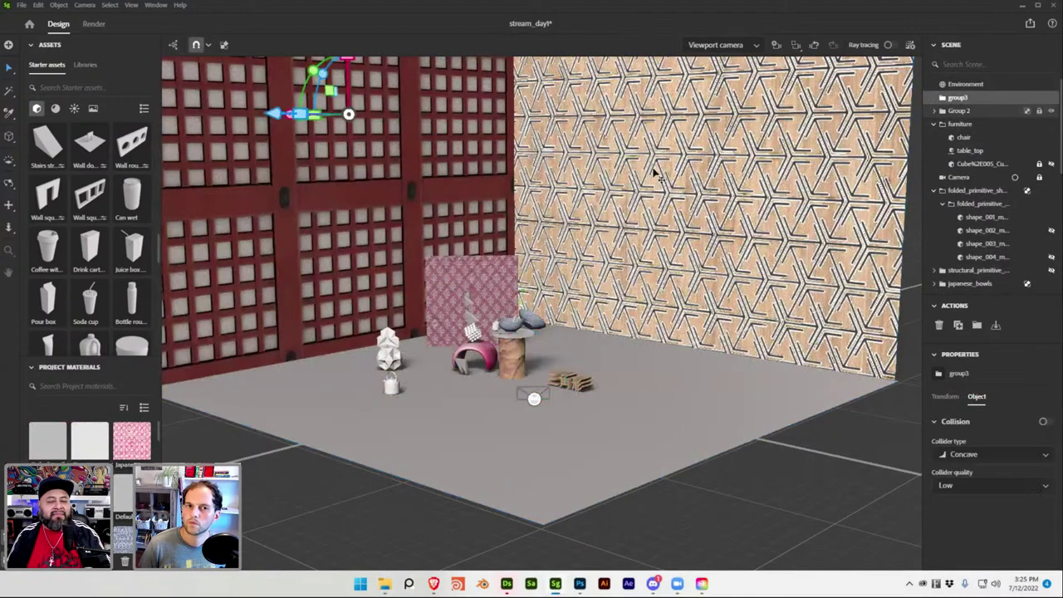
{"action": "double_click", "coordinate": [938, 97]}
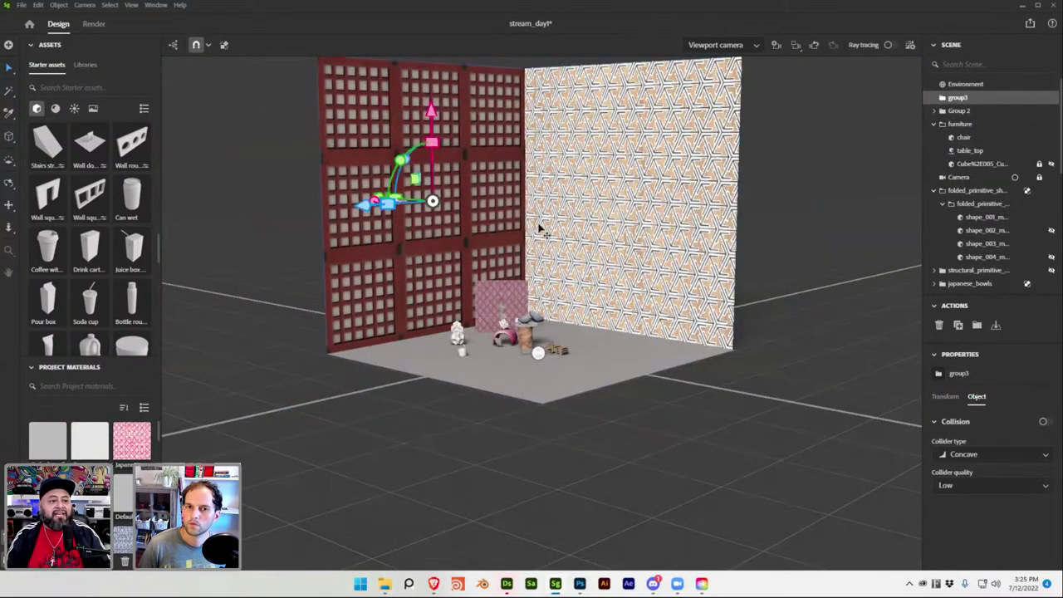
{"action": "left_click", "coordinate": [679, 233]}
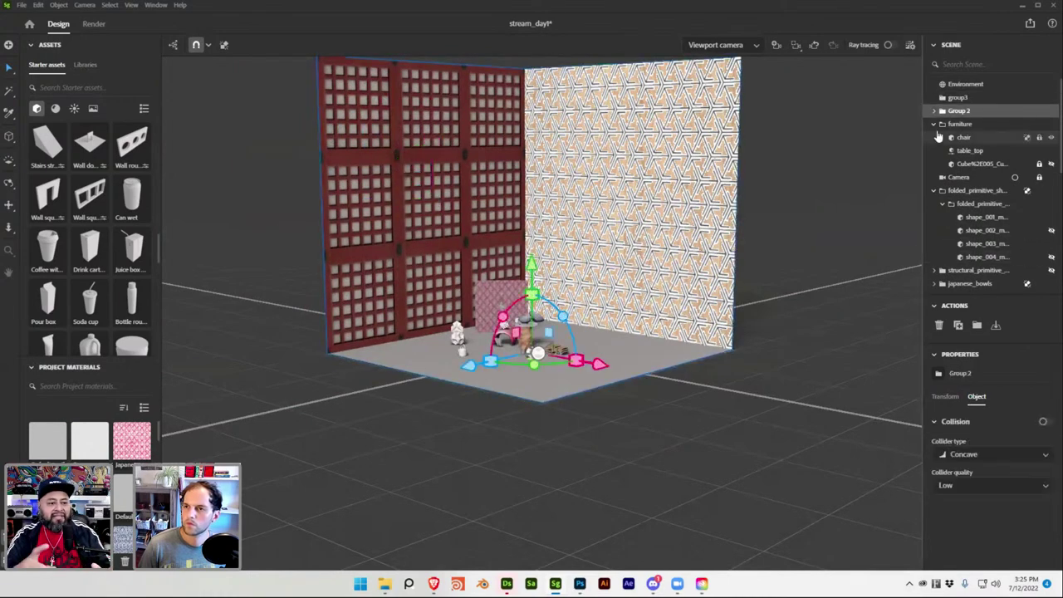
{"action": "left_click", "coordinate": [963, 125]}
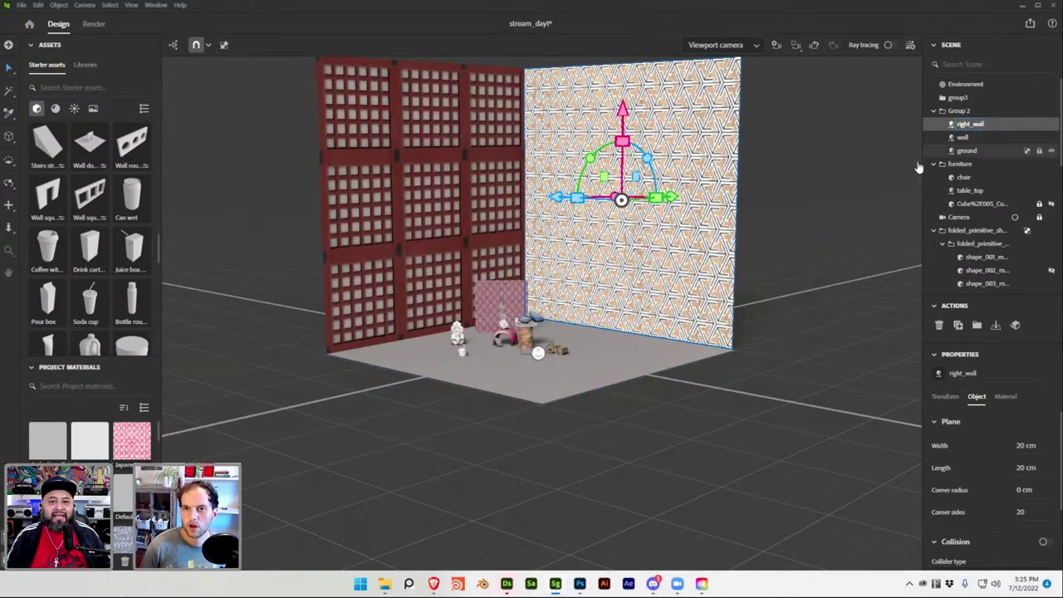
{"action": "left_click", "coordinate": [797, 224]}
{"action": "left_click", "coordinate": [398, 222]}
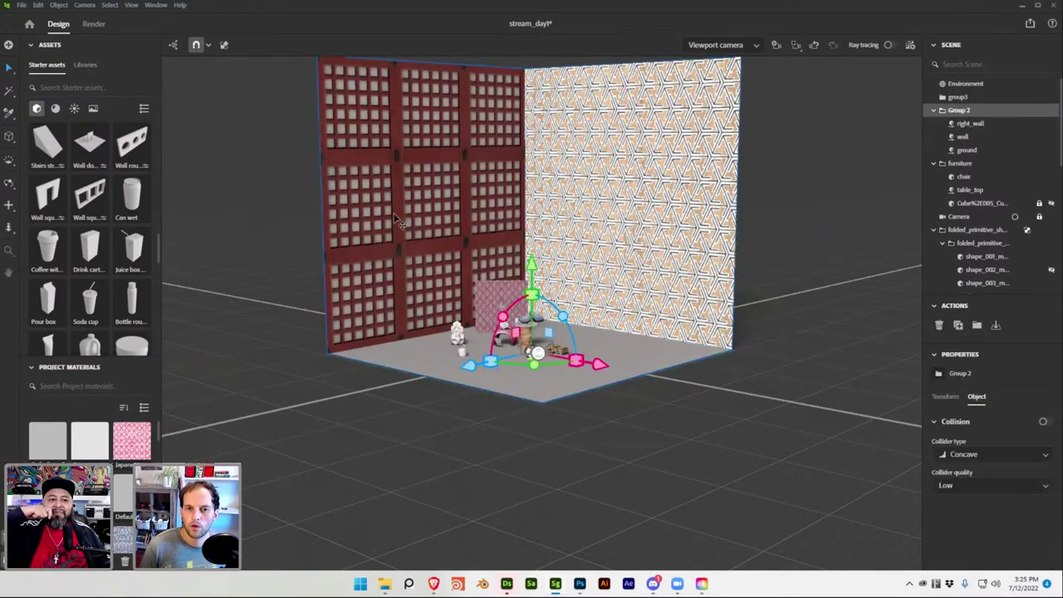
{"action": "left_click", "coordinate": [962, 136]}
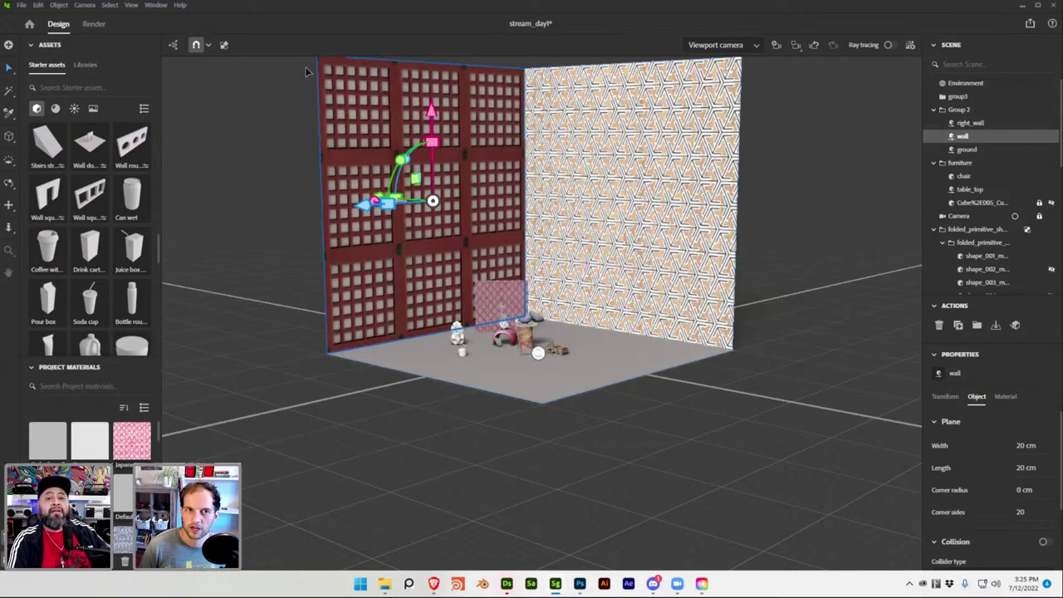
{"action": "left_click", "coordinate": [1030, 23]}
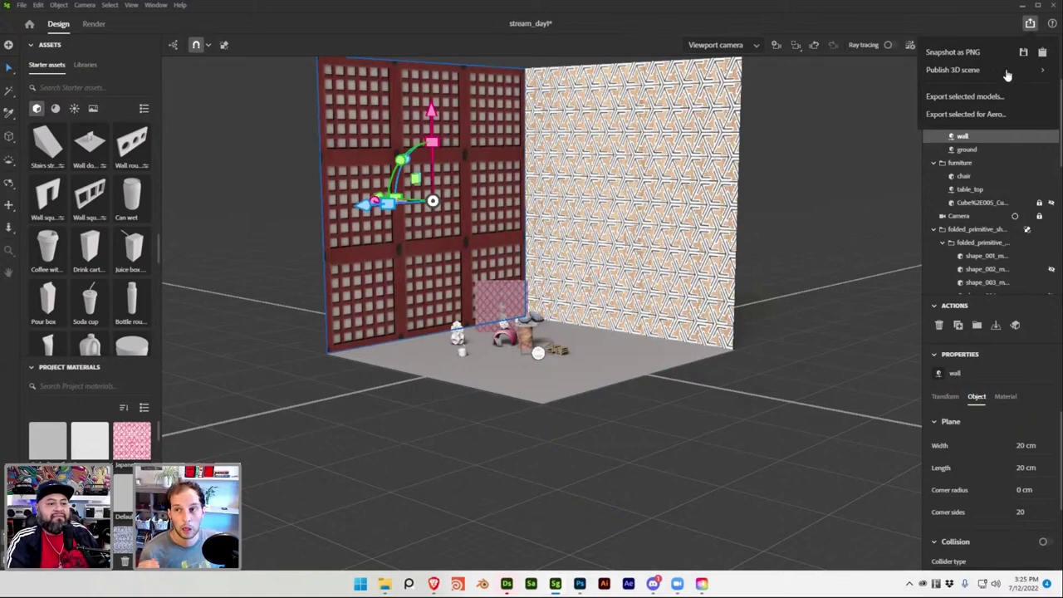
{"action": "left_click", "coordinate": [758, 343]}
Select the Substance_model_graph object resting on the pink arch and save the project
{"action": "scroll", "coordinate": [519, 398], "scroll_direction": "up", "scroll_amount": 5}
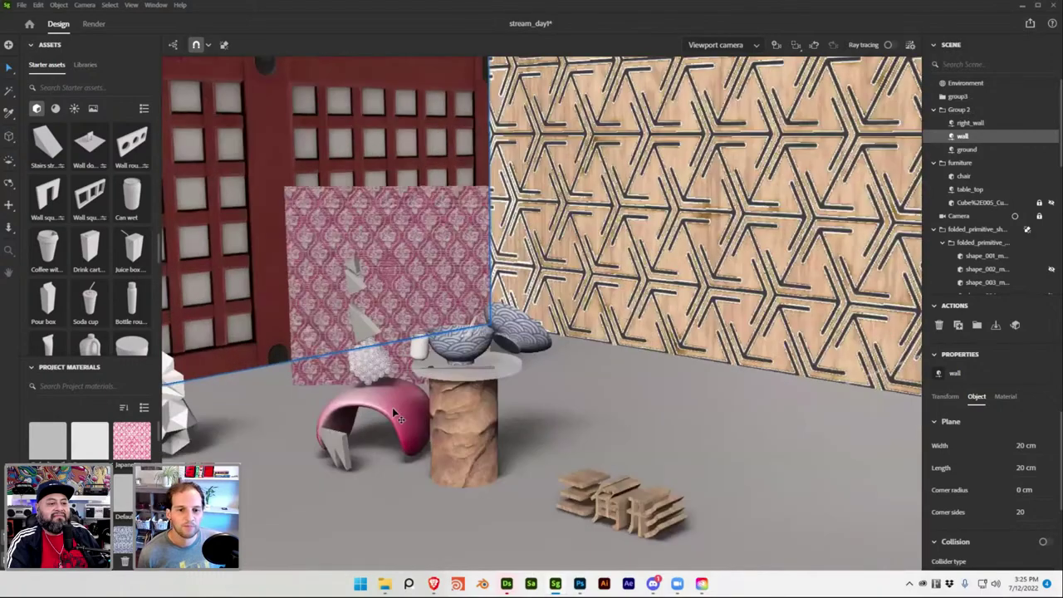
{"action": "left_click", "coordinate": [397, 418]}
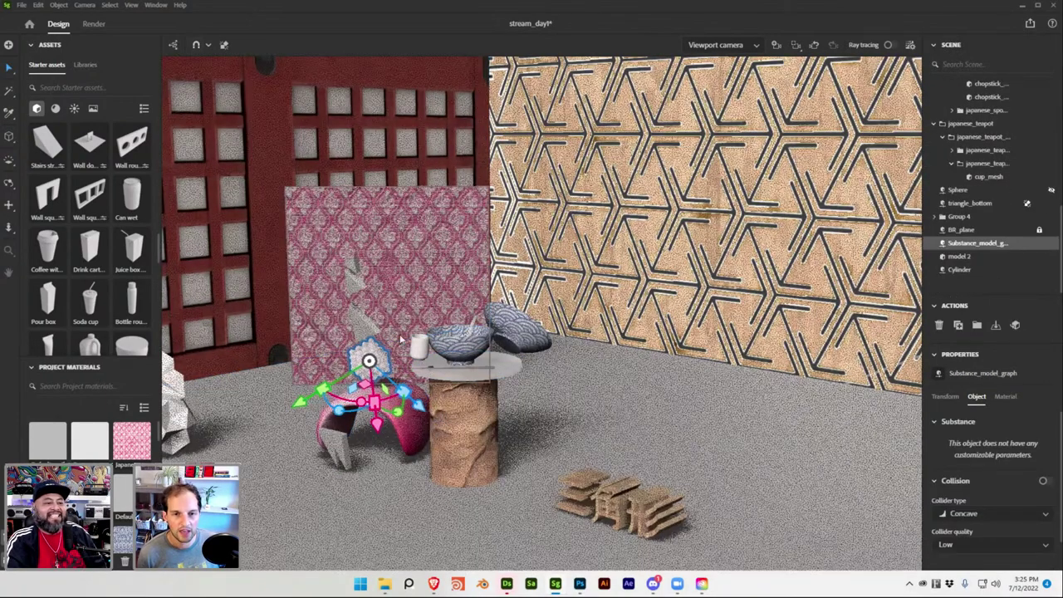
{"action": "key", "text": "ctrl+s"}
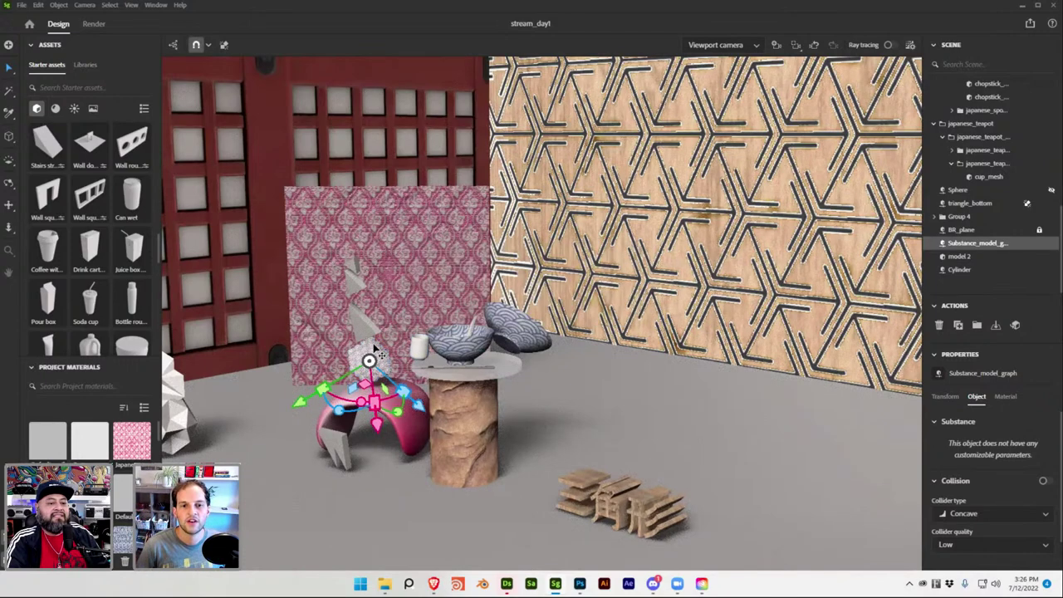
{"action": "scroll", "coordinate": [375, 352], "scroll_direction": "down", "scroll_amount": 2}
{"action": "scroll", "coordinate": [619, 412], "scroll_direction": "down", "scroll_amount": 3}
{"action": "scroll", "coordinate": [618, 413], "scroll_direction": "up", "scroll_amount": 2}
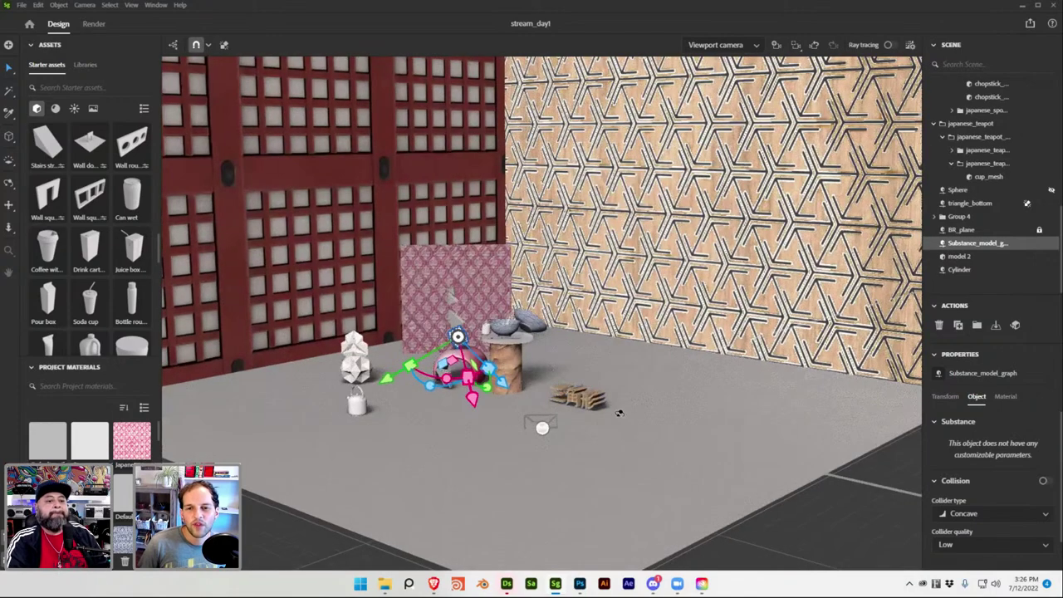
{"action": "middle_click_drag", "start_coordinate": [618, 412], "coordinate": [573, 418]}
{"action": "left_click", "coordinate": [504, 438]}
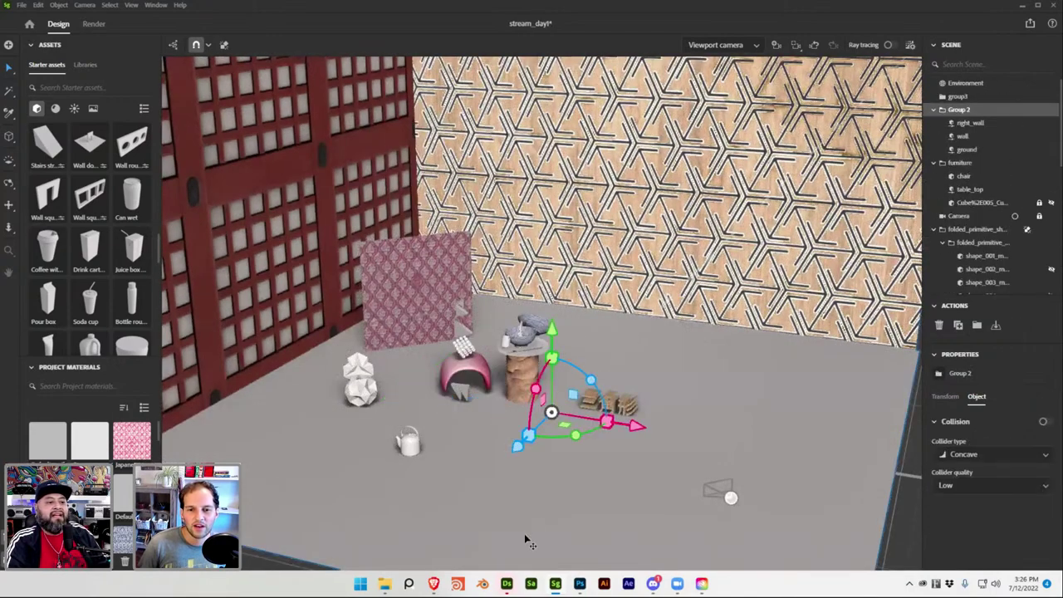
Close the Welcome window of Substance 3D Designer, view its empty workspace and return to Substance 3D Stager
{"action": "mouse_move", "coordinate": [516, 588]}
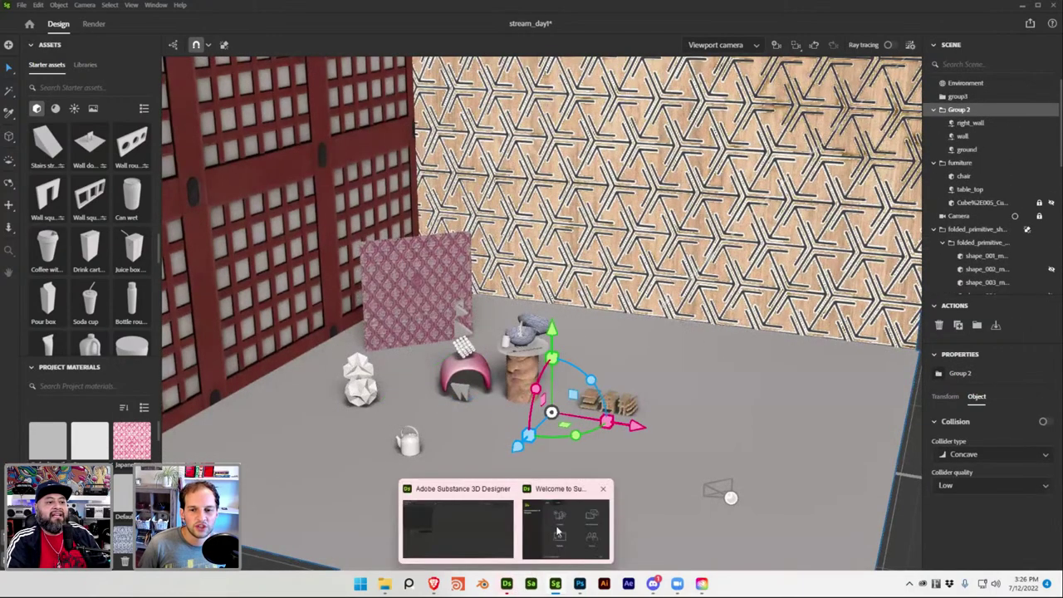
{"action": "left_click", "coordinate": [603, 488]}
{"action": "left_click", "coordinate": [524, 544]}
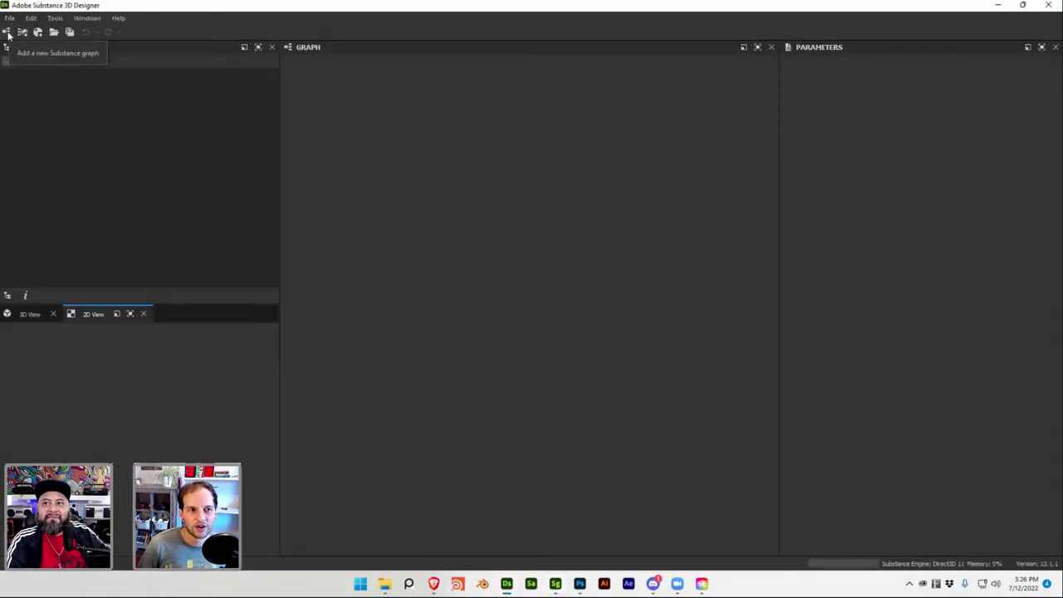
{"action": "left_click", "coordinate": [997, 5]}
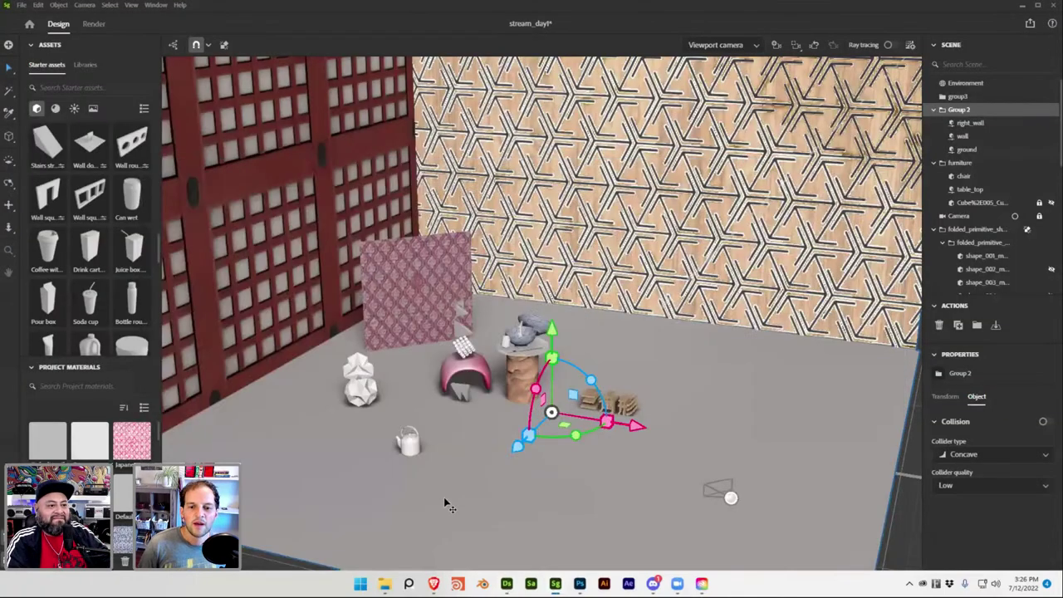
Switch to Substance 3D Designer and create a 2048 px Substance graph from the Metallic Roughness template in a new package
{"action": "mouse_move", "coordinate": [444, 577]}
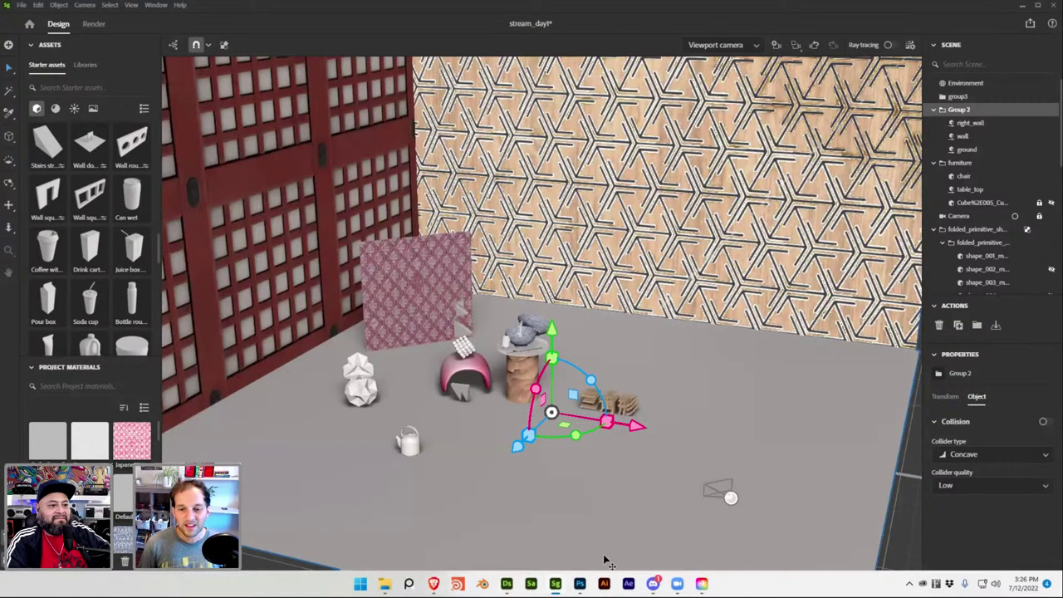
{"action": "mouse_move", "coordinate": [557, 586]}
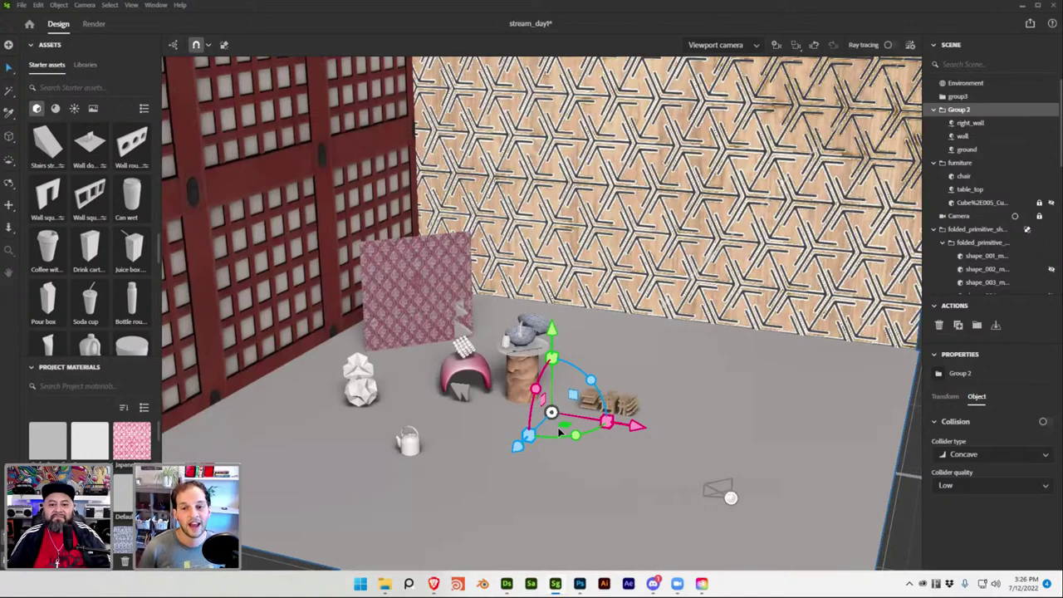
{"action": "mouse_move", "coordinate": [659, 587]}
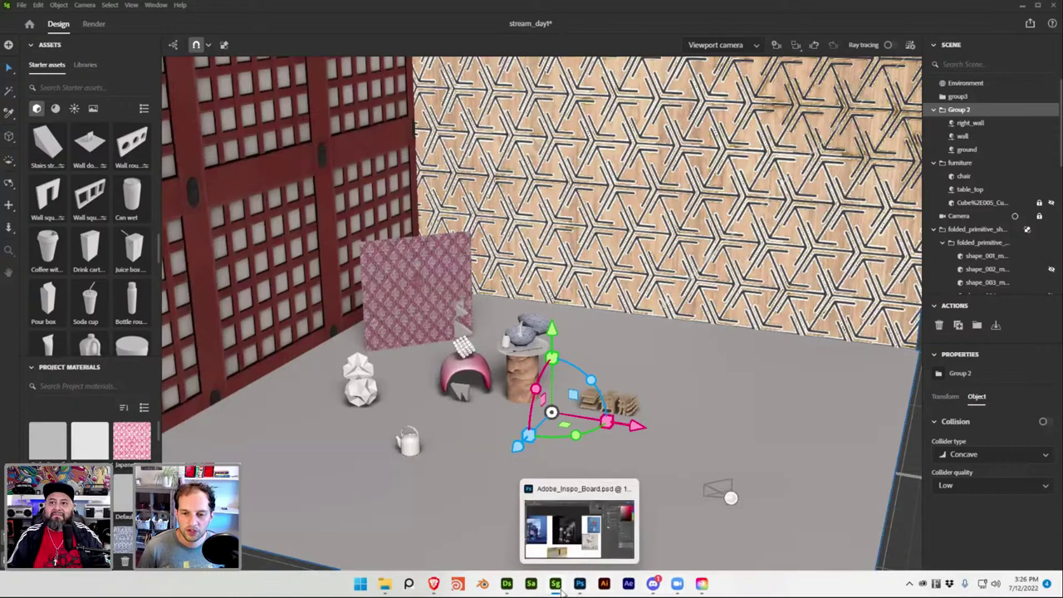
{"action": "left_click", "coordinate": [506, 584]}
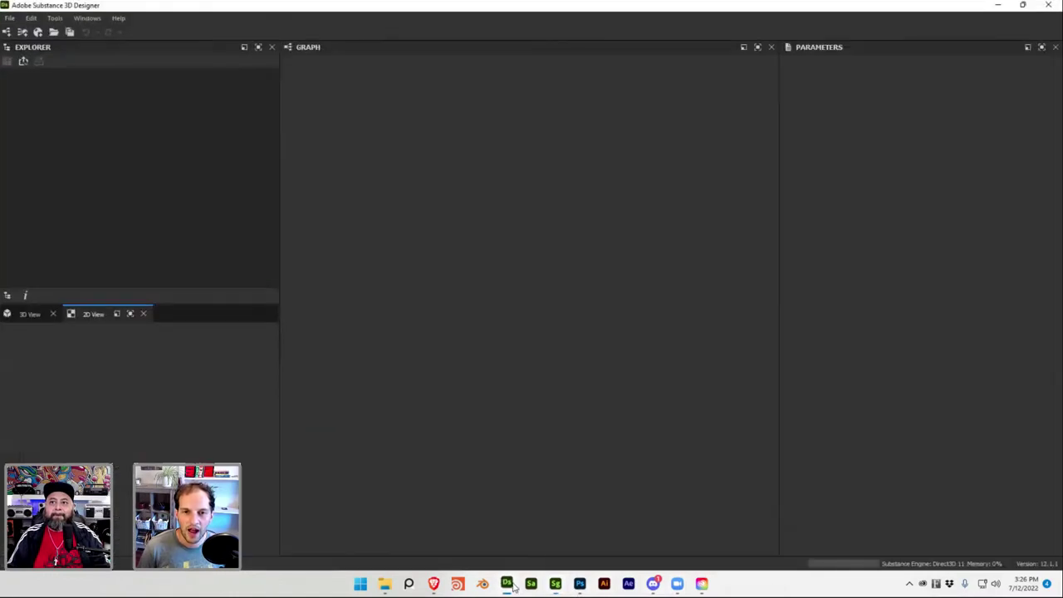
{"action": "left_click", "coordinate": [8, 33]}
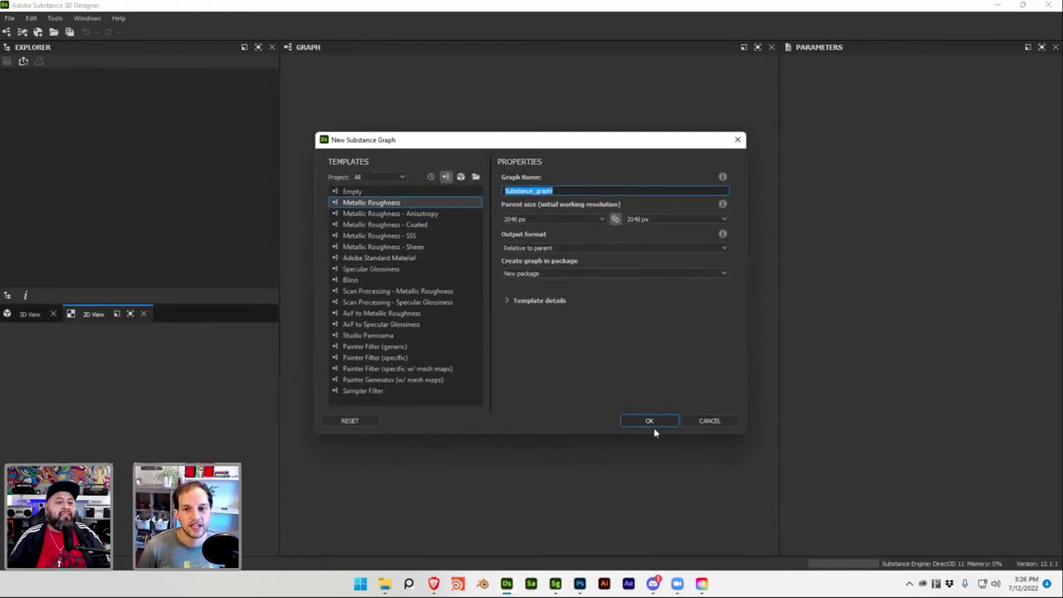
{"action": "left_click", "coordinate": [648, 419]}
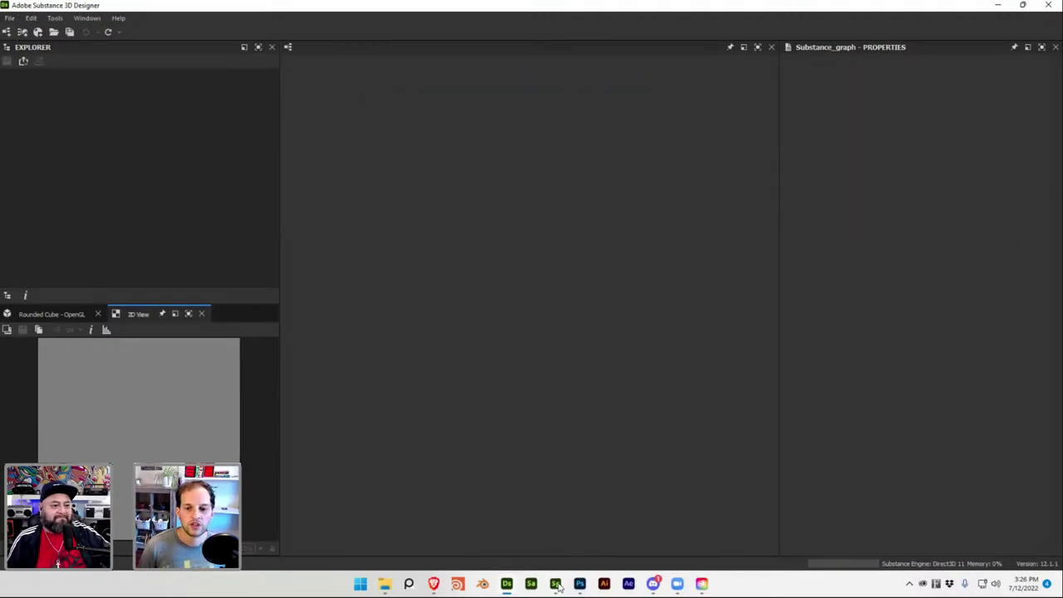
Switch back to Substance 3D Stager and save the stream_day1 project
{"action": "key", "text": "alt+Tab"}
{"action": "key", "text": "ctrl+s"}
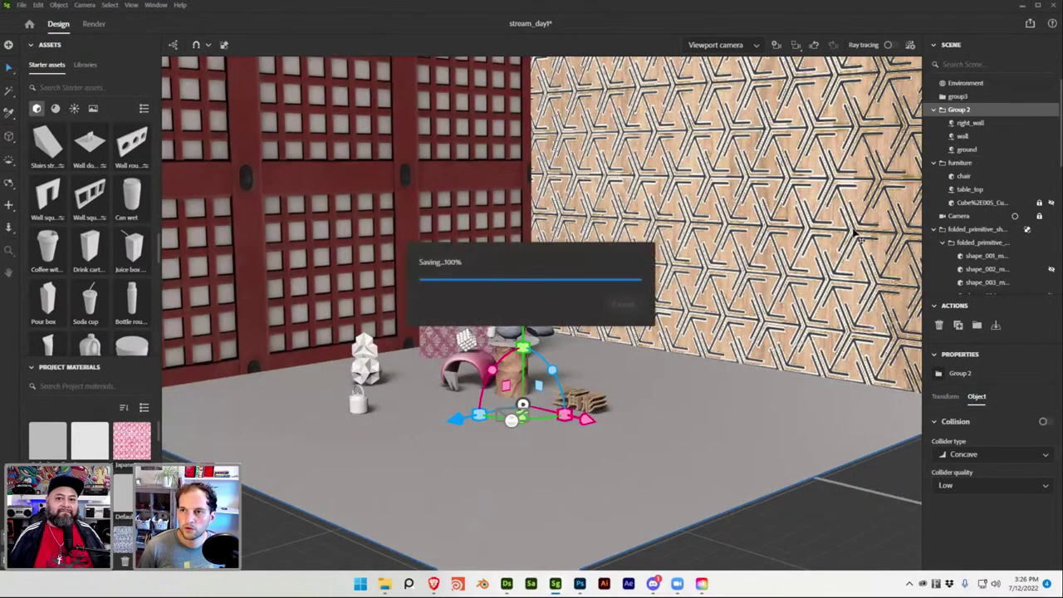
Select the Environment's light and apply the Canopus ground environment light from the starter assets
{"action": "key", "text": "Escape"}
{"action": "left_click", "coordinate": [1009, 396]}
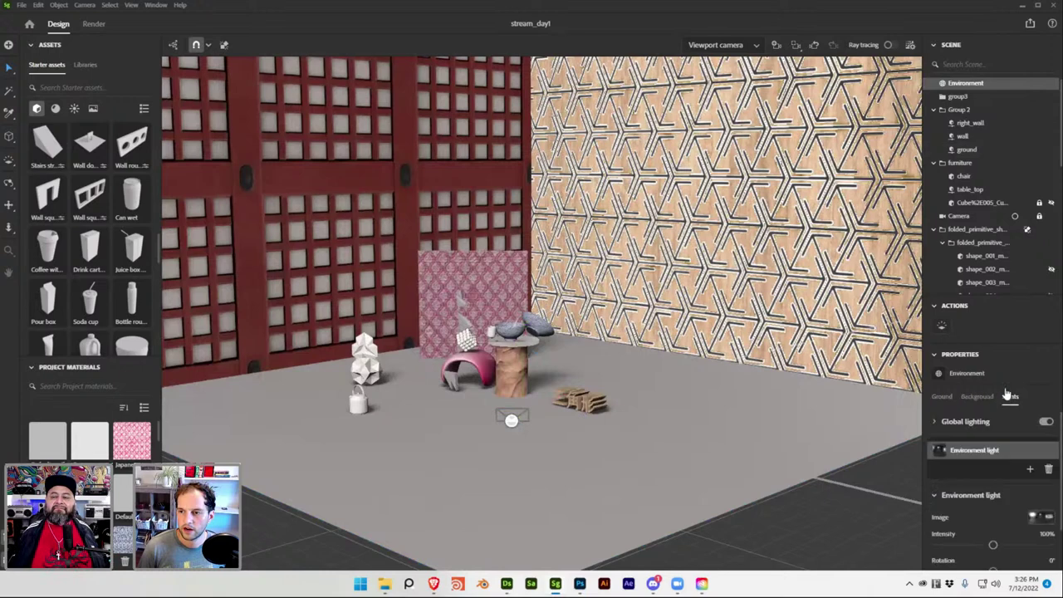
{"action": "left_click", "coordinate": [73, 108]}
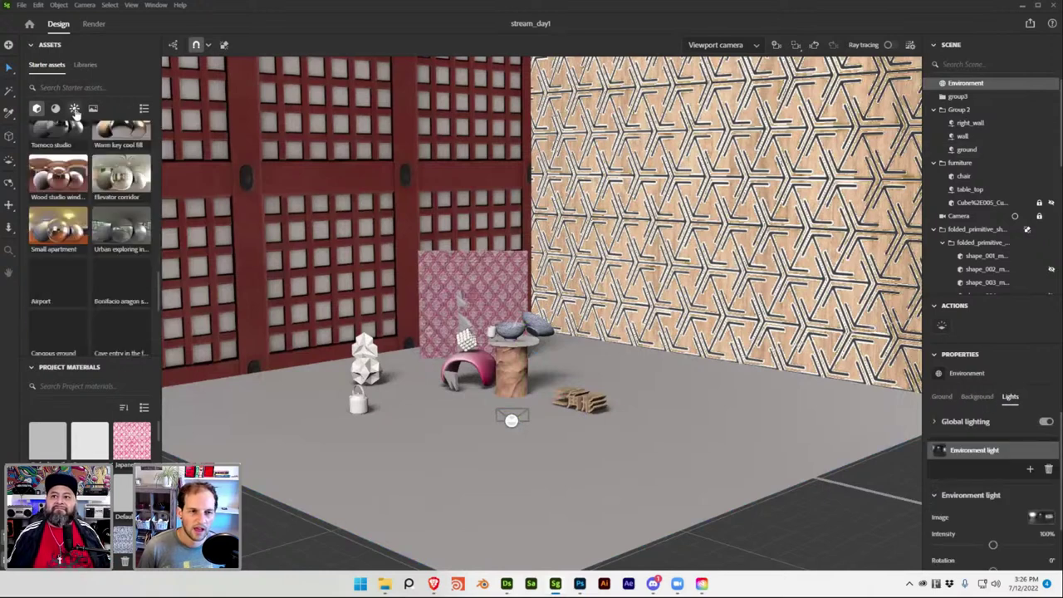
{"action": "scroll", "coordinate": [81, 230], "scroll_direction": "down", "scroll_amount": 1}
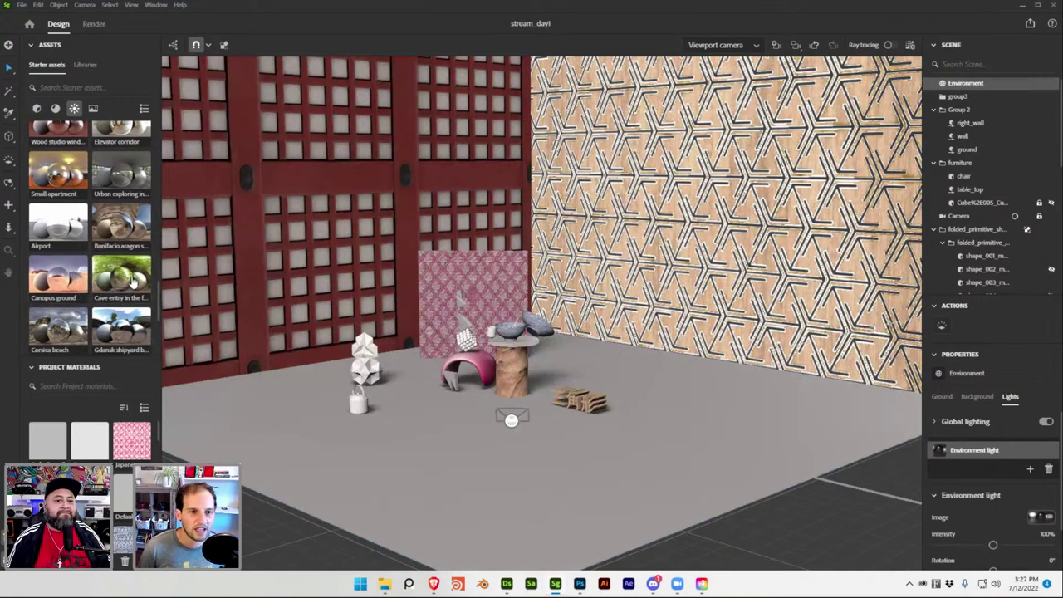
{"action": "left_click", "coordinate": [67, 282]}
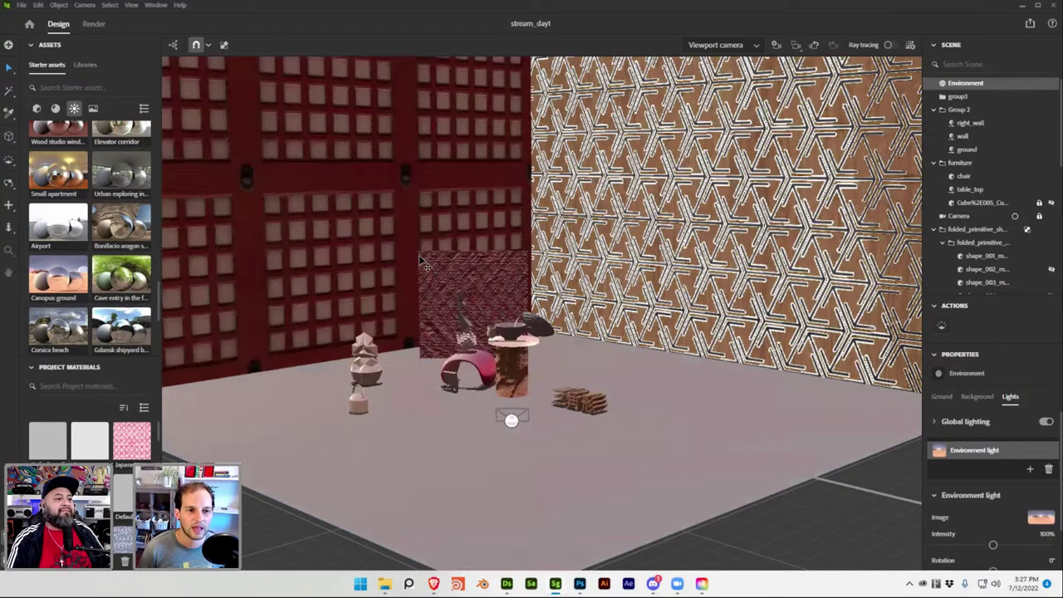
Rotate the environment light to 131° and inspect how it falls on the walls
{"action": "scroll", "coordinate": [430, 368], "scroll_direction": "down", "scroll_amount": 10}
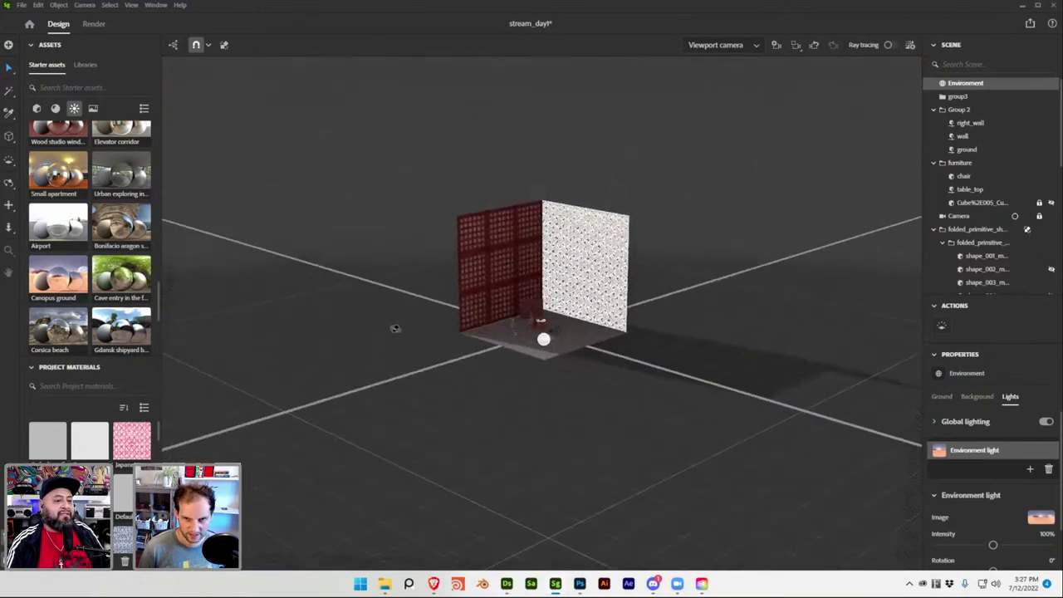
{"action": "left_click_drag", "start_coordinate": [395, 328], "coordinate": [498, 332], "text": "alt"}
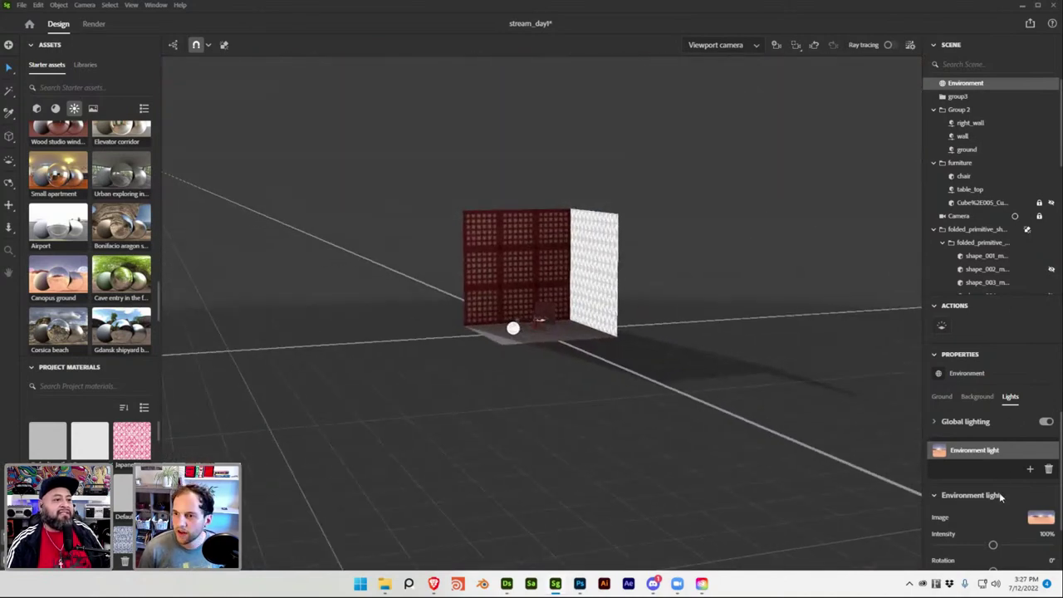
{"action": "scroll", "coordinate": [990, 533], "scroll_direction": "down", "scroll_amount": 2}
{"action": "left_click_drag", "start_coordinate": [992, 520], "coordinate": [1036, 515]}
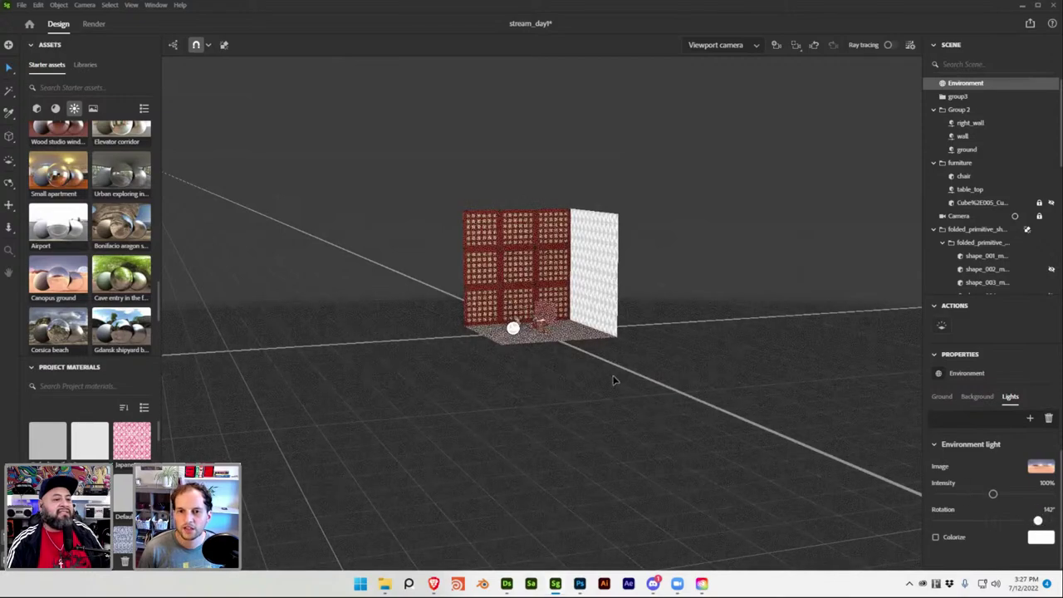
{"action": "left_click_drag", "start_coordinate": [590, 389], "coordinate": [498, 415], "text": "alt"}
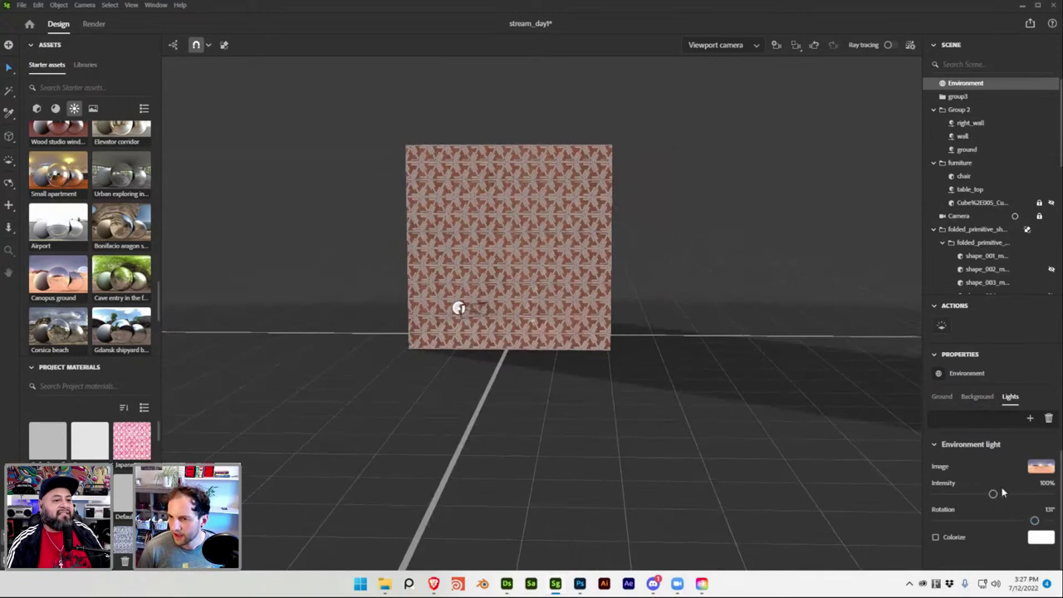
Enable Colorize on the environment light and tint it light blue, hex B3D1FF
{"action": "left_click", "coordinate": [935, 537]}
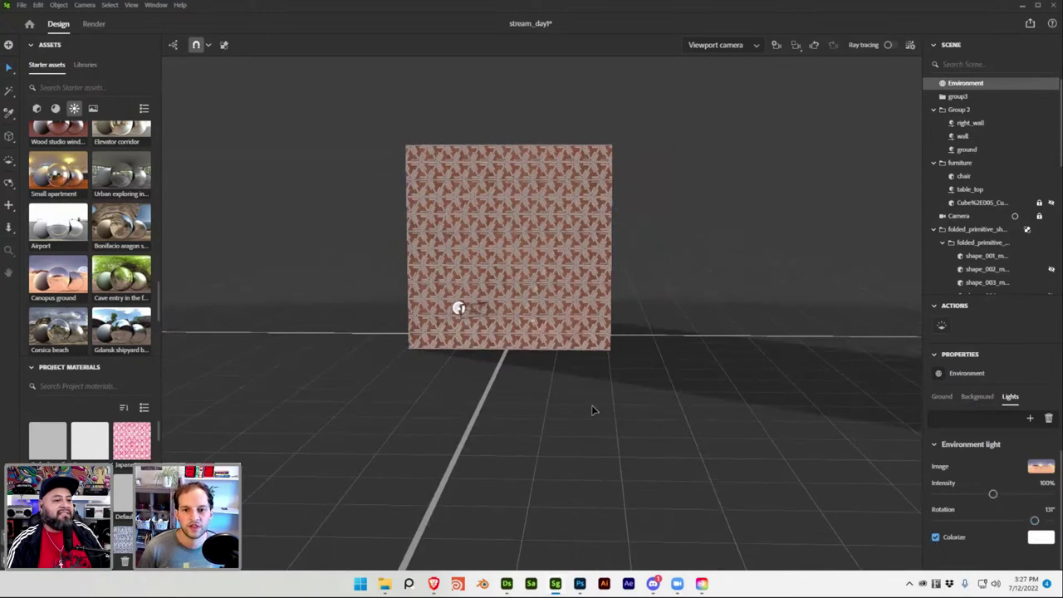
{"action": "left_click_drag", "start_coordinate": [457, 380], "coordinate": [585, 436], "text": "alt"}
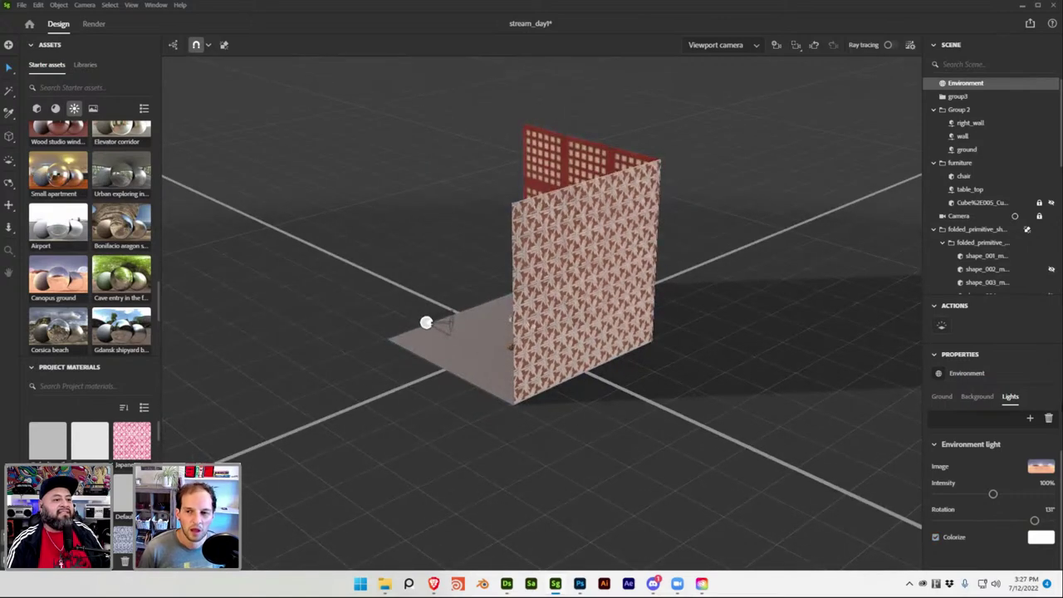
{"action": "left_click", "coordinate": [1040, 537]}
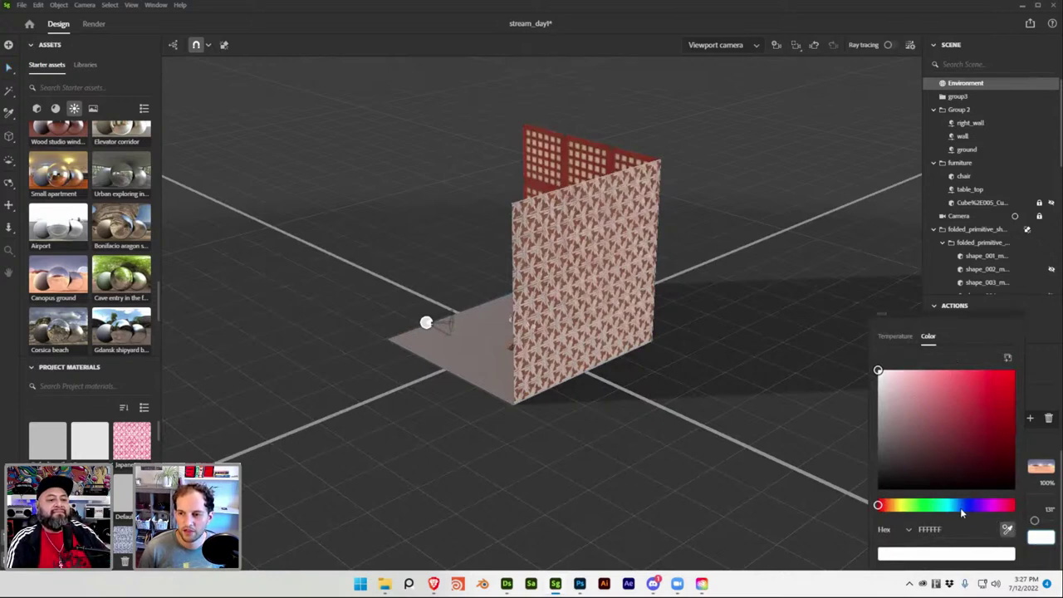
{"action": "mouse_move", "coordinate": [929, 428]}
{"action": "left_mouse_down"}
{"action": "mouse_move", "coordinate": [942, 387]}
{"action": "mouse_move", "coordinate": [952, 386]}
{"action": "left_mouse_up"}
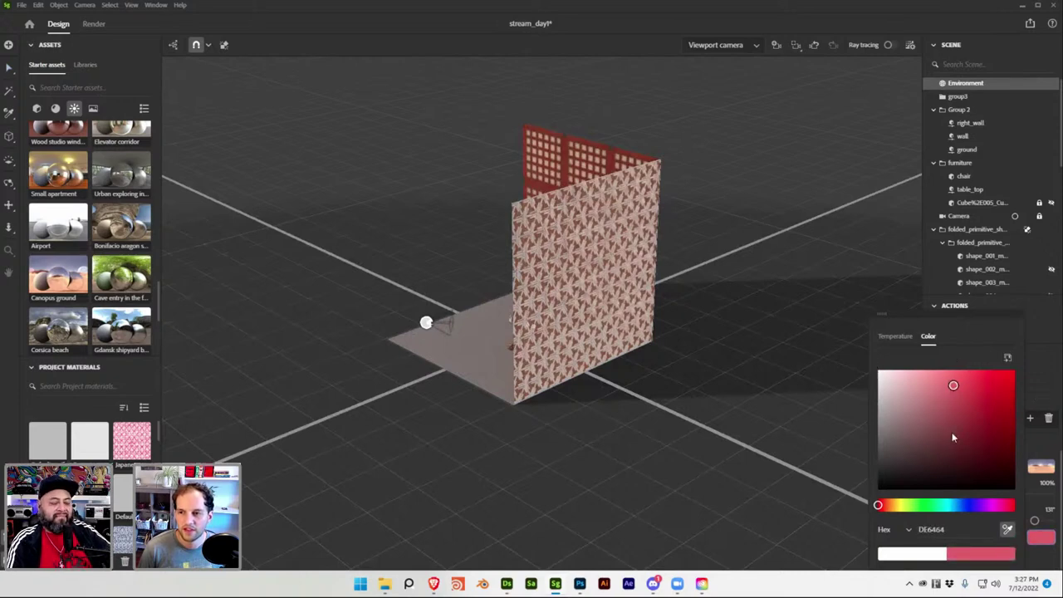
{"action": "mouse_move", "coordinate": [957, 506]}
{"action": "left_mouse_down"}
{"action": "mouse_move", "coordinate": [947, 505]}
{"action": "mouse_move", "coordinate": [957, 505]}
{"action": "left_mouse_up"}
{"action": "mouse_move", "coordinate": [952, 385]}
{"action": "left_mouse_down"}
{"action": "mouse_move", "coordinate": [807, 429]}
{"action": "mouse_move", "coordinate": [830, 464]}
{"action": "left_mouse_up"}
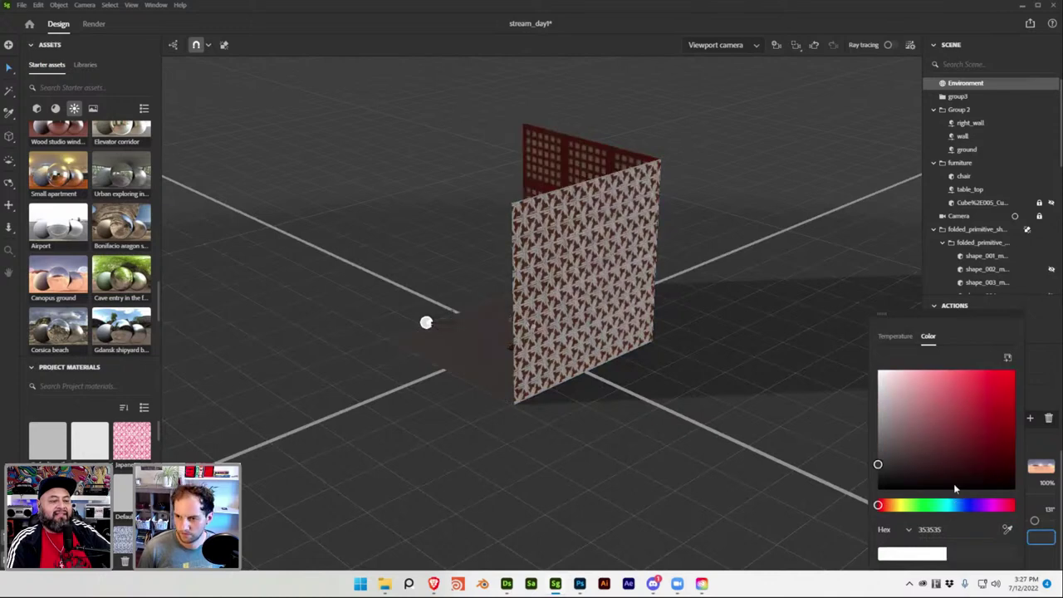
{"action": "left_click_drag", "start_coordinate": [952, 380], "coordinate": [948, 376]}
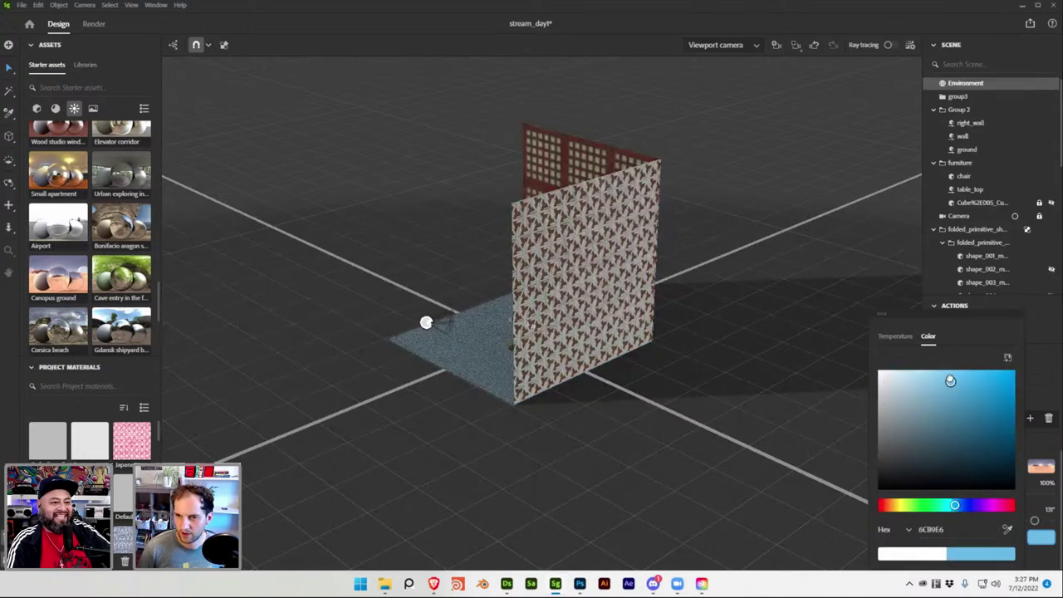
{"action": "left_click_drag", "start_coordinate": [953, 501], "coordinate": [960, 504]}
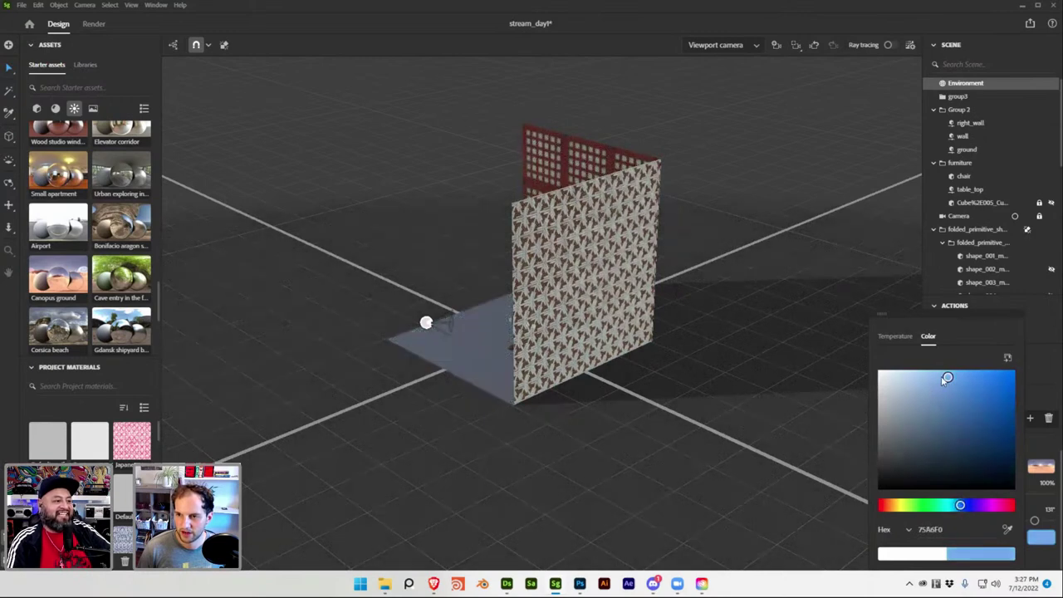
{"action": "left_click_drag", "start_coordinate": [946, 378], "coordinate": [918, 369]}
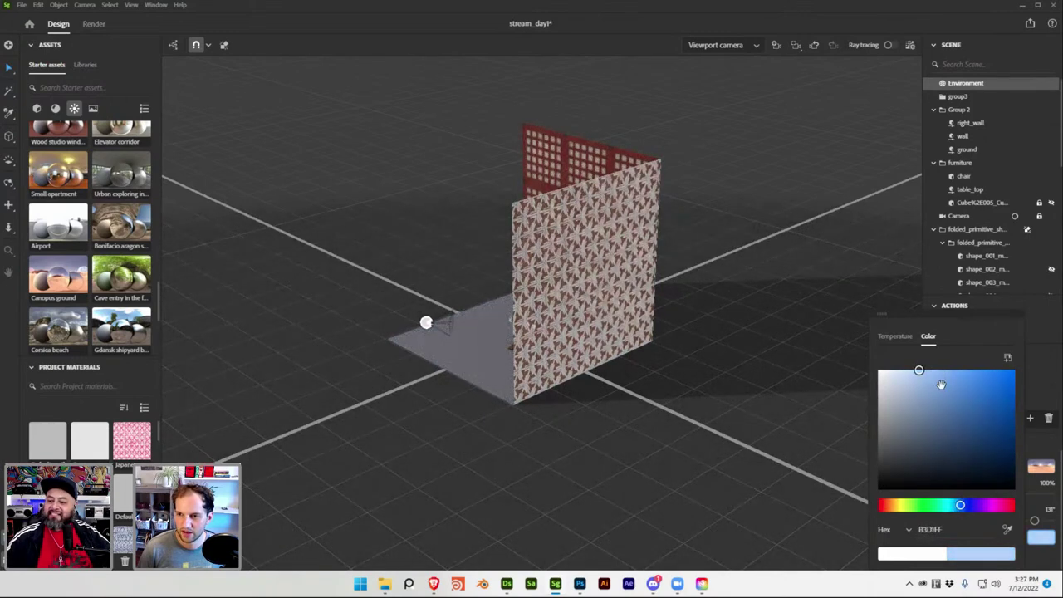
{"action": "left_click", "coordinate": [1012, 337]}
Raise the environment light intensity to 200% and inspect the lit objects and walls
{"action": "left_click_drag", "start_coordinate": [988, 494], "coordinate": [1049, 494]}
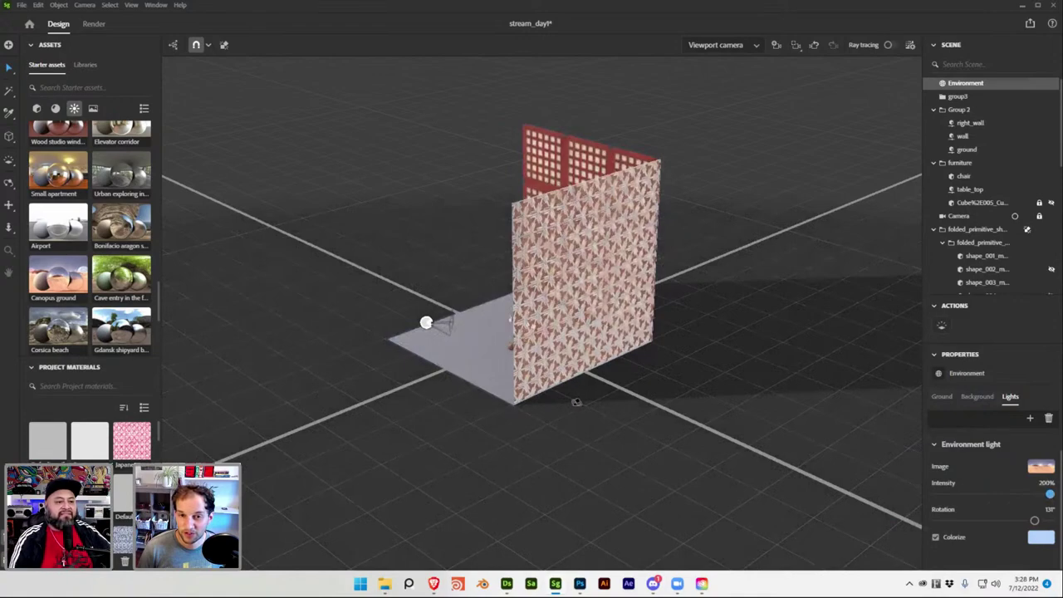
{"action": "mouse_move", "coordinate": [576, 401]}
{"action": "left_mouse_down"}
{"action": "mouse_move", "coordinate": [769, 358]}
{"action": "mouse_move", "coordinate": [569, 384]}
{"action": "left_mouse_up"}
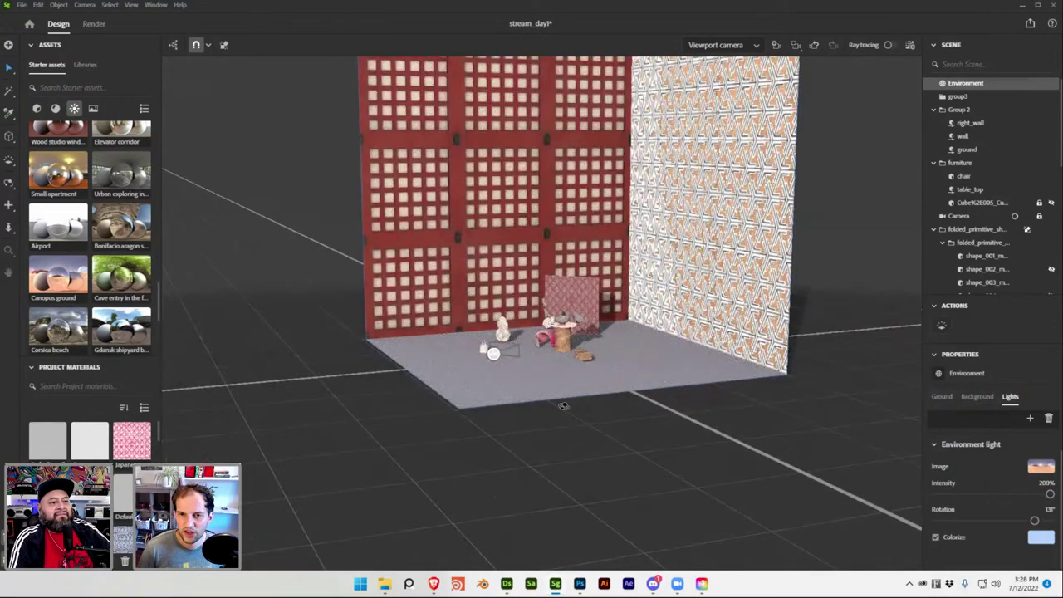
{"action": "scroll", "coordinate": [563, 405], "scroll_direction": "up", "scroll_amount": 10}
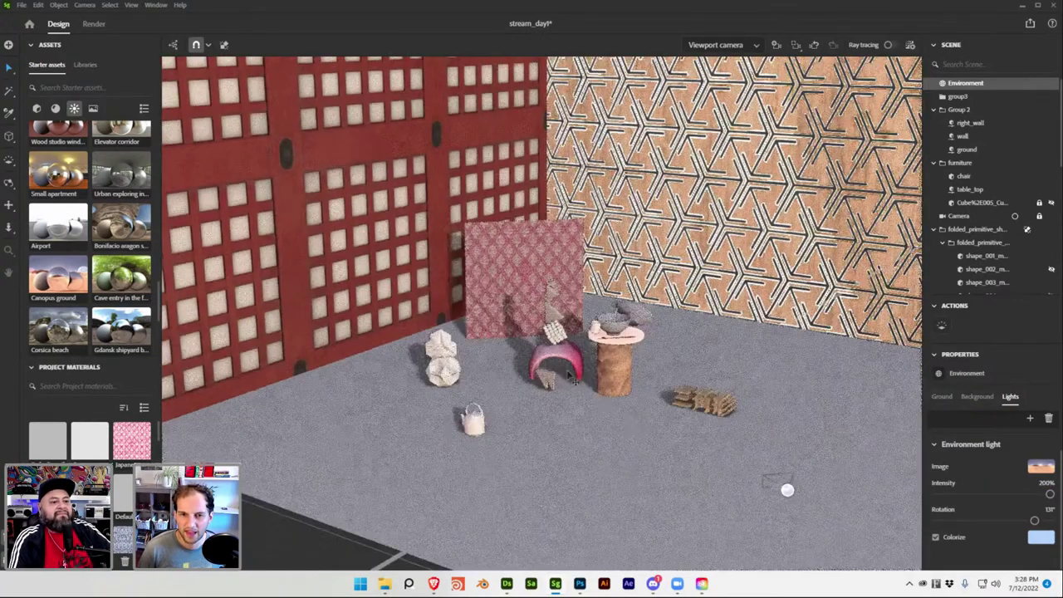
{"action": "scroll", "coordinate": [66, 253], "scroll_direction": "down", "scroll_amount": 2}
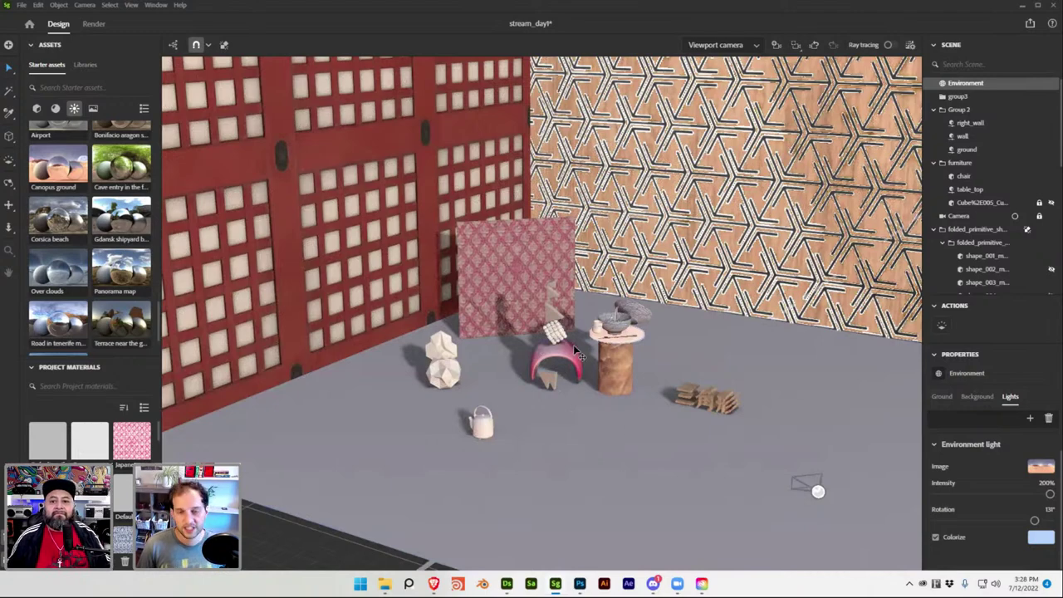
{"action": "scroll", "coordinate": [614, 419], "scroll_direction": "down", "scroll_amount": 3}
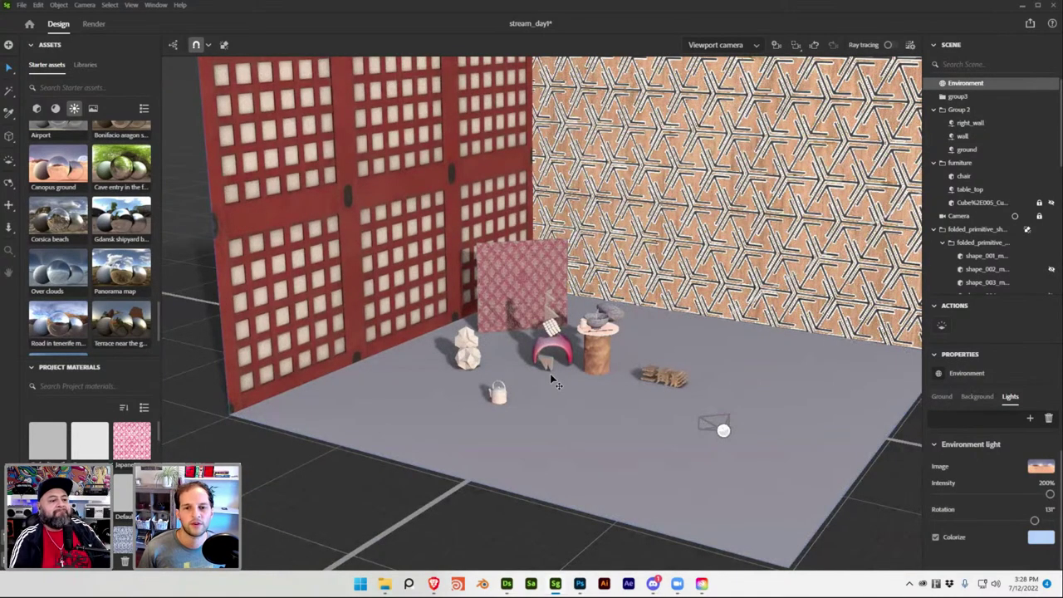
Switch to Photoshop to review the blue still-life reference on the inspiration board and return to Substance 3D Stager
{"action": "left_click", "coordinate": [580, 584]}
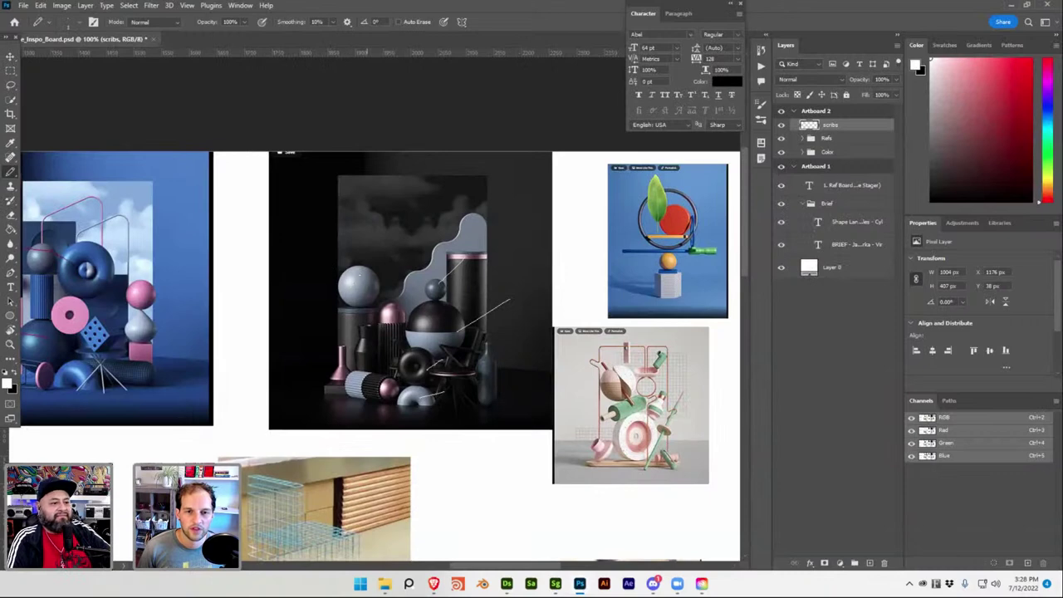
{"action": "left_click_drag", "start_coordinate": [221, 308], "coordinate": [655, 356]}
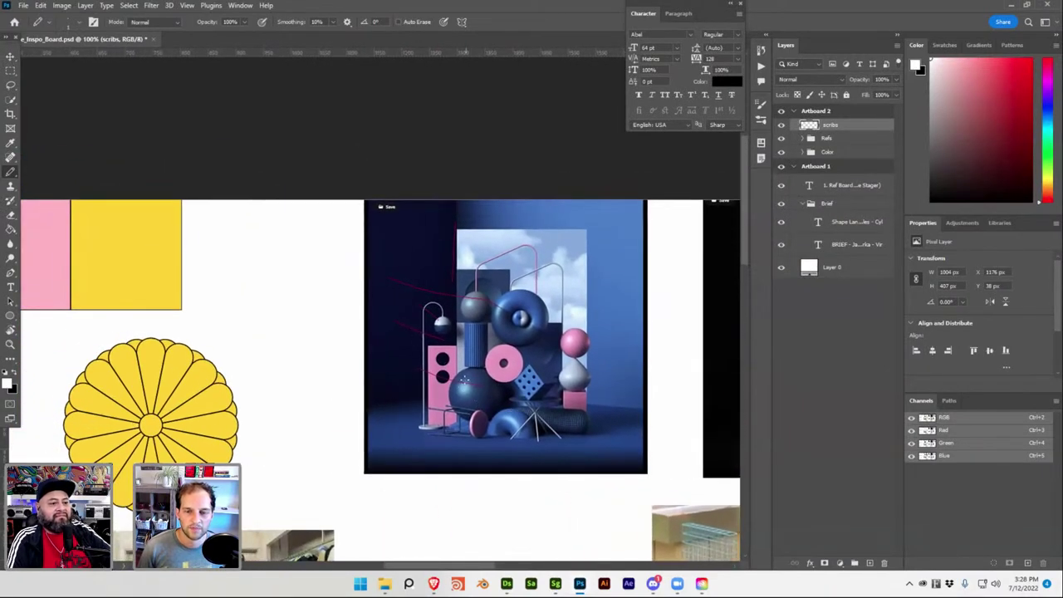
{"action": "key", "text": "super+Tab"}
{"action": "left_click", "coordinate": [403, 206]}
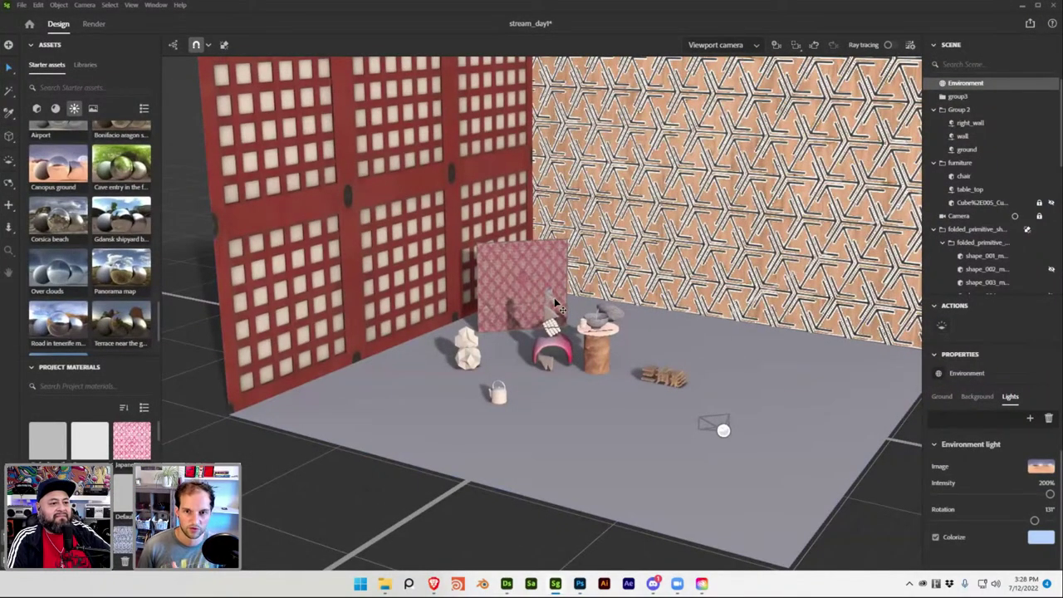
Set the environment light rotation to 90° and save the stream_day1 project
{"action": "left_click", "coordinate": [1050, 509]}
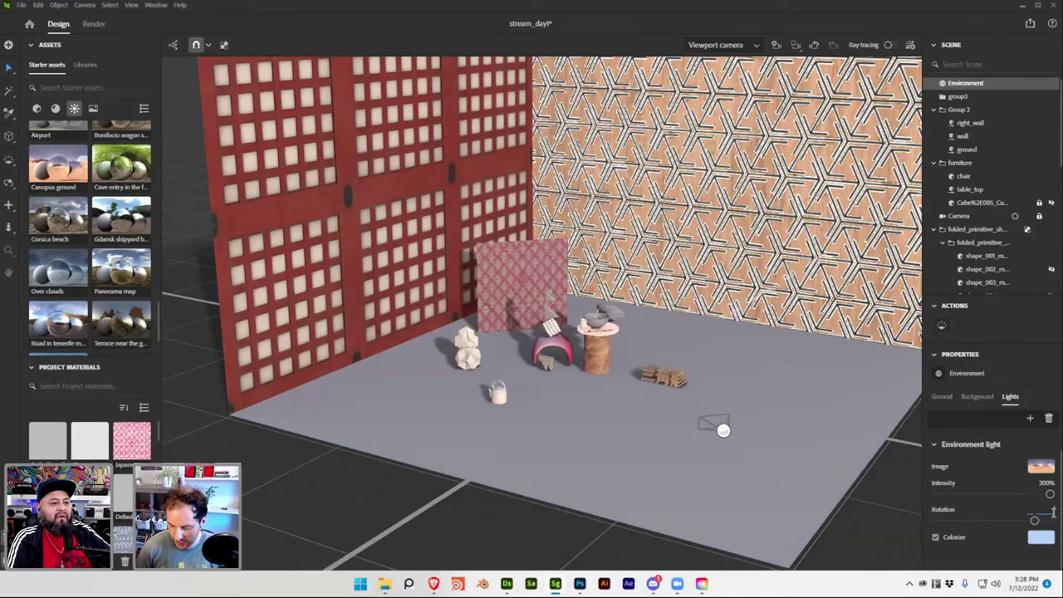
{"action": "left_click_drag", "start_coordinate": [1053, 513], "coordinate": [1021, 519]}
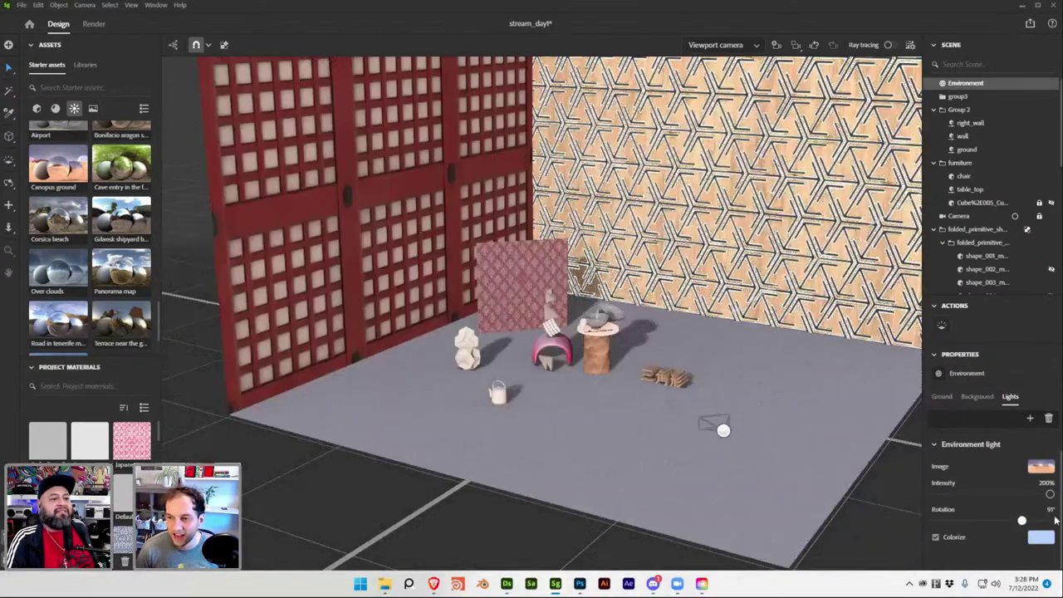
{"action": "left_click", "coordinate": [1050, 511]}
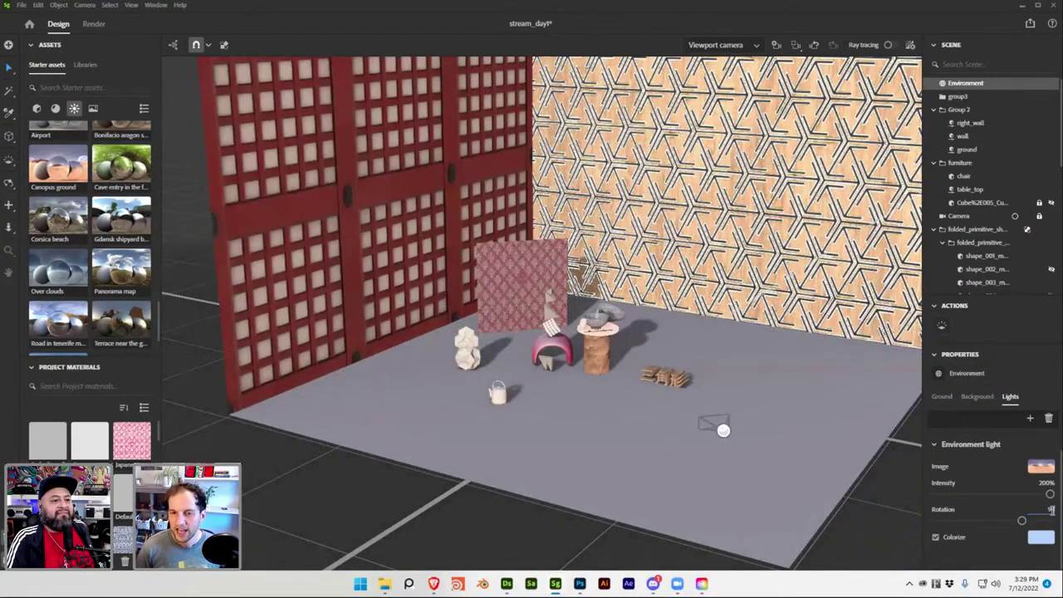
{"action": "key", "text": "ctrl+s"}
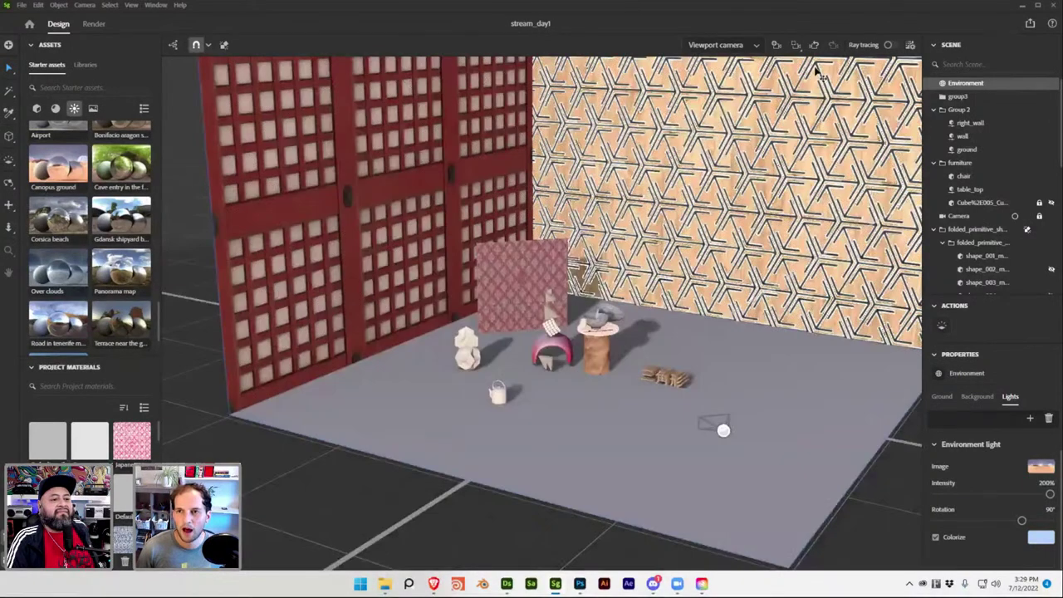
Check the lighting through the Camera view, returning to the Viewport camera to browse the other environment lights
{"action": "left_click", "coordinate": [731, 44]}
{"action": "left_click", "coordinate": [752, 87]}
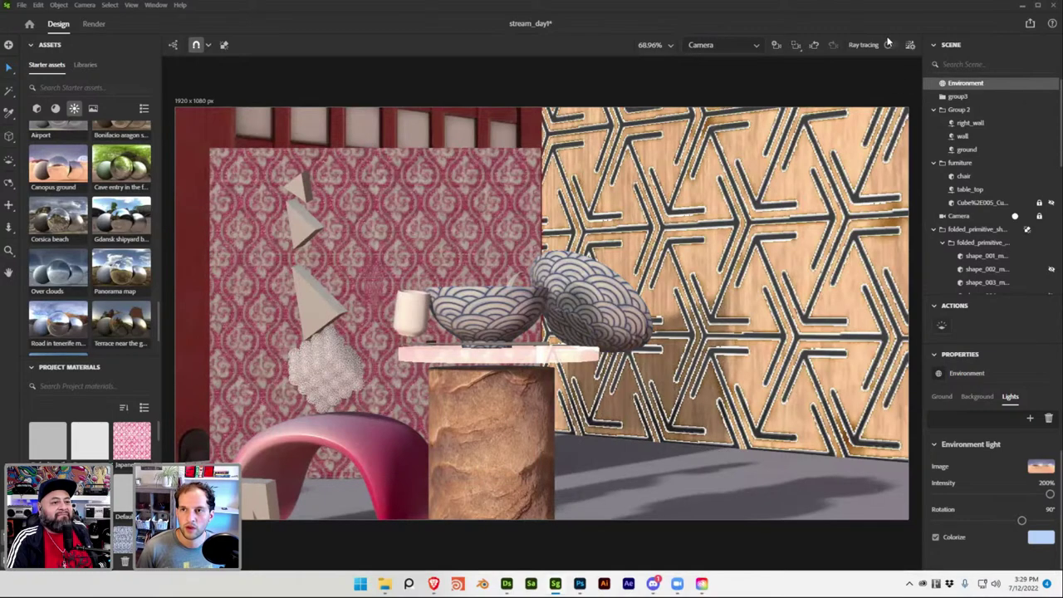
{"action": "left_click", "coordinate": [722, 44]}
{"action": "left_click", "coordinate": [721, 71]}
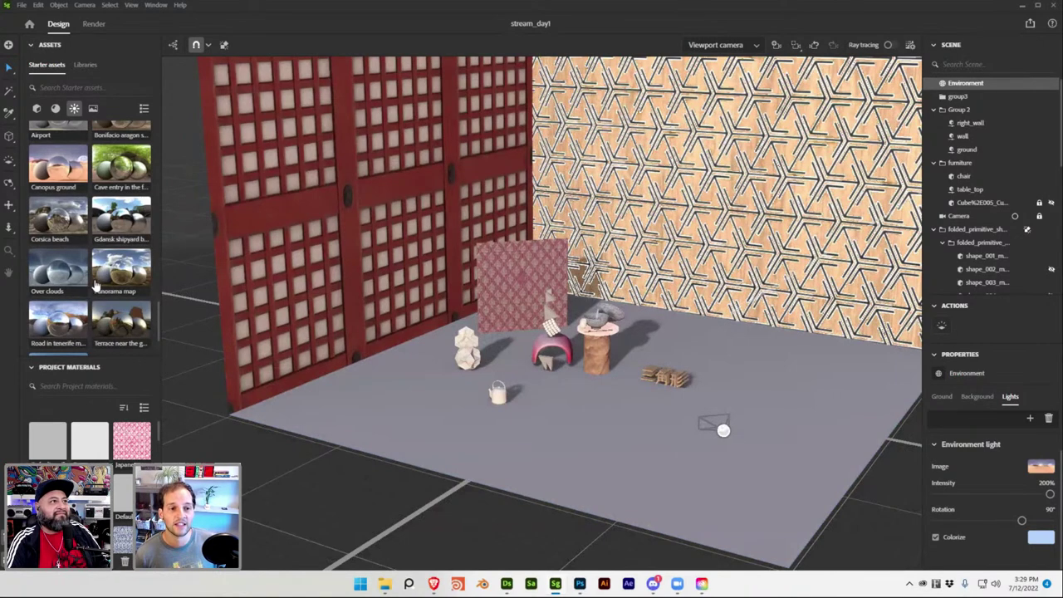
{"action": "scroll", "coordinate": [98, 286], "scroll_direction": "down", "scroll_amount": 2}
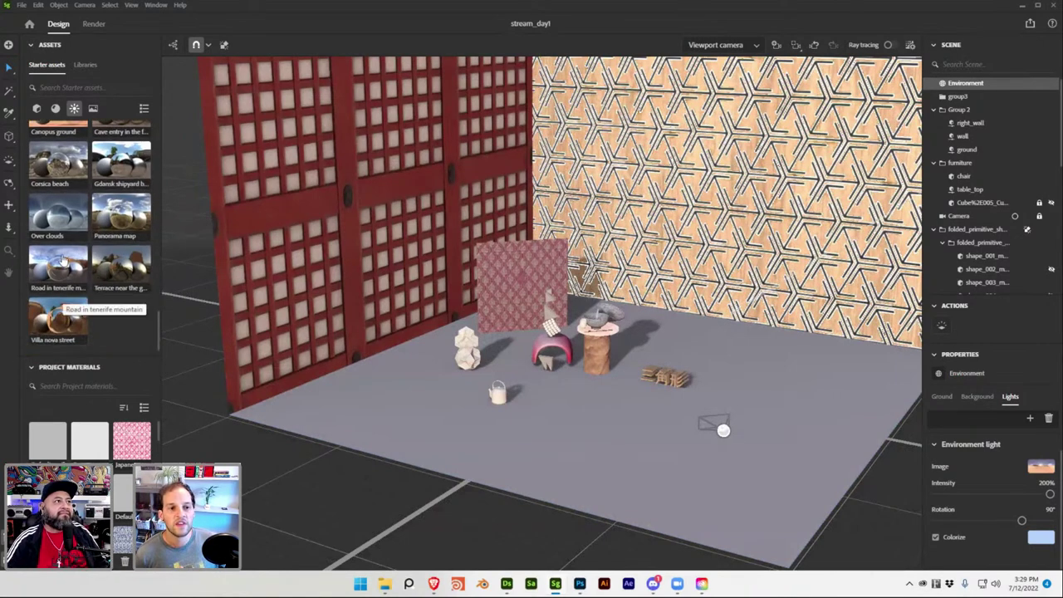
Browse the starter environment lights and try the Studio 80s horror light on the scene
{"action": "scroll", "coordinate": [68, 263], "scroll_direction": "up", "scroll_amount": 2}
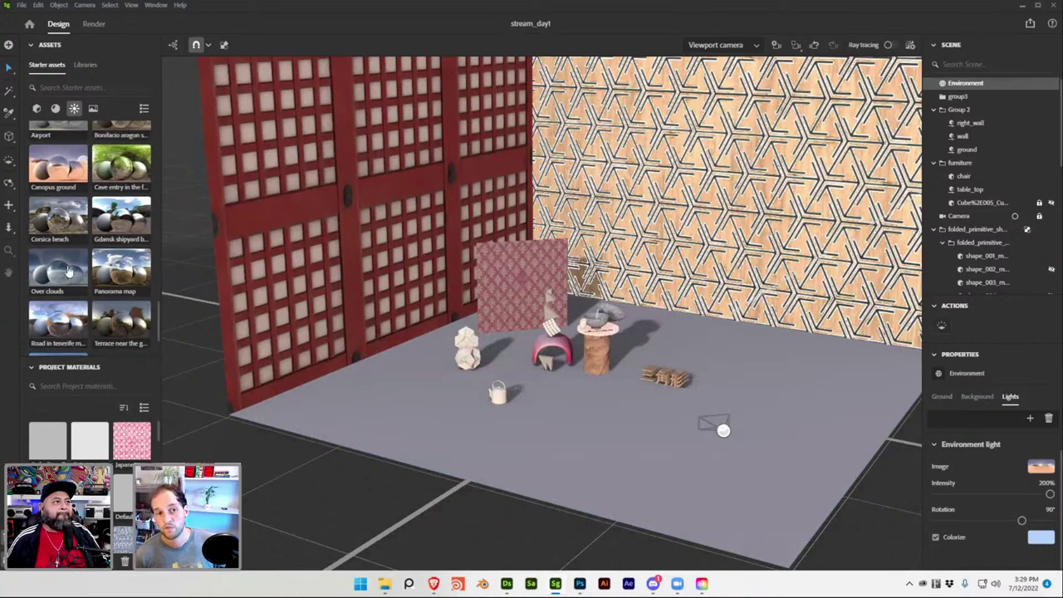
{"action": "scroll", "coordinate": [71, 267], "scroll_direction": "up", "scroll_amount": 2}
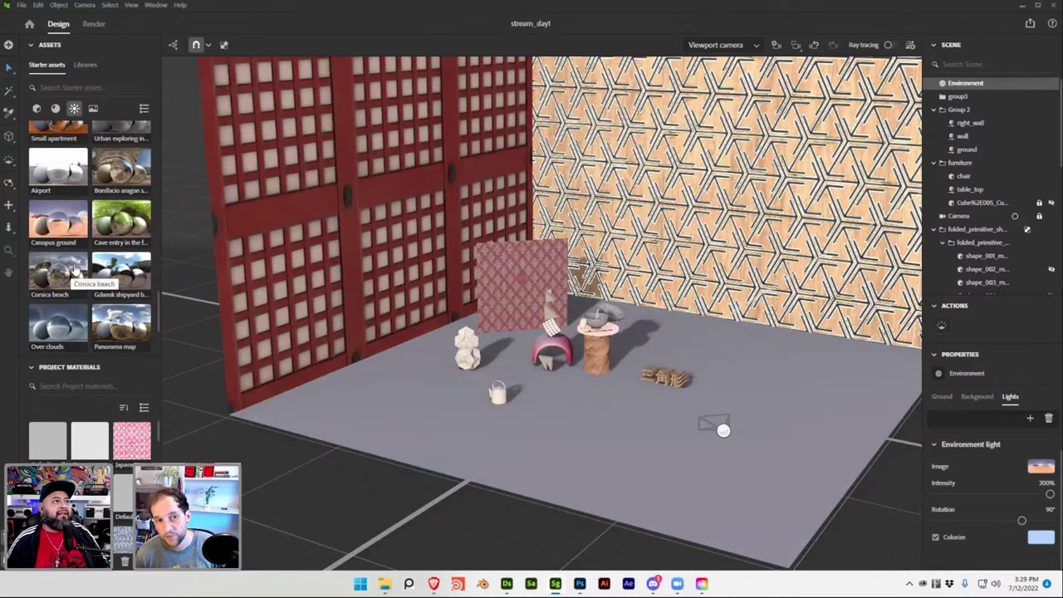
{"action": "scroll", "coordinate": [73, 270], "scroll_direction": "up", "scroll_amount": 2}
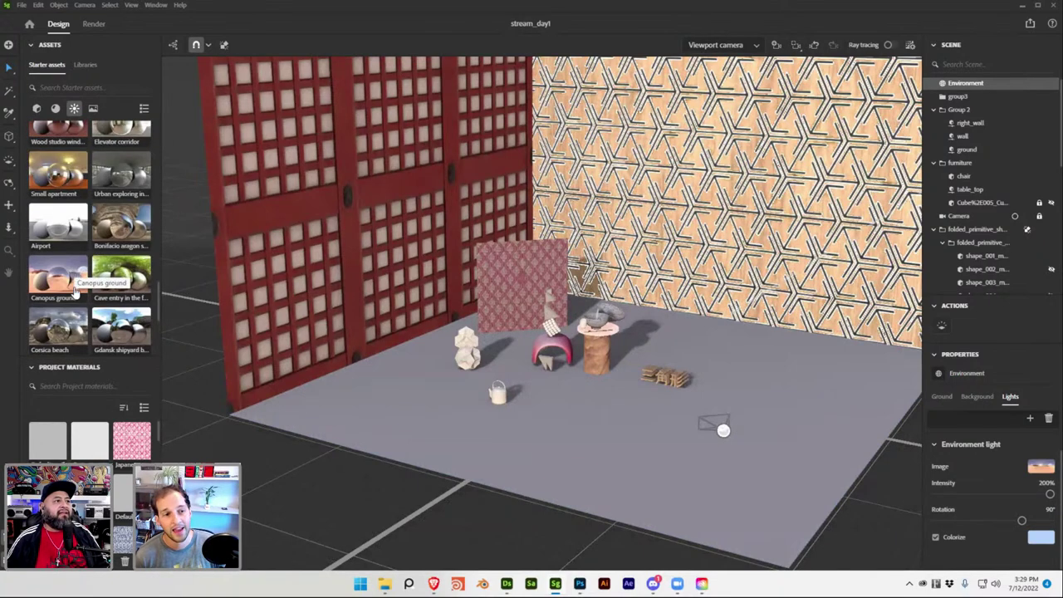
{"action": "scroll", "coordinate": [73, 286], "scroll_direction": "up", "scroll_amount": 2}
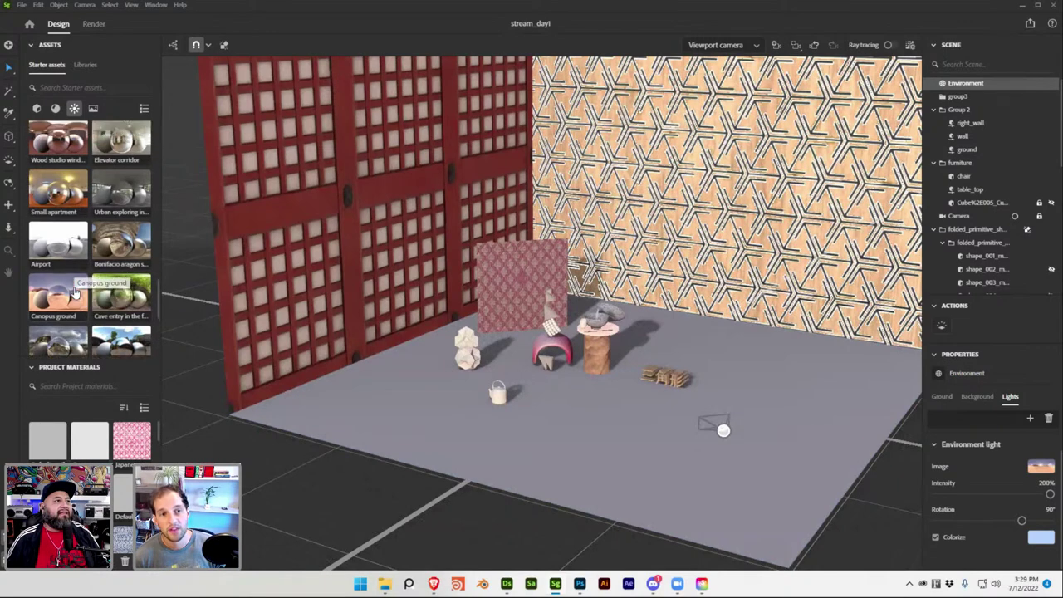
{"action": "scroll", "coordinate": [96, 260], "scroll_direction": "up", "scroll_amount": 2}
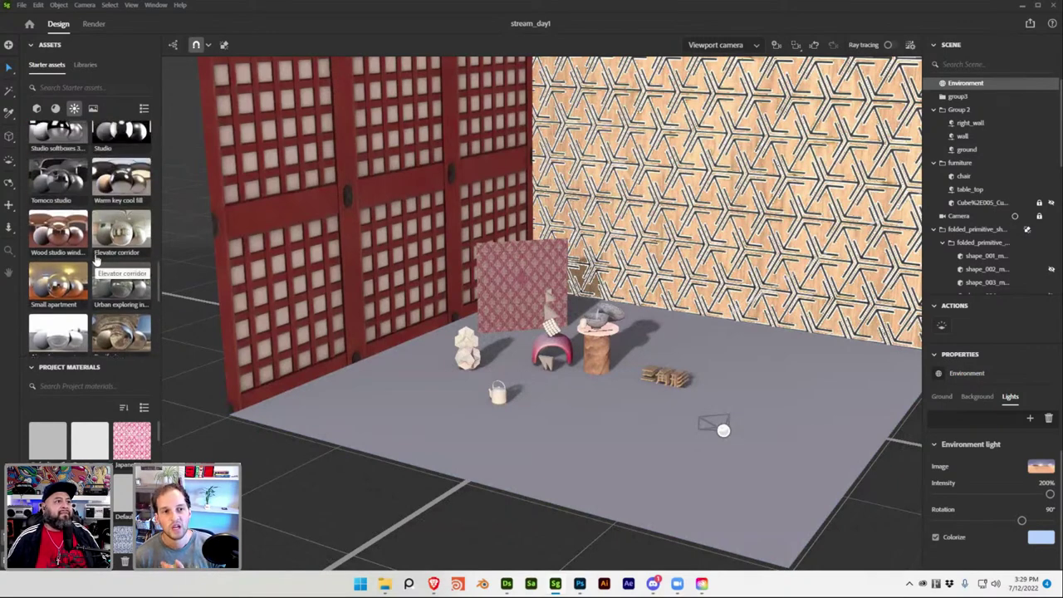
{"action": "scroll", "coordinate": [98, 253], "scroll_direction": "up", "scroll_amount": 4}
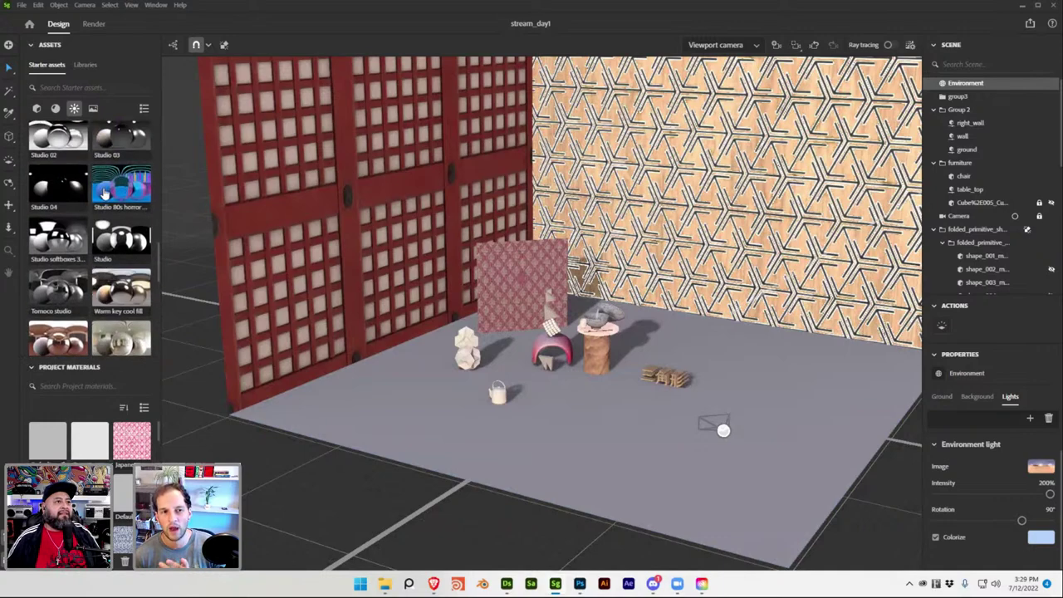
{"action": "left_click", "coordinate": [114, 192]}
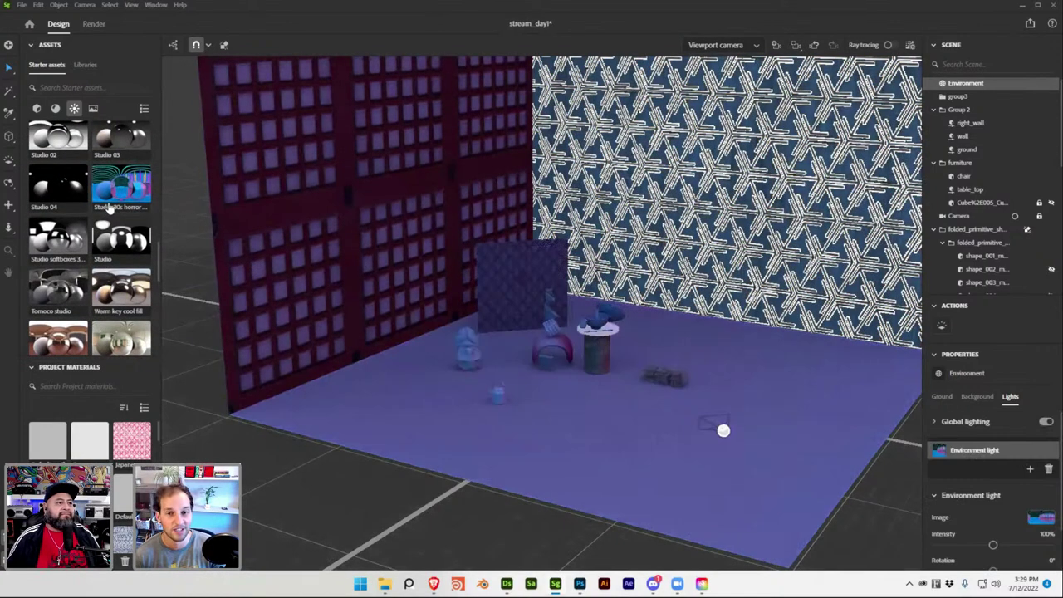
Apply the Canopus ground environment light from the starter assets to the scene
{"action": "scroll", "coordinate": [114, 232], "scroll_direction": "down", "scroll_amount": 4}
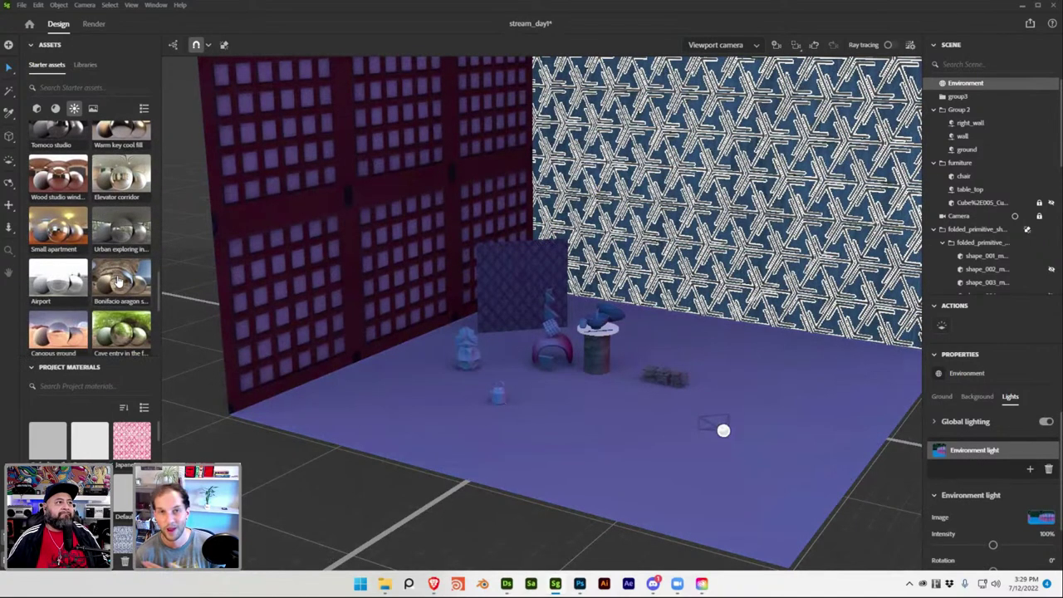
{"action": "scroll", "coordinate": [69, 286], "scroll_direction": "down", "scroll_amount": 2}
{"action": "scroll", "coordinate": [69, 286], "scroll_direction": "down", "scroll_amount": 1}
{"action": "left_click", "coordinate": [63, 226]}
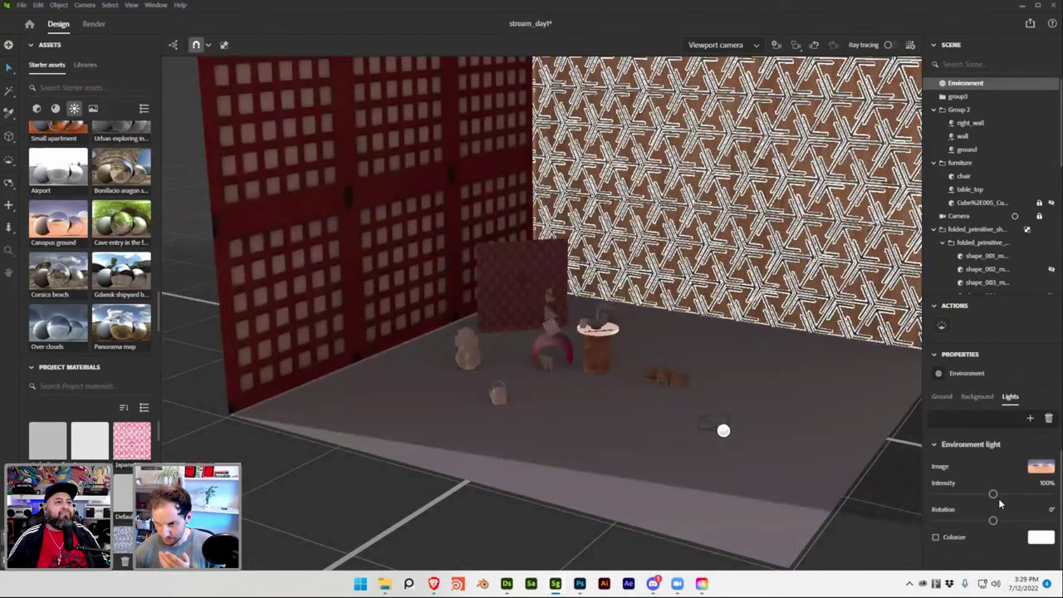
Set the environment light's intensity to 198% and its rotation to 90°, and save the project
{"action": "left_click_drag", "start_coordinate": [994, 496], "coordinate": [1013, 494]}
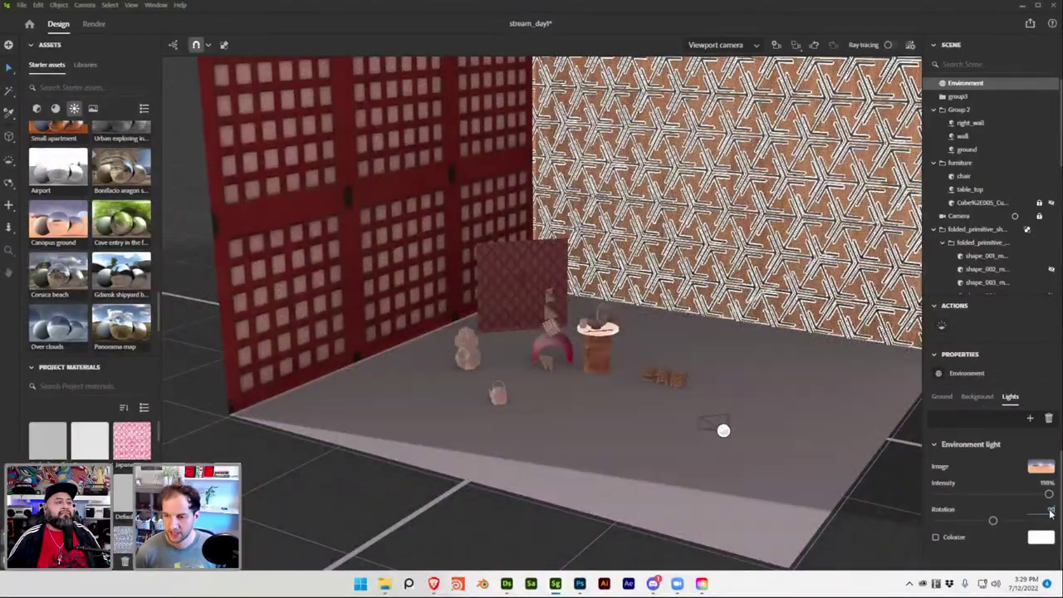
{"action": "type", "text": "90"}
{"action": "key", "text": "Return"}
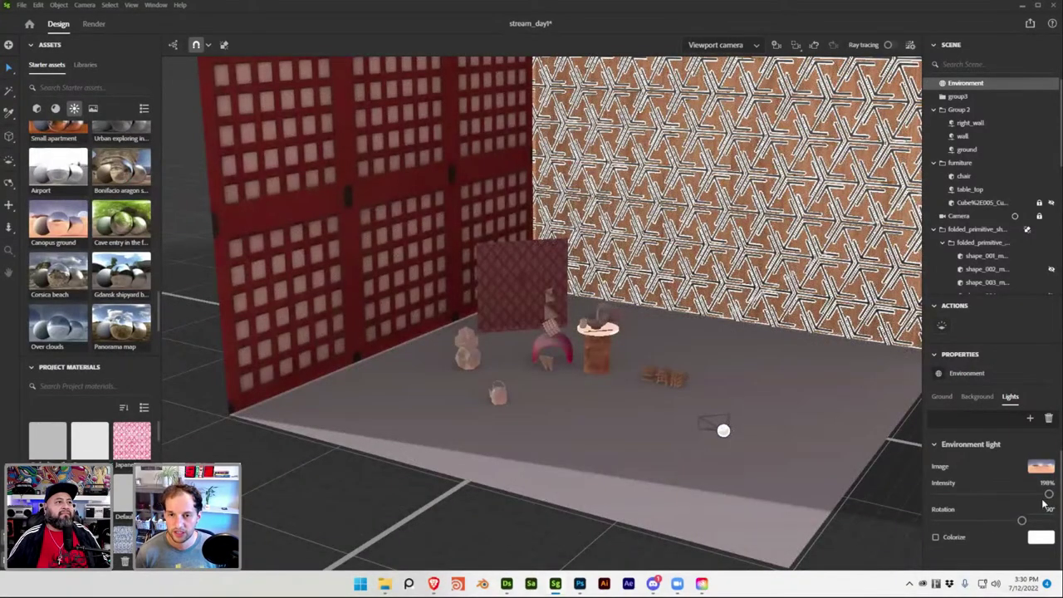
{"action": "key", "text": "ctrl+s"}
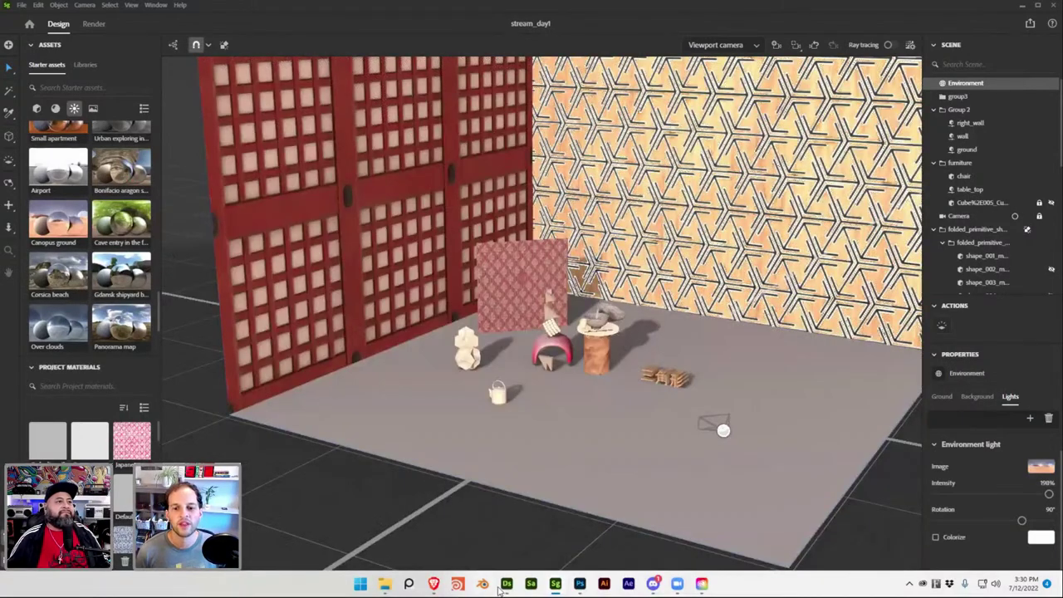
Switch the view from the viewport camera to the scene's Camera and save the project
{"action": "mouse_move", "coordinate": [505, 587]}
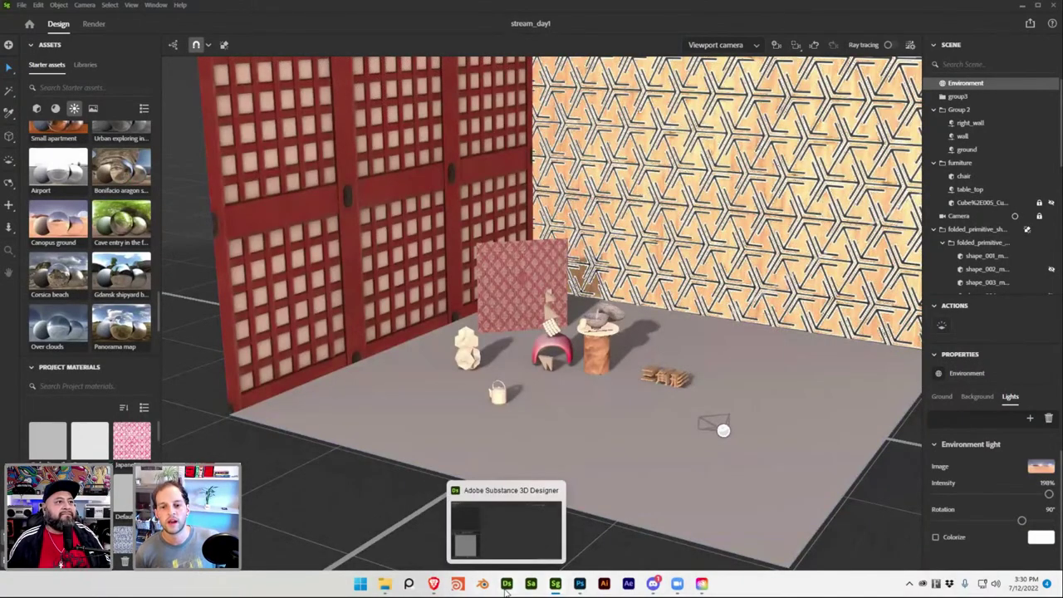
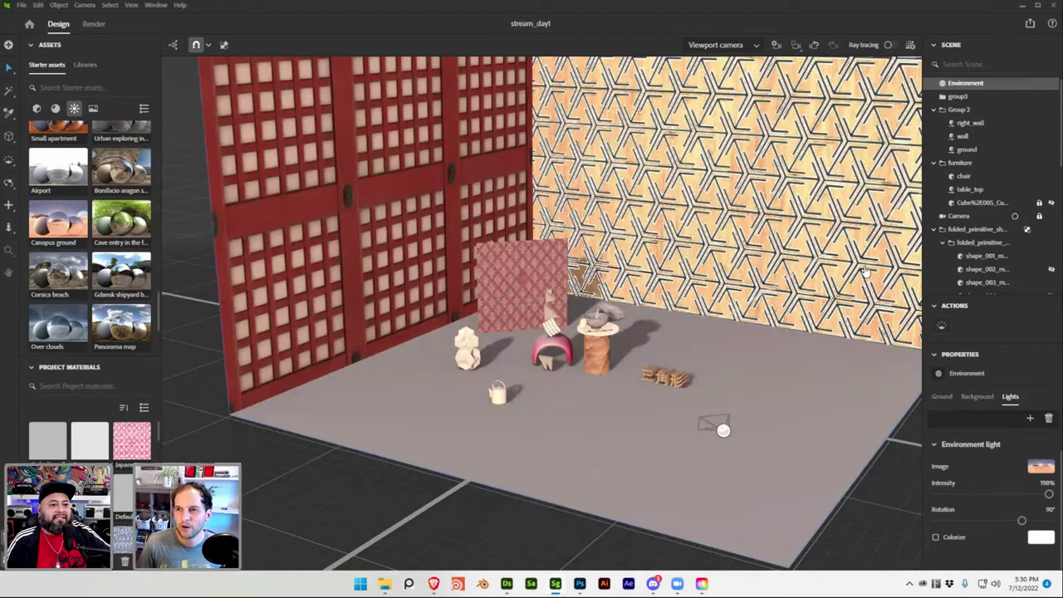
{"action": "left_click", "coordinate": [725, 43]}
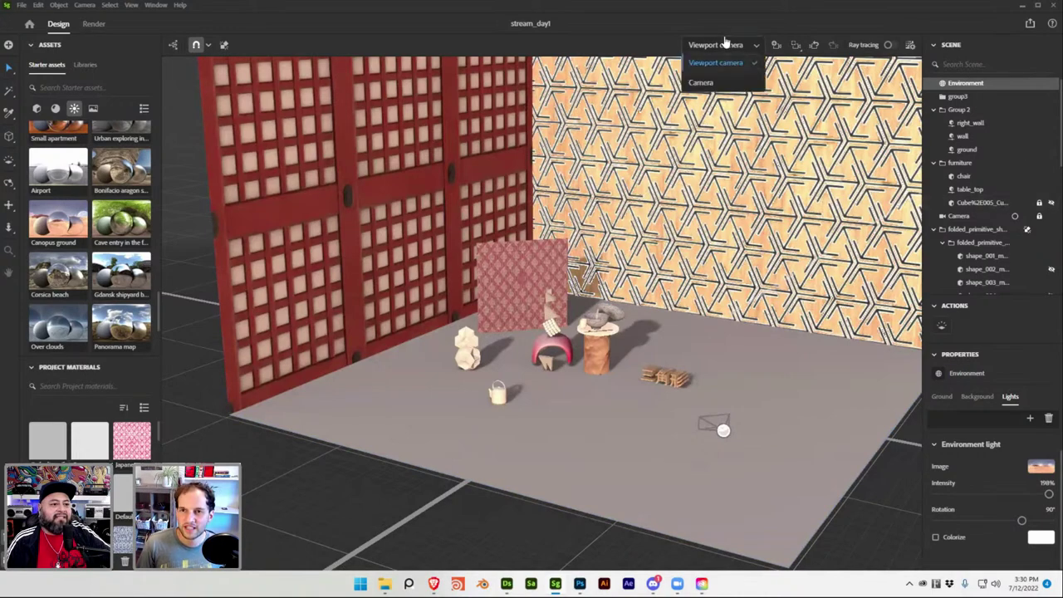
{"action": "left_click", "coordinate": [700, 82]}
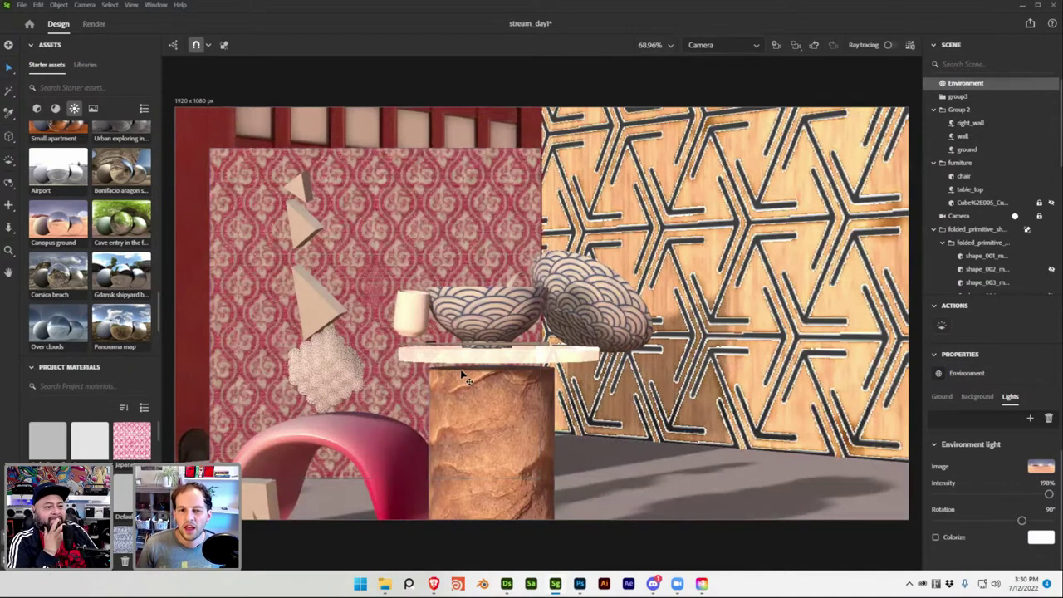
{"action": "key", "text": "ctrl+s"}
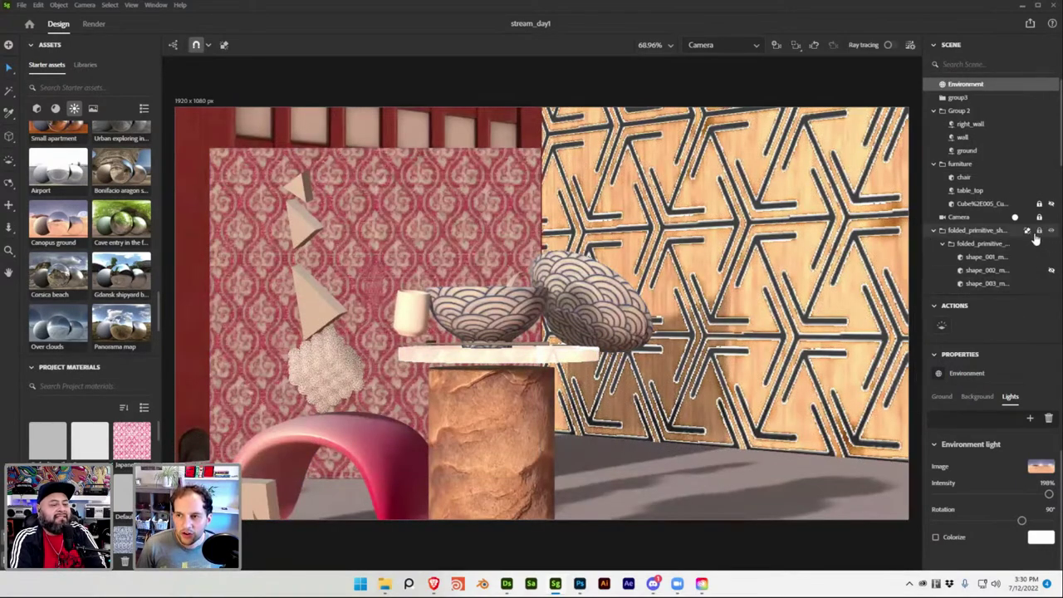
{"action": "scroll", "coordinate": [1030, 284], "scroll_direction": "down", "scroll_amount": 3}
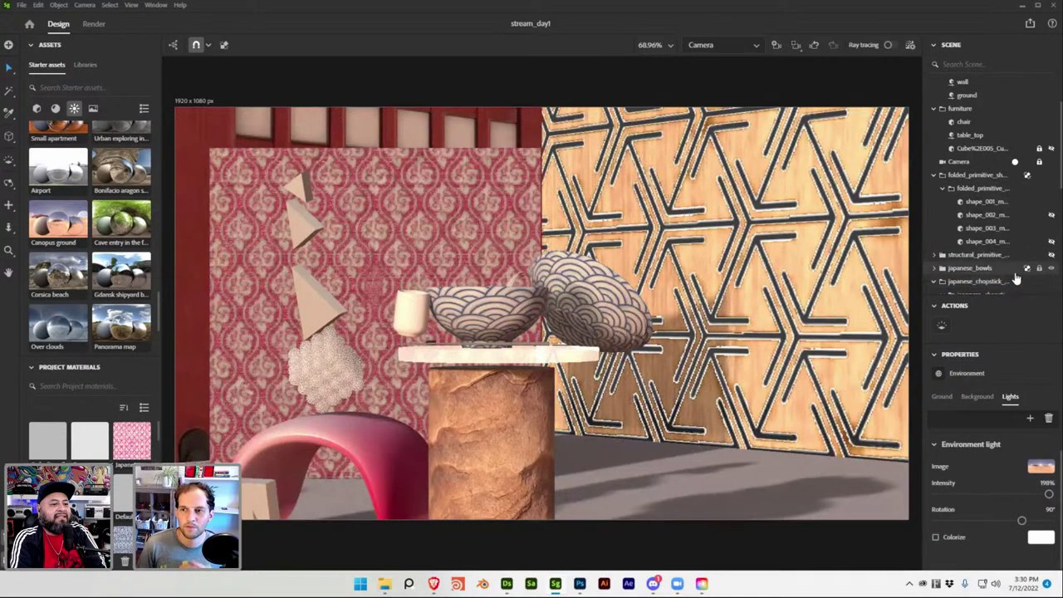
{"action": "scroll", "coordinate": [1002, 263], "scroll_direction": "down", "scroll_amount": 1}
{"action": "scroll", "coordinate": [1002, 264], "scroll_direction": "down", "scroll_amount": 5}
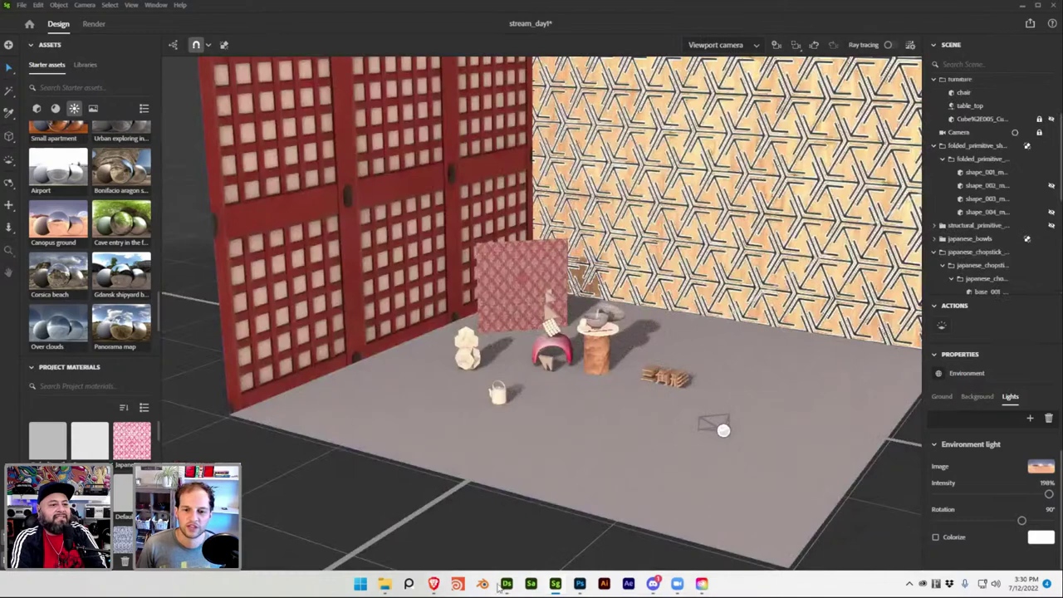
Switch to Substance 3D Designer and create a new Substance graph from the Metallic Roughness template at 2048 px
{"action": "left_click", "coordinate": [507, 583]}
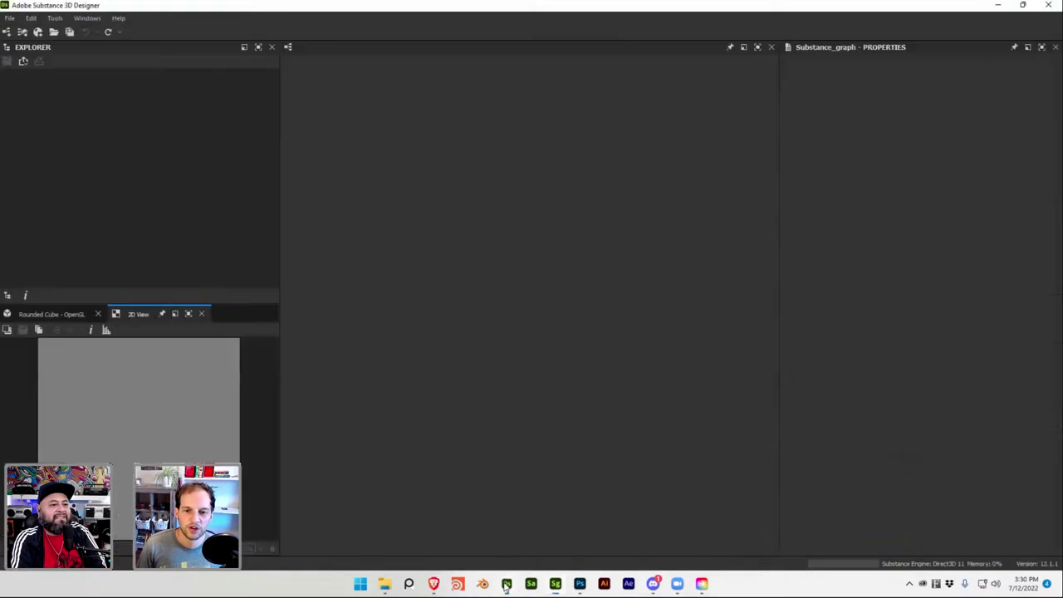
{"action": "left_click", "coordinate": [6, 34]}
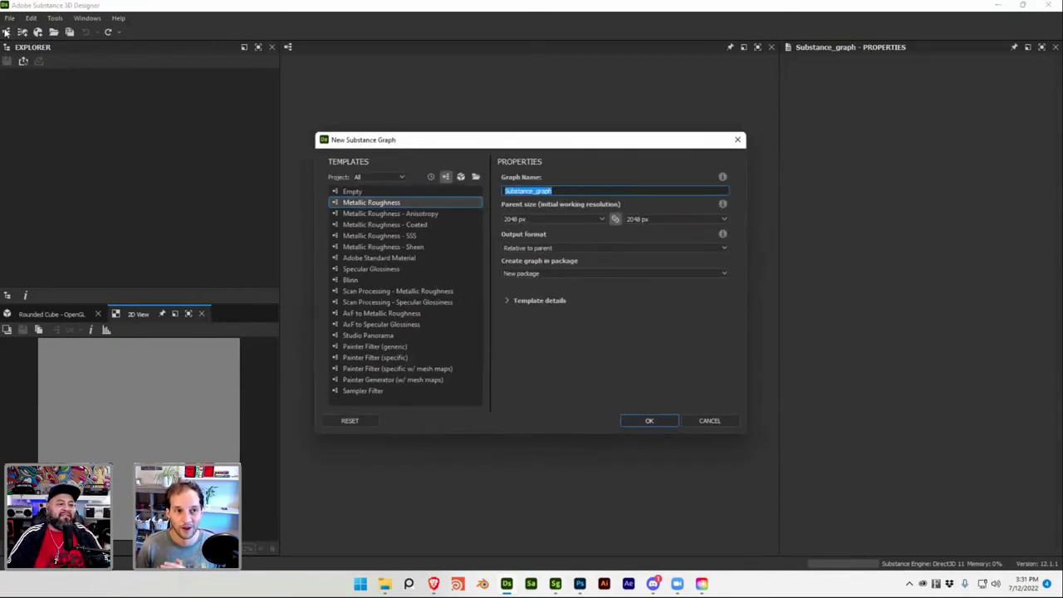
{"action": "left_click", "coordinate": [644, 421]}
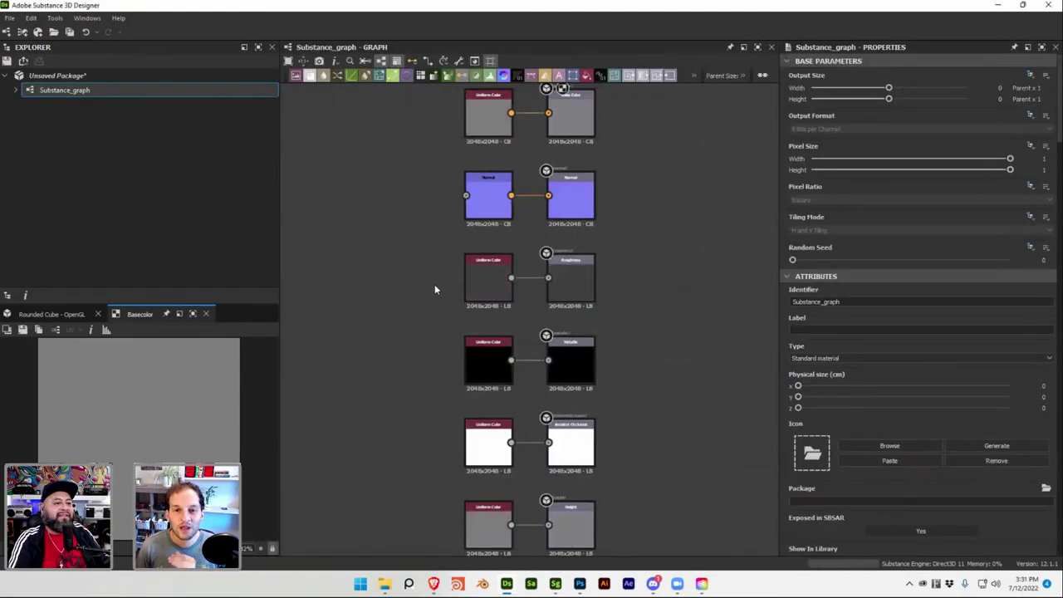
Add a Blue Noise Fast node to the graph and place it beside the template's Uniform Color nodes, well clear of them
{"action": "middle_click_drag", "start_coordinate": [429, 272], "coordinate": [471, 324]}
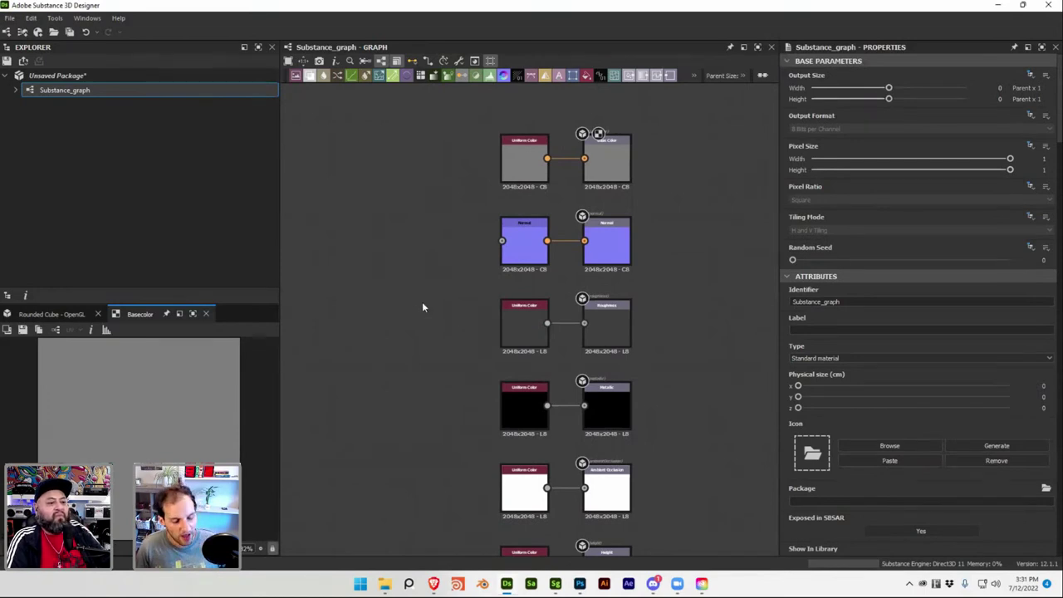
{"action": "key", "text": "space"}
{"action": "type", "text": "noise"}
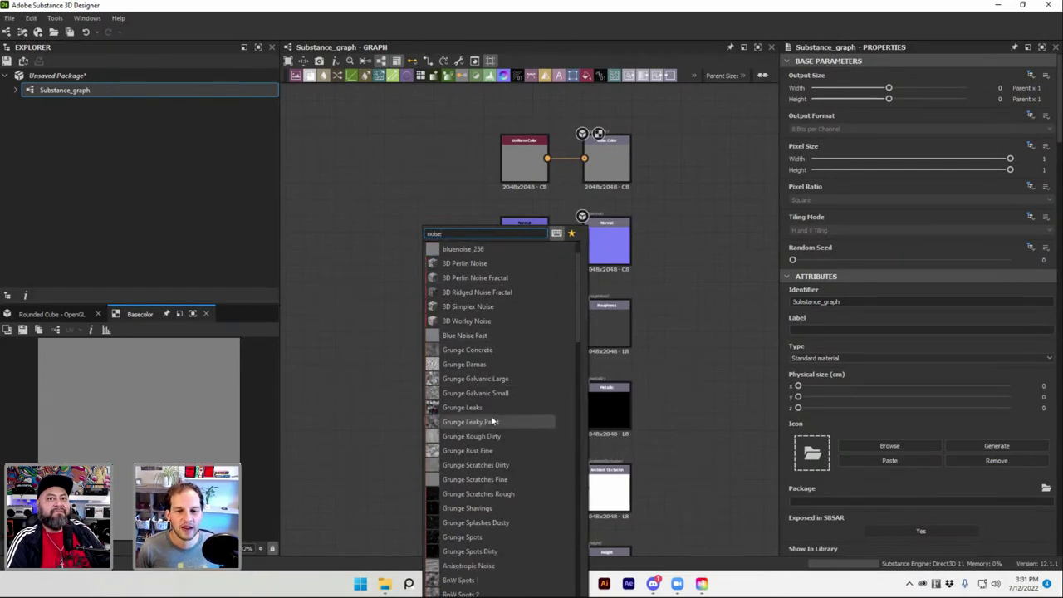
{"action": "scroll", "coordinate": [490, 413], "scroll_direction": "down", "scroll_amount": 1}
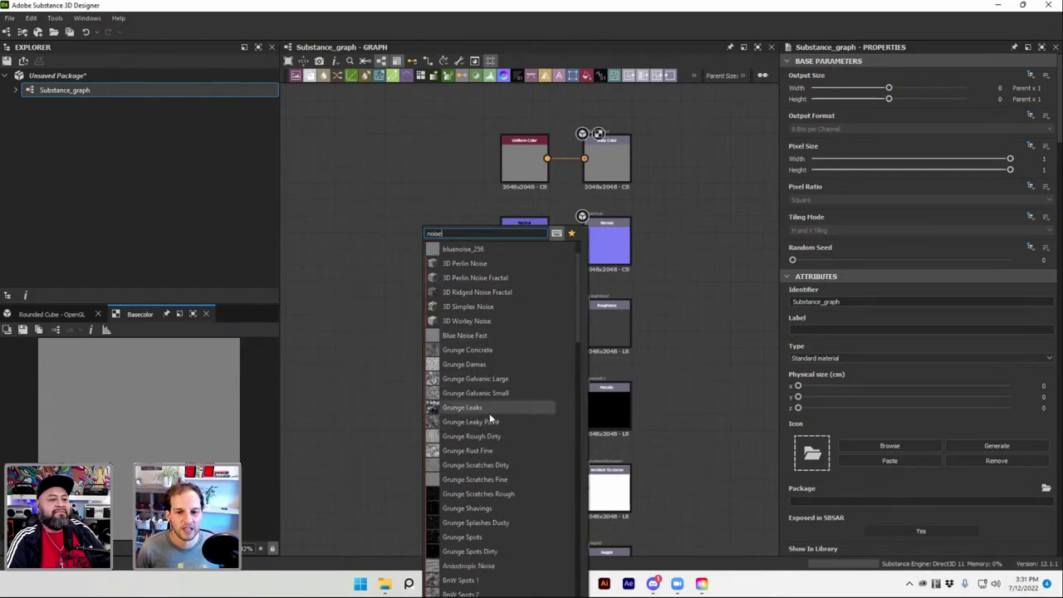
{"action": "left_click", "coordinate": [447, 336]}
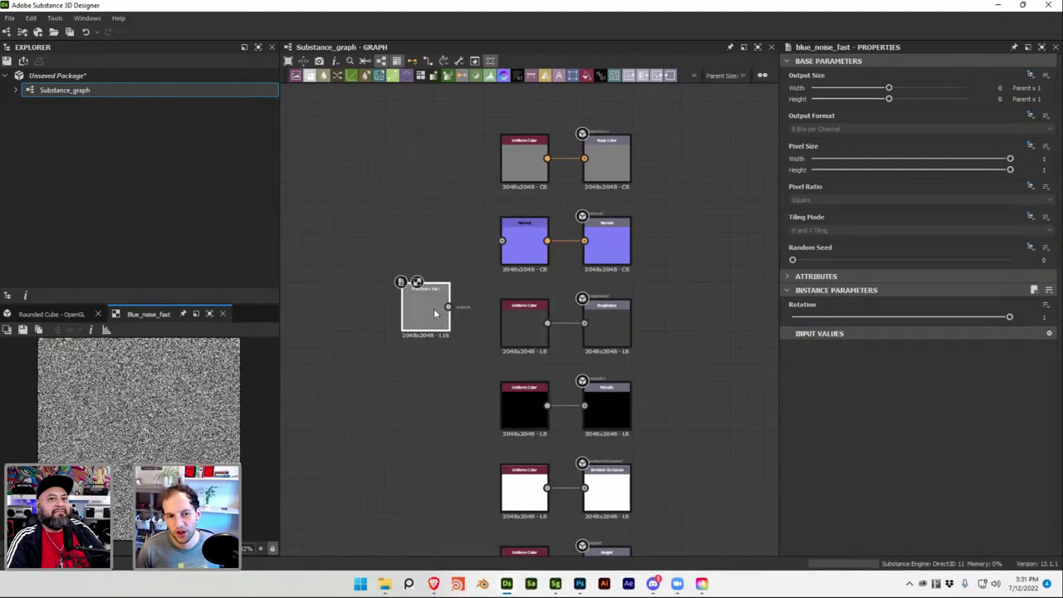
{"action": "left_click_drag", "start_coordinate": [434, 308], "coordinate": [370, 309]}
Add a Voronoi node and line it up in a column above the Blue Noise Fast node
{"action": "left_click", "coordinate": [363, 262]}
{"action": "key", "text": "space"}
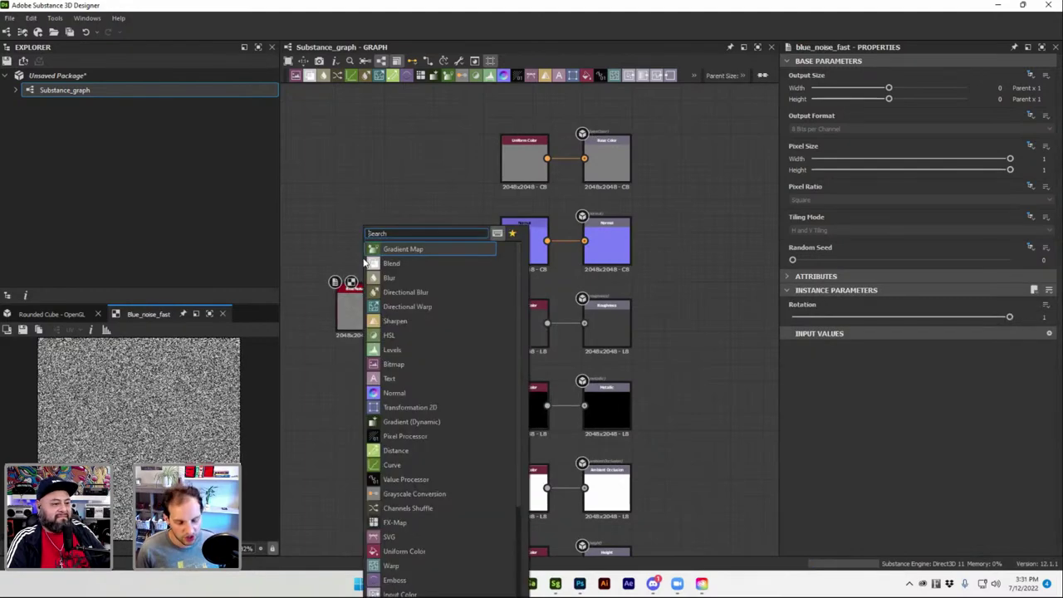
{"action": "type", "text": "voronoi"}
{"action": "key", "text": "Return"}
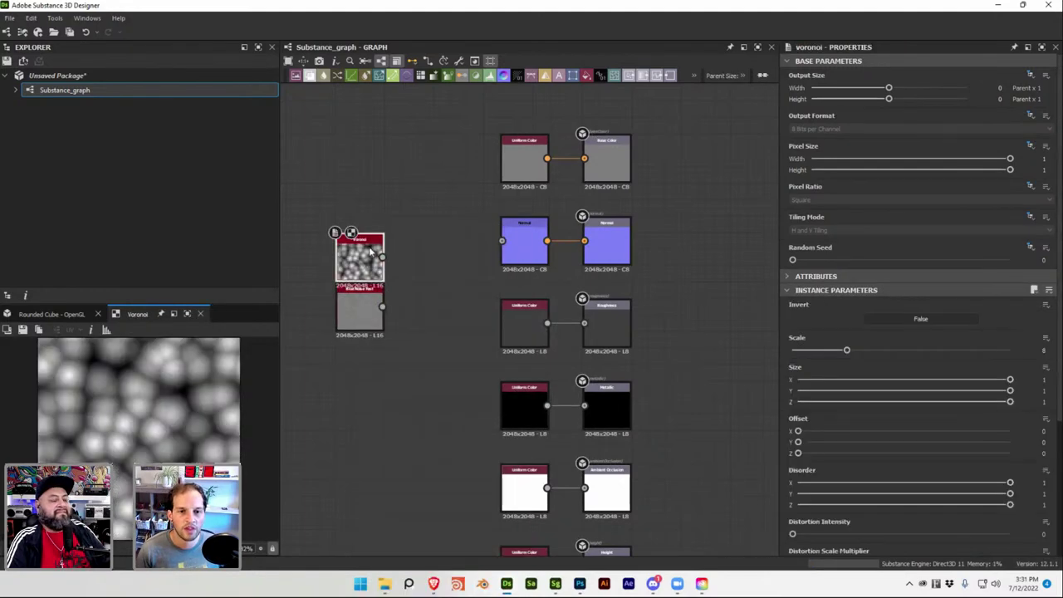
{"action": "left_click_drag", "start_coordinate": [370, 256], "coordinate": [336, 233]}
{"action": "left_click_drag", "start_coordinate": [364, 290], "coordinate": [331, 290]}
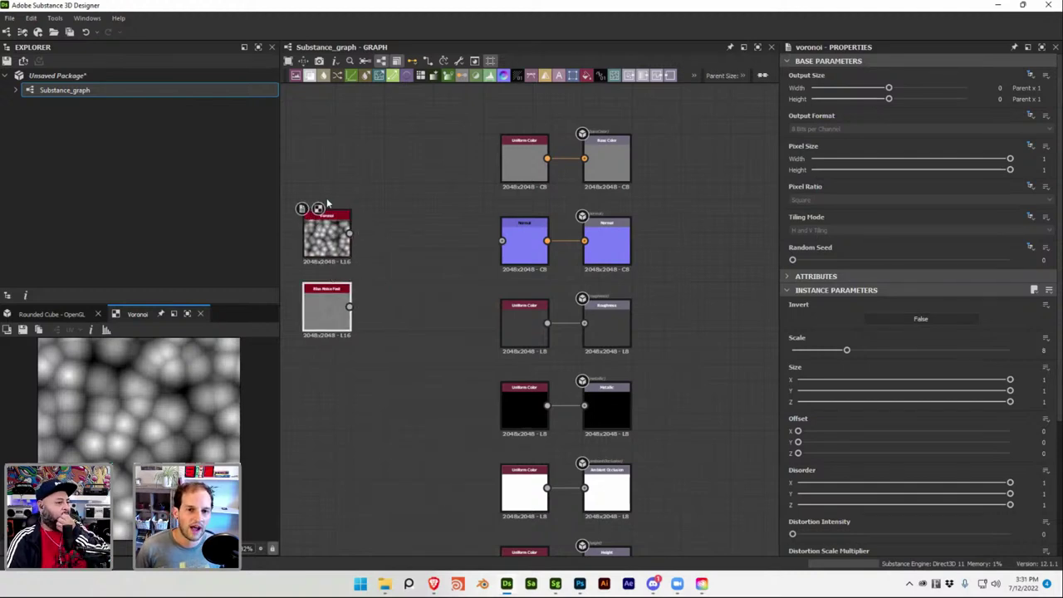
Add a Clouds 2 node and place it above the Voronoi node in the same column
{"action": "key", "text": "space"}
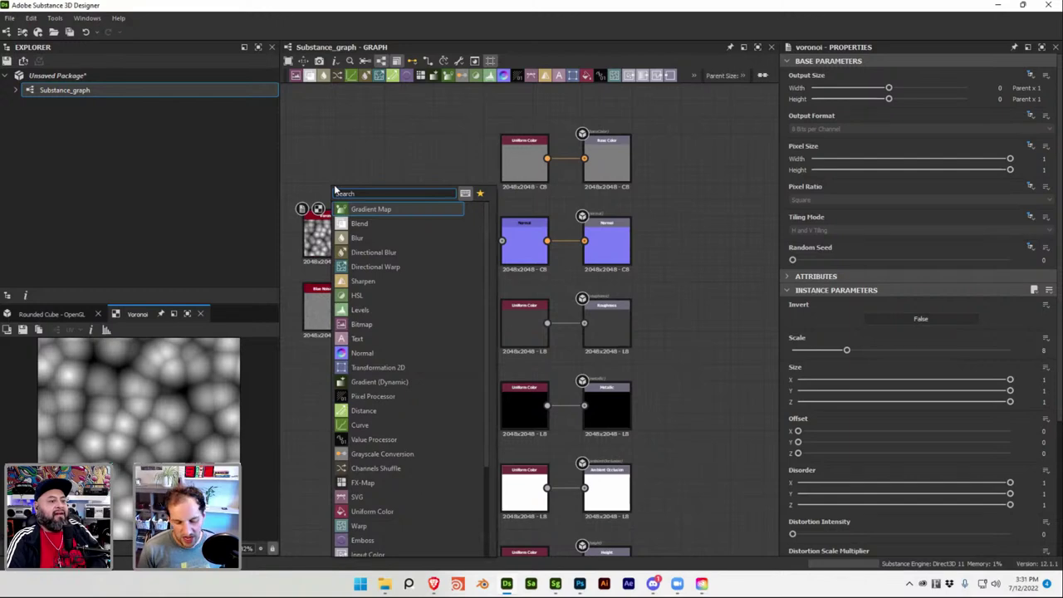
{"action": "type", "text": "clou"}
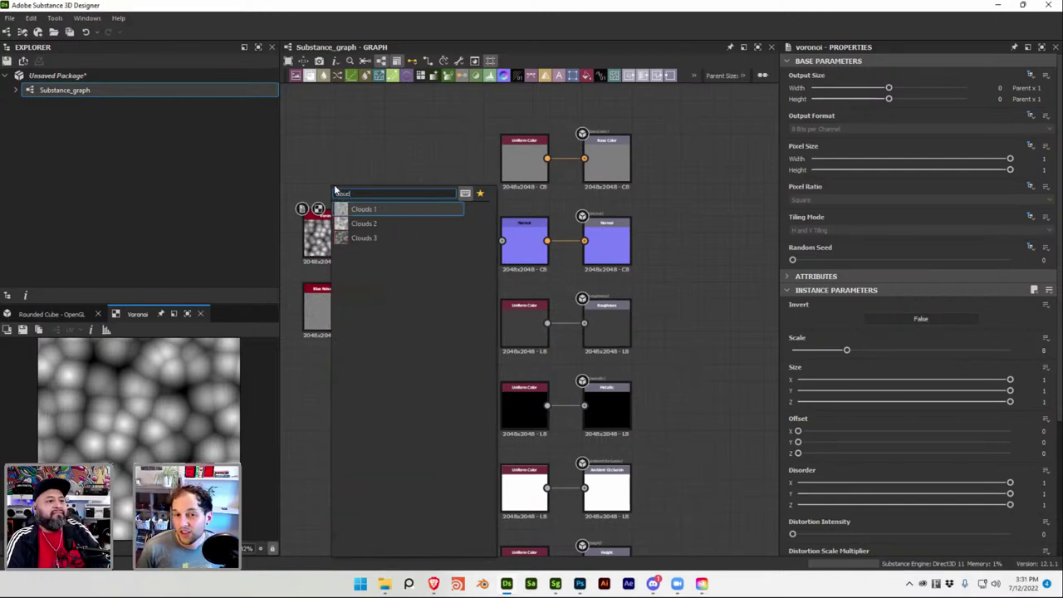
{"action": "type", "text": "d"}
{"action": "key", "text": "Down"}
{"action": "key", "text": "Return"}
{"action": "left_click_drag", "start_coordinate": [335, 189], "coordinate": [334, 156]}
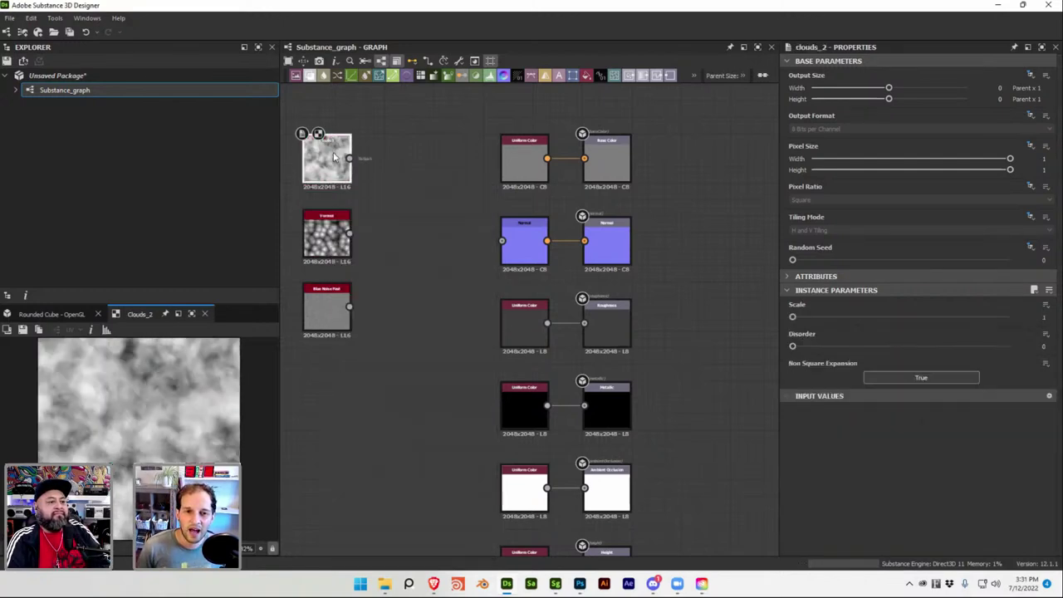
Add a Clouds 3 node in the free space between the noise column and the template nodes
{"action": "key", "text": "space"}
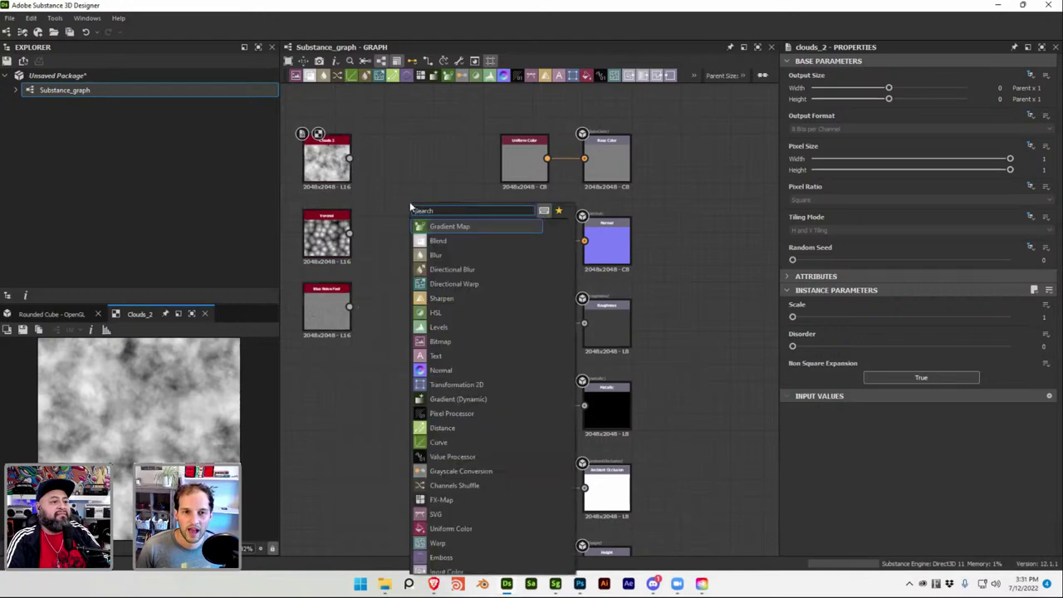
{"action": "type", "text": "cloud"}
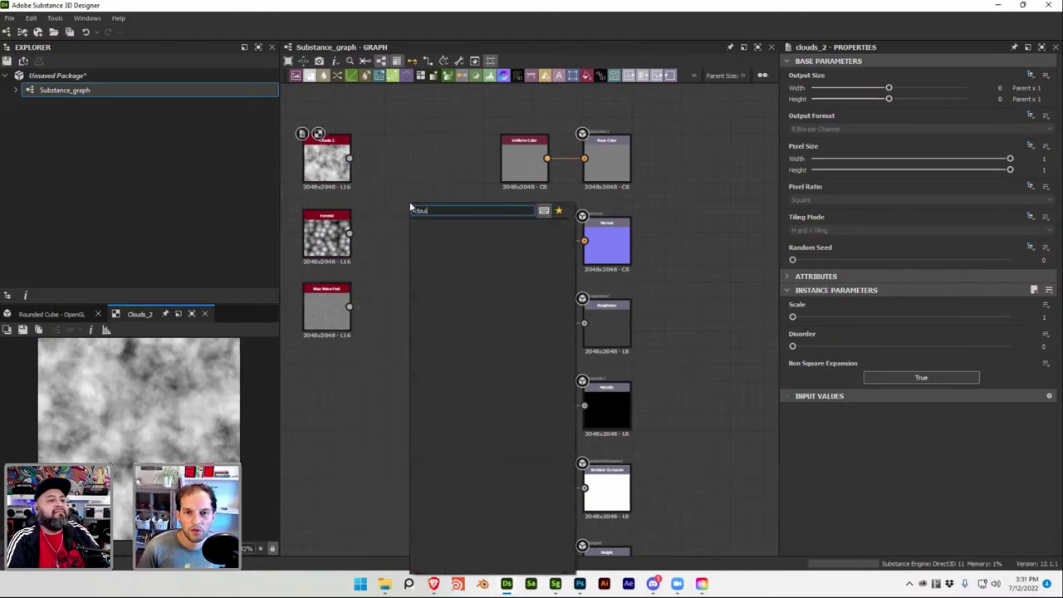
{"action": "key", "text": "Down"}
{"action": "key", "text": "Down"}
{"action": "key", "text": "Return"}
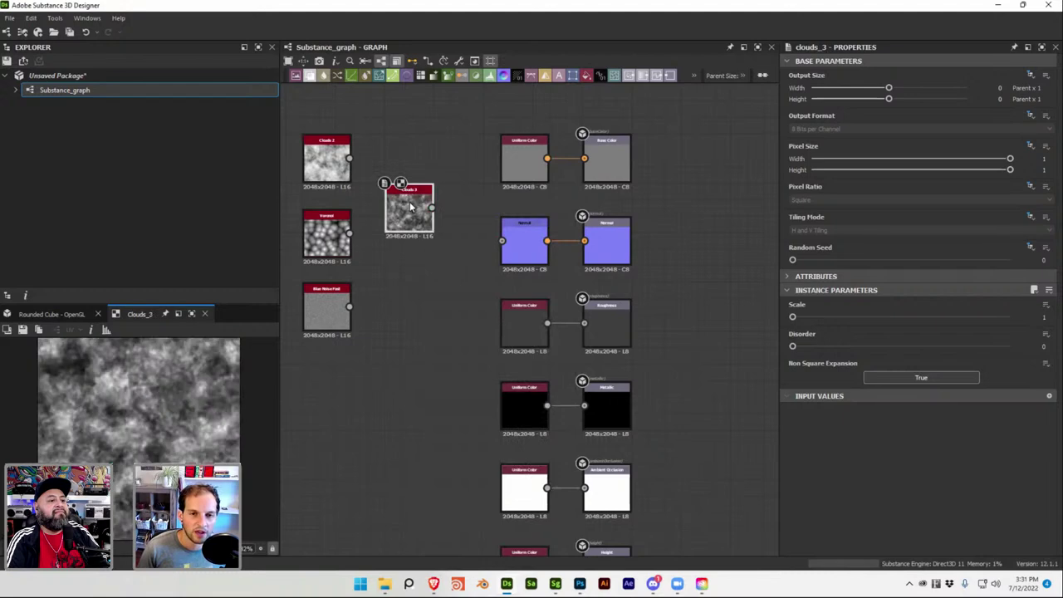
Move the Clouds 3 node beneath Blue Noise Fast in the noise column and add a Fractal Sum 2 node below it
{"action": "left_click_drag", "start_coordinate": [410, 207], "coordinate": [335, 380]}
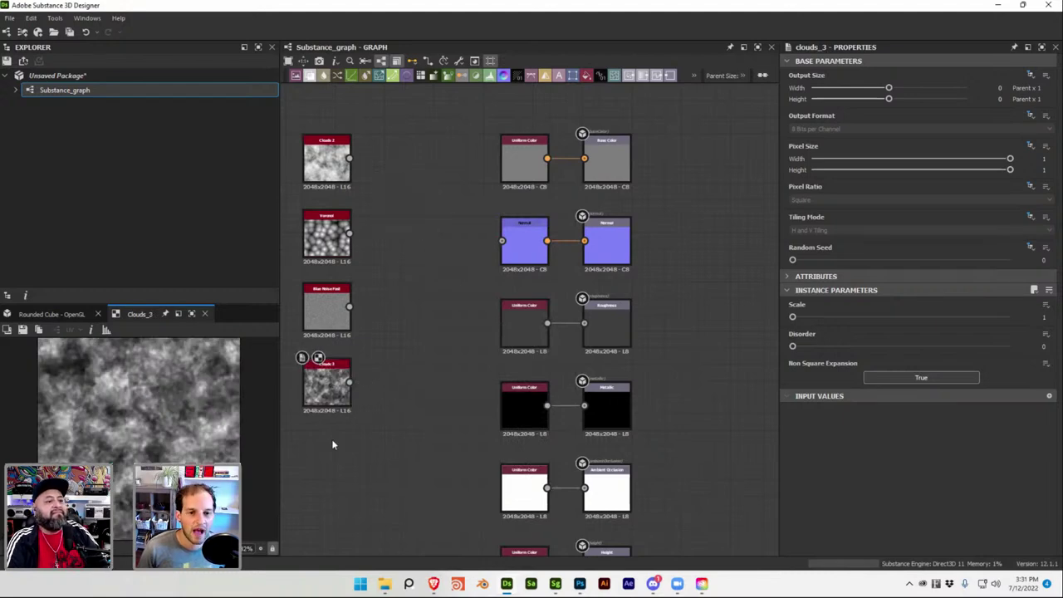
{"action": "key", "text": "space"}
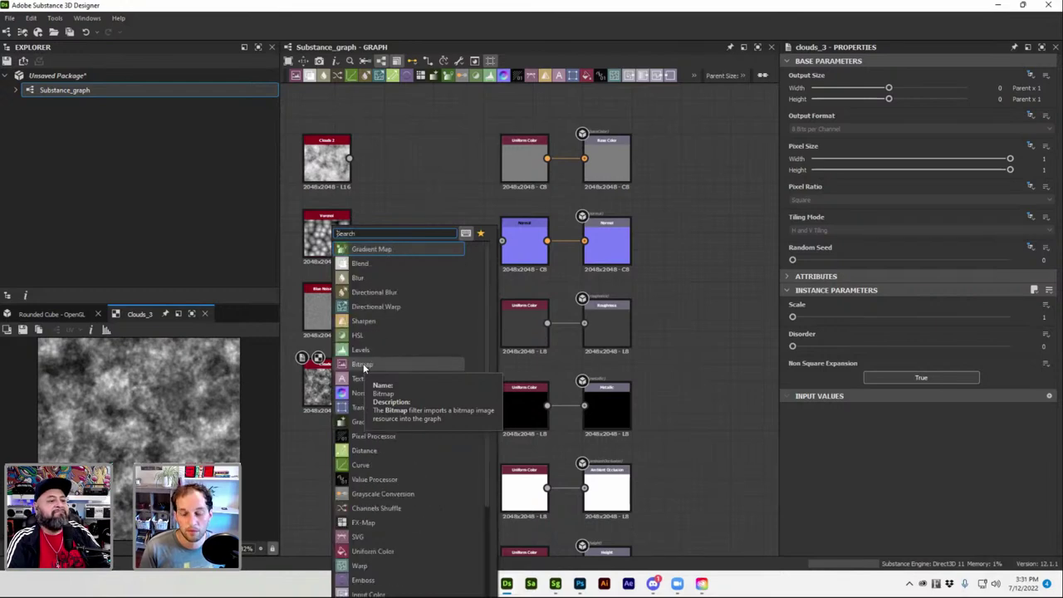
{"action": "type", "text": "frac"}
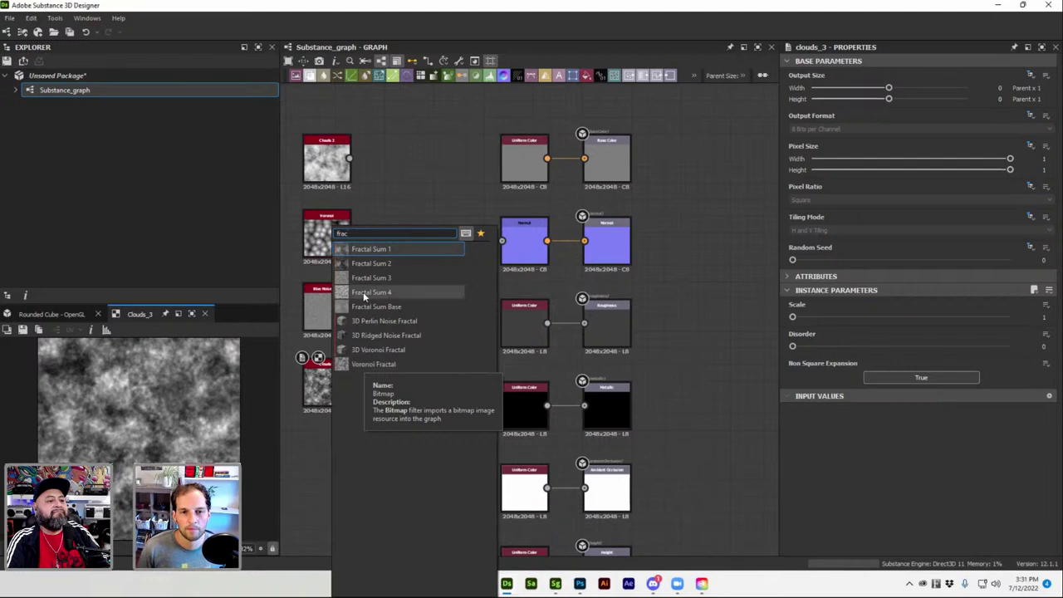
{"action": "left_click", "coordinate": [372, 264]}
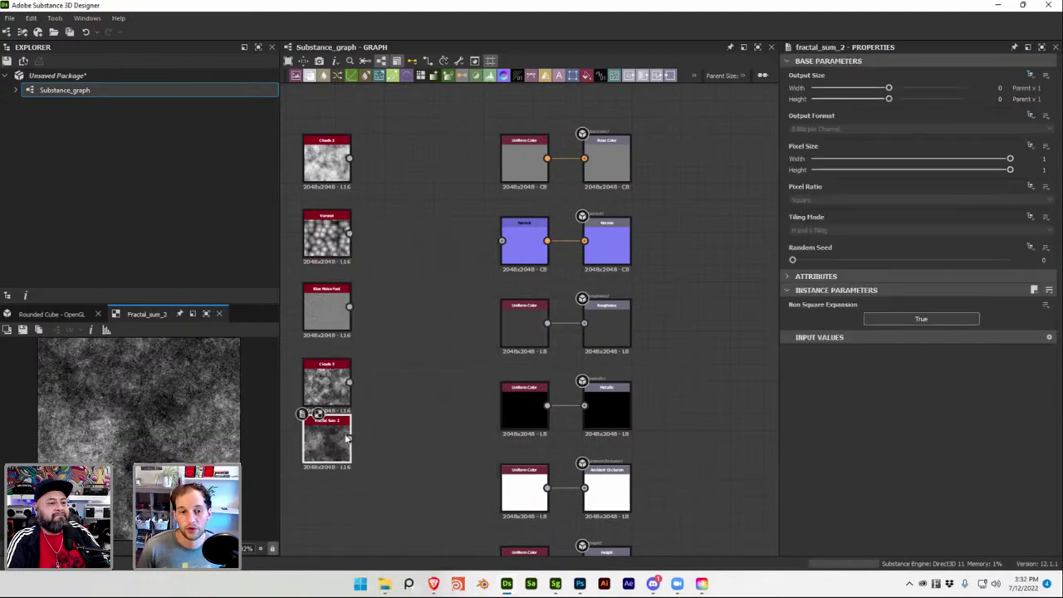
{"action": "left_click_drag", "start_coordinate": [331, 440], "coordinate": [332, 456]}
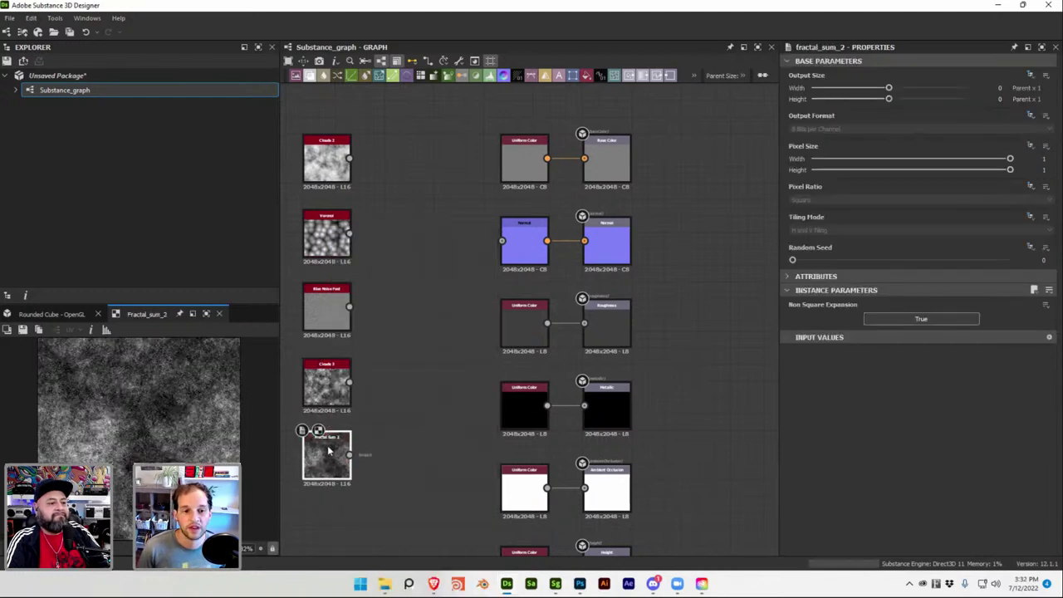
Connect the Clouds 3 output to the Base Color output node and preview the result on the rounded cube
{"action": "left_click", "coordinate": [327, 170]}
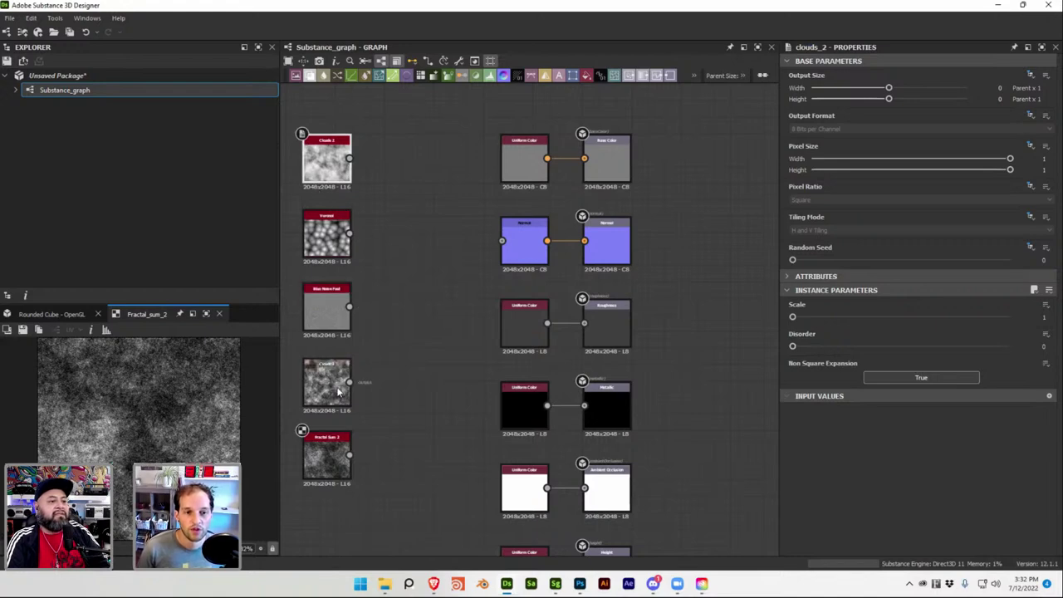
{"action": "left_click", "coordinate": [338, 391]}
{"action": "left_click_drag", "start_coordinate": [348, 382], "coordinate": [586, 160]}
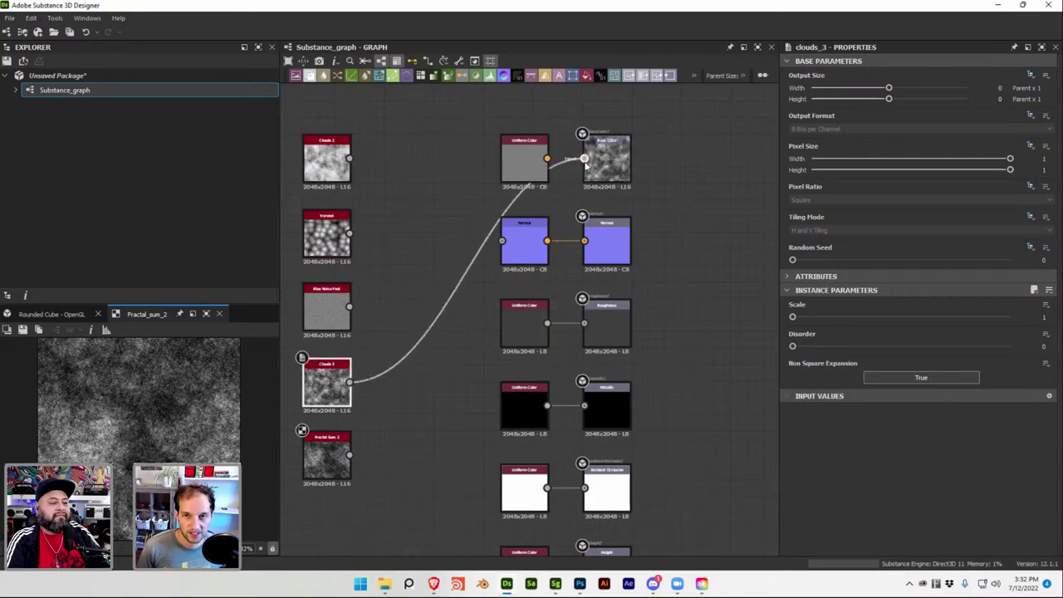
{"action": "double_click", "coordinate": [597, 167]}
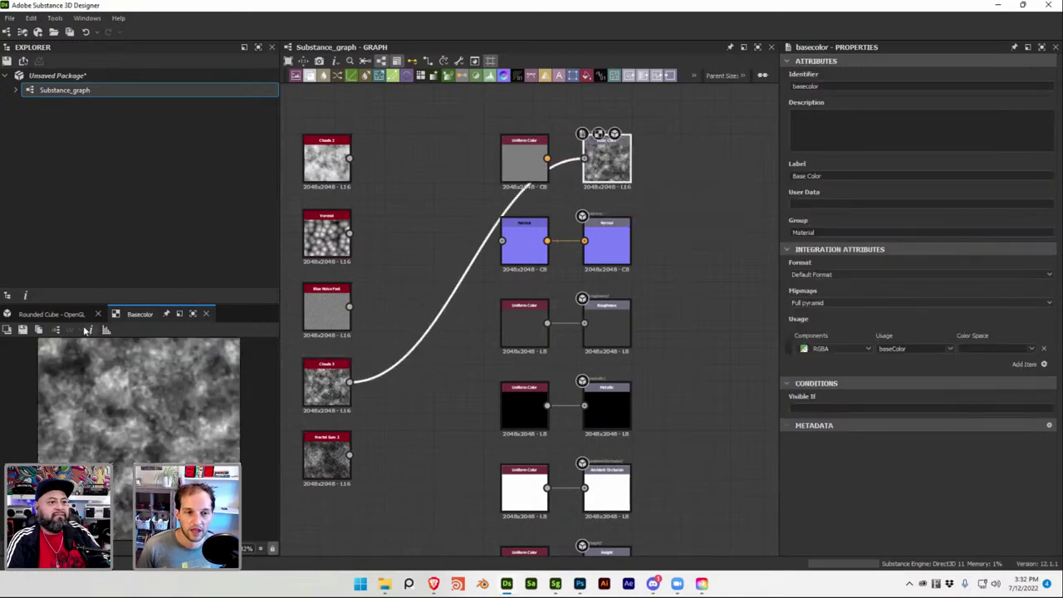
{"action": "left_click", "coordinate": [50, 314]}
{"action": "left_click_drag", "start_coordinate": [132, 434], "coordinate": [200, 440]}
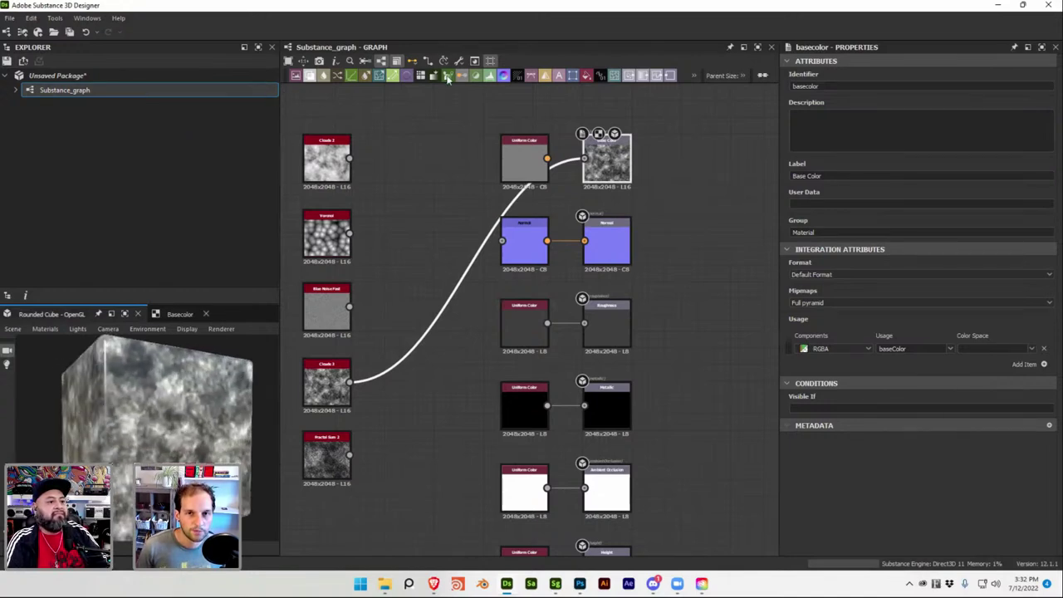
Switch to Substance 3D Stager and add a Plane from the basic shapes to the scene
{"action": "left_click", "coordinate": [555, 583]}
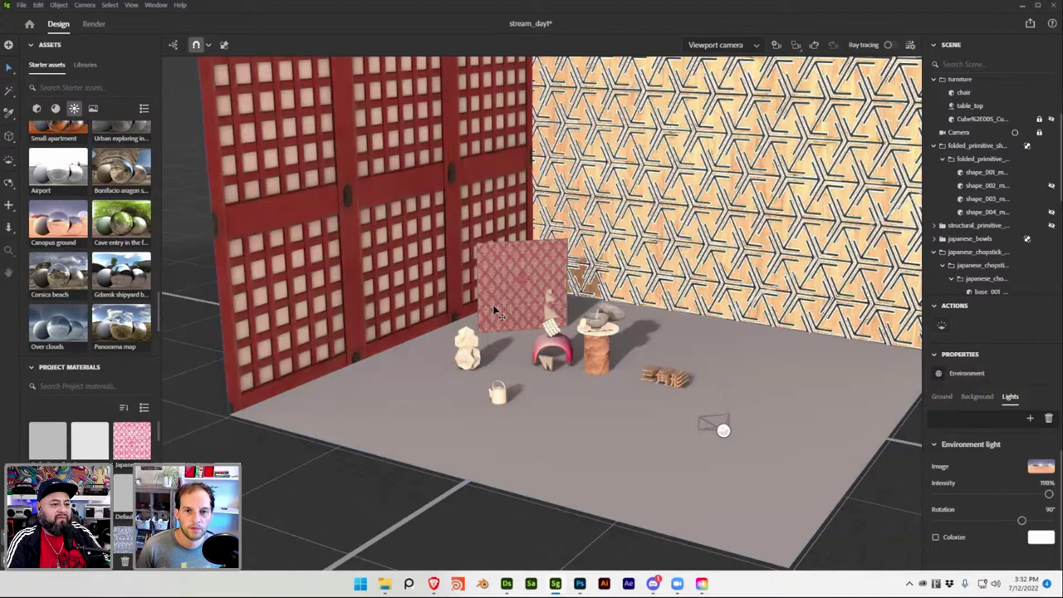
{"action": "left_click", "coordinate": [36, 109]}
{"action": "scroll", "coordinate": [143, 190], "scroll_direction": "up", "scroll_amount": 5}
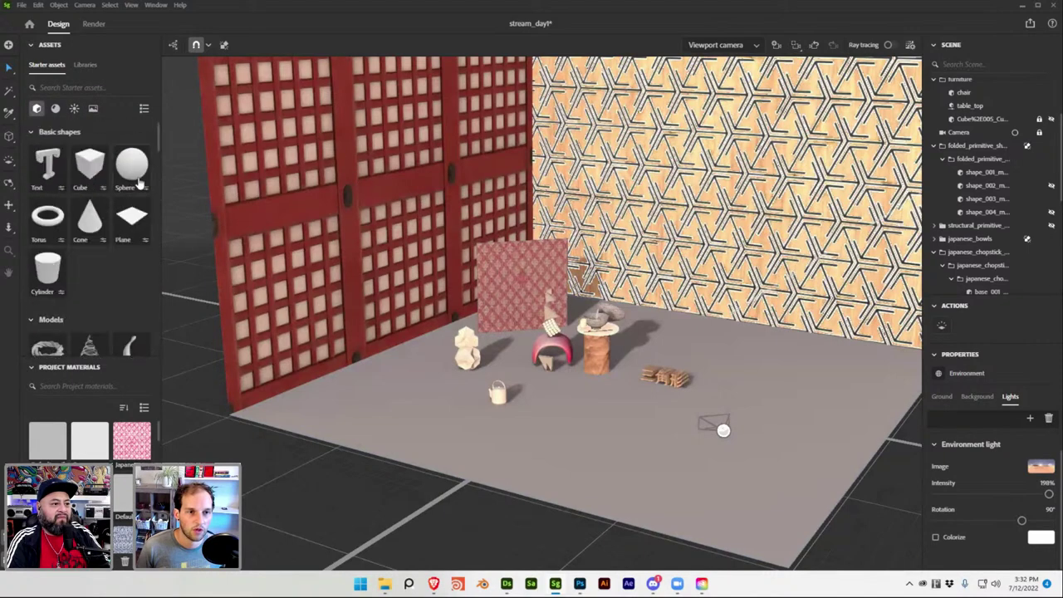
{"action": "left_click", "coordinate": [425, 356]}
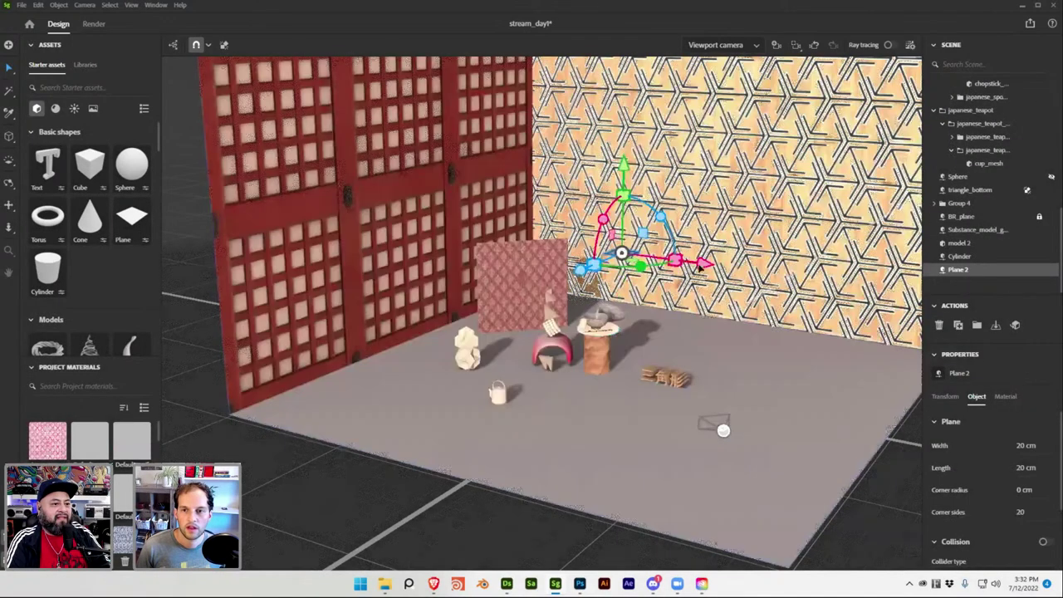
Place the plane near the red lattice wall, scaled uniformly to about 7.5 and raised to a height of about 98 cm
{"action": "left_click", "coordinate": [581, 268]}
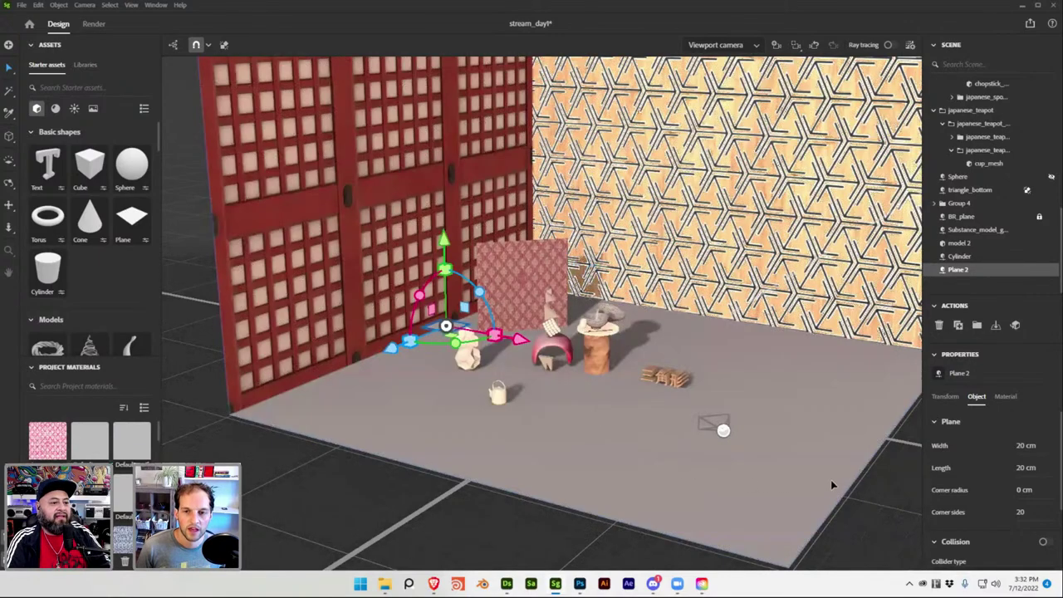
{"action": "left_click_drag", "start_coordinate": [494, 335], "coordinate": [441, 327]}
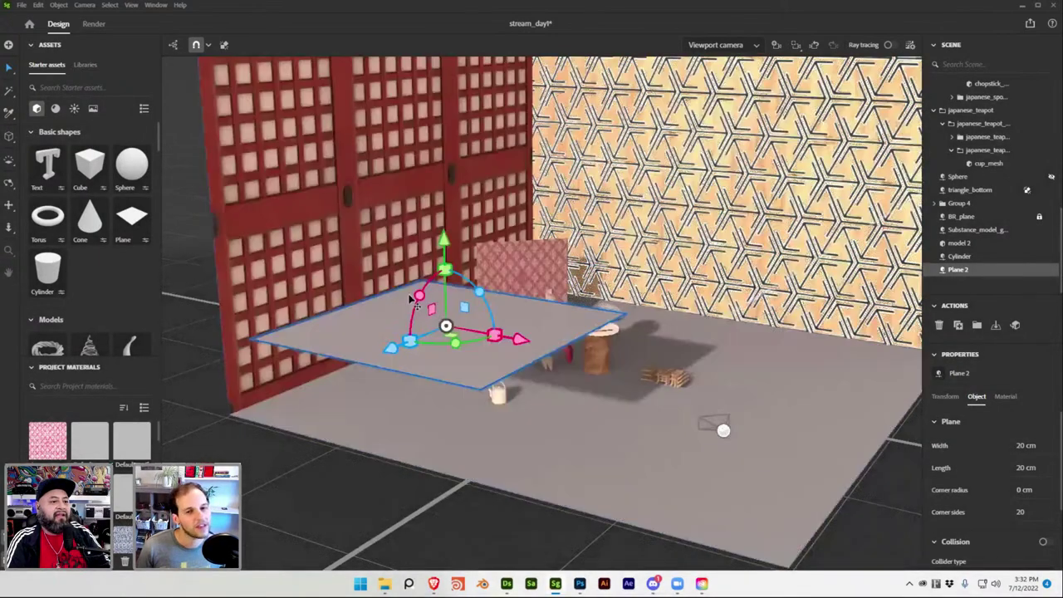
{"action": "mouse_move", "coordinate": [440, 266]}
{"action": "left_mouse_down"}
{"action": "mouse_move", "coordinate": [403, 351]}
{"action": "mouse_move", "coordinate": [452, 261]}
{"action": "left_mouse_up"}
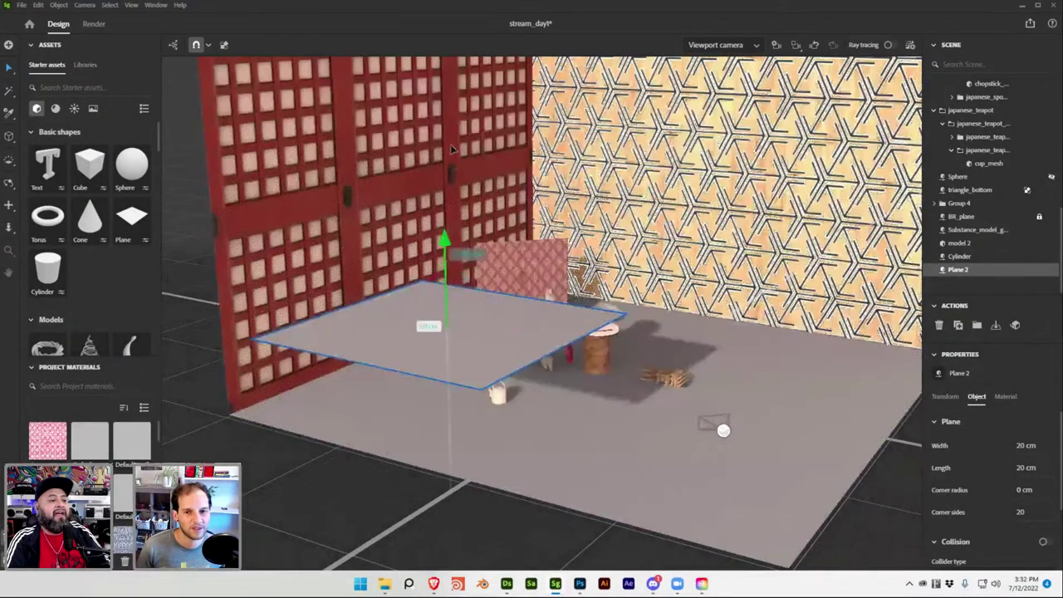
{"action": "key", "text": "ctrl+z"}
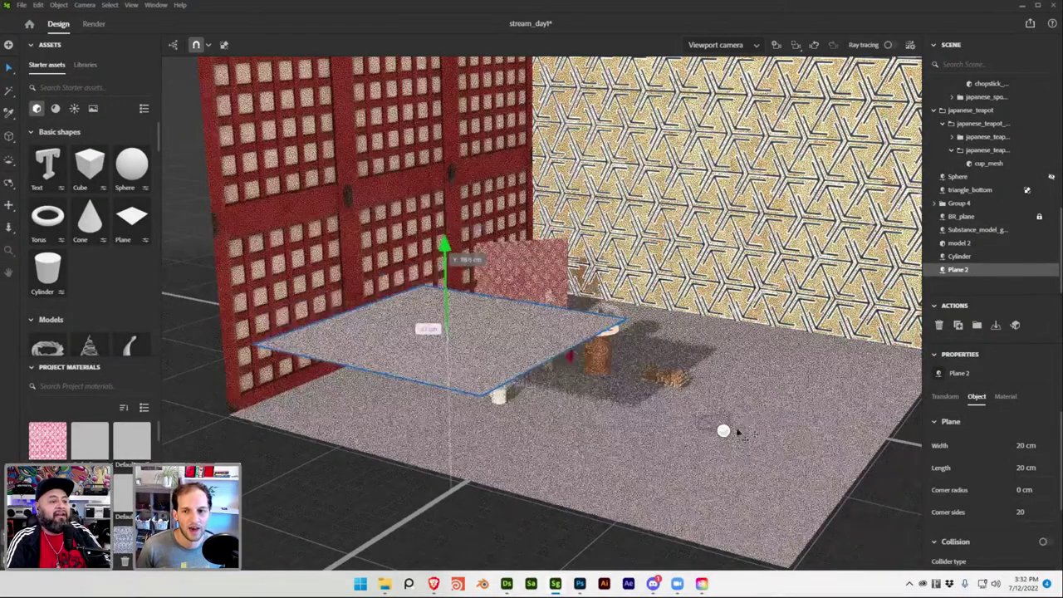
Look through the scene's Camera and rename the new plane as light_block
{"action": "left_click", "coordinate": [741, 45]}
{"action": "left_click", "coordinate": [723, 80]}
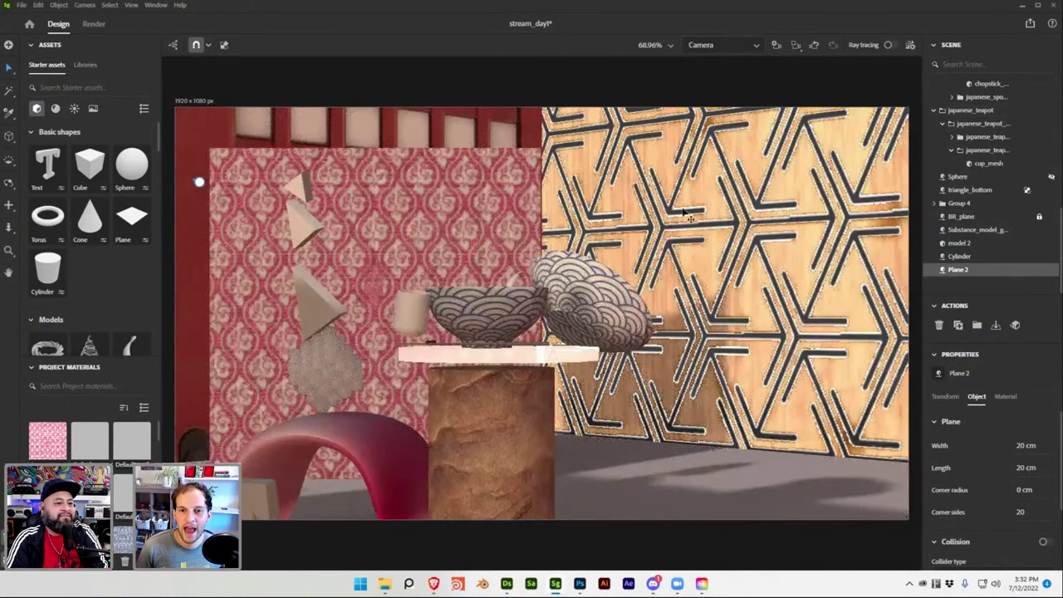
{"action": "double_click", "coordinate": [959, 271]}
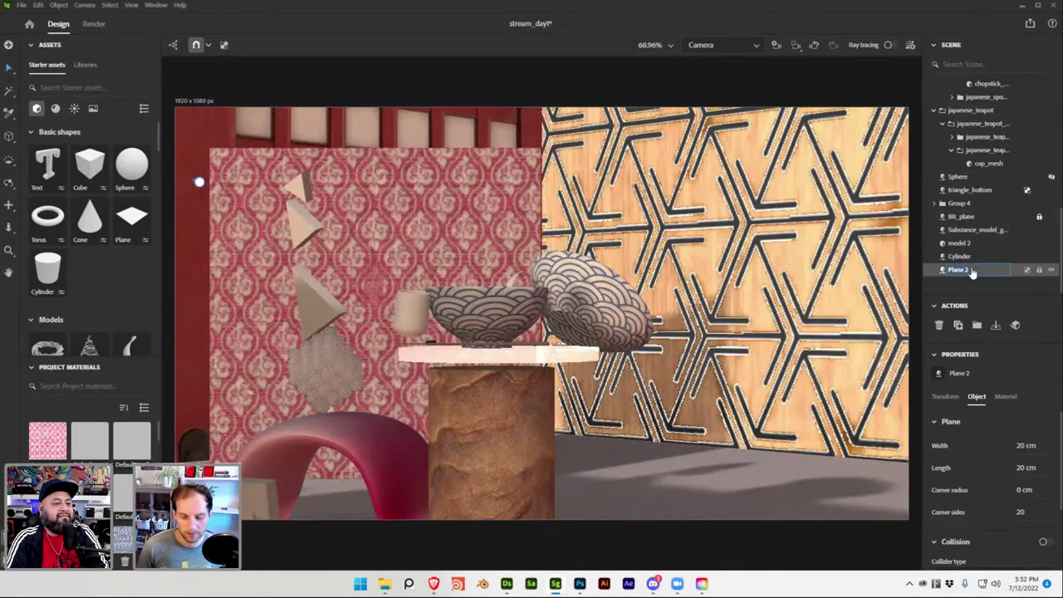
{"action": "type", "text": "top"}
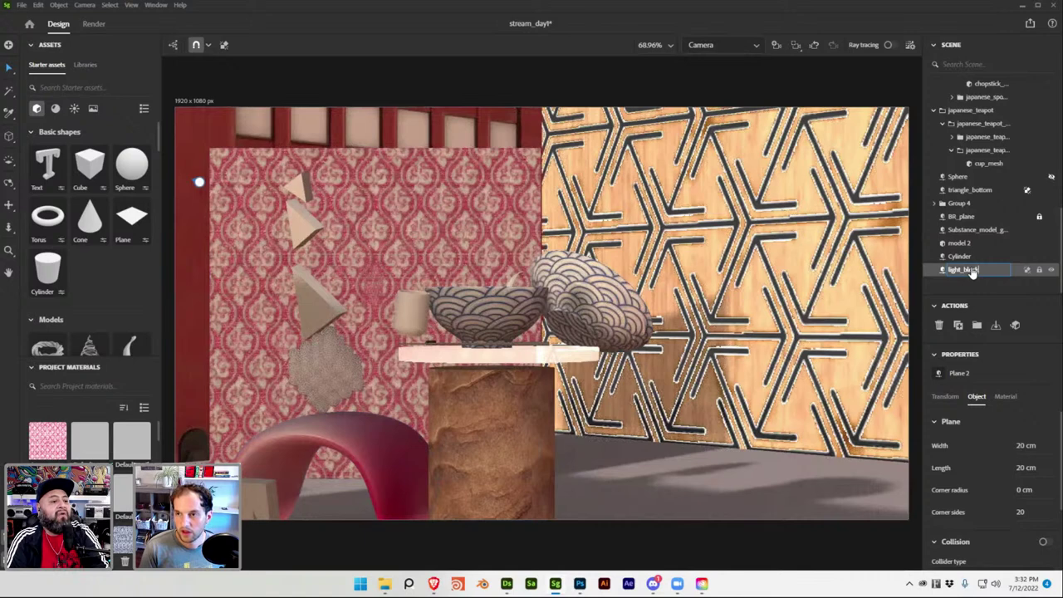
{"action": "key", "text": "Return"}
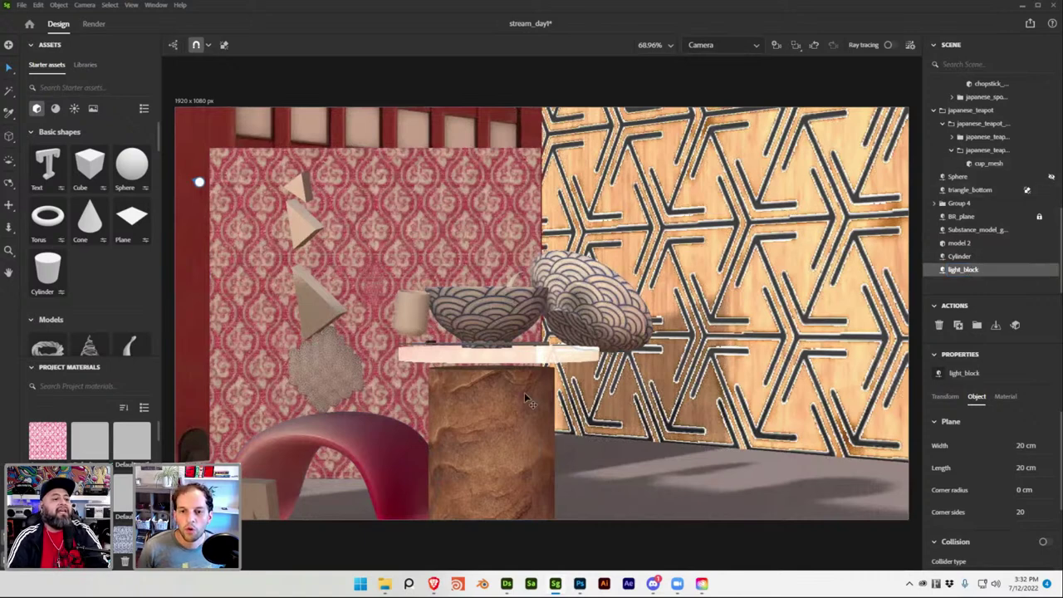
Raise the light_block plane to a Y position of 109.67 cm and save the scene
{"action": "left_click", "coordinate": [944, 396]}
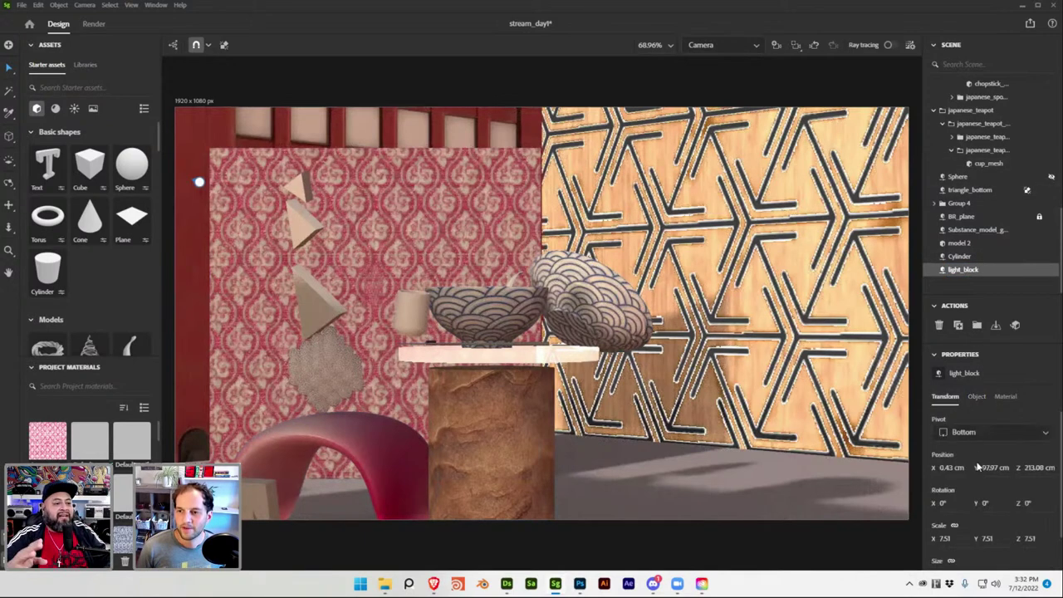
{"action": "scroll", "coordinate": [948, 536], "scroll_direction": "down", "scroll_amount": 1}
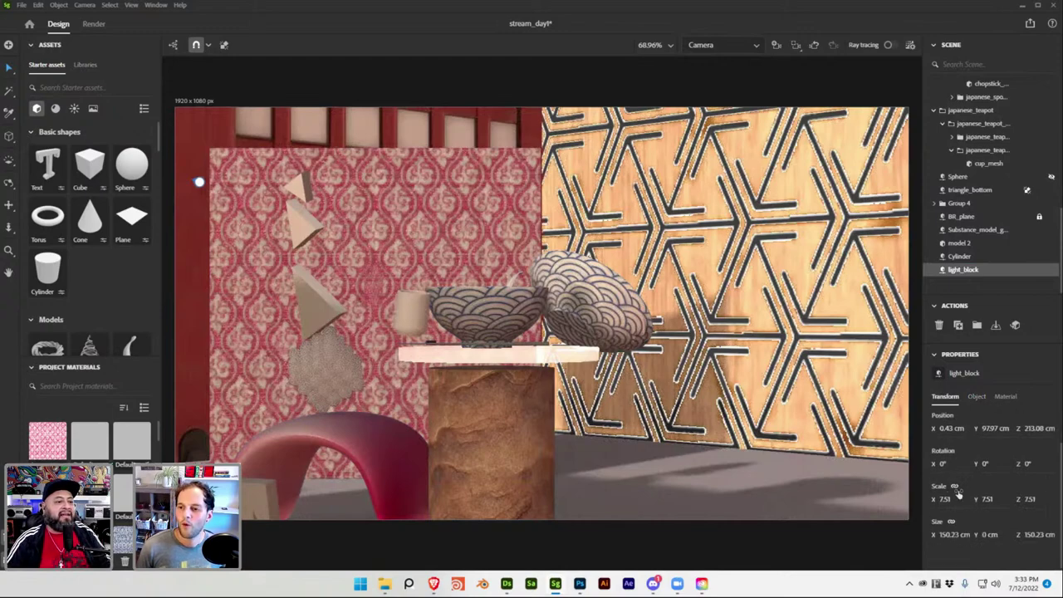
{"action": "left_click_drag", "start_coordinate": [992, 428], "coordinate": [999, 428]}
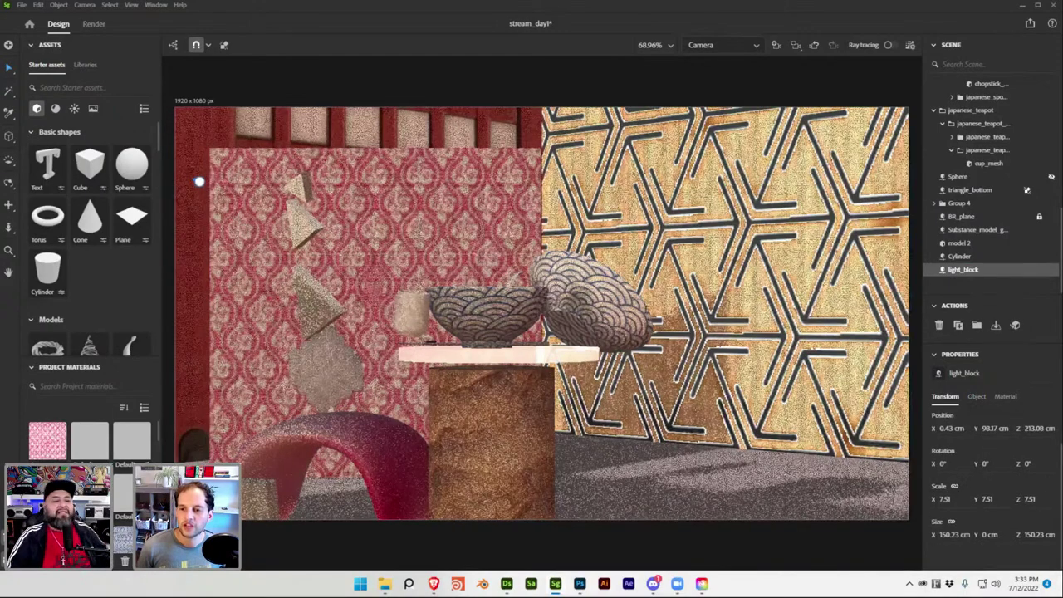
{"action": "key", "text": "Up"}
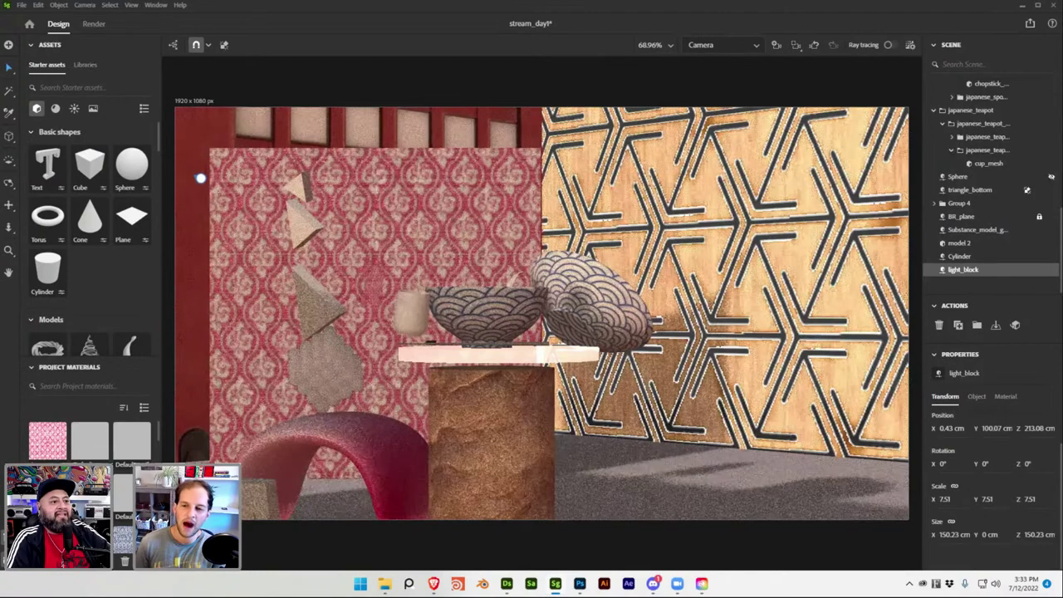
{"action": "key", "text": "Up"}
{"action": "key", "text": "Up"}
{"action": "key", "text": "Up"}
{"action": "key", "text": "Up"}
{"action": "key", "text": "Up"}
{"action": "key", "text": "Up"}
{"action": "key", "text": "Up"}
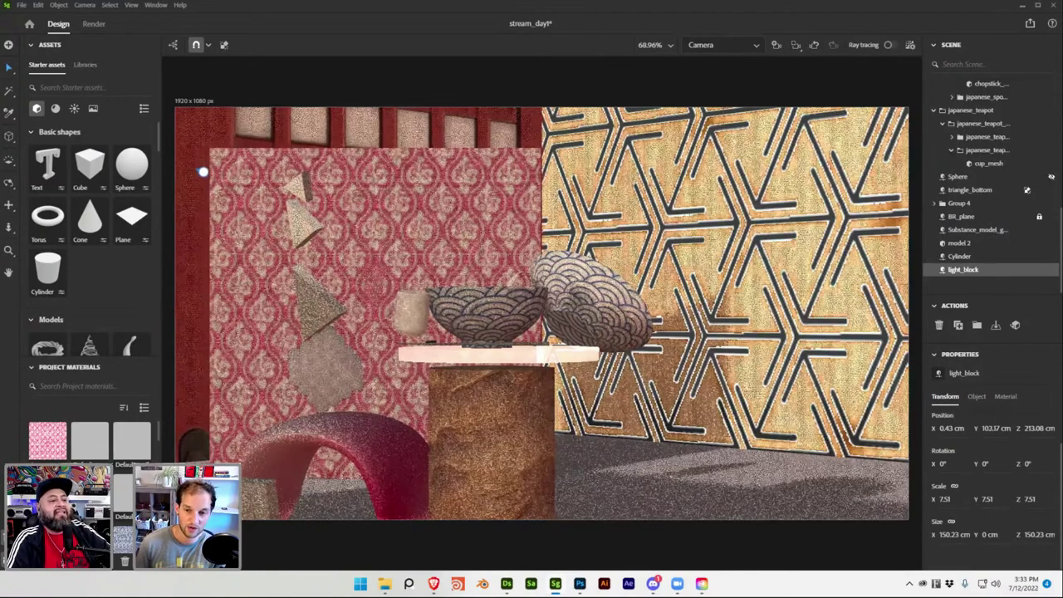
{"action": "key", "text": "Up"}
{"action": "key", "text": "Up"}
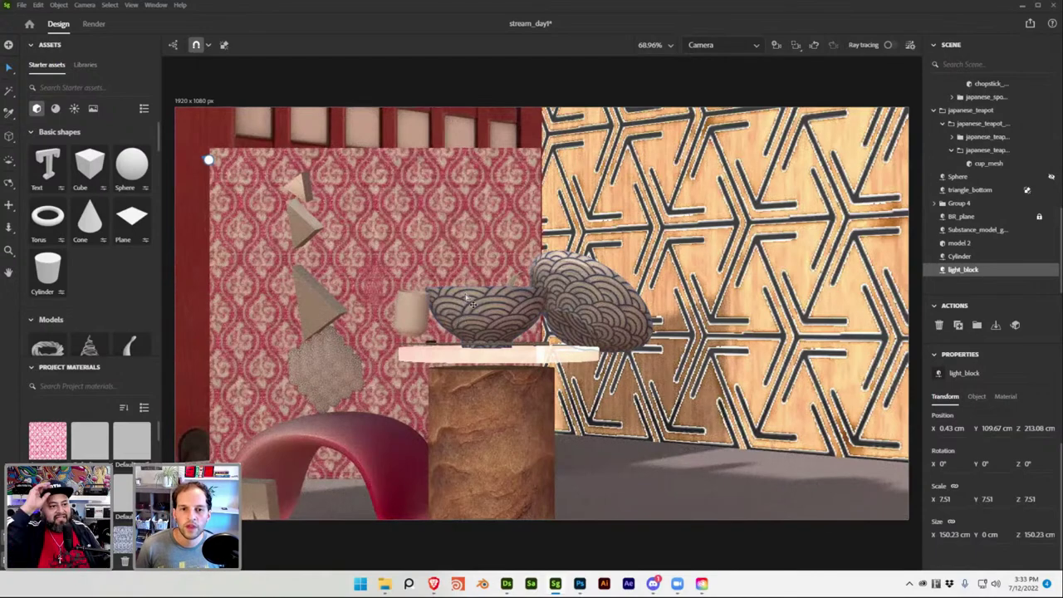
{"action": "key", "text": "ctrl+s"}
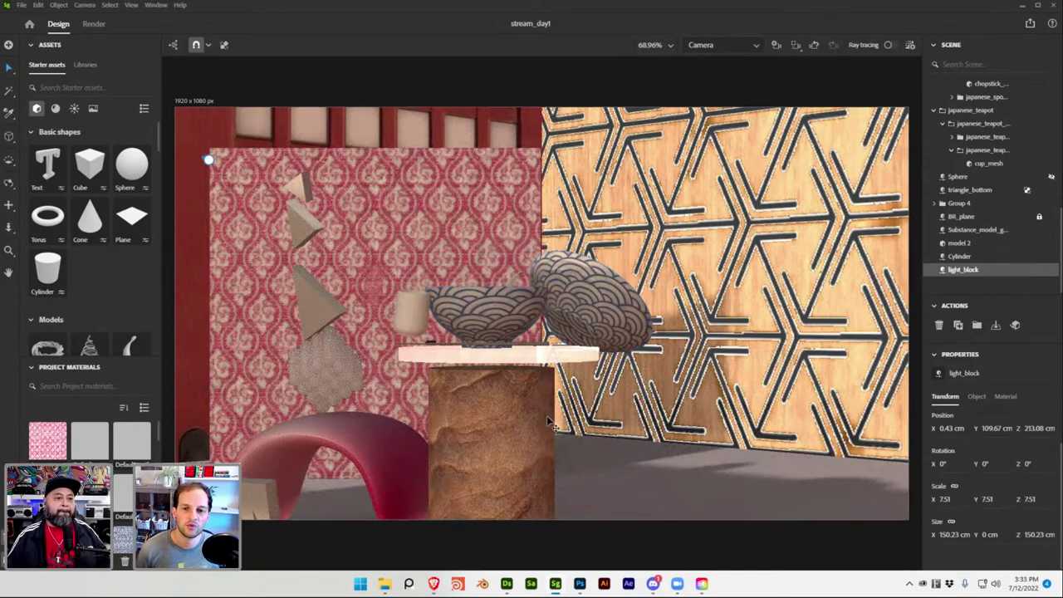
Switch to Substance 3D Designer and examine the Clouds 3 base color on the rounded cube, in the graph and as a flat image
{"action": "left_click", "coordinate": [506, 583]}
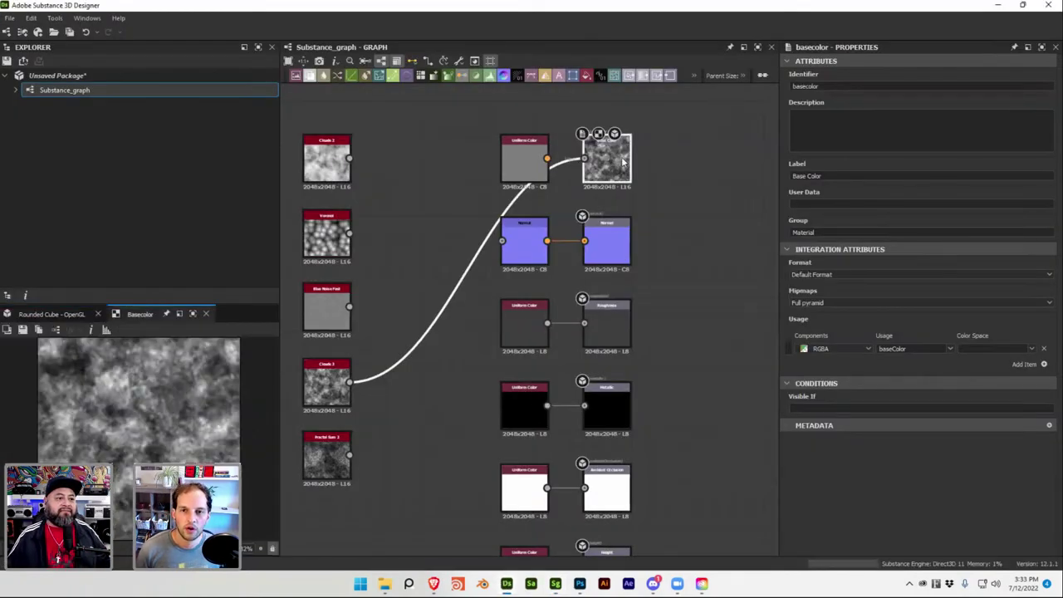
{"action": "left_click", "coordinate": [50, 315]}
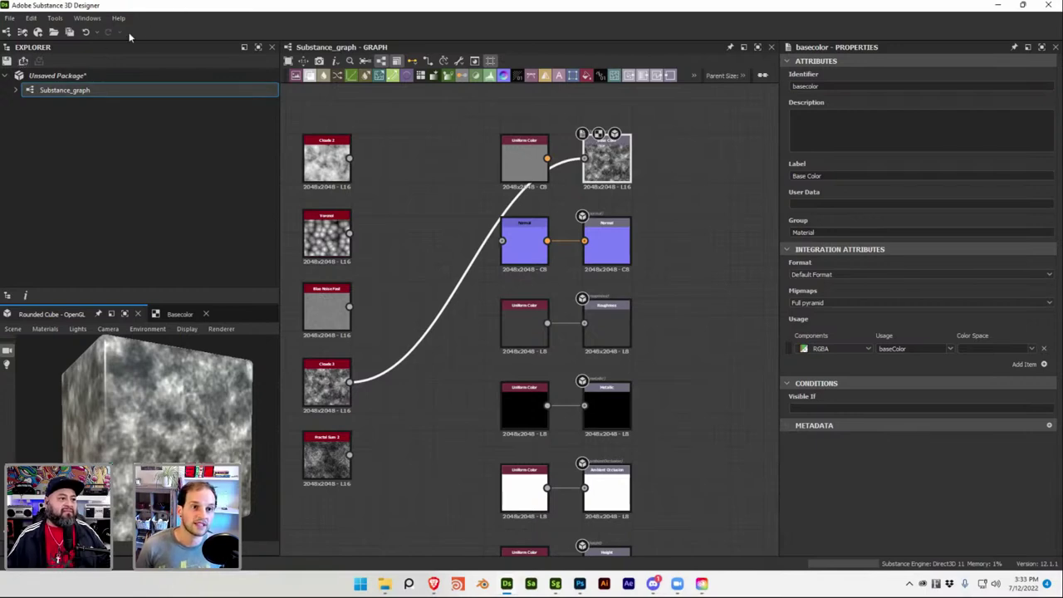
{"action": "scroll", "coordinate": [731, 404], "scroll_direction": "down", "scroll_amount": 1}
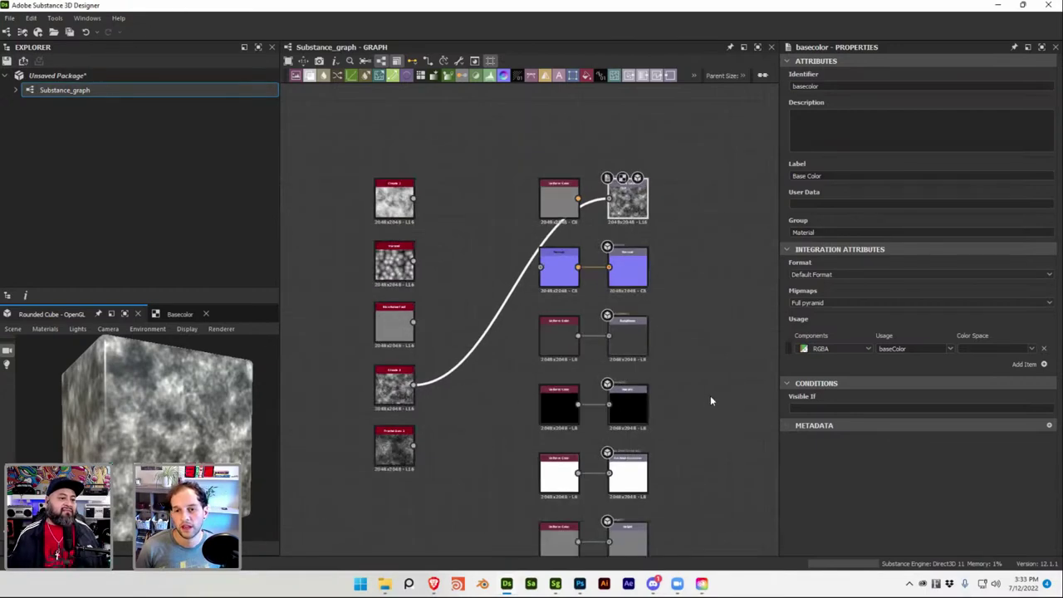
{"action": "middle_click_drag", "start_coordinate": [697, 288], "coordinate": [685, 281]}
{"action": "left_click_drag", "start_coordinate": [665, 145], "coordinate": [675, 450]}
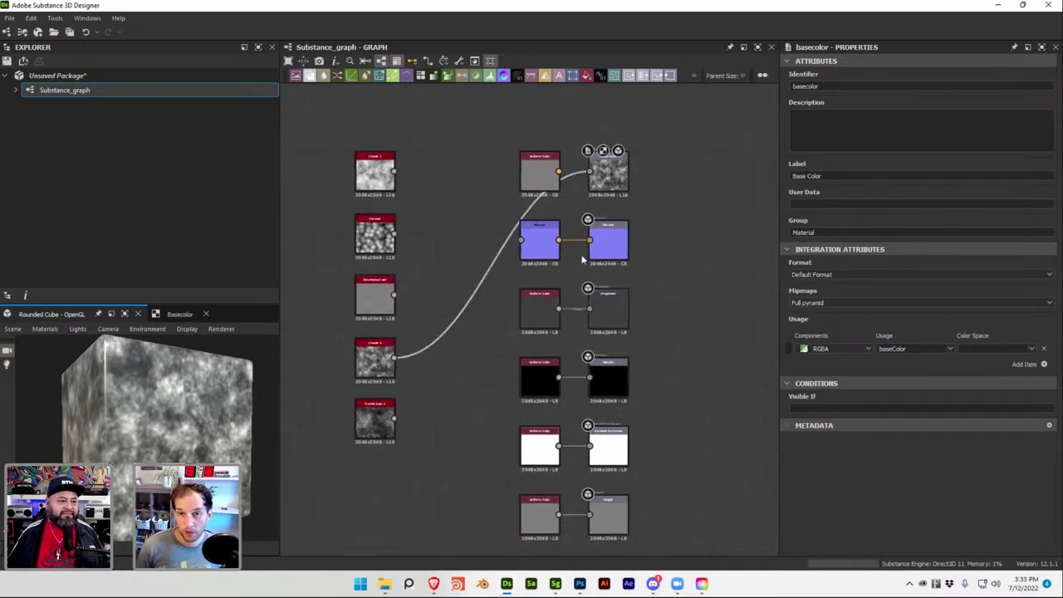
{"action": "double_click", "coordinate": [371, 359]}
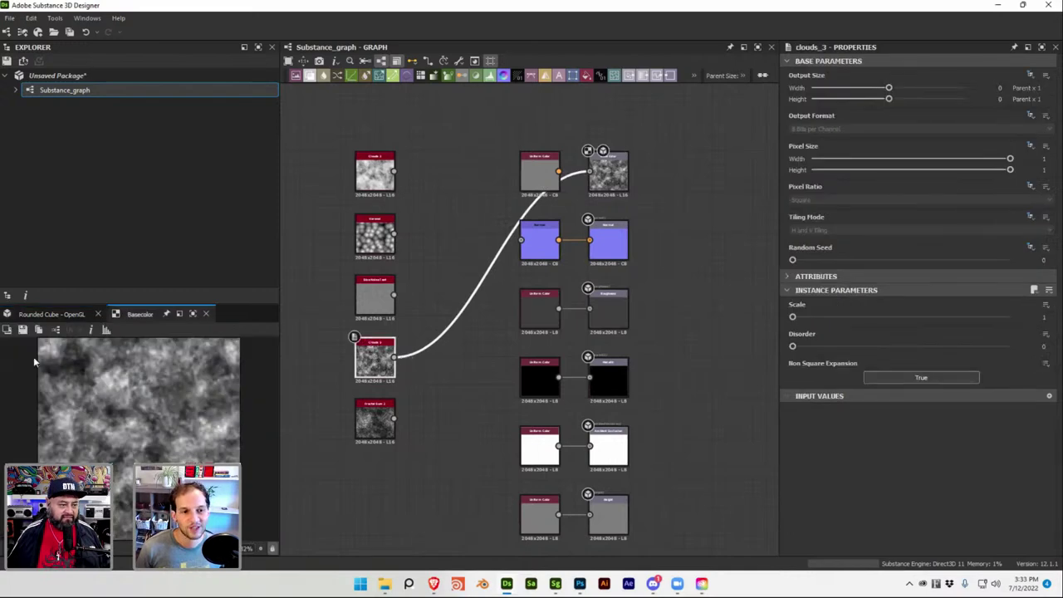
{"action": "left_click", "coordinate": [43, 314]}
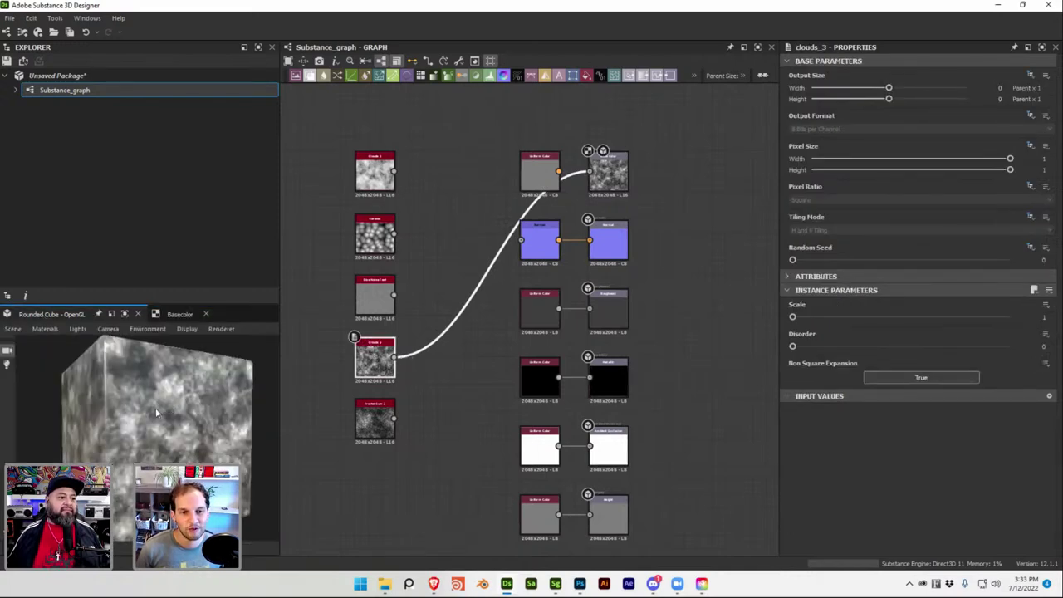
{"action": "left_click_drag", "start_coordinate": [155, 407], "coordinate": [152, 445]}
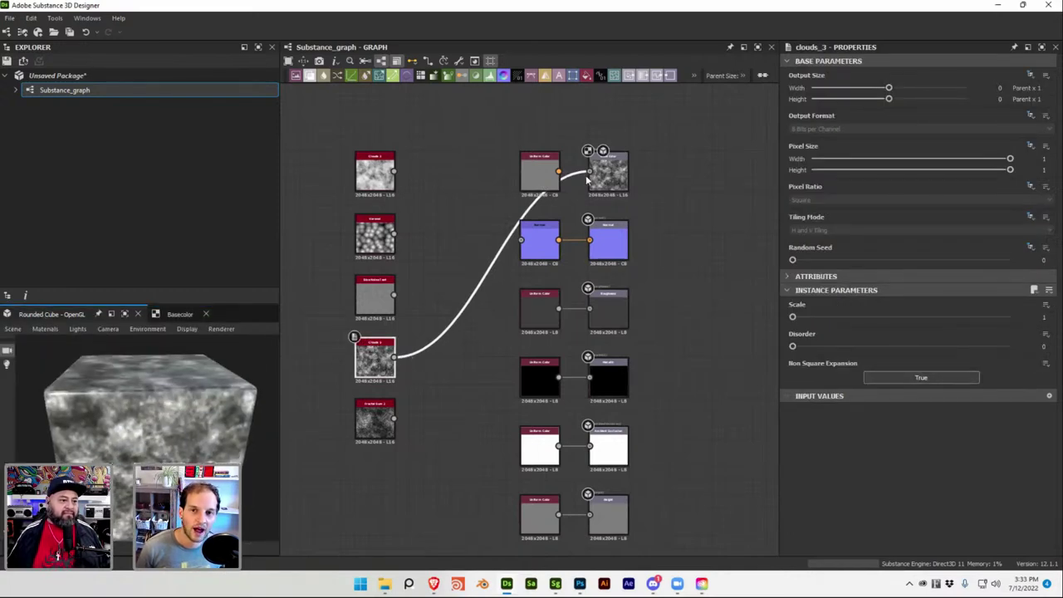
{"action": "double_click", "coordinate": [607, 172]}
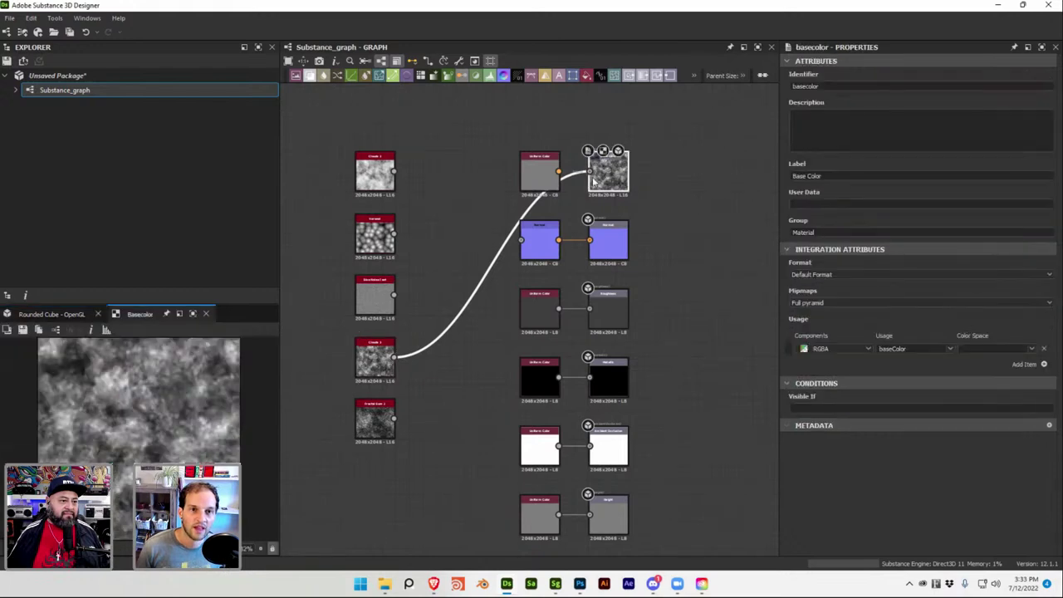
Set up the graph's output export with only basecolor included, leaving out normal, roughness, metallic, height and ambientocclusion
{"action": "left_click", "coordinate": [461, 61]}
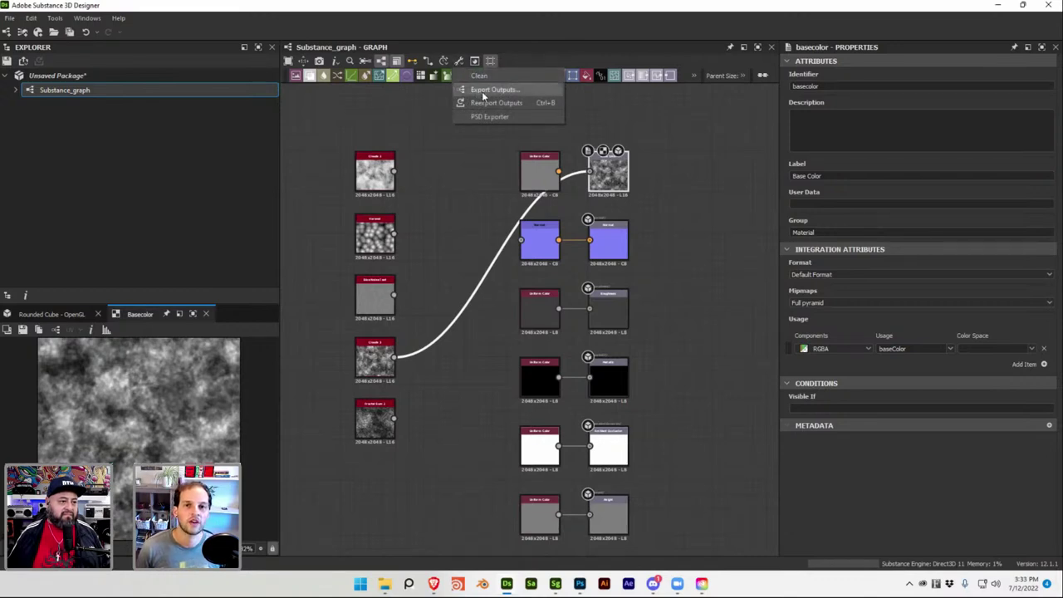
{"action": "left_click", "coordinate": [484, 90]}
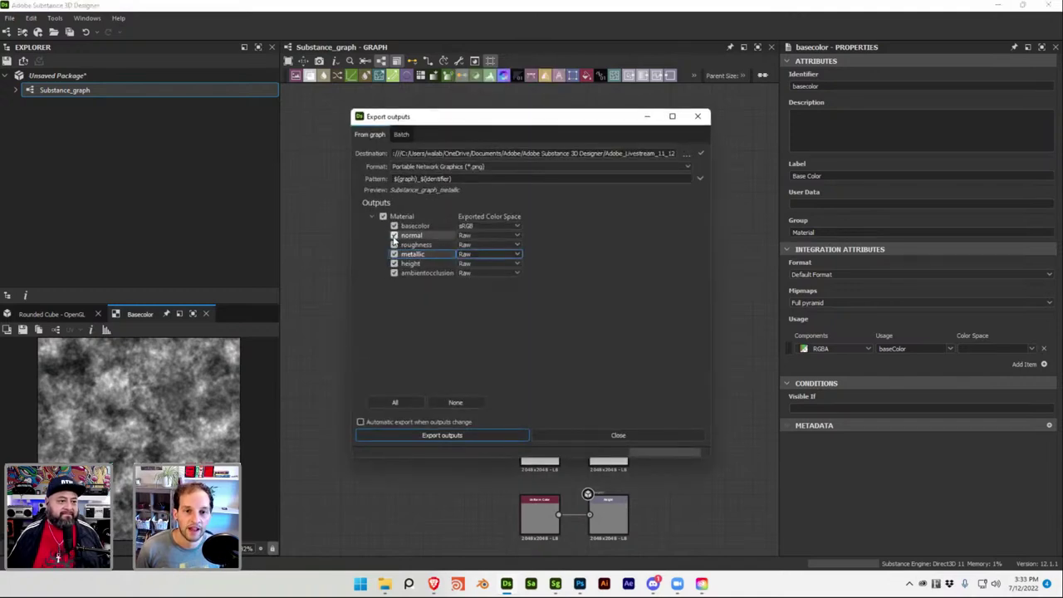
{"action": "left_click", "coordinate": [398, 225]}
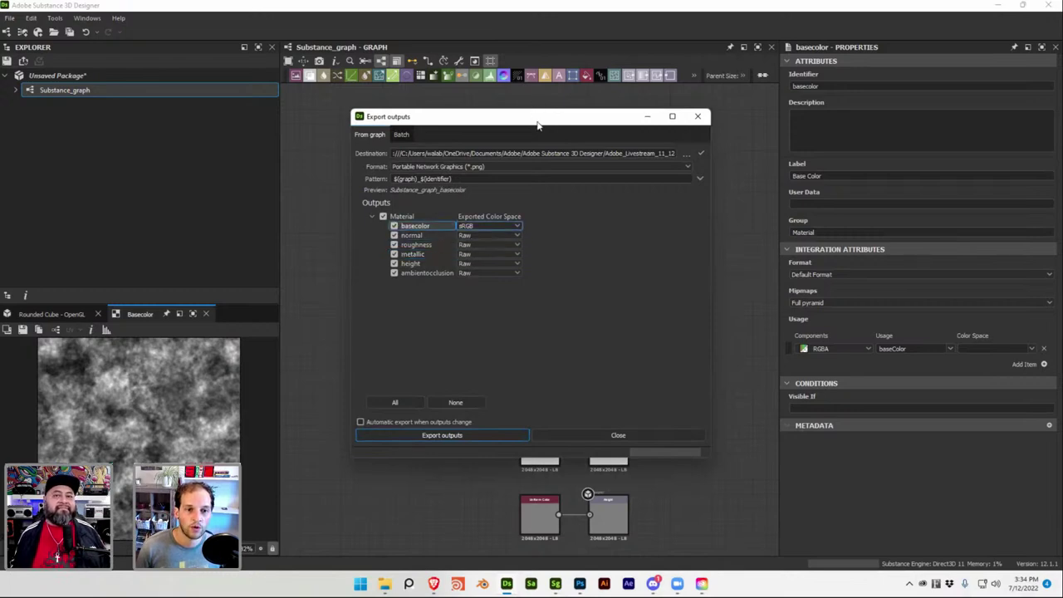
{"action": "left_click_drag", "start_coordinate": [258, 73], "coordinate": [249, 59]}
{"action": "key", "text": "Down"}
{"action": "key", "text": "Down"}
{"action": "key", "text": "Down"}
{"action": "key", "text": "Down"}
{"action": "key", "text": "Down"}
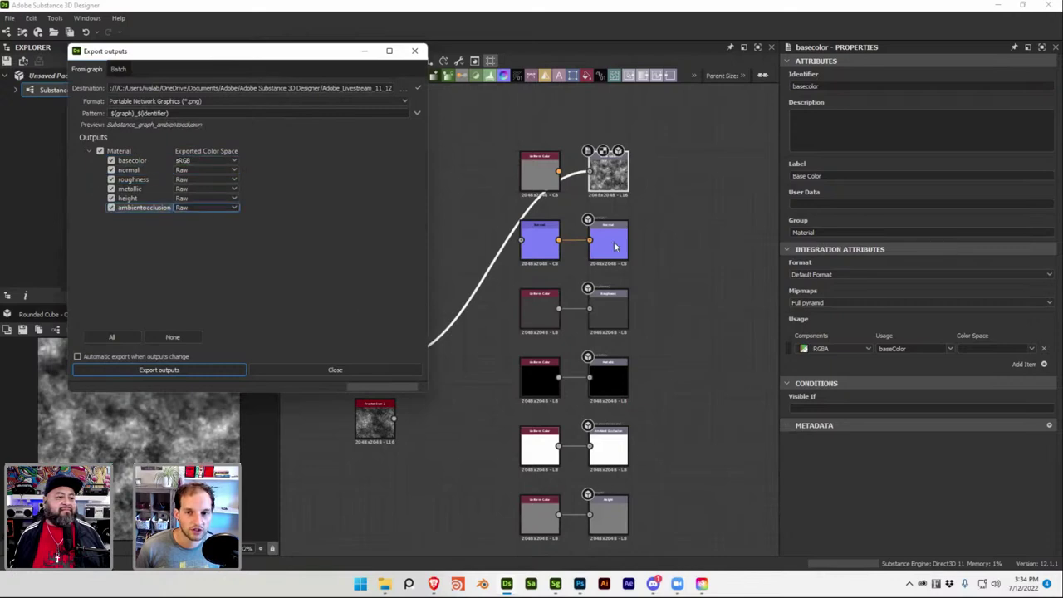
{"action": "left_click", "coordinate": [110, 171]}
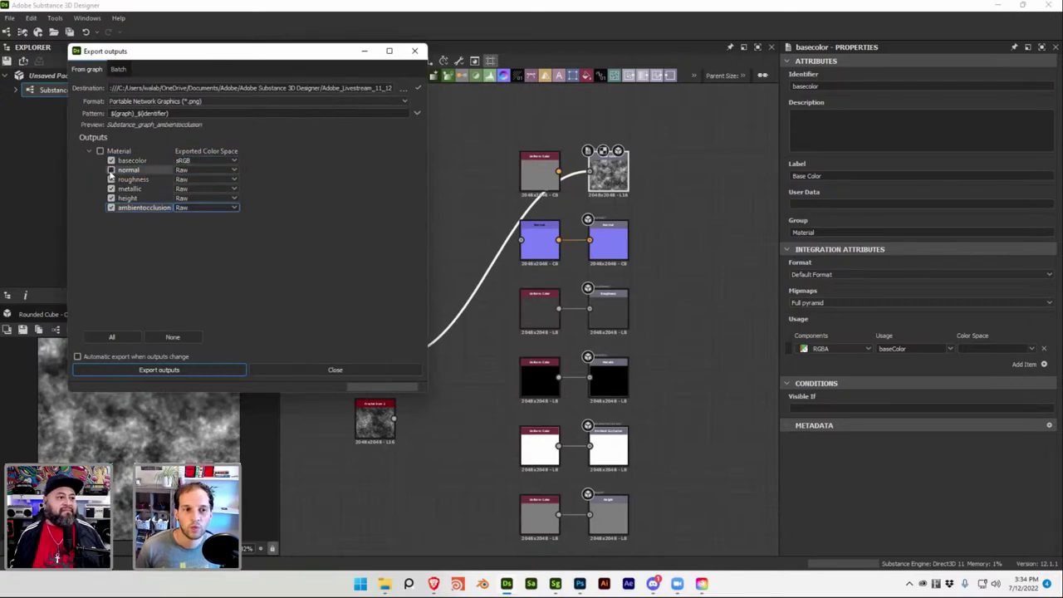
{"action": "left_click", "coordinate": [110, 179]}
{"action": "left_click", "coordinate": [111, 189]}
{"action": "left_click", "coordinate": [110, 198]}
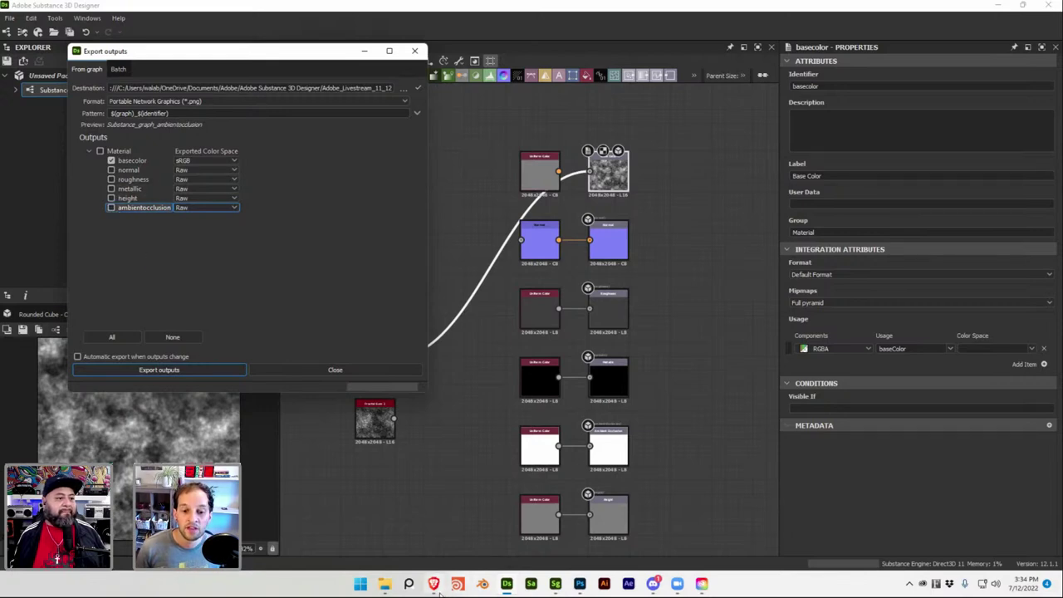
{"action": "mouse_move", "coordinate": [457, 588]}
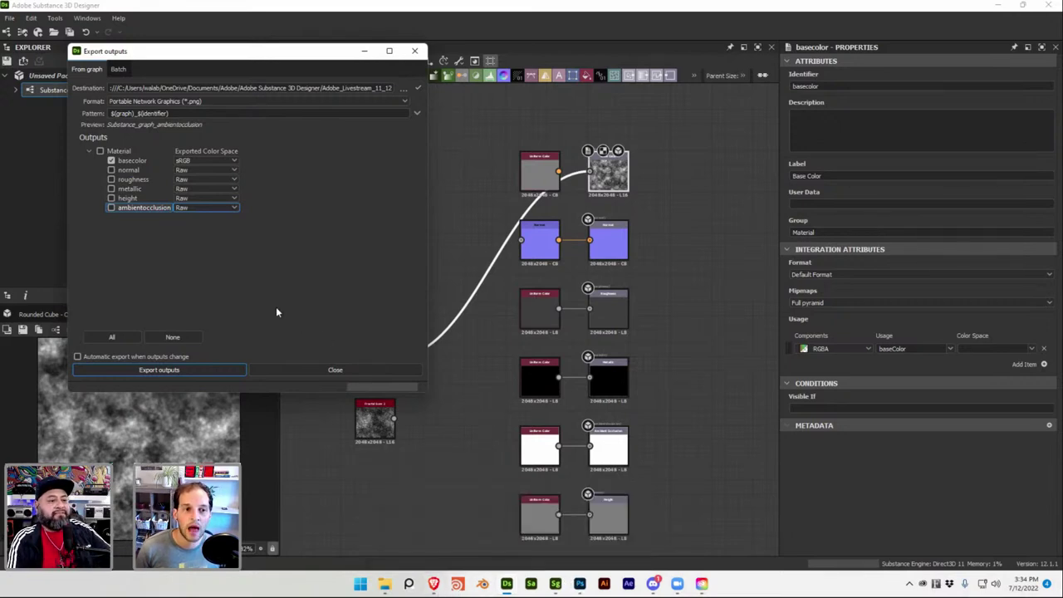
Choose the Desktop as the export destination and export the basecolor output as a PNG
{"action": "left_click", "coordinate": [402, 89]}
{"action": "left_click", "coordinate": [120, 159]}
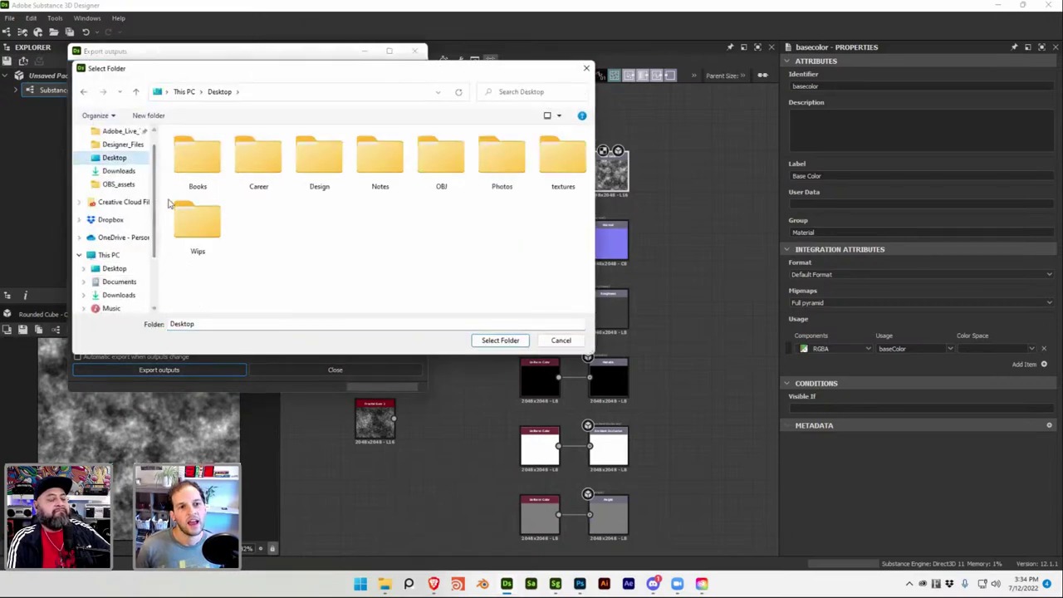
{"action": "left_click", "coordinate": [503, 340]}
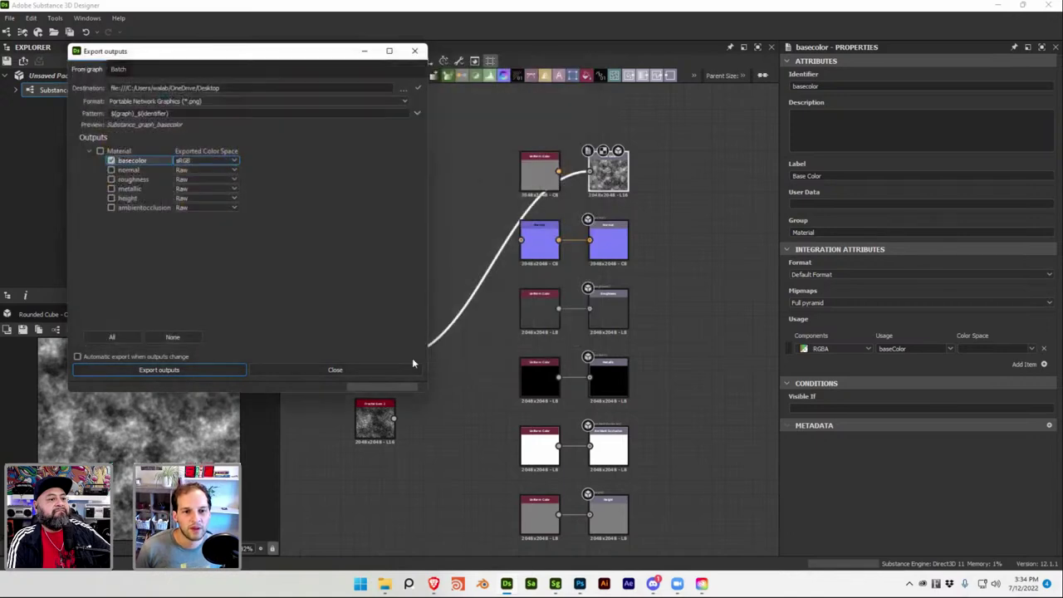
{"action": "left_click", "coordinate": [166, 208]}
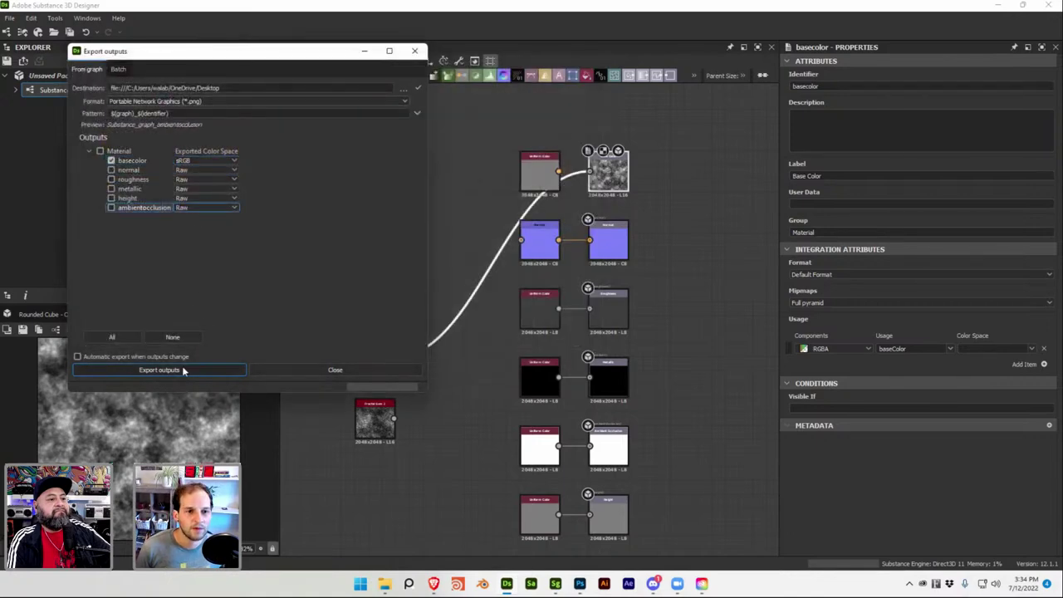
{"action": "left_click", "coordinate": [183, 370]}
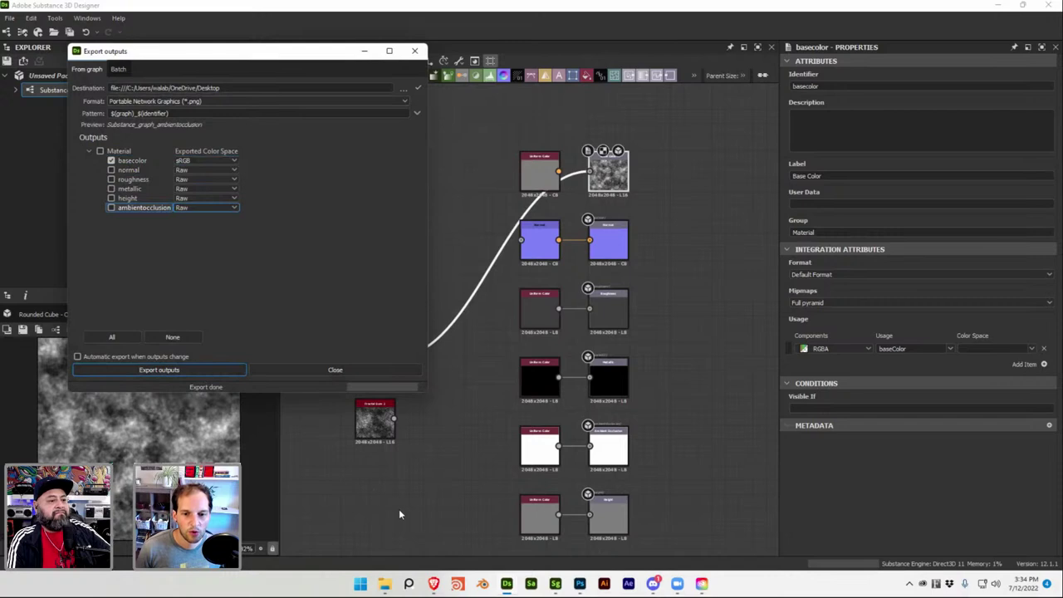
Switch to Substance 3D Stager, view through the Viewport camera, and move light_block to an X position of about -42.57 cm
{"action": "mouse_move", "coordinate": [556, 585]}
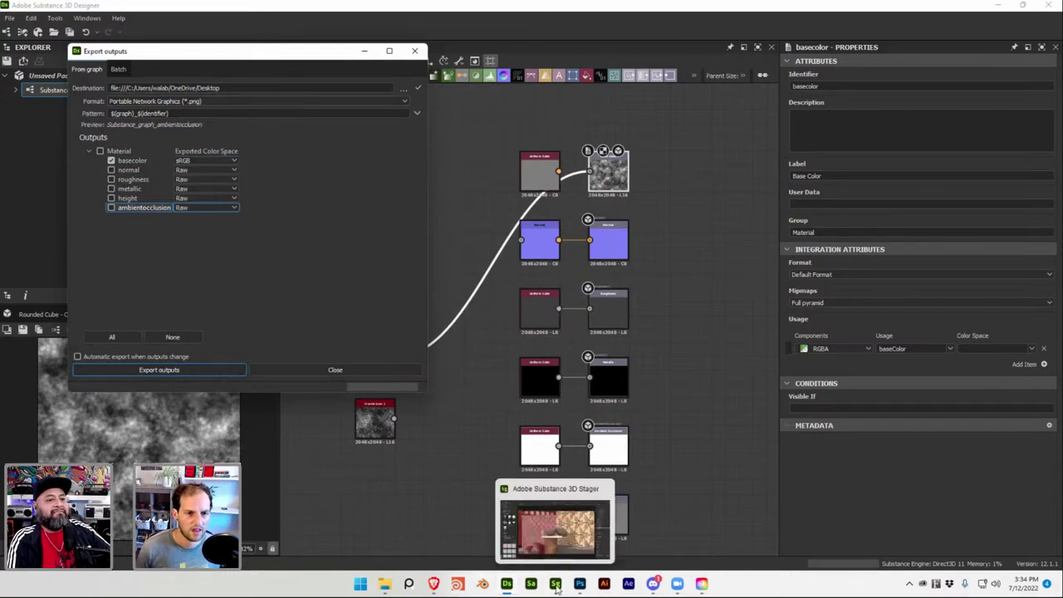
{"action": "left_click", "coordinate": [555, 585]}
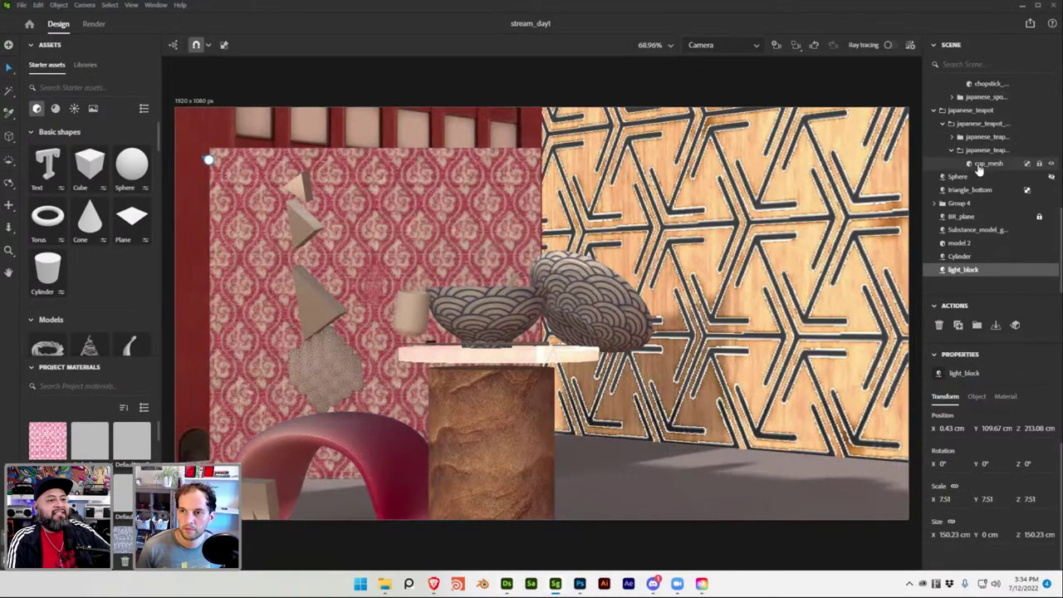
{"action": "left_click", "coordinate": [712, 46]}
{"action": "left_click", "coordinate": [712, 63]}
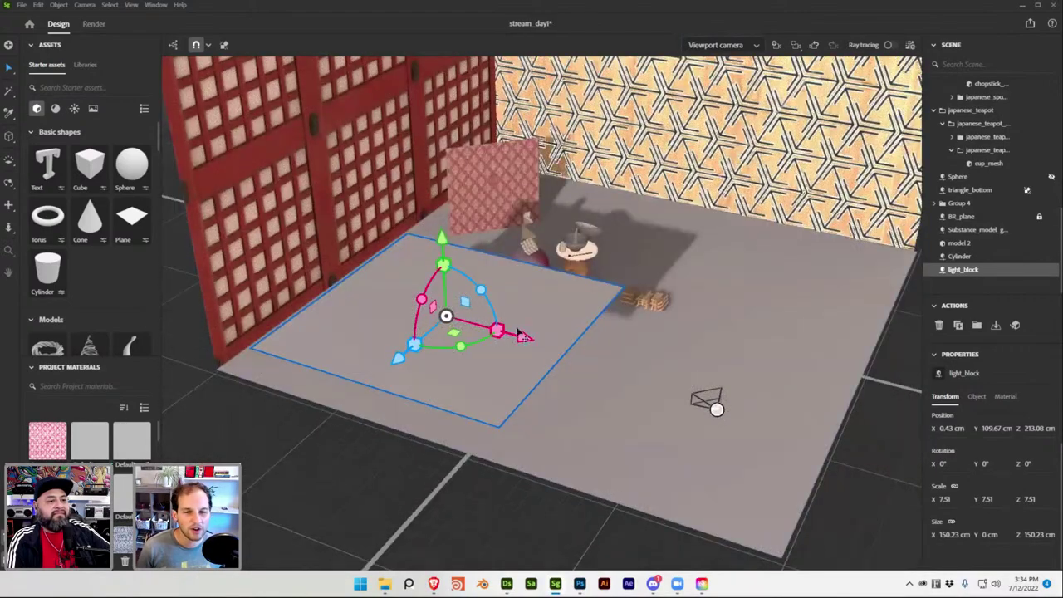
{"action": "left_click_drag", "start_coordinate": [523, 338], "coordinate": [440, 339]}
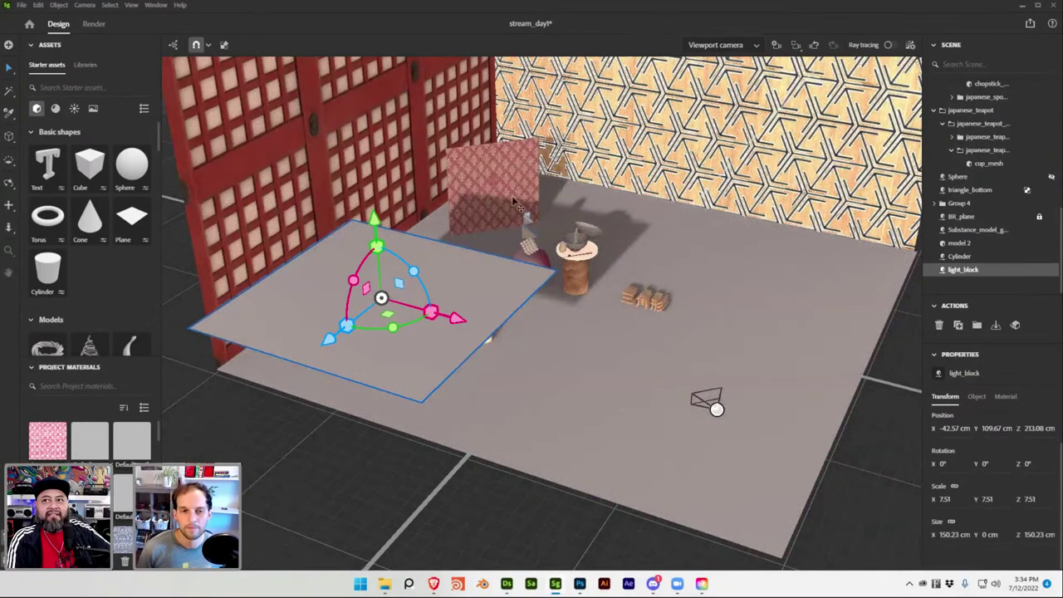
Change the base color of the light_block material to white
{"action": "left_click", "coordinate": [1002, 397]}
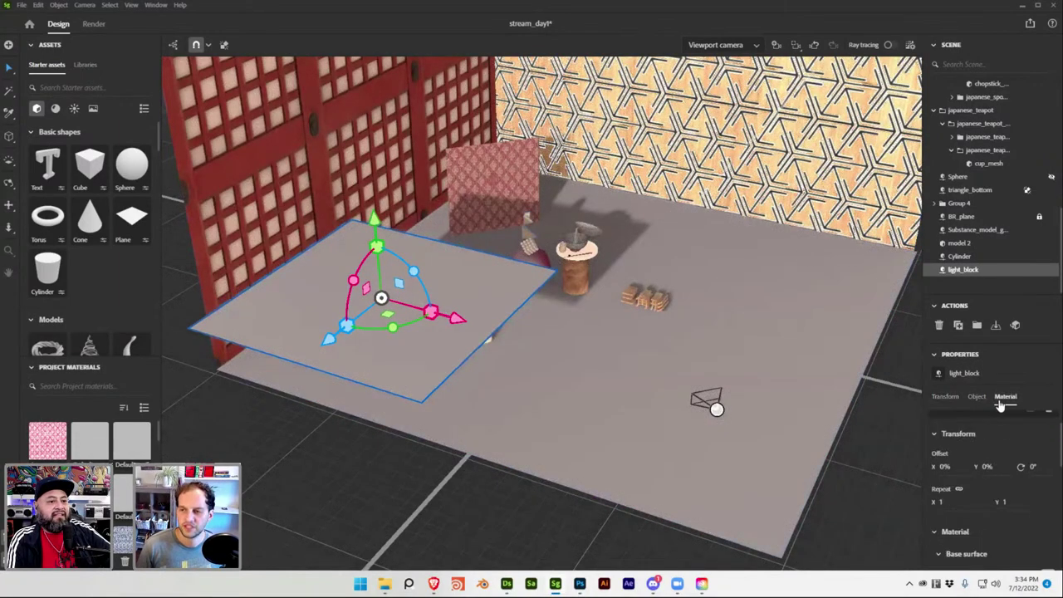
{"action": "scroll", "coordinate": [1014, 458], "scroll_direction": "down", "scroll_amount": 2}
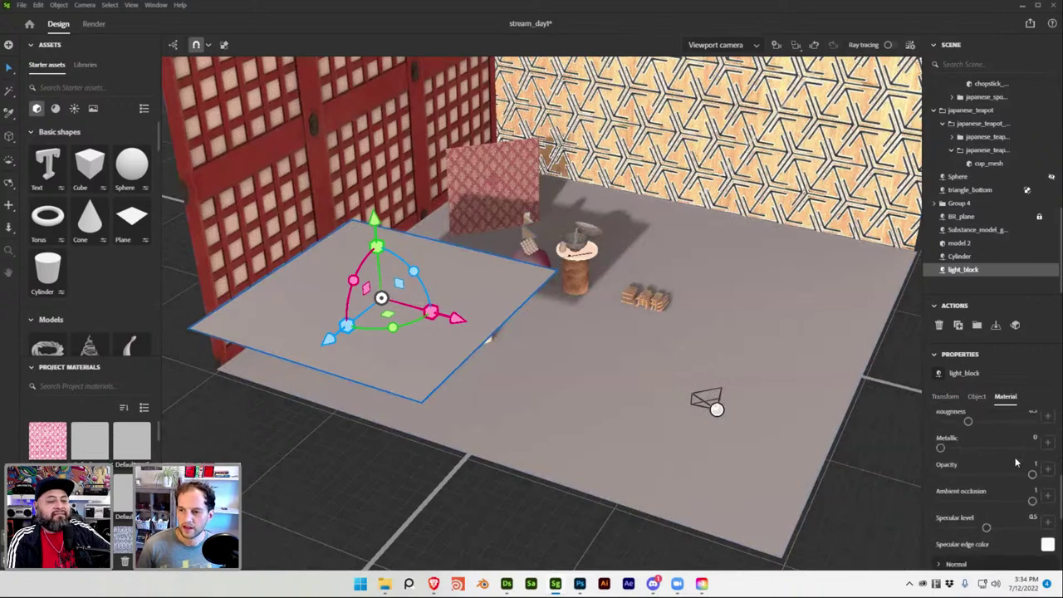
{"action": "left_click", "coordinate": [1045, 504]}
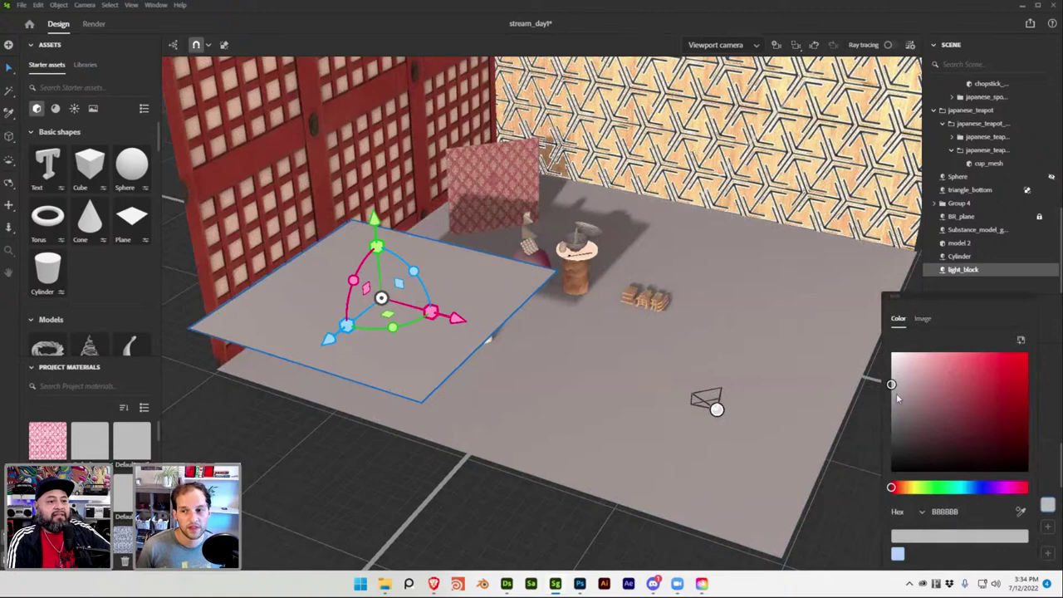
{"action": "left_click_drag", "start_coordinate": [896, 391], "coordinate": [870, 325]}
{"action": "left_click", "coordinate": [870, 325]}
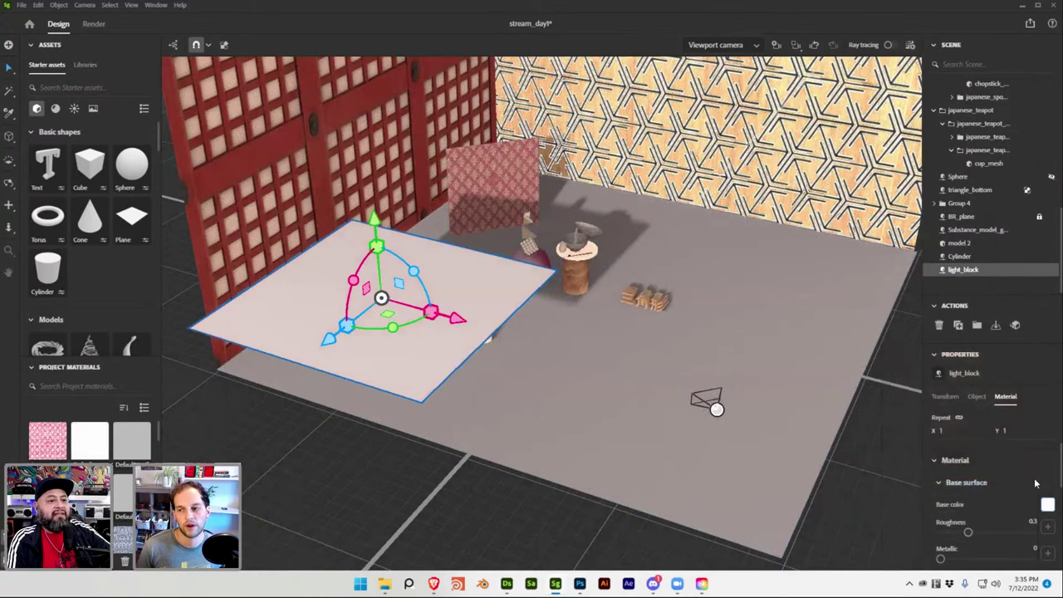
Load the exported basecolor noise image from the Desktop as the base color of the light_block material
{"action": "left_click", "coordinate": [1046, 505]}
{"action": "left_click", "coordinate": [923, 318]}
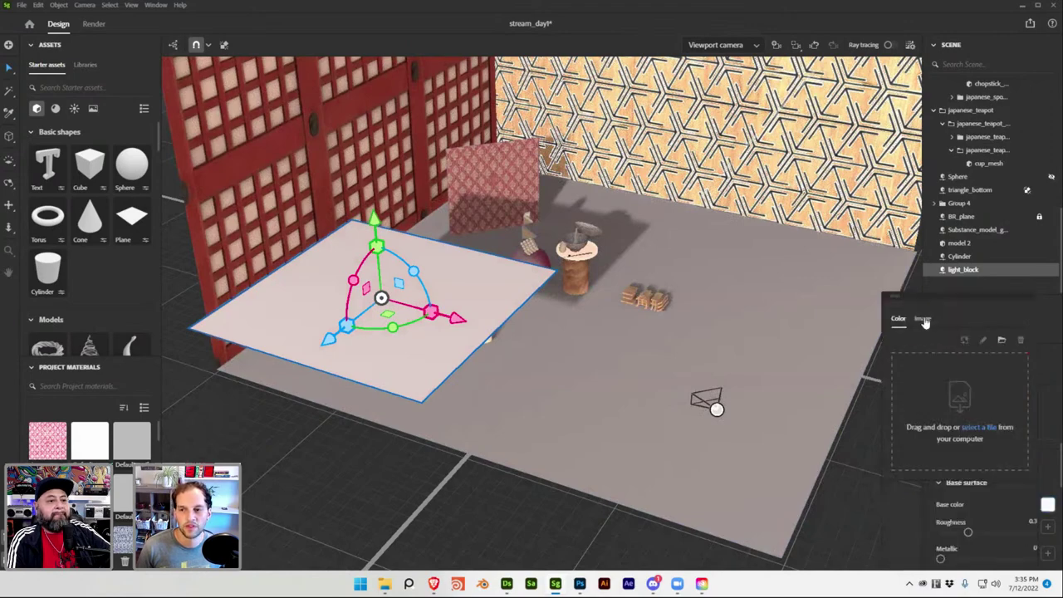
{"action": "left_click", "coordinate": [983, 427]}
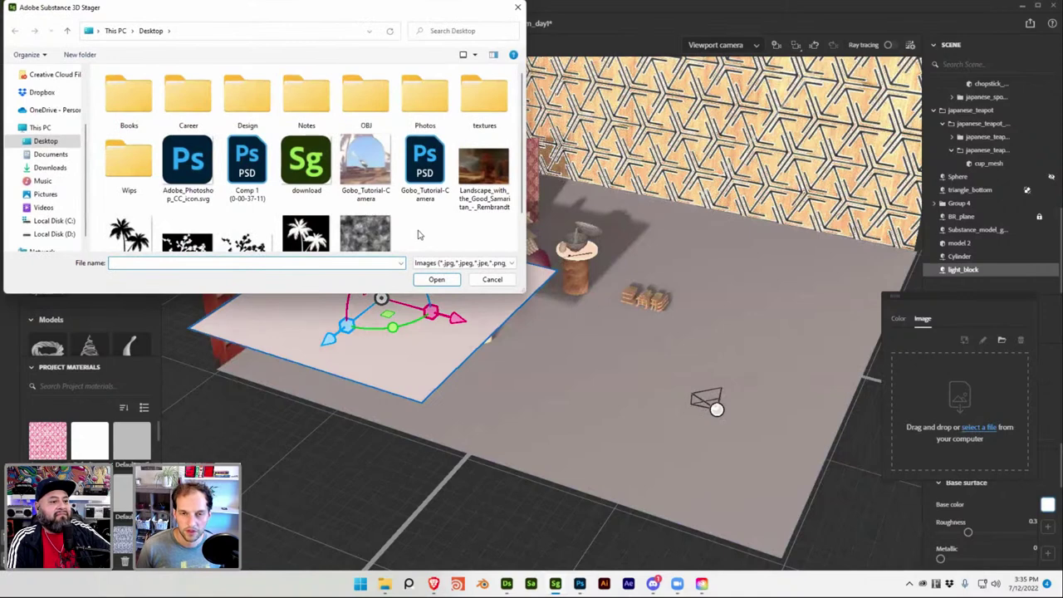
{"action": "scroll", "coordinate": [376, 201], "scroll_direction": "down", "scroll_amount": 1}
{"action": "double_click", "coordinate": [376, 201]}
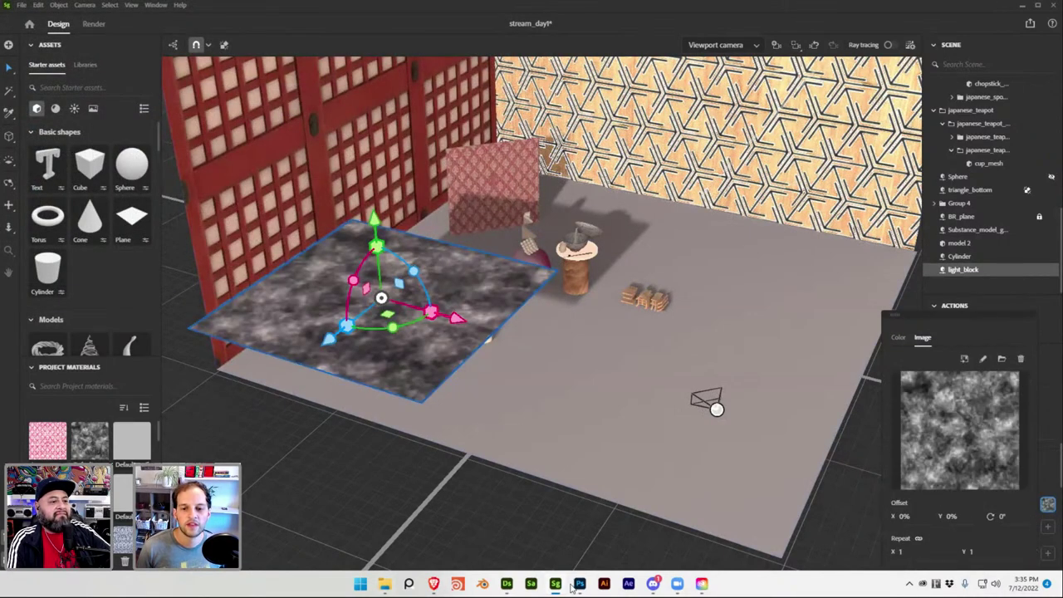
Switch to Substance 3D Designer and close the Export outputs dialog
{"action": "left_click", "coordinate": [508, 585]}
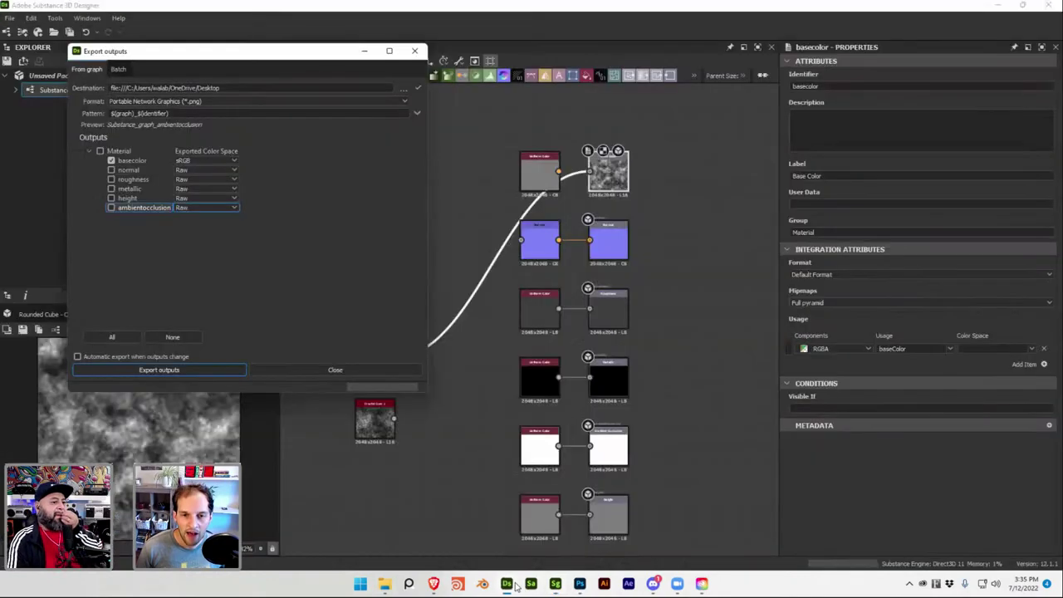
{"action": "left_click", "coordinate": [335, 370]}
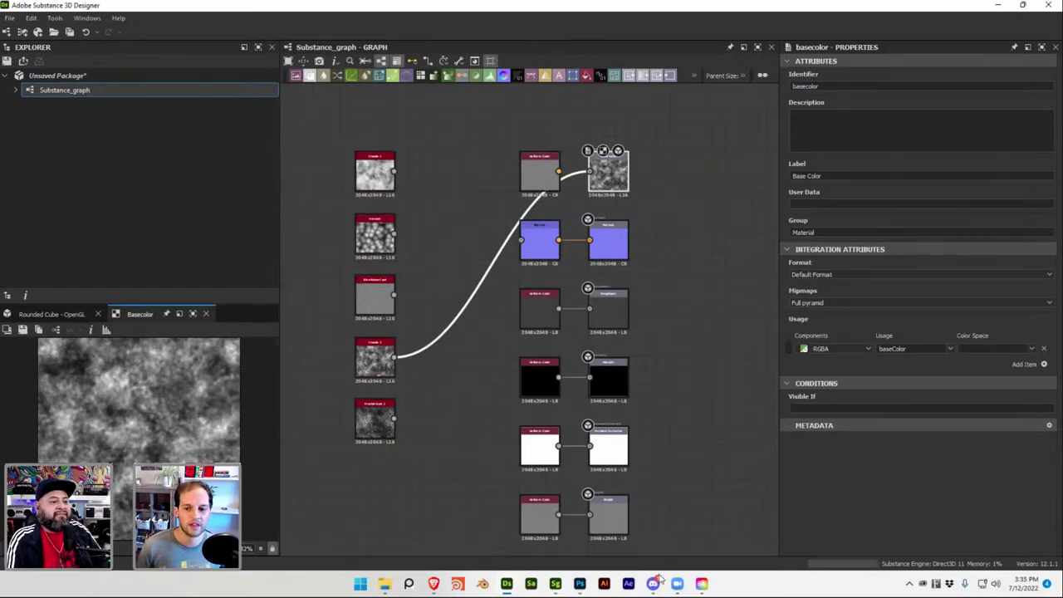
{"action": "mouse_move", "coordinate": [654, 591]}
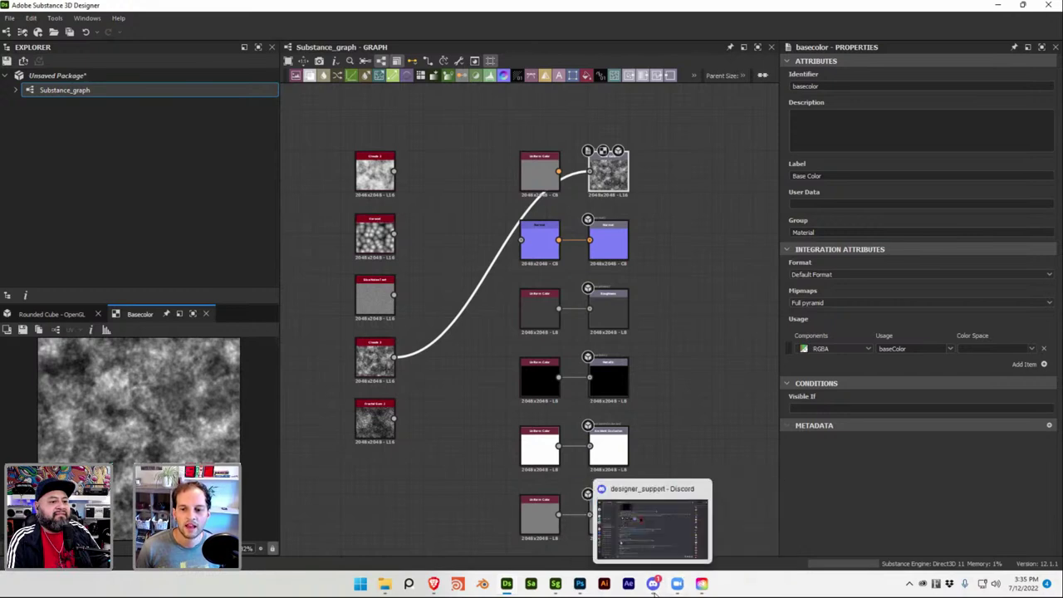
Switch to Substance 3D Stager, load the exported noise image as the opacity map of the light_block material, and save the scene
{"action": "left_click", "coordinate": [555, 583]}
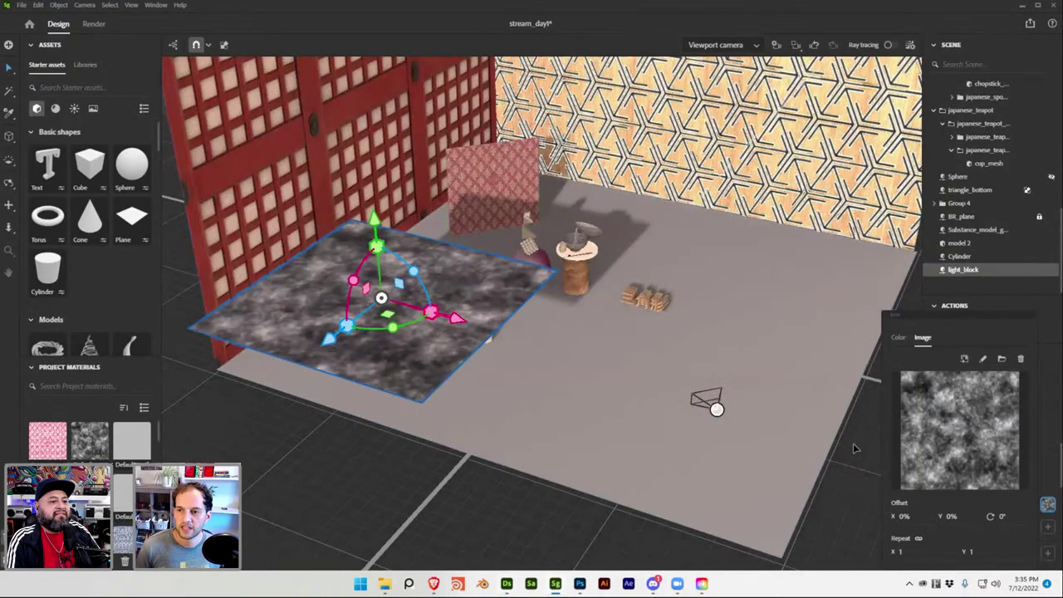
{"action": "left_click", "coordinate": [1016, 310]}
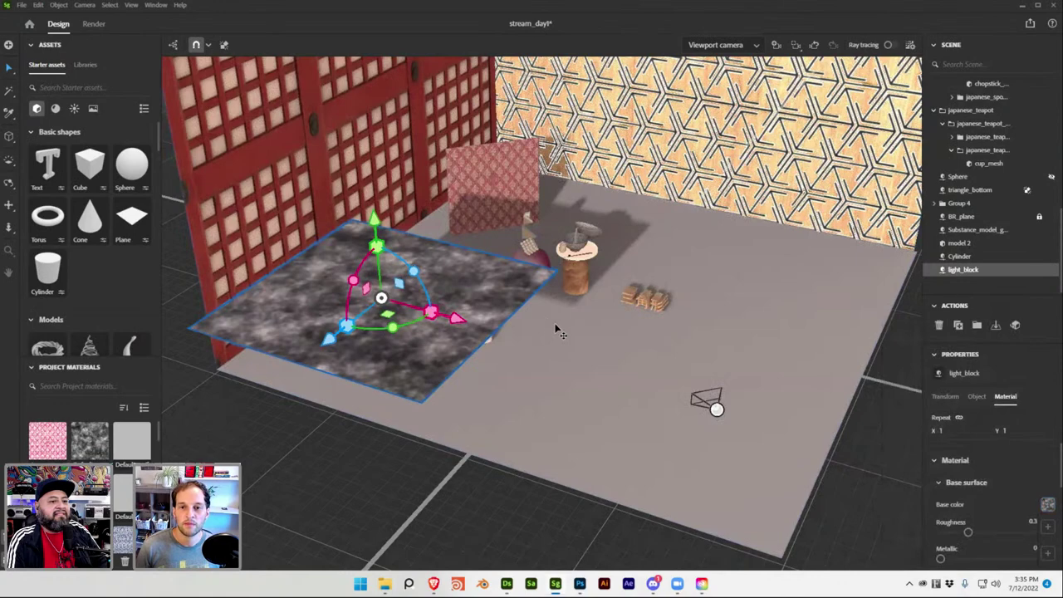
{"action": "scroll", "coordinate": [555, 310], "scroll_direction": "up", "scroll_amount": 4}
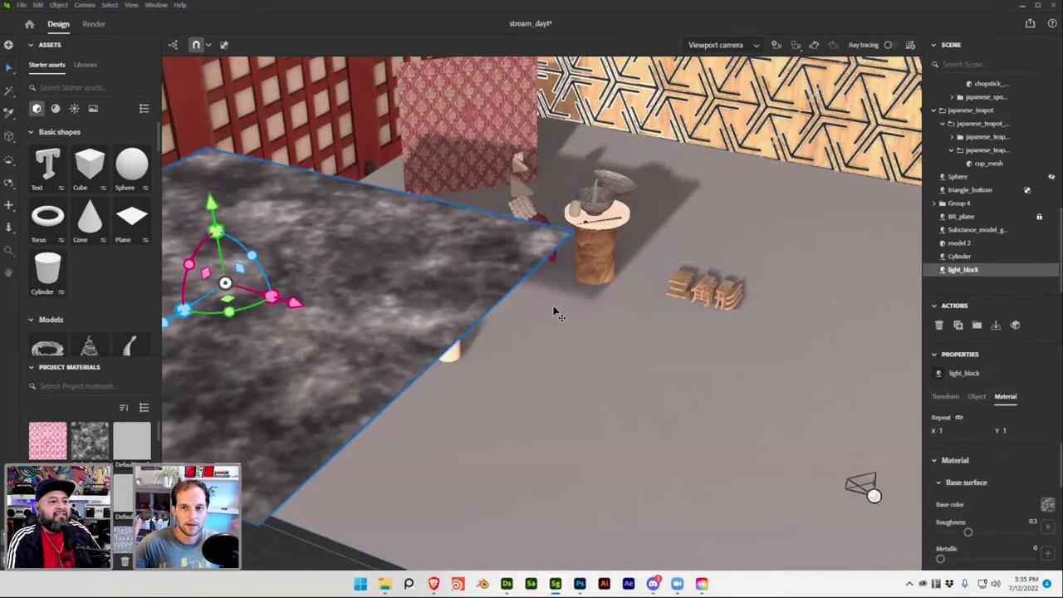
{"action": "scroll", "coordinate": [501, 344], "scroll_direction": "down", "scroll_amount": 3}
{"action": "scroll", "coordinate": [995, 474], "scroll_direction": "down", "scroll_amount": 2}
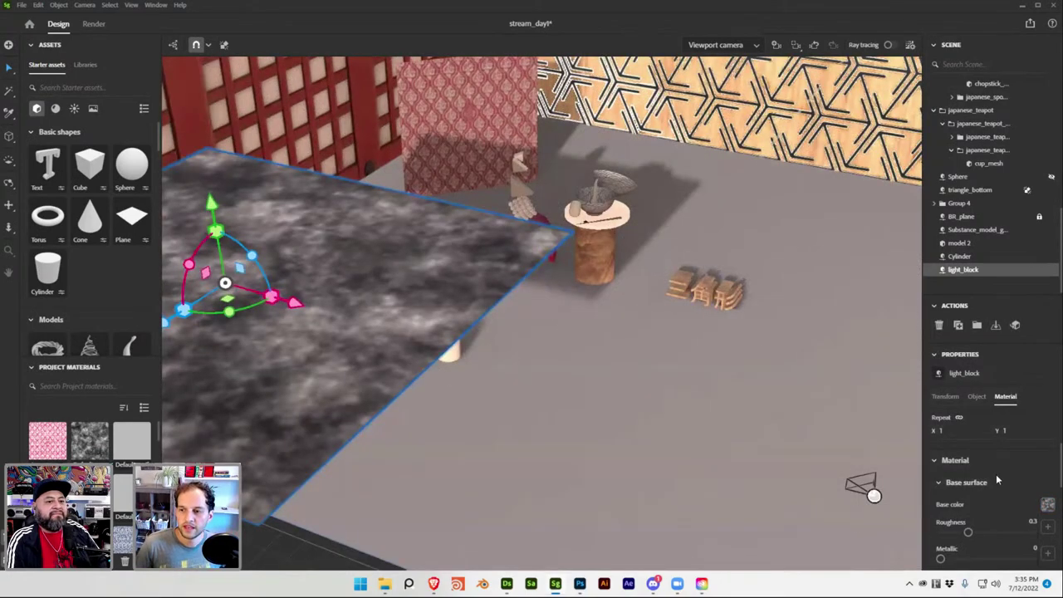
{"action": "left_click", "coordinate": [1050, 526]}
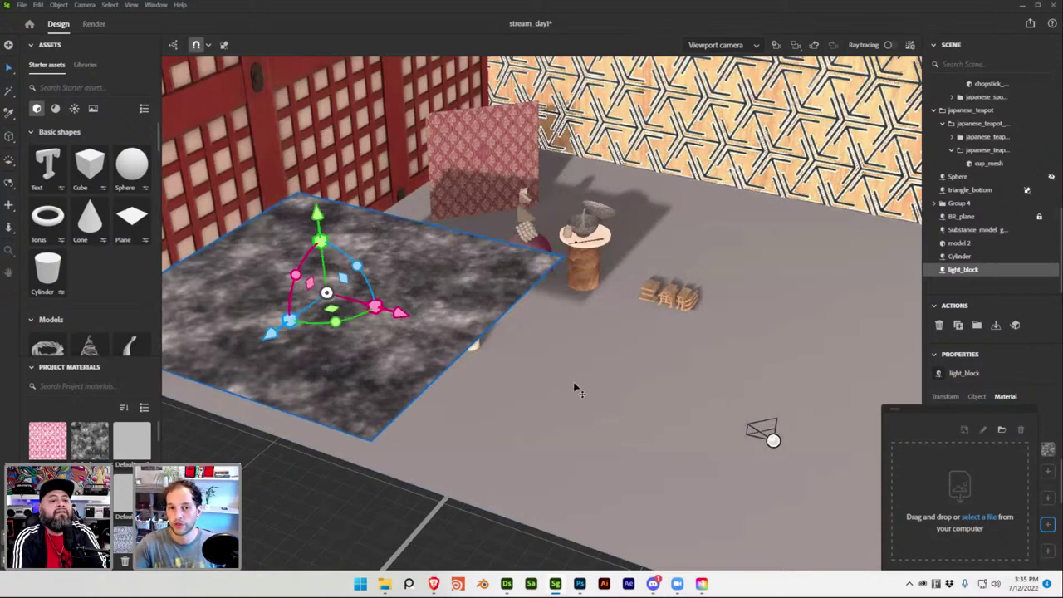
{"action": "left_click", "coordinate": [988, 519]}
{"action": "scroll", "coordinate": [408, 233], "scroll_direction": "down", "scroll_amount": 1}
{"action": "double_click", "coordinate": [379, 232]}
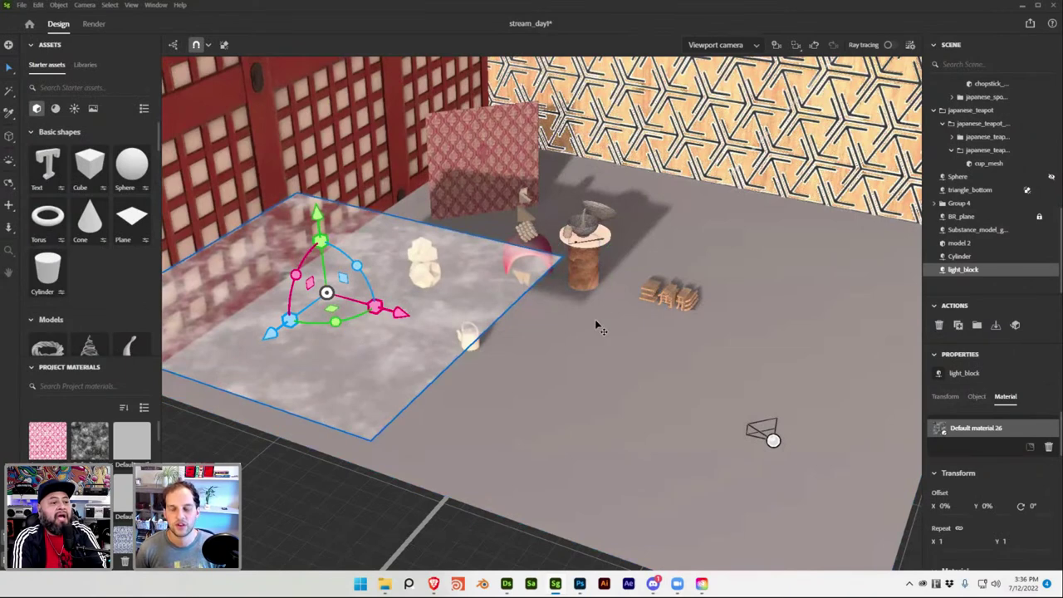
{"action": "key", "text": "ctrl+s"}
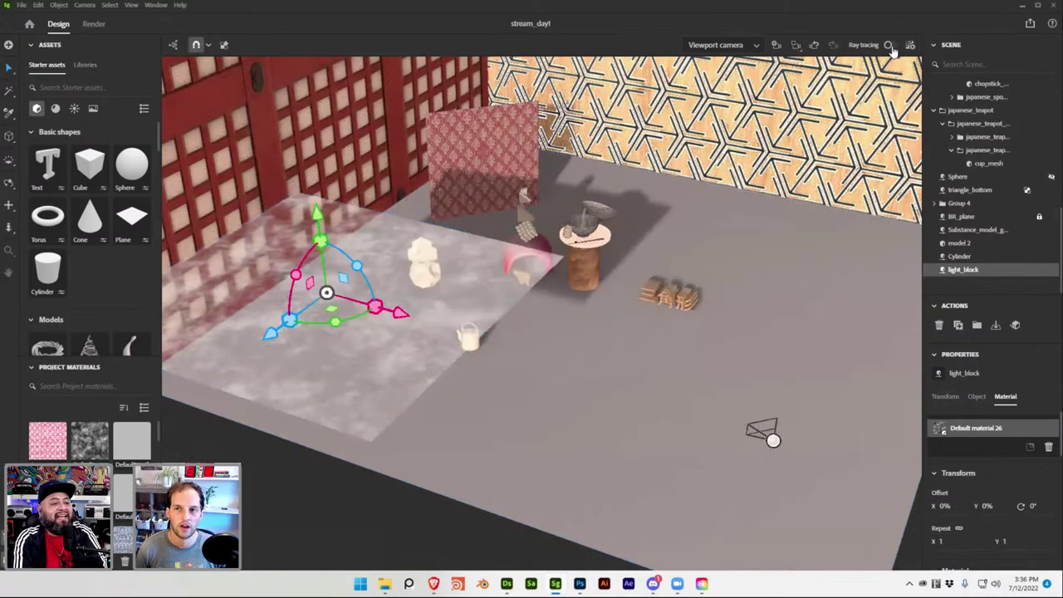
Turn on ray tracing and slide the light_block plane along its Z axis, deeper over the scene props
{"action": "left_click", "coordinate": [890, 46]}
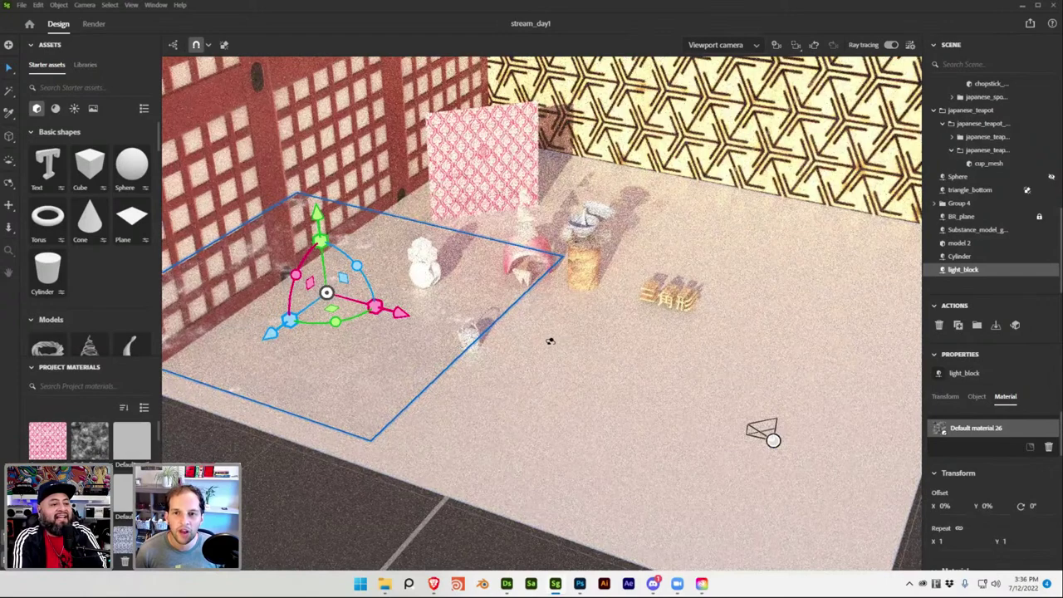
{"action": "scroll", "coordinate": [517, 347], "scroll_direction": "up", "scroll_amount": 2}
{"action": "scroll", "coordinate": [586, 317], "scroll_direction": "up", "scroll_amount": 2}
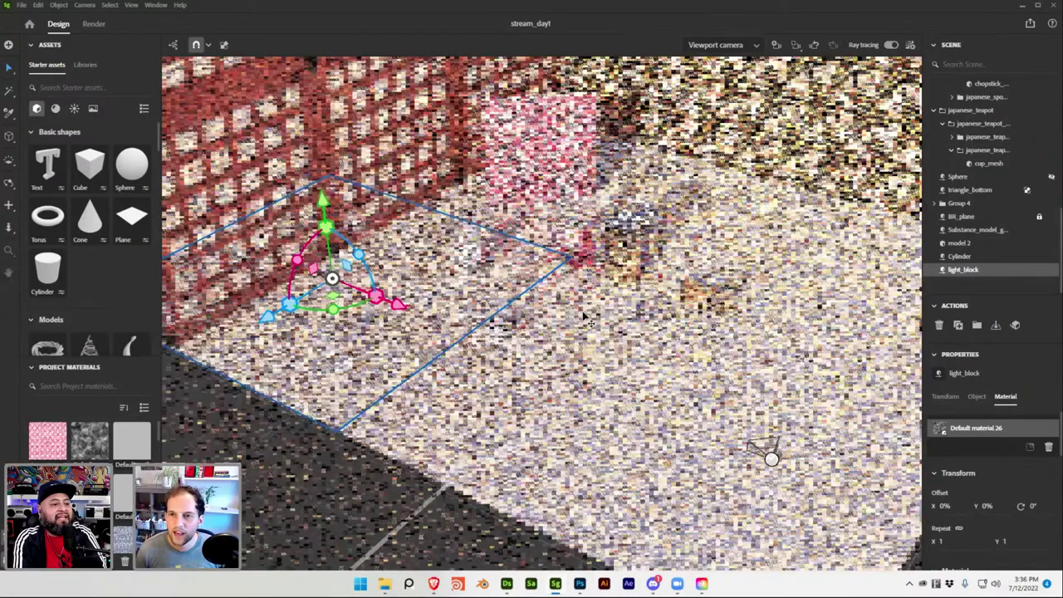
{"action": "scroll", "coordinate": [431, 309], "scroll_direction": "down", "scroll_amount": 2}
{"action": "left_click_drag", "start_coordinate": [280, 296], "coordinate": [431, 227]}
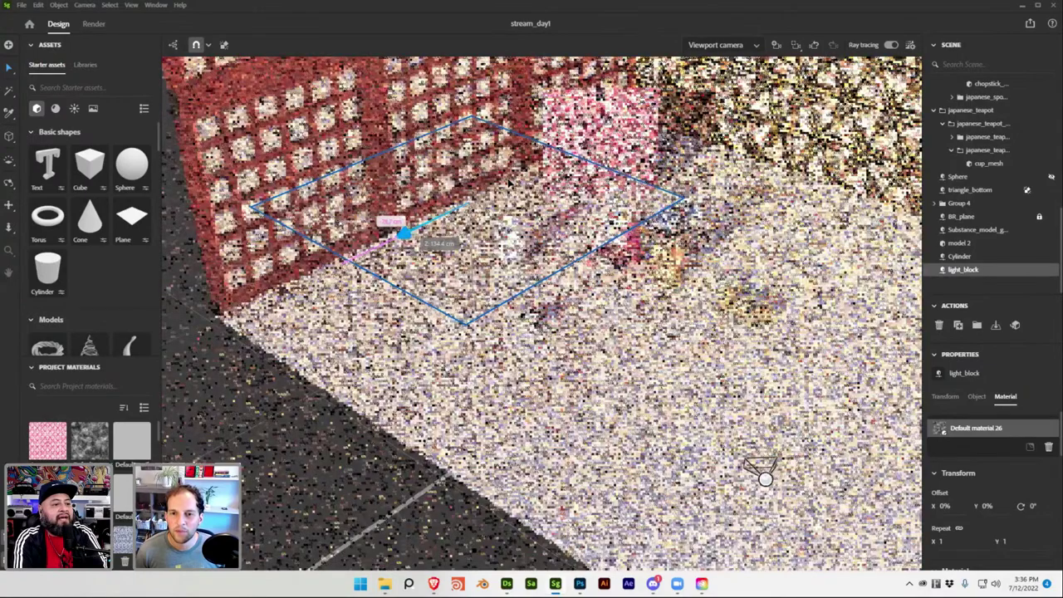
{"action": "key", "text": "ctrl+z"}
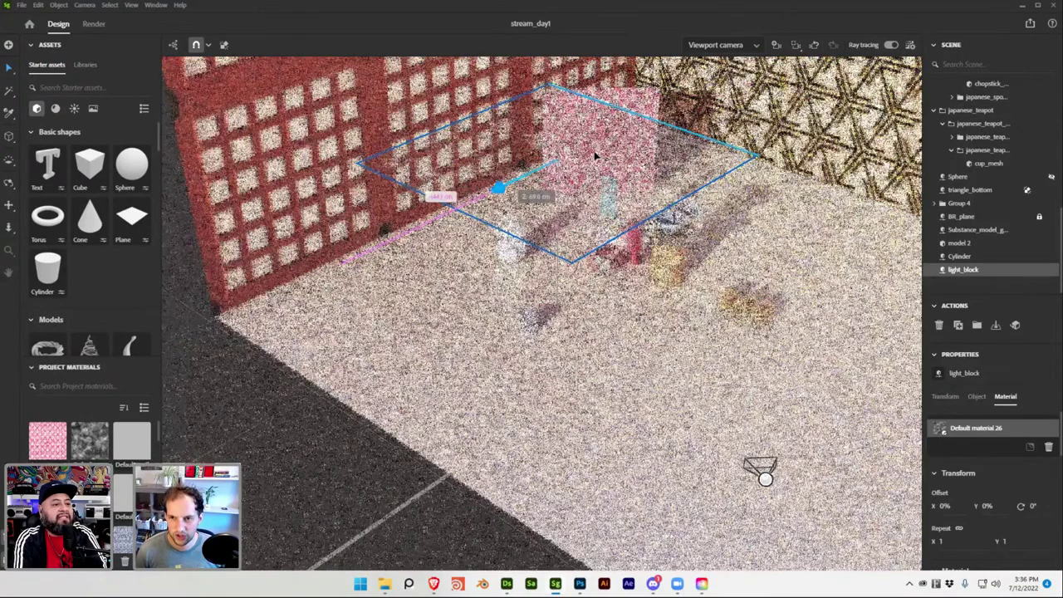
{"action": "key", "text": "ctrl+z"}
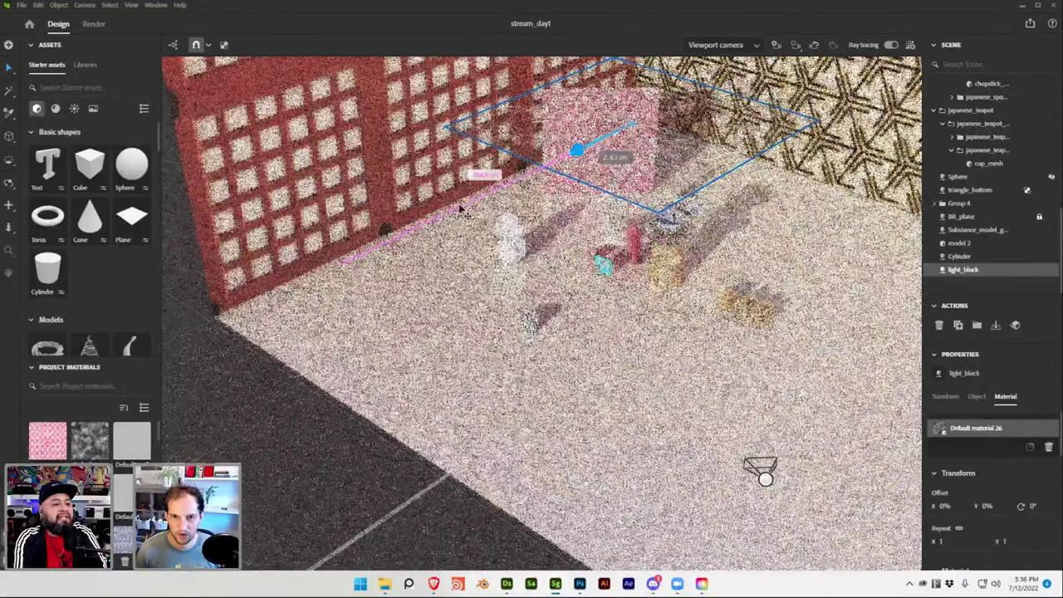
Tilt the light_block plane 30° about the X axis and shift it along X to about -32.6 cm
{"action": "key", "text": "ctrl+z"}
{"action": "key", "text": "ctrl+z"}
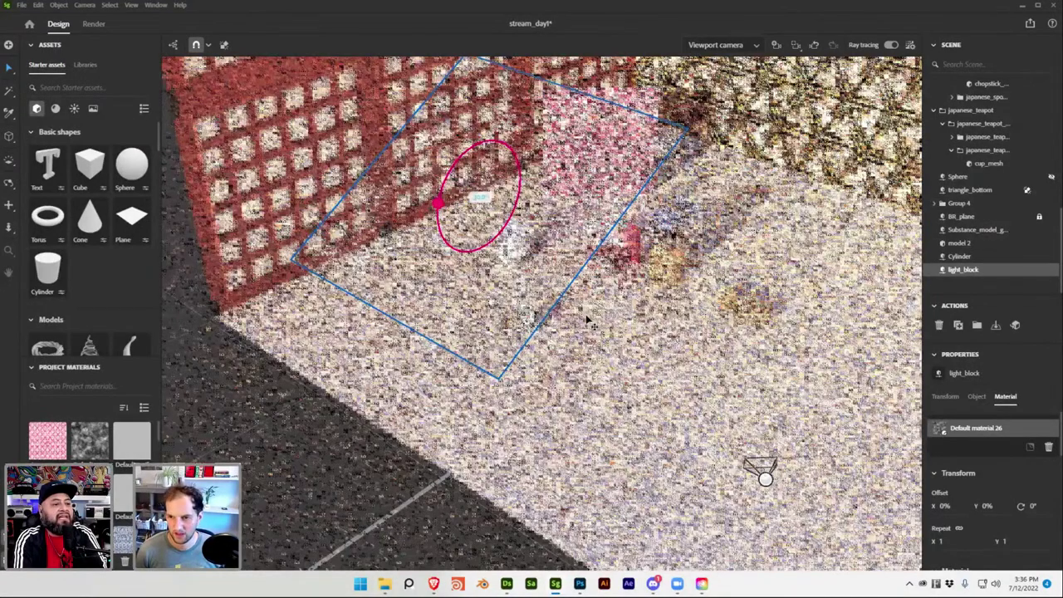
{"action": "key", "text": "ctrl+z"}
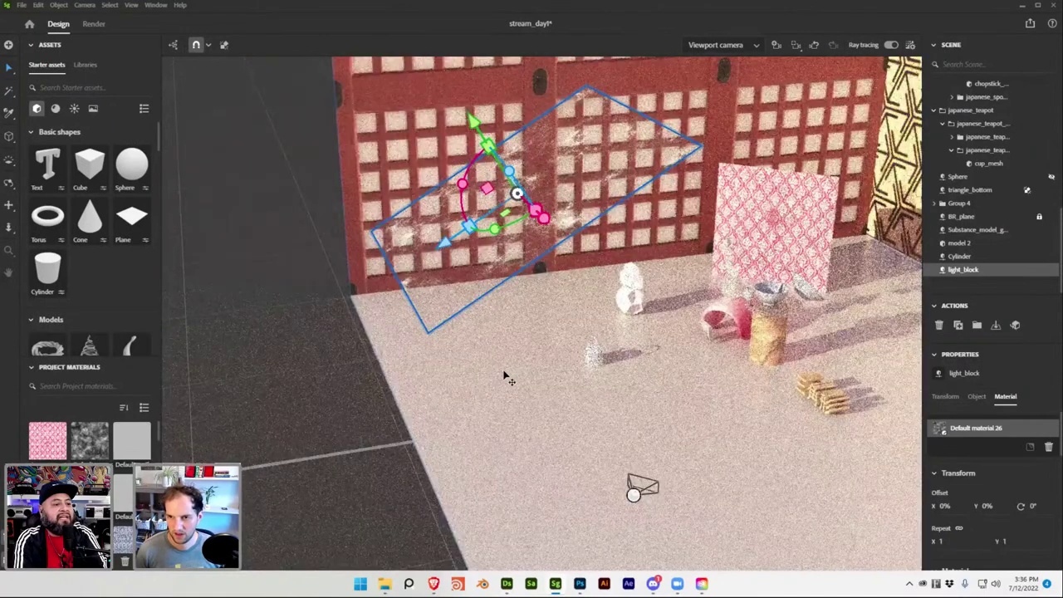
{"action": "key", "text": "ctrl+z"}
{"action": "key", "text": "ctrl+z"}
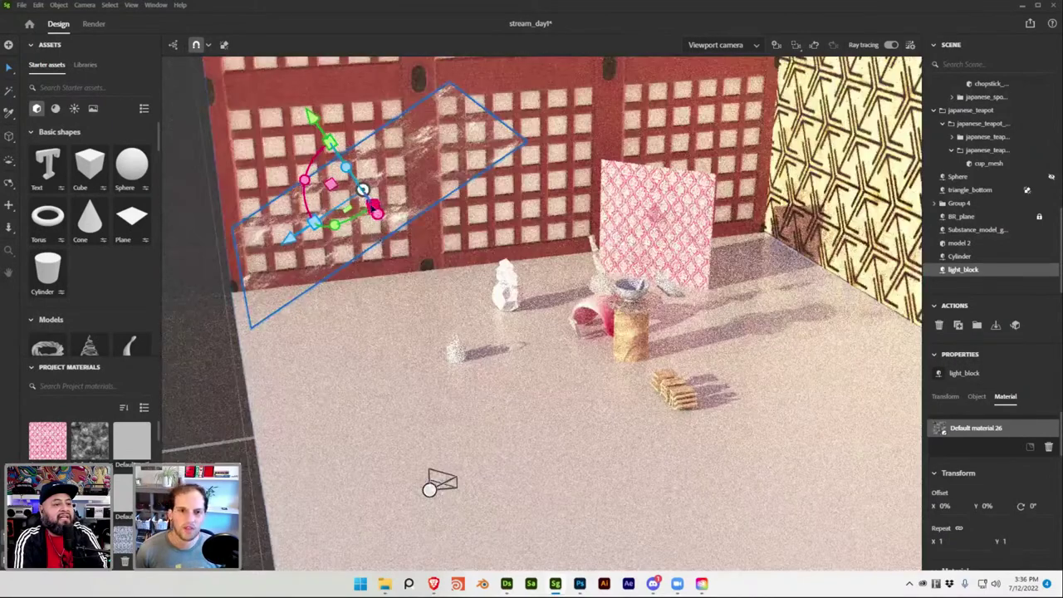
{"action": "left_click_drag", "start_coordinate": [374, 211], "coordinate": [397, 233]}
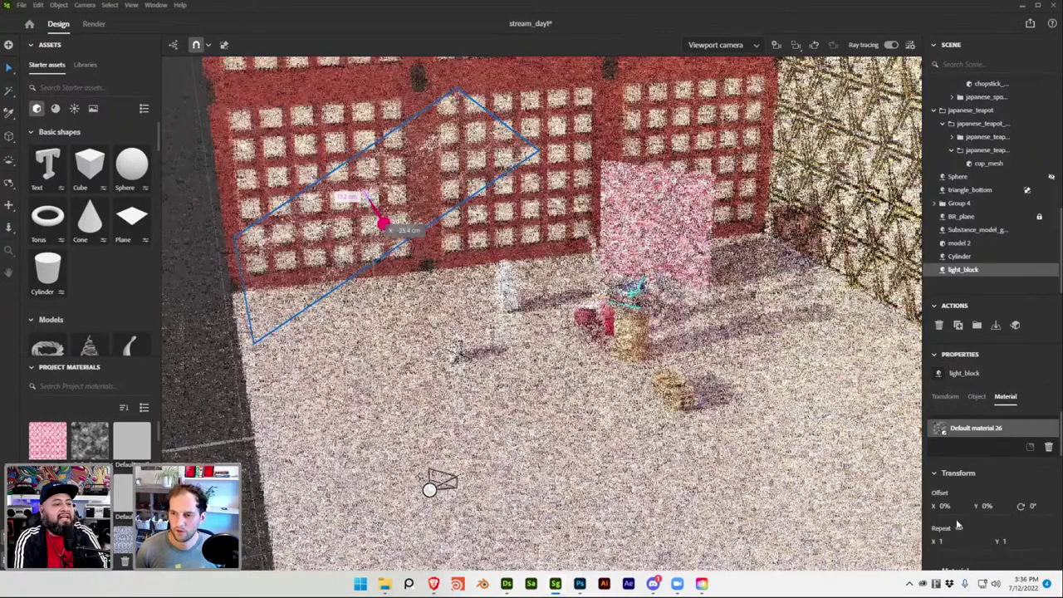
Scale the light_block plane uniformly to 10.21 and save the scene
{"action": "scroll", "coordinate": [967, 448], "scroll_direction": "down", "scroll_amount": 2}
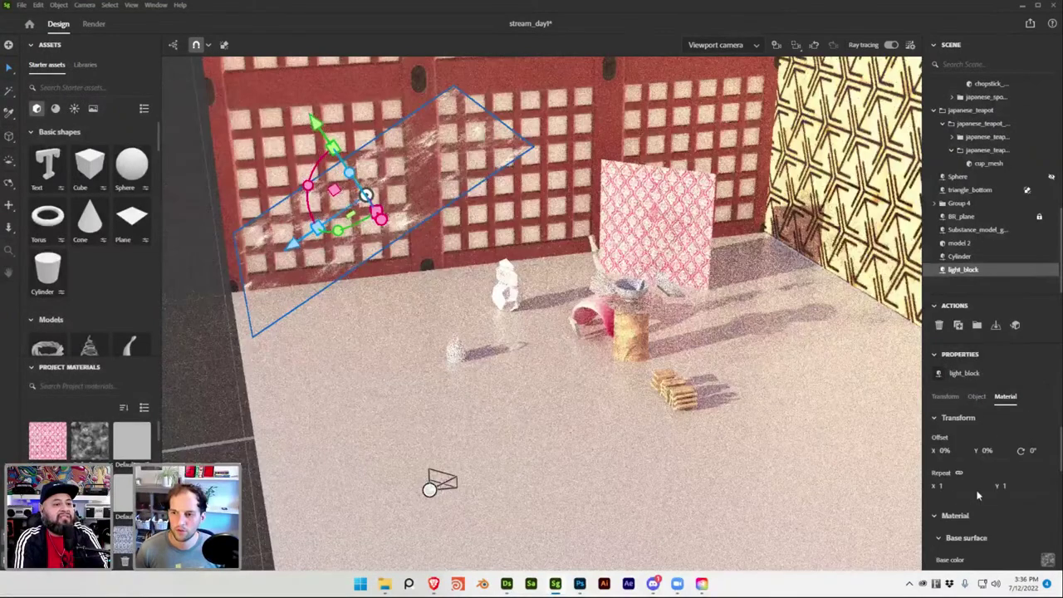
{"action": "left_click", "coordinate": [944, 396]}
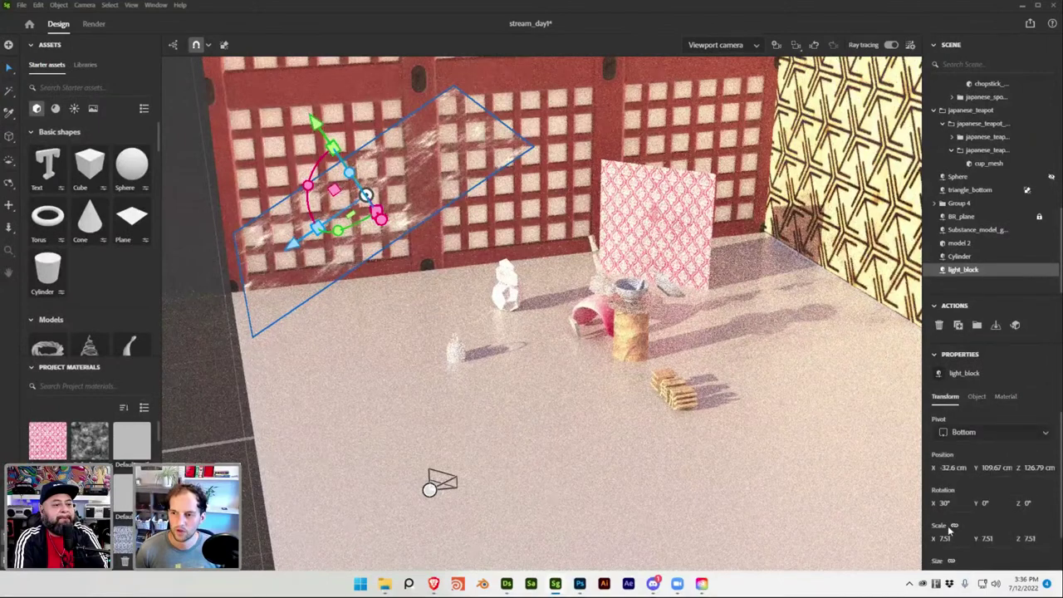
{"action": "scroll", "coordinate": [943, 539], "scroll_direction": "down", "scroll_amount": 1}
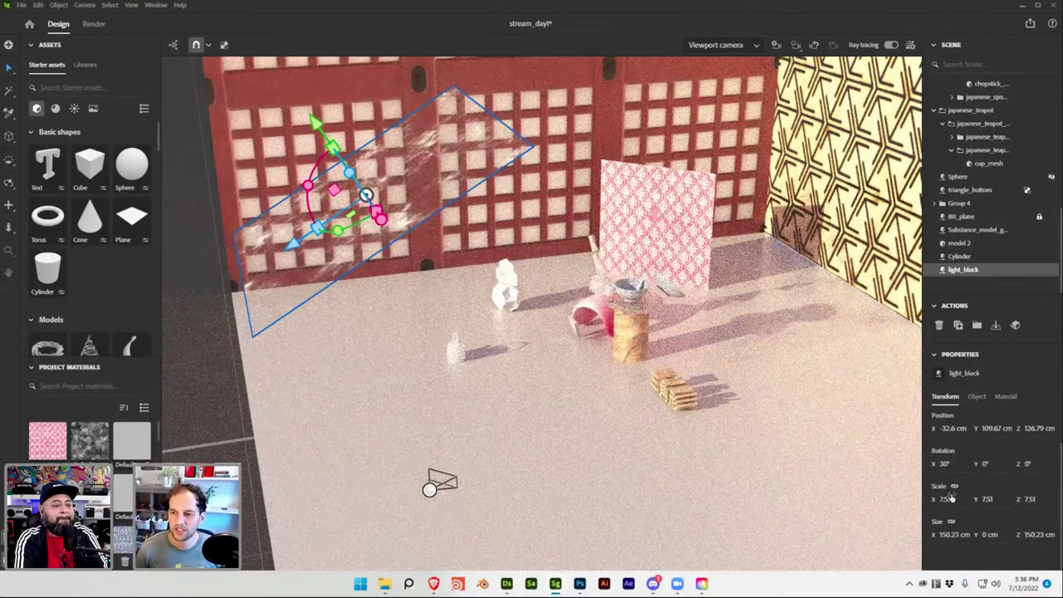
{"action": "left_click_drag", "start_coordinate": [945, 498], "coordinate": [956, 499]}
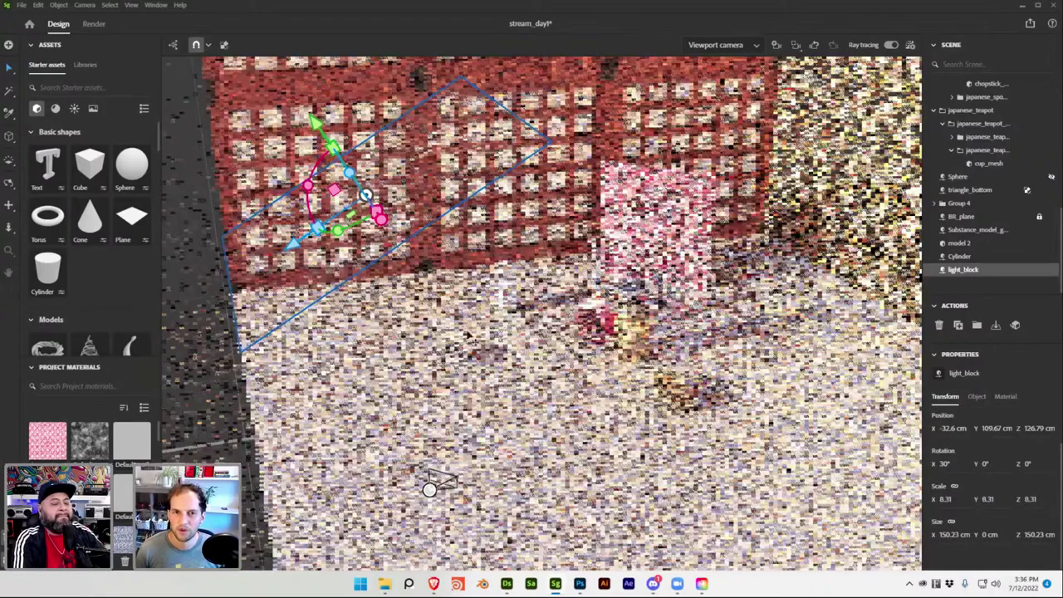
{"action": "mouse_move", "coordinate": [467, 335]}
{"action": "left_mouse_down"}
{"action": "mouse_move", "coordinate": [429, 227]}
{"action": "mouse_move", "coordinate": [532, 218]}
{"action": "left_mouse_up"}
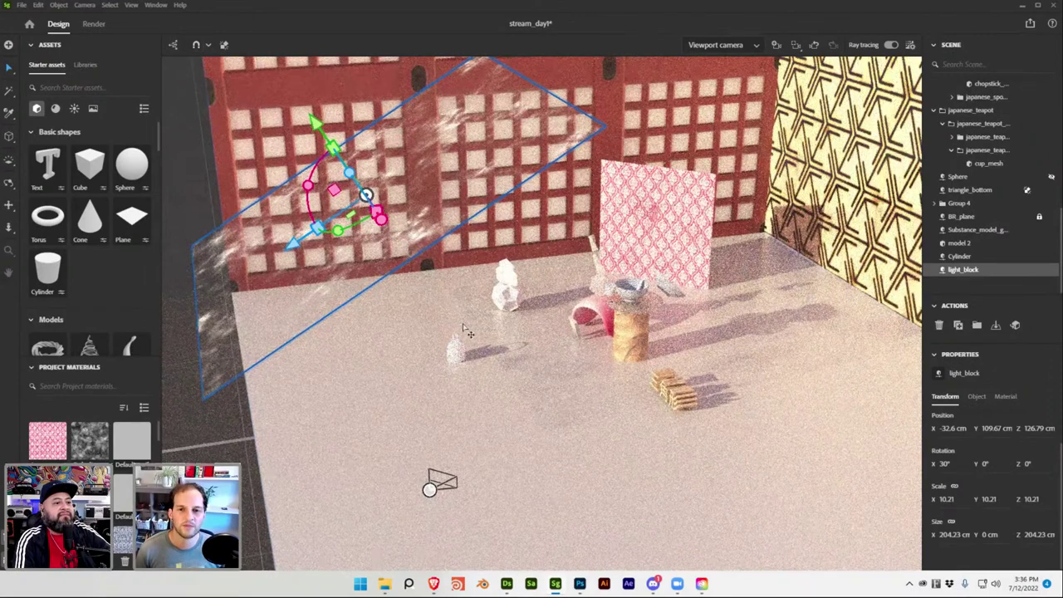
{"action": "key", "text": "ctrl+s"}
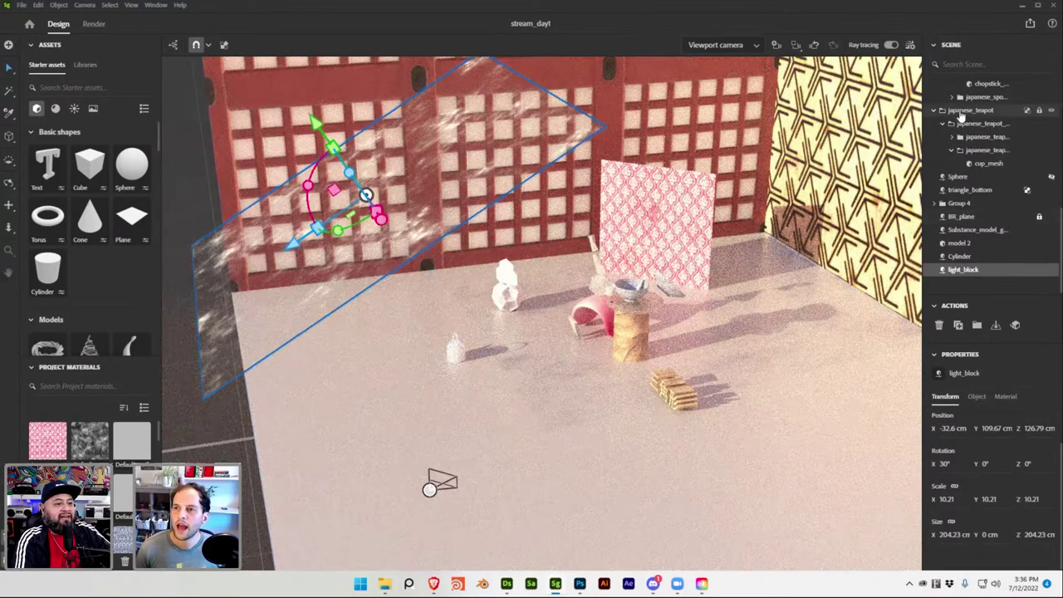
Check the ray-traced lighting through the scene's Camera and return to the Viewport camera with ray tracing off
{"action": "left_click", "coordinate": [741, 44]}
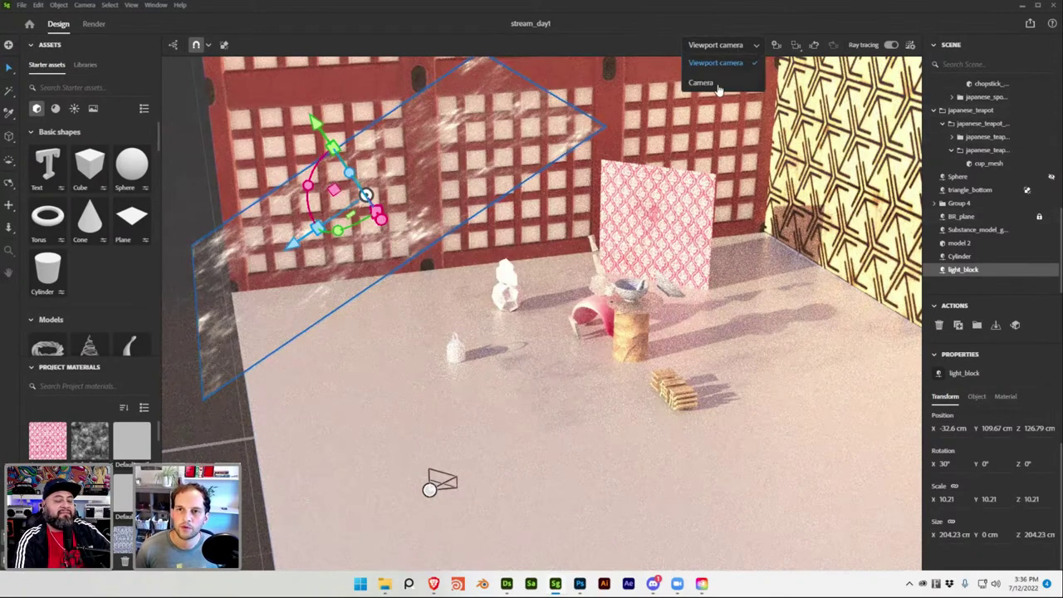
{"action": "left_click", "coordinate": [716, 83]}
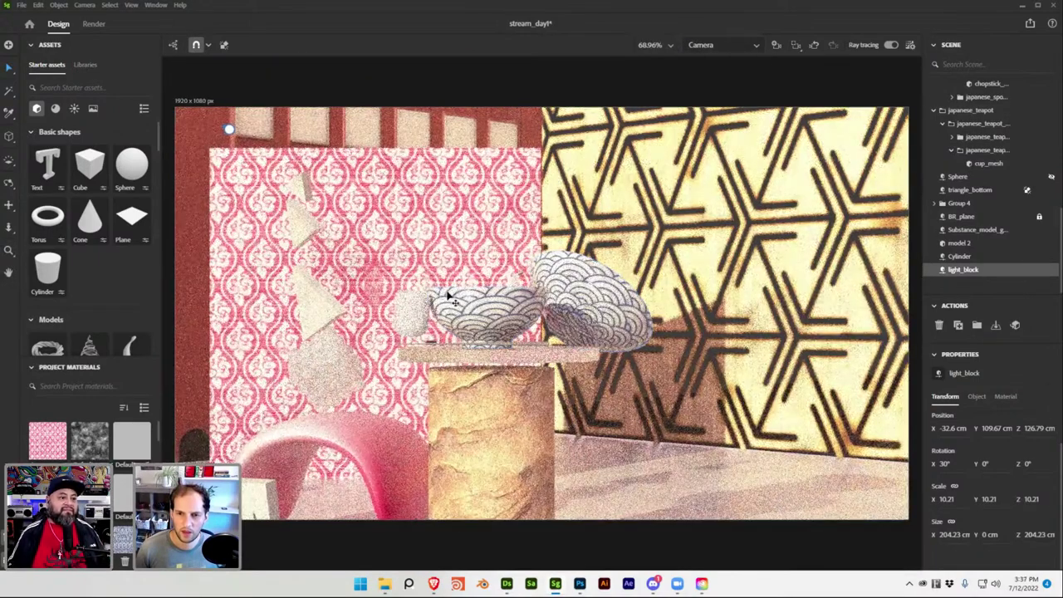
{"action": "left_click", "coordinate": [890, 45]}
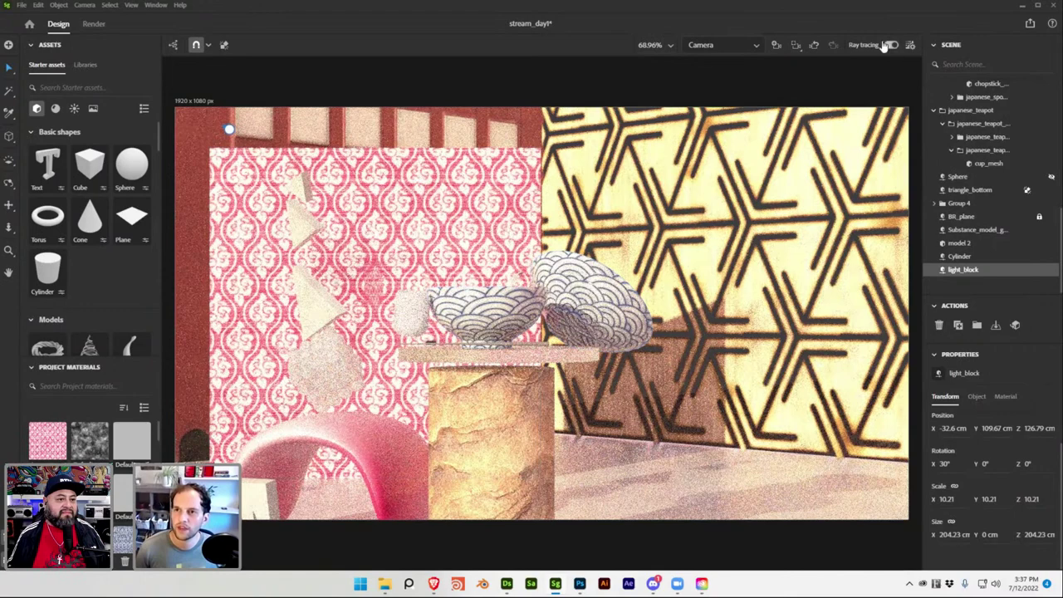
{"action": "scroll", "coordinate": [987, 125], "scroll_direction": "up", "scroll_amount": 5}
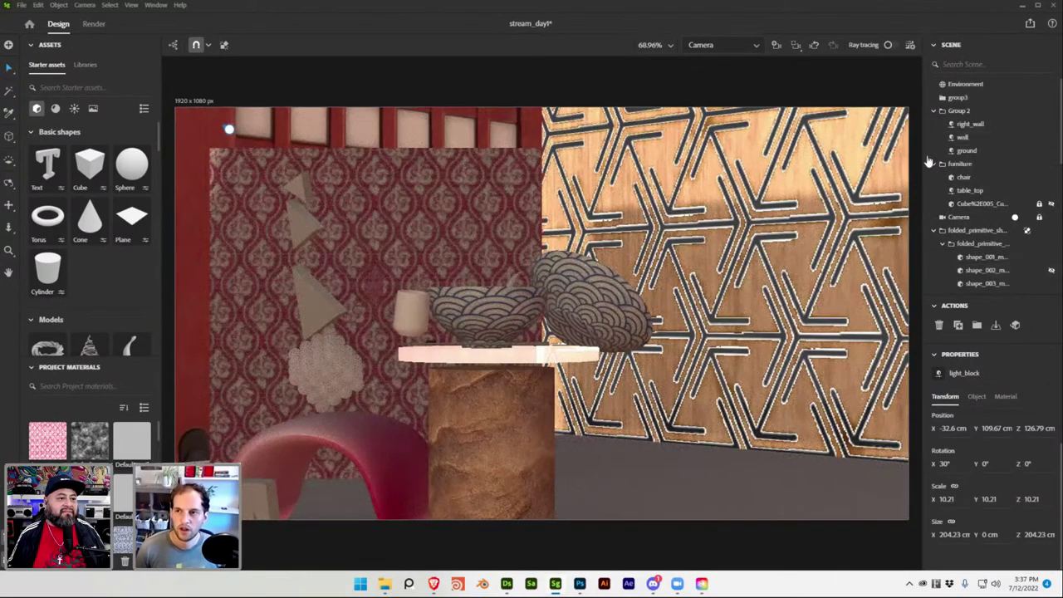
{"action": "left_click", "coordinate": [720, 46]}
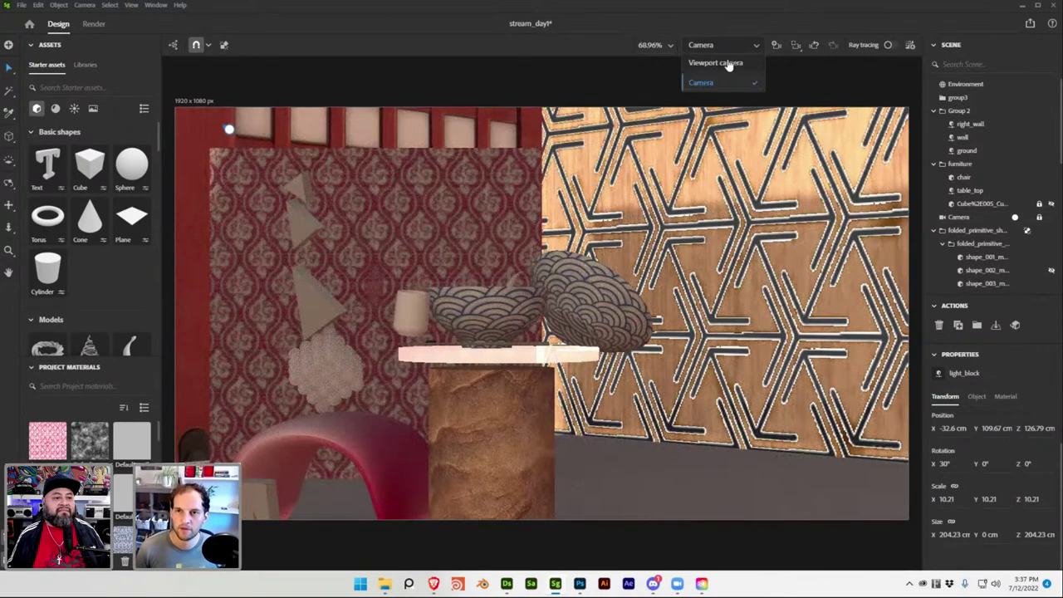
{"action": "left_click", "coordinate": [715, 62]}
Group Plane 3 and light_block together and name the group light
{"action": "scroll", "coordinate": [470, 311], "scroll_direction": "up", "scroll_amount": 3}
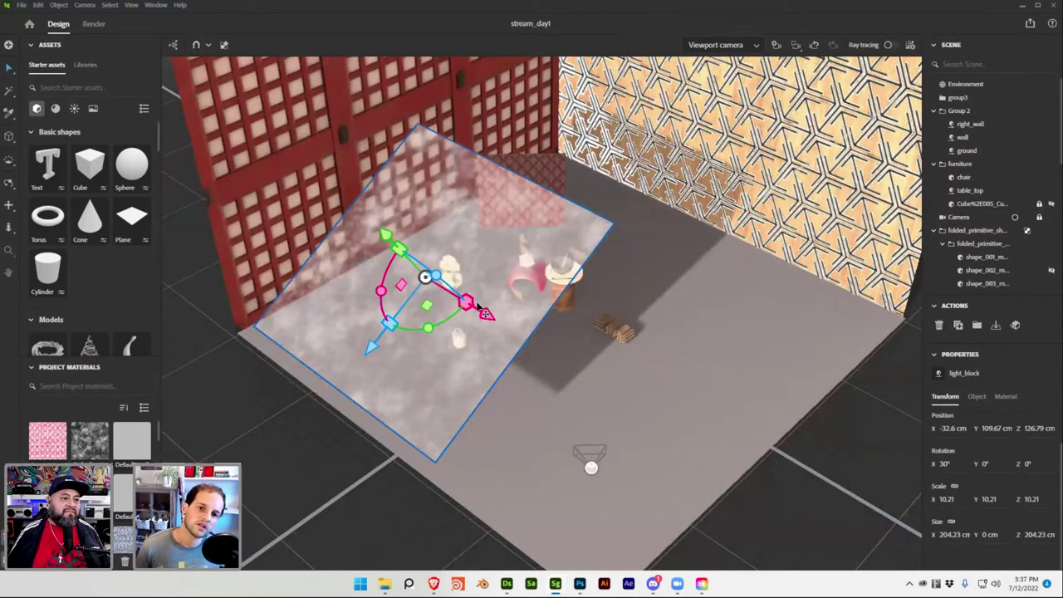
{"action": "left_click", "coordinate": [949, 258]}
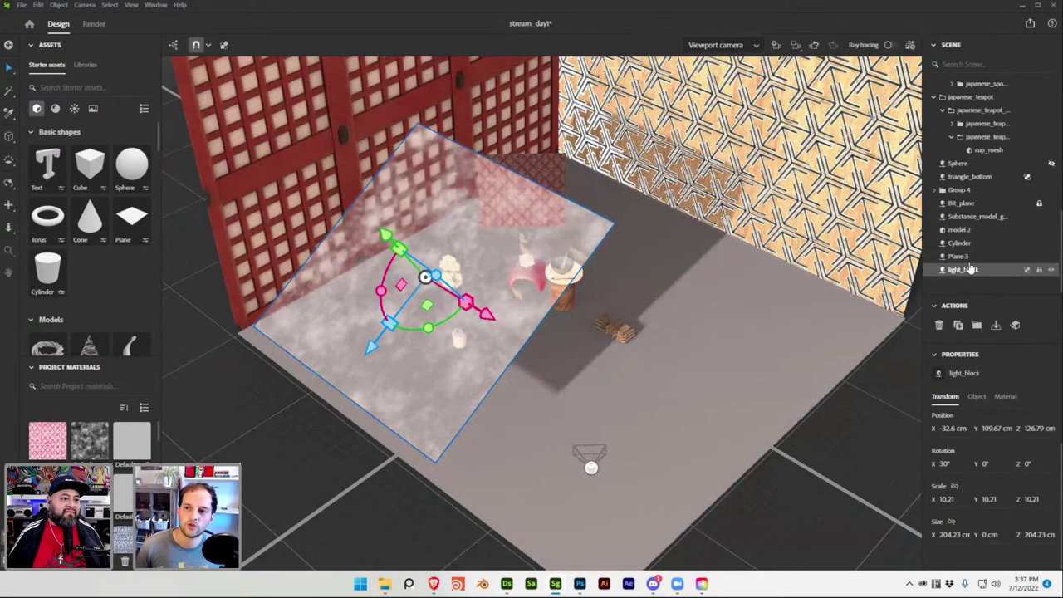
{"action": "left_click", "coordinate": [963, 269], "text": "shift"}
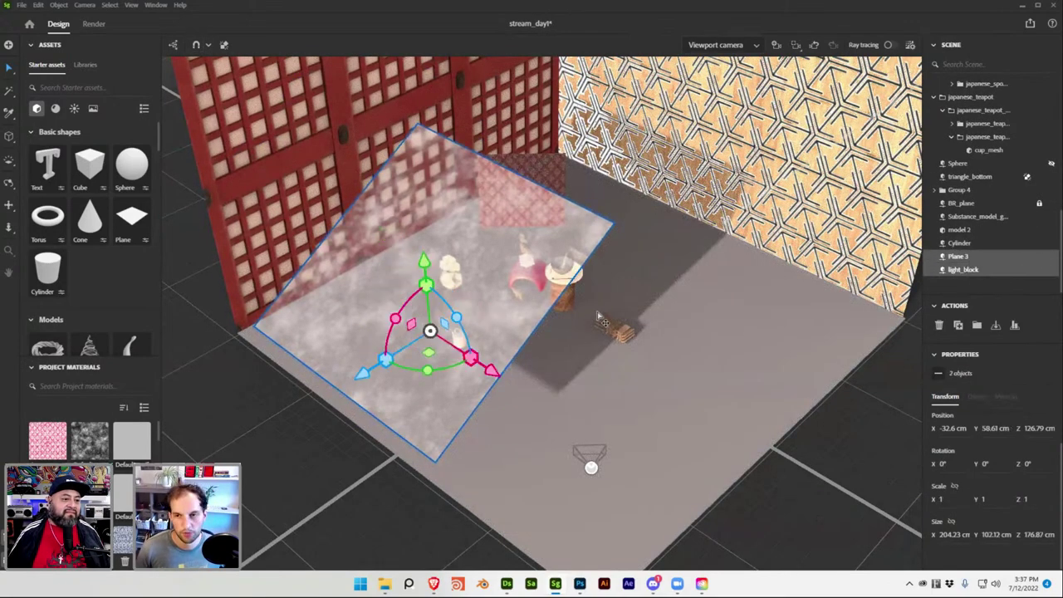
{"action": "key", "text": "ctrl+g"}
{"action": "left_click", "coordinate": [963, 271]}
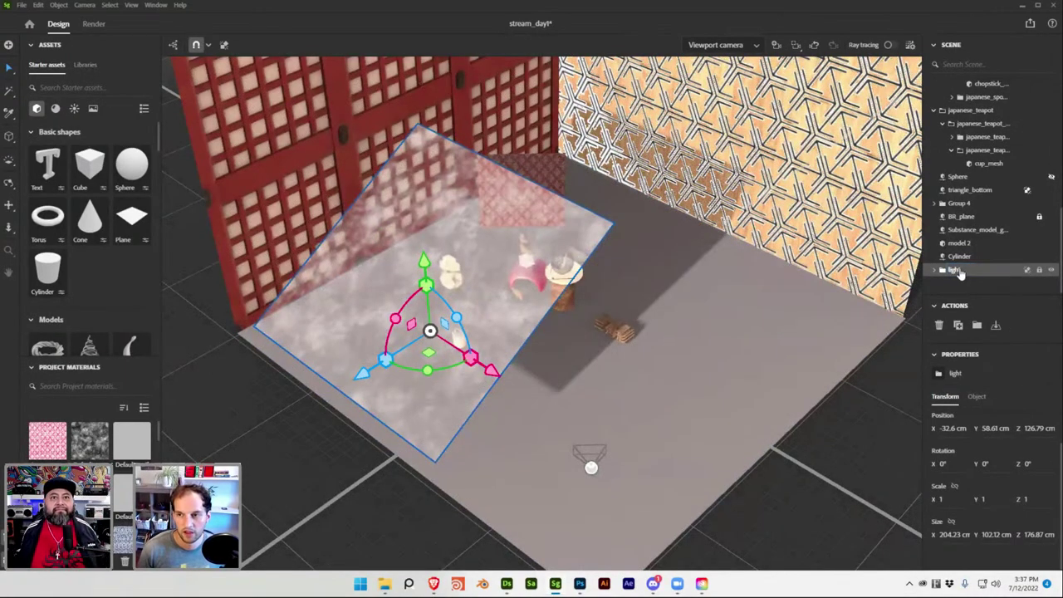
Move the light group above japanese_teapot in the scene hierarchy and collapse Group 2, furniture and the folded primitive shapes group
{"action": "left_click_drag", "start_coordinate": [959, 273], "coordinate": [984, 112]}
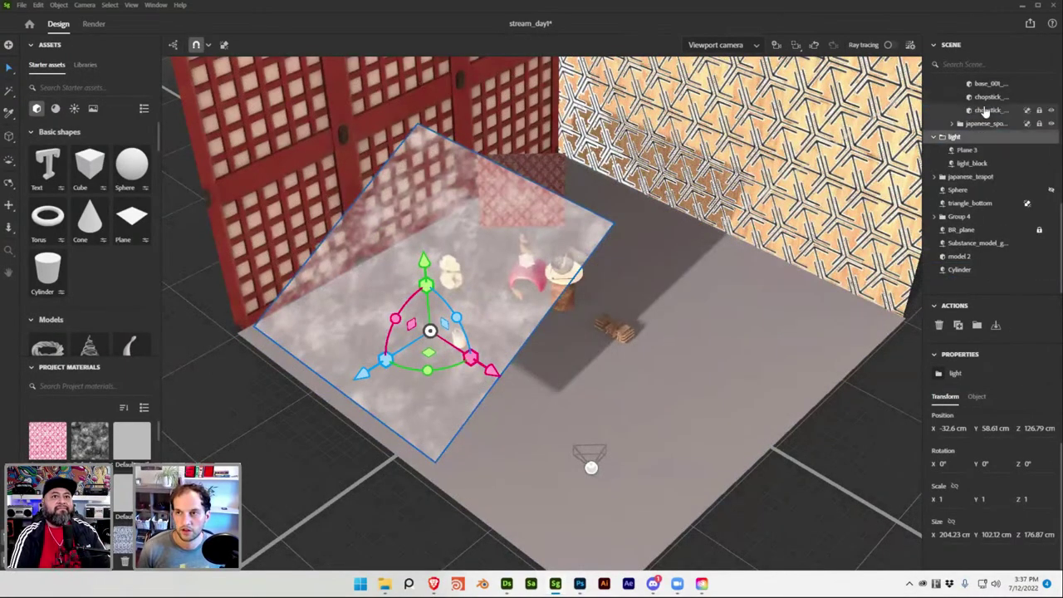
{"action": "scroll", "coordinate": [985, 113], "scroll_direction": "up", "scroll_amount": 5}
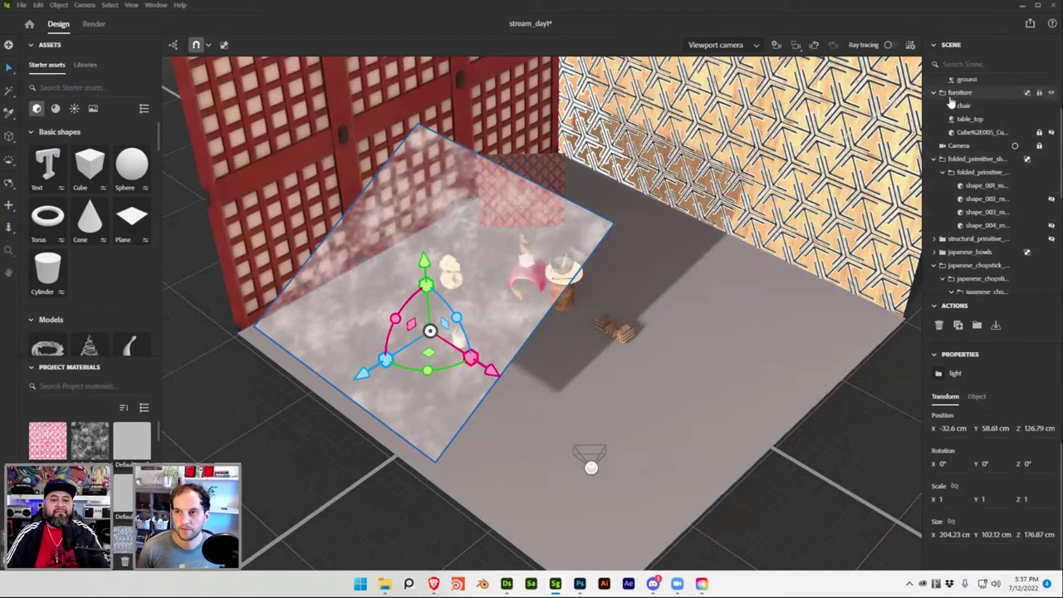
{"action": "scroll", "coordinate": [951, 100], "scroll_direction": "up", "scroll_amount": 1}
{"action": "left_click", "coordinate": [935, 125]}
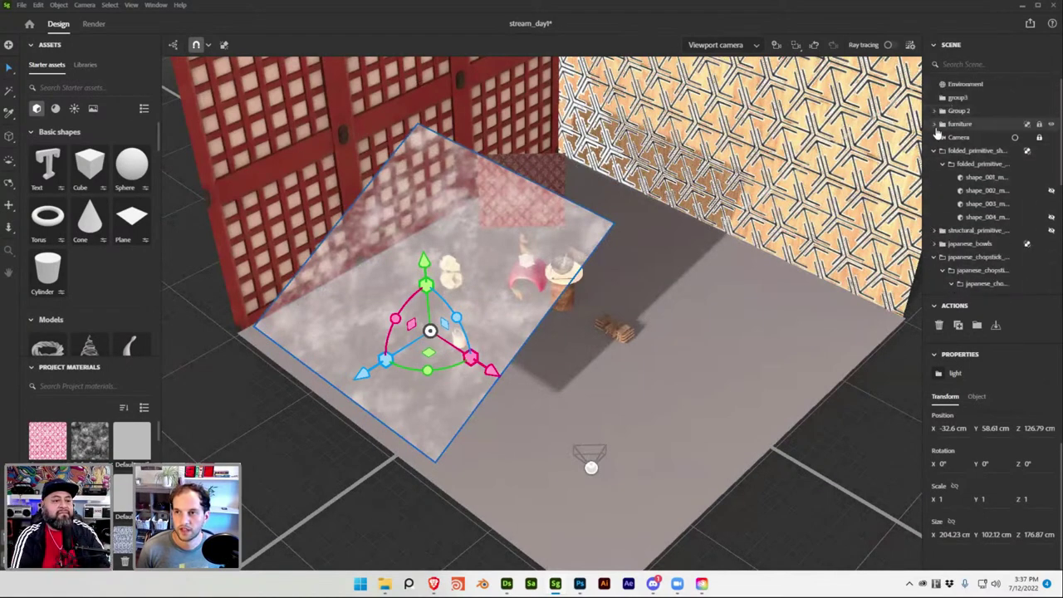
{"action": "left_click", "coordinate": [934, 152]}
Rename Group 2 to building and remove the empty group3 from the scene hierarchy
{"action": "left_click", "coordinate": [948, 111]}
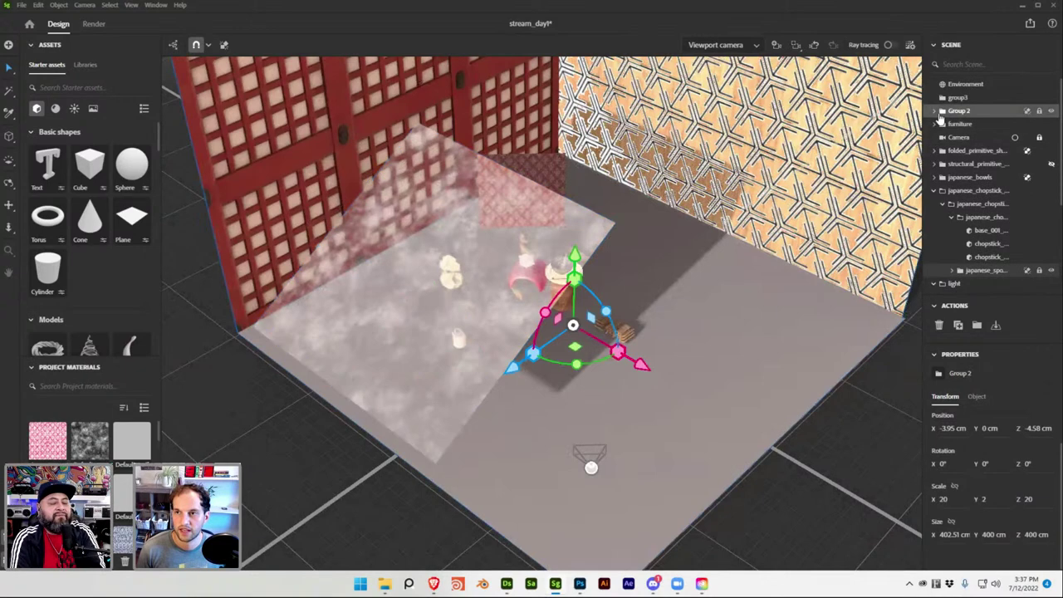
{"action": "left_click", "coordinate": [933, 111]}
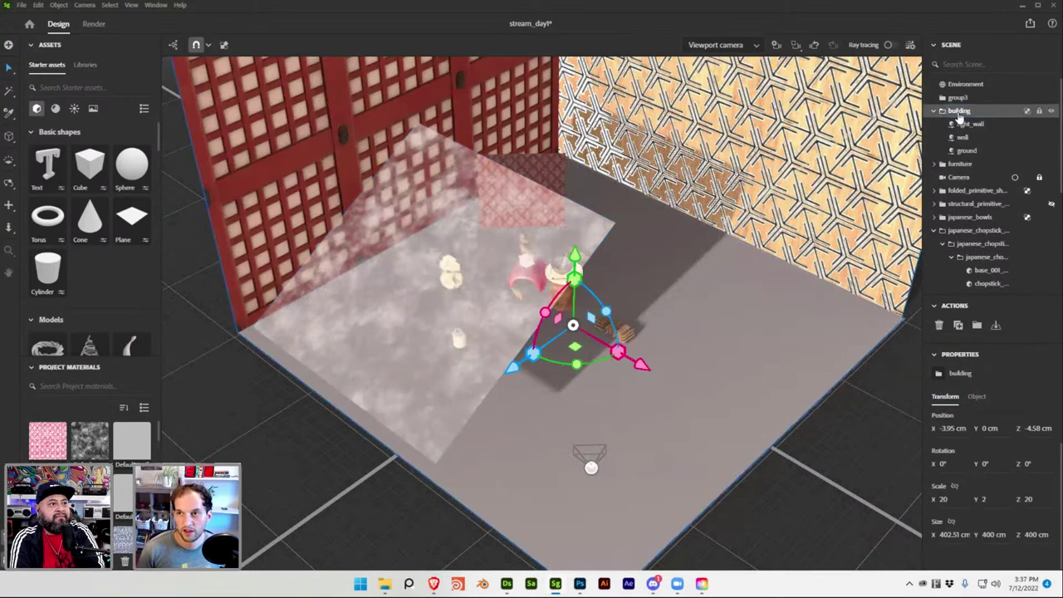
{"action": "left_click", "coordinate": [933, 111]}
{"action": "left_click", "coordinate": [954, 98]}
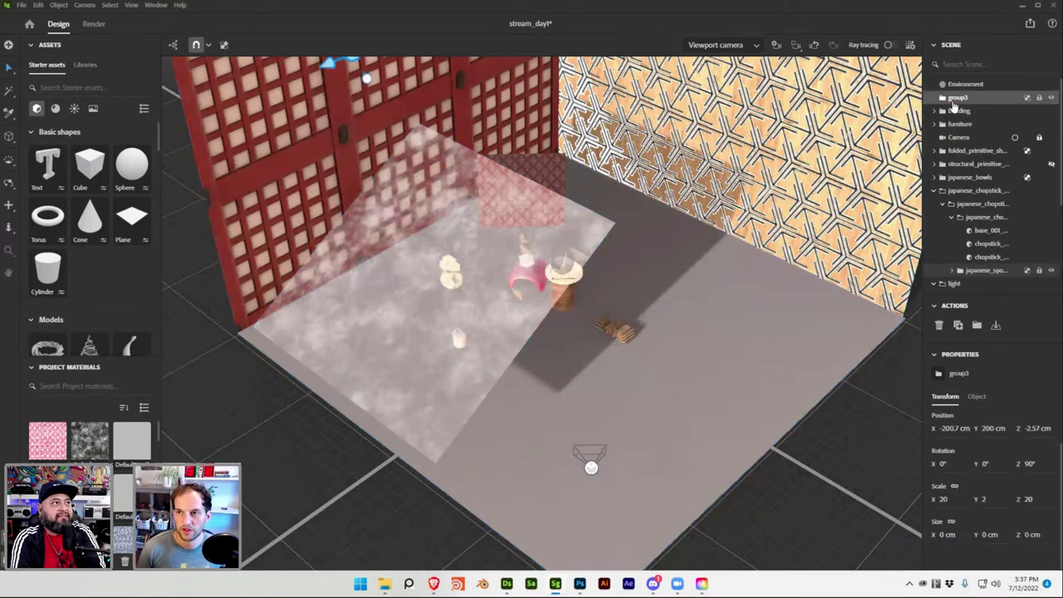
{"action": "key", "text": "ctrl+shift+g"}
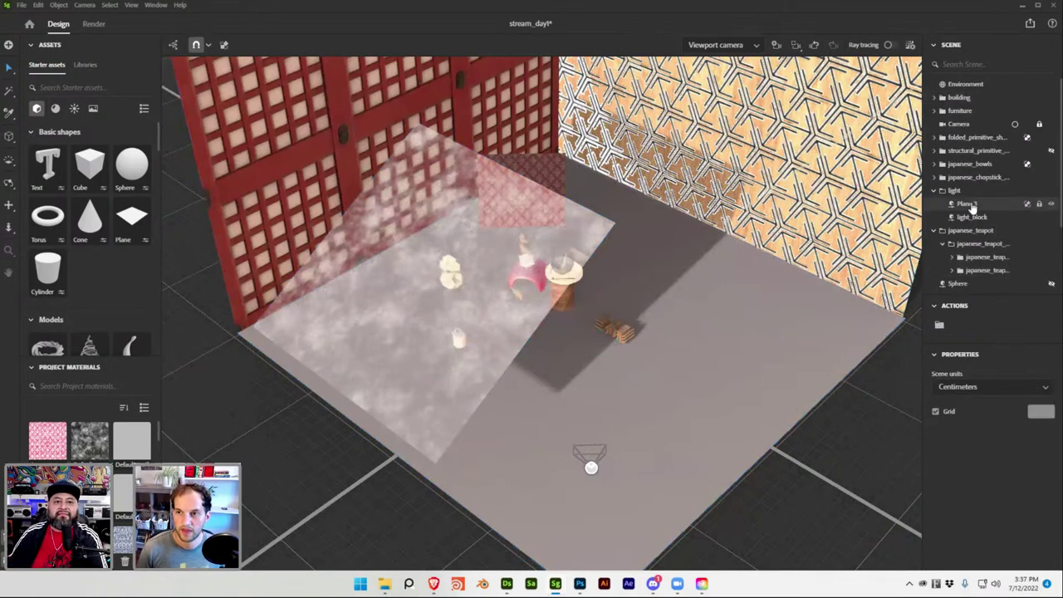
Collapse the light group, move it directly below Environment in the scene hierarchy, and select Environment
{"action": "scroll", "coordinate": [948, 205], "scroll_direction": "down", "scroll_amount": 3}
{"action": "scroll", "coordinate": [948, 208], "scroll_direction": "up", "scroll_amount": 3}
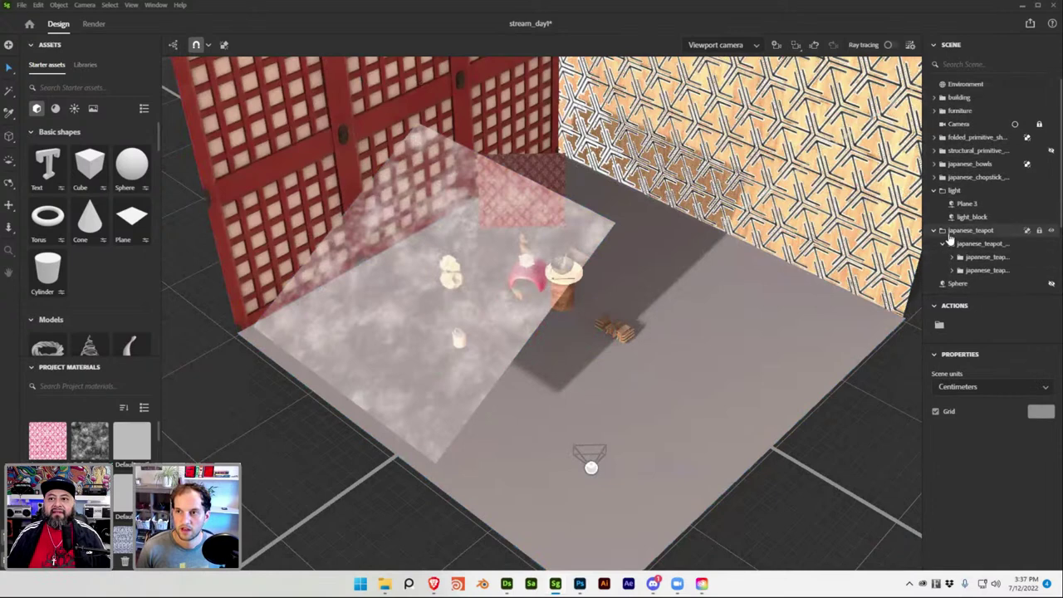
{"action": "left_click", "coordinate": [934, 190]}
{"action": "left_click", "coordinate": [952, 191]}
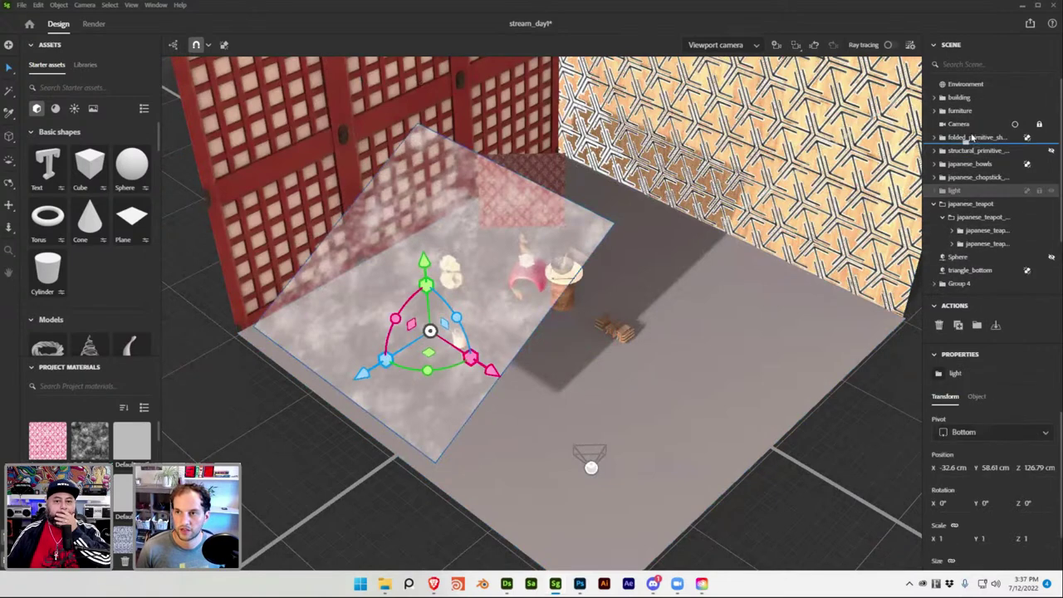
{"action": "left_click_drag", "start_coordinate": [977, 98], "coordinate": [977, 98]}
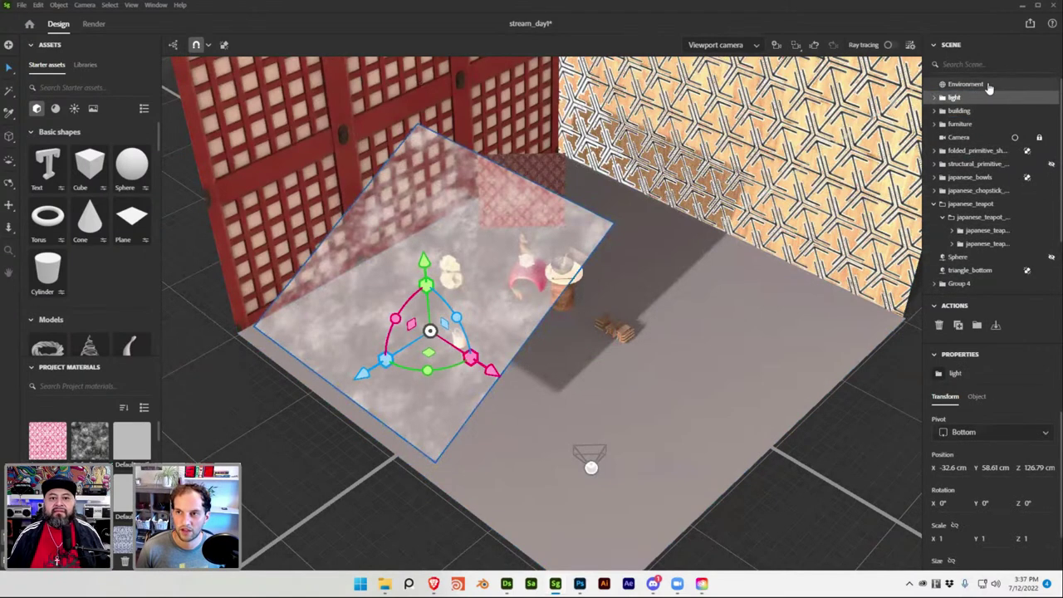
{"action": "left_click", "coordinate": [989, 87]}
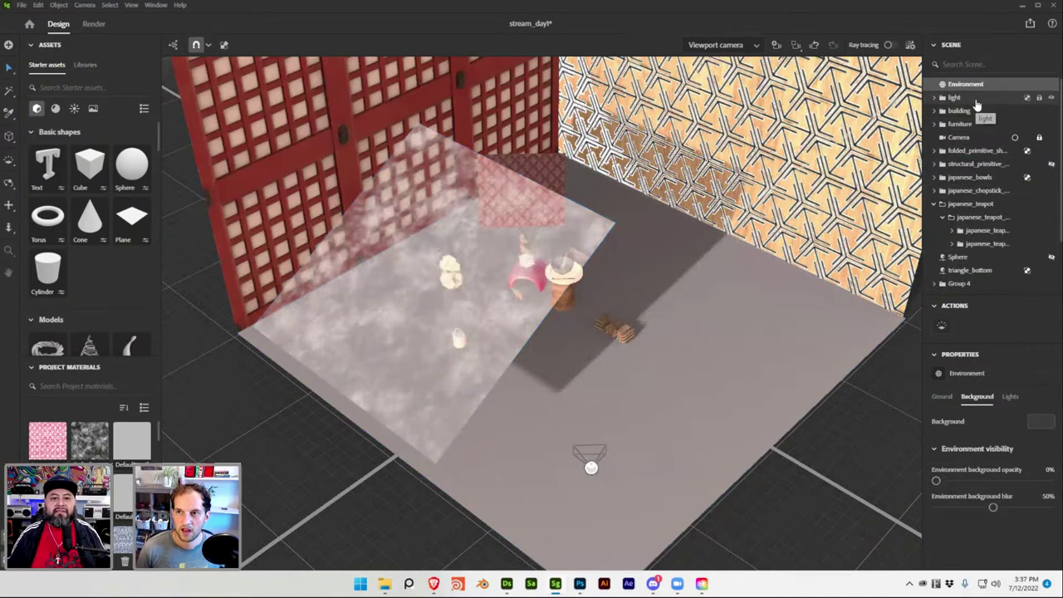
Move Plane 3 in the light group to about X -112.79, Y 160.72, Z 156.27 cm and save the scene
{"action": "left_click", "coordinate": [977, 98]}
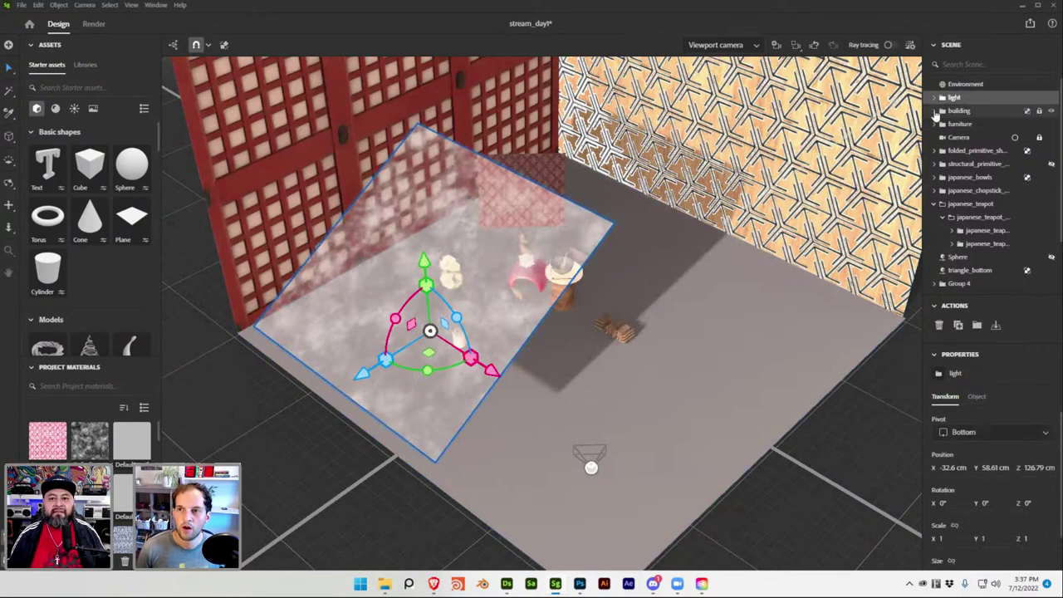
{"action": "left_click", "coordinate": [933, 98]}
{"action": "left_click", "coordinate": [965, 111]}
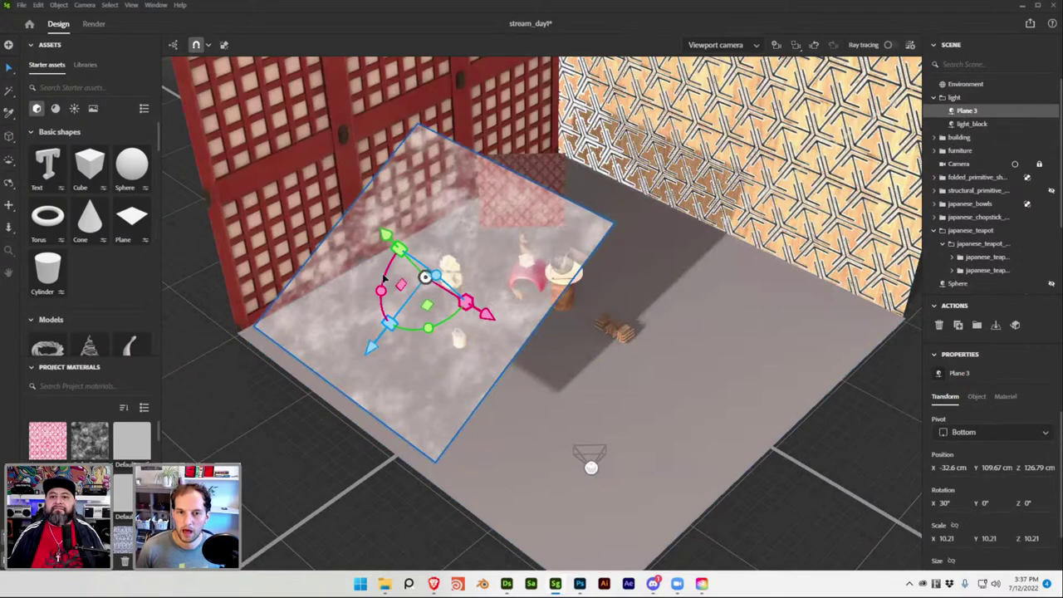
{"action": "left_click_drag", "start_coordinate": [375, 237], "coordinate": [316, 217]}
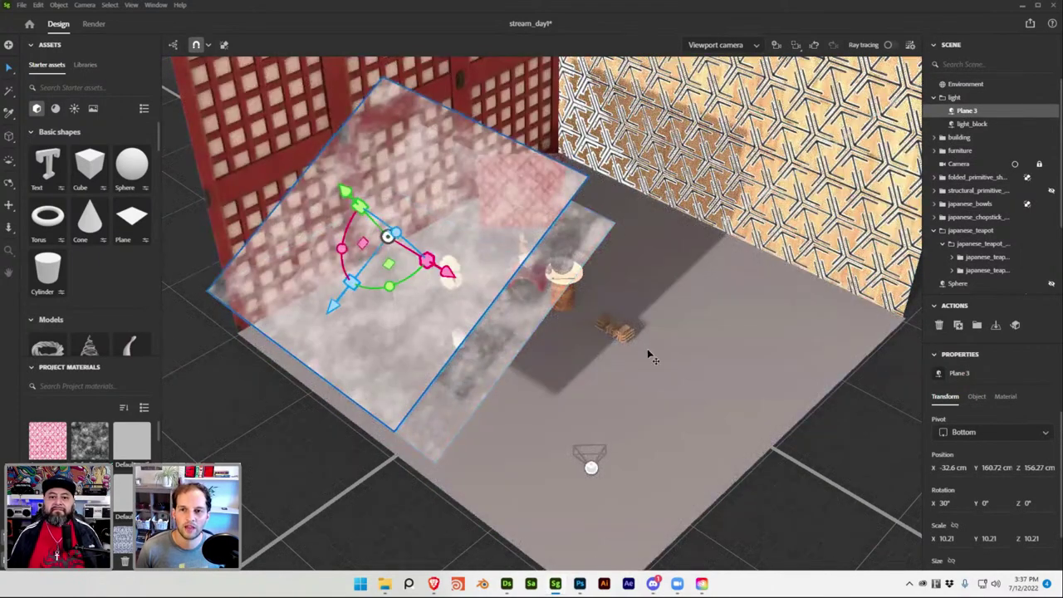
{"action": "left_click_drag", "start_coordinate": [444, 269], "coordinate": [320, 202]}
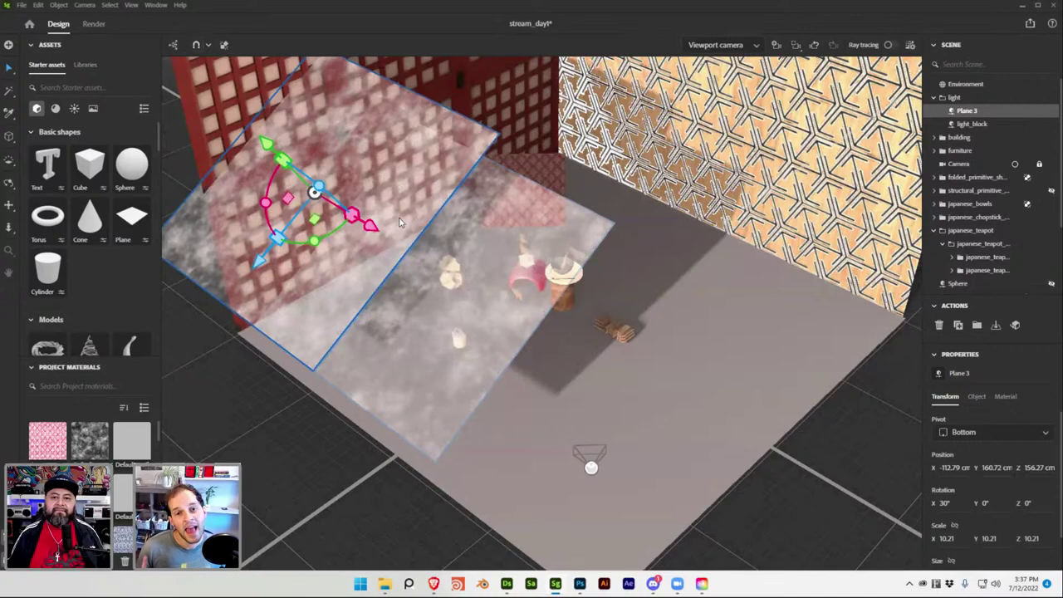
{"action": "key", "text": "ctrl+s"}
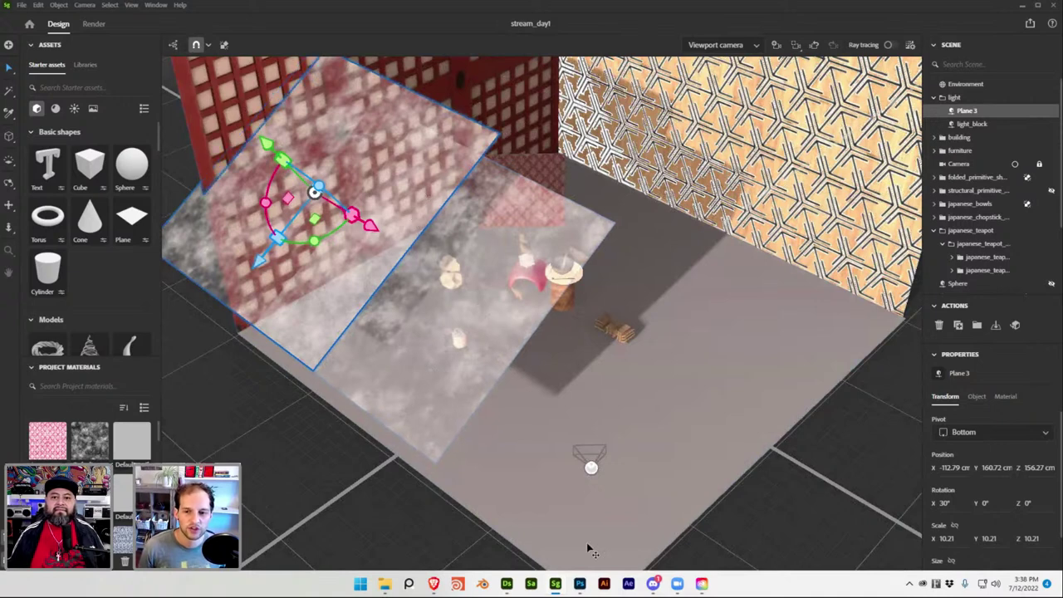
Switch to Substance 3D Designer and set the random seed of the clouds_3 noise node to 7
{"action": "left_click", "coordinate": [507, 583]}
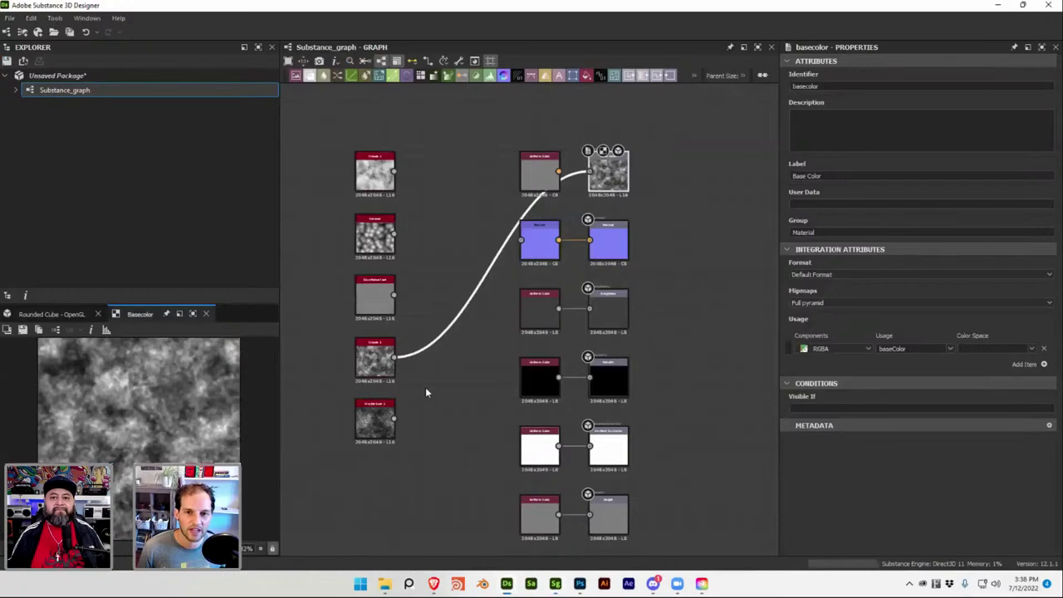
{"action": "left_click", "coordinate": [384, 373]}
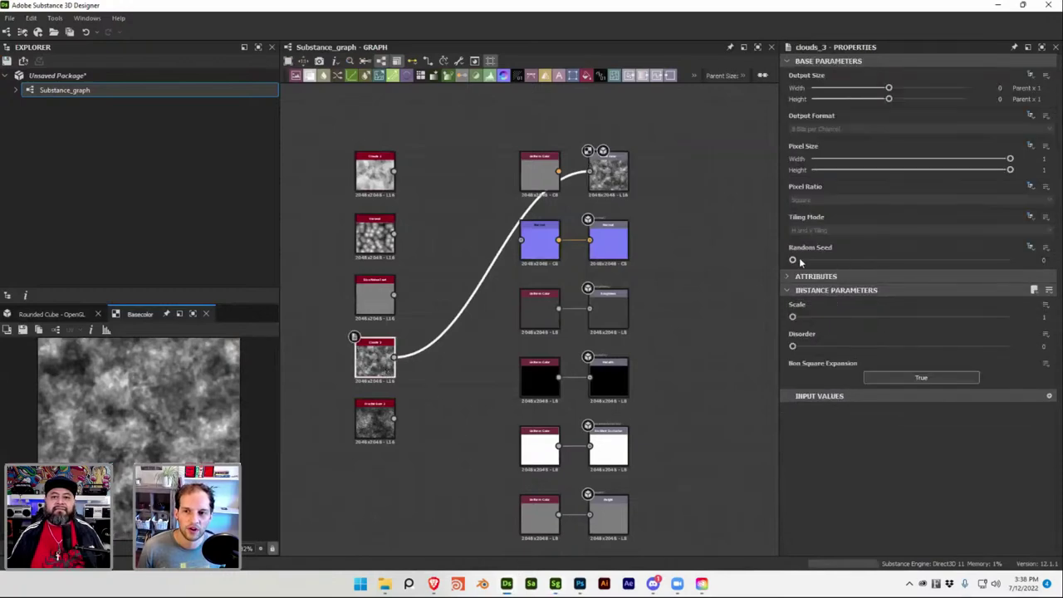
{"action": "left_click_drag", "start_coordinate": [795, 261], "coordinate": [939, 264]}
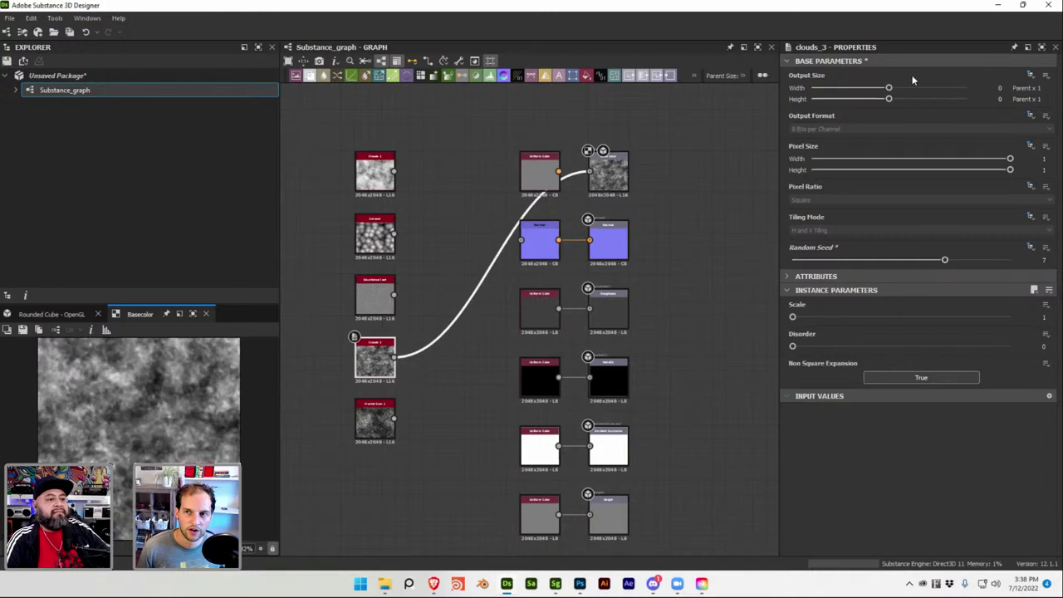
{"action": "mouse_move", "coordinate": [888, 89]}
{"action": "left_mouse_down"}
{"action": "mouse_move", "coordinate": [878, 89]}
{"action": "mouse_move", "coordinate": [891, 88]}
{"action": "left_mouse_up"}
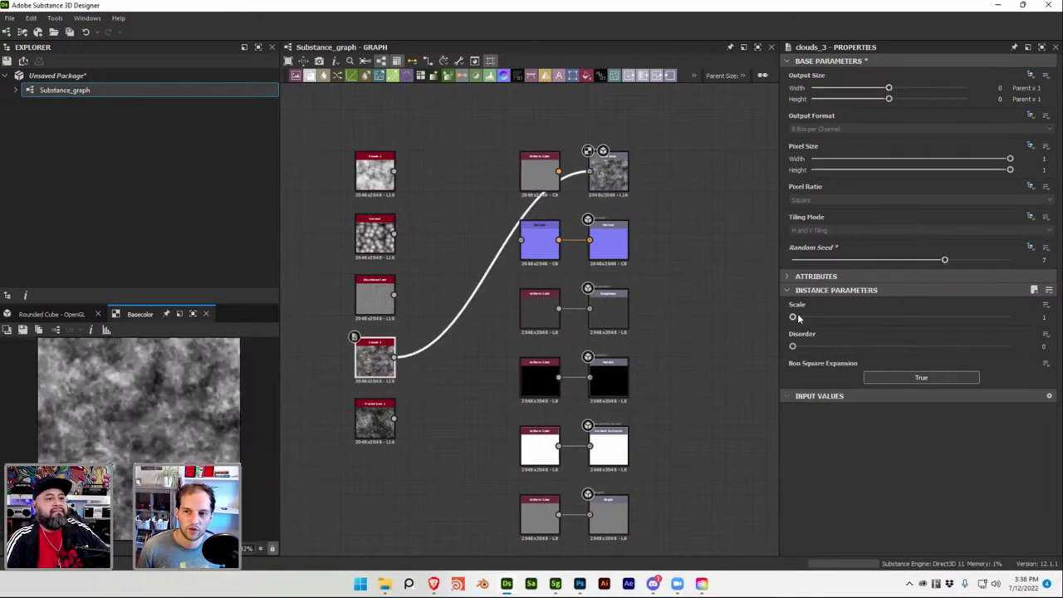
Connect the second noise node from the top to the Base Color output and set the scale of clouds_3 to 4
{"action": "left_click_drag", "start_coordinate": [817, 316], "coordinate": [769, 313]}
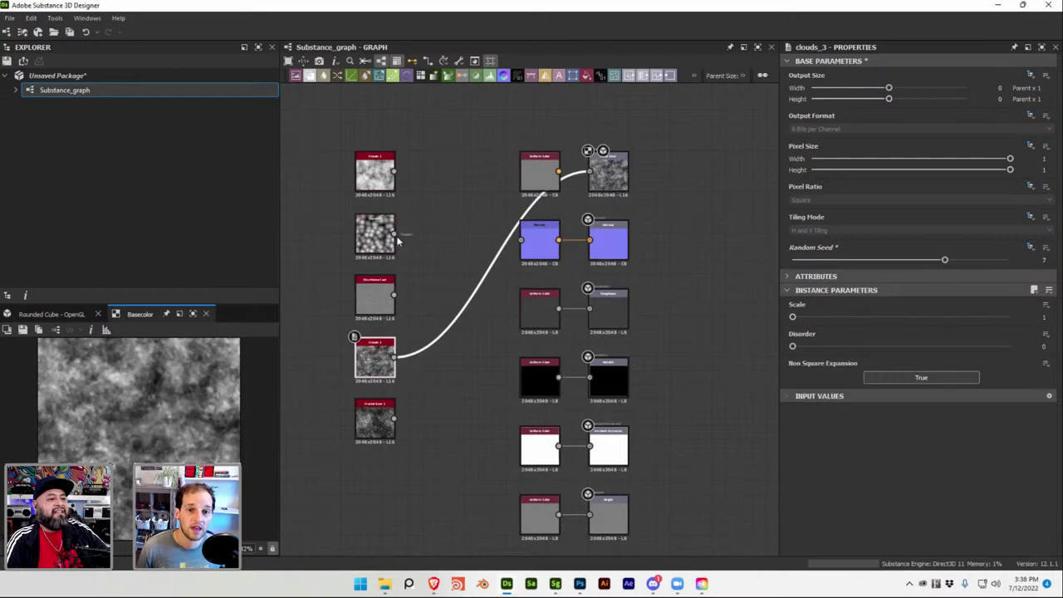
{"action": "left_click_drag", "start_coordinate": [395, 235], "coordinate": [587, 171]}
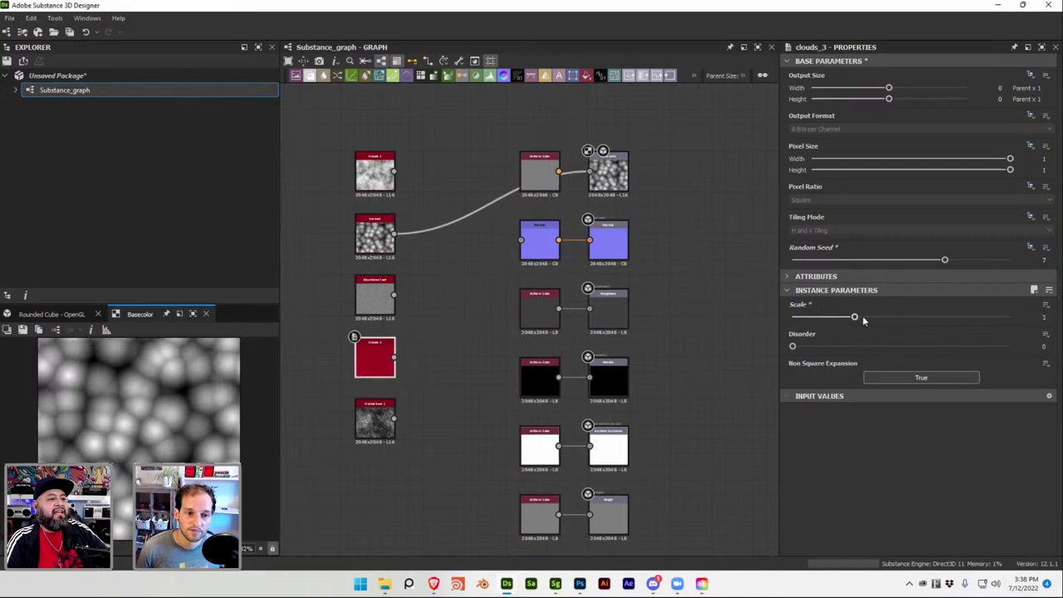
{"action": "left_click_drag", "start_coordinate": [863, 318], "coordinate": [884, 316]}
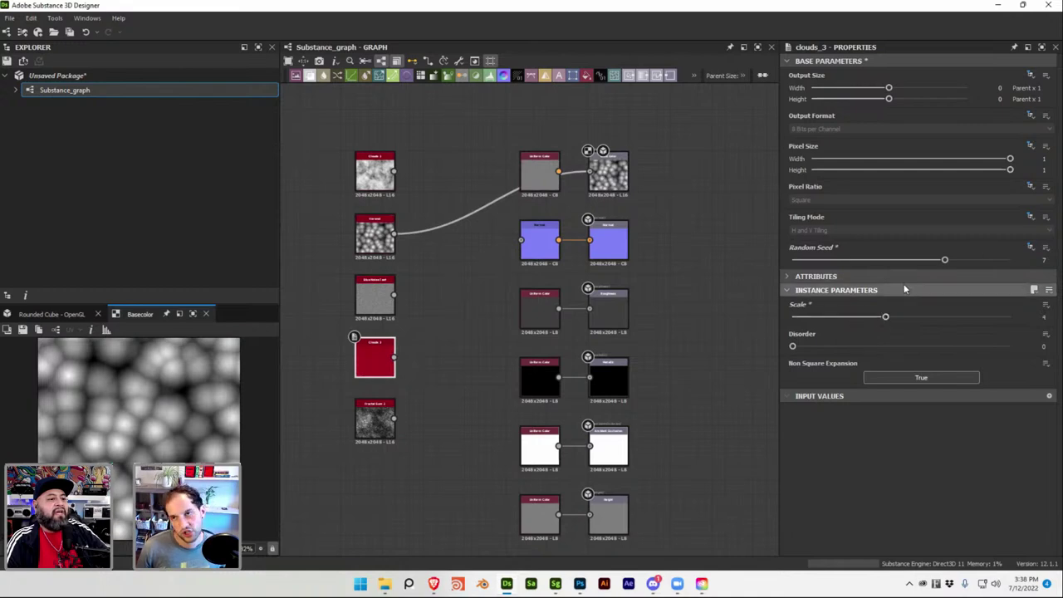
Switch back to Substance 3D Stager, duplicate Plane 3, raise the copy to about Y 211.78, Z 185.75 cm, and save the scene
{"action": "key", "text": "super+Tab"}
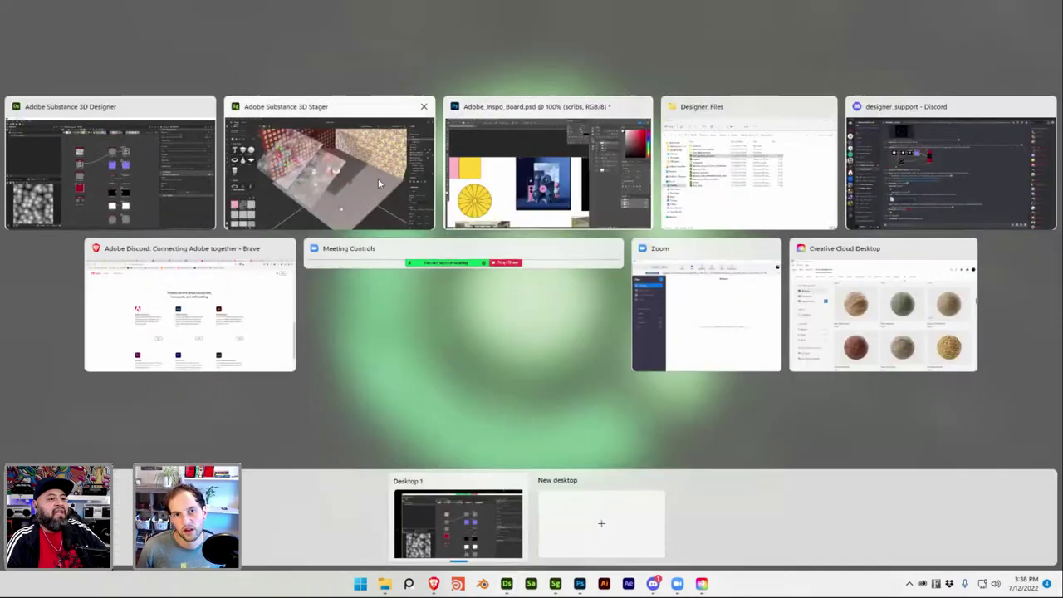
{"action": "left_click", "coordinate": [377, 177]}
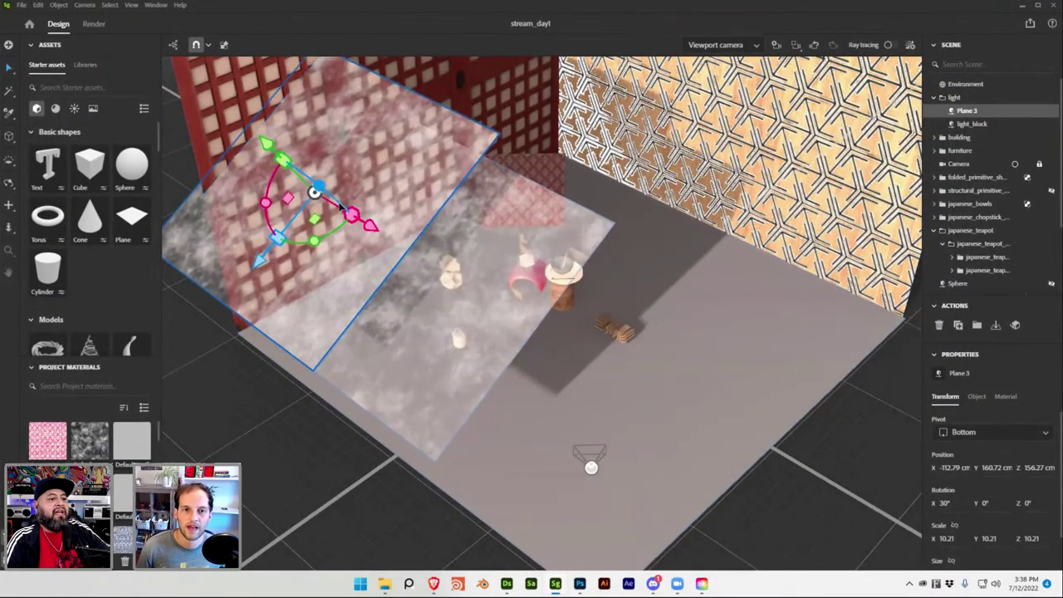
{"action": "scroll", "coordinate": [395, 238], "scroll_direction": "down", "scroll_amount": 3}
{"action": "scroll", "coordinate": [399, 232], "scroll_direction": "up", "scroll_amount": 2}
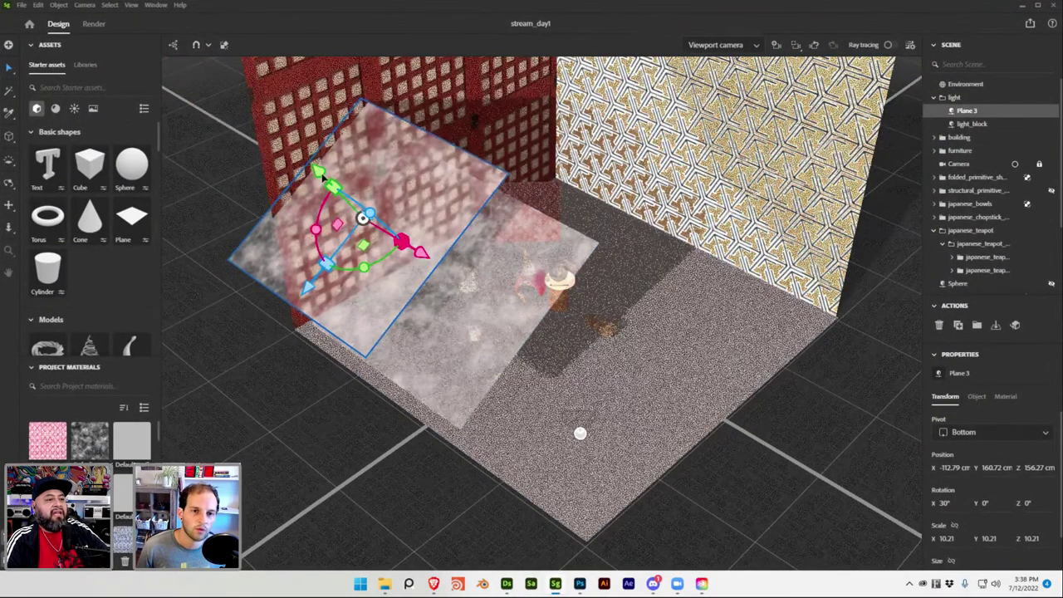
{"action": "key", "text": "ctrl+d"}
{"action": "left_click_drag", "start_coordinate": [319, 172], "coordinate": [282, 133]}
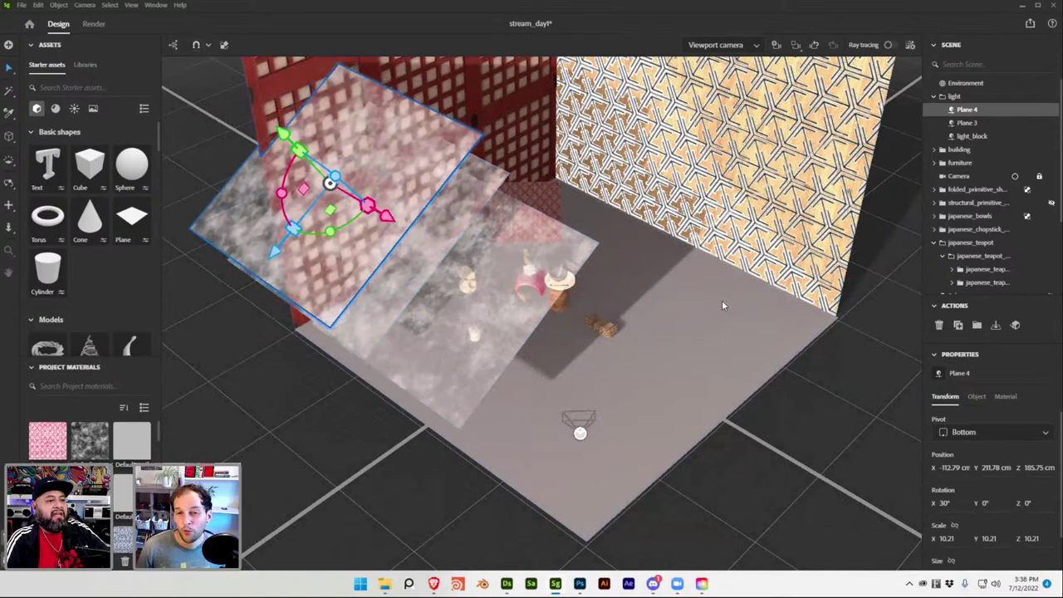
{"action": "key", "text": "ctrl+s"}
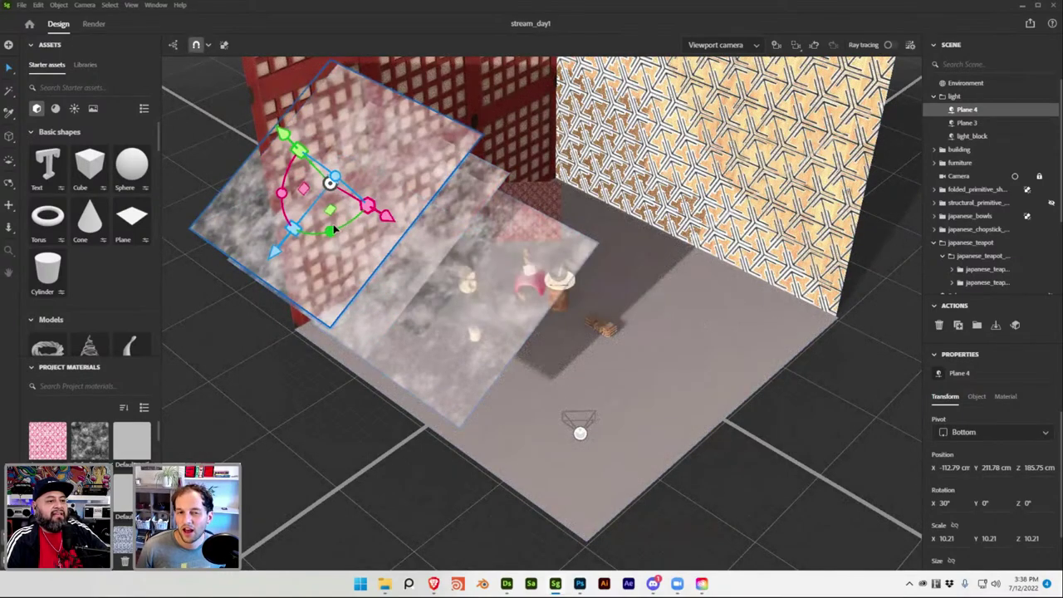
Rotate Plane 4 to -105° around Y and the whole light group to -15° around Y, and save the scene
{"action": "left_click_drag", "start_coordinate": [329, 230], "coordinate": [295, 289]}
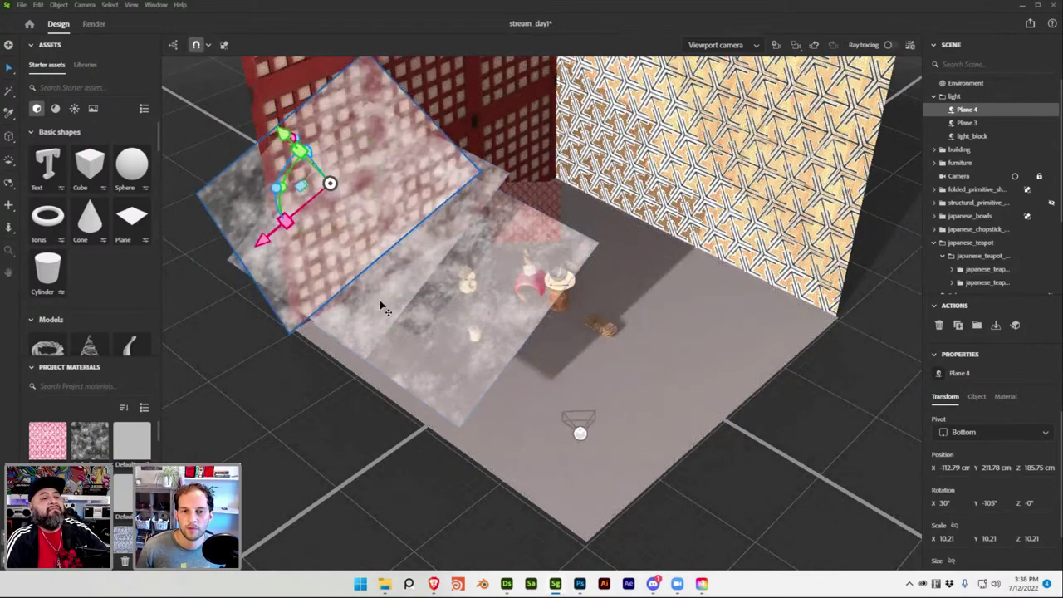
{"action": "left_click", "coordinate": [379, 304]}
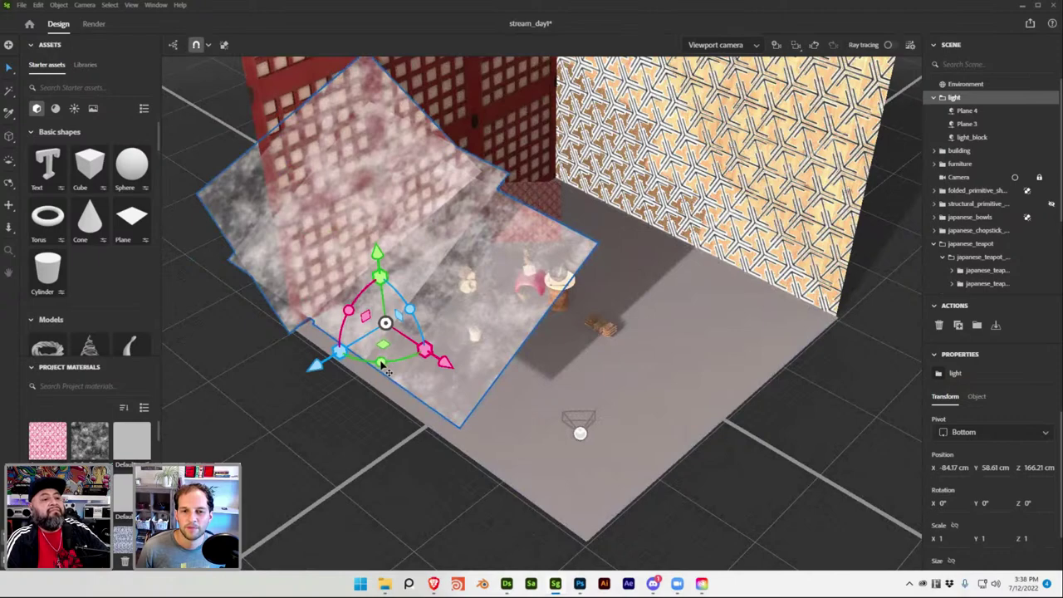
{"action": "left_click_drag", "start_coordinate": [384, 371], "coordinate": [357, 368]}
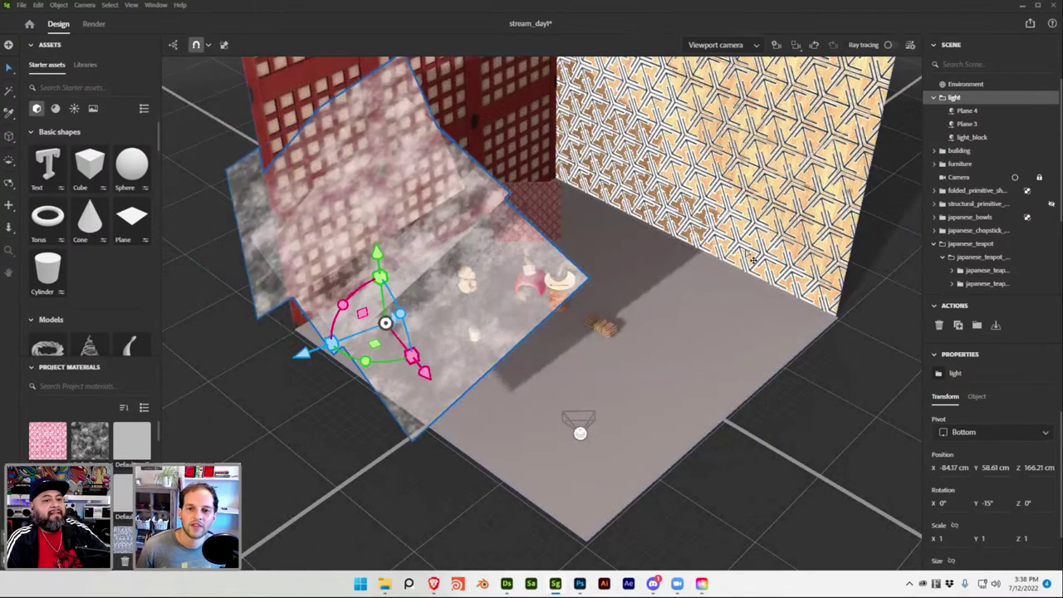
{"action": "key", "text": "ctrl+s"}
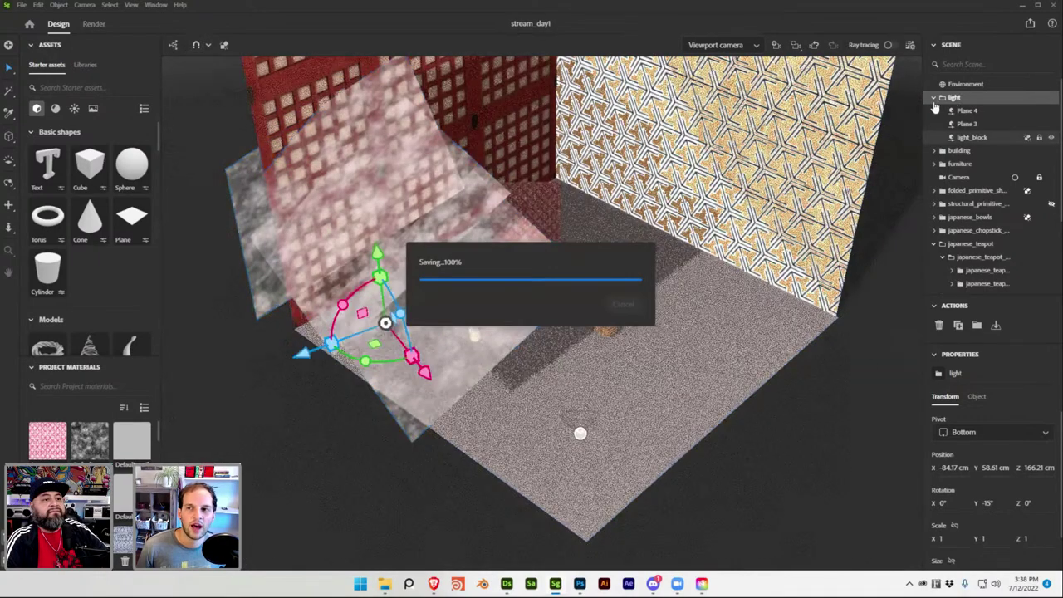
Collapse the light group, look through the scene's Camera, and save the scene
{"action": "left_click", "coordinate": [933, 99]}
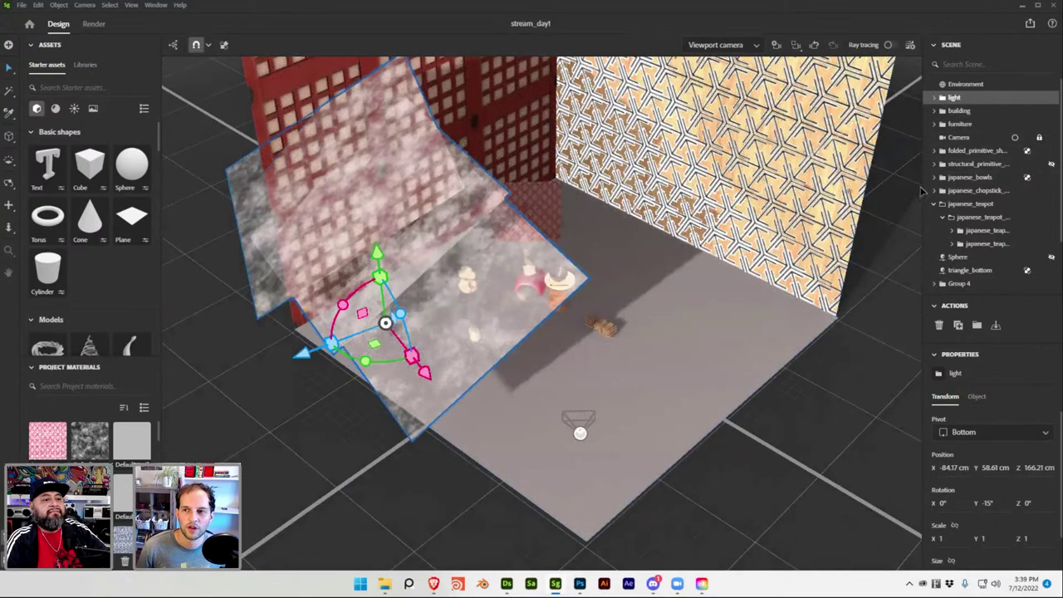
{"action": "left_click", "coordinate": [1015, 139]}
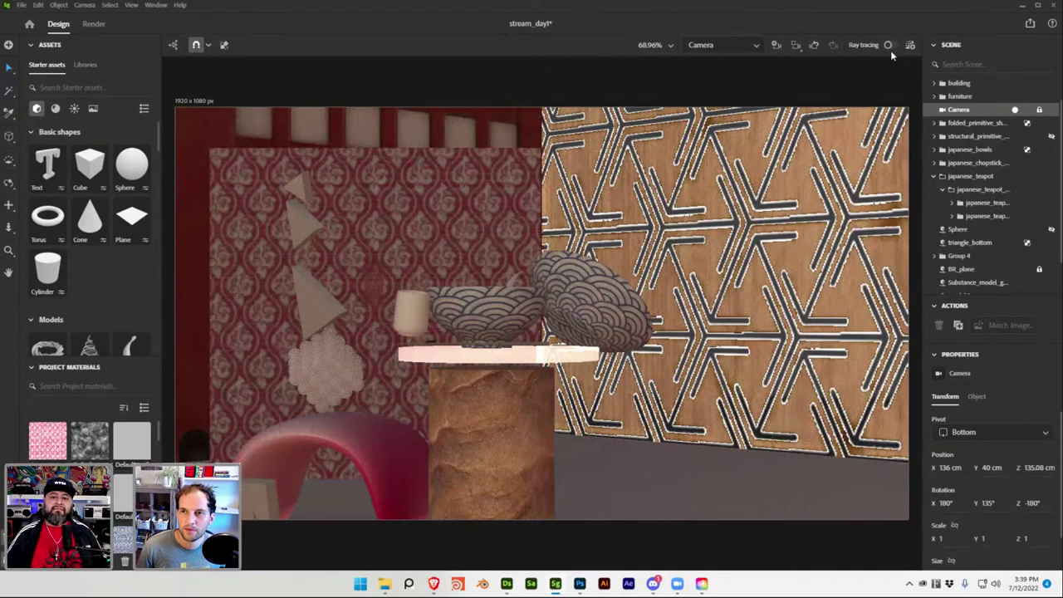
{"action": "key", "text": "ctrl+s"}
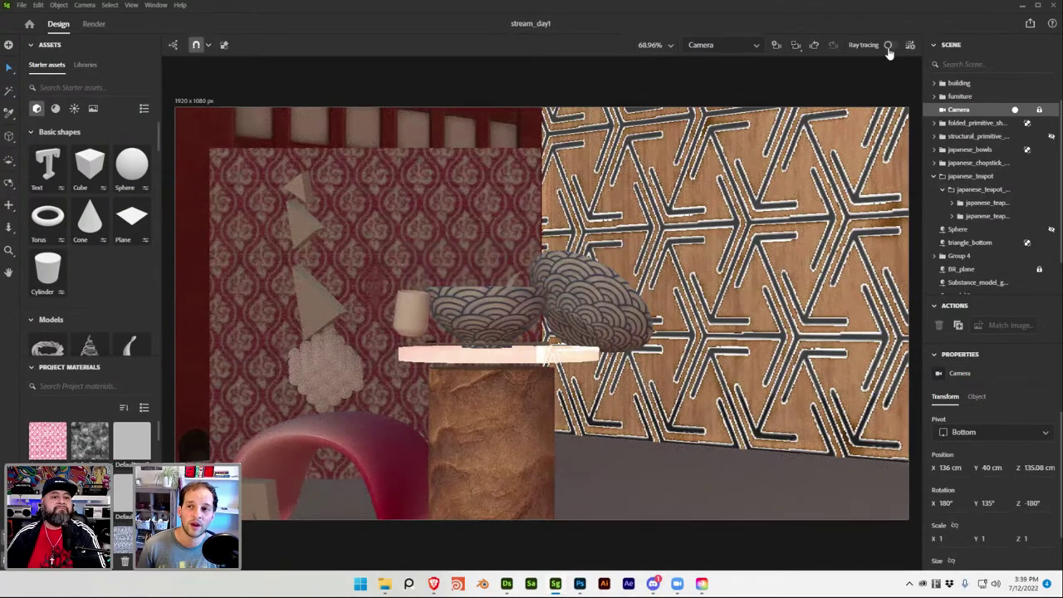
Select table_top inside the furniture group and shift it to about X -33.59 cm, Y 31.18 cm
{"action": "left_click", "coordinate": [537, 362]}
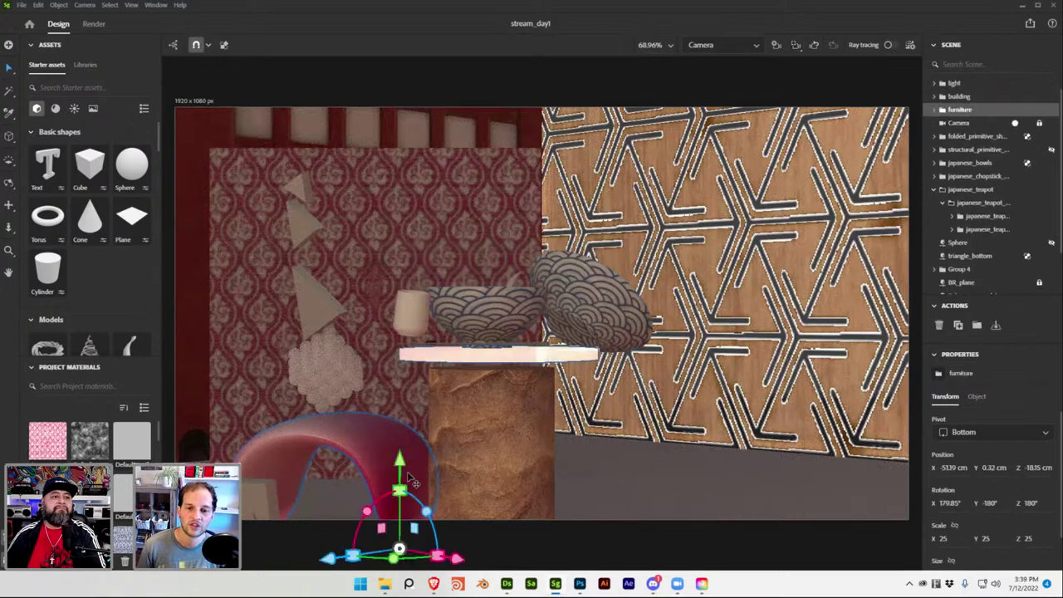
{"action": "left_click", "coordinate": [933, 110]}
{"action": "left_click", "coordinate": [967, 135]}
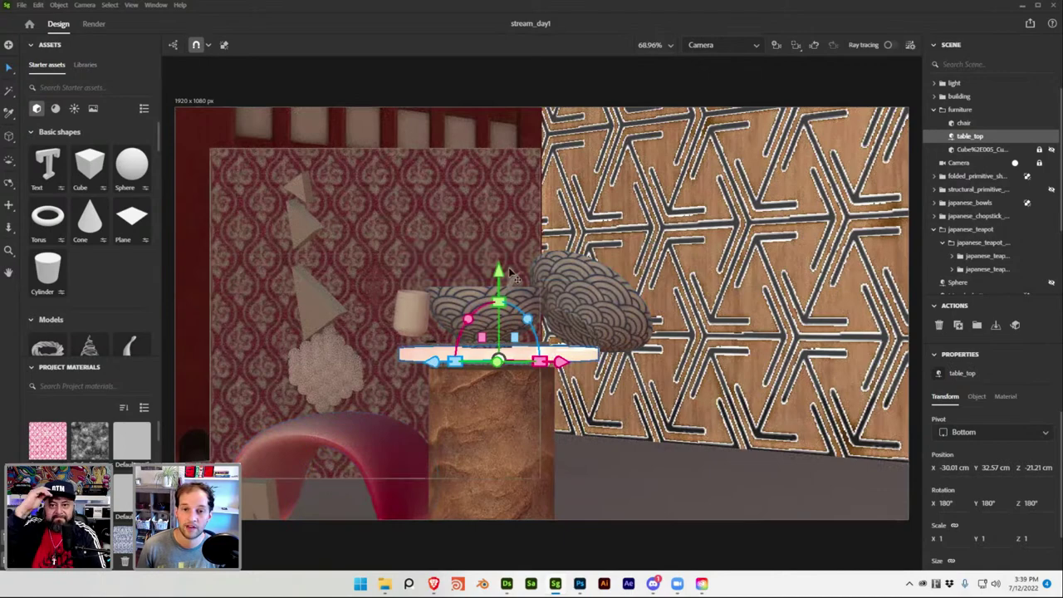
{"action": "left_click_drag", "start_coordinate": [502, 277], "coordinate": [500, 287]}
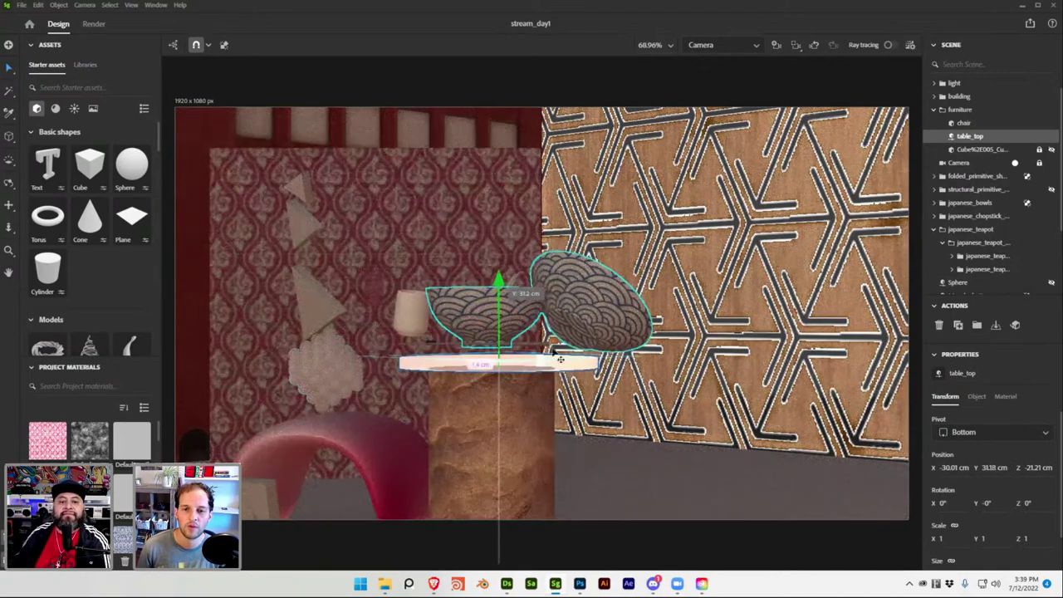
{"action": "left_click_drag", "start_coordinate": [560, 372], "coordinate": [542, 372]}
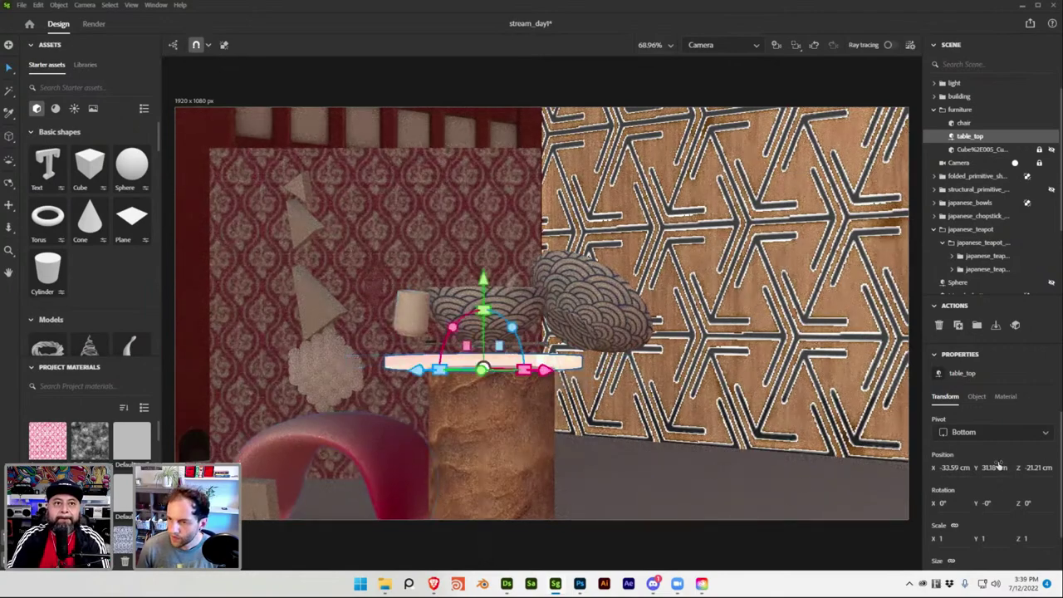
Set the table_top position to X -32, Y 32, Z -22 cm and save the scene
{"action": "left_click", "coordinate": [953, 468]}
{"action": "key", "text": "BackSpace"}
{"action": "type", "text": "-32"}
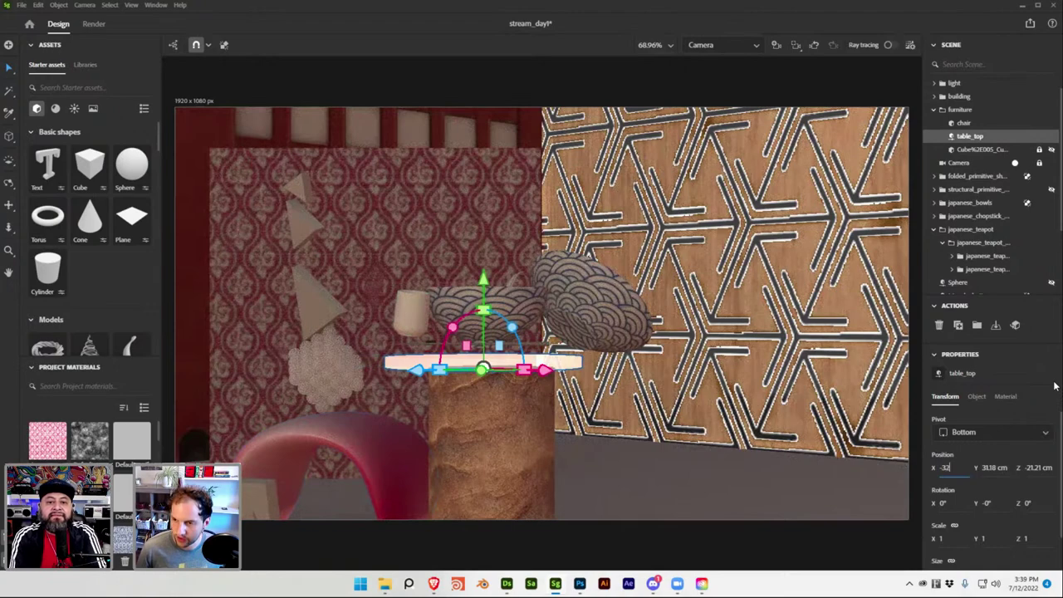
{"action": "key", "text": "Tab"}
{"action": "type", "text": "32"}
{"action": "key", "text": "Tab"}
{"action": "key", "text": "BackSpace"}
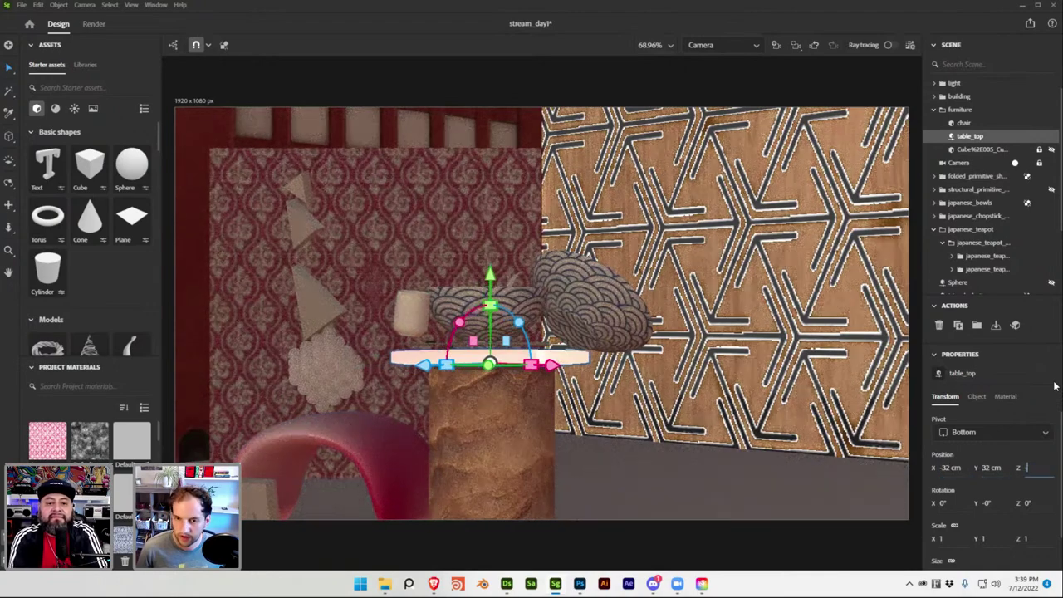
{"action": "type", "text": "-22"}
{"action": "key", "text": "Return"}
{"action": "key", "text": "ctrl+s"}
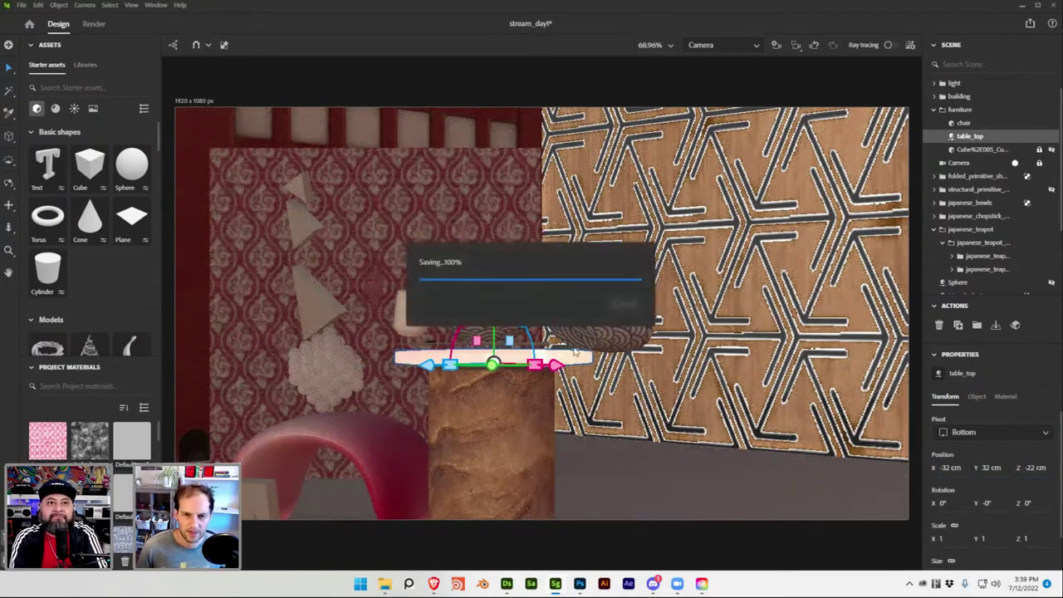
Select the Cylinder supporting the table top and turn on ray tracing for the camera view
{"action": "left_click", "coordinate": [520, 389]}
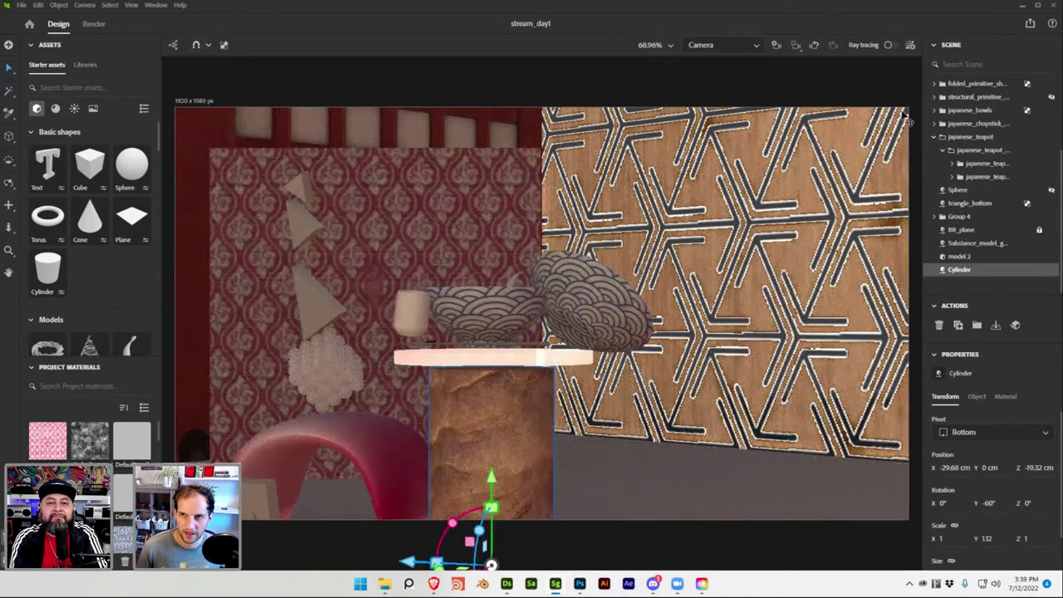
{"action": "left_click", "coordinate": [888, 45]}
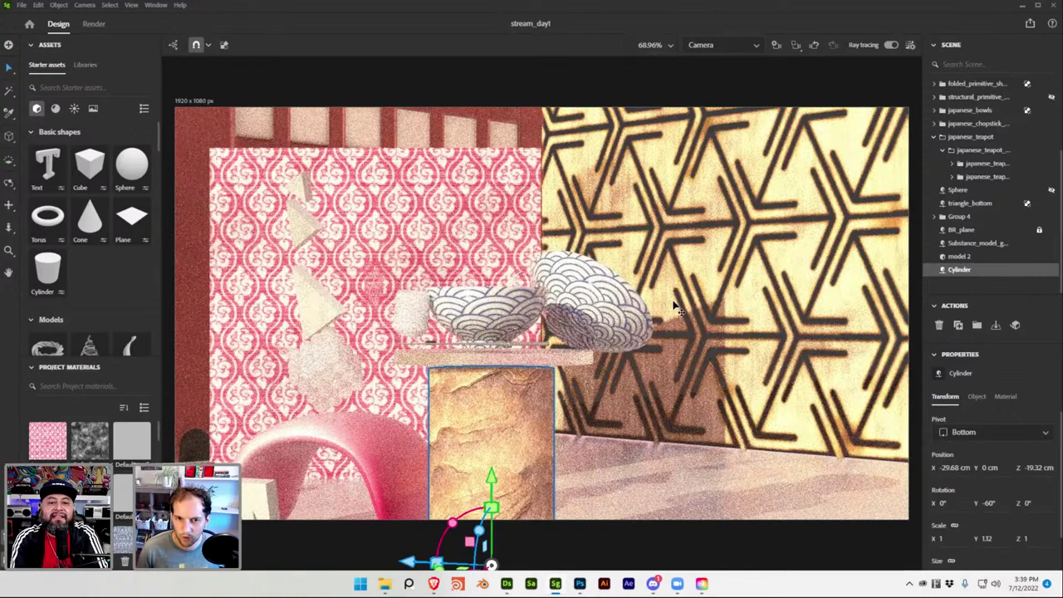
{"action": "mouse_move", "coordinate": [654, 587]}
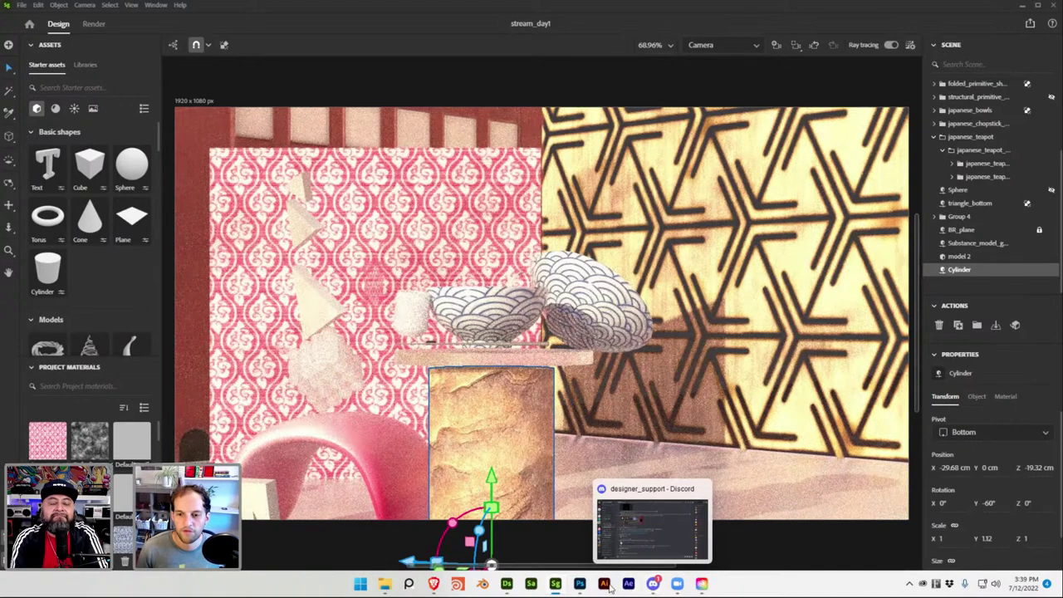
{"action": "mouse_move", "coordinate": [559, 584]}
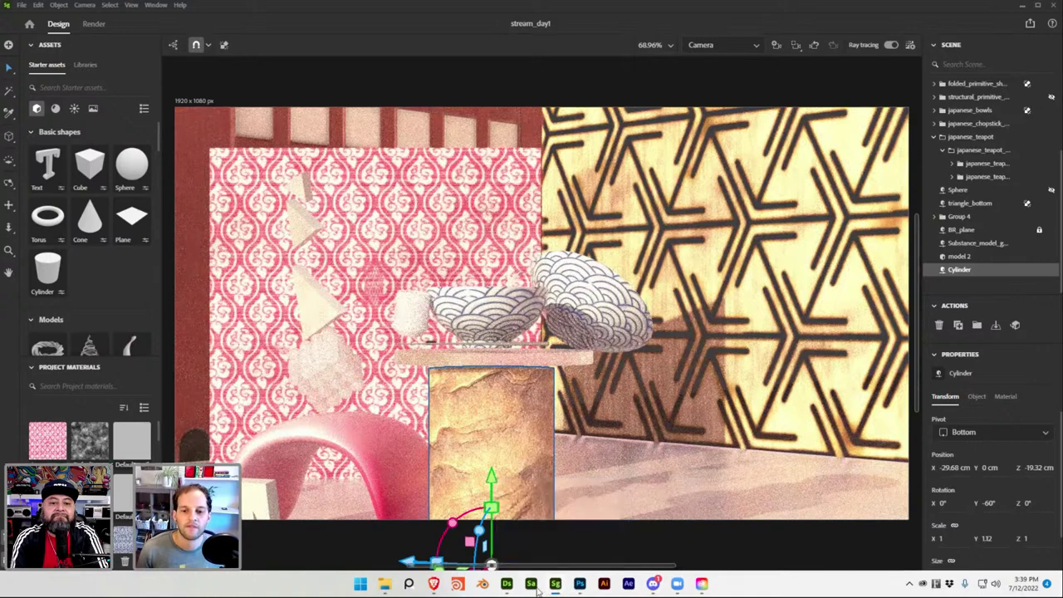
{"action": "left_click", "coordinate": [506, 584]}
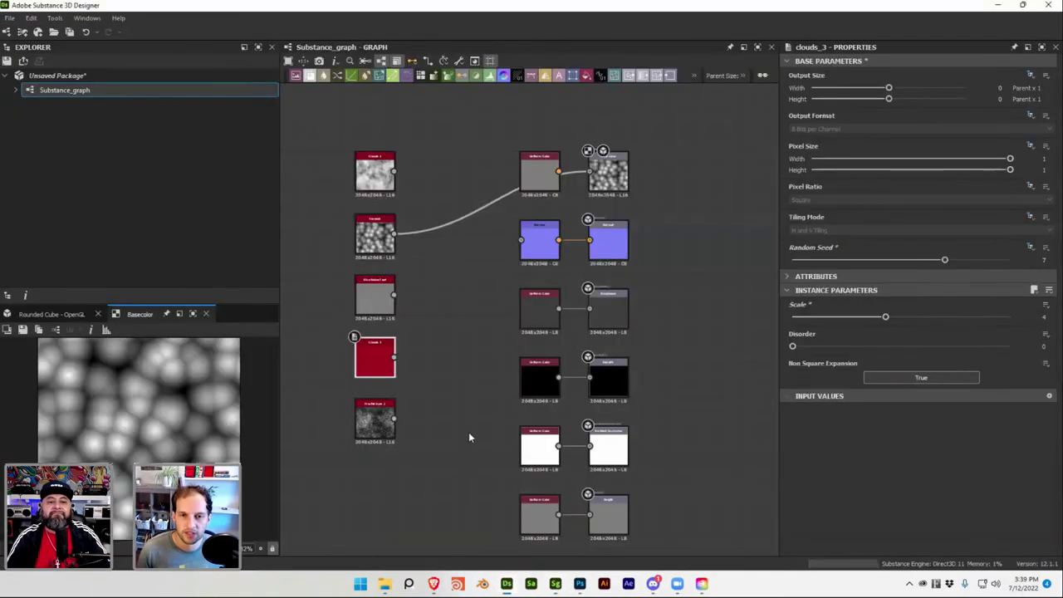
{"action": "mouse_move", "coordinate": [581, 586]}
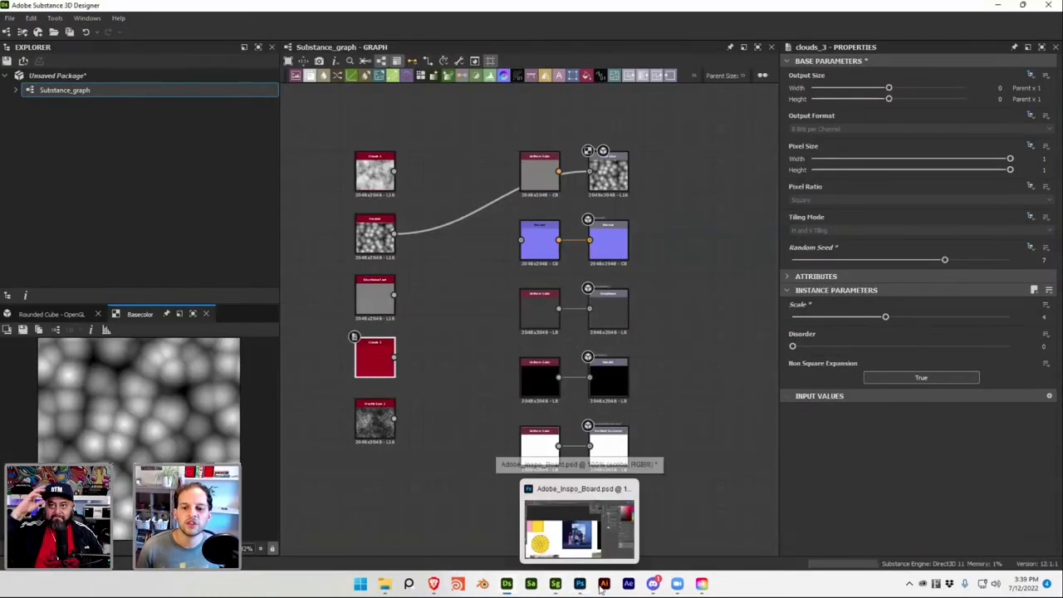
{"action": "left_click", "coordinate": [557, 584]}
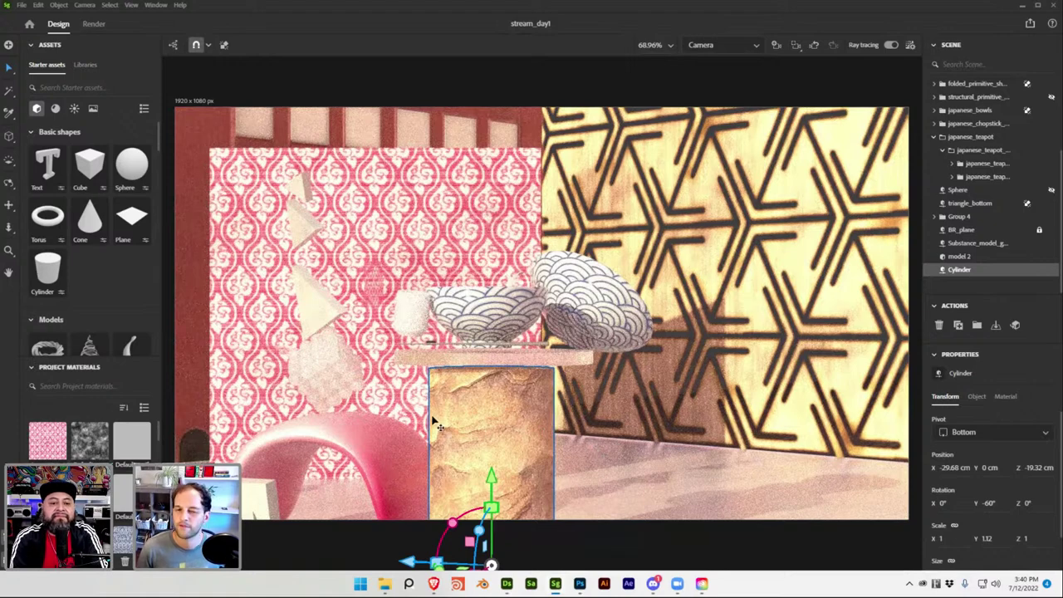
{"action": "left_click", "coordinate": [506, 583]}
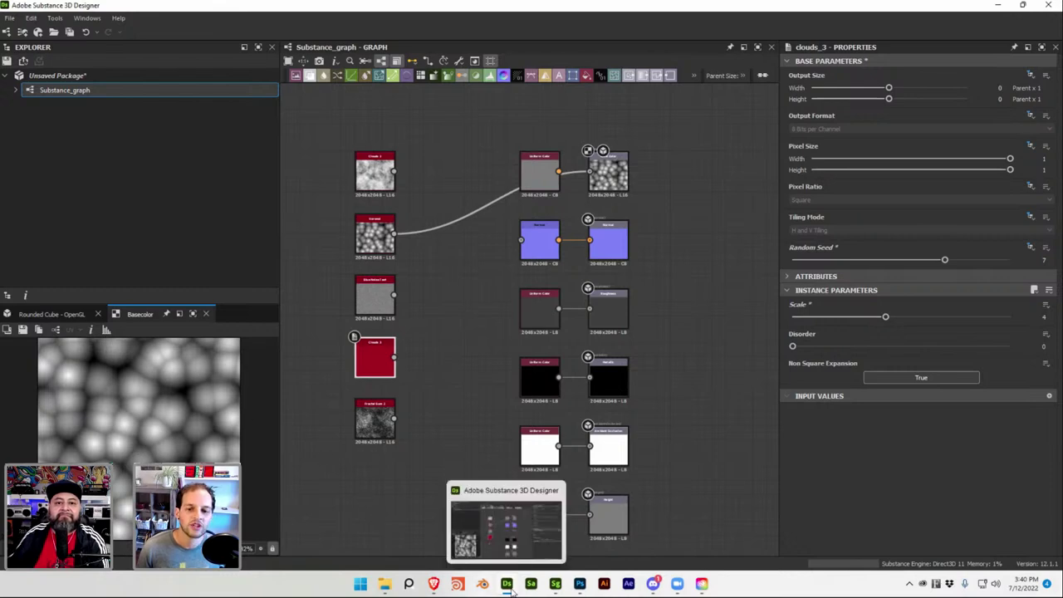
{"action": "left_click", "coordinate": [553, 583]}
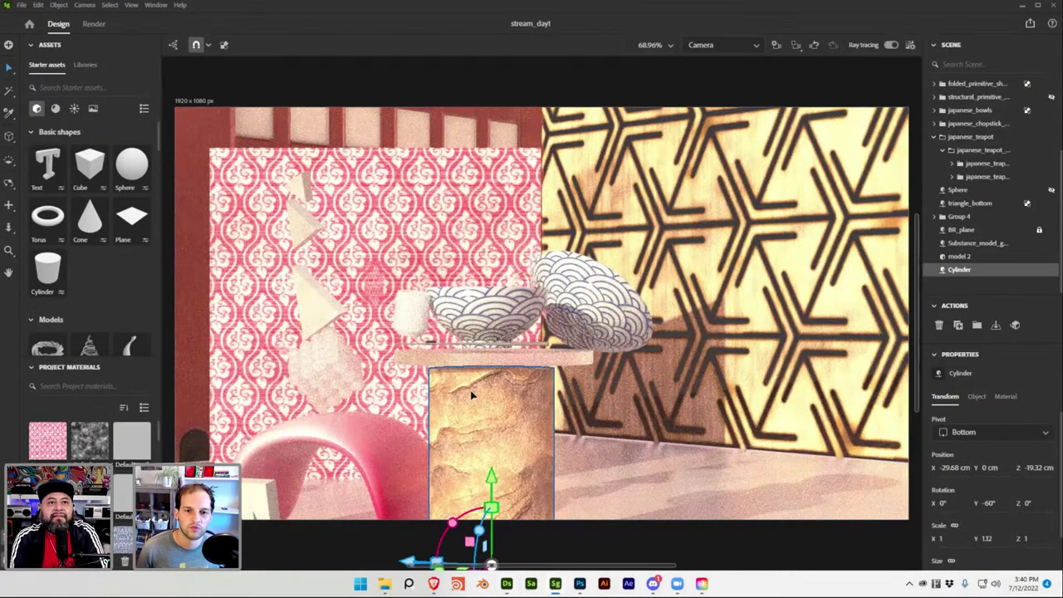
Turn off ray tracing and switch the view from Camera to the Viewport camera
{"action": "left_click", "coordinate": [890, 46]}
{"action": "key", "text": "super"}
{"action": "key", "text": "Escape"}
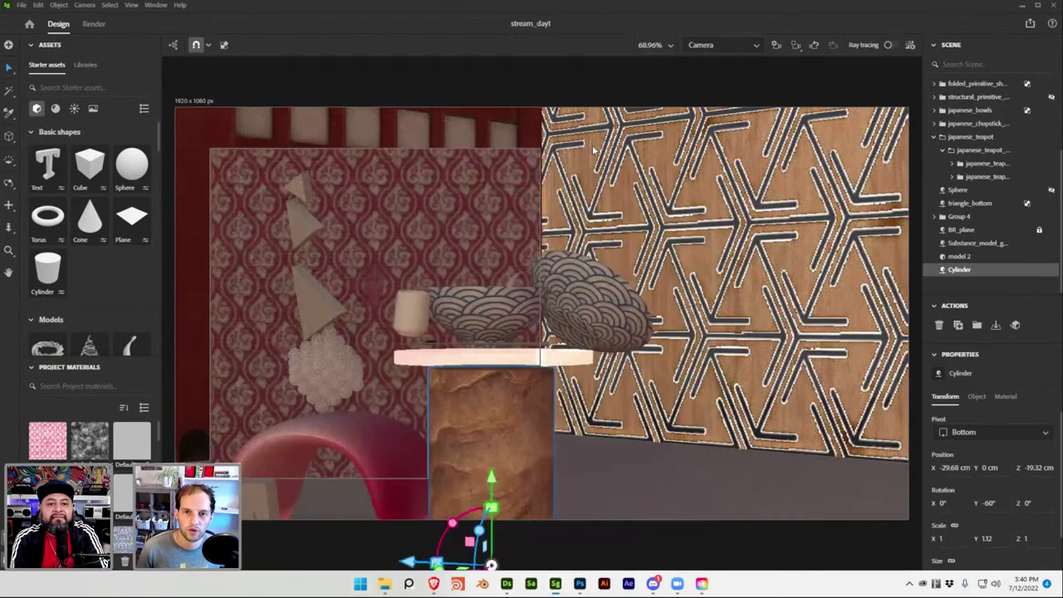
{"action": "left_click", "coordinate": [741, 46]}
{"action": "left_click", "coordinate": [728, 64]}
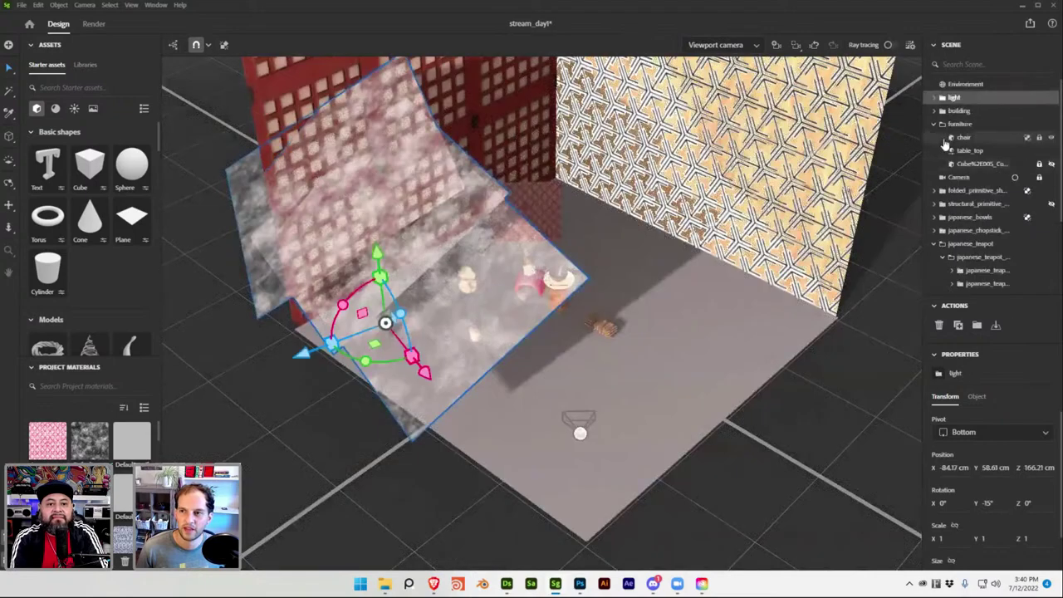
Select Plane 4 in the light group and replace its material's base color image with the blossom branch file standard_material6_opacity_2 from the Desktop
{"action": "left_click", "coordinate": [934, 97]}
{"action": "left_click", "coordinate": [964, 111]}
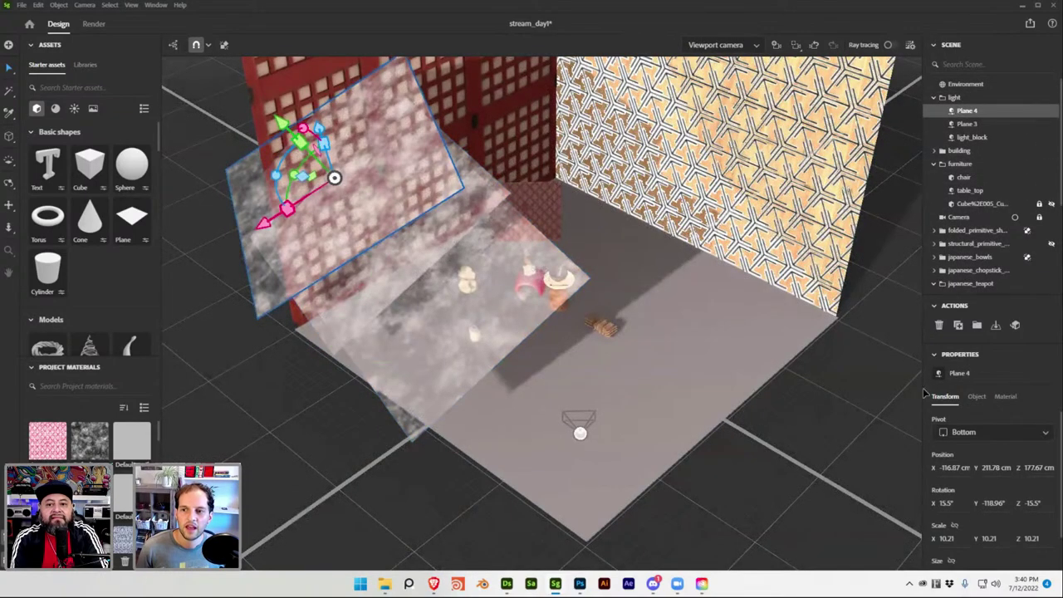
{"action": "left_click", "coordinate": [1004, 396]}
{"action": "scroll", "coordinate": [1022, 453], "scroll_direction": "down", "scroll_amount": 3}
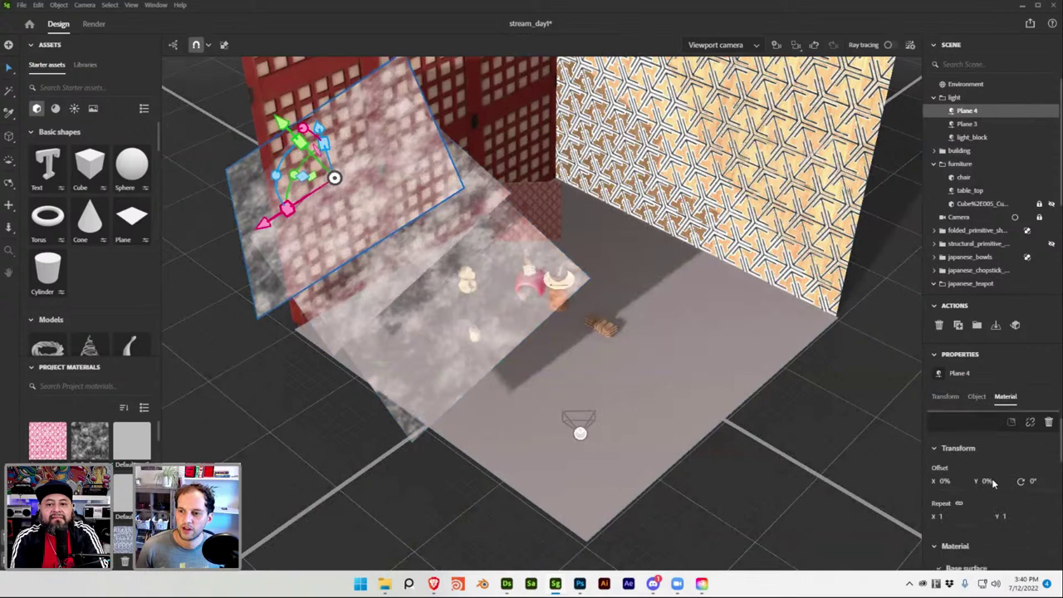
{"action": "left_click", "coordinate": [1047, 505]}
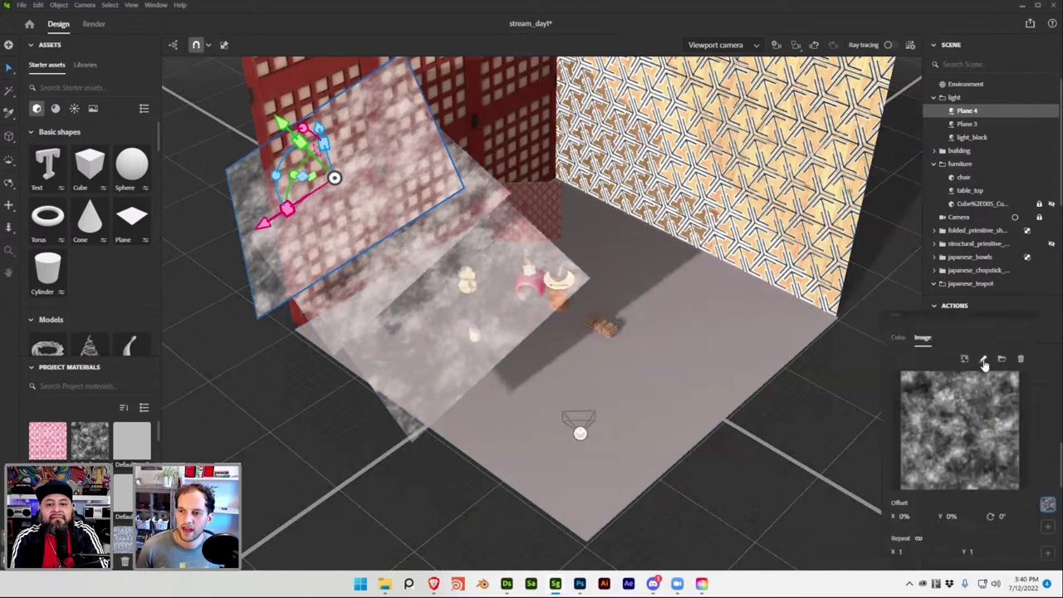
{"action": "left_click", "coordinate": [983, 361]}
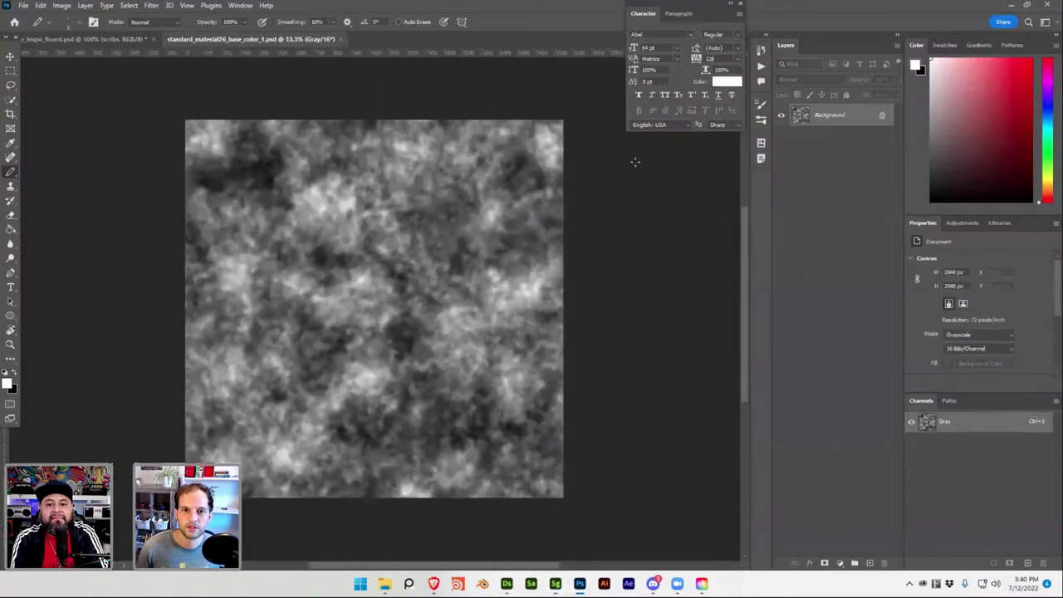
{"action": "left_click", "coordinate": [1011, 7]}
{"action": "left_click", "coordinate": [1001, 359]}
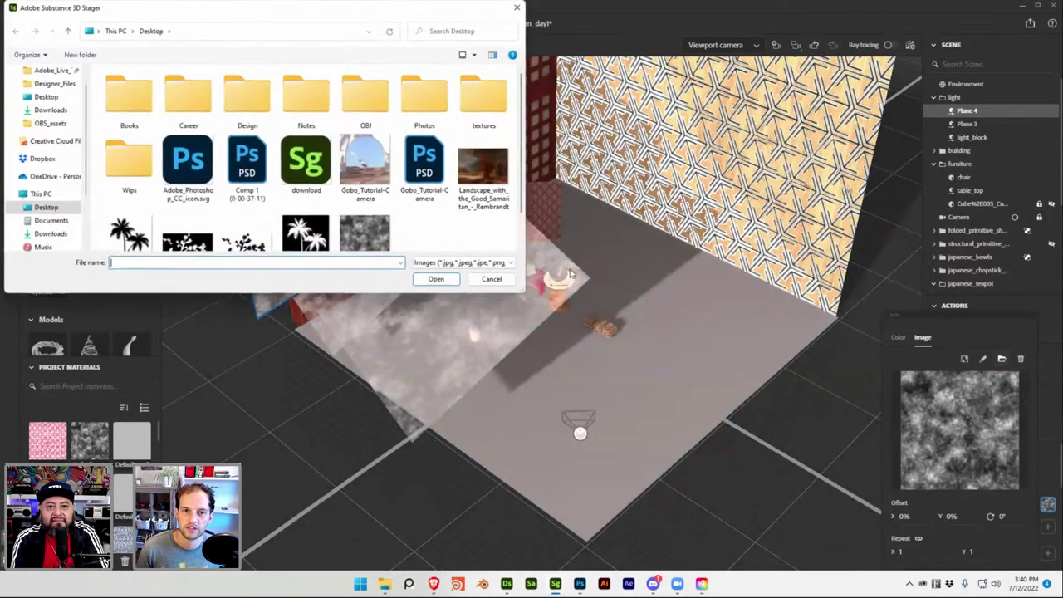
{"action": "scroll", "coordinate": [267, 224], "scroll_direction": "down", "scroll_amount": 1}
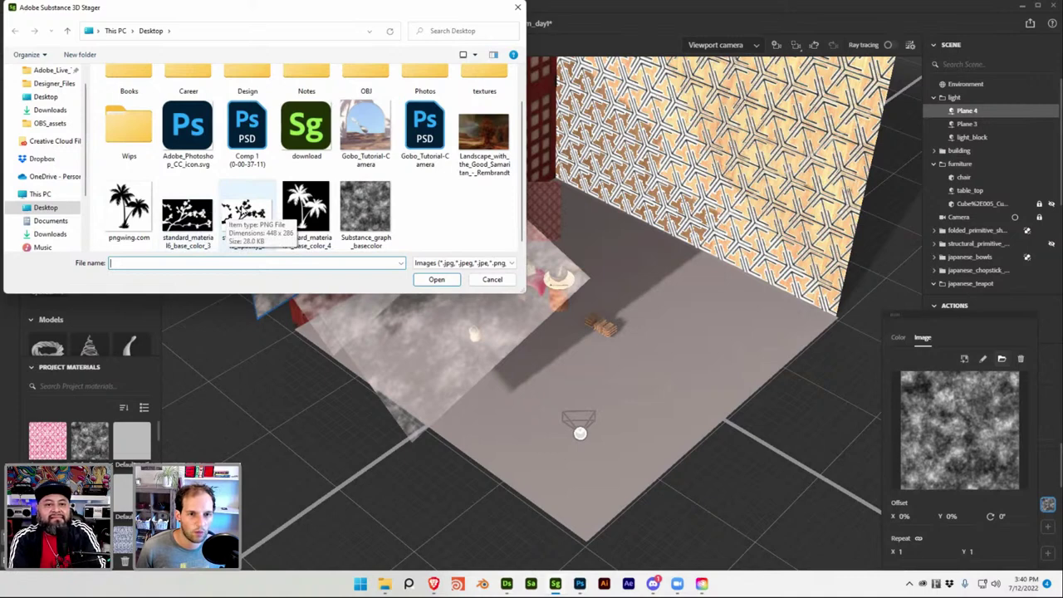
{"action": "double_click", "coordinate": [242, 209]}
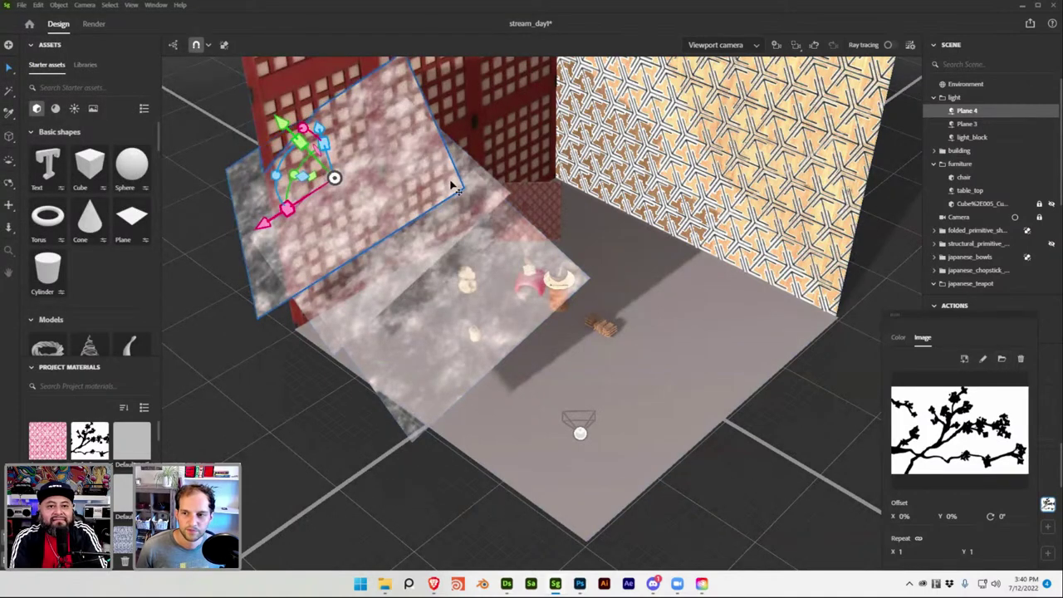
Replace the opacity image of Plane 4's material with the same blossom branch file, standard_material6_opacity_2
{"action": "left_click", "coordinate": [1049, 333]}
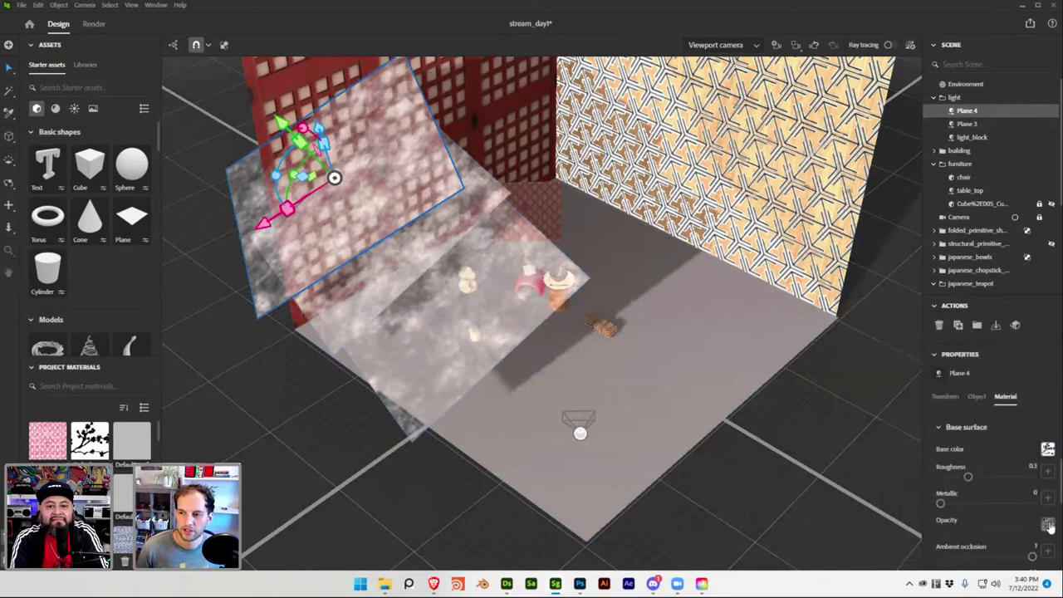
{"action": "left_click", "coordinate": [1047, 525]}
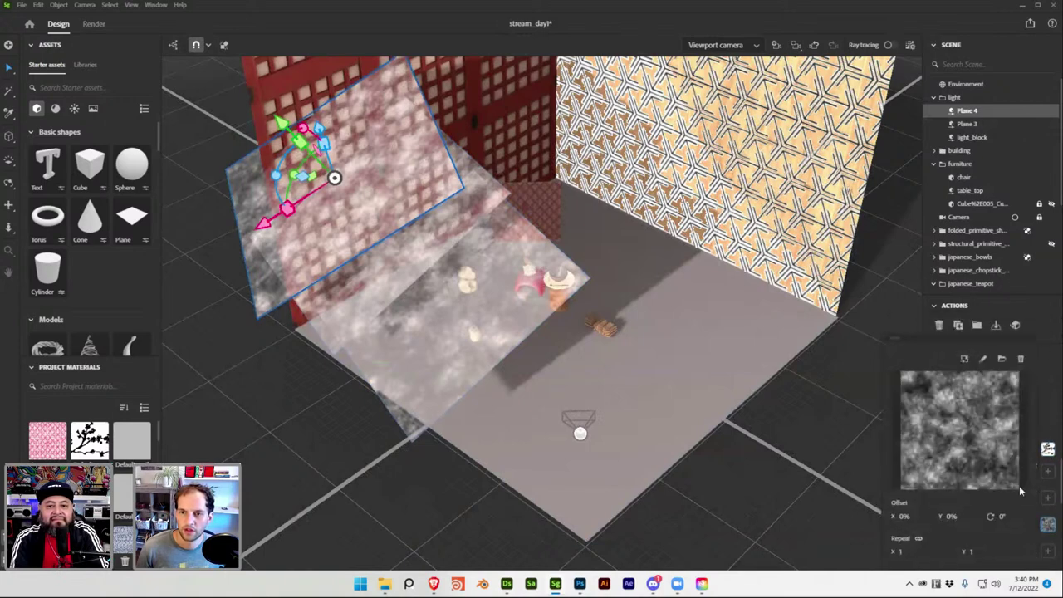
{"action": "left_click", "coordinate": [1002, 357]}
{"action": "scroll", "coordinate": [194, 224], "scroll_direction": "down", "scroll_amount": 1}
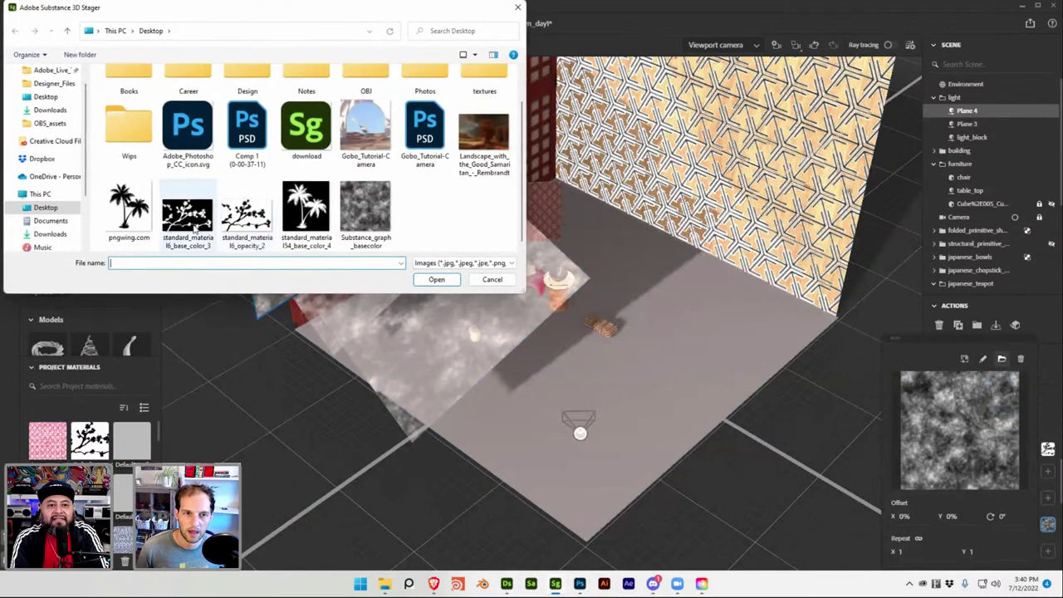
{"action": "double_click", "coordinate": [237, 217]}
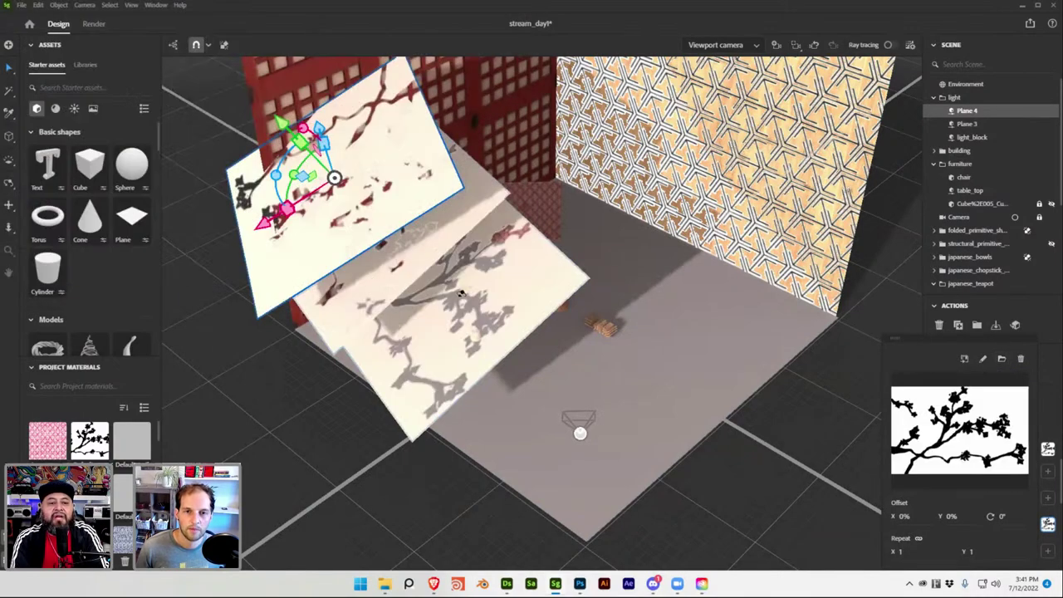
{"action": "middle_click_drag", "start_coordinate": [460, 292], "coordinate": [412, 261]}
{"action": "middle_click_drag", "start_coordinate": [303, 228], "coordinate": [479, 203]}
{"action": "left_click", "coordinate": [473, 192]}
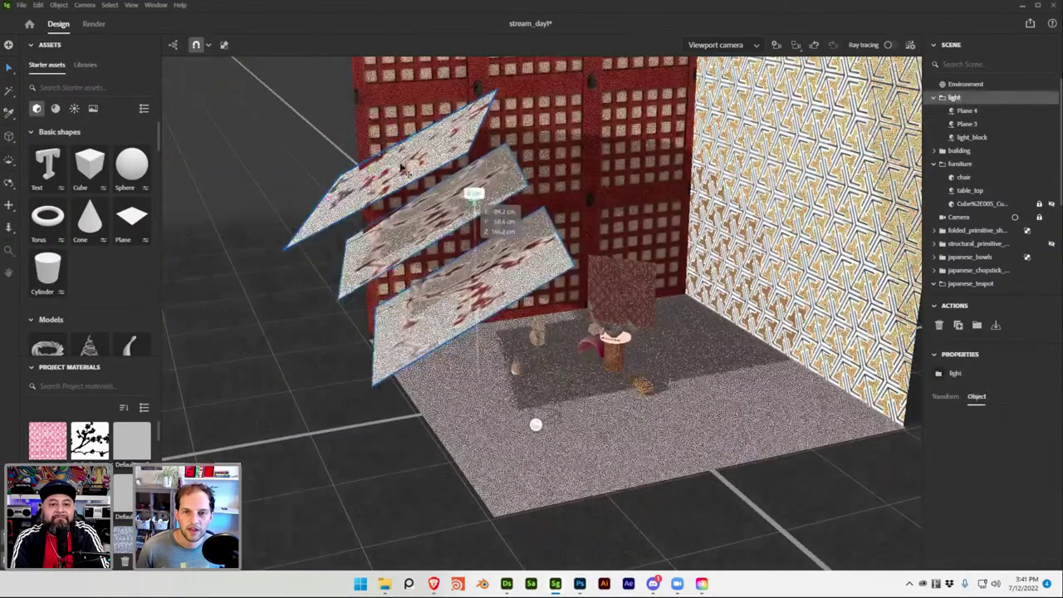
{"action": "middle_click_drag", "start_coordinate": [466, 270], "coordinate": [381, 182]}
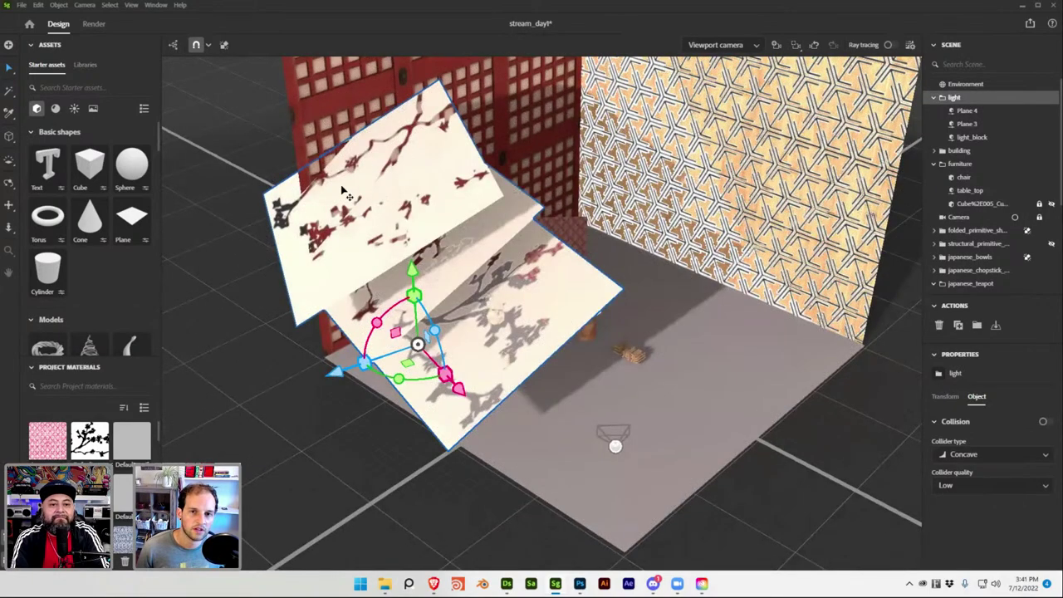
Switch to the Brave browser and run a Google image search for "skura tree clipart" in a new tab
{"action": "left_click", "coordinate": [434, 583]}
{"action": "key", "text": "ctrl+t"}
{"action": "type", "text": "sk"}
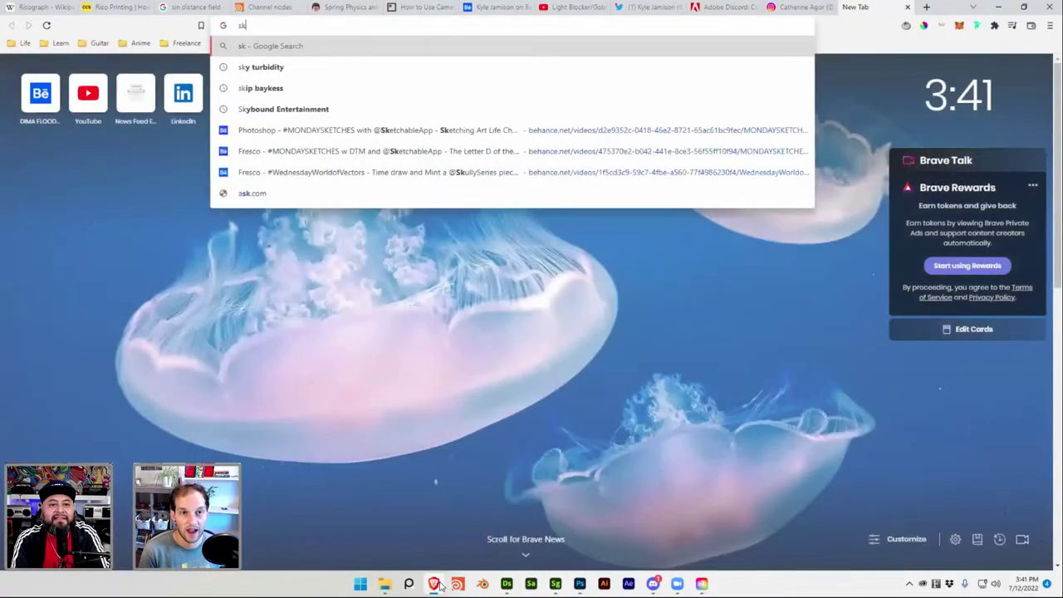
{"action": "type", "text": "ura tree "}
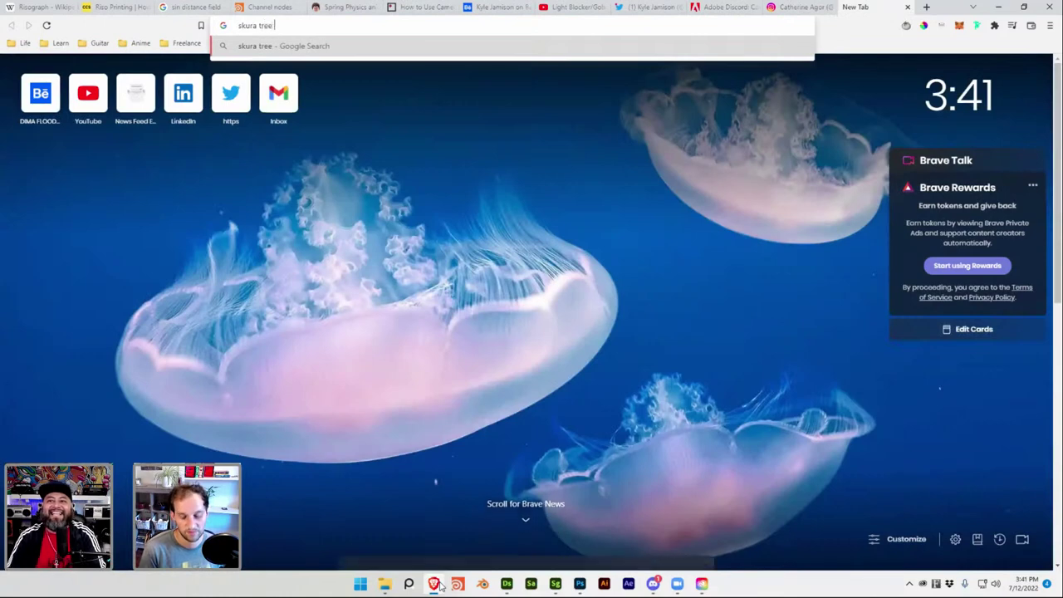
{"action": "type", "text": "clipart"}
{"action": "key", "text": "Return"}
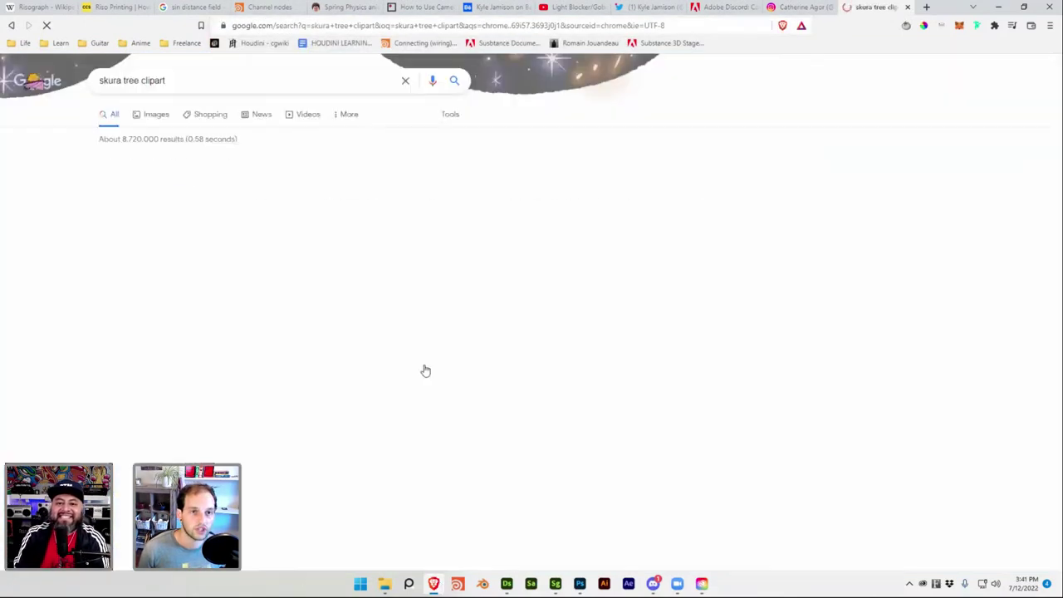
{"action": "left_click", "coordinate": [156, 113]}
Browse the image results for sakura tree and branch artwork, and switch back to Substance 3D Stager
{"action": "scroll", "coordinate": [336, 307], "scroll_direction": "down", "scroll_amount": 5}
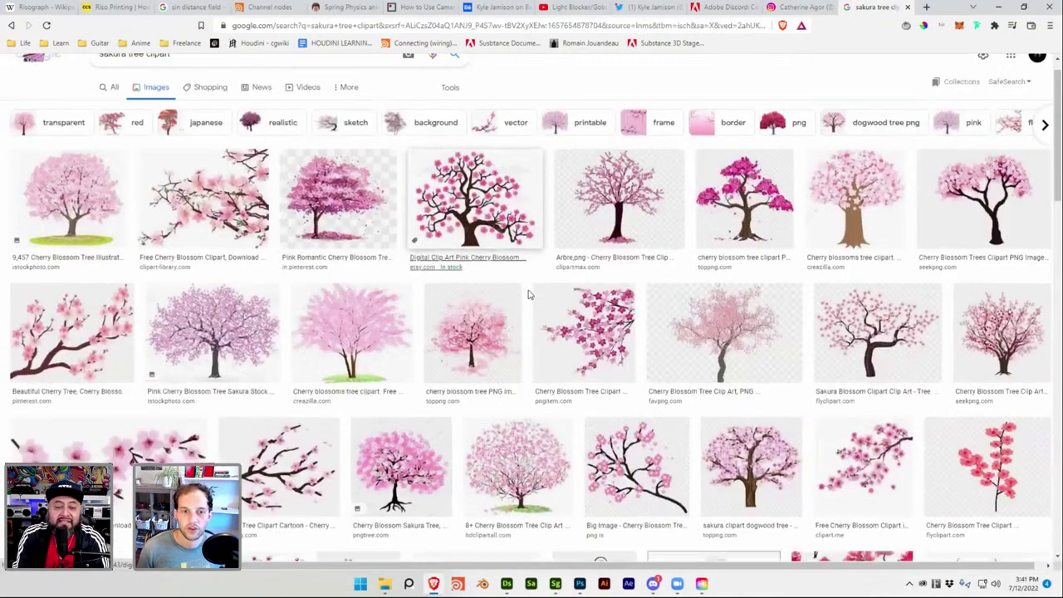
{"action": "scroll", "coordinate": [336, 322], "scroll_direction": "down", "scroll_amount": 8}
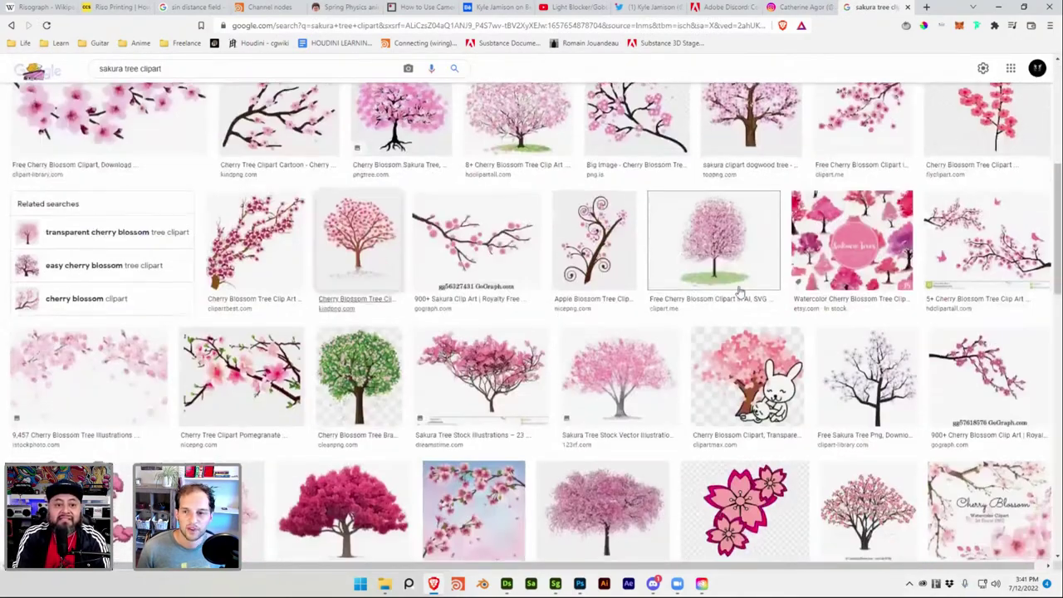
{"action": "scroll", "coordinate": [150, 408], "scroll_direction": "down", "scroll_amount": 5}
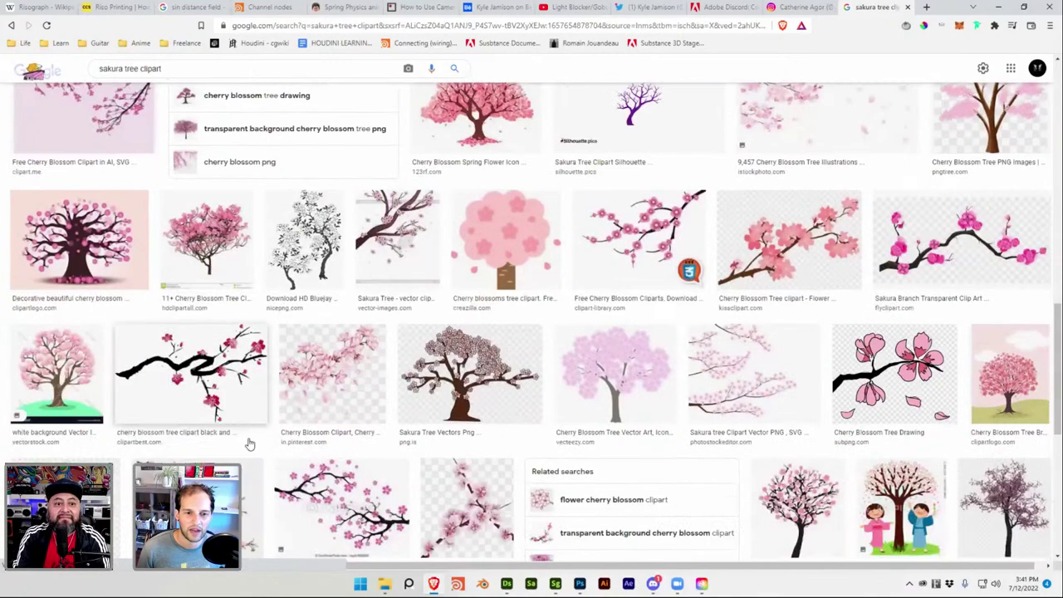
{"action": "key", "text": "ctrl+shift+Tab"}
{"action": "key", "text": "ctrl+shift+Tab"}
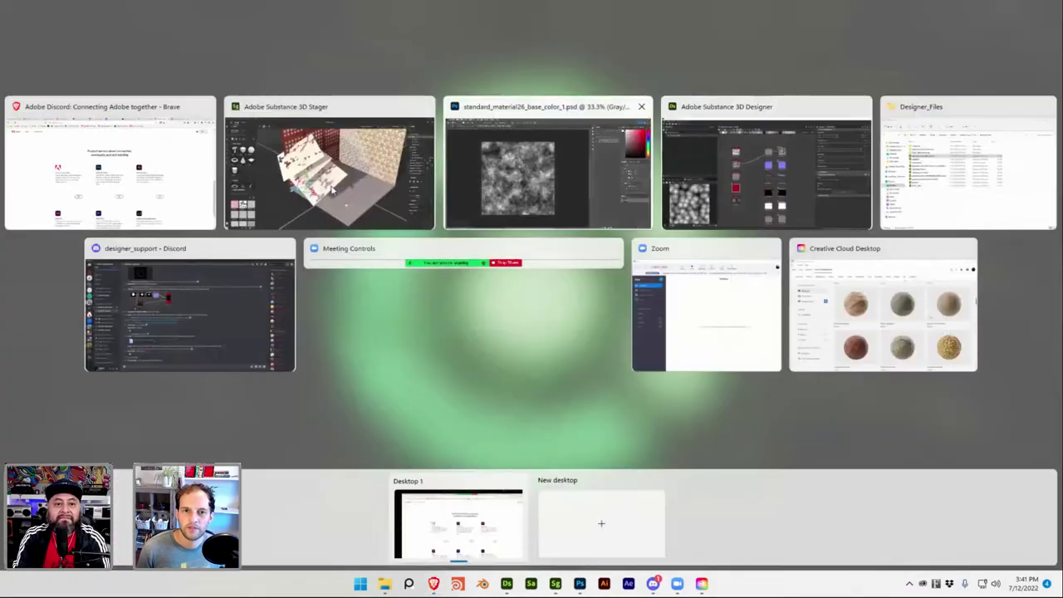
{"action": "key", "text": "super+Tab"}
{"action": "left_click", "coordinate": [332, 190]}
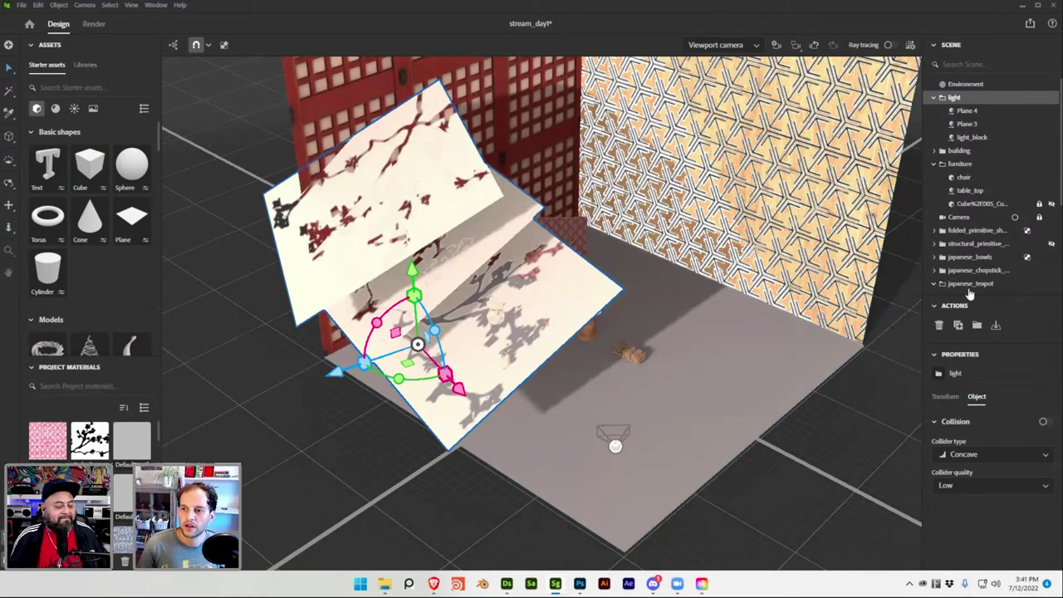
Select Plane 3 in the light group and open its material's base color branch image in Photoshop for editing
{"action": "left_click", "coordinate": [966, 124]}
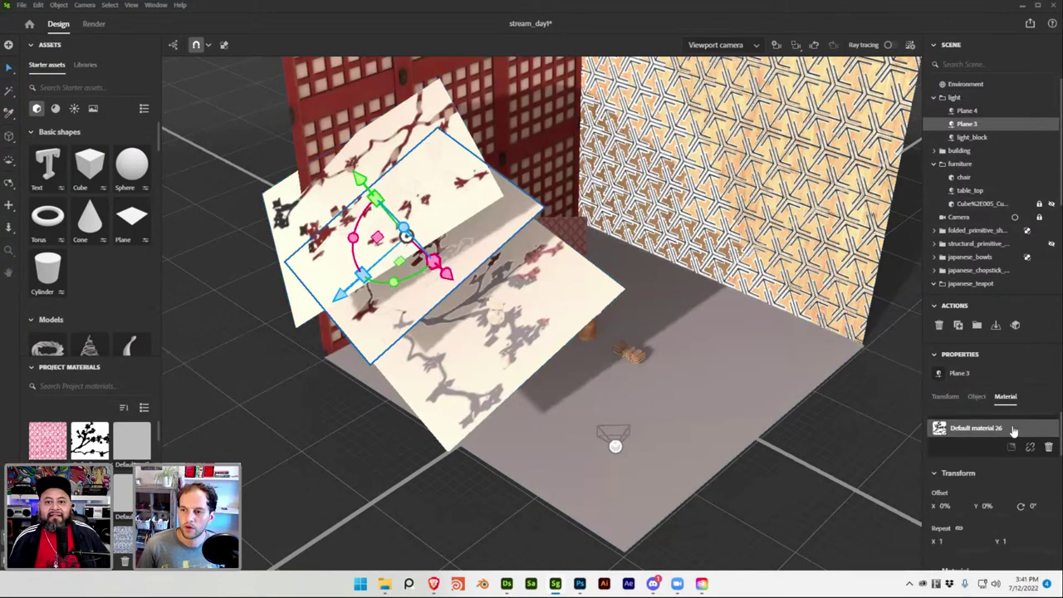
{"action": "scroll", "coordinate": [979, 443], "scroll_direction": "down", "scroll_amount": 3}
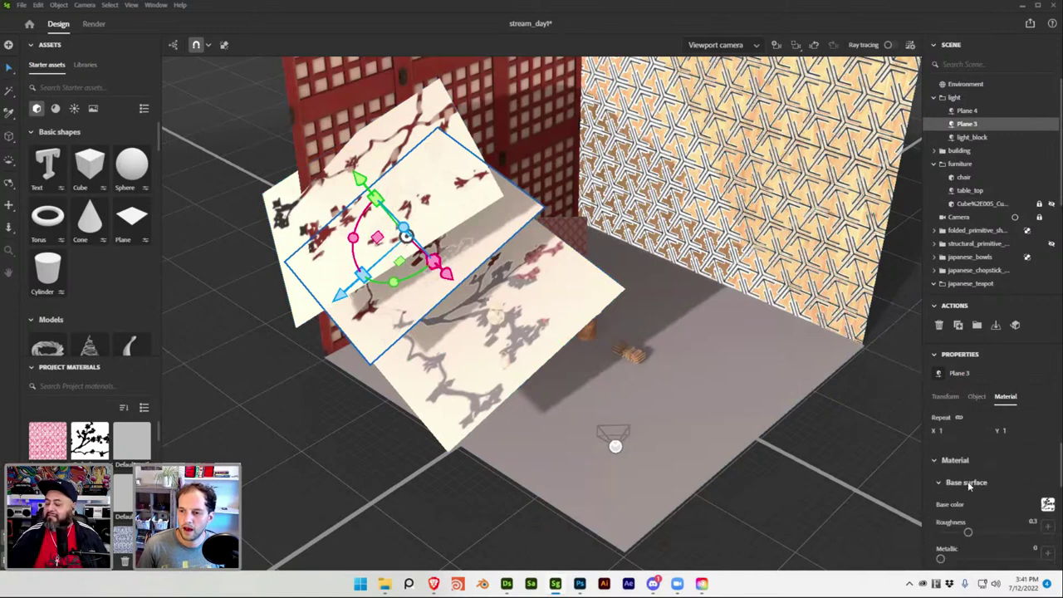
{"action": "left_click", "coordinate": [1046, 505]}
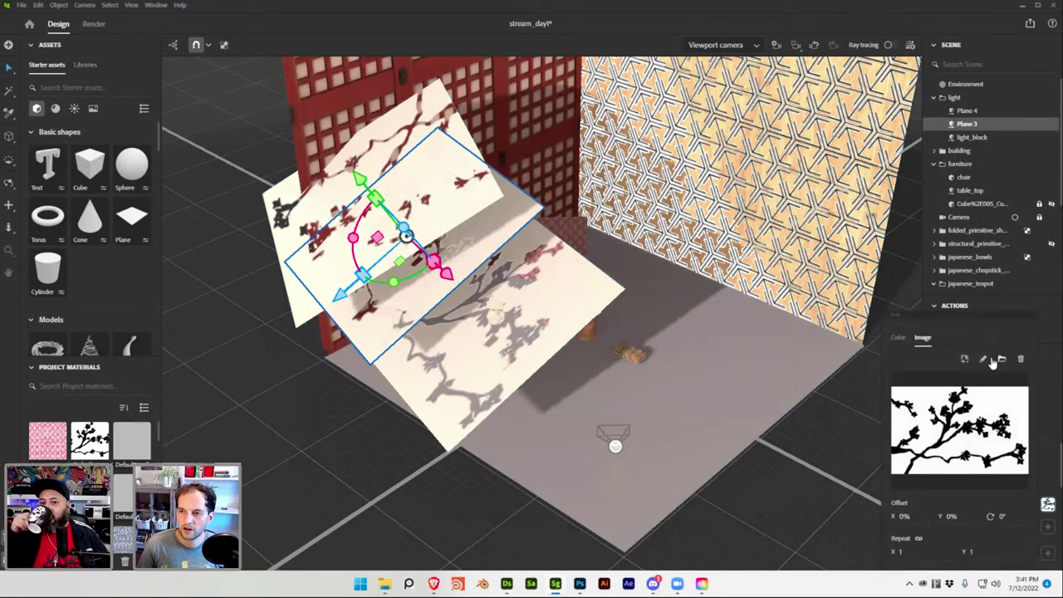
{"action": "left_click", "coordinate": [579, 587]}
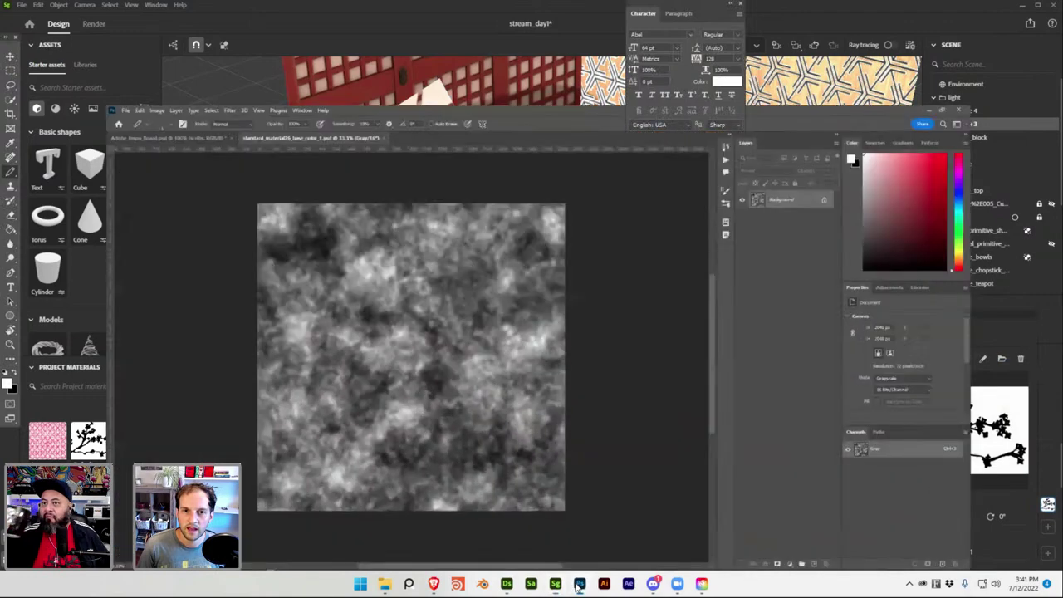
{"action": "key", "text": "ctrl+Tab"}
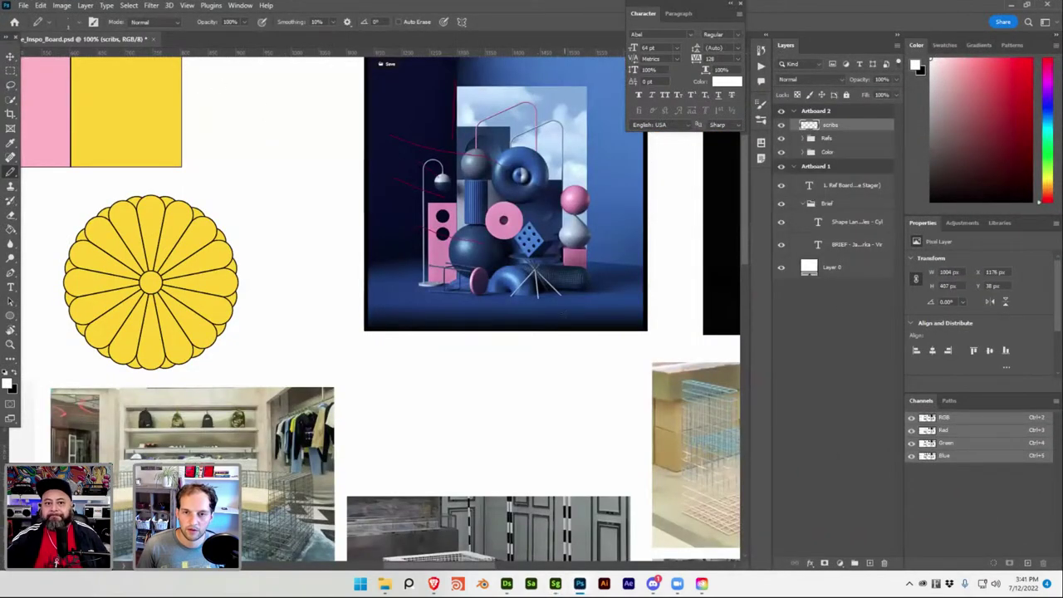
{"action": "left_click", "coordinate": [555, 585]}
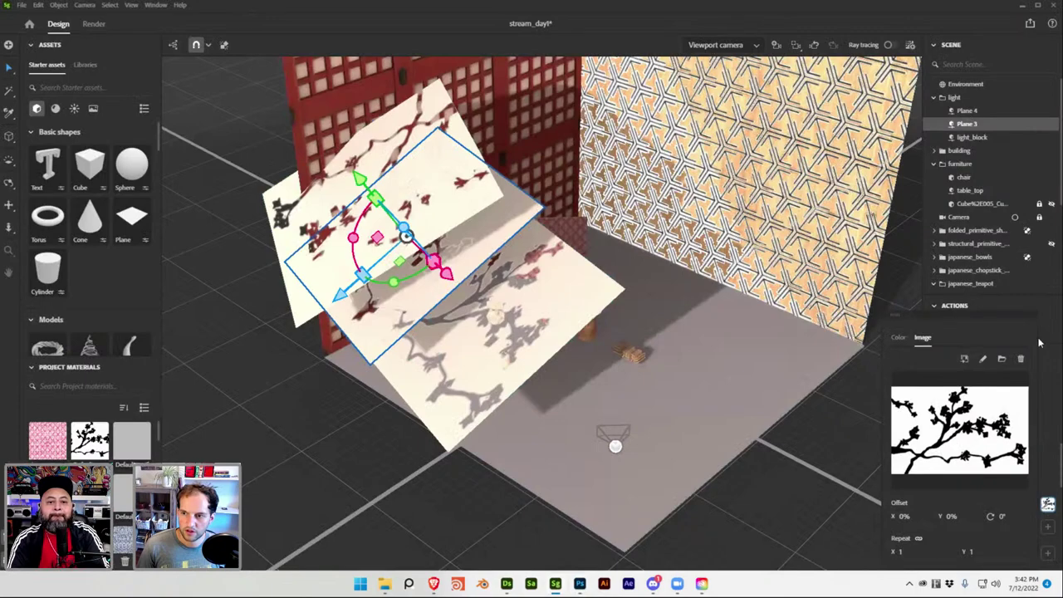
{"action": "left_click", "coordinate": [1002, 360]}
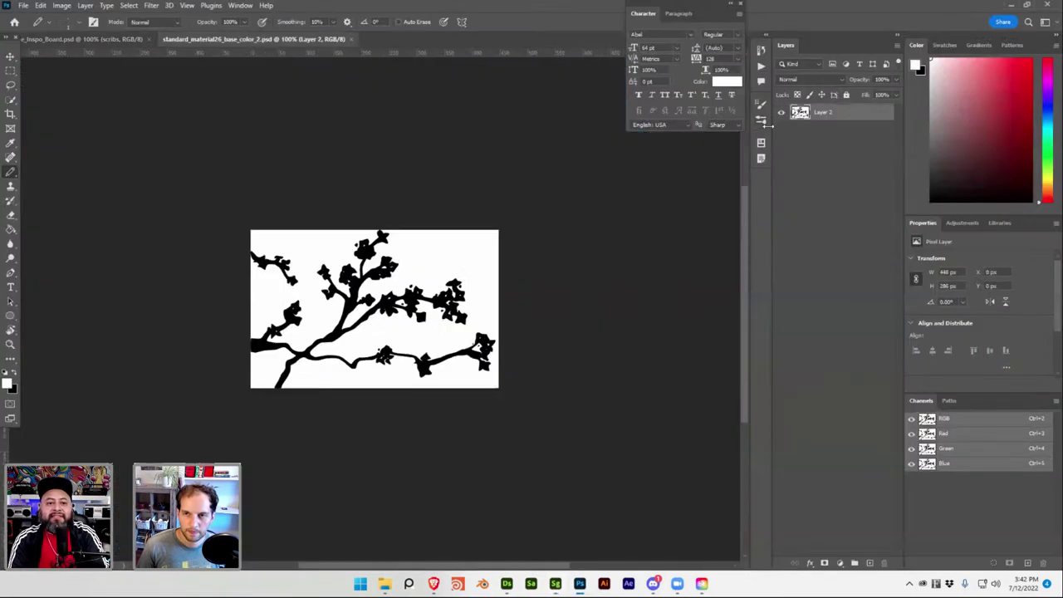
Select the white background around the branches with the Magic Wand and copy it to a new layer
{"action": "key", "text": "w"}
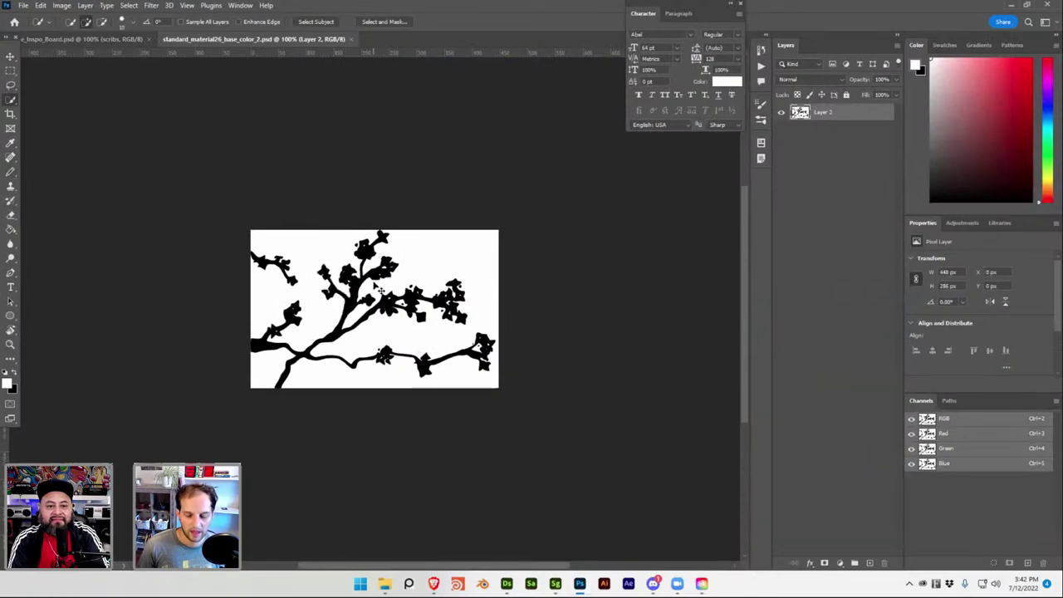
{"action": "key", "text": "ctrl+plus"}
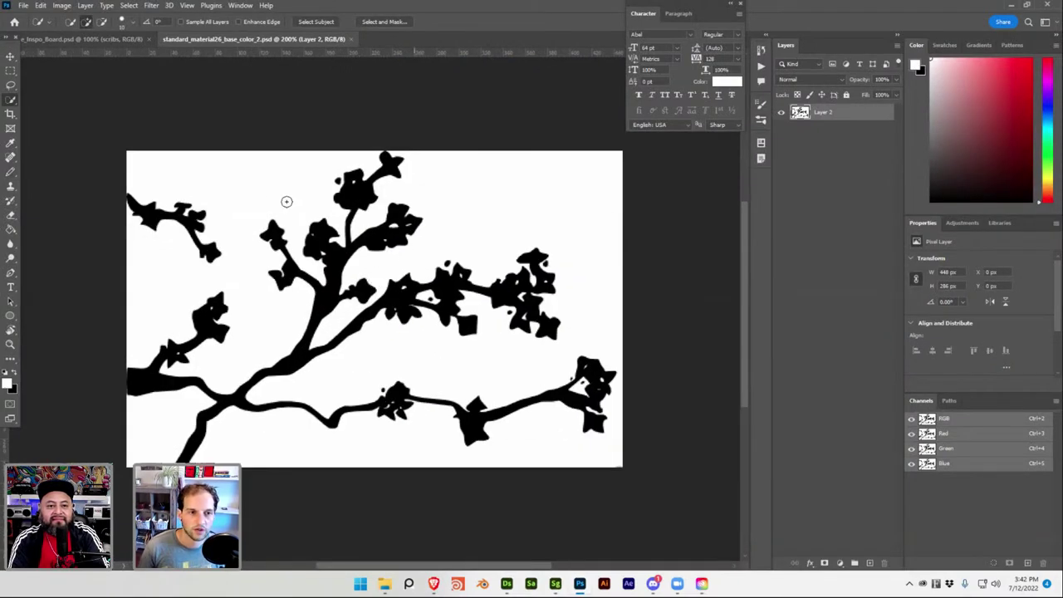
{"action": "key", "text": "shift+w"}
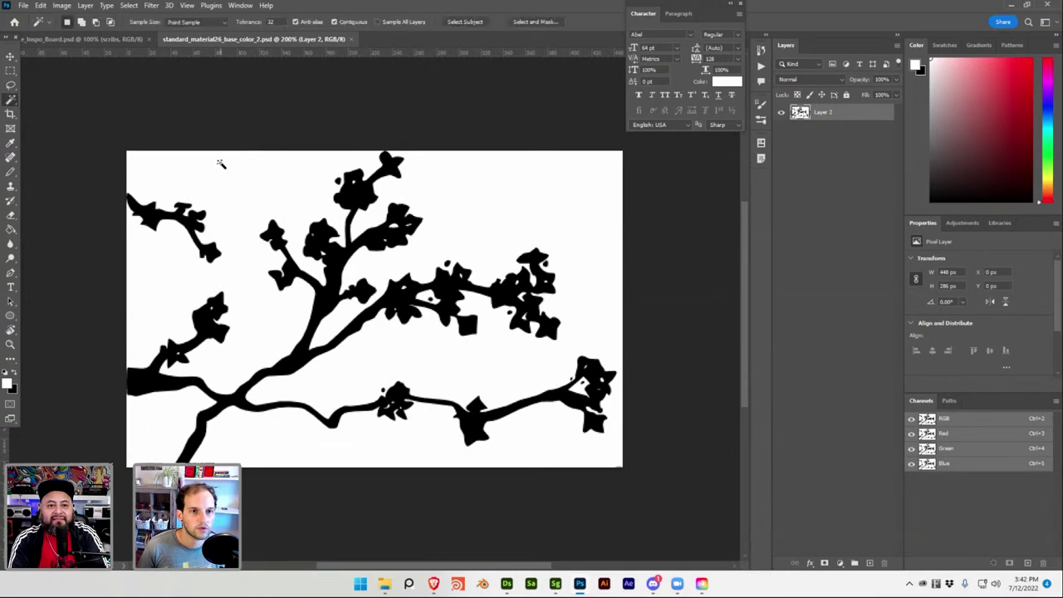
{"action": "left_click", "coordinate": [221, 165]}
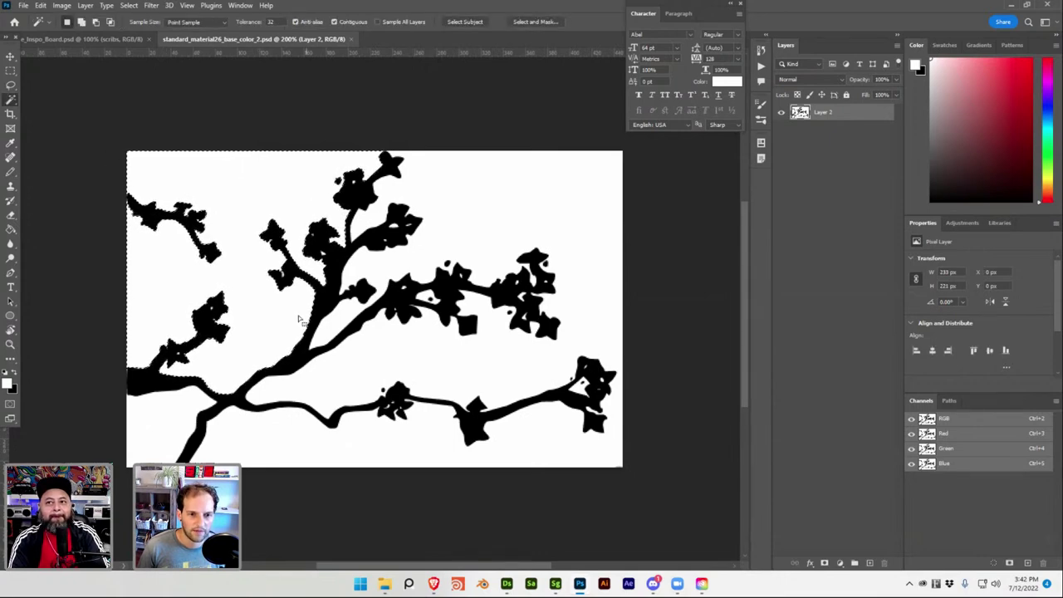
{"action": "left_click", "coordinate": [401, 458], "text": "shift"}
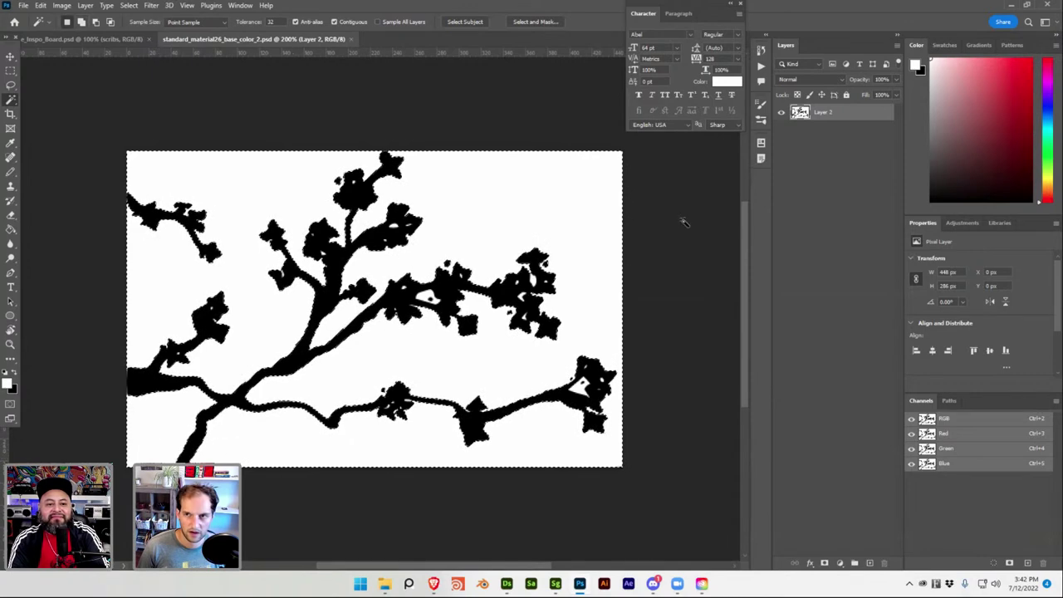
{"action": "key", "text": "ctrl+j"}
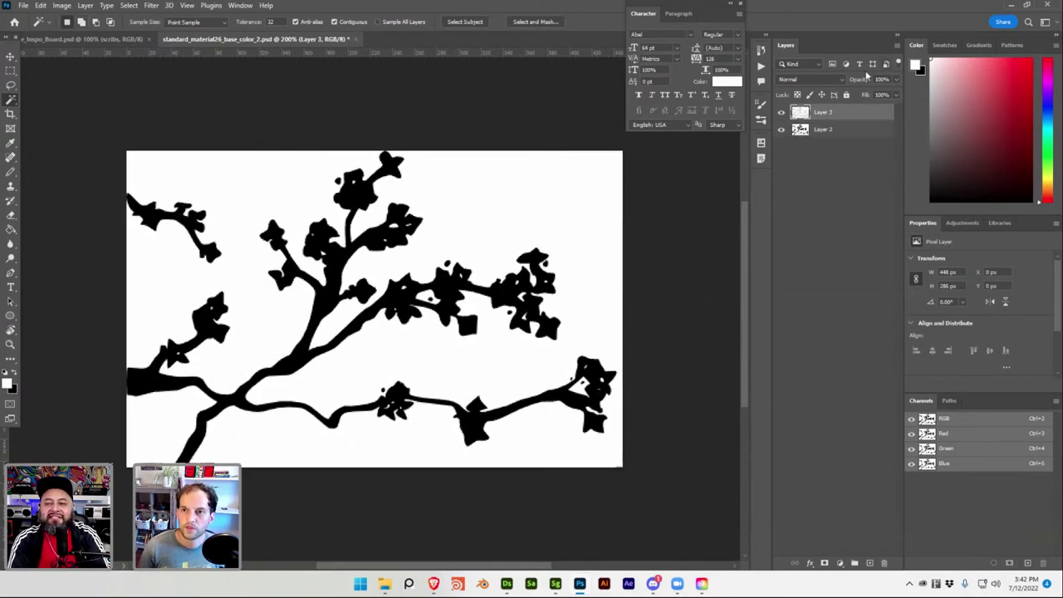
{"action": "left_click", "coordinate": [780, 114]}
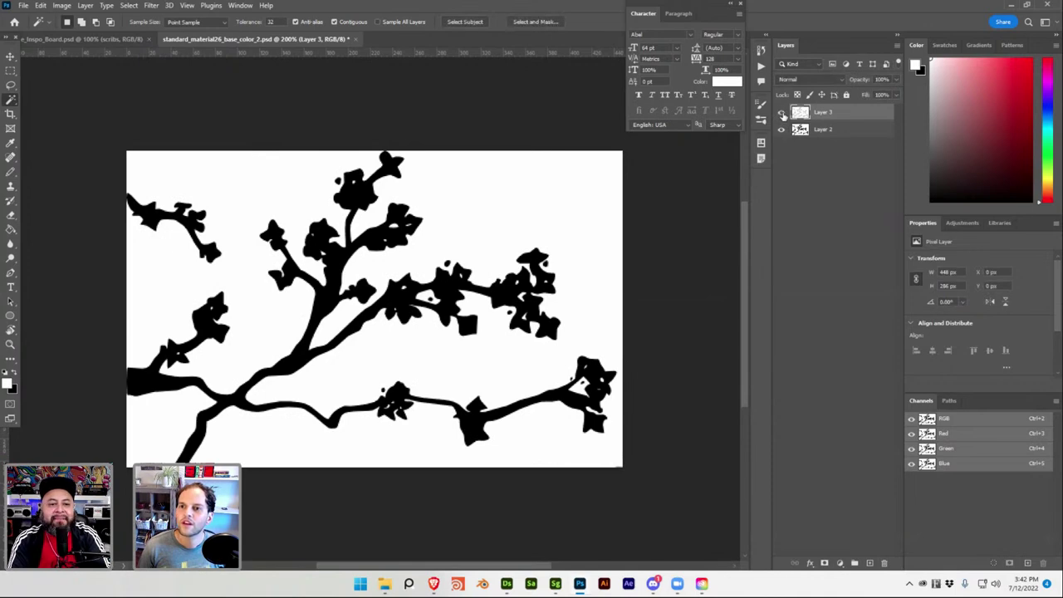
{"action": "left_click", "coordinate": [780, 129]}
{"action": "left_click_drag", "start_coordinate": [781, 129], "coordinate": [781, 117]}
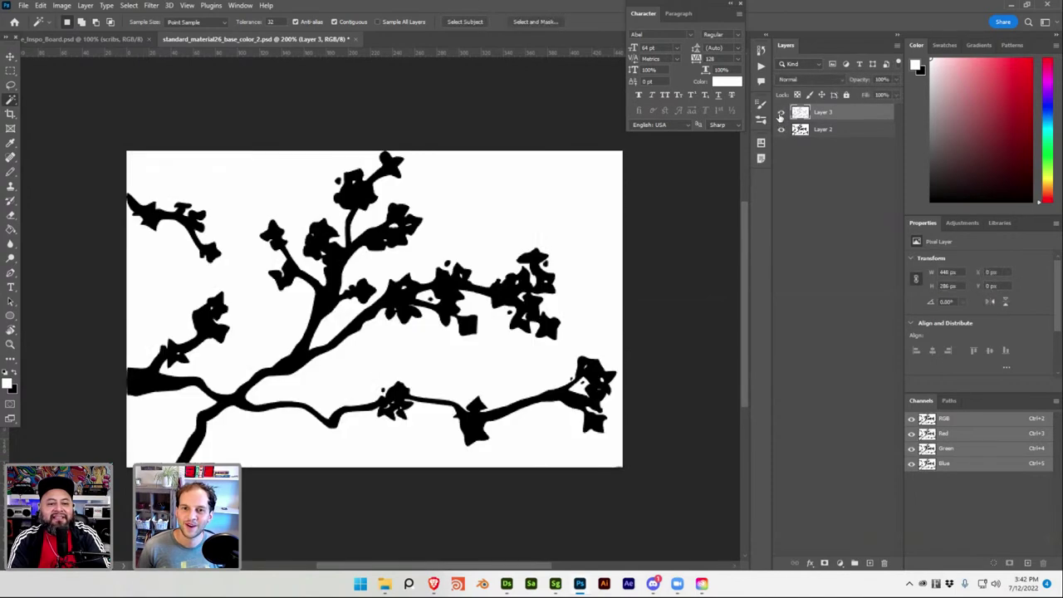
Select the black branches on Layer 2 with Color Range and copy them to a new layer
{"action": "left_click", "coordinate": [822, 131]}
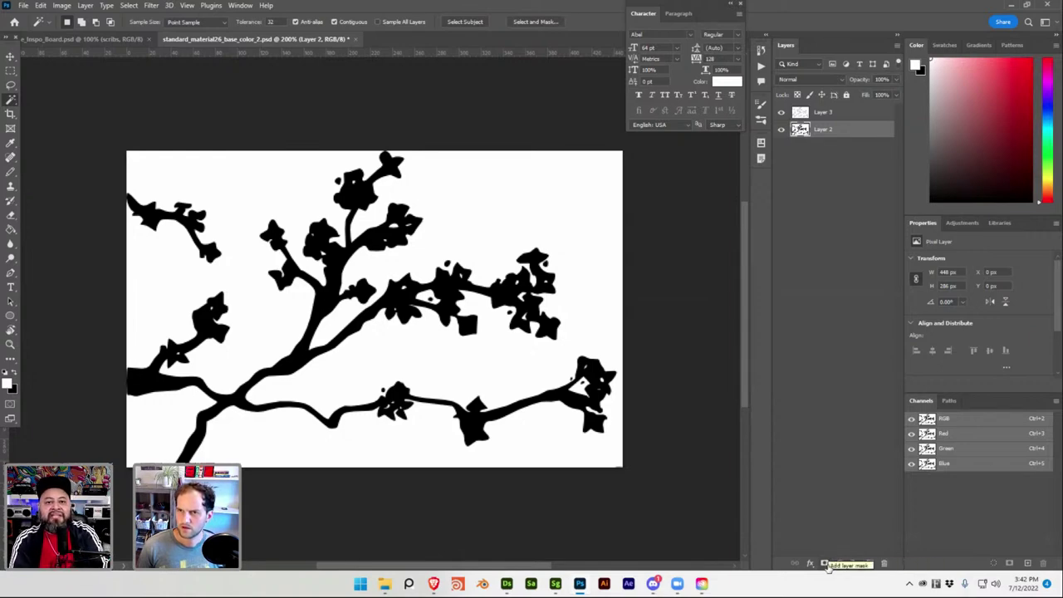
{"action": "left_click", "coordinate": [86, 5]}
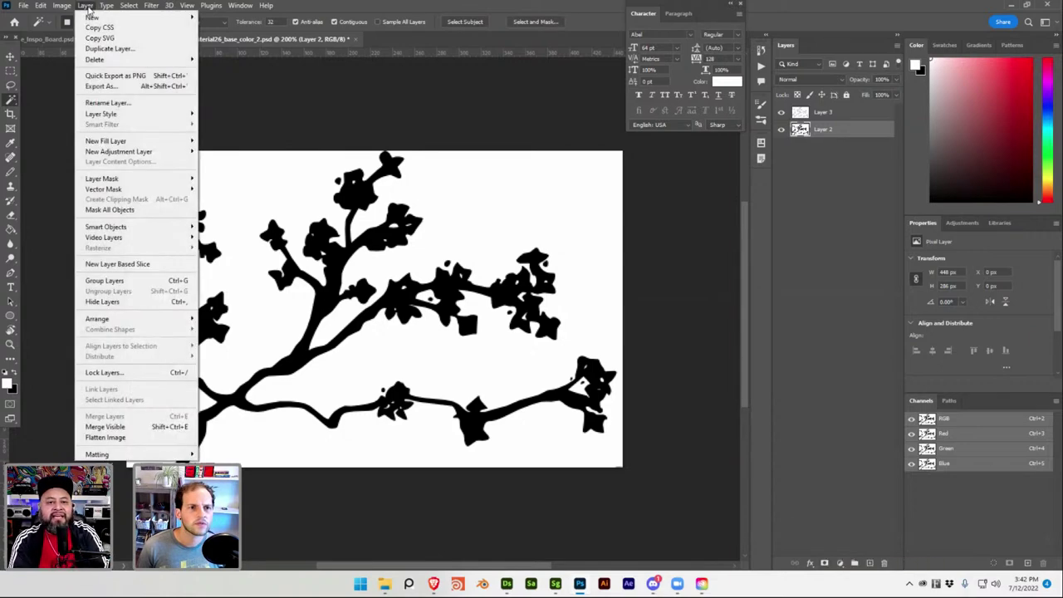
{"action": "mouse_move", "coordinate": [65, 6]}
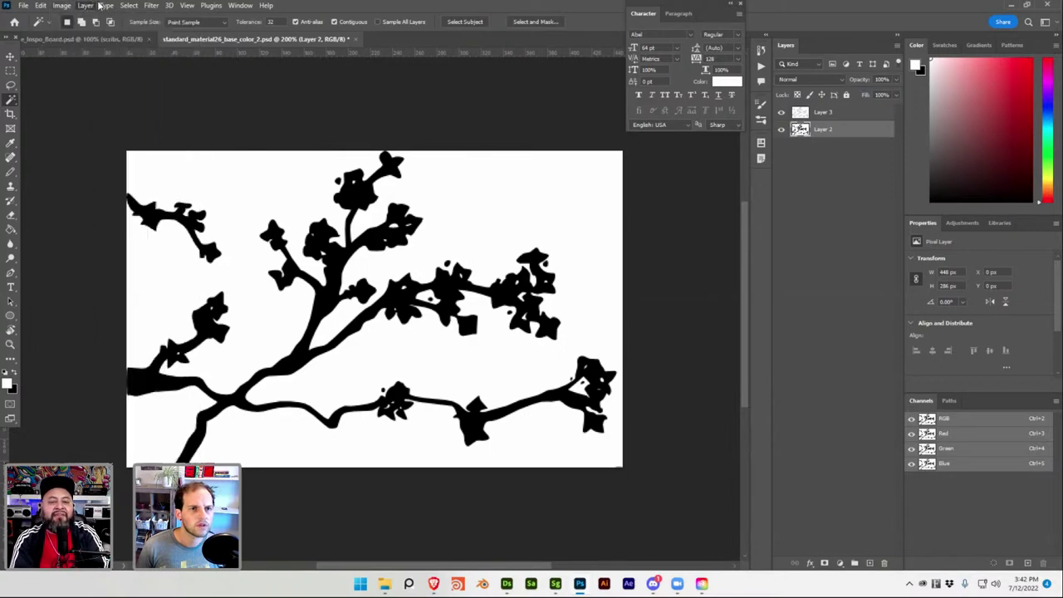
{"action": "left_click", "coordinate": [128, 6]}
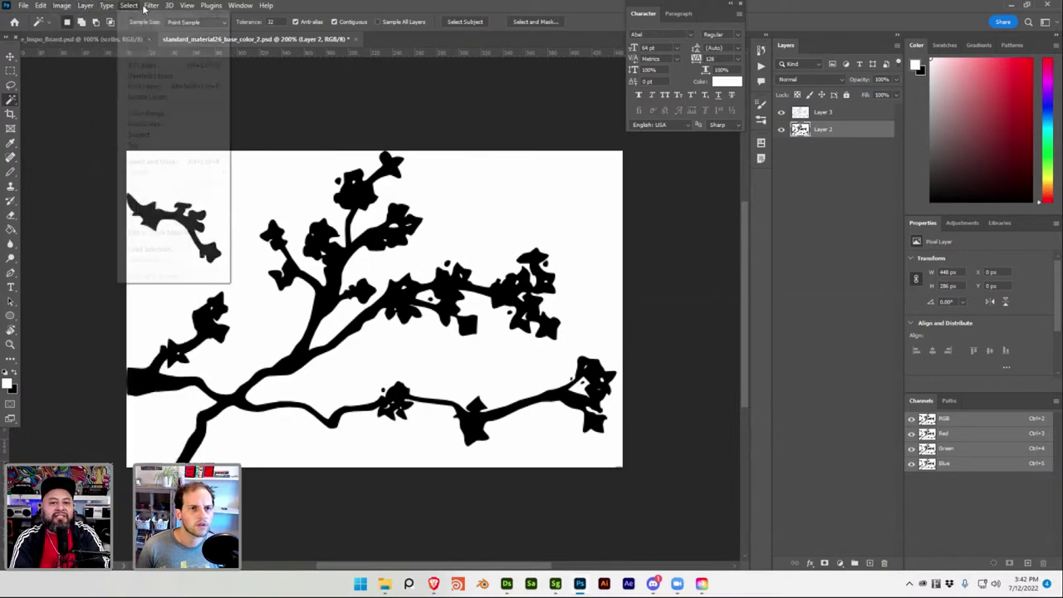
{"action": "left_click", "coordinate": [146, 113]}
{"action": "left_click", "coordinate": [337, 269]}
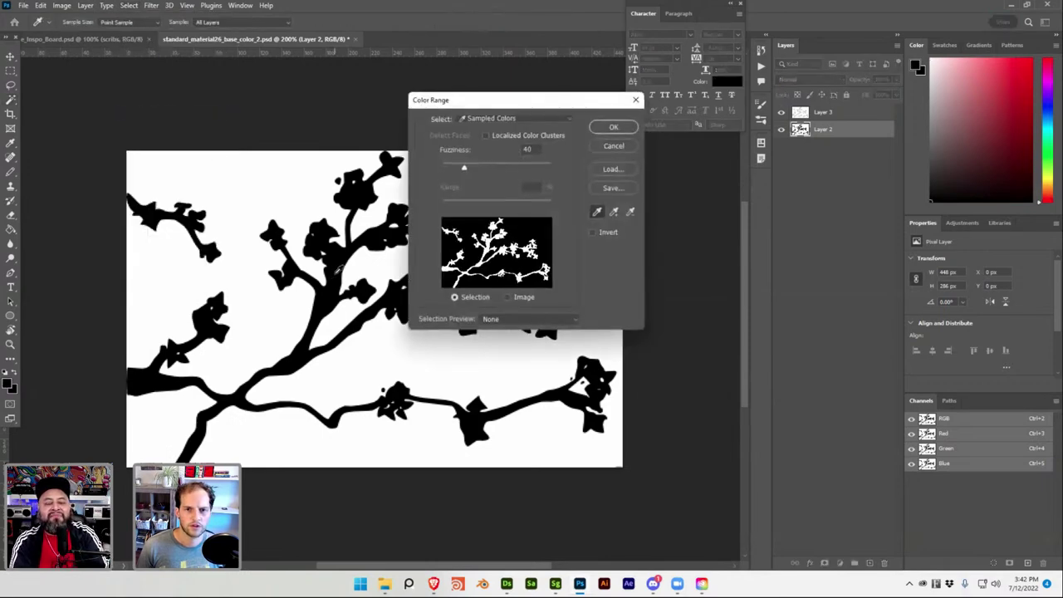
{"action": "left_click", "coordinate": [613, 128]}
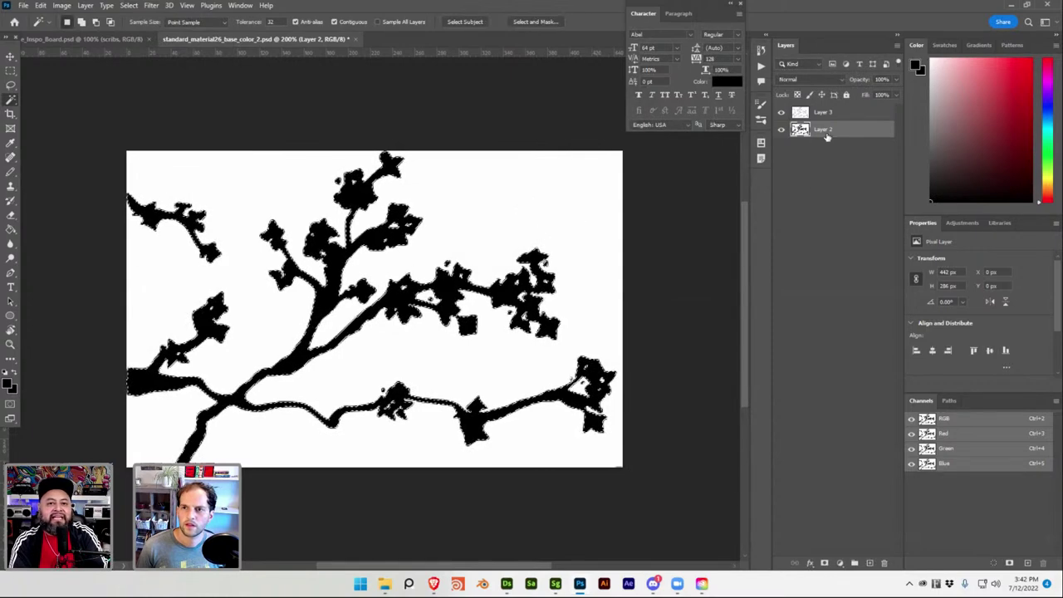
{"action": "key", "text": "ctrl+j"}
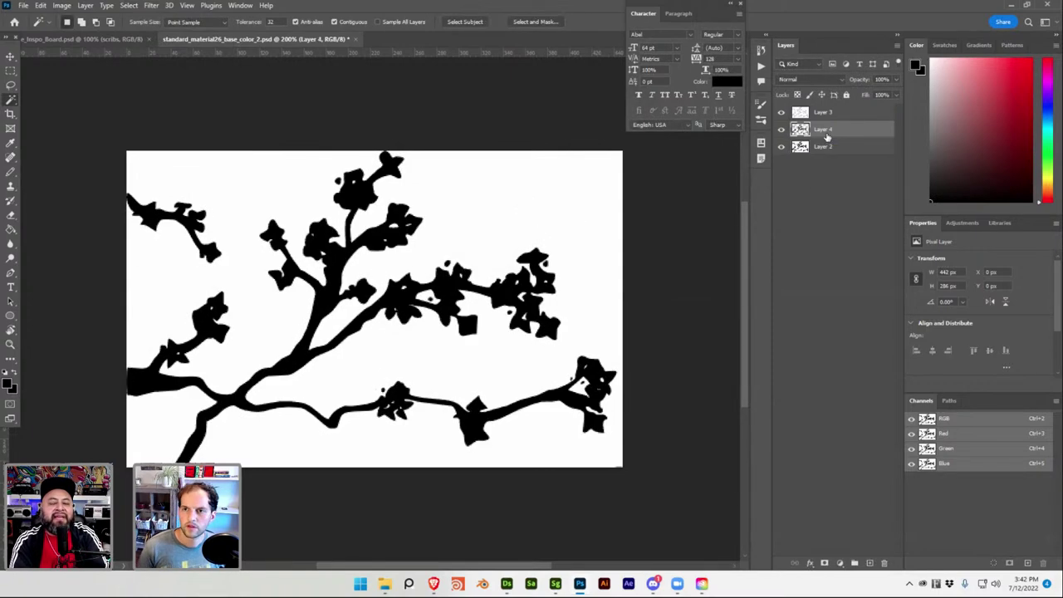
Merge the copied branches with Layer 3 and toggle the merged layer's visibility to compare it with the original artwork
{"action": "left_click", "coordinate": [822, 115], "text": "shift"}
{"action": "key", "text": "ctrl+e"}
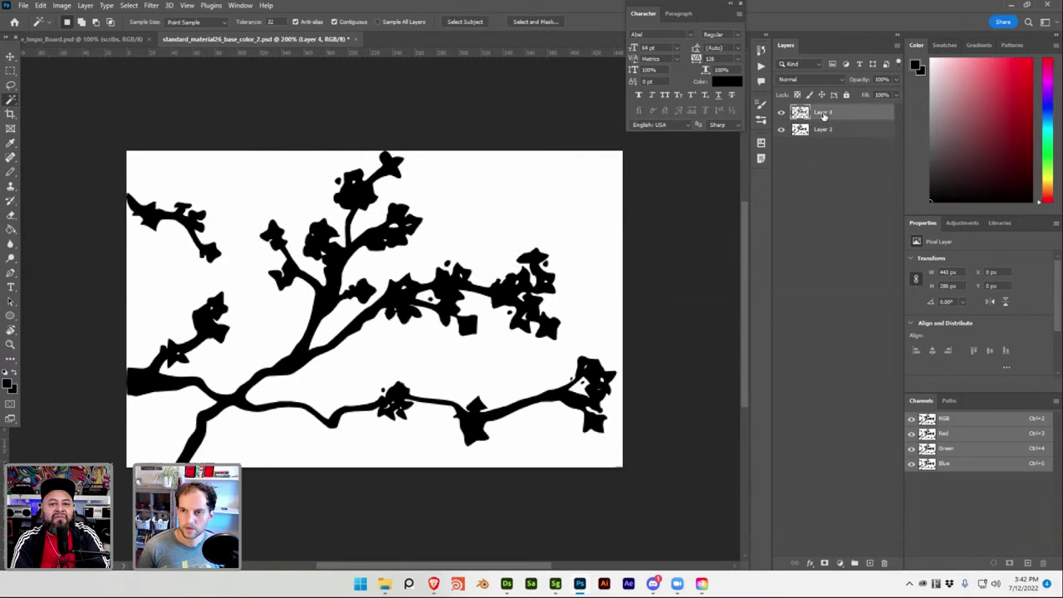
{"action": "left_click", "coordinate": [780, 112]}
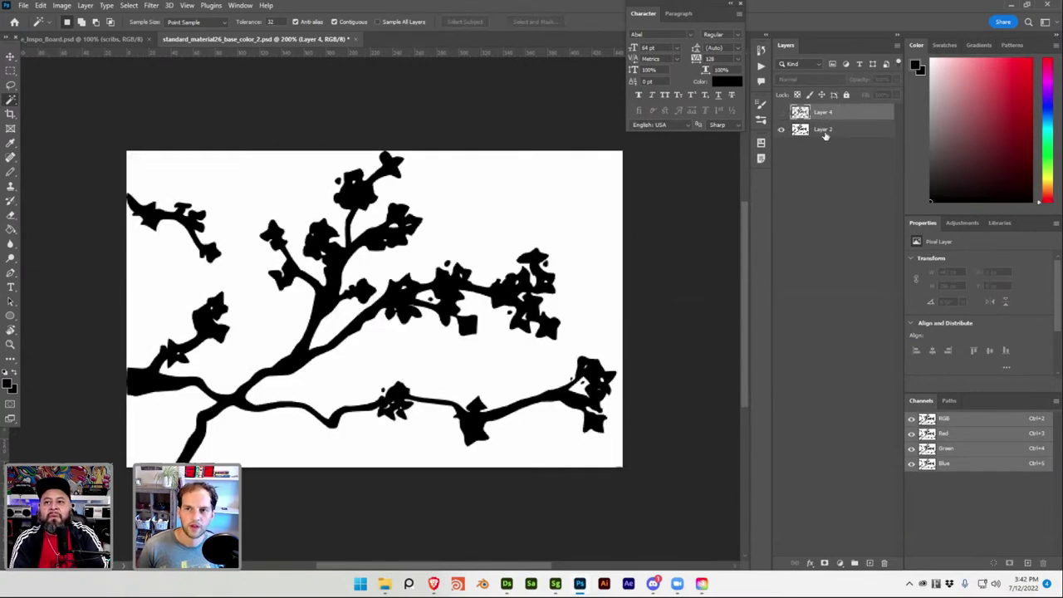
{"action": "left_click", "coordinate": [824, 133]}
{"action": "left_click", "coordinate": [813, 114]}
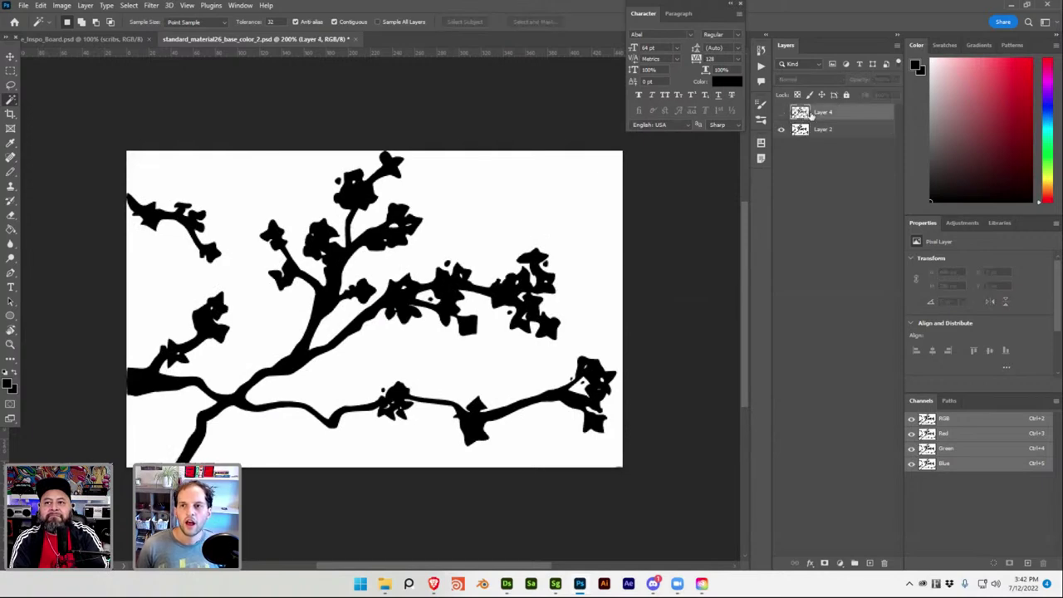
{"action": "left_click", "coordinate": [781, 113]}
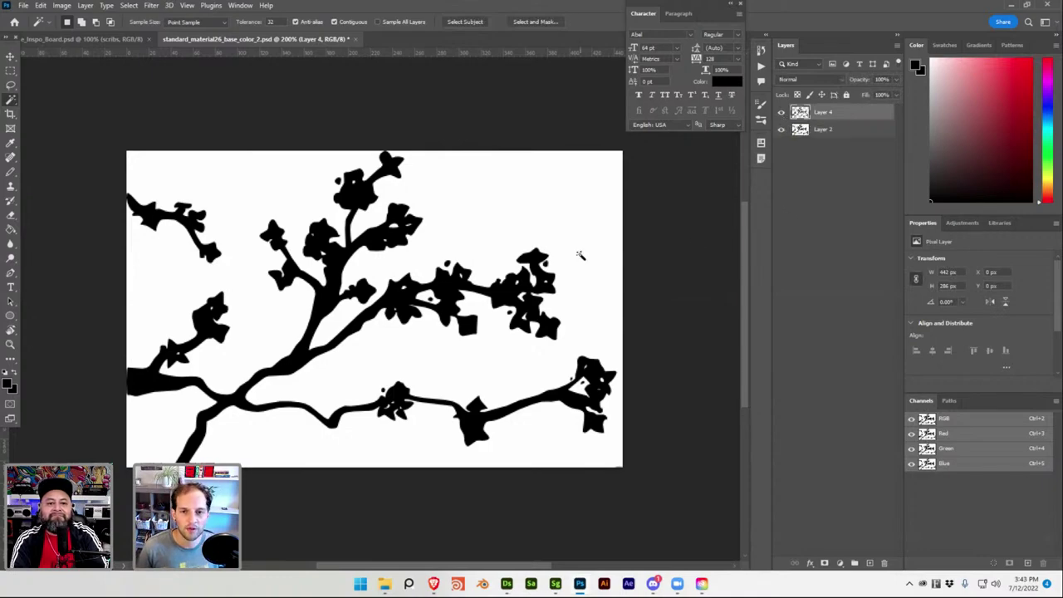
Switch to Substance 3D Stager to view the branch-textured planes, and return to Photoshop
{"action": "key", "text": "super+Tab"}
{"action": "left_click", "coordinate": [283, 188]}
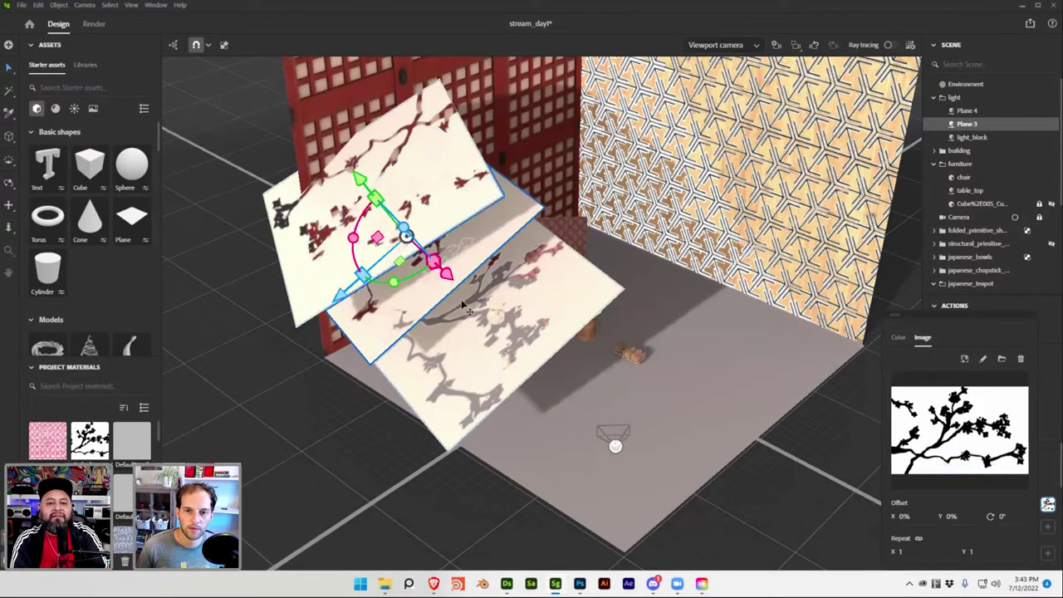
{"action": "key", "text": "super+Tab"}
{"action": "left_click", "coordinate": [348, 179]}
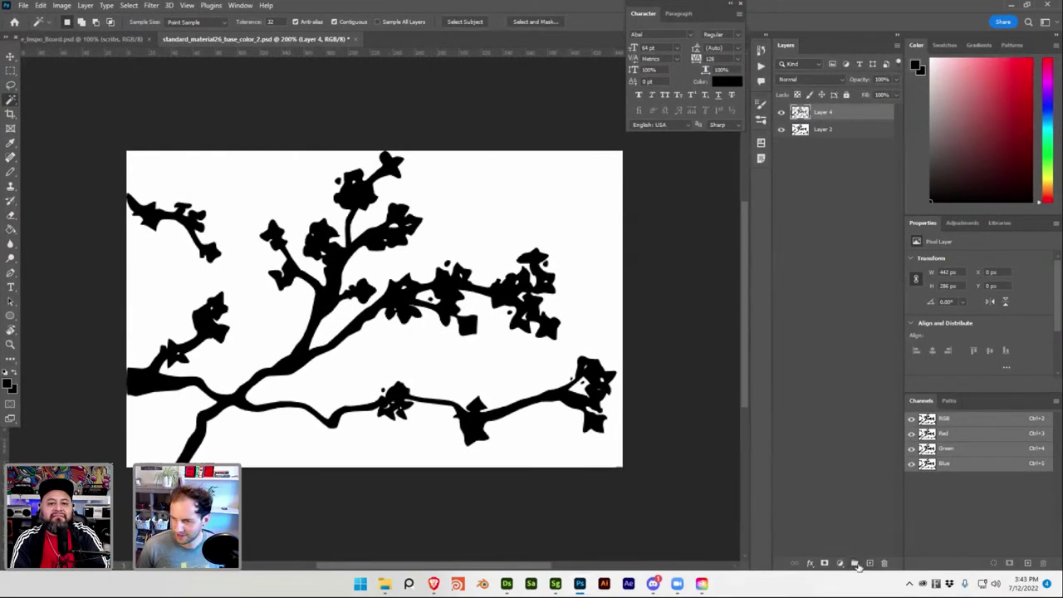
Hide Layer 4 and select Layer 2, checking the planes in Substance 3D Stager once more along the way
{"action": "left_click", "coordinate": [780, 130]}
{"action": "left_click", "coordinate": [780, 130]}
{"action": "left_click", "coordinate": [820, 130]}
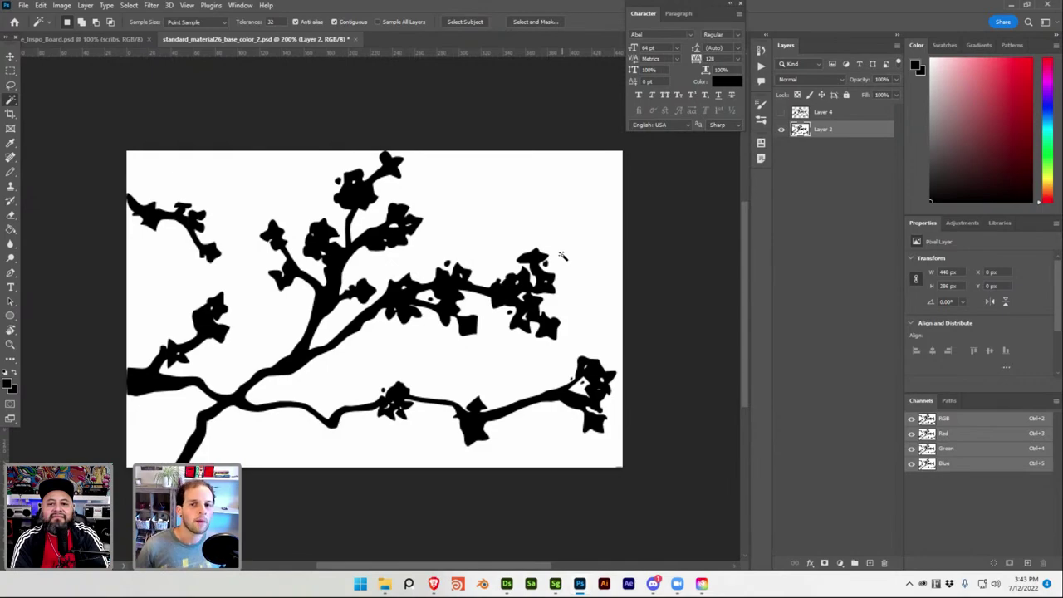
{"action": "key", "text": "super+Tab"}
{"action": "left_click", "coordinate": [325, 161]}
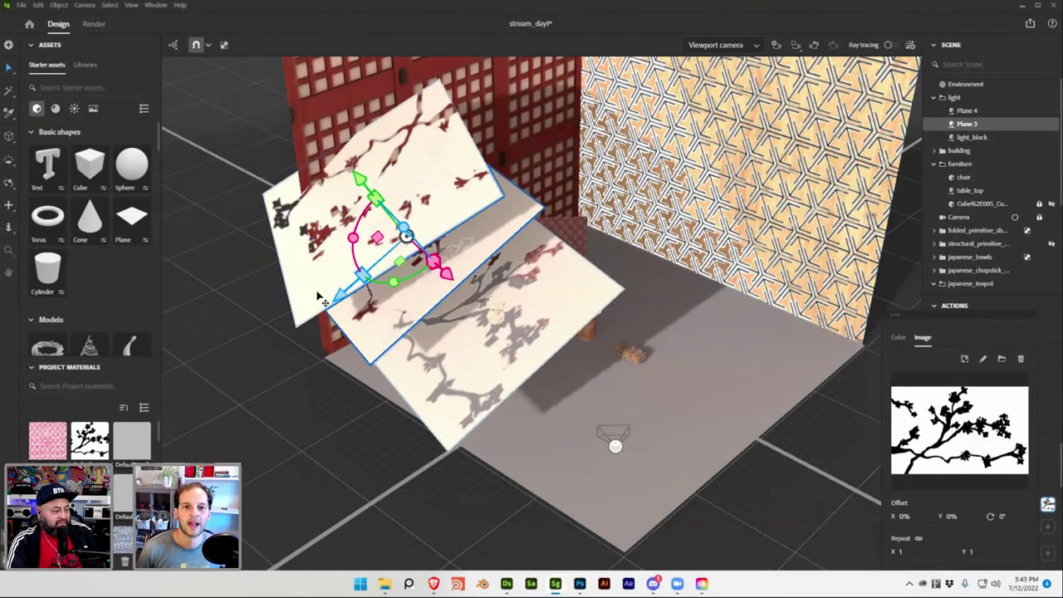
{"action": "key", "text": "super+Tab"}
{"action": "left_click", "coordinate": [406, 199]}
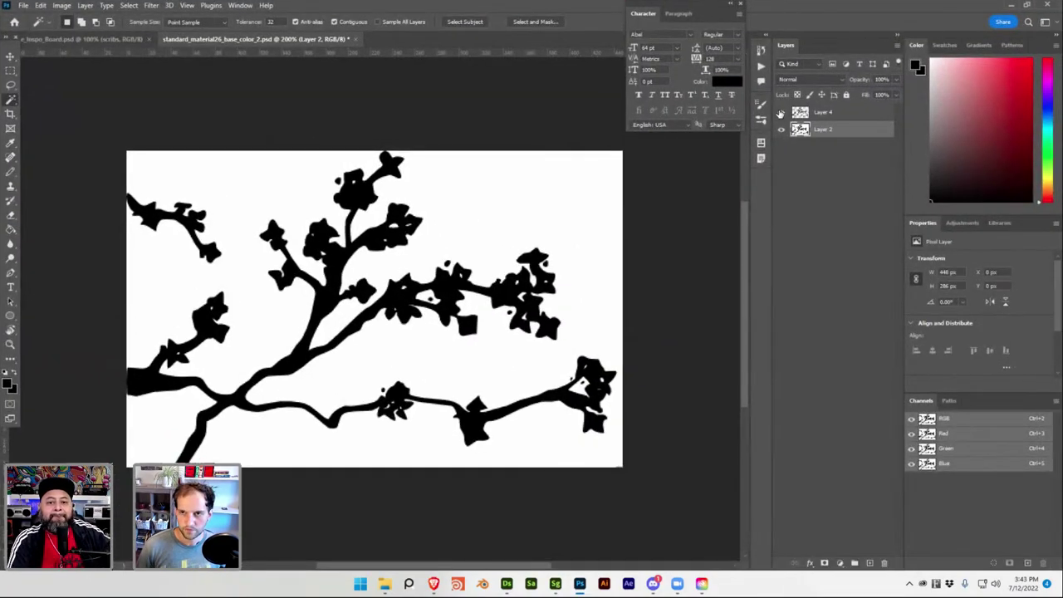
{"action": "left_click", "coordinate": [781, 128]}
{"action": "left_click", "coordinate": [780, 129]}
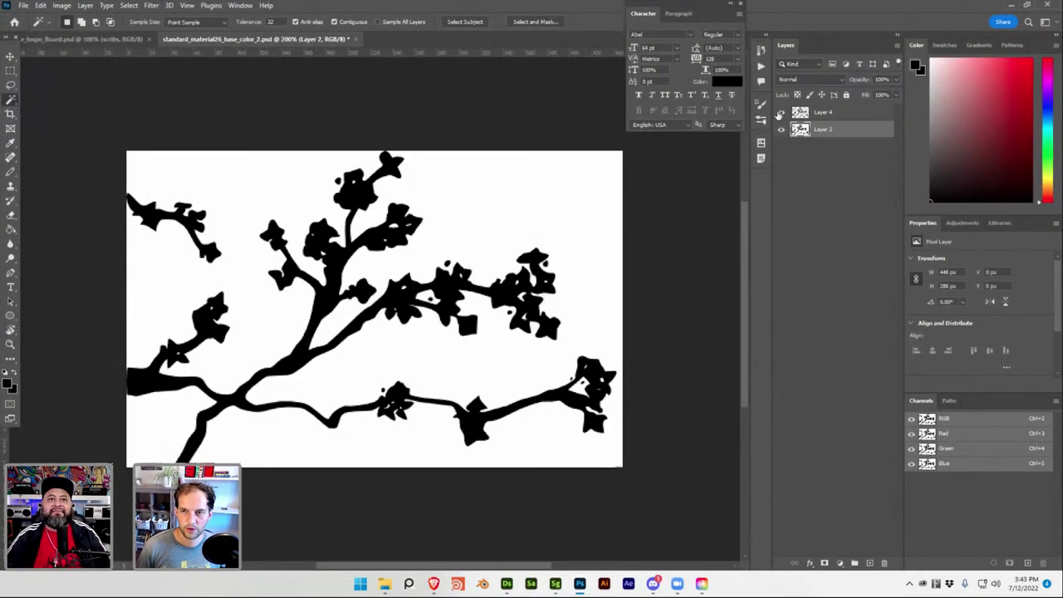
Copy Layer 2's black branches to another new layer using a Color Range selection, and hide Layer 2
{"action": "left_click", "coordinate": [151, 6]}
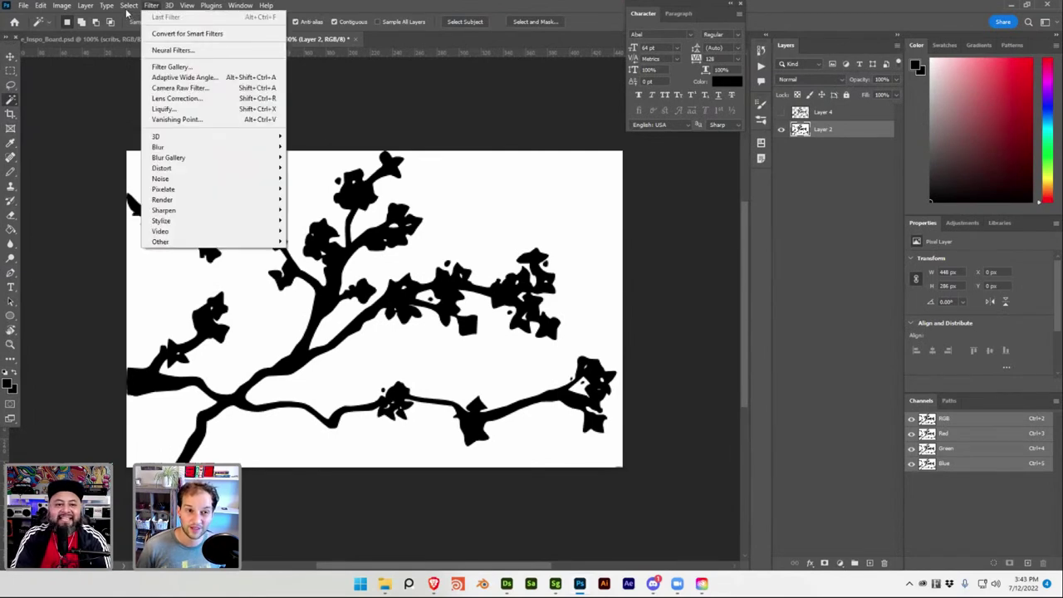
{"action": "mouse_move", "coordinate": [129, 7]}
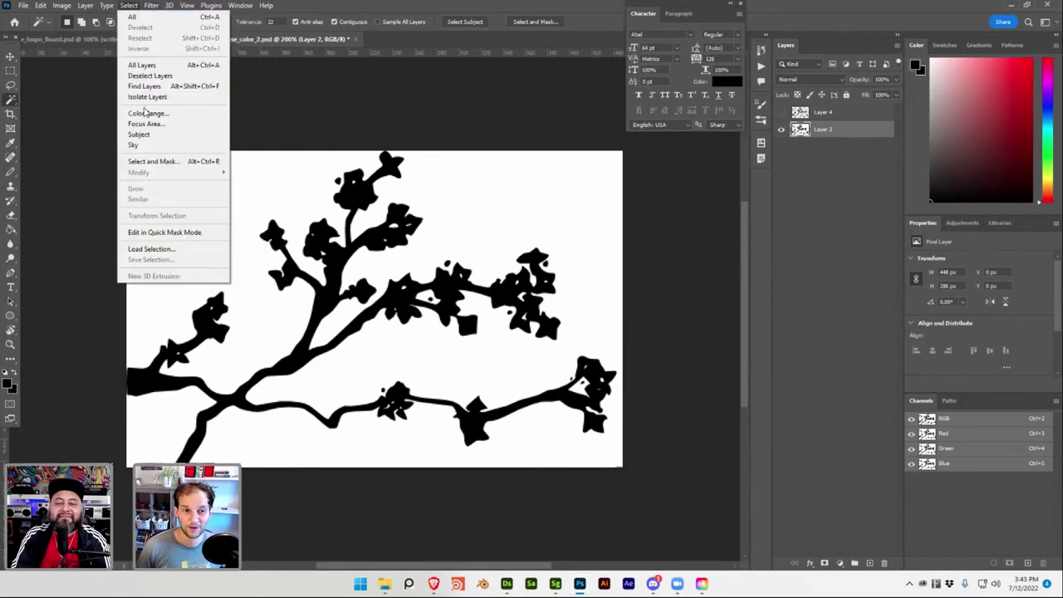
{"action": "left_click", "coordinate": [148, 113]}
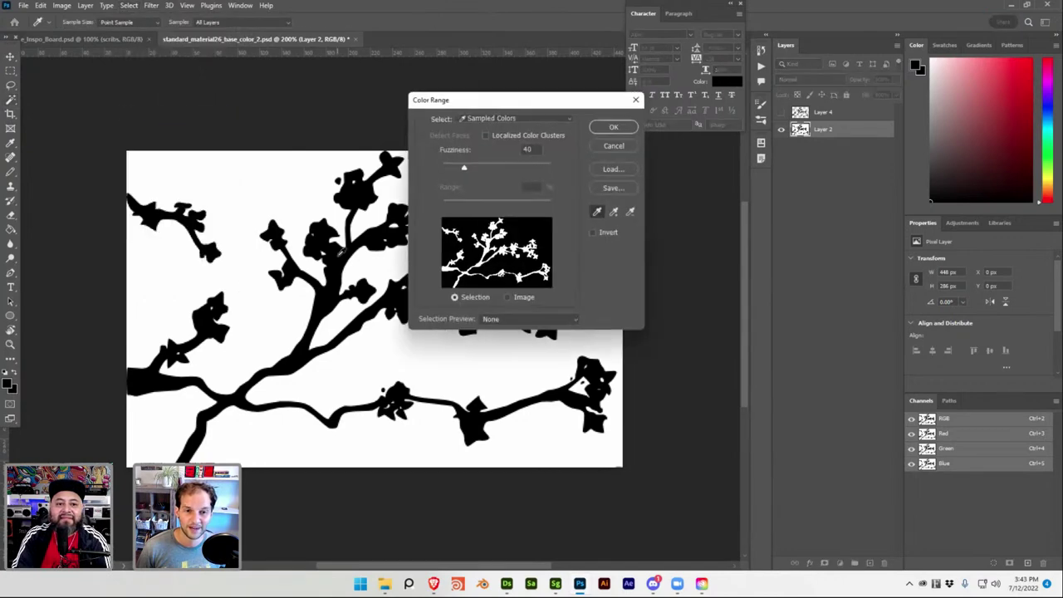
{"action": "left_click", "coordinate": [595, 127]}
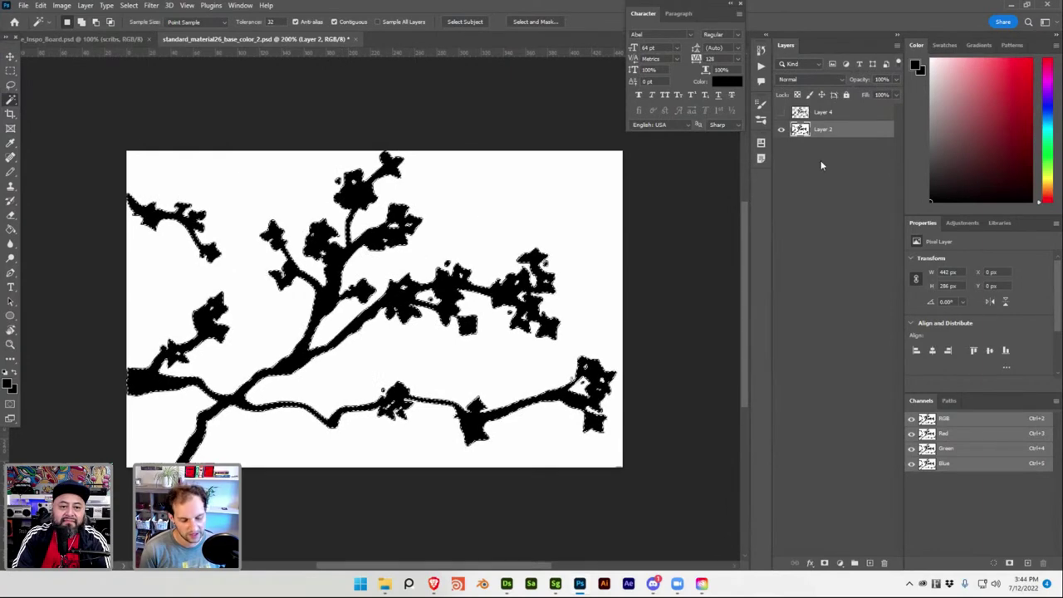
{"action": "key", "text": "ctrl+j"}
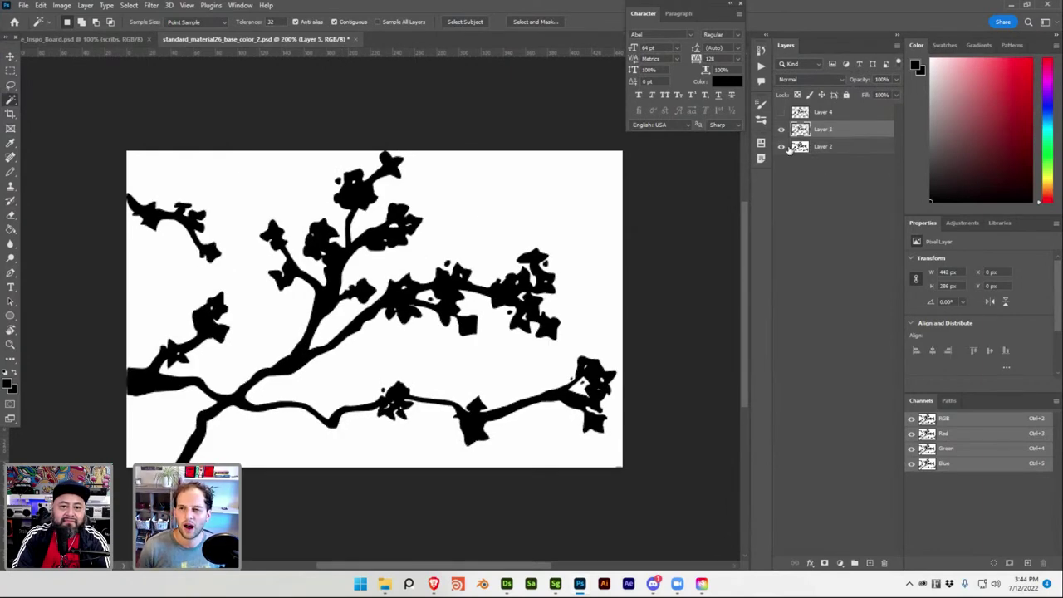
{"action": "left_click", "coordinate": [781, 147]}
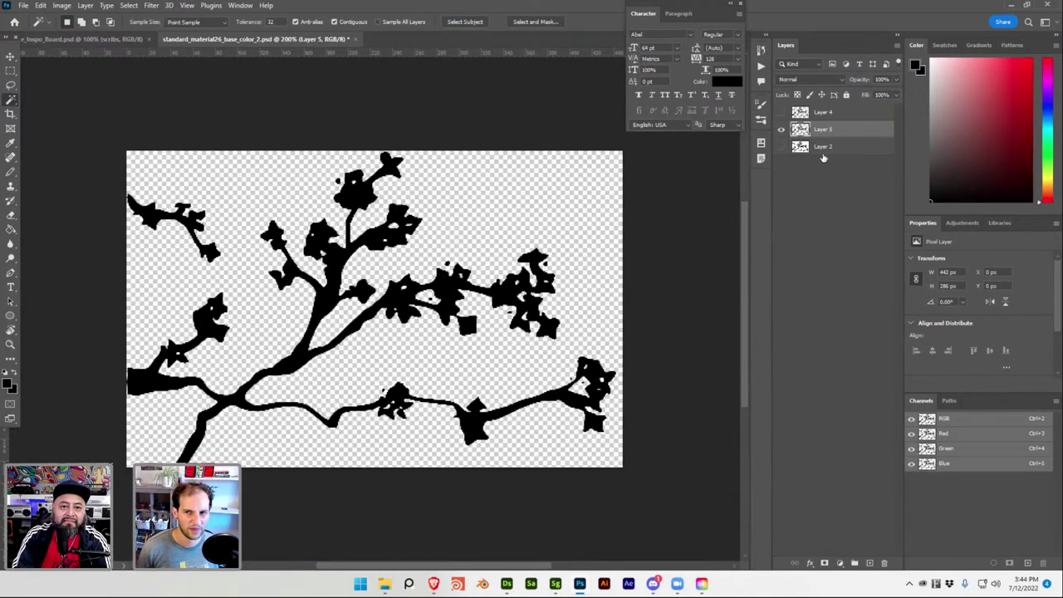
Add a solid color fill layer in white (ffffff) between the isolated branches and Layer 2
{"action": "left_click", "coordinate": [821, 150]}
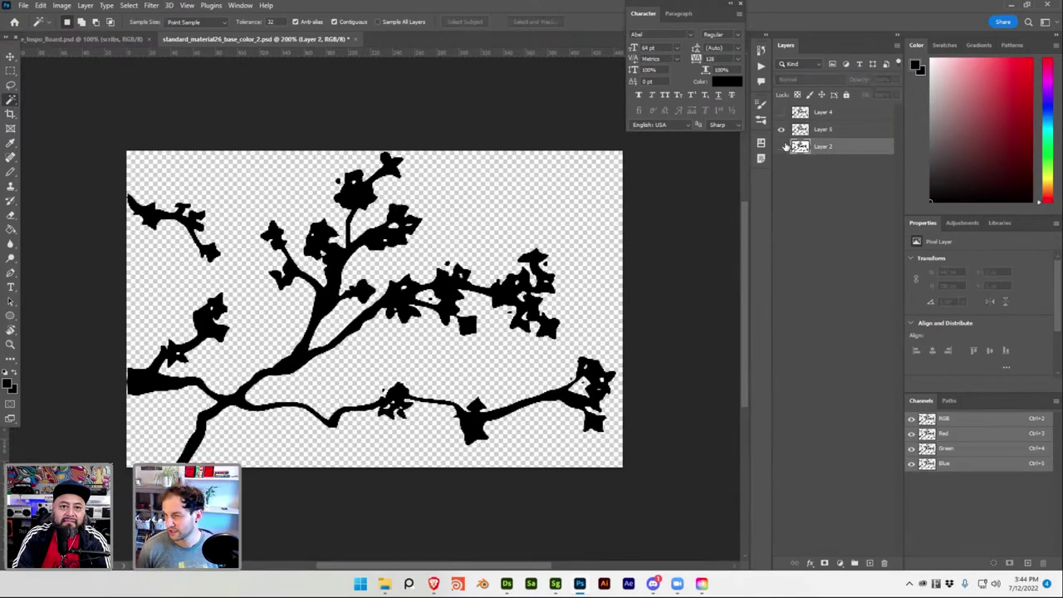
{"action": "left_click", "coordinate": [841, 562]}
{"action": "left_click", "coordinate": [863, 367]}
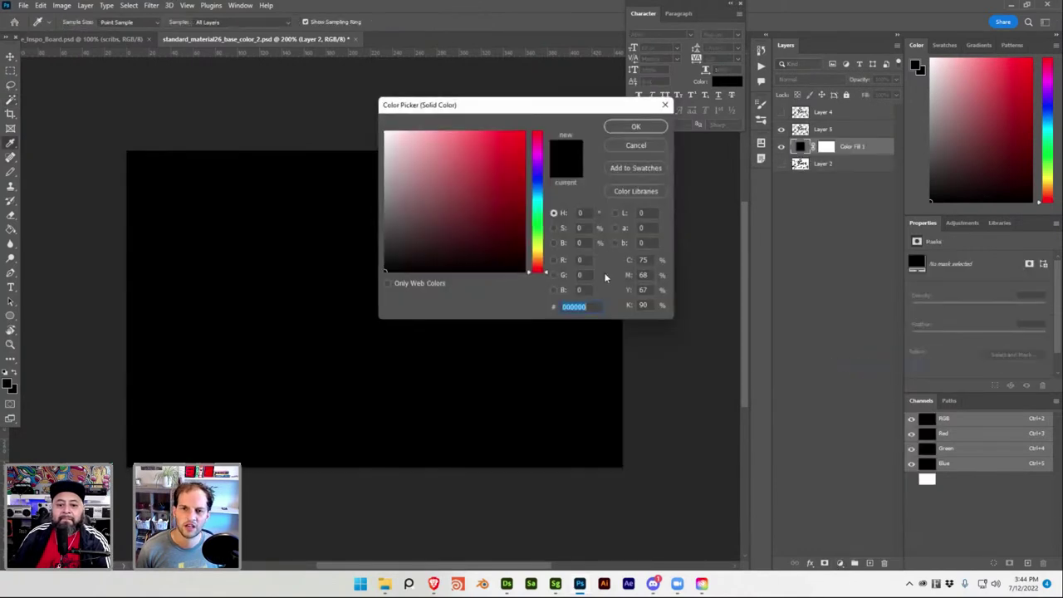
{"action": "type", "text": "ffffff"}
{"action": "key", "text": "Return"}
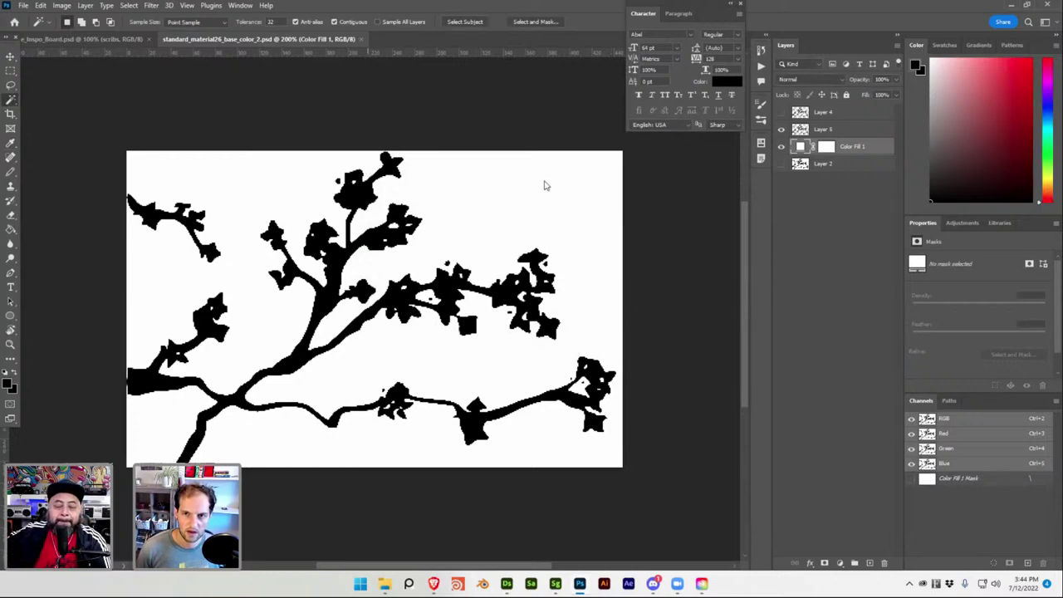
Save the edited branch image and switch back to Substance 3D Stager
{"action": "key", "text": "super+Tab"}
{"action": "key", "text": "Right"}
{"action": "key", "text": "Return"}
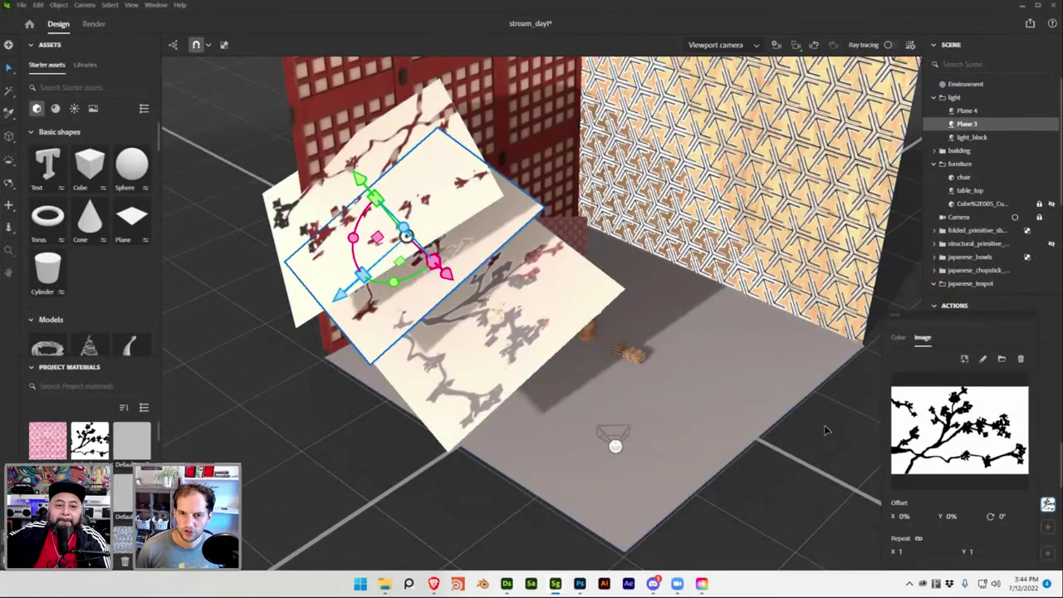
Open the base color image of Plane 4's material in the light group
{"action": "left_click", "coordinate": [833, 431]}
{"action": "left_click", "coordinate": [540, 292]}
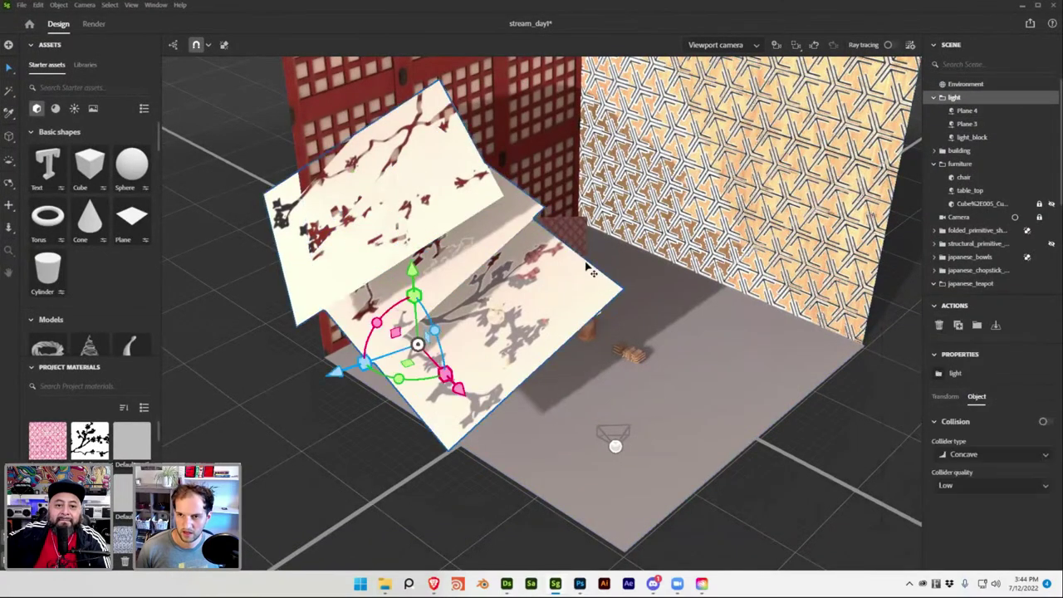
{"action": "left_click", "coordinate": [951, 396]}
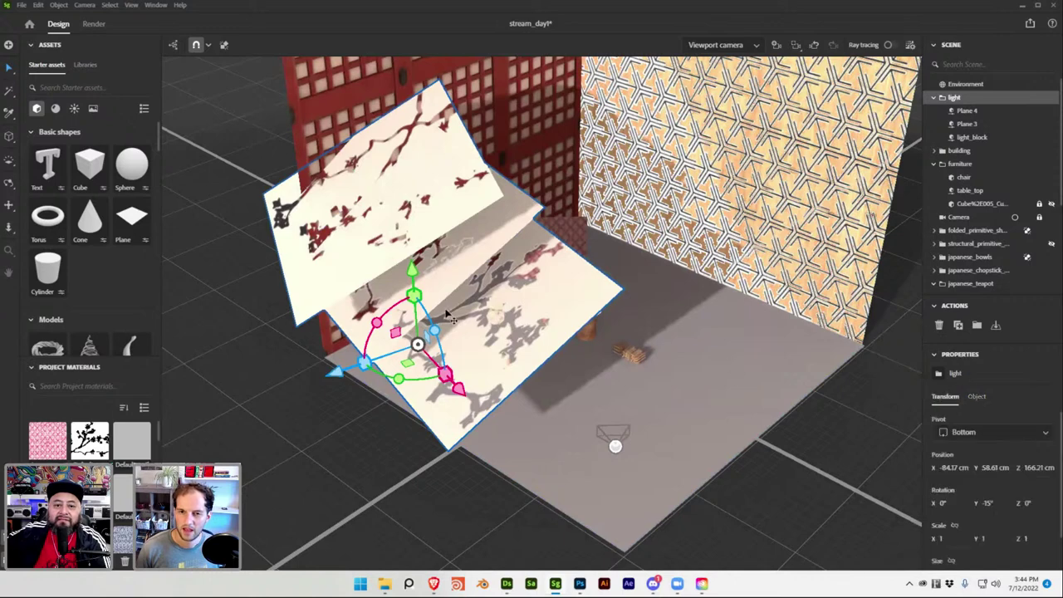
{"action": "left_click", "coordinate": [965, 110]}
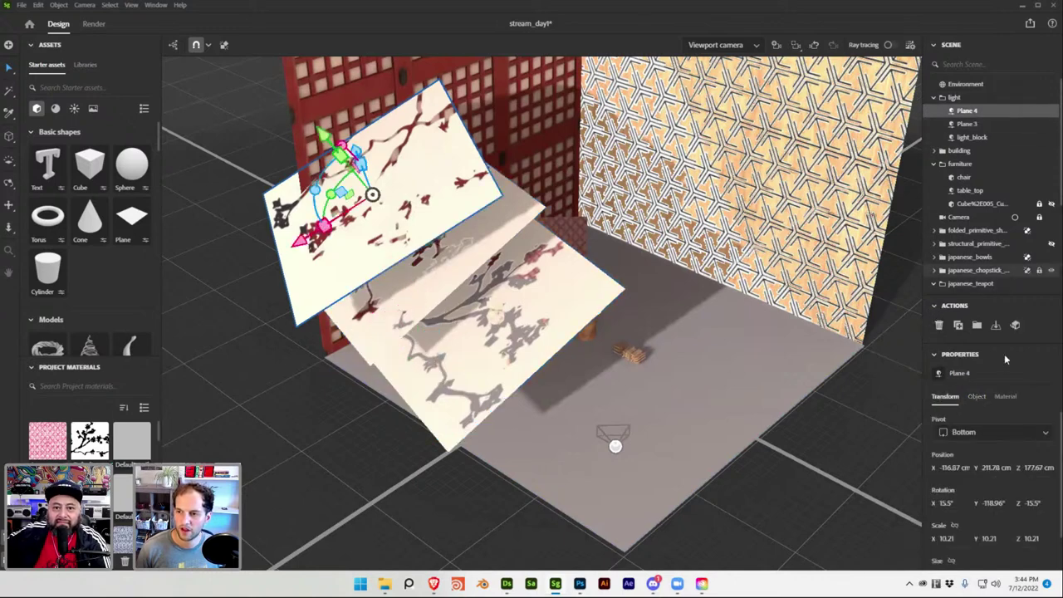
{"action": "left_click", "coordinate": [1004, 396]}
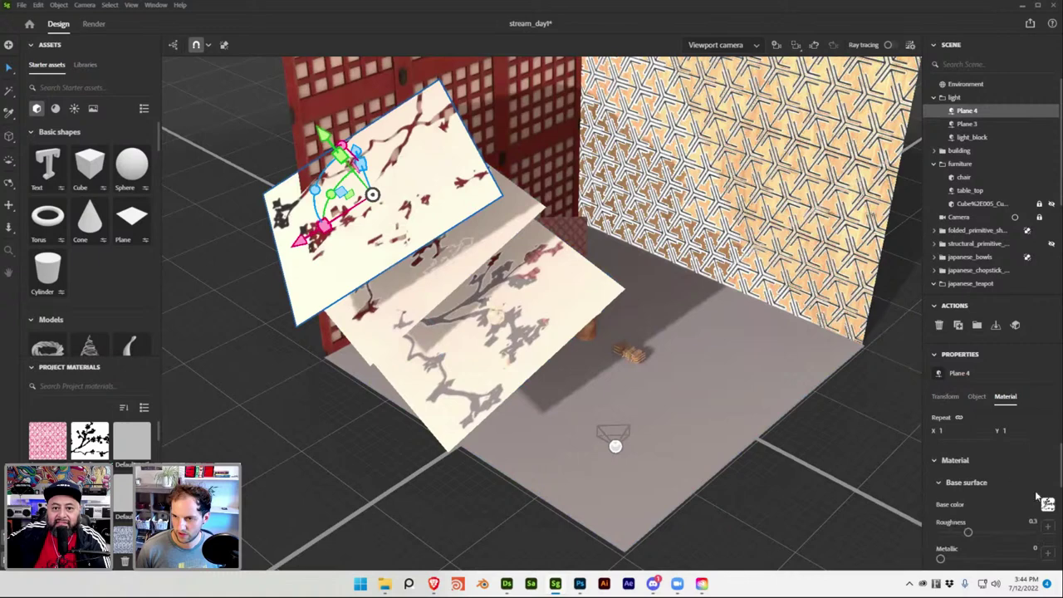
{"action": "left_click", "coordinate": [1046, 504]}
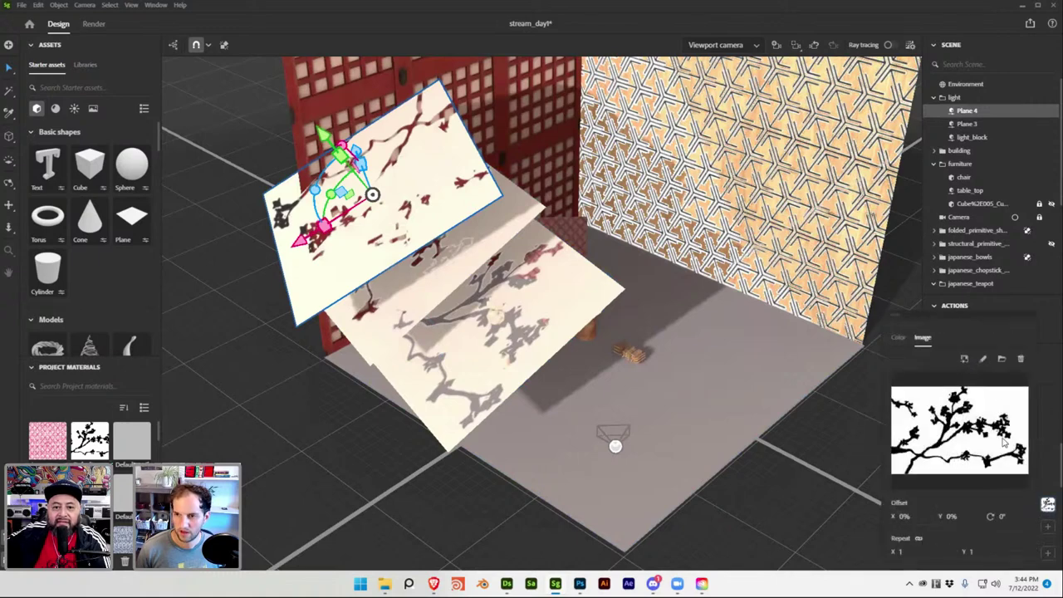
Open the base color image in Photoshop to check its layers, and return to Substance 3D Stager
{"action": "left_click", "coordinate": [982, 359]}
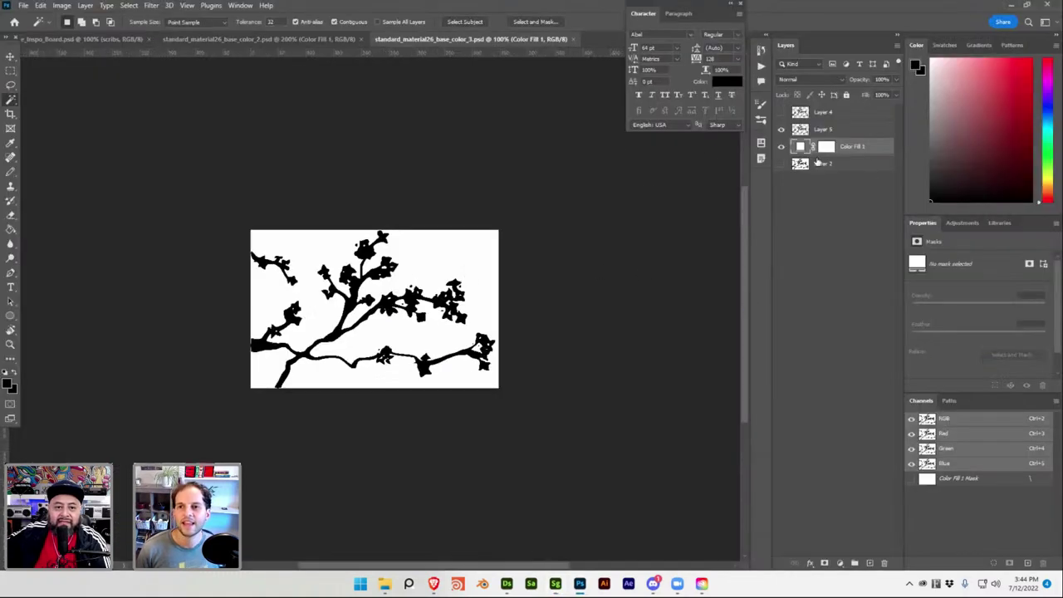
{"action": "key", "text": "super+Tab"}
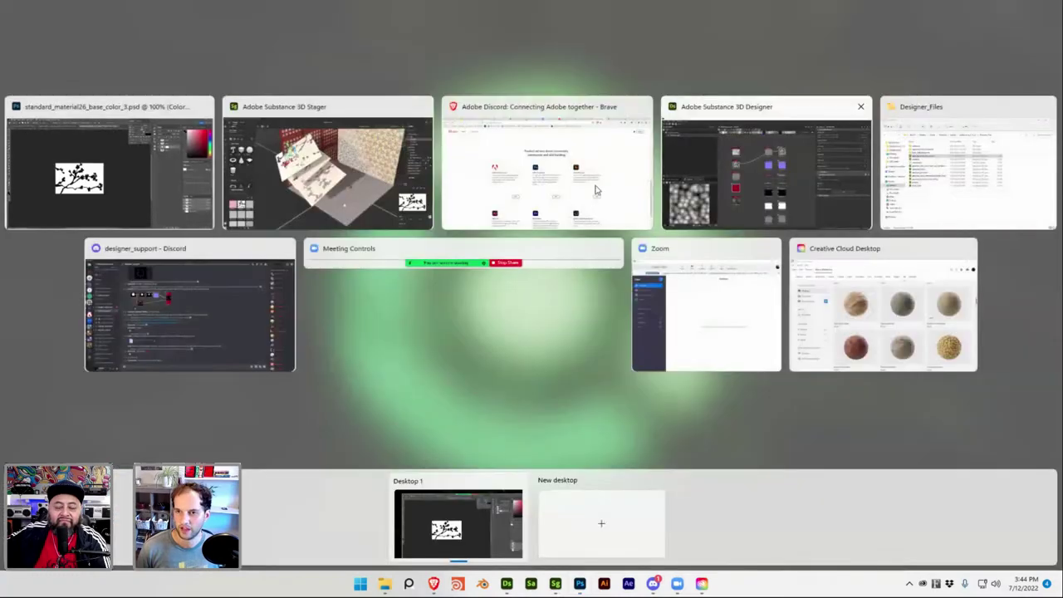
{"action": "left_click", "coordinate": [364, 187]}
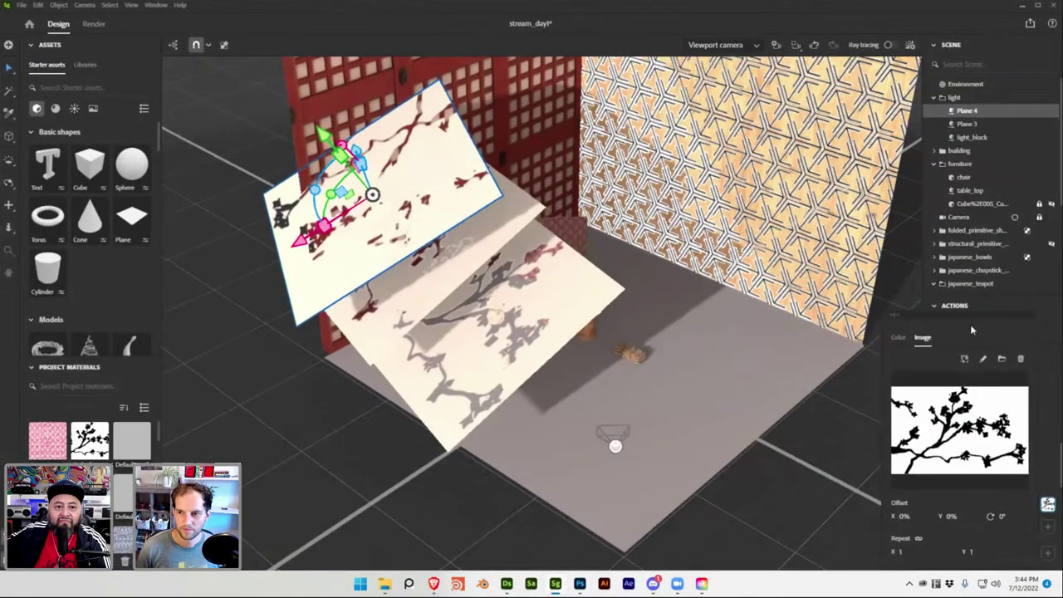
Replace Plane 4's base color image with the white-on-black base_color_3 branch image from the Desktop
{"action": "left_click", "coordinate": [1001, 358]}
{"action": "scroll", "coordinate": [295, 229], "scroll_direction": "down", "scroll_amount": 1}
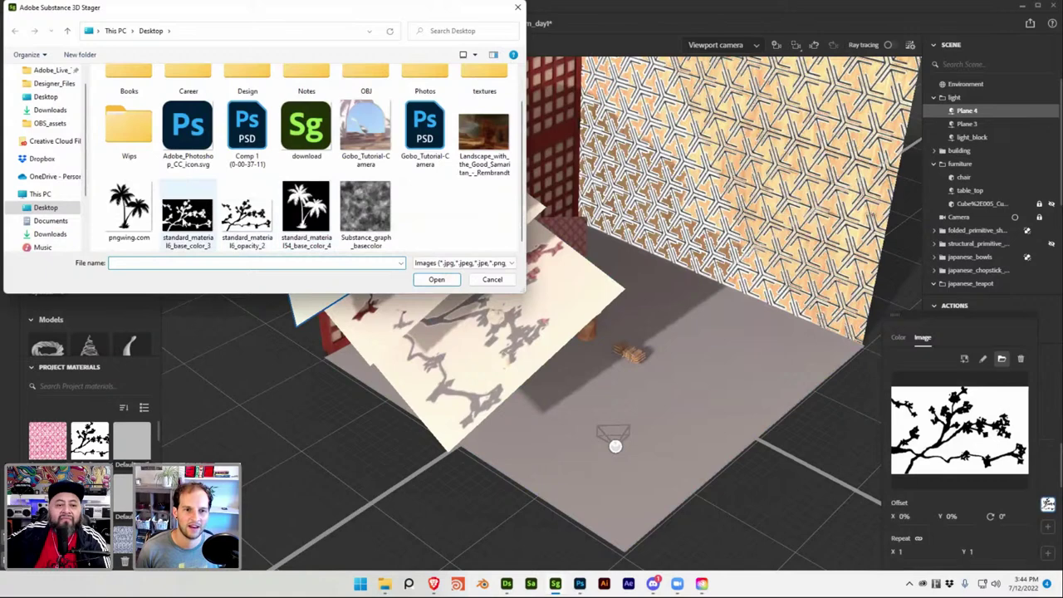
{"action": "left_click", "coordinate": [206, 222]}
{"action": "double_click", "coordinate": [205, 222]}
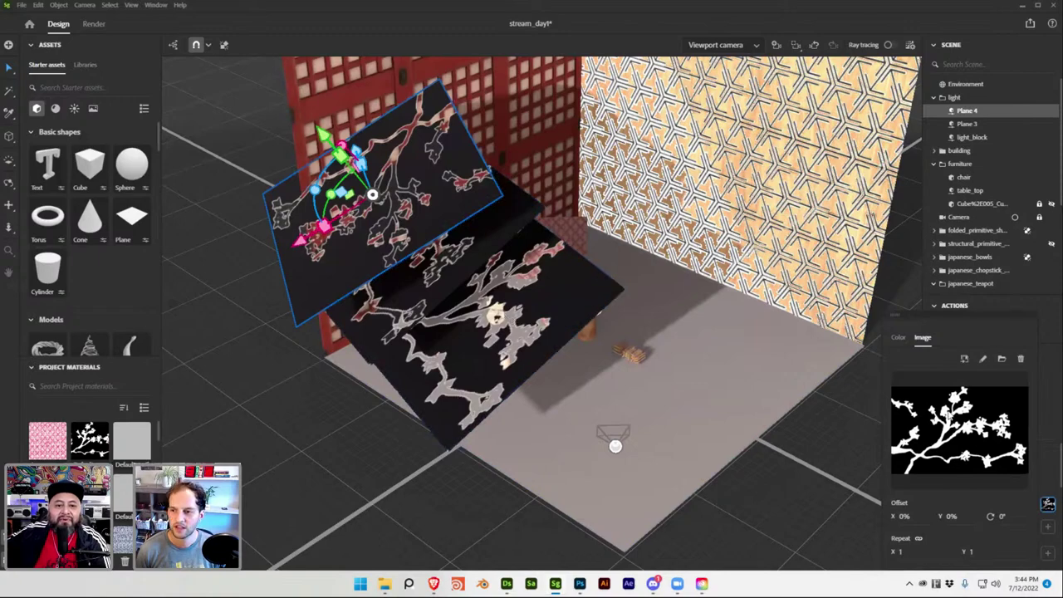
Turn on ray tracing and inspect the shadows that the branch planes cast in the room
{"action": "left_click", "coordinate": [704, 415]}
{"action": "left_click_drag", "start_coordinate": [504, 291], "coordinate": [593, 143], "text": "alt"}
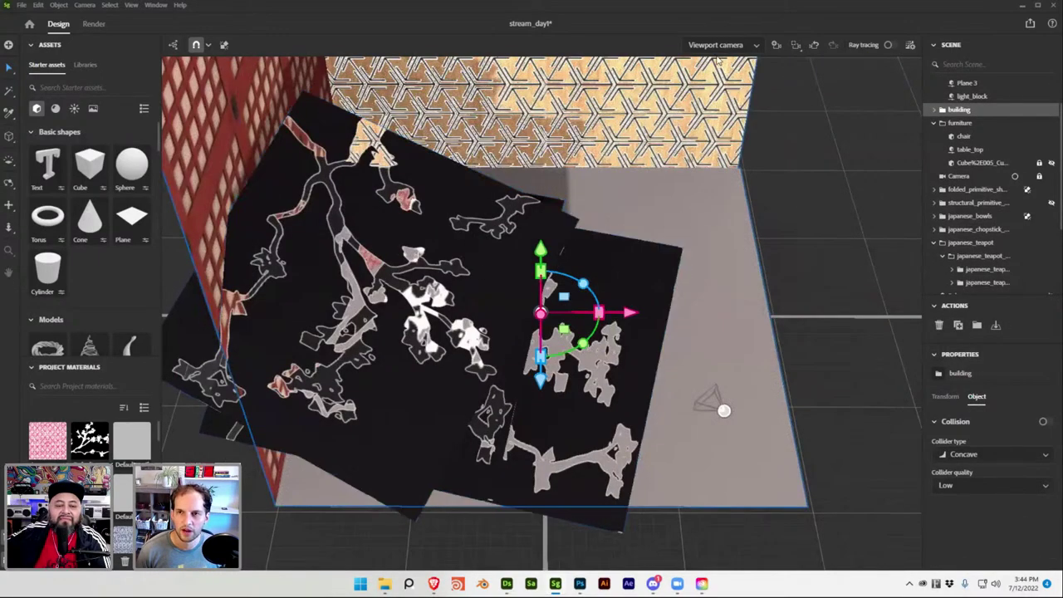
{"action": "left_click", "coordinate": [892, 45]}
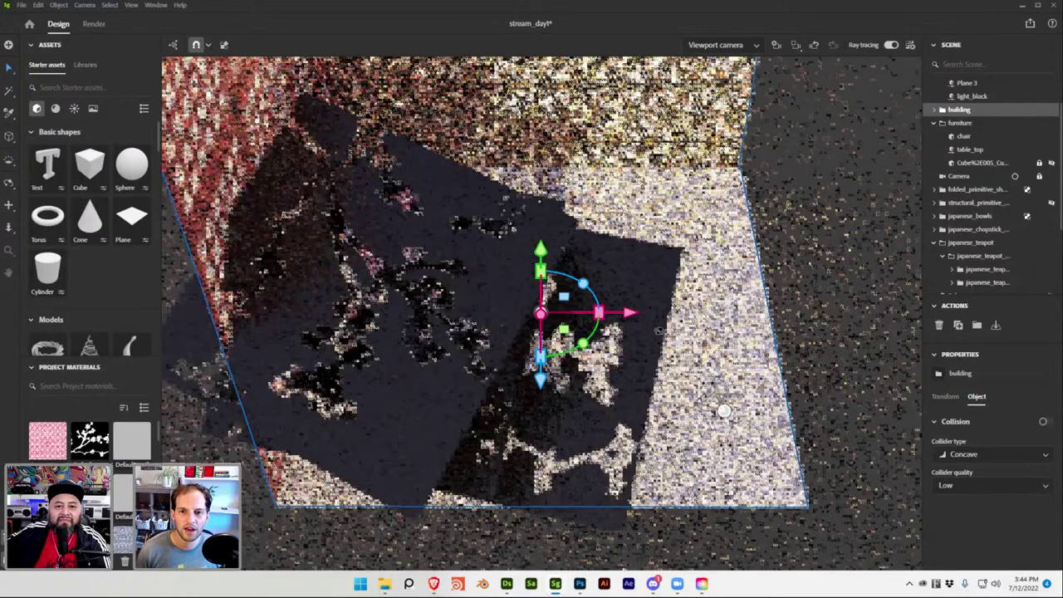
{"action": "left_click_drag", "start_coordinate": [658, 329], "coordinate": [598, 264], "text": "alt"}
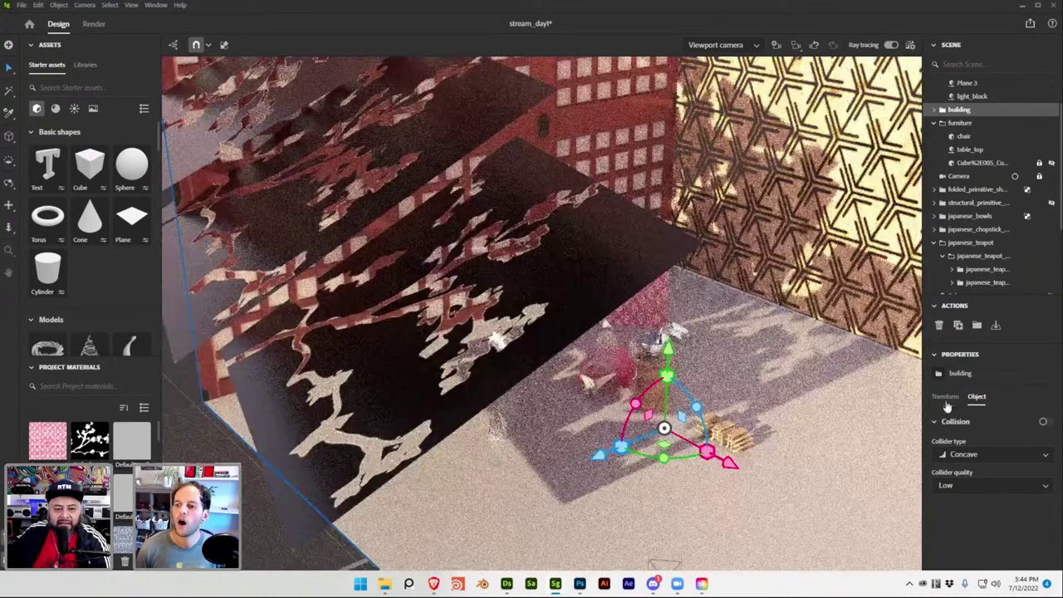
Replace the opacity image of Plane 3's material with the white-on-black base_color_3 branch image from the Desktop
{"action": "left_click", "coordinate": [945, 396]}
{"action": "left_click", "coordinate": [591, 304]}
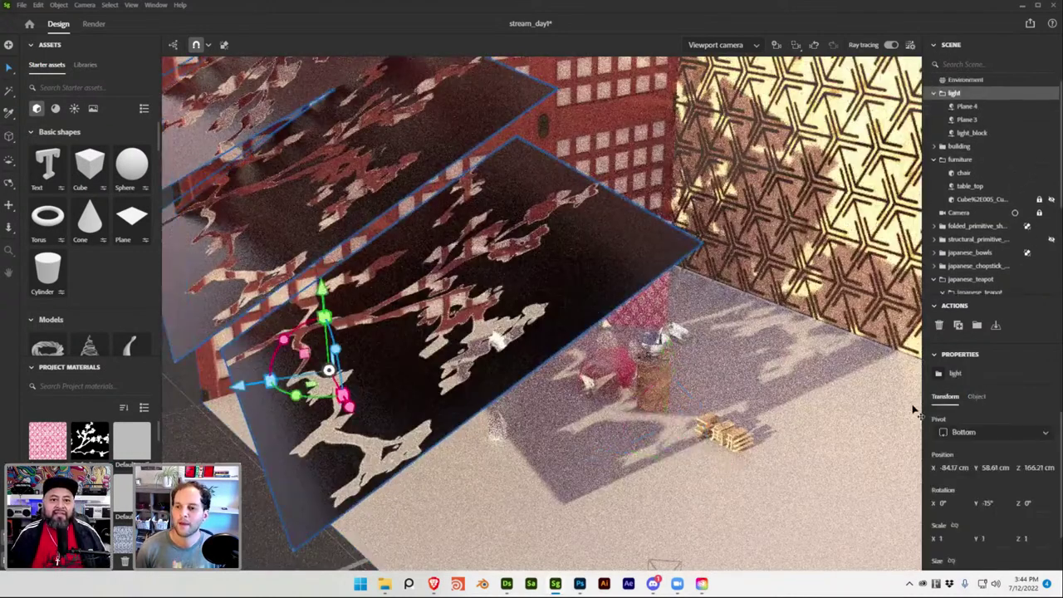
{"action": "left_click", "coordinate": [965, 124]}
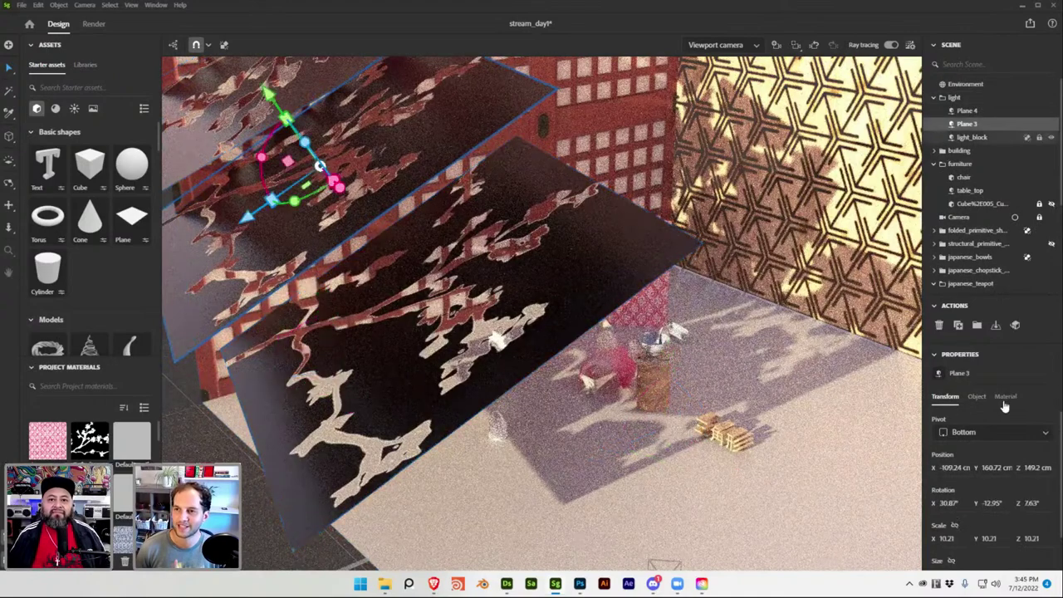
{"action": "left_click", "coordinate": [1005, 397]}
{"action": "left_click", "coordinate": [1012, 437]}
{"action": "scroll", "coordinate": [1041, 514], "scroll_direction": "down", "scroll_amount": 3}
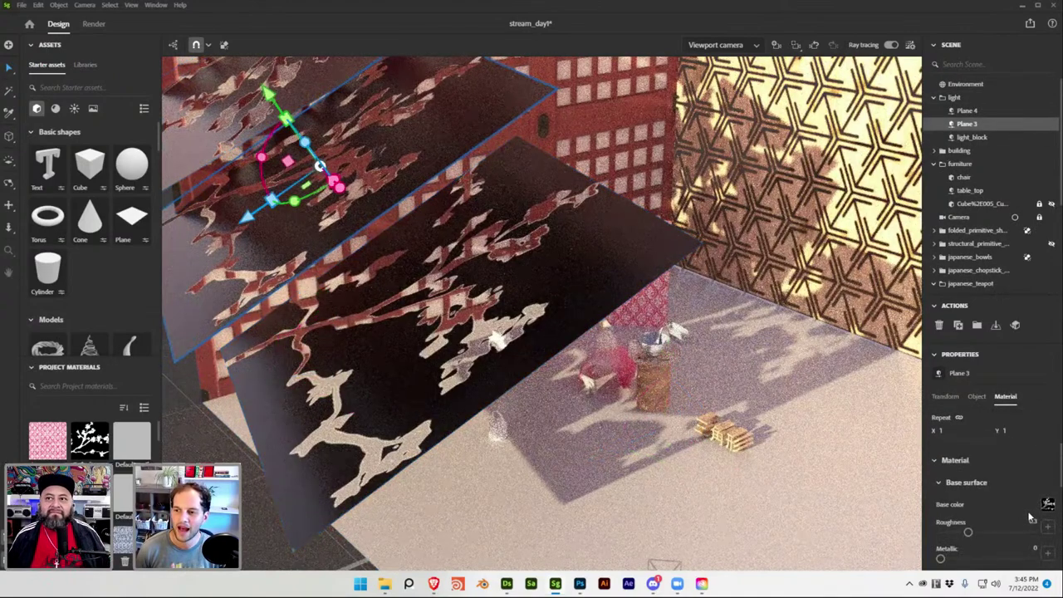
{"action": "left_click", "coordinate": [1047, 525]}
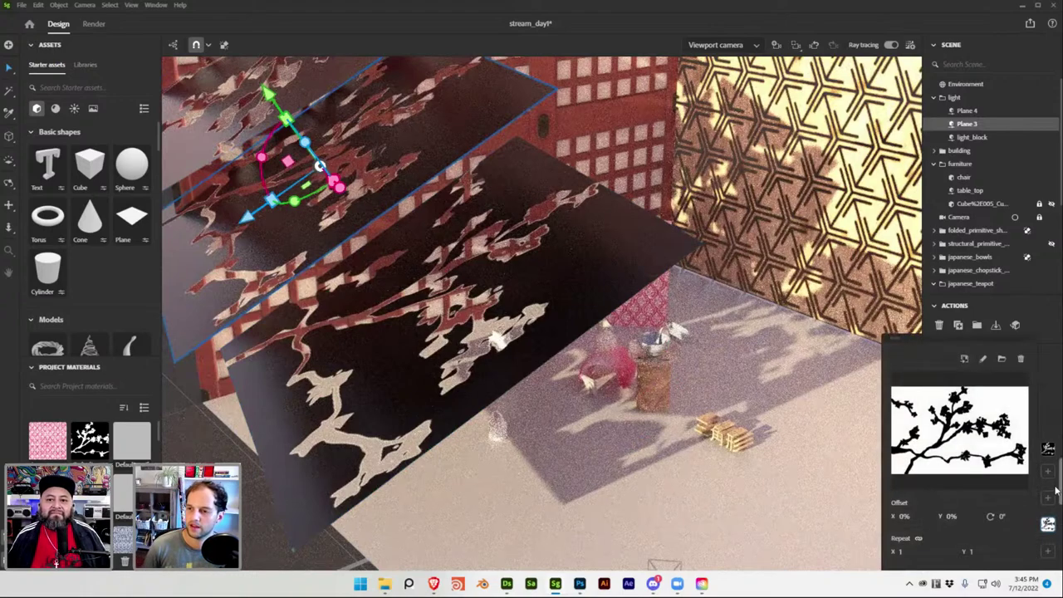
{"action": "left_click", "coordinate": [1001, 358]}
{"action": "scroll", "coordinate": [297, 166], "scroll_direction": "down", "scroll_amount": 1}
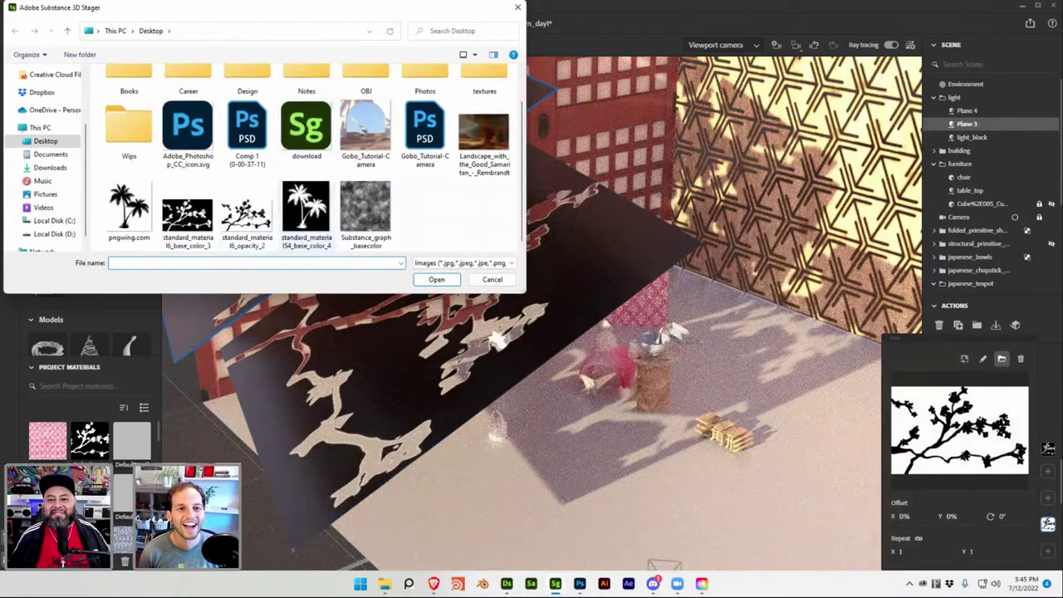
{"action": "double_click", "coordinate": [203, 226]}
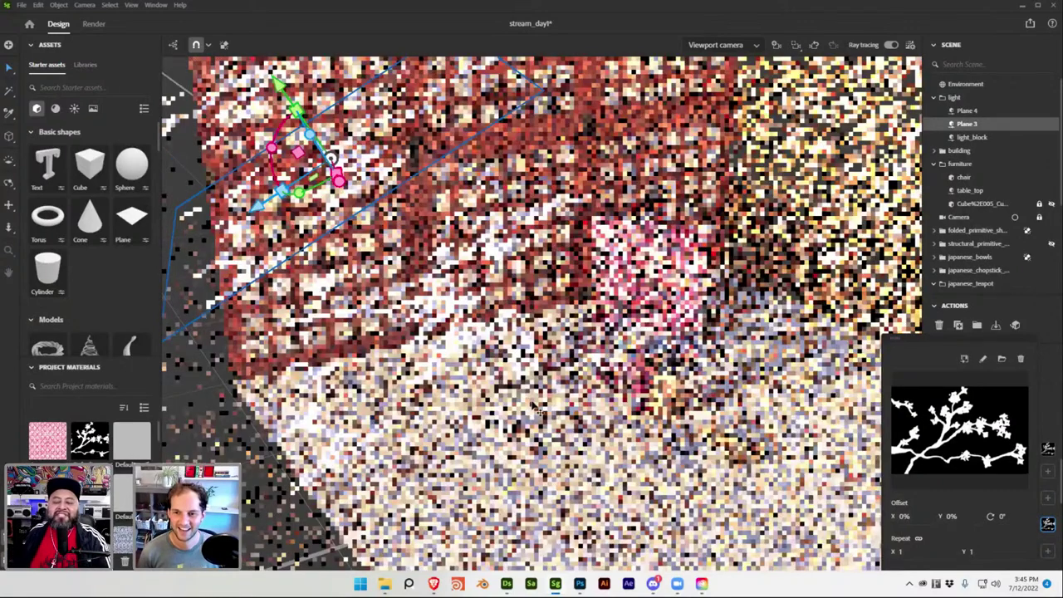
Inspect the branch shadows around the room and switch the view to the scene's Camera
{"action": "left_click_drag", "start_coordinate": [536, 409], "coordinate": [571, 390], "text": "alt"}
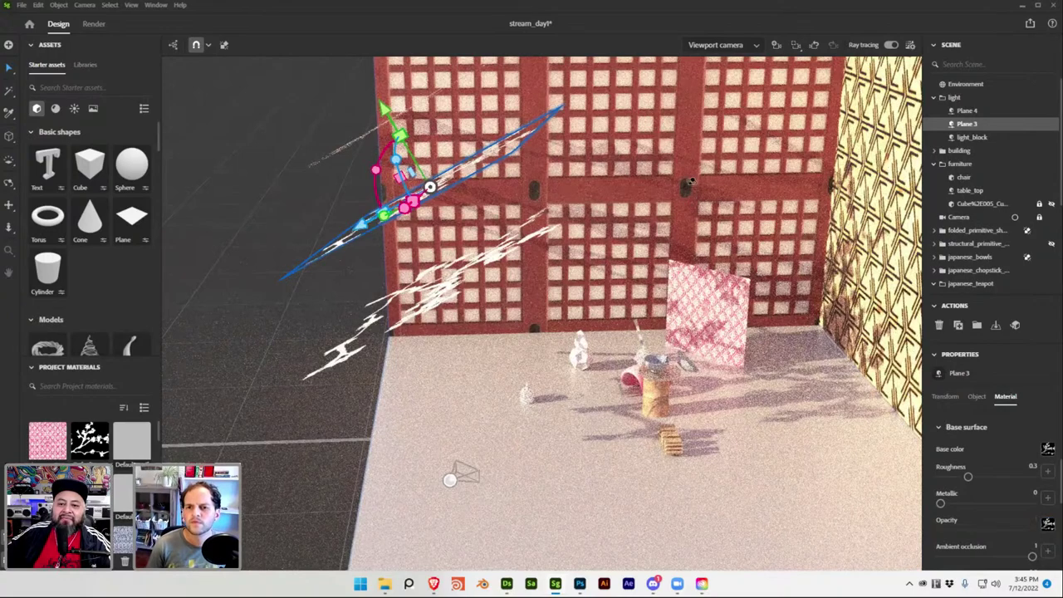
{"action": "mouse_move", "coordinate": [689, 198]}
{"action": "left_mouse_down", "text": "alt"}
{"action": "mouse_move", "coordinate": [729, 184]}
{"action": "mouse_move", "coordinate": [777, 189]}
{"action": "mouse_move", "coordinate": [678, 226]}
{"action": "left_mouse_up", "text": "alt"}
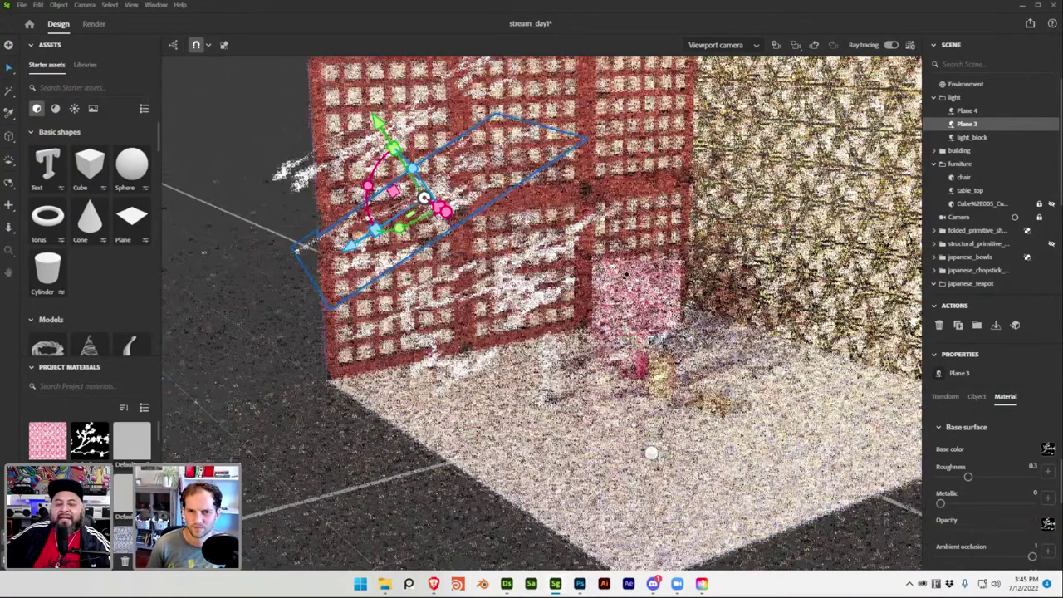
{"action": "left_click_drag", "start_coordinate": [581, 274], "coordinate": [554, 267], "text": "alt"}
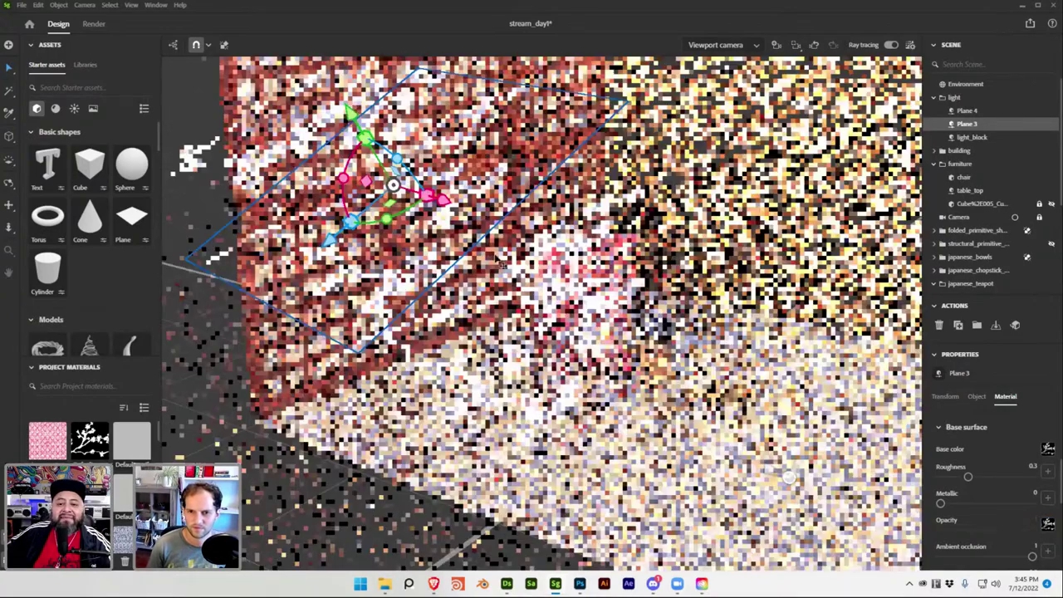
{"action": "left_click", "coordinate": [1014, 216]}
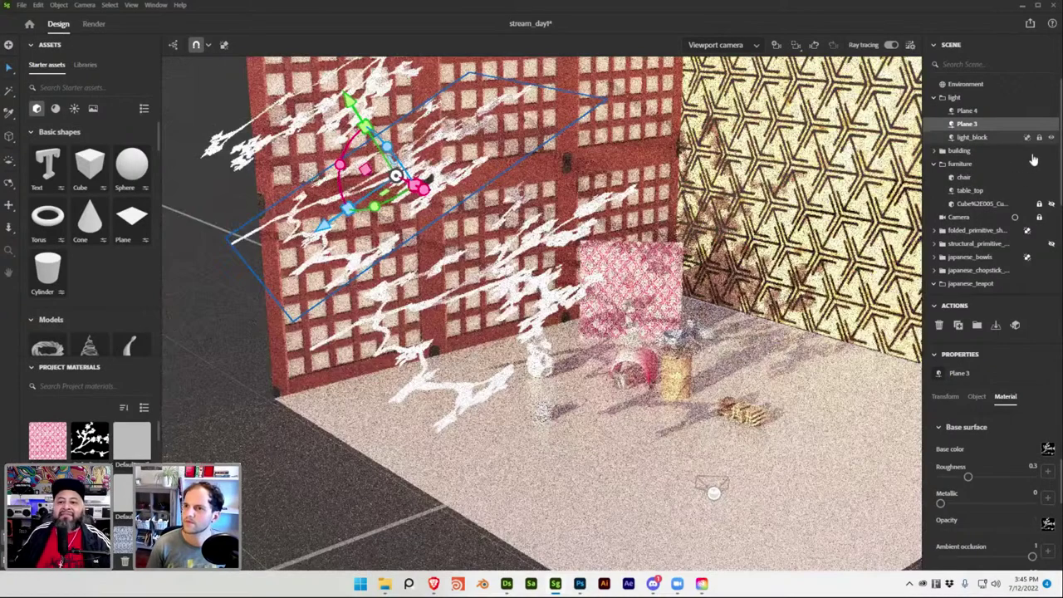
{"action": "scroll", "coordinate": [1021, 162], "scroll_direction": "down", "scroll_amount": 2}
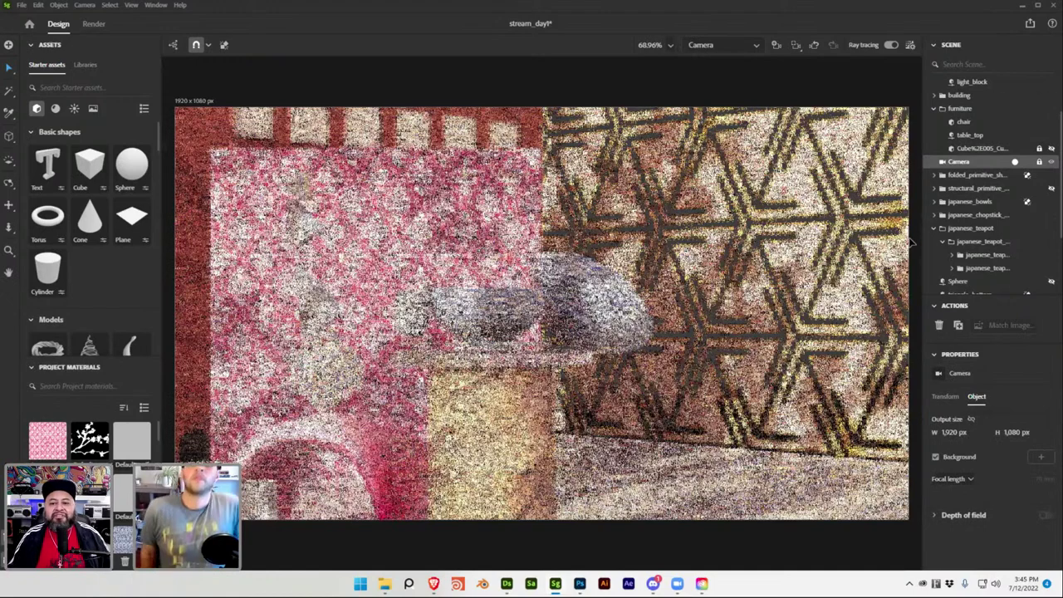
{"action": "scroll", "coordinate": [911, 241], "scroll_direction": "down", "scroll_amount": 2}
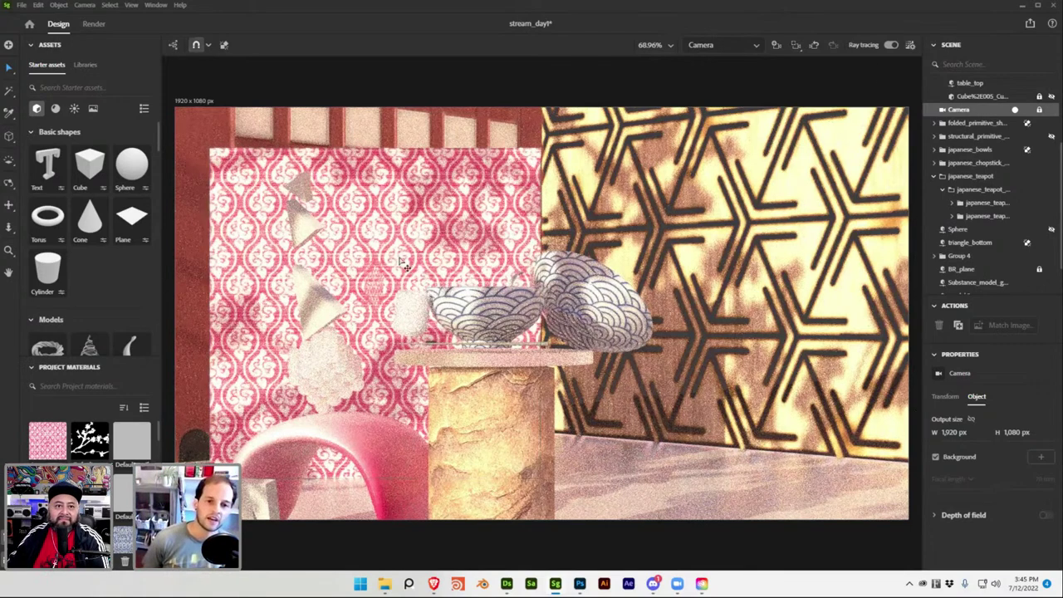
Save the scene and hide the light group that holds the shadow-casting planes
{"action": "key", "text": "ctrl+s"}
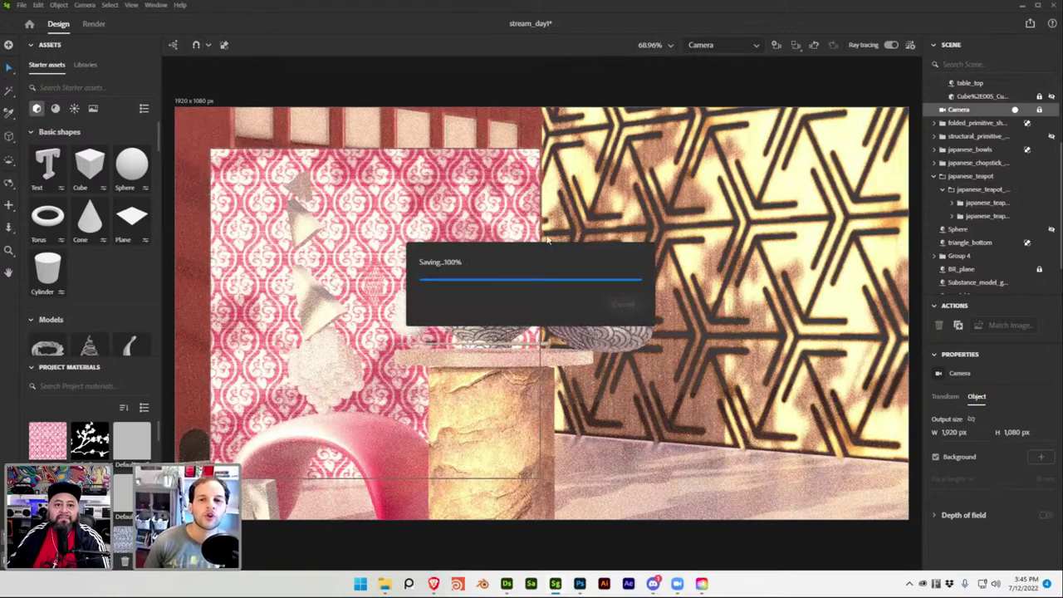
{"action": "scroll", "coordinate": [977, 108], "scroll_direction": "up", "scroll_amount": 5}
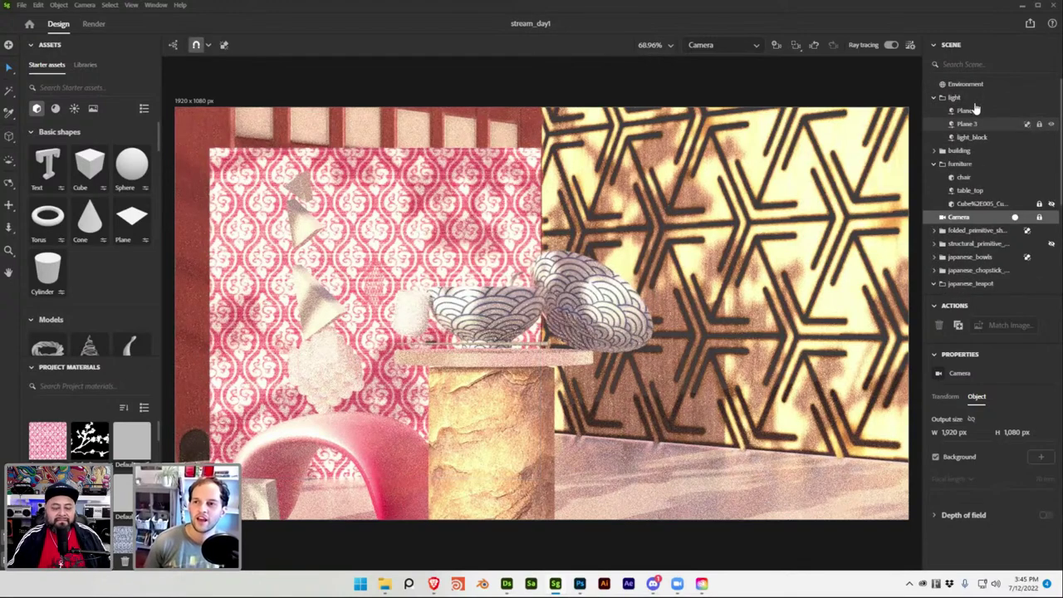
{"action": "left_click", "coordinate": [1049, 98]}
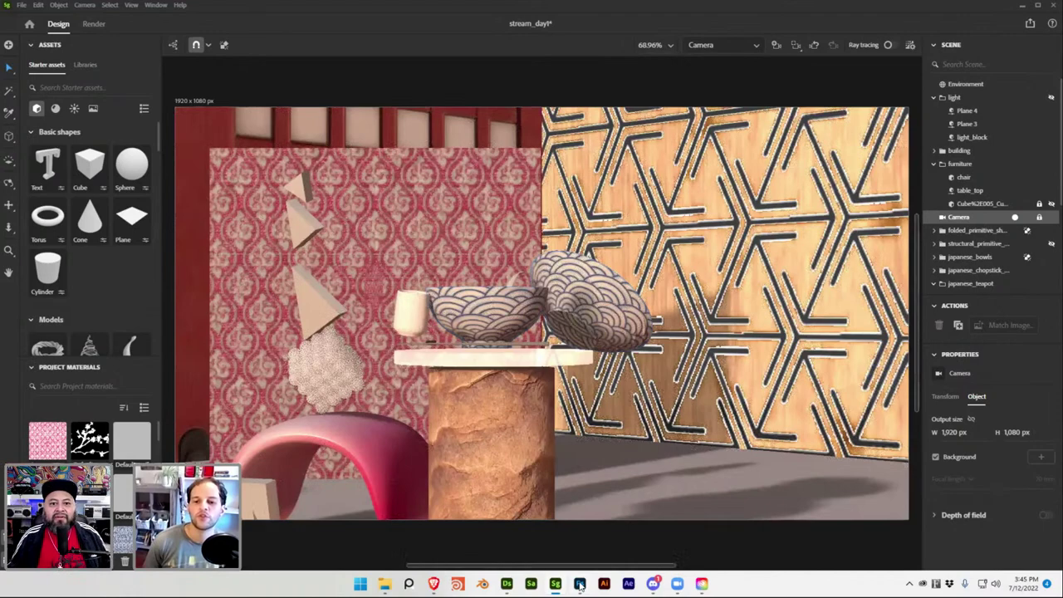
Switch to Substance 3D Designer and add an Anisotropic Noise node to the graph
{"action": "left_click", "coordinate": [508, 584]}
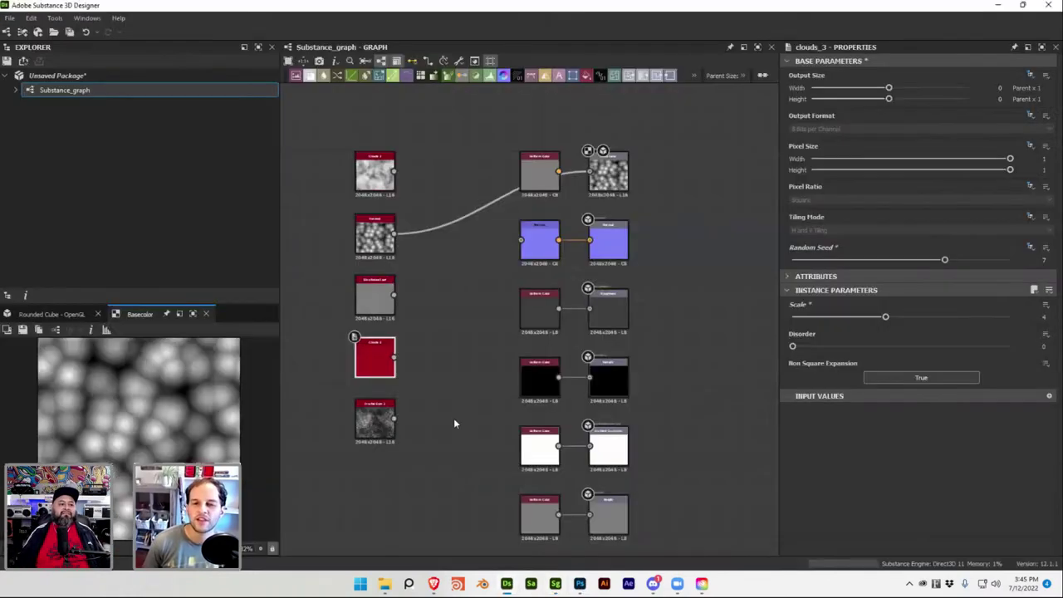
{"action": "key", "text": "space"}
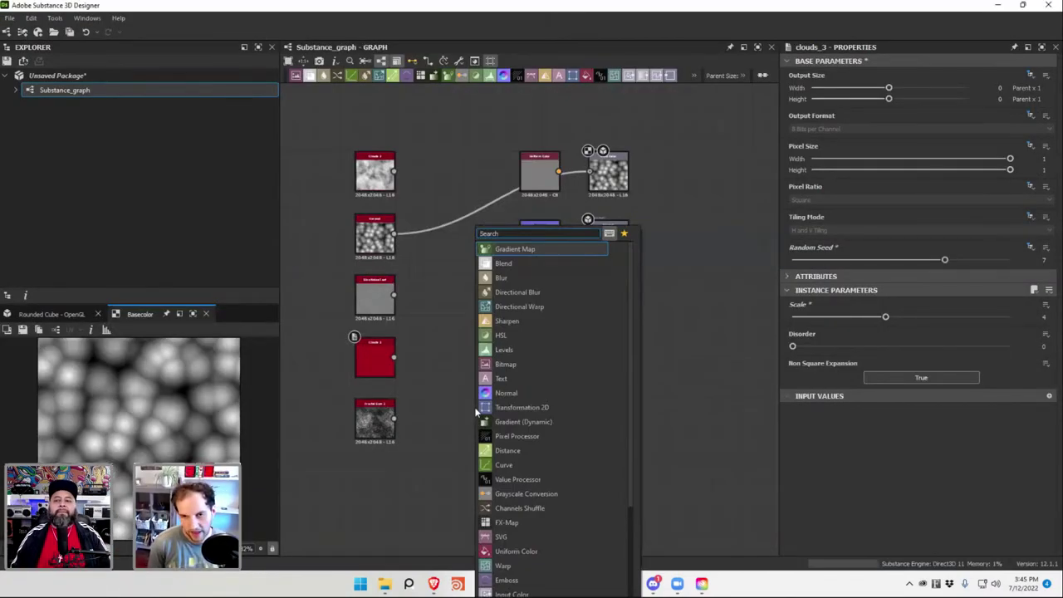
{"action": "type", "text": "ani"}
{"action": "key", "text": "Down"}
{"action": "key", "text": "Down"}
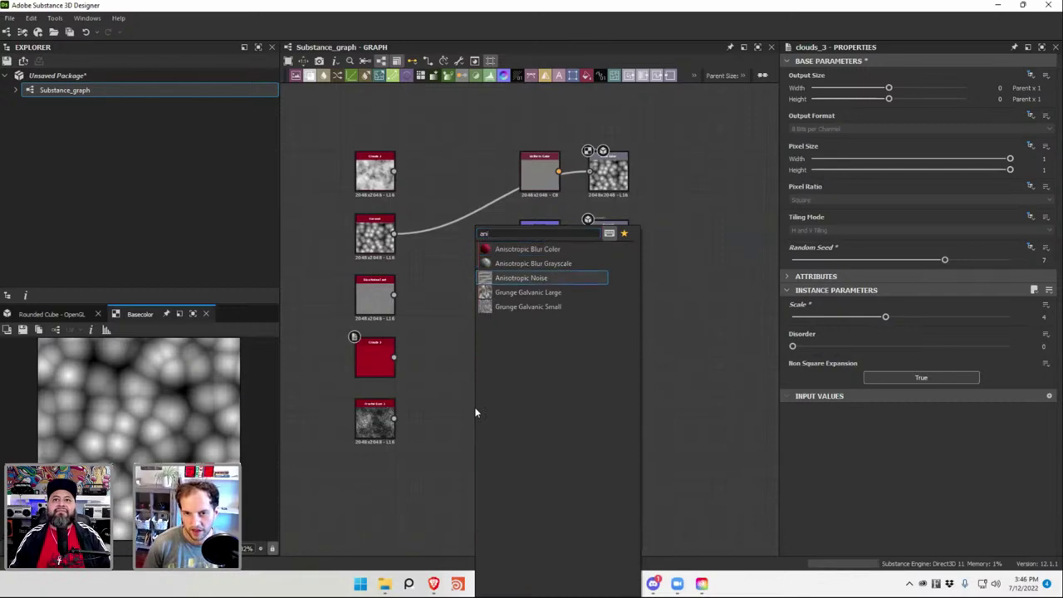
{"action": "key", "text": "Return"}
Add an Arc Pavement pattern node and place it beside the existing column of noise nodes
{"action": "key", "text": "space"}
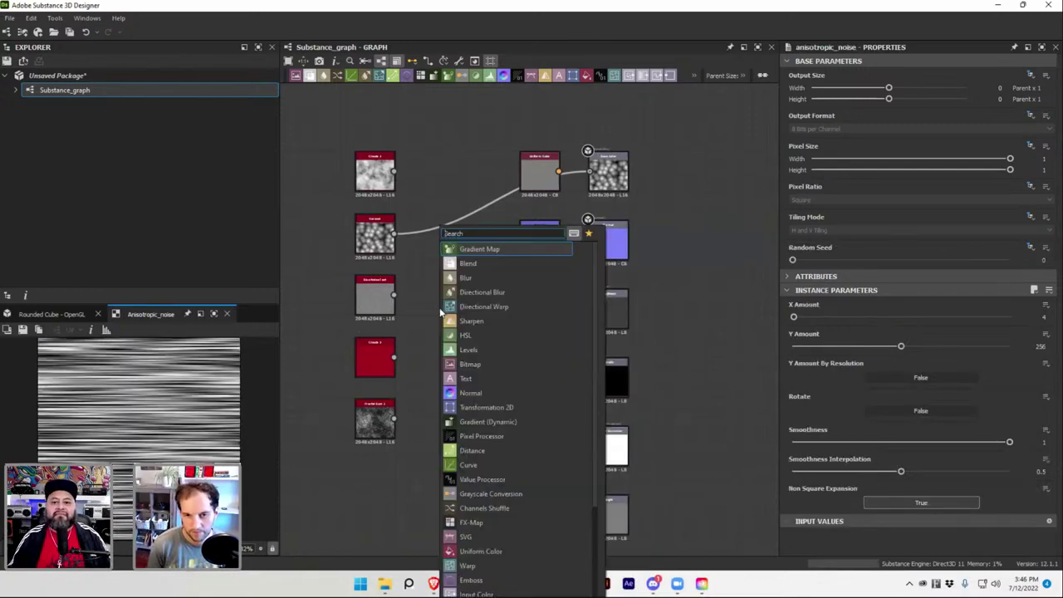
{"action": "type", "text": "patter"}
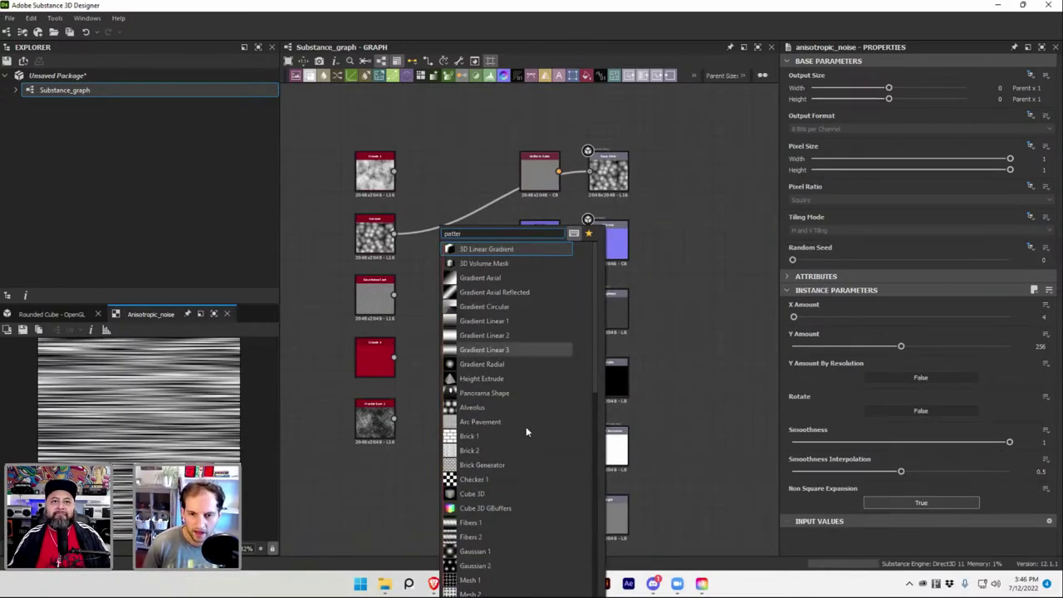
{"action": "left_click", "coordinate": [525, 423]}
{"action": "left_click_drag", "start_coordinate": [440, 308], "coordinate": [320, 296]}
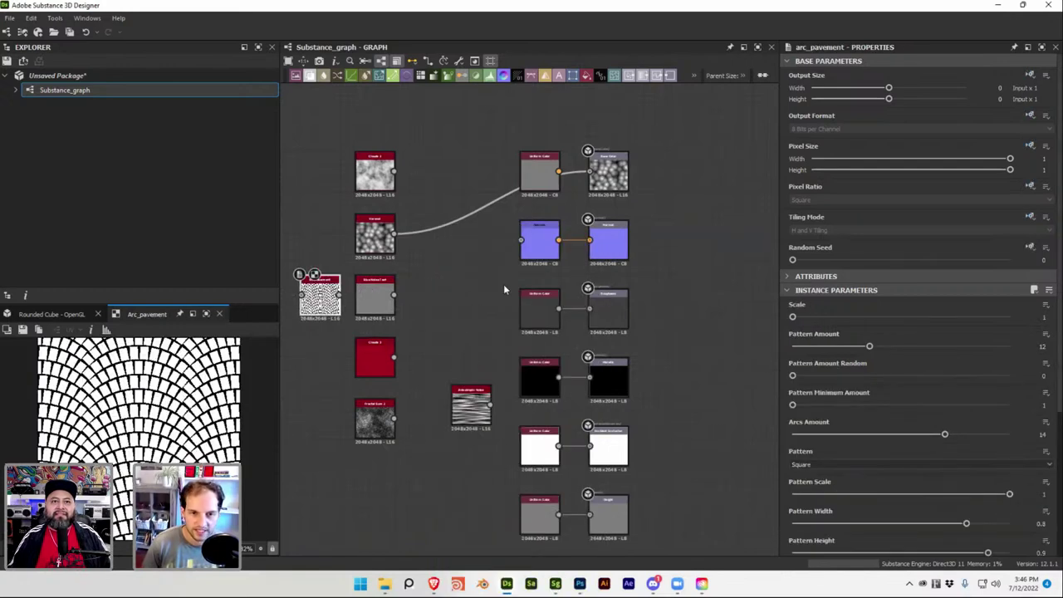
Add a Stripes pattern node beside the noise nodes and connect it to the Base Color output
{"action": "key", "text": "space"}
{"action": "type", "text": "patter"}
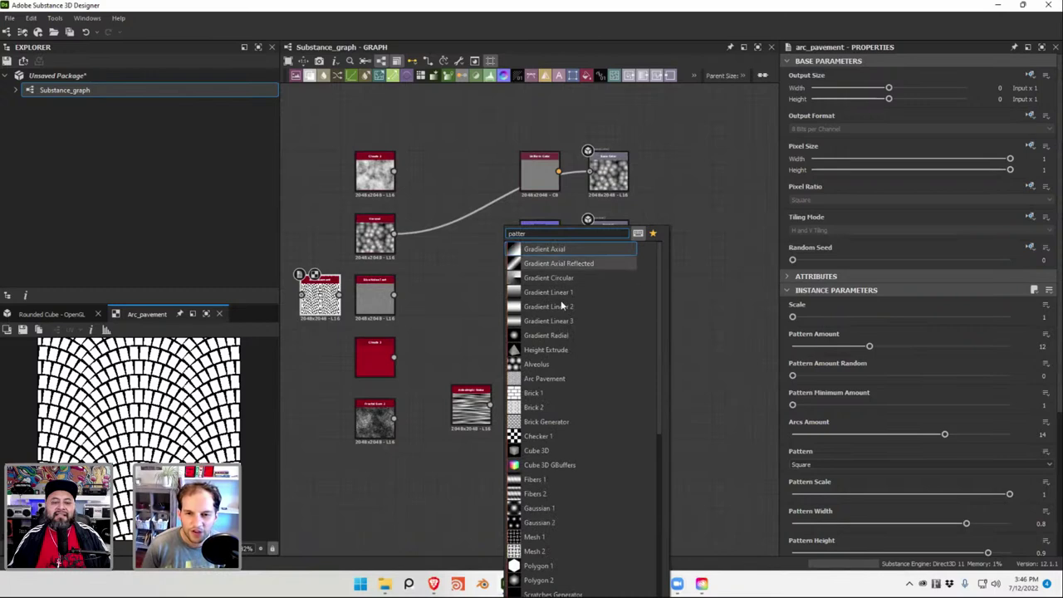
{"action": "scroll", "coordinate": [552, 308], "scroll_direction": "down", "scroll_amount": 2}
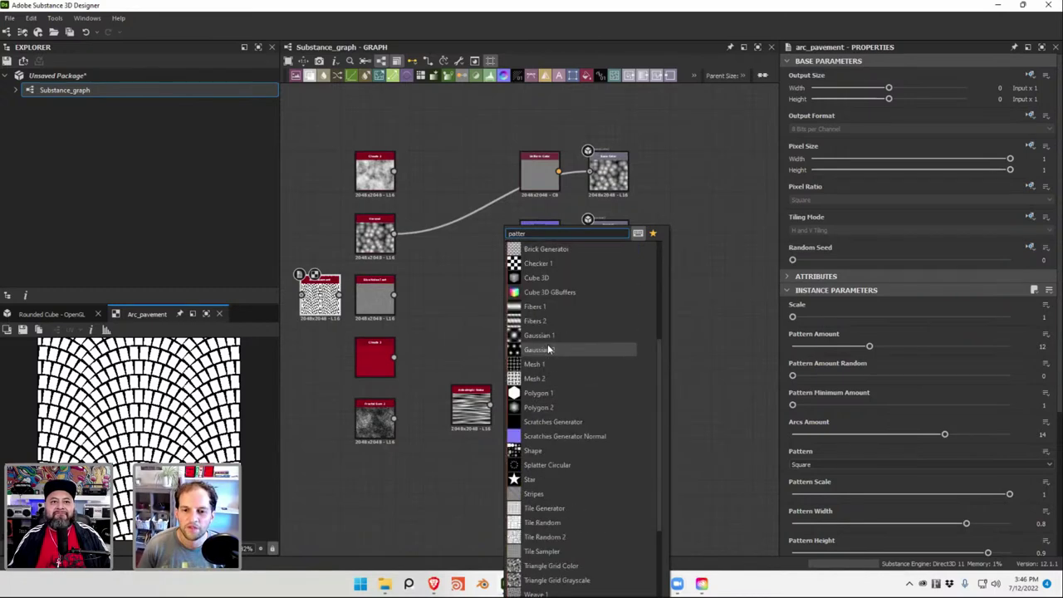
{"action": "scroll", "coordinate": [548, 357], "scroll_direction": "down", "scroll_amount": 4}
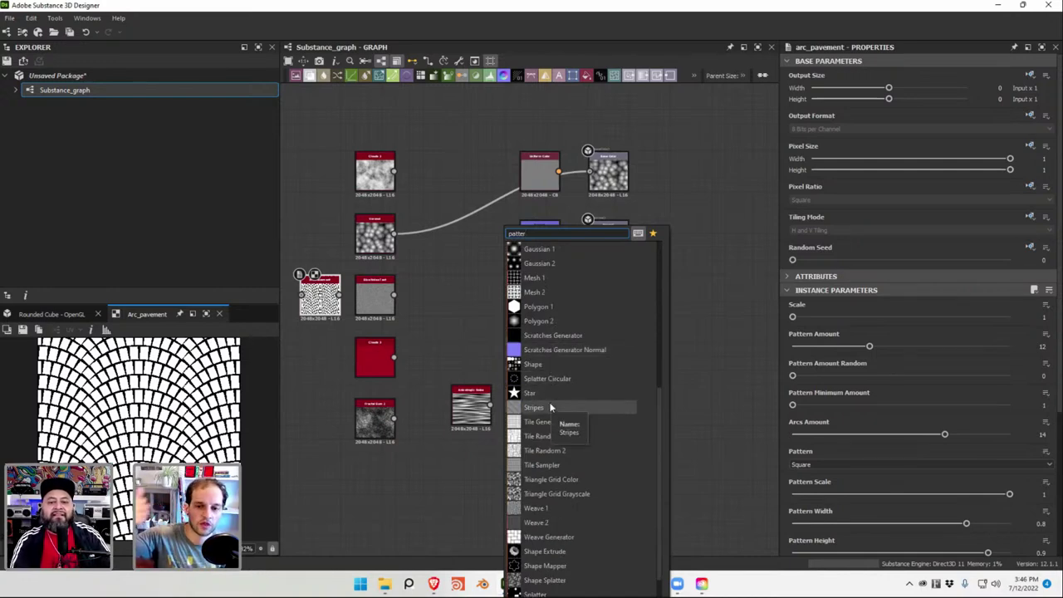
{"action": "scroll", "coordinate": [559, 406], "scroll_direction": "down", "scroll_amount": 1}
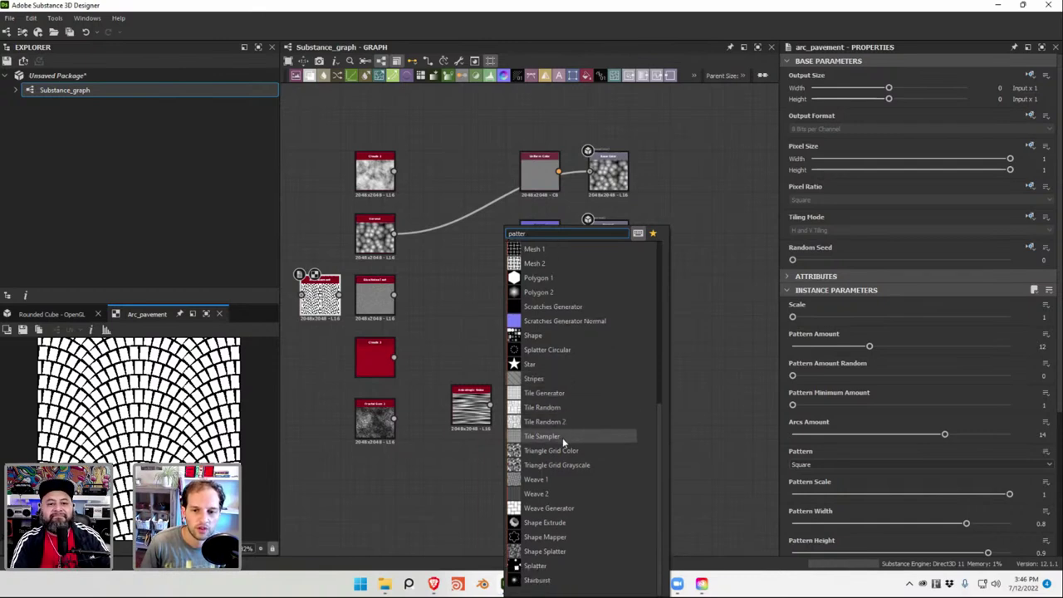
{"action": "left_click", "coordinate": [565, 379]}
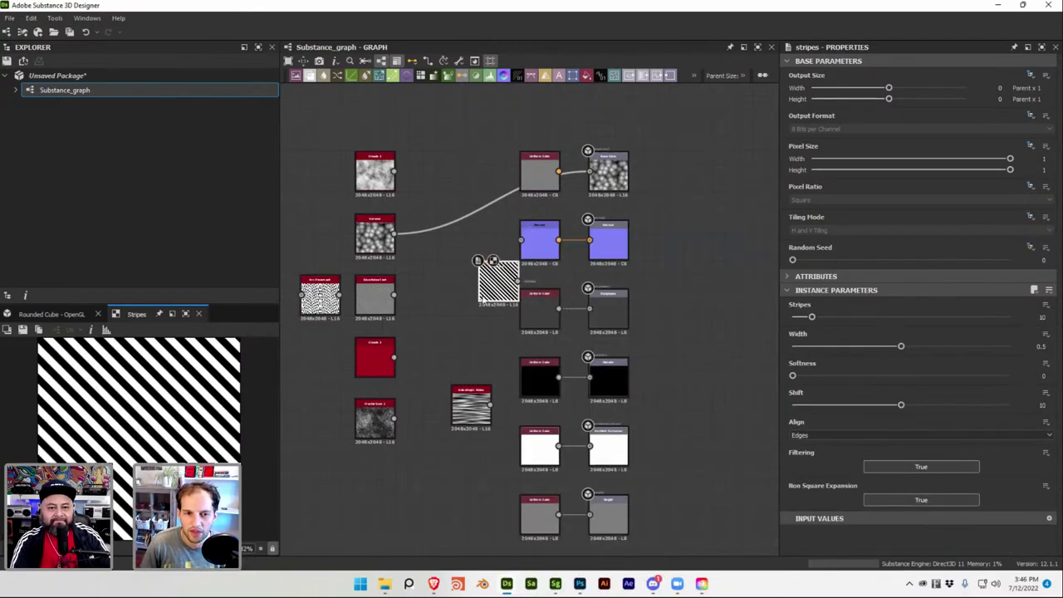
{"action": "left_click_drag", "start_coordinate": [480, 297], "coordinate": [588, 177]}
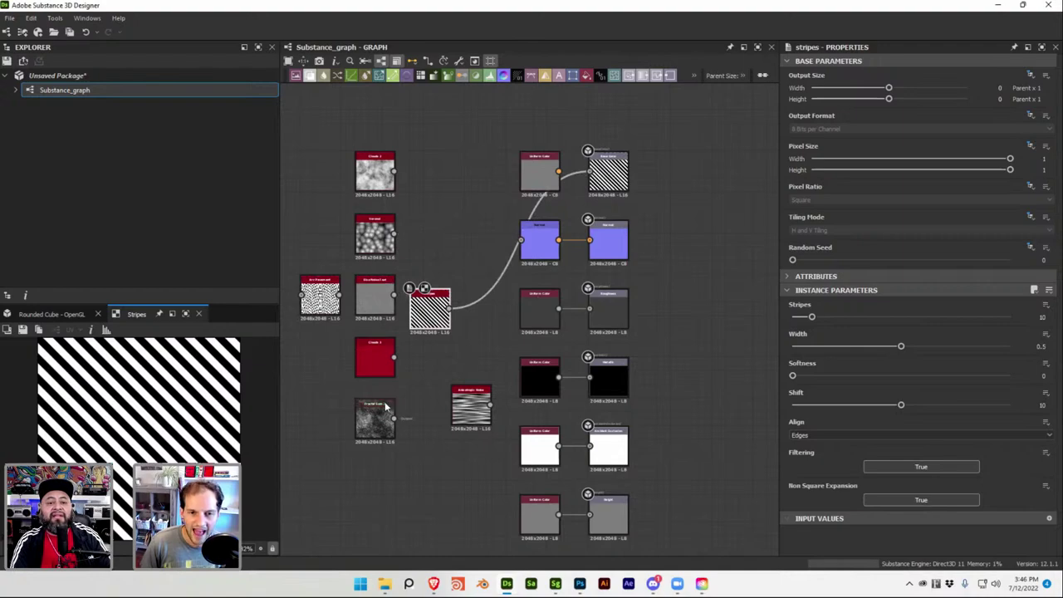
Switch to Substance 3D Stager and briefly preview the Camera view with ray tracing
{"action": "key", "text": "super+Tab"}
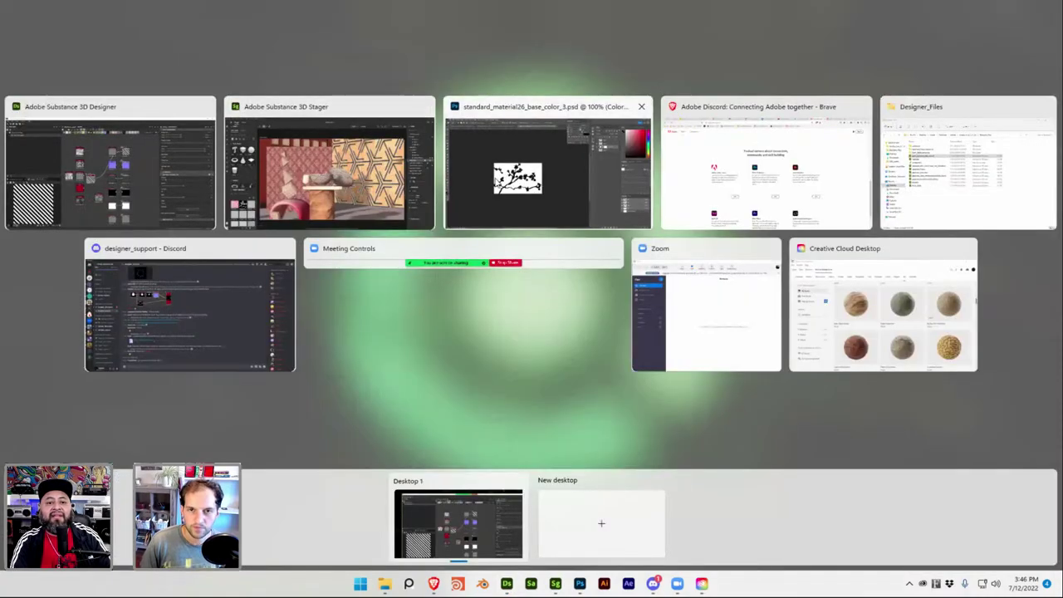
{"action": "left_click", "coordinate": [354, 170]}
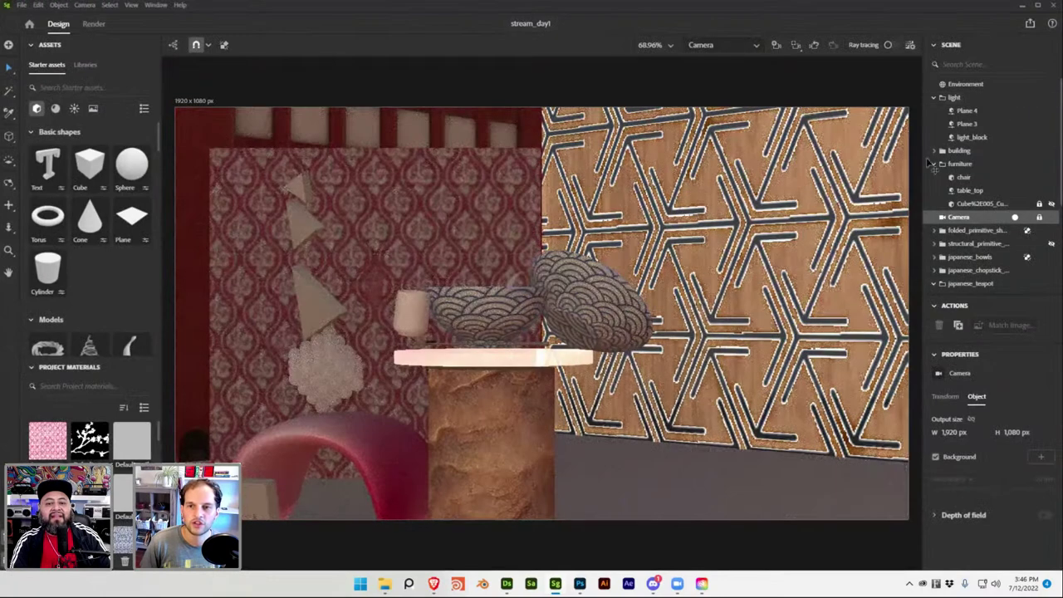
{"action": "left_click", "coordinate": [890, 45]}
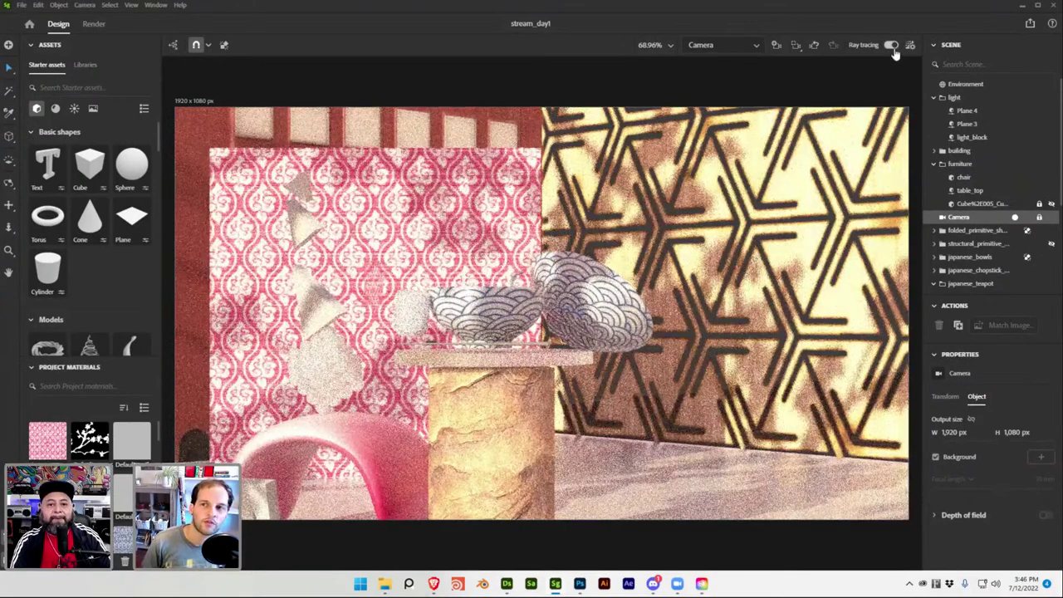
{"action": "left_click", "coordinate": [890, 46]}
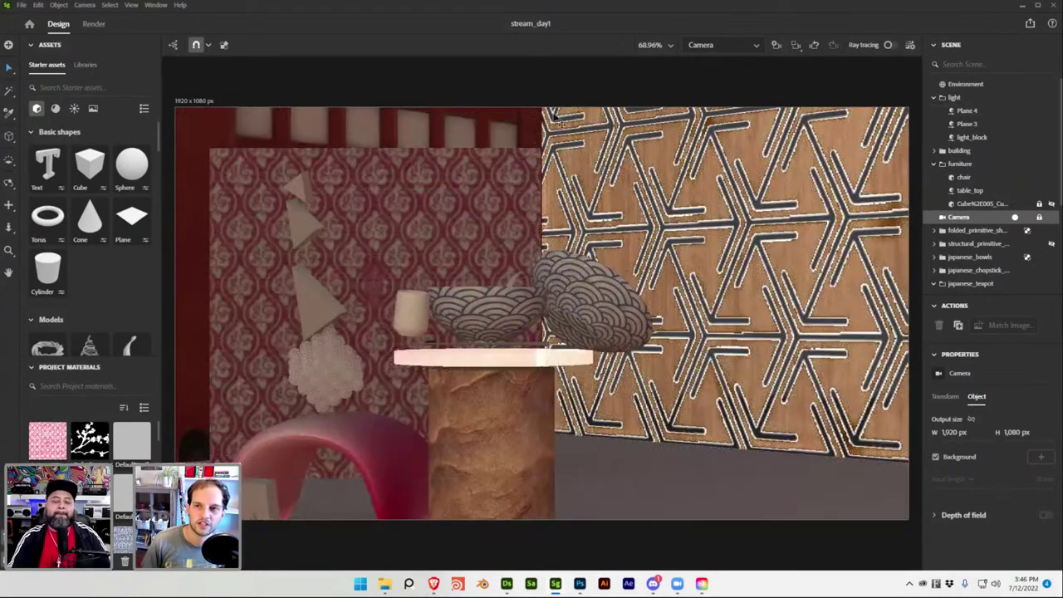
Switch to the Viewport camera and examine the light group's branch planes and their shadows around the room with ray tracing on
{"action": "left_click", "coordinate": [702, 45]}
{"action": "left_click", "coordinate": [705, 63]}
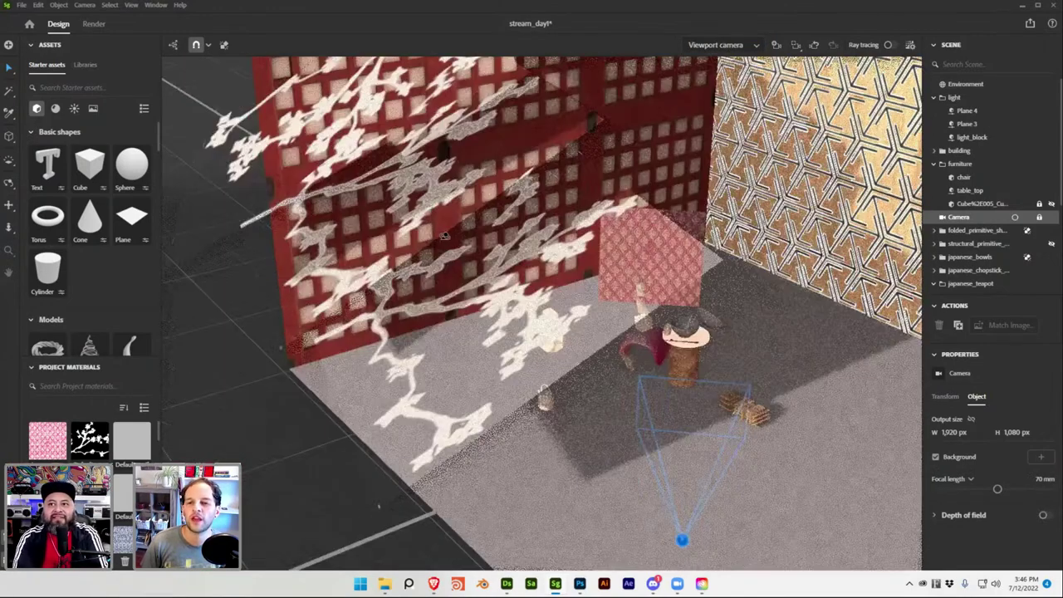
{"action": "left_click_drag", "start_coordinate": [480, 237], "coordinate": [508, 253], "text": "alt"}
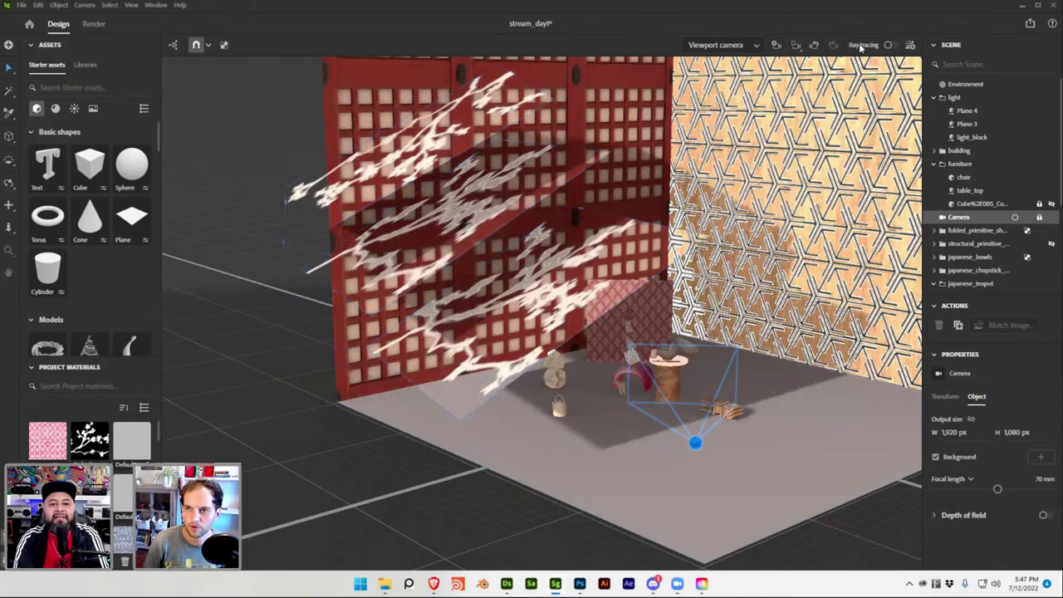
{"action": "left_click", "coordinate": [890, 45]}
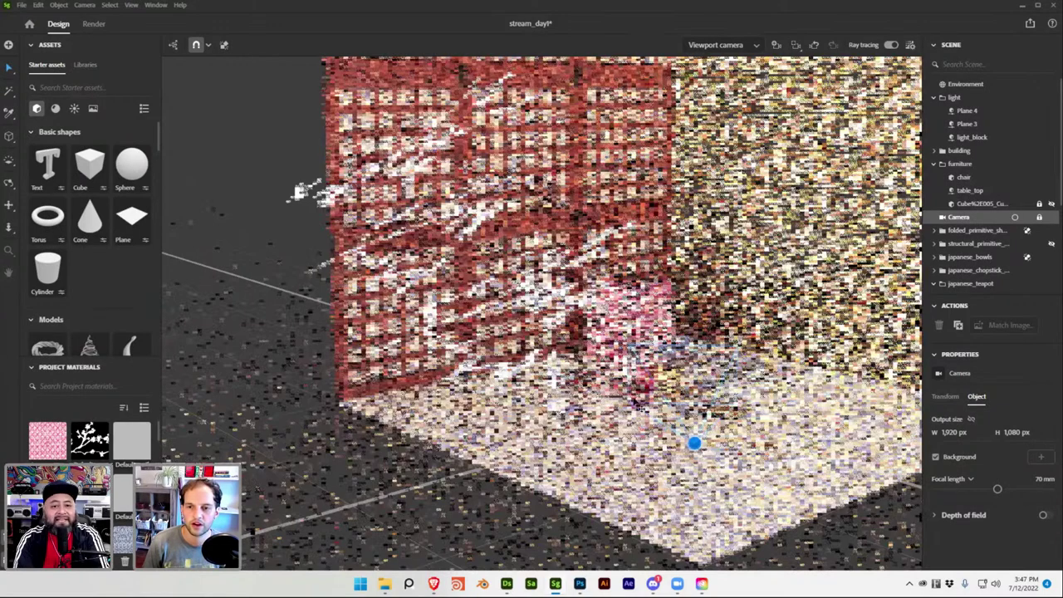
{"action": "left_click_drag", "start_coordinate": [603, 396], "coordinate": [505, 355], "text": "alt"}
{"action": "left_click_drag", "start_coordinate": [577, 361], "coordinate": [614, 373], "text": "alt"}
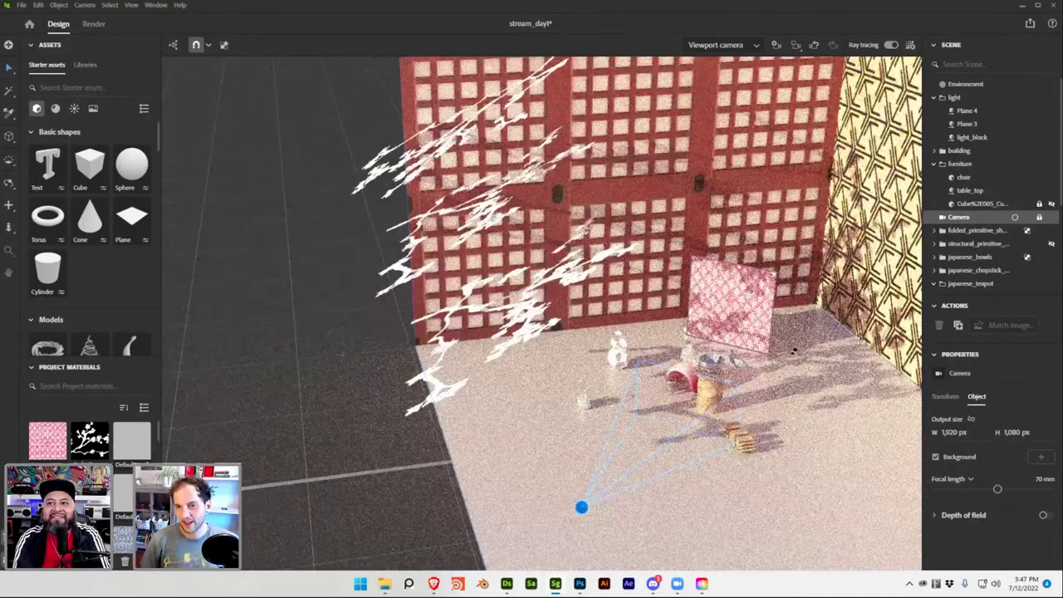
{"action": "left_click_drag", "start_coordinate": [779, 408], "coordinate": [772, 402], "text": "alt"}
{"action": "mouse_move", "coordinate": [631, 378]}
{"action": "left_mouse_down", "text": "alt"}
{"action": "mouse_move", "coordinate": [645, 386]}
{"action": "mouse_move", "coordinate": [467, 378]}
{"action": "left_mouse_up", "text": "alt"}
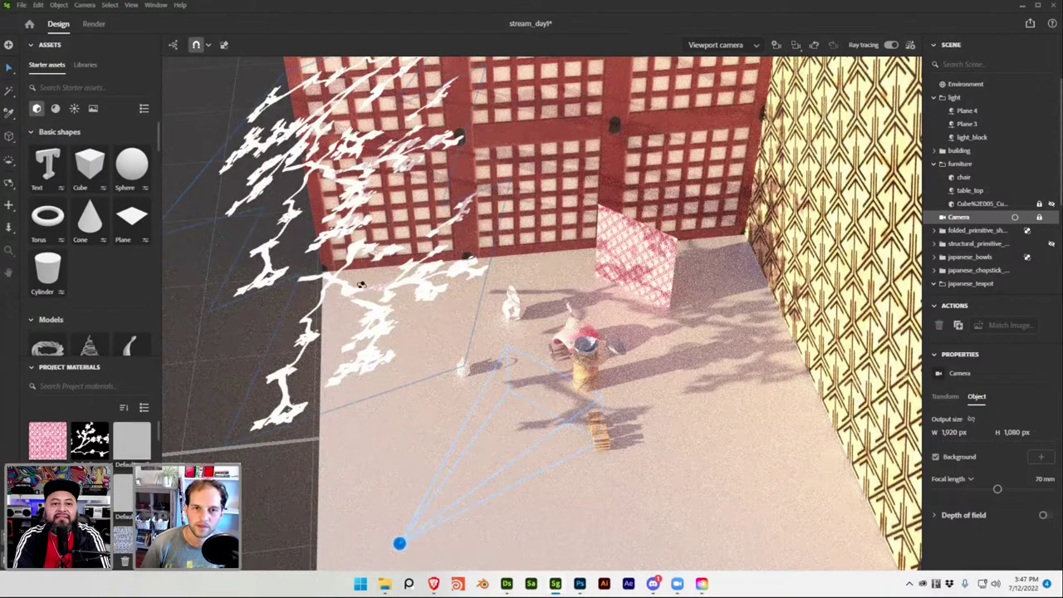
{"action": "left_click_drag", "start_coordinate": [434, 235], "coordinate": [483, 294]}
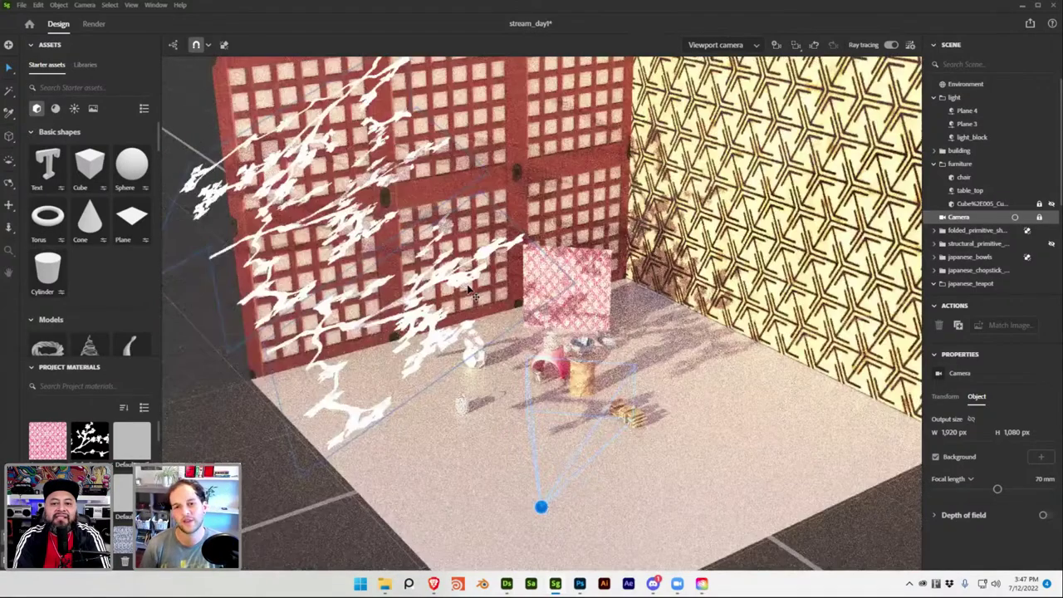
{"action": "left_click", "coordinate": [469, 288]}
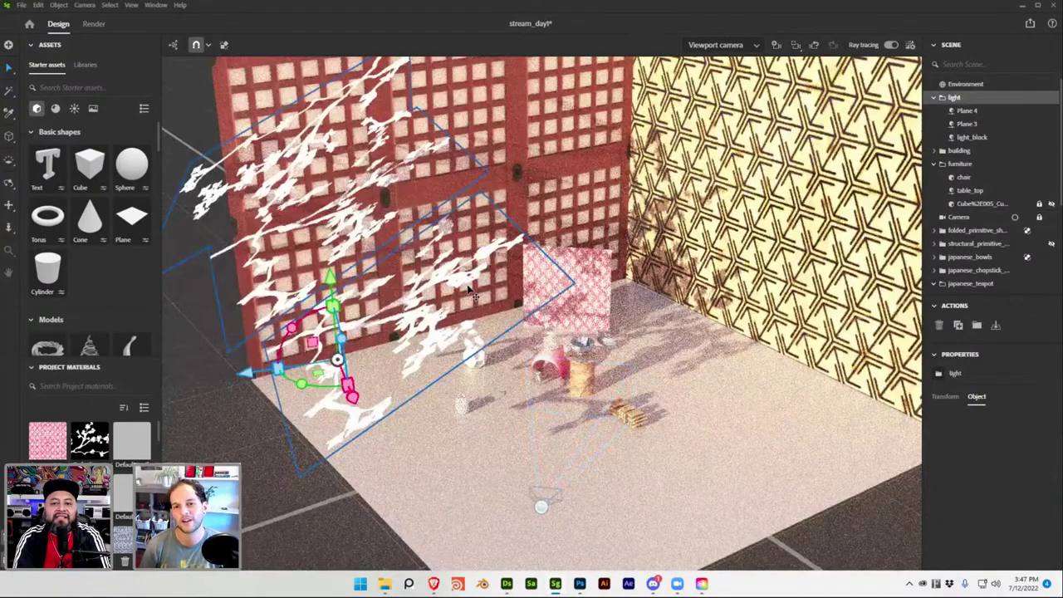
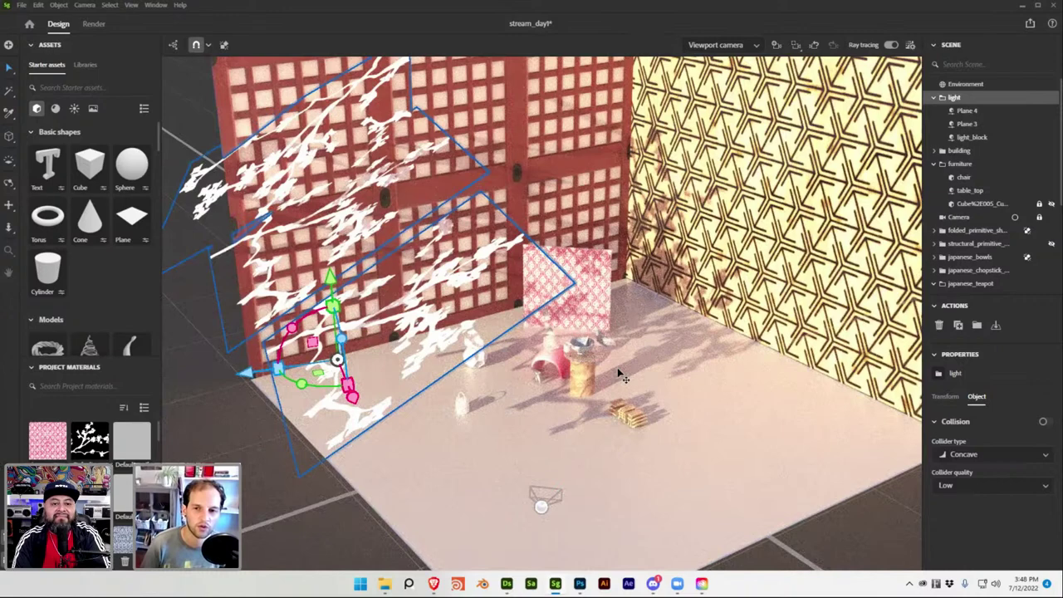
Switch to Substance 3D Designer and preview the Clouds 2 noise node in the 2D view
{"action": "left_click", "coordinate": [508, 586]}
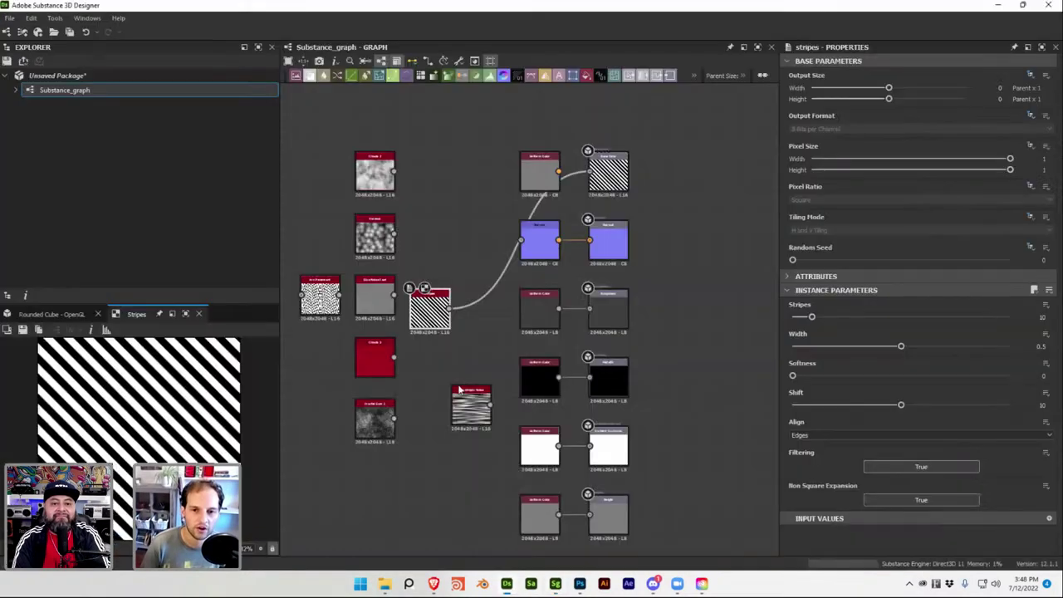
{"action": "left_click", "coordinate": [375, 234]}
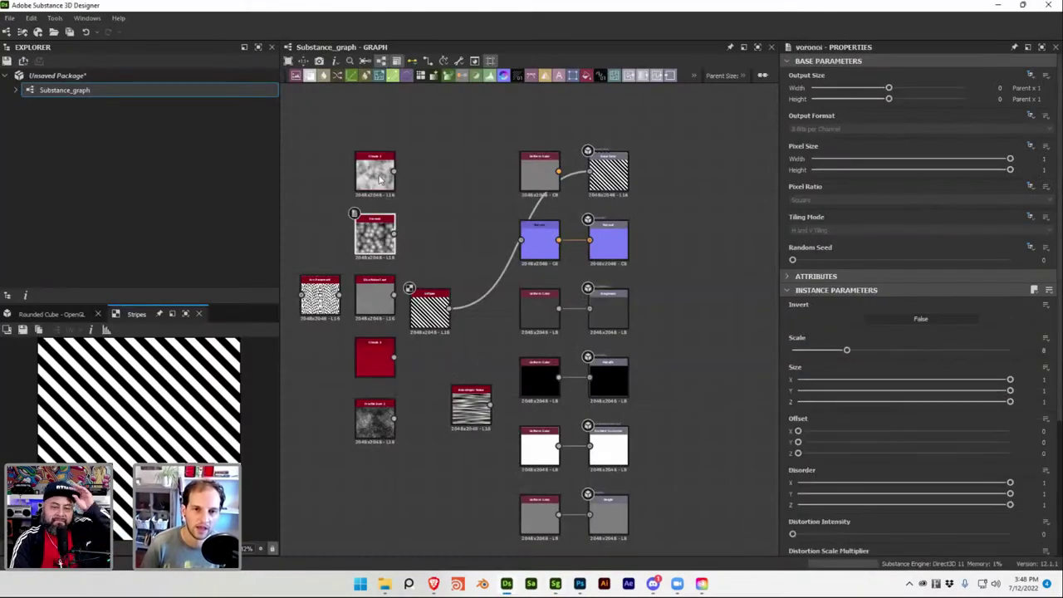
{"action": "double_click", "coordinate": [374, 171]}
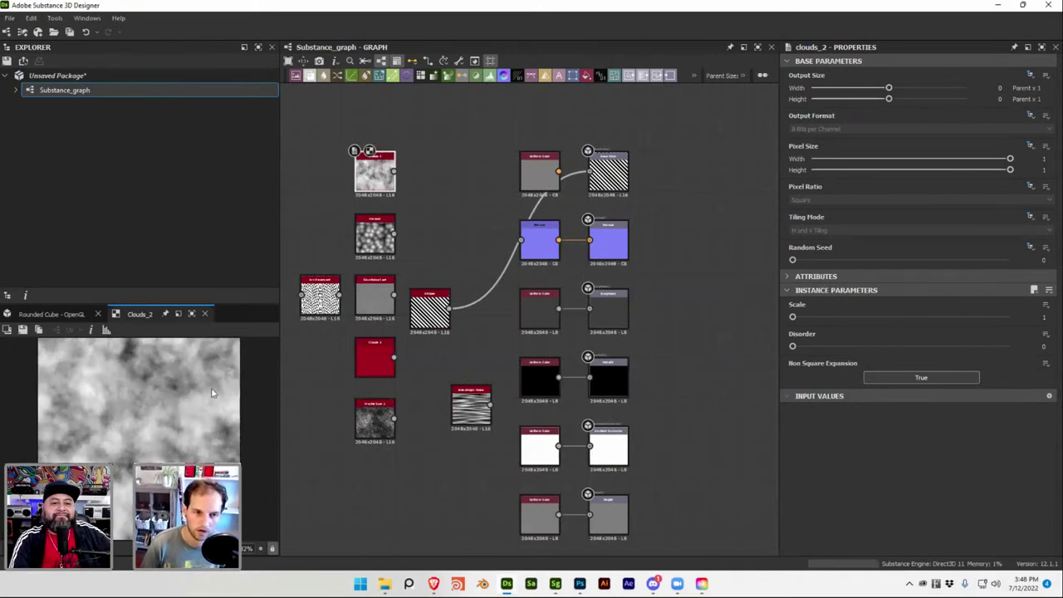
Save the scene in Substance 3D Stager and return to Substance 3D Designer
{"action": "left_click", "coordinate": [556, 588]}
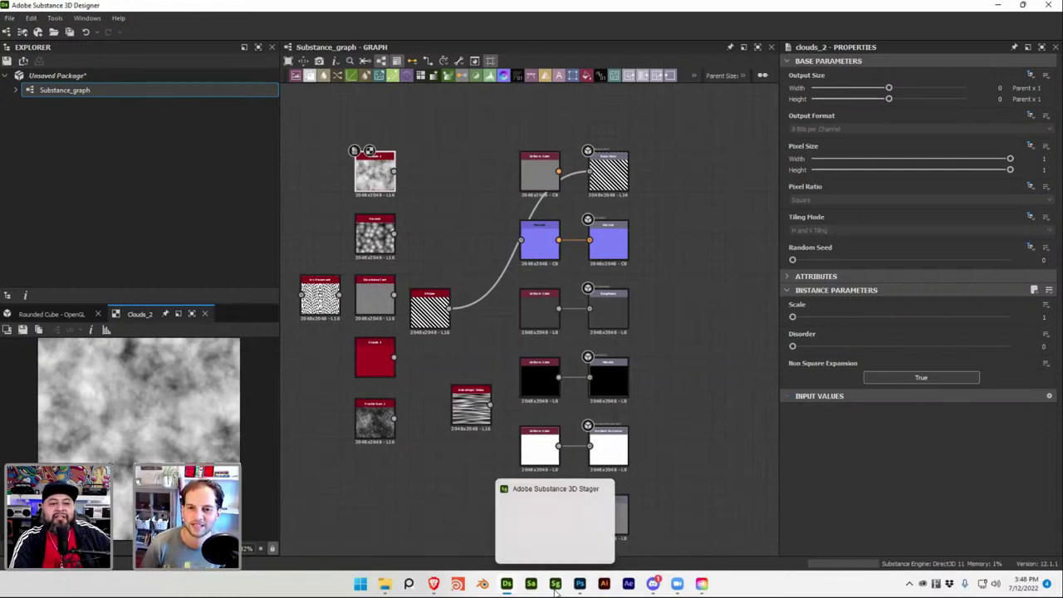
{"action": "key", "text": "ctrl+s"}
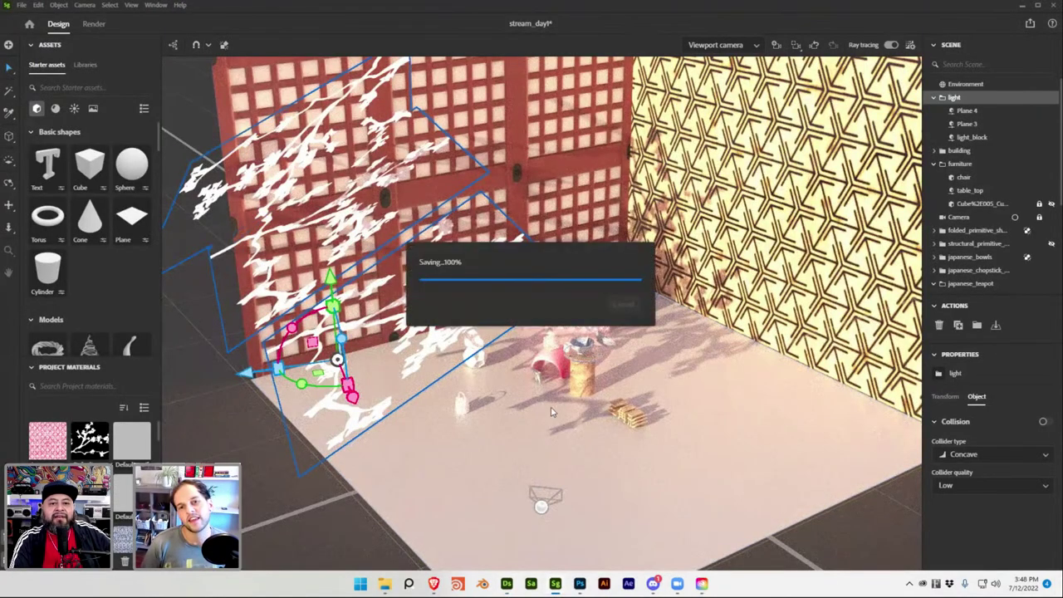
{"action": "left_click", "coordinate": [507, 583]}
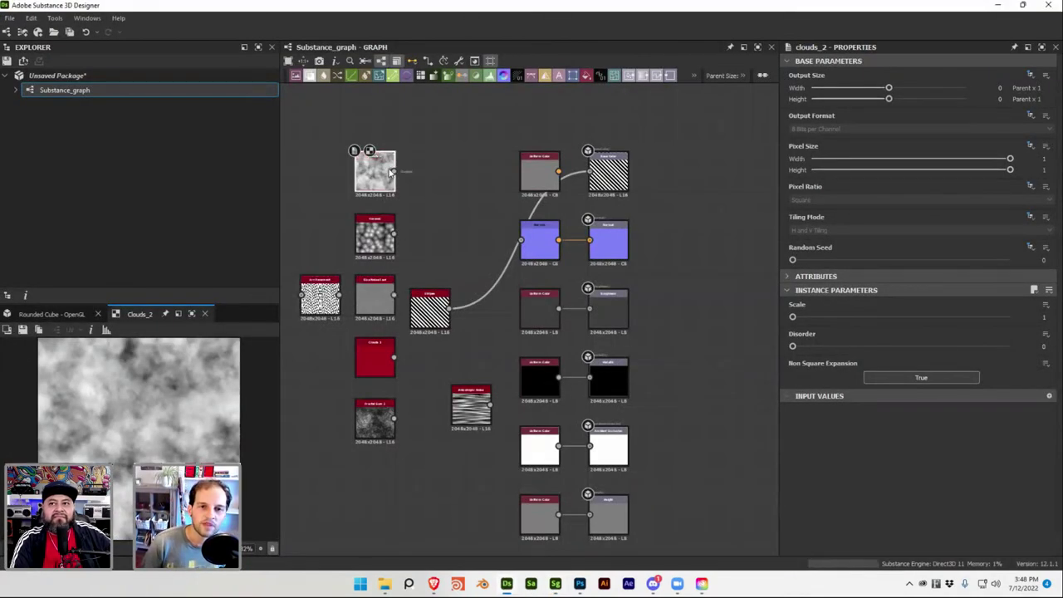
Connect Clouds 2 to the Base Color output and insert a Levels node into that link
{"action": "left_click_drag", "start_coordinate": [398, 172], "coordinate": [590, 172]}
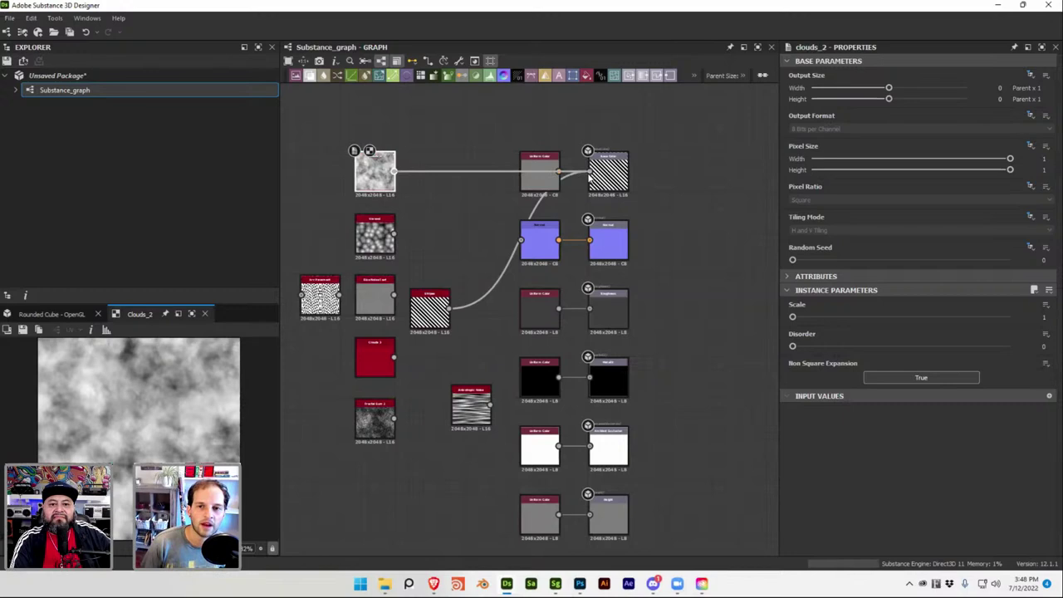
{"action": "left_click", "coordinate": [429, 172]}
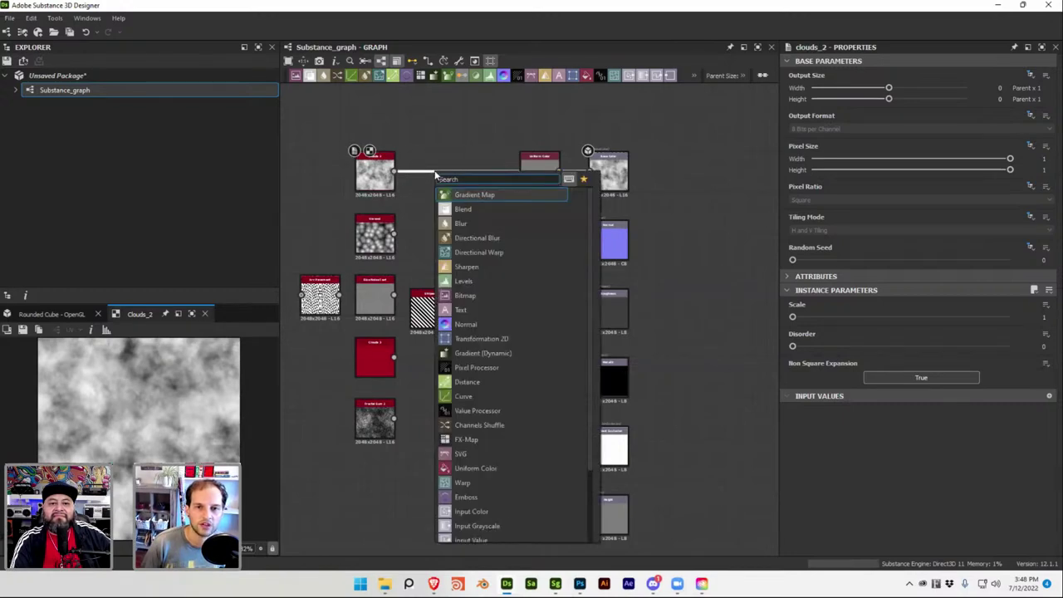
{"action": "key", "text": "space"}
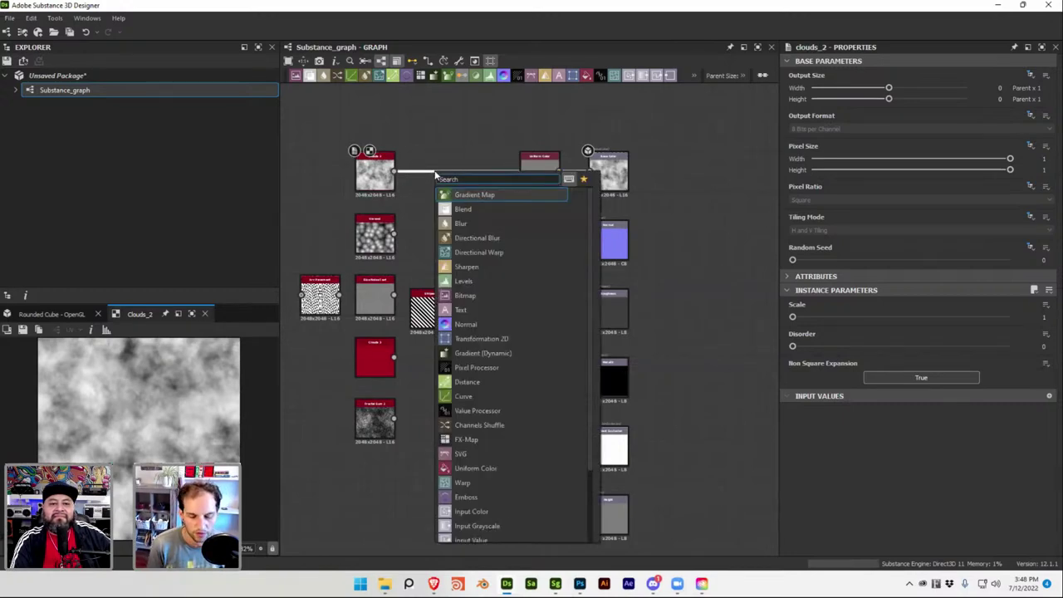
{"action": "type", "text": "levels"}
{"action": "key", "text": "Return"}
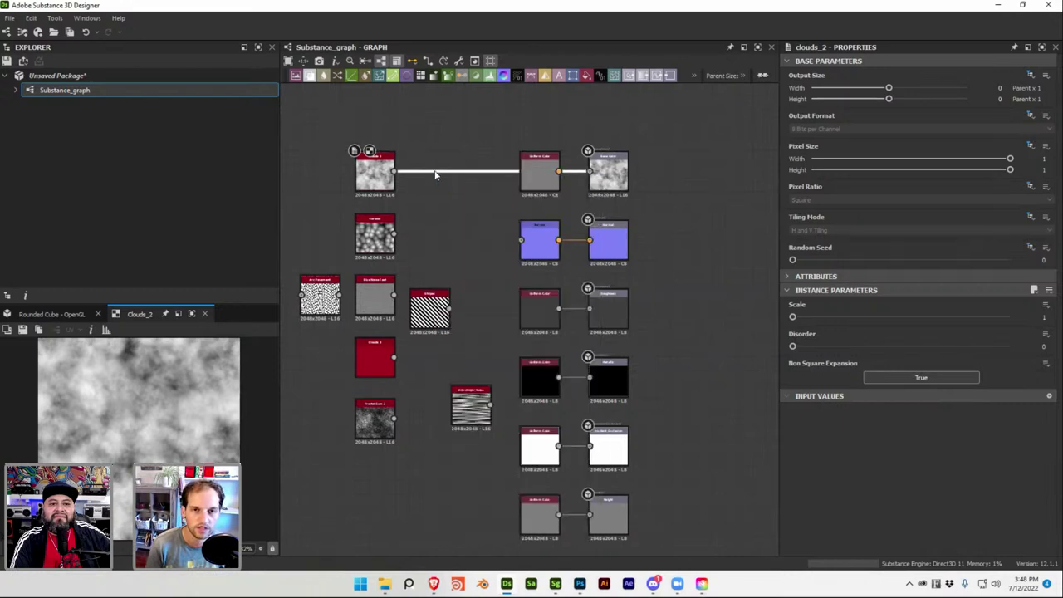
{"action": "left_click_drag", "start_coordinate": [504, 170], "coordinate": [469, 171]}
Increase the clouds' contrast in the Levels histogram by raising the input black point and lowering the input white point
{"action": "left_click_drag", "start_coordinate": [801, 322], "coordinate": [920, 322]}
{"action": "left_click_drag", "start_coordinate": [1045, 322], "coordinate": [995, 322]}
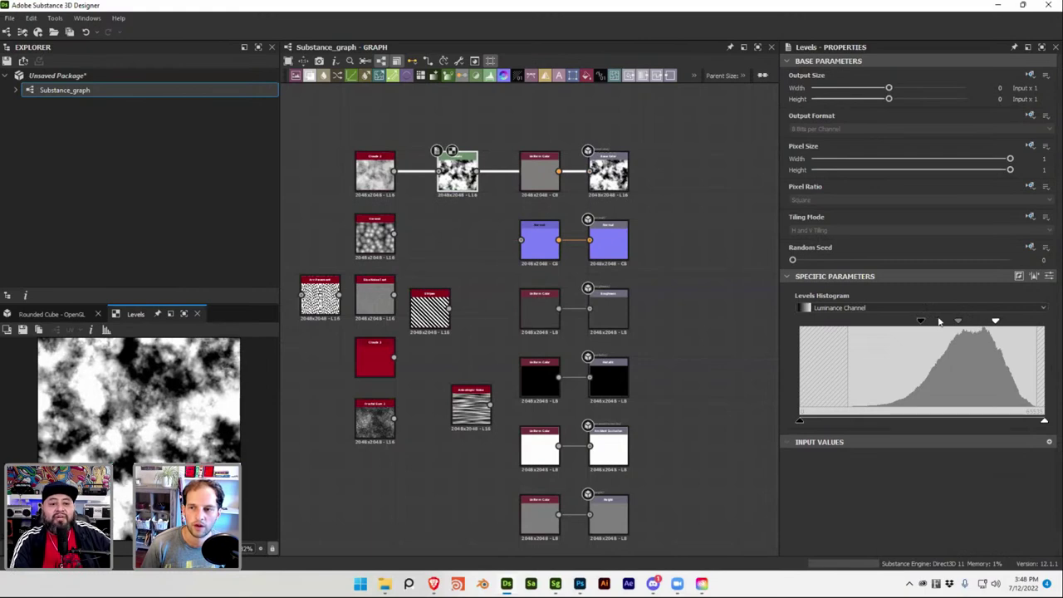
{"action": "left_click_drag", "start_coordinate": [920, 322], "coordinate": [943, 323]}
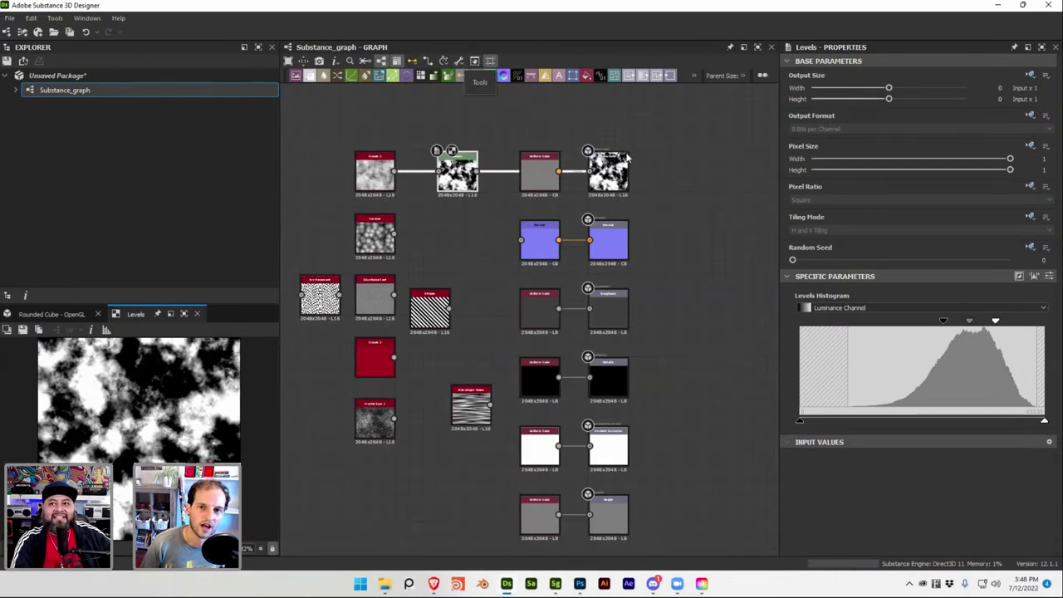
Export only the graph's basecolor output to the Desktop as a PNG in the sRGB color space
{"action": "left_click", "coordinate": [462, 62]}
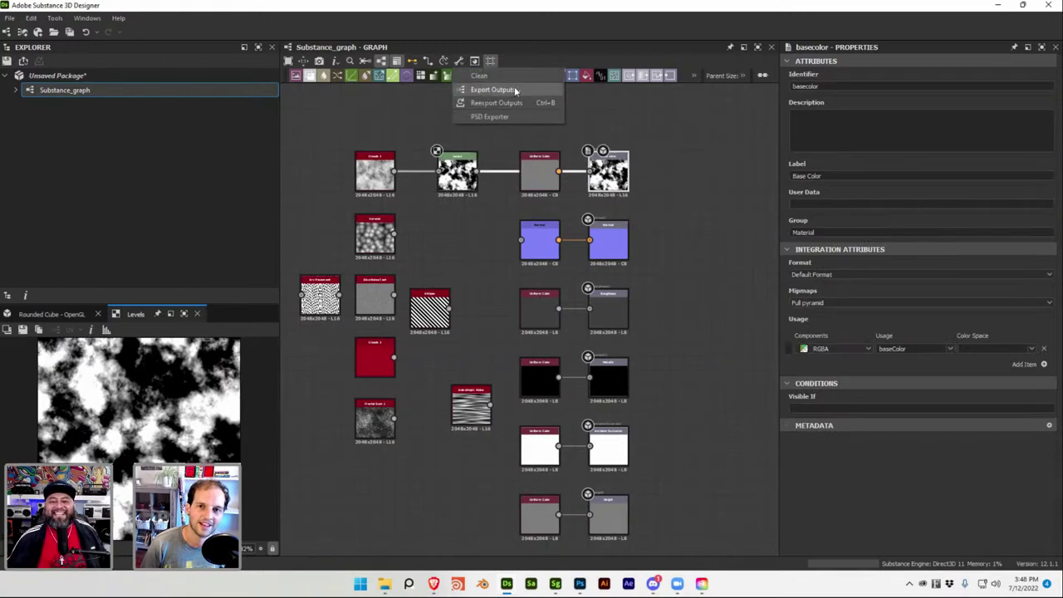
{"action": "left_click", "coordinate": [496, 90]}
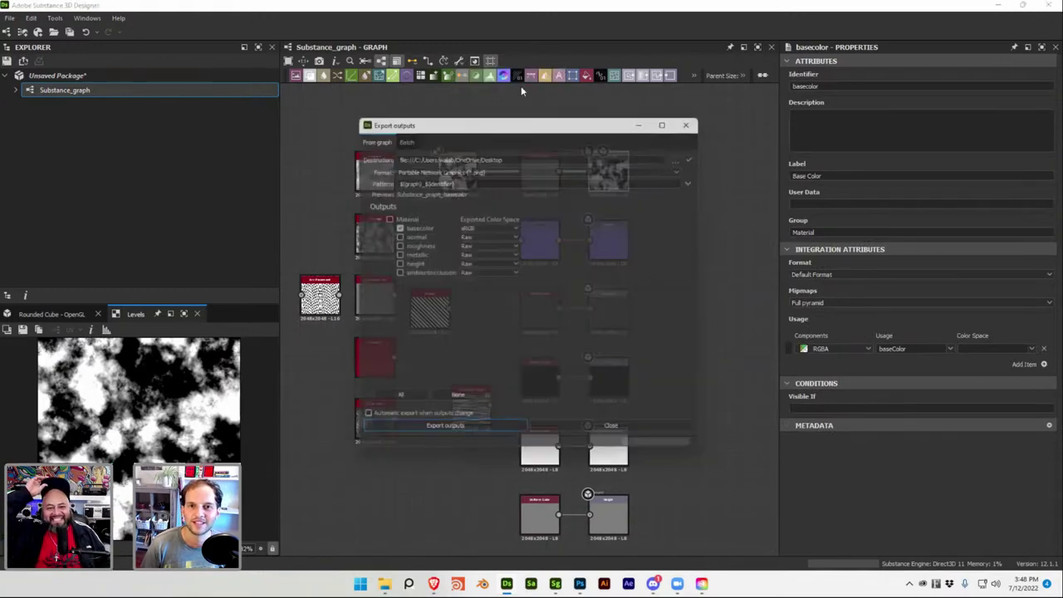
{"action": "left_click", "coordinate": [501, 435]}
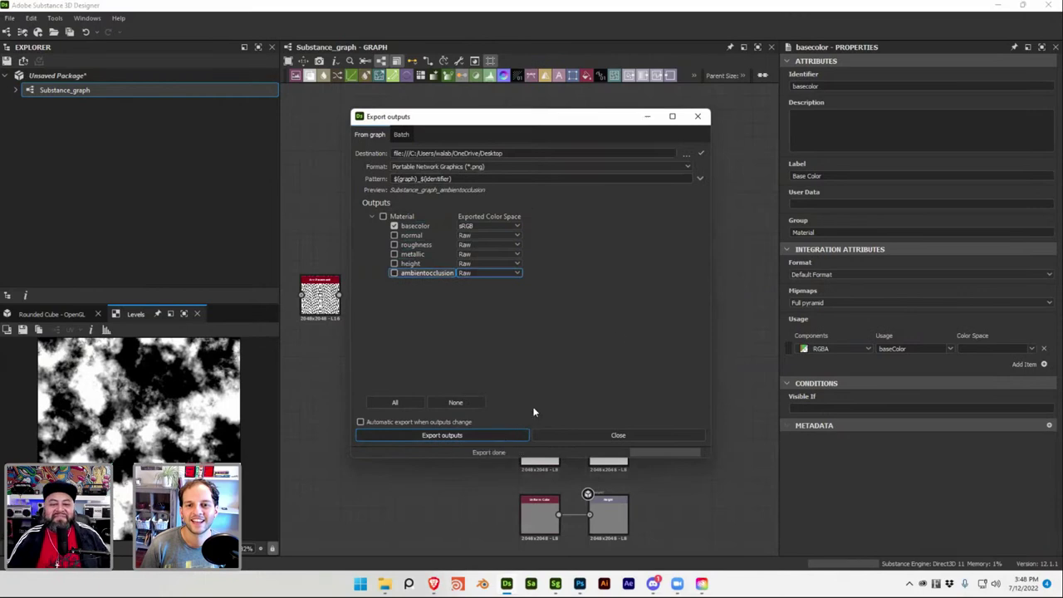
Switch to Substance 3D Stager and replace Plane 4's base color image with Substance_graph_basecolor from the Desktop
{"action": "left_click", "coordinate": [556, 582]}
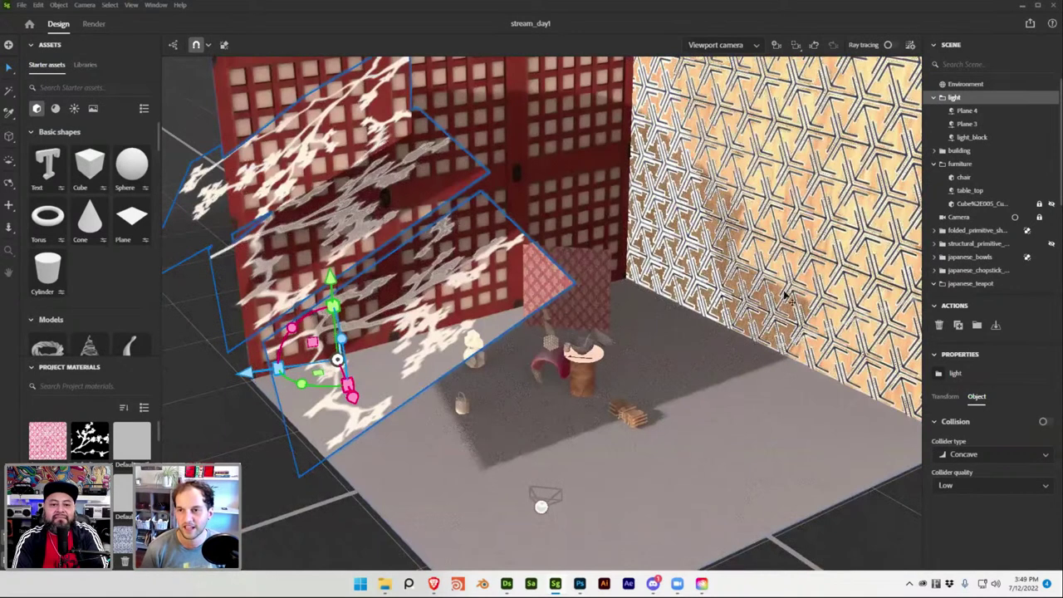
{"action": "left_click", "coordinate": [759, 240]}
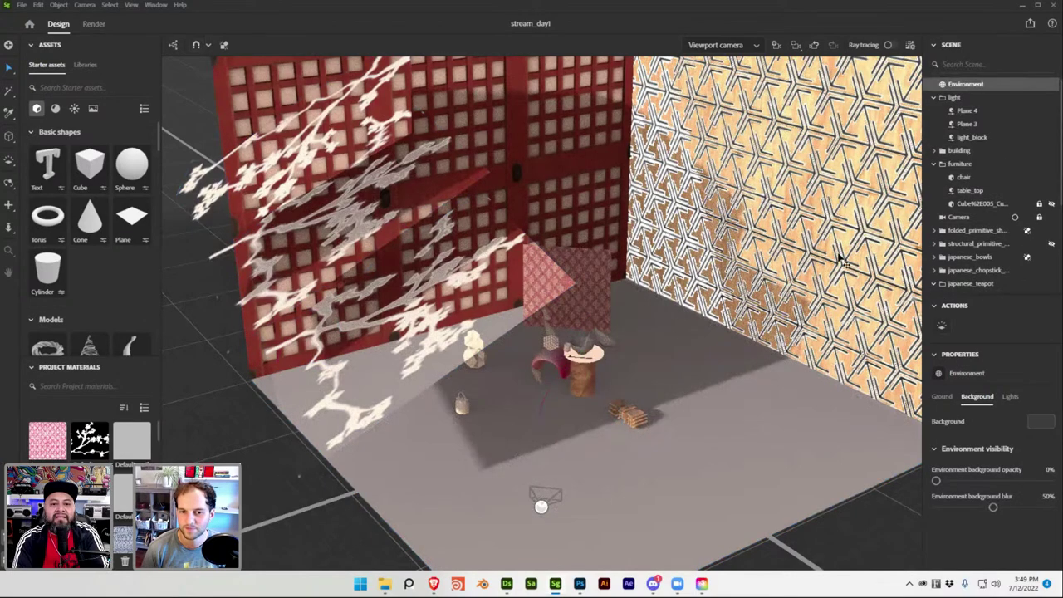
{"action": "left_click", "coordinate": [965, 110]}
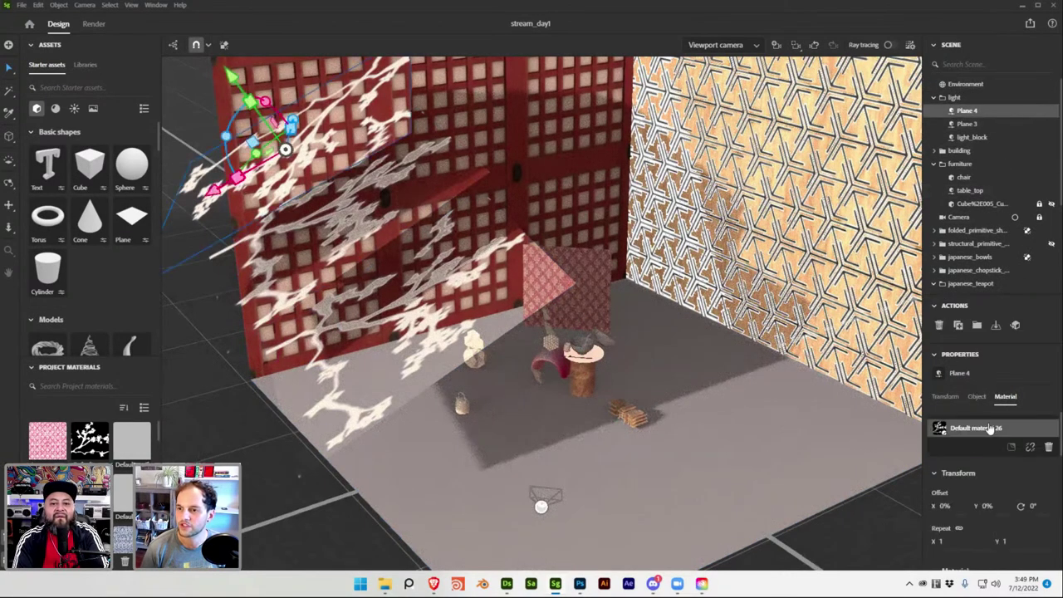
{"action": "left_click", "coordinate": [987, 477]}
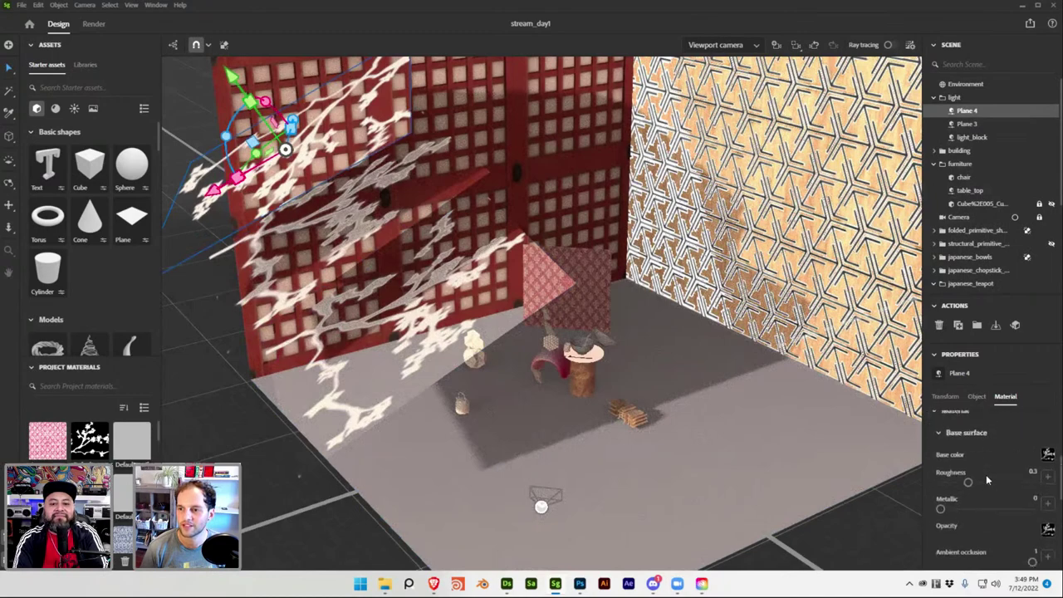
{"action": "left_click", "coordinate": [1044, 449]}
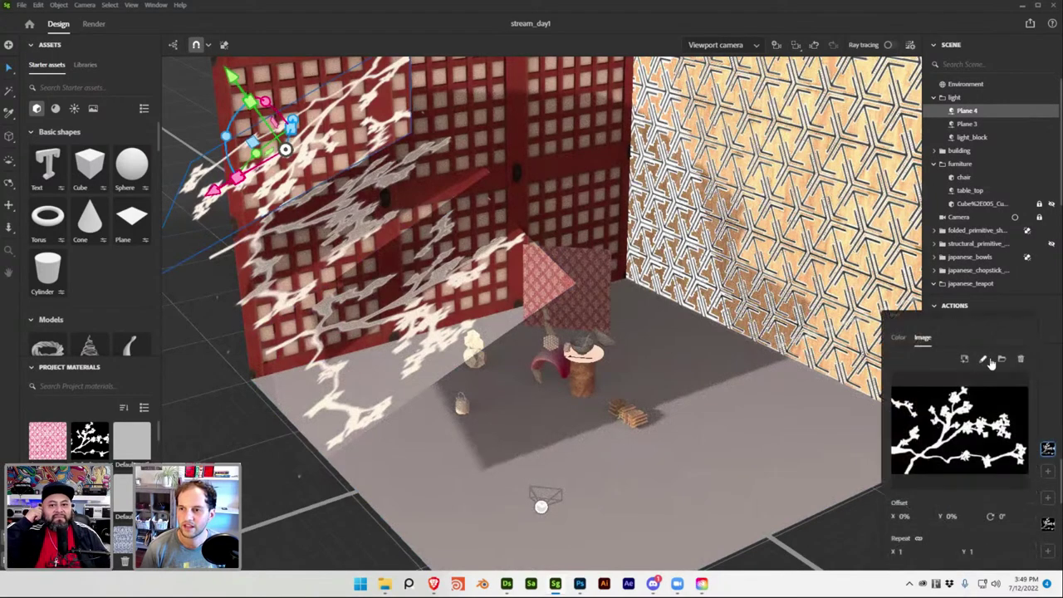
{"action": "left_click", "coordinate": [1001, 359]}
{"action": "scroll", "coordinate": [407, 171], "scroll_direction": "down", "scroll_amount": 1}
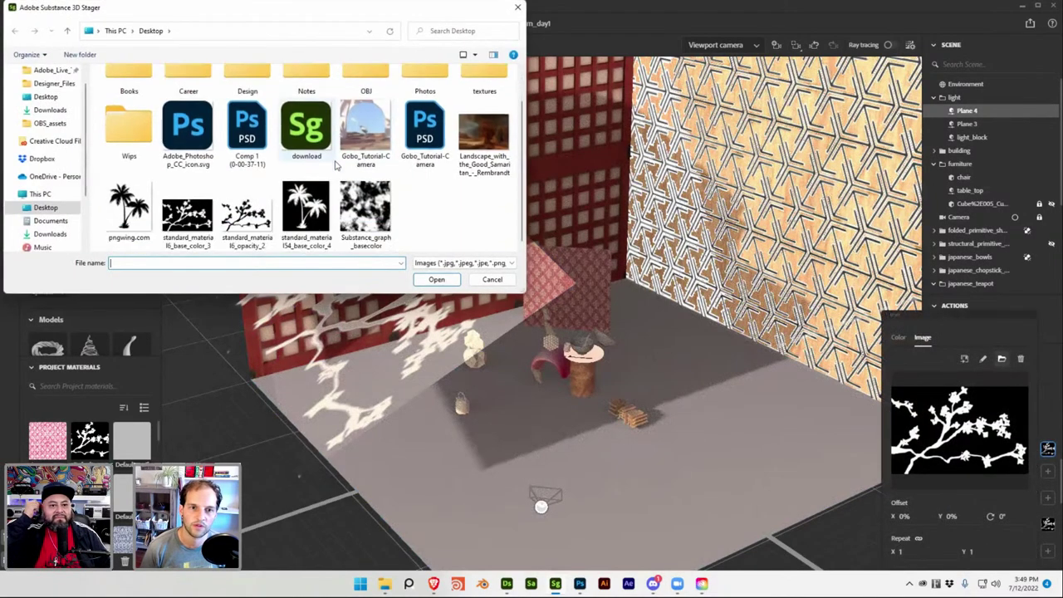
{"action": "double_click", "coordinate": [382, 226]}
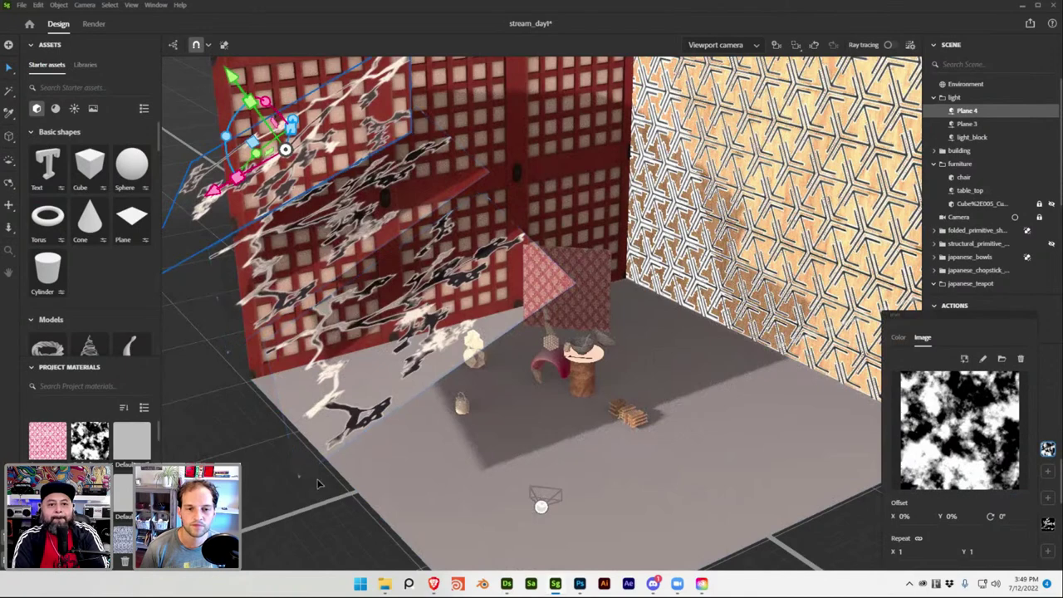
{"action": "key", "text": "Escape"}
Replace the opacity image of Plane 4's material with the same Substance_graph_basecolor cloud texture
{"action": "left_click", "coordinate": [386, 347]}
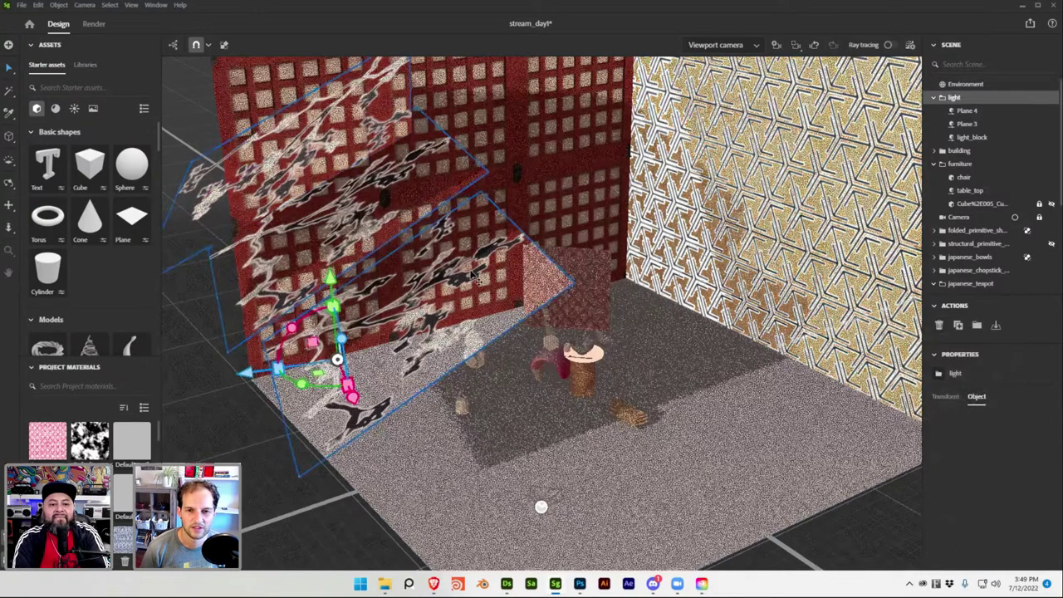
{"action": "left_click", "coordinate": [966, 111]}
{"action": "scroll", "coordinate": [1033, 498], "scroll_direction": "down", "scroll_amount": 3}
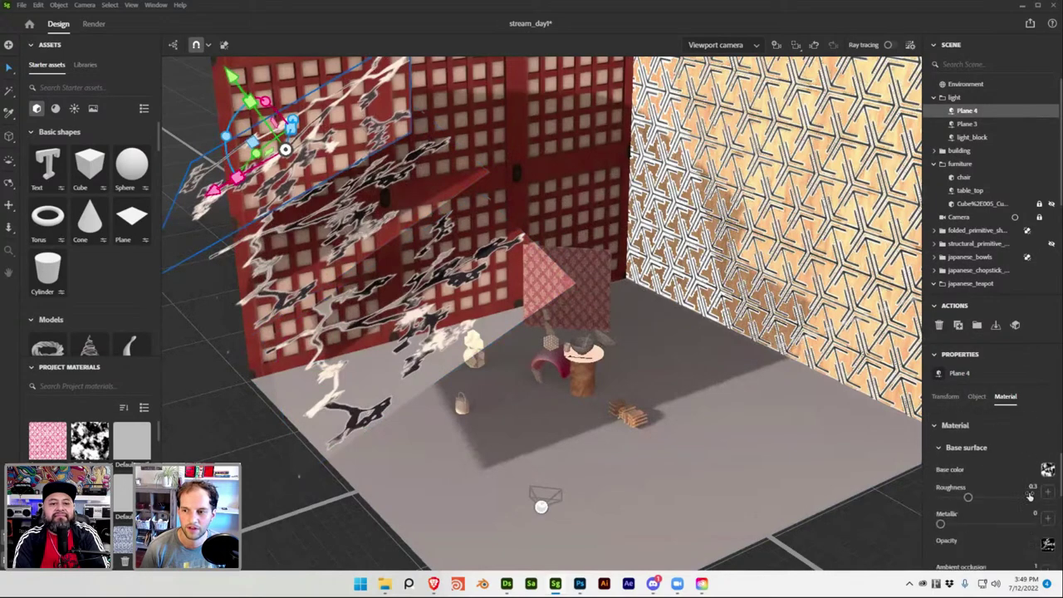
{"action": "left_click", "coordinate": [1048, 525]}
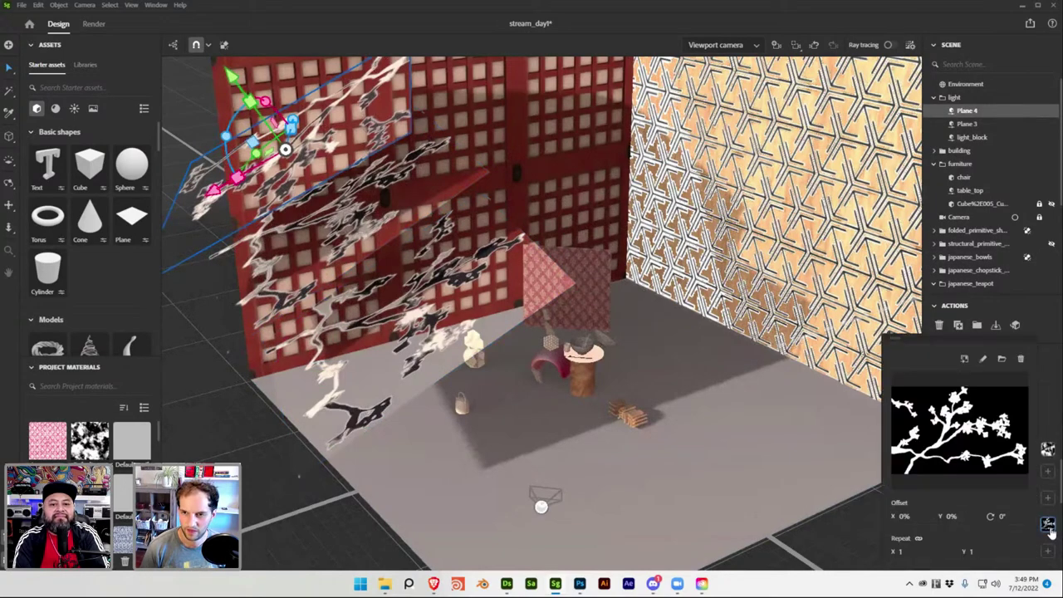
{"action": "left_click", "coordinate": [1001, 359]}
{"action": "scroll", "coordinate": [370, 224], "scroll_direction": "down", "scroll_amount": 2}
{"action": "double_click", "coordinate": [368, 207]}
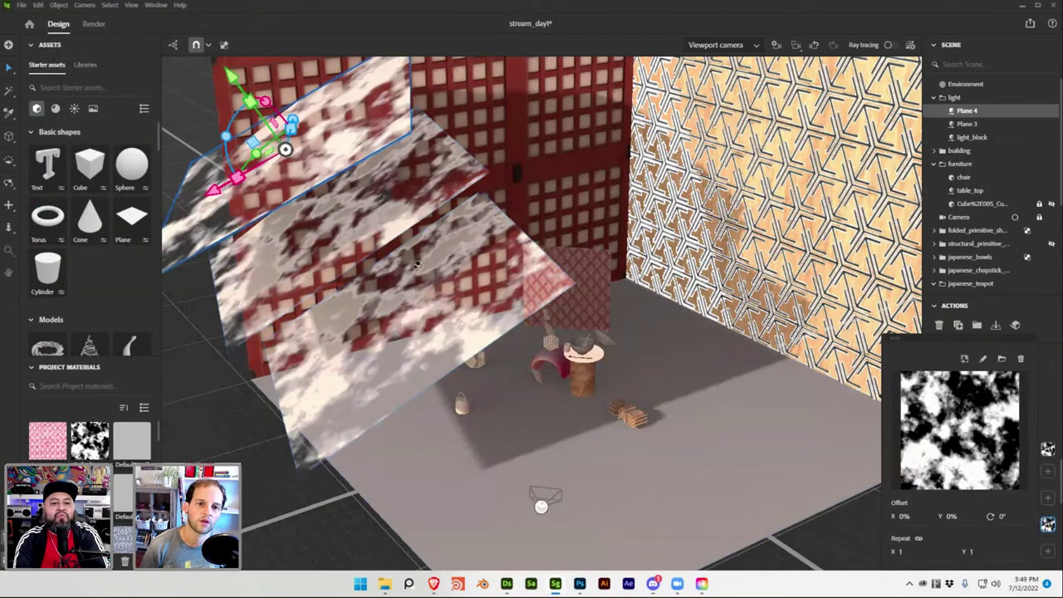
Turn on ray tracing and check the cloud shadows around the room and through the scene's saved Camera
{"action": "mouse_move", "coordinate": [475, 277]}
{"action": "left_mouse_down", "text": "alt"}
{"action": "mouse_move", "coordinate": [594, 299]}
{"action": "mouse_move", "coordinate": [495, 297]}
{"action": "mouse_move", "coordinate": [436, 253]}
{"action": "left_mouse_up", "text": "alt"}
{"action": "key", "text": "ctrl+z"}
{"action": "key", "text": "ctrl+z"}
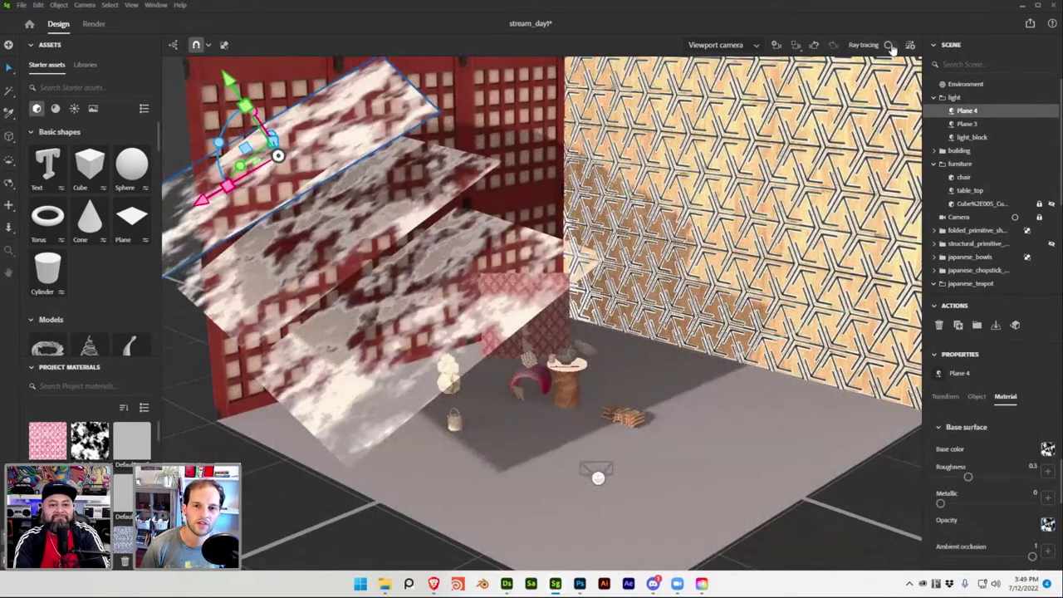
{"action": "left_click", "coordinate": [891, 46]}
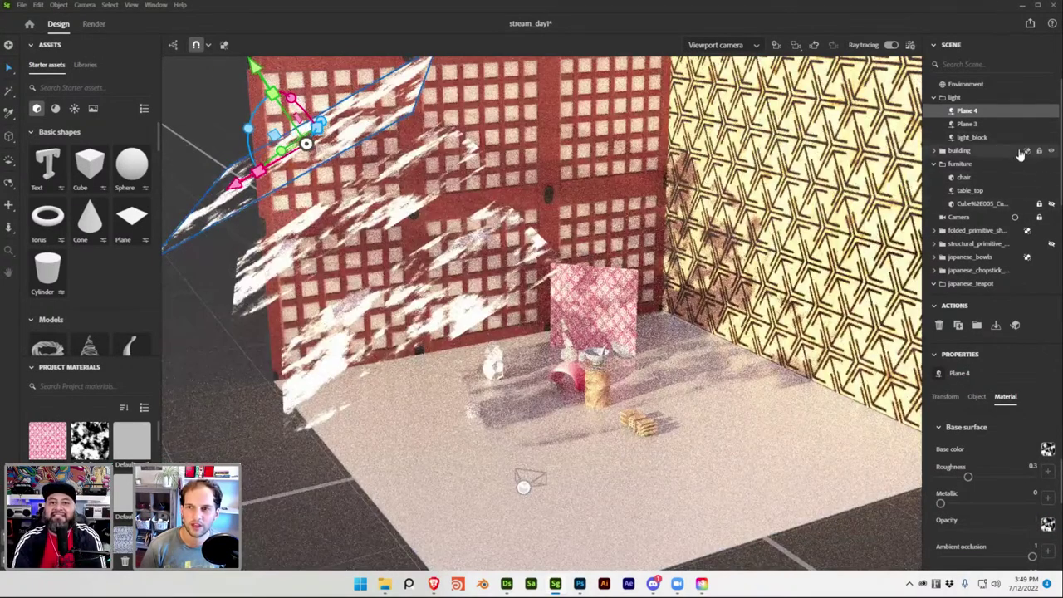
{"action": "left_click", "coordinate": [1015, 217]}
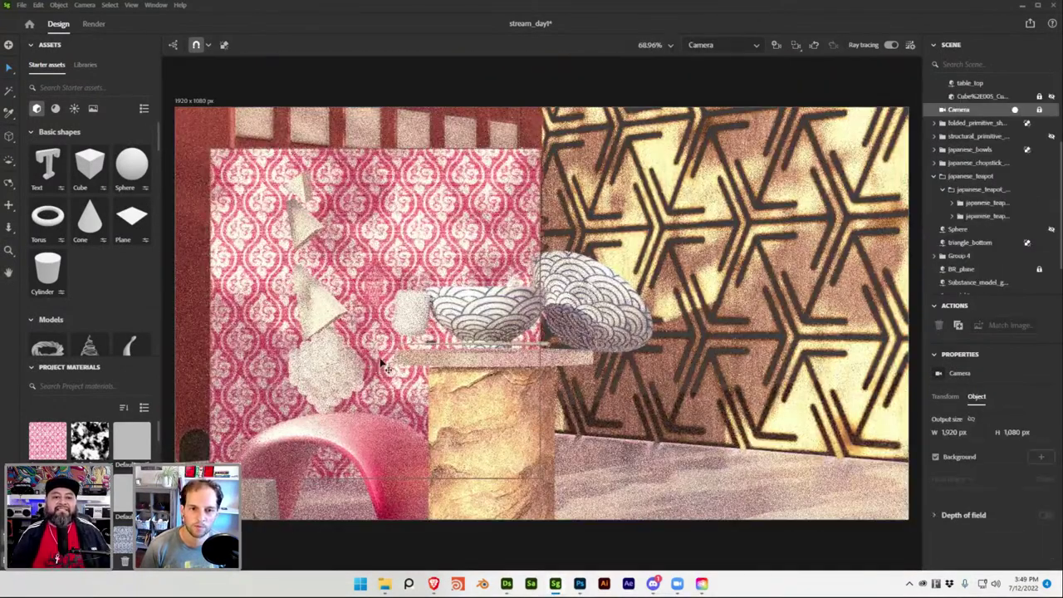
Switch to Substance 3D Designer, close the Export outputs dialog, select the Levels node, and return to Stager
{"action": "left_click", "coordinate": [530, 585]}
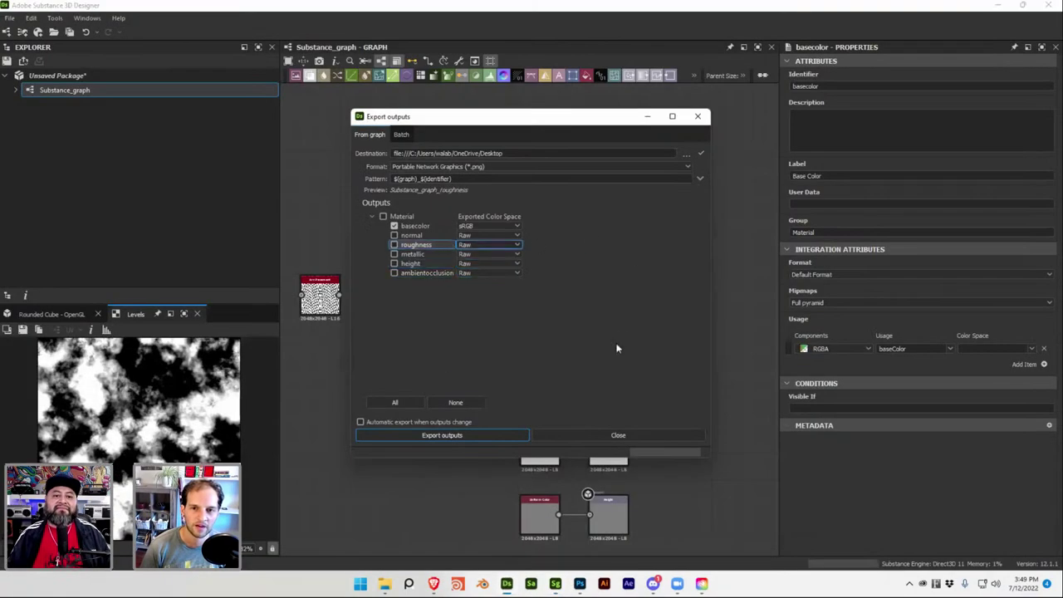
{"action": "left_click", "coordinate": [612, 435]}
{"action": "left_click", "coordinate": [458, 184]}
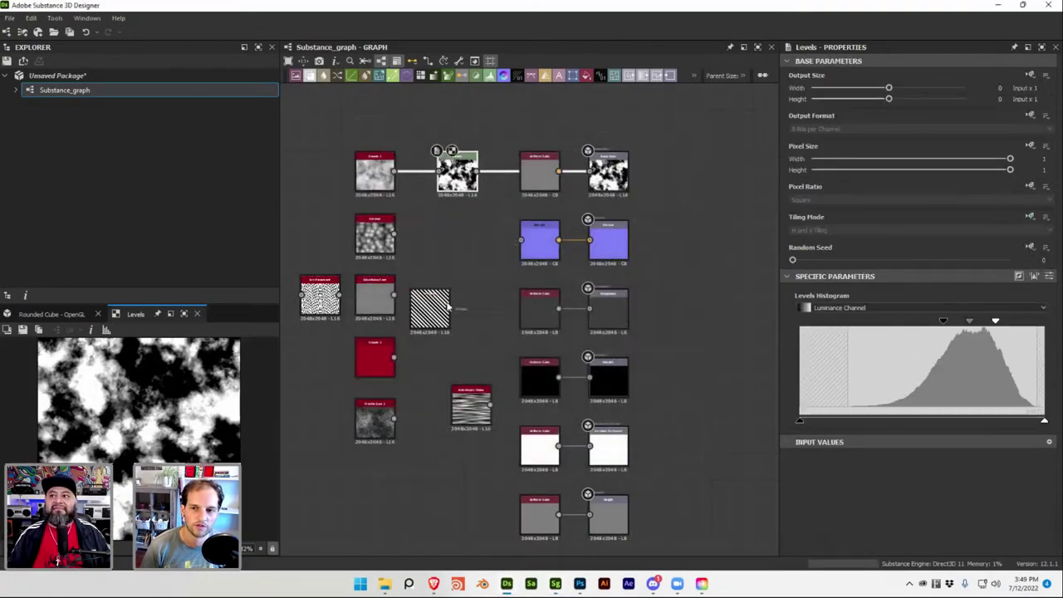
{"action": "key", "text": "super+Tab"}
{"action": "left_click", "coordinate": [406, 192]}
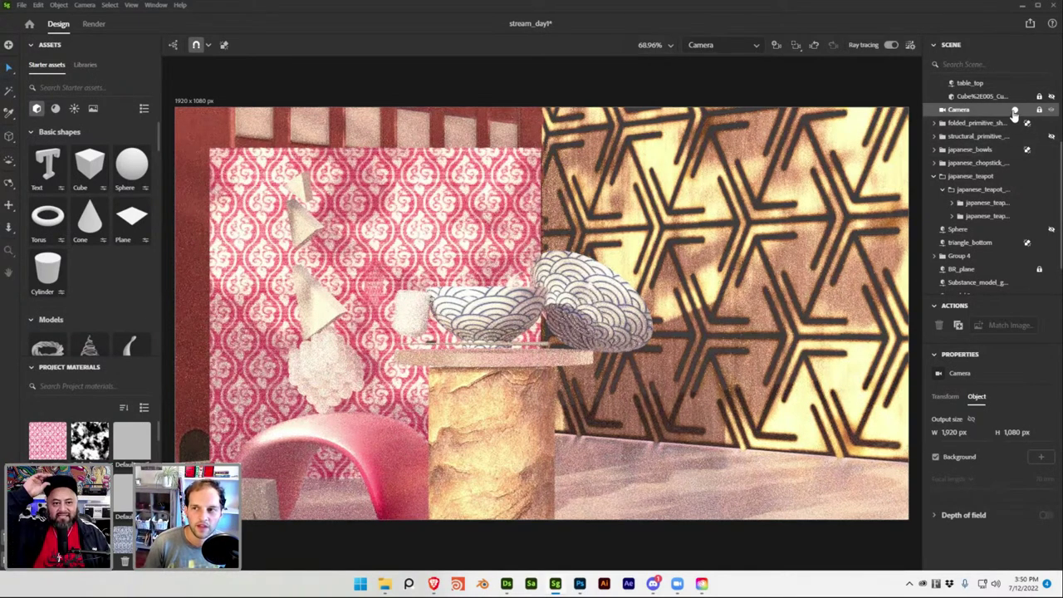
Leave the saved Camera for the viewport camera, save the scene, and turn off ray tracing
{"action": "left_click", "coordinate": [1014, 112]}
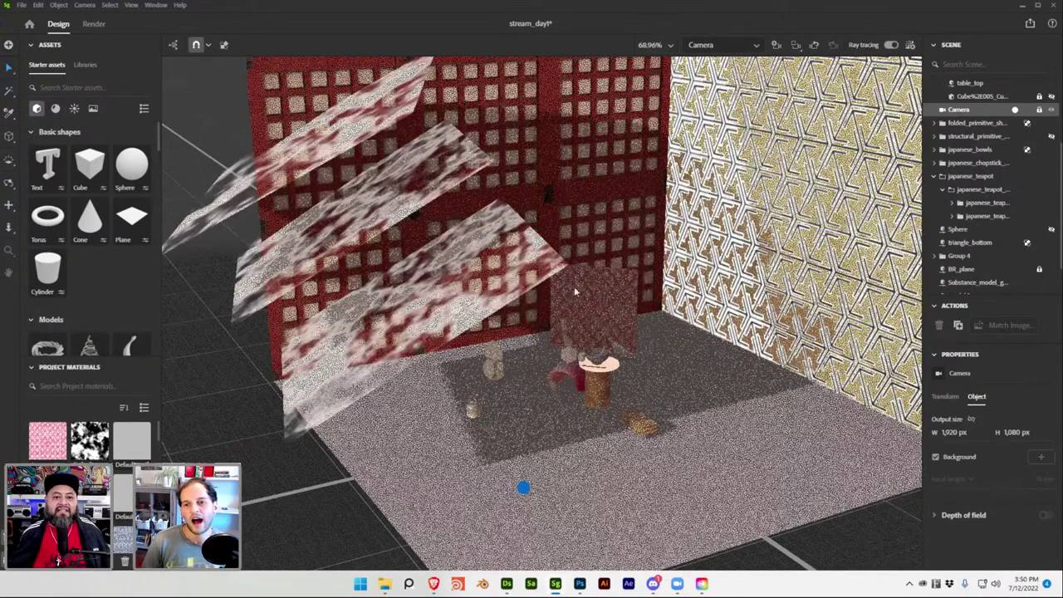
{"action": "key", "text": "ctrl+s"}
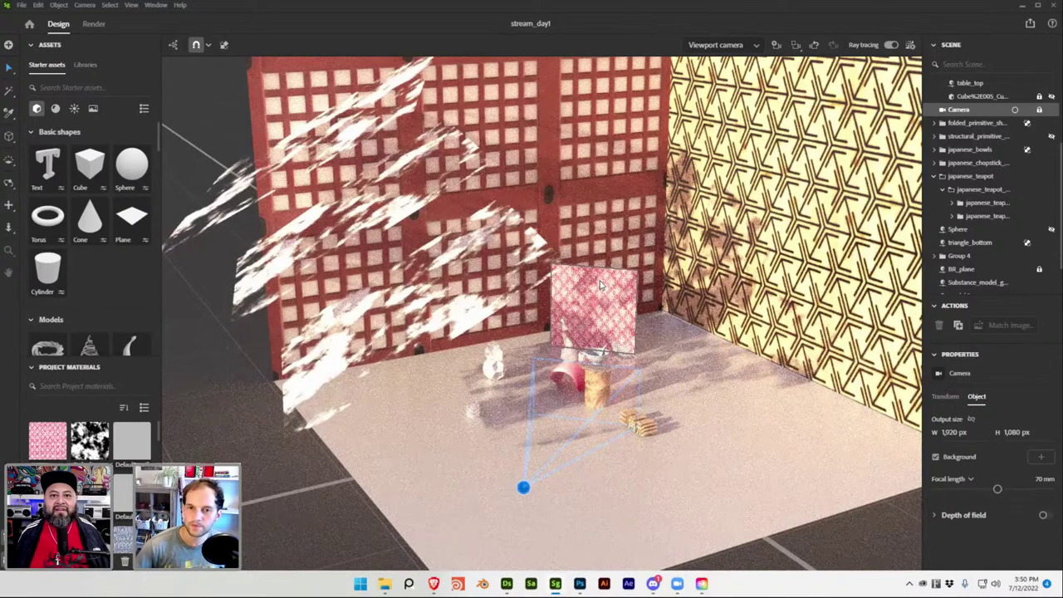
{"action": "left_click", "coordinate": [888, 45]}
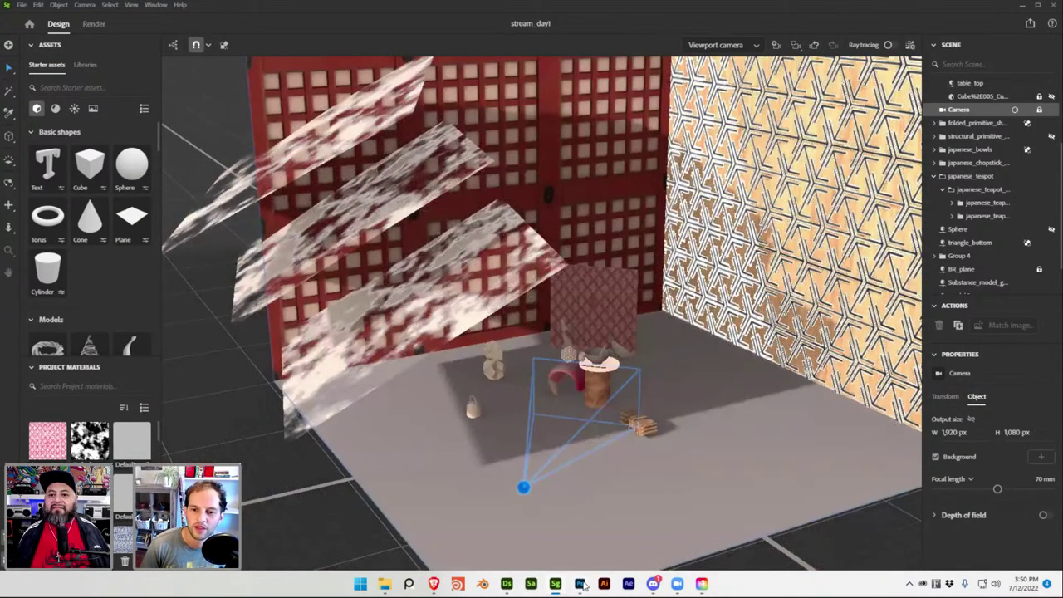
Switch to Photoshop, close the branch document standard_material26_base_color_2.psd, and return to Stager
{"action": "left_click", "coordinate": [581, 585]}
{"action": "key", "text": "ctrl+plus"}
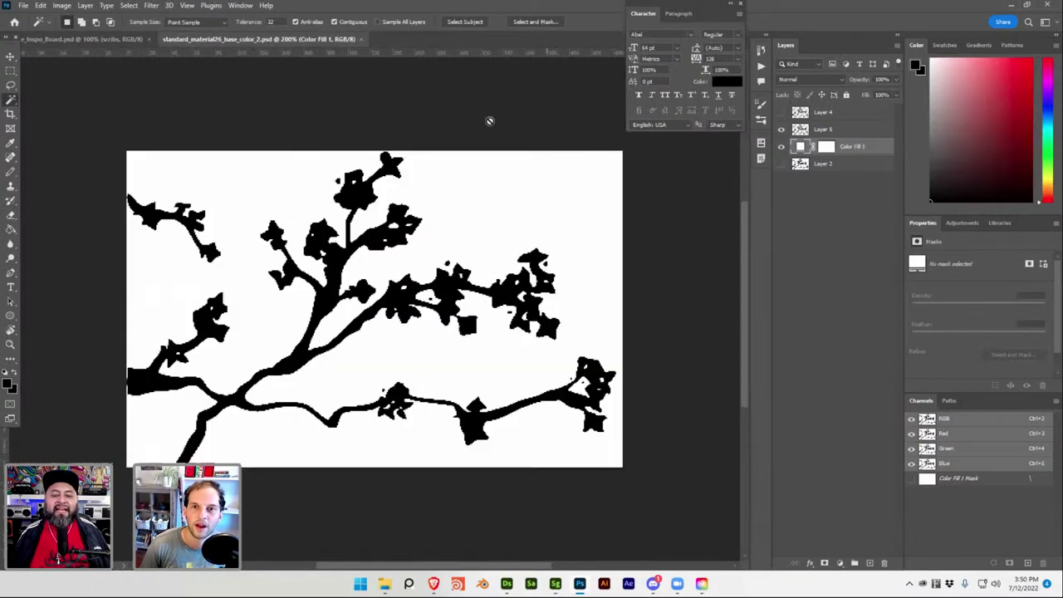
{"action": "key", "text": "ctrl+w"}
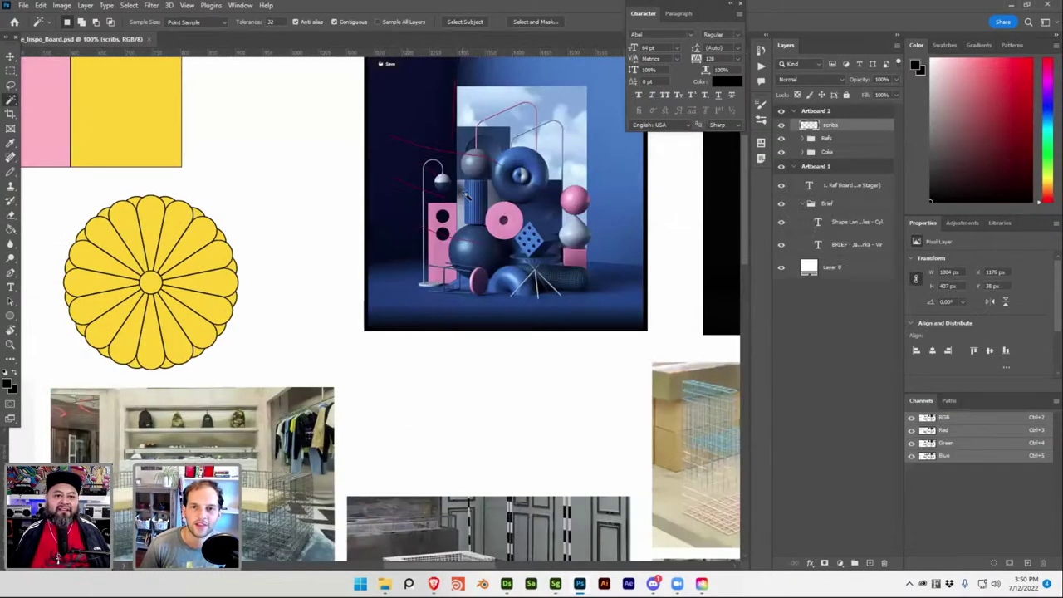
{"action": "key", "text": "super+Tab"}
{"action": "left_click", "coordinate": [336, 189]}
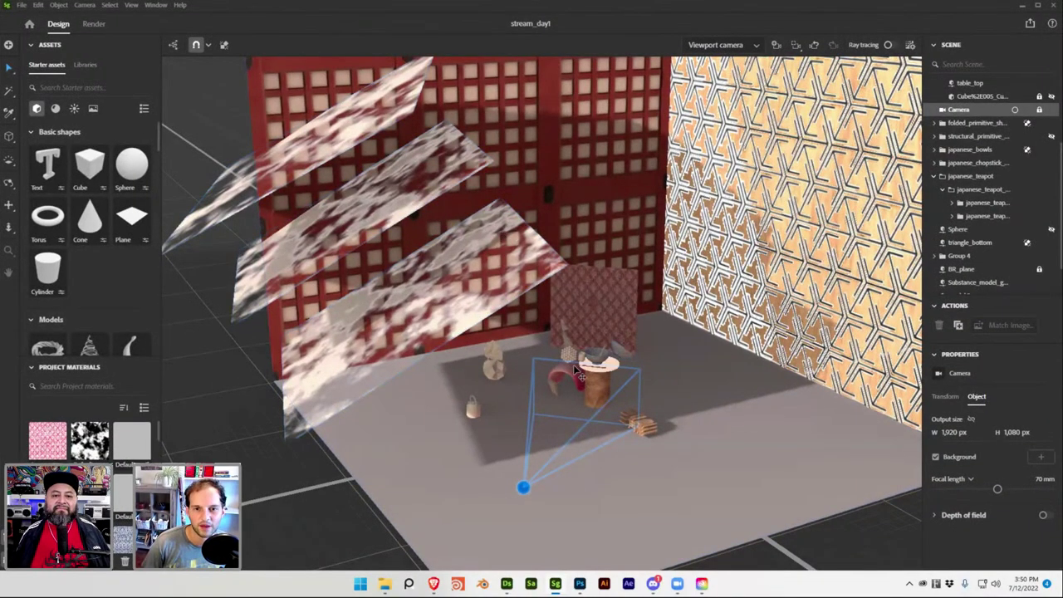
Inspect the cloud planes from other angles, switch to the saved Camera view, and save the scene
{"action": "left_click_drag", "start_coordinate": [477, 336], "coordinate": [518, 357], "text": "alt"}
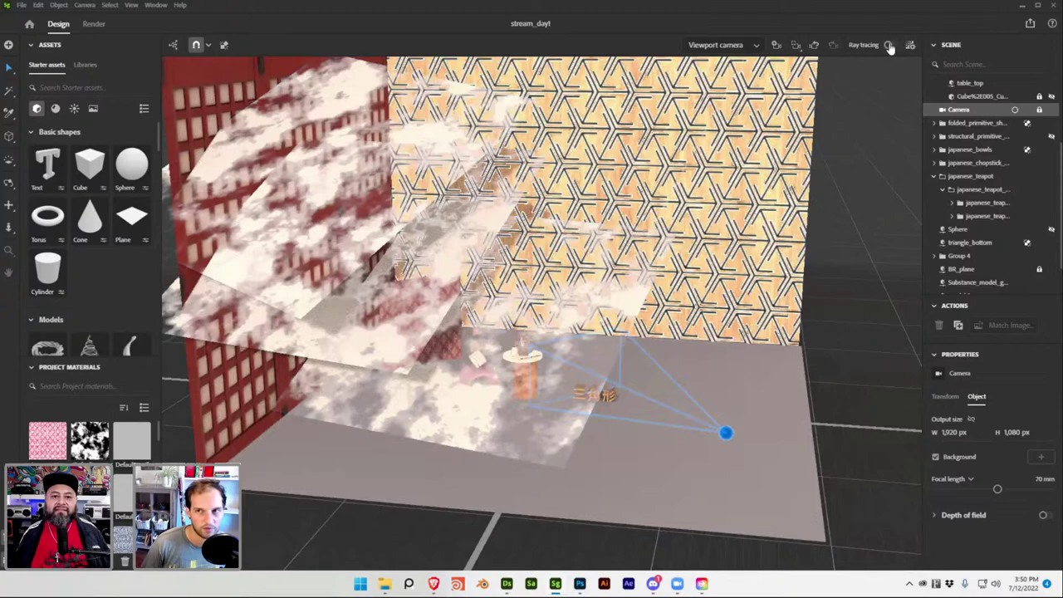
{"action": "left_click_drag", "start_coordinate": [607, 368], "coordinate": [577, 346], "text": "alt"}
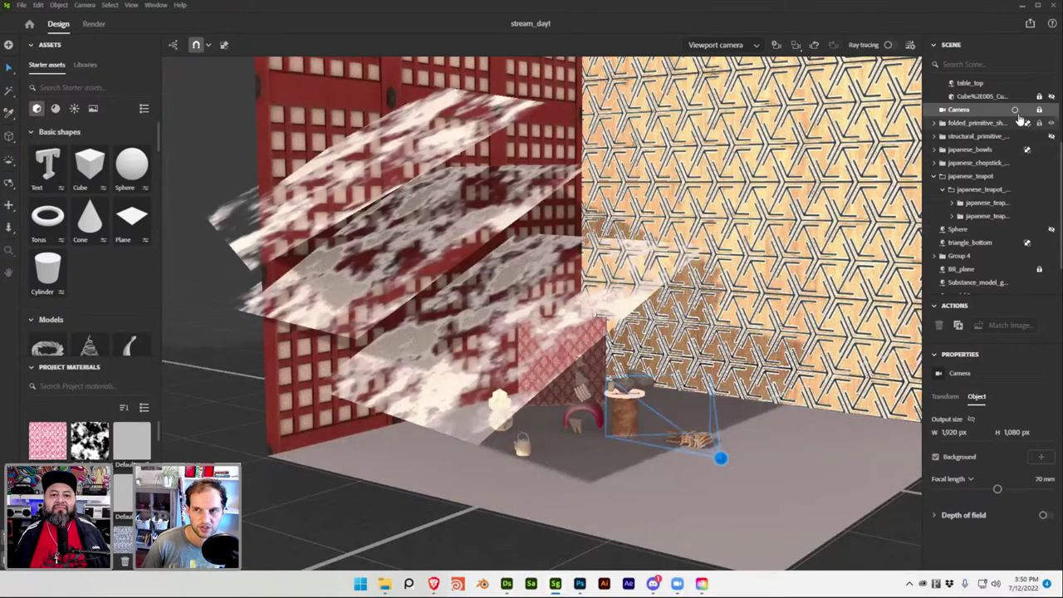
{"action": "left_click", "coordinate": [1014, 110]}
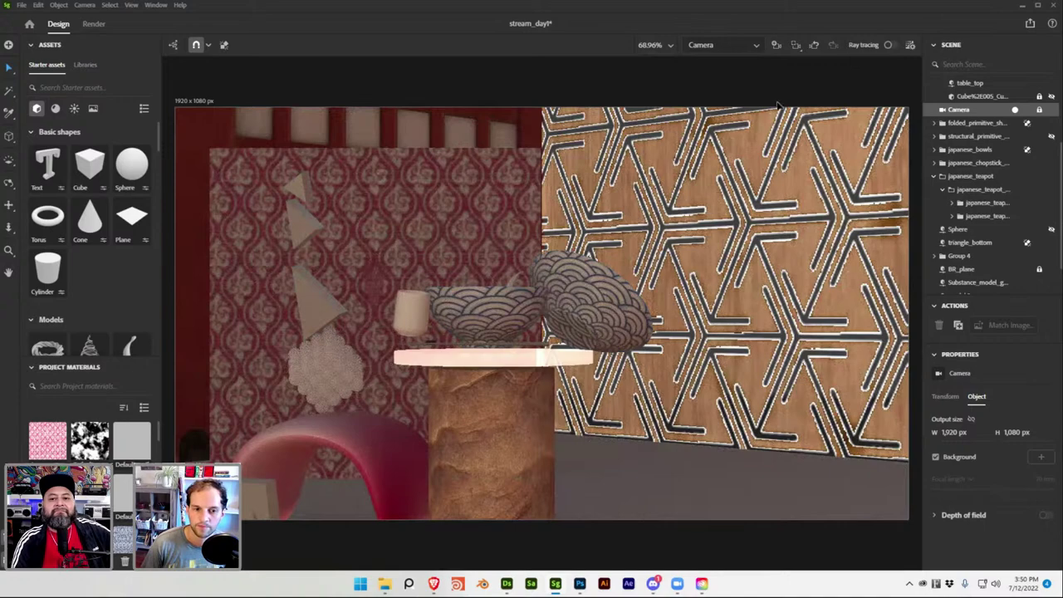
{"action": "key", "text": "ctrl+s"}
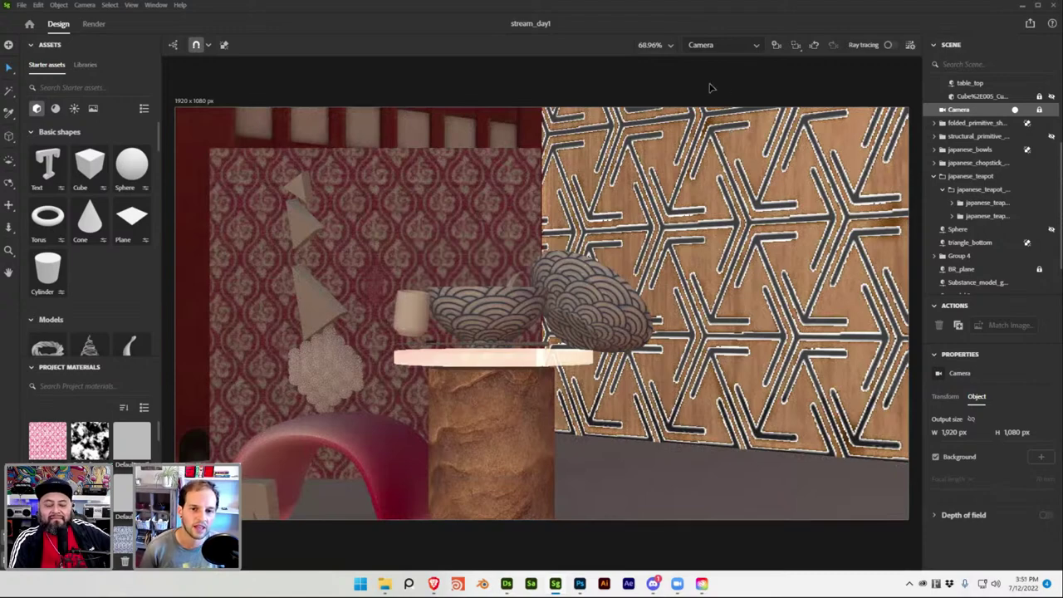
Look at the inspiration board in Photoshop and the render settings in Stager, ending back in the Design workspace
{"action": "left_click", "coordinate": [578, 583]}
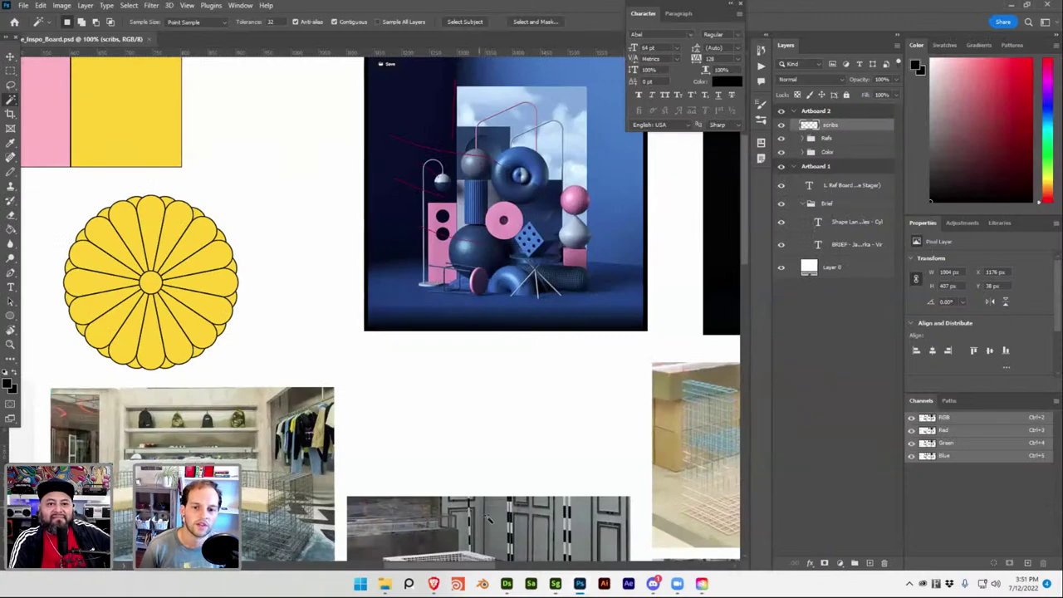
{"action": "left_click", "coordinate": [555, 584]}
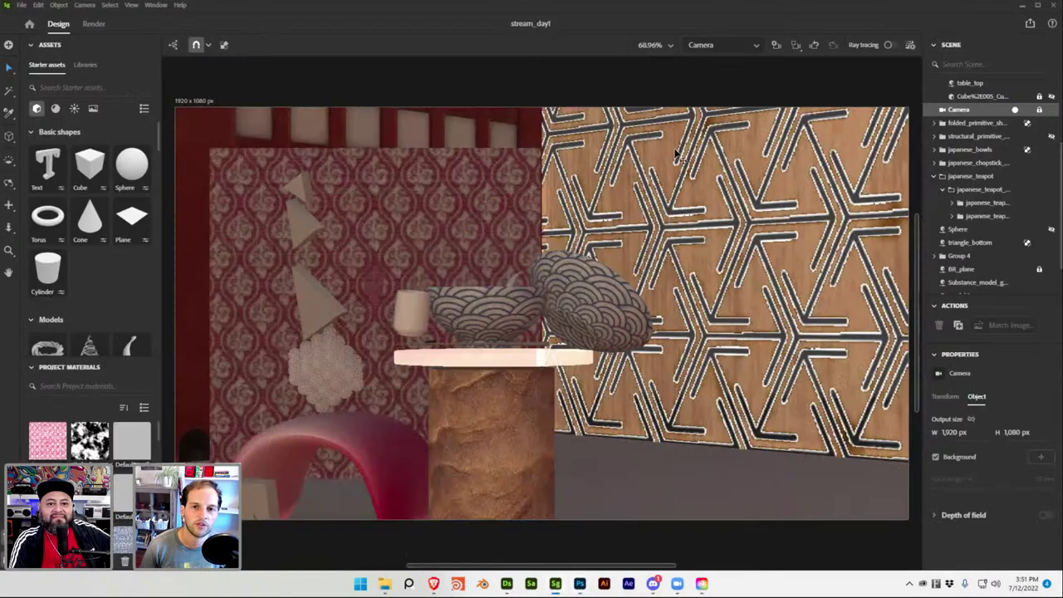
{"action": "left_click", "coordinate": [94, 24]}
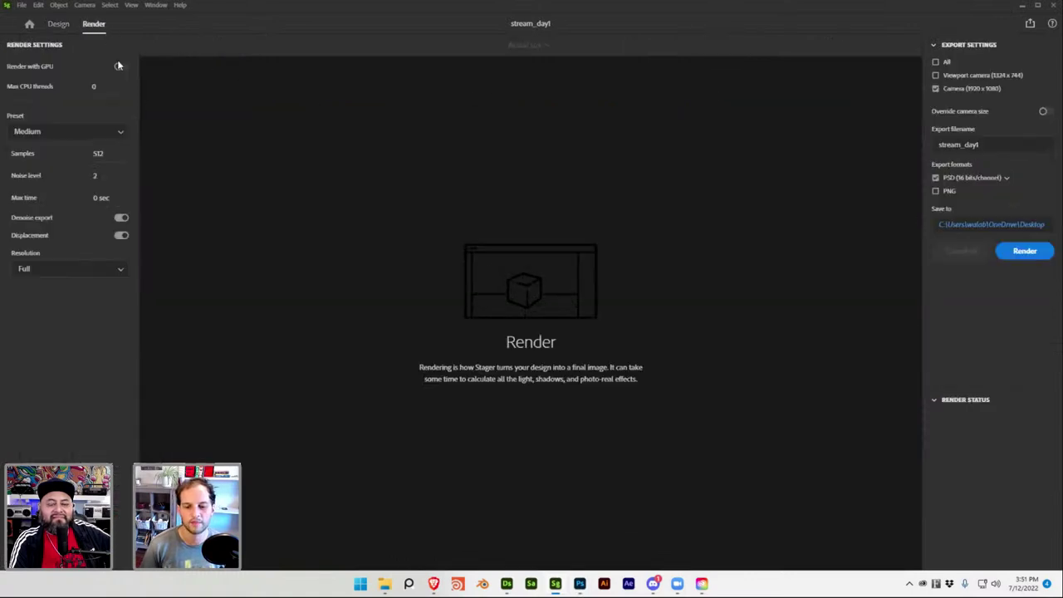
{"action": "left_click", "coordinate": [56, 24]}
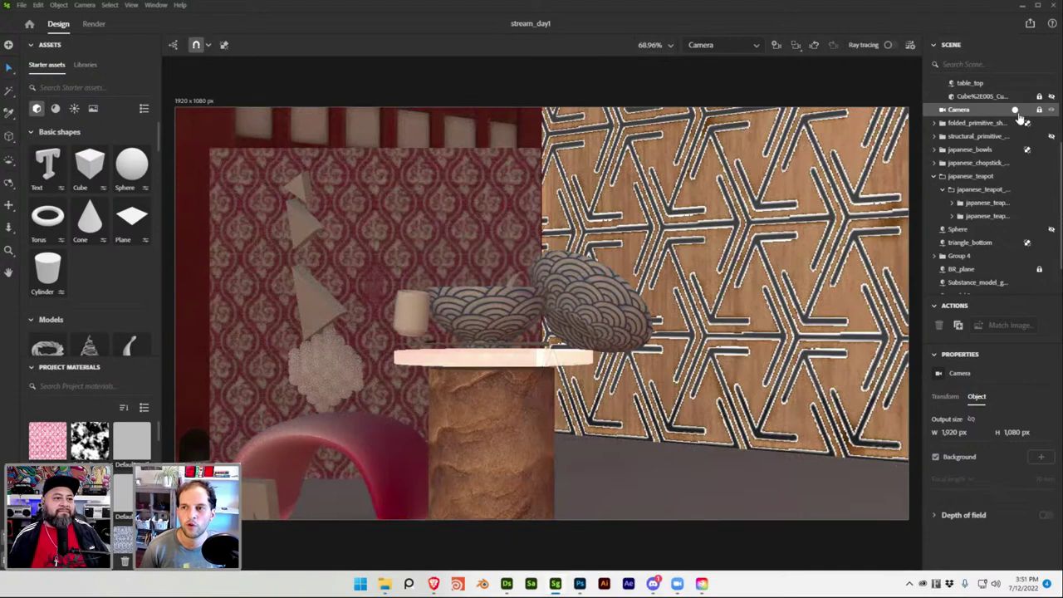
Check the shadows with ray tracing on, first through the saved Camera and again from the viewport camera
{"action": "left_click_drag", "start_coordinate": [680, 266], "coordinate": [472, 220], "text": "alt"}
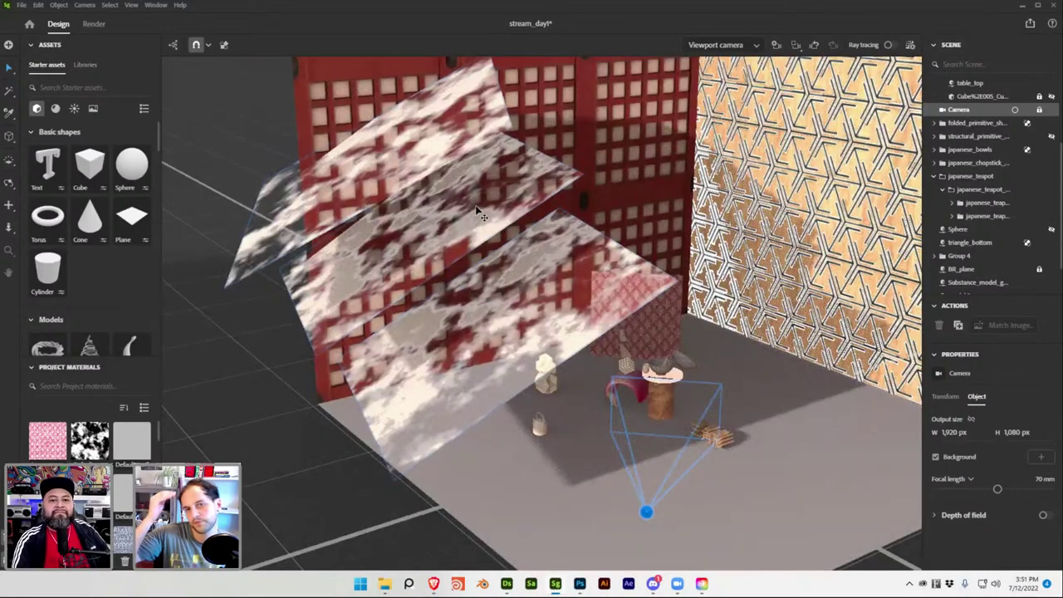
{"action": "left_click", "coordinate": [1014, 110]}
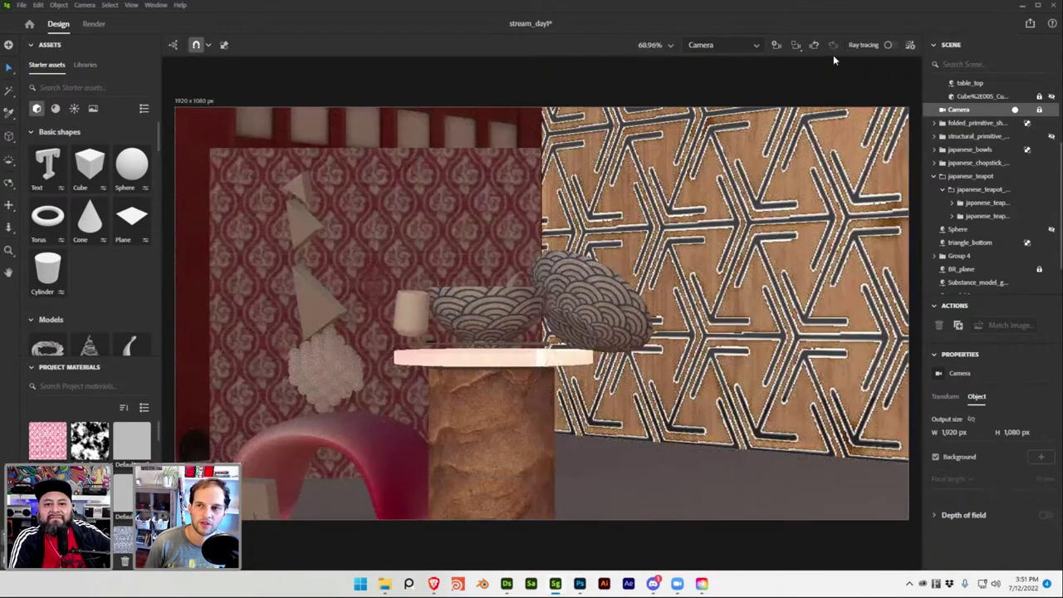
{"action": "left_click", "coordinate": [886, 47]}
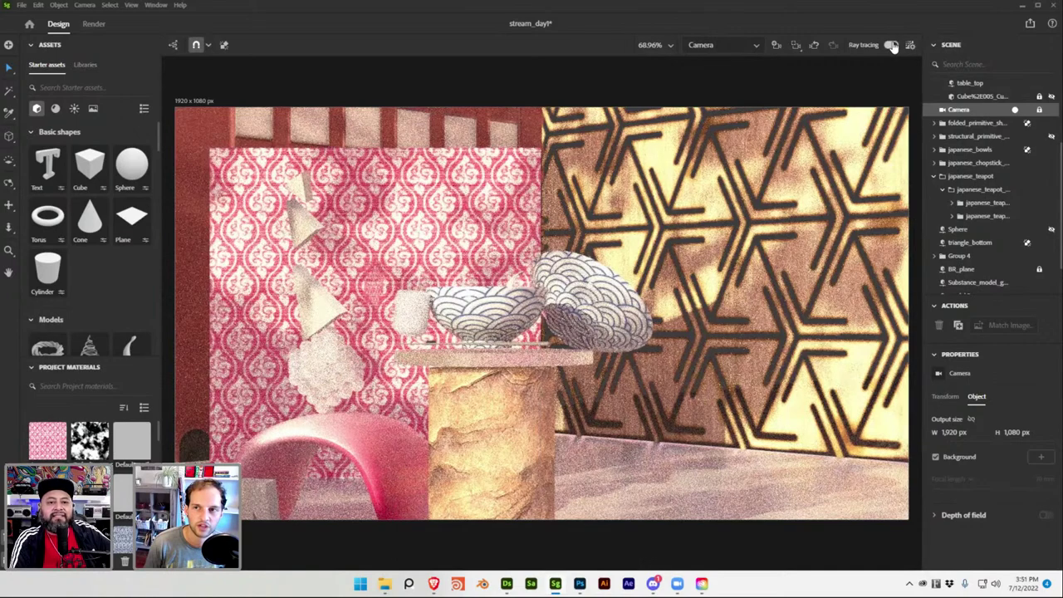
{"action": "left_click", "coordinate": [751, 45]}
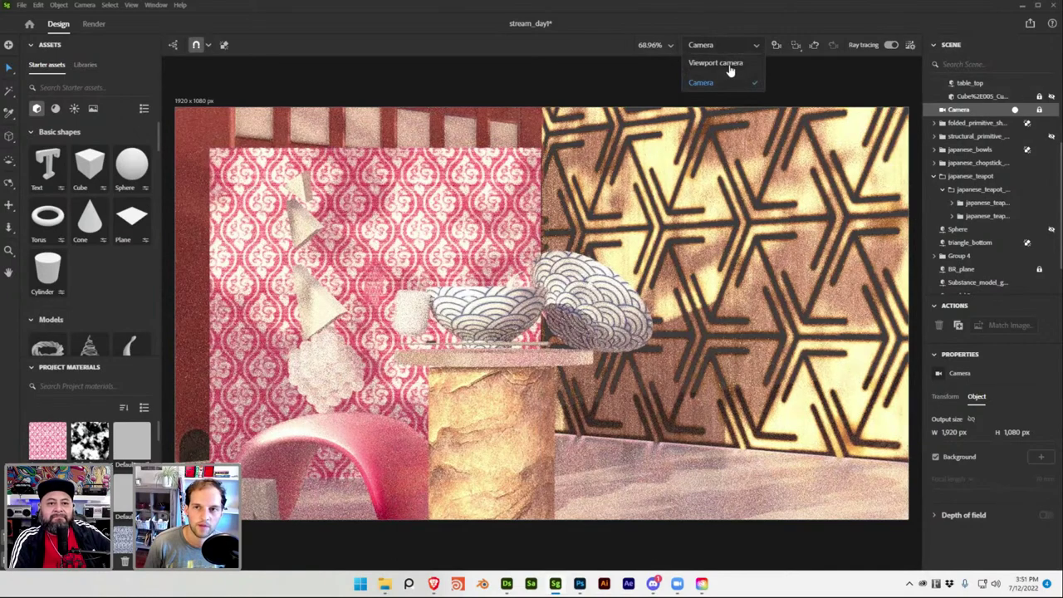
{"action": "left_click", "coordinate": [730, 67]}
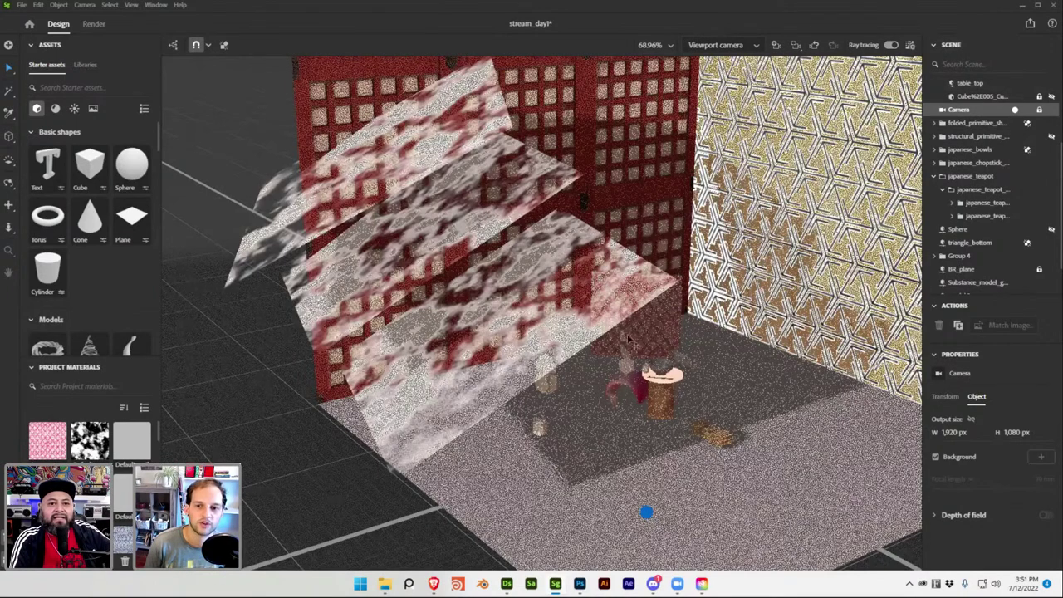
{"action": "scroll", "coordinate": [631, 510], "scroll_direction": "up", "scroll_amount": 5}
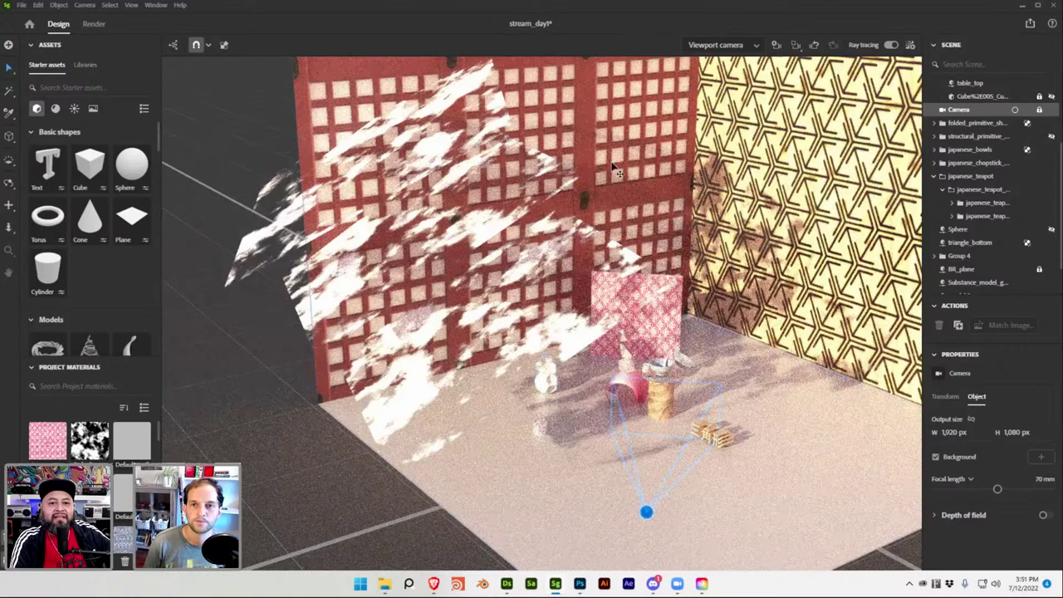
Select right_wall inside the building group, turn off ray tracing, and save the scene
{"action": "left_click", "coordinate": [558, 389]}
{"action": "scroll", "coordinate": [963, 123], "scroll_direction": "up", "scroll_amount": 1}
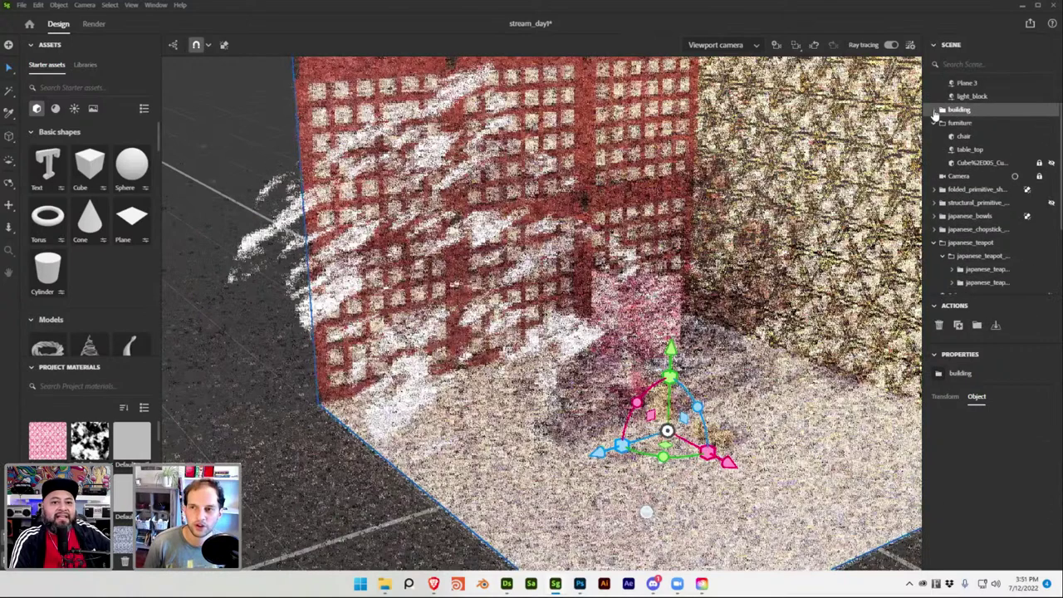
{"action": "left_click", "coordinate": [941, 110]}
{"action": "left_click", "coordinate": [966, 123]}
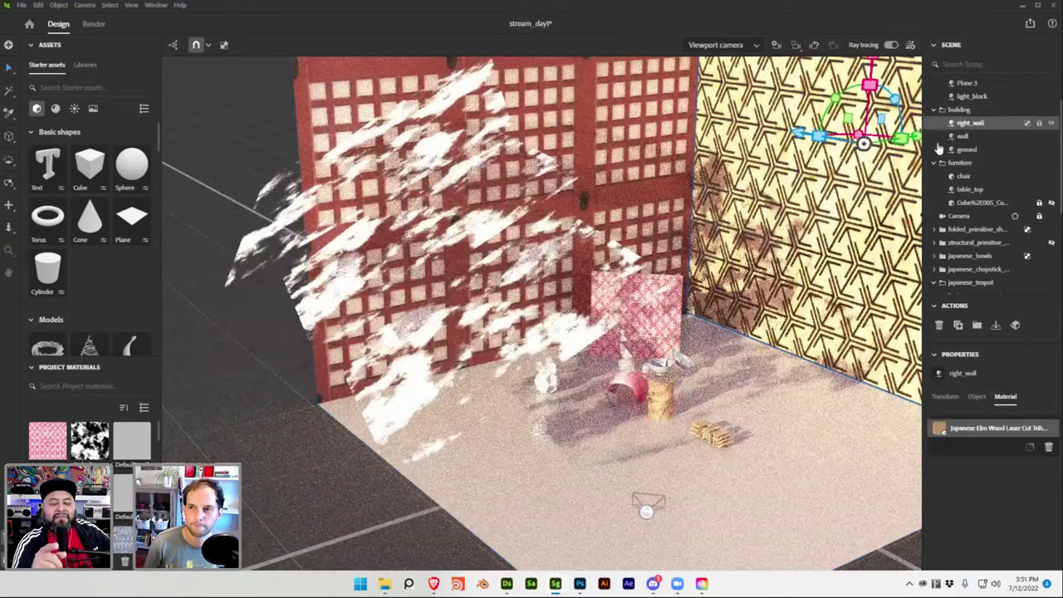
{"action": "left_click", "coordinate": [890, 45]}
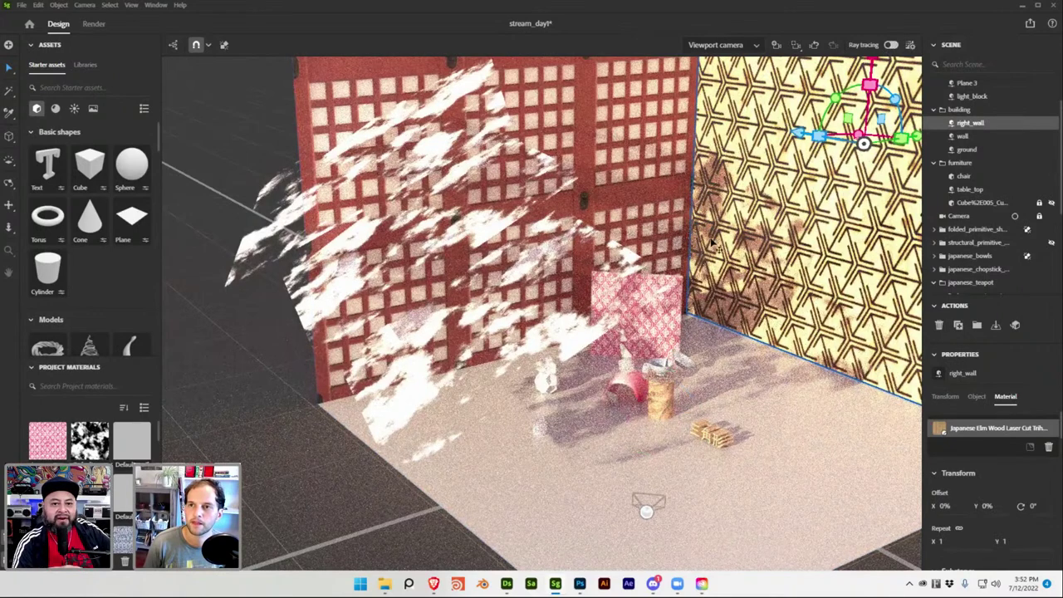
{"action": "key", "text": "ctrl+s"}
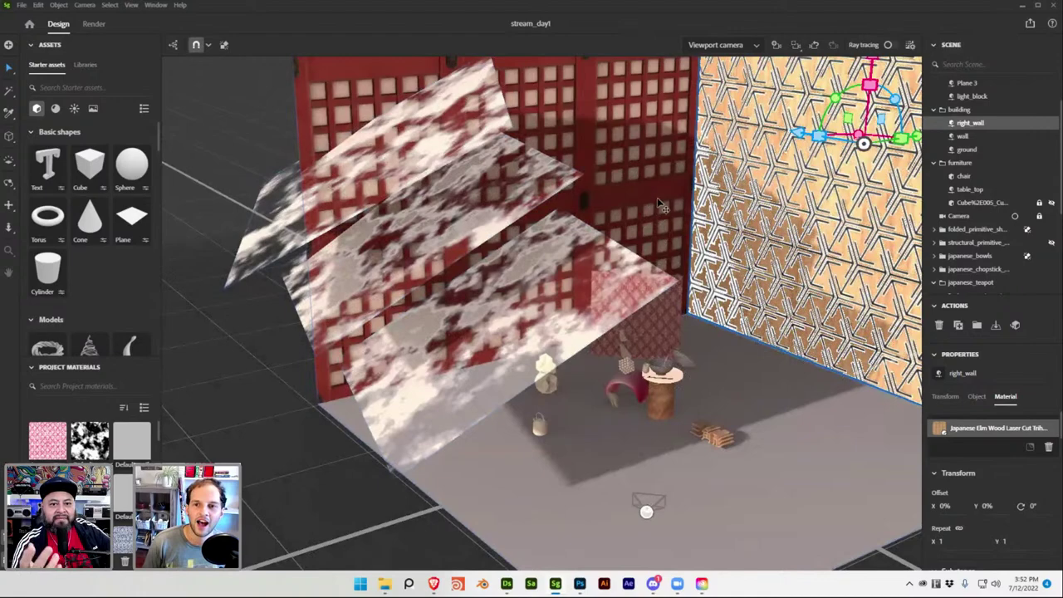
Apply the aged_japanese_elm_wood material from the Designer_Files folder to the right wall and save the scene
{"action": "left_click", "coordinate": [384, 583]}
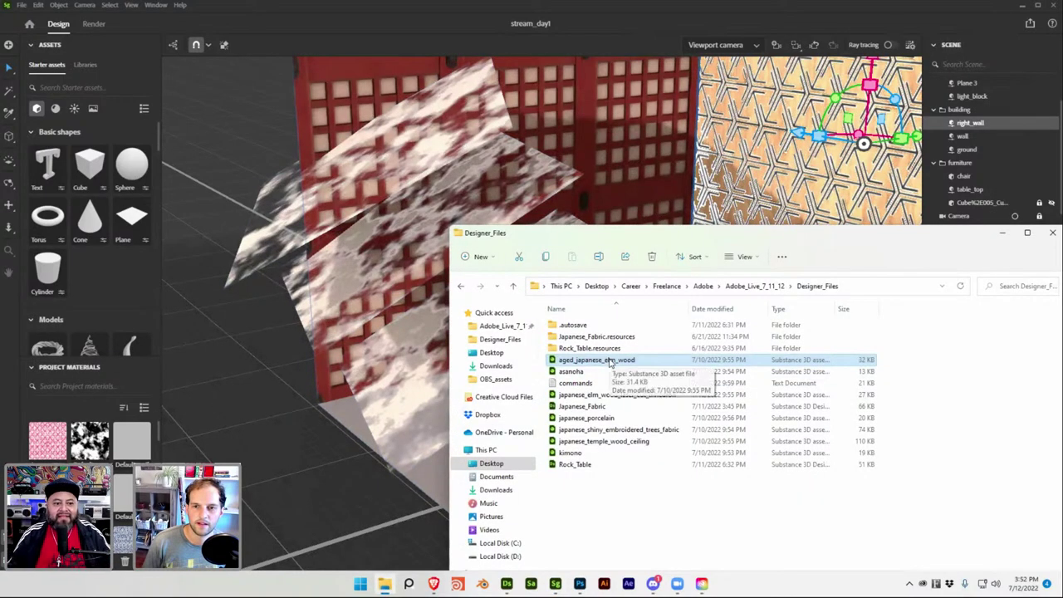
{"action": "left_click_drag", "start_coordinate": [608, 360], "coordinate": [764, 208]}
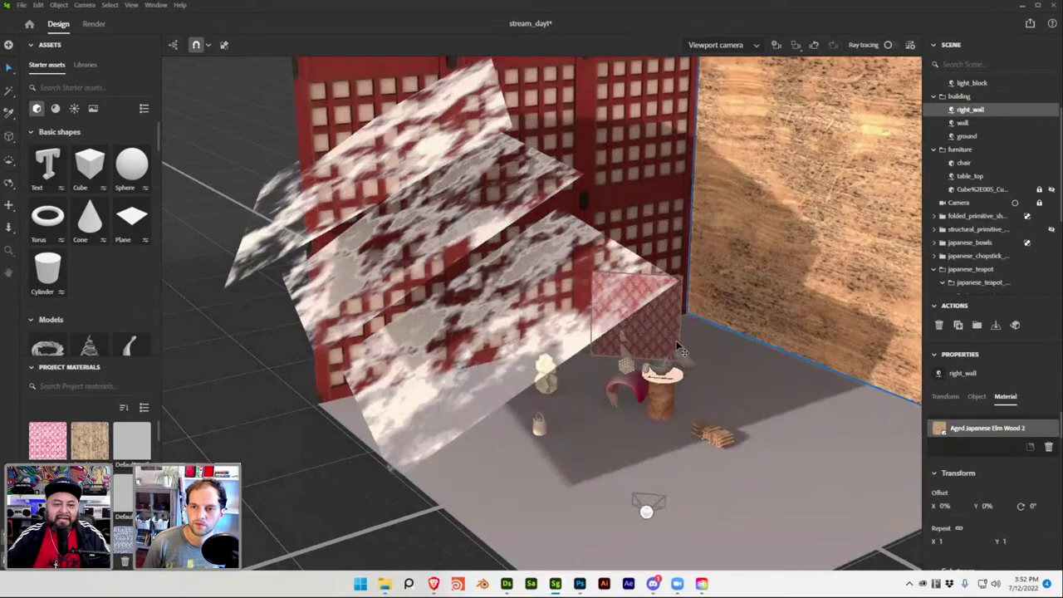
{"action": "left_click", "coordinate": [967, 149]}
{"action": "left_click", "coordinate": [982, 137]}
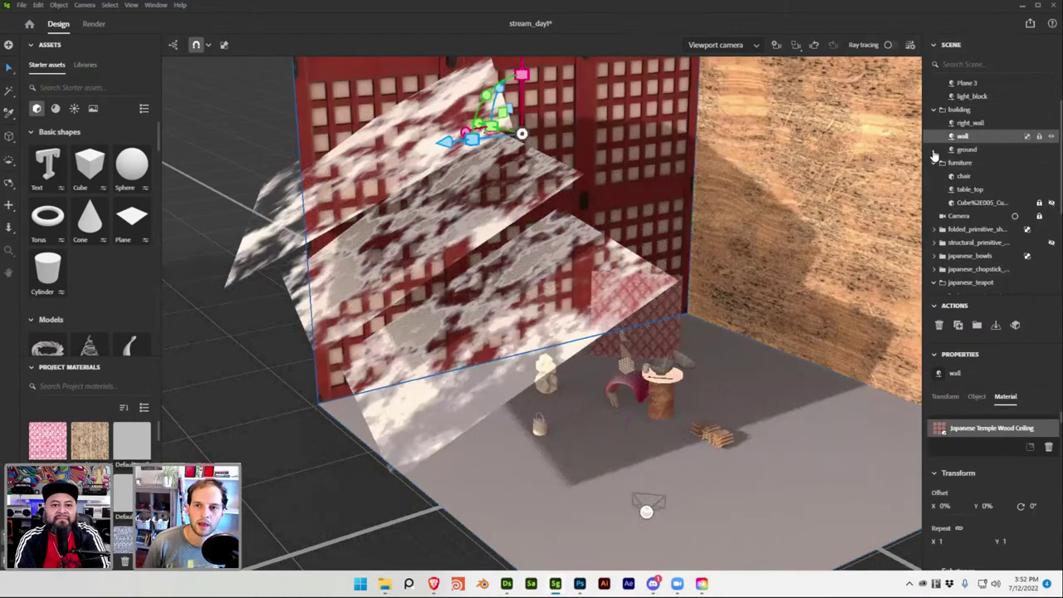
{"action": "key", "text": "ctrl+s"}
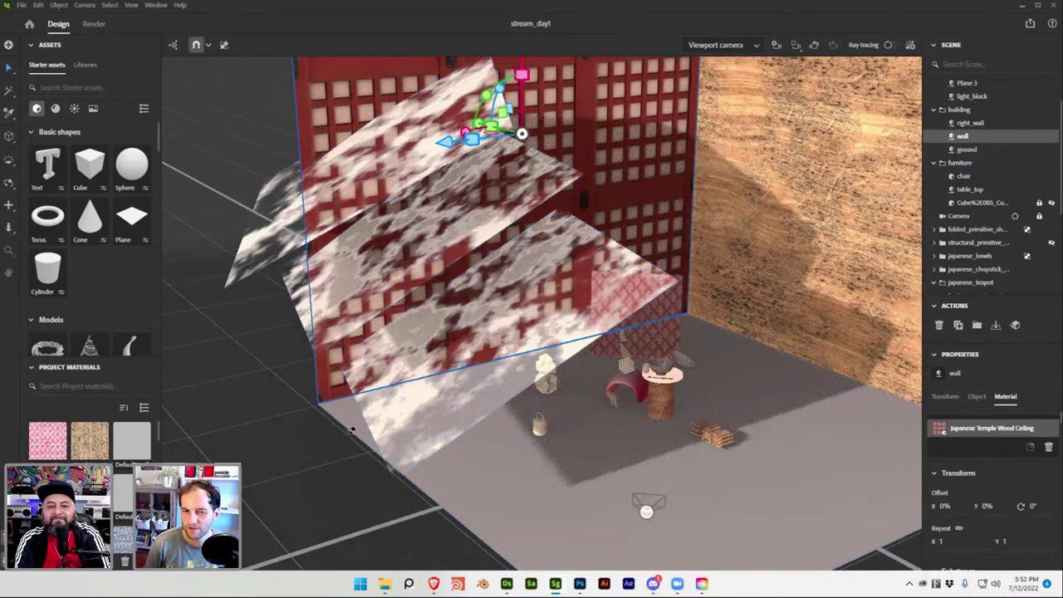
Switch to Creative Cloud Desktop and search the Substance 3D assets for concrete
{"action": "left_click_drag", "start_coordinate": [465, 448], "coordinate": [432, 392]}
{"action": "middle_click_drag", "start_coordinate": [620, 203], "coordinate": [184, 307]}
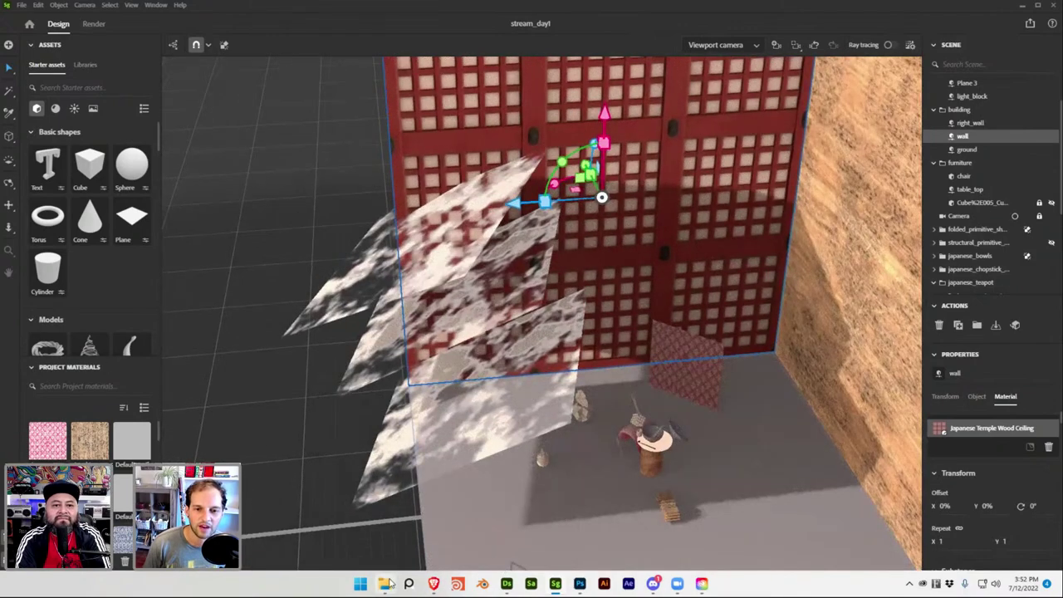
{"action": "left_click", "coordinate": [923, 578]}
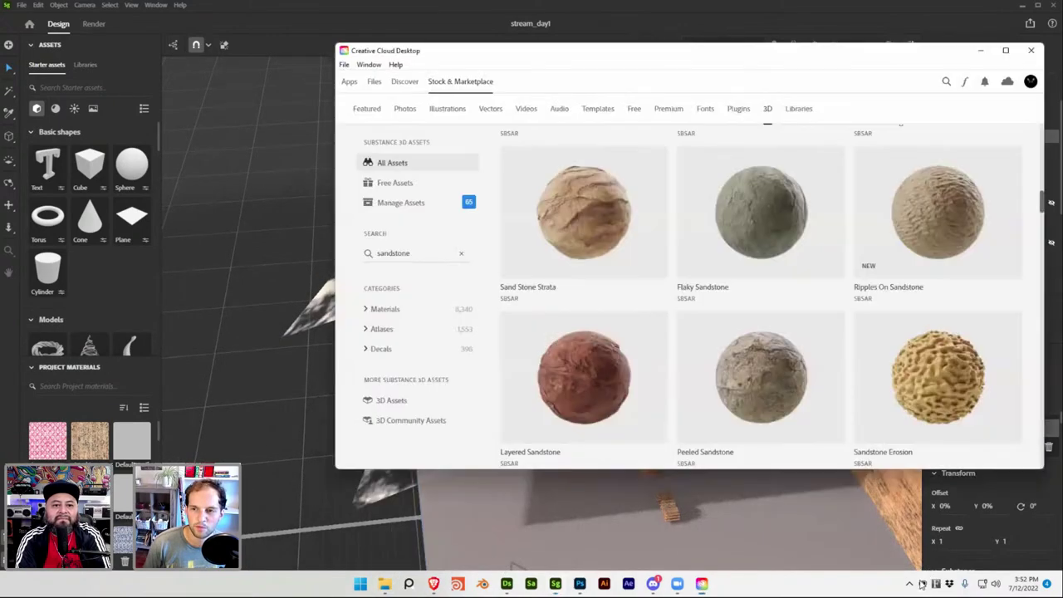
{"action": "scroll", "coordinate": [512, 255], "scroll_direction": "up", "scroll_amount": 2}
{"action": "scroll", "coordinate": [565, 232], "scroll_direction": "up", "scroll_amount": 3}
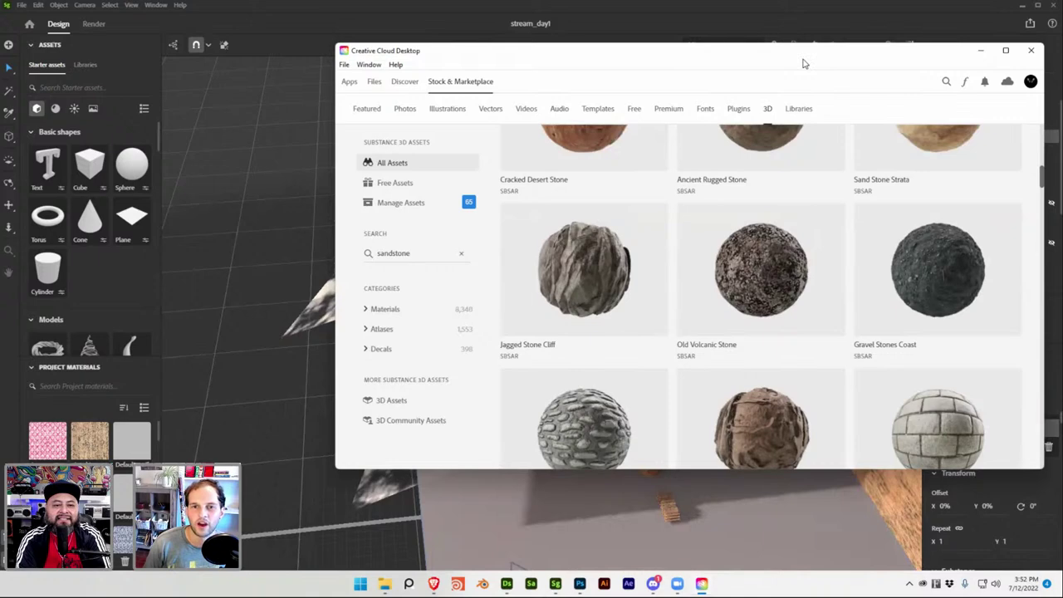
{"action": "left_click_drag", "start_coordinate": [803, 63], "coordinate": [611, 106]}
{"action": "left_click", "coordinate": [239, 296]}
{"action": "double_click", "coordinate": [240, 295]}
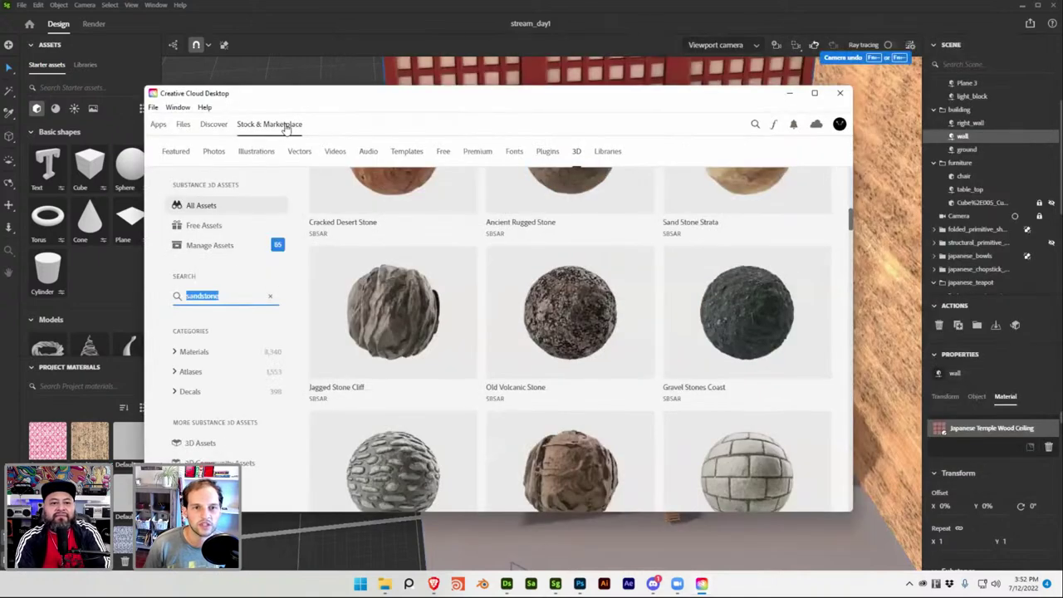
{"action": "type", "text": "con"}
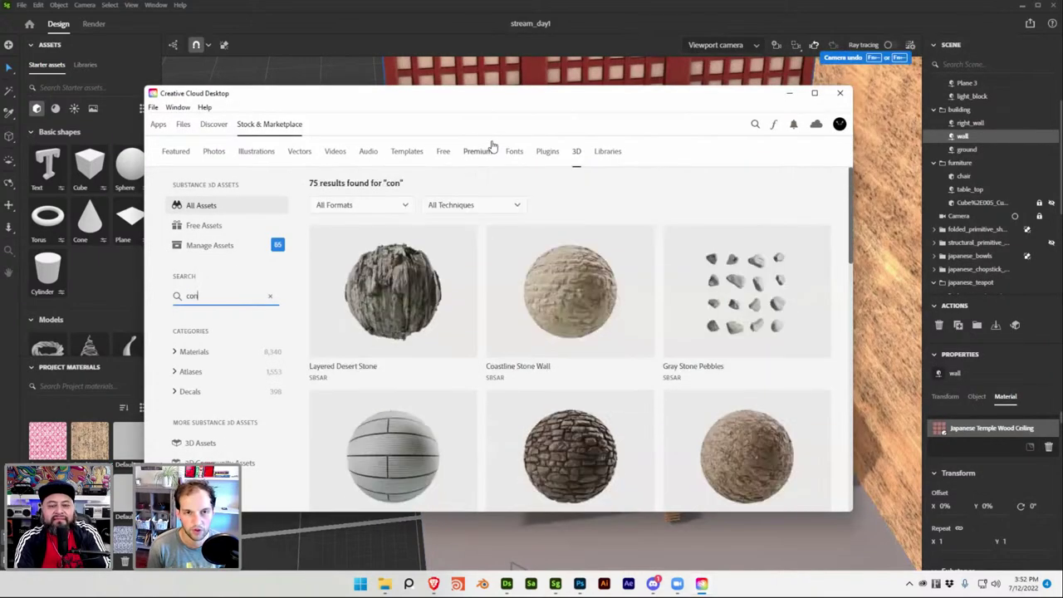
{"action": "type", "text": "crete"}
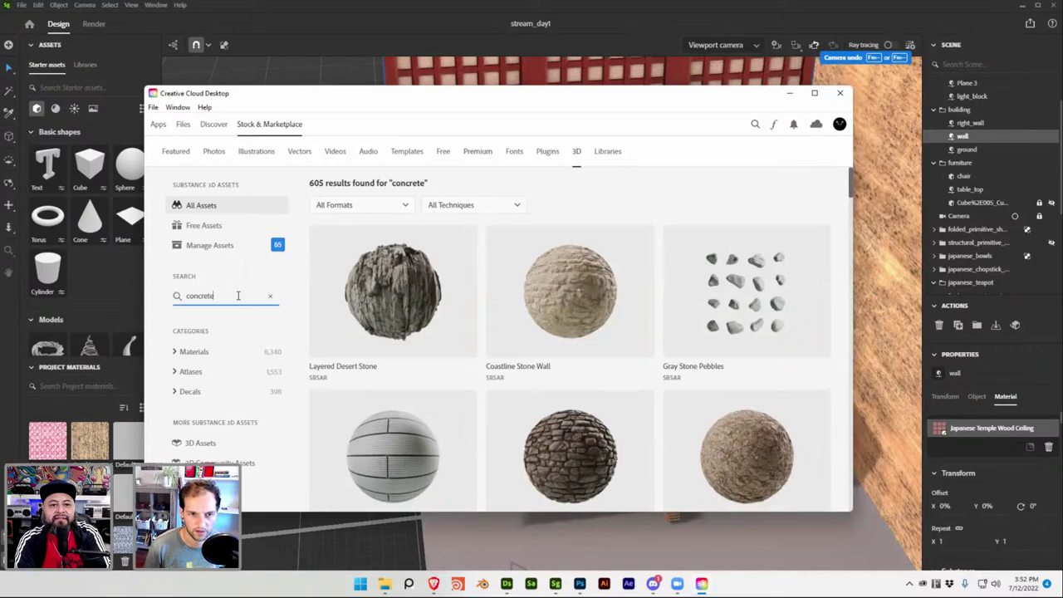
Browse the concrete search results, examining materials such as Smoothed Concrete and Concrete Slats
{"action": "scroll", "coordinate": [628, 213], "scroll_direction": "down", "scroll_amount": 4}
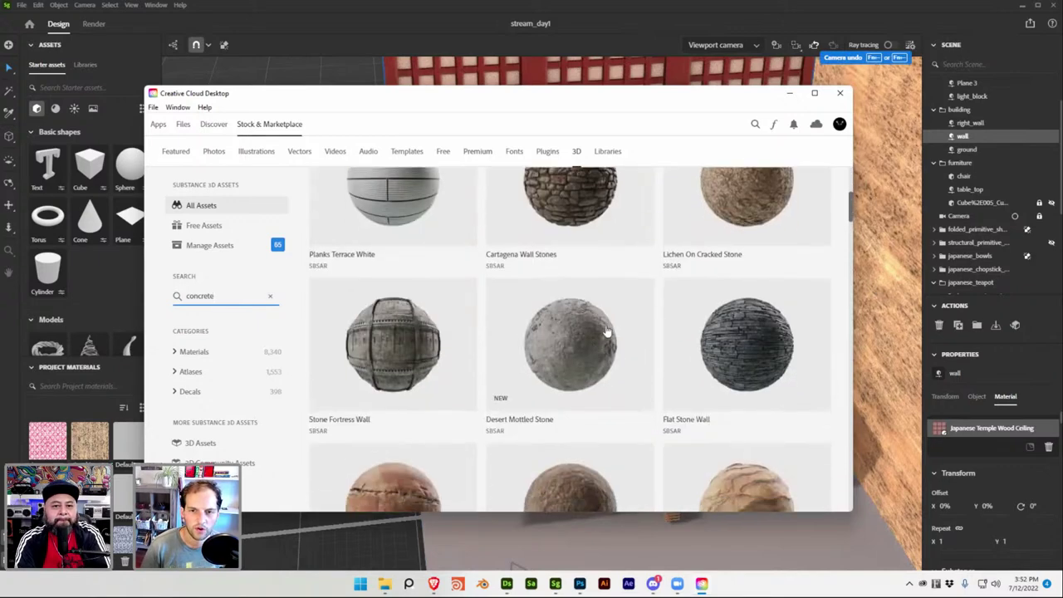
{"action": "scroll", "coordinate": [607, 332], "scroll_direction": "down", "scroll_amount": 2}
{"action": "scroll", "coordinate": [462, 363], "scroll_direction": "down", "scroll_amount": 4}
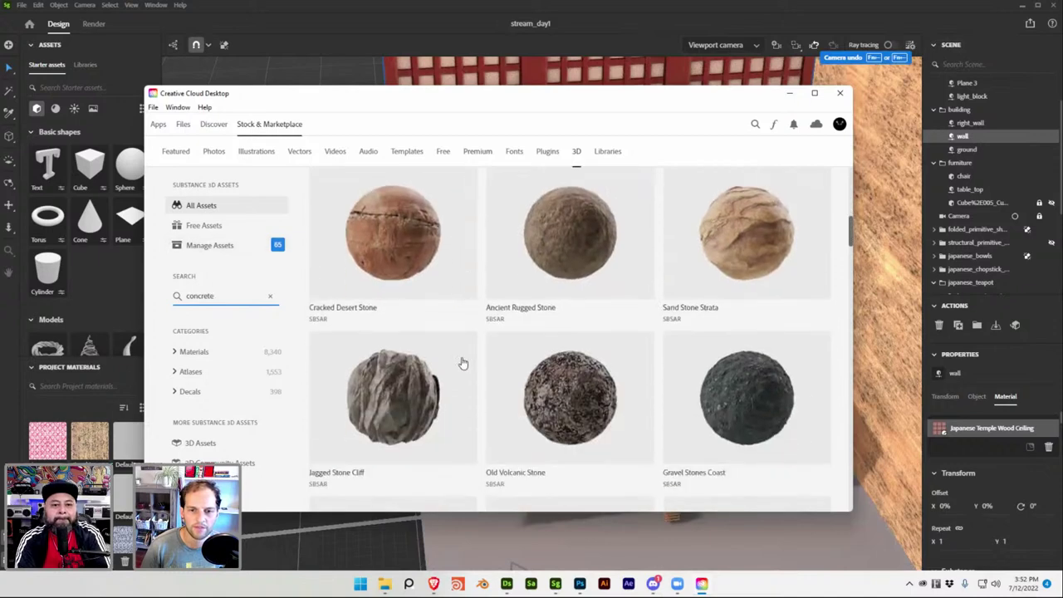
{"action": "scroll", "coordinate": [432, 329], "scroll_direction": "down", "scroll_amount": 6}
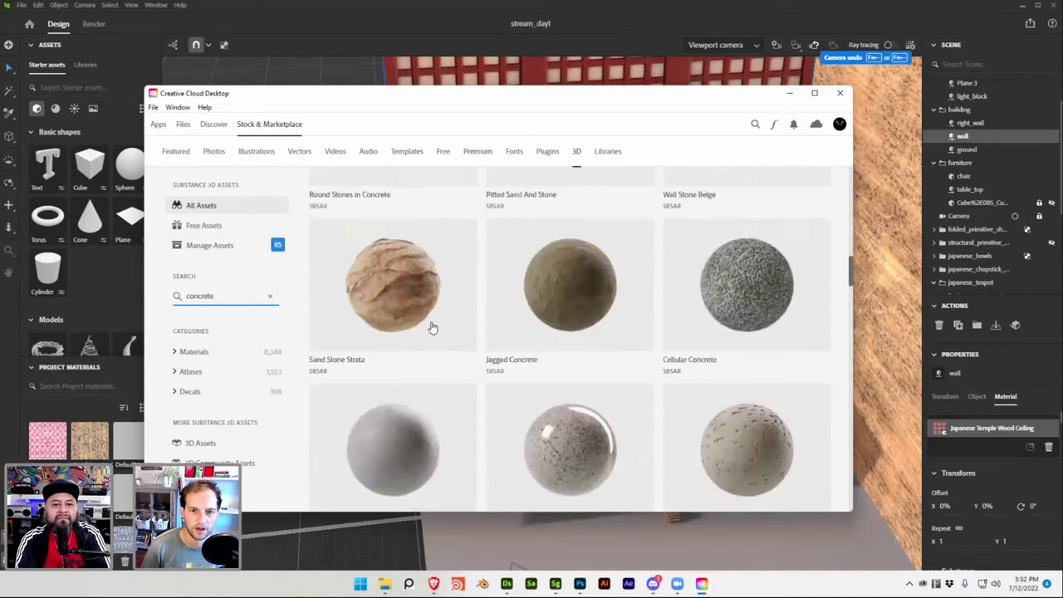
{"action": "mouse_move", "coordinate": [420, 285]}
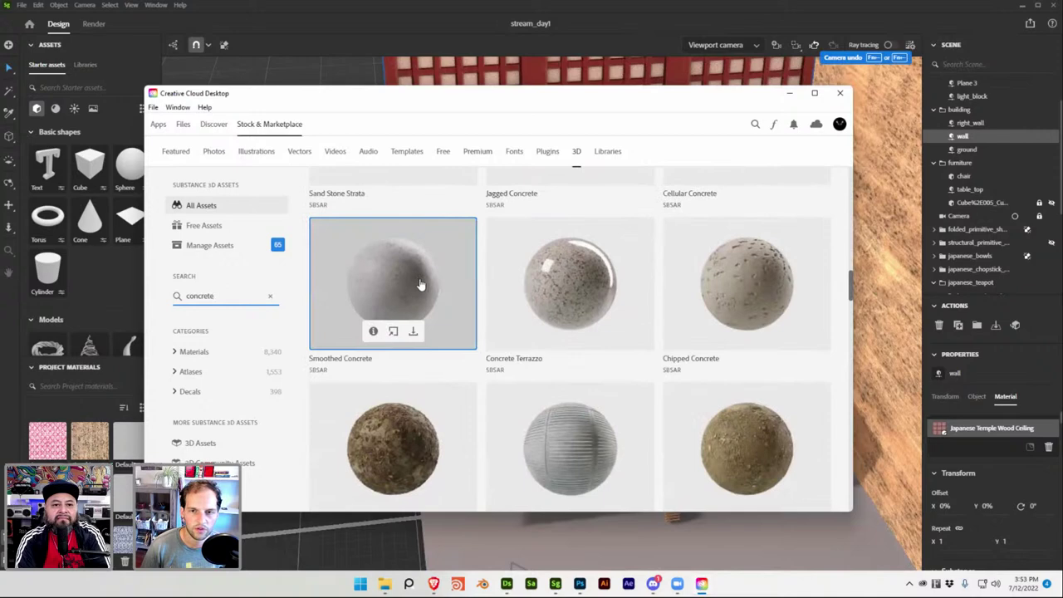
{"action": "scroll", "coordinate": [420, 285], "scroll_direction": "down", "scroll_amount": 3}
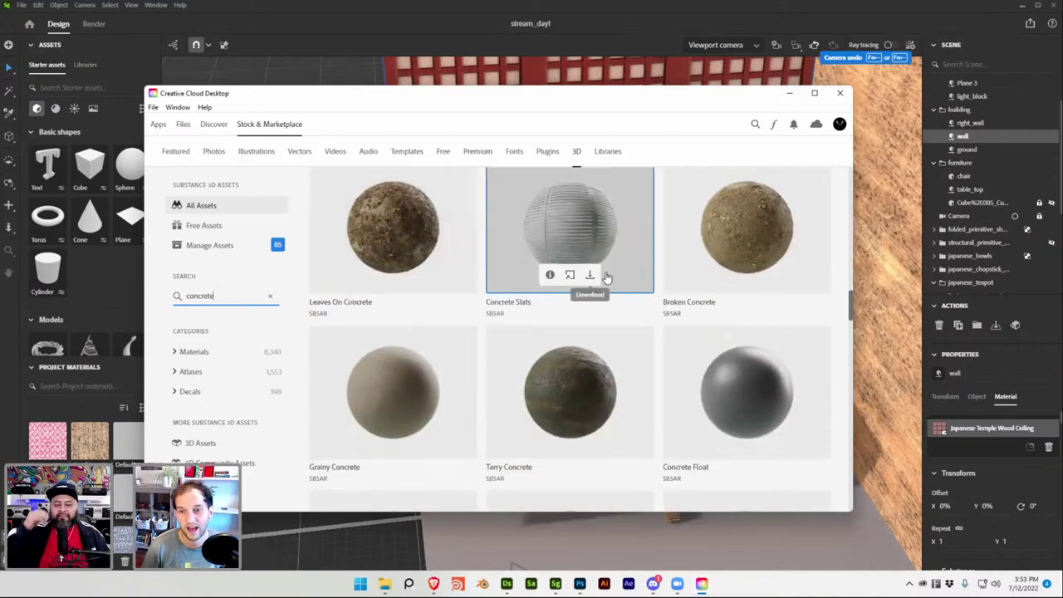
Find the Painted Concrete material among the concrete search results and download it
{"action": "mouse_move", "coordinate": [778, 388]}
{"action": "scroll", "coordinate": [776, 385], "scroll_direction": "down", "scroll_amount": 3}
{"action": "scroll", "coordinate": [614, 303], "scroll_direction": "down", "scroll_amount": 2}
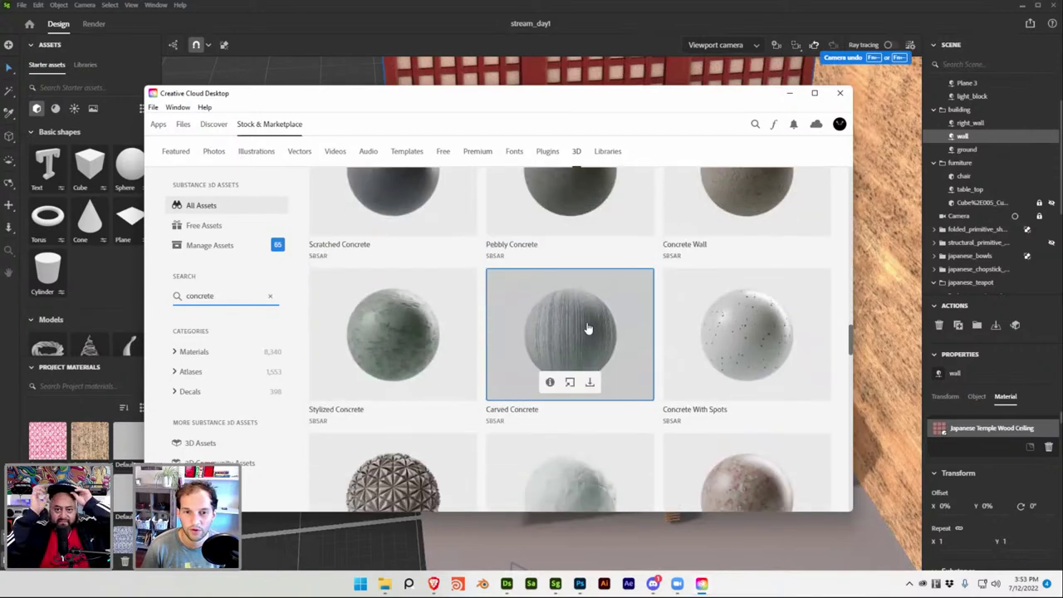
{"action": "scroll", "coordinate": [395, 325], "scroll_direction": "down", "scroll_amount": 2}
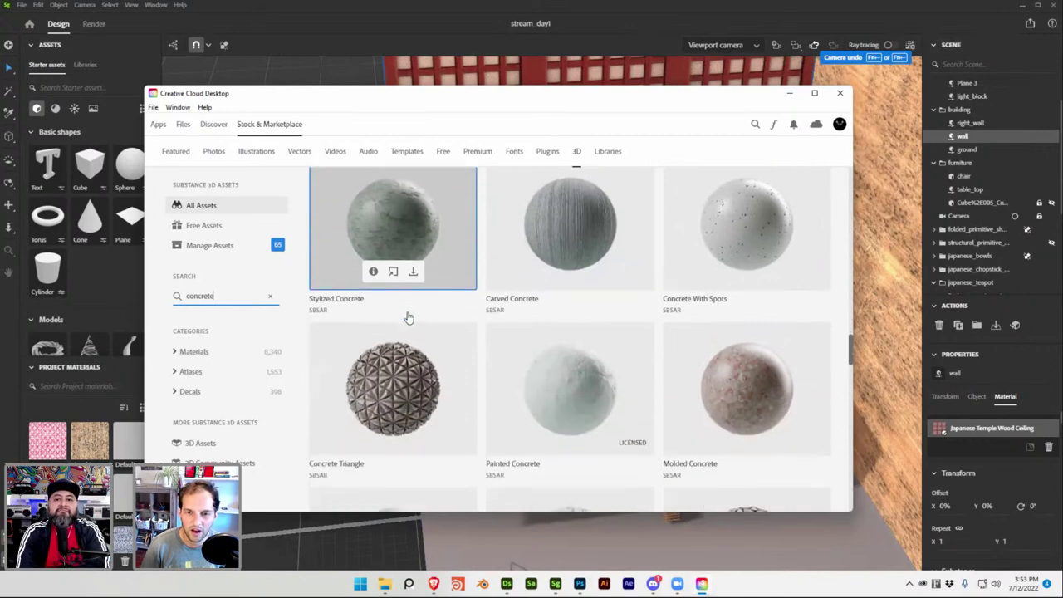
{"action": "left_click", "coordinate": [590, 397]}
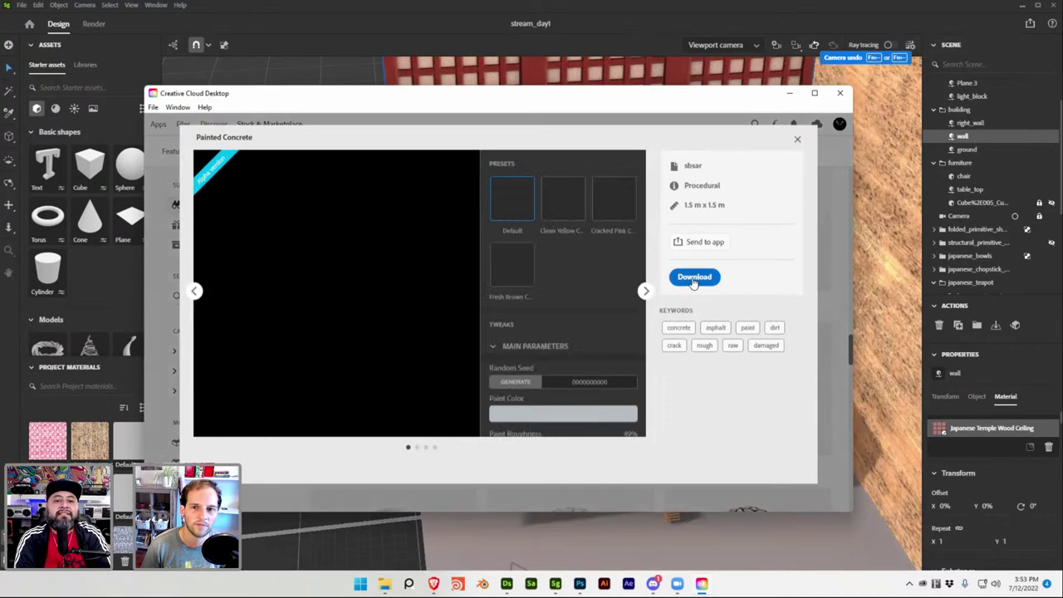
{"action": "left_click", "coordinate": [693, 278]}
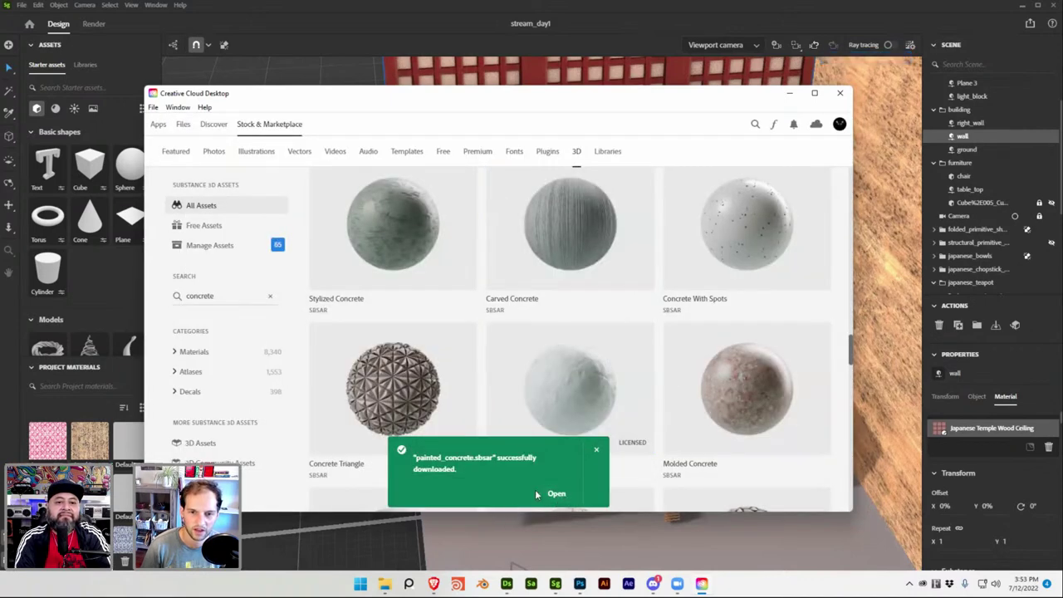
Open the download location and apply the painted_concrete material to the wall behind the table
{"action": "scroll", "coordinate": [636, 469], "scroll_direction": "down", "scroll_amount": 1}
{"action": "left_click", "coordinate": [589, 383]}
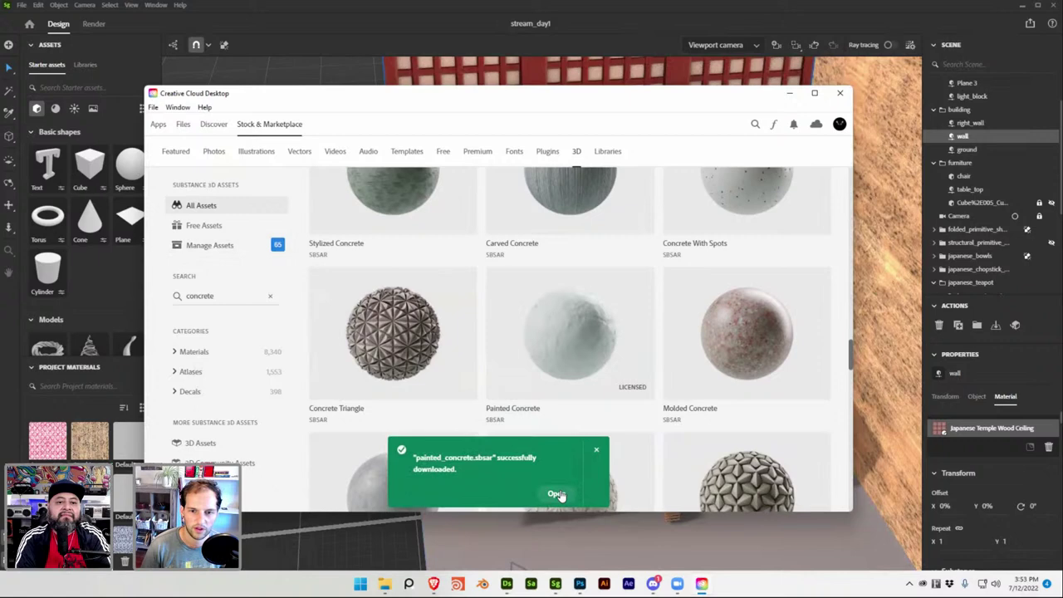
{"action": "left_click", "coordinate": [555, 494]}
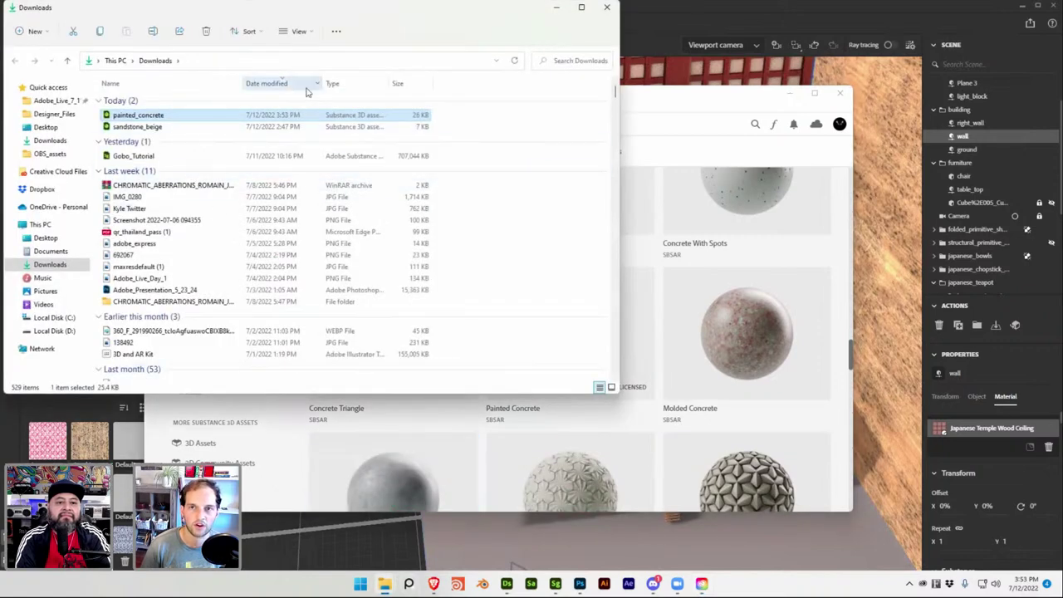
{"action": "left_click", "coordinate": [796, 96]}
{"action": "left_click", "coordinate": [790, 93]}
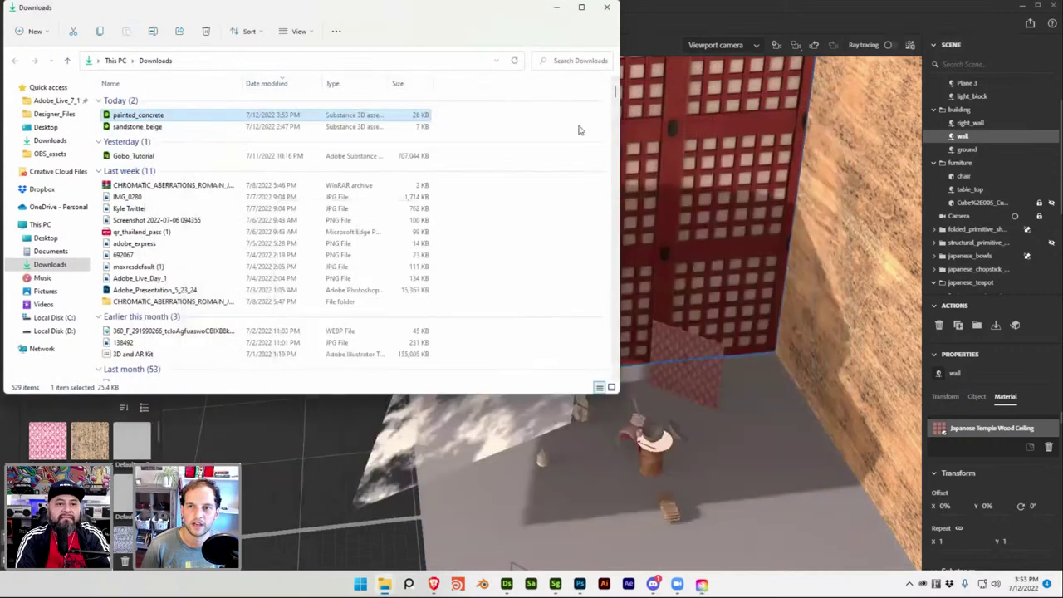
{"action": "left_click_drag", "start_coordinate": [221, 116], "coordinate": [681, 200]}
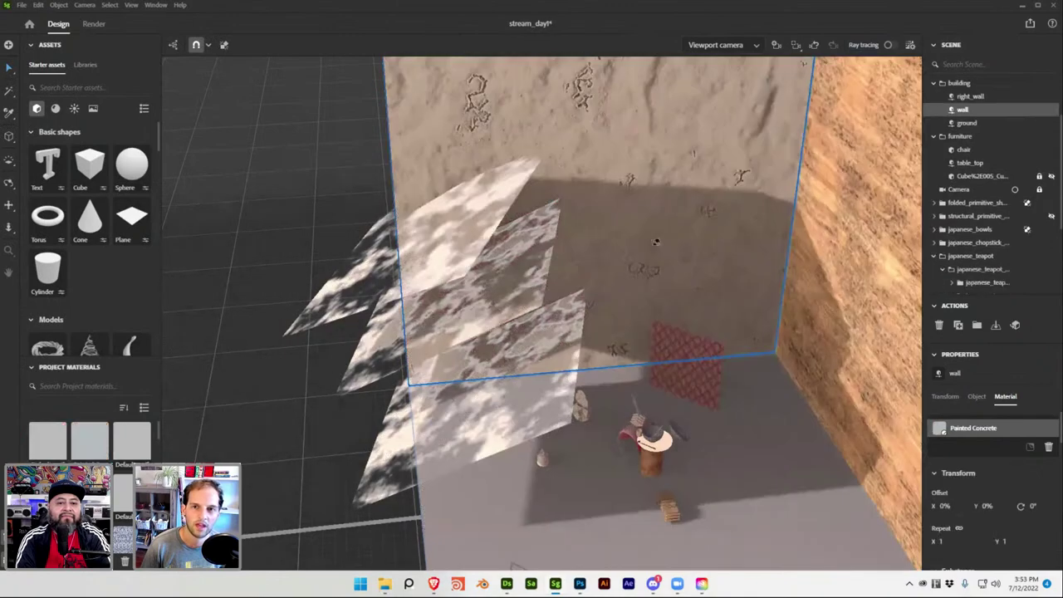
Switch the viewport to the saved Camera view and save the scene
{"action": "middle_click_drag", "start_coordinate": [656, 242], "coordinate": [939, 147]}
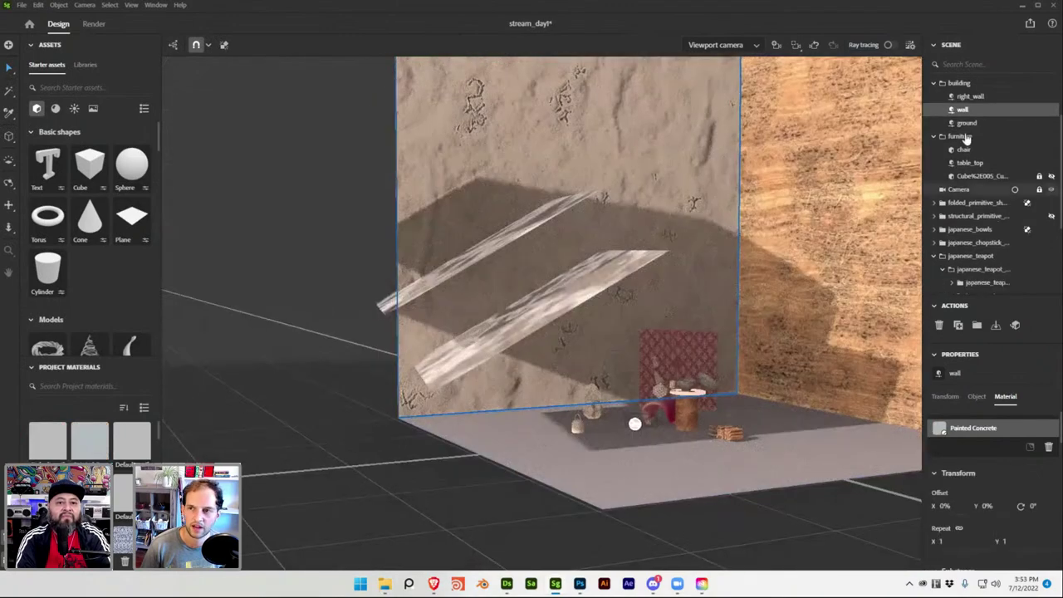
{"action": "left_click", "coordinate": [1013, 189]}
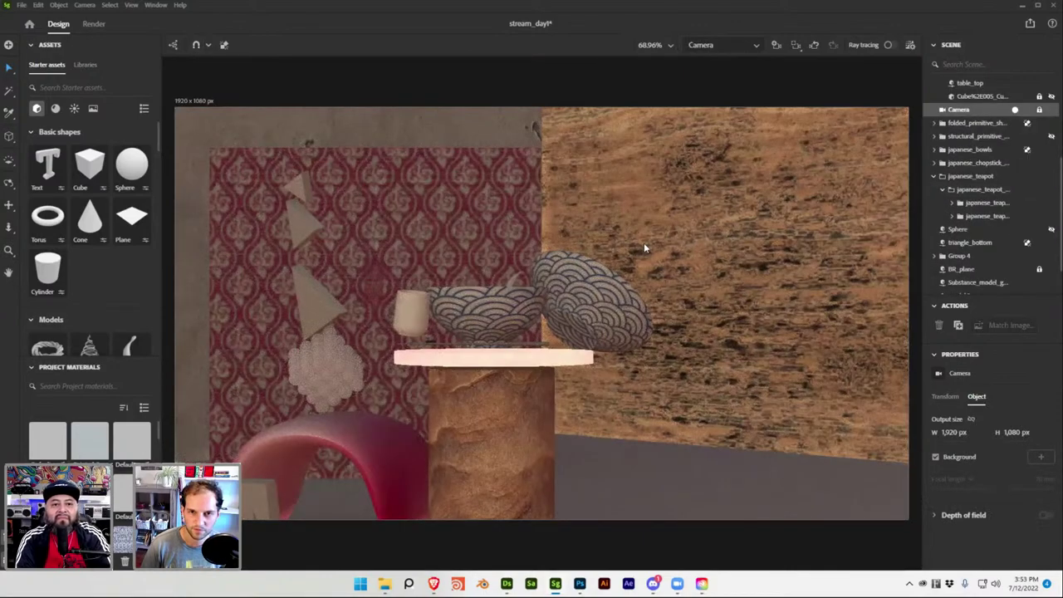
{"action": "key", "text": "ctrl+s"}
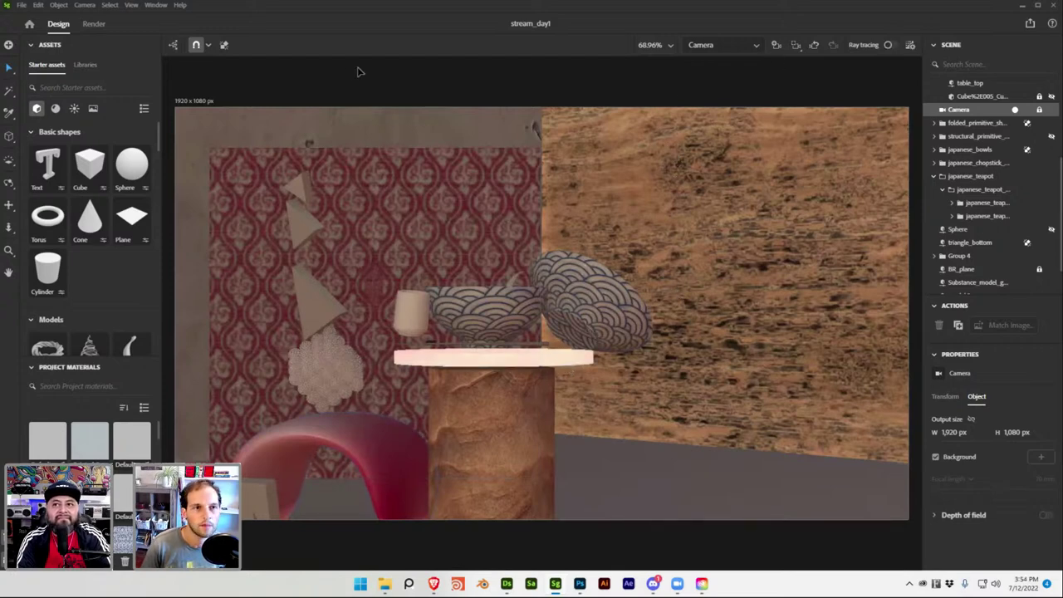
Go to the render settings and choose the Draft quality preset
{"action": "left_click", "coordinate": [98, 26]}
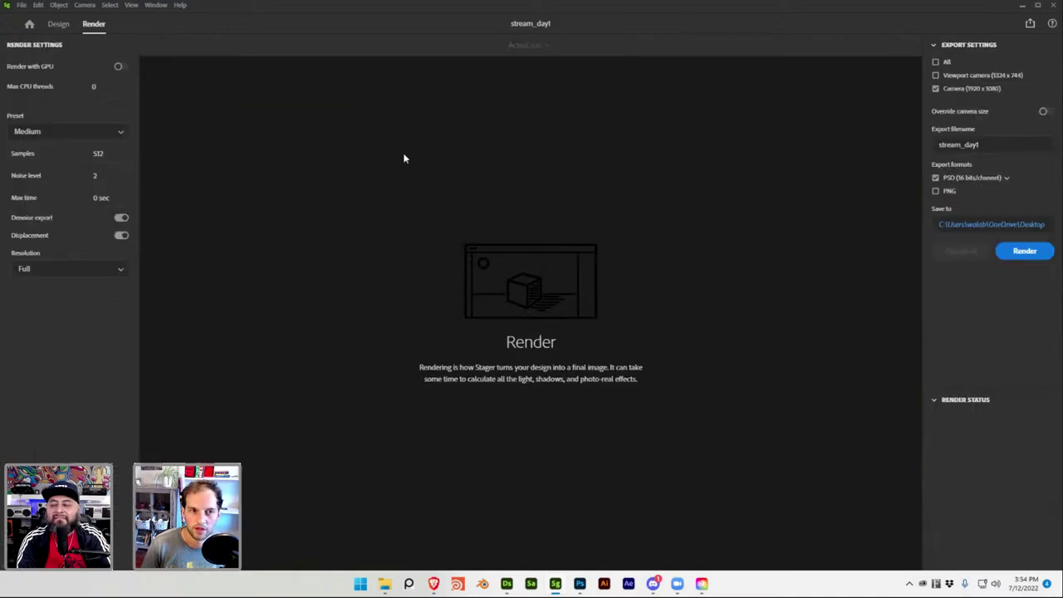
{"action": "left_click", "coordinate": [87, 131]}
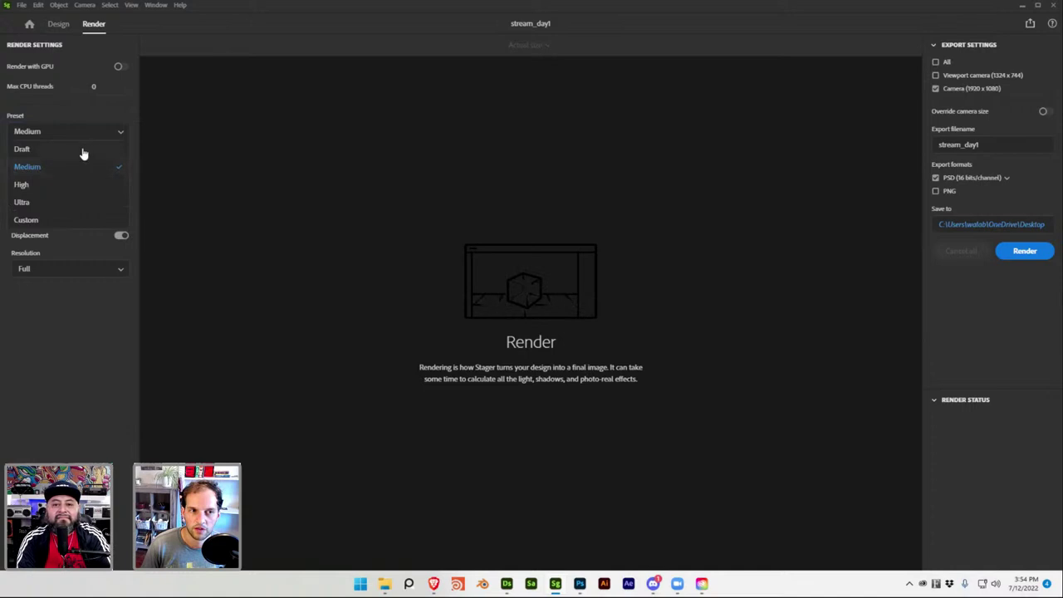
{"action": "left_click", "coordinate": [83, 149]}
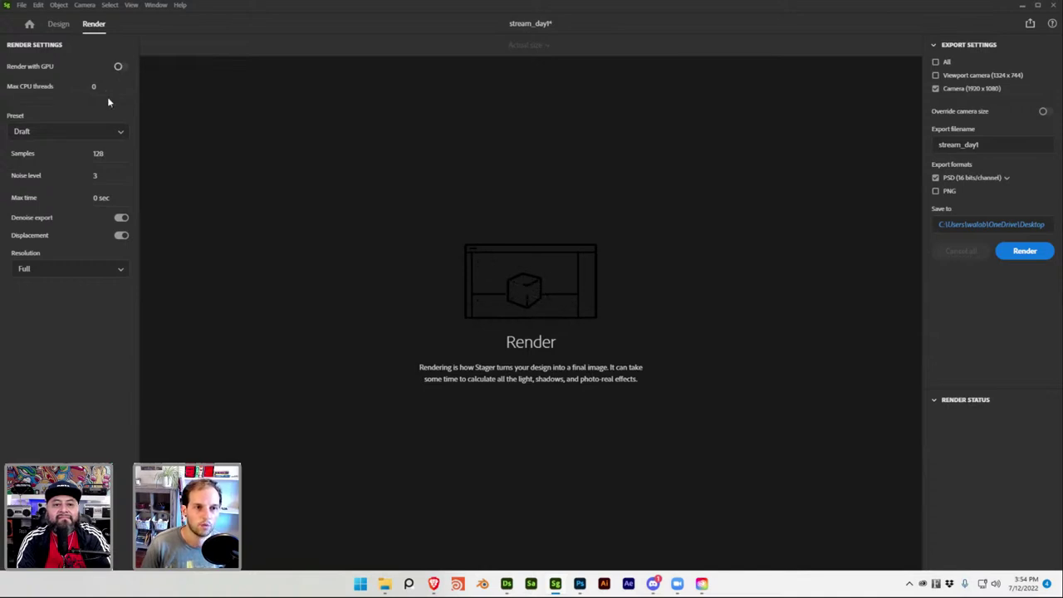
Try the Medium render preset, followed by the Ultra preset
{"action": "left_click", "coordinate": [81, 131]}
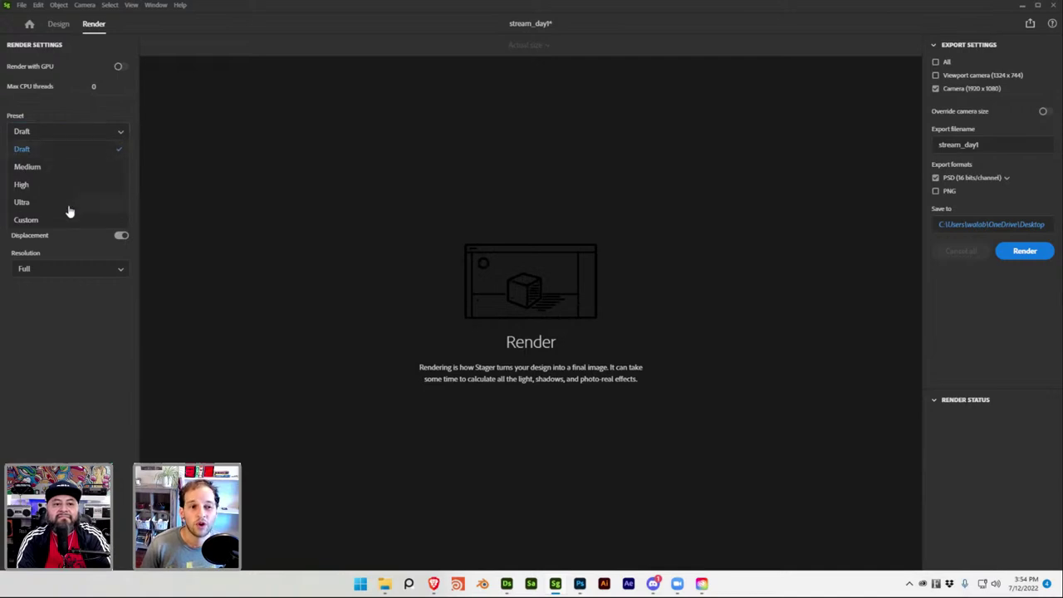
{"action": "left_click", "coordinate": [72, 166]}
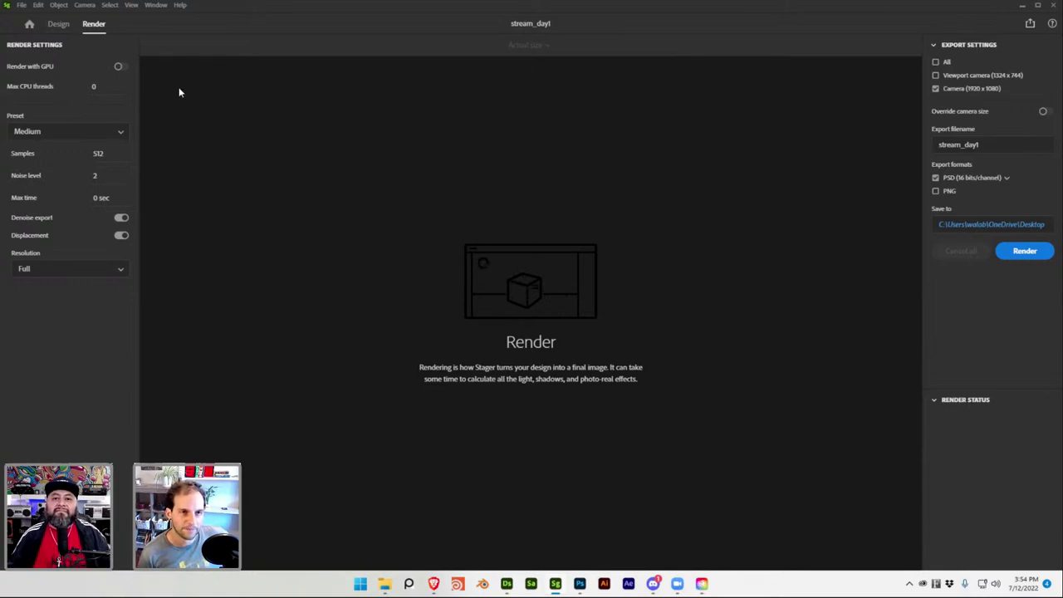
{"action": "left_click", "coordinate": [109, 133]}
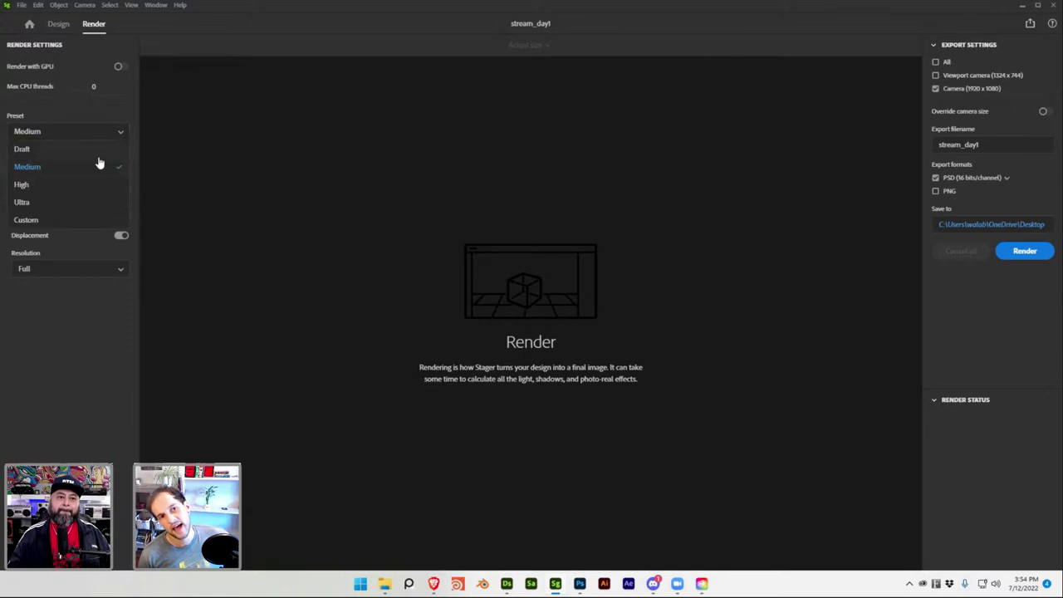
{"action": "left_click", "coordinate": [83, 202]}
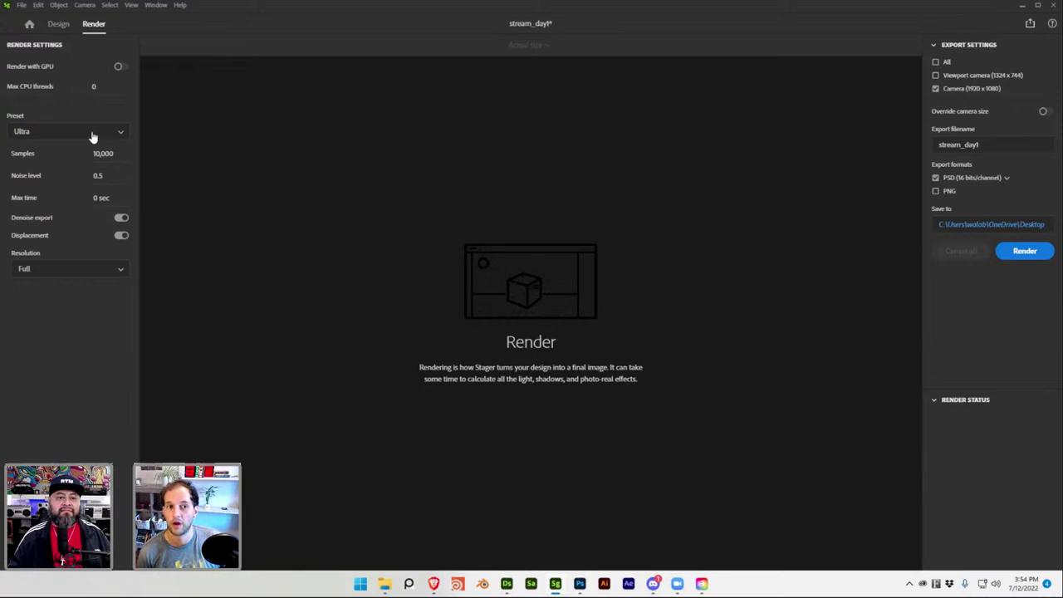
Return the render preset to Draft and set the samples to 8
{"action": "left_click", "coordinate": [92, 137]}
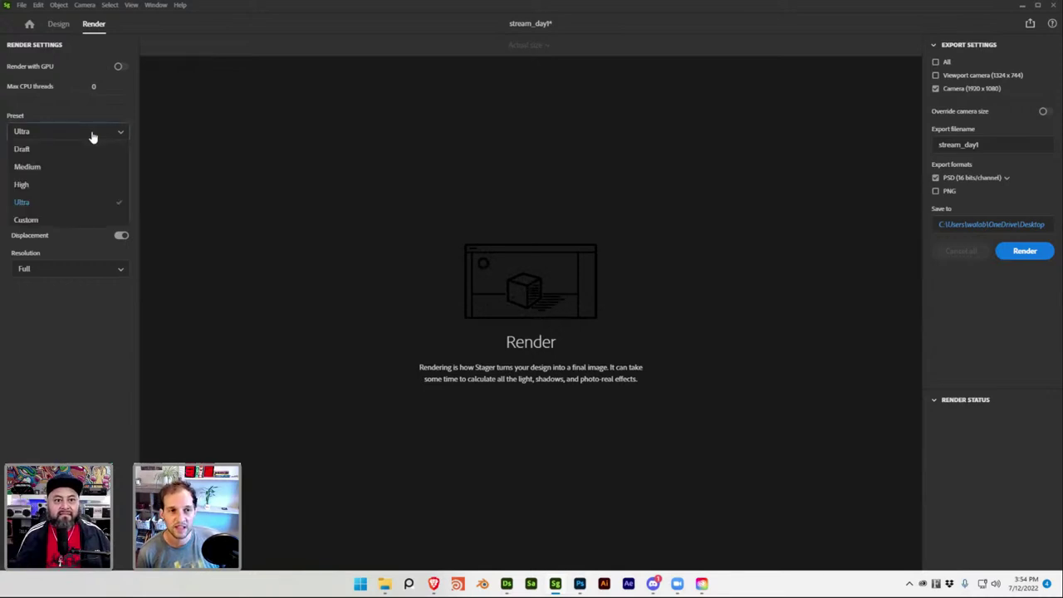
{"action": "left_click", "coordinate": [100, 149]}
{"action": "left_click", "coordinate": [100, 154]}
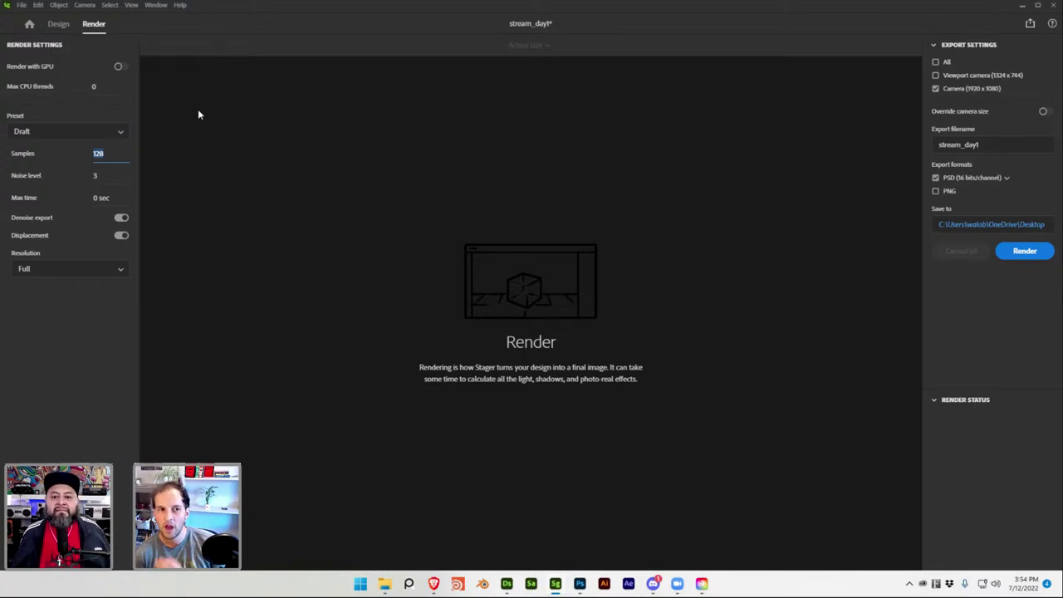
{"action": "left_click", "coordinate": [80, 328]}
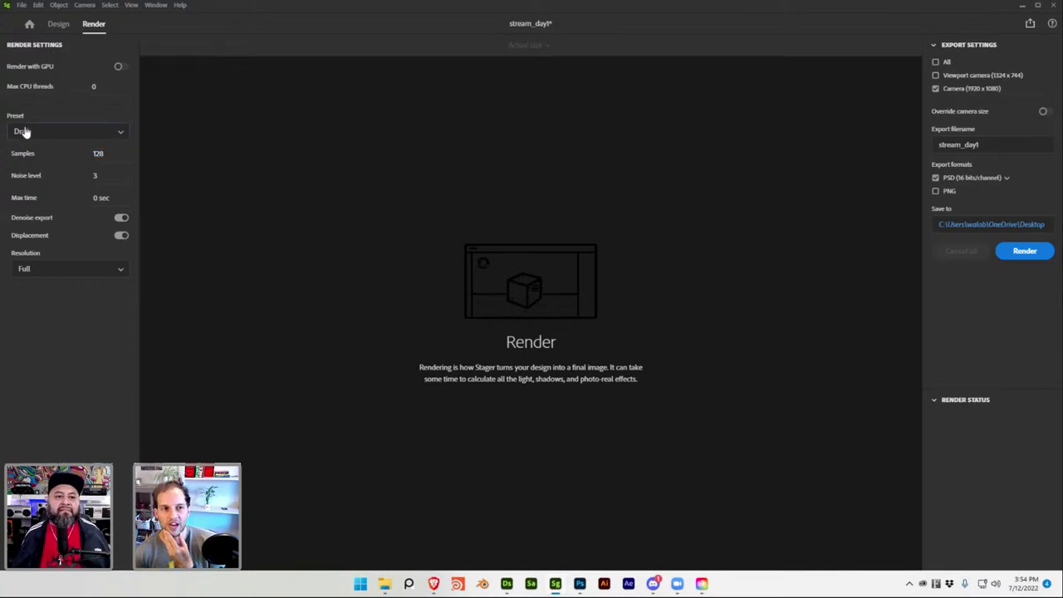
{"action": "left_click", "coordinate": [25, 132]}
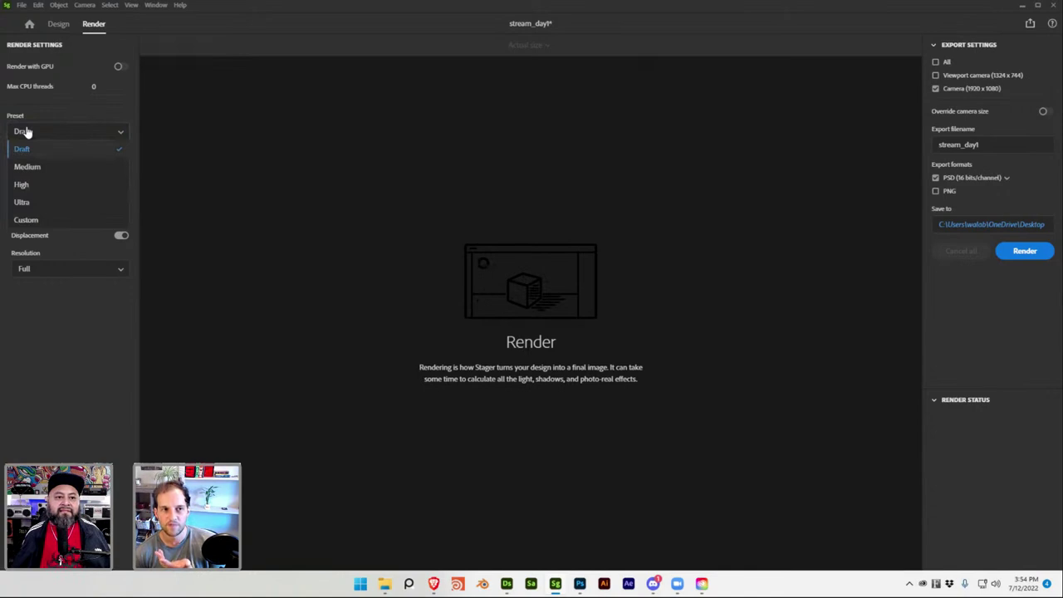
{"action": "left_click", "coordinate": [41, 138]}
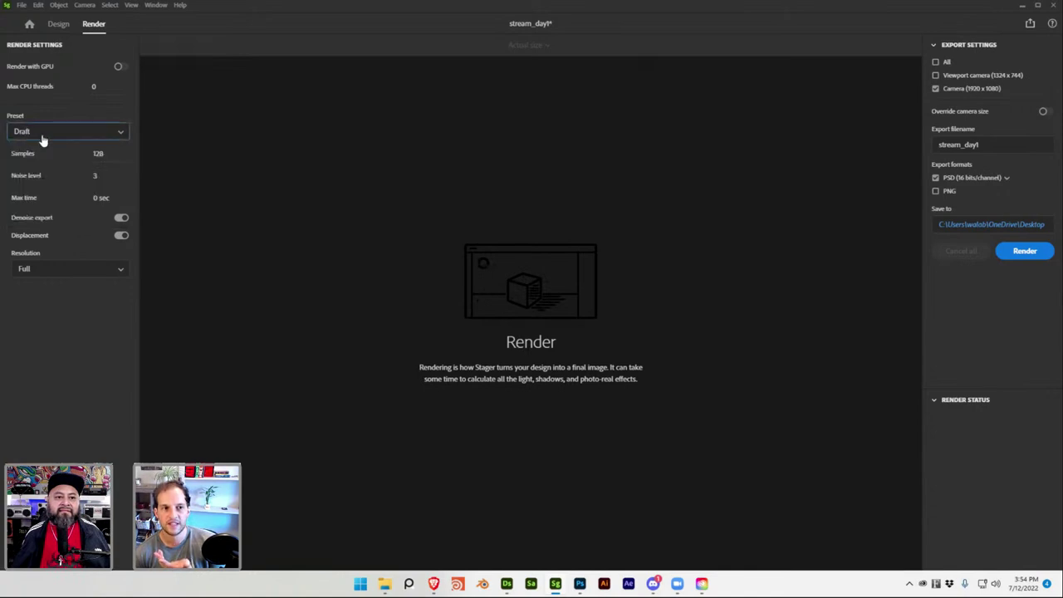
{"action": "left_click", "coordinate": [105, 155]}
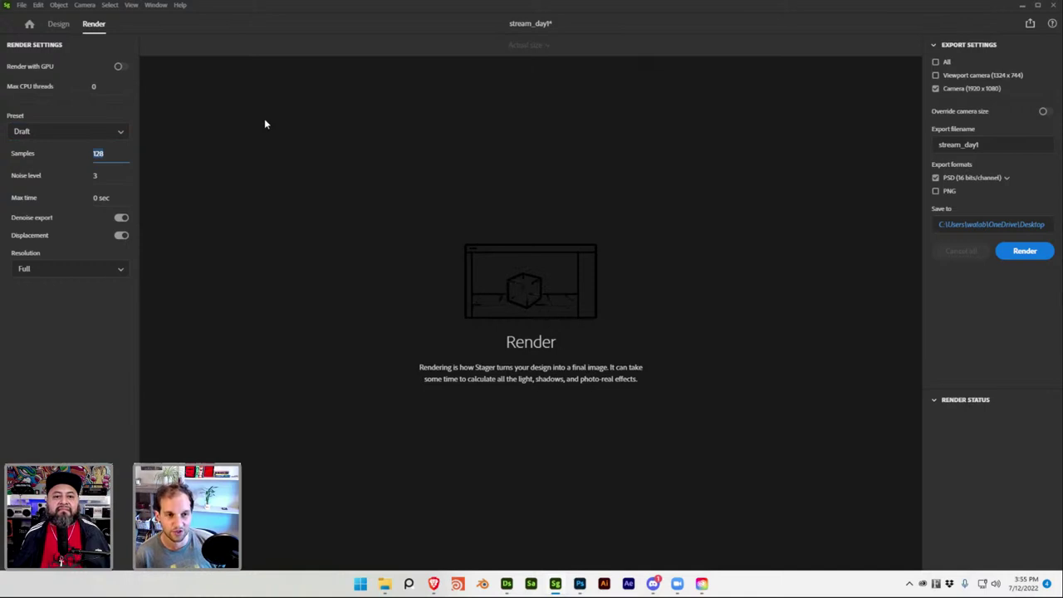
{"action": "type", "text": "8"}
{"action": "key", "text": "Return"}
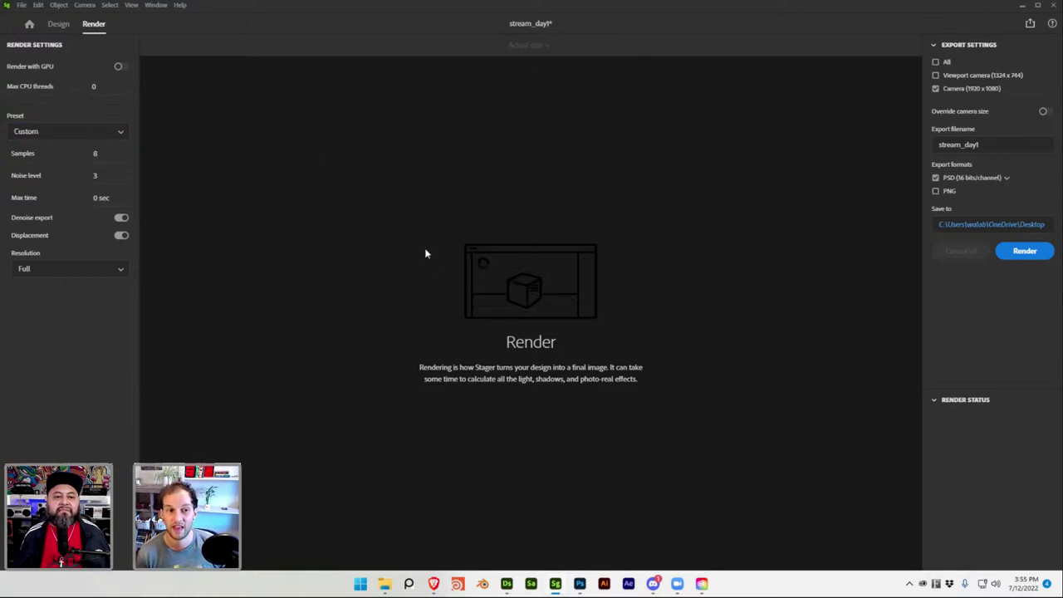
Turn off displacement for the render and keep the resolution at Full
{"action": "left_click", "coordinate": [121, 236]}
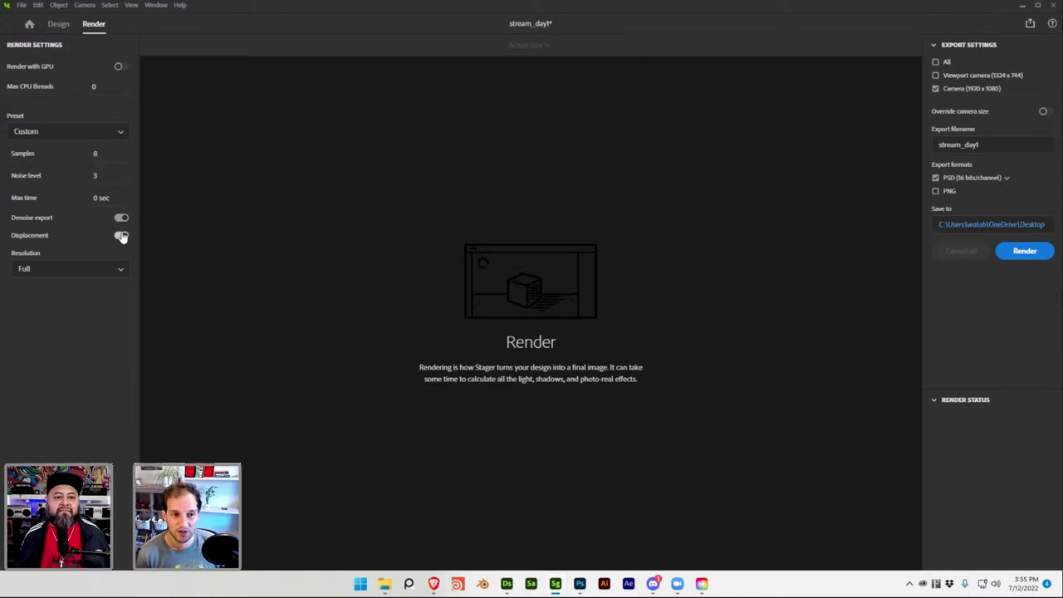
{"action": "left_click", "coordinate": [121, 237]}
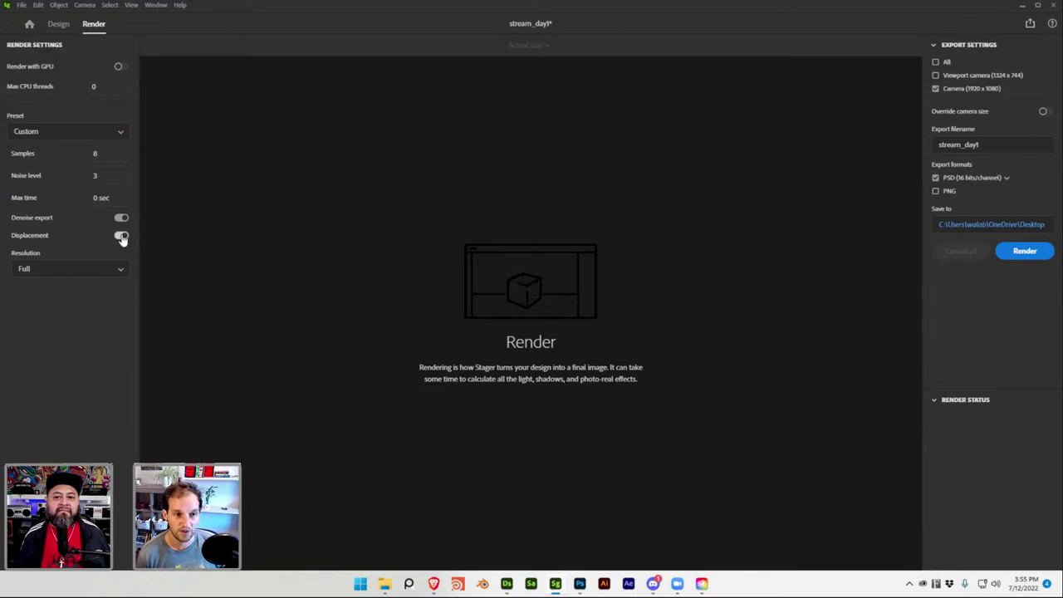
{"action": "left_click", "coordinate": [121, 236]}
{"action": "left_click", "coordinate": [120, 270]}
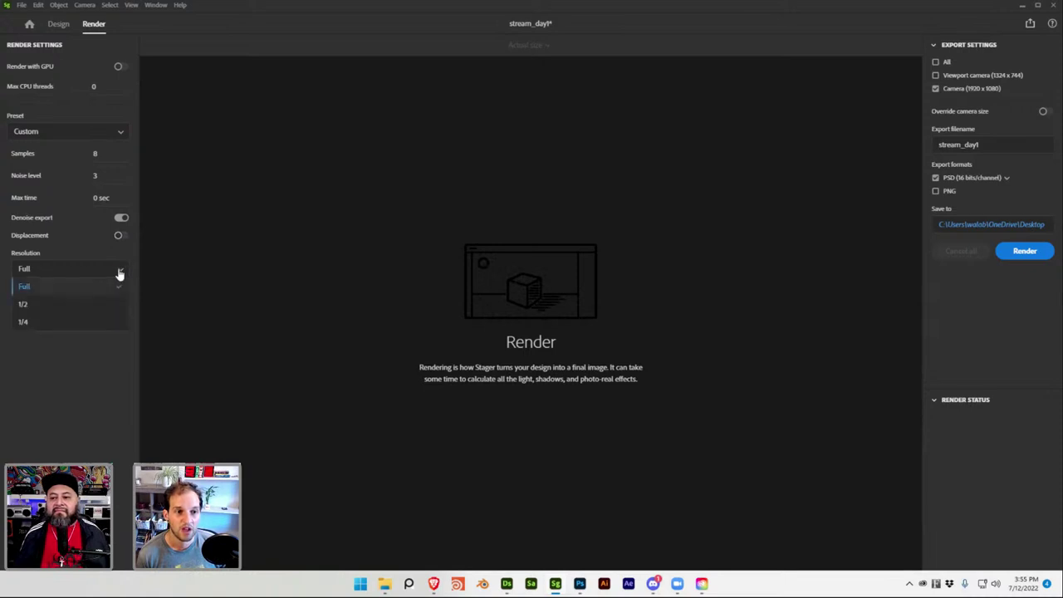
{"action": "left_click", "coordinate": [118, 274]}
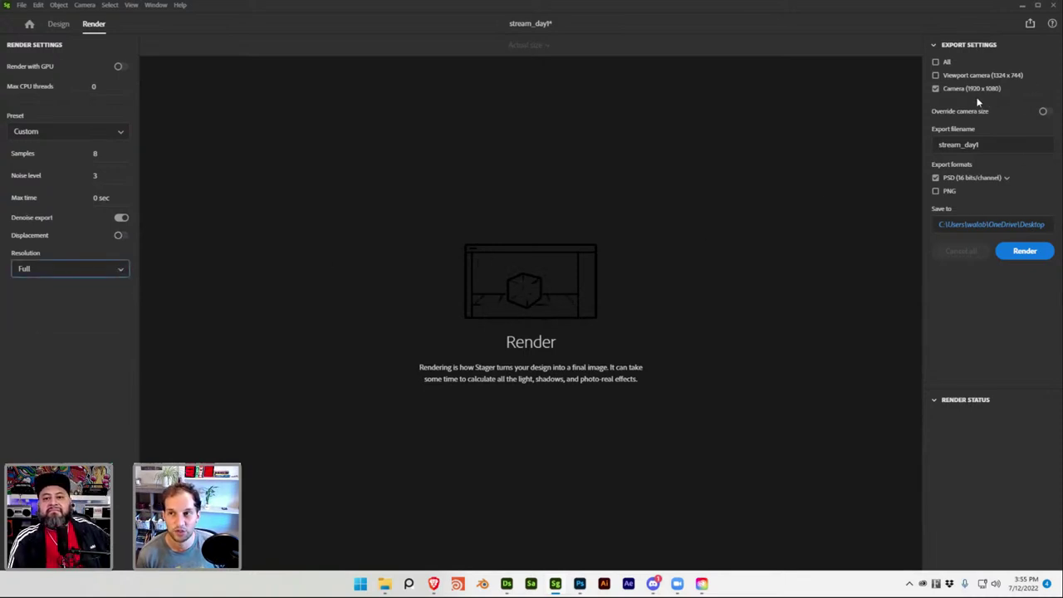
Render the Camera view with 16 bits/channel PSD as an export format
{"action": "left_click", "coordinate": [1006, 177]}
{"action": "left_click", "coordinate": [1016, 171]}
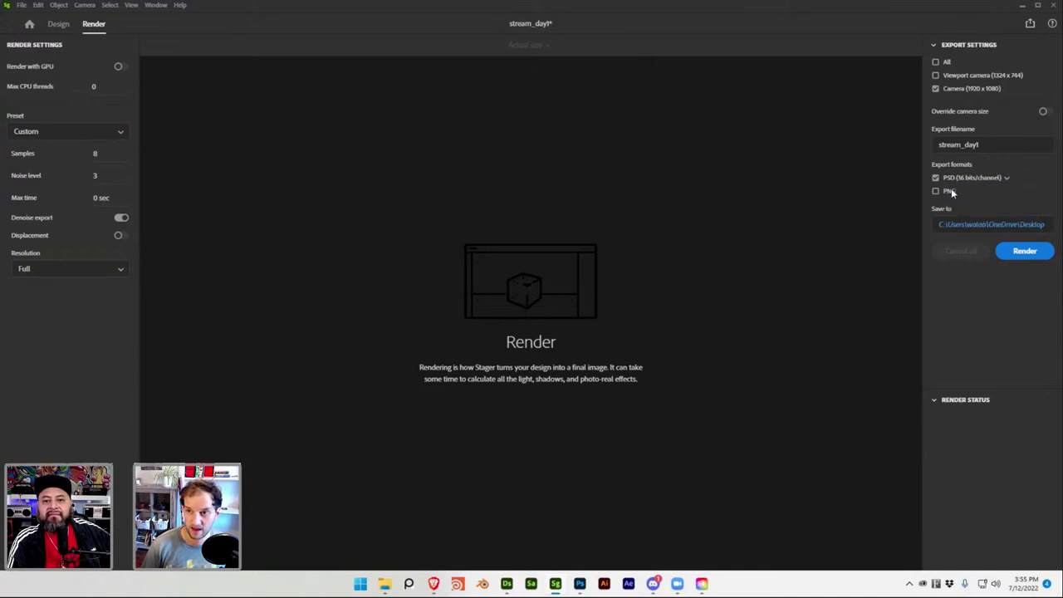
{"action": "left_click", "coordinate": [1033, 251]}
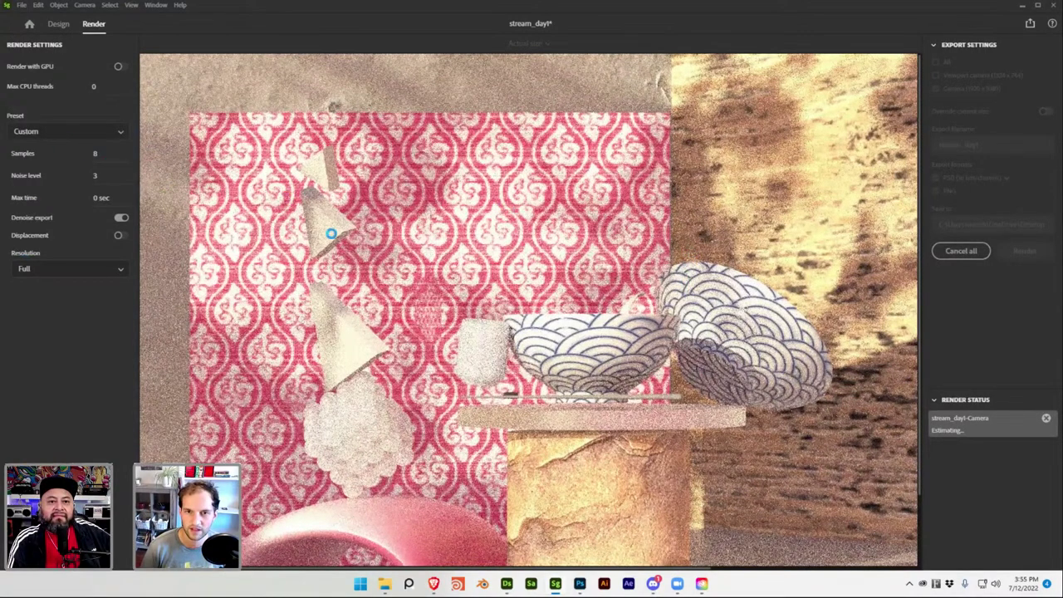
{"action": "scroll", "coordinate": [393, 206], "scroll_direction": "down", "scroll_amount": 3}
{"action": "scroll", "coordinate": [393, 206], "scroll_direction": "up", "scroll_amount": 3}
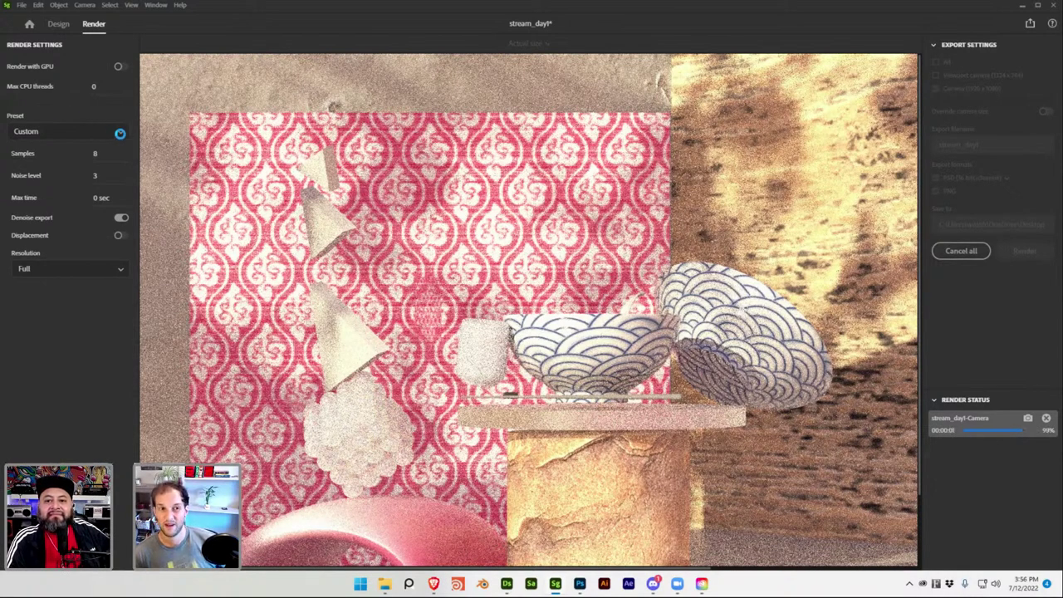
{"action": "left_click", "coordinate": [110, 133]}
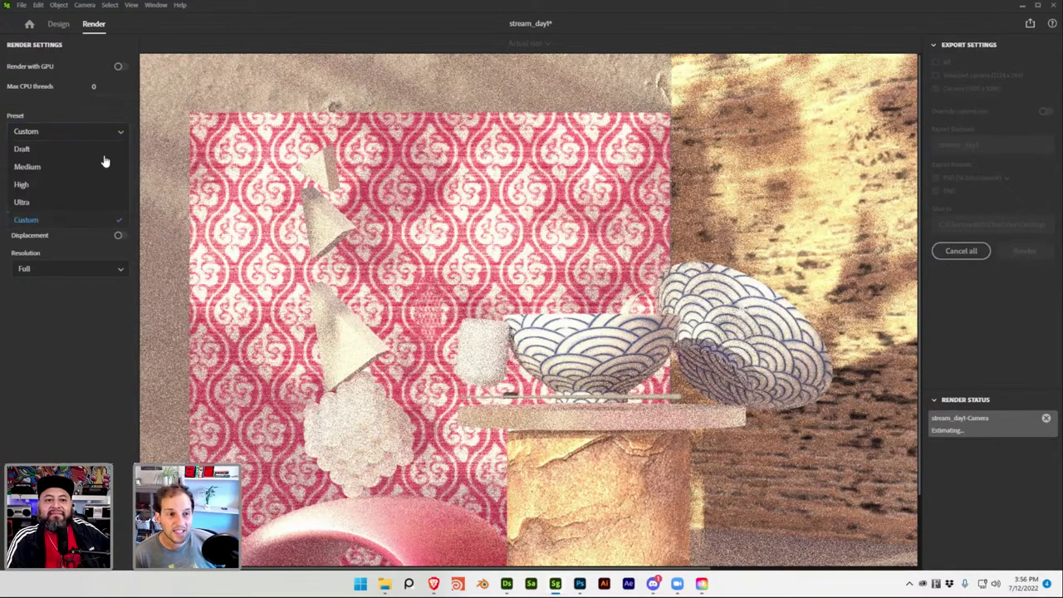
{"action": "left_click", "coordinate": [107, 132]}
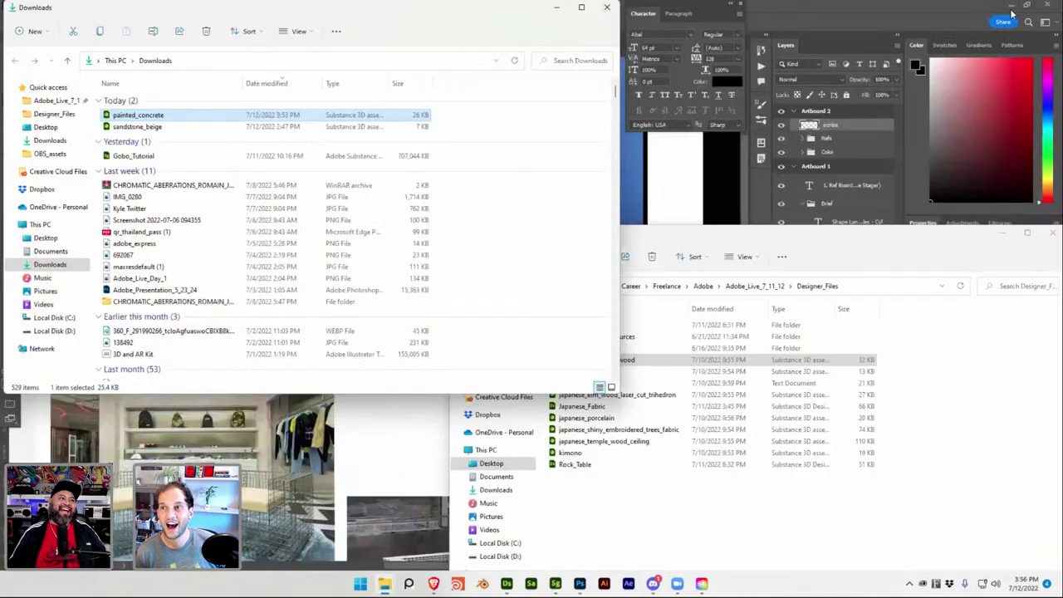
Show the Desktop folder in File Explorer, minimise Photoshop and close Substance 3D Designer
{"action": "left_click", "coordinate": [1022, 6]}
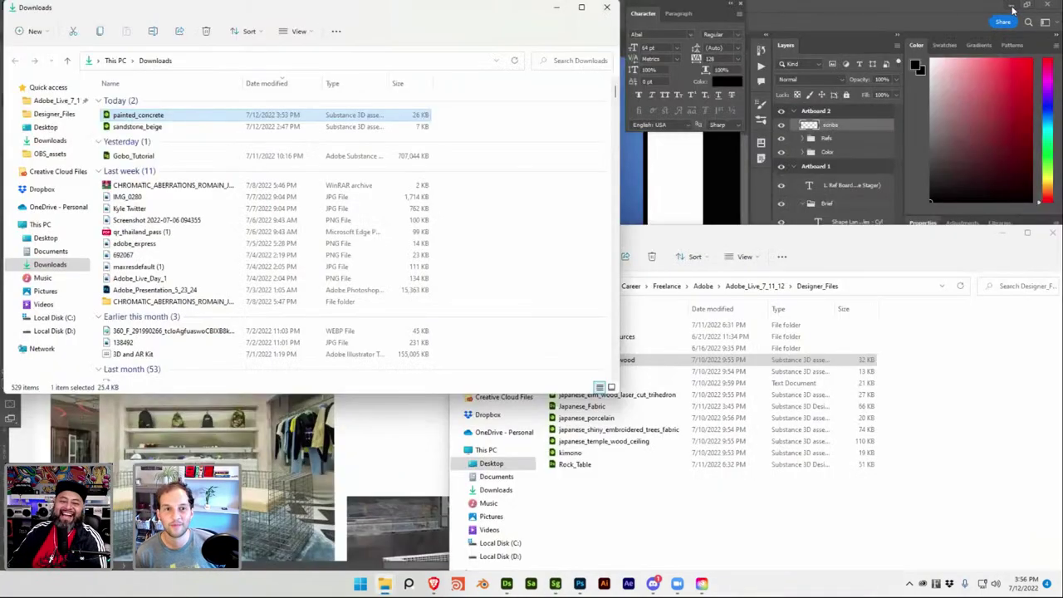
{"action": "left_click", "coordinate": [45, 127]}
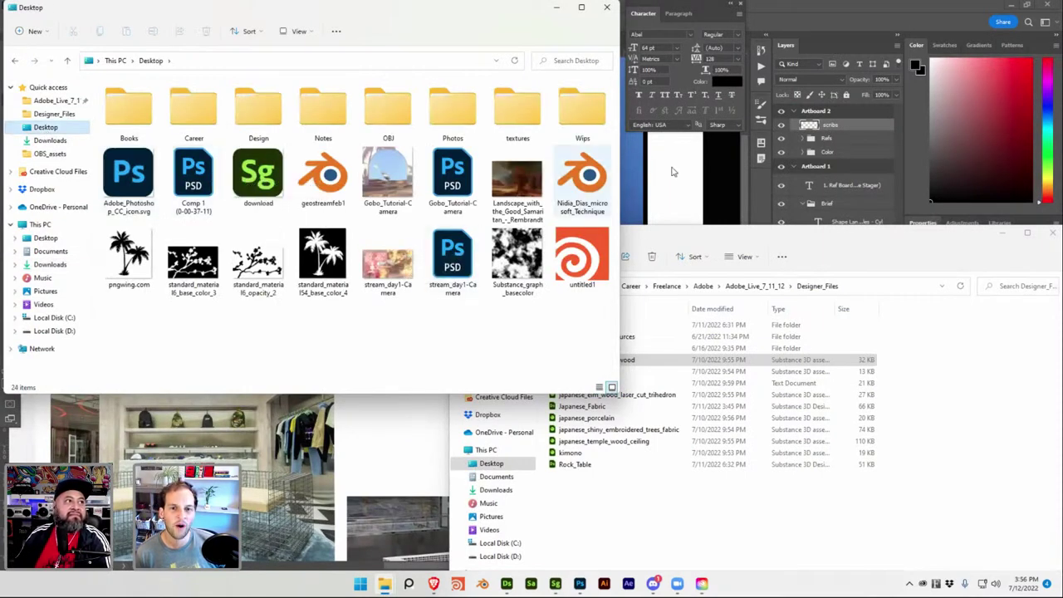
{"action": "left_click", "coordinate": [1015, 6]}
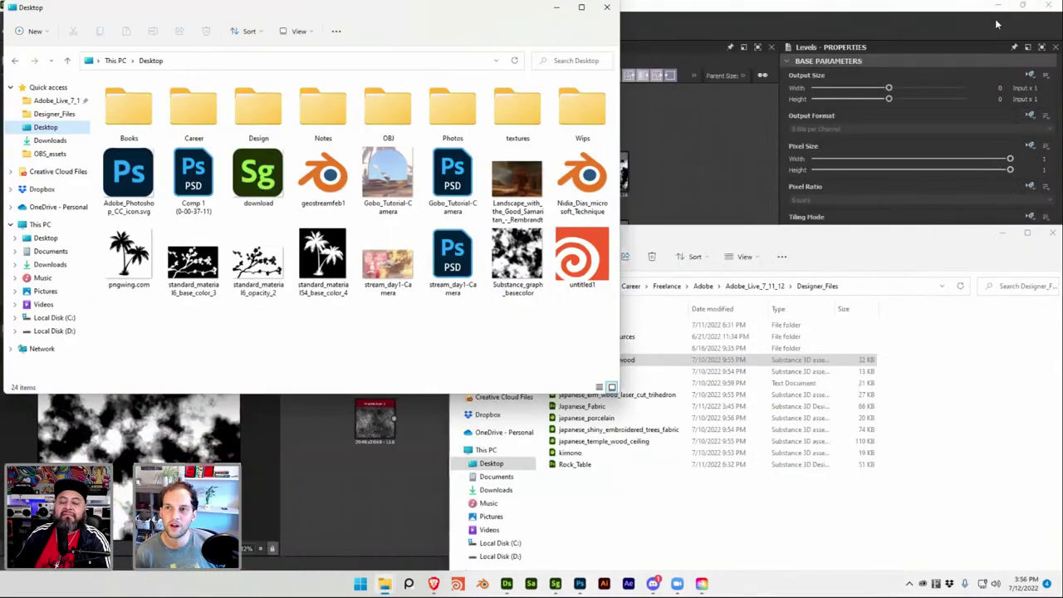
{"action": "left_click", "coordinate": [1020, 7]}
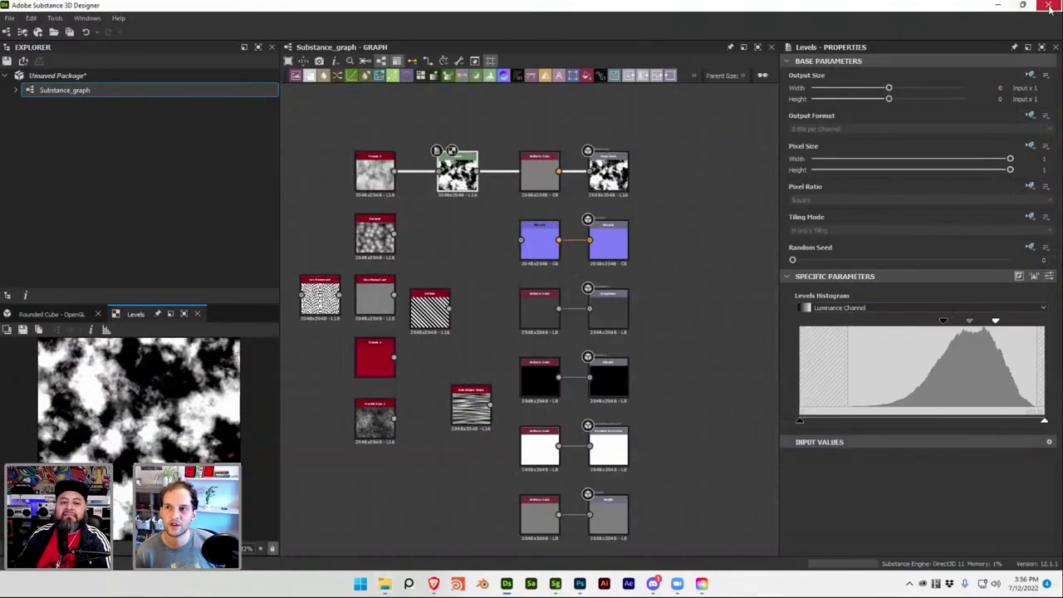
{"action": "left_click", "coordinate": [1048, 5]}
{"action": "left_click", "coordinate": [526, 300]}
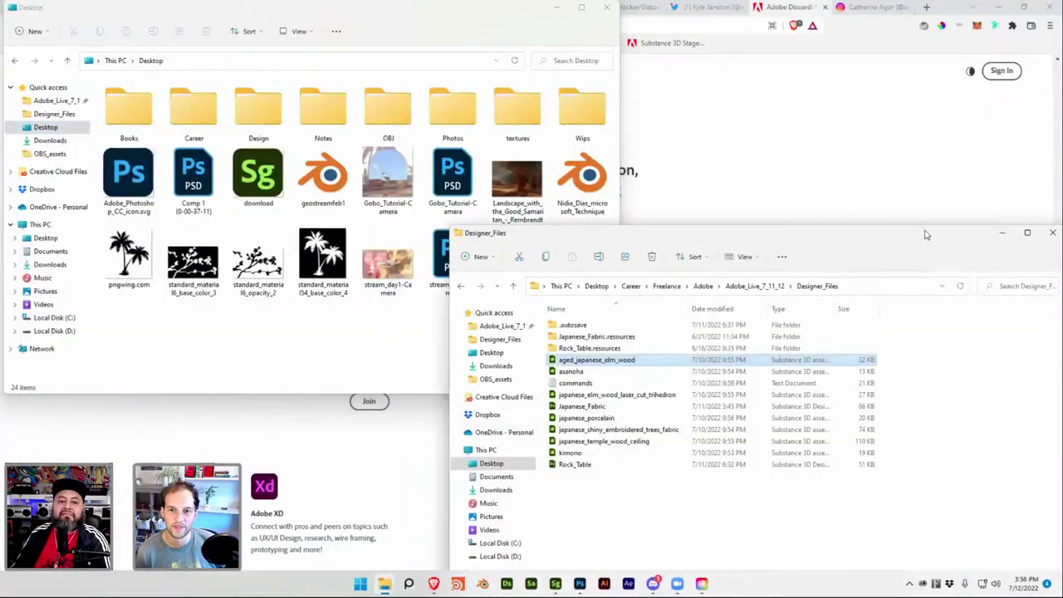
Close the Designer_Files window, clear the other windows off the desktop and open the rendered stream_day1-Camera PSD in Photoshop
{"action": "left_click", "coordinate": [1052, 232]}
{"action": "left_click", "coordinate": [1009, 7]}
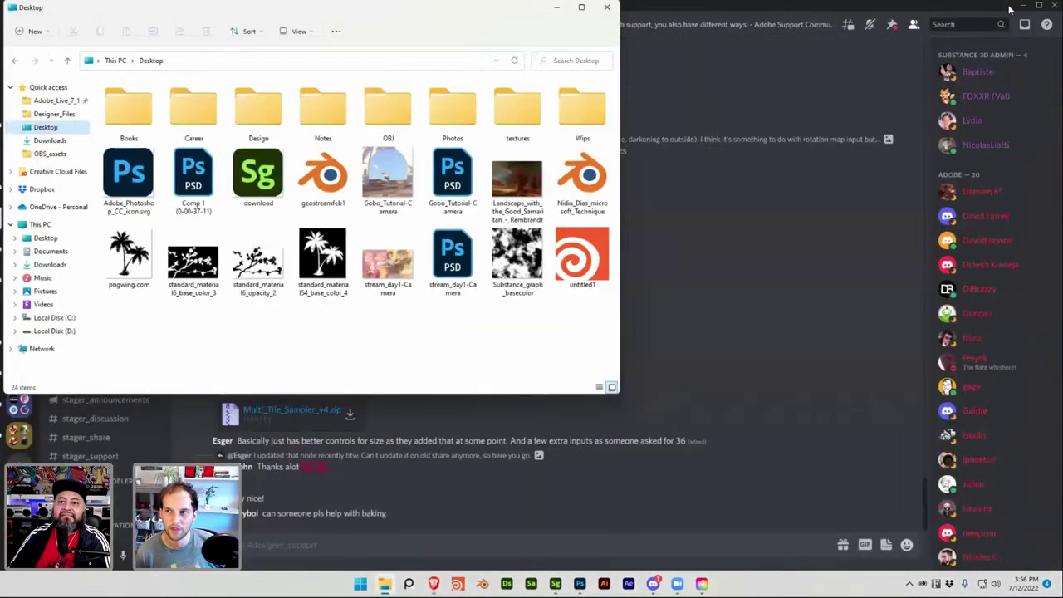
{"action": "left_click", "coordinate": [1019, 6]}
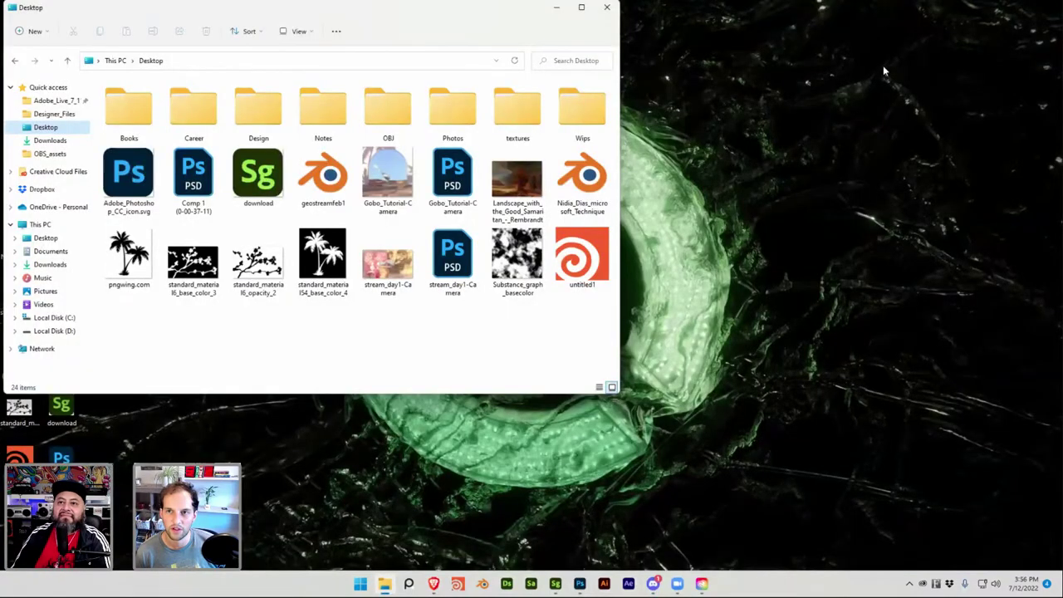
{"action": "left_click_drag", "start_coordinate": [332, 7], "coordinate": [584, 66]}
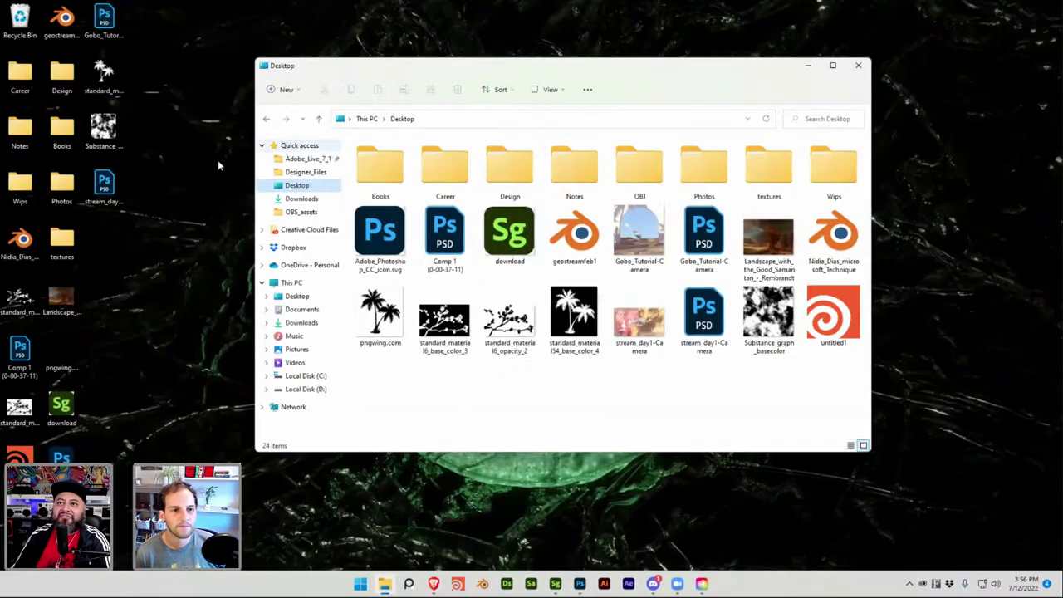
{"action": "double_click", "coordinate": [115, 181]}
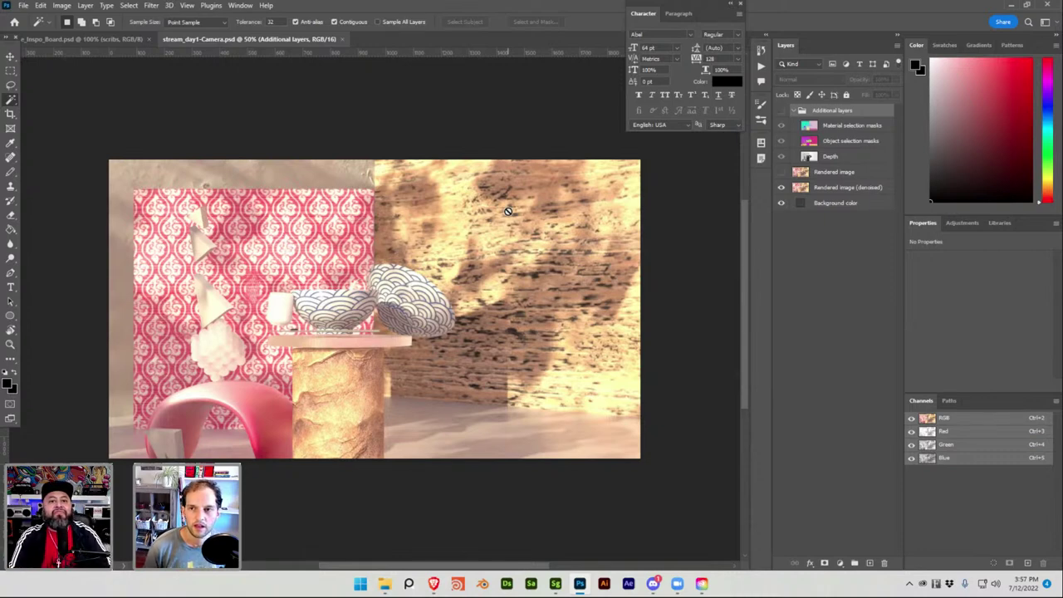
Show the Additional layers group and hide its Material selection masks, Object selection masks and Depth layers
{"action": "left_click", "coordinate": [863, 141]}
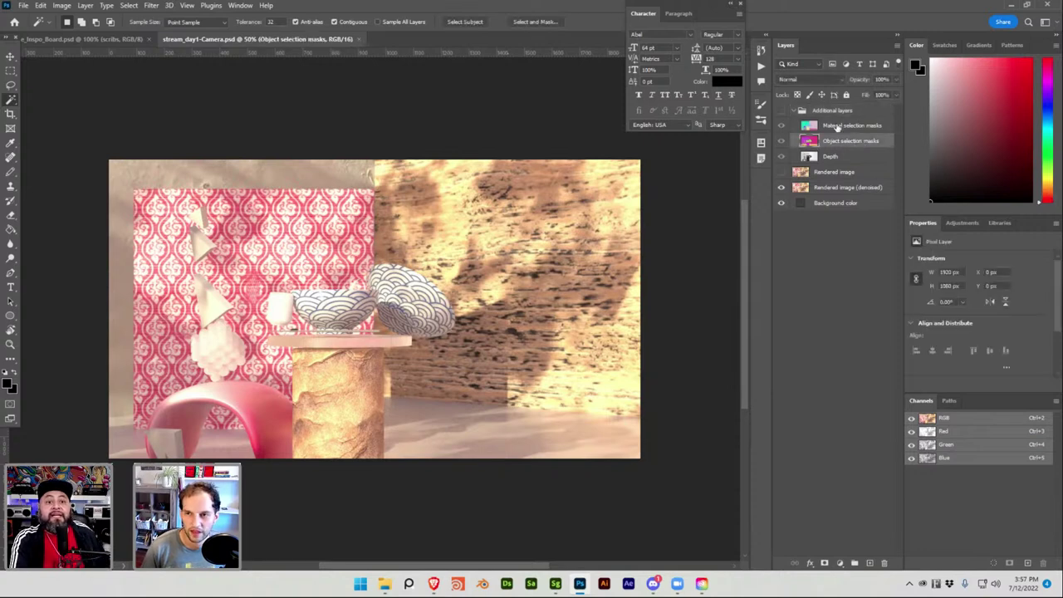
{"action": "left_click", "coordinate": [781, 111]}
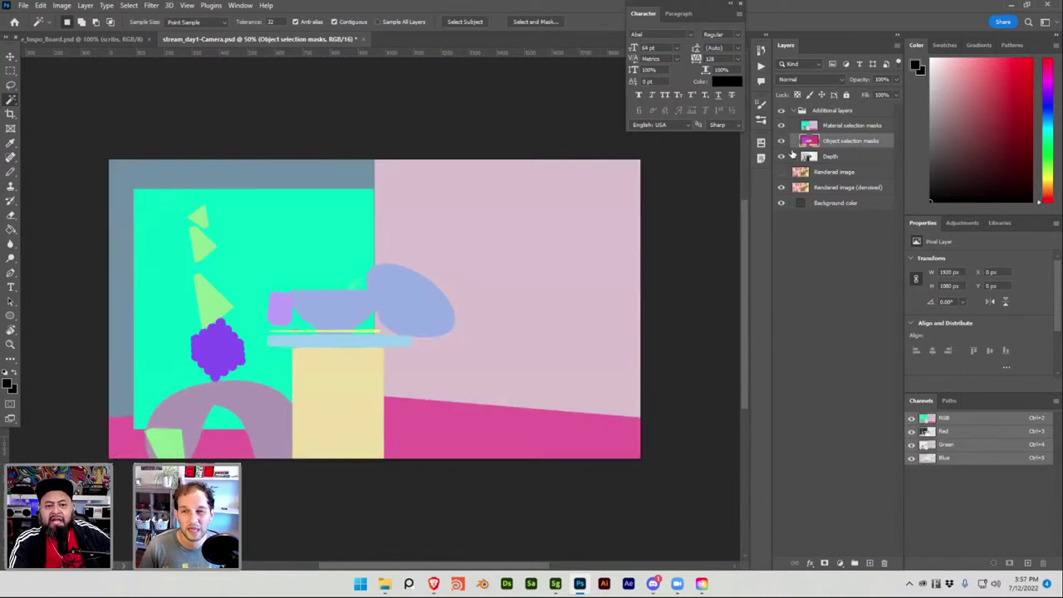
{"action": "left_click", "coordinate": [781, 142]}
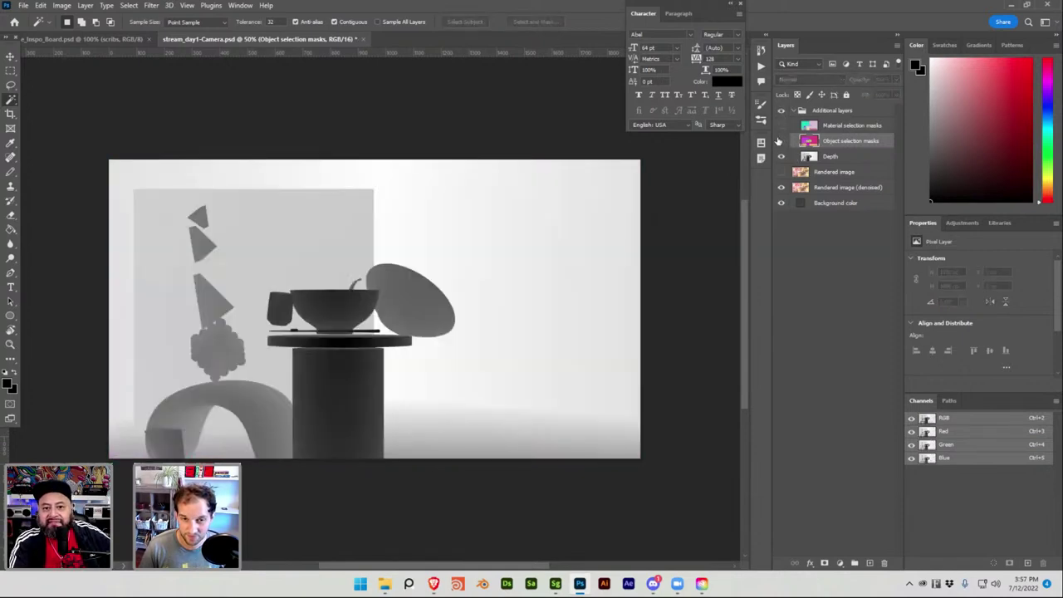
{"action": "left_click", "coordinate": [781, 156]}
{"action": "left_click", "coordinate": [858, 158]}
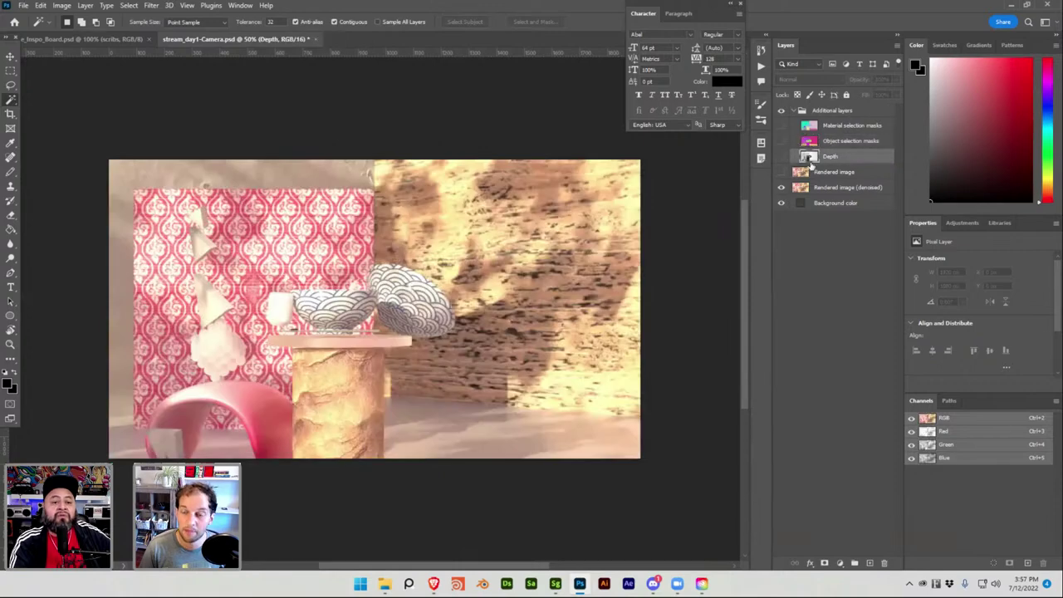
Switch the Object selection masks and Material selection masks layers on and off to compare them with the rendered image
{"action": "left_click", "coordinate": [780, 141]}
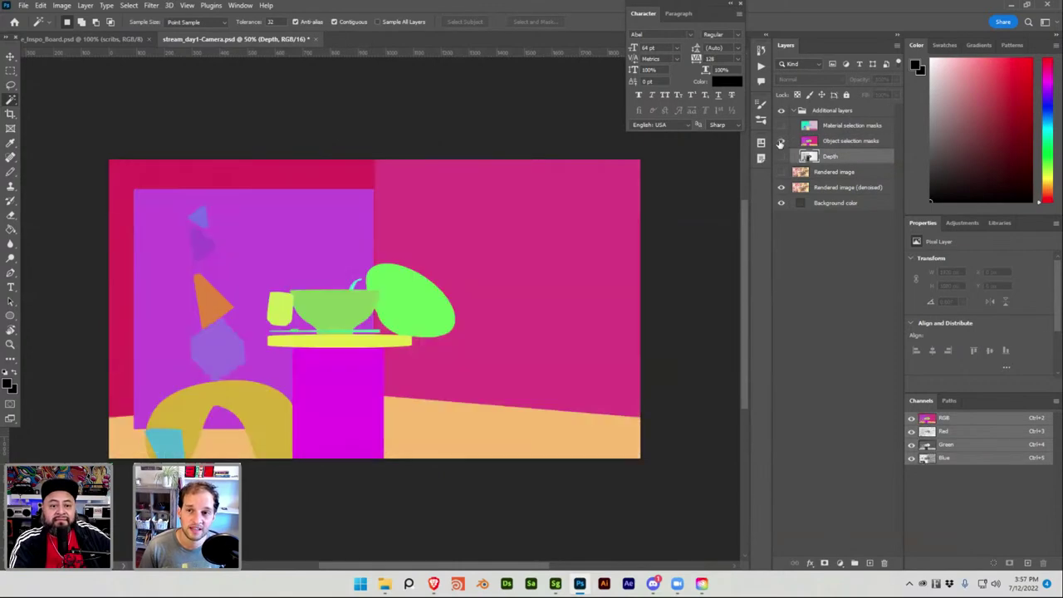
{"action": "left_click", "coordinate": [780, 141]}
{"action": "left_click", "coordinate": [780, 125]}
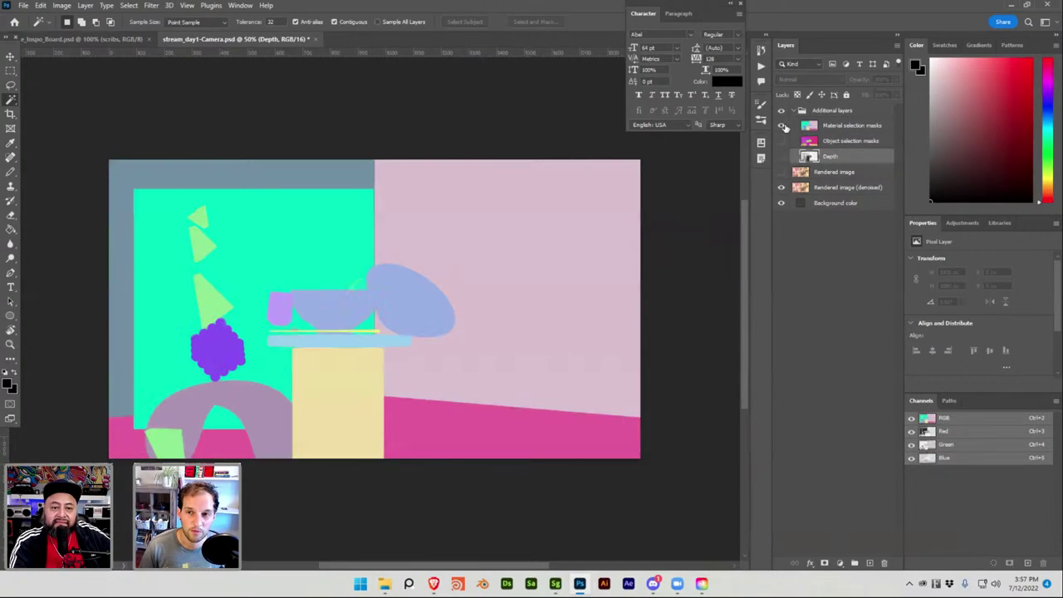
{"action": "left_click", "coordinate": [782, 127]}
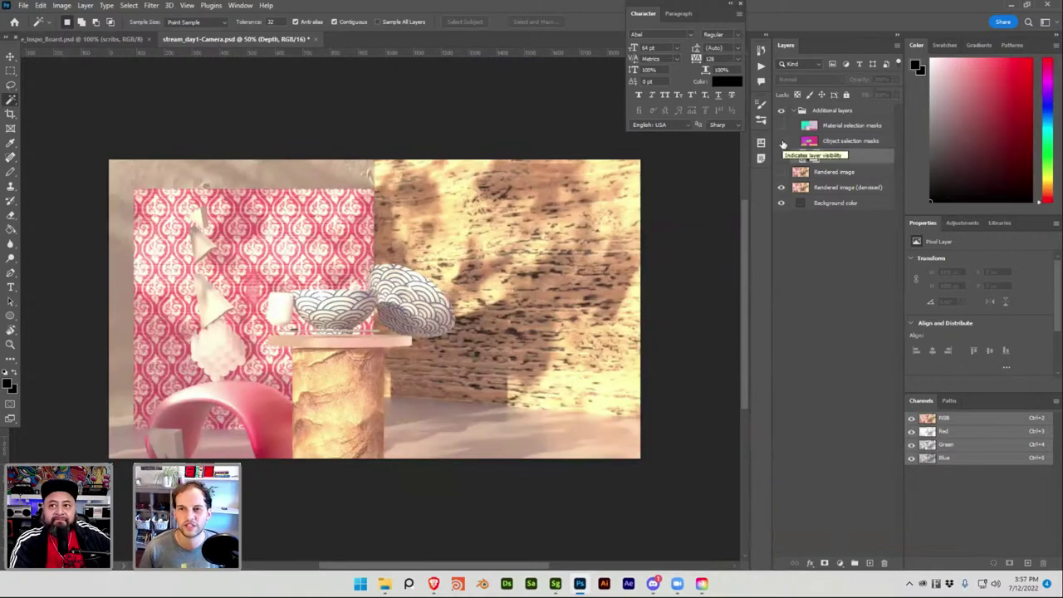
{"action": "left_click", "coordinate": [780, 141]}
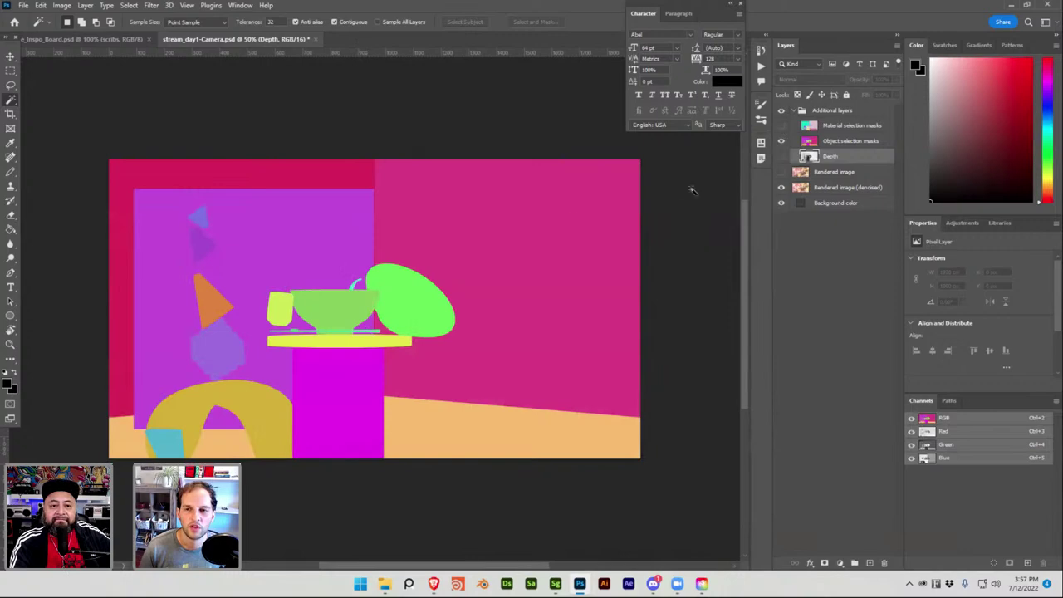
{"action": "left_click", "coordinate": [781, 126]}
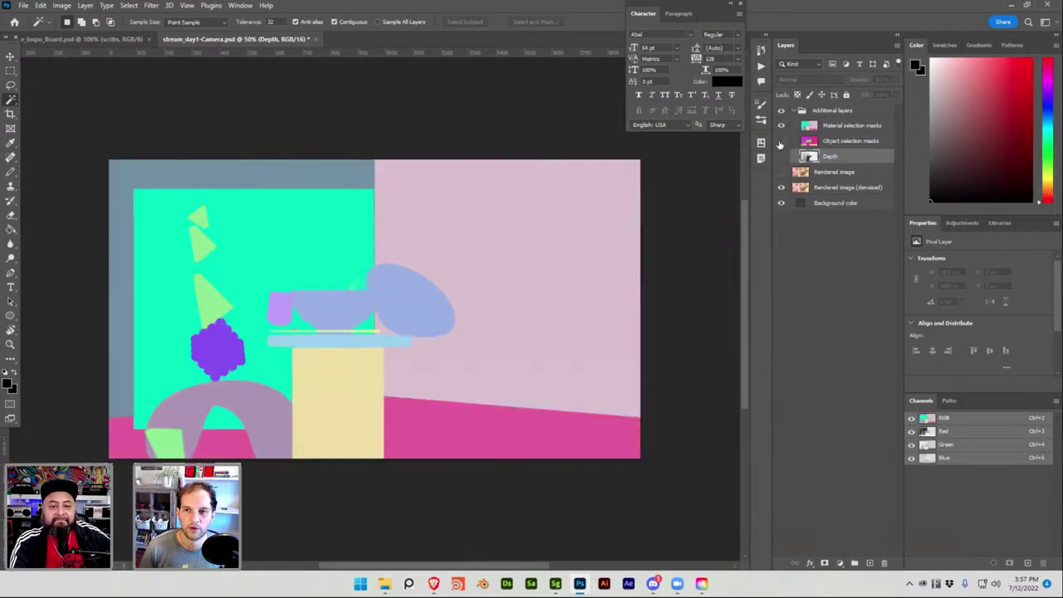
{"action": "left_click", "coordinate": [780, 141]}
{"action": "left_click", "coordinate": [782, 127]}
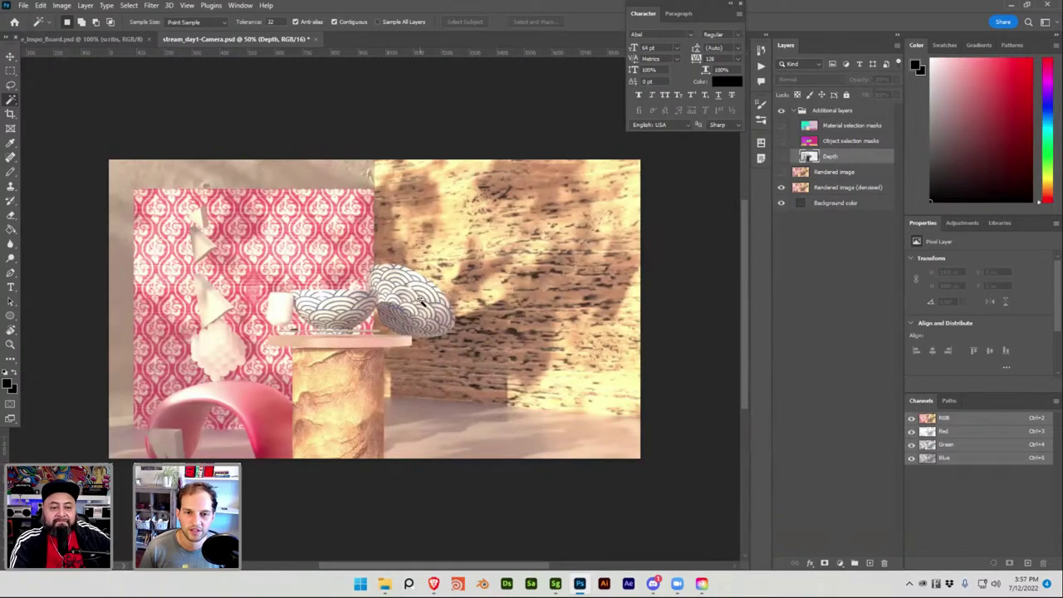
Try selecting the bowls with the Magic Wand by their colour on the Material selection masks layer, and hide that layer again
{"action": "left_click", "coordinate": [781, 126]}
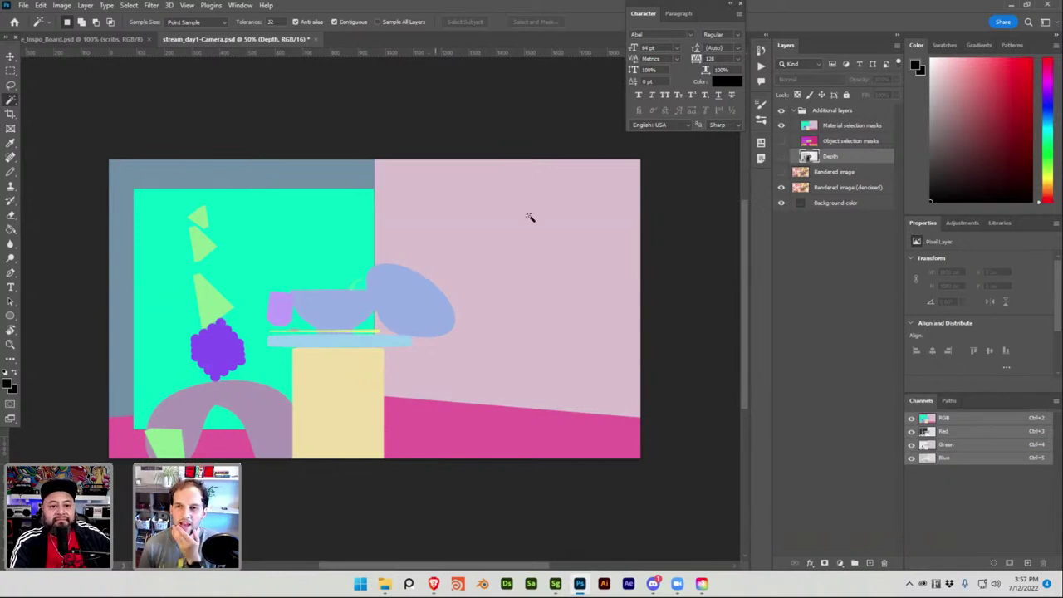
{"action": "left_click", "coordinate": [858, 127]}
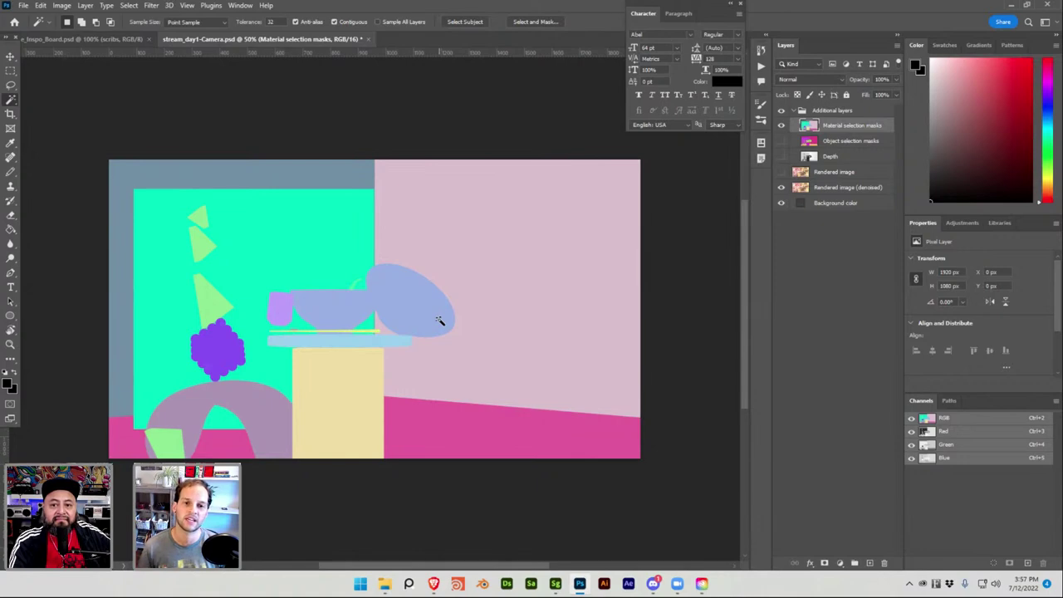
{"action": "left_click", "coordinate": [781, 126]}
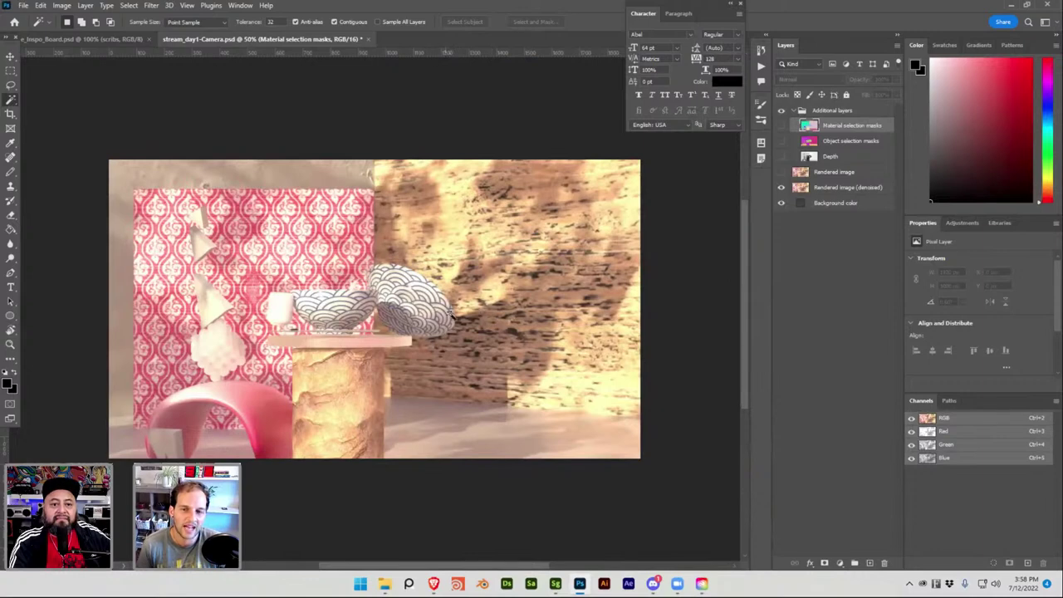
{"action": "left_click", "coordinate": [780, 125]}
{"action": "left_click", "coordinate": [431, 305]}
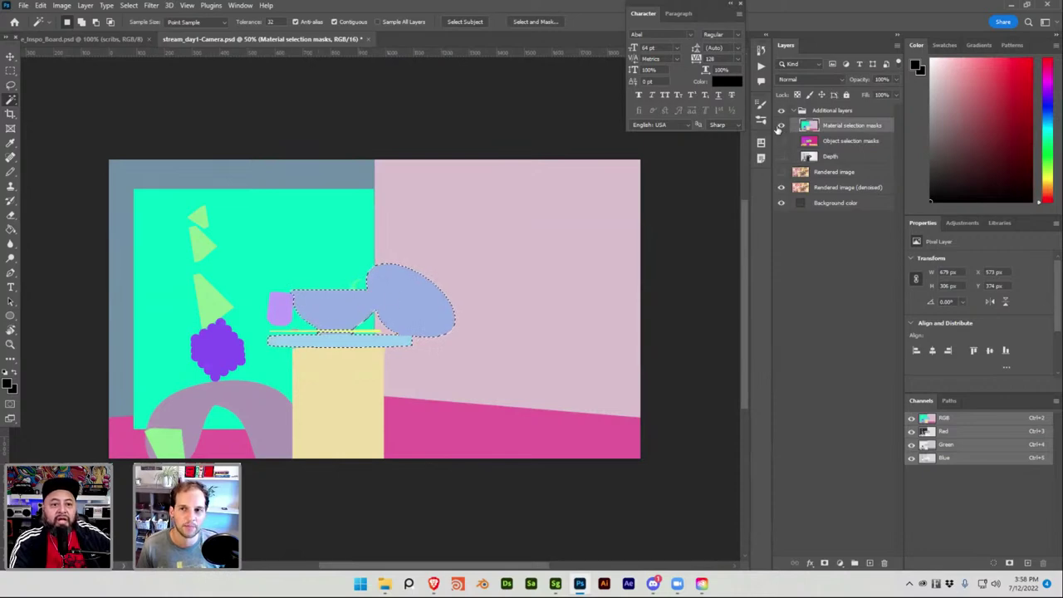
{"action": "key", "text": "ctrl+comma"}
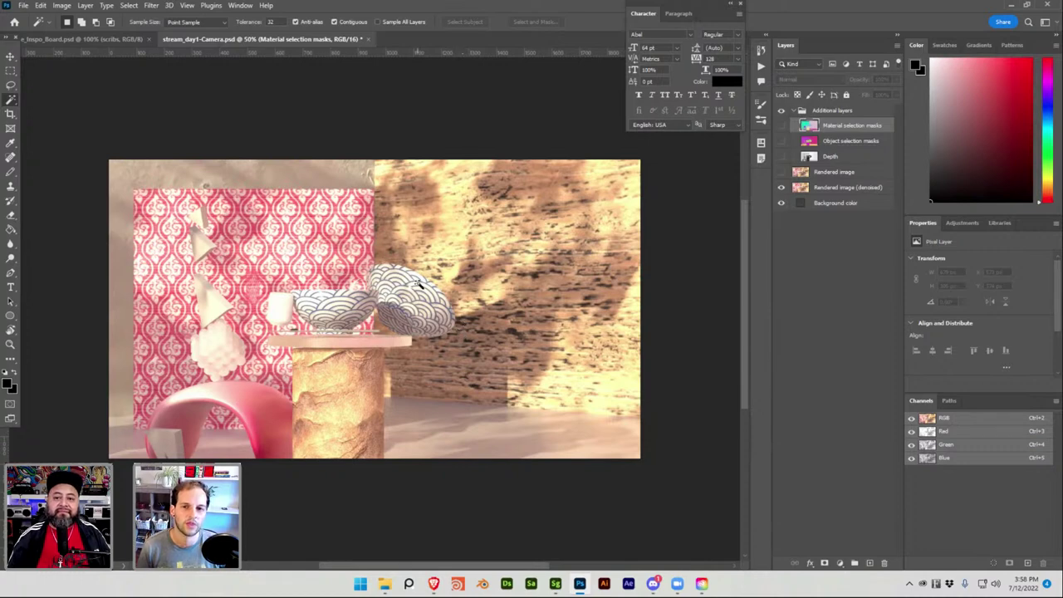
Check the Depth layer, hide it again and duplicate the Rendered image (denoised) layer
{"action": "left_click", "coordinate": [781, 157]}
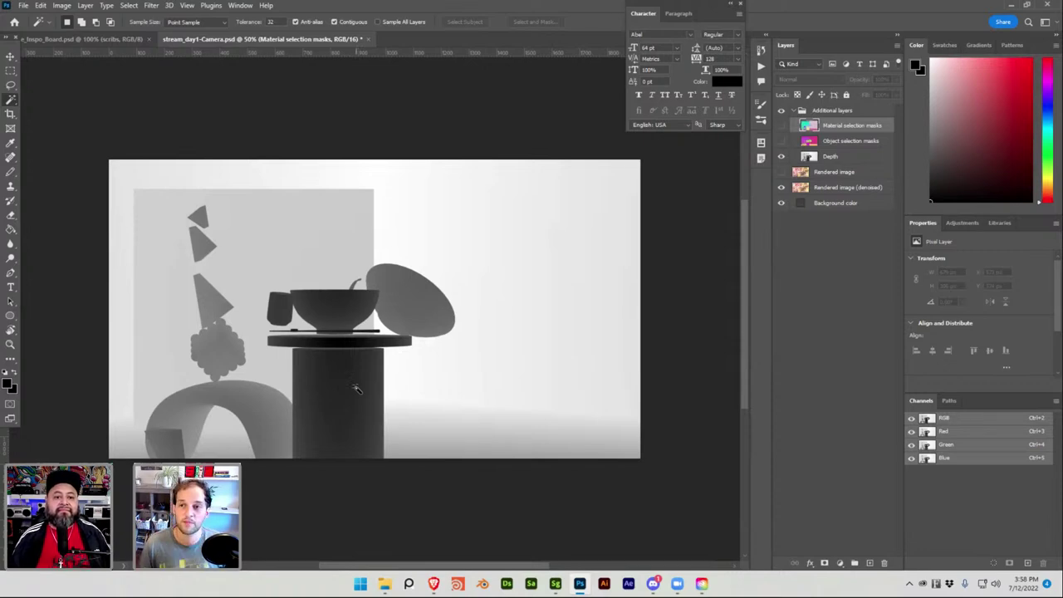
{"action": "left_click", "coordinate": [832, 157]}
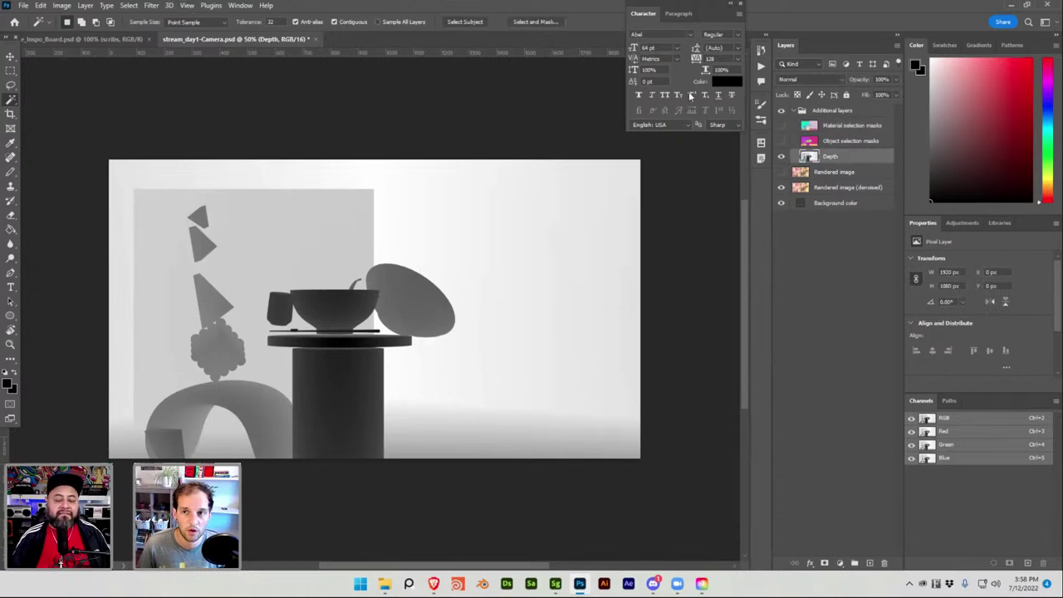
{"action": "left_click", "coordinate": [826, 188]}
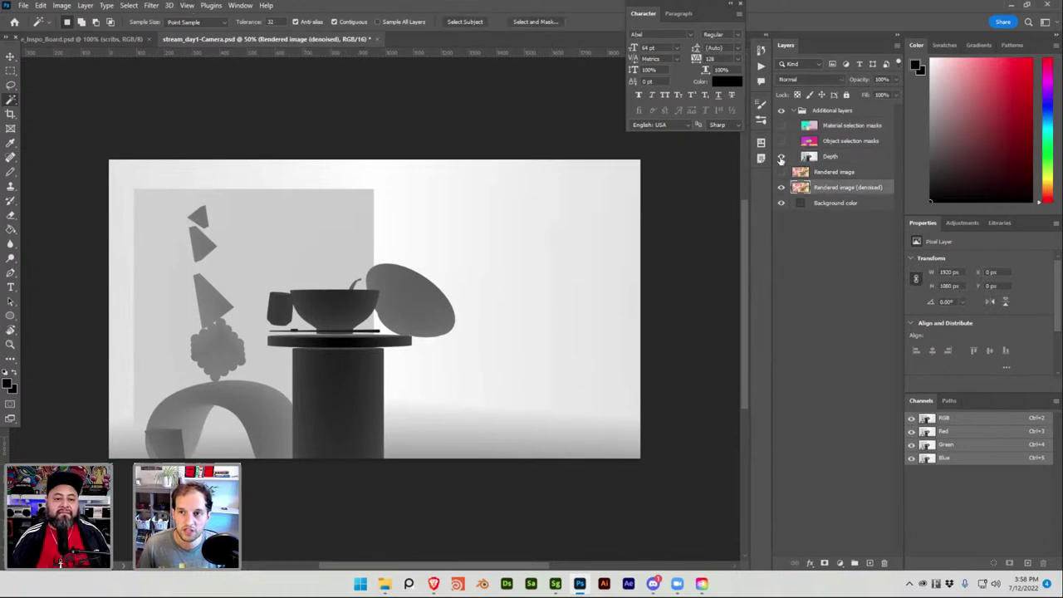
{"action": "left_click", "coordinate": [780, 158]}
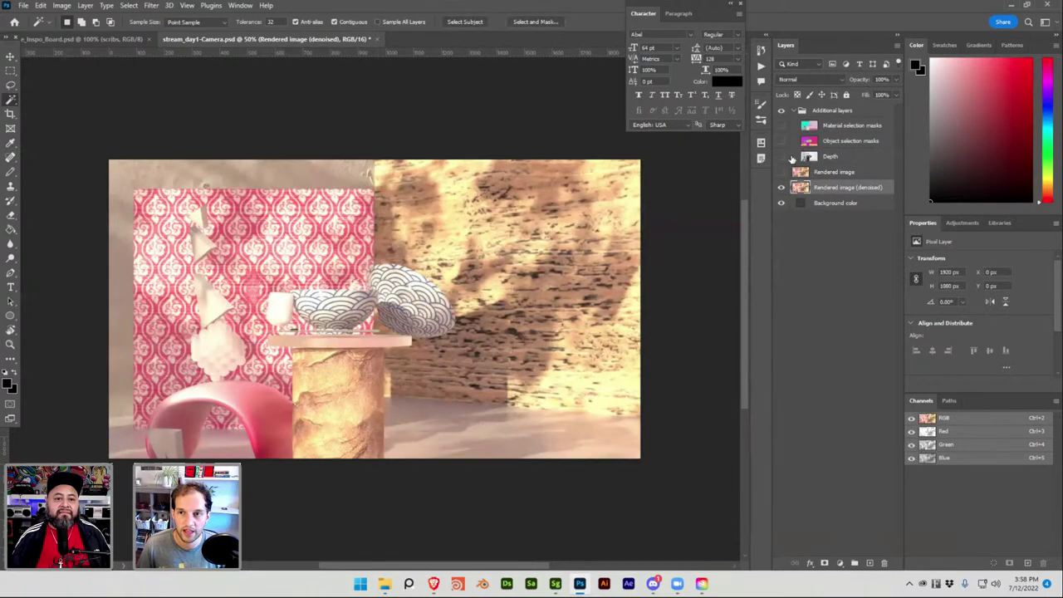
{"action": "right_click", "coordinate": [835, 189]}
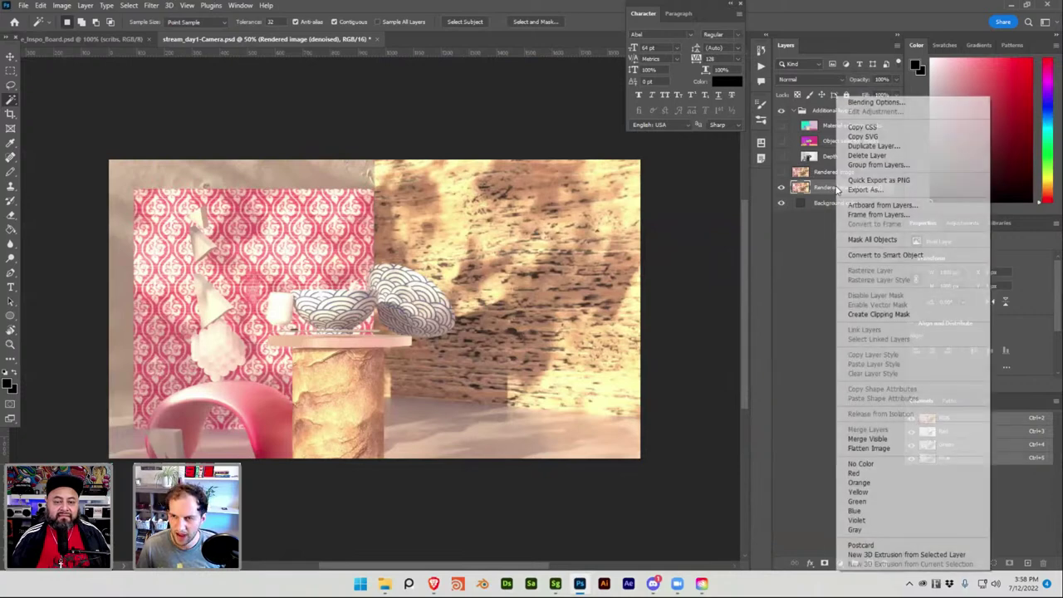
{"action": "key", "text": "Escape"}
{"action": "key", "text": "ctrl+j"}
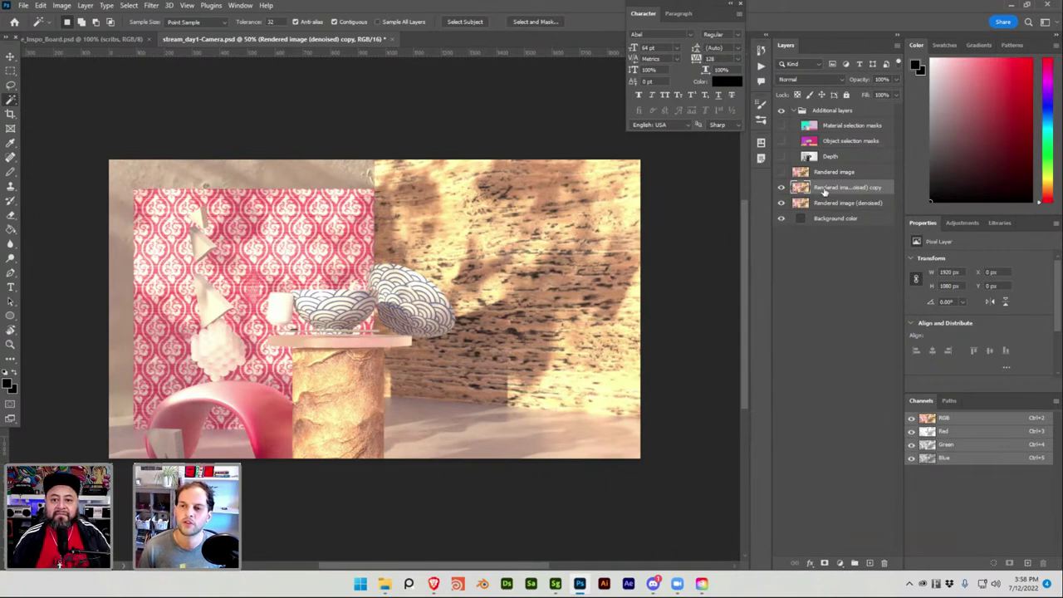
Show the Depth layer and try a Color Range selection of its dark foreground areas using sampled colors with fuzziness 200
{"action": "left_click", "coordinate": [830, 158]}
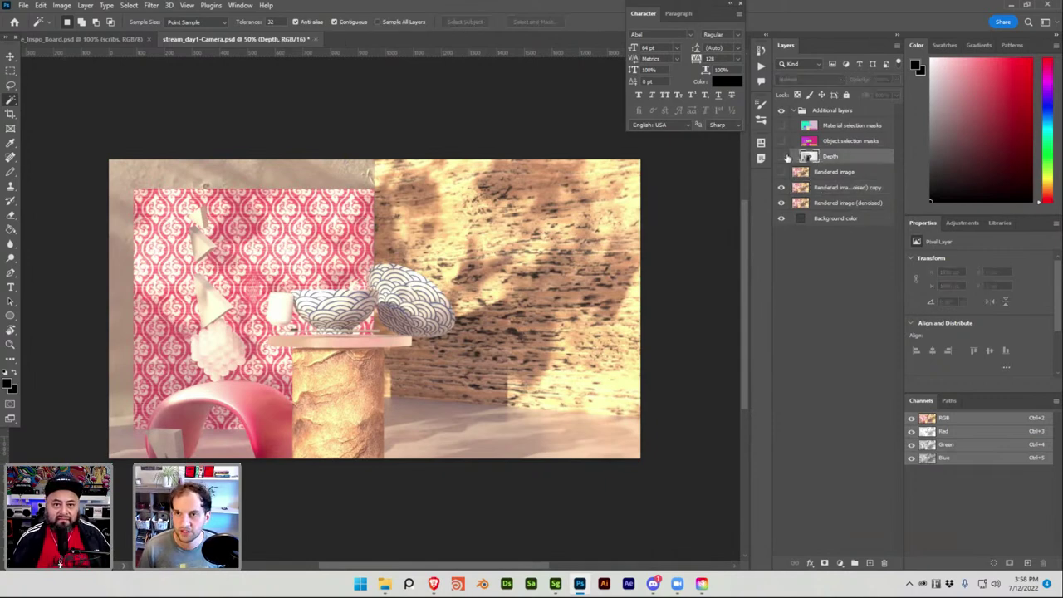
{"action": "left_click", "coordinate": [781, 157]}
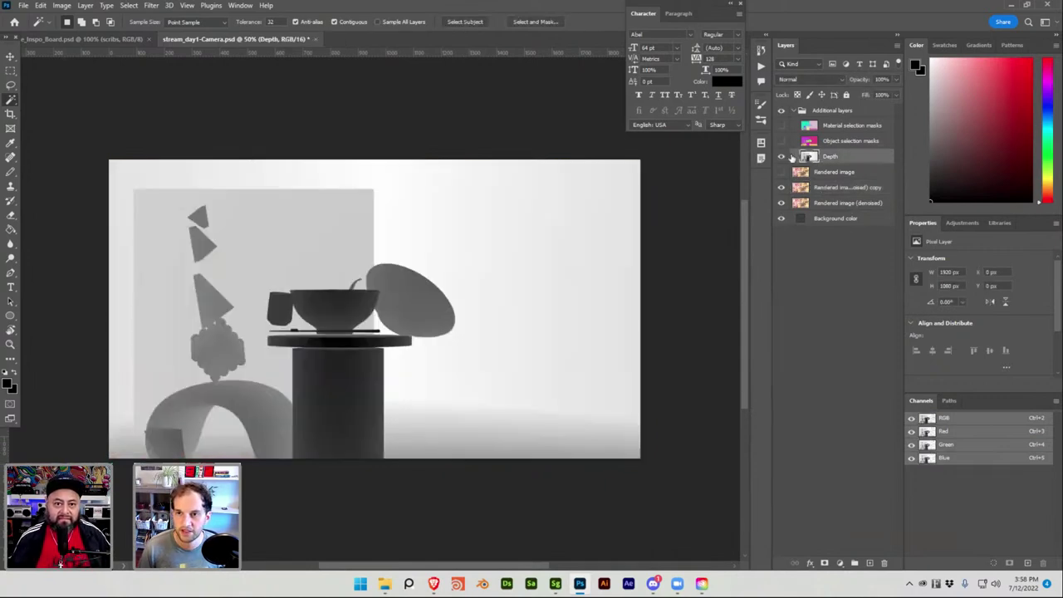
{"action": "left_click", "coordinate": [129, 7]}
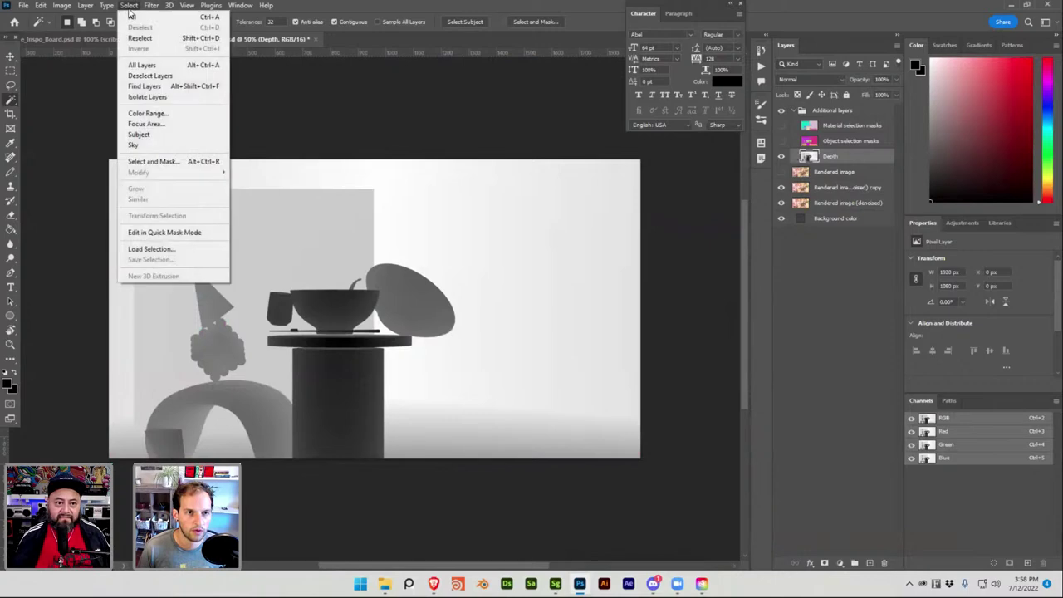
{"action": "left_click", "coordinate": [146, 113]}
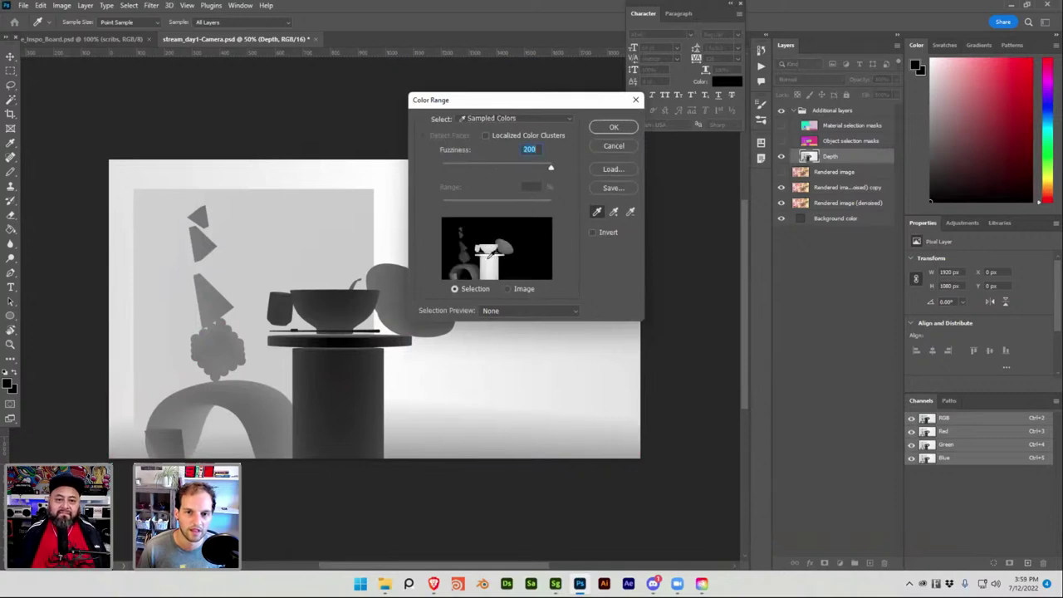
{"action": "left_click", "coordinate": [610, 130]}
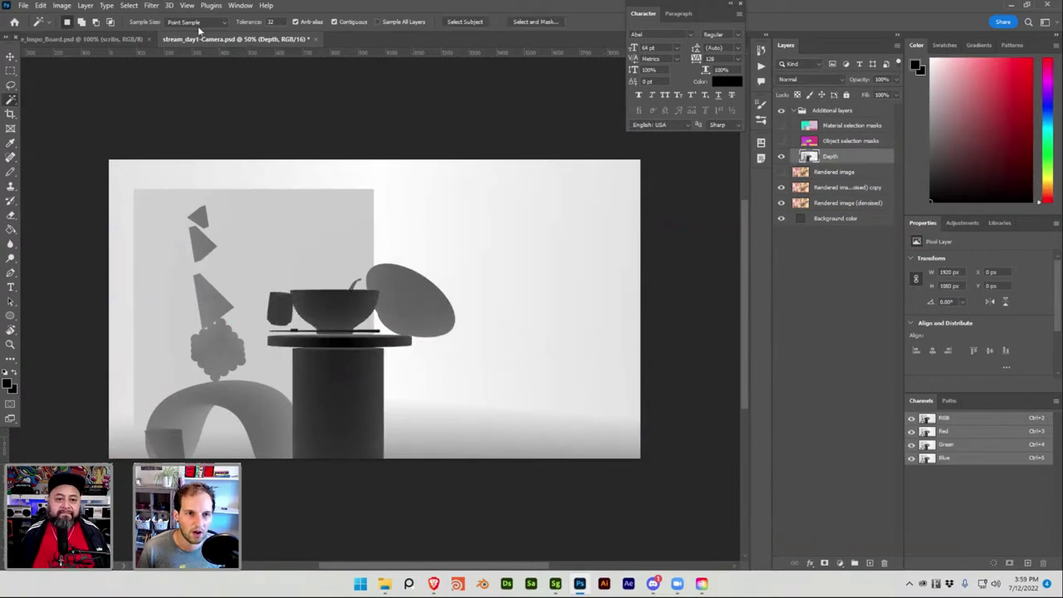
Select the light background areas of the Depth layer with Color Range, using sampled colors and fuzziness 200
{"action": "left_click", "coordinate": [128, 5]}
{"action": "left_click", "coordinate": [158, 109]}
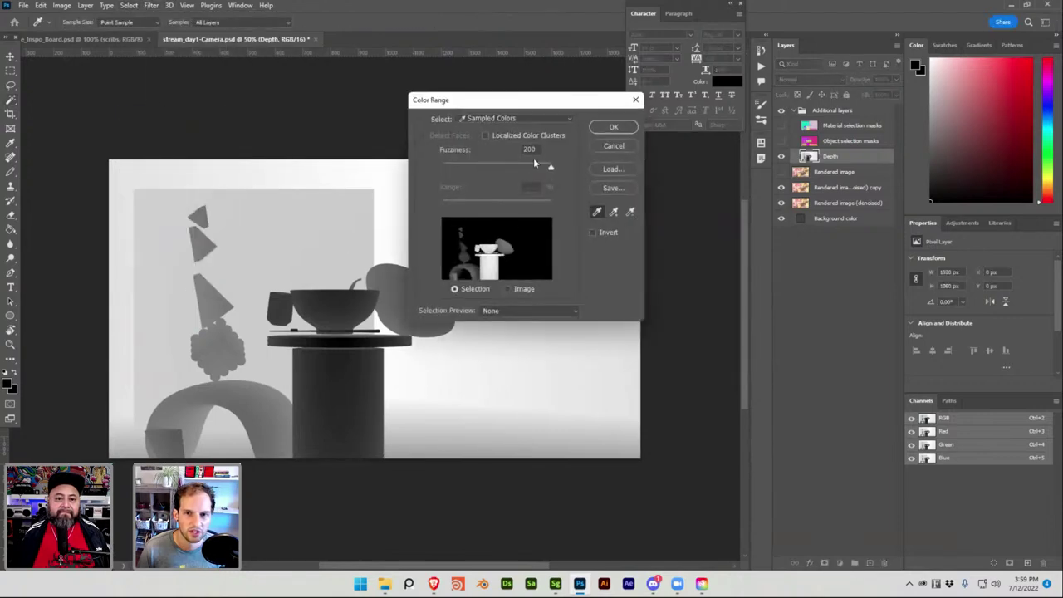
{"action": "left_click", "coordinate": [383, 199]}
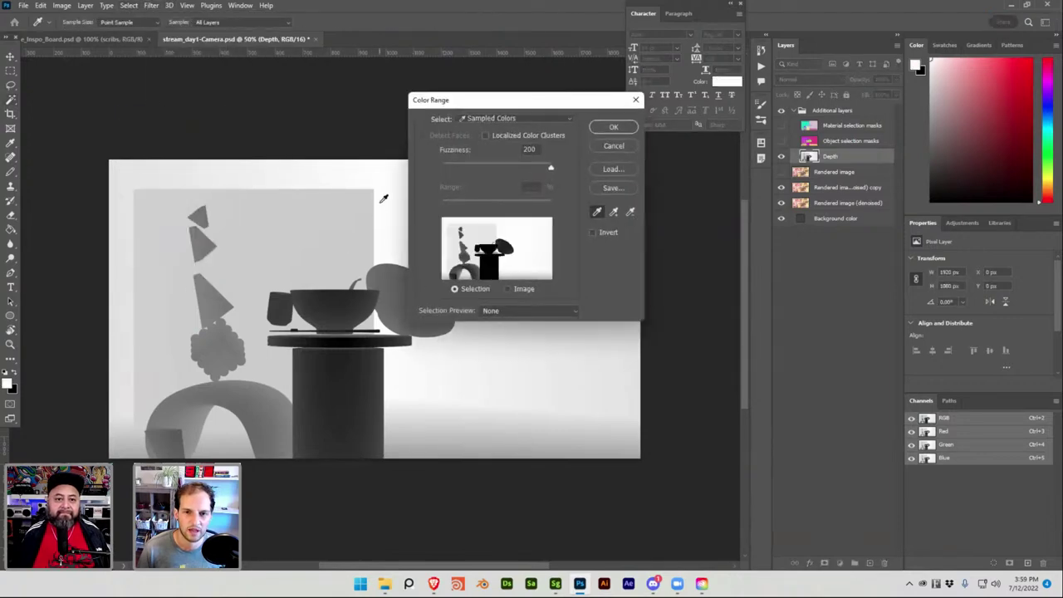
{"action": "left_click", "coordinate": [616, 126]}
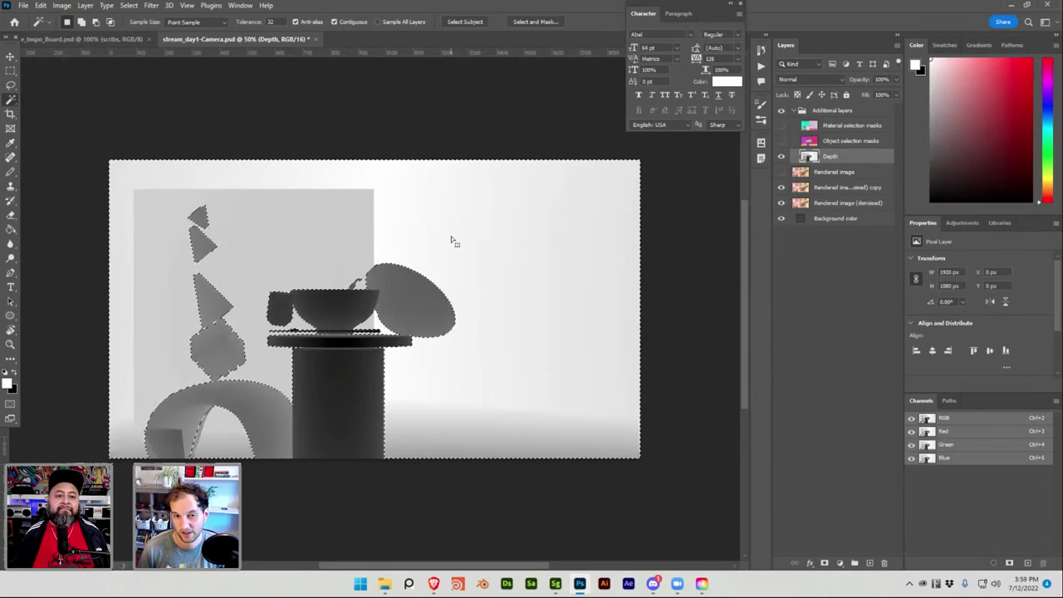
Refine the active selection with another Color Range pass that samples the light grey back panel at fuzziness 200
{"action": "left_click", "coordinate": [128, 5]}
{"action": "left_click", "coordinate": [166, 114]}
{"action": "left_click", "coordinate": [296, 219]}
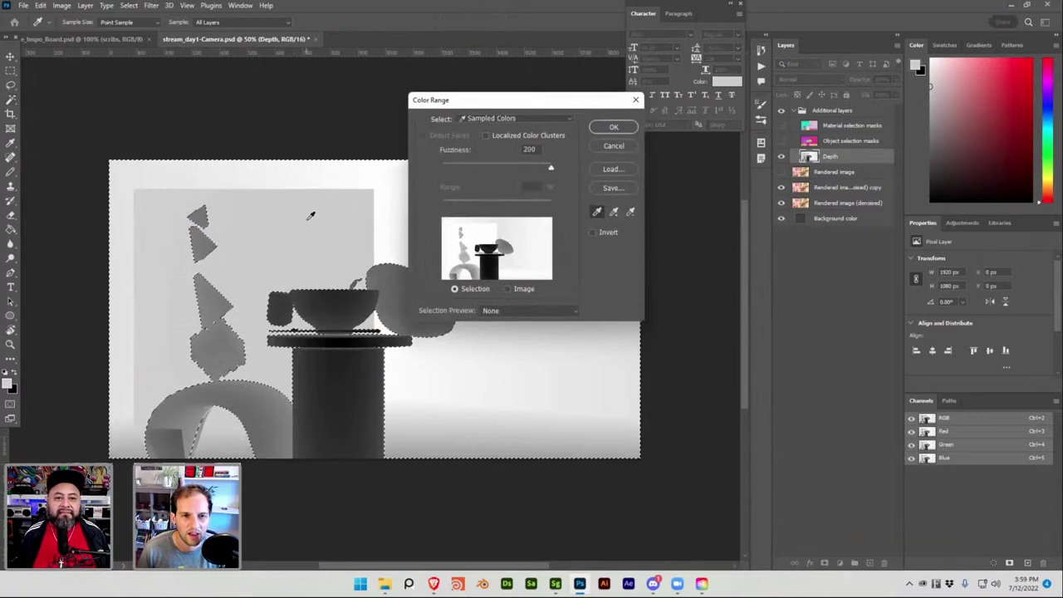
{"action": "left_click", "coordinate": [611, 128]}
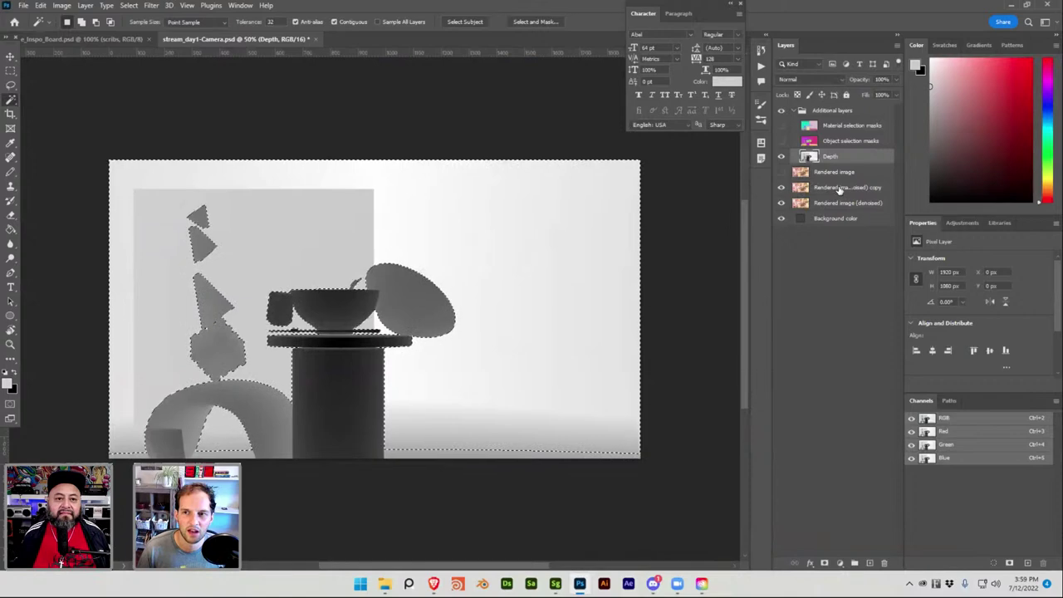
Add a layer mask from the selection to the Rendered image (denoised) copy layer, and hide the Depth and Rendered image (denoised) layers
{"action": "left_click", "coordinate": [837, 189], "text": "ctrl"}
{"action": "left_click", "coordinate": [837, 188], "text": "ctrl"}
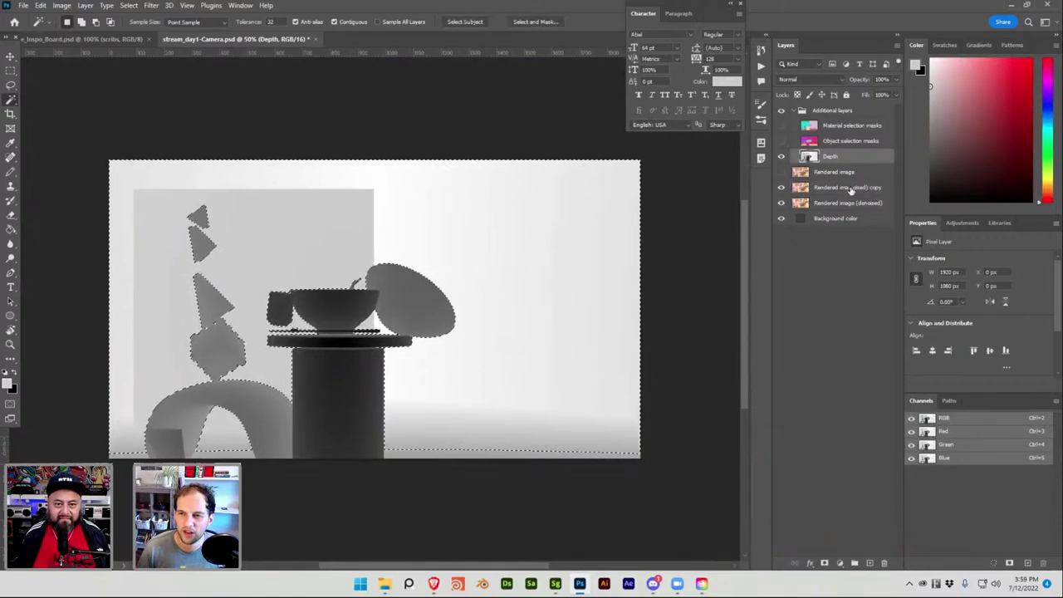
{"action": "left_click", "coordinate": [850, 190]}
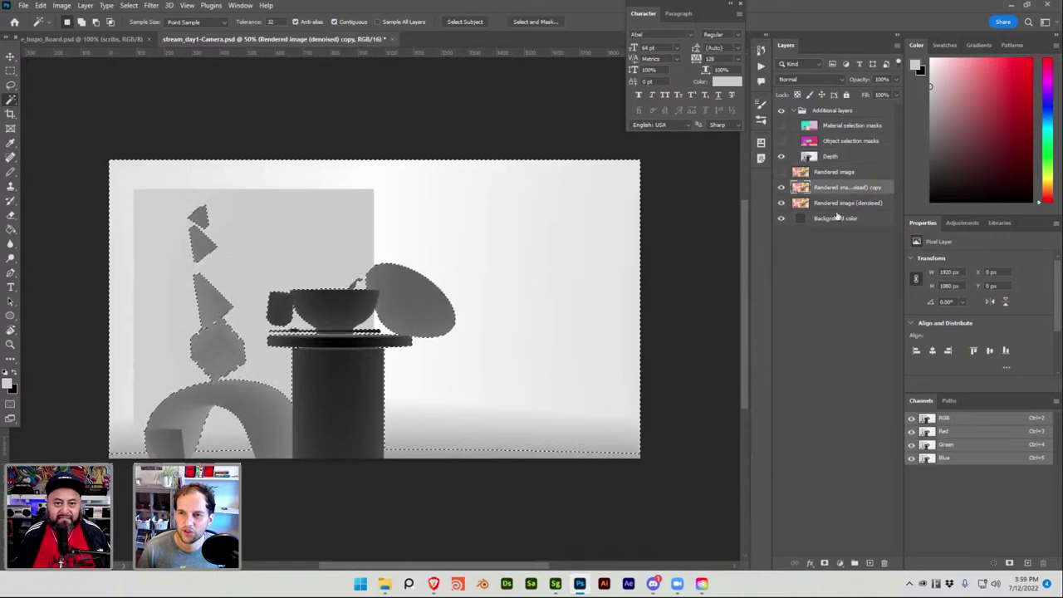
{"action": "left_click", "coordinate": [821, 562]}
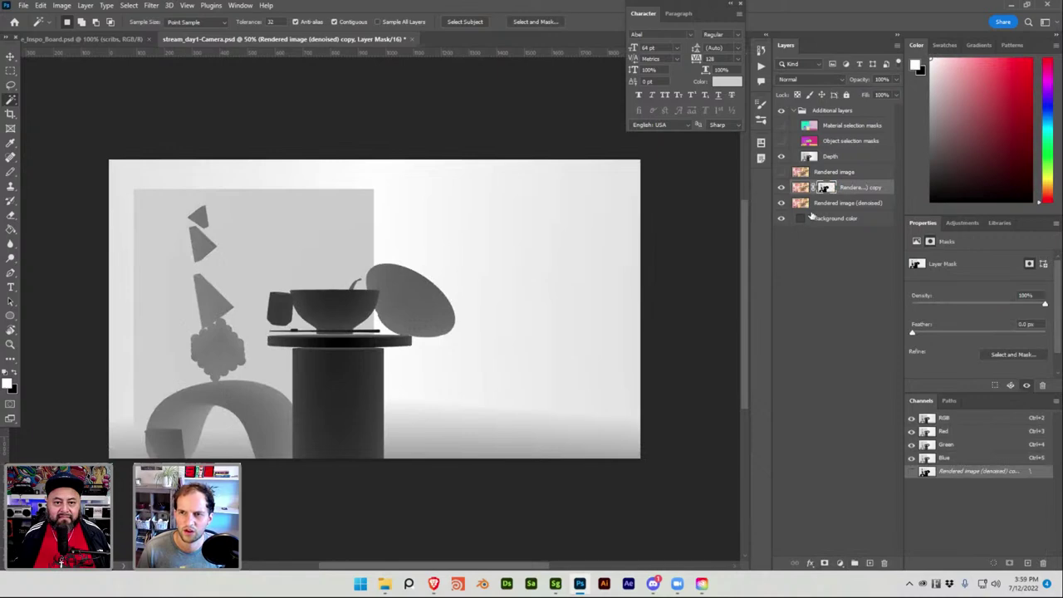
{"action": "left_click", "coordinate": [780, 156]}
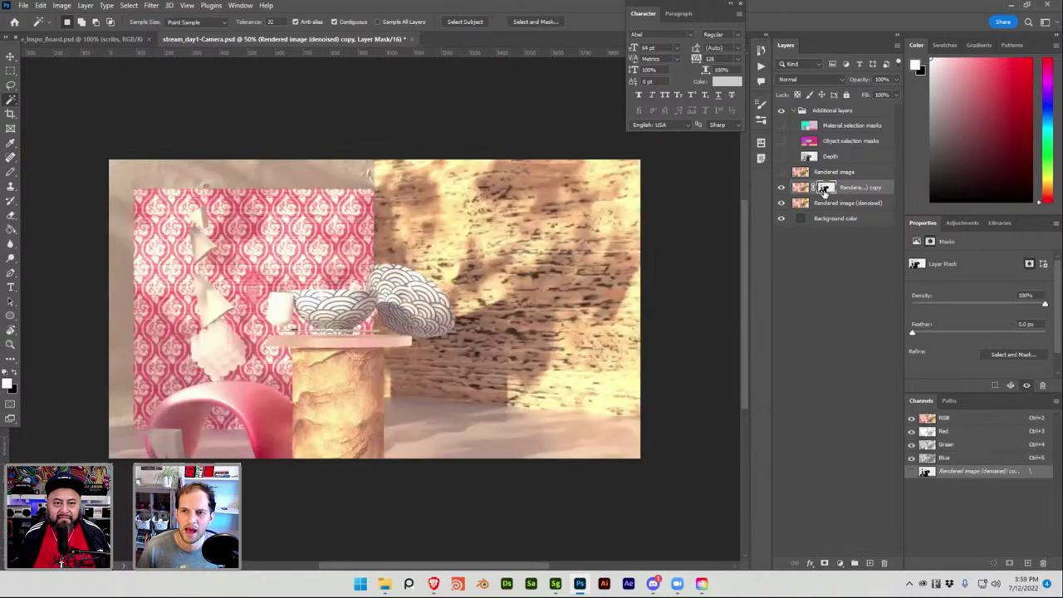
{"action": "left_click", "coordinate": [780, 203]}
{"action": "left_click", "coordinate": [780, 203]}
{"action": "left_click", "coordinate": [781, 204]}
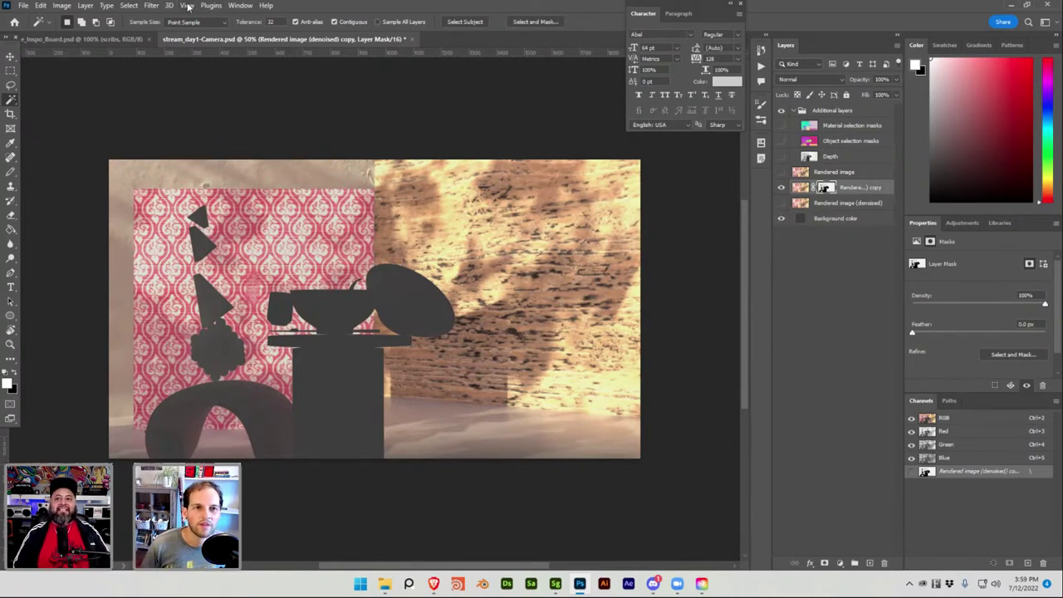
Try brightening the midtones with a Curves adjustment layer above the masked copy, and delete that adjustment layer
{"action": "left_click", "coordinate": [158, 10]}
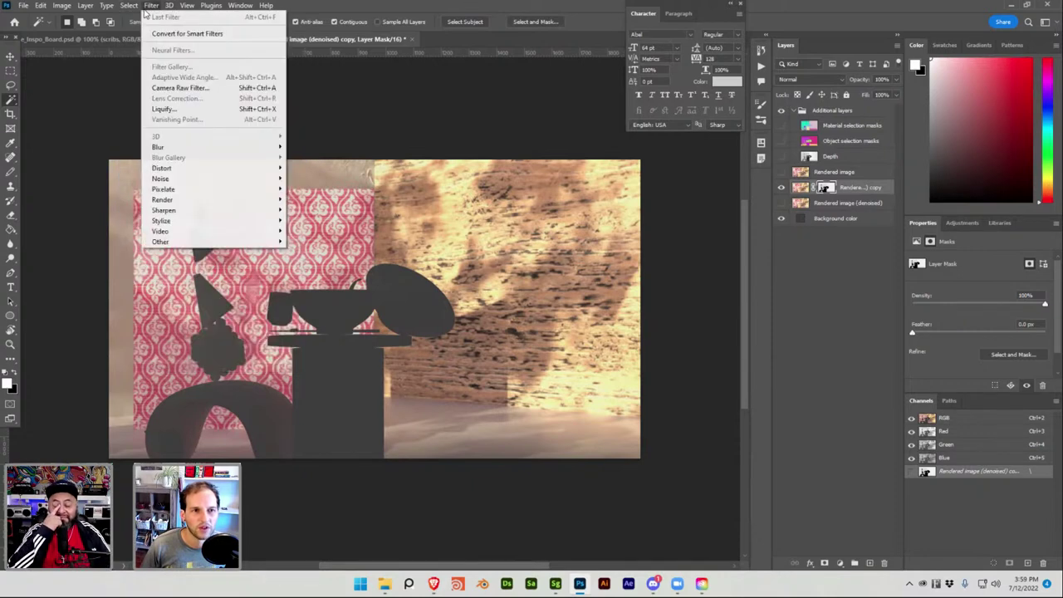
{"action": "mouse_move", "coordinate": [106, 7]}
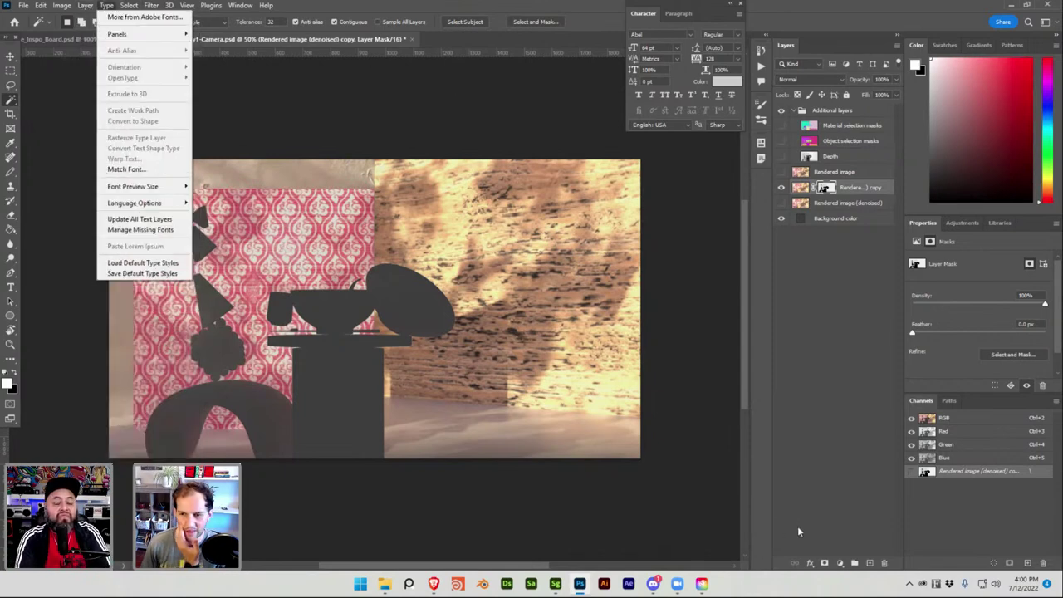
{"action": "left_click", "coordinate": [840, 563]}
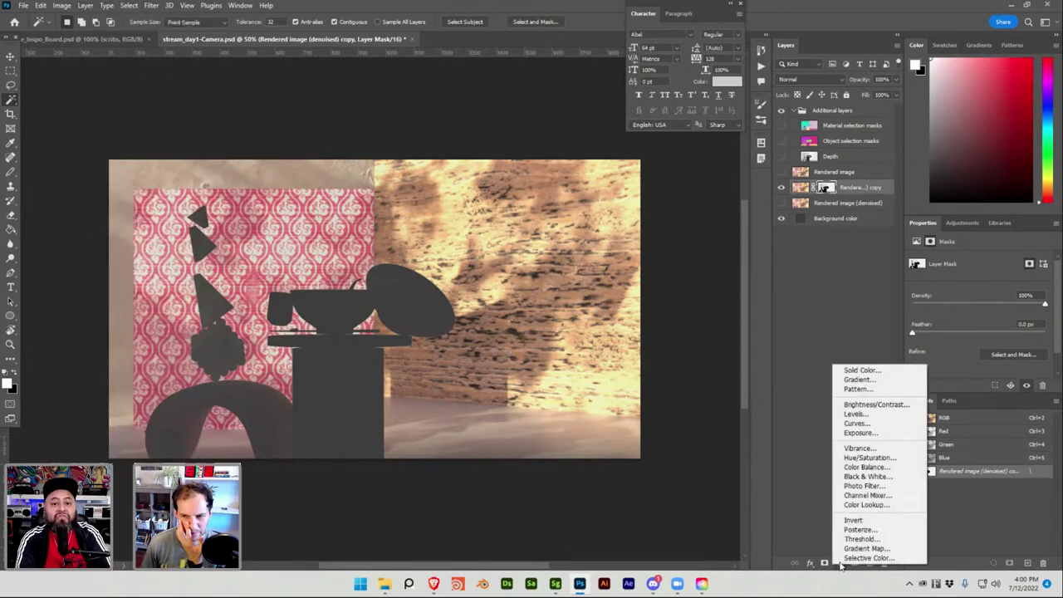
{"action": "left_click", "coordinate": [855, 423]}
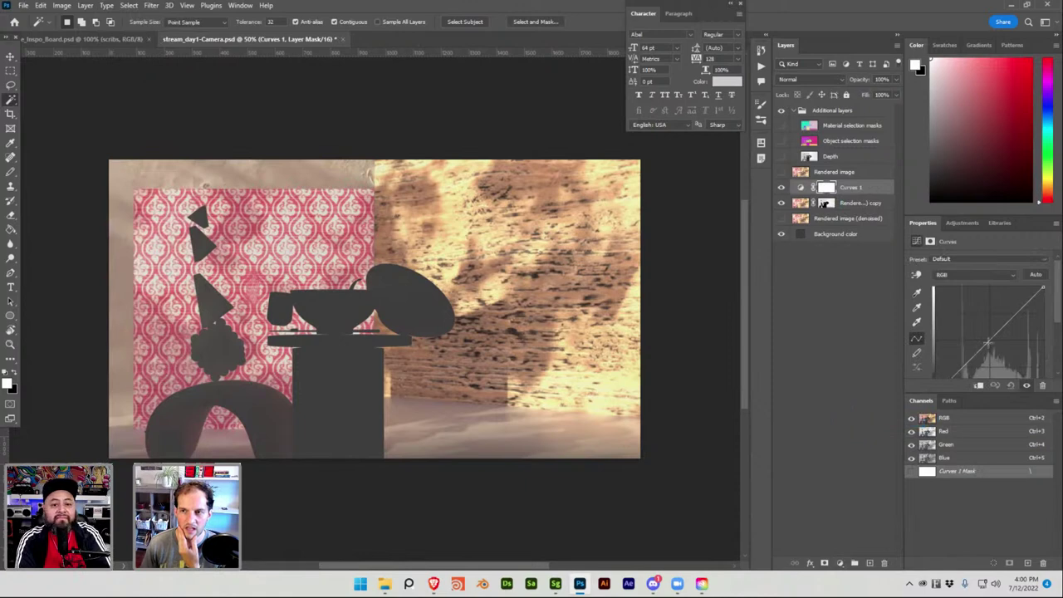
{"action": "mouse_move", "coordinate": [987, 340]}
{"action": "left_mouse_down"}
{"action": "mouse_move", "coordinate": [998, 347]}
{"action": "mouse_move", "coordinate": [981, 326]}
{"action": "left_mouse_up"}
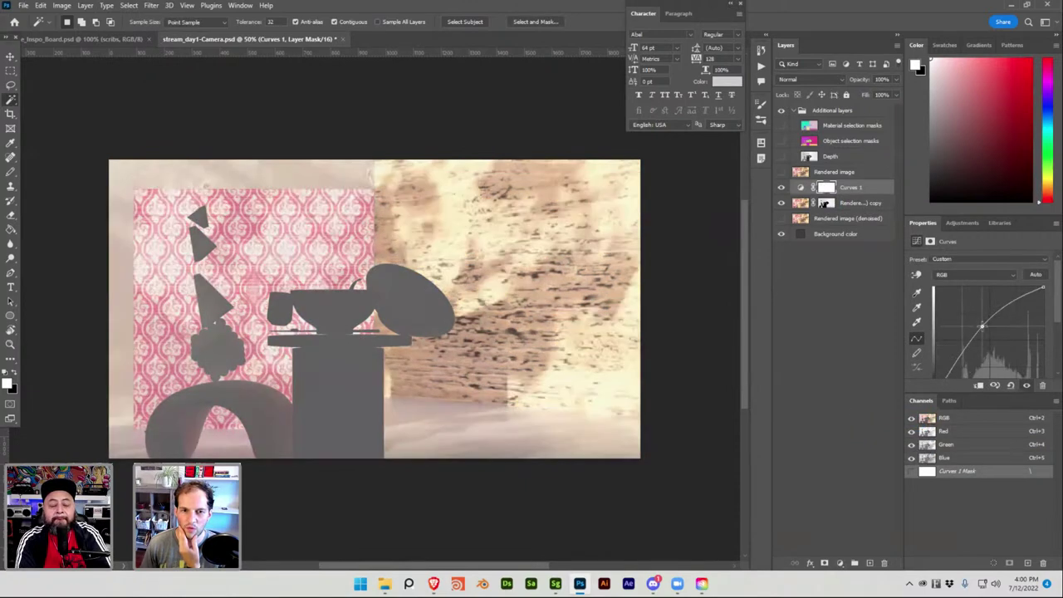
{"action": "key", "text": "Delete"}
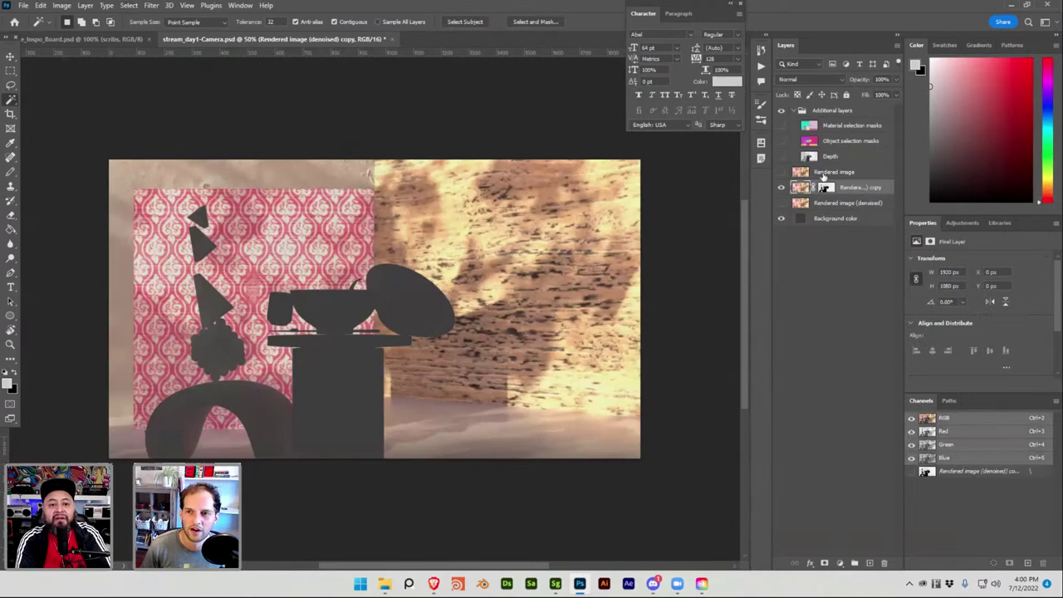
Select the layer mask of the Rendered image (denoised) copy layer and look for a command to adjust it
{"action": "left_click", "coordinate": [827, 189]}
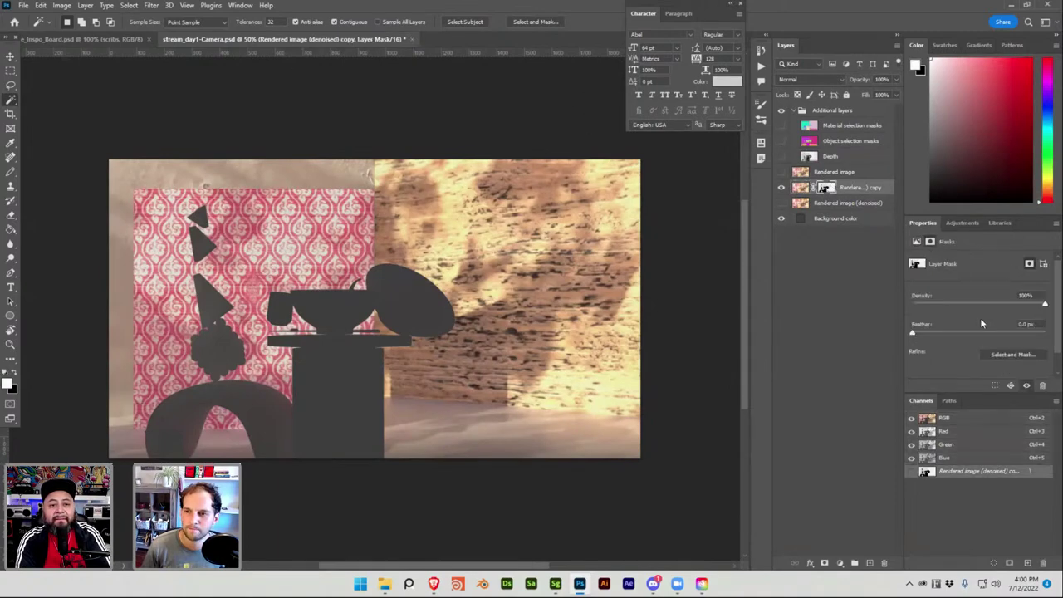
{"action": "left_click", "coordinate": [127, 5]}
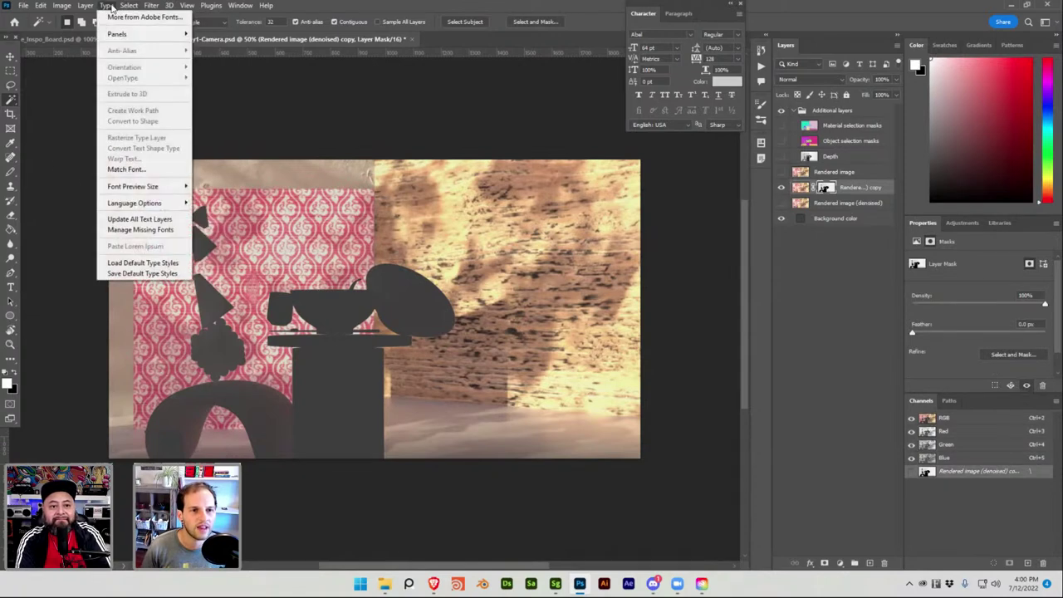
{"action": "mouse_move", "coordinate": [87, 7]}
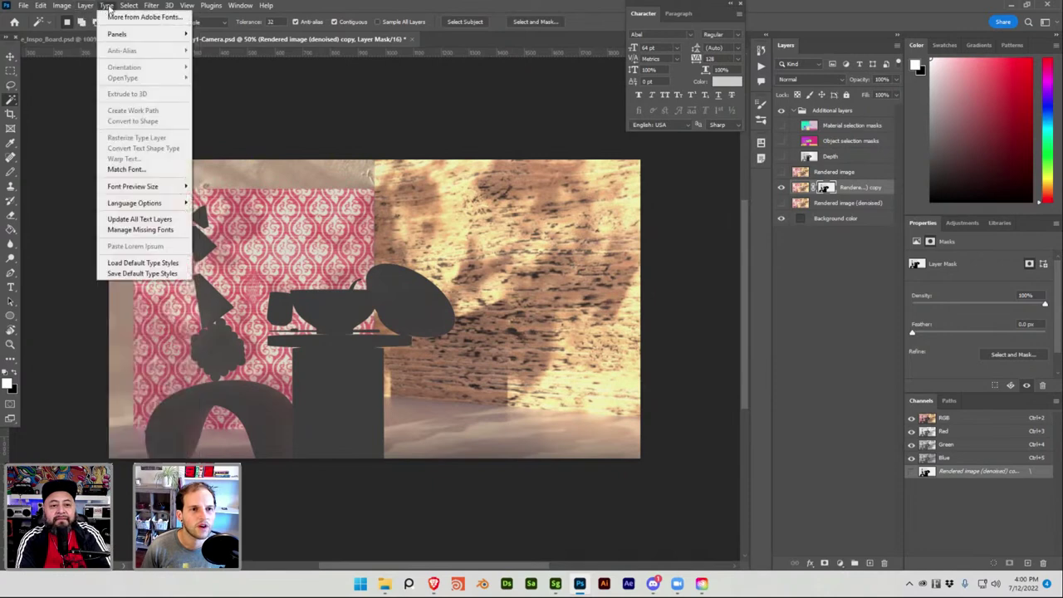
{"action": "mouse_move", "coordinate": [121, 7]}
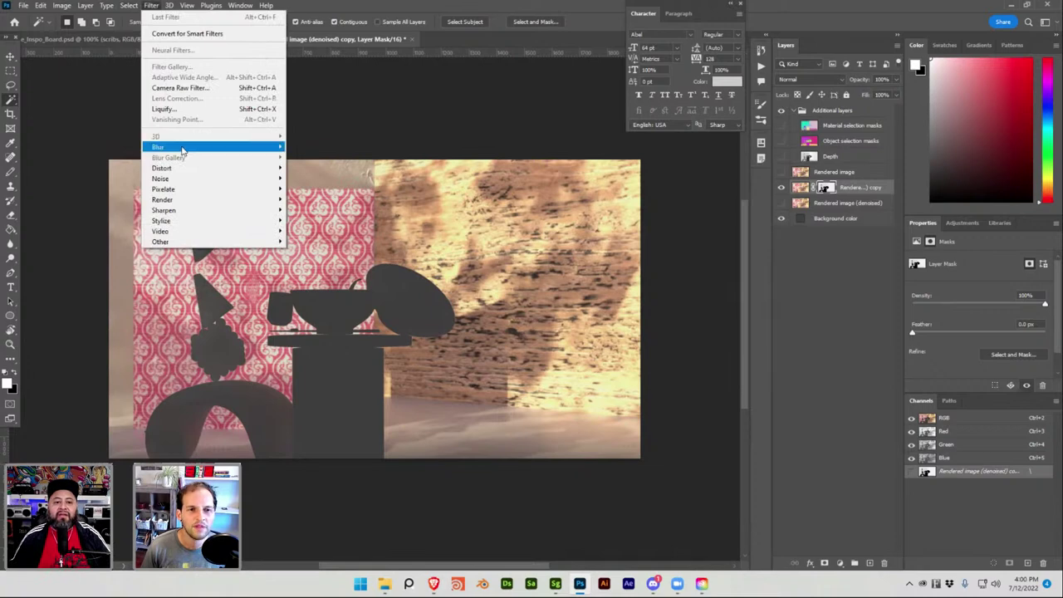
{"action": "mouse_move", "coordinate": [185, 173]}
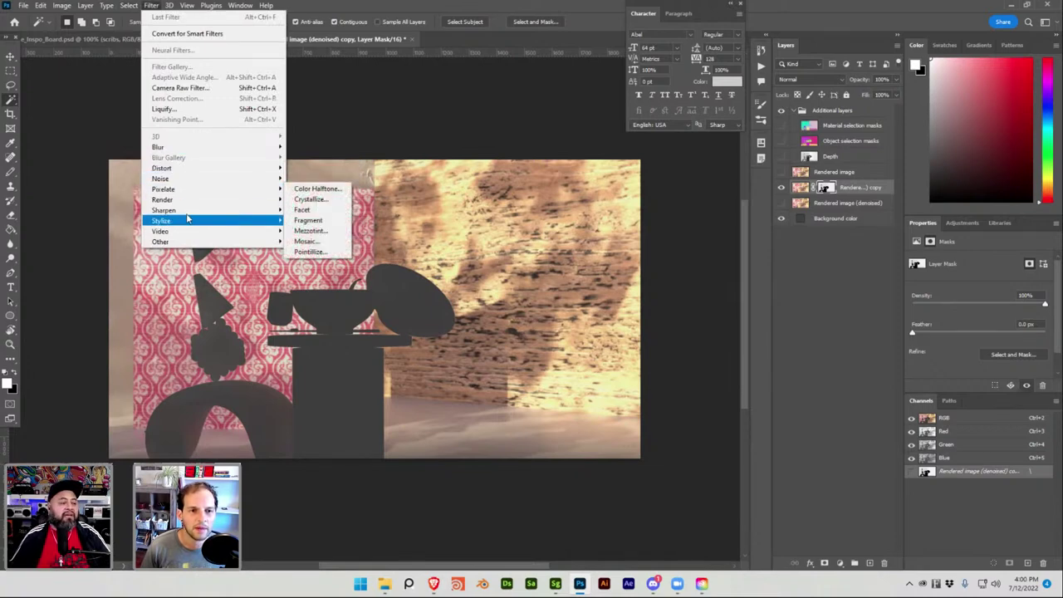
{"action": "mouse_move", "coordinate": [186, 213]}
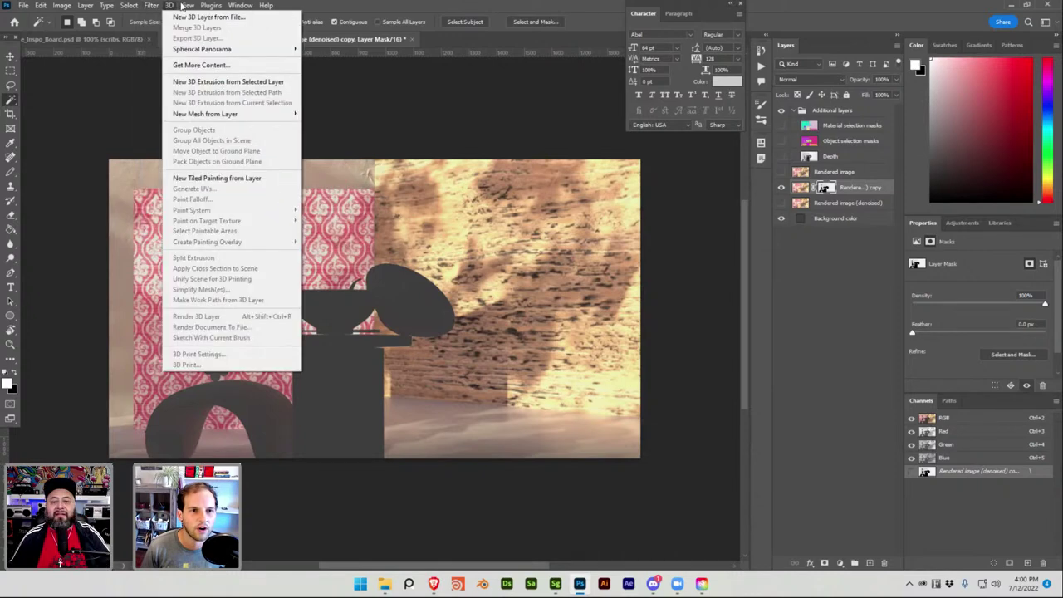
{"action": "mouse_move", "coordinate": [196, 6]}
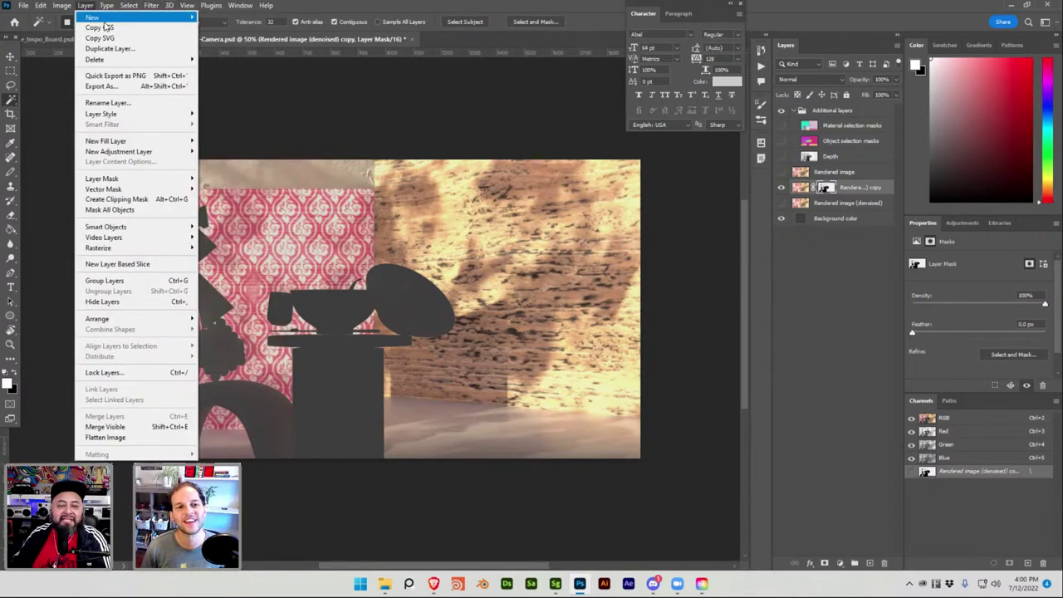
{"action": "left_click", "coordinate": [439, 112]}
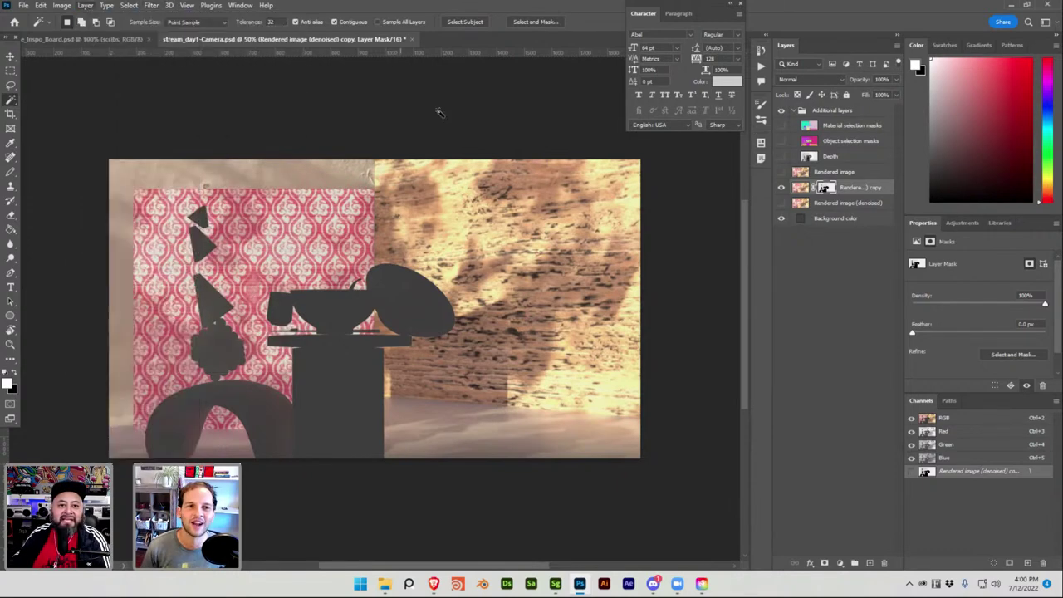
{"action": "left_click", "coordinate": [781, 189]}
{"action": "left_click", "coordinate": [781, 188]}
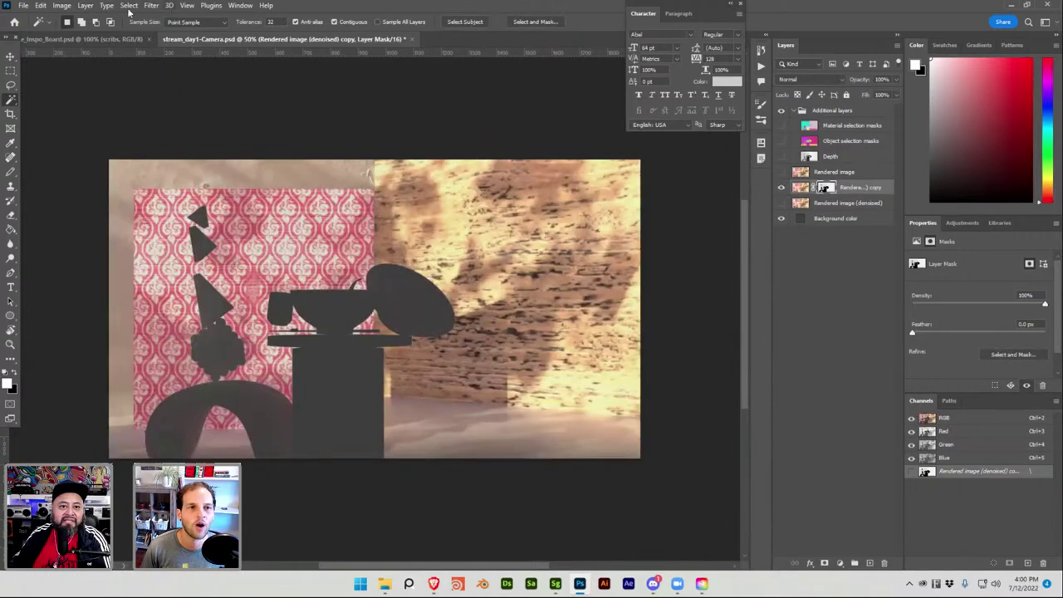
Brighten the midtones of the copy's layer mask with a Curves adjustment
{"action": "left_click", "coordinate": [61, 5]}
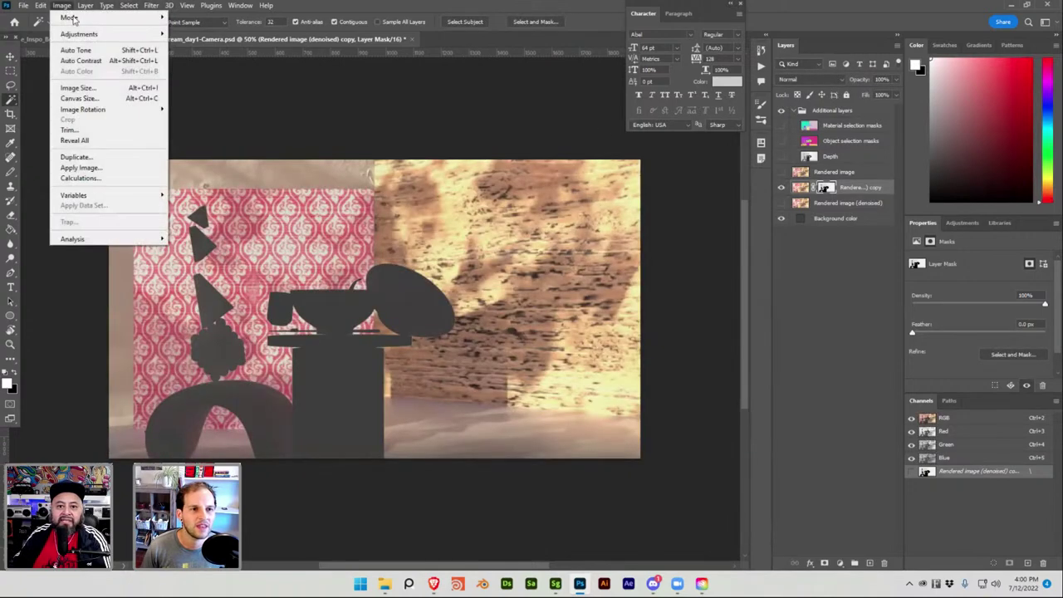
{"action": "mouse_move", "coordinate": [86, 35]}
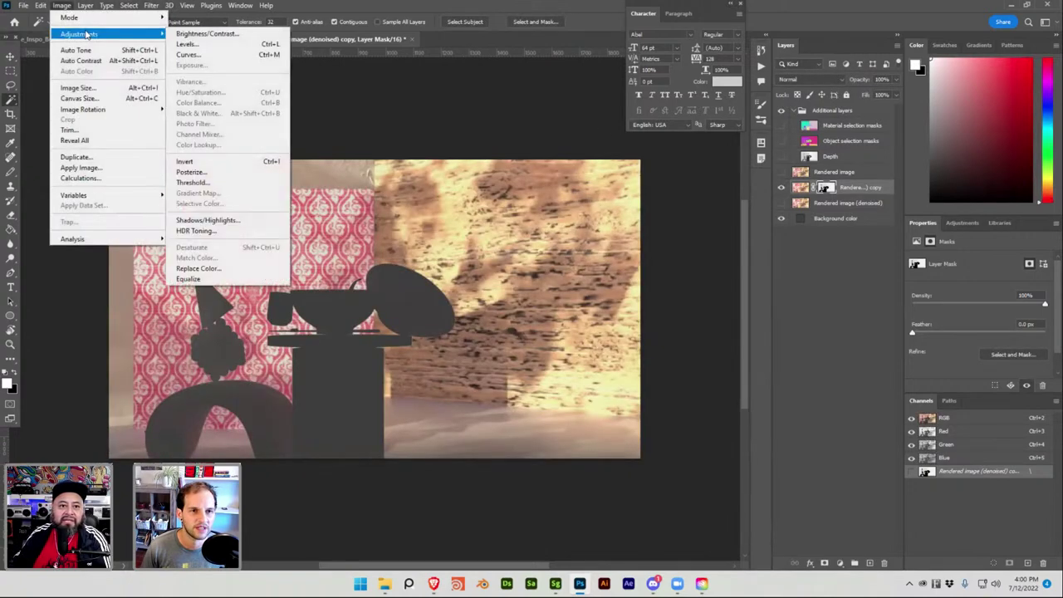
{"action": "left_click", "coordinate": [212, 57]}
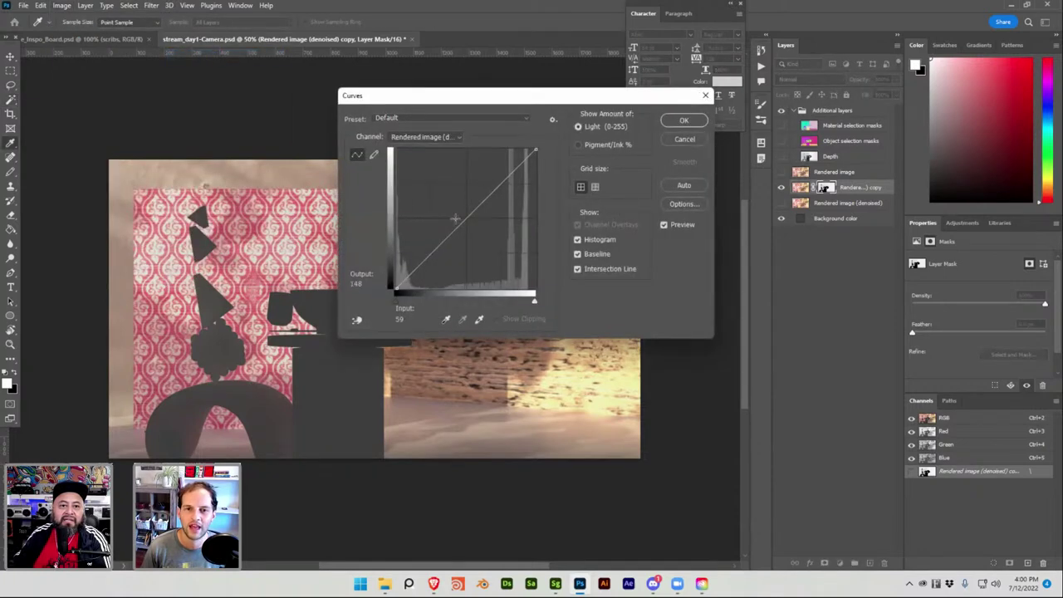
{"action": "left_click", "coordinate": [467, 222]}
{"action": "left_click_drag", "start_coordinate": [467, 222], "coordinate": [416, 178]}
{"action": "key", "text": "Return"}
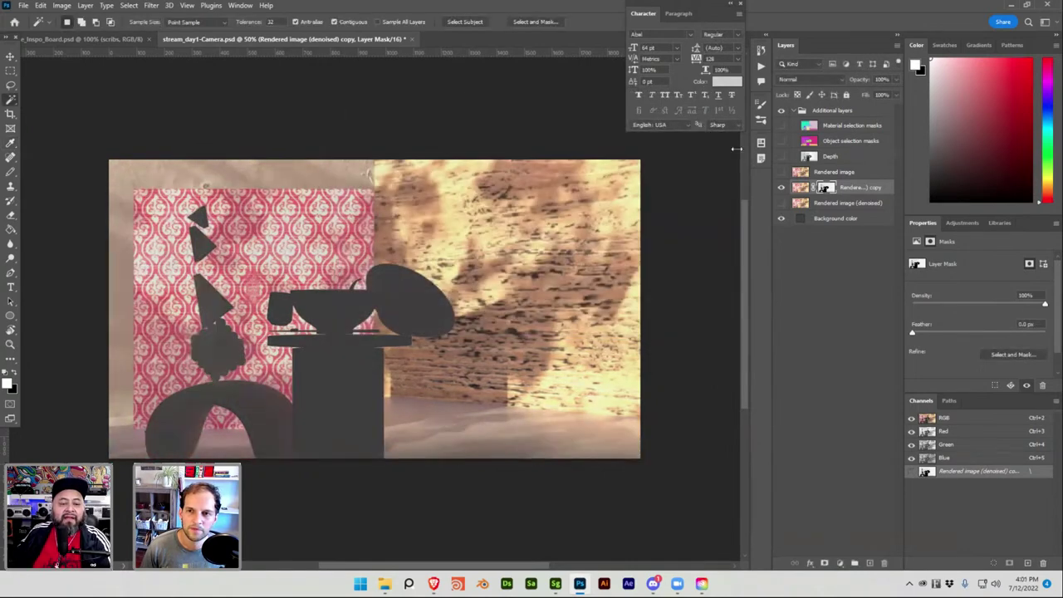
Show the Rendered image (denoised) and Depth layers and hide the masked copy
{"action": "left_click", "coordinate": [780, 202]}
{"action": "left_click", "coordinate": [781, 186]}
{"action": "left_click", "coordinate": [780, 156]}
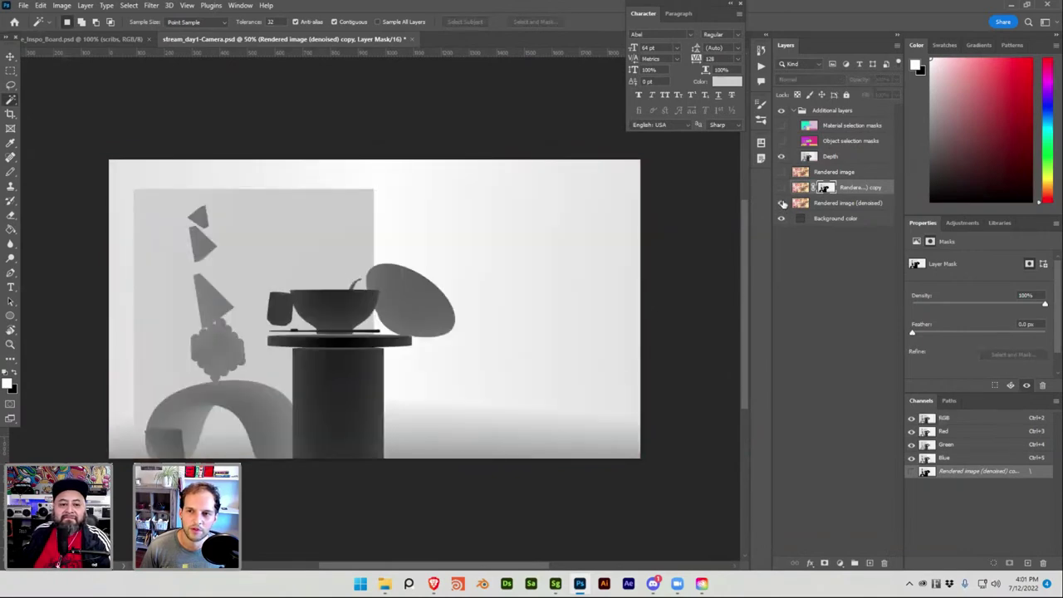
Blend the Depth layer over the render using Linear Dodge (Add) at 10% opacity
{"action": "left_click", "coordinate": [829, 157]}
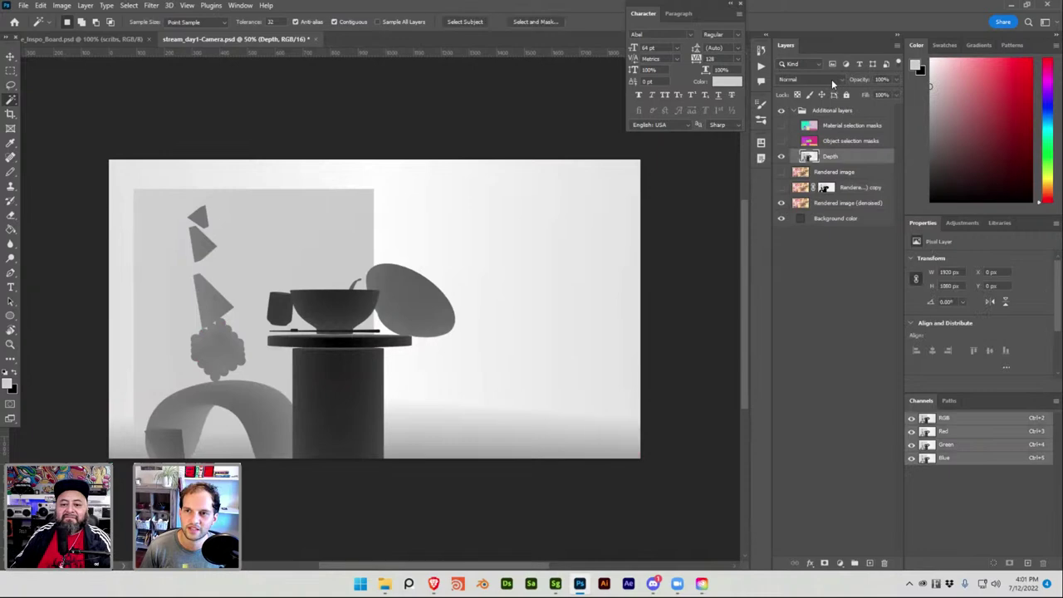
{"action": "left_click", "coordinate": [832, 82]}
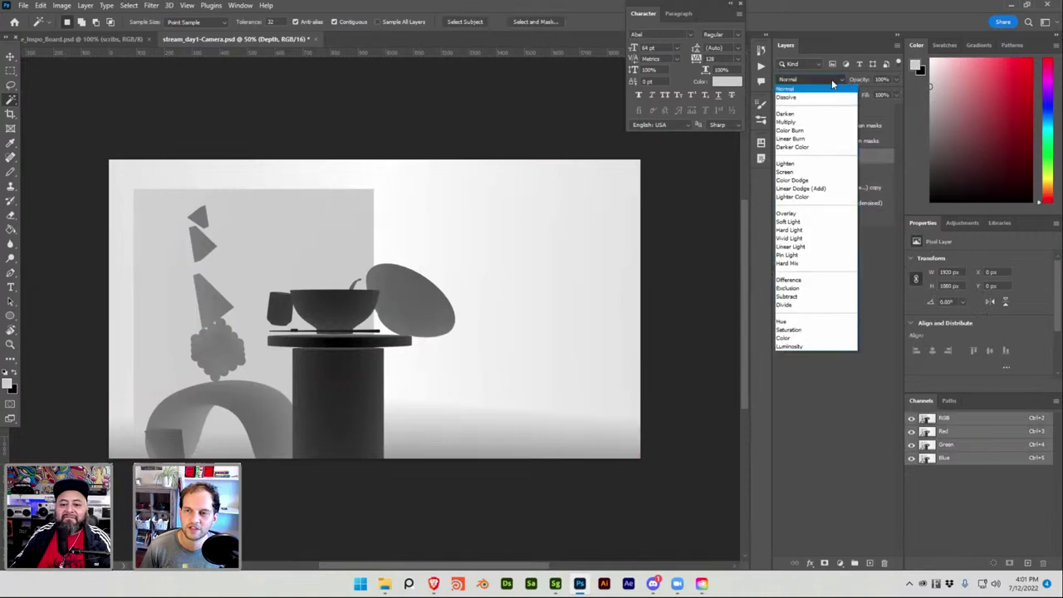
{"action": "left_click", "coordinate": [811, 189]}
{"action": "mouse_move", "coordinate": [872, 79]}
{"action": "left_mouse_down"}
{"action": "mouse_move", "coordinate": [805, 84]}
{"action": "mouse_move", "coordinate": [874, 83]}
{"action": "left_mouse_up"}
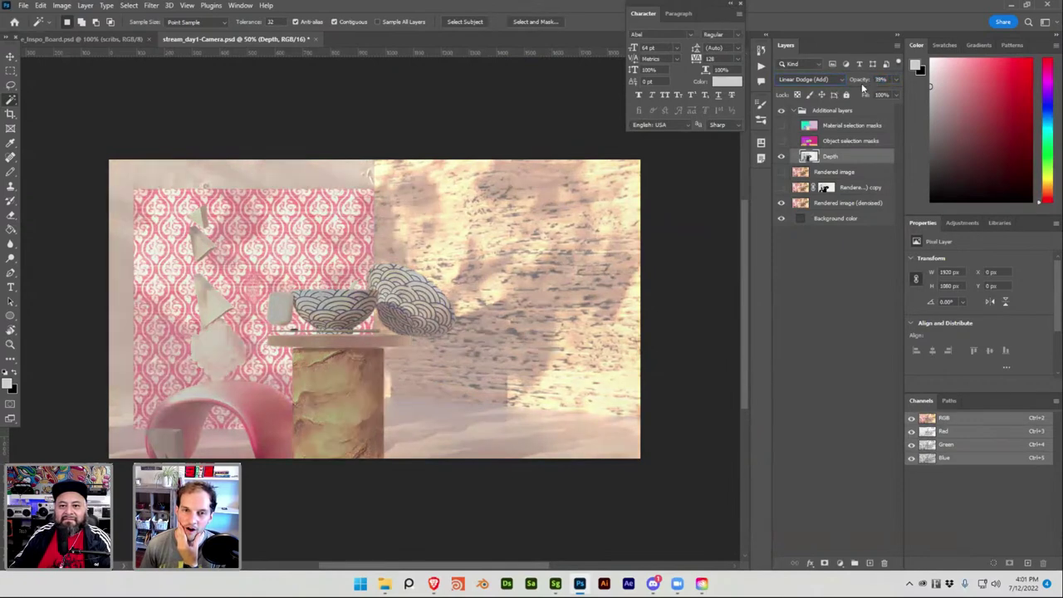
{"action": "mouse_move", "coordinate": [862, 82]}
{"action": "left_mouse_down"}
{"action": "mouse_move", "coordinate": [844, 83]}
{"action": "mouse_move", "coordinate": [901, 75]}
{"action": "left_mouse_up"}
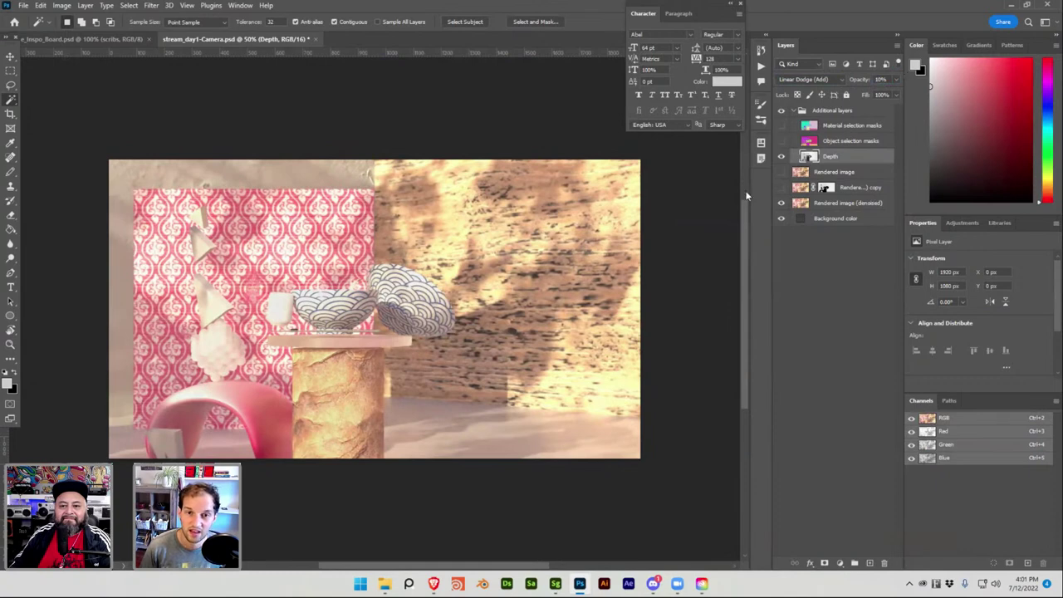
Save the document and select the Rendered image (denoised) layer
{"action": "key", "text": "ctrl+s"}
{"action": "left_click", "coordinate": [852, 203]}
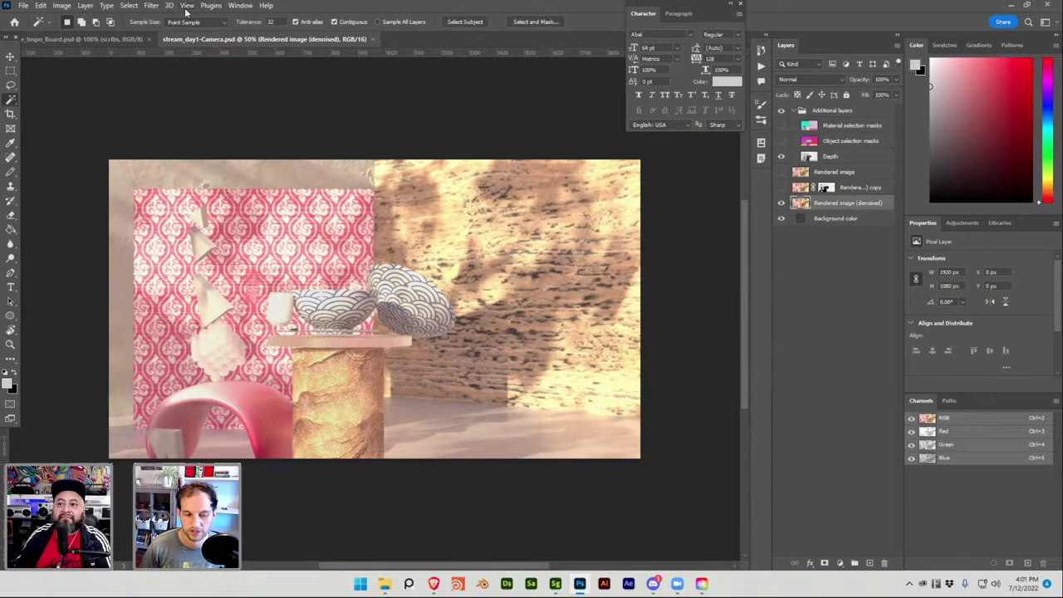
Open the Camera Raw filter for the Rendered image (denoised) layer
{"action": "left_click", "coordinate": [127, 5]}
{"action": "left_click", "coordinate": [116, 6]}
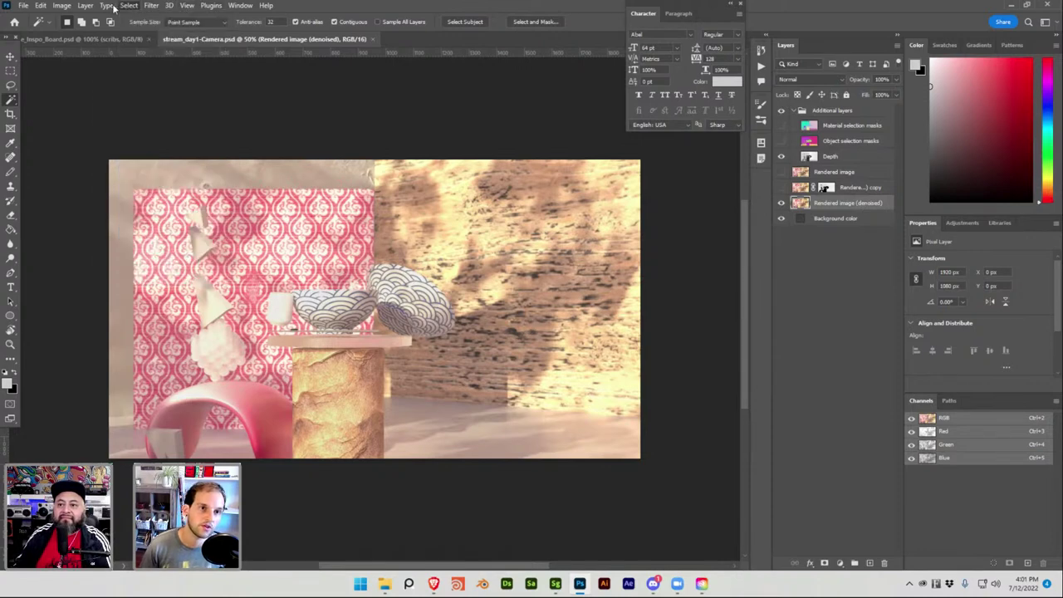
{"action": "left_click", "coordinate": [111, 6]}
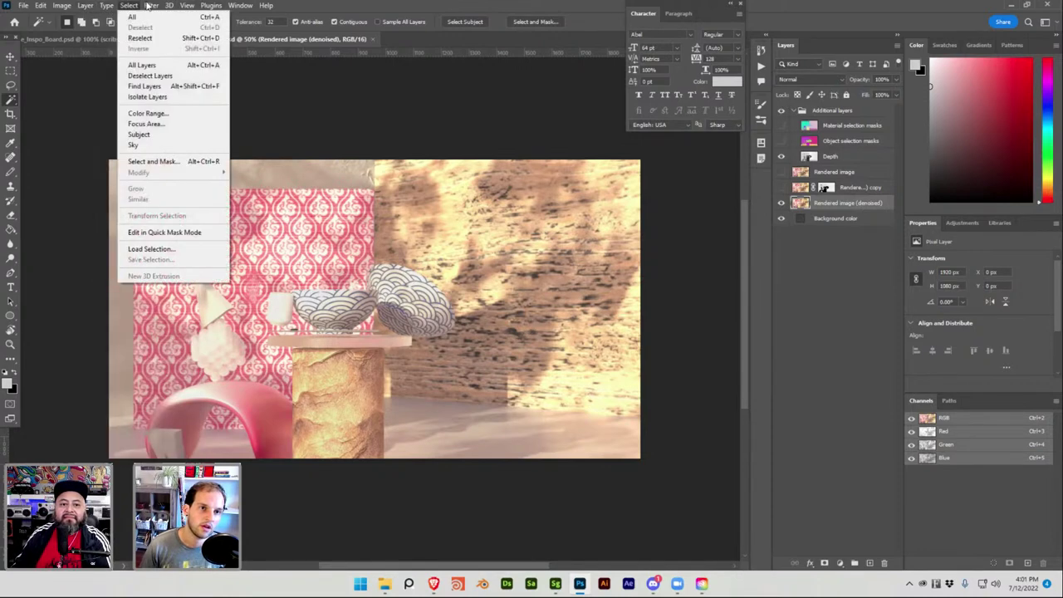
{"action": "mouse_move", "coordinate": [152, 6]}
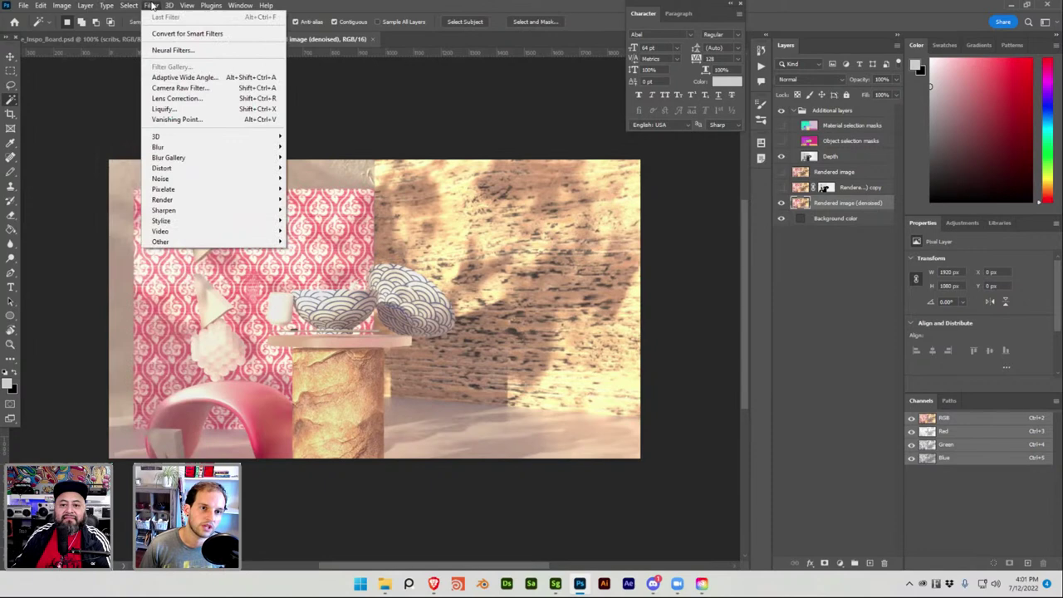
{"action": "left_click", "coordinate": [179, 91]}
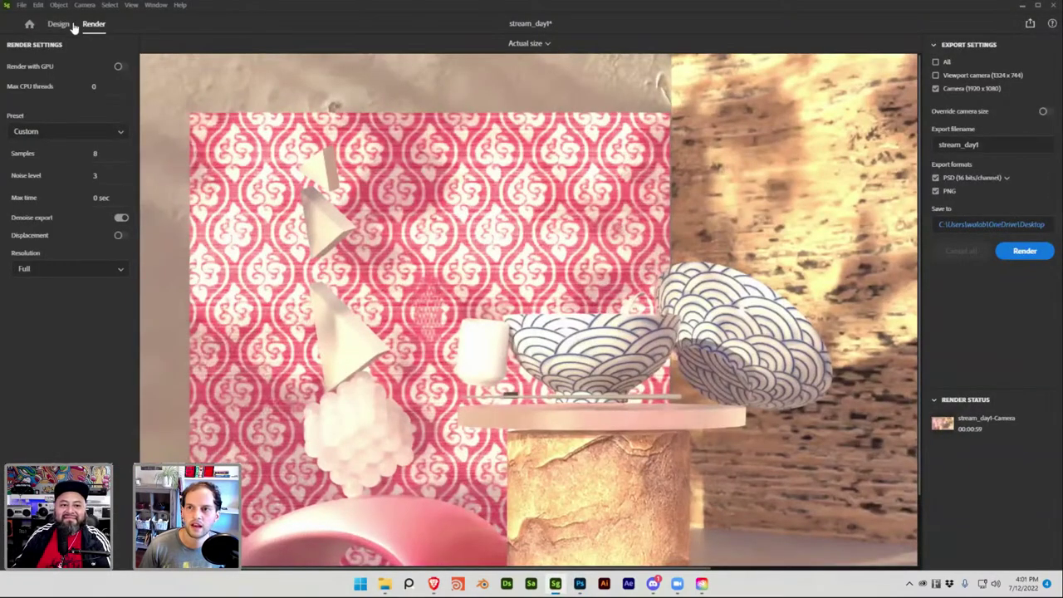
Set Substance 3D Stager back to its Design workspace and minimize its window
{"action": "left_click", "coordinate": [66, 25]}
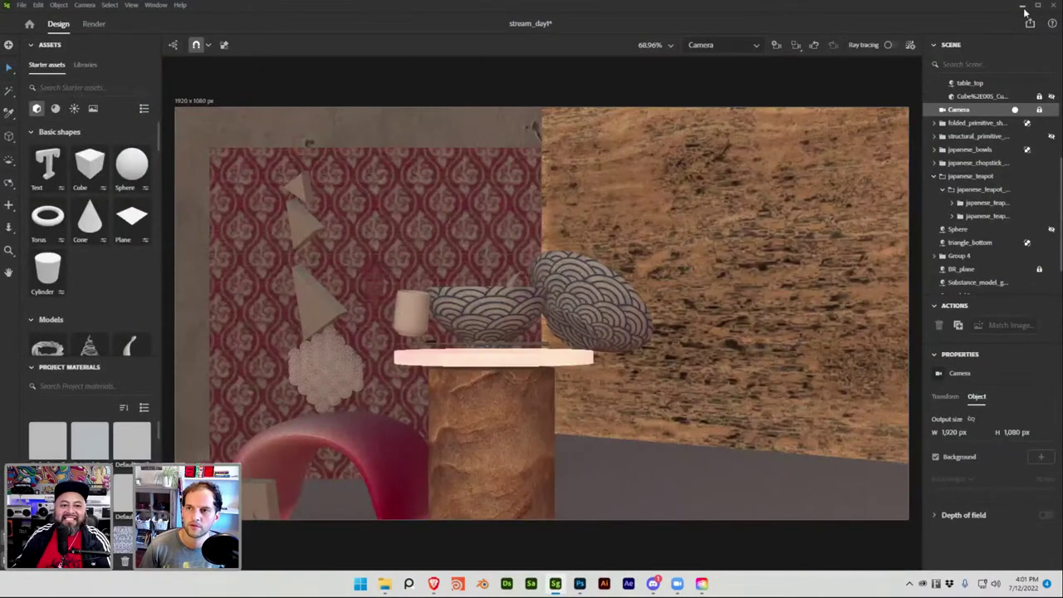
{"action": "left_click", "coordinate": [1022, 6]}
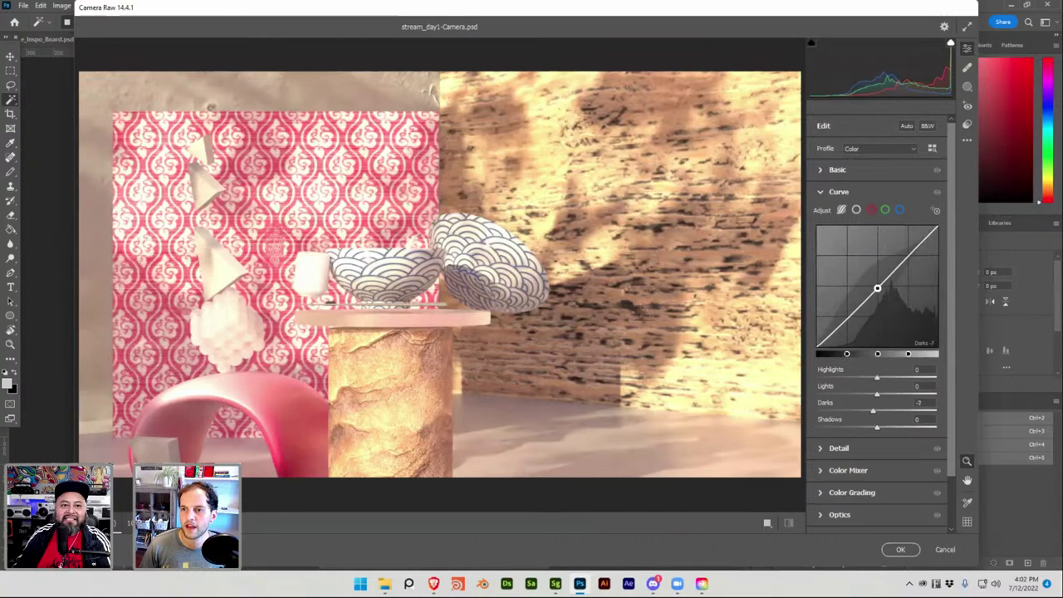
In Camera Raw, set the curve's Lights to +12 and Shadows to -27, and the white balance temperature to -4
{"action": "left_click_drag", "start_coordinate": [860, 253], "coordinate": [857, 262]}
{"action": "key", "text": "ctrl+z"}
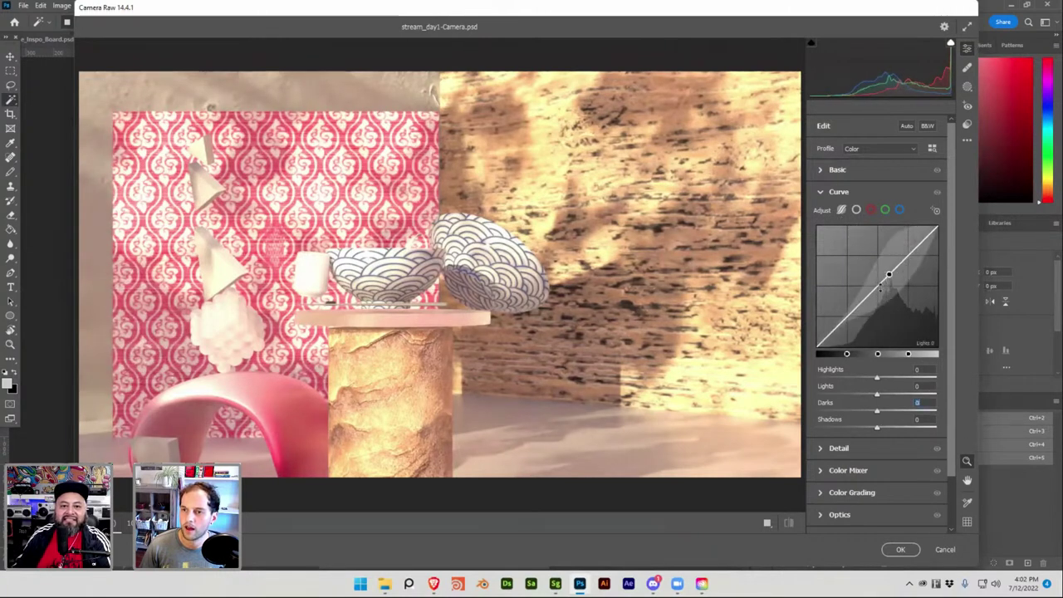
{"action": "left_click_drag", "start_coordinate": [847, 315], "coordinate": [846, 321]}
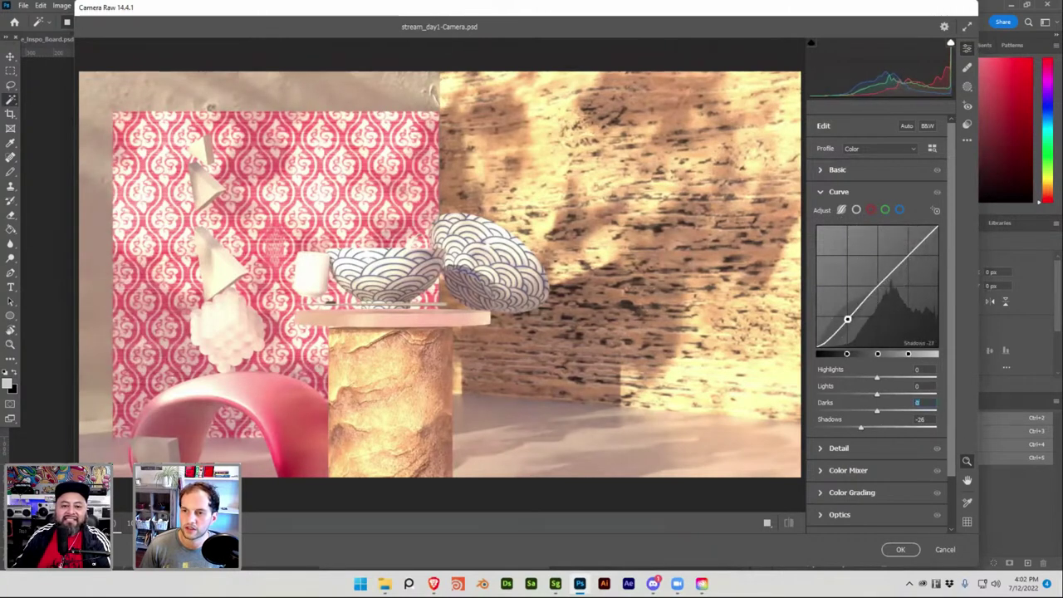
{"action": "left_click_drag", "start_coordinate": [903, 257], "coordinate": [908, 249]}
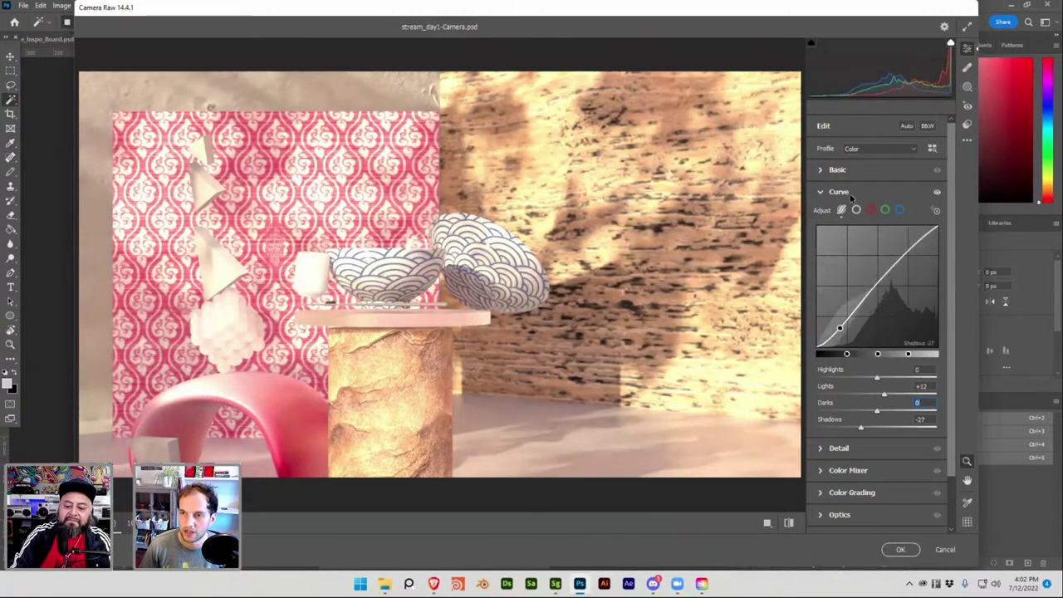
{"action": "left_click", "coordinate": [838, 169]}
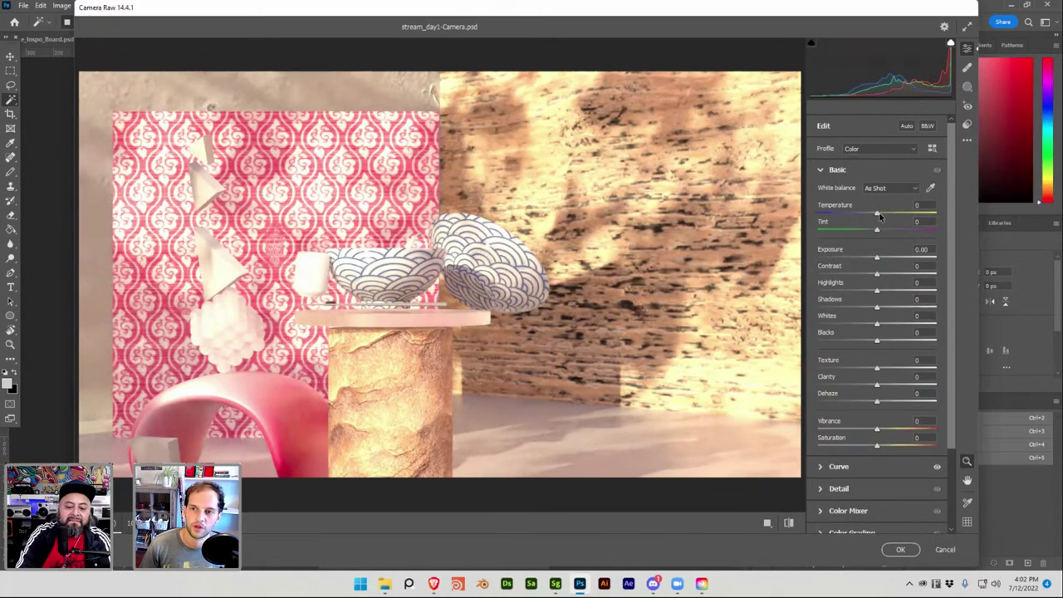
{"action": "left_click_drag", "start_coordinate": [878, 215], "coordinate": [874, 216]}
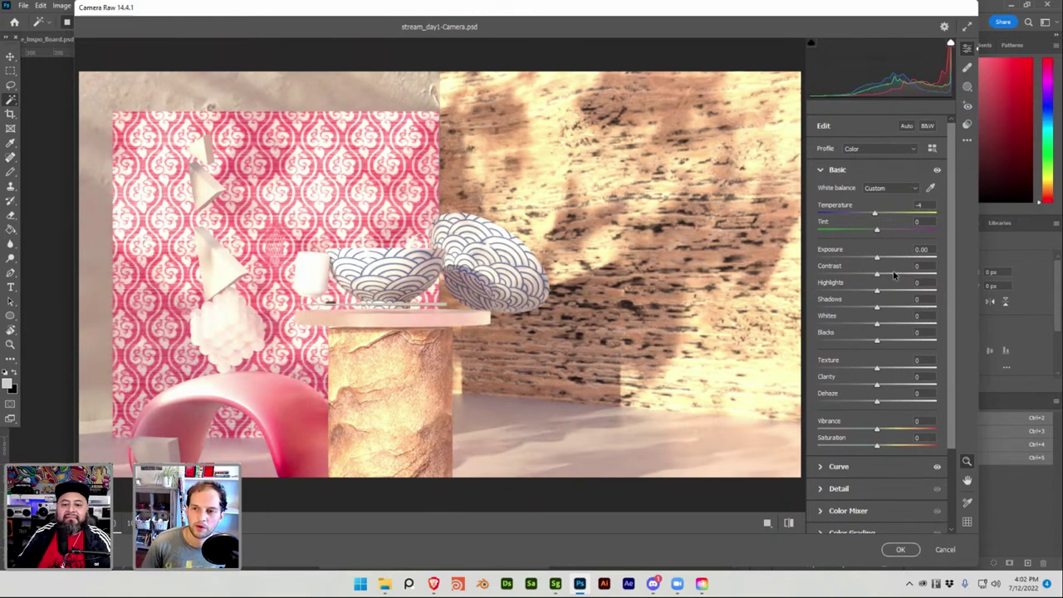
Add a vignette of -16 to the image and apply the Camera Raw filter
{"action": "scroll", "coordinate": [870, 318], "scroll_direction": "down", "scroll_amount": 3}
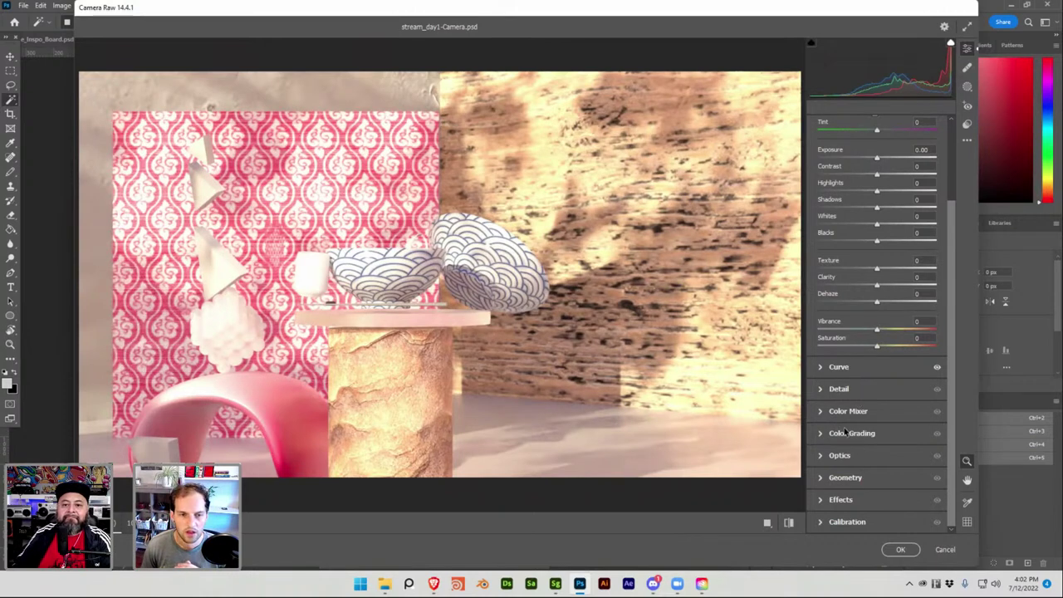
{"action": "left_click", "coordinate": [822, 389]}
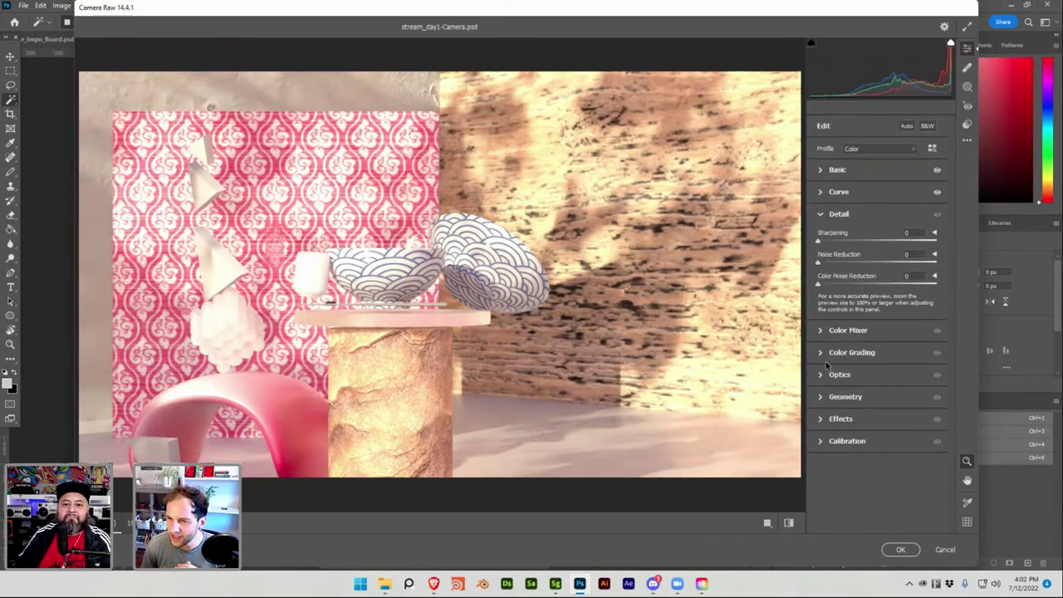
{"action": "left_click", "coordinate": [824, 352]}
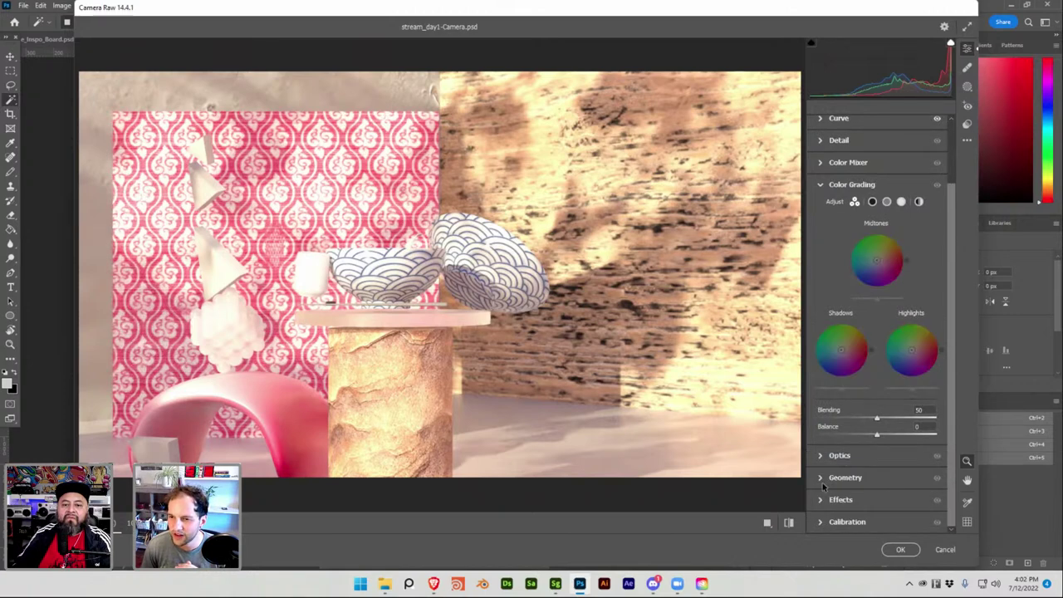
{"action": "left_click", "coordinate": [821, 185]}
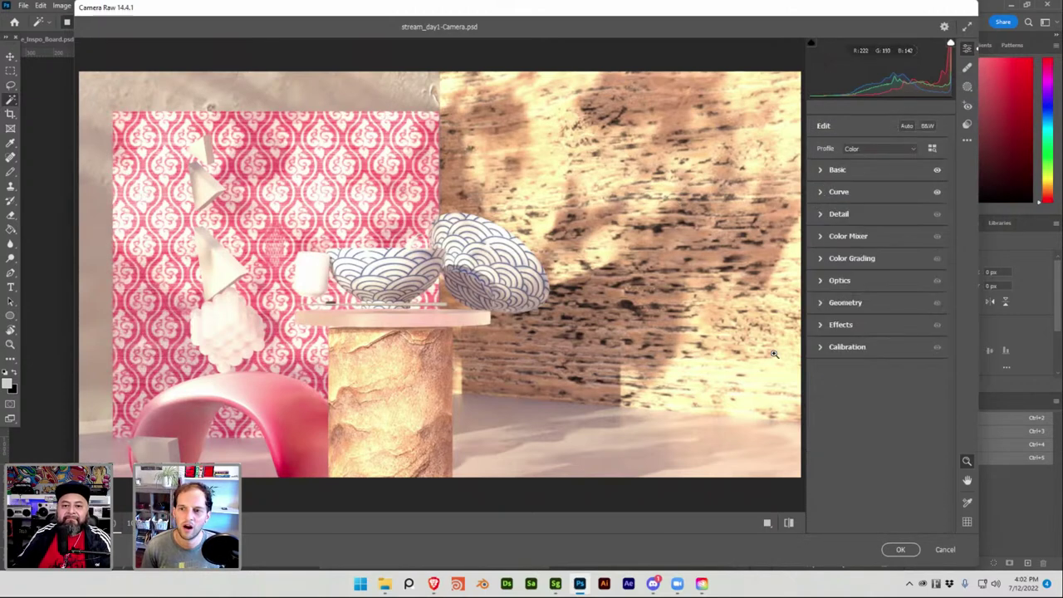
{"action": "left_click", "coordinate": [818, 347]}
{"action": "left_click", "coordinate": [821, 294]}
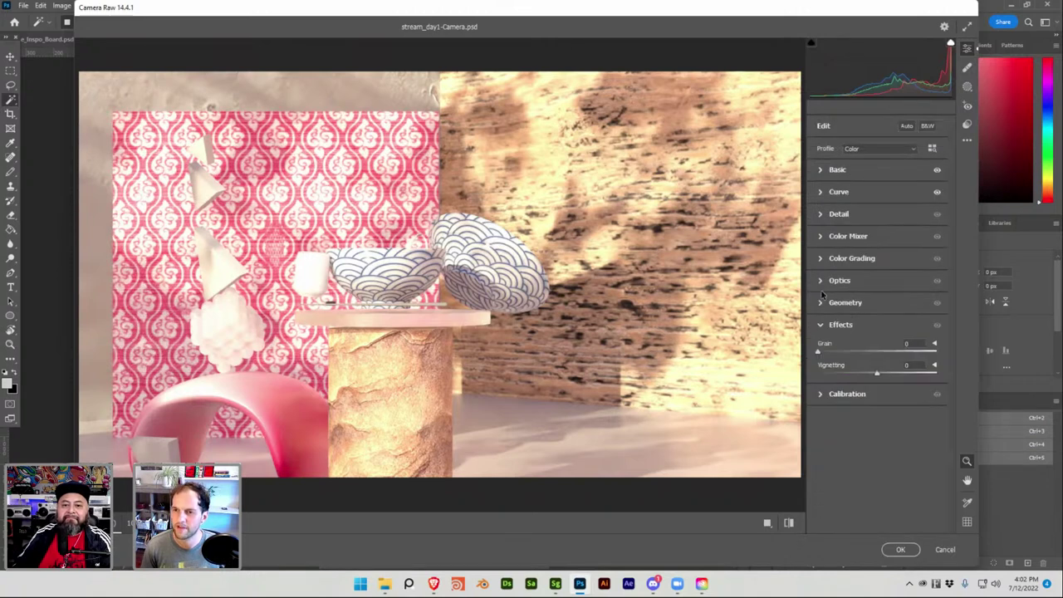
{"action": "mouse_move", "coordinate": [877, 375]}
{"action": "left_mouse_down"}
{"action": "mouse_move", "coordinate": [915, 375]}
{"action": "mouse_move", "coordinate": [849, 375]}
{"action": "mouse_move", "coordinate": [869, 375]}
{"action": "left_mouse_up"}
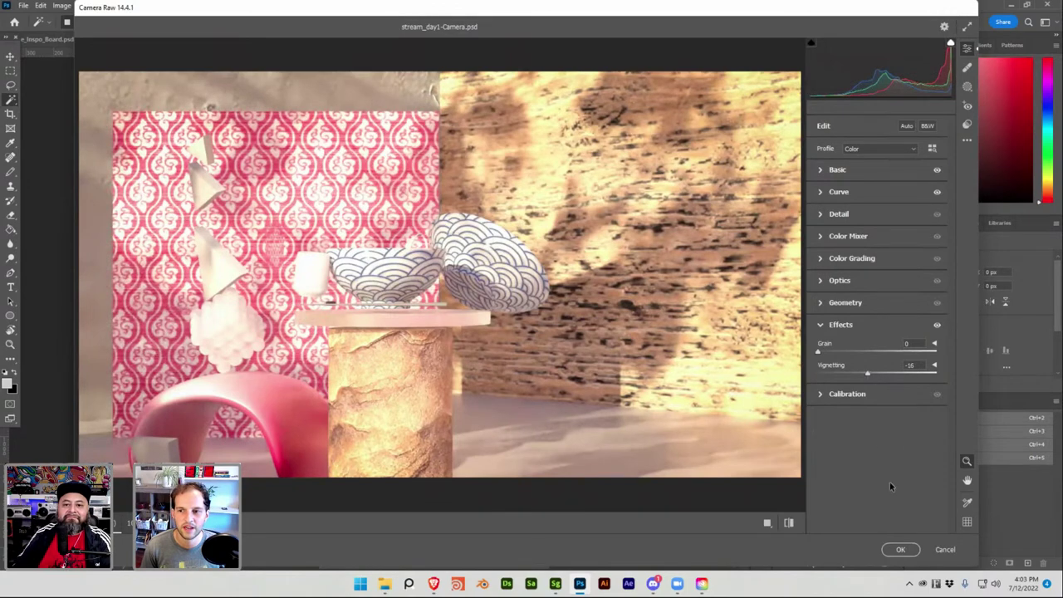
{"action": "left_click", "coordinate": [902, 549]}
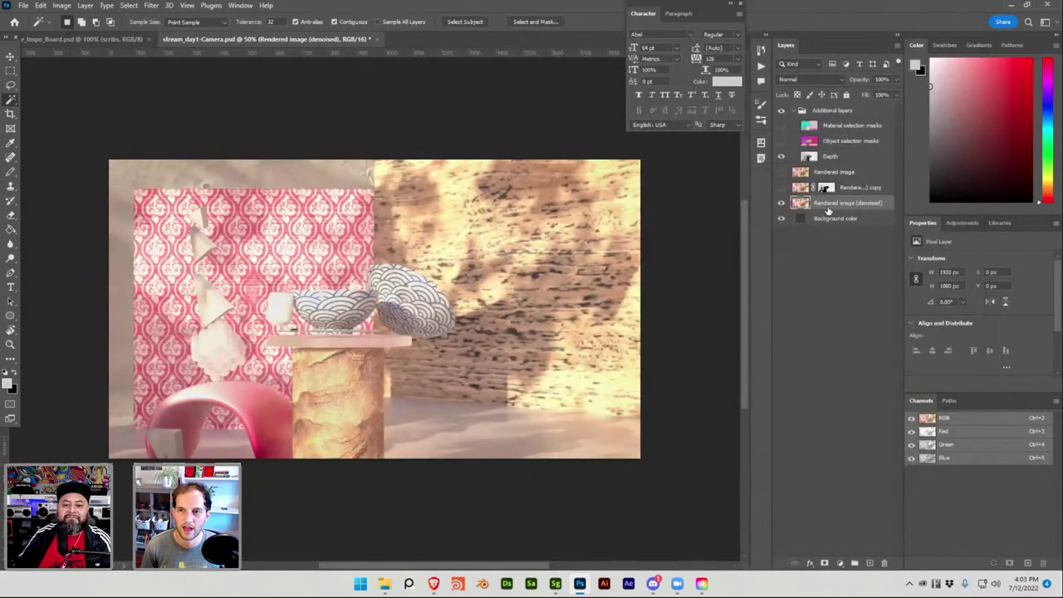
Convert the Rendered image (denoised) layer to a smart object
{"action": "right_click", "coordinate": [833, 207]}
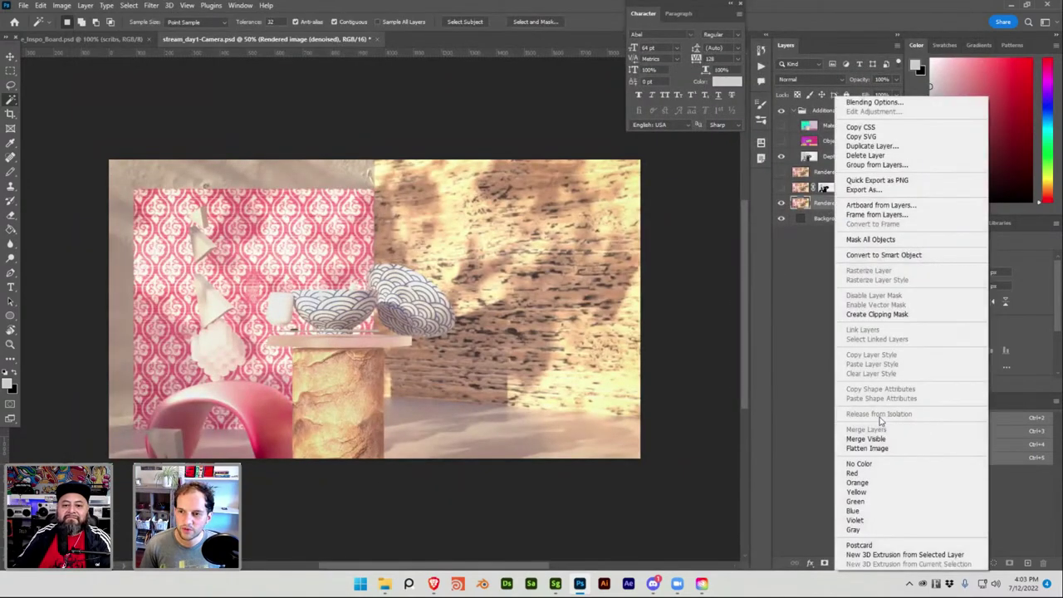
{"action": "left_click", "coordinate": [901, 255]}
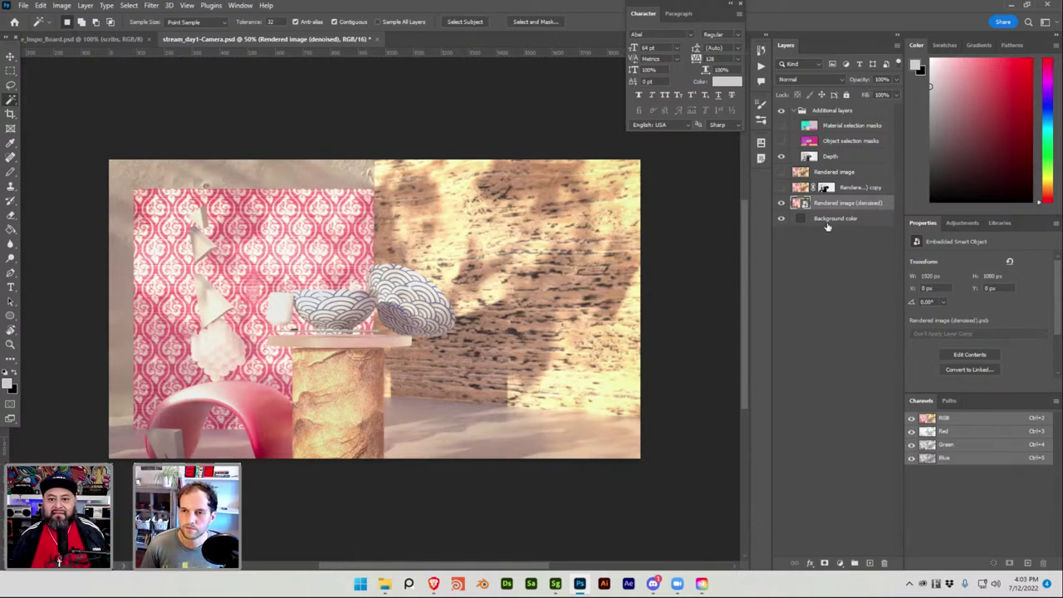
{"action": "left_click", "coordinate": [835, 172]}
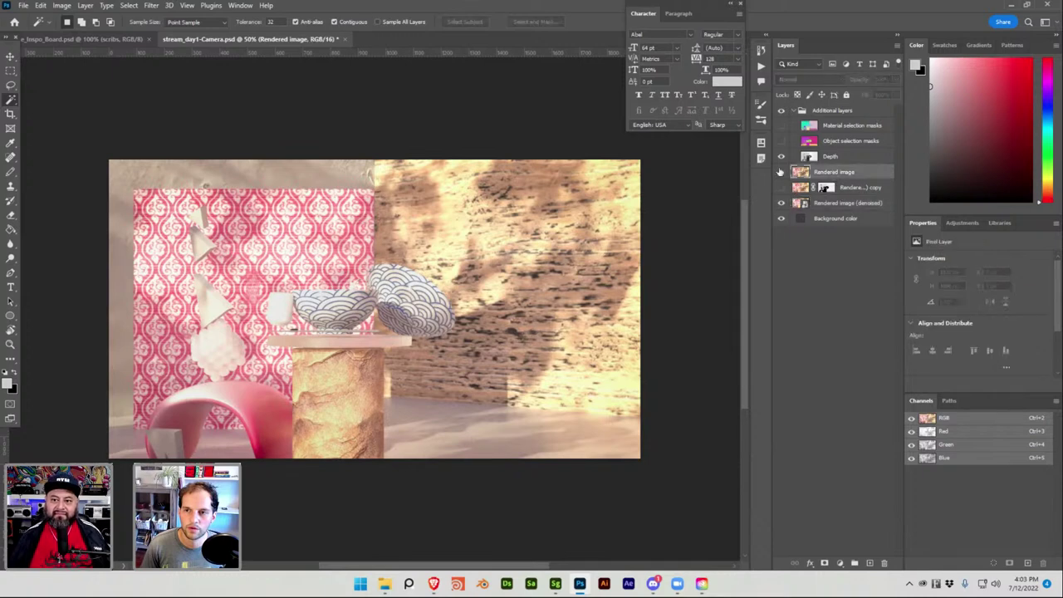
{"action": "left_click", "coordinate": [780, 172]}
{"action": "left_click", "coordinate": [780, 172]}
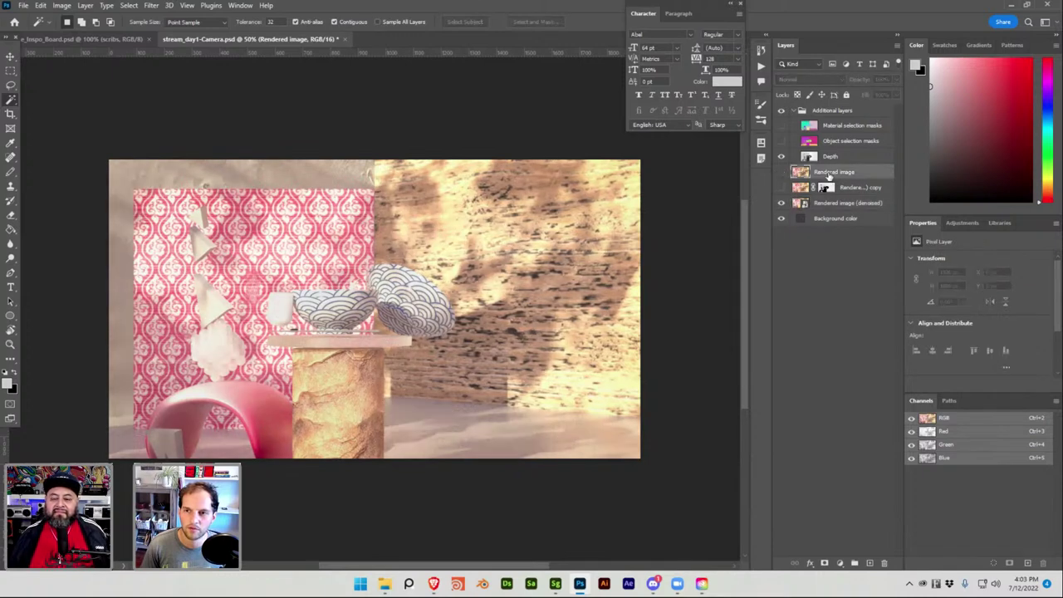
{"action": "left_click", "coordinate": [851, 204]}
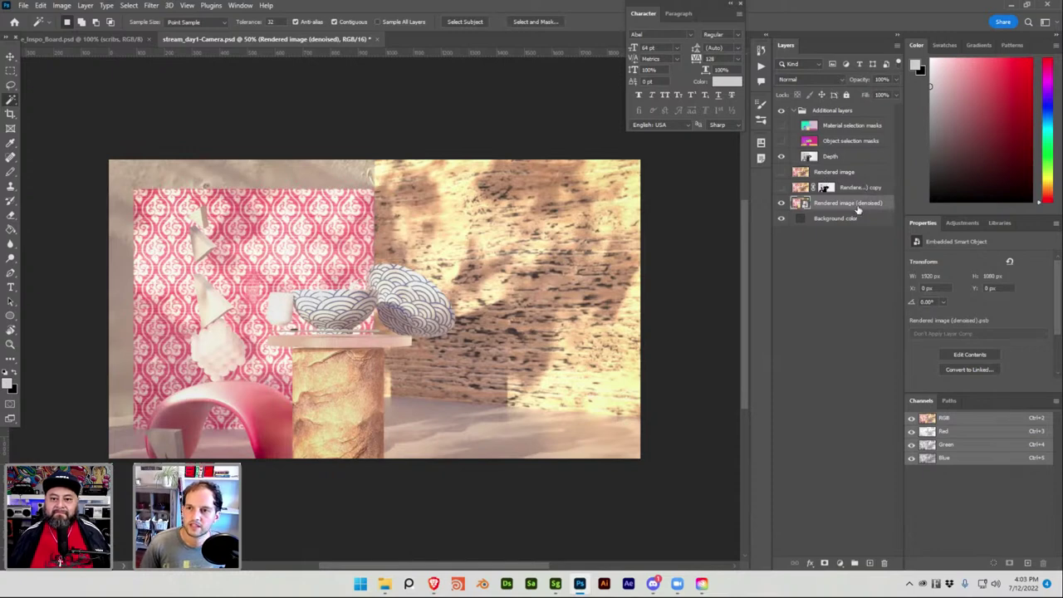
{"action": "double_click", "coordinate": [855, 204]}
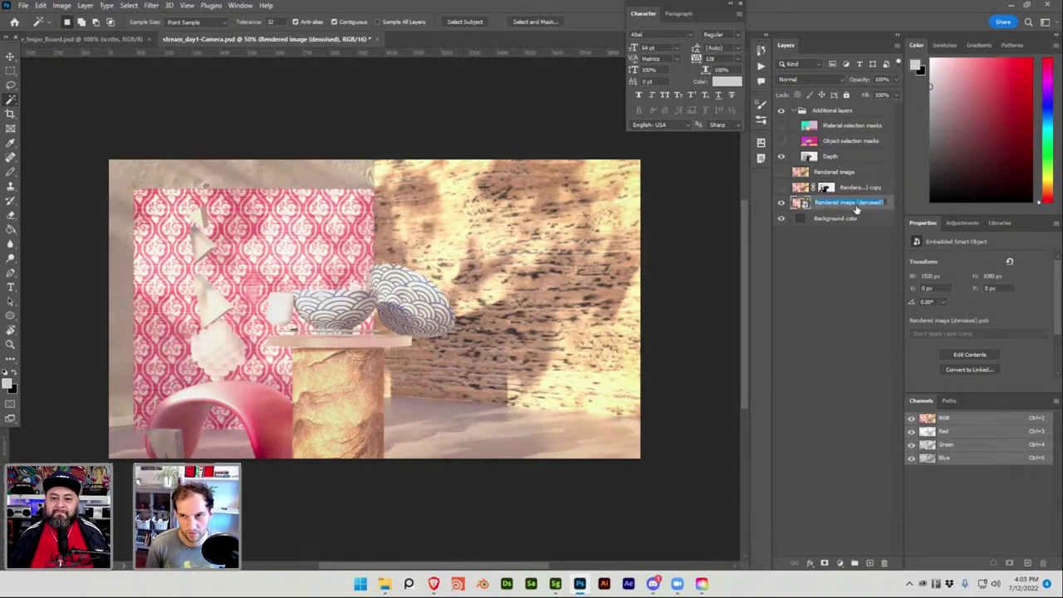
{"action": "key", "text": "Return"}
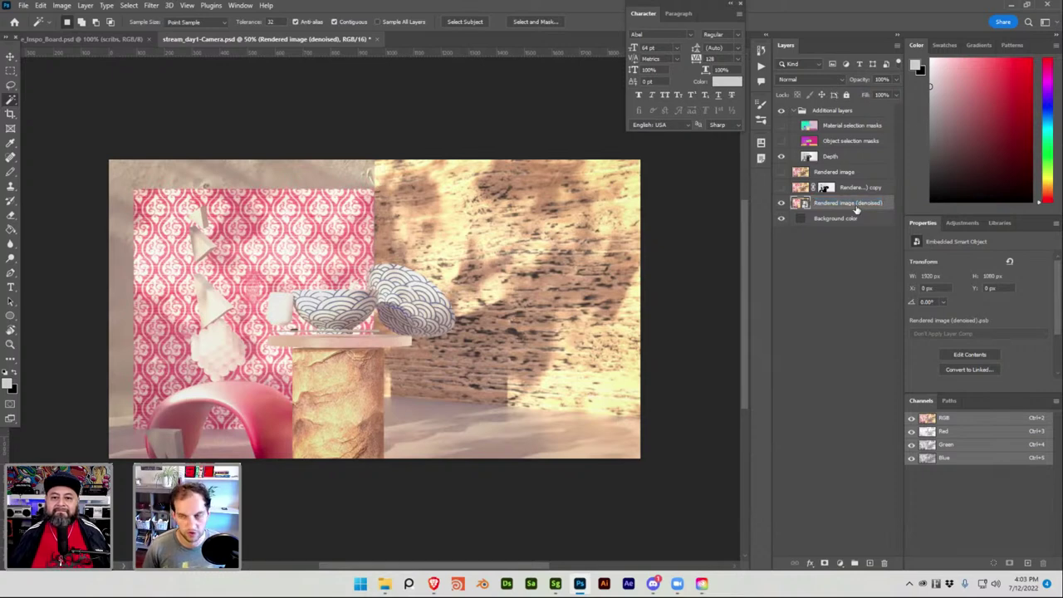
Put the smart object into a layer group named Color_correct_vignette and save the document
{"action": "key", "text": "ctrl+g"}
{"action": "double_click", "coordinate": [828, 202]}
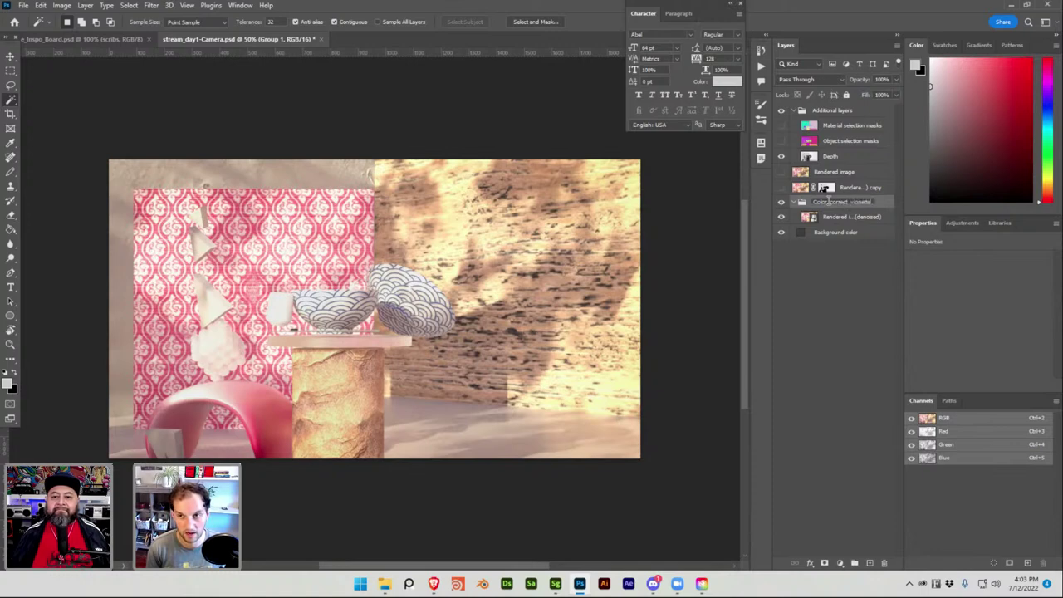
{"action": "key", "text": "Return"}
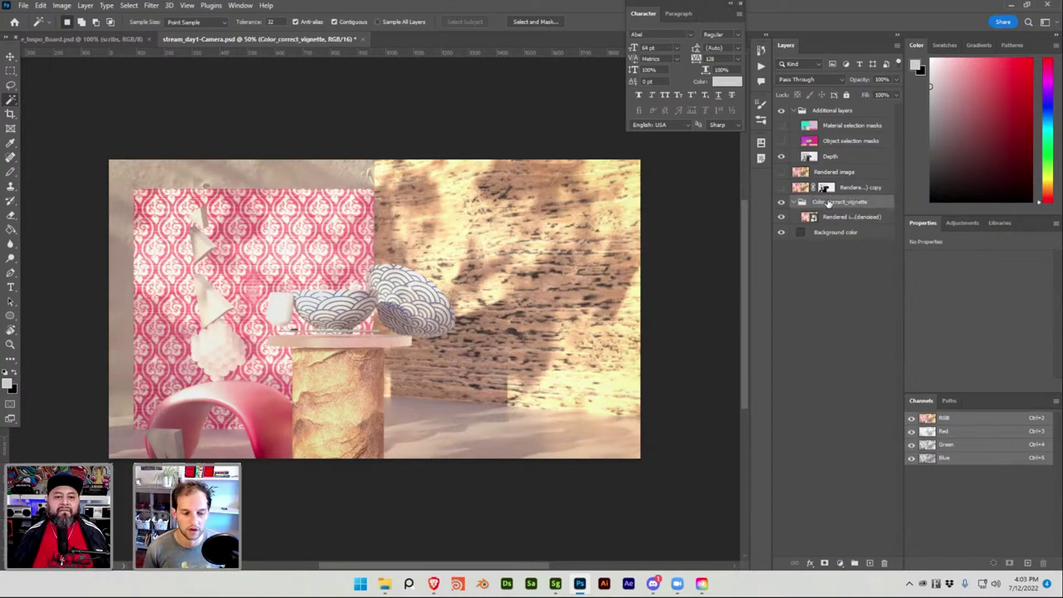
{"action": "key", "text": "ctrl+s"}
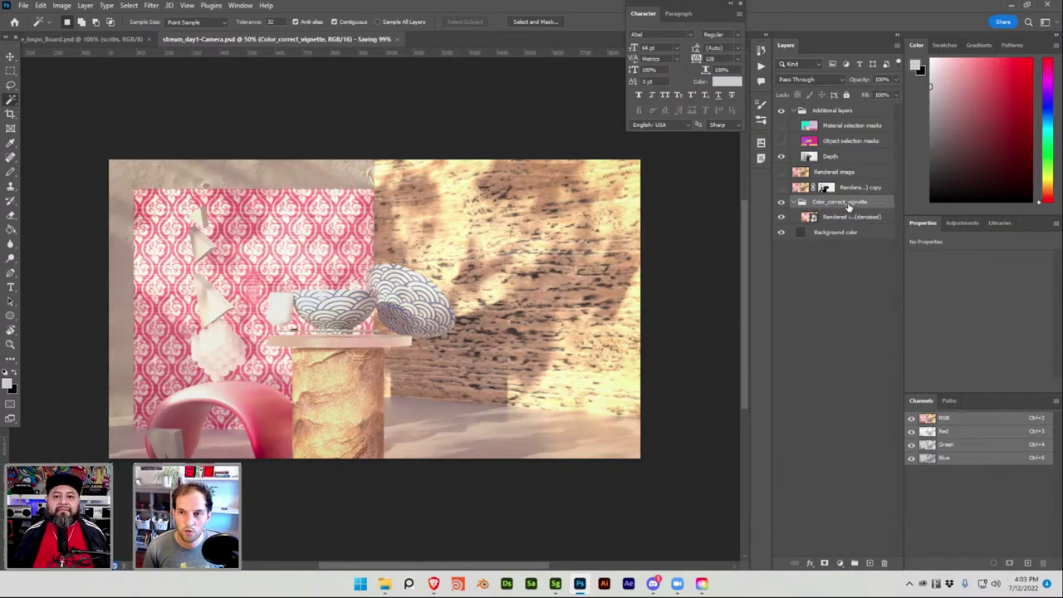
Duplicate the Rendered image (denoised) smart object and move the copy out of the Color_correct_vignette group, directly above it
{"action": "left_click", "coordinate": [844, 221]}
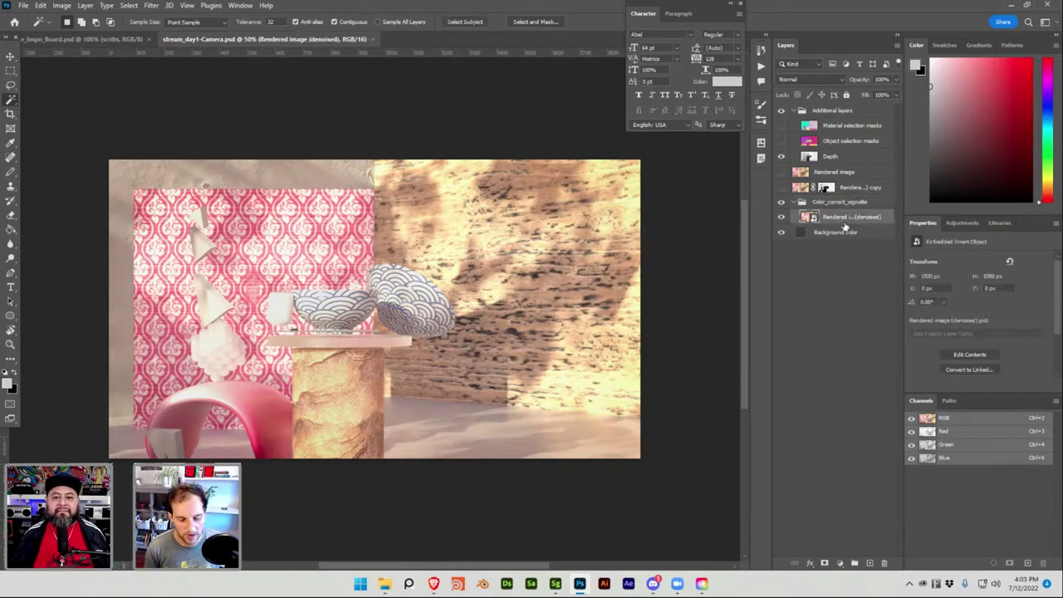
{"action": "key", "text": "ctrl+j"}
{"action": "left_click_drag", "start_coordinate": [844, 218], "coordinate": [844, 198]}
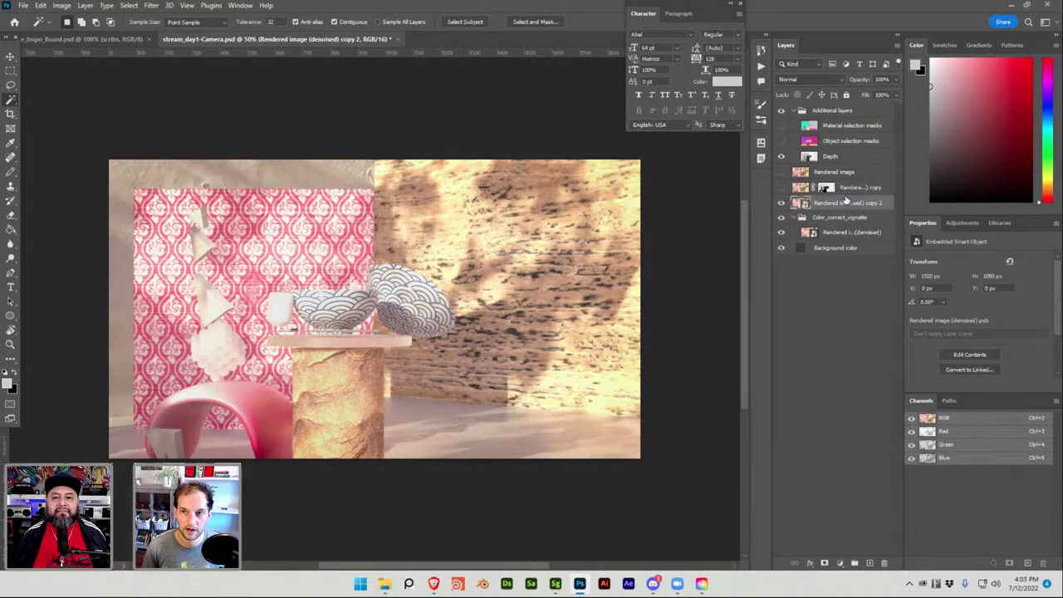
{"action": "left_click", "coordinate": [210, 5]}
{"action": "left_click", "coordinate": [210, 6]}
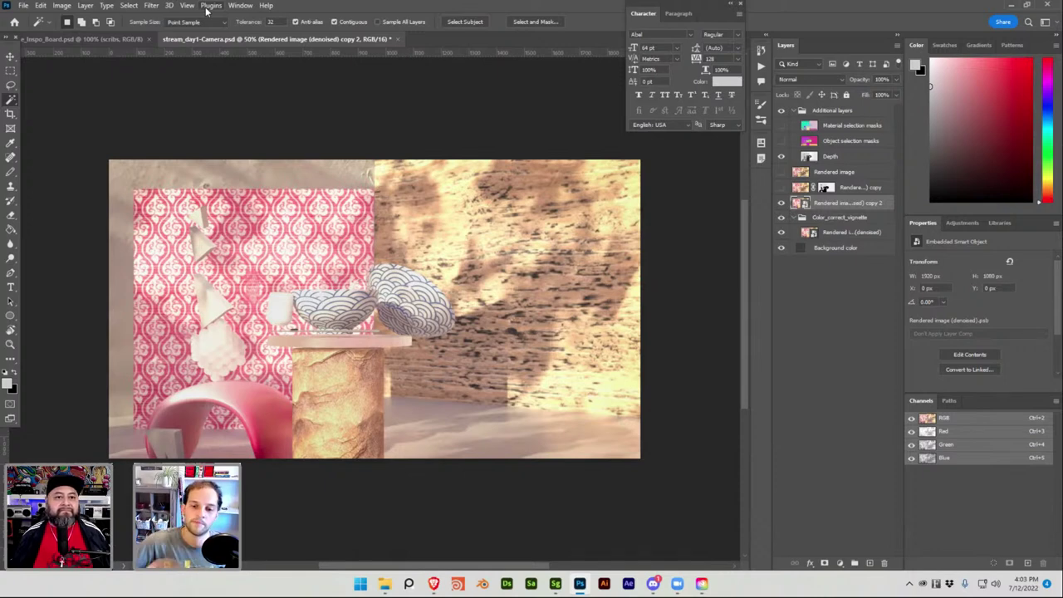
Switch to Substance 3D Stager, expand the camera's Depth of field settings and unlock the camera
{"action": "left_click", "coordinate": [554, 583]}
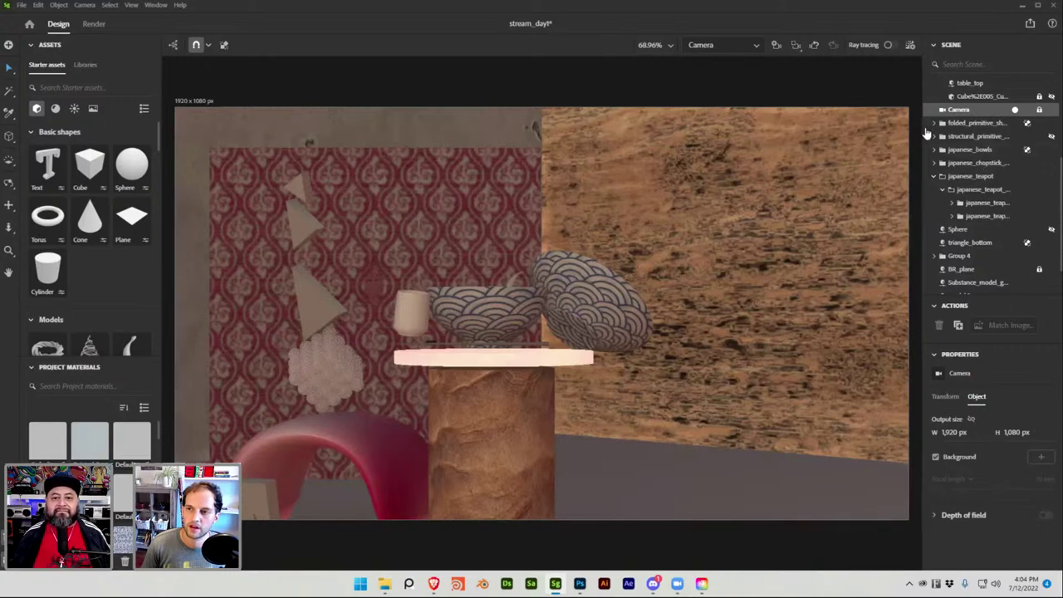
{"action": "left_click", "coordinate": [948, 516]}
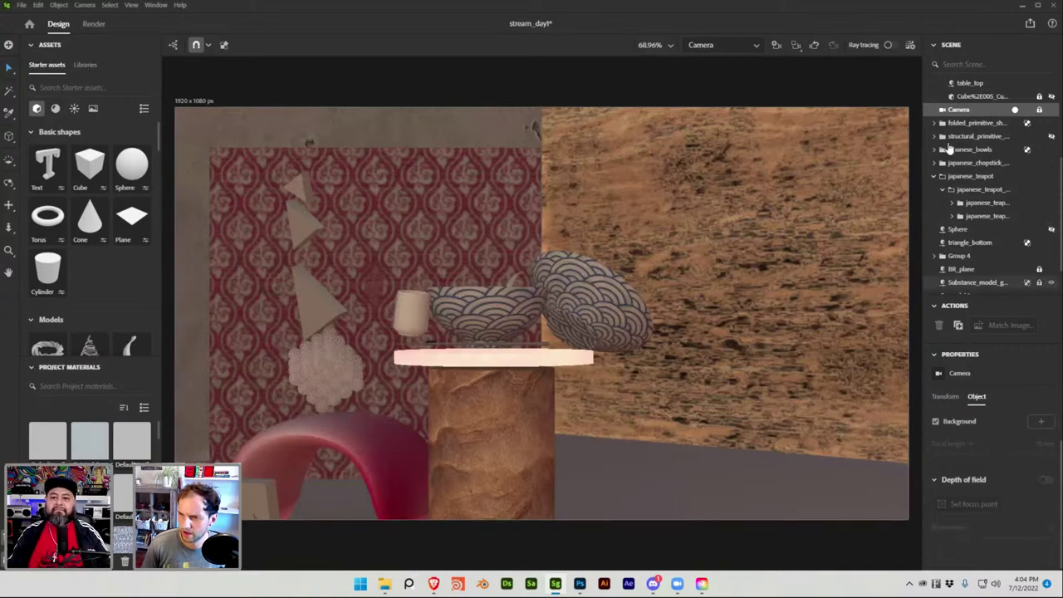
{"action": "left_click", "coordinate": [890, 46]}
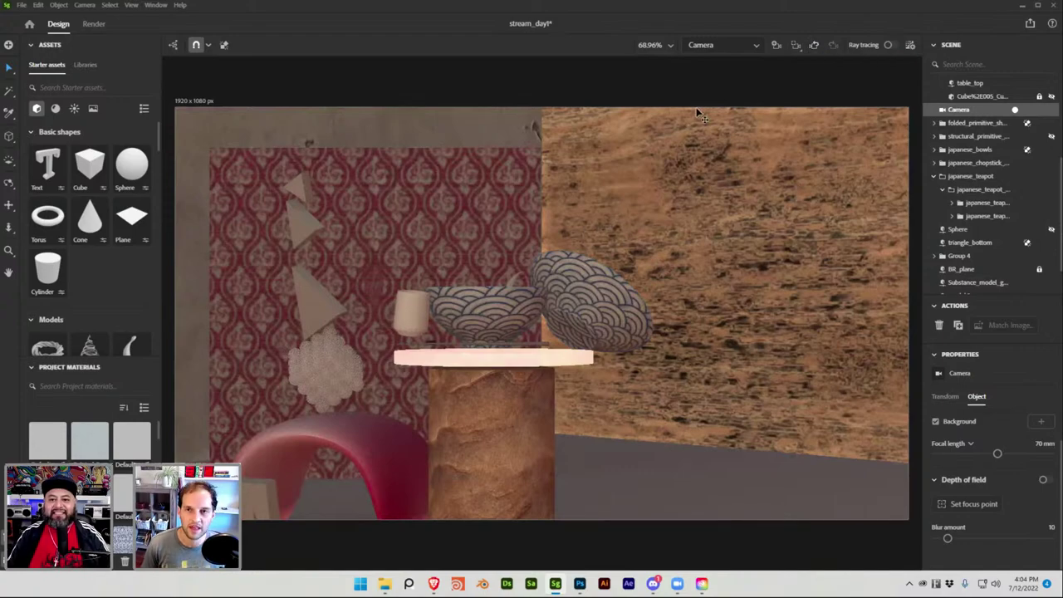
Reframe the scene camera on the table, bowls and patterned backdrop, and save the scene
{"action": "left_click_drag", "start_coordinate": [636, 232], "coordinate": [706, 299]}
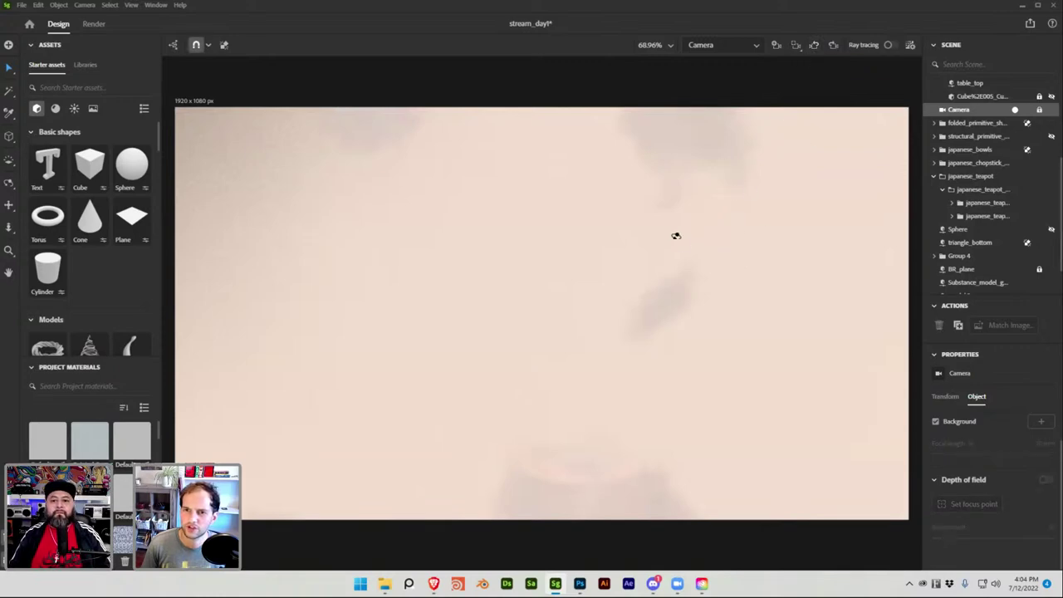
{"action": "left_click_drag", "start_coordinate": [675, 235], "coordinate": [795, 224]}
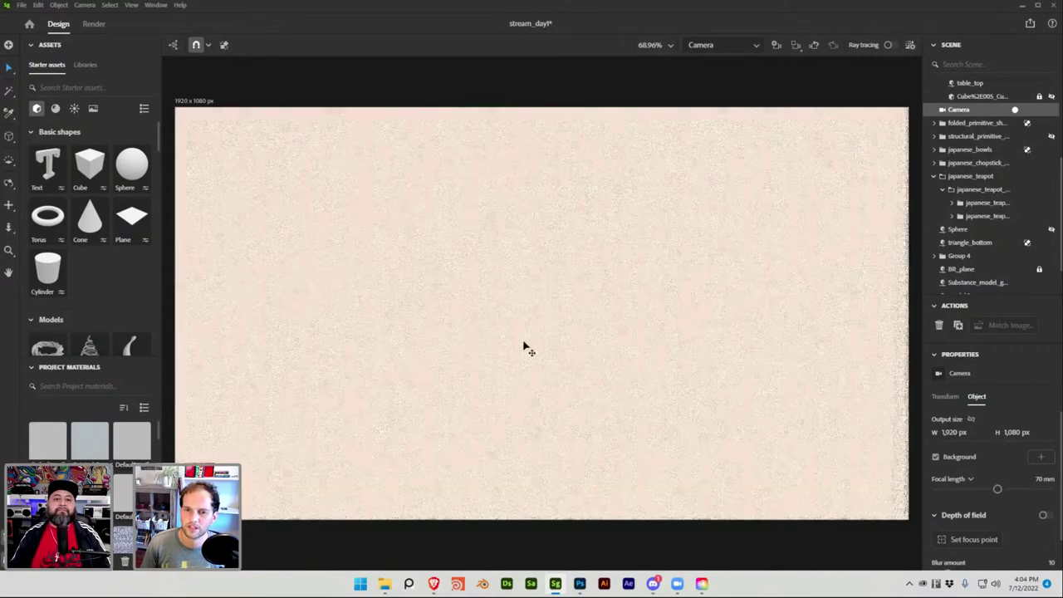
{"action": "left_click_drag", "start_coordinate": [192, 119], "coordinate": [661, 390]}
{"action": "scroll", "coordinate": [674, 313], "scroll_direction": "up", "scroll_amount": 3}
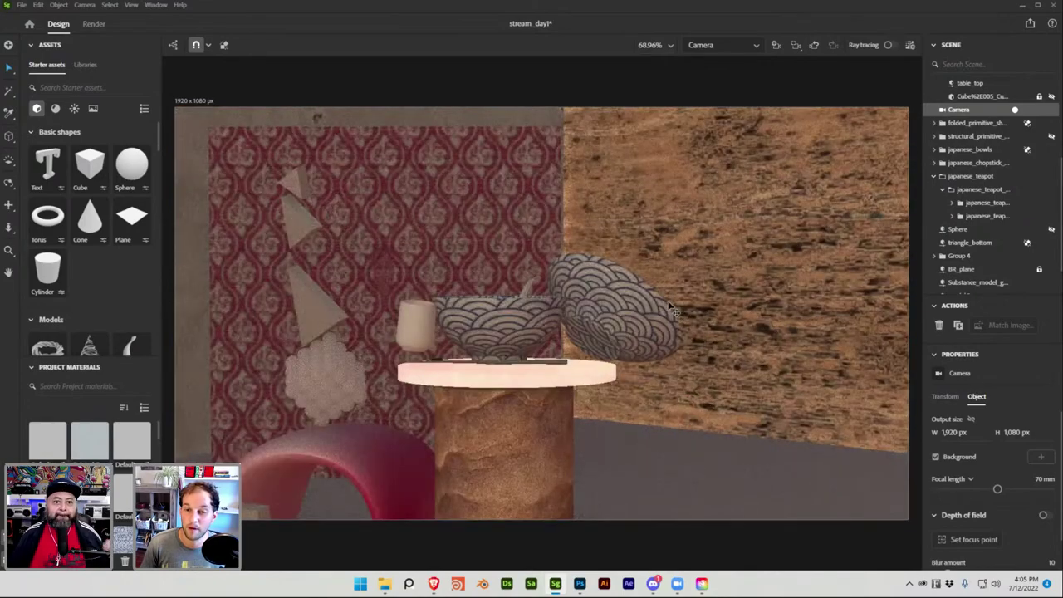
{"action": "scroll", "coordinate": [706, 291], "scroll_direction": "down", "scroll_amount": 2}
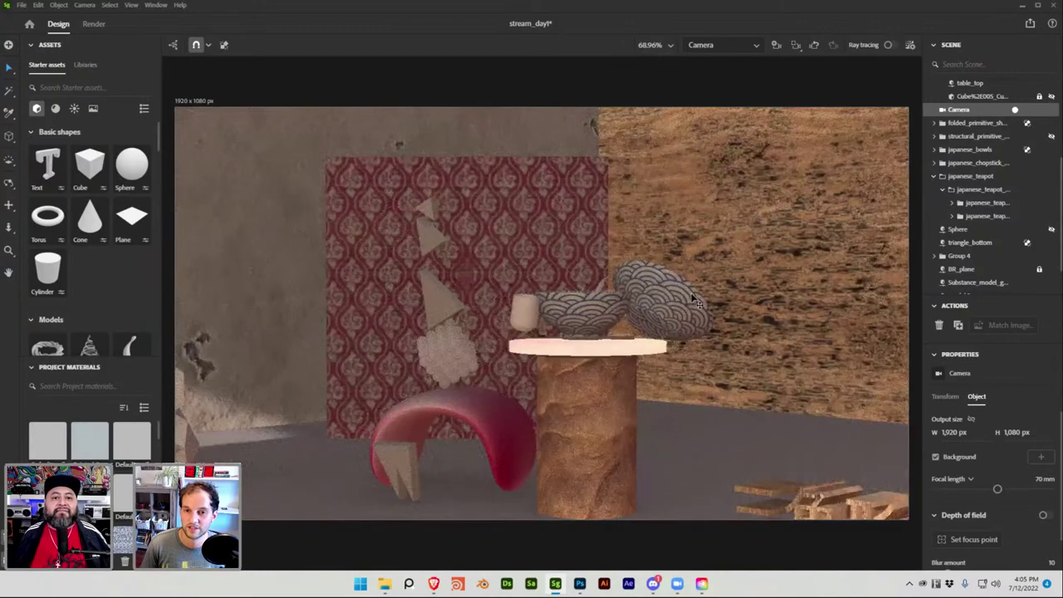
{"action": "scroll", "coordinate": [711, 289], "scroll_direction": "up", "scroll_amount": 2}
{"action": "key", "text": "ctrl+s"}
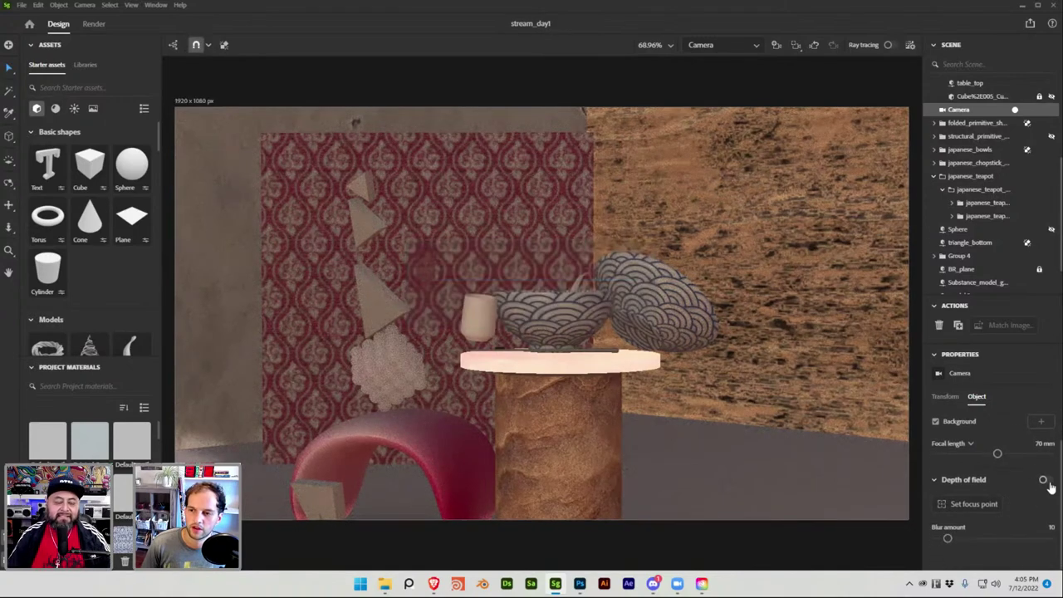
Enable depth of field on the camera with a blur amount of 64.6 and save the scene
{"action": "left_click", "coordinate": [1043, 480]}
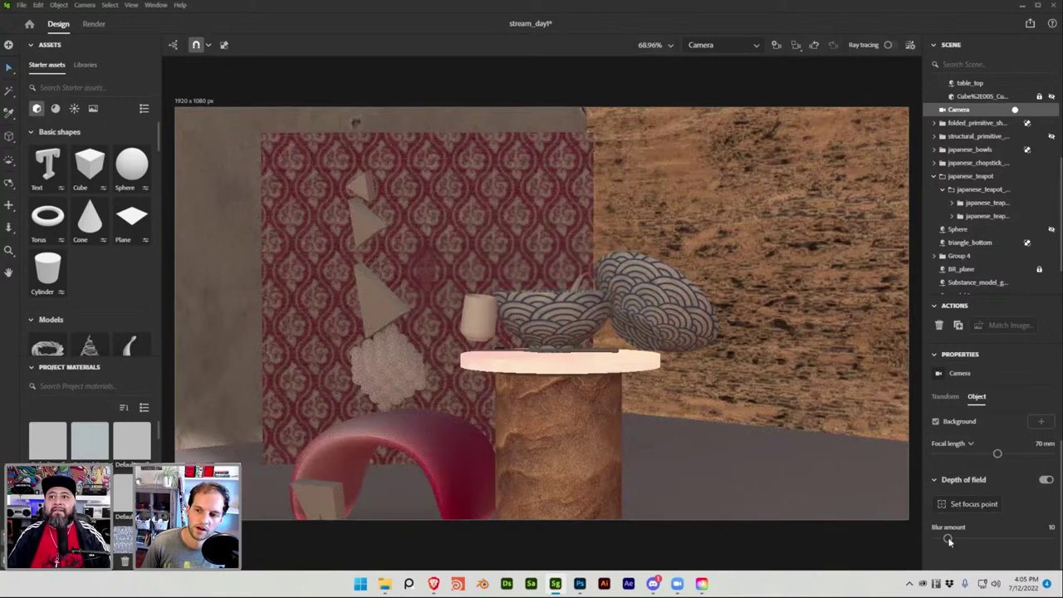
{"action": "left_click_drag", "start_coordinate": [947, 538], "coordinate": [1009, 538]}
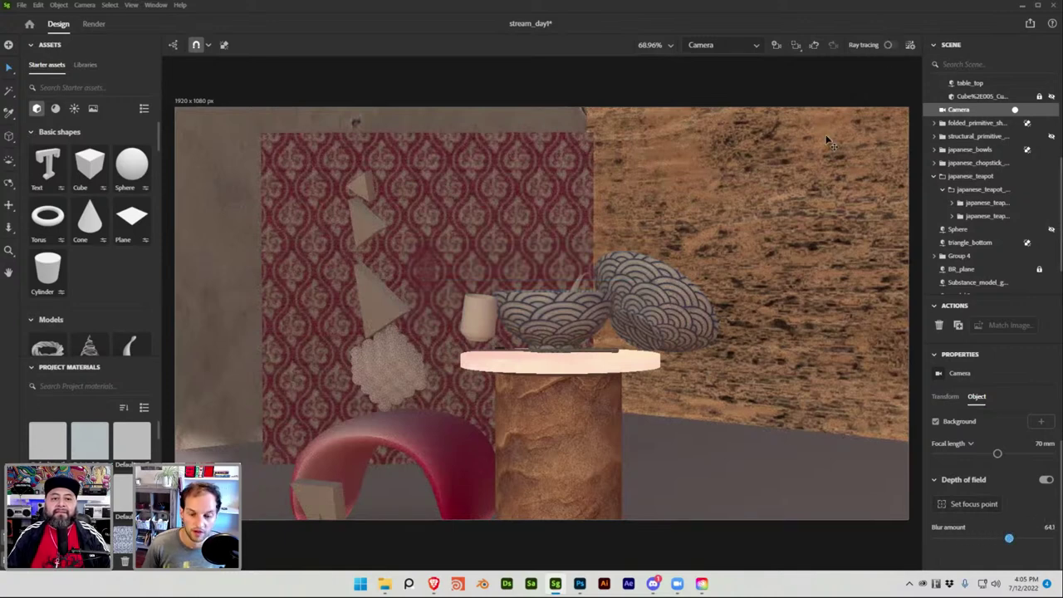
{"action": "key", "text": "ctrl+s"}
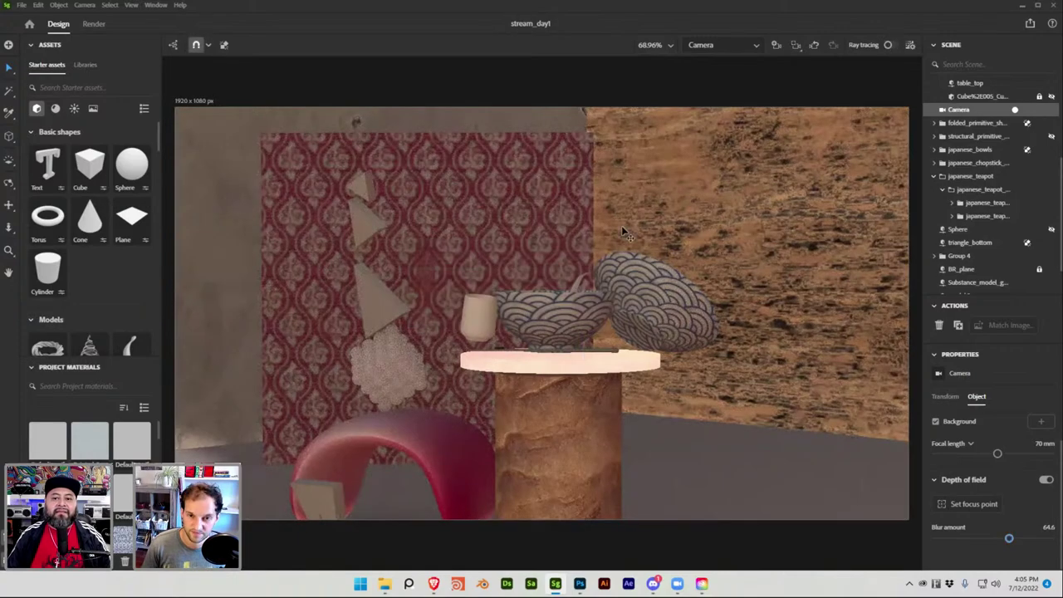
Turn on ray tracing and lower the camera's depth of field blur amount to 6.8
{"action": "left_click", "coordinate": [888, 46]}
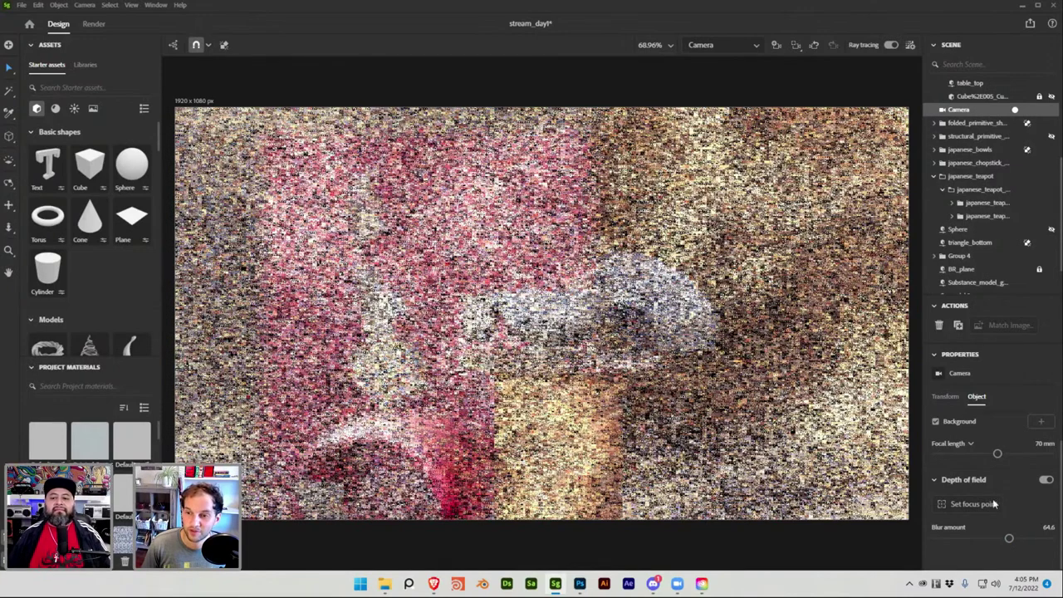
{"action": "left_click_drag", "start_coordinate": [1009, 540], "coordinate": [989, 542]}
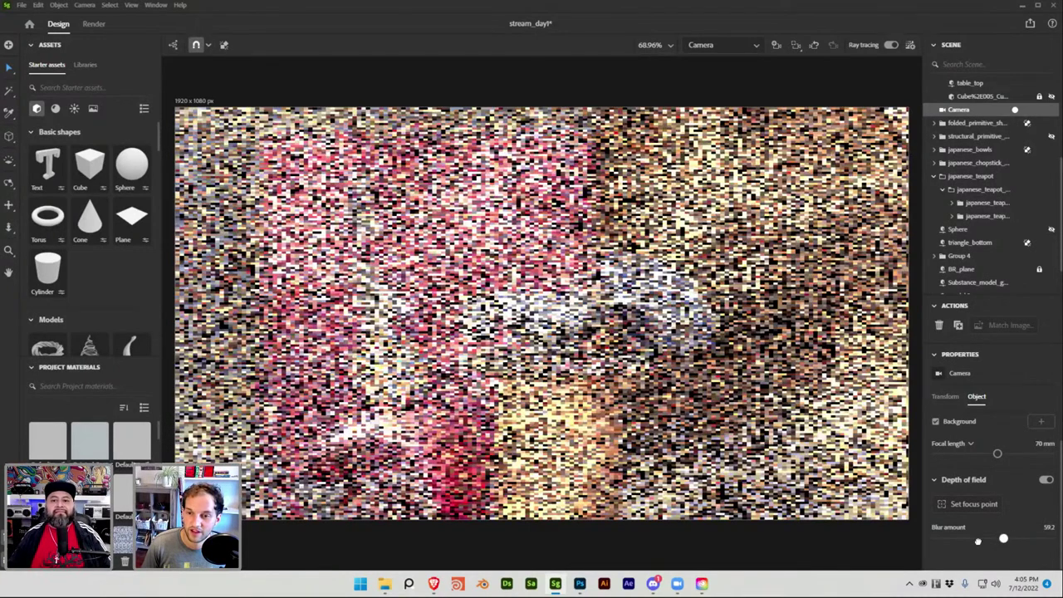
{"action": "left_click_drag", "start_coordinate": [950, 539], "coordinate": [946, 539]}
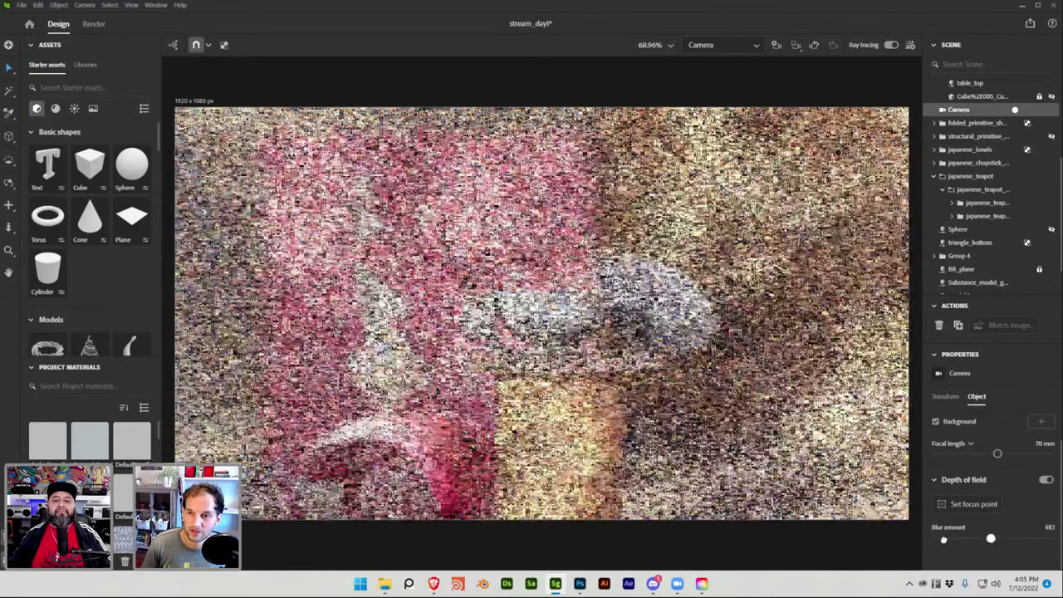
{"action": "left_click", "coordinate": [942, 539]}
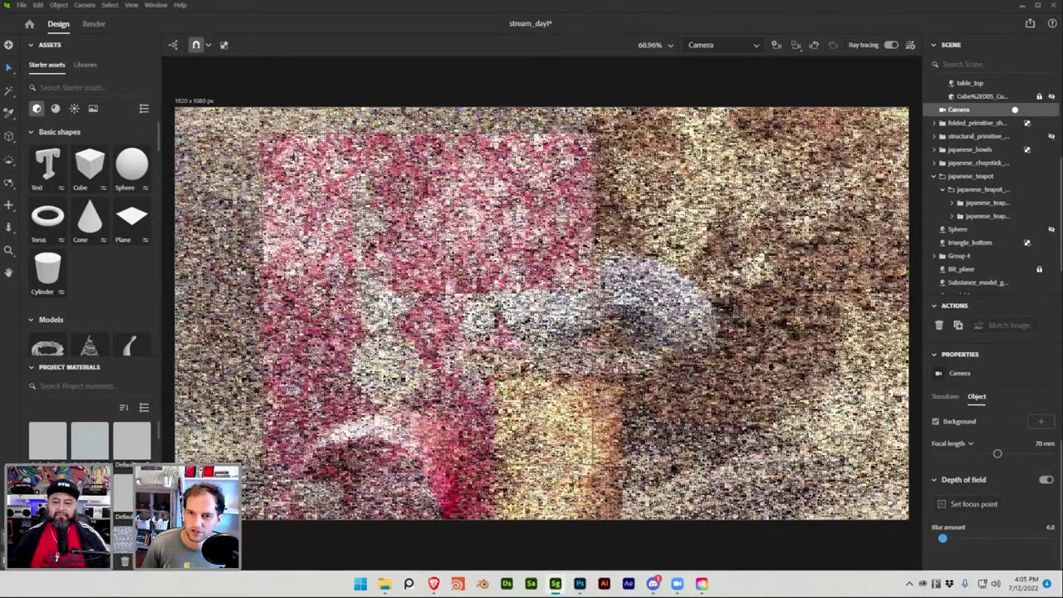
Leave the camera view, turn off ray tracing and inspect where the camera frustum sits relative to the scene, saving the scene
{"action": "left_click", "coordinate": [1015, 110]}
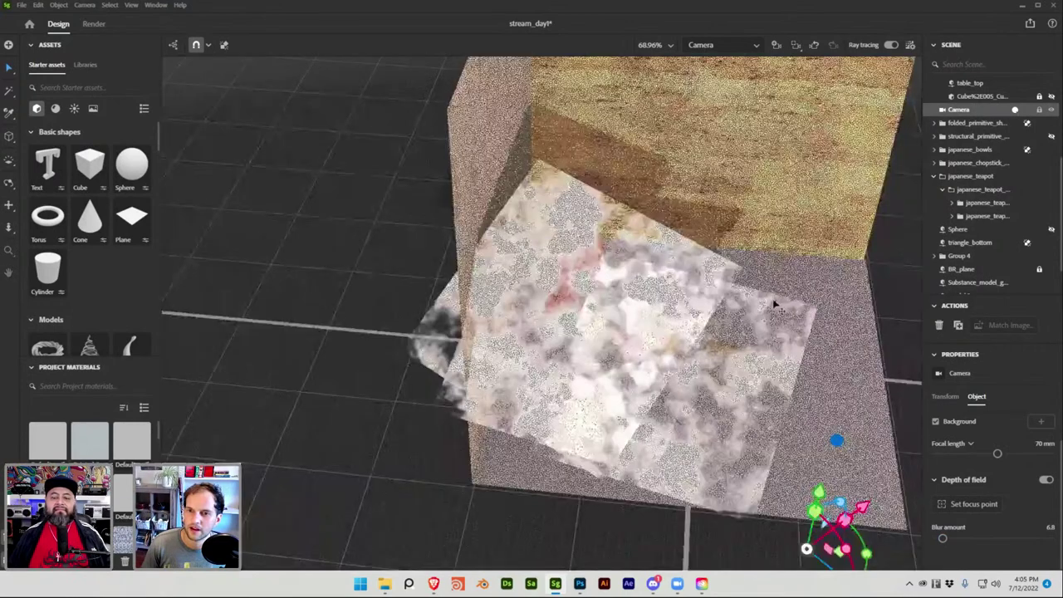
{"action": "scroll", "coordinate": [796, 324], "scroll_direction": "up", "scroll_amount": 3}
{"action": "left_click", "coordinate": [891, 46]}
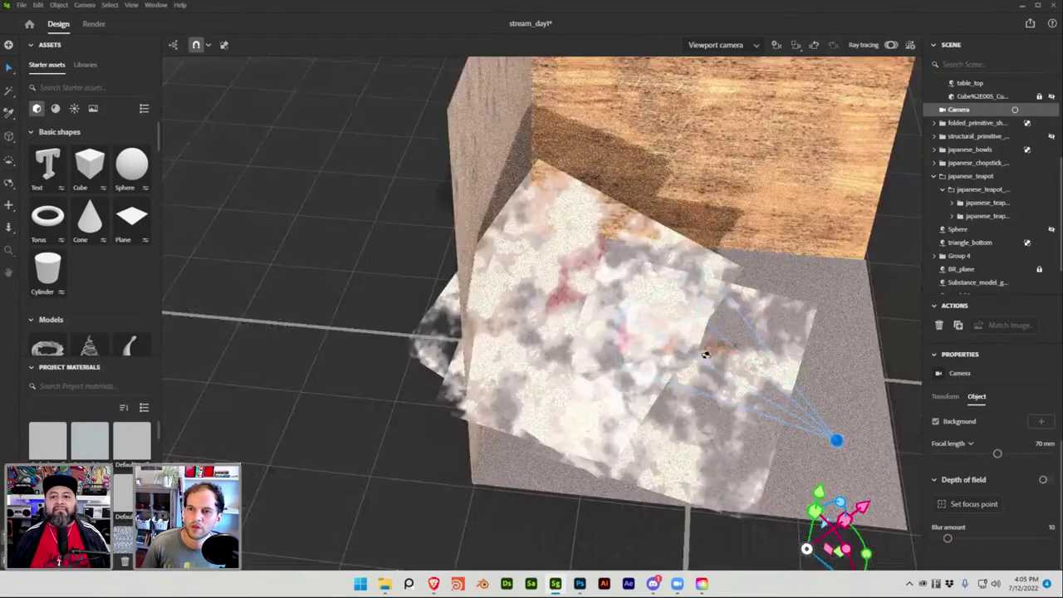
{"action": "mouse_move", "coordinate": [685, 311]}
{"action": "middle_mouse_down"}
{"action": "mouse_move", "coordinate": [612, 288]}
{"action": "mouse_move", "coordinate": [685, 278]}
{"action": "mouse_move", "coordinate": [907, 349]}
{"action": "middle_mouse_up"}
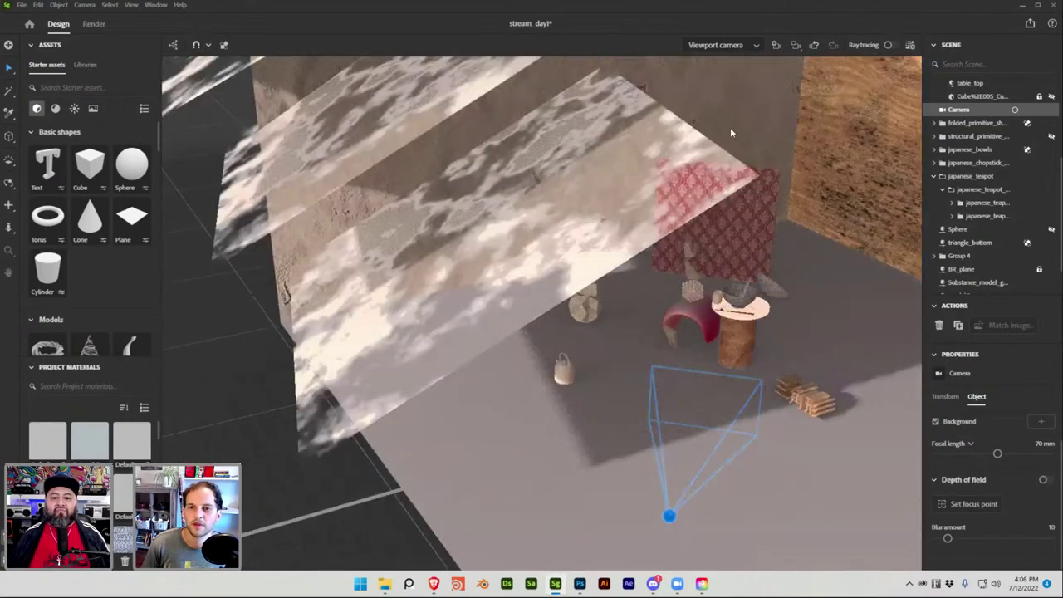
{"action": "key", "text": "ctrl+s"}
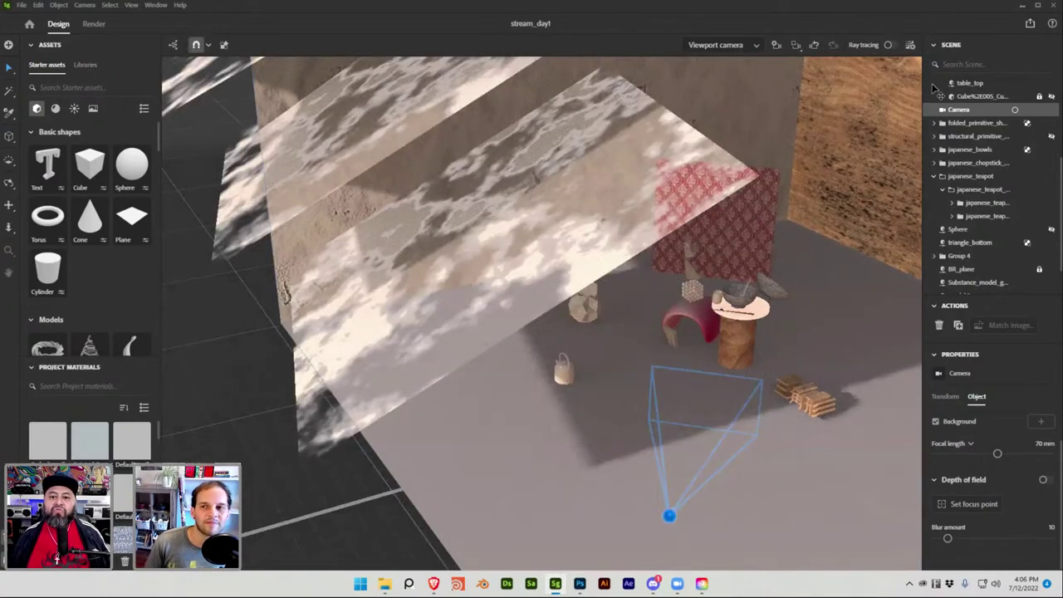
Return to Photoshop, rename the Rendered image (denoised) copy 2 layer as field_blur and save the document
{"action": "left_click", "coordinate": [1024, 7]}
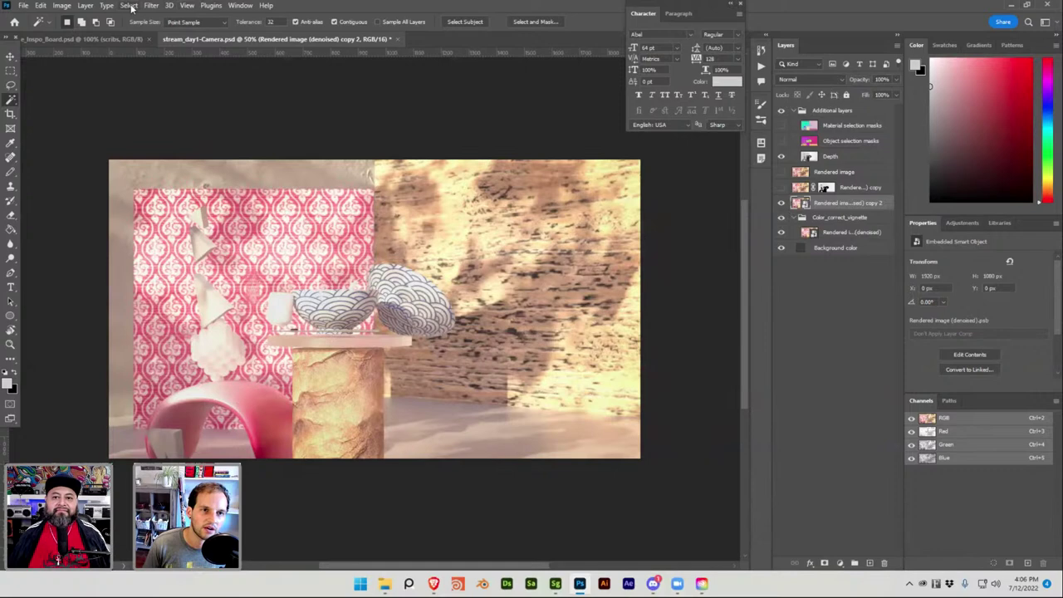
{"action": "double_click", "coordinate": [840, 203]}
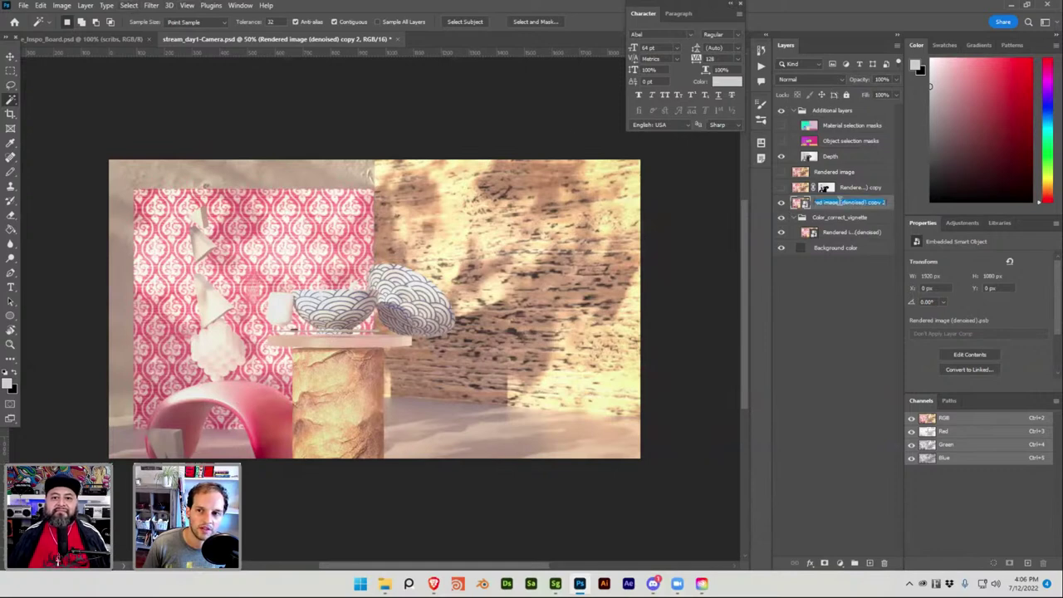
{"action": "key", "text": "BackSpace"}
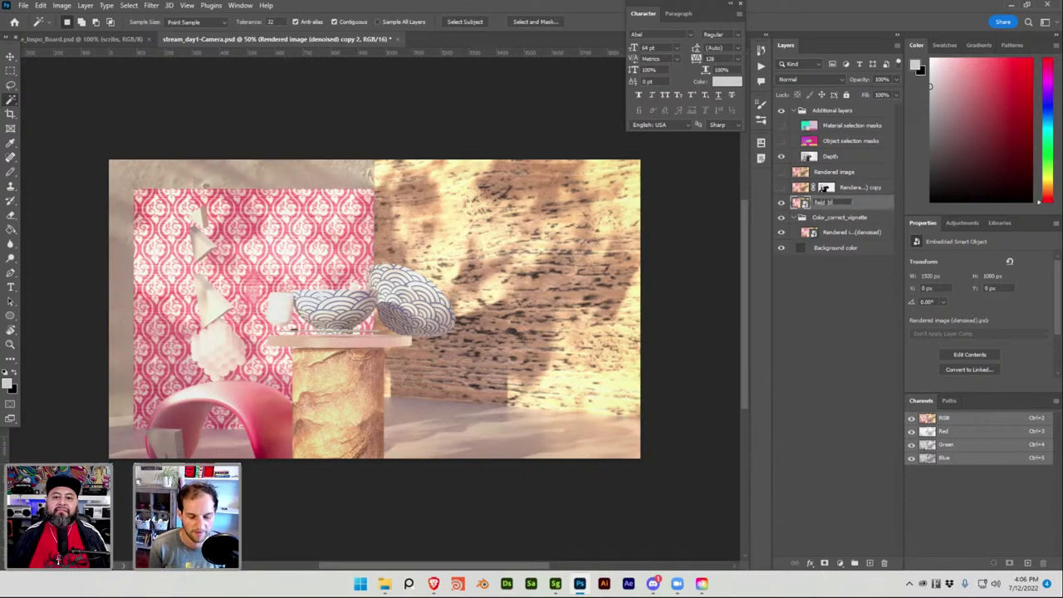
{"action": "type", "text": "field_blur"}
{"action": "key", "text": "Return"}
{"action": "key", "text": "ctrl+s"}
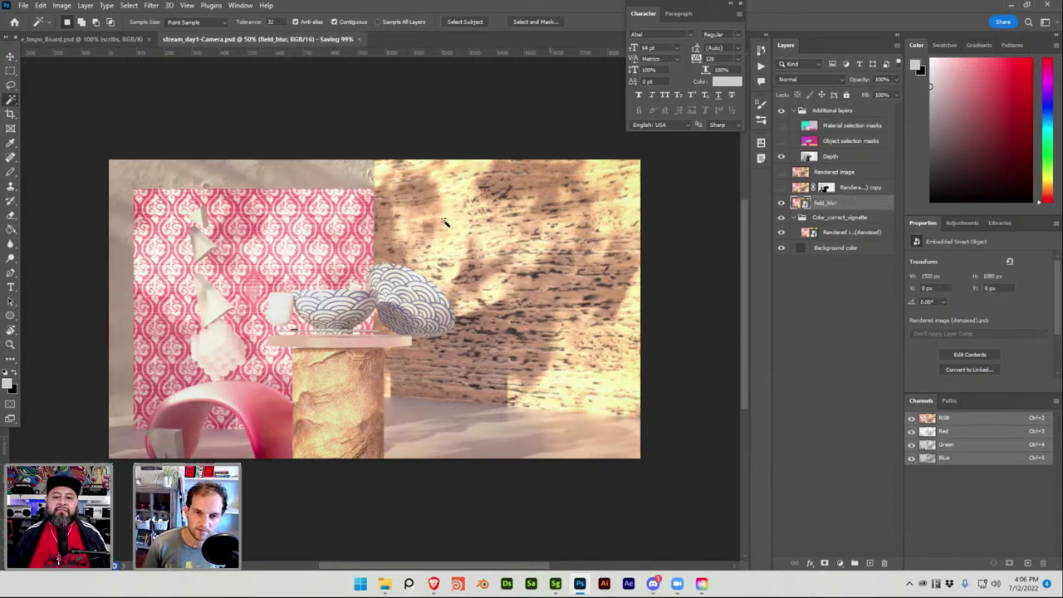
Try a Field Blur on the field_blur layer with one low-blur pin on the wallpaper and a second 5 px pin beyond the image's right edge
{"action": "left_click", "coordinate": [12, 58]}
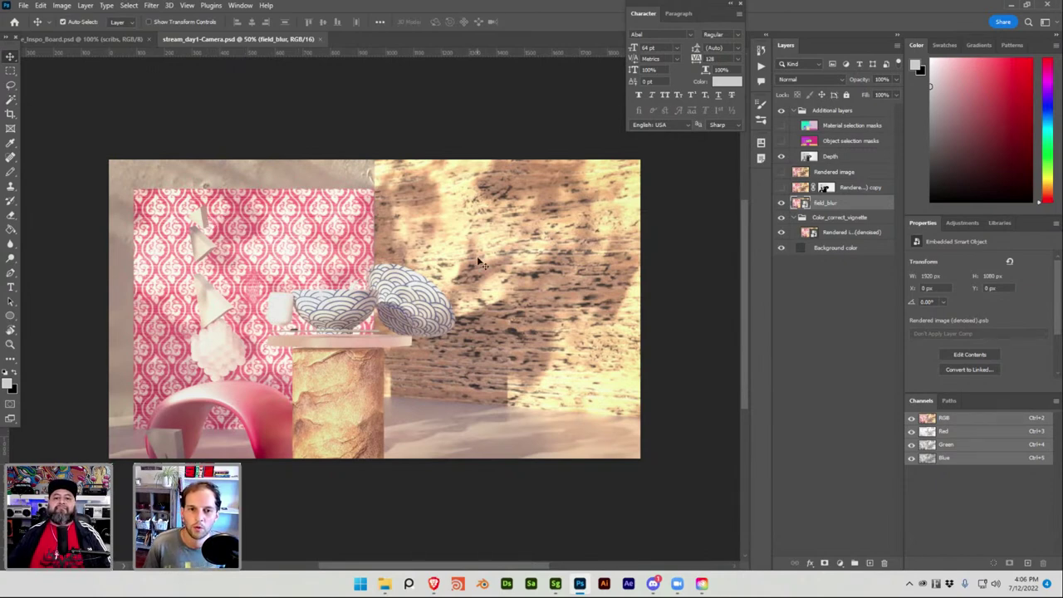
{"action": "left_click", "coordinate": [154, 6]}
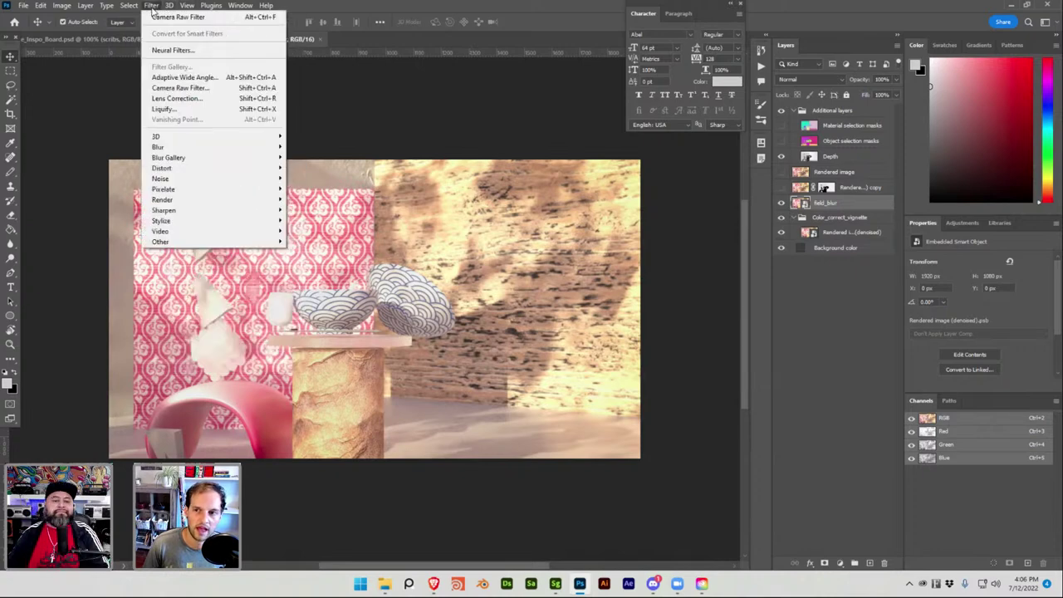
{"action": "mouse_move", "coordinate": [193, 147]}
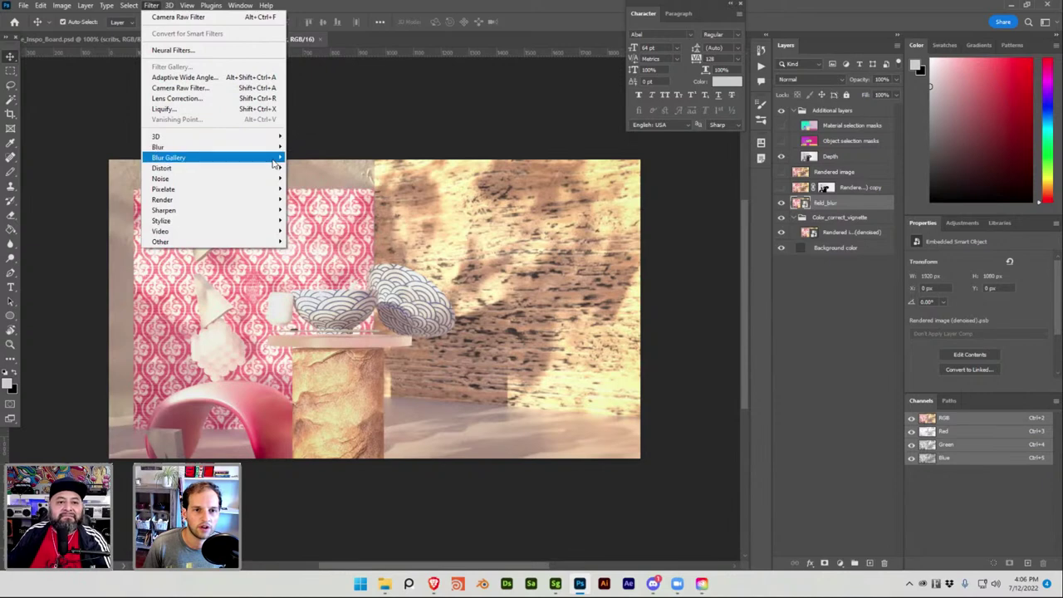
{"action": "mouse_move", "coordinate": [274, 160]}
{"action": "left_click", "coordinate": [307, 158]}
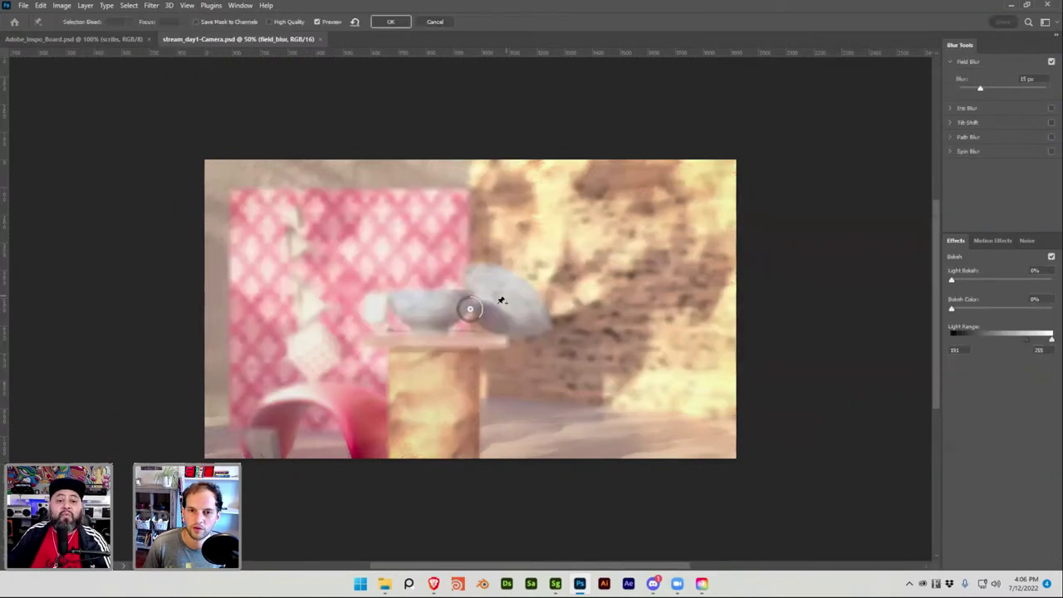
{"action": "left_click_drag", "start_coordinate": [479, 309], "coordinate": [253, 370]}
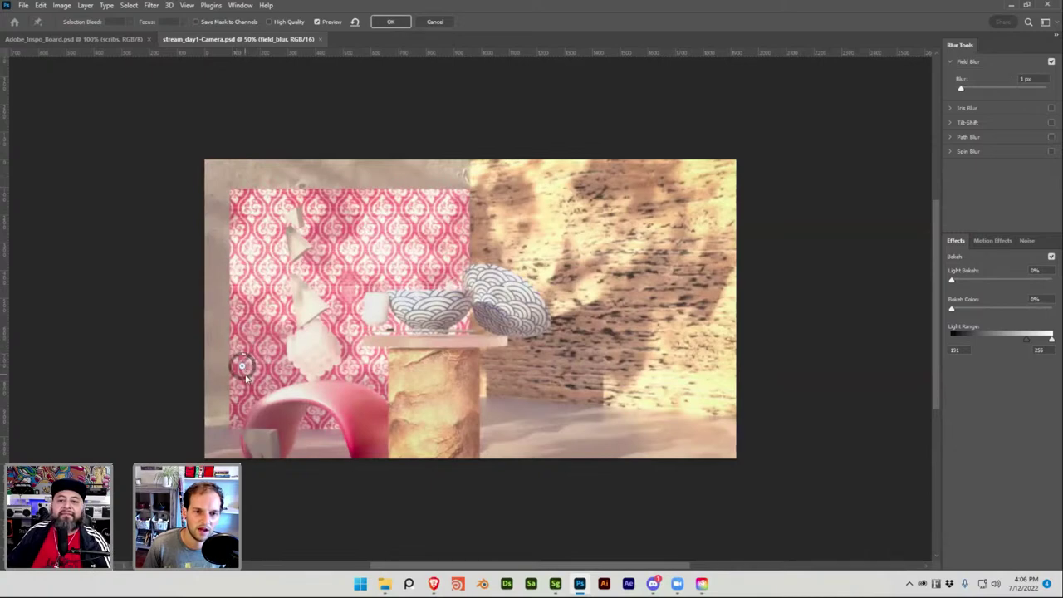
{"action": "left_click", "coordinate": [652, 243]}
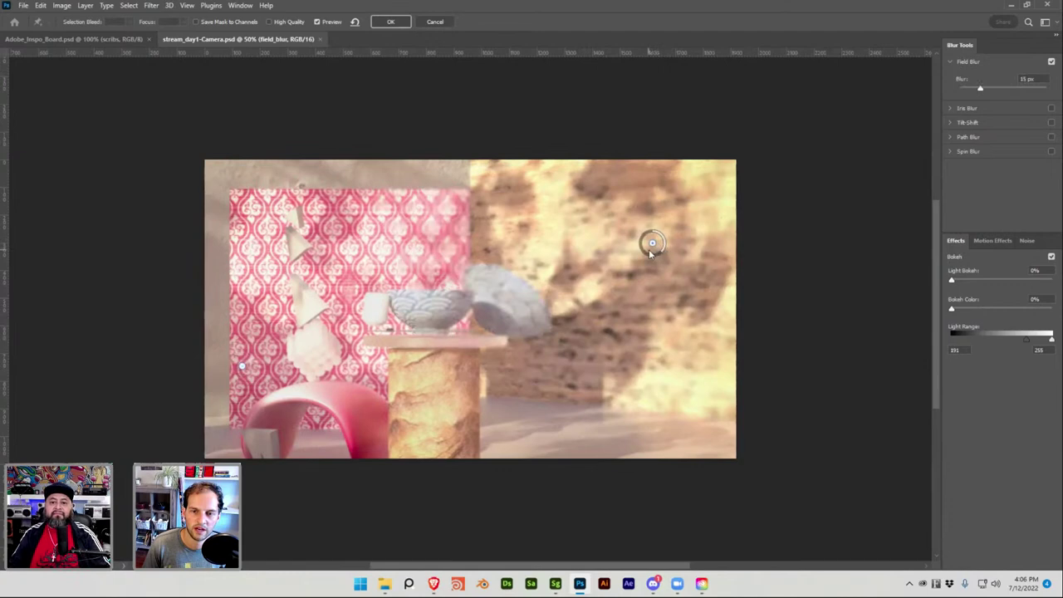
{"action": "left_click_drag", "start_coordinate": [651, 253], "coordinate": [832, 291]}
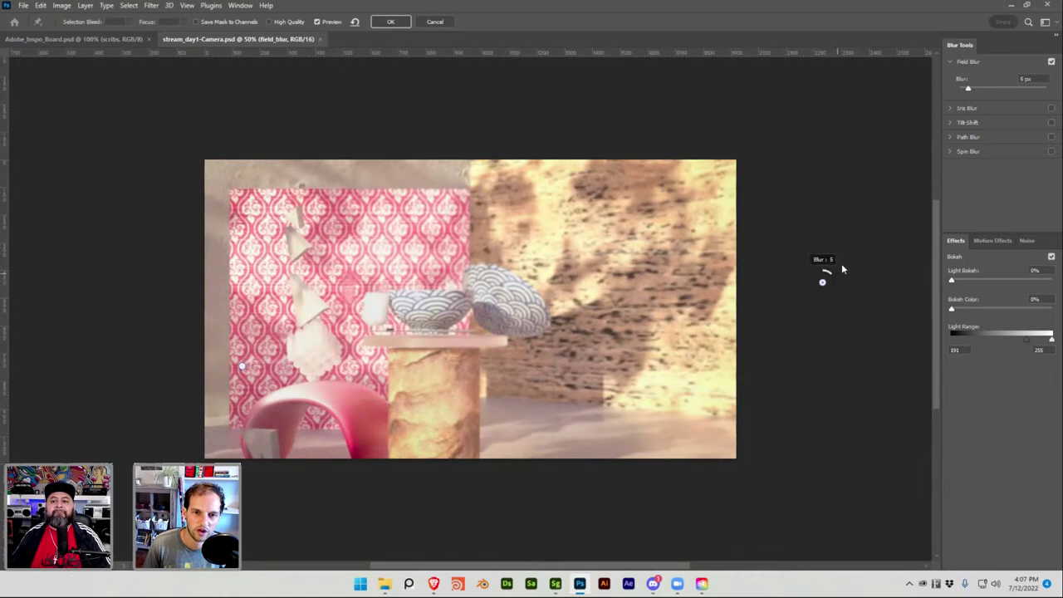
Move the second blur pin onto the rock wall's right edge, switch off Field Blur and Tilt-Shift, and close the Blur Gallery
{"action": "left_click", "coordinate": [1051, 63]}
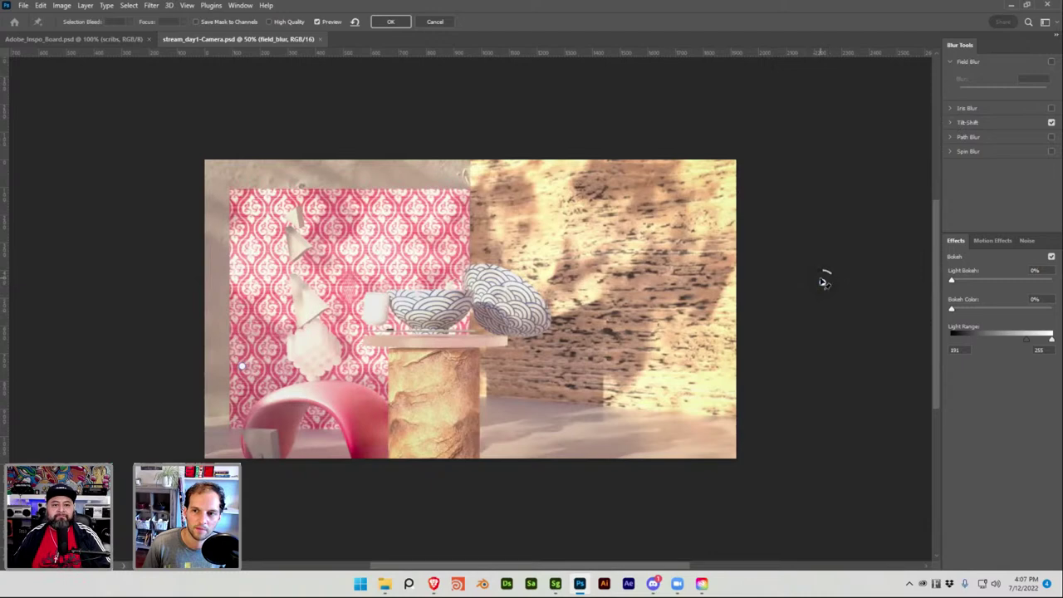
{"action": "left_click_drag", "start_coordinate": [830, 277], "coordinate": [722, 284]}
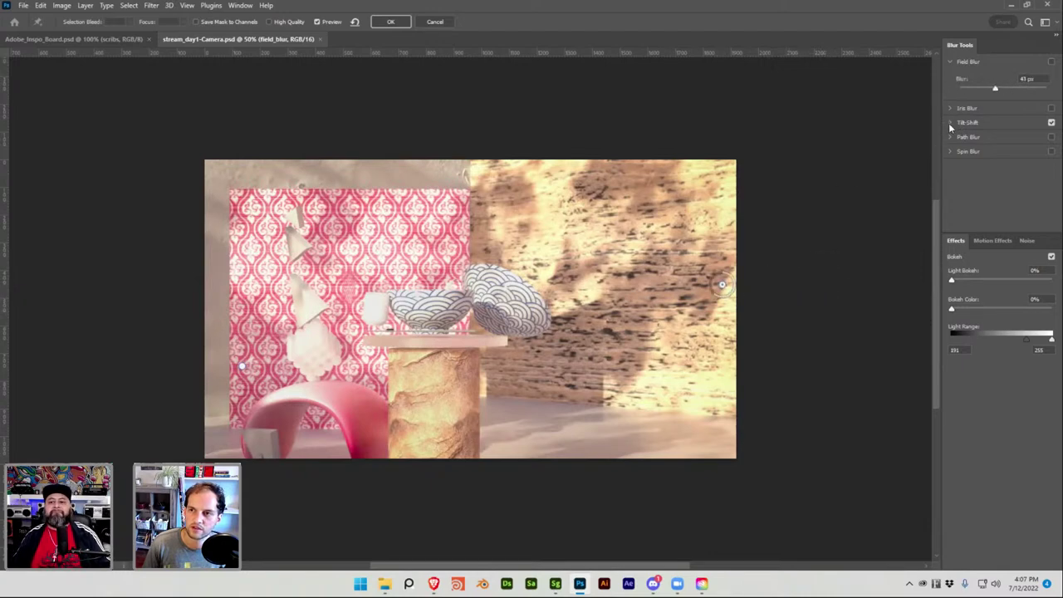
{"action": "left_click", "coordinate": [1051, 122]}
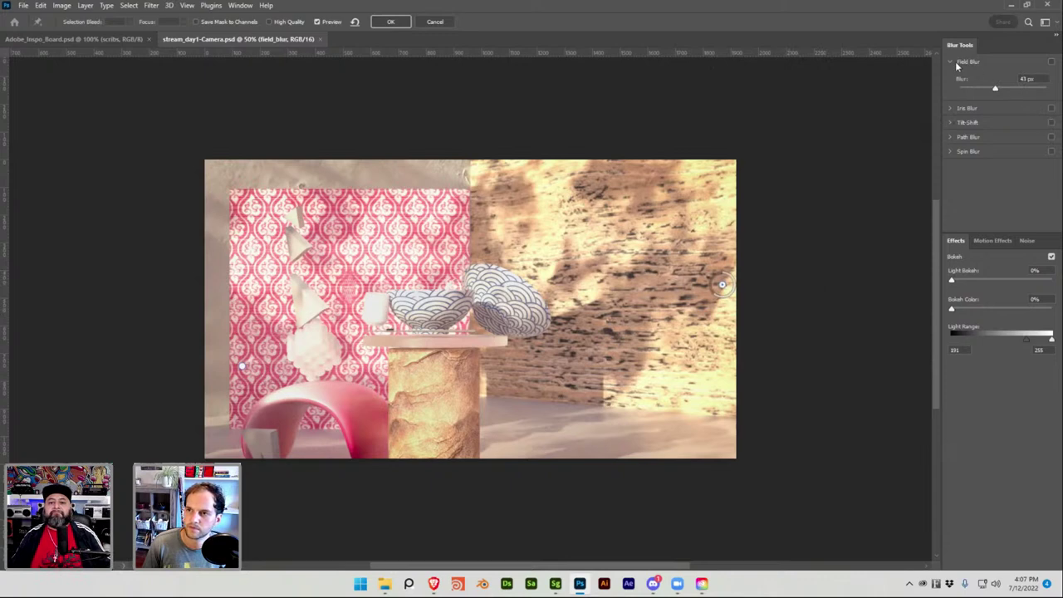
{"action": "left_click", "coordinate": [390, 22]}
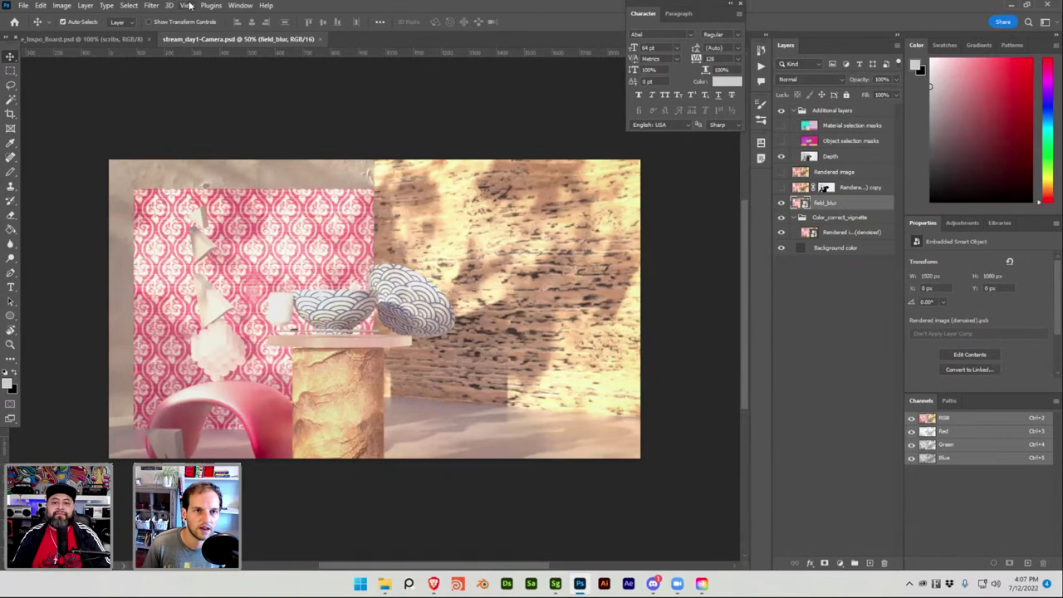
Start a Tilt-Shift blur on the field_blur layer and rotate its focus band until it runs vertically through the bowls
{"action": "left_click", "coordinate": [151, 5]}
{"action": "mouse_move", "coordinate": [167, 151]}
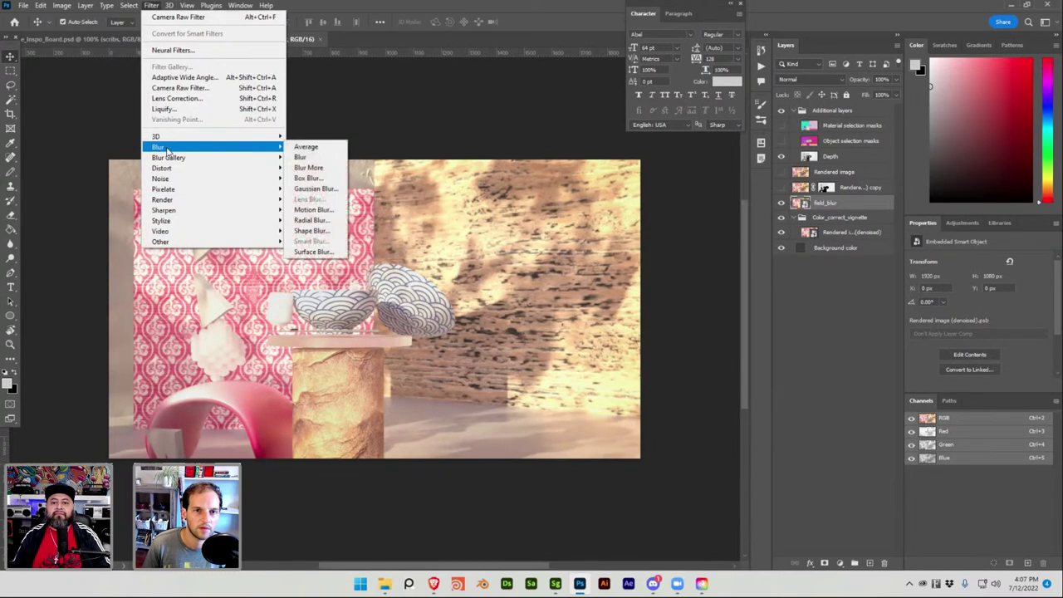
{"action": "mouse_move", "coordinate": [216, 162]}
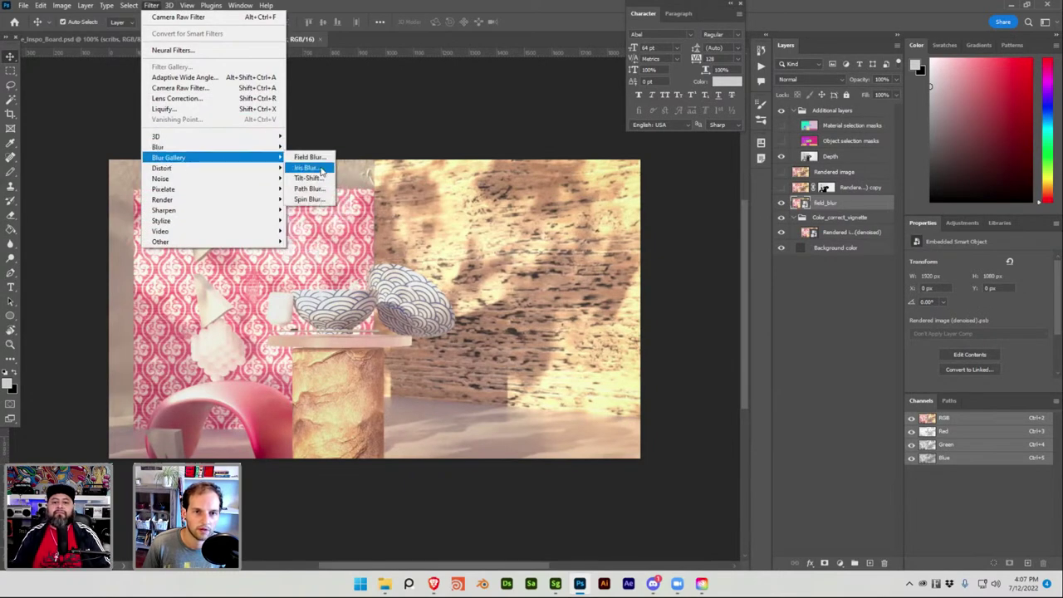
{"action": "left_click", "coordinate": [308, 178]}
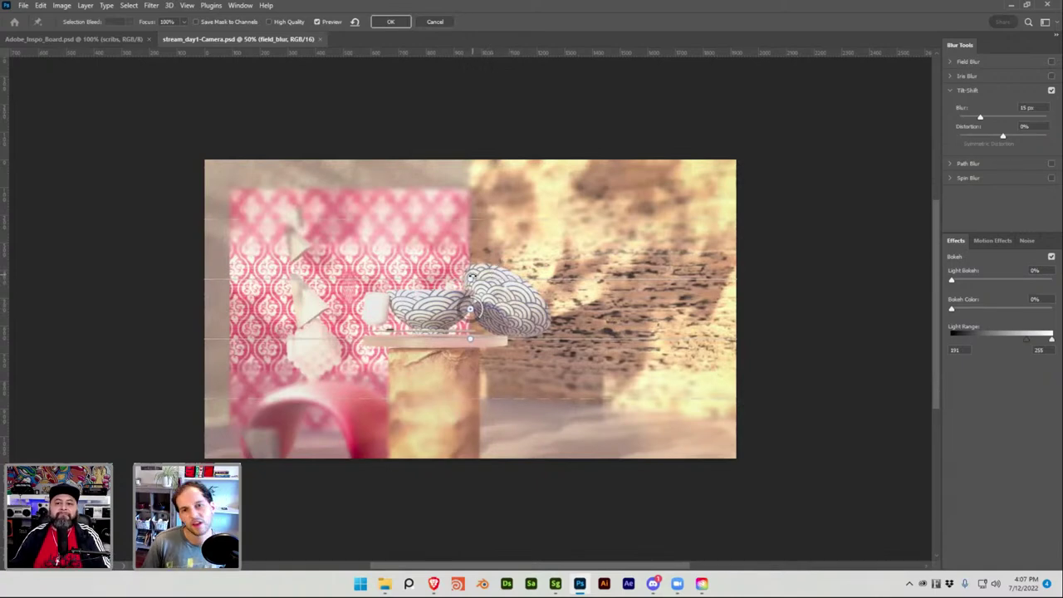
{"action": "left_click_drag", "start_coordinate": [444, 271], "coordinate": [385, 198]}
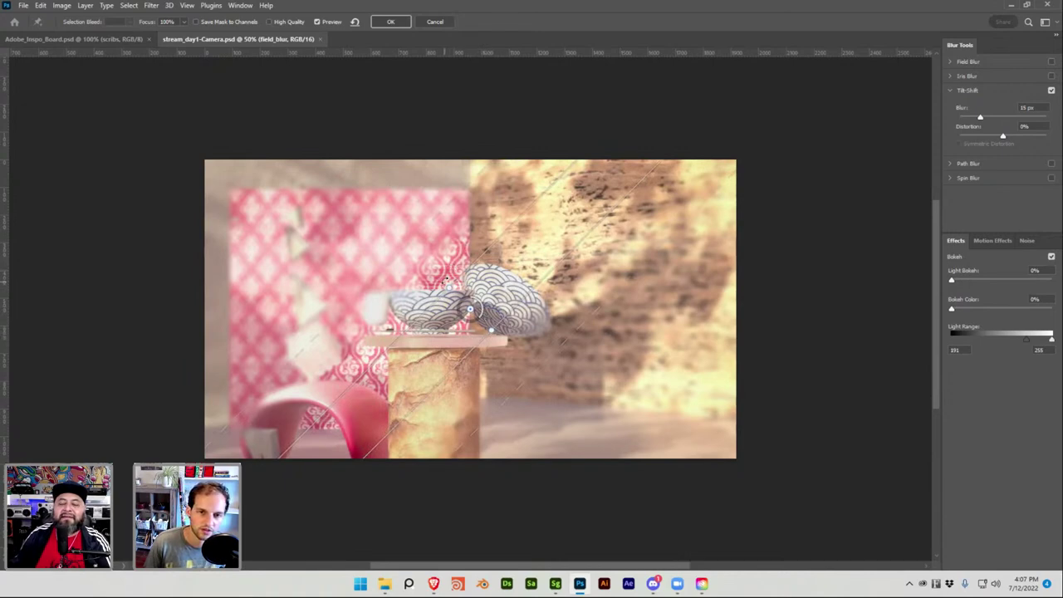
{"action": "left_click_drag", "start_coordinate": [442, 284], "coordinate": [443, 321]}
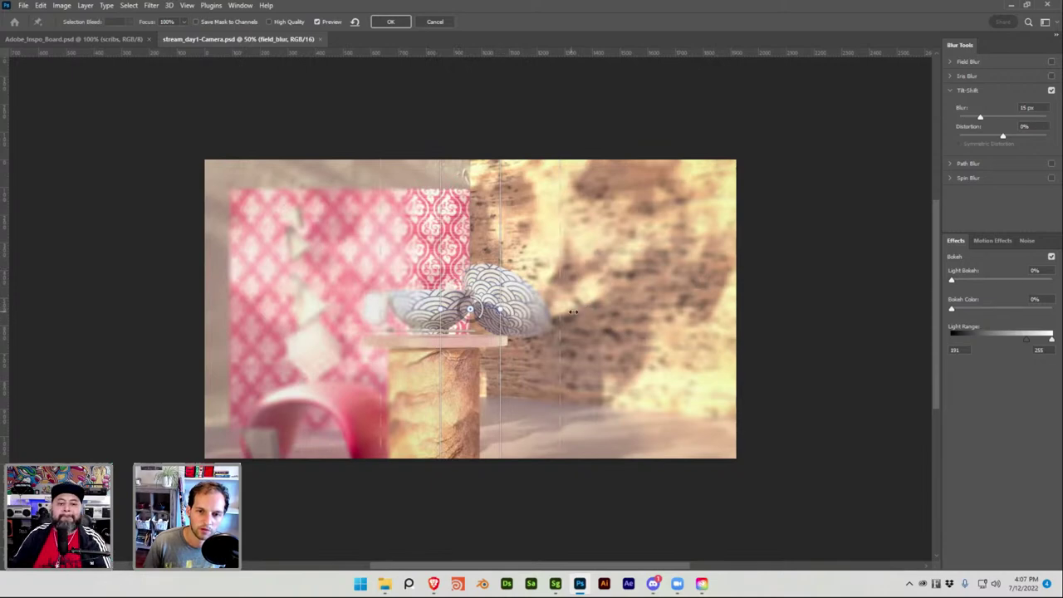
Widen the tilt-shift's feather and sharp band so only the image's left and right edges blur, apply the filter and save the document
{"action": "left_click_drag", "start_coordinate": [565, 313], "coordinate": [693, 314]}
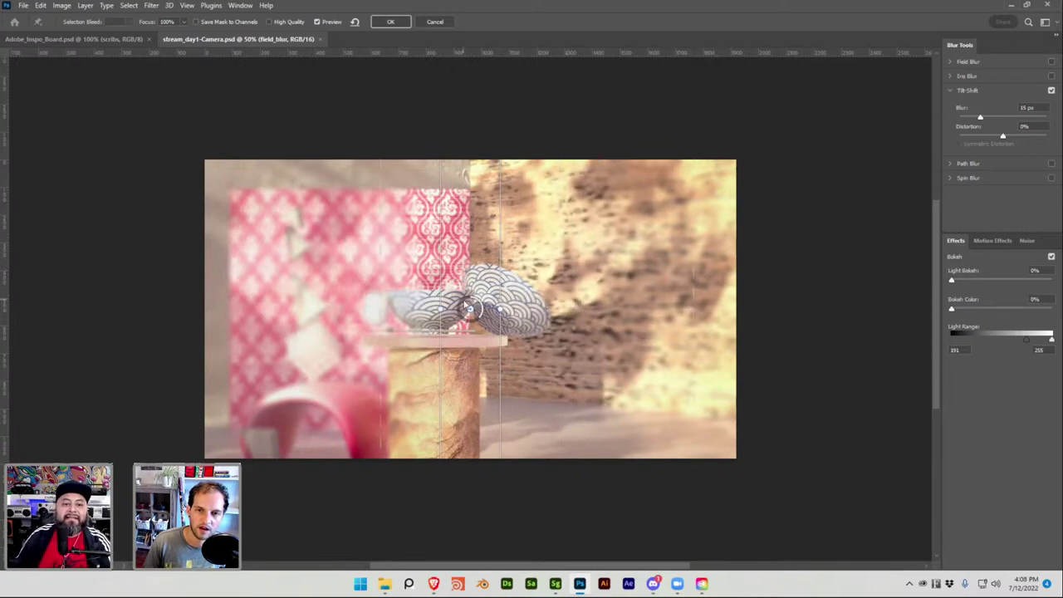
{"action": "left_click_drag", "start_coordinate": [498, 282], "coordinate": [639, 293]}
{"action": "left_click_drag", "start_coordinate": [443, 272], "coordinate": [264, 280]}
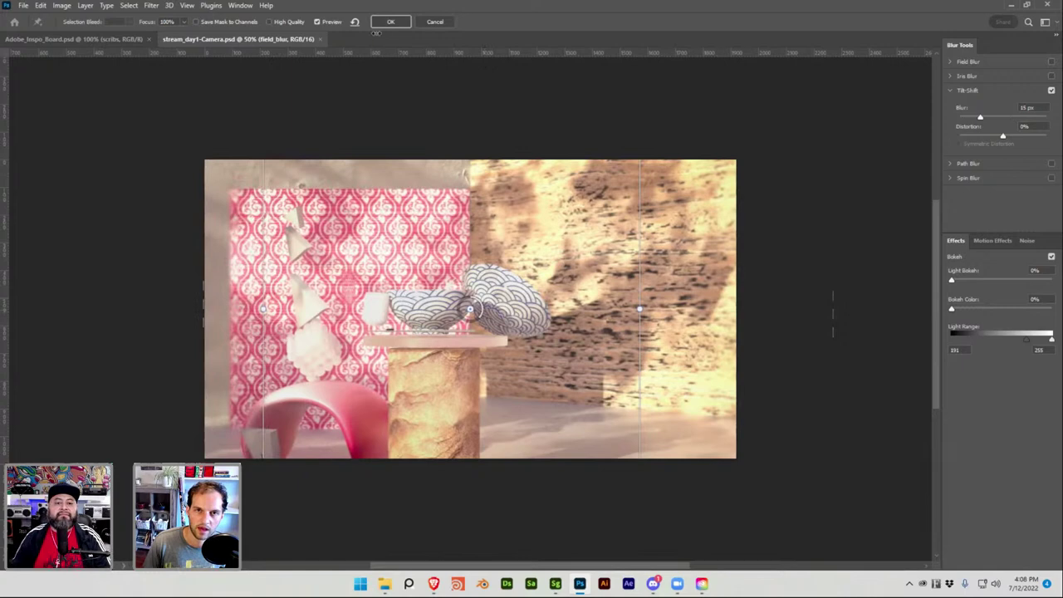
{"action": "left_click", "coordinate": [380, 23]}
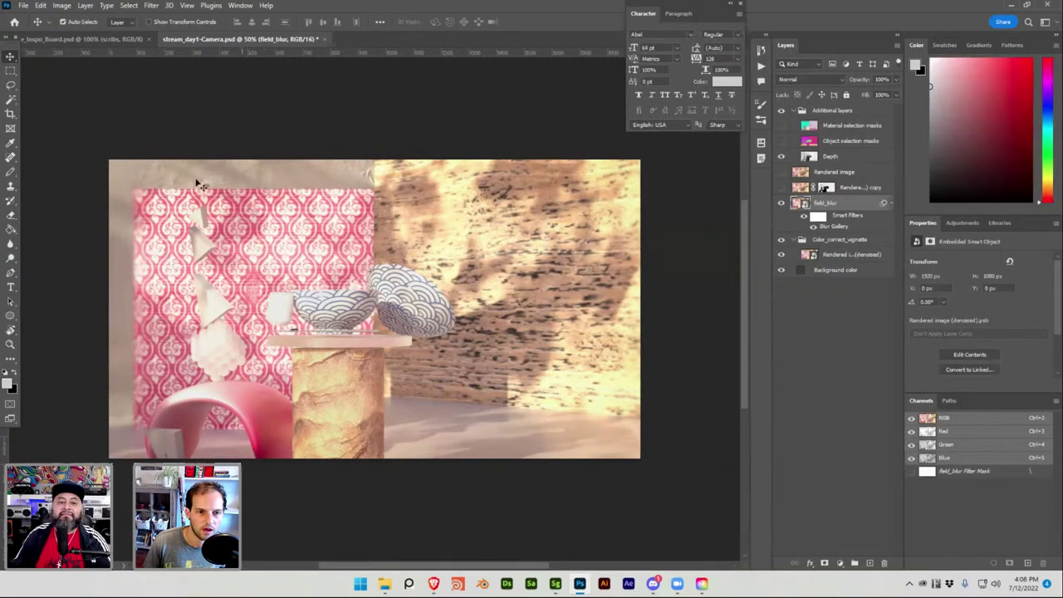
{"action": "left_click_drag", "start_coordinate": [324, 324], "coordinate": [351, 339]}
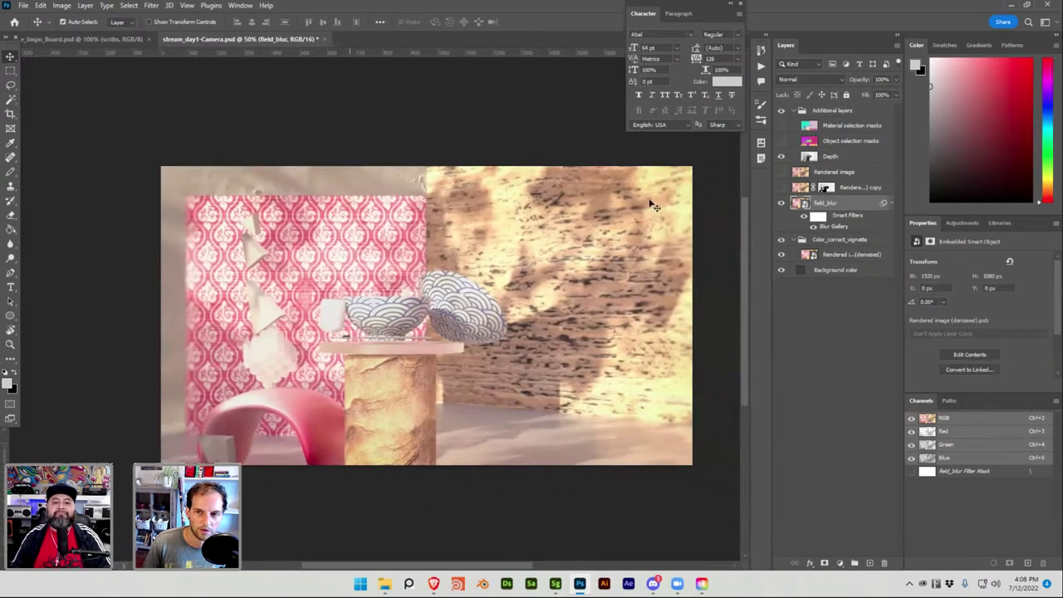
{"action": "key", "text": "ctrl+s"}
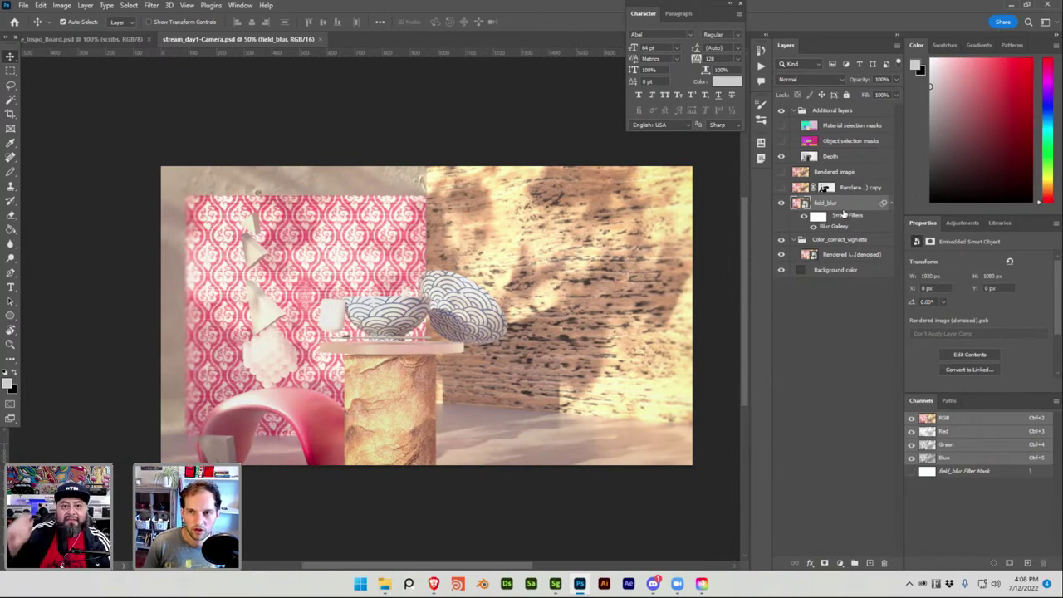
Duplicate the Rendered image (denoised) layer and move the copy out of its group to just above field_blur
{"action": "left_click", "coordinate": [848, 257]}
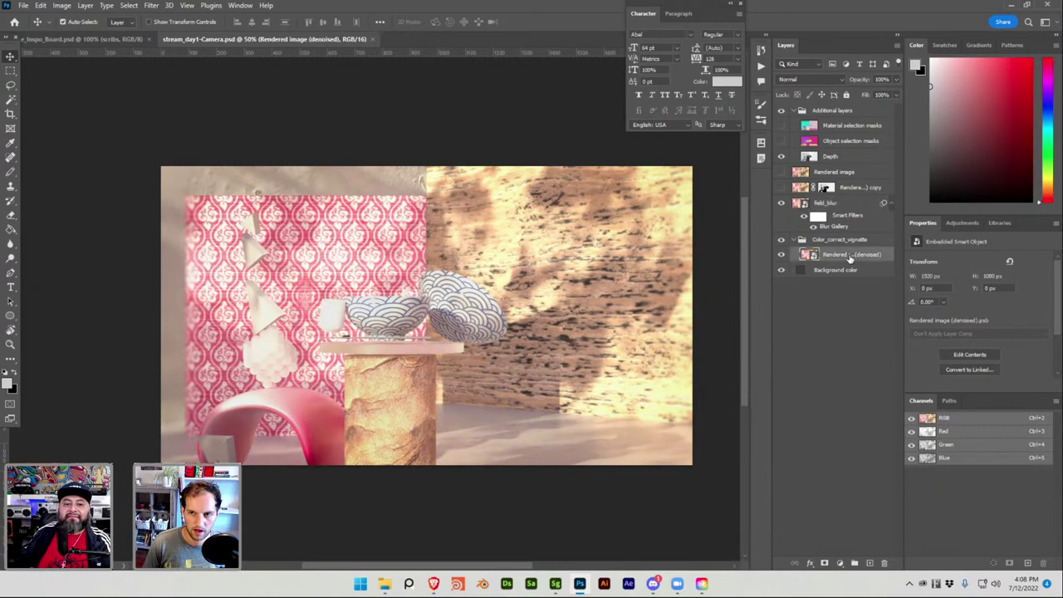
{"action": "key", "text": "ctrl+j"}
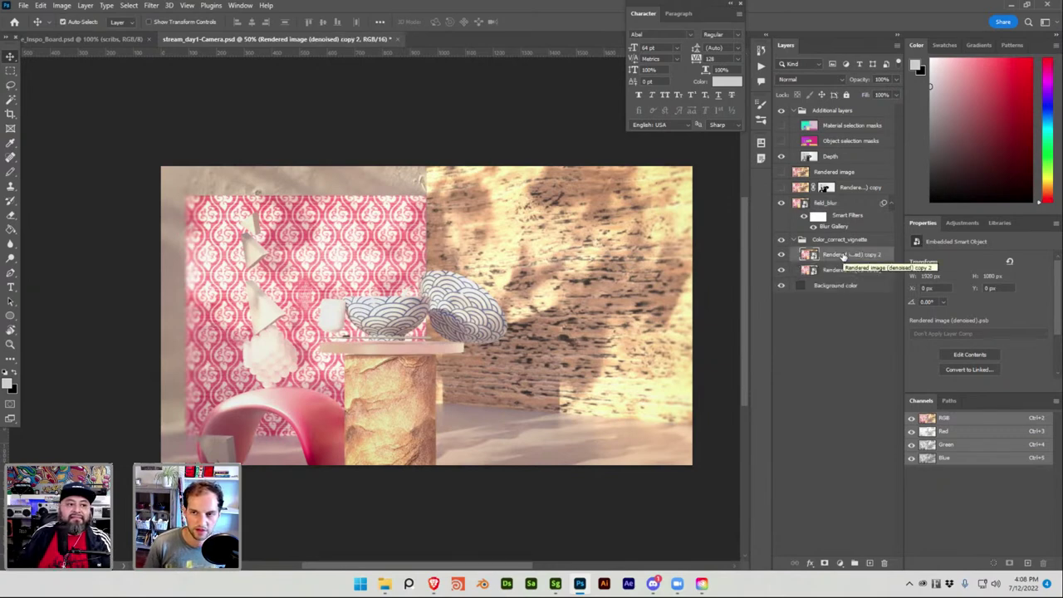
{"action": "left_click_drag", "start_coordinate": [843, 255], "coordinate": [842, 202]}
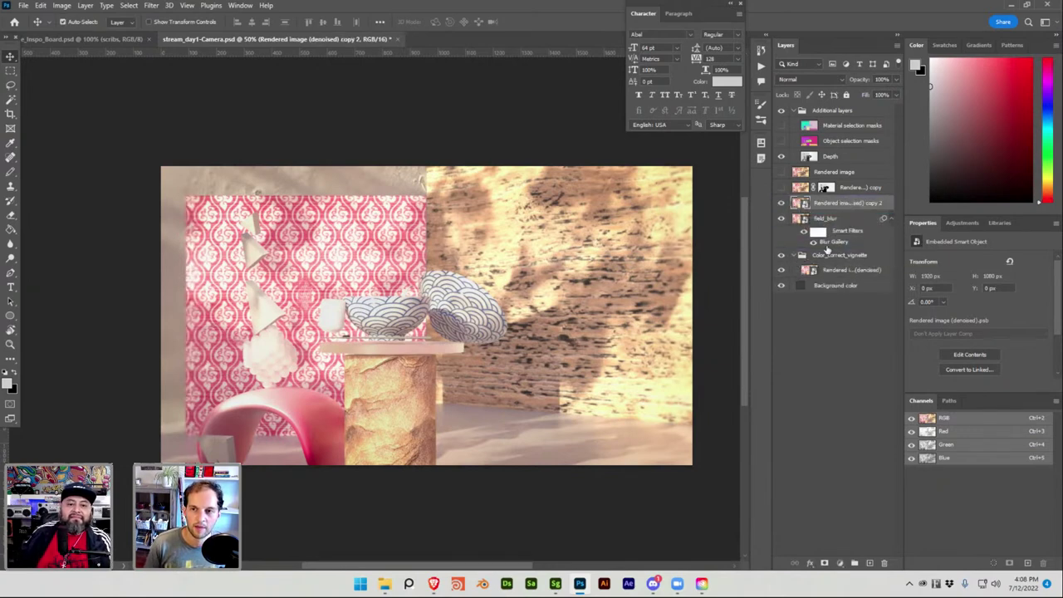
Rename the Color_correct_vignette group as 01_Color_correct_vignette and save the document
{"action": "double_click", "coordinate": [827, 256]}
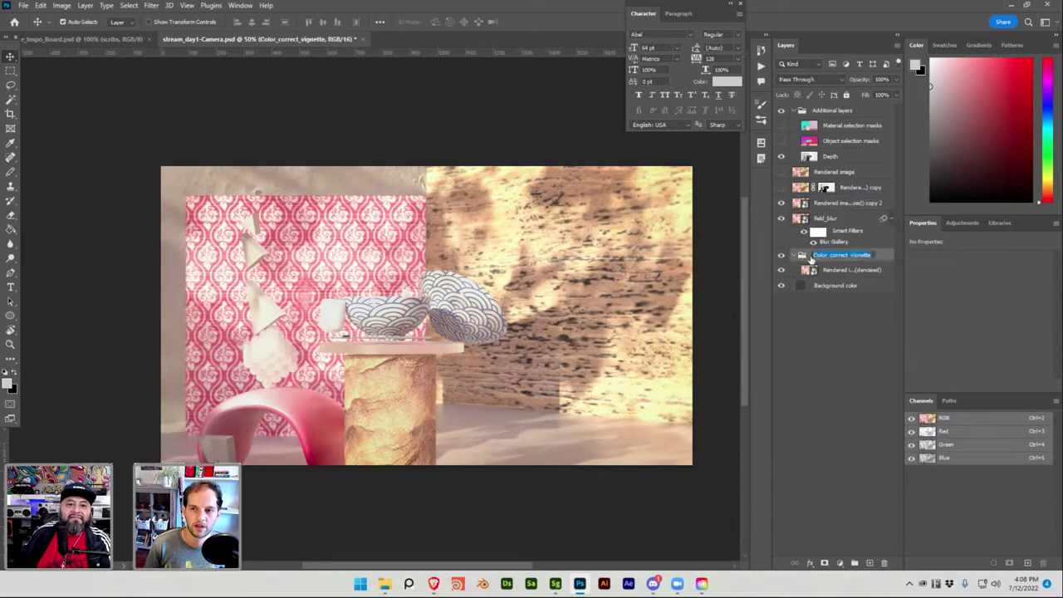
{"action": "left_click", "coordinate": [815, 256]}
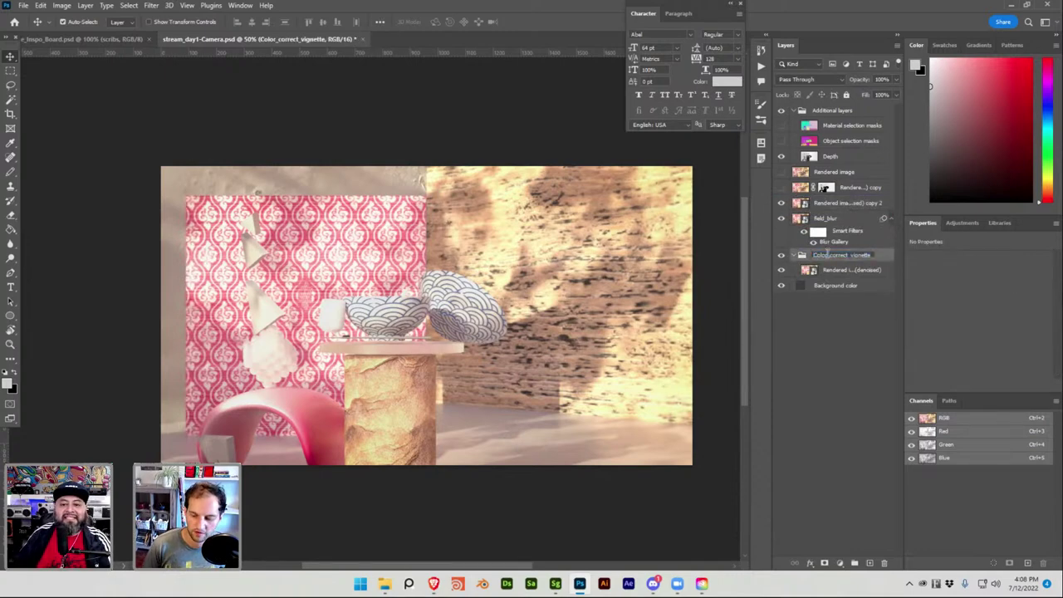
{"action": "type", "text": "03 _"}
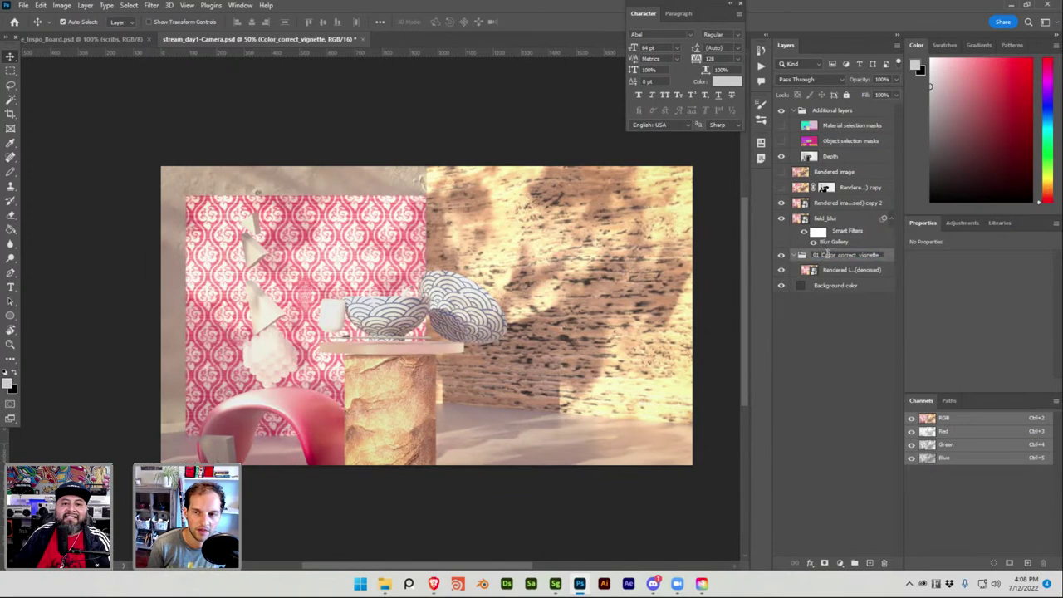
{"action": "key", "text": "Return"}
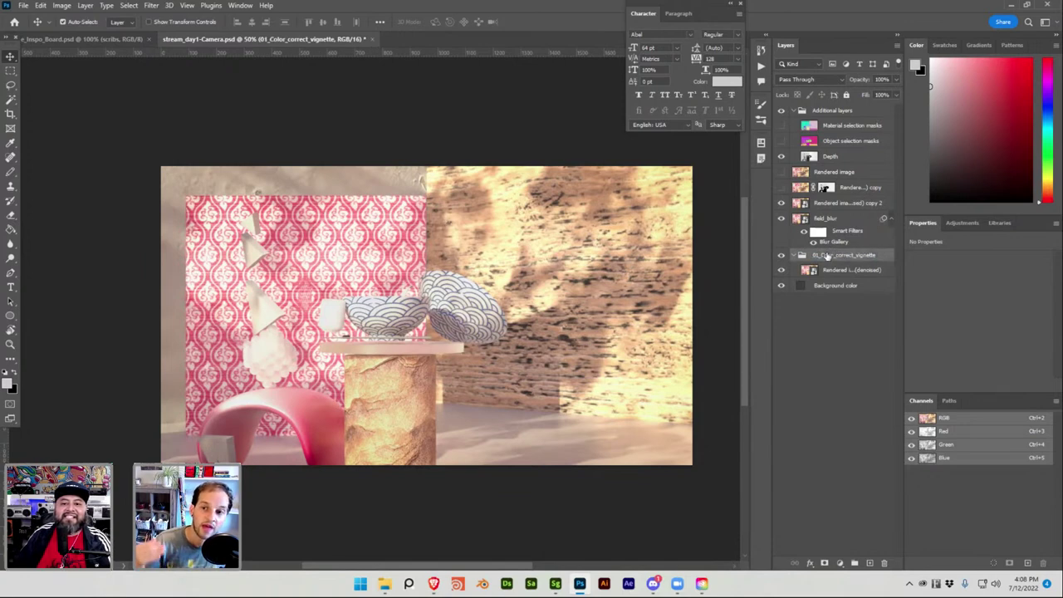
{"action": "key", "text": "ctrl+s"}
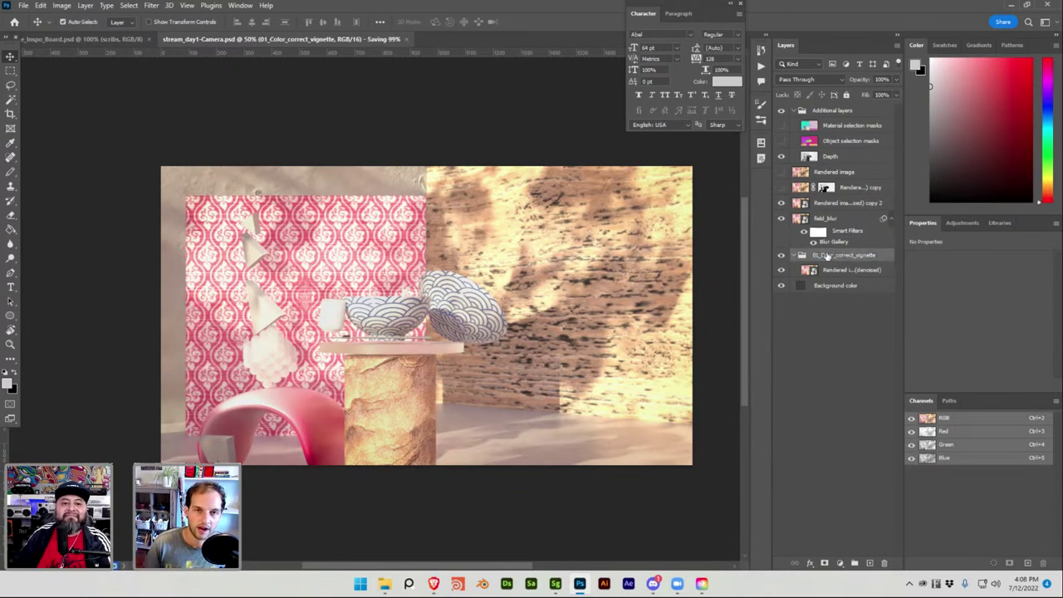
Put the field_blur layer in a new group named 02_blur, save the document and collapse both numbered groups
{"action": "left_click", "coordinate": [841, 220]}
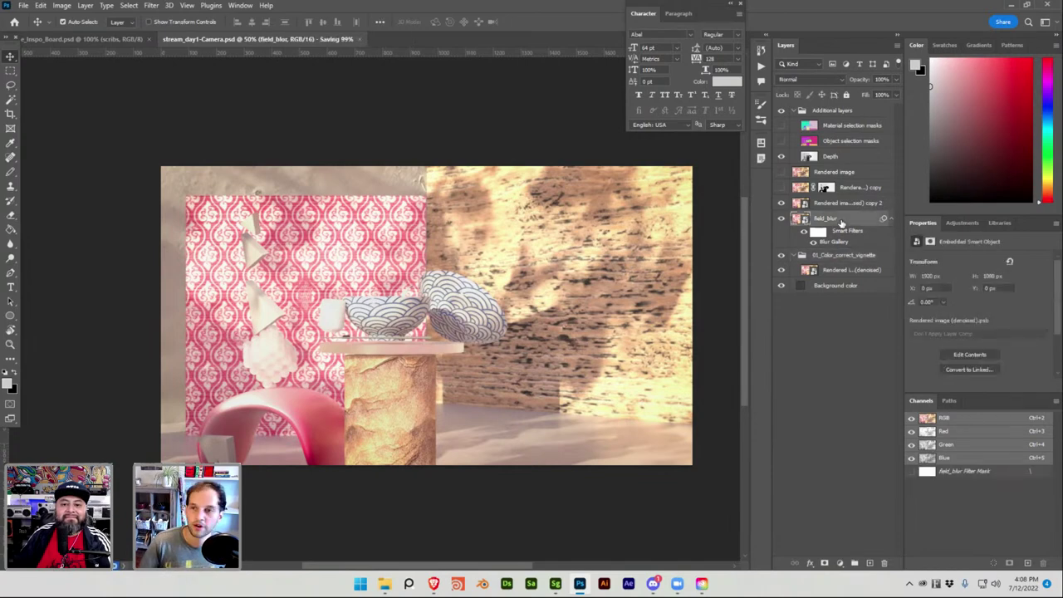
{"action": "key", "text": "ctrl+g"}
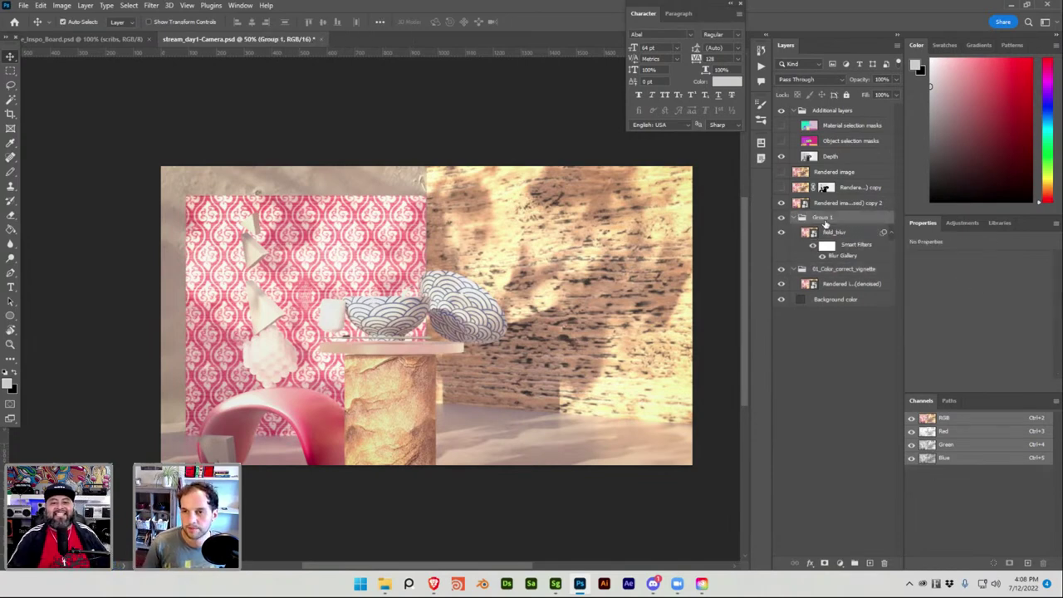
{"action": "double_click", "coordinate": [823, 220]}
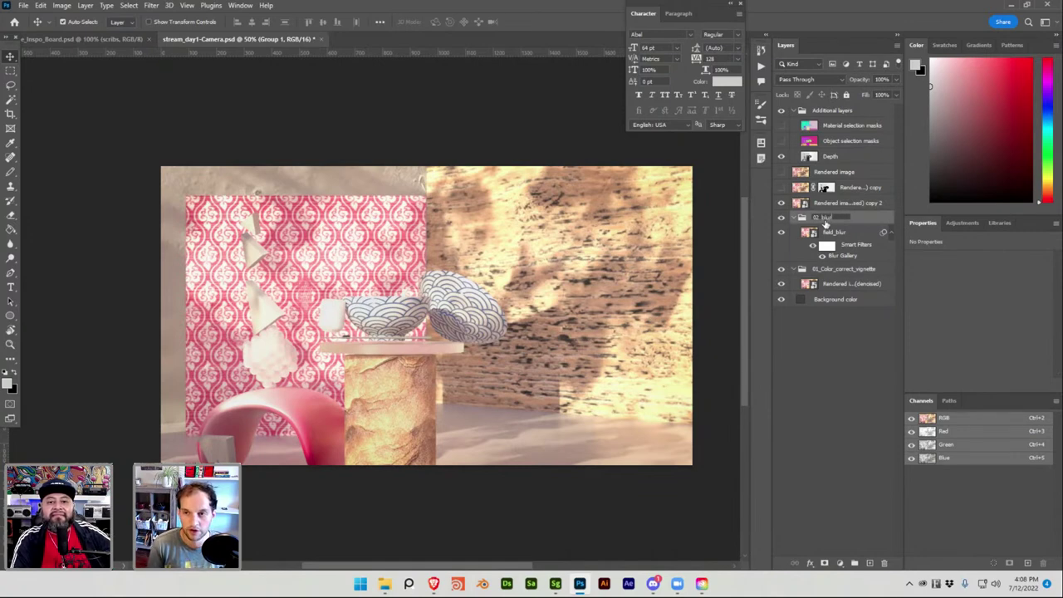
{"action": "key", "text": "Return"}
{"action": "key", "text": "ctrl+s"}
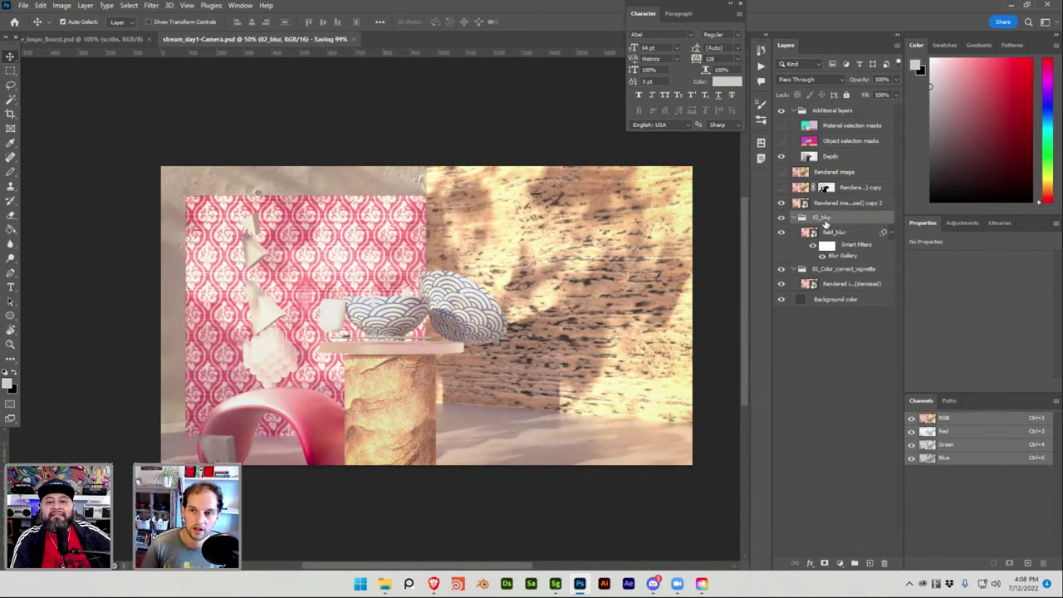
{"action": "left_click", "coordinate": [798, 219]}
{"action": "left_click", "coordinate": [792, 232]}
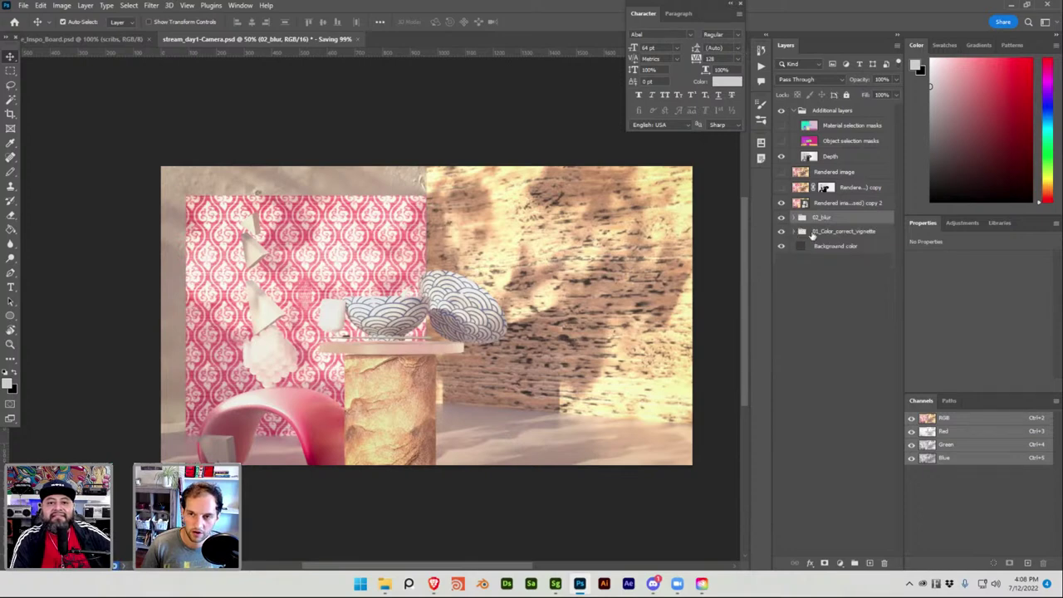
Select the Background color layer, switch to Stager and inspect the Environment's background color
{"action": "left_click", "coordinate": [821, 235]}
{"action": "left_click", "coordinate": [816, 246]}
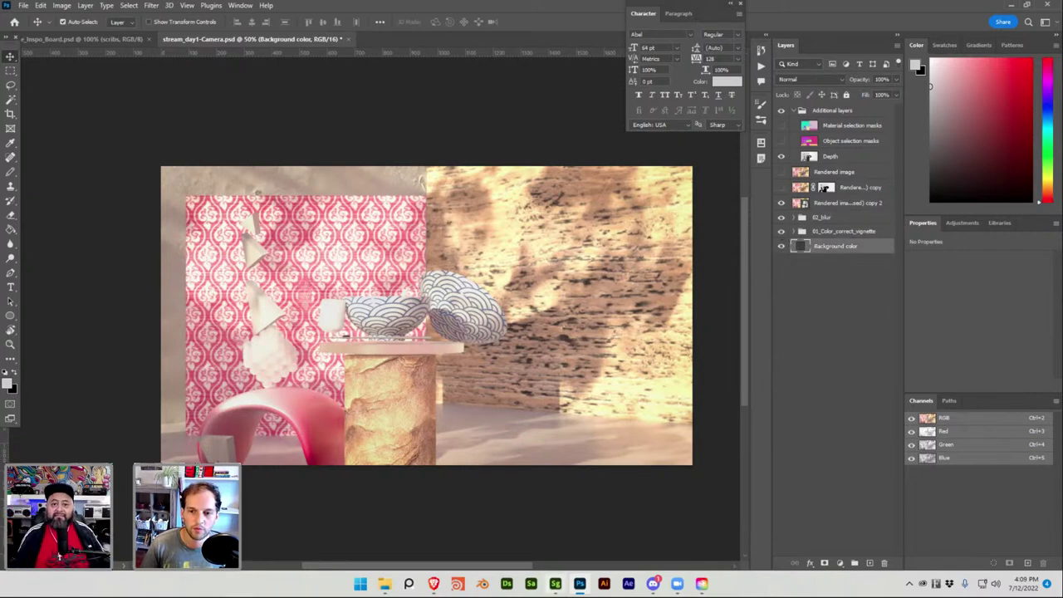
{"action": "left_click", "coordinate": [555, 583]}
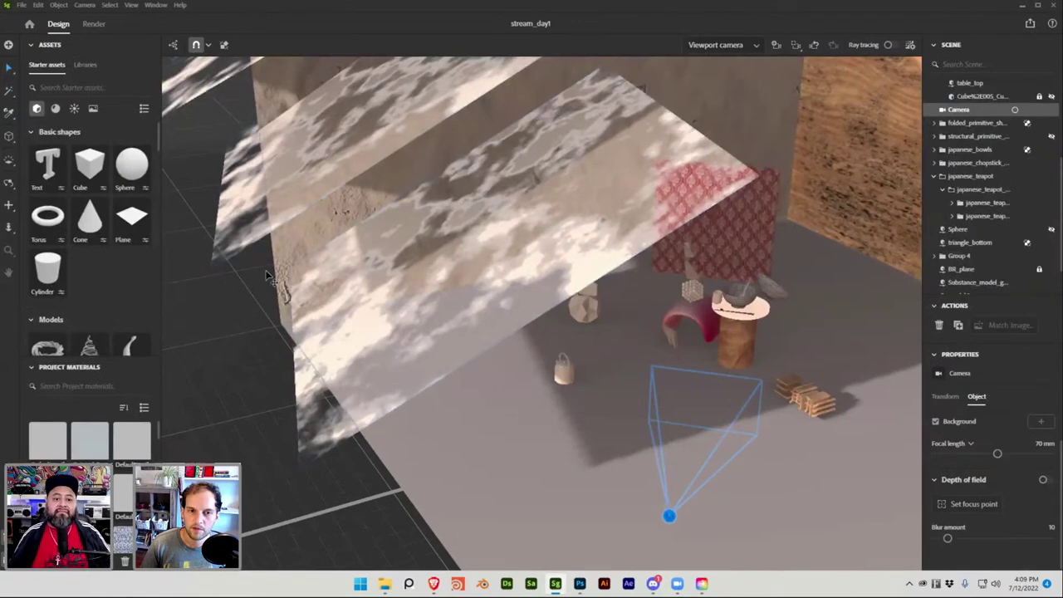
{"action": "left_click", "coordinate": [1023, 6]}
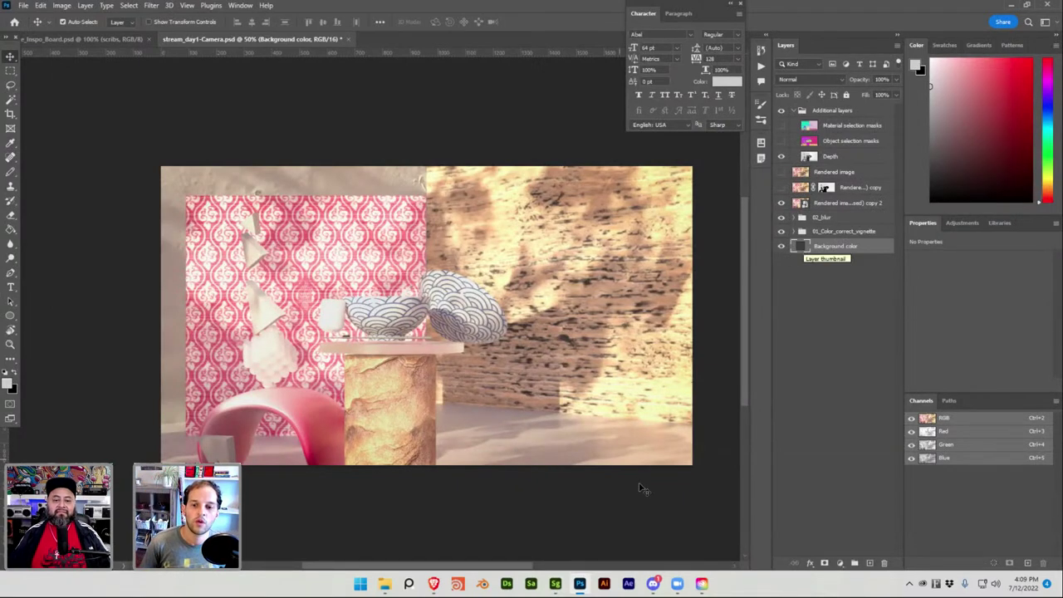
{"action": "left_click", "coordinate": [555, 584]}
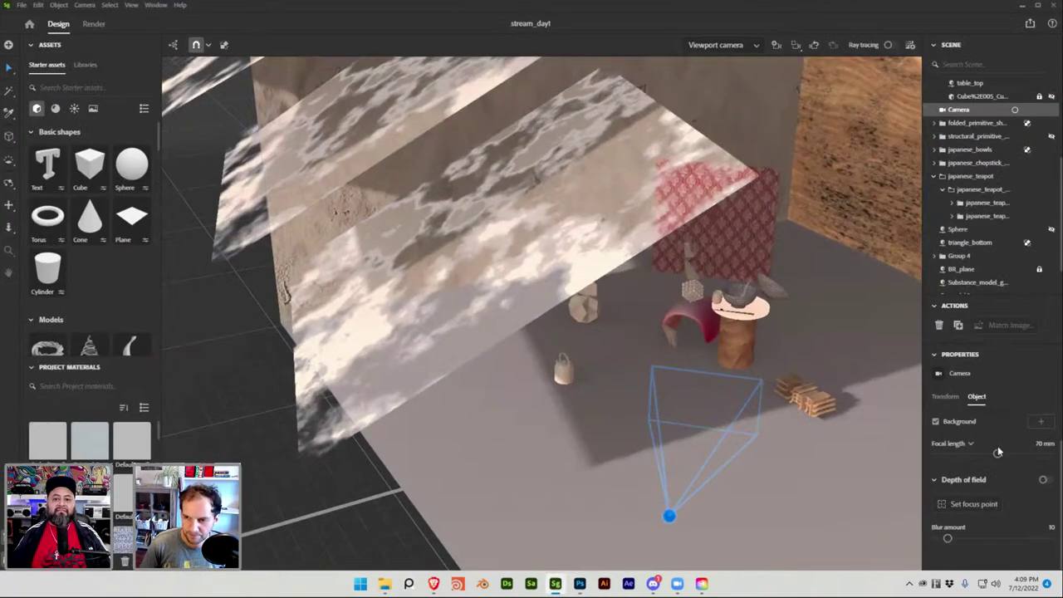
{"action": "scroll", "coordinate": [988, 166], "scroll_direction": "up", "scroll_amount": 5}
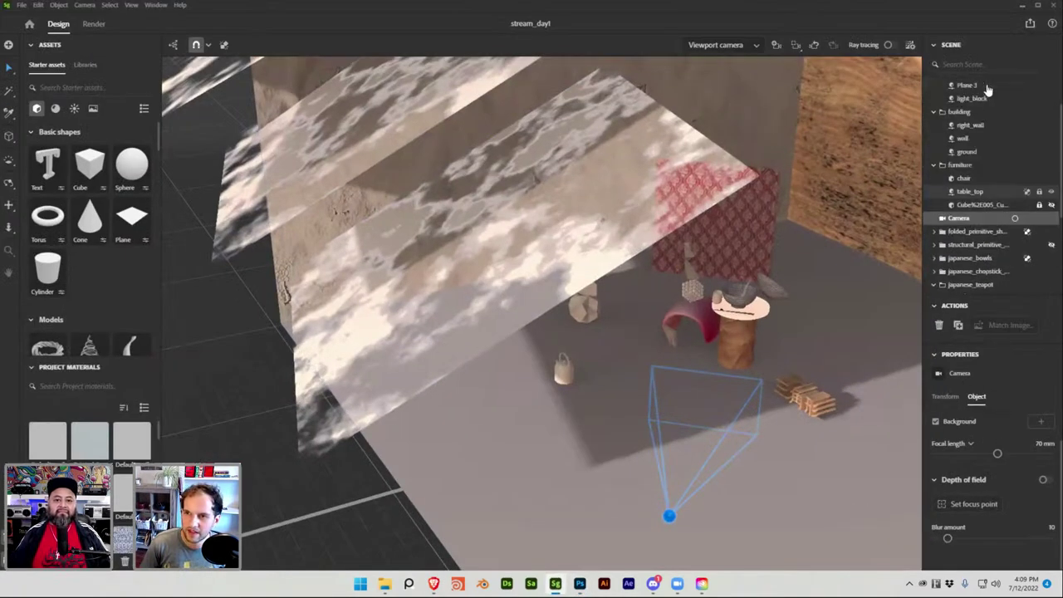
{"action": "left_click", "coordinate": [971, 84]}
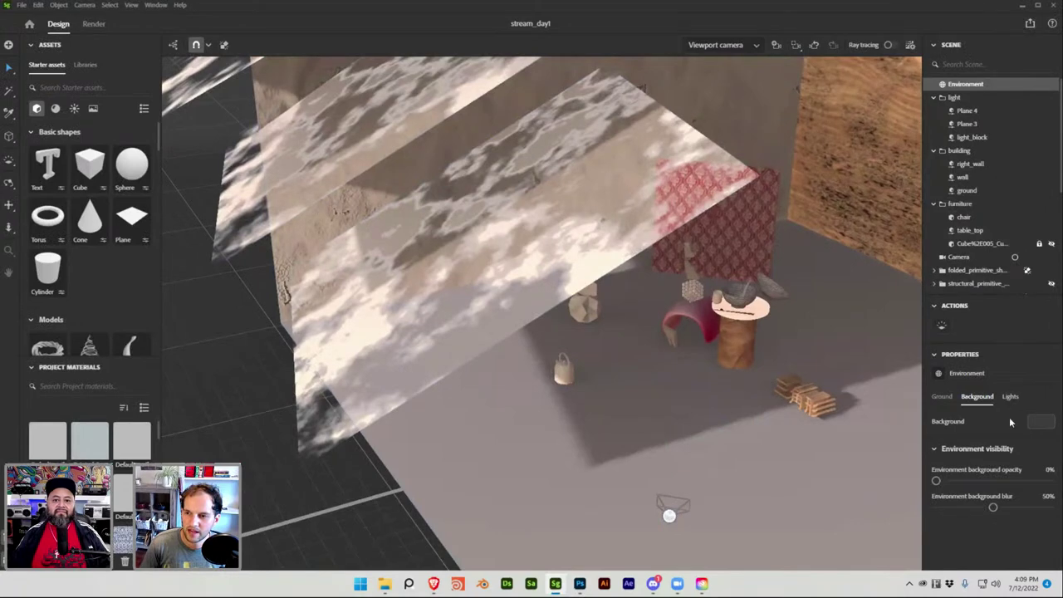
{"action": "left_click", "coordinate": [1041, 423]}
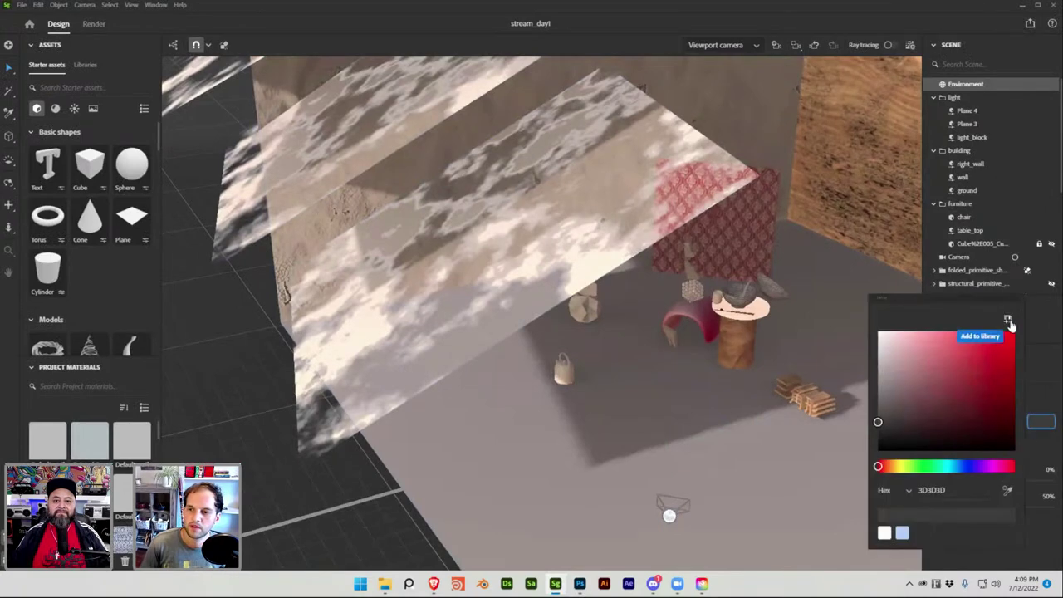
{"action": "left_click", "coordinate": [1040, 366]}
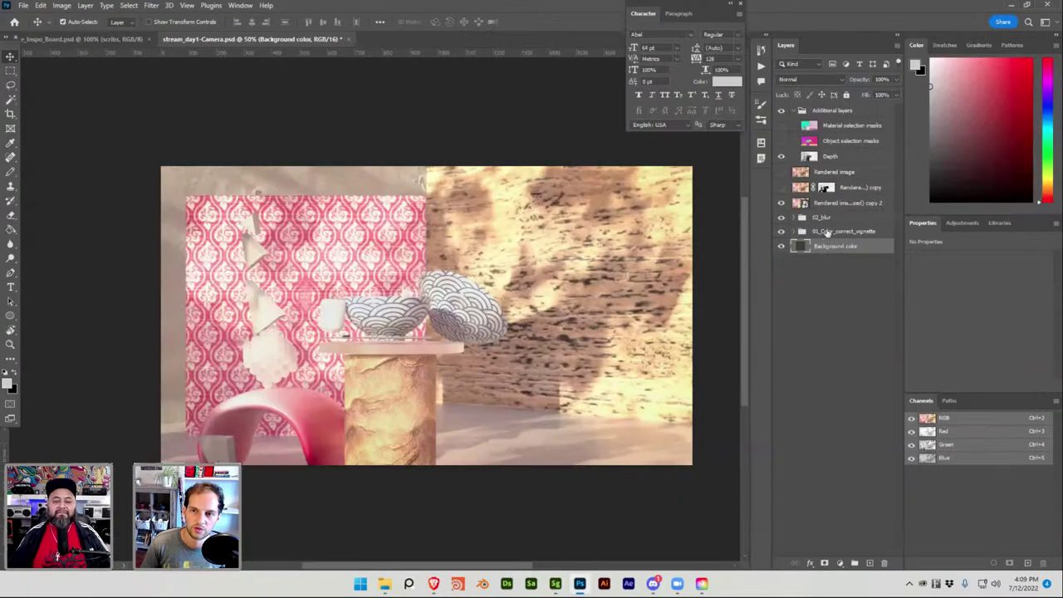
Back in Photoshop, put the Rendered image (denoised) copy 2 layer into its own new group
{"action": "left_click", "coordinate": [827, 233]}
{"action": "left_click", "coordinate": [850, 204]}
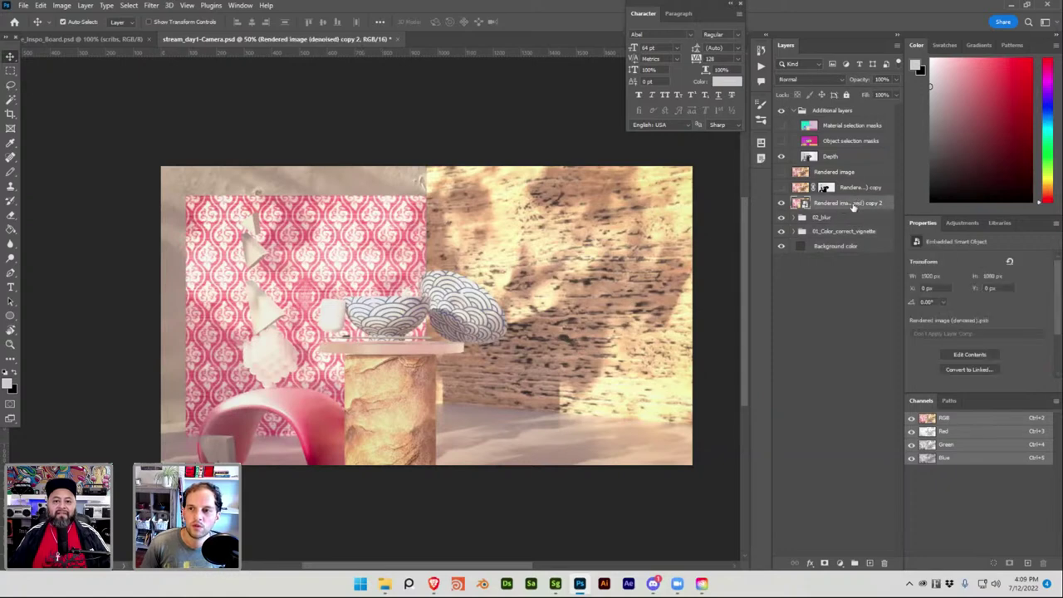
{"action": "double_click", "coordinate": [852, 204]}
{"action": "key", "text": "Escape"}
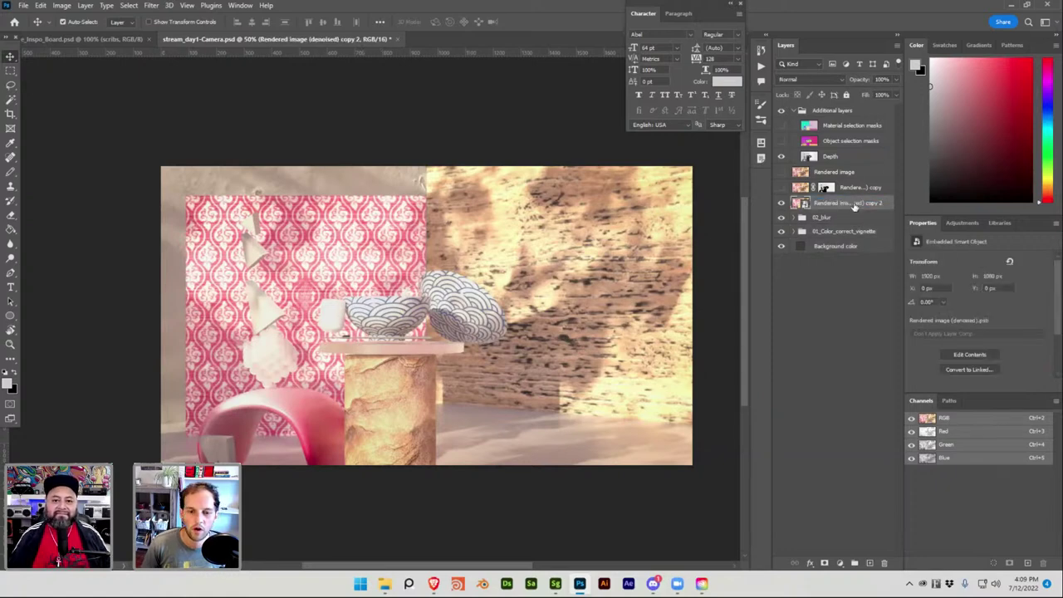
{"action": "key", "text": "ctrl+g"}
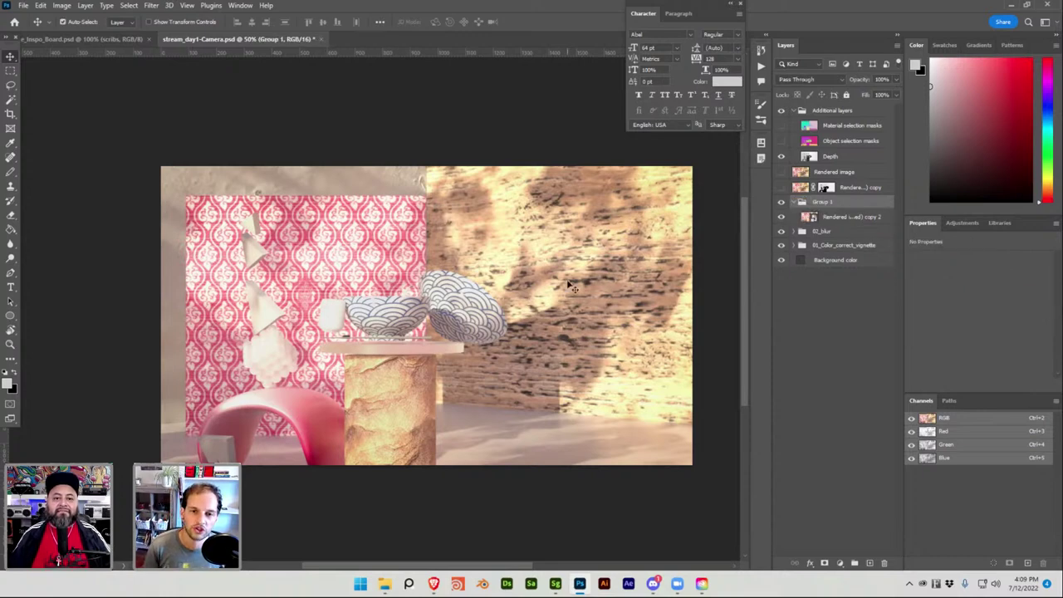
{"action": "scroll", "coordinate": [373, 308], "scroll_direction": "up", "scroll_amount": 1, "text": "alt"}
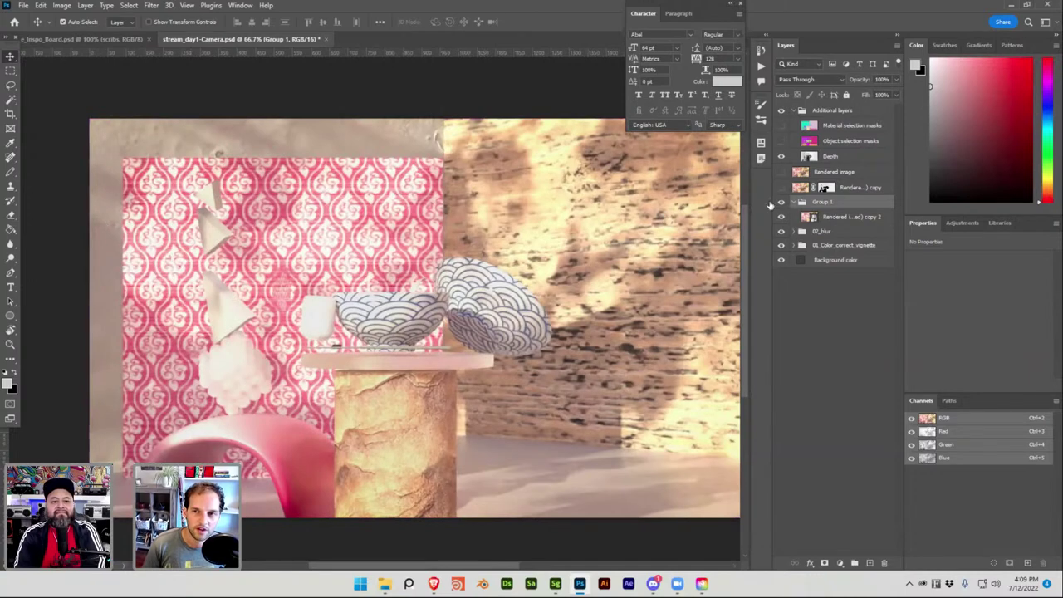
Toggle the new group's visibility to compare the image with and without its Rendered image (denoised) copy 2 layer
{"action": "left_click", "coordinate": [857, 187]}
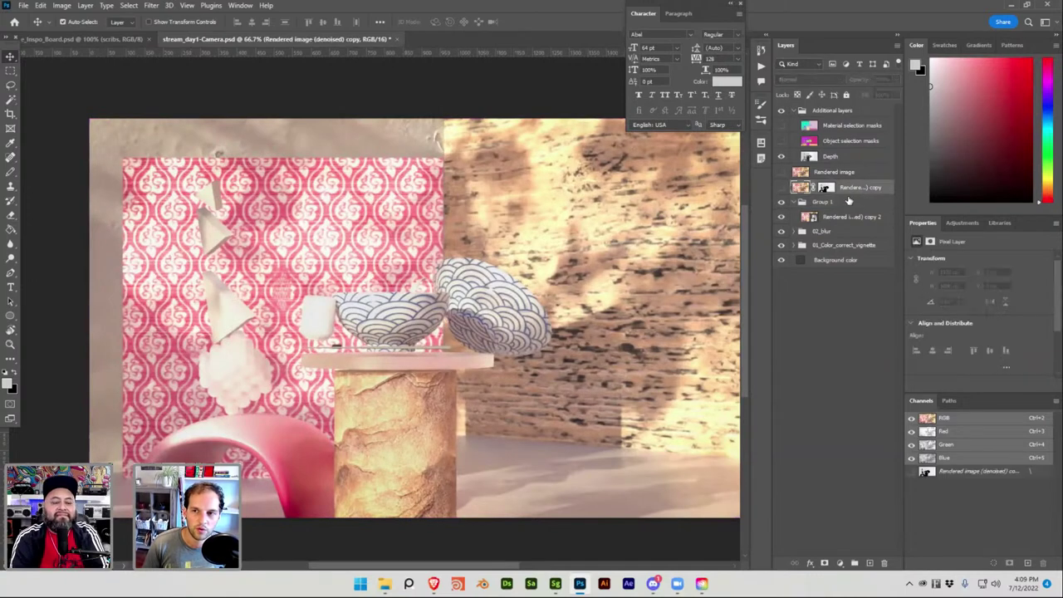
{"action": "left_click", "coordinate": [780, 202]}
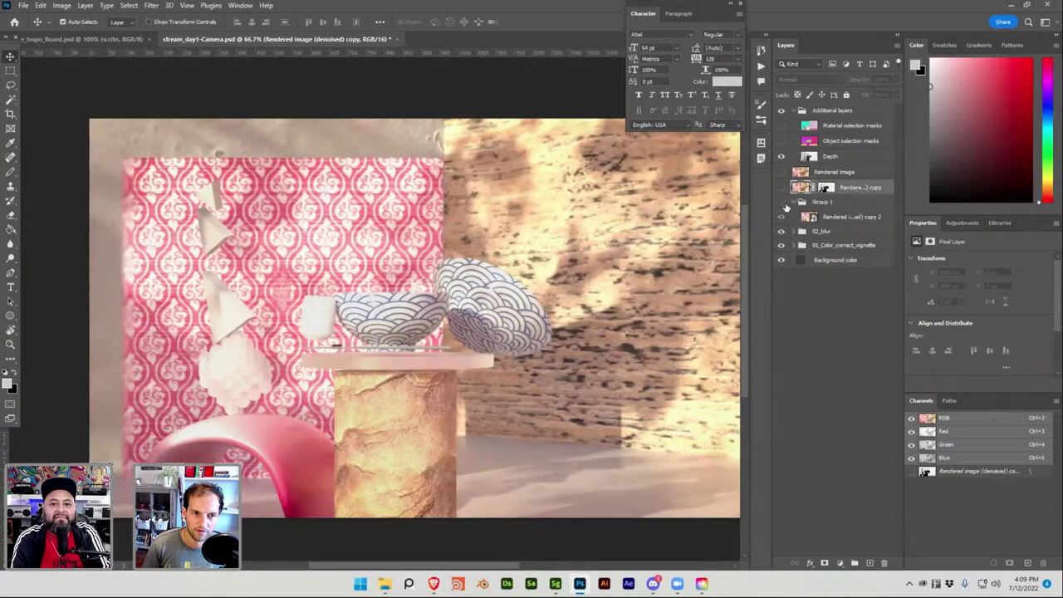
{"action": "left_click", "coordinate": [780, 203]}
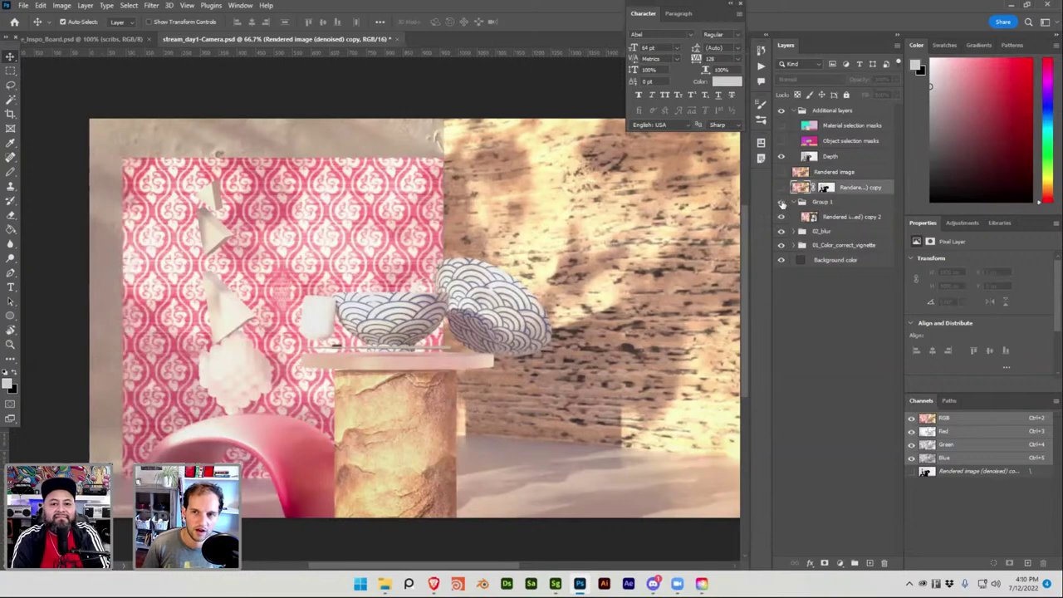
{"action": "left_click", "coordinate": [780, 202]}
{"action": "left_click", "coordinate": [781, 203]}
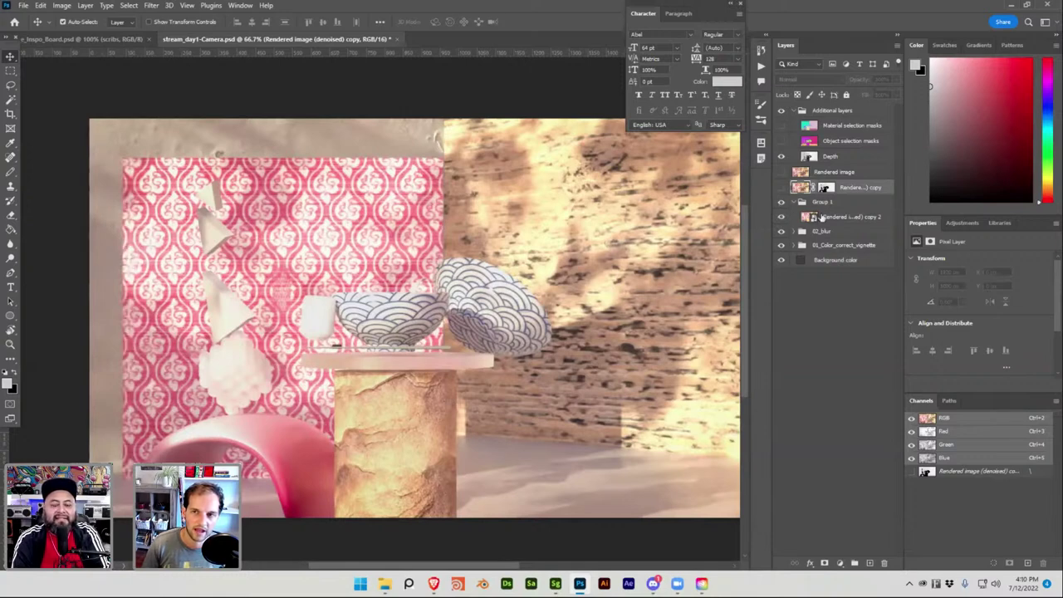
Rename the group holding the Rendered image (denoised) copy 2 layer as 03_sharpen
{"action": "left_click", "coordinate": [834, 218]}
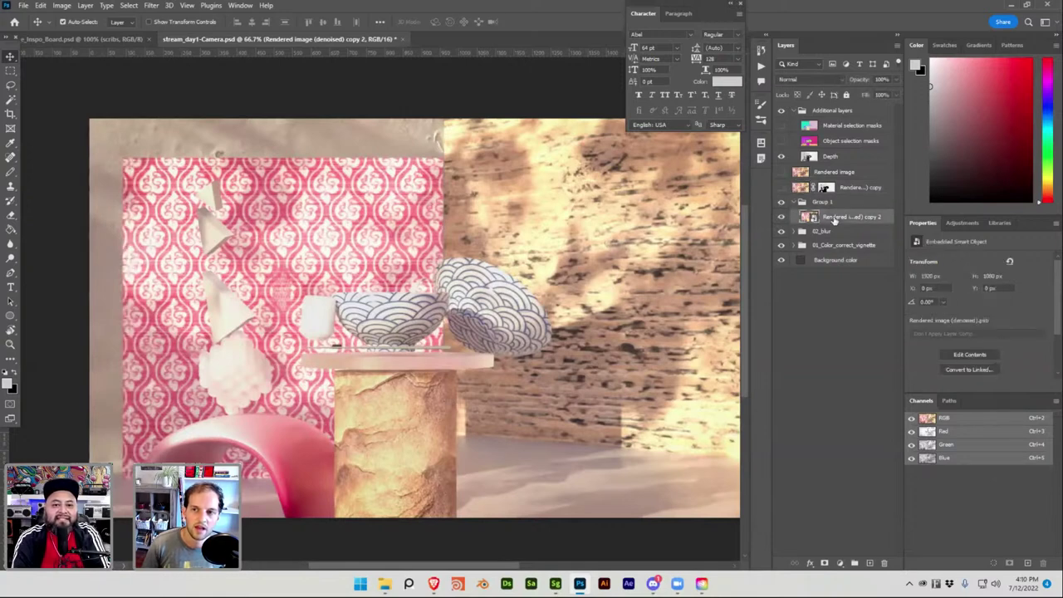
{"action": "left_click", "coordinate": [151, 6]}
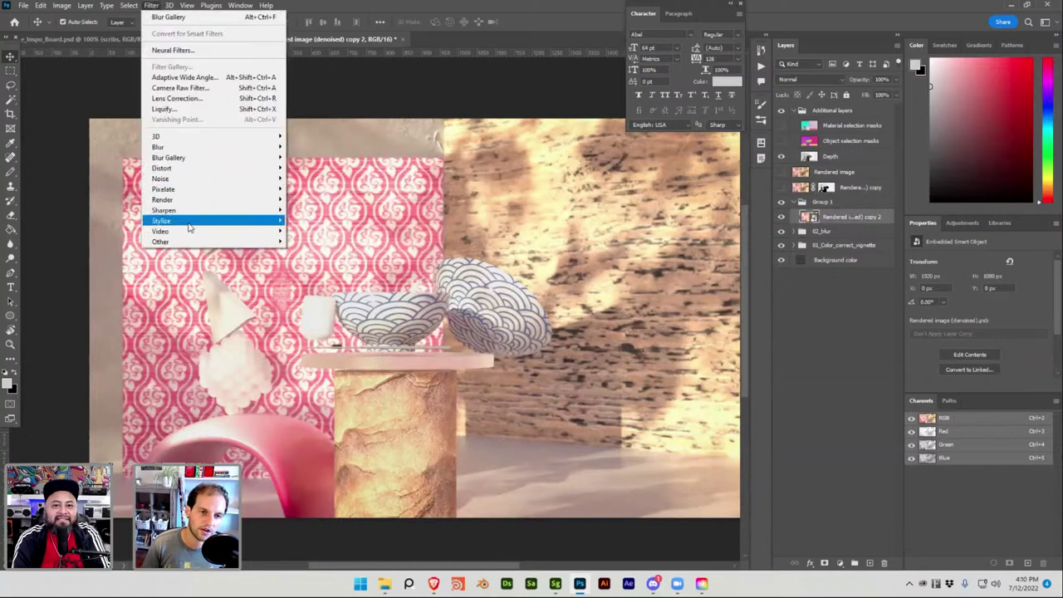
{"action": "left_click", "coordinate": [846, 200]}
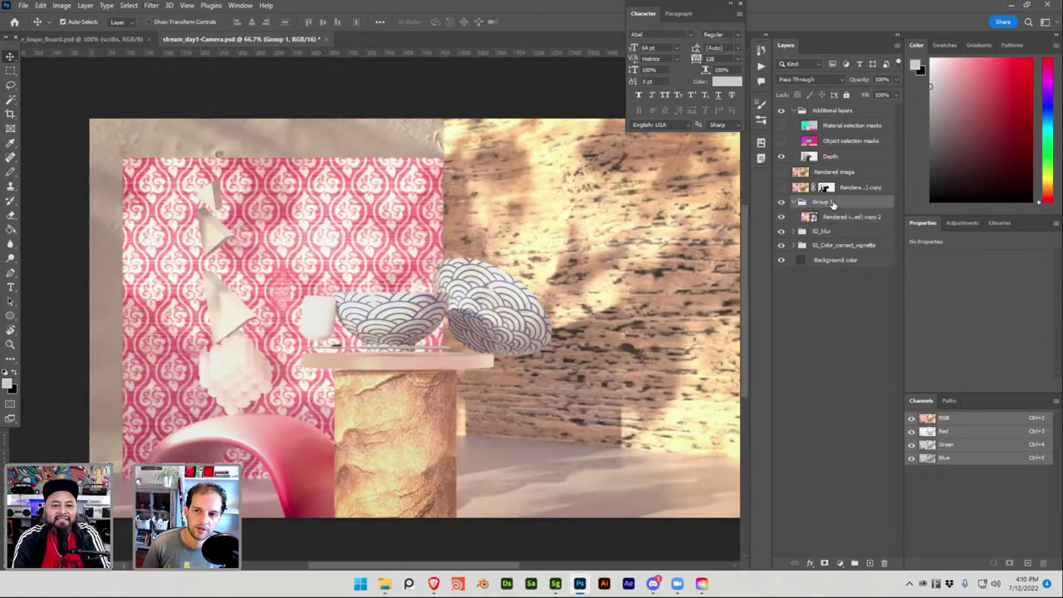
{"action": "double_click", "coordinate": [824, 202]}
{"action": "type", "text": "03_sharpen"}
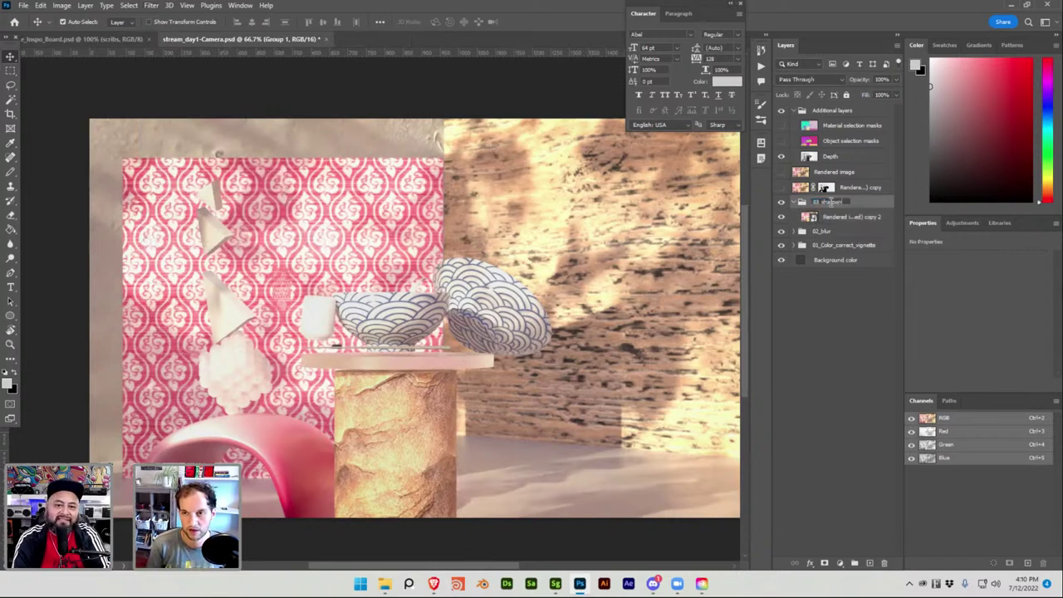
{"action": "key", "text": "Return"}
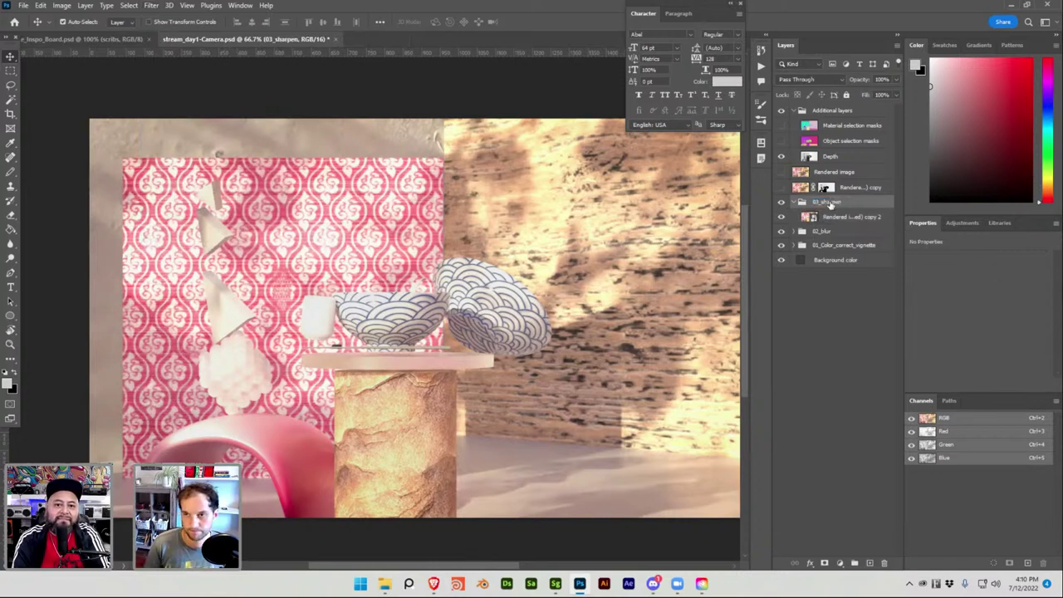
Apply a High Pass filter with a radius of 1 pixel to the Rendered image (denoised) copy 2 layer
{"action": "left_click", "coordinate": [148, 5]}
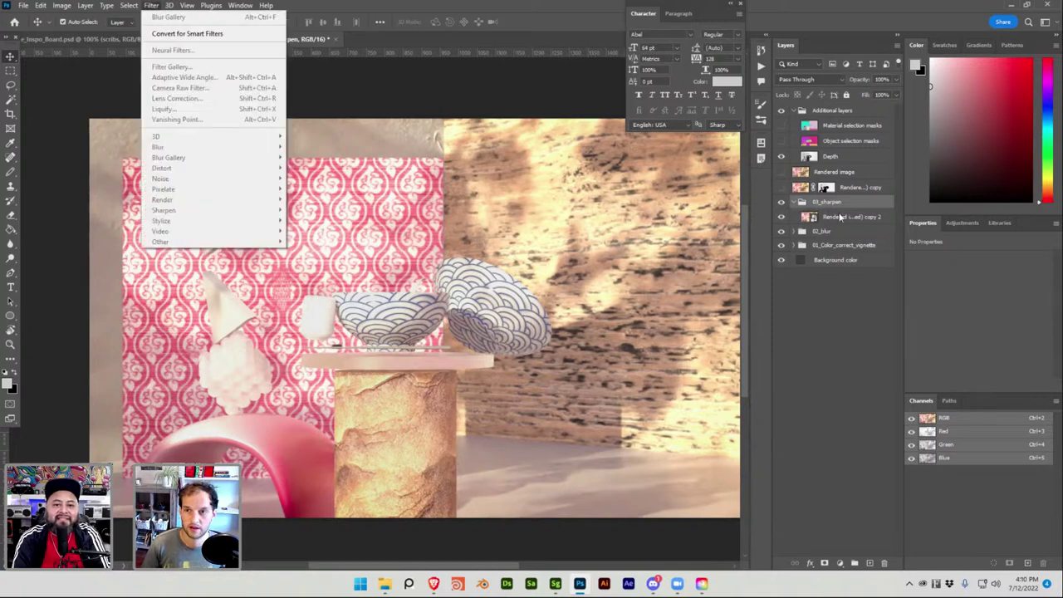
{"action": "left_click", "coordinate": [839, 217]}
{"action": "left_click", "coordinate": [150, 6]}
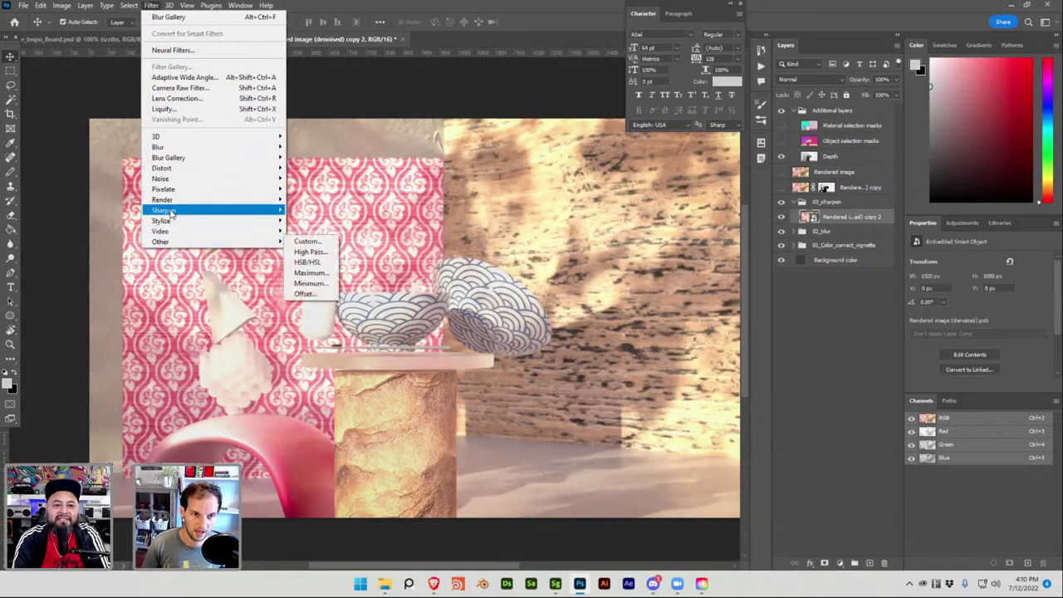
{"action": "mouse_move", "coordinate": [170, 213]}
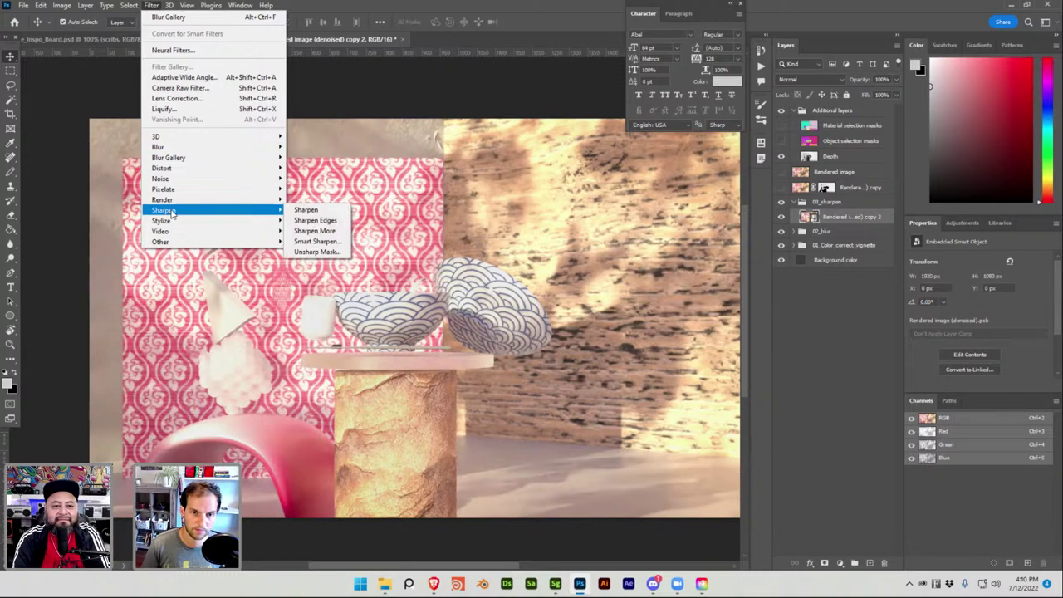
{"action": "mouse_move", "coordinate": [188, 242]}
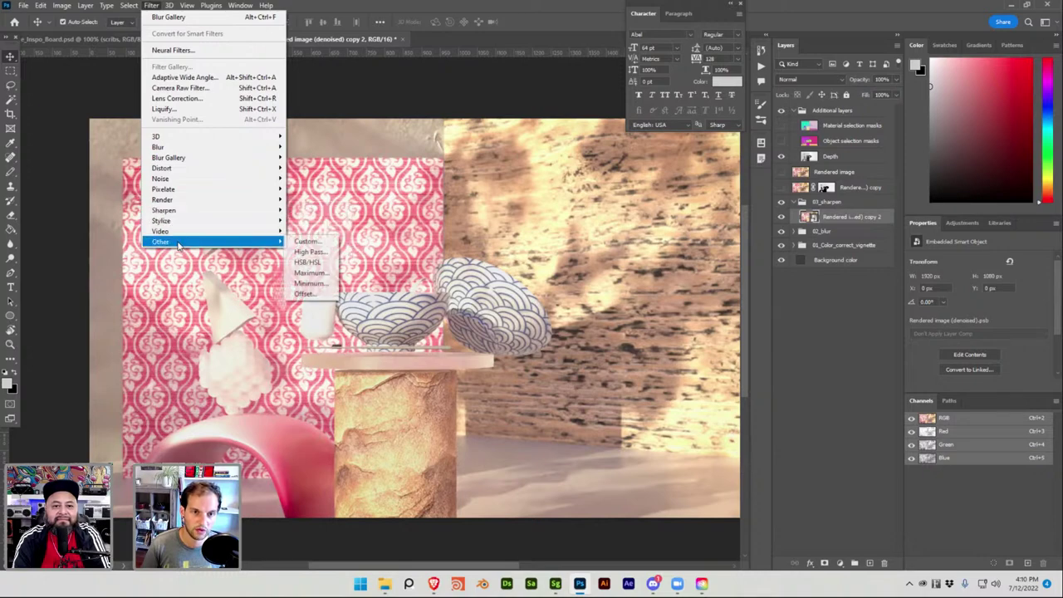
{"action": "left_click", "coordinate": [309, 253]}
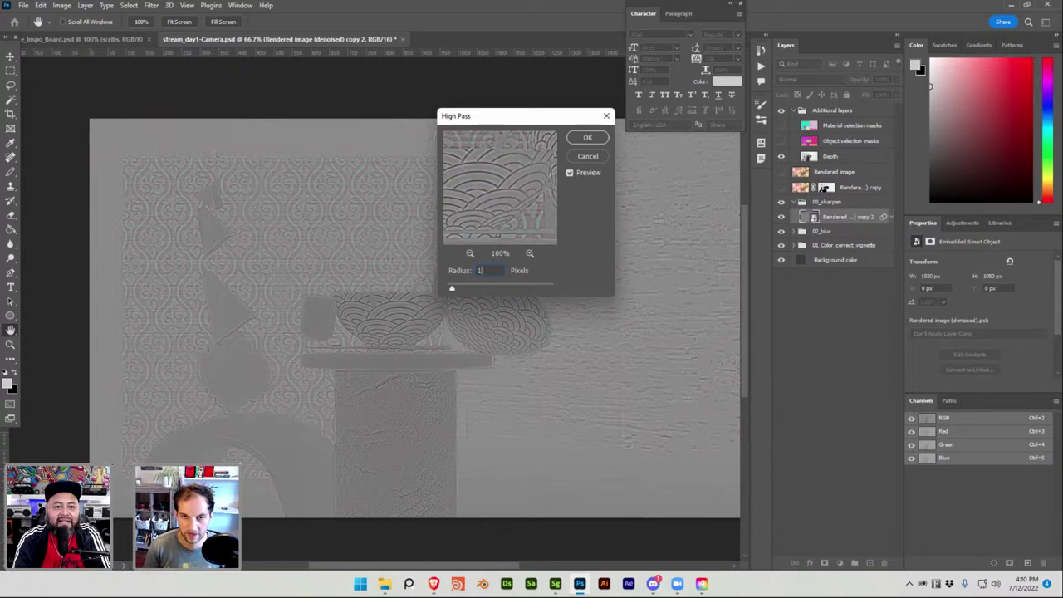
{"action": "key", "text": "Return"}
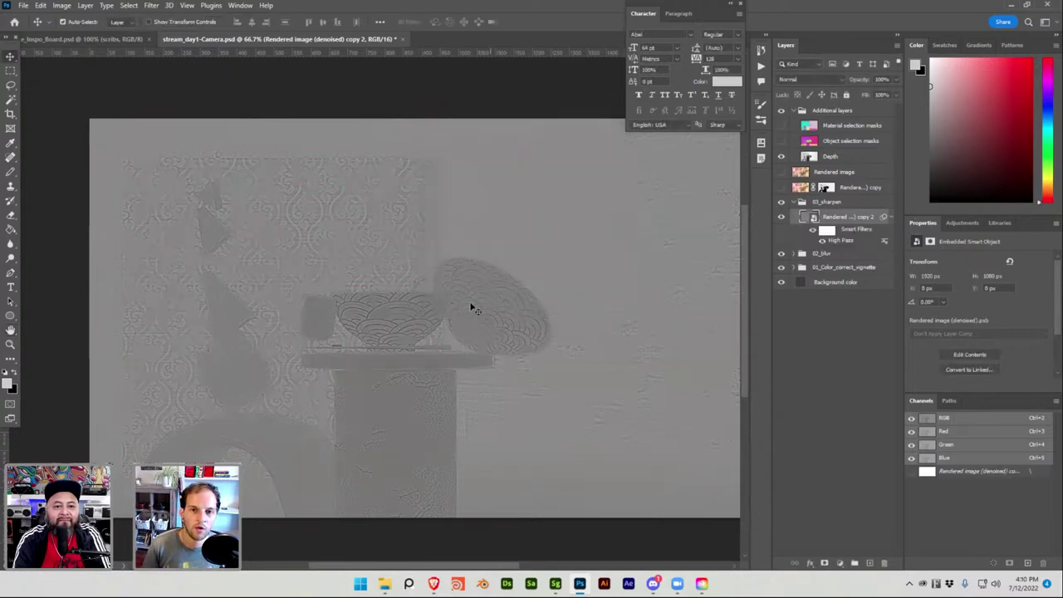
Set the blending mode of the High Pass layer to Hard Light
{"action": "left_click_drag", "start_coordinate": [540, 317], "coordinate": [505, 315]}
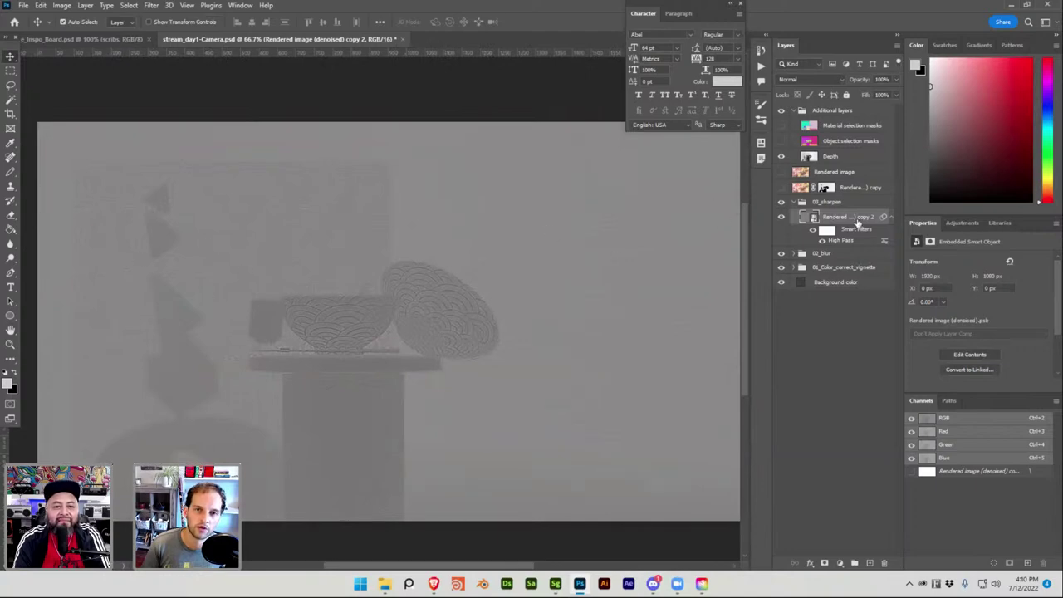
{"action": "left_click", "coordinate": [817, 76]}
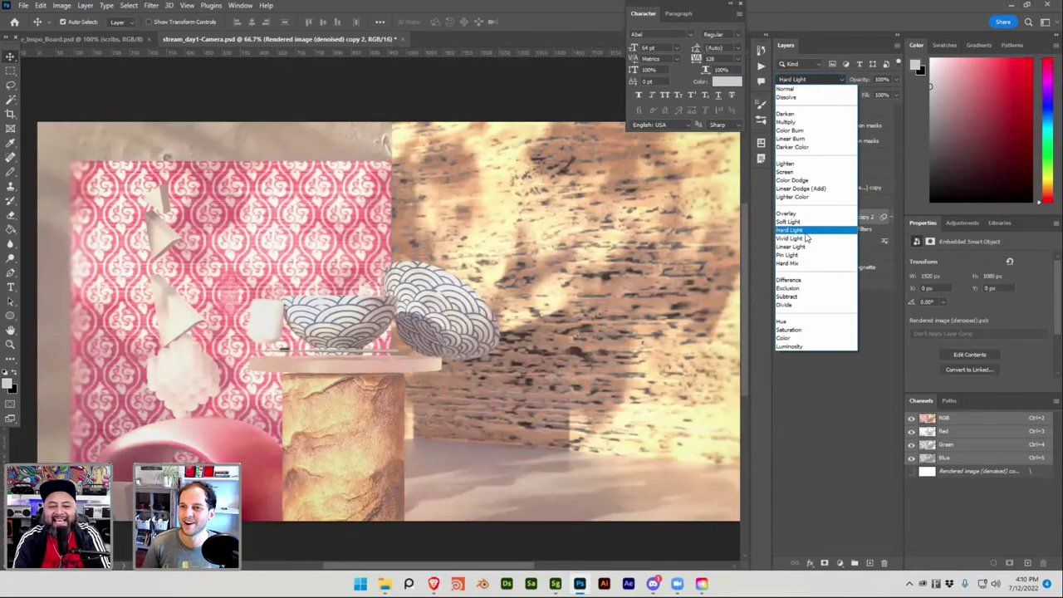
{"action": "left_click", "coordinate": [805, 233]}
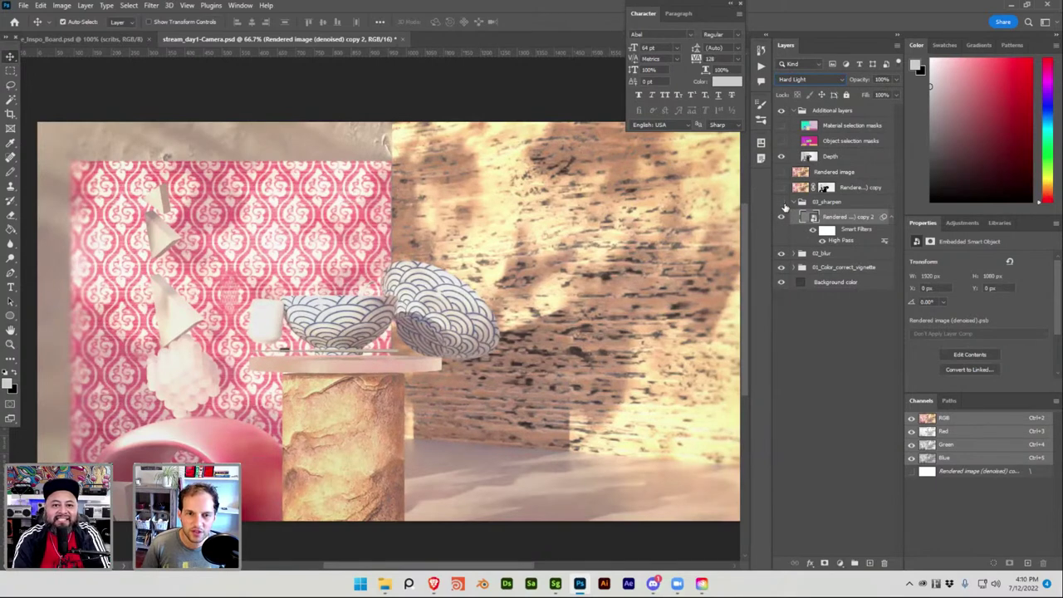
Compare the bowls at 200% zoom with the 03_sharpen group shown and hidden, leaving the group visible
{"action": "left_click", "coordinate": [781, 203]}
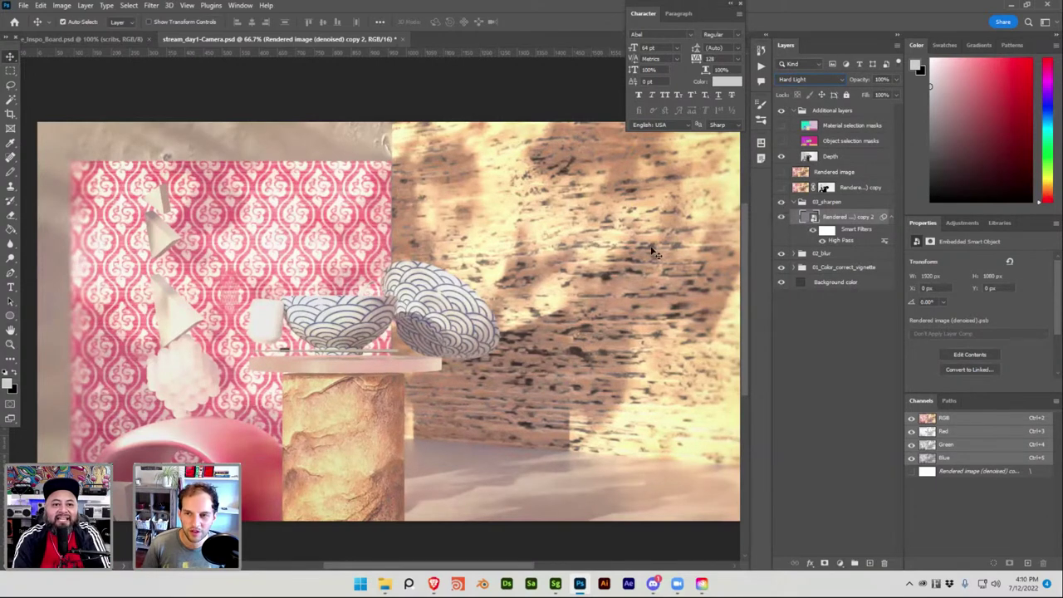
{"action": "key", "text": "ctrl+1"}
{"action": "key", "text": "ctrl+plus"}
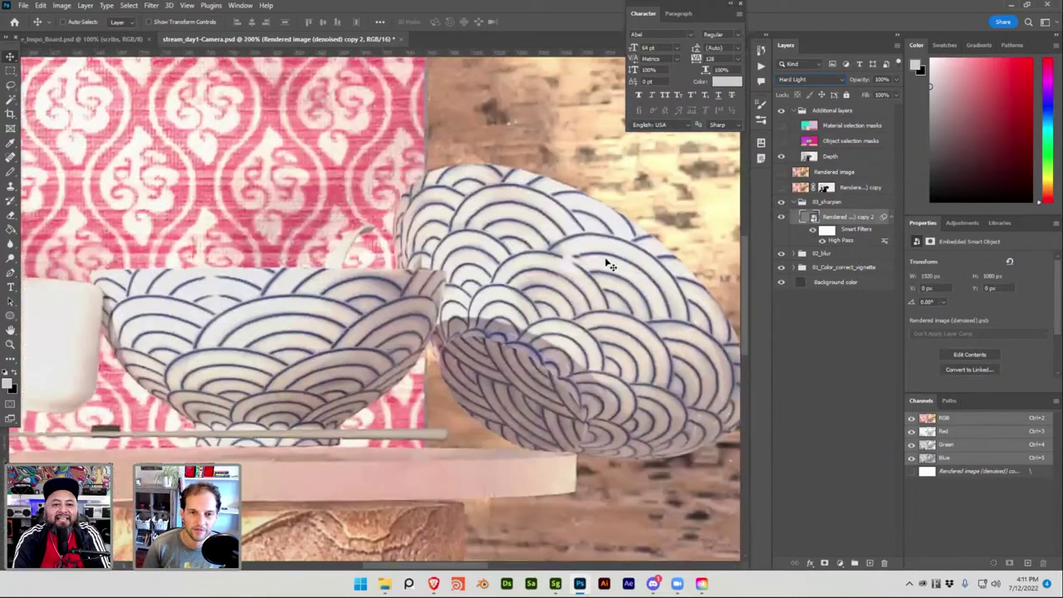
{"action": "left_click", "coordinate": [781, 204]}
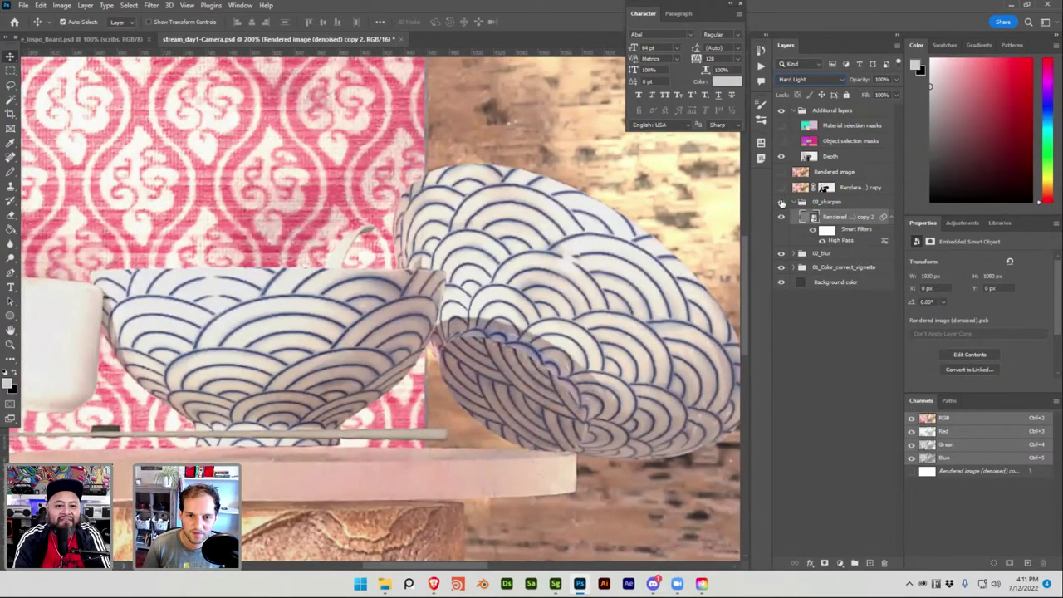
{"action": "left_click", "coordinate": [781, 203]}
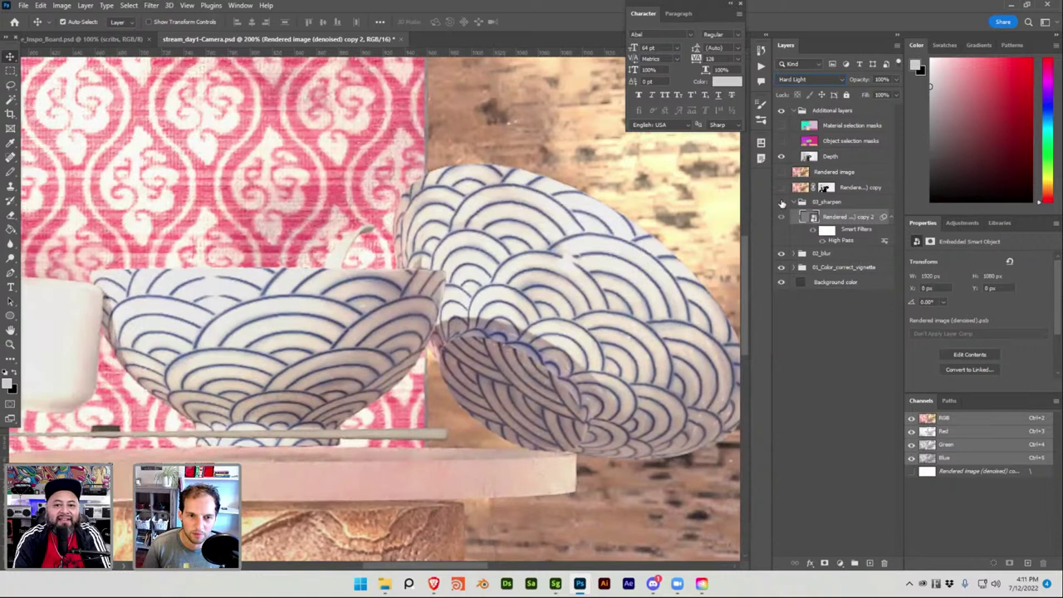
{"action": "left_click", "coordinate": [782, 203]}
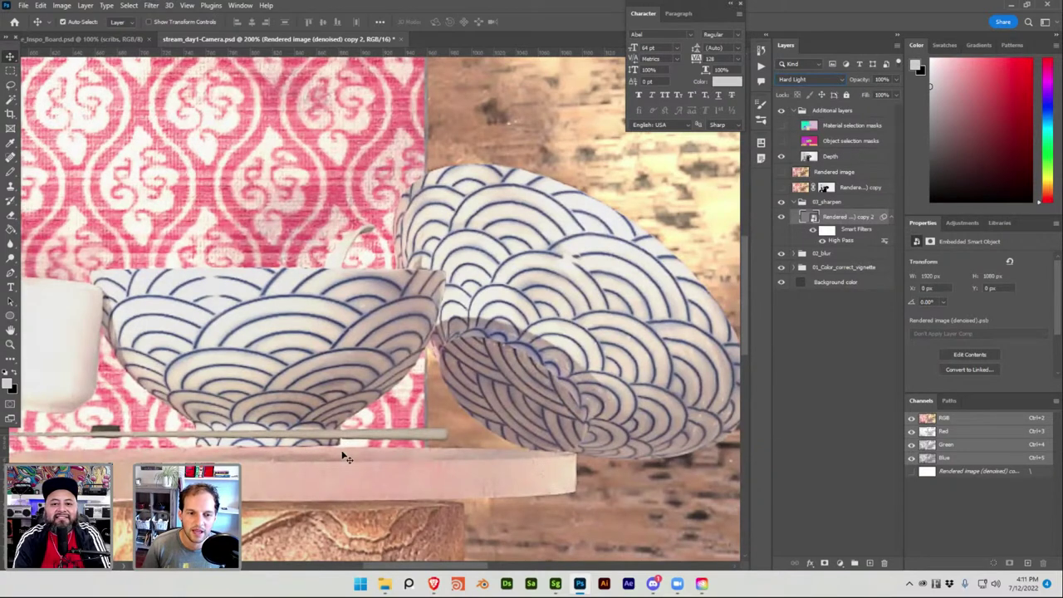
{"action": "scroll", "coordinate": [336, 453], "scroll_direction": "down", "scroll_amount": 5, "text": "alt"}
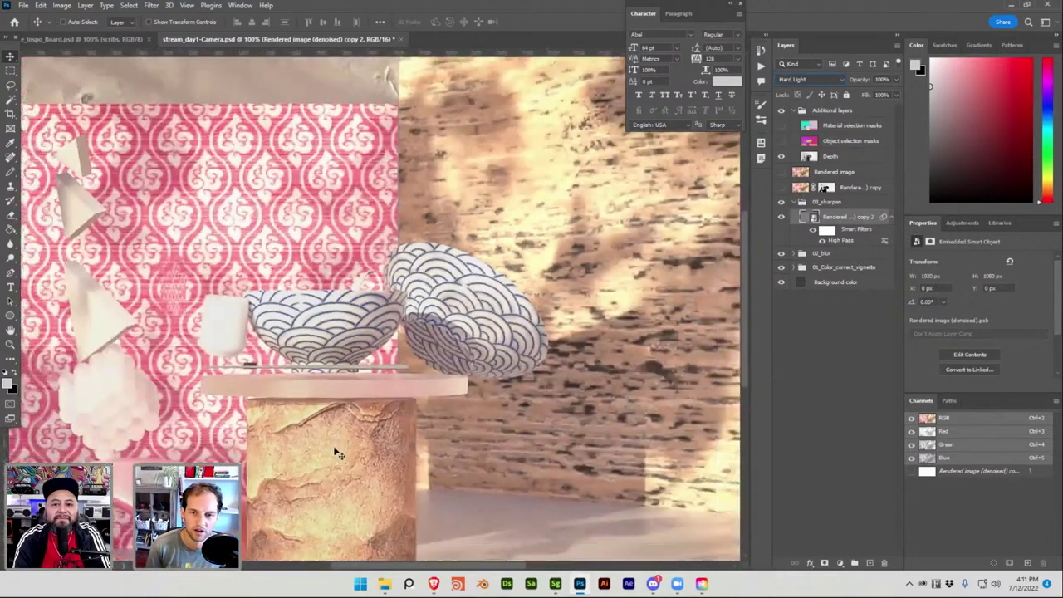
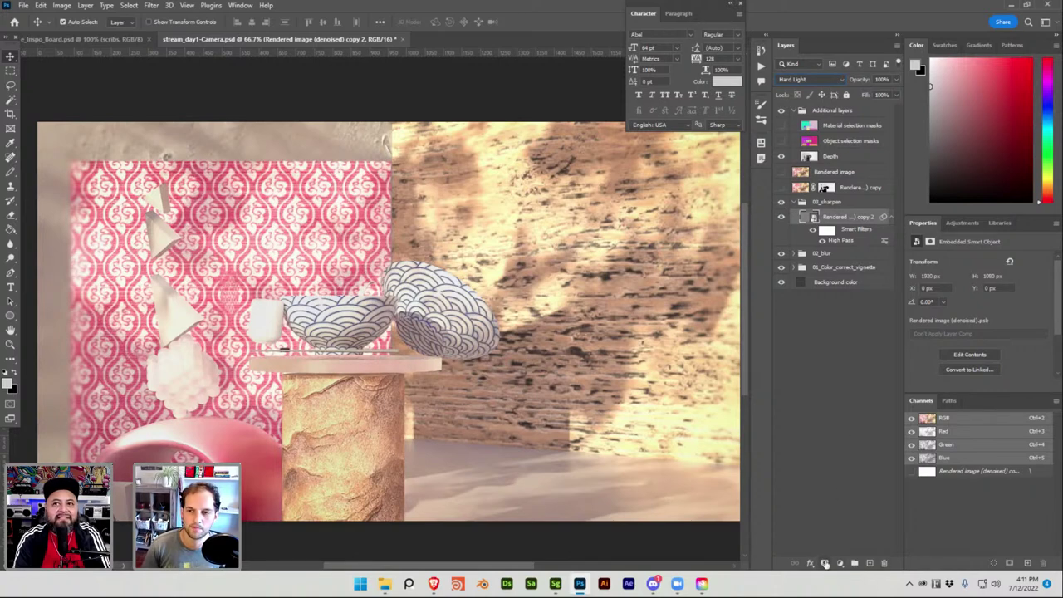
Add a layer mask to the High Pass layer and activate the Brush tool for painting on it
{"action": "left_click", "coordinate": [825, 563]}
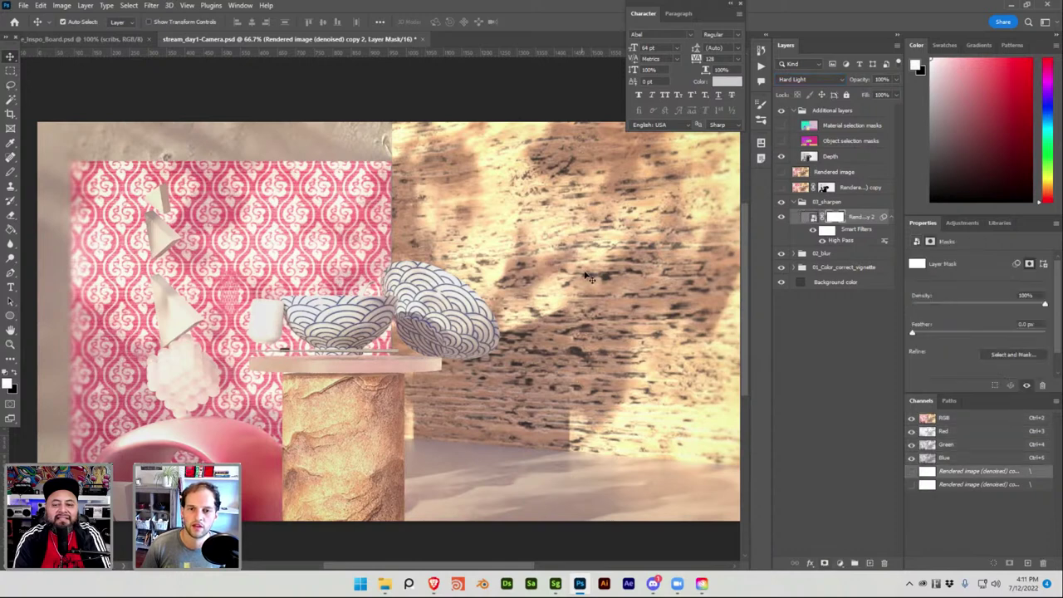
{"action": "key", "text": "b"}
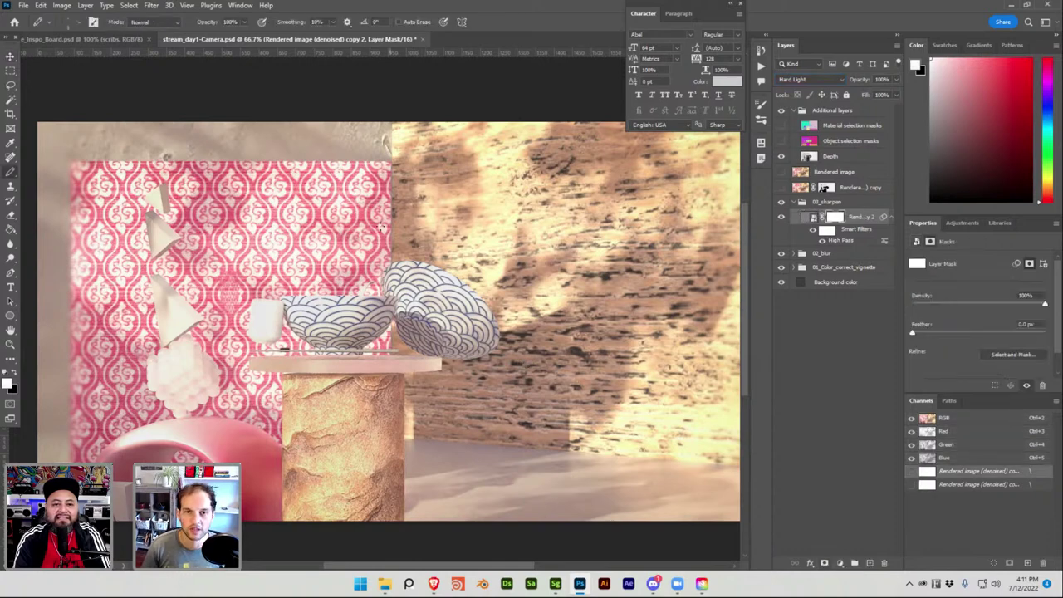
{"action": "right_click", "coordinate": [8, 174]}
{"action": "left_click", "coordinate": [50, 173]}
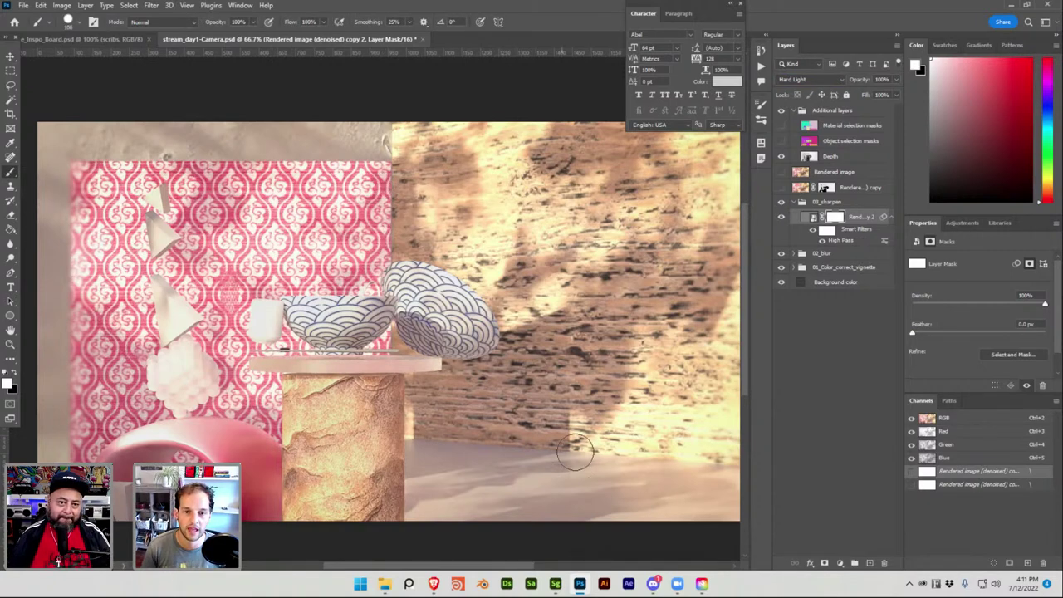
Paint the layer mask black over the floor area with an enlarged brush to remove the sharpening there
{"action": "key", "text": "bracketright"}
{"action": "key", "text": "bracketright"}
{"action": "key", "text": "bracketright"}
{"action": "key", "text": "bracketright"}
{"action": "key", "text": "bracketright"}
{"action": "key", "text": "bracketright"}
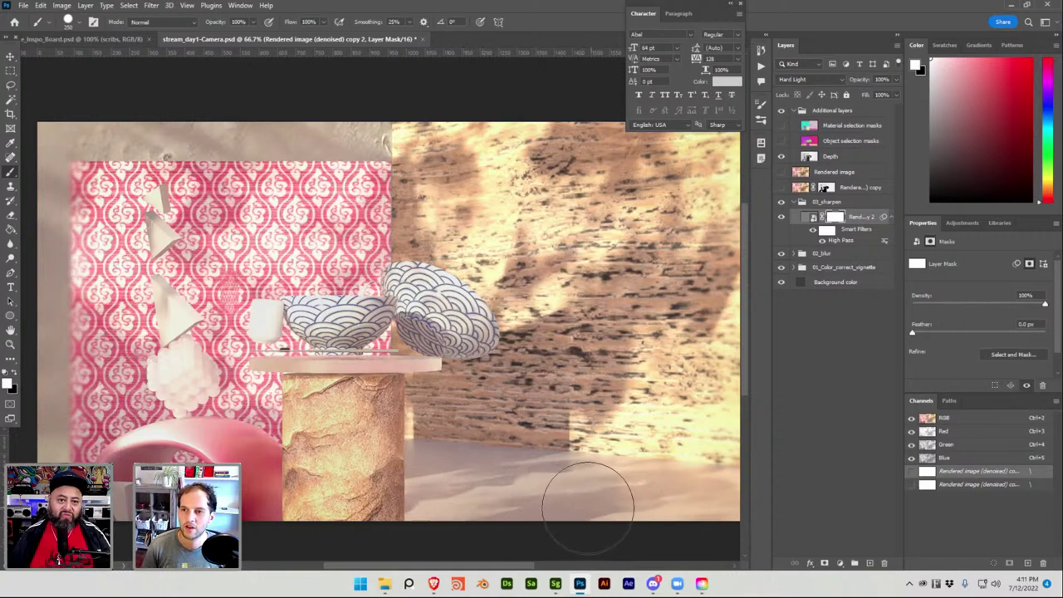
{"action": "left_click", "coordinate": [12, 381]}
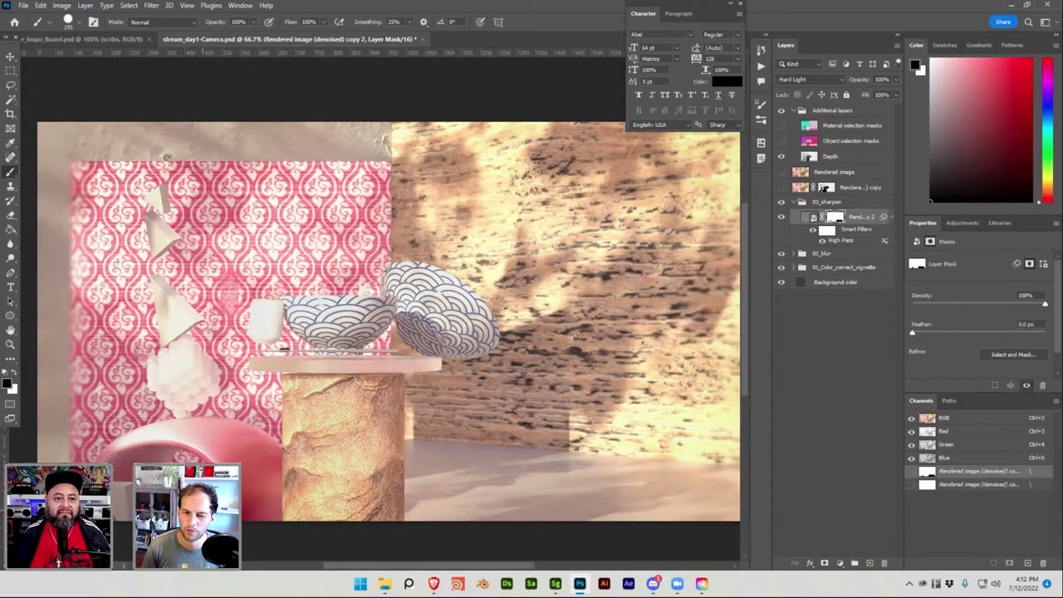
Save the document and collapse the 03_sharpen group
{"action": "left_click", "coordinate": [798, 207]}
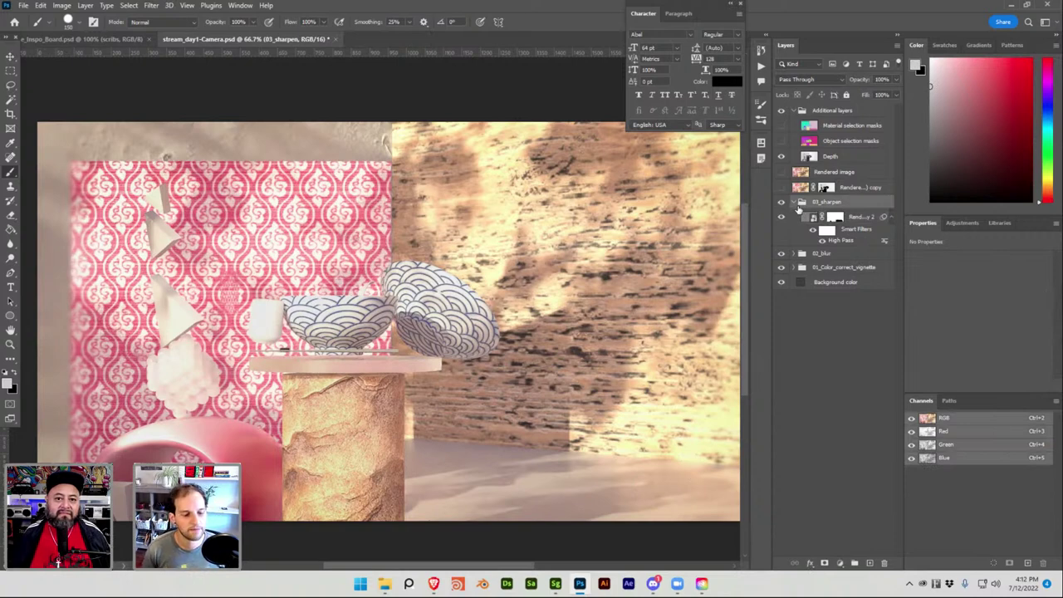
{"action": "key", "text": "ctrl+s"}
{"action": "left_click", "coordinate": [793, 204]}
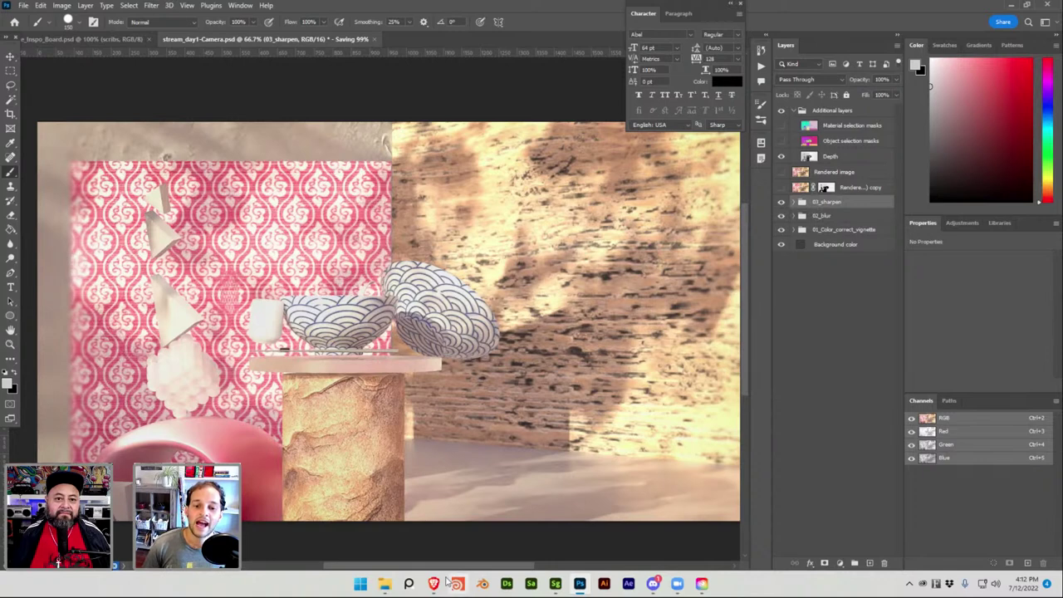
Browse the recorded actions, collapse the Mixer Brush Cloning Paint action, and examine the CHROMATIC ABERRATIONS set
{"action": "mouse_move", "coordinate": [438, 584]}
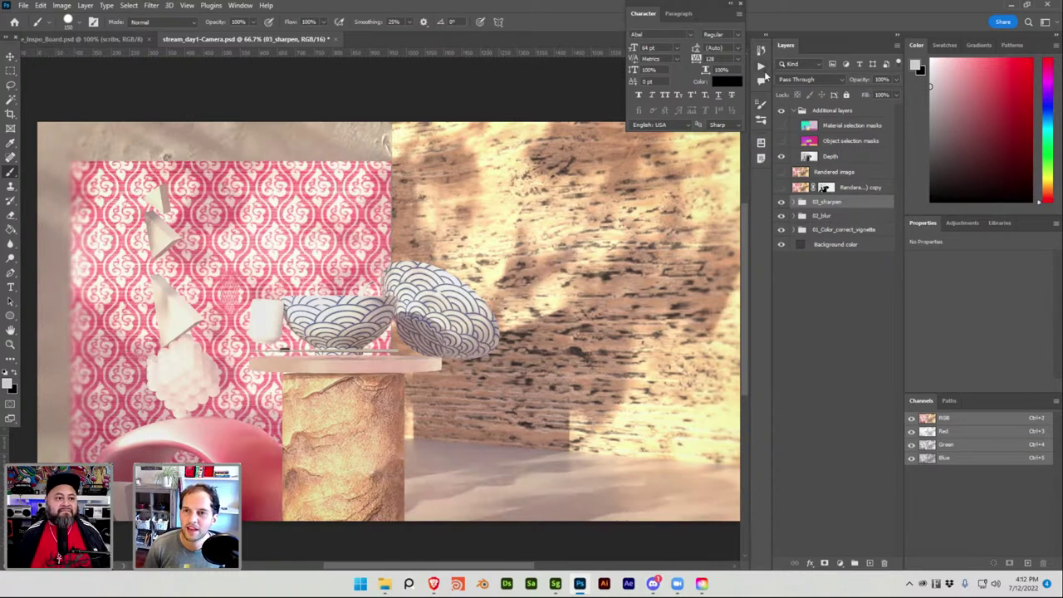
{"action": "left_click", "coordinate": [761, 68]}
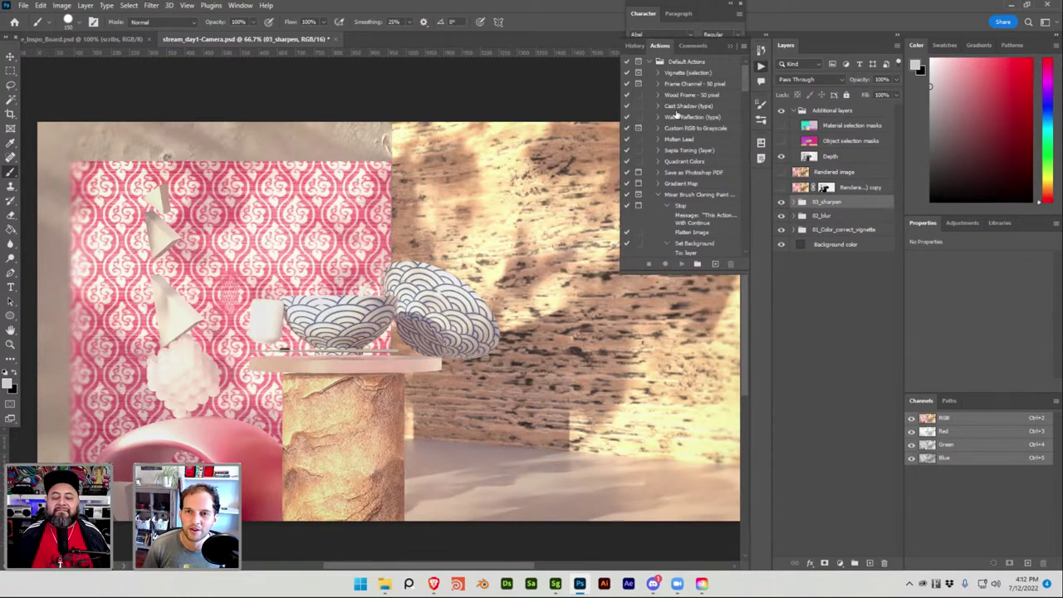
{"action": "scroll", "coordinate": [672, 122], "scroll_direction": "down", "scroll_amount": 5}
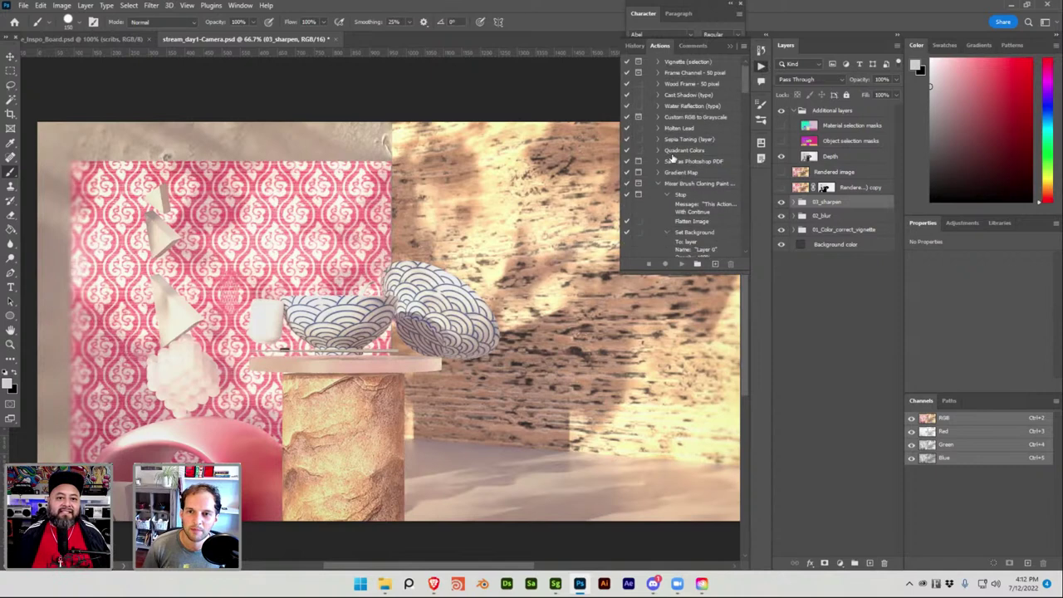
{"action": "left_click", "coordinate": [671, 156]}
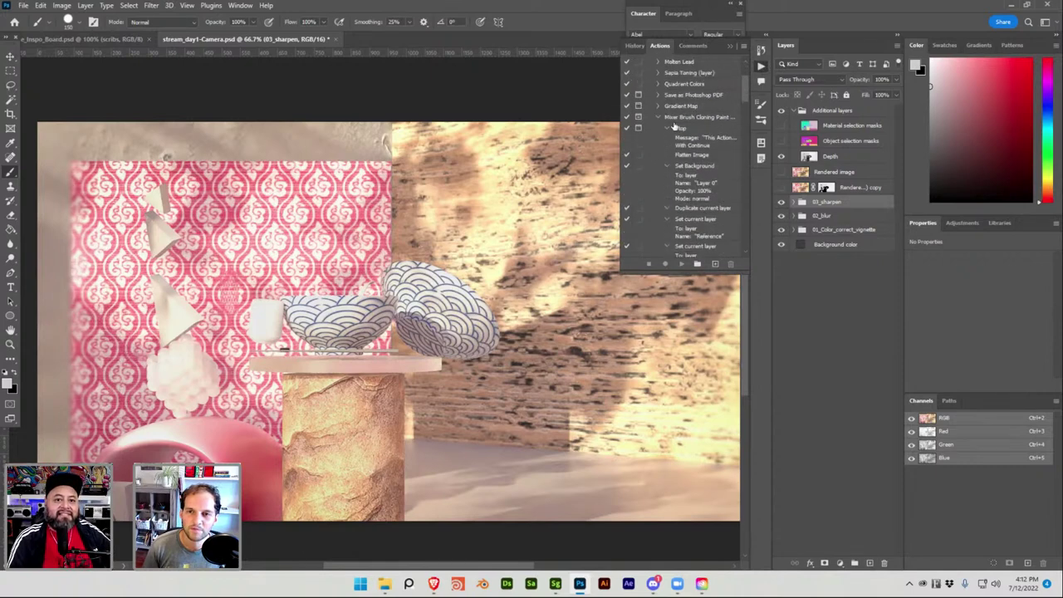
{"action": "left_click", "coordinate": [658, 117]}
{"action": "left_click", "coordinate": [669, 133]}
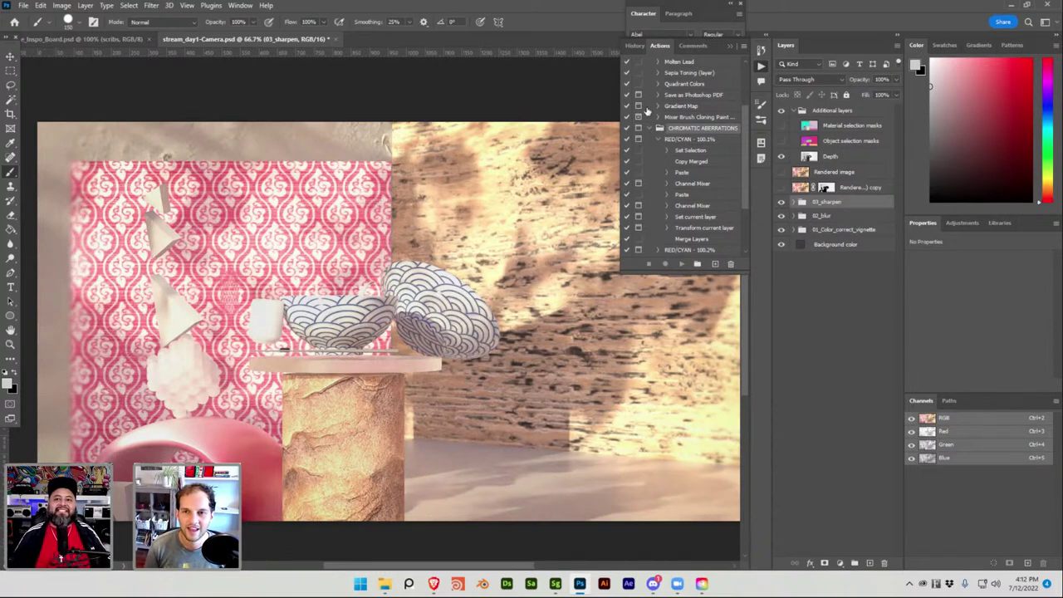
{"action": "scroll", "coordinate": [645, 177], "scroll_direction": "down", "scroll_amount": 1}
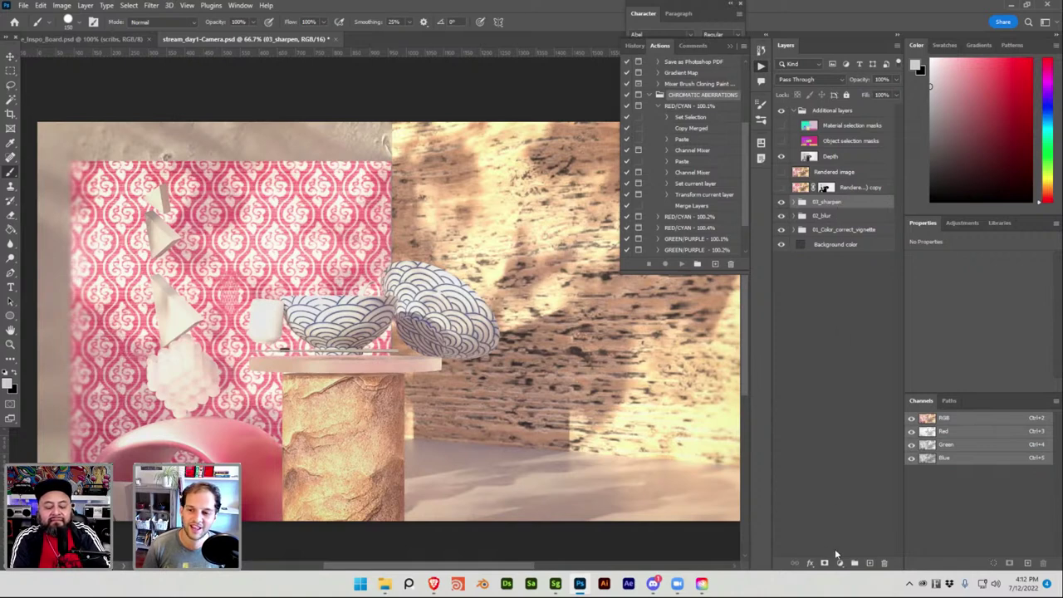
Duplicate the denoised render layer from the 01_Color_correct_vignette group and place the copy above the 03_sharpen group
{"action": "left_click", "coordinate": [869, 564]}
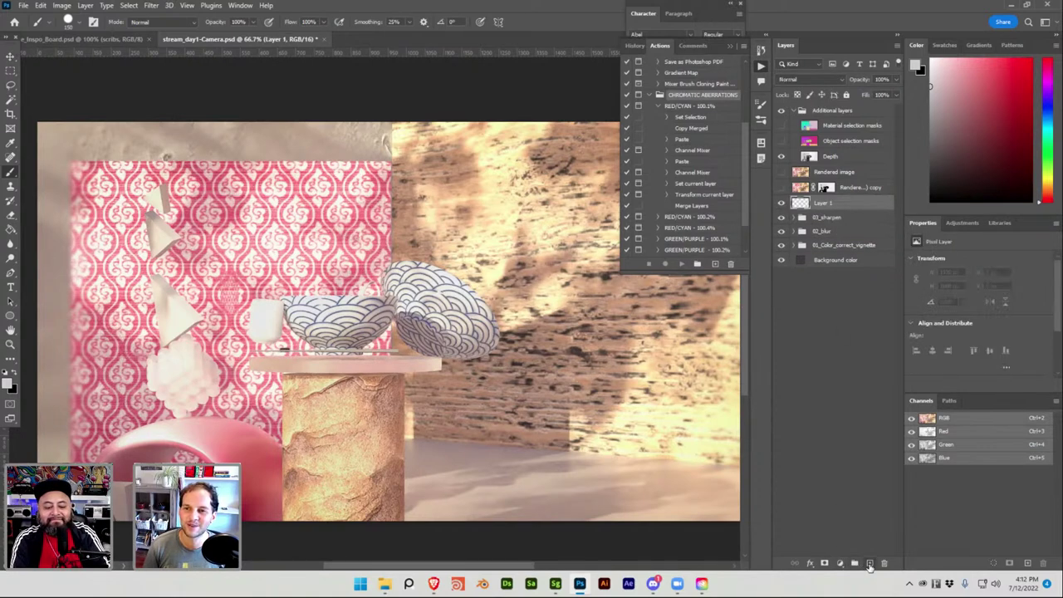
{"action": "key", "text": "ctrl+z"}
{"action": "left_click", "coordinate": [801, 202]}
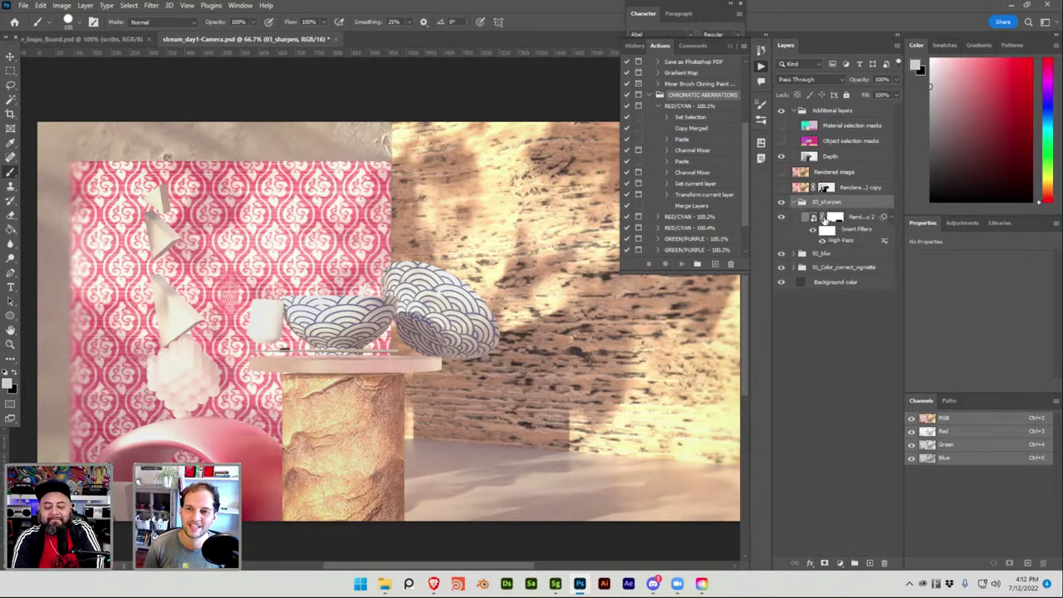
{"action": "left_click", "coordinate": [801, 266]}
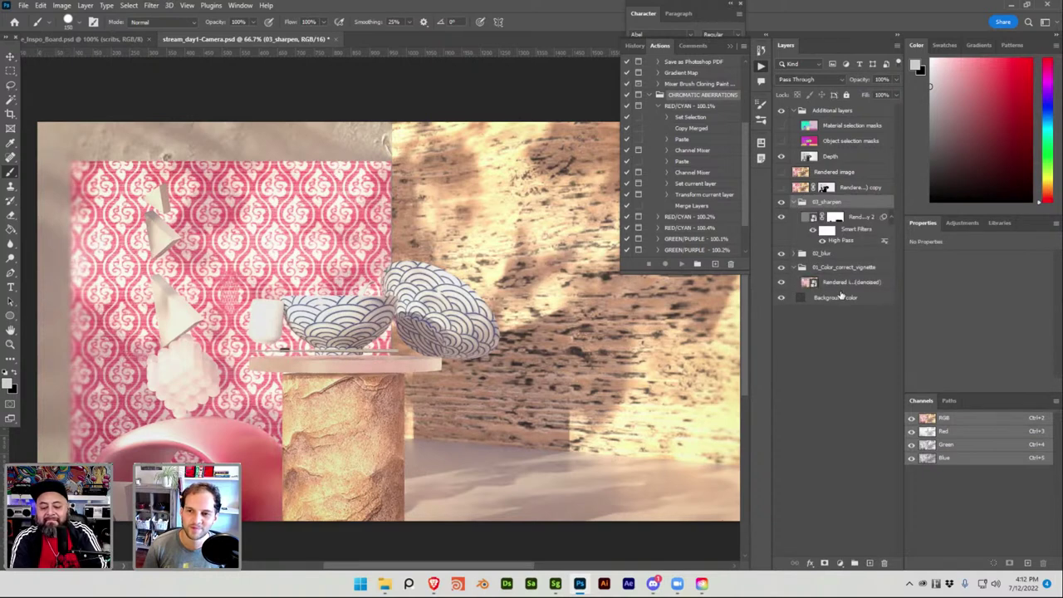
{"action": "left_click", "coordinate": [838, 282]}
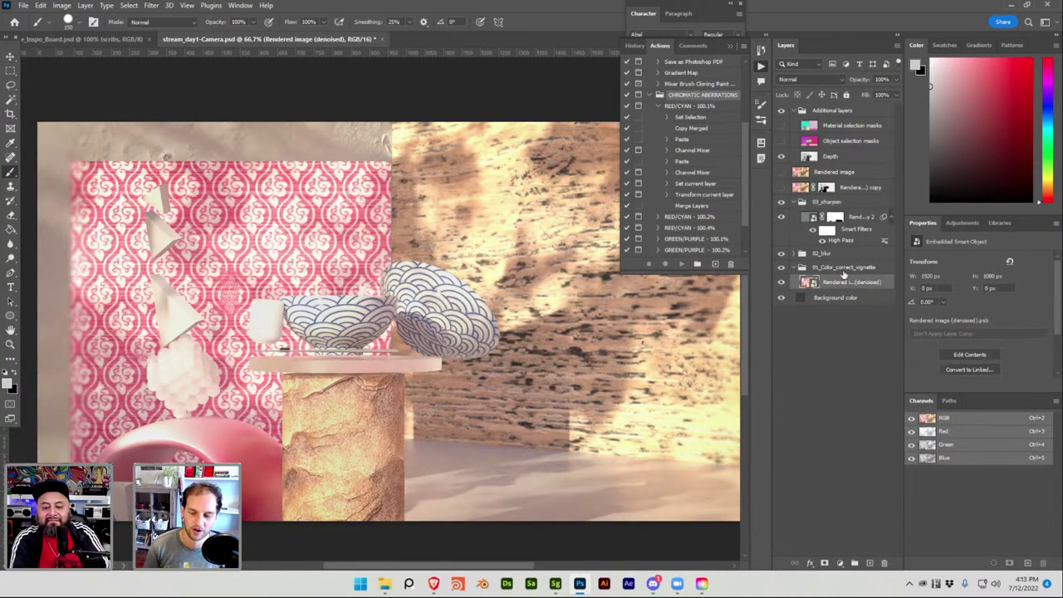
{"action": "key", "text": "ctrl+j"}
{"action": "left_click_drag", "start_coordinate": [843, 277], "coordinate": [840, 204]}
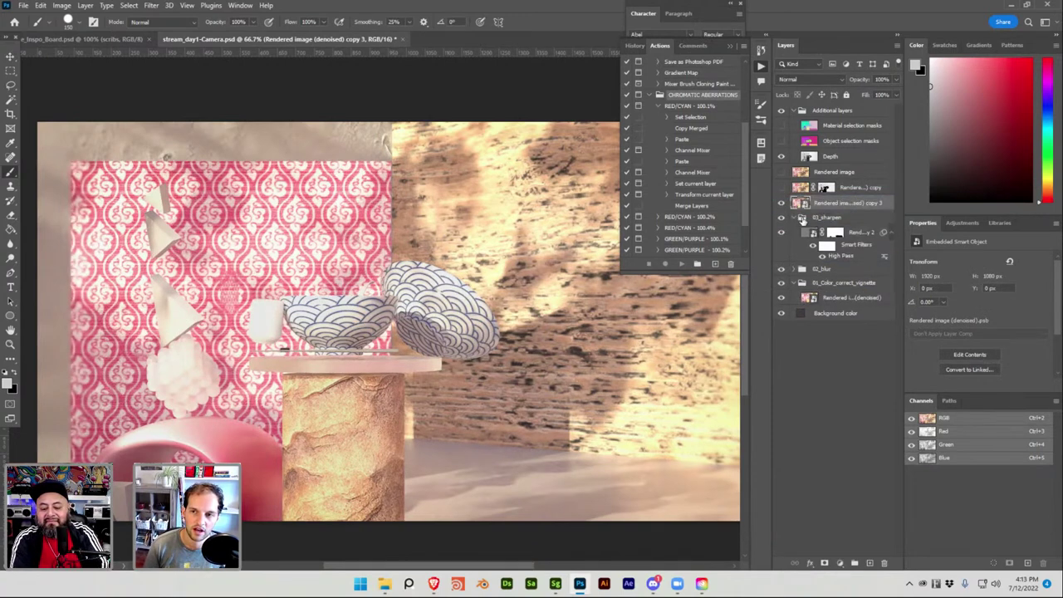
{"action": "left_click", "coordinate": [796, 217]}
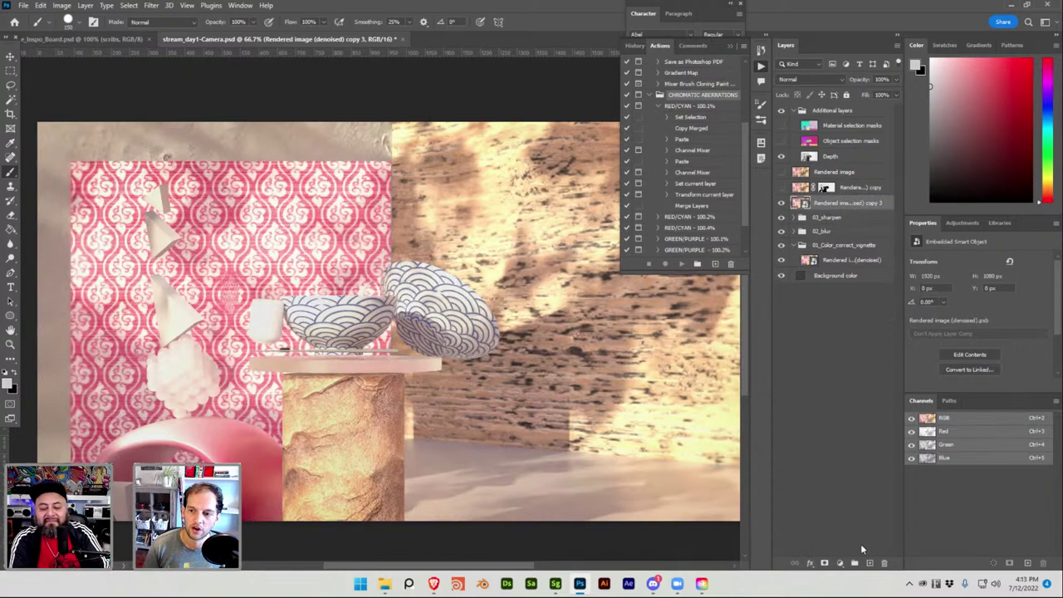
{"action": "double_click", "coordinate": [862, 202]}
{"action": "key", "text": "Return"}
{"action": "right_click", "coordinate": [866, 205]}
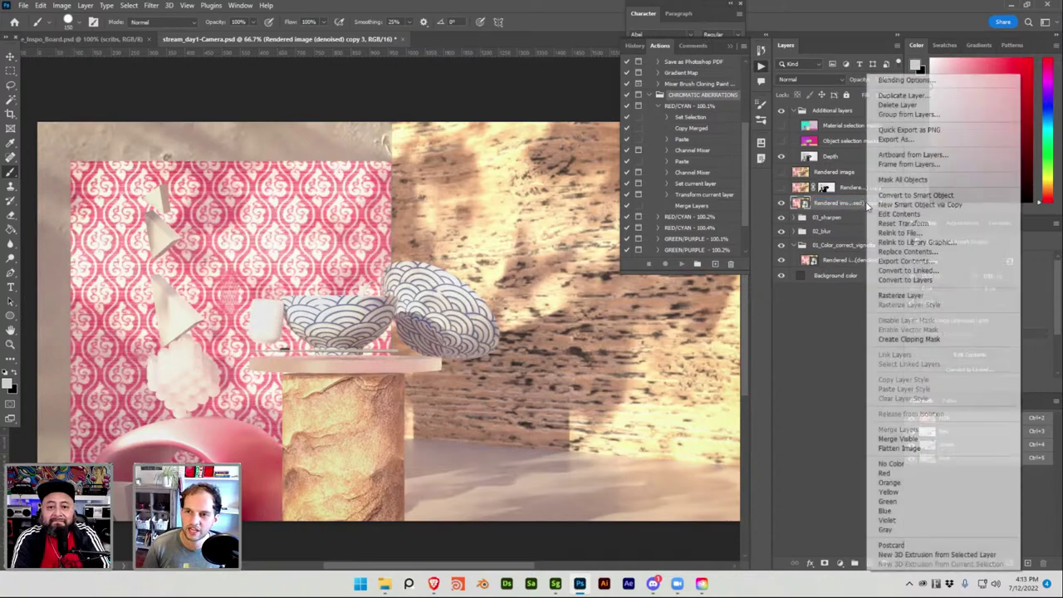
{"action": "key", "text": "Escape"}
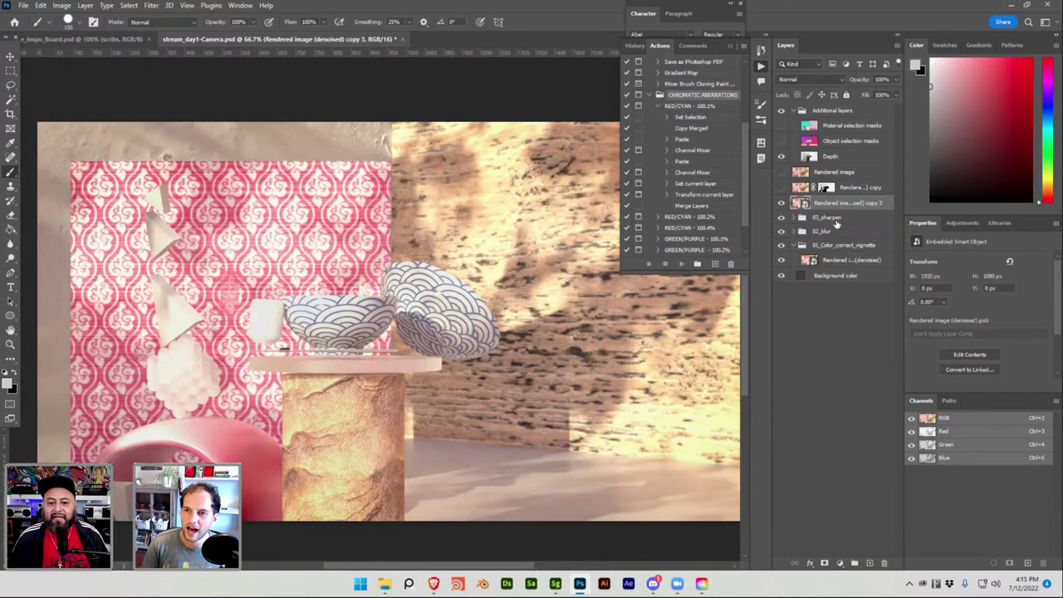
Restrict the denoised render copy to the red channel by disabling the G and B channels in its Blending Options
{"action": "left_click", "coordinate": [809, 563]}
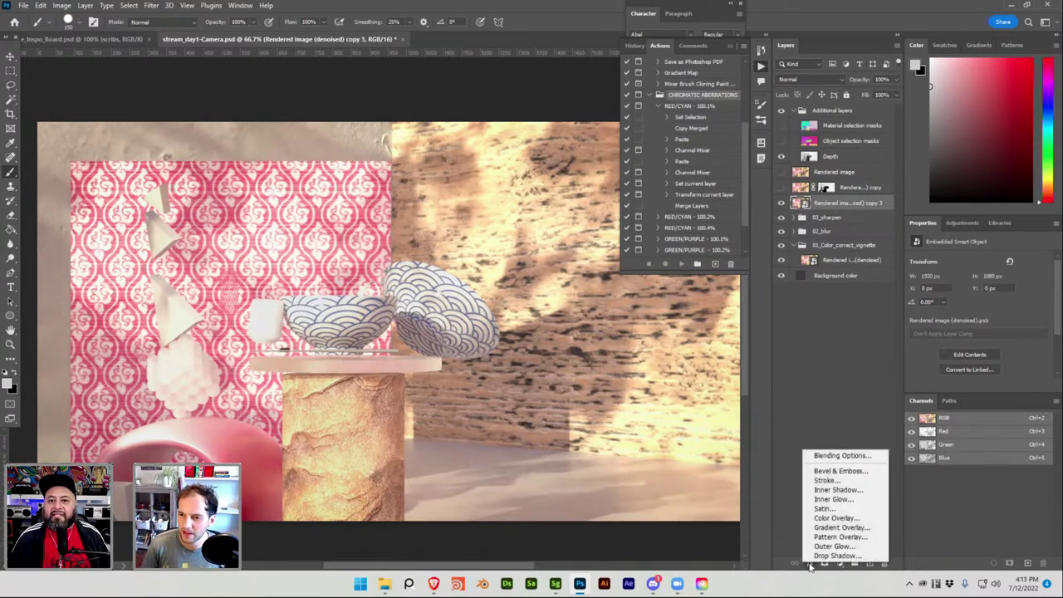
{"action": "left_click", "coordinate": [838, 455]}
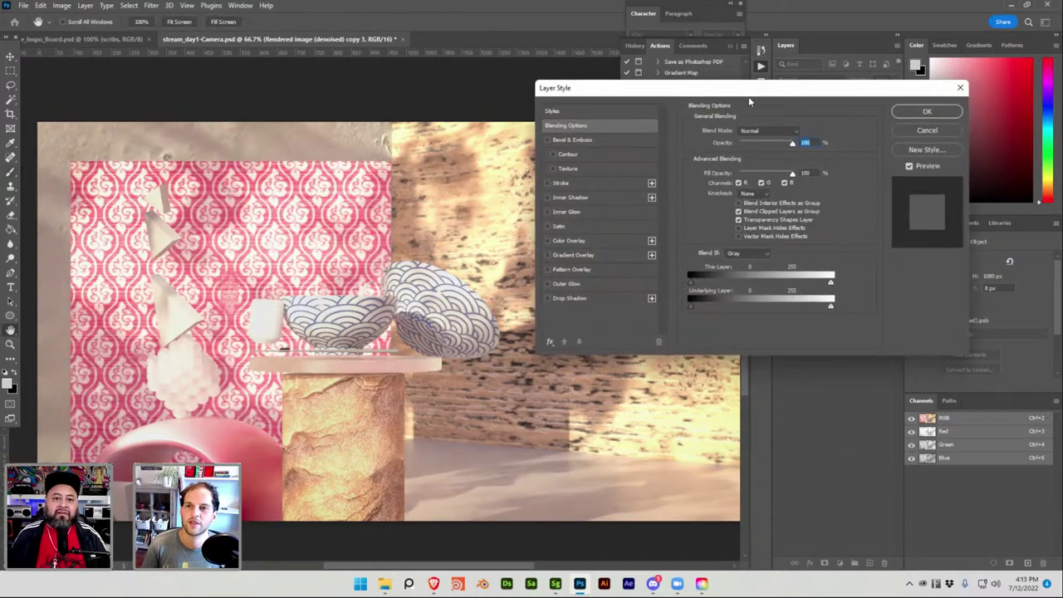
{"action": "left_click_drag", "start_coordinate": [745, 94], "coordinate": [539, 83]}
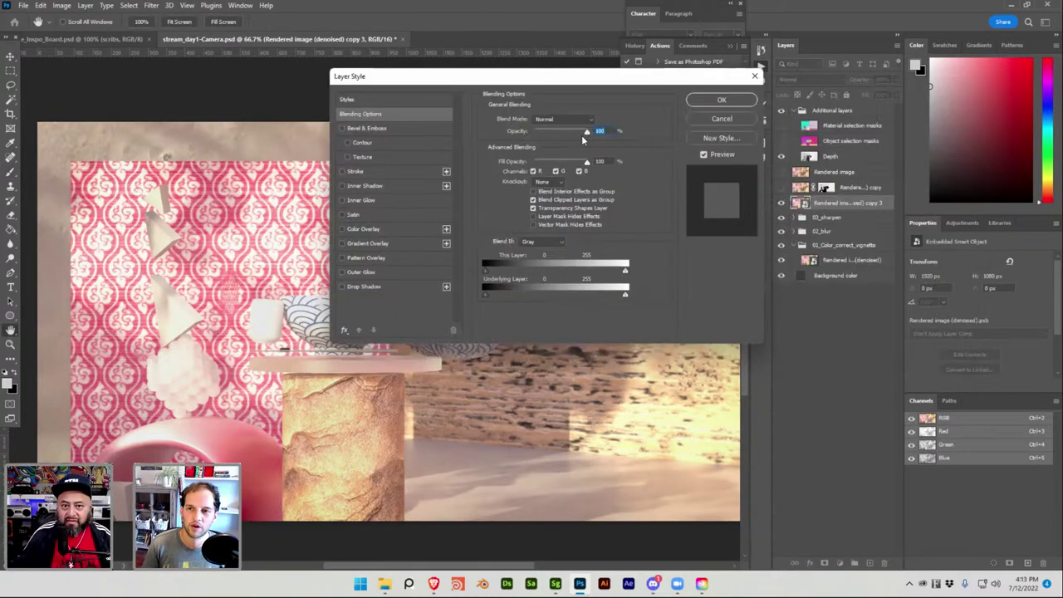
{"action": "left_click", "coordinate": [556, 171]}
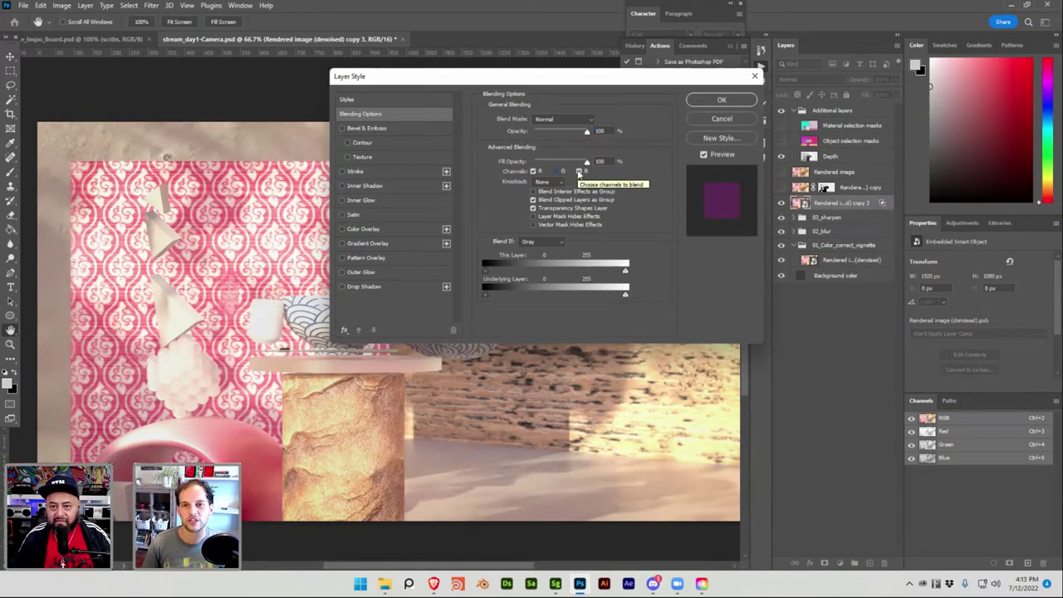
{"action": "left_click", "coordinate": [579, 171]}
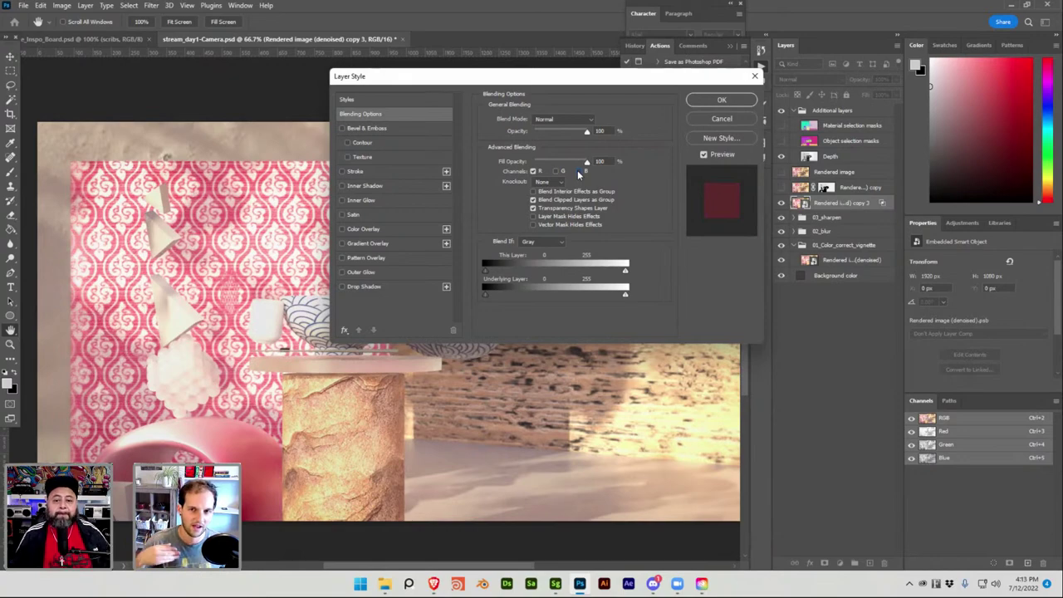
{"action": "left_click", "coordinate": [704, 101]}
Try shifting the red-only render copy 30 px to the left, and return it to its original position
{"action": "key", "text": "ctrl+t"}
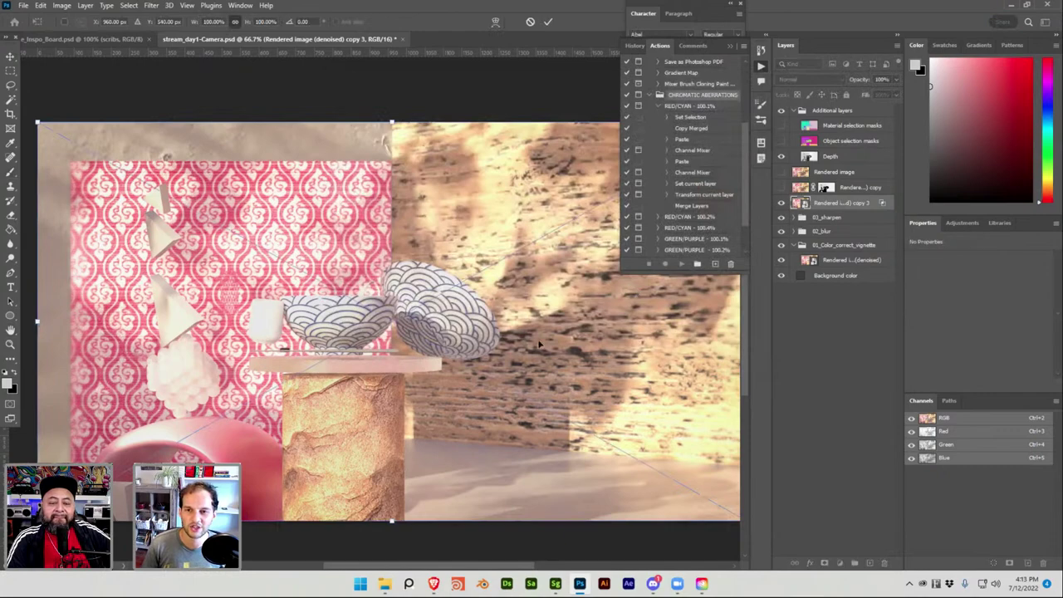
{"action": "left_click_drag", "start_coordinate": [521, 318], "coordinate": [505, 318]}
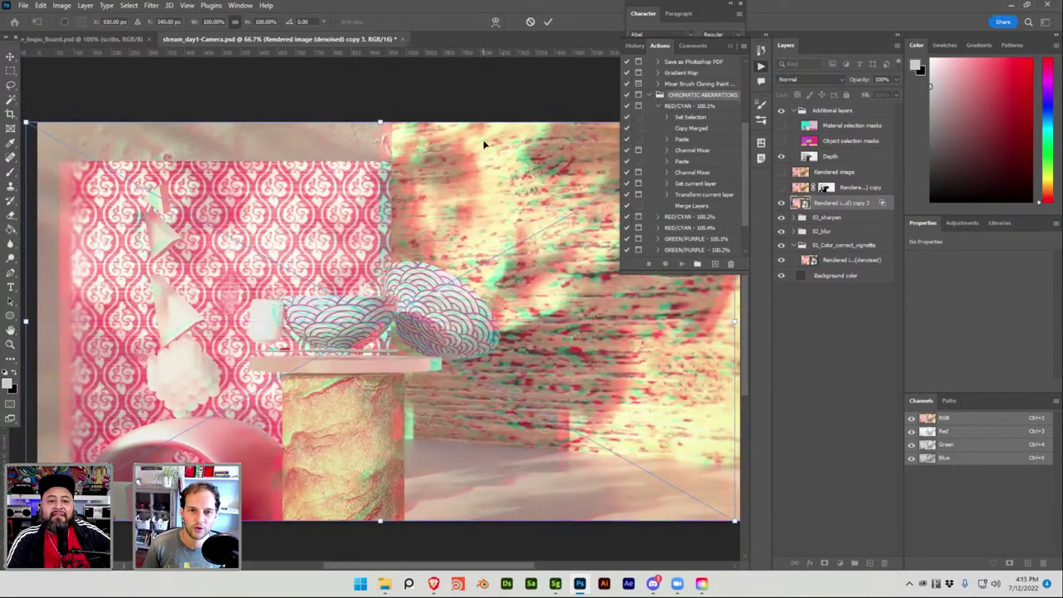
{"action": "key", "text": "Return"}
{"action": "key", "text": "b"}
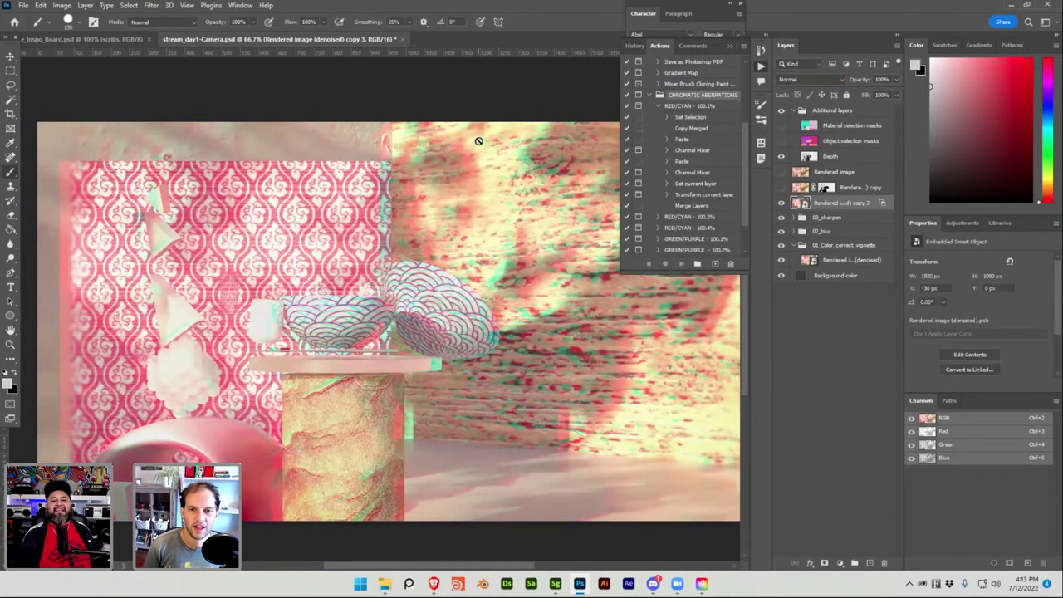
{"action": "left_click", "coordinate": [375, 208]}
{"action": "left_click", "coordinate": [564, 222]}
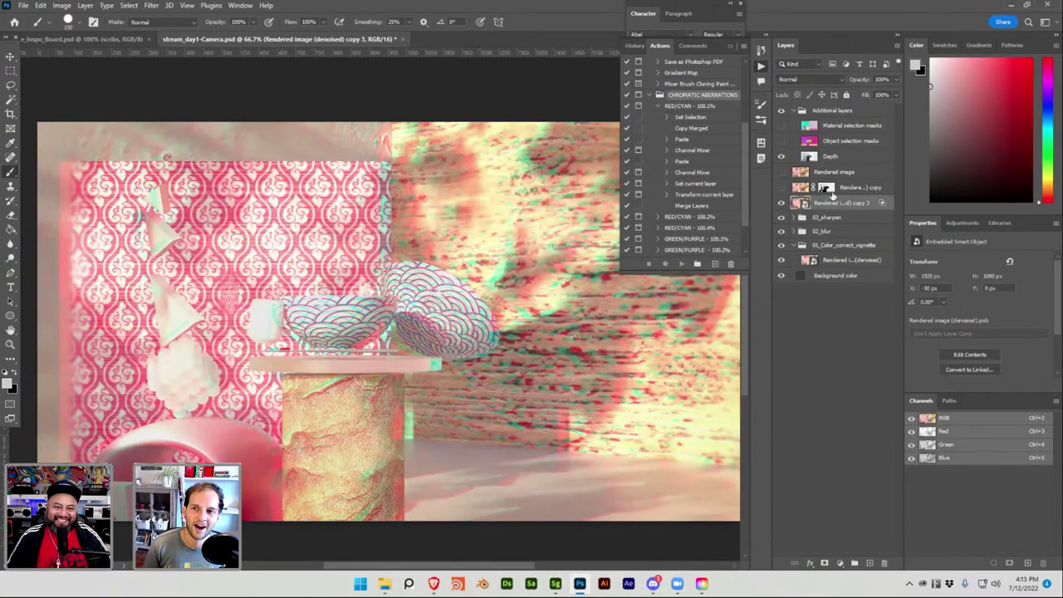
{"action": "key", "text": "ctrl+t"}
{"action": "left_click_drag", "start_coordinate": [548, 277], "coordinate": [507, 277]}
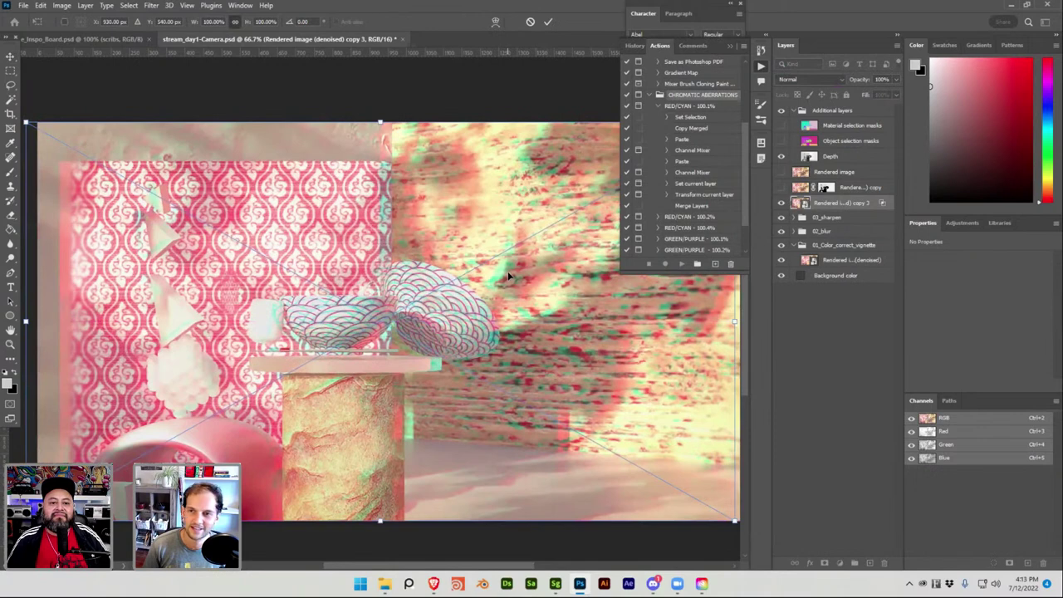
{"action": "key", "text": "Return"}
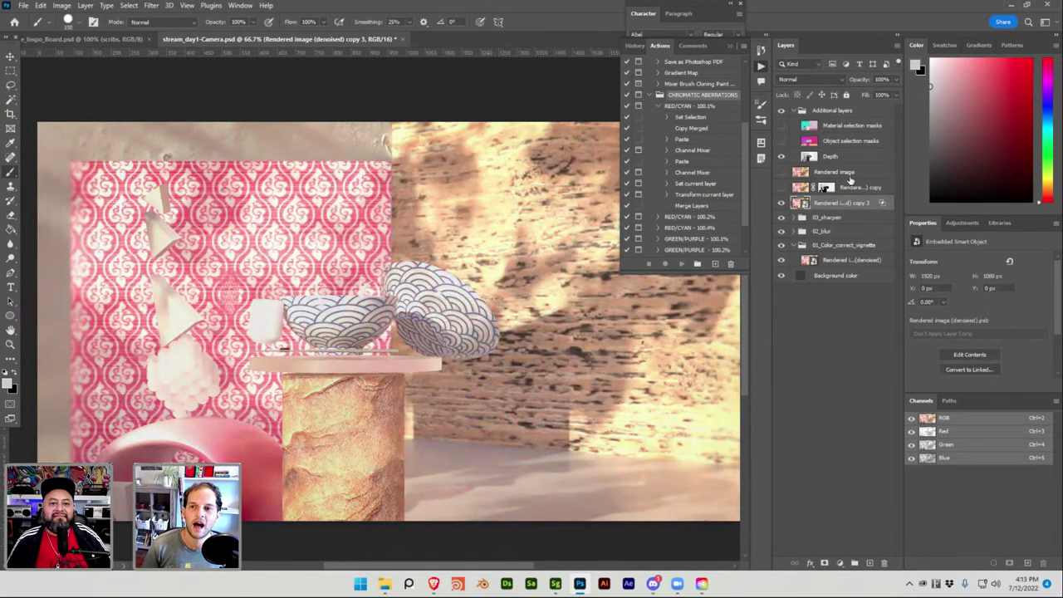
Group the red-only render copy in a group named 04_chromab and save the document
{"action": "key", "text": "ctrl+g"}
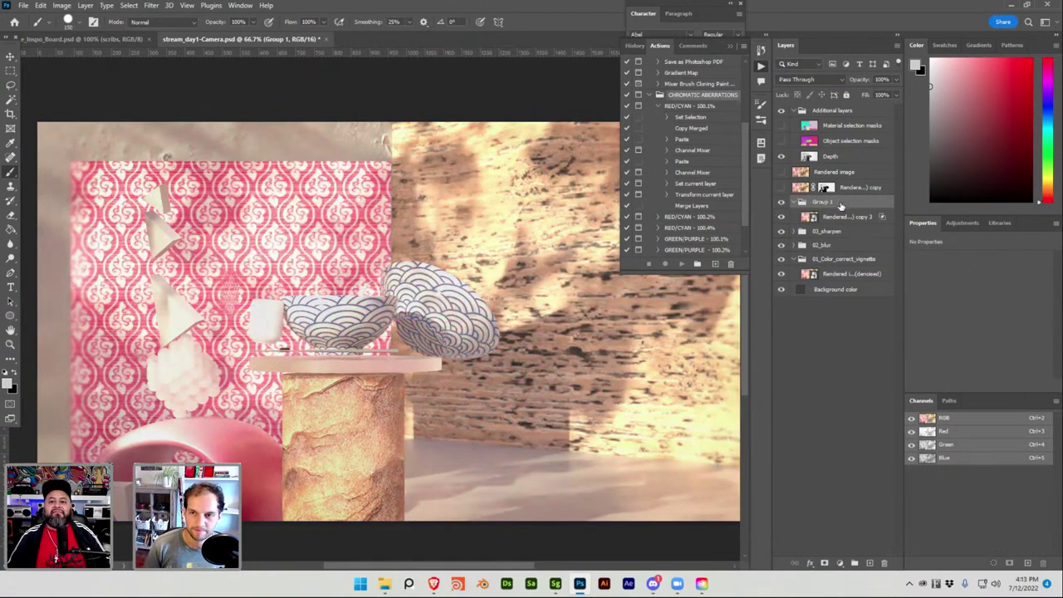
{"action": "double_click", "coordinate": [820, 202]}
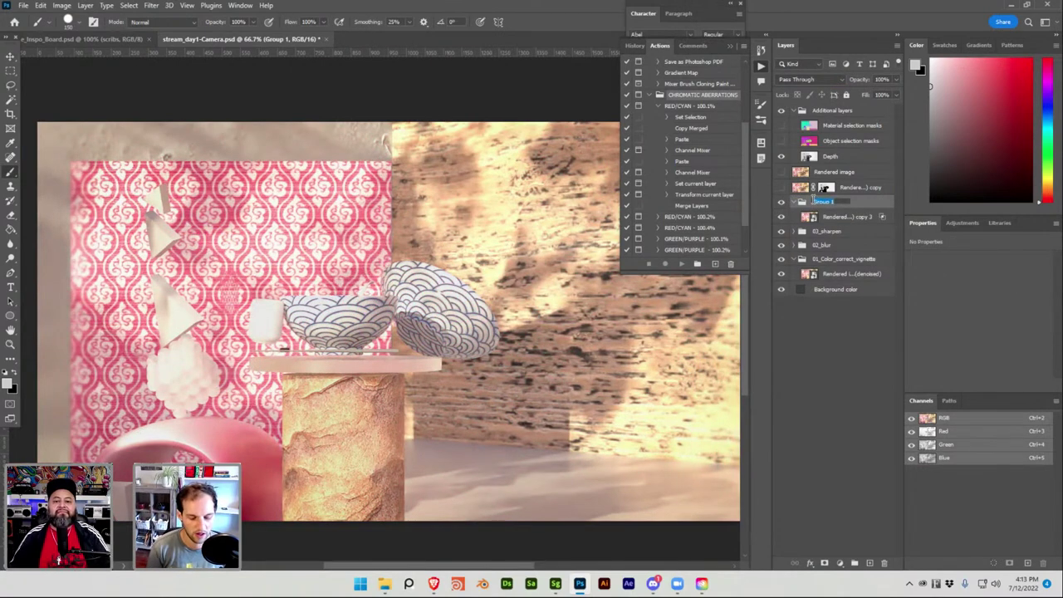
{"action": "type", "text": "04"}
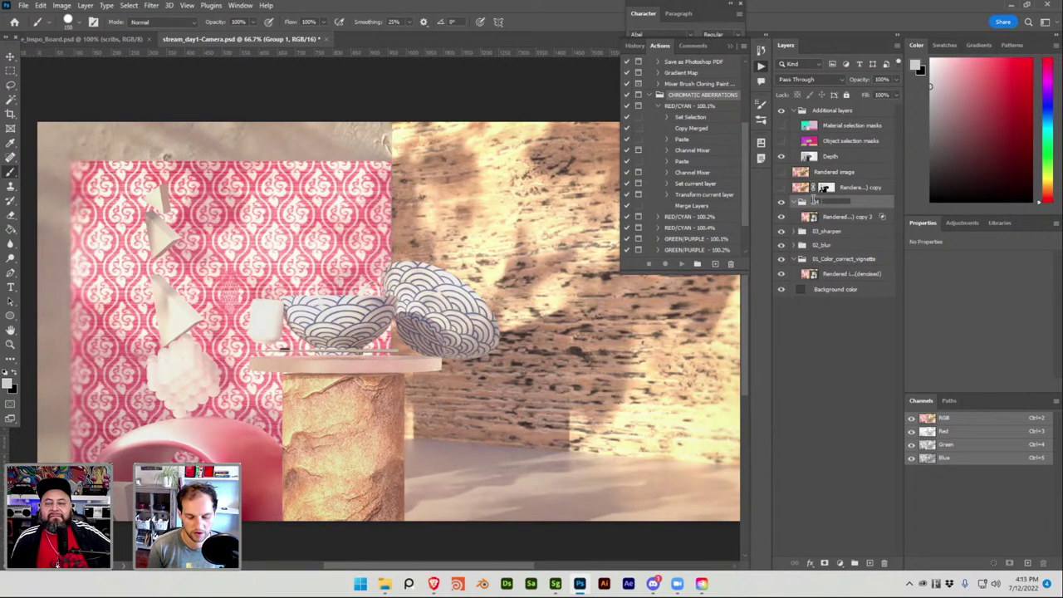
{"action": "type", "text": "_chroma"}
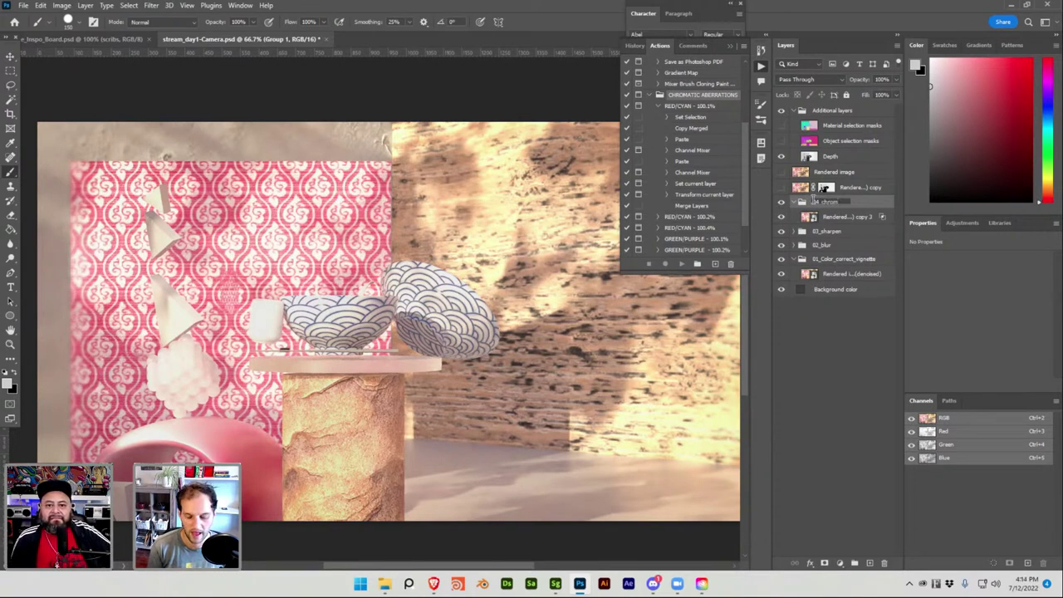
{"action": "type", "text": "b"}
{"action": "key", "text": "Return"}
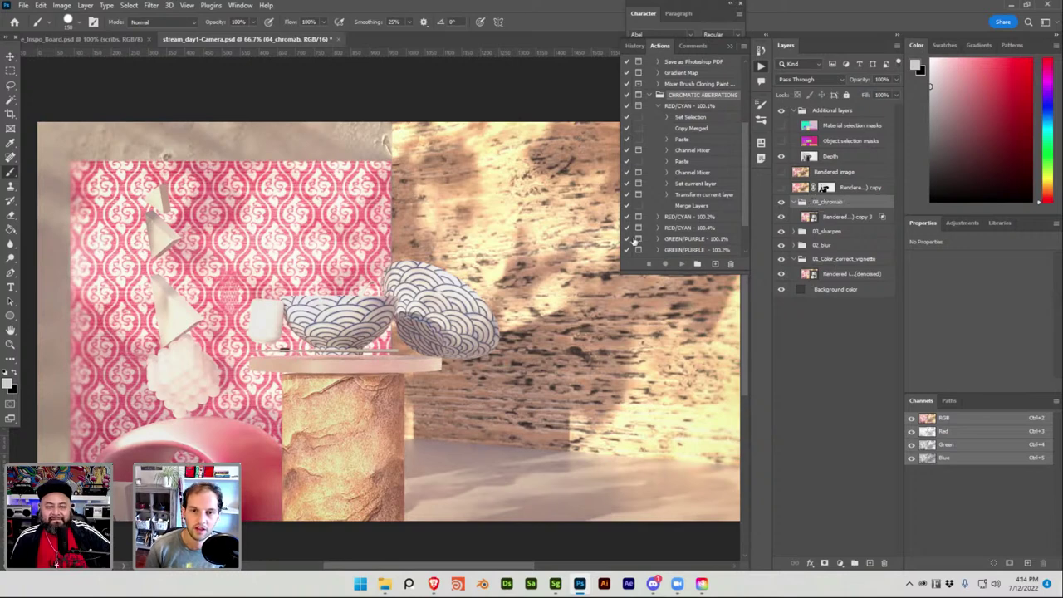
{"action": "key", "text": "ctrl+s"}
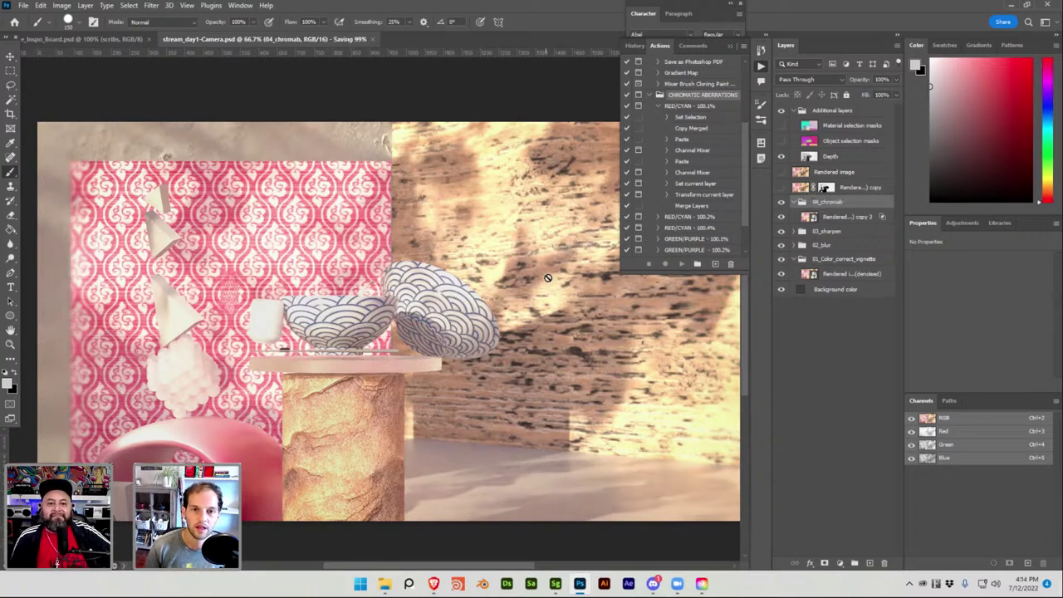
Offset the red-only render copy in the 04_chromab group 1 px to the right and check the bowls' colour fringing at 300% zoom
{"action": "left_click", "coordinate": [833, 217]}
{"action": "key", "text": "ctrl+t"}
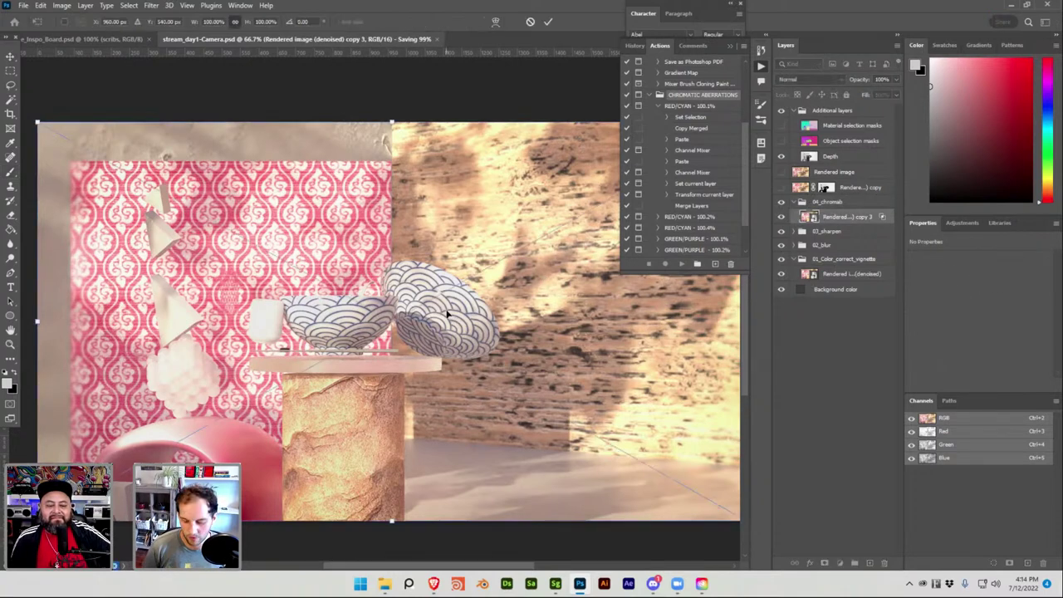
{"action": "key", "text": "shift+Left"}
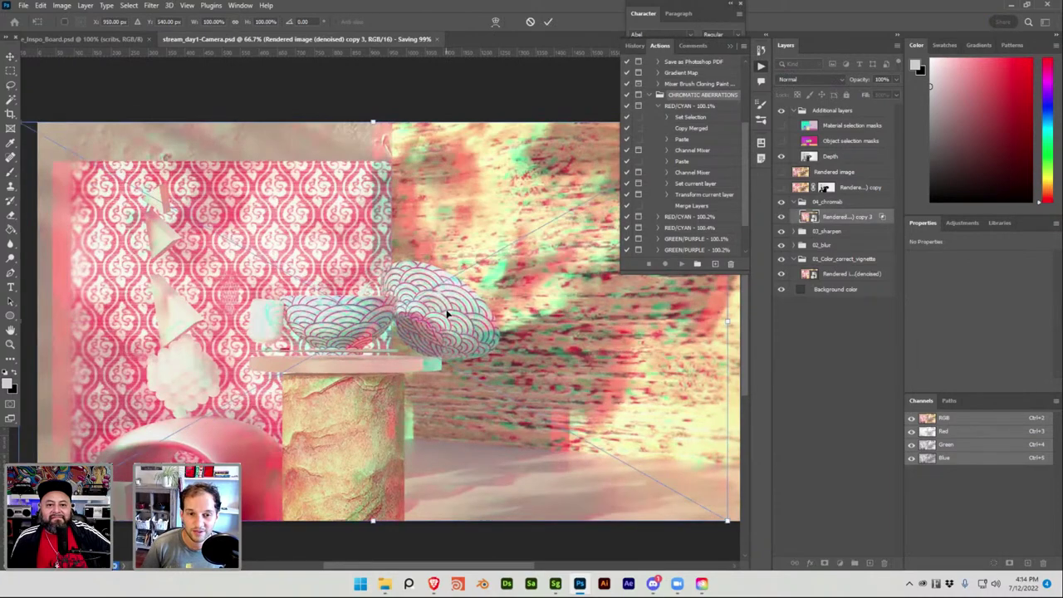
{"action": "key", "text": "shift+Right"}
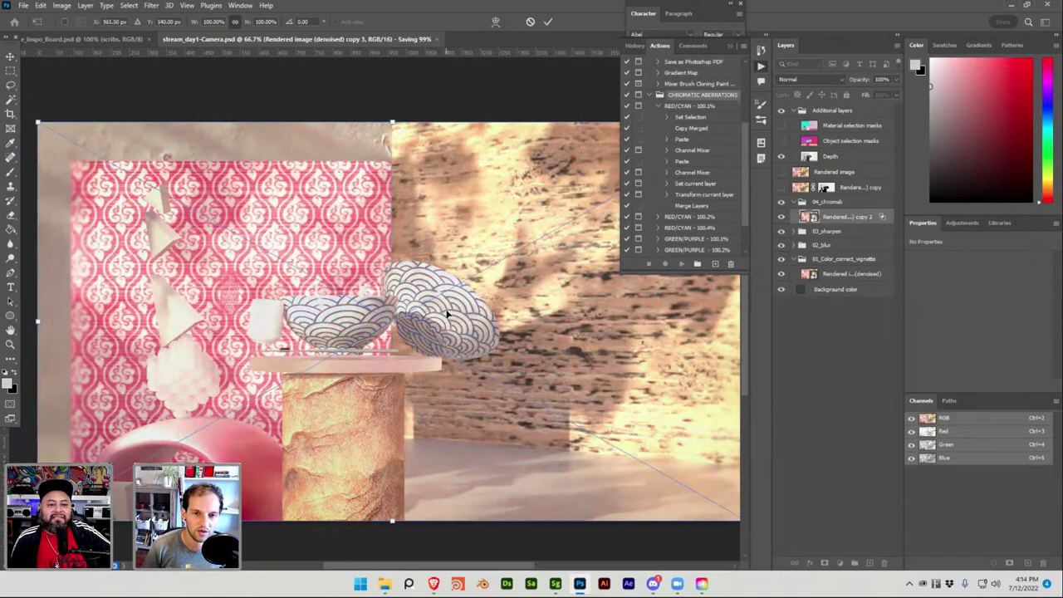
{"action": "key", "text": "ctrl+plus"}
{"action": "key", "text": "ctrl+plus"}
{"action": "key", "text": "ctrl+plus"}
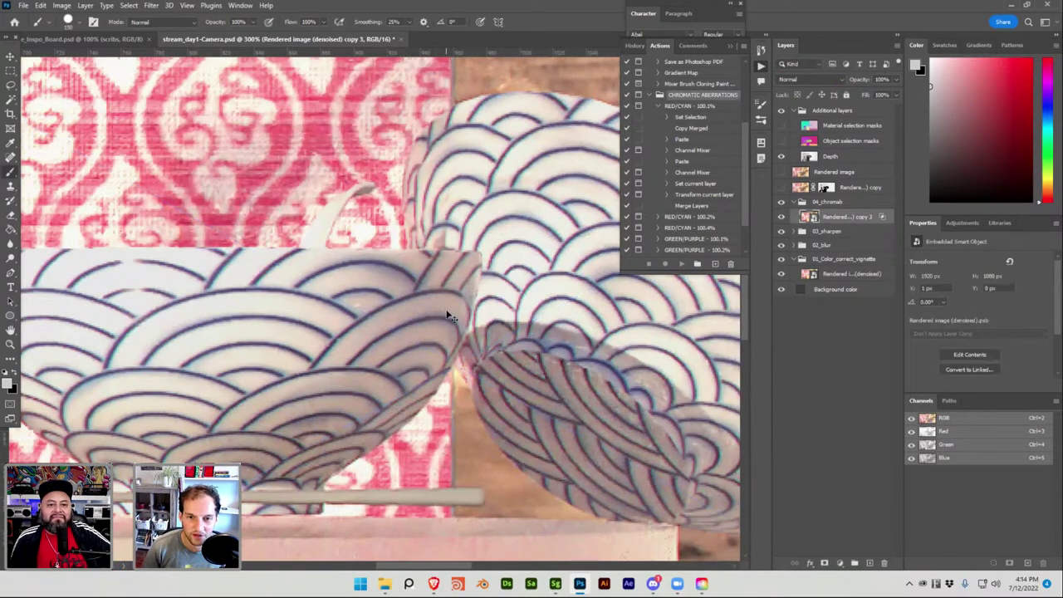
Save the document and review the red-only render copy's channel settings in its Blending Options without changing them
{"action": "key", "text": "ctrl+minus"}
{"action": "key", "text": "ctrl+minus"}
{"action": "key", "text": "ctrl+minus"}
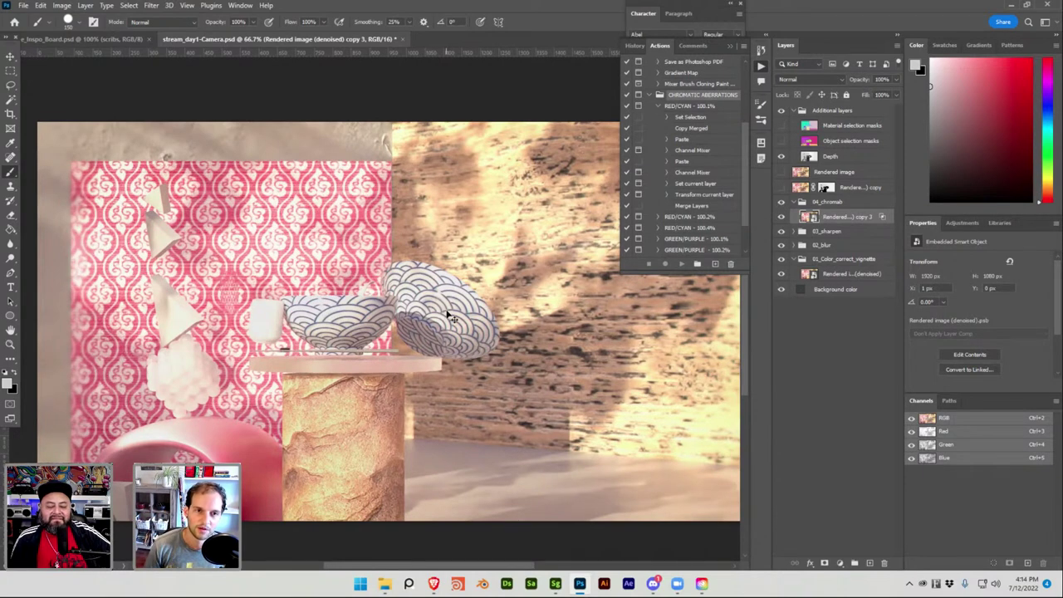
{"action": "key", "text": "ctrl+s"}
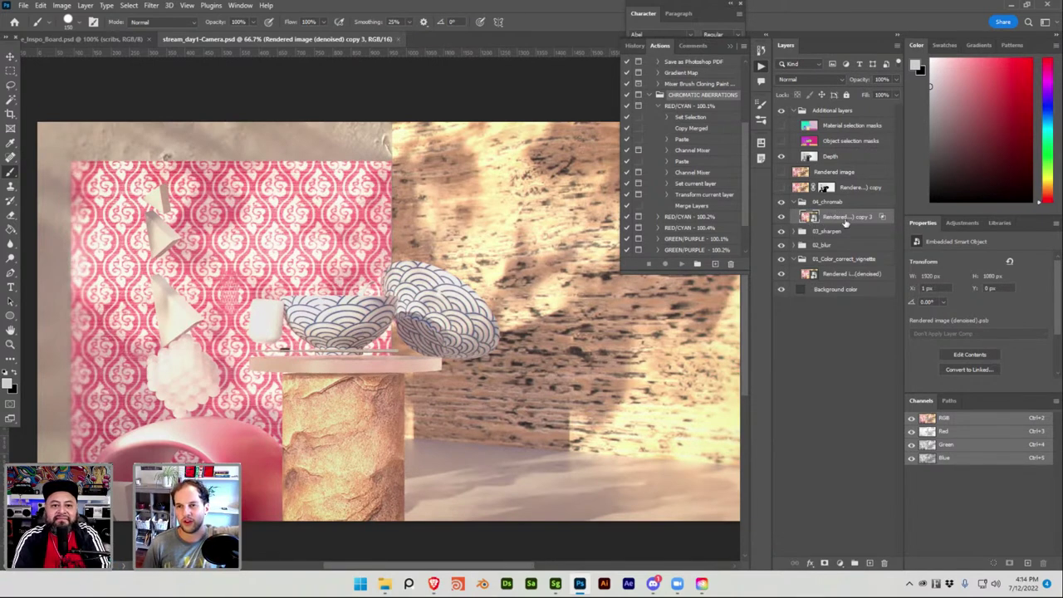
{"action": "left_click", "coordinate": [810, 563]}
{"action": "left_click", "coordinate": [831, 455]}
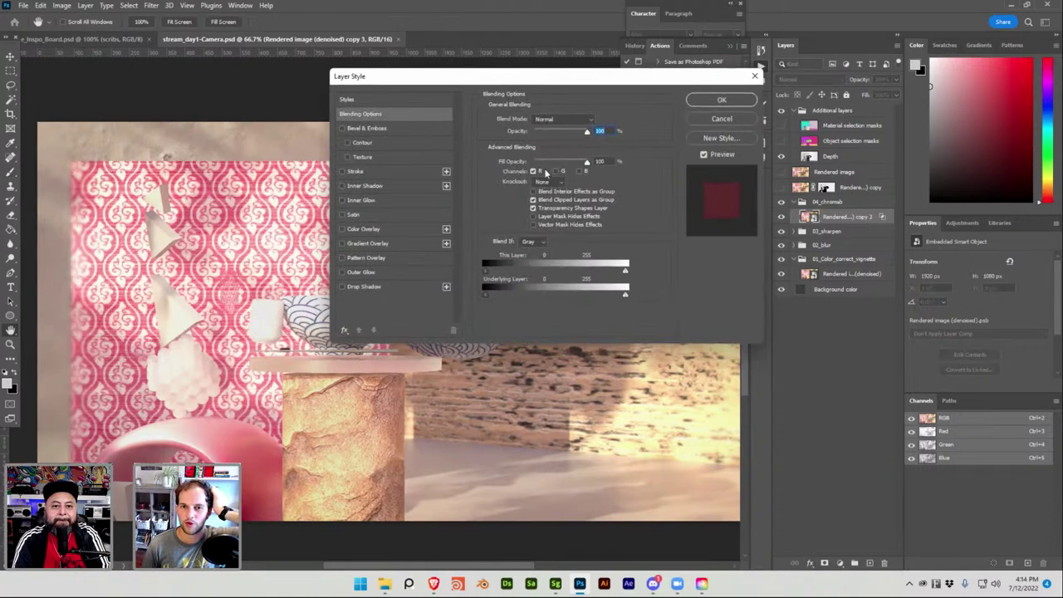
{"action": "left_click", "coordinate": [721, 118]}
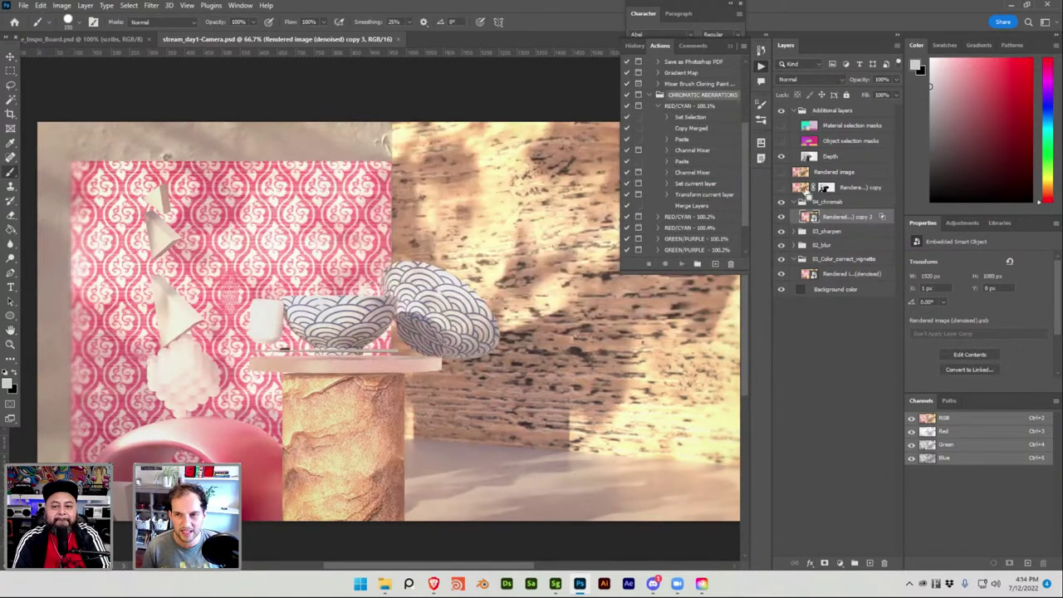
Duplicate the red-only render copy and restrict the duplicate to the green channel in its Blending Options by enabling G and disabling R
{"action": "key", "text": "ctrl+j"}
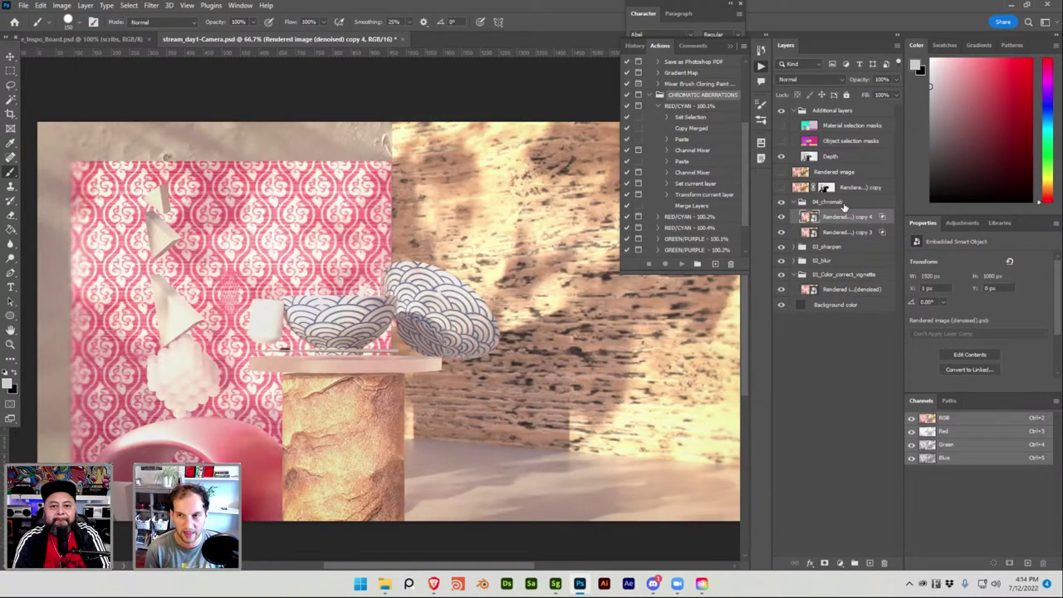
{"action": "left_click", "coordinate": [810, 563]}
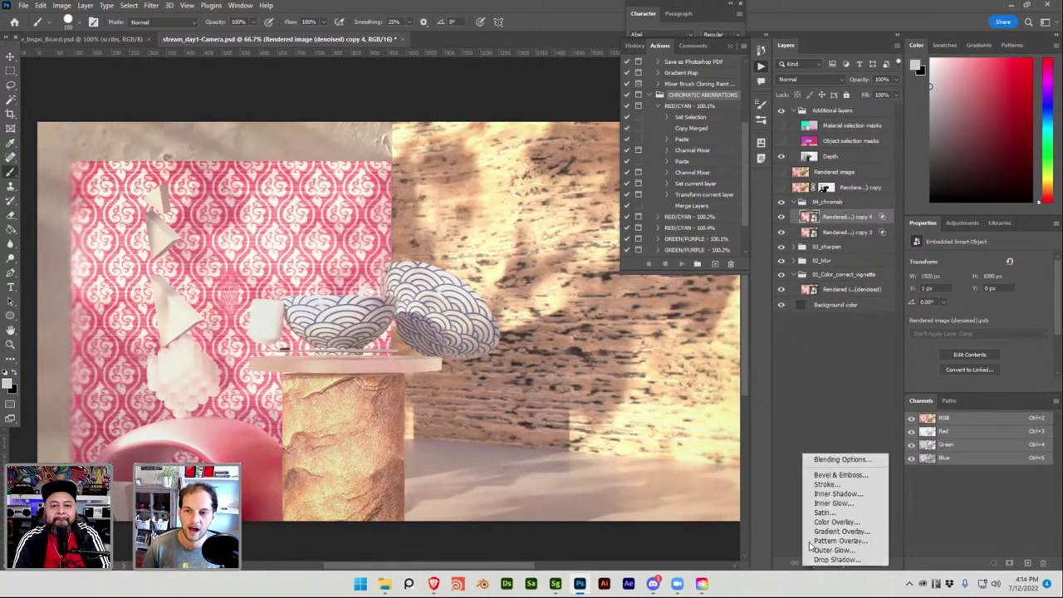
{"action": "left_click", "coordinate": [826, 461]}
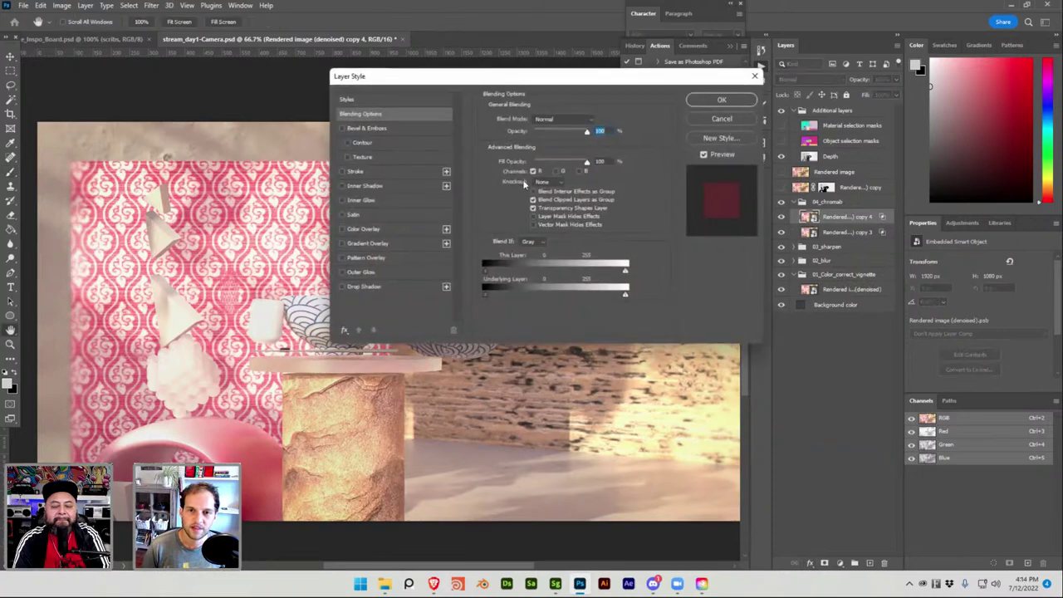
{"action": "left_click", "coordinate": [557, 171]}
{"action": "left_click", "coordinate": [533, 171]}
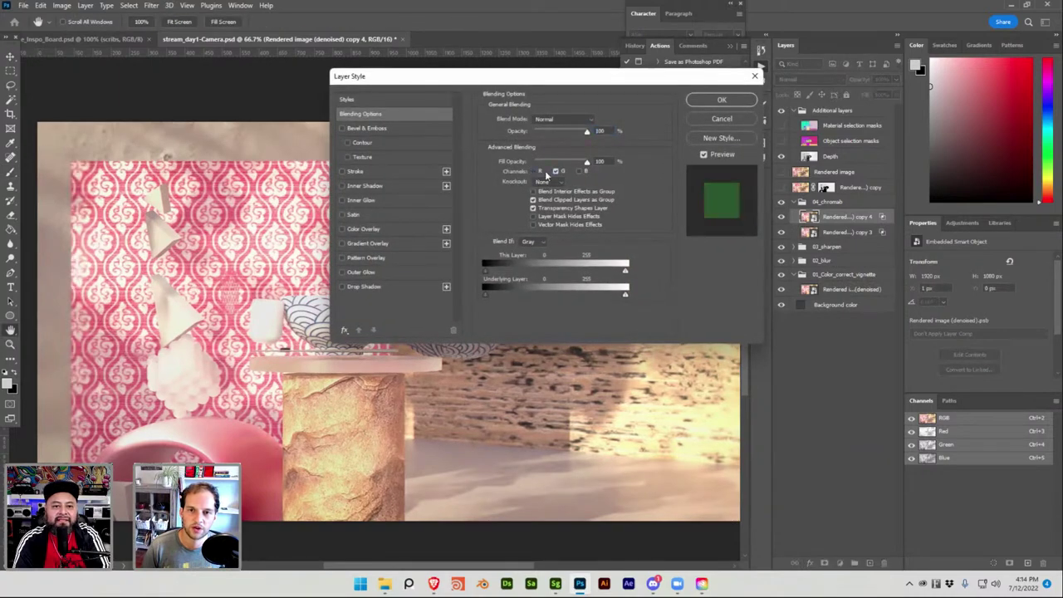
{"action": "left_click", "coordinate": [707, 98]}
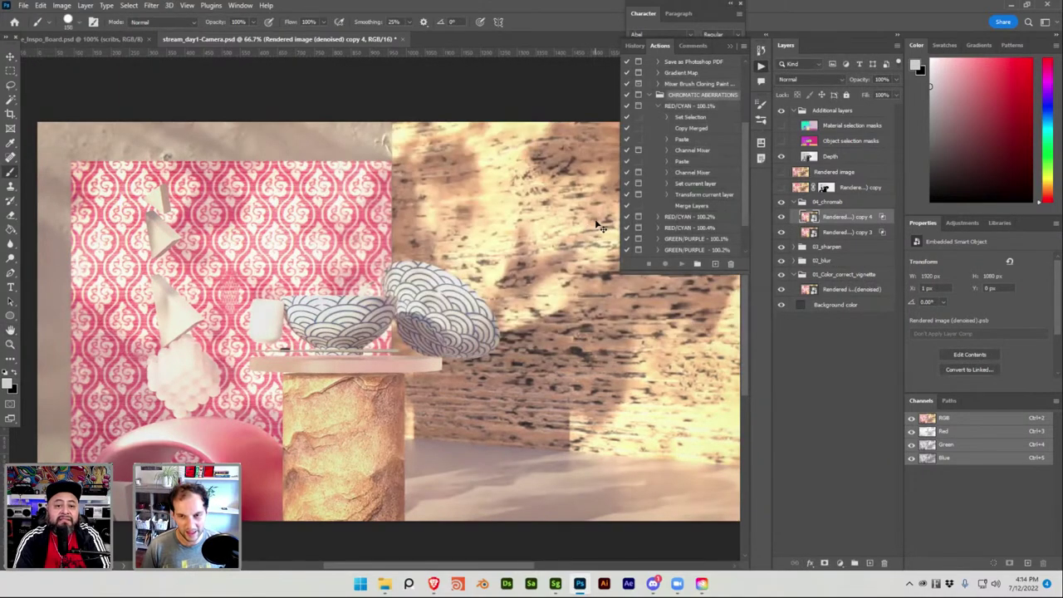
Offset the green-only render copy so it sits at X 1 px, Y -1 px
{"action": "key", "text": "ctrl+t"}
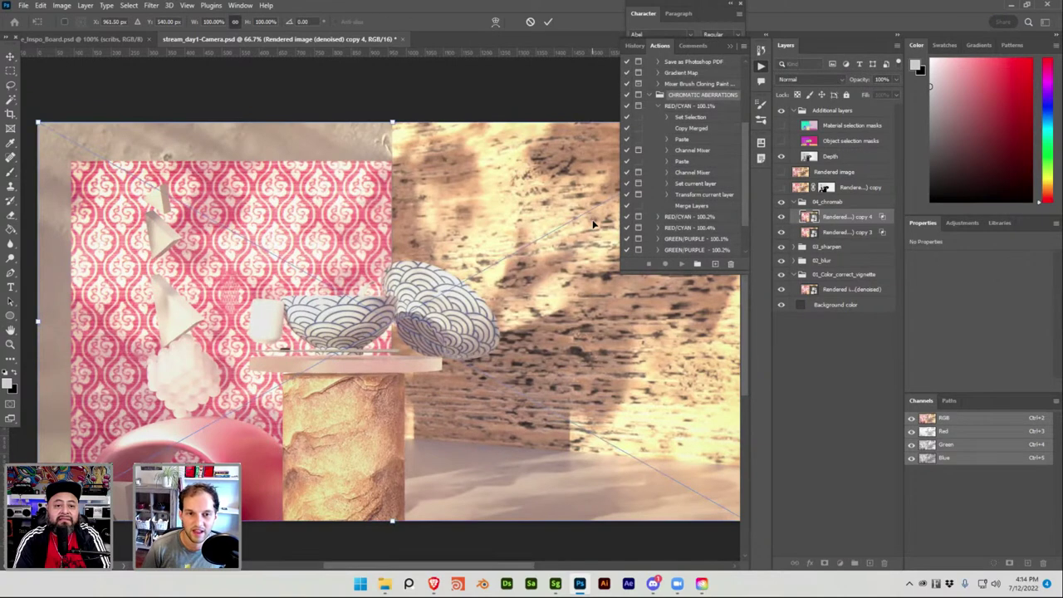
{"action": "key", "text": "Left"}
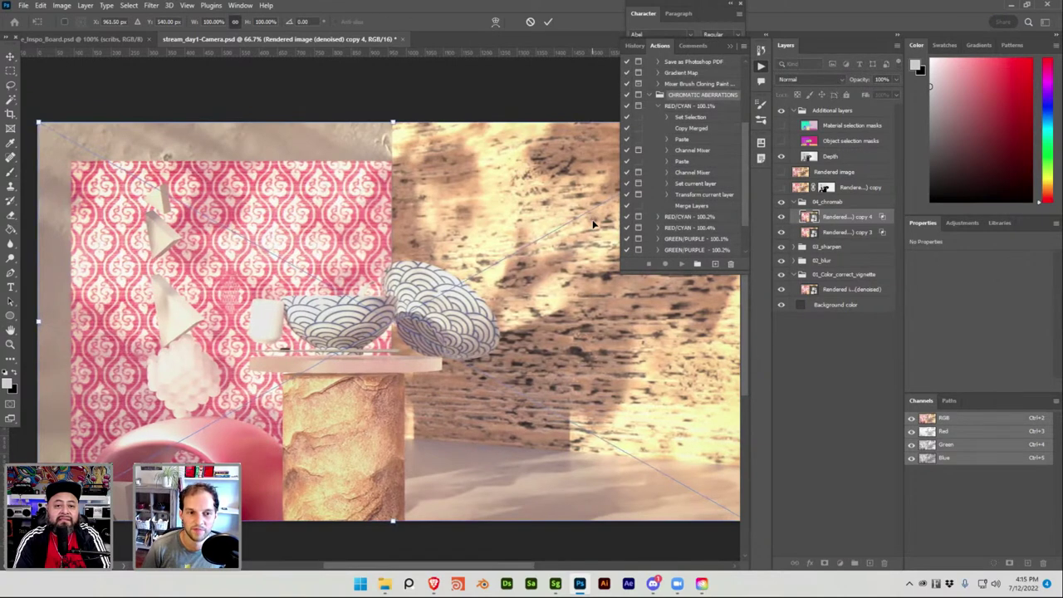
{"action": "key", "text": "Left"}
{"action": "key", "text": "Left"}
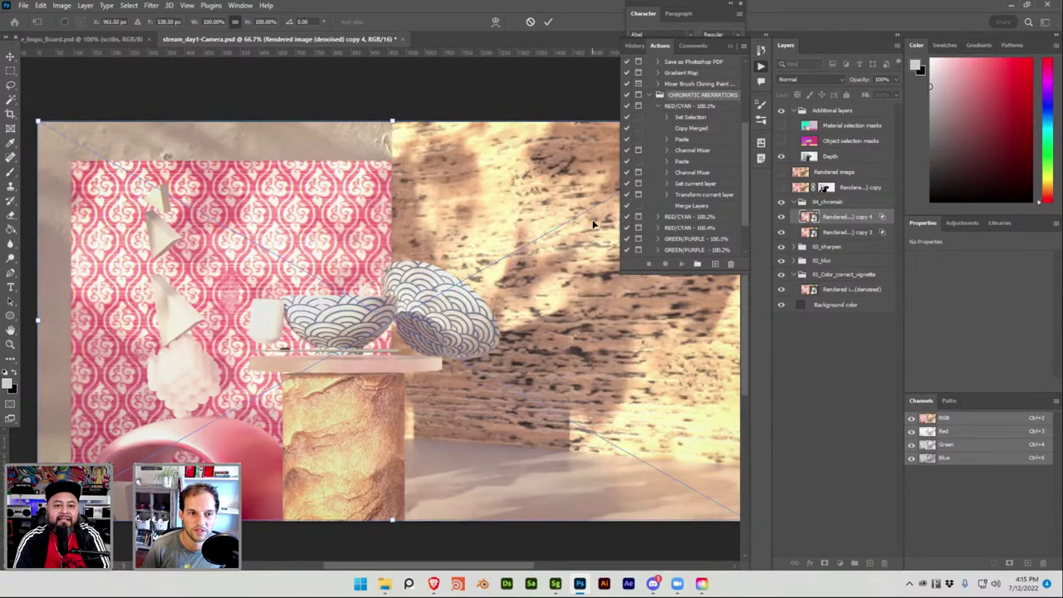
{"action": "key", "text": "Return"}
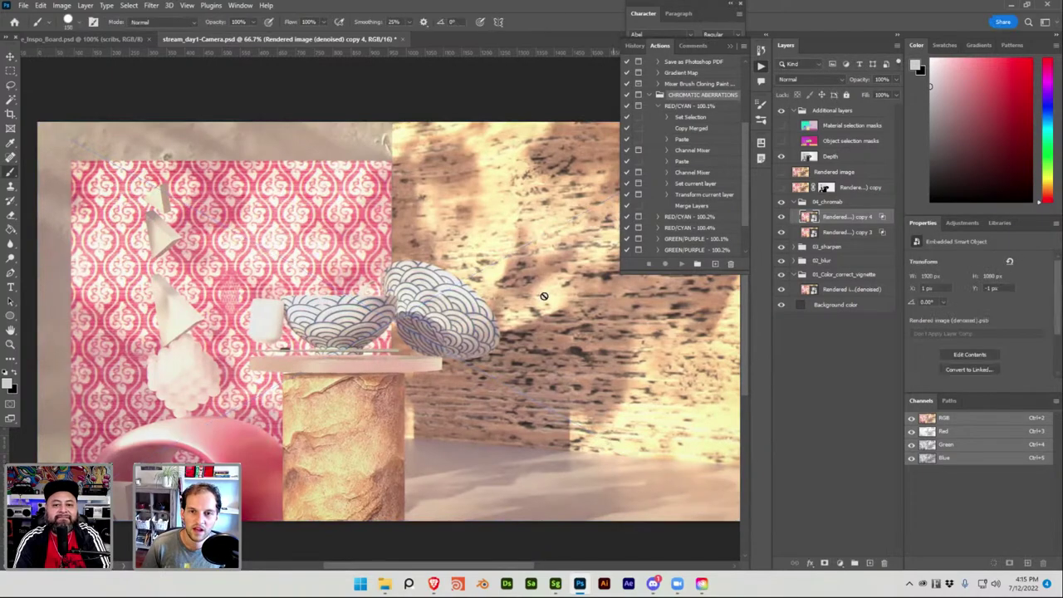
Examine the colour fringing on the bowls and cup at 300% and 400% zoom, and view the whole image at 50%
{"action": "scroll", "coordinate": [471, 317], "scroll_direction": "up", "scroll_amount": 3, "text": "alt"}
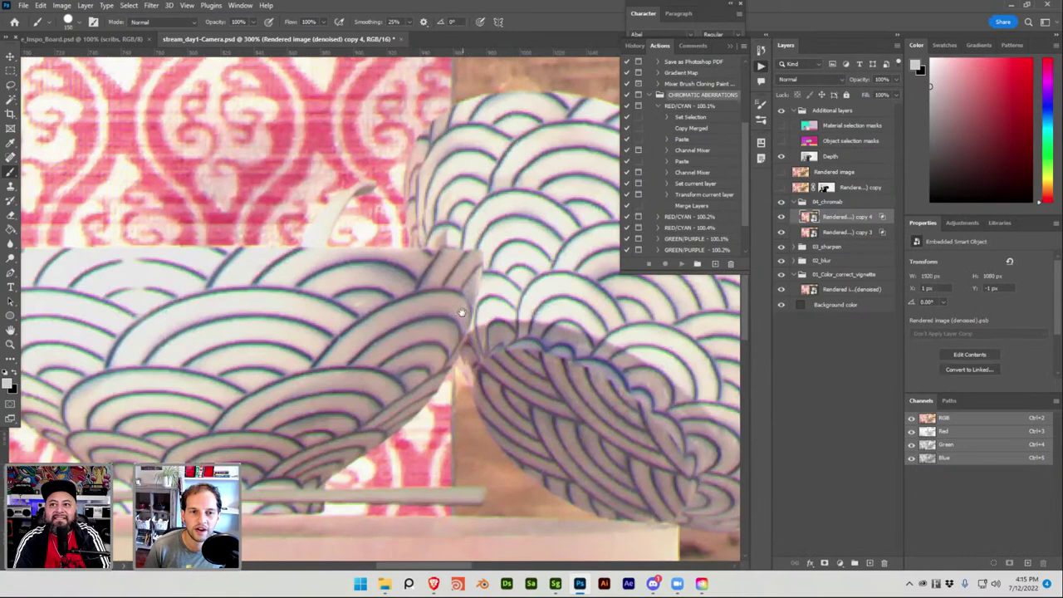
{"action": "left_click_drag", "start_coordinate": [461, 312], "coordinate": [498, 237]}
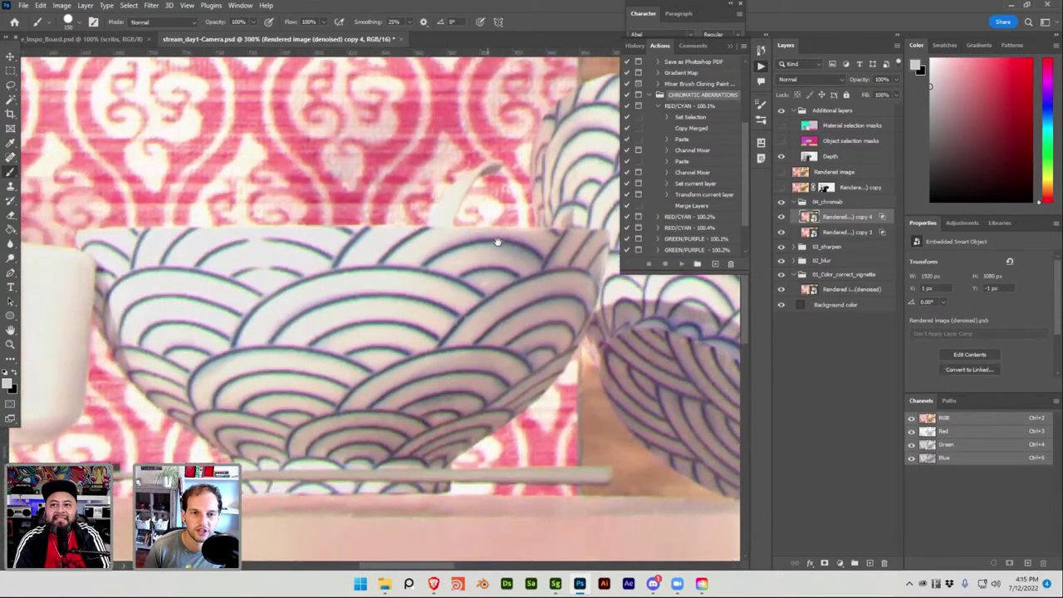
{"action": "scroll", "coordinate": [480, 247], "scroll_direction": "up", "scroll_amount": 1, "text": "alt"}
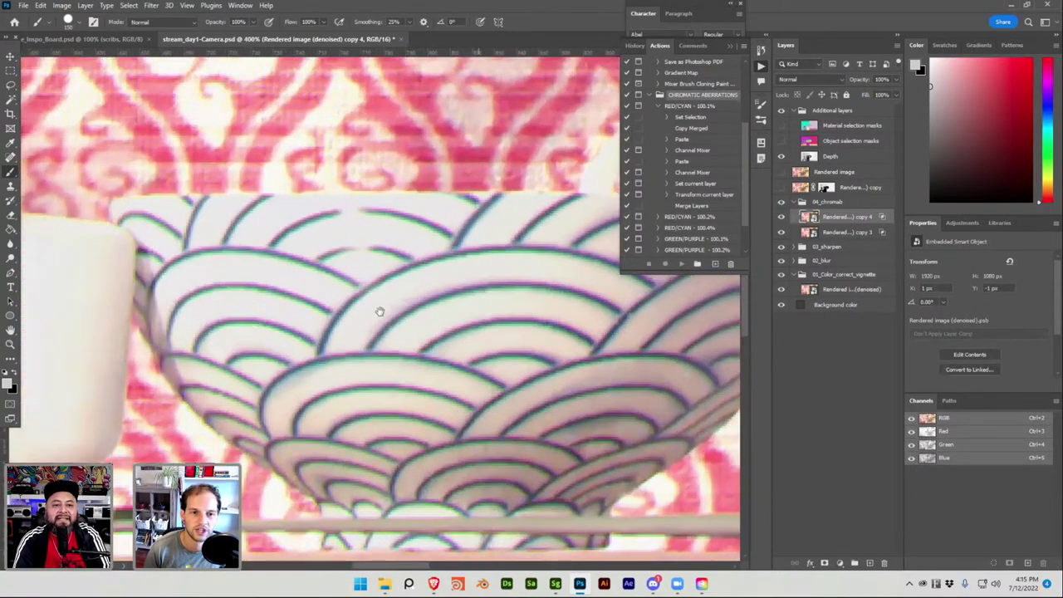
{"action": "left_click_drag", "start_coordinate": [311, 347], "coordinate": [456, 393]}
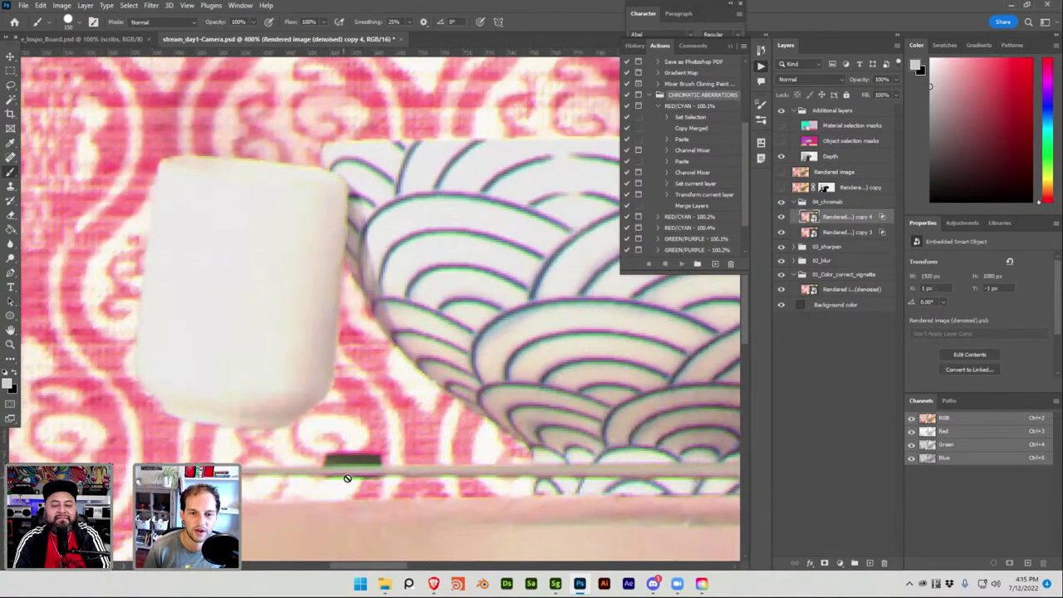
{"action": "scroll", "coordinate": [347, 460], "scroll_direction": "down", "scroll_amount": 5, "text": "alt"}
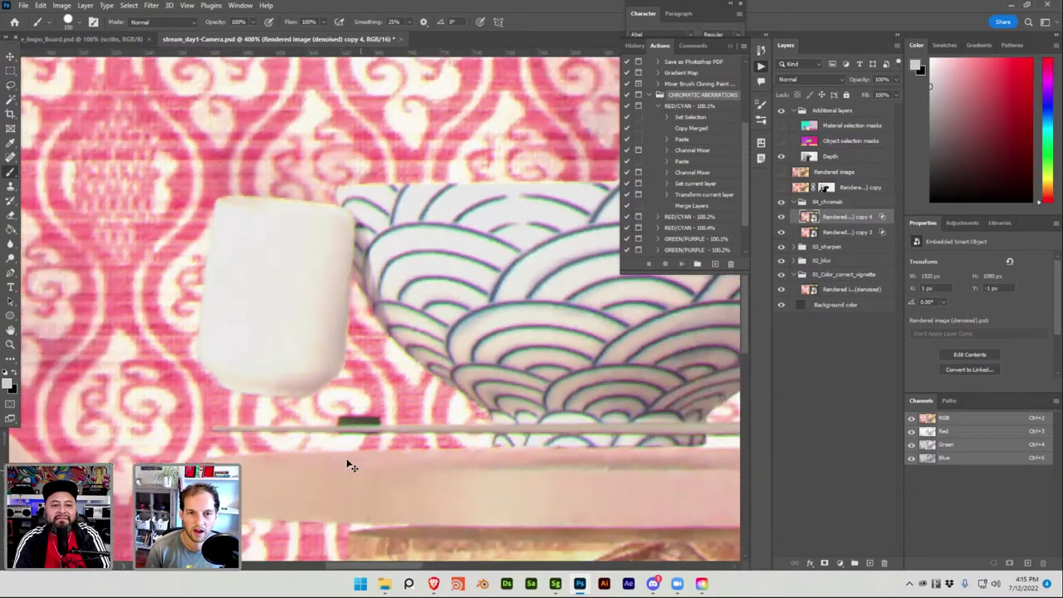
{"action": "scroll", "coordinate": [347, 462], "scroll_direction": "down", "scroll_amount": 1, "text": "alt"}
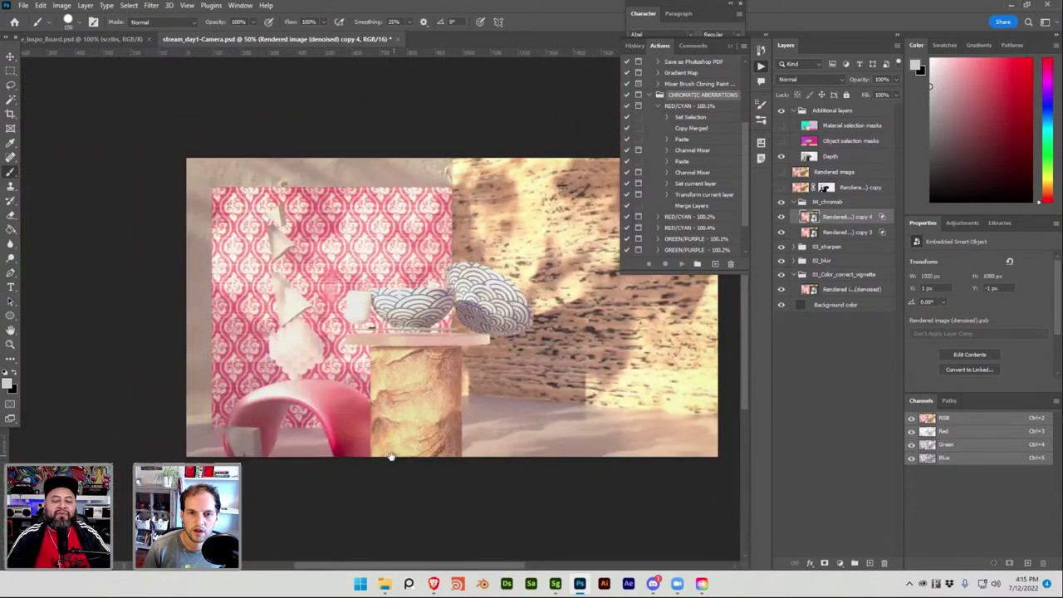
{"action": "left_click_drag", "start_coordinate": [391, 456], "coordinate": [327, 468]}
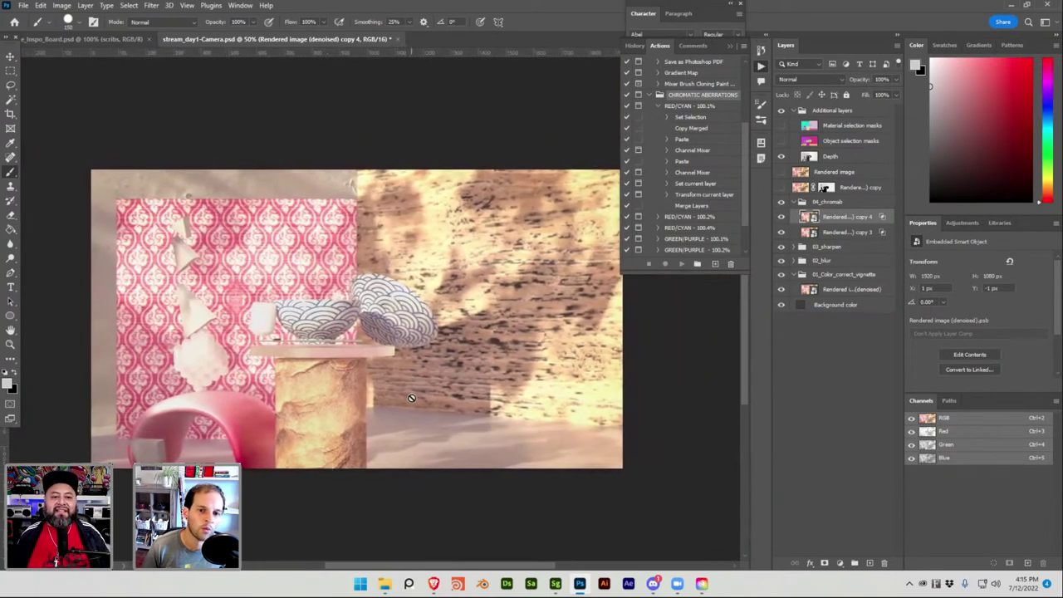
Switch to the Move tool, and save the document with the 04_chromab group collapsed
{"action": "left_click", "coordinate": [11, 56]}
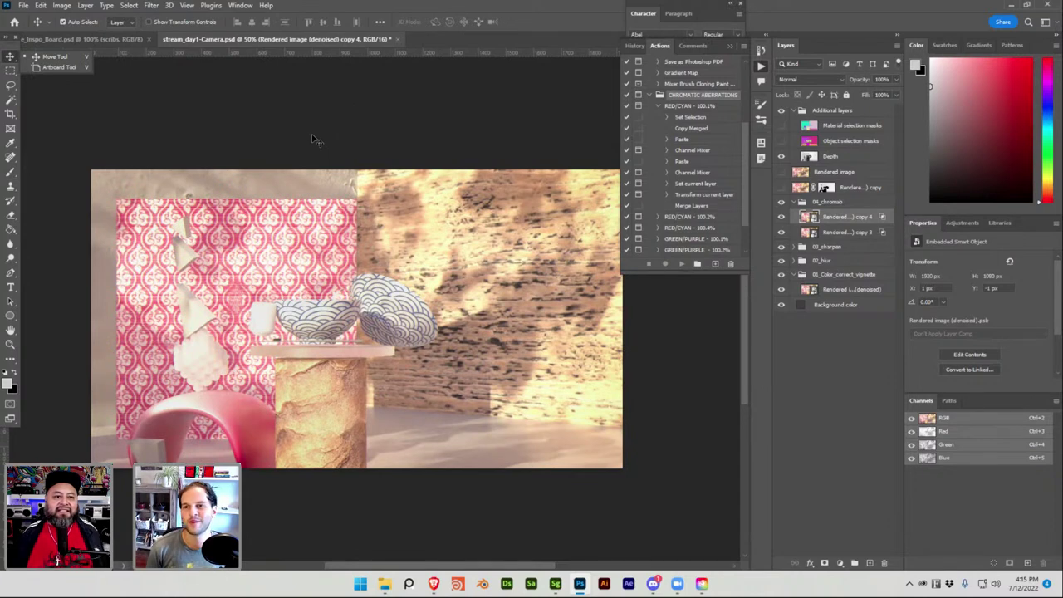
{"action": "key", "text": "ctrl+s"}
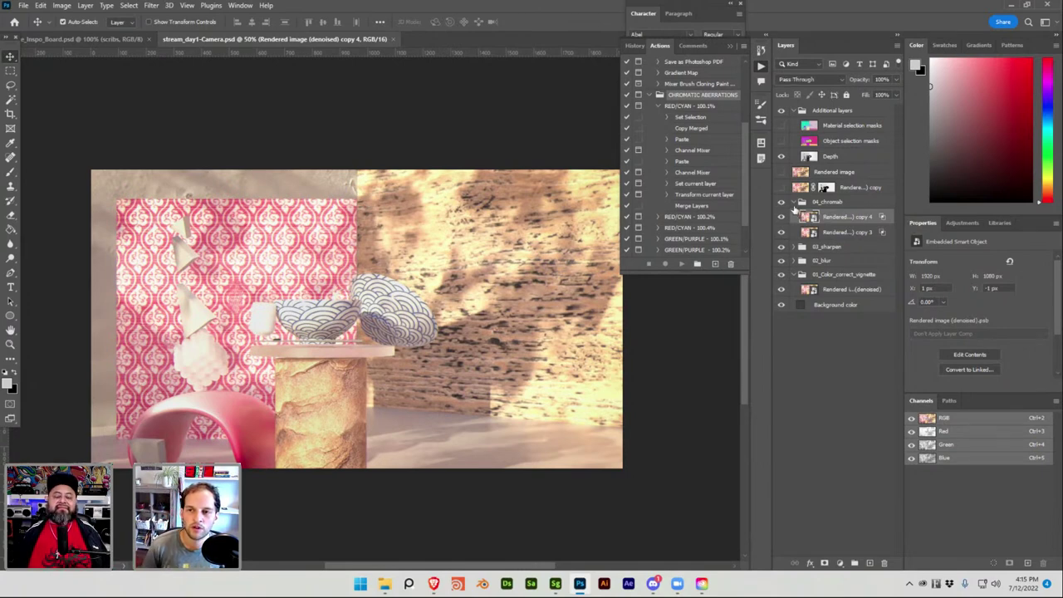
{"action": "left_click", "coordinate": [800, 203]}
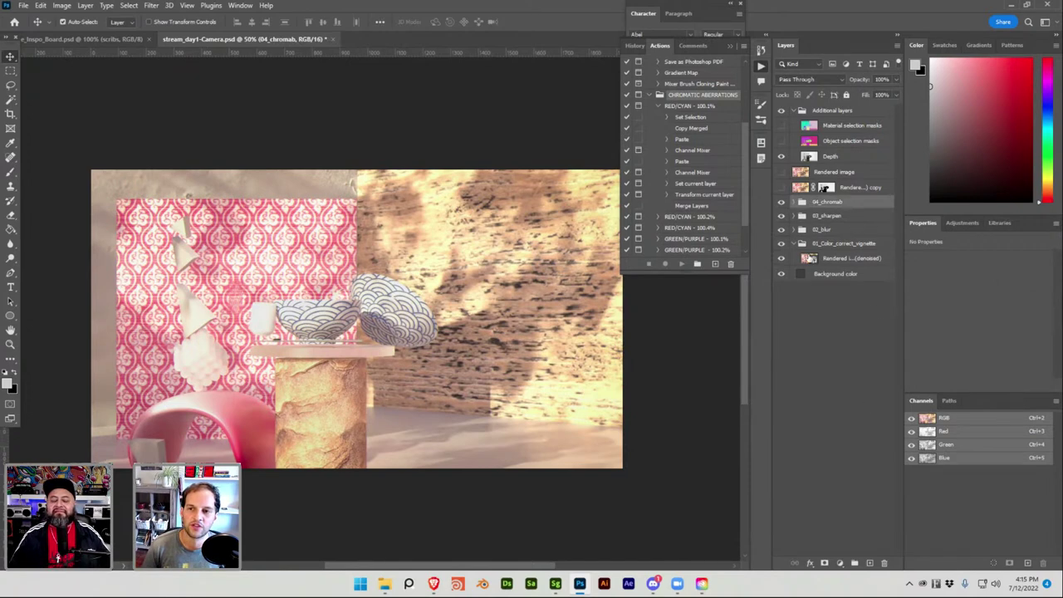
Duplicate the denoised render from 01_Color_correct_vignette above the 04_chromab group and place the copy in its own new group
{"action": "left_click", "coordinate": [833, 261]}
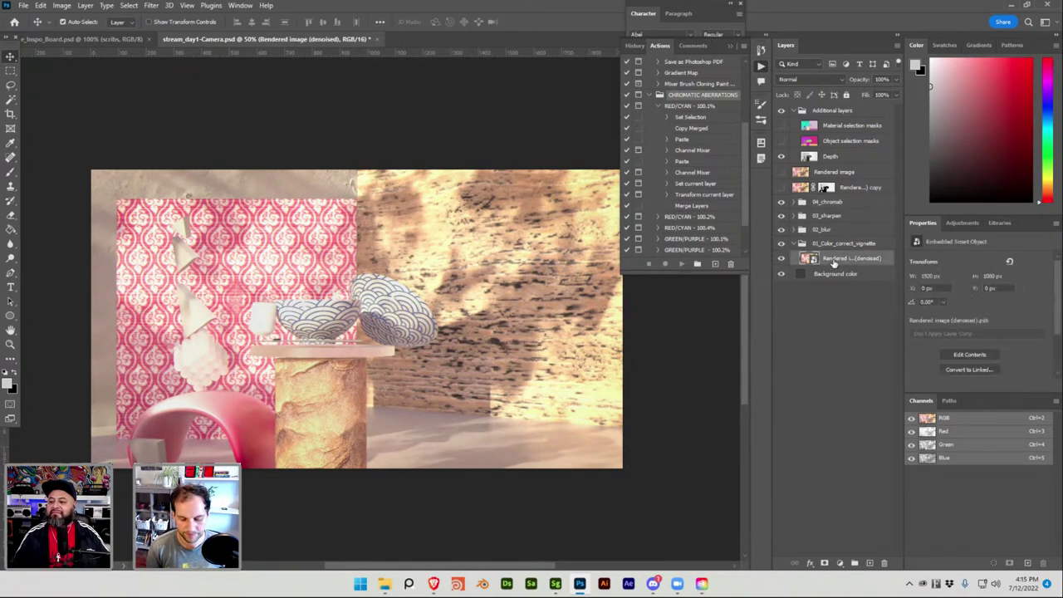
{"action": "key", "text": "ctrl+j"}
{"action": "left_click_drag", "start_coordinate": [832, 259], "coordinate": [842, 197]}
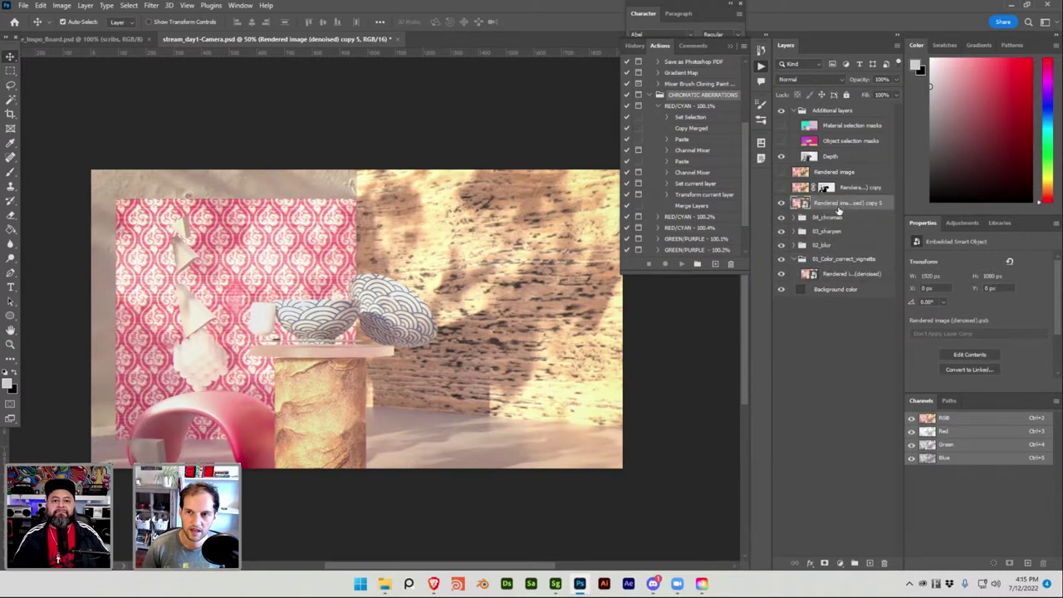
{"action": "key", "text": "ctrl+g"}
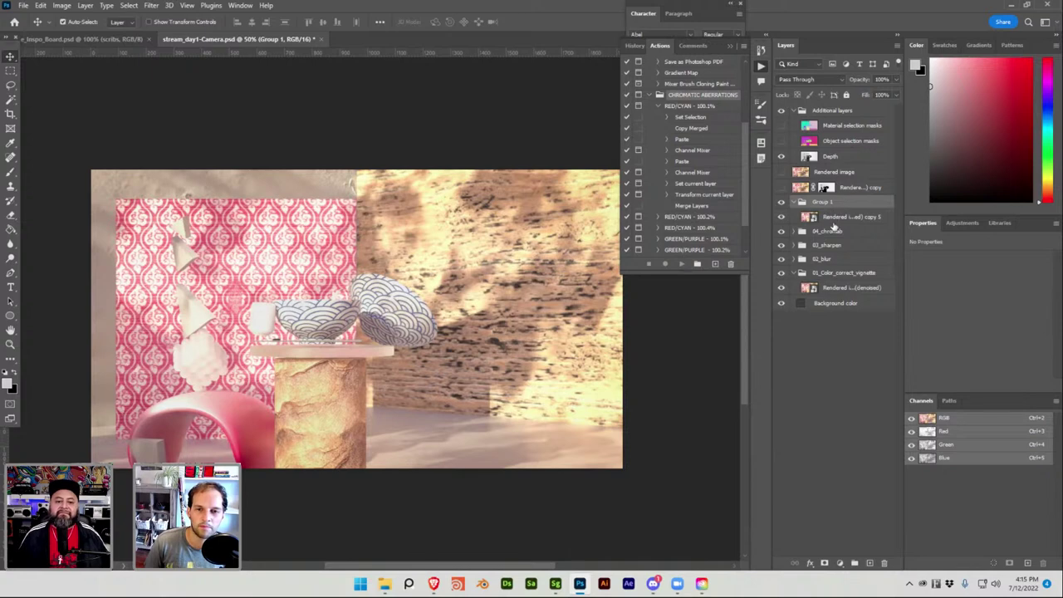
{"action": "left_click", "coordinate": [830, 221]}
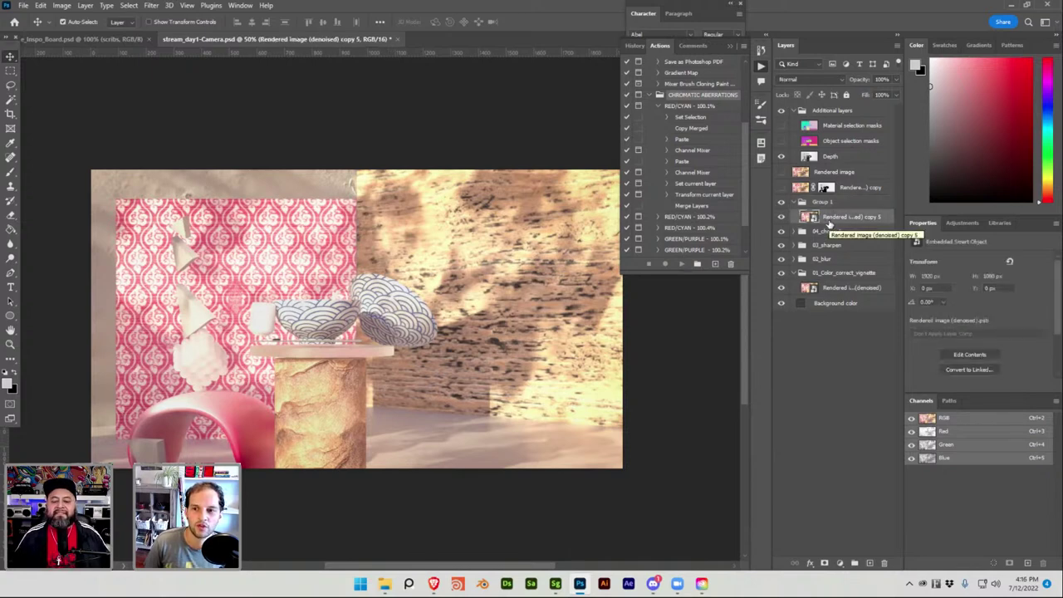
{"action": "right_click", "coordinate": [828, 224]}
{"action": "left_click", "coordinate": [790, 425]}
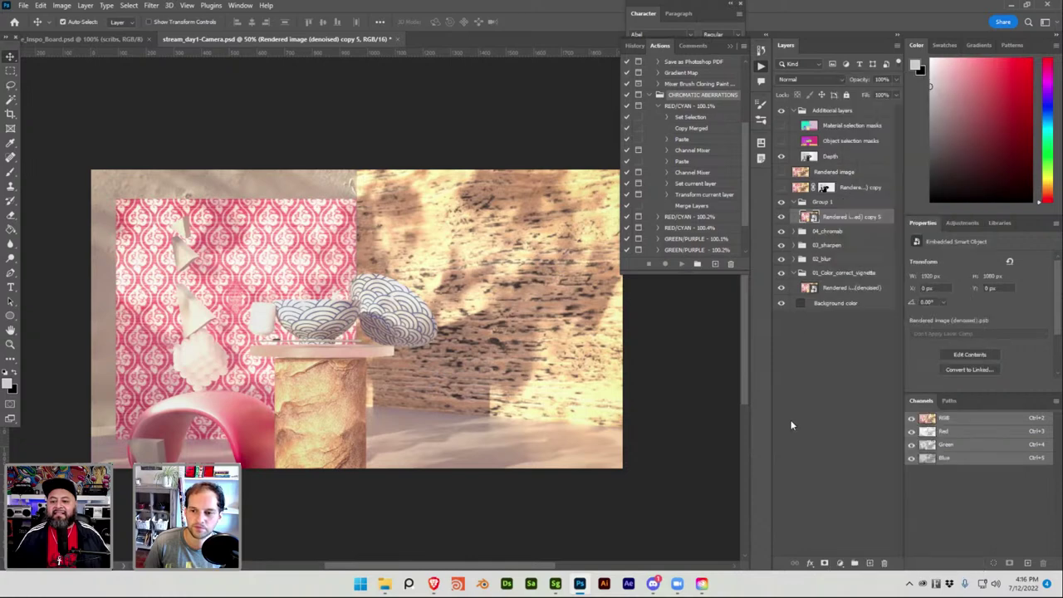
{"action": "left_click", "coordinate": [869, 563]}
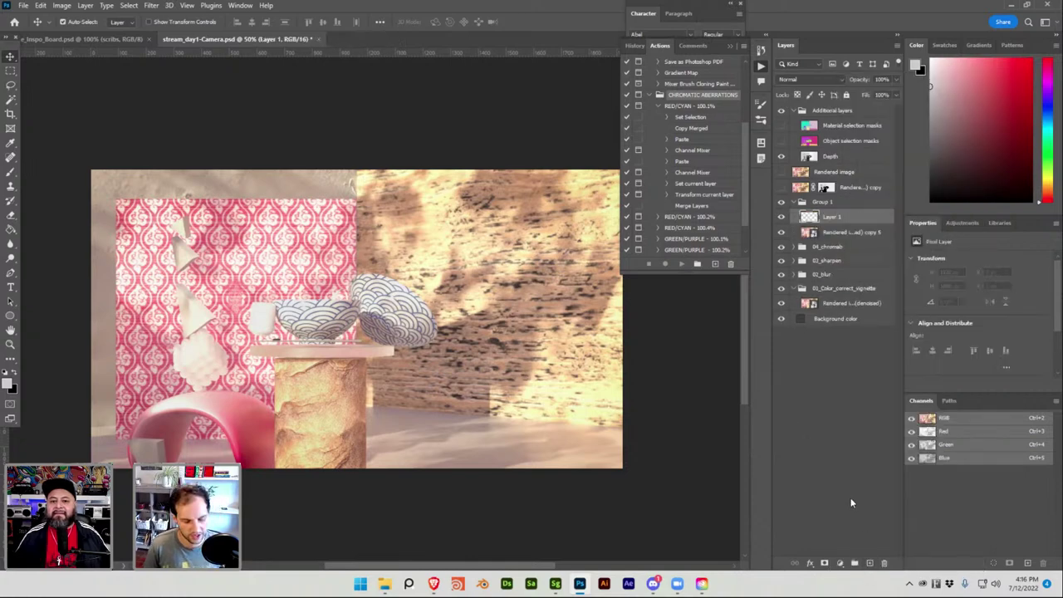
{"action": "key", "text": "ctrl+z"}
{"action": "key", "text": "ctrl+n"}
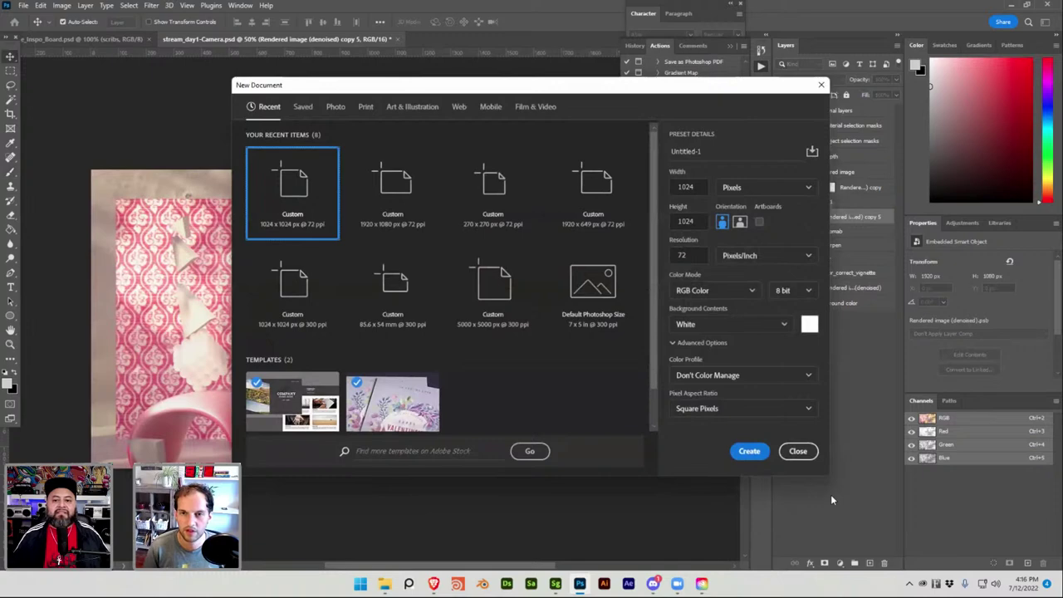
{"action": "left_click", "coordinate": [799, 448]}
{"action": "right_click", "coordinate": [819, 348]}
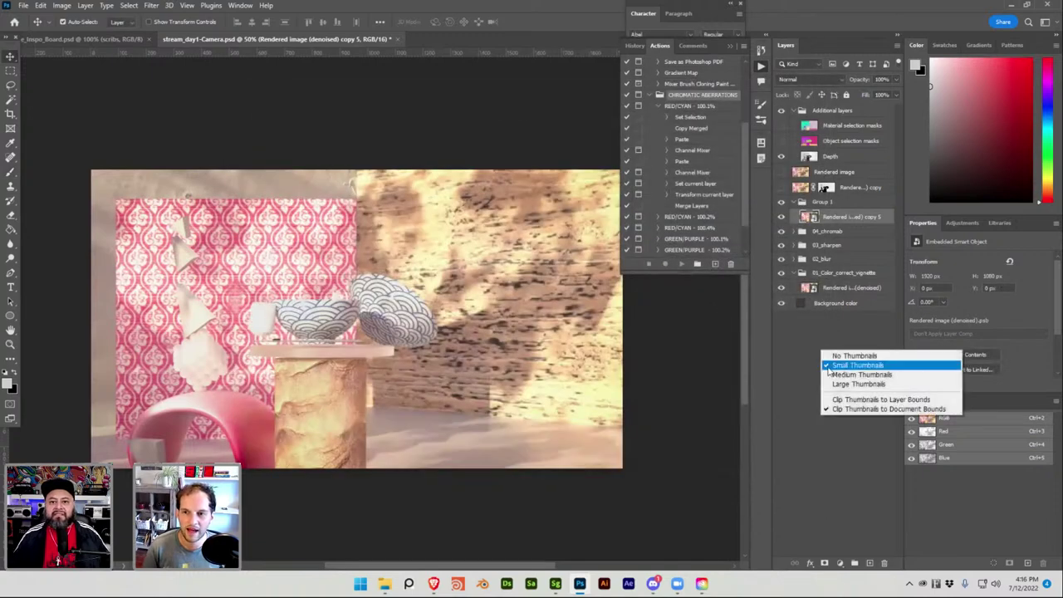
{"action": "left_click", "coordinate": [847, 361]}
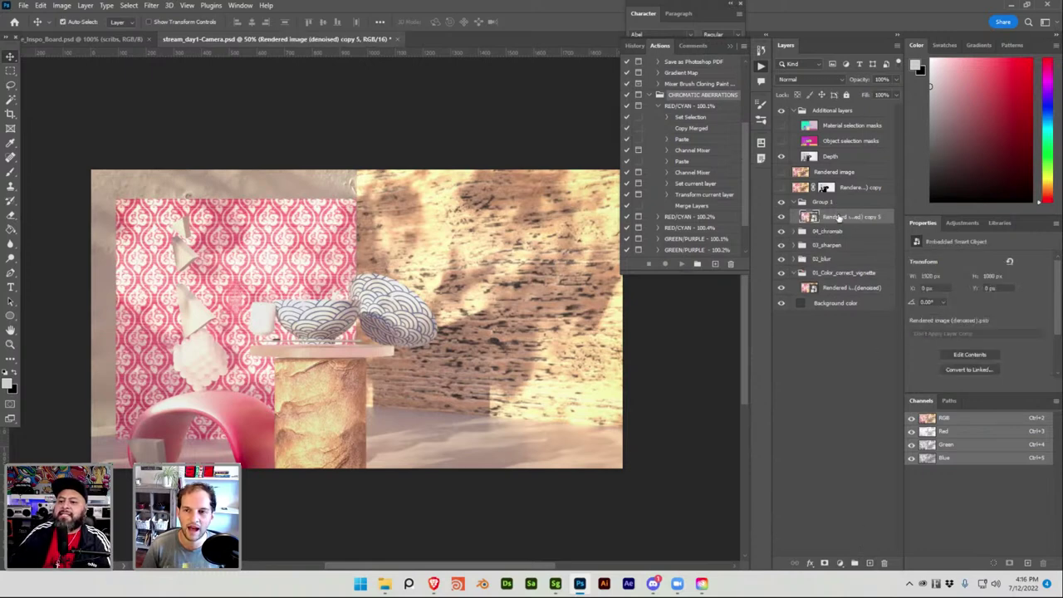
Add a Solid Color fill layer above the denoised render copy in Group 1 and set its colour to RGB 255, 255, 255
{"action": "left_click", "coordinate": [840, 563]}
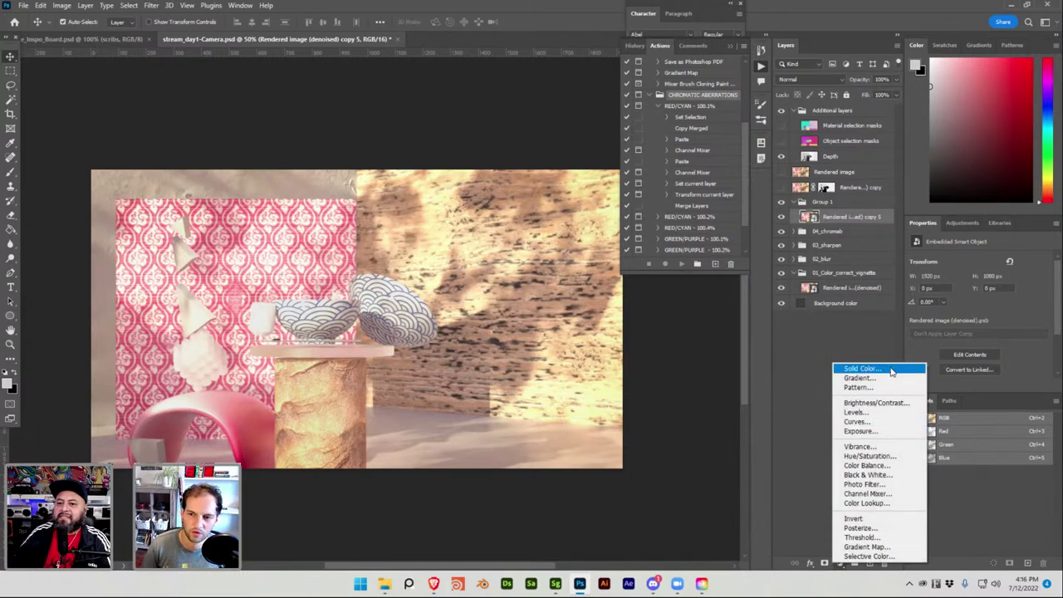
{"action": "left_click", "coordinate": [863, 367]}
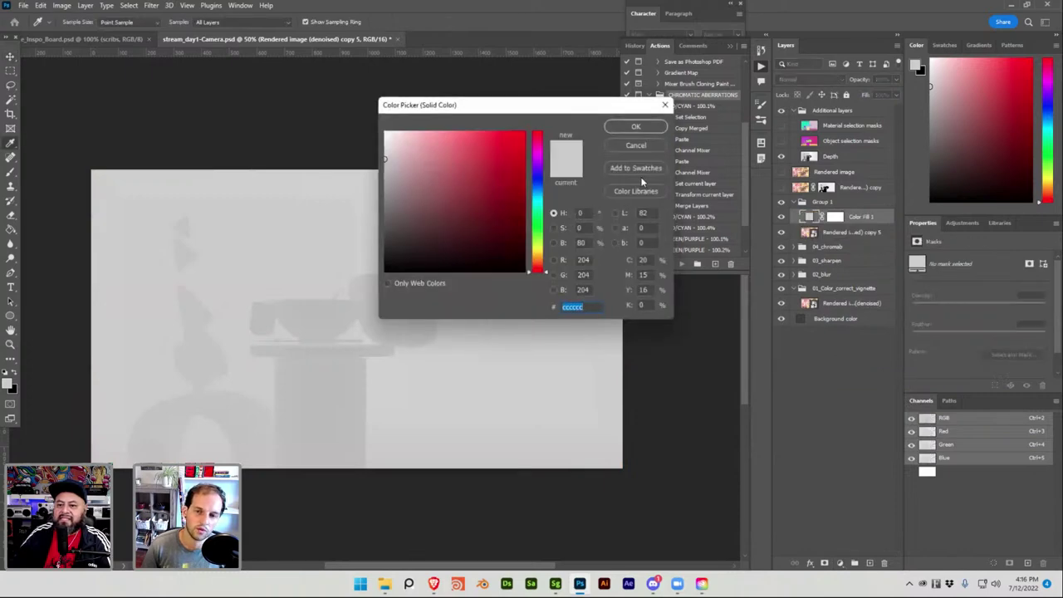
{"action": "left_click", "coordinate": [584, 260]}
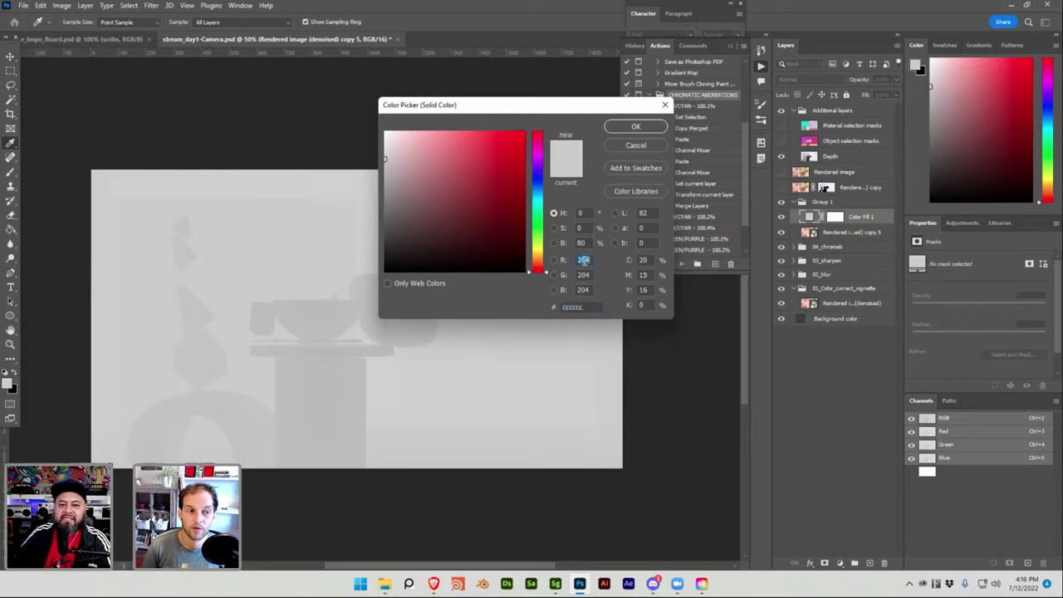
{"action": "type", "text": "125"}
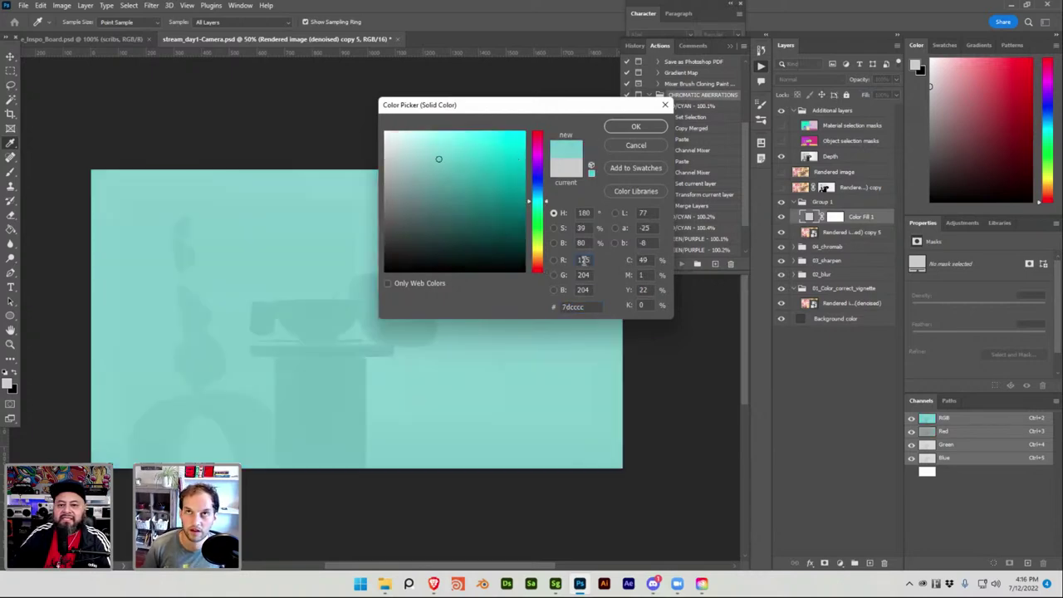
{"action": "double_click", "coordinate": [584, 259]}
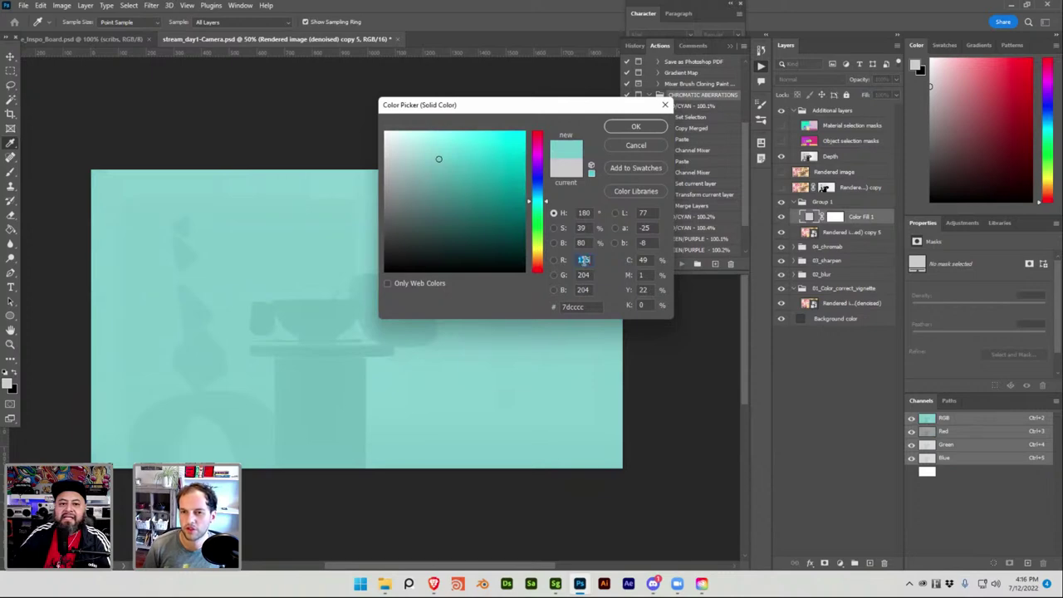
{"action": "type", "text": "255"}
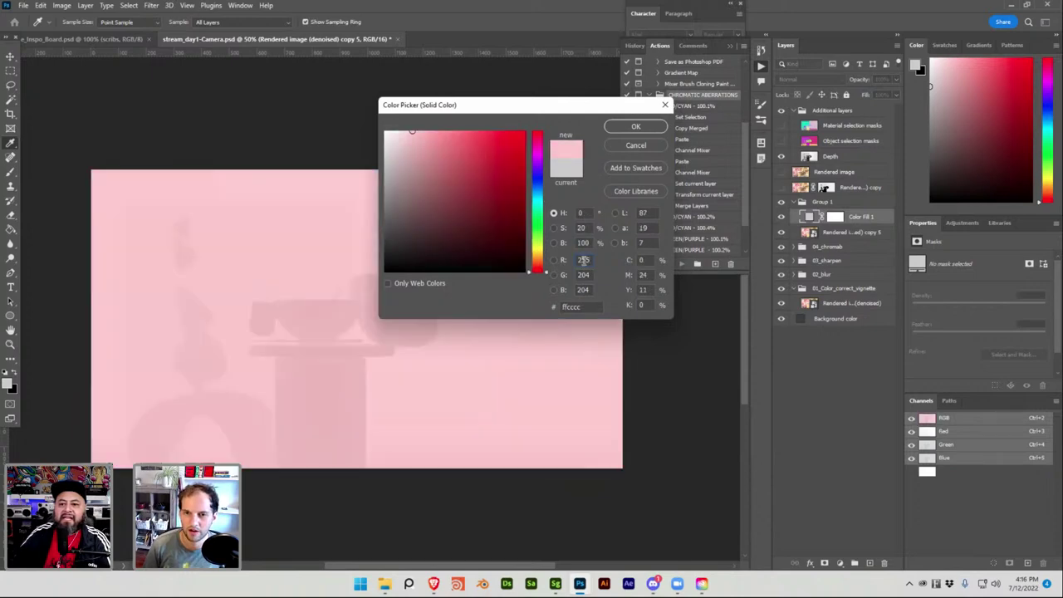
{"action": "key", "text": "Tab"}
{"action": "type", "text": "255"}
{"action": "key", "text": "Tab"}
{"action": "type", "text": "255"}
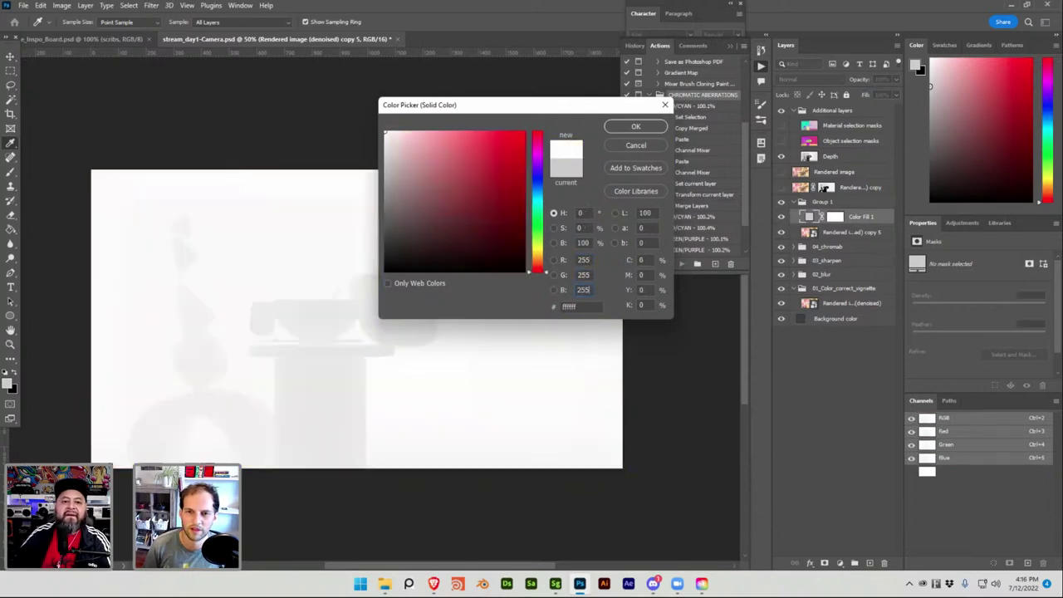
Change the new fill layer's colour to mid-grey with RGB 128, 128, 128 and accept it
{"action": "type", "text": "128"}
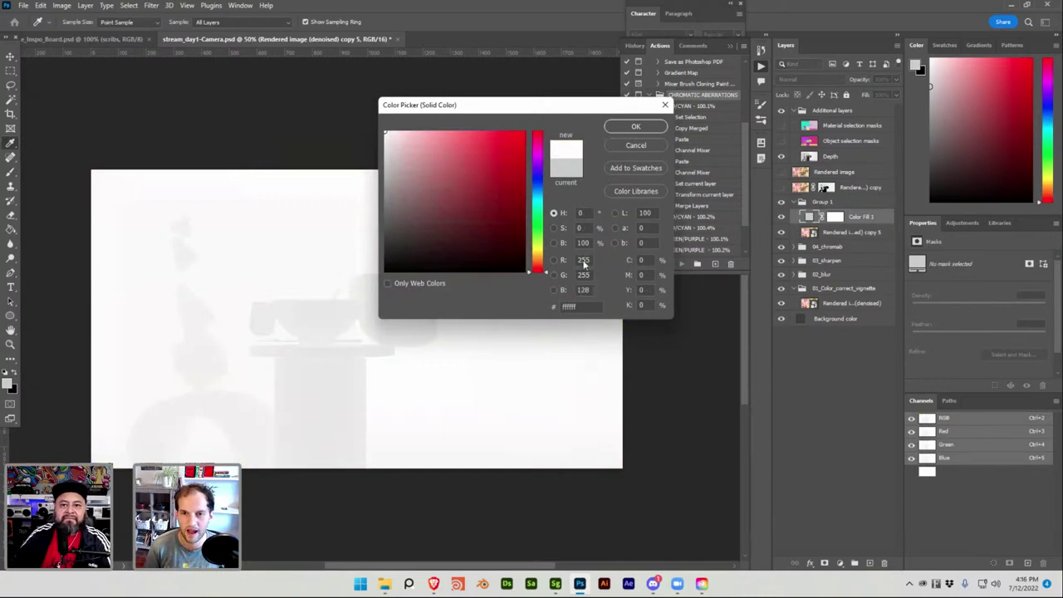
{"action": "key", "text": "Return"}
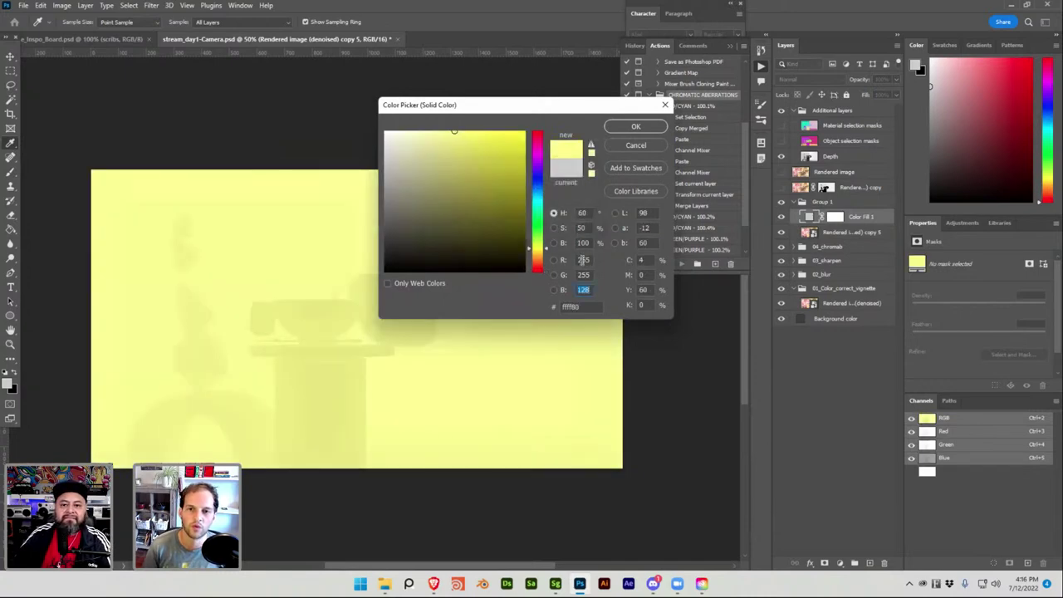
{"action": "double_click", "coordinate": [583, 259]}
{"action": "type", "text": "128"}
{"action": "key", "text": "Tab"}
{"action": "type", "text": "128"}
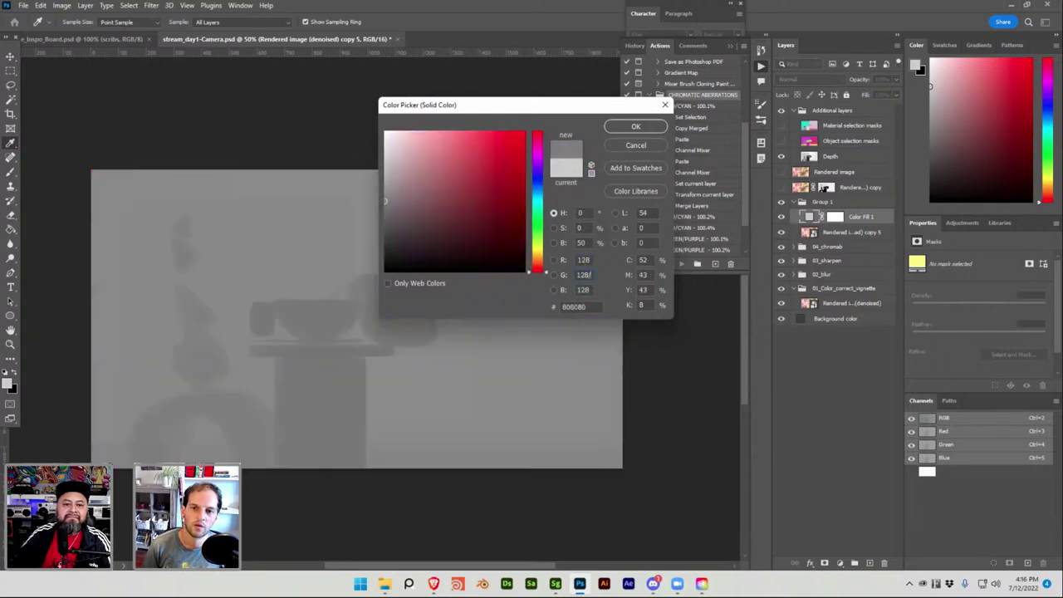
{"action": "key", "text": "Tab"}
{"action": "key", "text": "Return"}
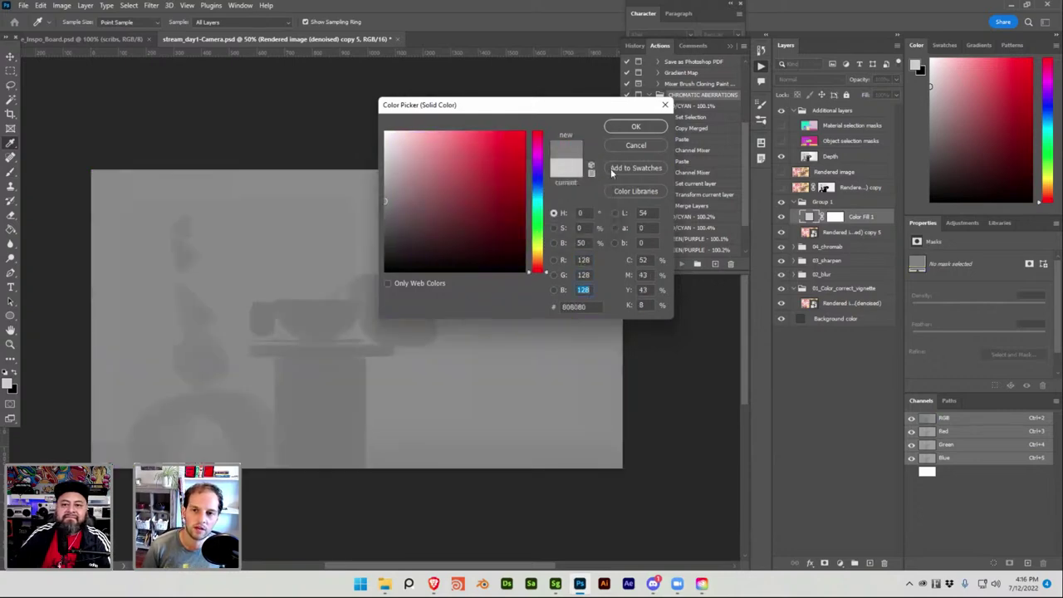
{"action": "left_click", "coordinate": [633, 128]}
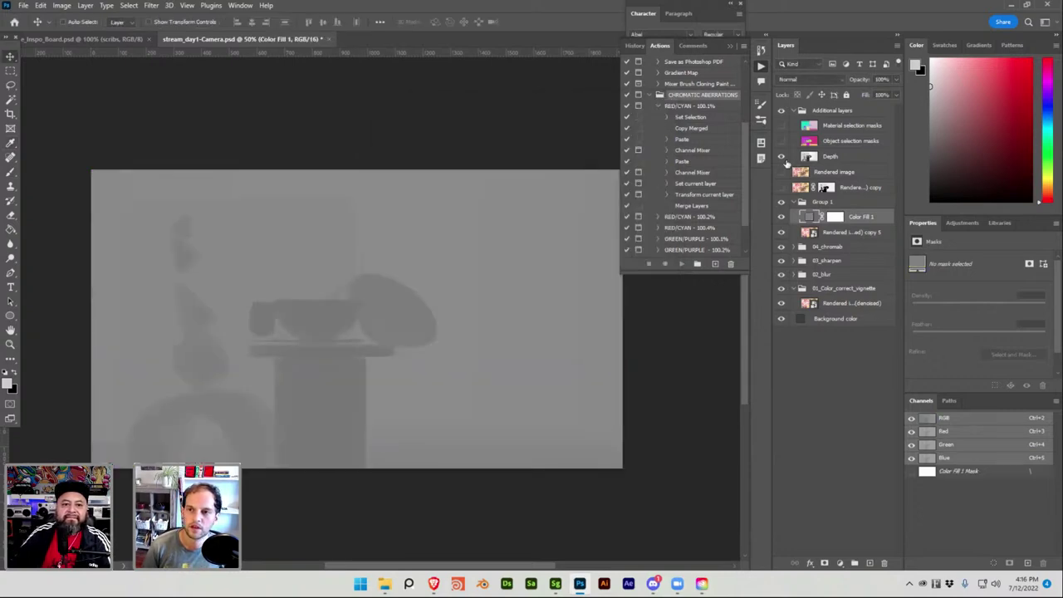
Hide the Depth layer in the Additional layers group and save the document
{"action": "key", "text": "ctrl+s"}
{"action": "key", "text": "ctrl+s"}
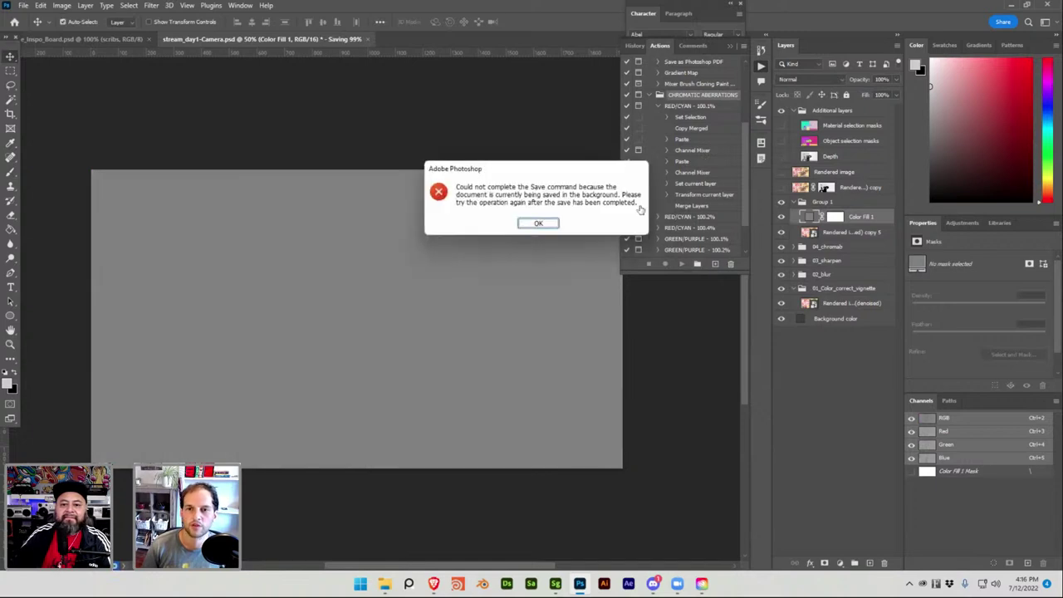
{"action": "key", "text": "Return"}
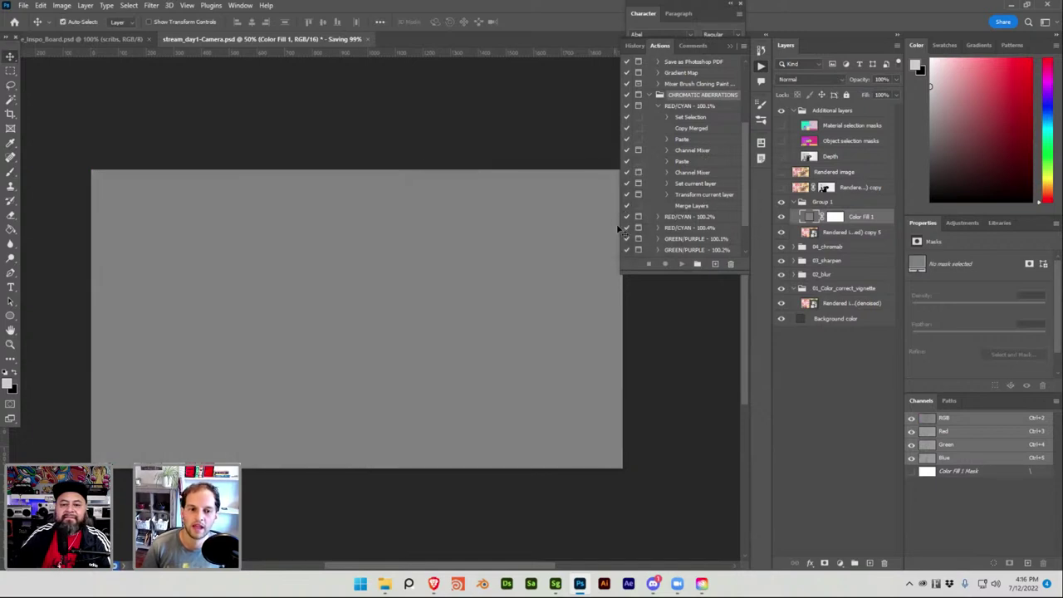
Set the grey fill layer's blend mode to Overlay and delete its layer mask
{"action": "left_click", "coordinate": [812, 79]}
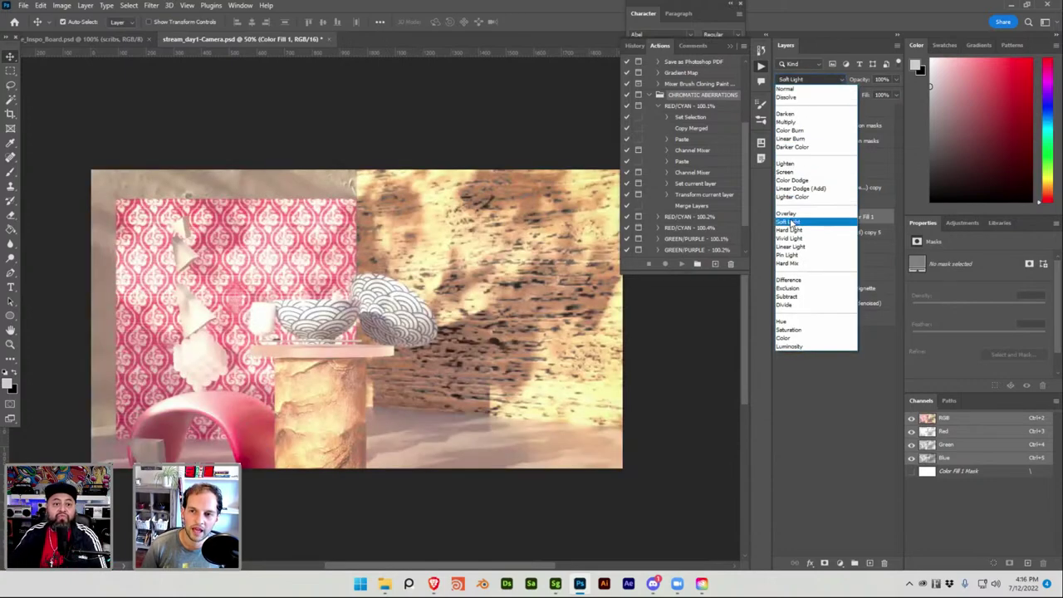
{"action": "left_click", "coordinate": [784, 215]}
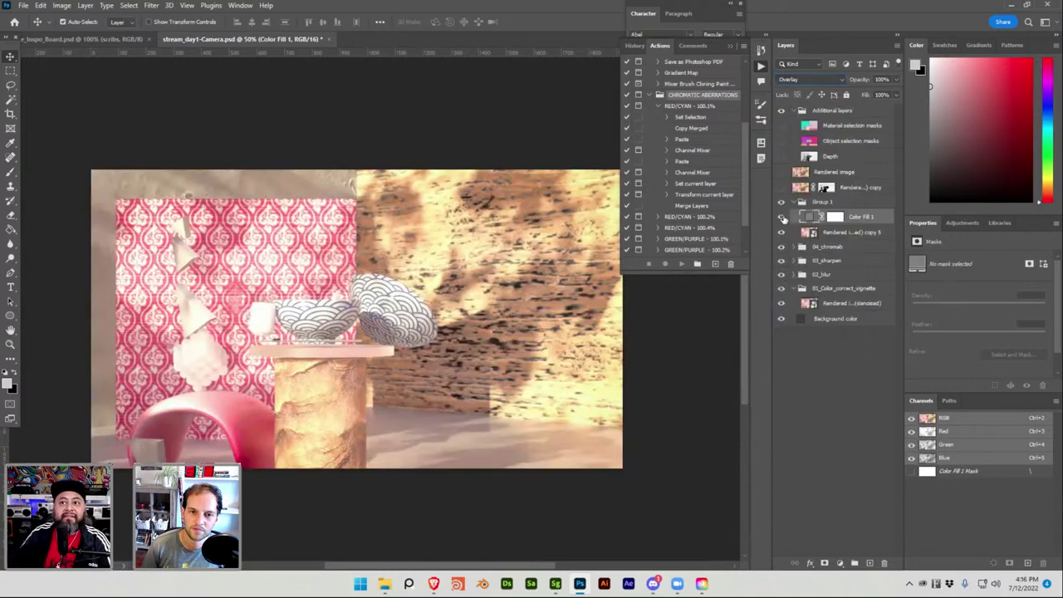
{"action": "left_click", "coordinate": [843, 218]}
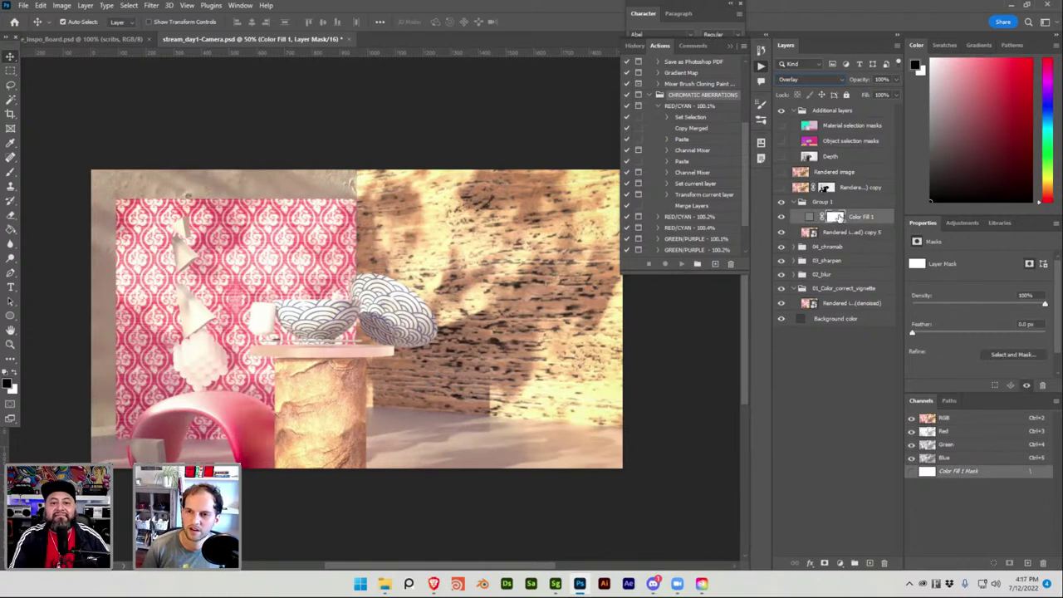
{"action": "right_click", "coordinate": [837, 220]}
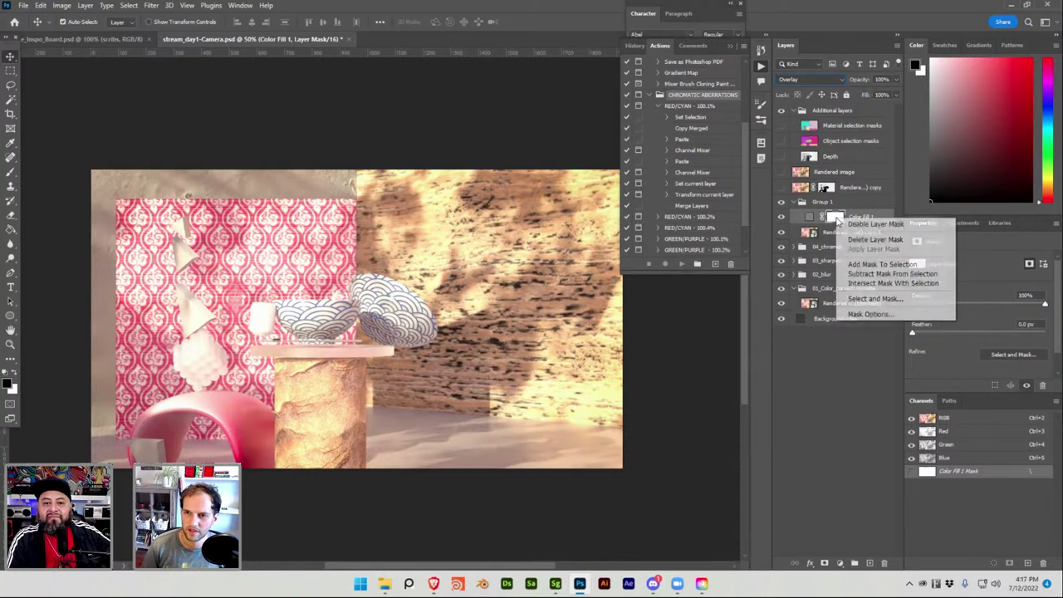
{"action": "left_click", "coordinate": [876, 239]}
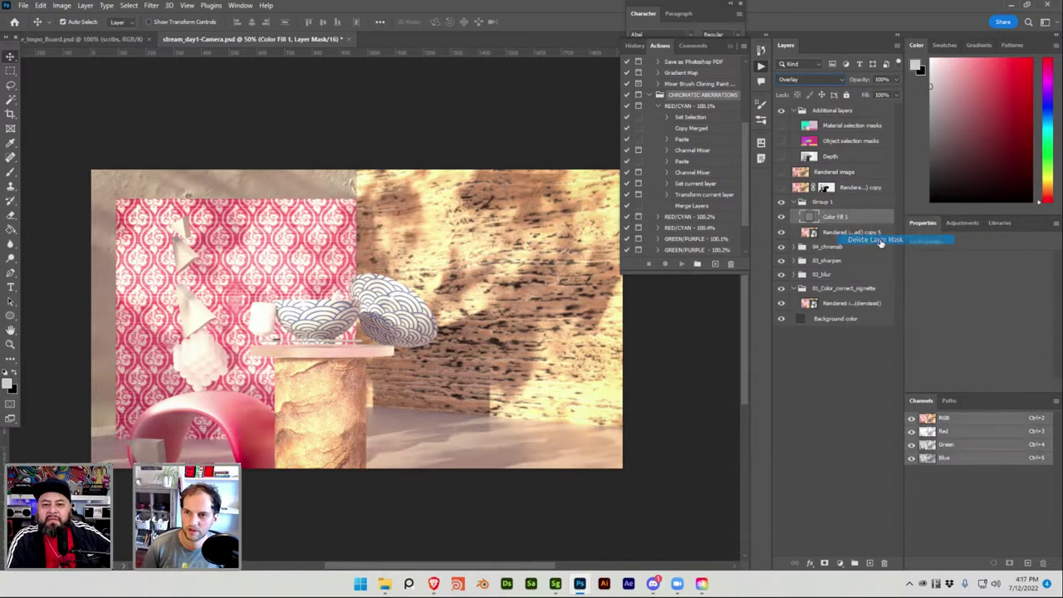
Switch the grey fill layer's blend mode to Normal and return it to Overlay to compare the effect
{"action": "left_click", "coordinate": [823, 81]}
{"action": "left_click", "coordinate": [824, 89]}
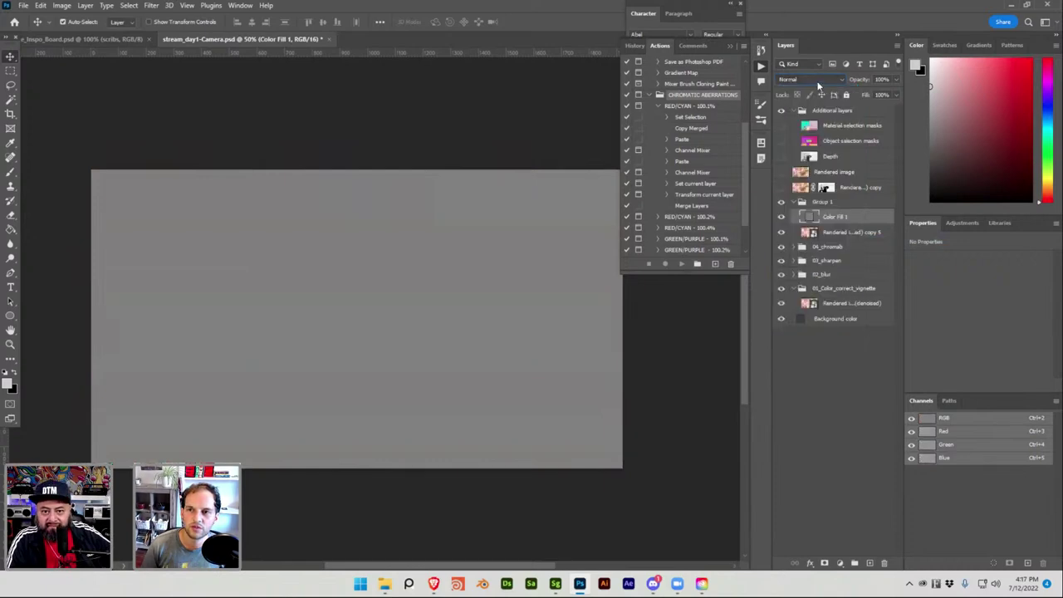
{"action": "left_click", "coordinate": [822, 80]}
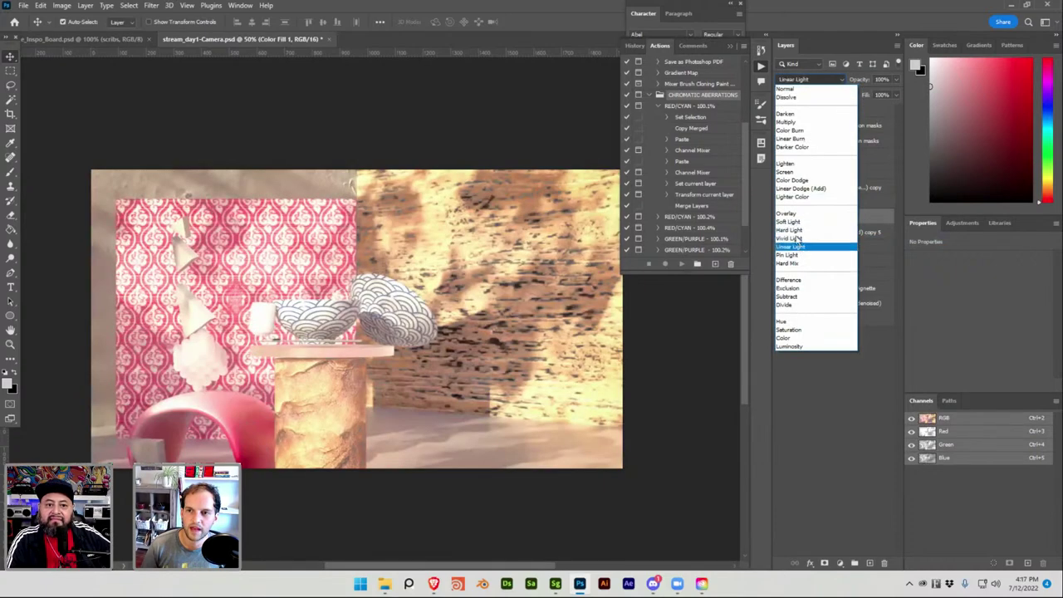
{"action": "left_click", "coordinate": [799, 214]}
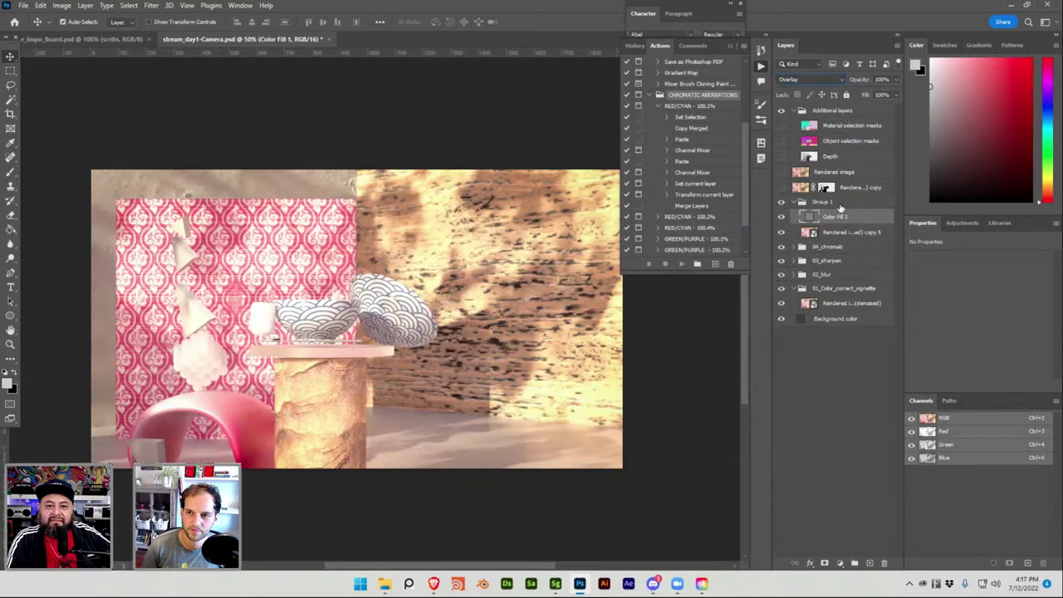
Rename the group holding the grey fill and the render copy as 05_noise
{"action": "double_click", "coordinate": [824, 201]}
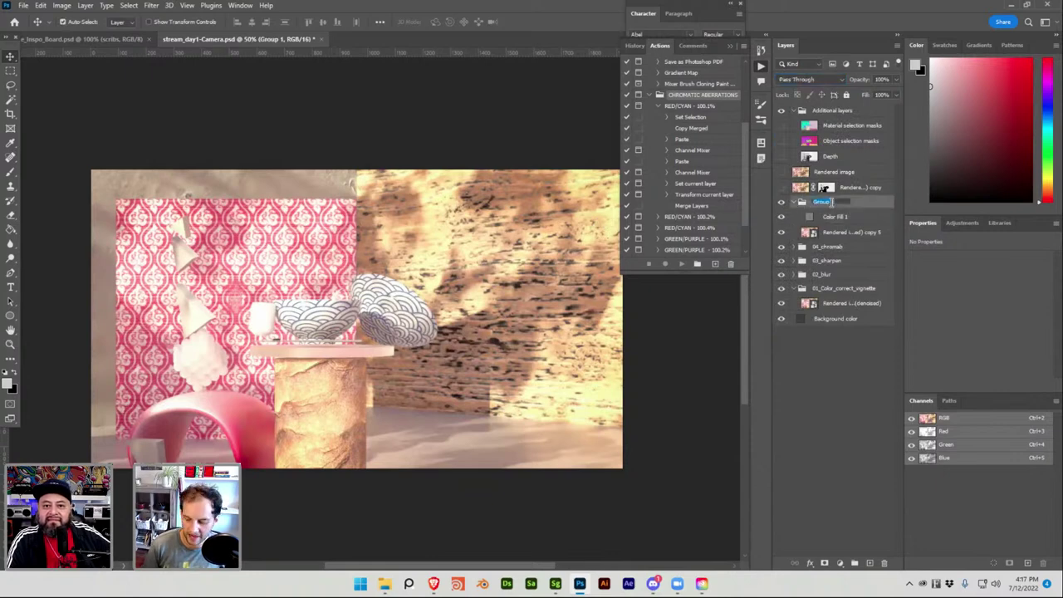
{"action": "type", "text": "0"}
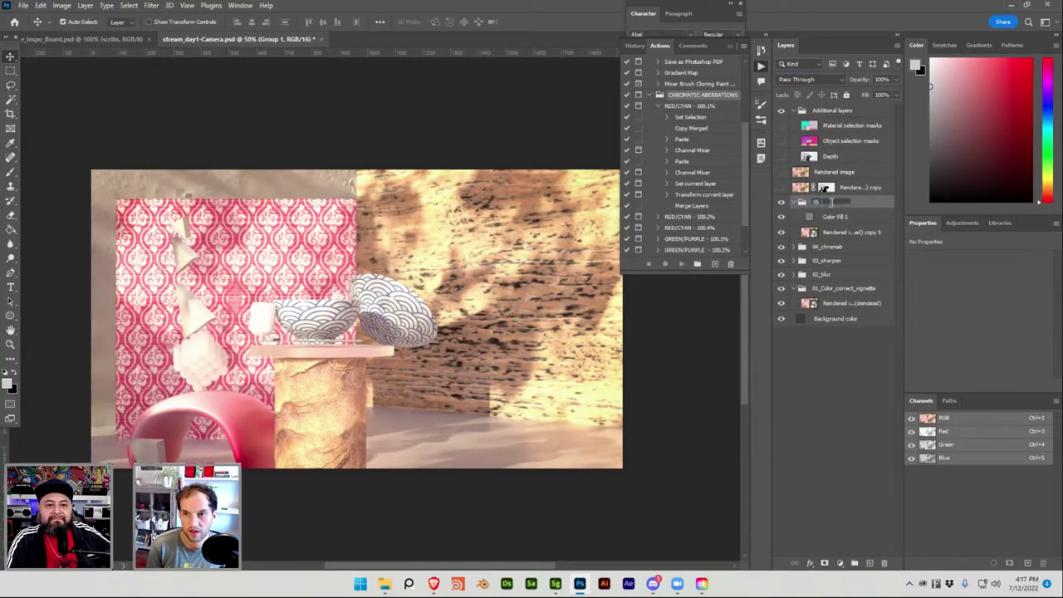
{"action": "type", "text": "5_noise"}
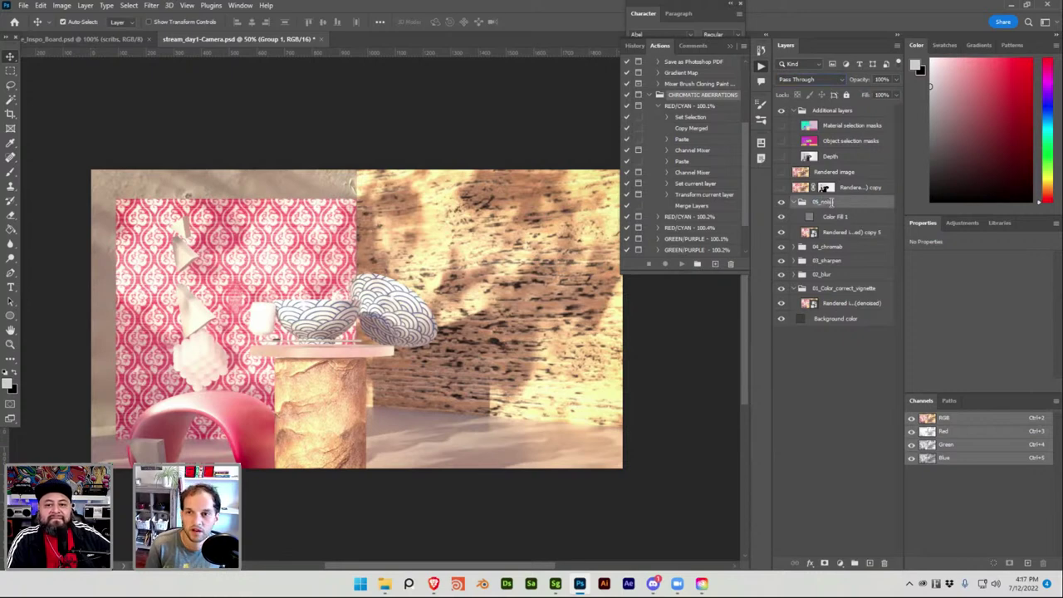
{"action": "key", "text": "Return"}
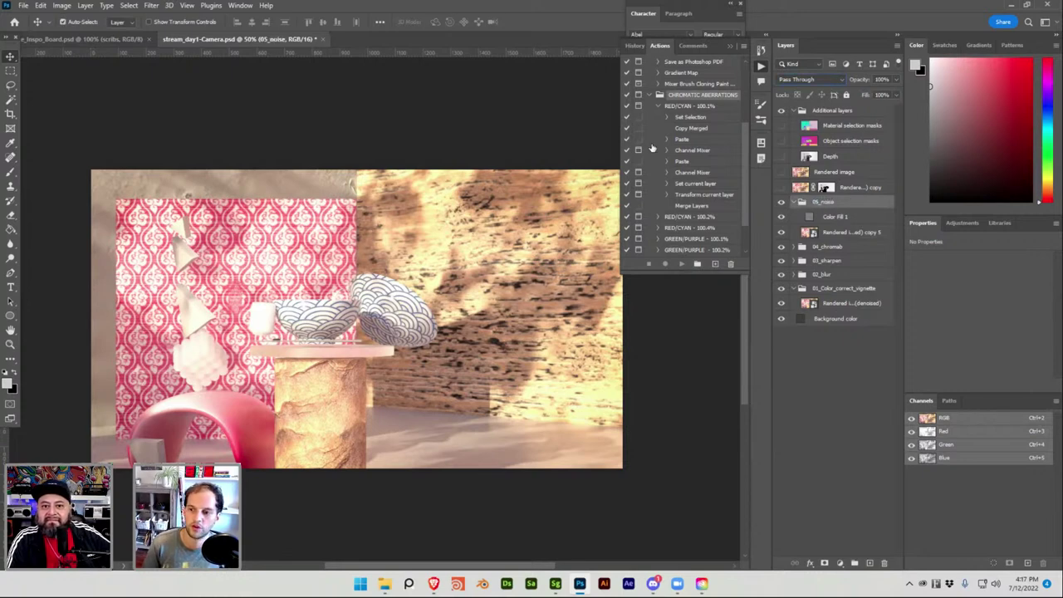
{"action": "left_click", "coordinate": [153, 9]}
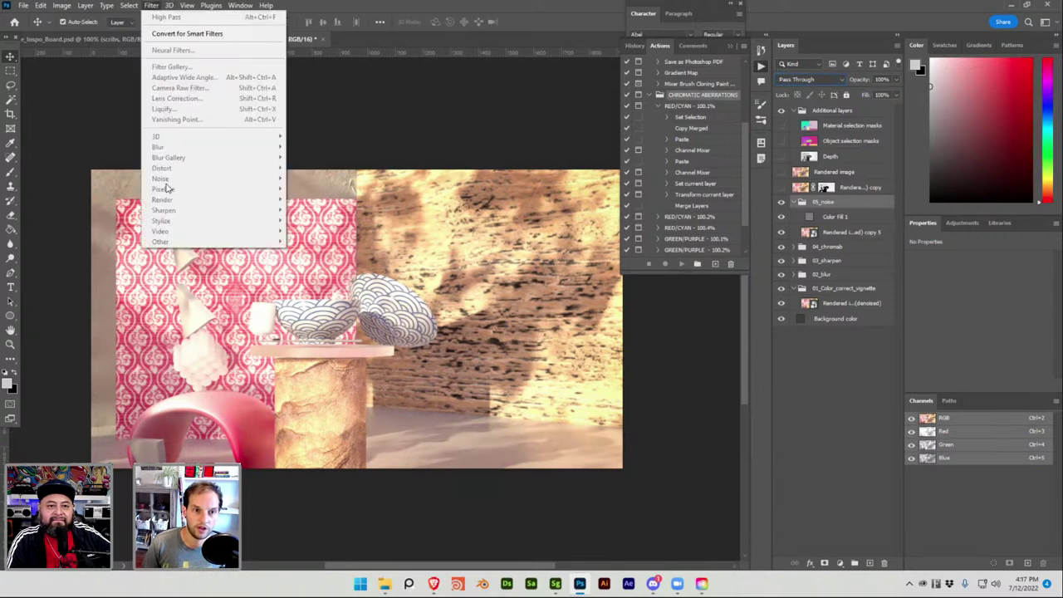
{"action": "left_click", "coordinate": [837, 217]}
{"action": "left_click", "coordinate": [837, 218]}
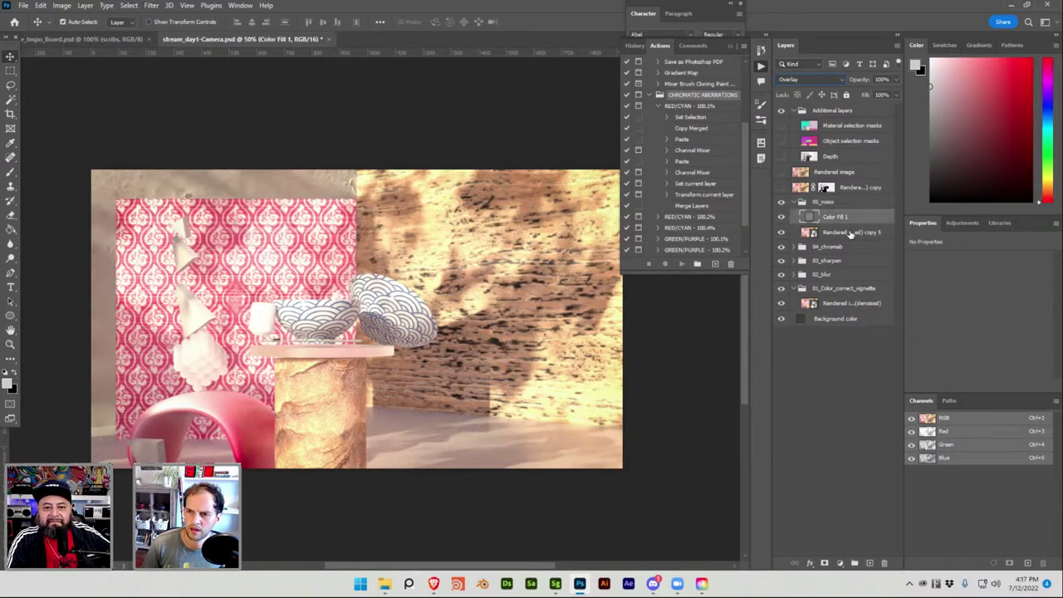
Compare the image with and without the denoised render copy in the 05_noise group, and leave that copy hidden
{"action": "left_click", "coordinate": [849, 233]}
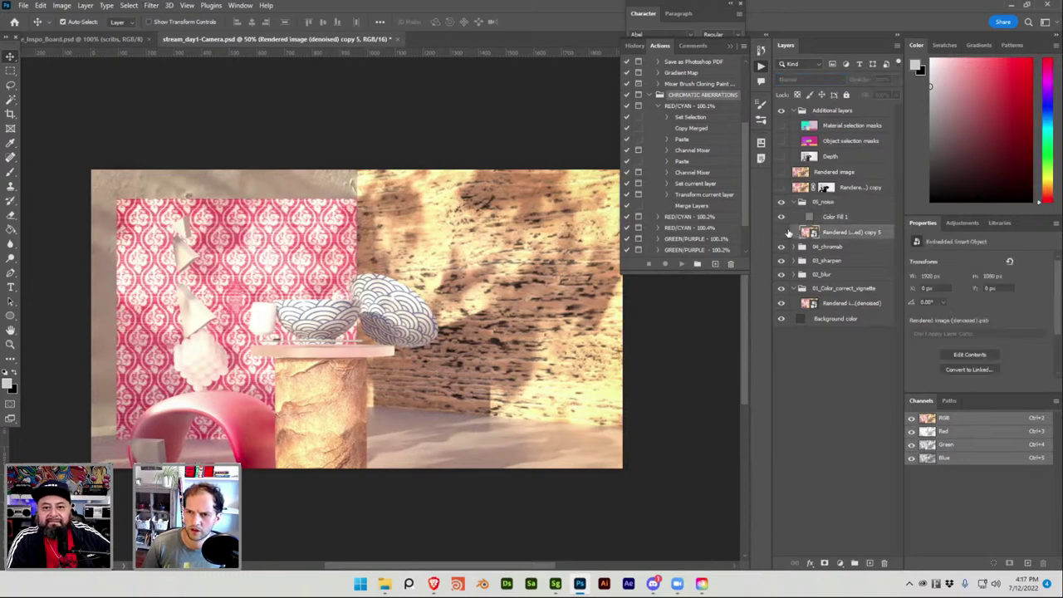
{"action": "left_click", "coordinate": [780, 233]}
{"action": "left_click", "coordinate": [781, 233]}
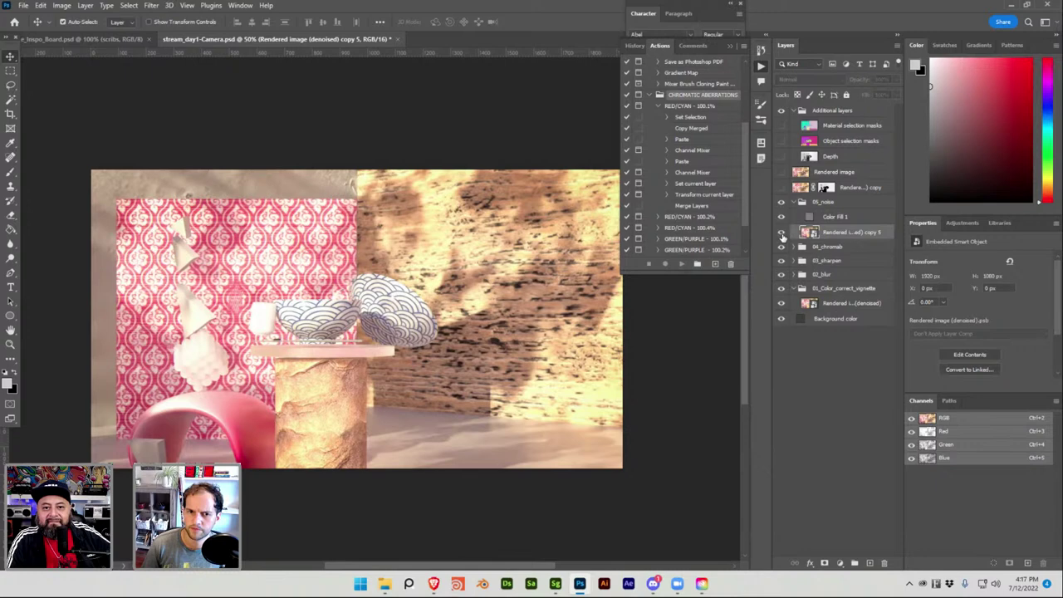
{"action": "left_click", "coordinate": [780, 233]}
{"action": "left_click", "coordinate": [780, 234]}
Convert the grey Color Fill 1 layer in the 05_noise group to a smart object for the Add Noise filter
{"action": "left_click", "coordinate": [834, 217]}
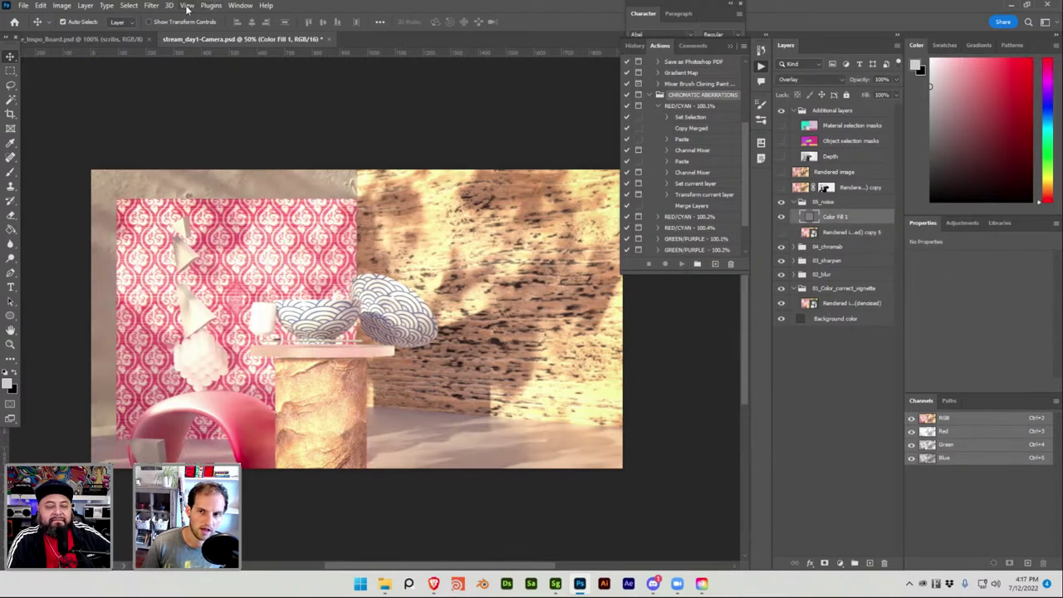
{"action": "left_click", "coordinate": [151, 6]}
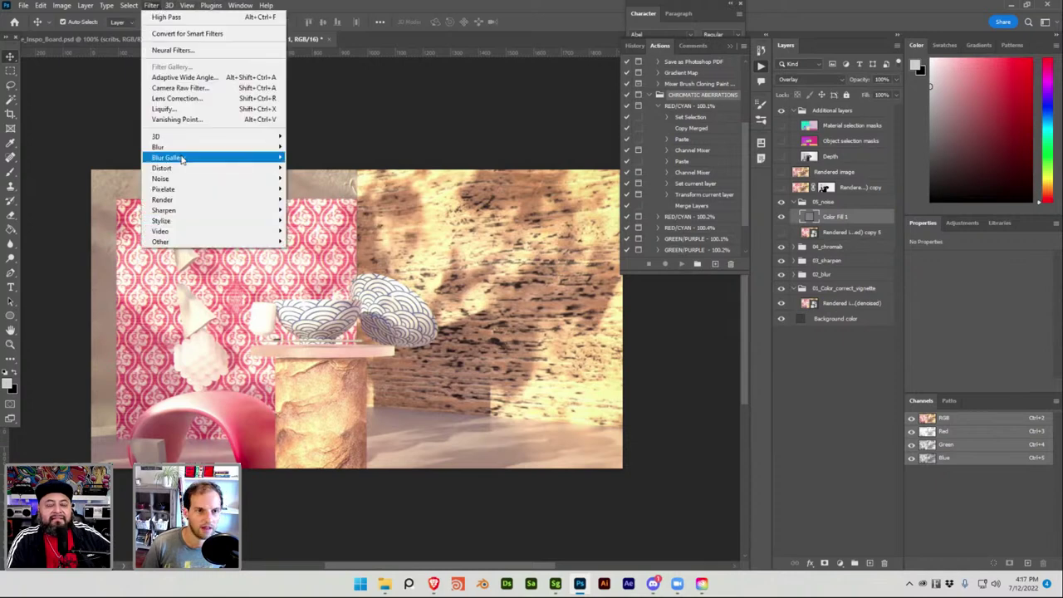
{"action": "mouse_move", "coordinate": [181, 179]}
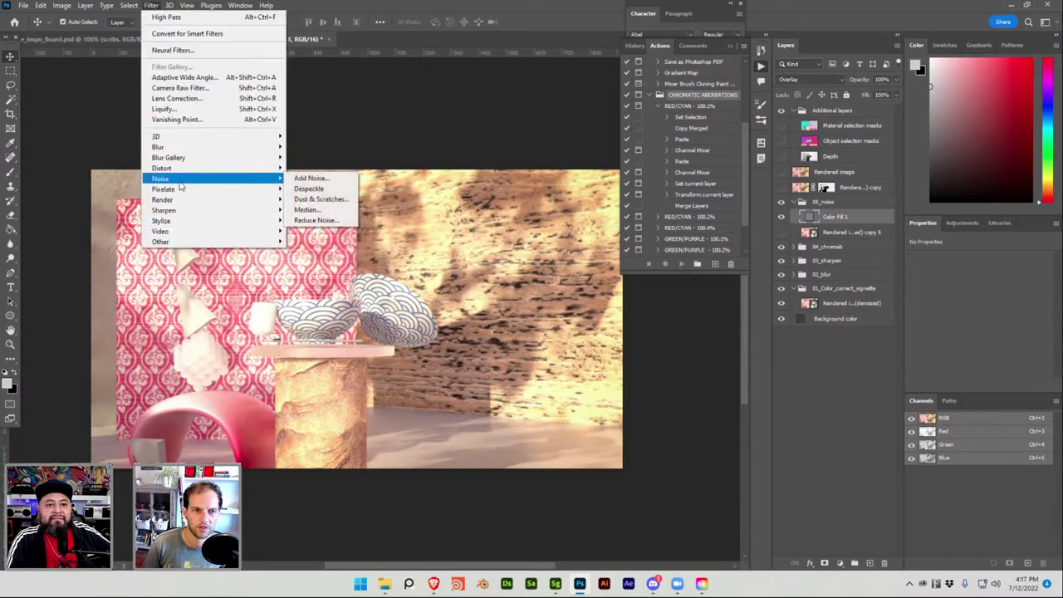
{"action": "left_click", "coordinate": [305, 182]}
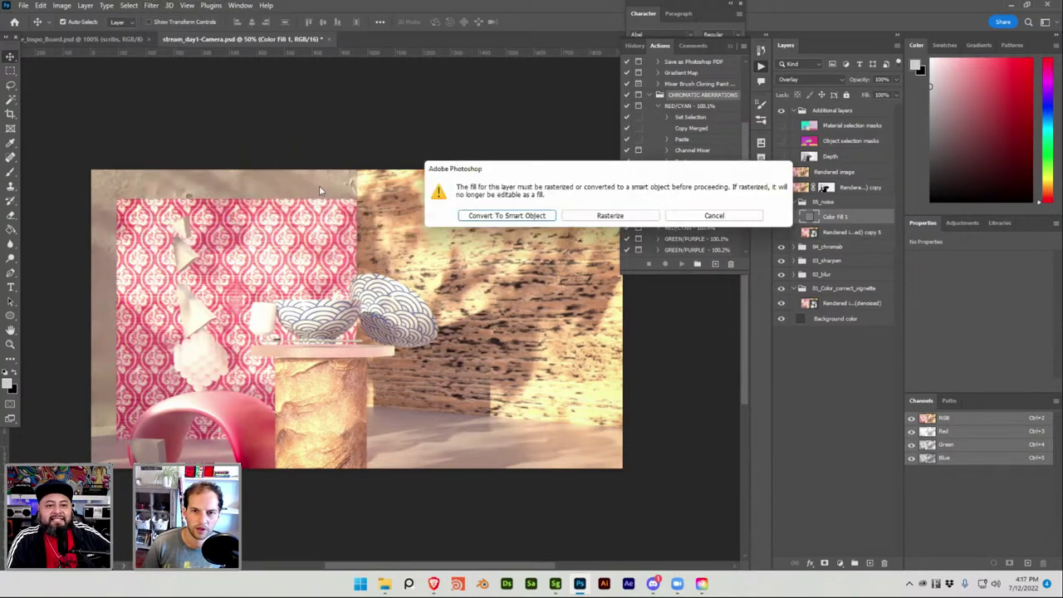
{"action": "left_click", "coordinate": [498, 215]}
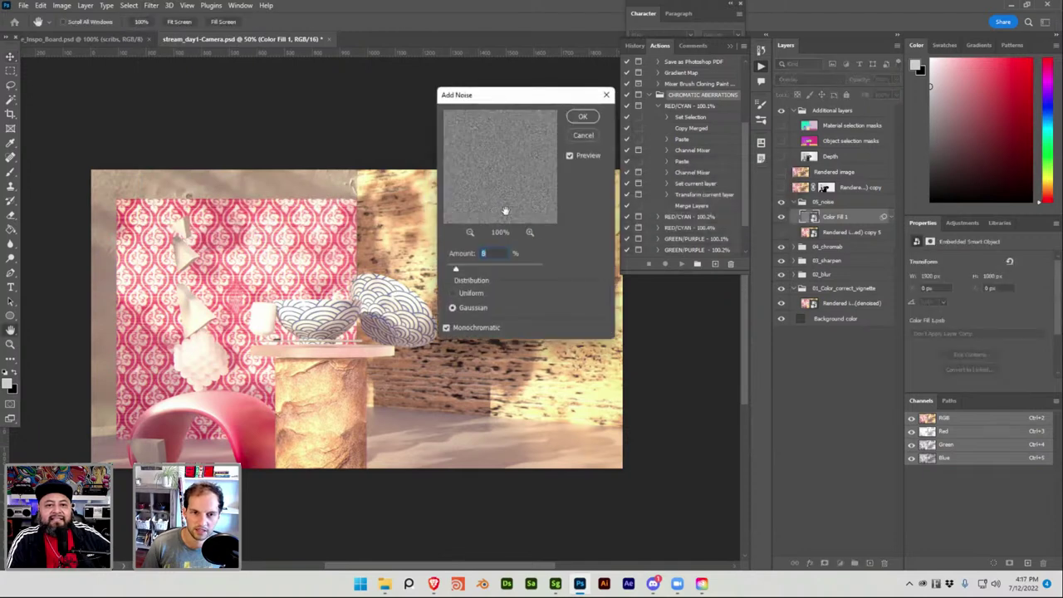
Try an exaggerated monochromatic Gaussian noise amount of 73.56% and inspect its effect on the image
{"action": "left_click_drag", "start_coordinate": [463, 269], "coordinate": [523, 274]}
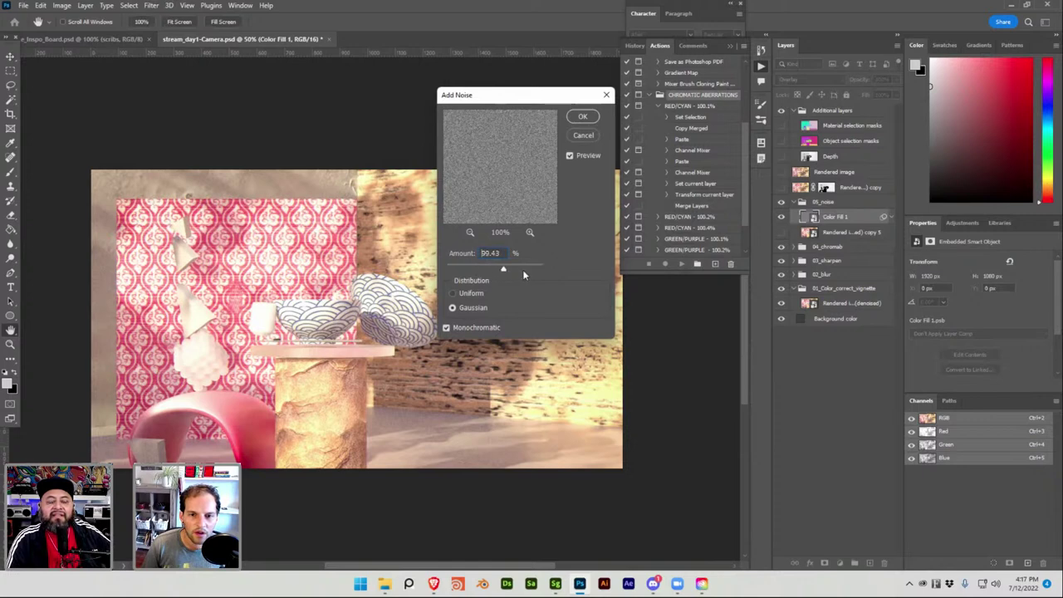
{"action": "left_click_drag", "start_coordinate": [440, 281], "coordinate": [493, 270]}
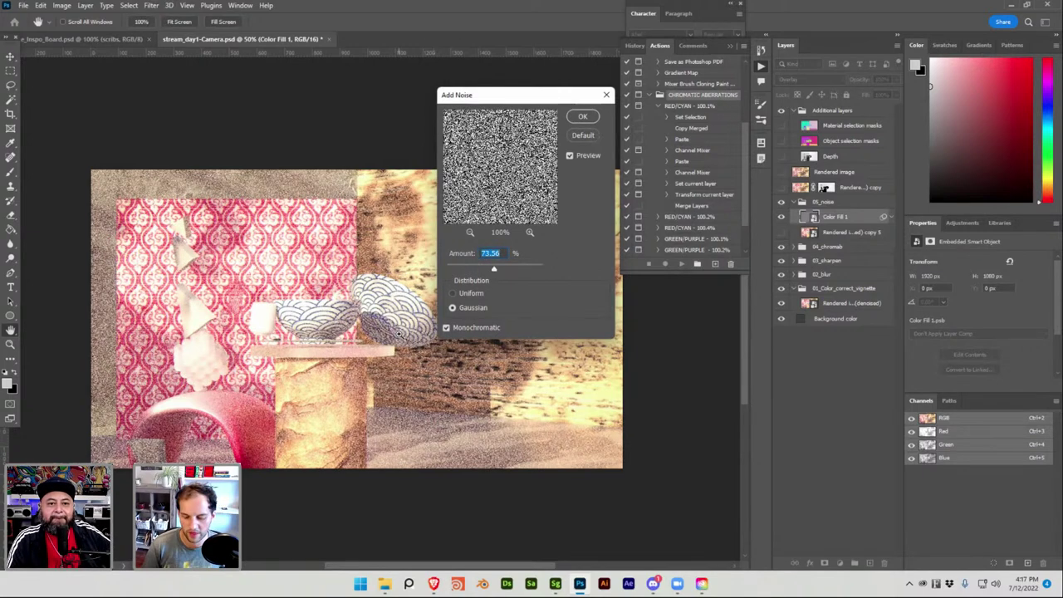
{"action": "scroll", "coordinate": [401, 334], "scroll_direction": "up", "scroll_amount": 3, "text": "alt"}
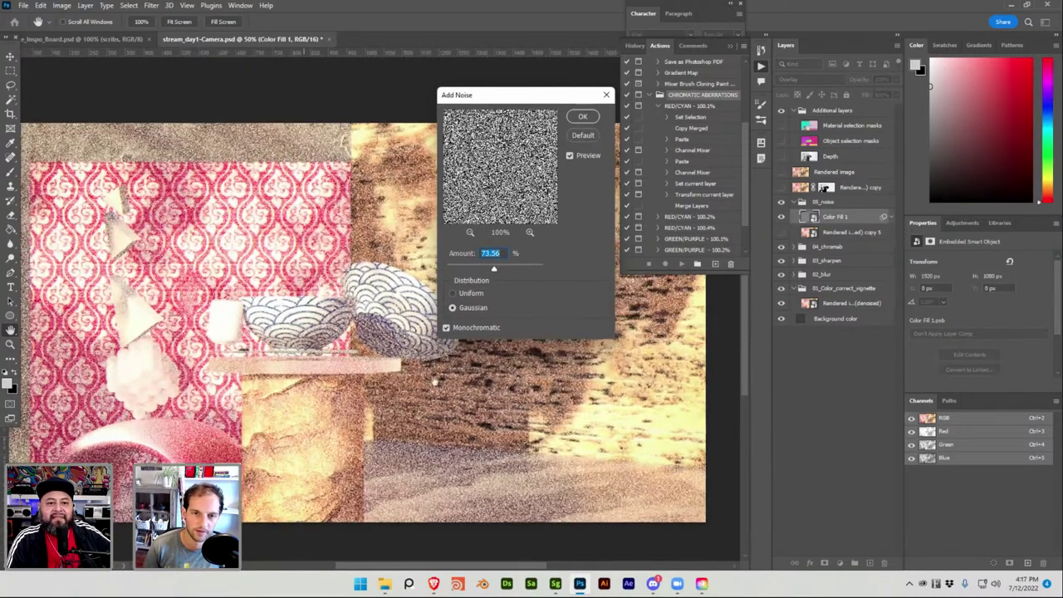
{"action": "scroll", "coordinate": [415, 390], "scroll_direction": "up", "scroll_amount": 1, "text": "alt"}
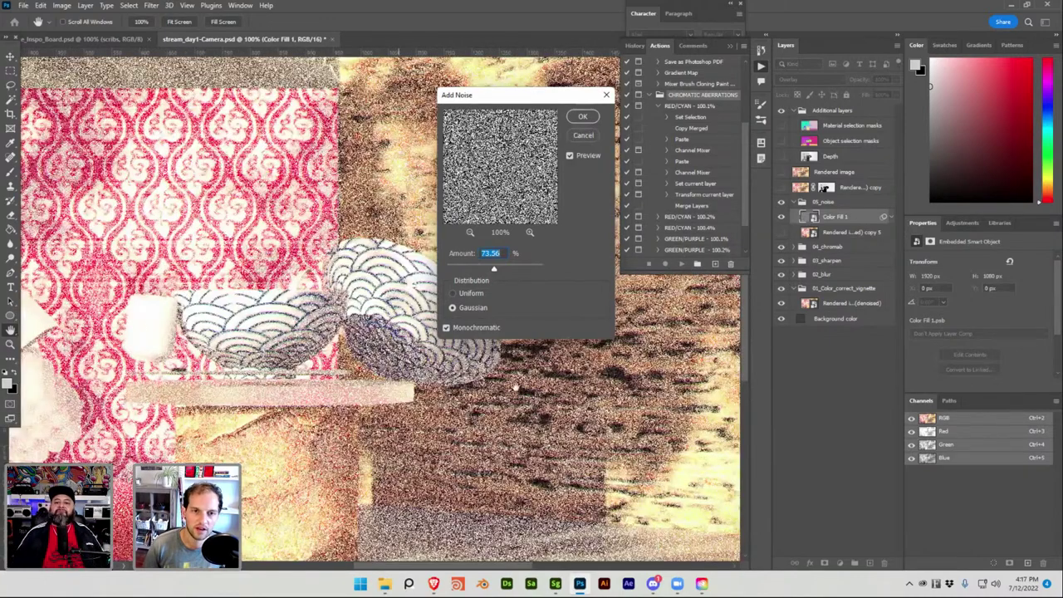
{"action": "scroll", "coordinate": [515, 394], "scroll_direction": "up", "scroll_amount": 1, "text": "alt"}
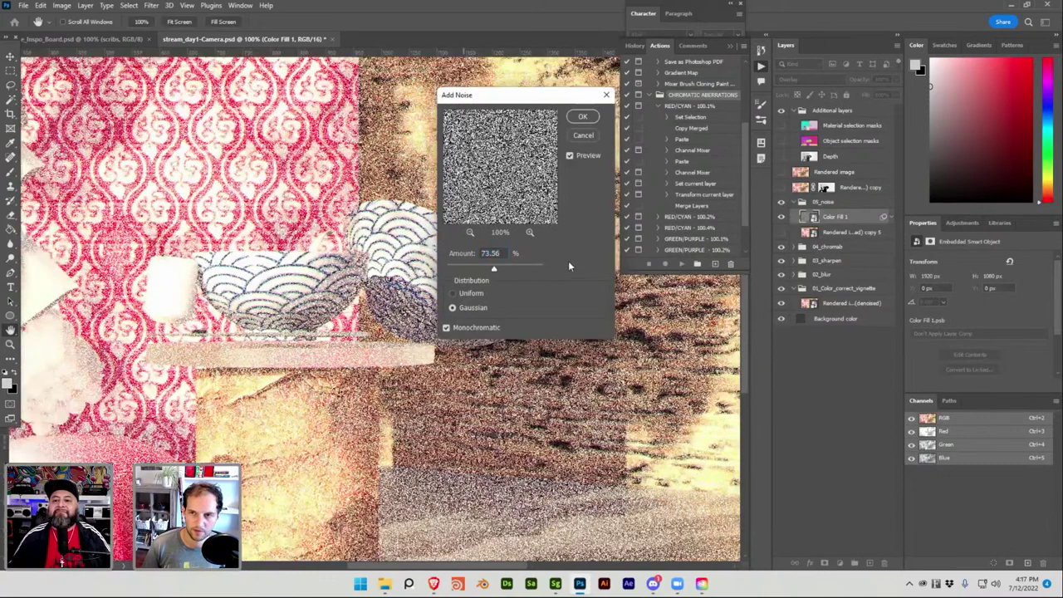
Set the noise amount to 5% and apply the Add Noise filter to the grey fill layer
{"action": "double_click", "coordinate": [489, 253]}
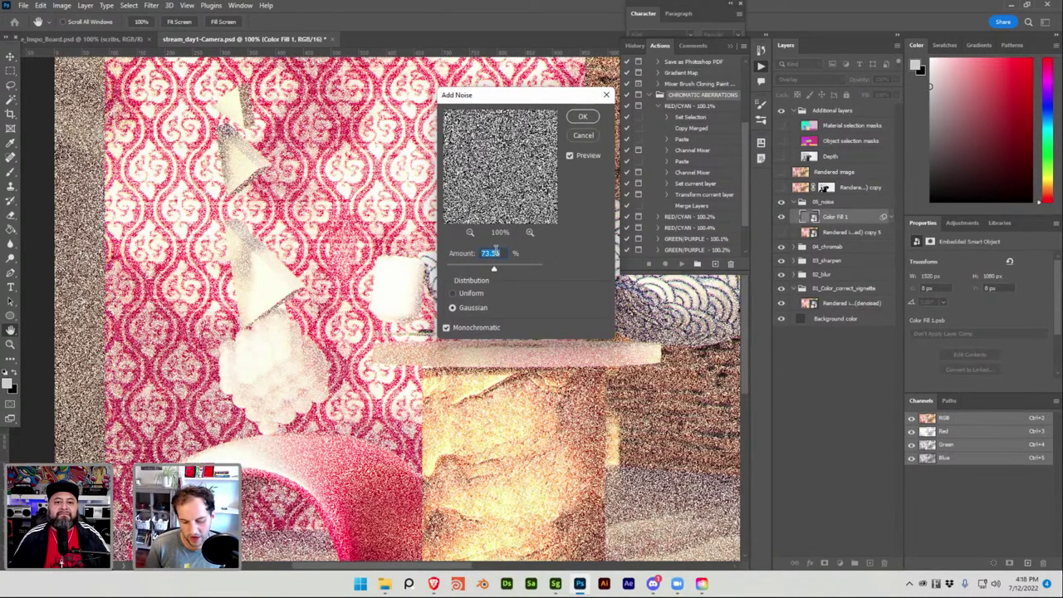
{"action": "type", "text": "2."}
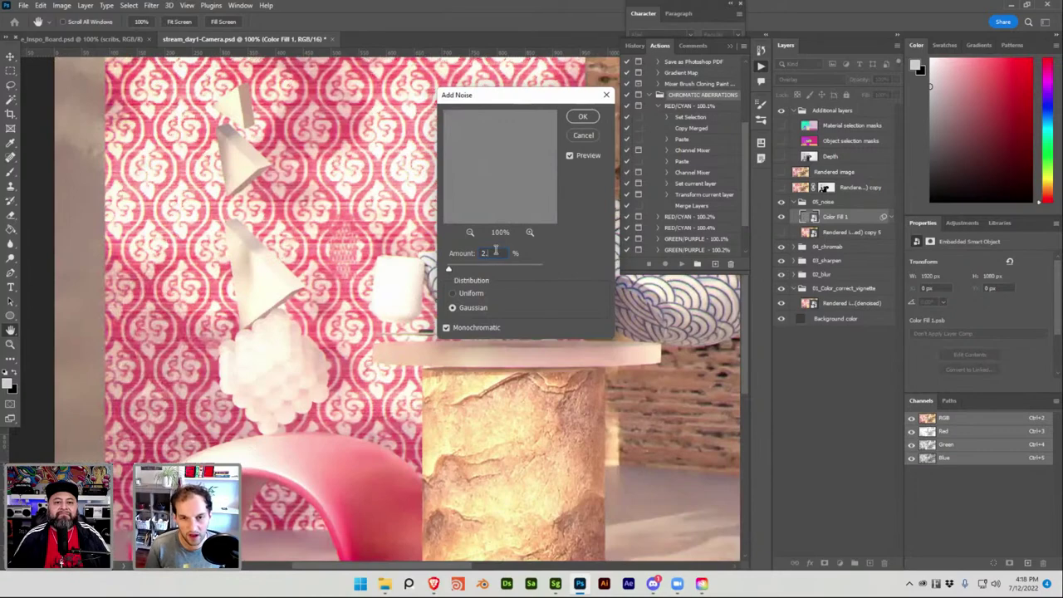
{"action": "key", "text": "Return"}
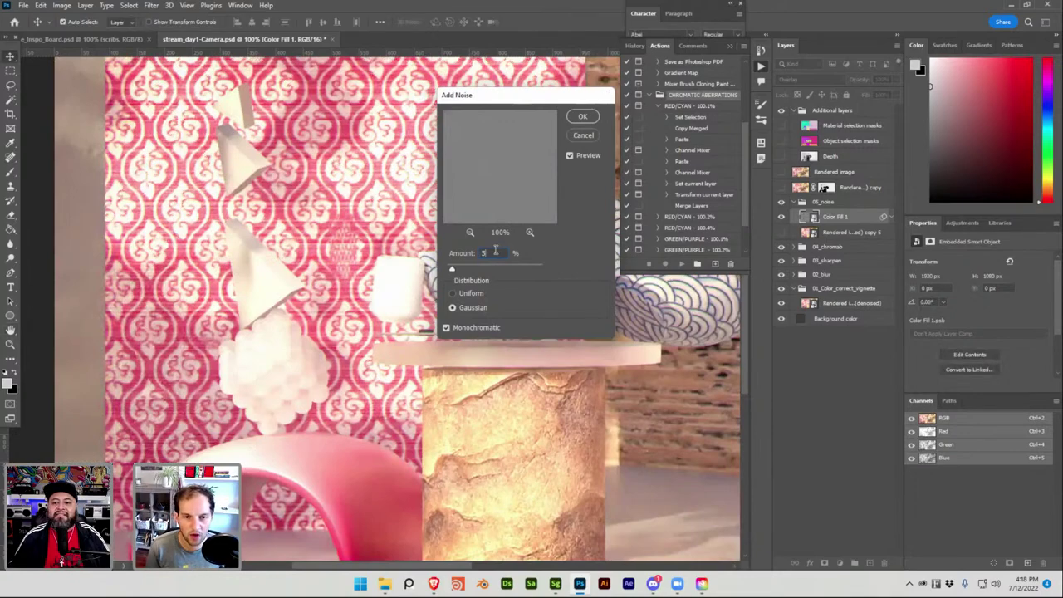
Lower the grey noise layer's opacity to 25% while checking the grain up close, and save the document
{"action": "key", "text": "ctrl+equal"}
{"action": "key", "text": "ctrl+equal"}
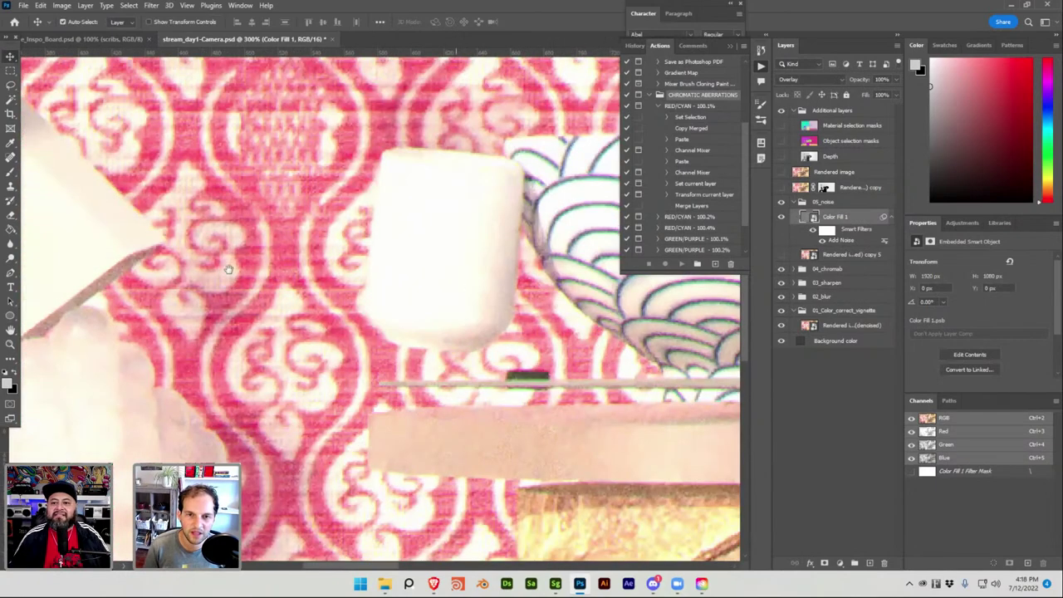
{"action": "scroll", "coordinate": [470, 290], "scroll_direction": "down", "scroll_amount": 5}
{"action": "scroll", "coordinate": [448, 374], "scroll_direction": "right", "scroll_amount": 5}
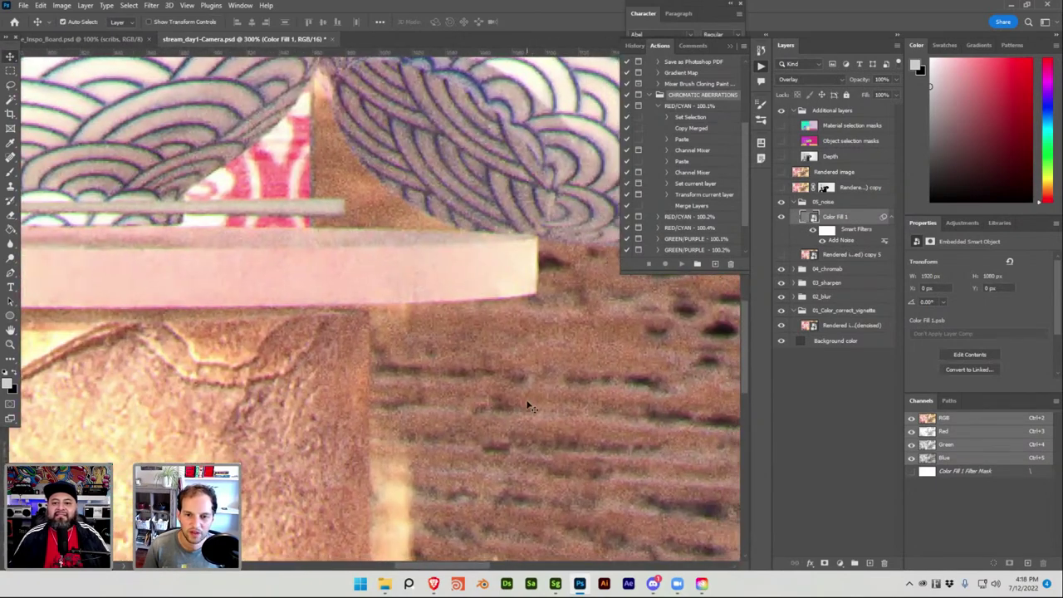
{"action": "left_click_drag", "start_coordinate": [885, 86], "coordinate": [859, 84]}
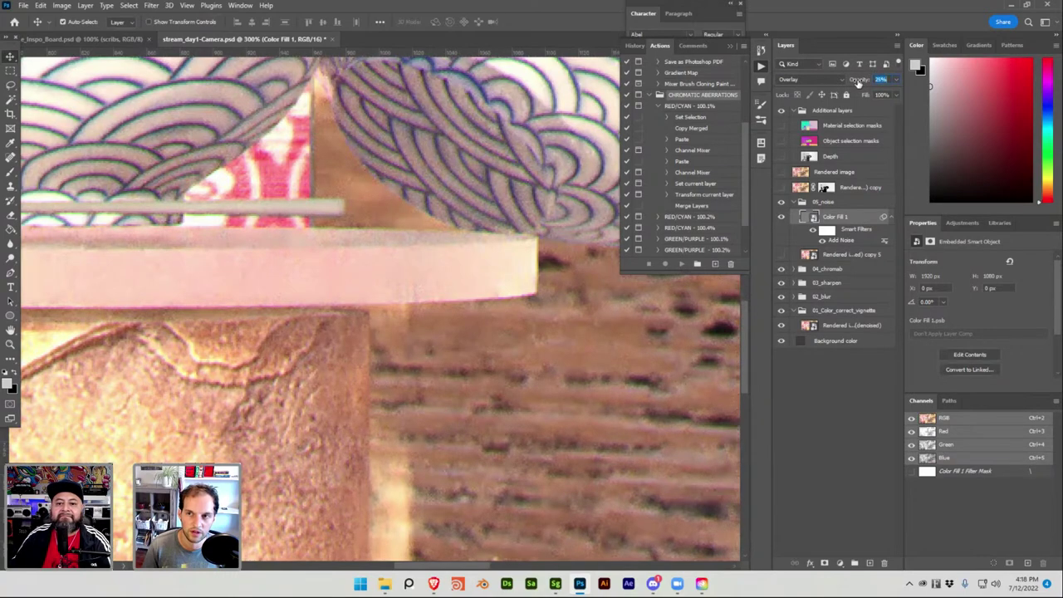
{"action": "key", "text": "ctrl+minus"}
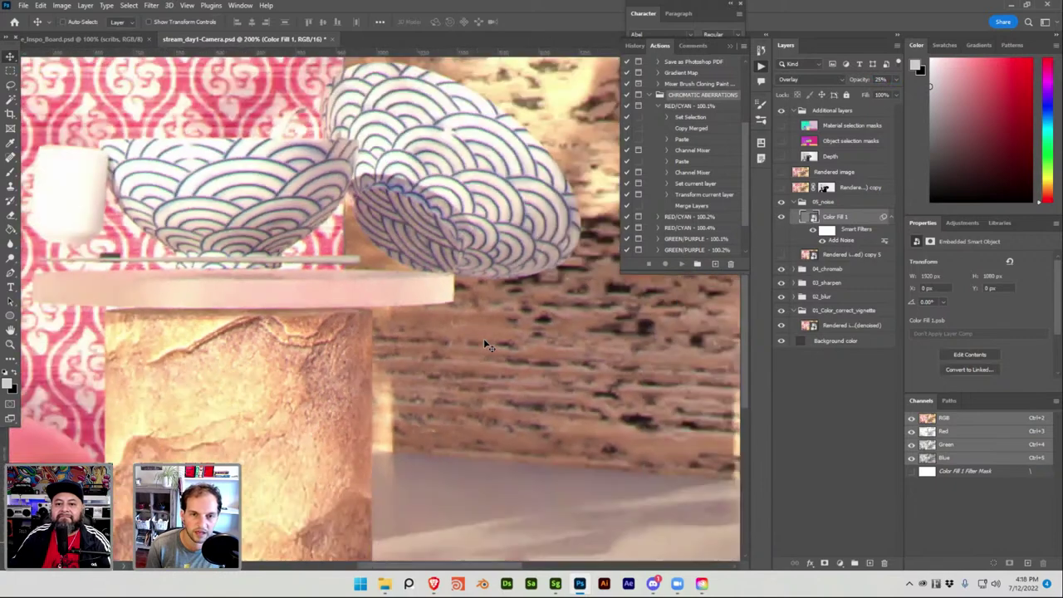
{"action": "key", "text": "ctrl+minus"}
{"action": "key", "text": "ctrl+s"}
{"action": "key", "text": "ctrl+minus"}
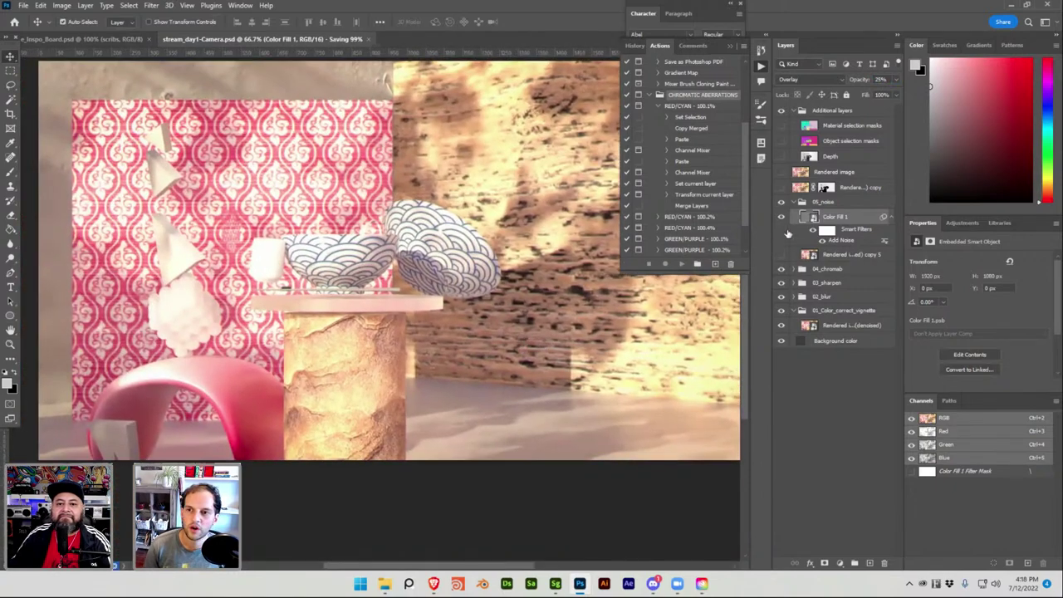
Collapse the 05_noise group and hide groups 02 to 05, showing only the denoised render in 01_Color_correct_vignette
{"action": "left_click", "coordinate": [793, 203]}
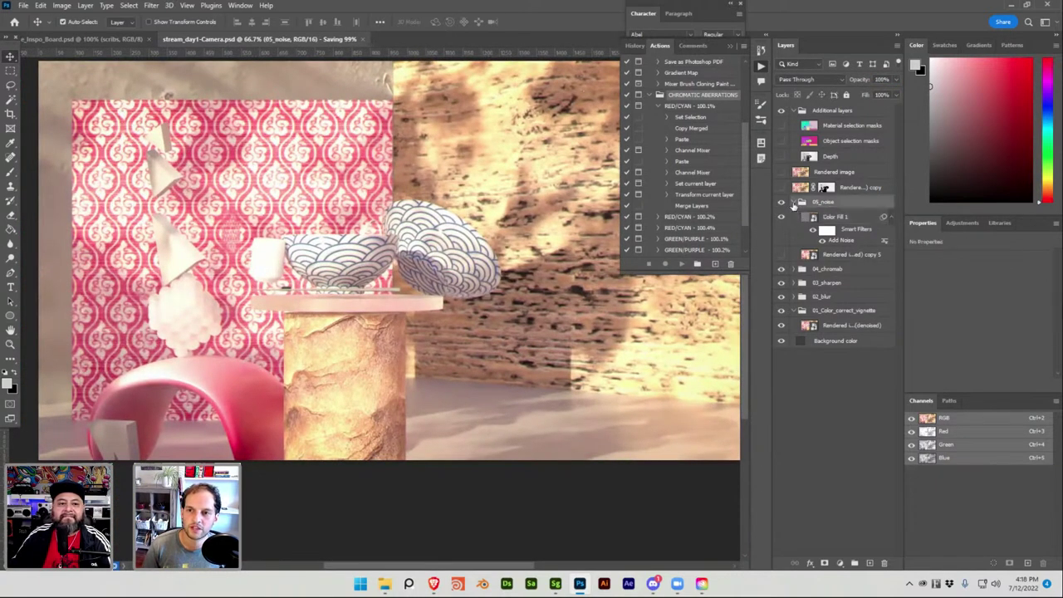
{"action": "left_click_drag", "start_coordinate": [780, 202], "coordinate": [780, 264]}
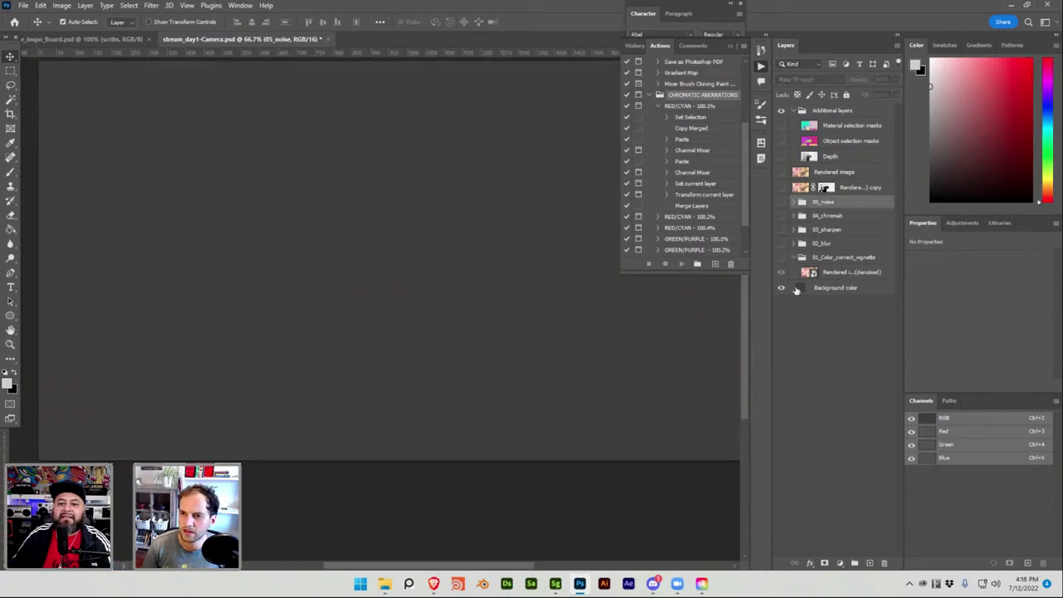
{"action": "left_click", "coordinate": [783, 273]}
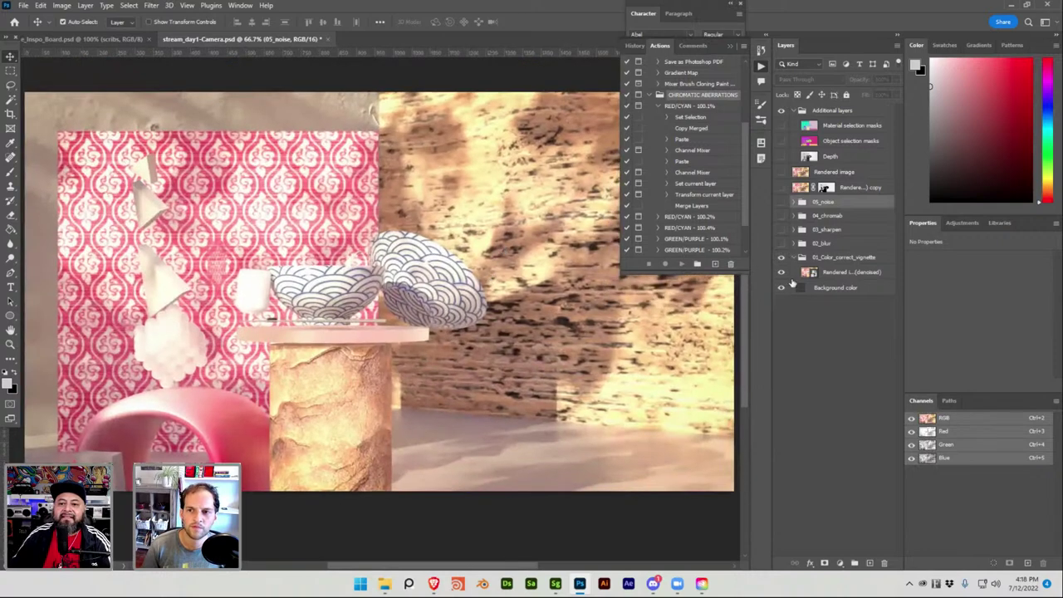
{"action": "left_click", "coordinate": [834, 273]}
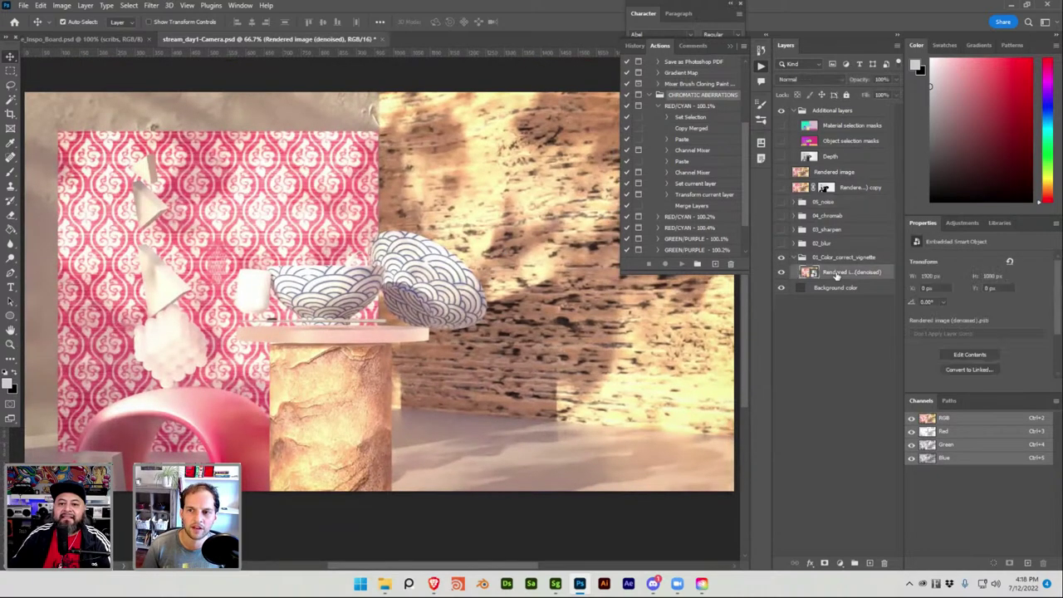
Show the masked denoised render copy above the 05_noise group and delete its layer mask
{"action": "left_click", "coordinate": [780, 188]}
{"action": "left_click", "coordinate": [826, 188]}
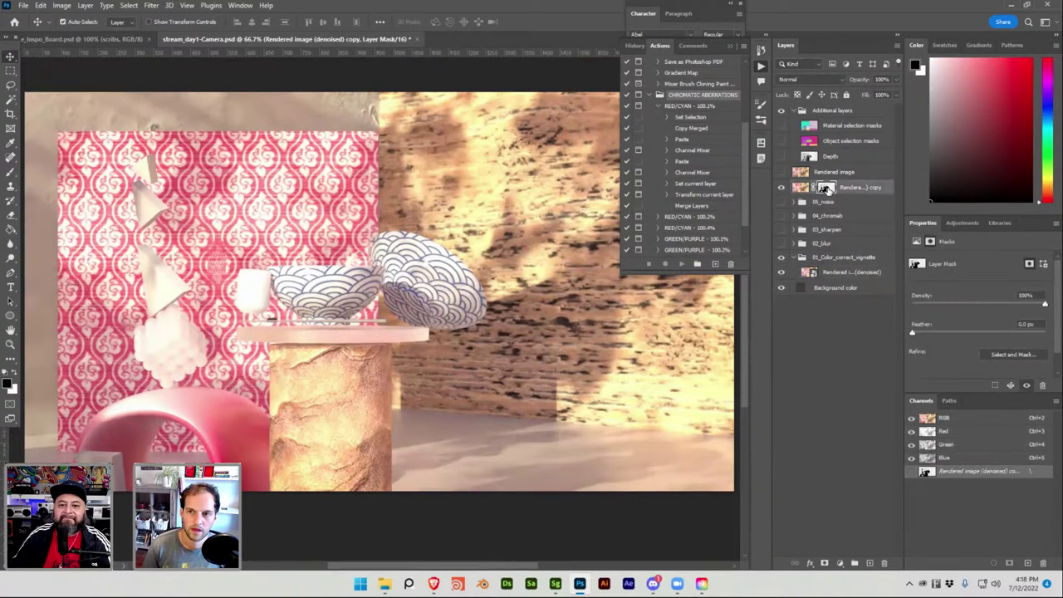
{"action": "right_click", "coordinate": [830, 189]}
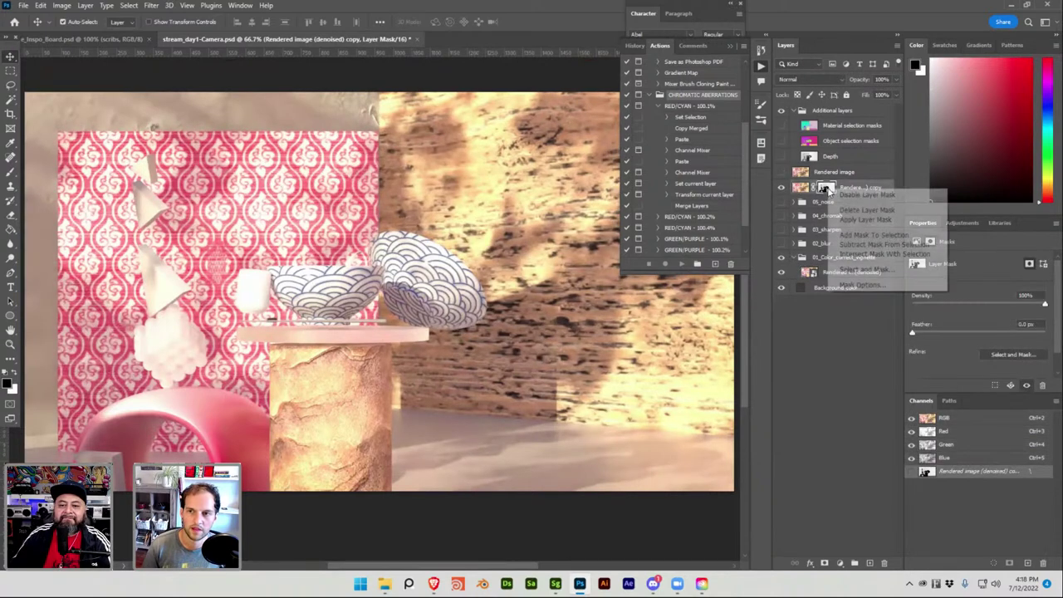
{"action": "left_click", "coordinate": [865, 210]}
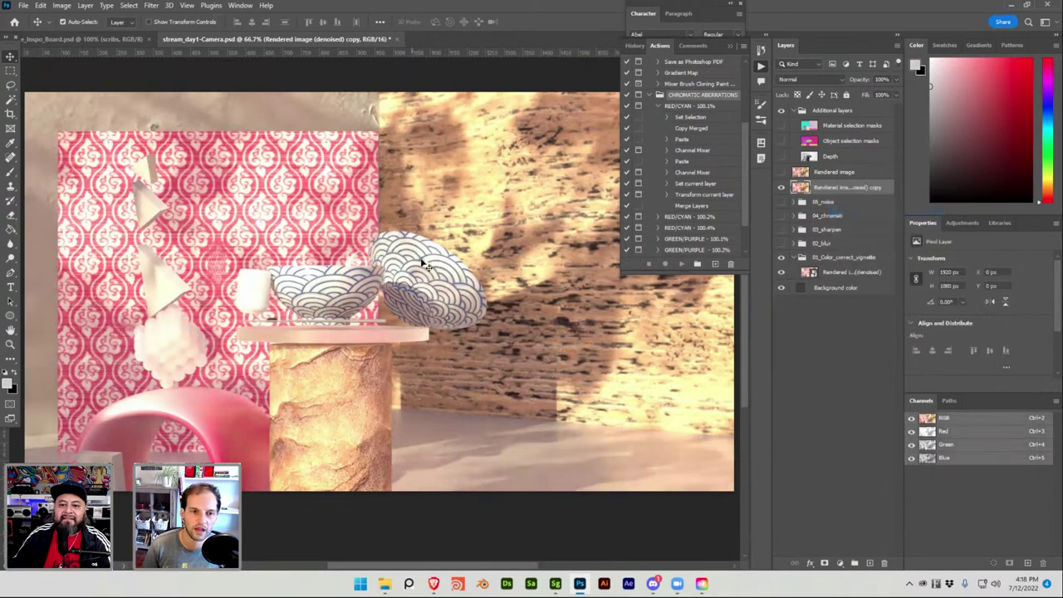
Collapse the Actions panel to uncover more of the image
{"action": "scroll", "coordinate": [369, 260], "scroll_direction": "right", "scroll_amount": 1}
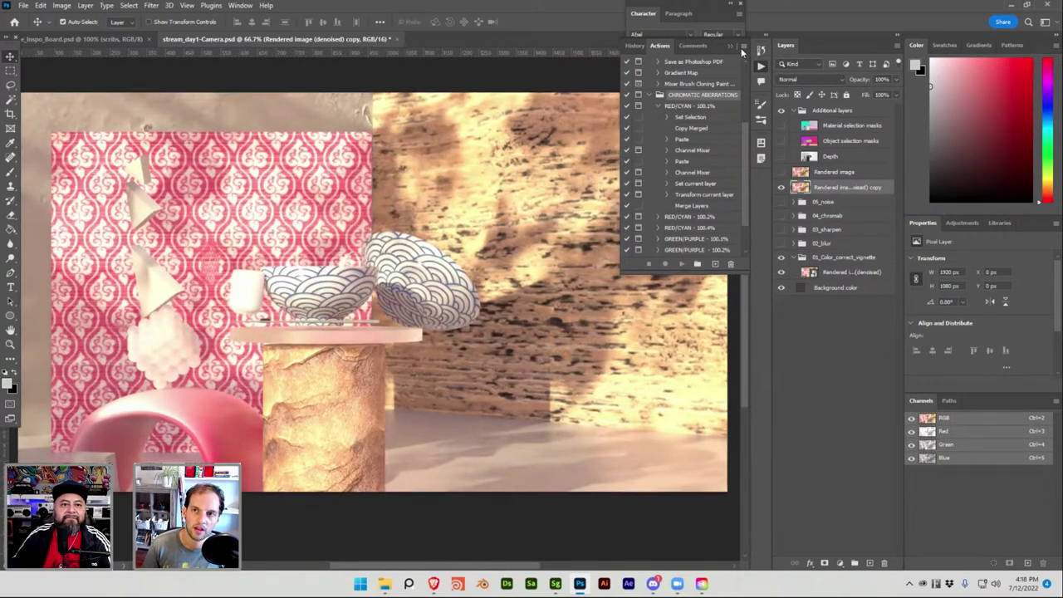
{"action": "left_click", "coordinate": [732, 47]}
{"action": "scroll", "coordinate": [539, 218], "scroll_direction": "left", "scroll_amount": 1}
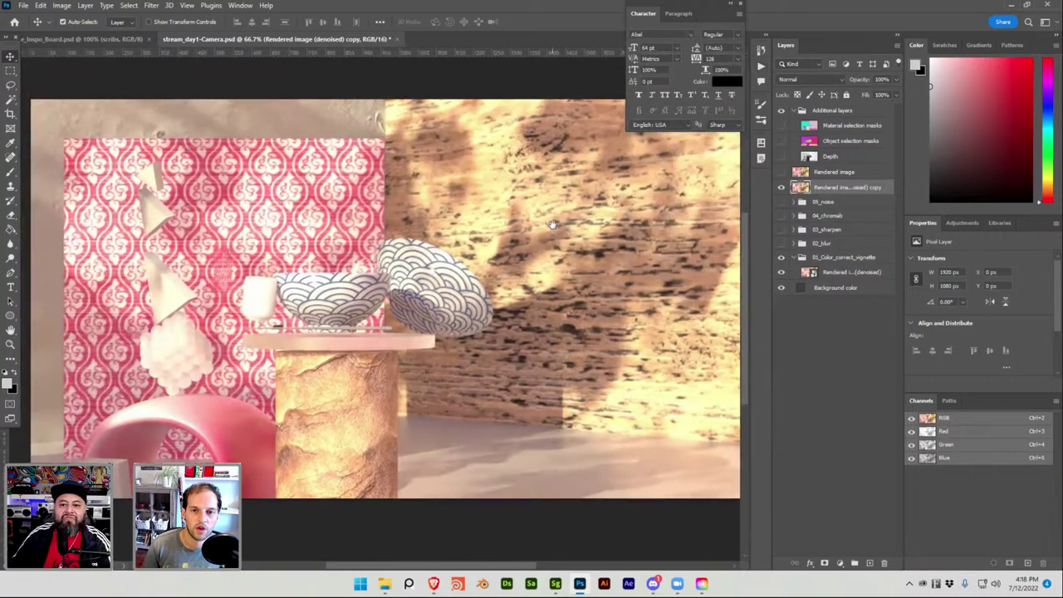
Hide the ungrouped render copy and show groups 01 to 05 one after another to review each effect
{"action": "left_click", "coordinate": [780, 186]}
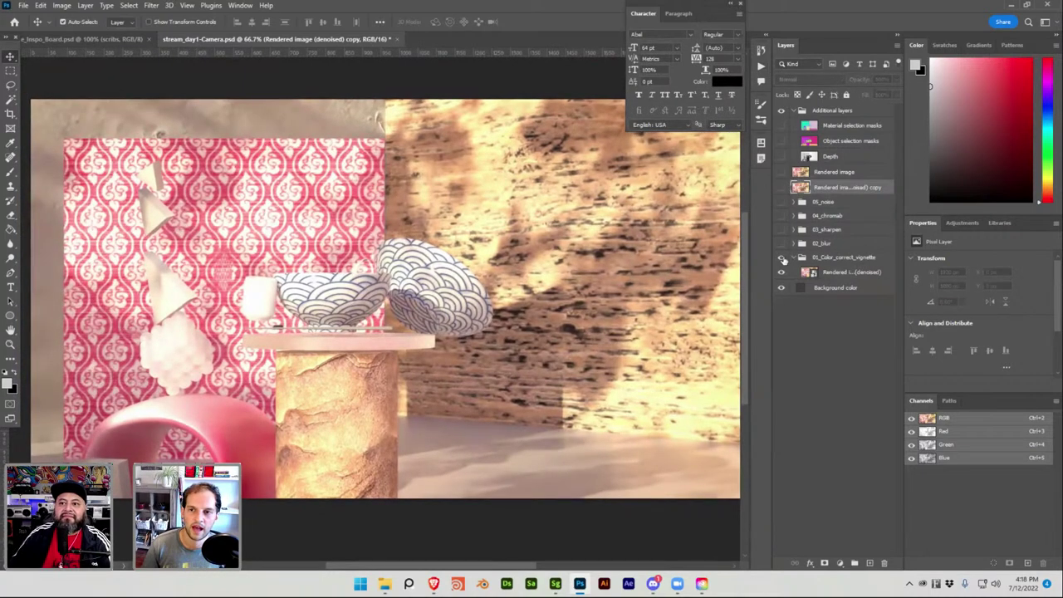
{"action": "left_click", "coordinate": [780, 257]}
{"action": "left_click", "coordinate": [781, 258]}
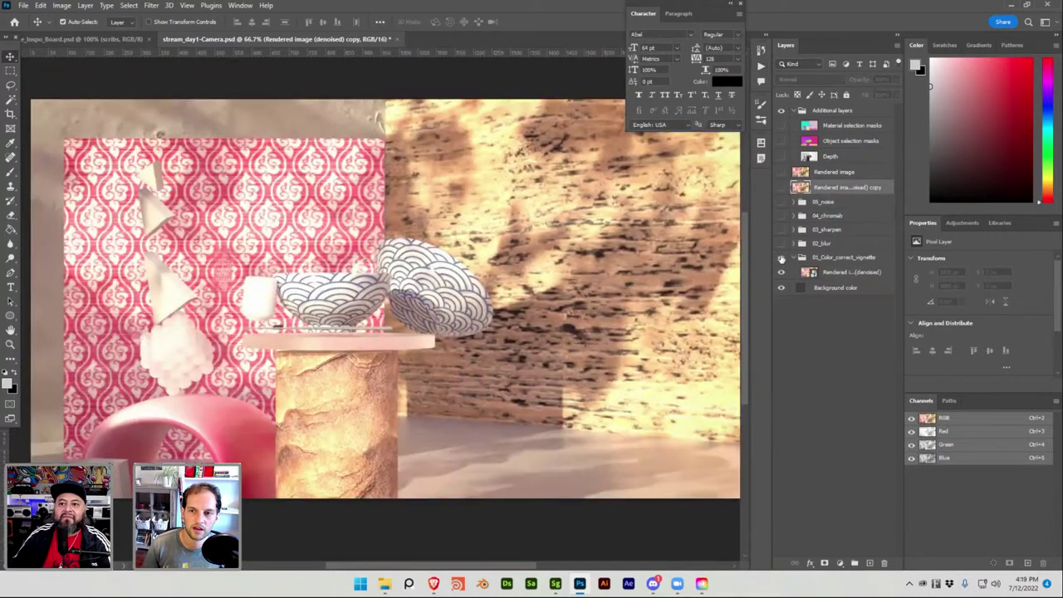
{"action": "left_click", "coordinate": [780, 243]}
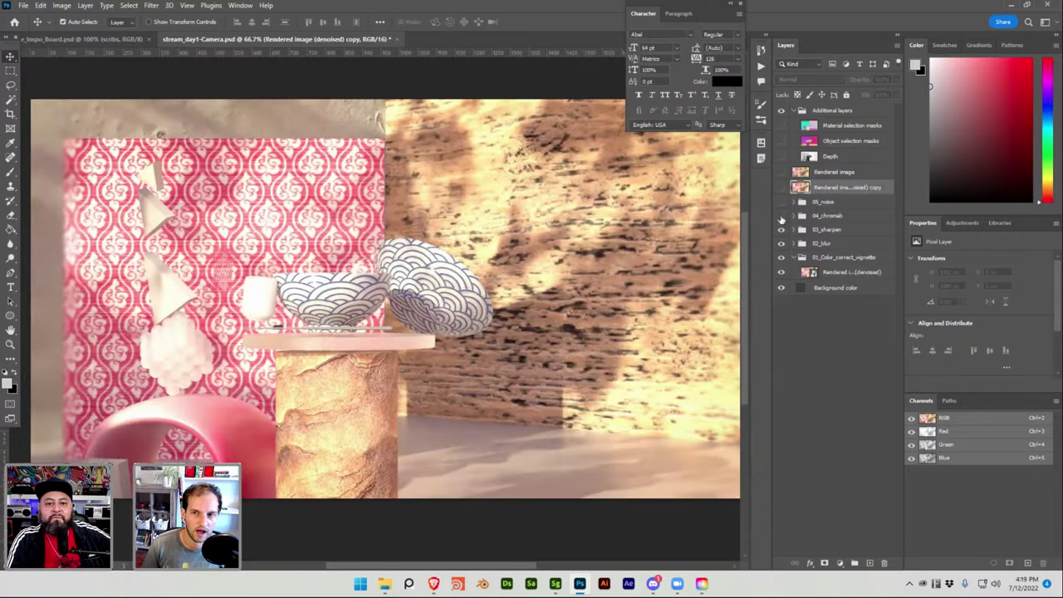
{"action": "left_click", "coordinate": [780, 217]}
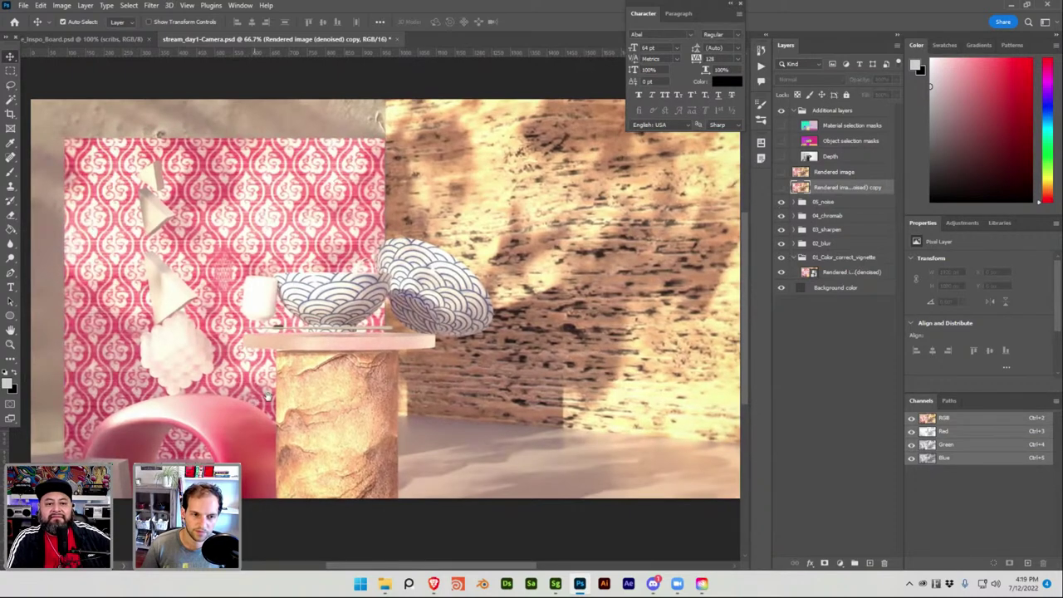
Save the document with all five numbered effect groups shown and look over the composite
{"action": "left_click_drag", "start_coordinate": [267, 396], "coordinate": [326, 355]}
{"action": "key", "text": "ctrl+s"}
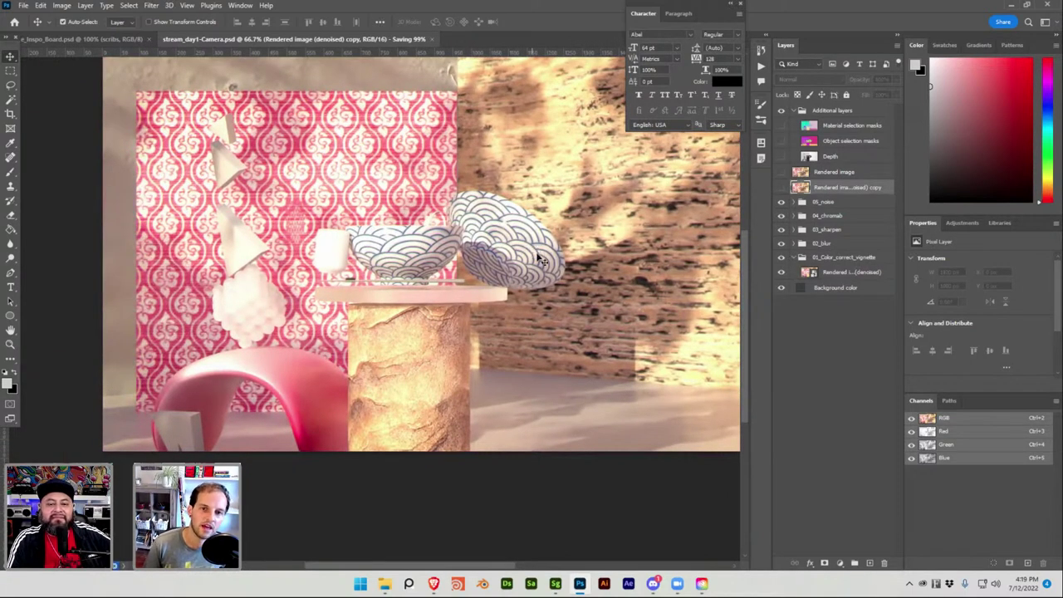
{"action": "left_click_drag", "start_coordinate": [571, 237], "coordinate": [545, 270]}
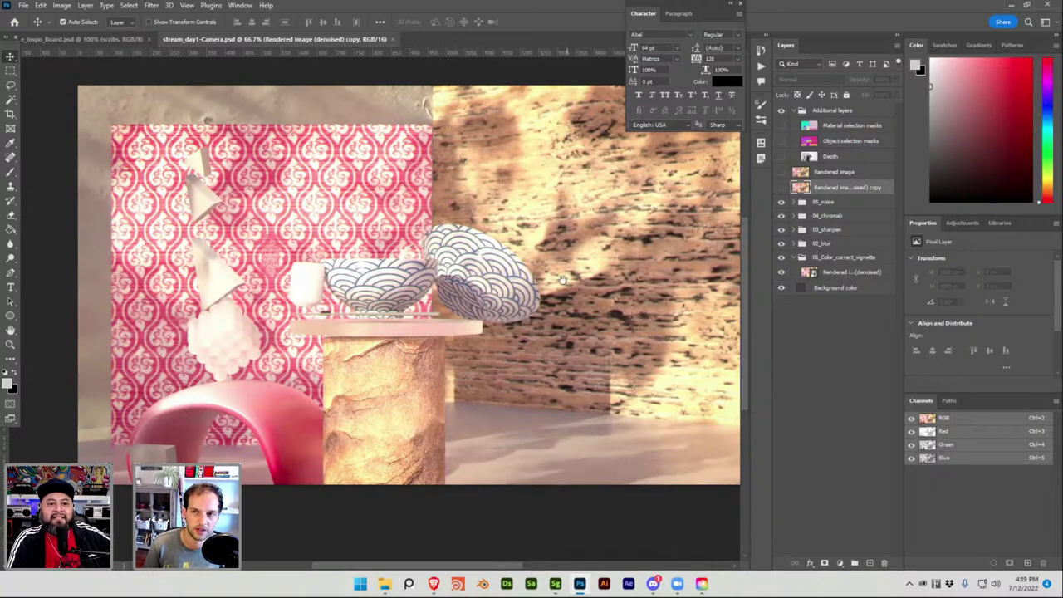
Turn on the Depth layer's visibility and move it into the 01_Color_correct_vignette group above the denoised render
{"action": "left_click_drag", "start_coordinate": [562, 280], "coordinate": [514, 293]}
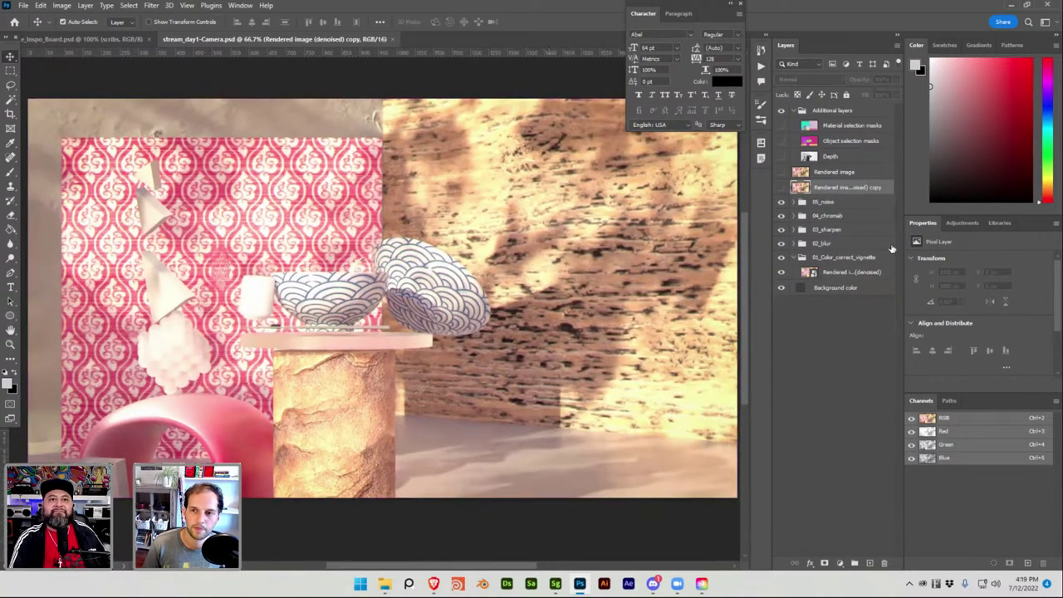
{"action": "left_click", "coordinate": [781, 156]}
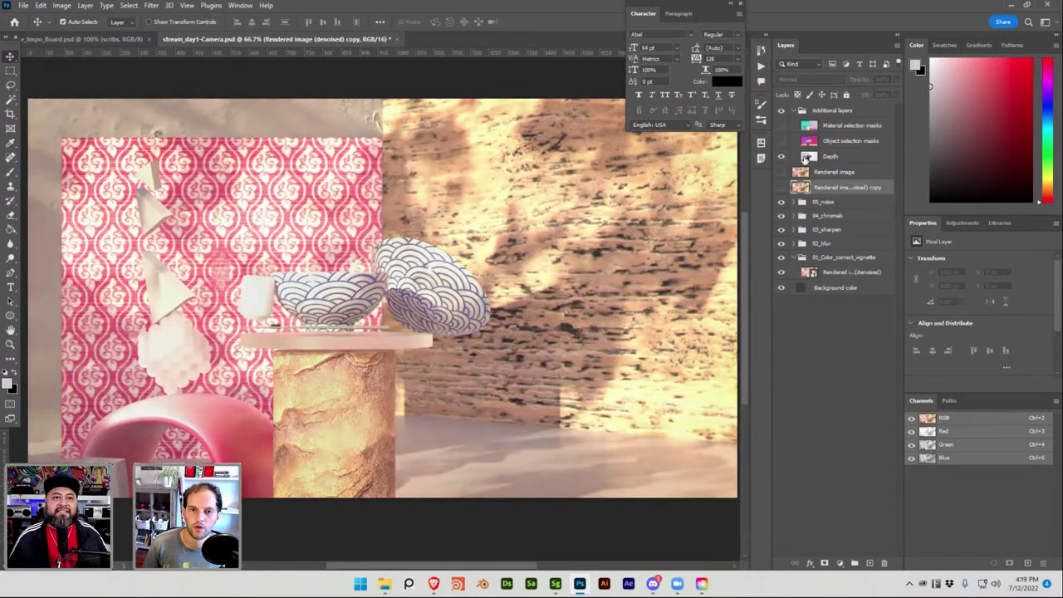
{"action": "left_click", "coordinate": [837, 157]}
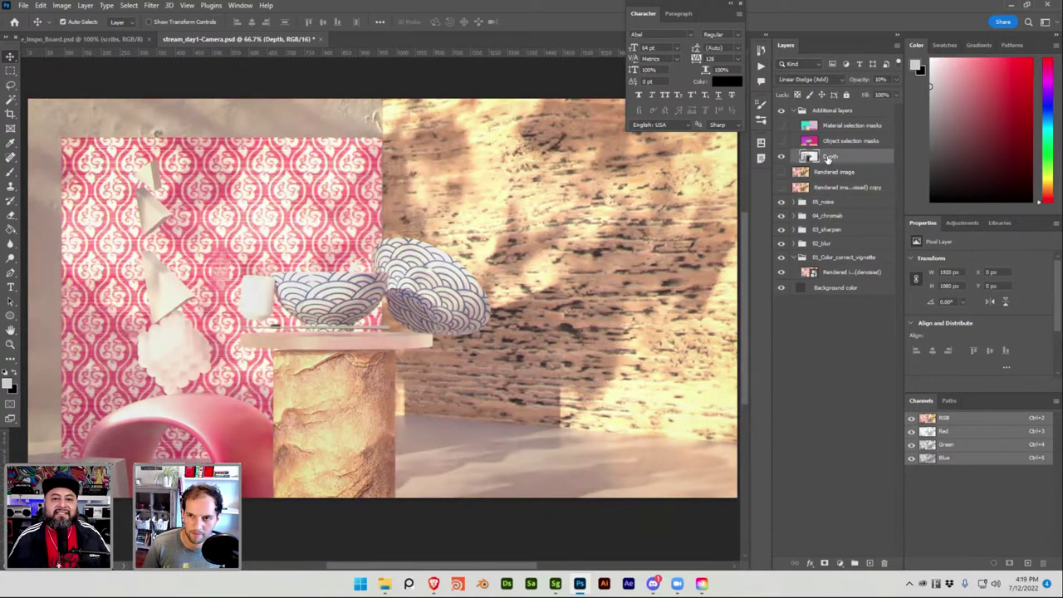
{"action": "left_click_drag", "start_coordinate": [828, 159], "coordinate": [850, 264]}
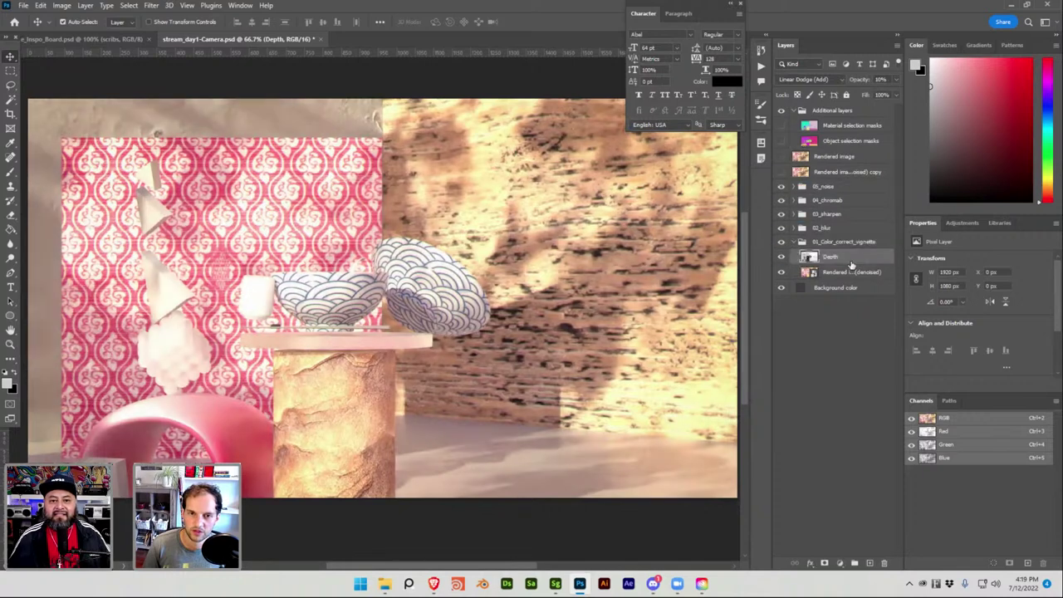
Try a stronger opacity on the Depth layer and return it to 10%
{"action": "left_click_drag", "start_coordinate": [862, 82], "coordinate": [861, 79]}
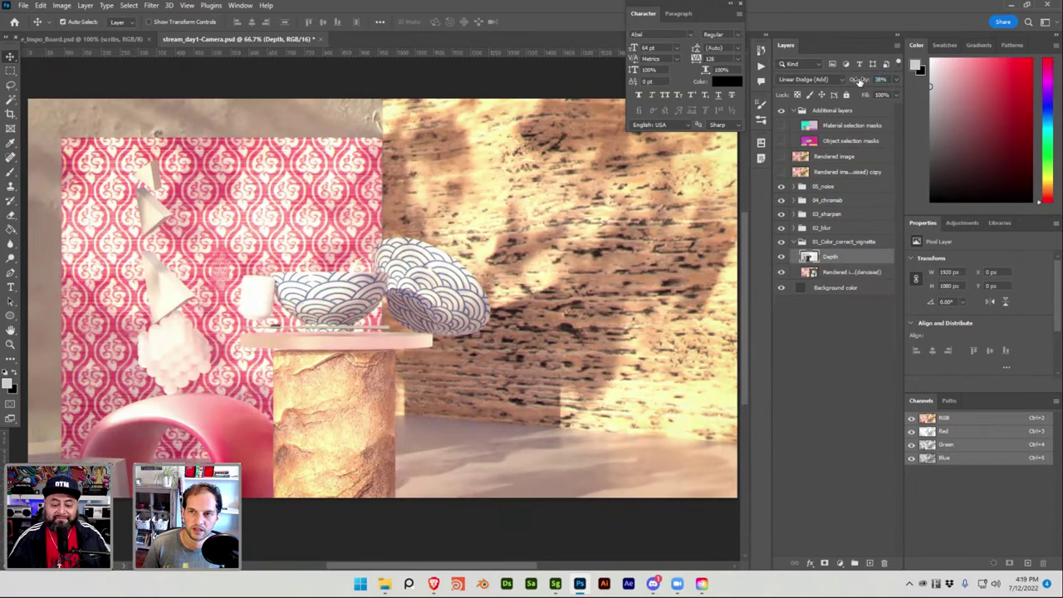
{"action": "left_click", "coordinate": [879, 79]}
{"action": "type", "text": "10"}
{"action": "key", "text": "Return"}
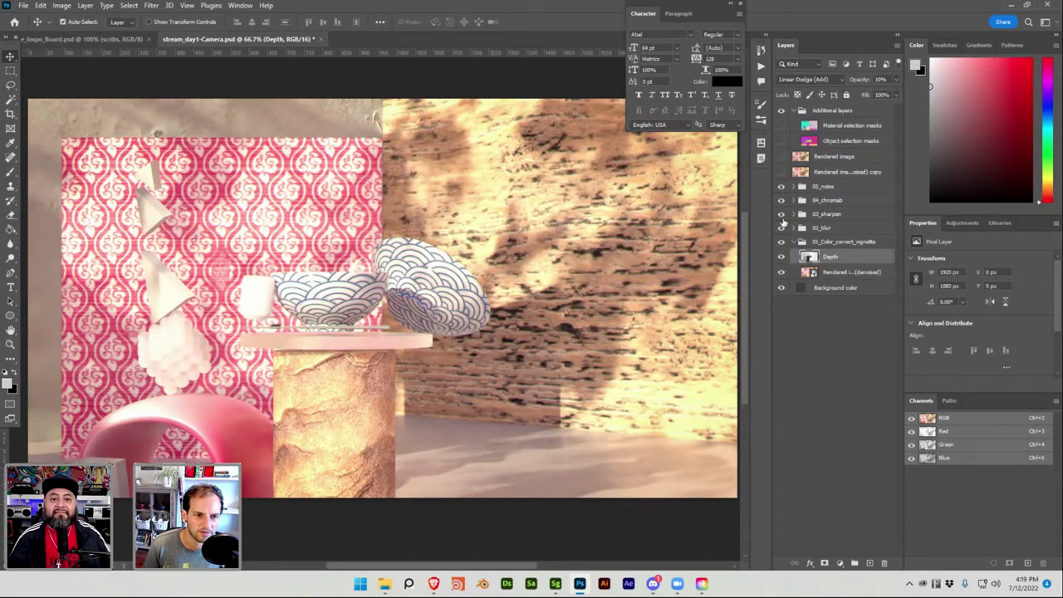
Move the Depth layer directly above the 05_noise group and lower its opacity to 6%, keeping the Linear Dodge (Add) blend mode
{"action": "left_click_drag", "start_coordinate": [830, 254], "coordinate": [835, 178]}
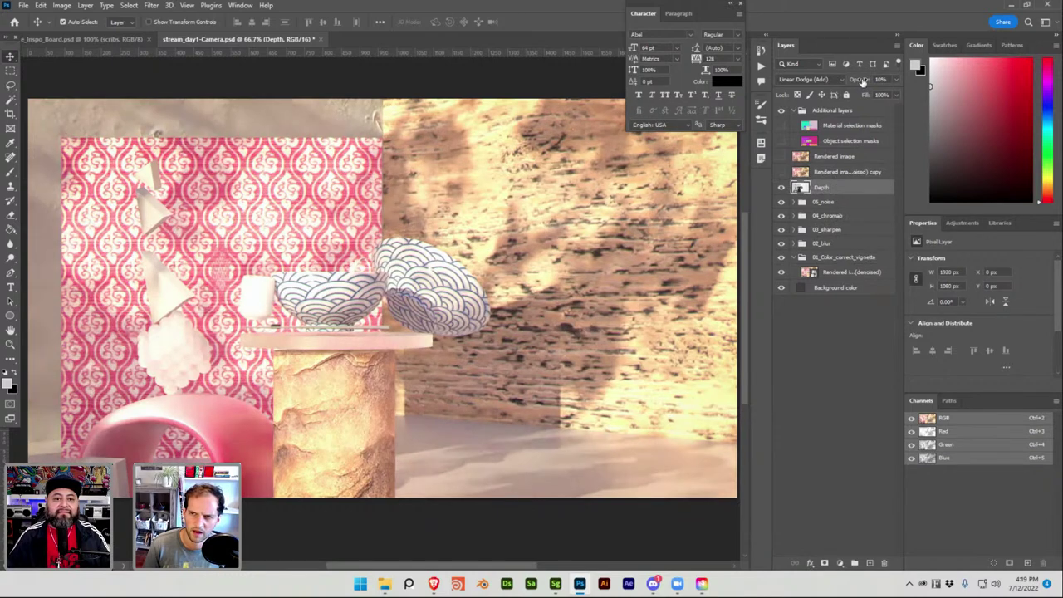
{"action": "left_click_drag", "start_coordinate": [862, 81], "coordinate": [859, 80]}
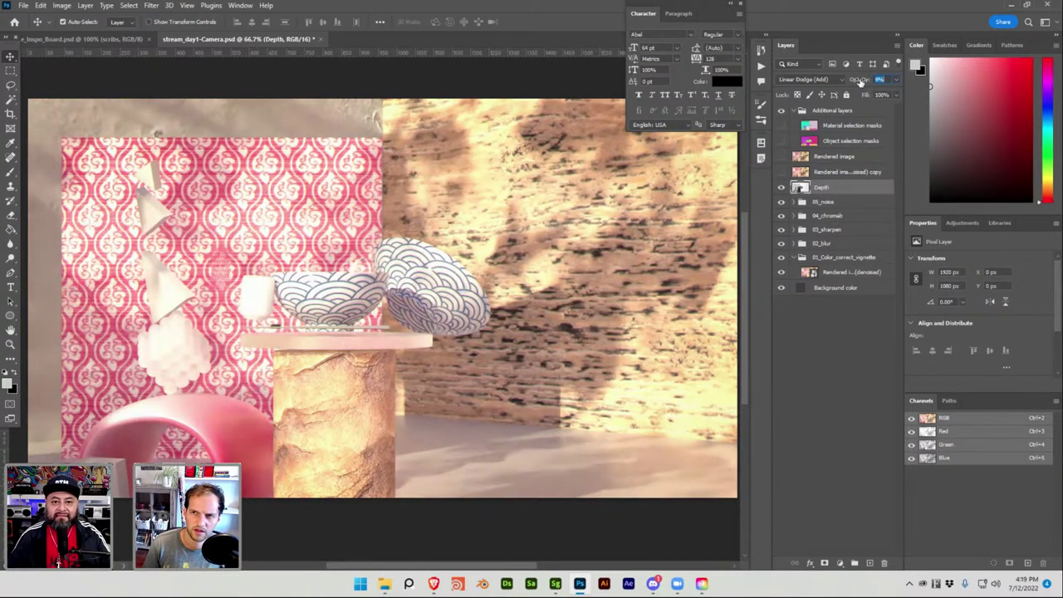
{"action": "left_click", "coordinate": [819, 80]}
{"action": "left_click", "coordinate": [819, 82]}
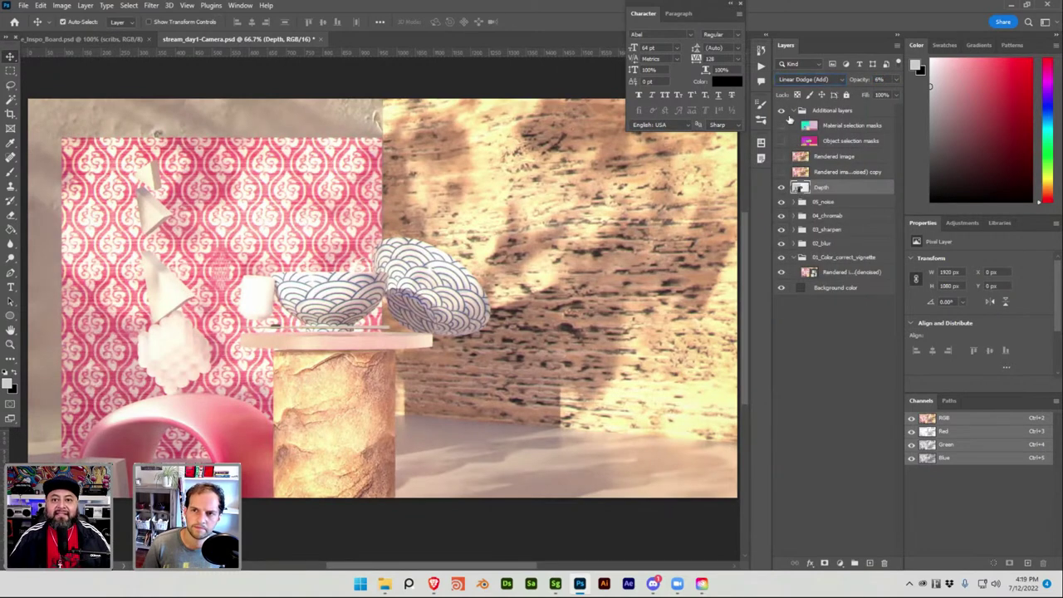
{"action": "left_click", "coordinate": [794, 112]}
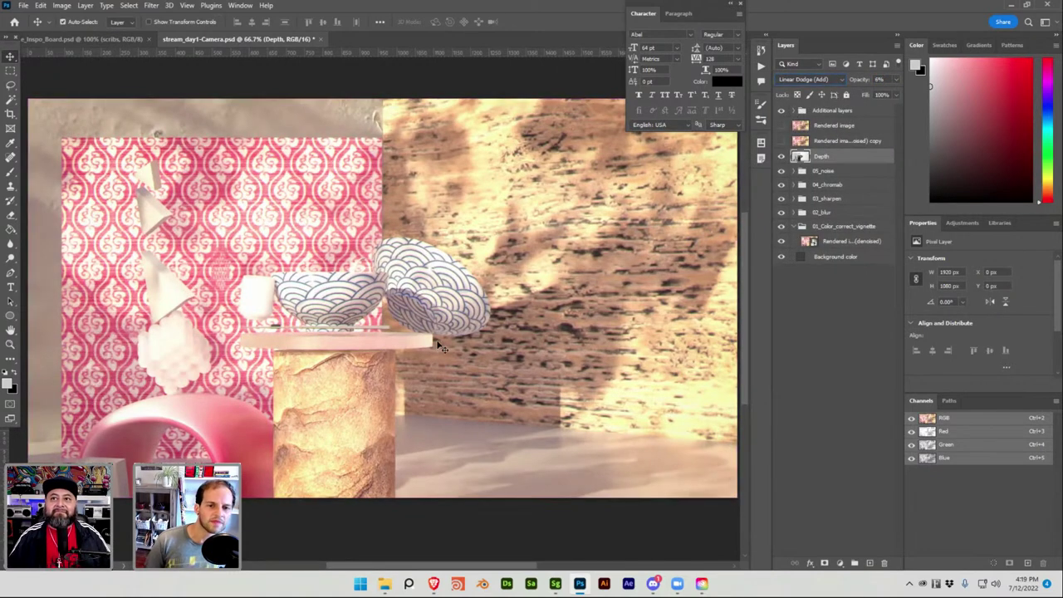
Switch to Adobe After Effects 2022 and start a new project
{"action": "key", "text": "super"}
{"action": "type", "text": "after"}
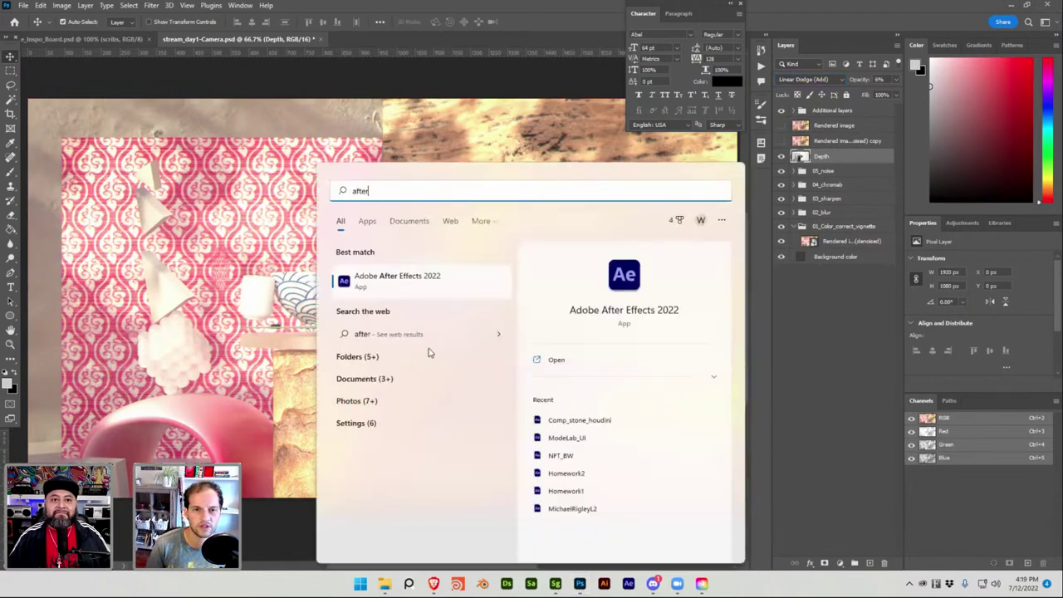
{"action": "key", "text": "Escape"}
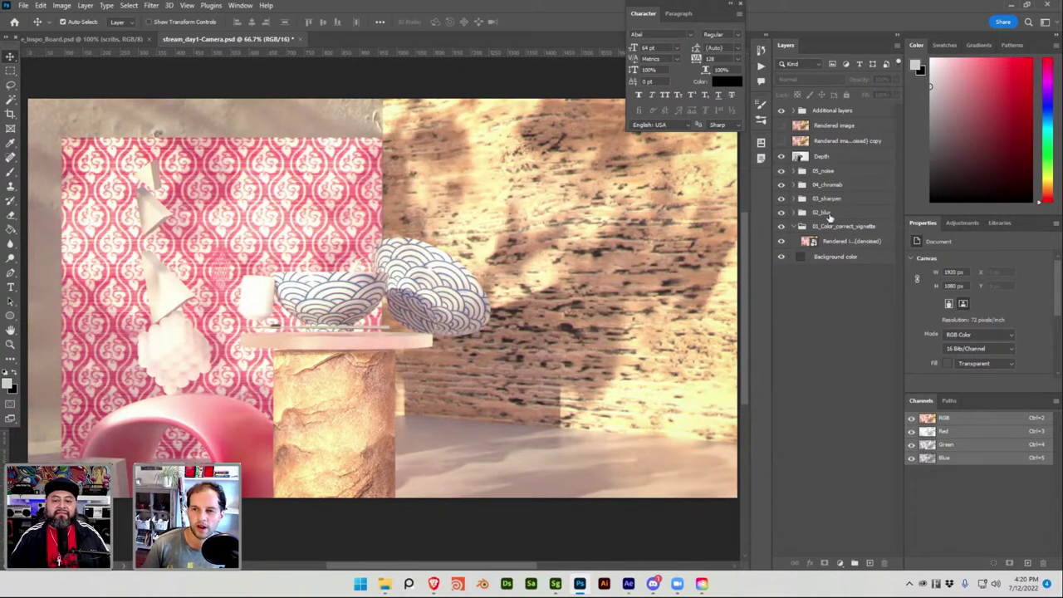
{"action": "left_click", "coordinate": [628, 585]}
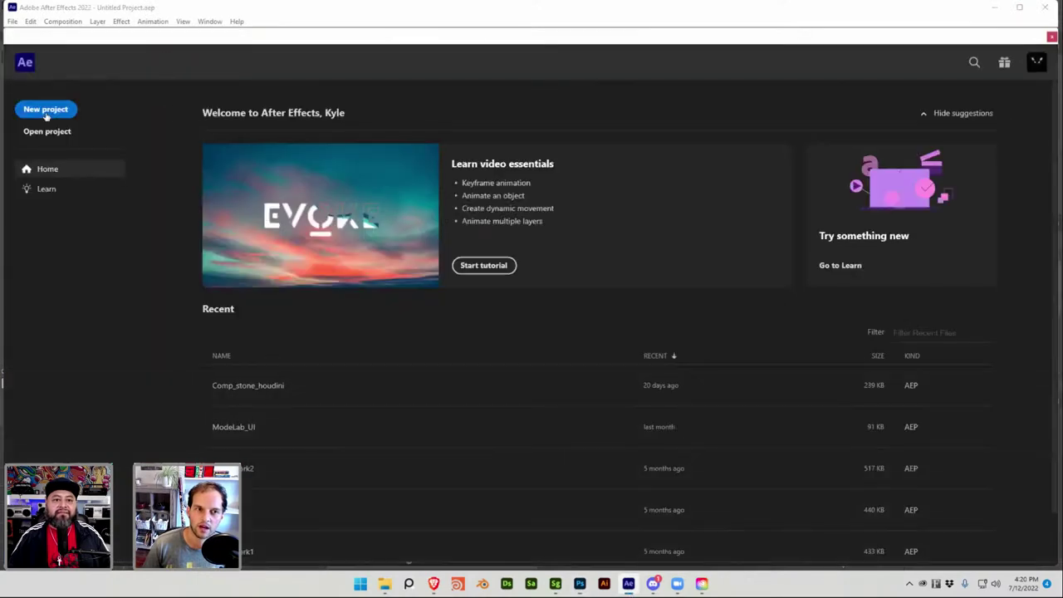
{"action": "left_click", "coordinate": [46, 109]}
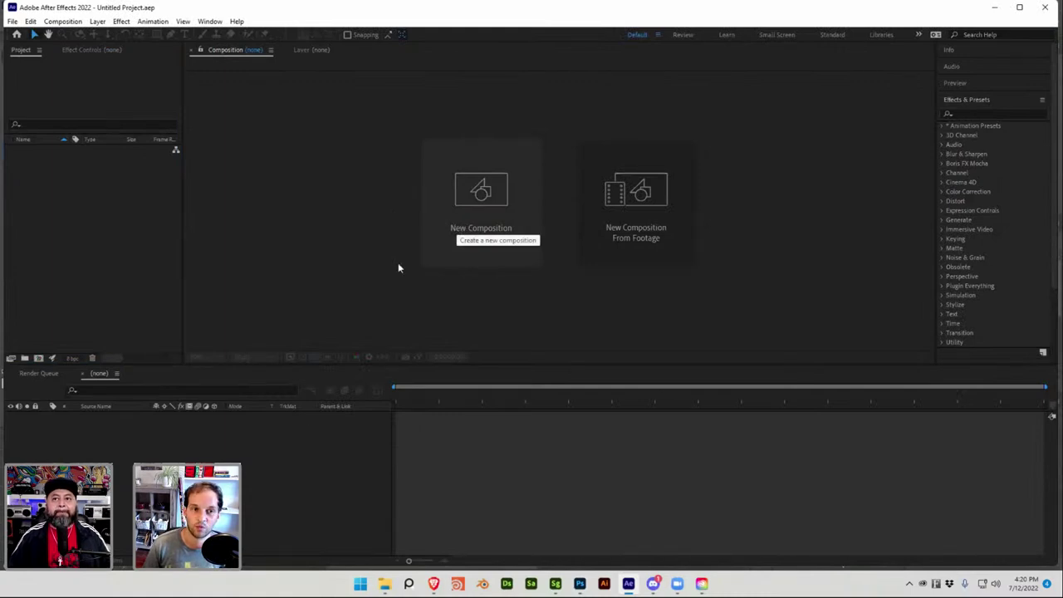
Import the stream_day1-Camera PNG from the Desktop folder and create a composition from it
{"action": "left_click", "coordinate": [384, 583]}
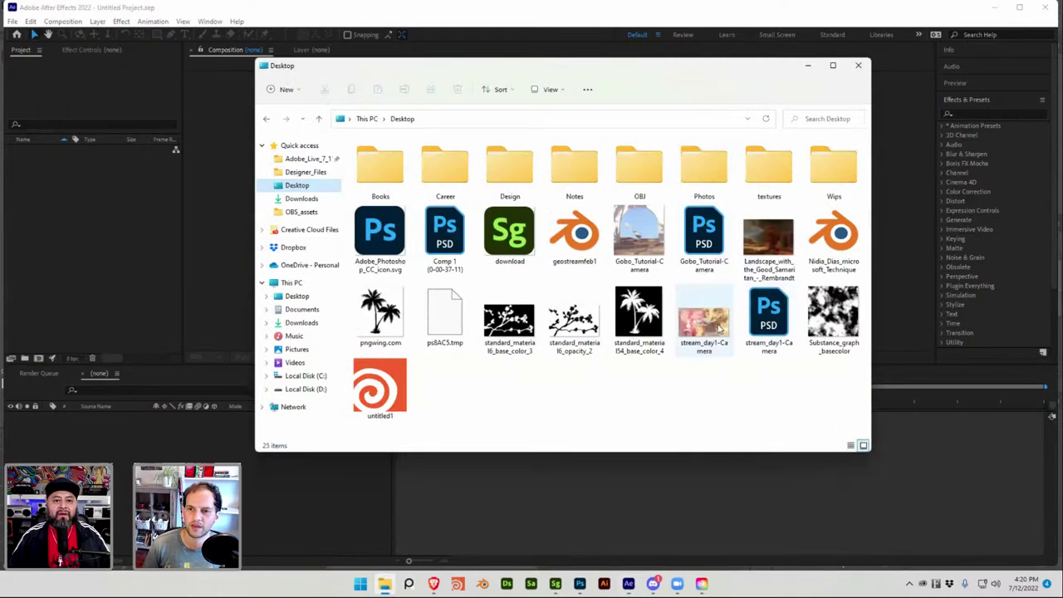
{"action": "left_click_drag", "start_coordinate": [719, 329], "coordinate": [97, 218]}
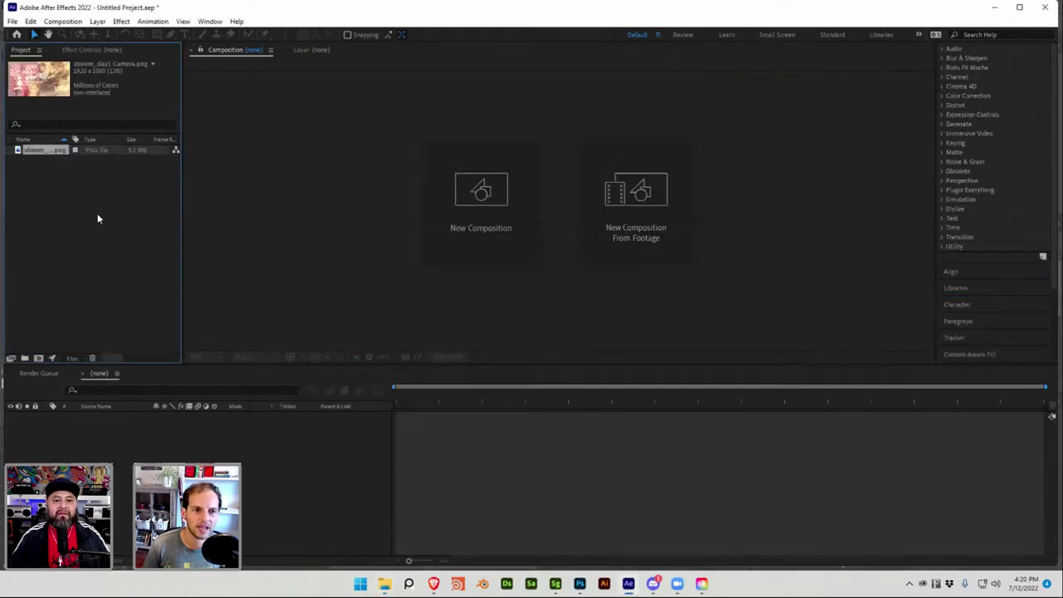
{"action": "left_click_drag", "start_coordinate": [35, 150], "coordinate": [81, 429]}
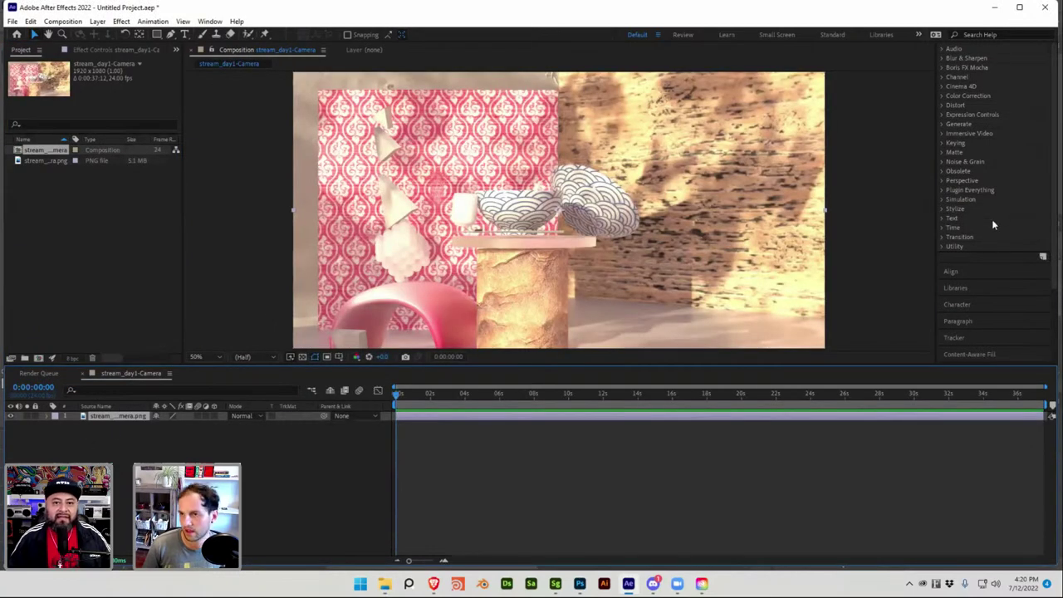
Search the available effects for wave and distortion effects
{"action": "scroll", "coordinate": [969, 96], "scroll_direction": "up", "scroll_amount": 3}
{"action": "left_click", "coordinate": [974, 114]}
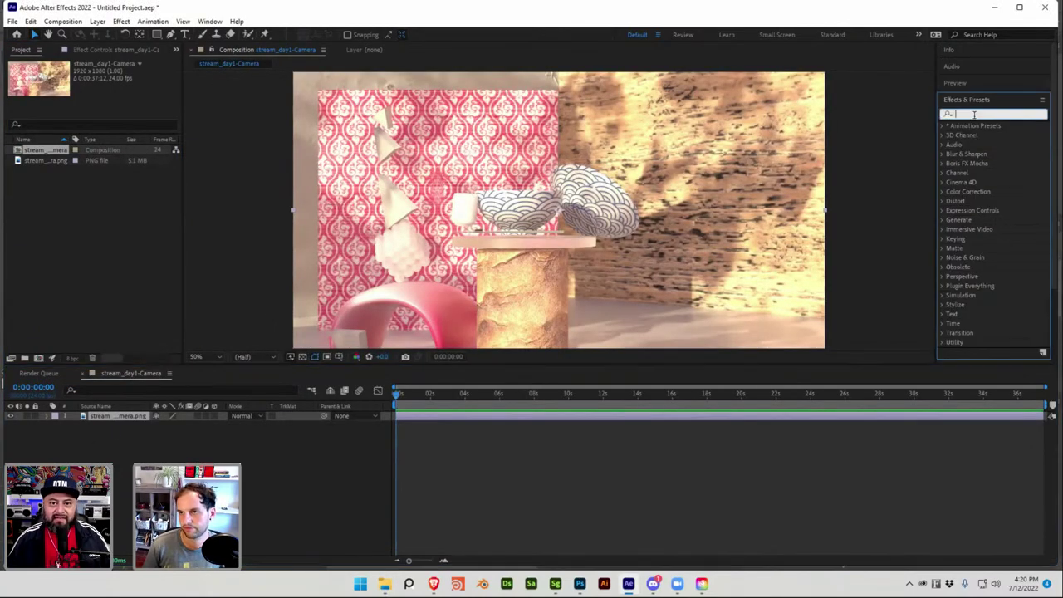
{"action": "type", "text": "wave"}
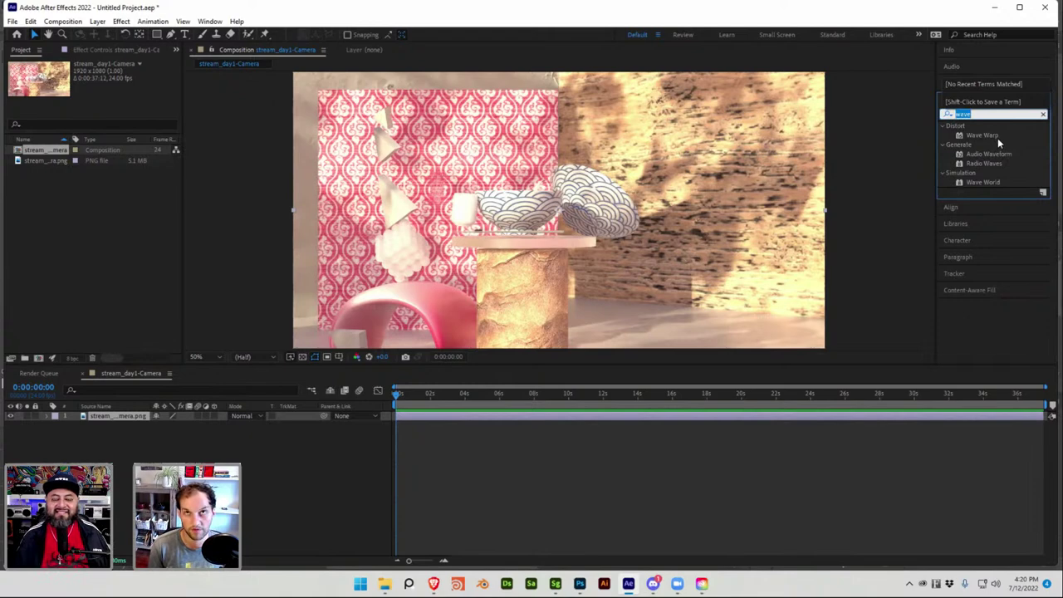
{"action": "type", "text": "disto"}
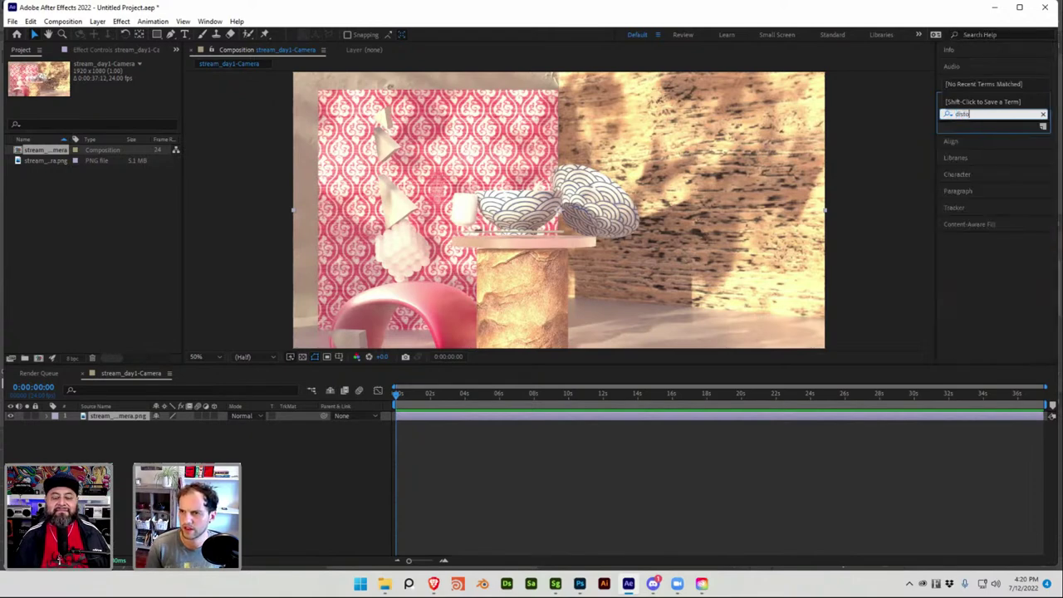
{"action": "key", "text": "BackSpace"}
{"action": "key", "text": "BackSpace"}
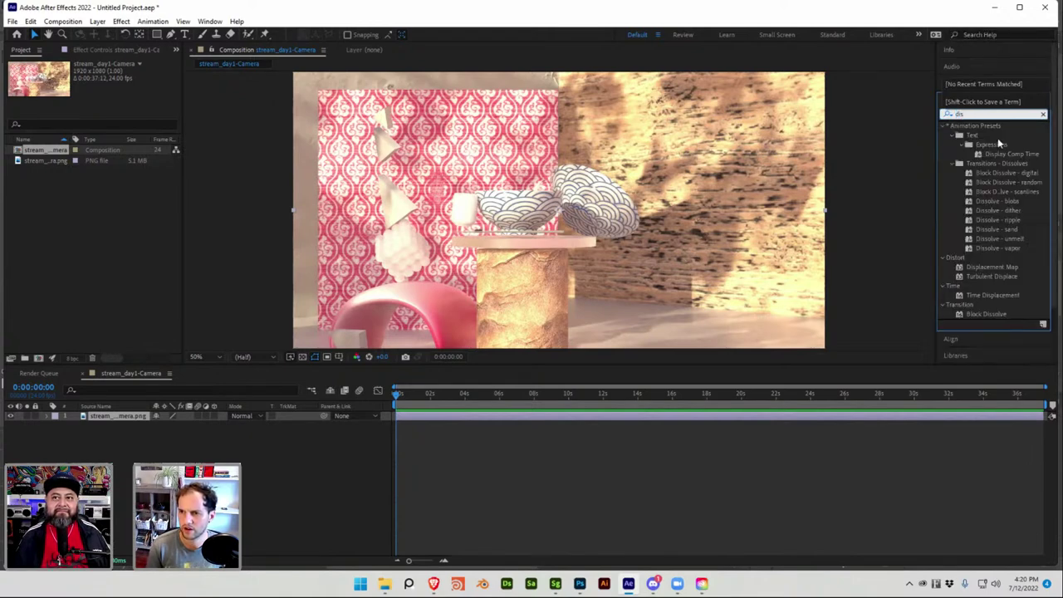
{"action": "key", "text": "BackSpace"}
{"action": "key", "text": "BackSpace"}
{"action": "key", "text": "BackSpace"}
Find the Noise effect, try it on the image layer and undo it
{"action": "type", "text": "n"}
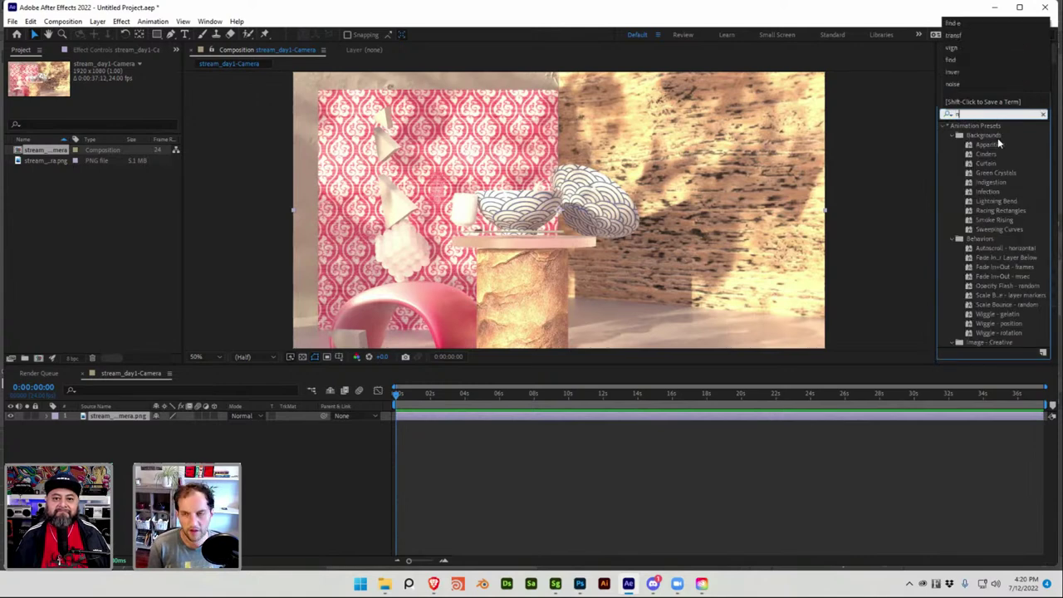
{"action": "type", "text": "oise"}
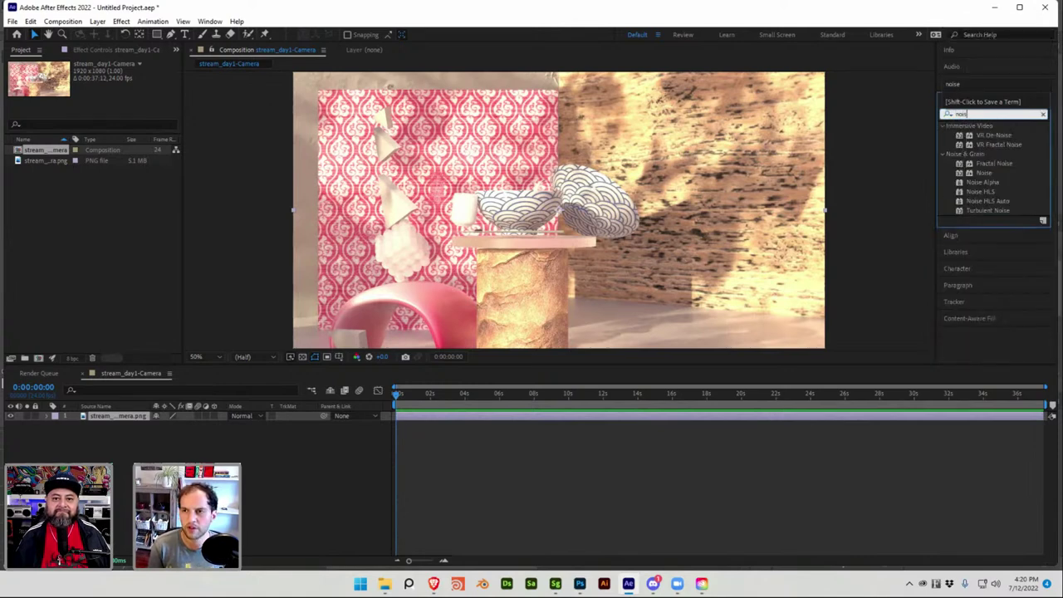
{"action": "double_click", "coordinate": [995, 171]}
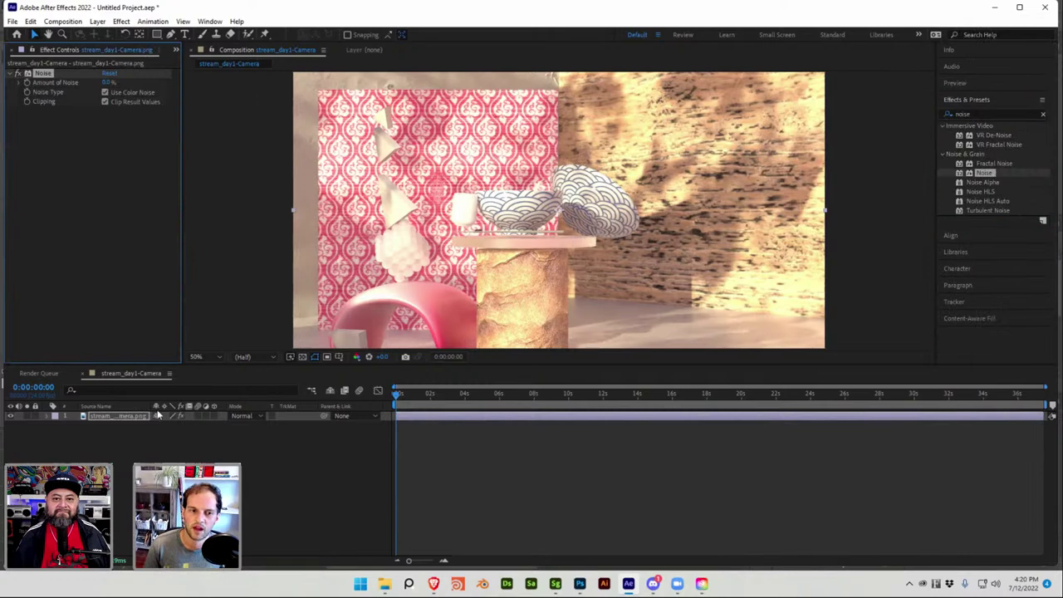
{"action": "key", "text": "ctrl+z"}
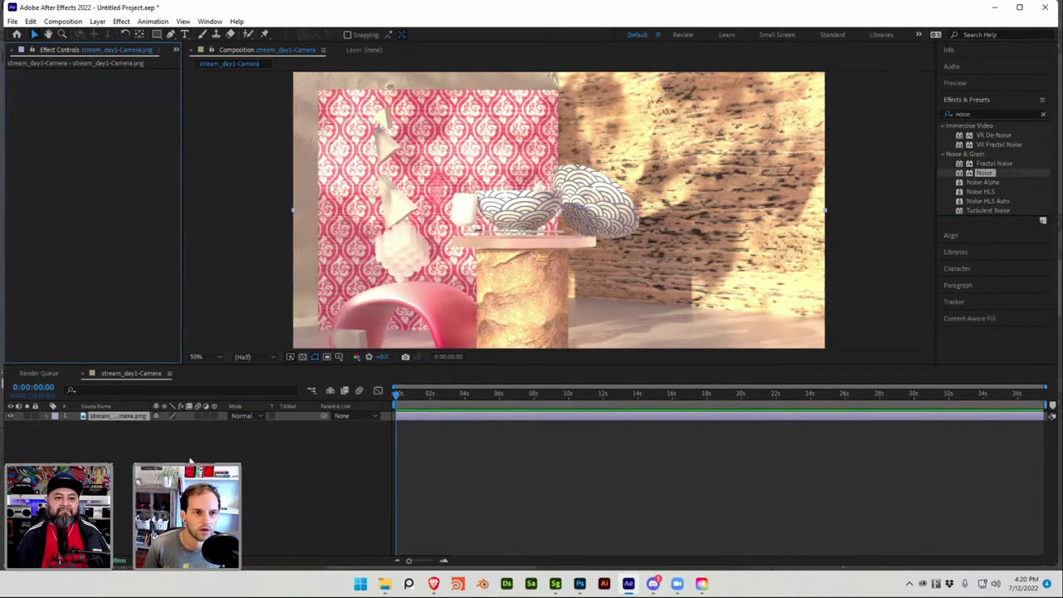
Add two adjustment layers above the image layer in the composition
{"action": "right_click", "coordinate": [215, 320]}
{"action": "mouse_move", "coordinate": [303, 331]}
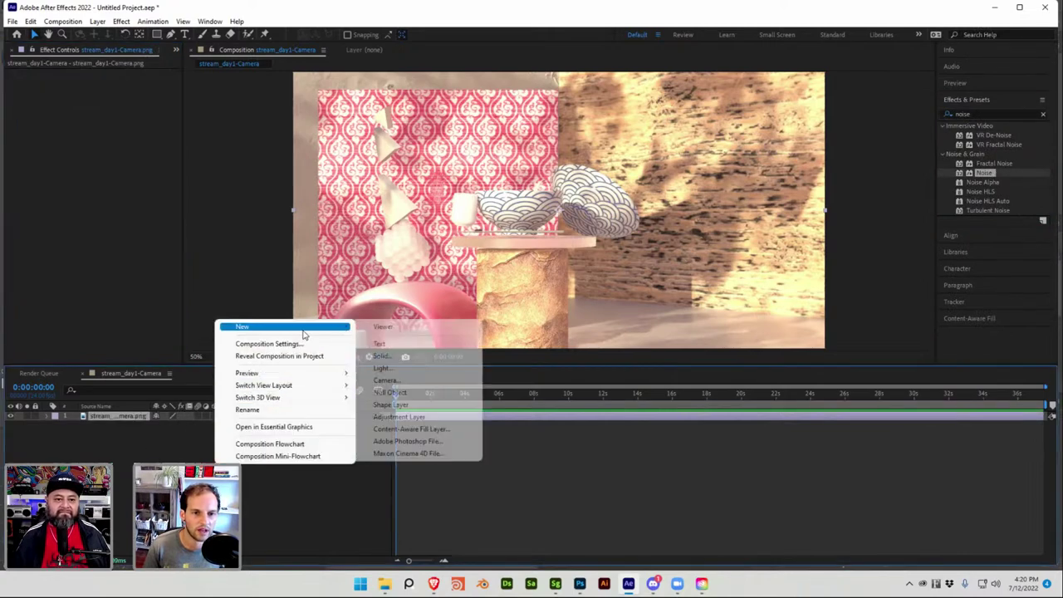
{"action": "left_click", "coordinate": [398, 416]}
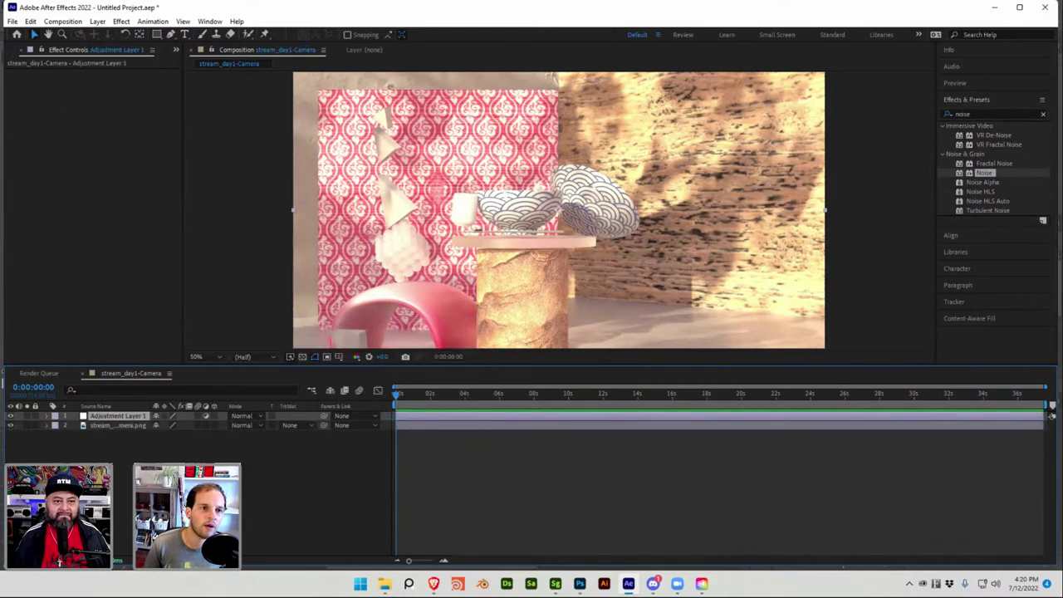
{"action": "left_click", "coordinate": [21, 48]}
{"action": "right_click", "coordinate": [170, 306]}
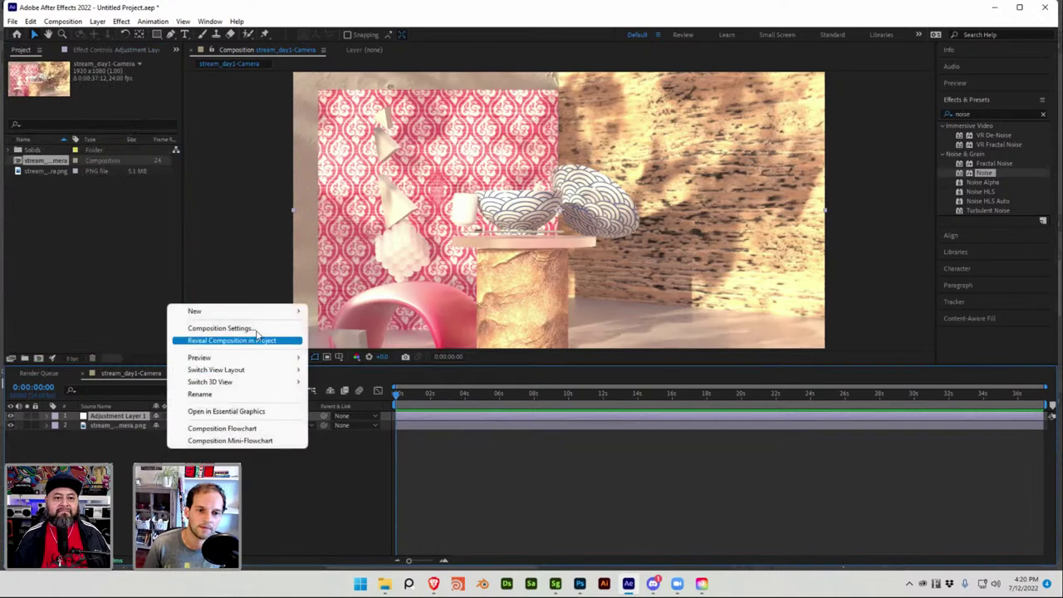
{"action": "mouse_move", "coordinate": [249, 311]}
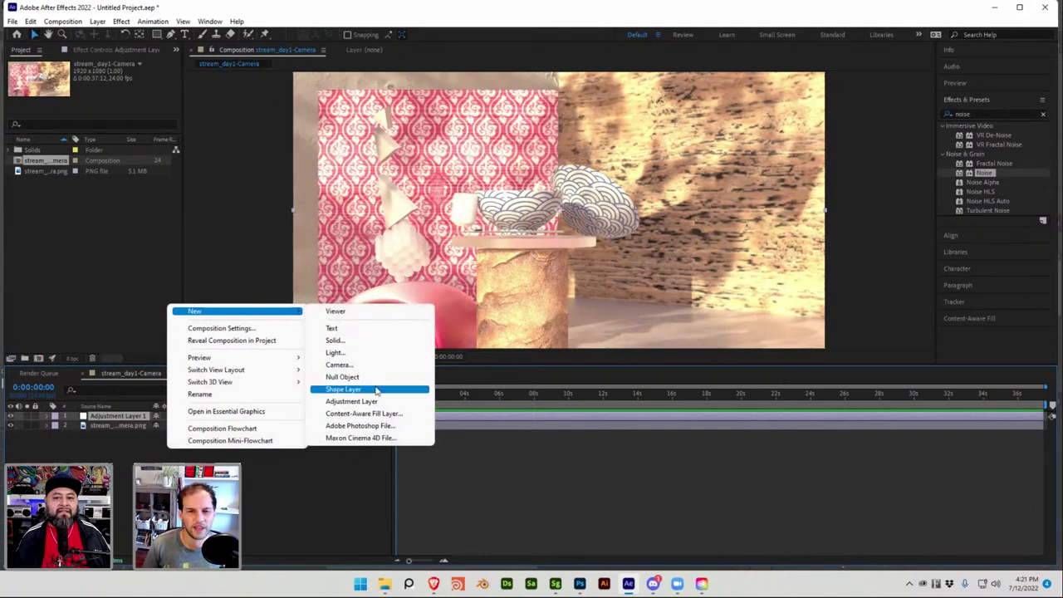
{"action": "left_click", "coordinate": [387, 404]}
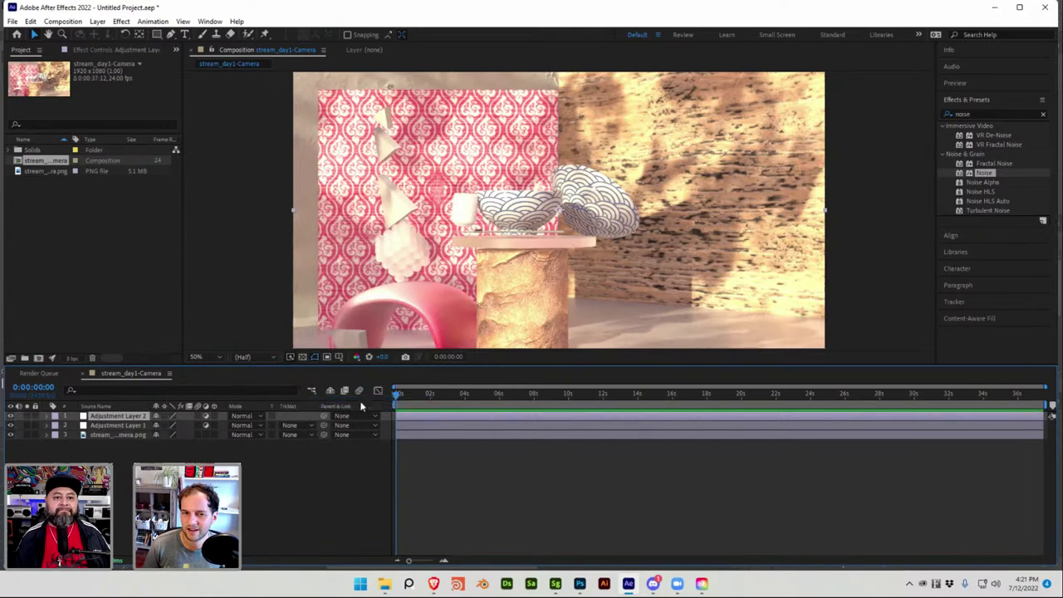
Find the Quick Chromatic Aberration 2 effect and apply it to the topmost adjustment layer
{"action": "left_click", "coordinate": [986, 114]}
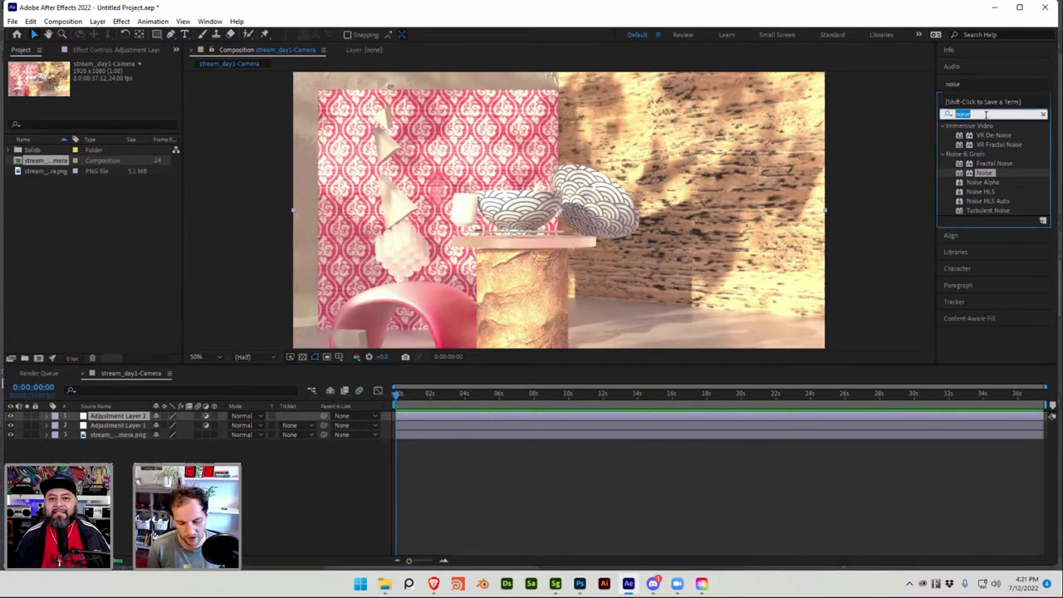
{"action": "type", "text": "chrom"}
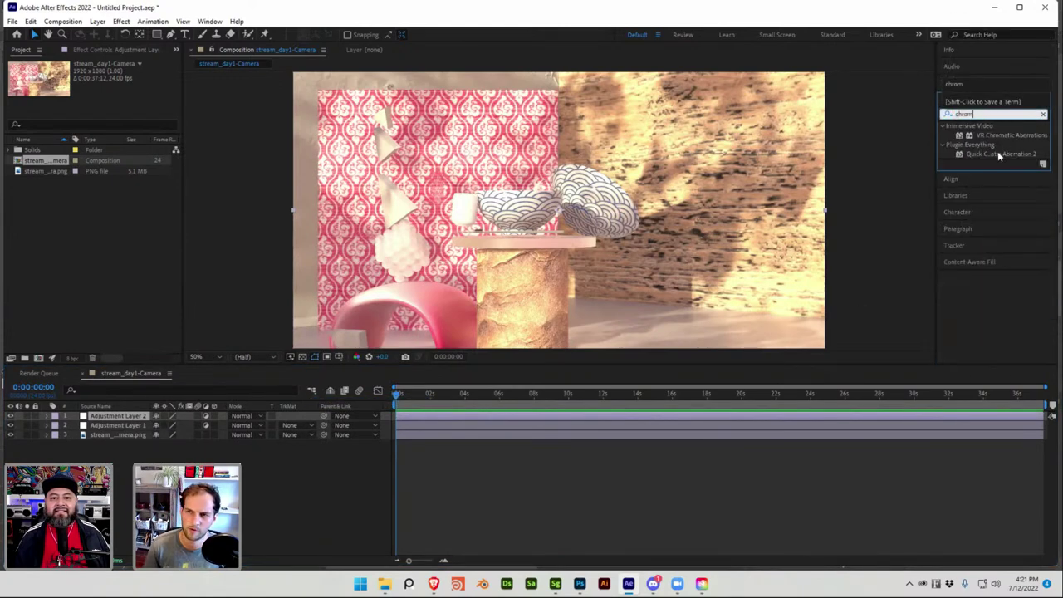
{"action": "double_click", "coordinate": [988, 155]}
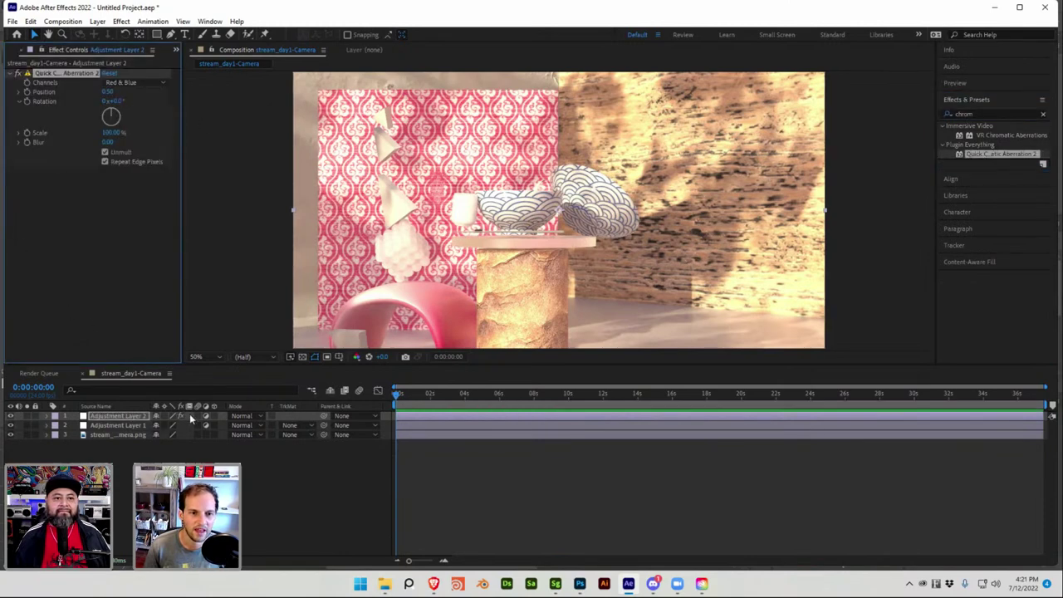
Check the effect controls of both adjustment layers and preview the composition's playback
{"action": "left_click", "coordinate": [125, 425]}
{"action": "left_click", "coordinate": [116, 416]}
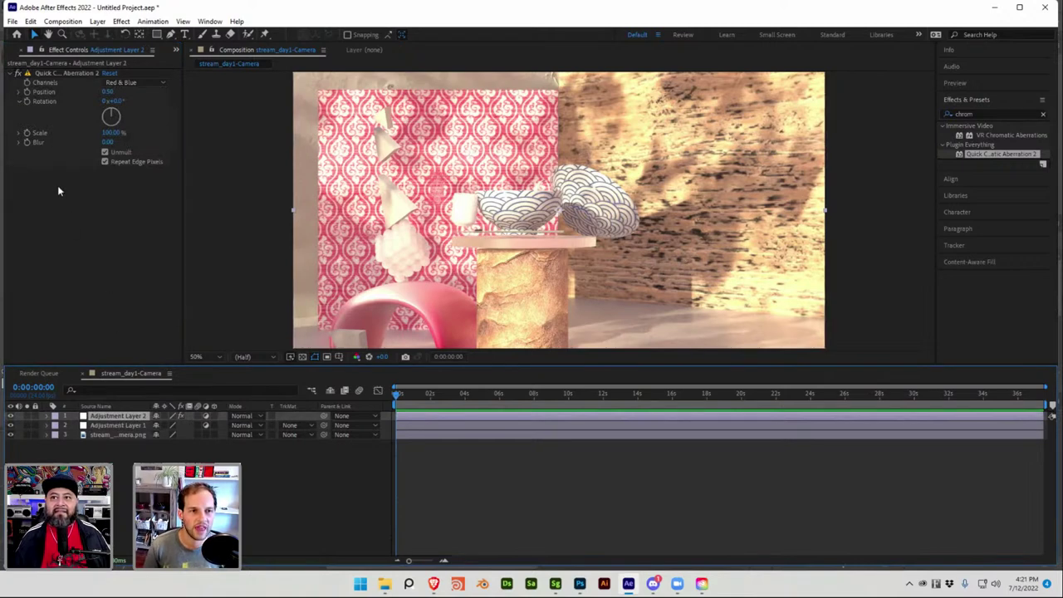
{"action": "key", "text": "space"}
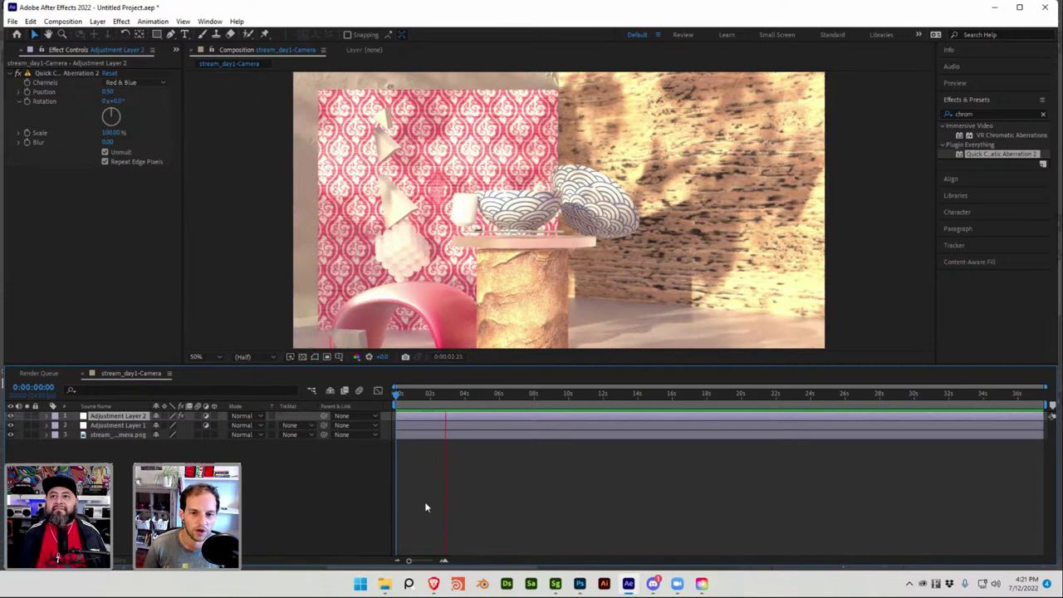
Stop the preview, search the effects for noise and try the Noise effect on an adjustment layer, undoing it
{"action": "left_click", "coordinate": [141, 275]}
{"action": "key", "text": "space"}
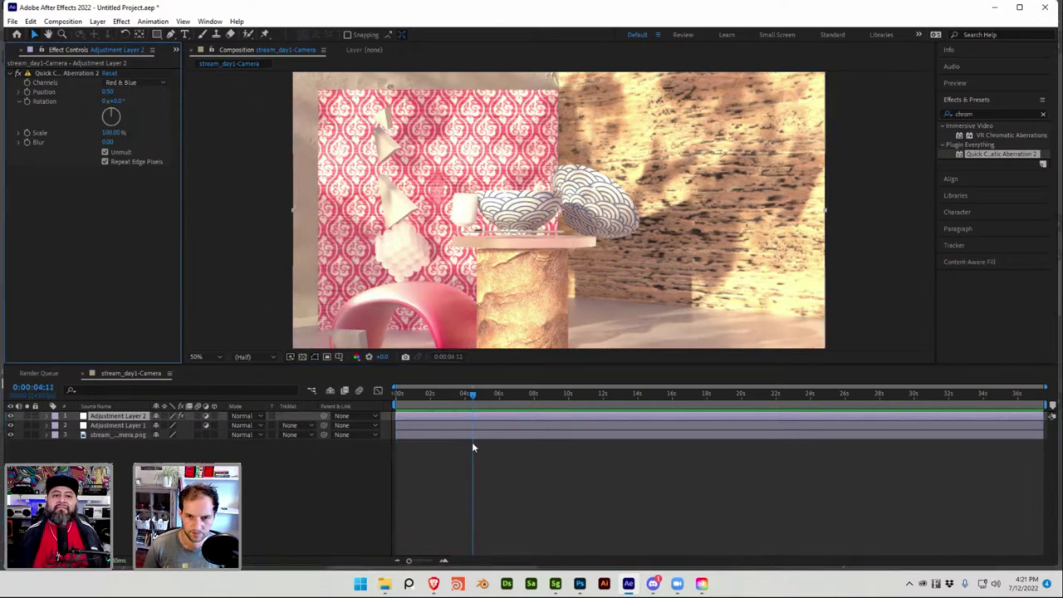
{"action": "left_click", "coordinate": [89, 425]}
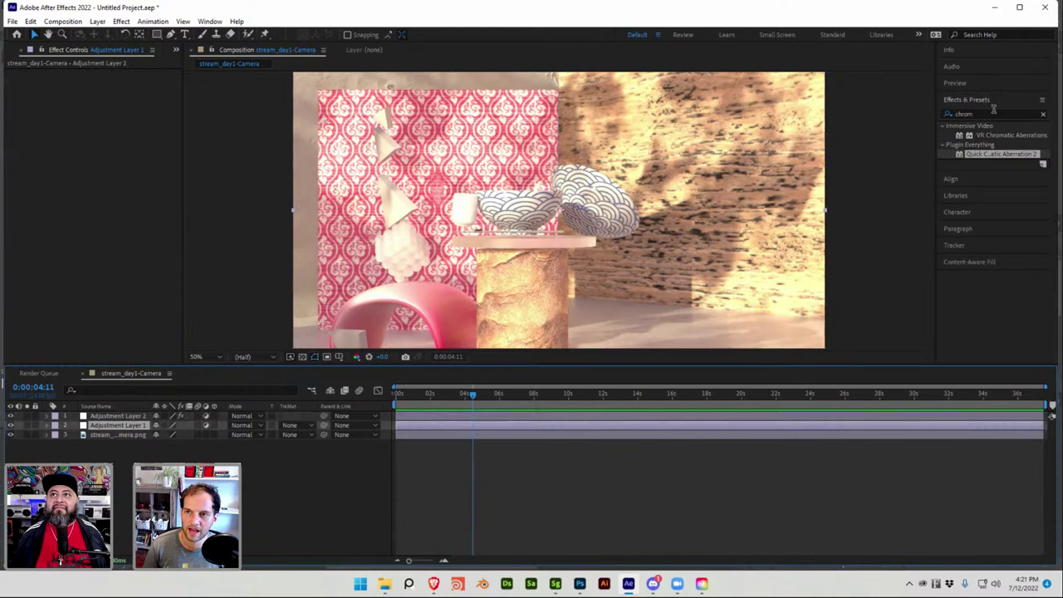
{"action": "left_click", "coordinate": [993, 111]}
{"action": "type", "text": "noise"}
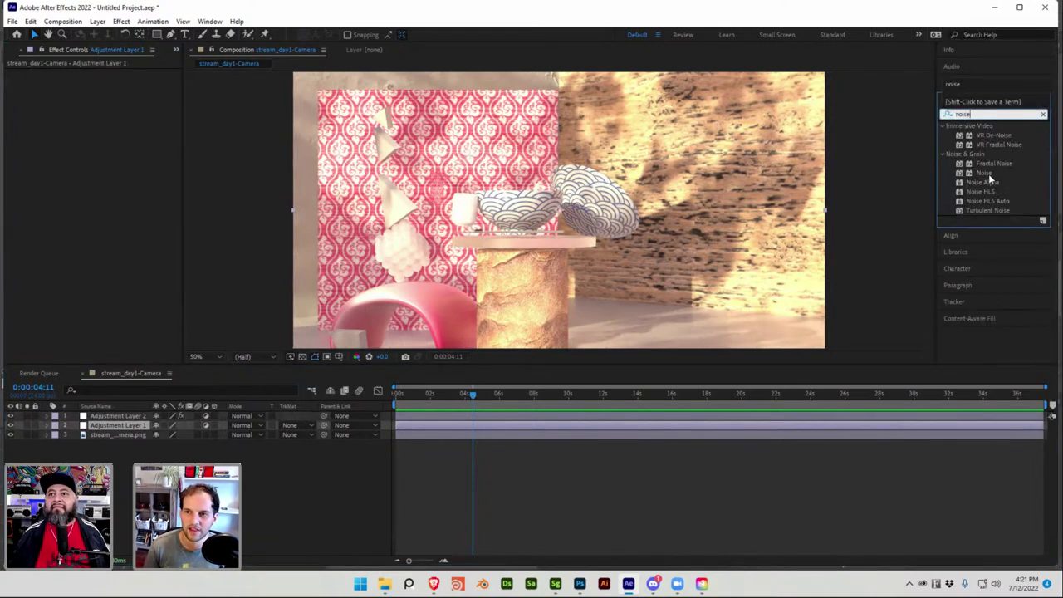
{"action": "left_click_drag", "start_coordinate": [988, 173], "coordinate": [116, 425]}
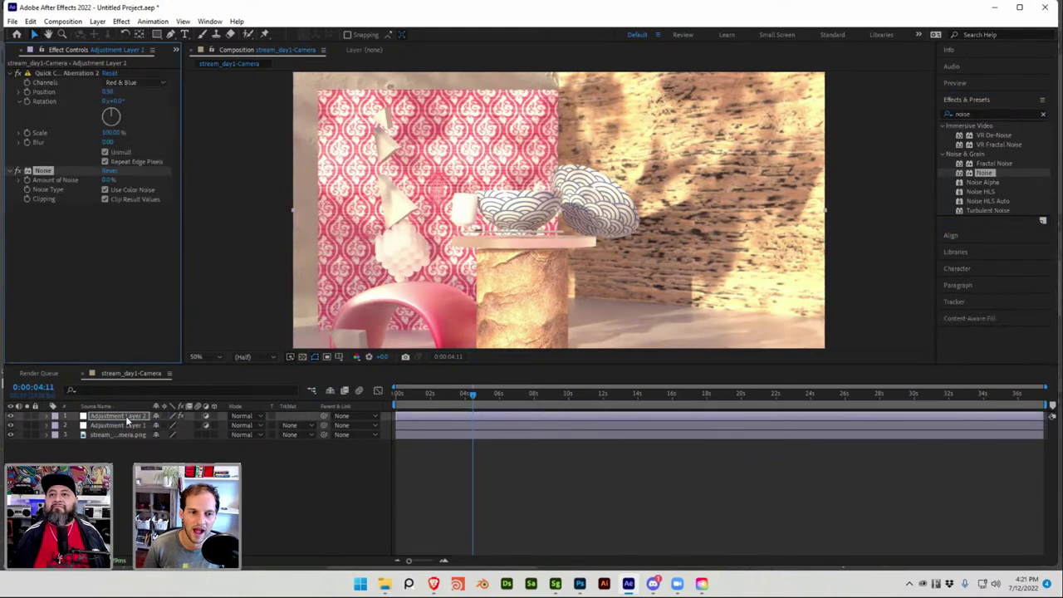
{"action": "left_click", "coordinate": [168, 116]}
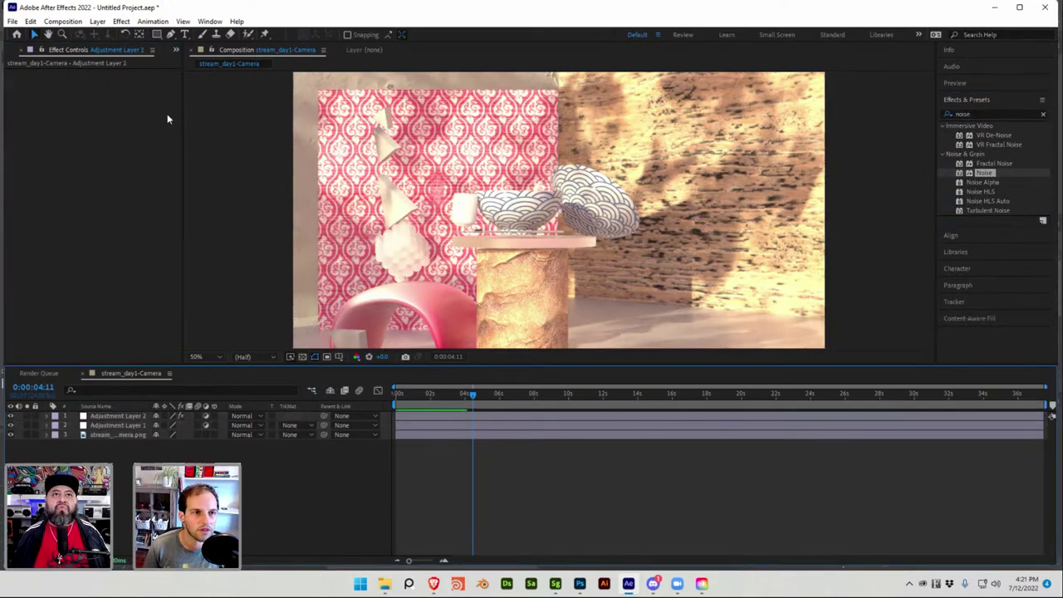
Rename the adjustment layer holding the chromatic aberration effect to chrom_ab
{"action": "left_click", "coordinate": [106, 425]}
{"action": "left_click", "coordinate": [105, 415]}
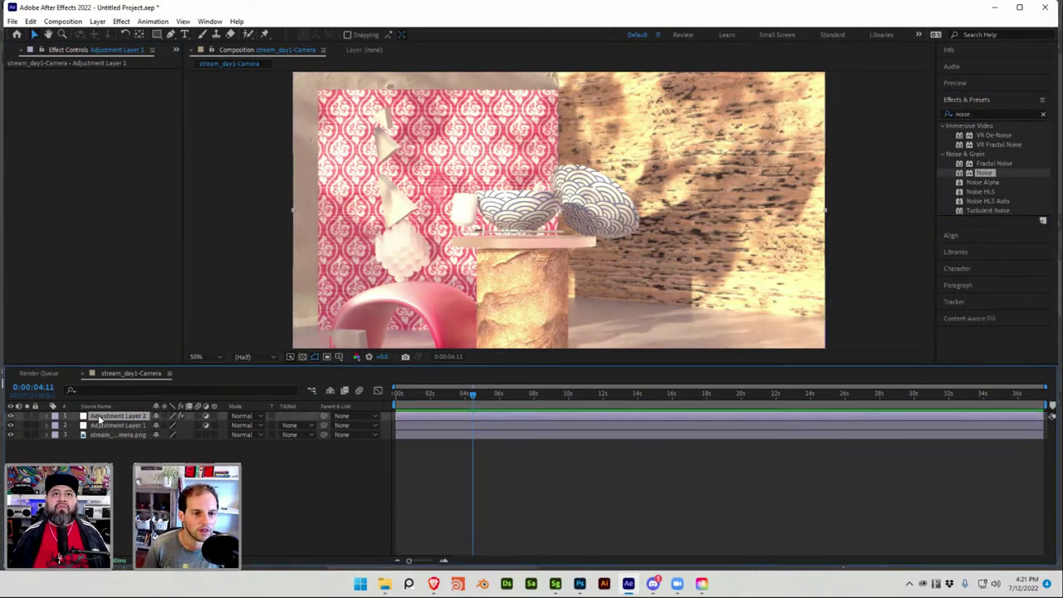
{"action": "right_click", "coordinate": [102, 415]}
{"action": "left_click", "coordinate": [133, 383]}
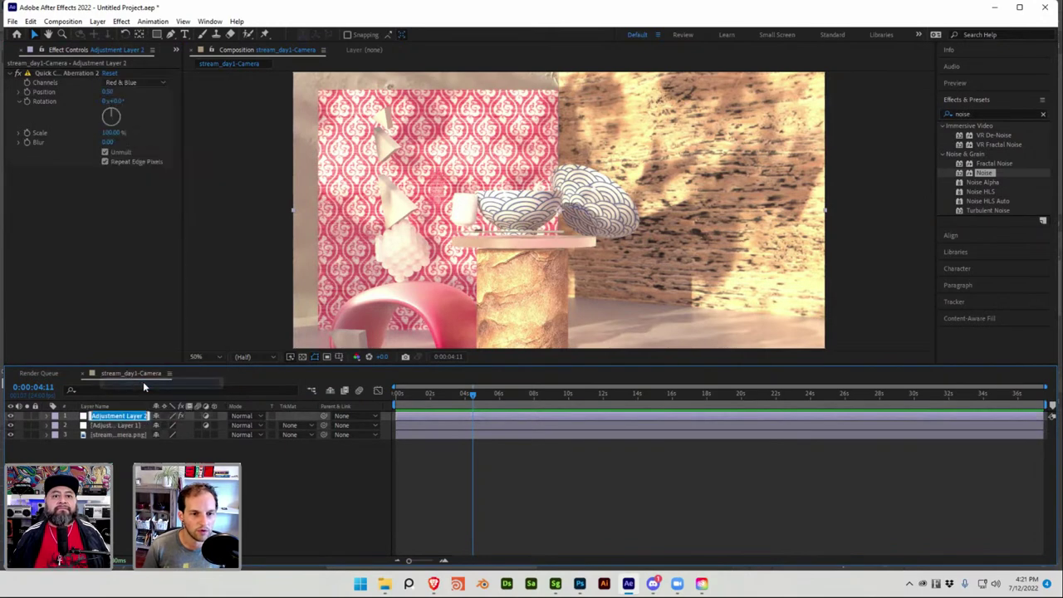
{"action": "type", "text": "chrom_ab"}
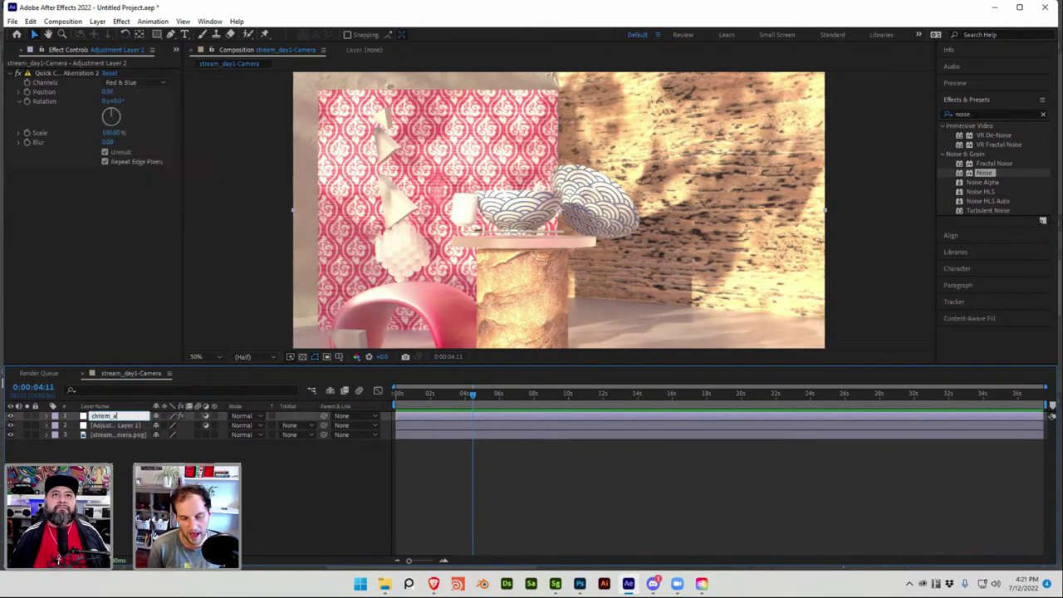
{"action": "key", "text": "Return"}
Move the other adjustment layer above chrom_ab and rename it noise
{"action": "left_click", "coordinate": [108, 426]}
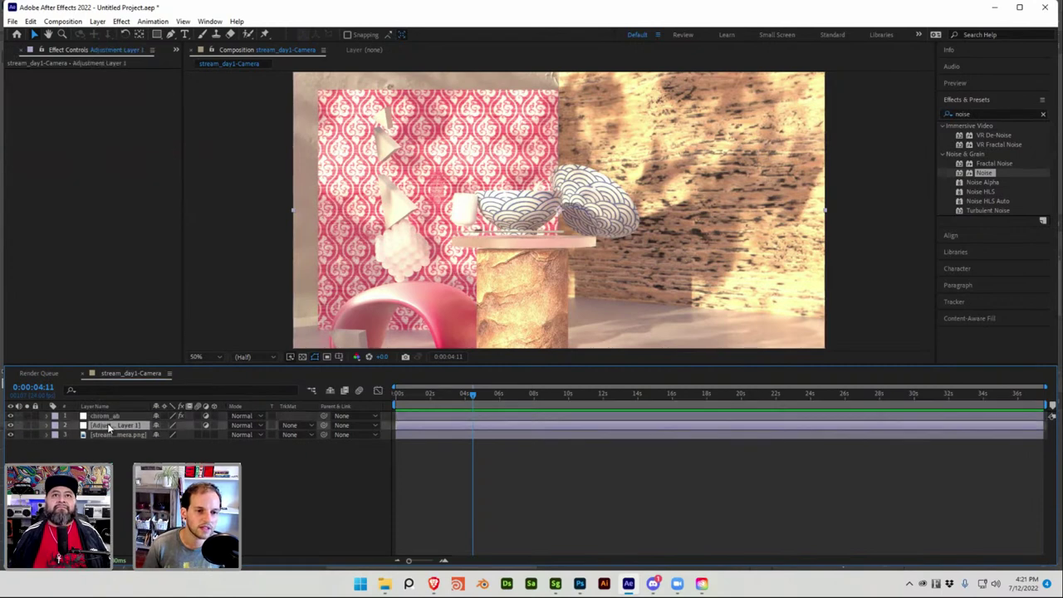
{"action": "left_click_drag", "start_coordinate": [116, 427], "coordinate": [130, 417]}
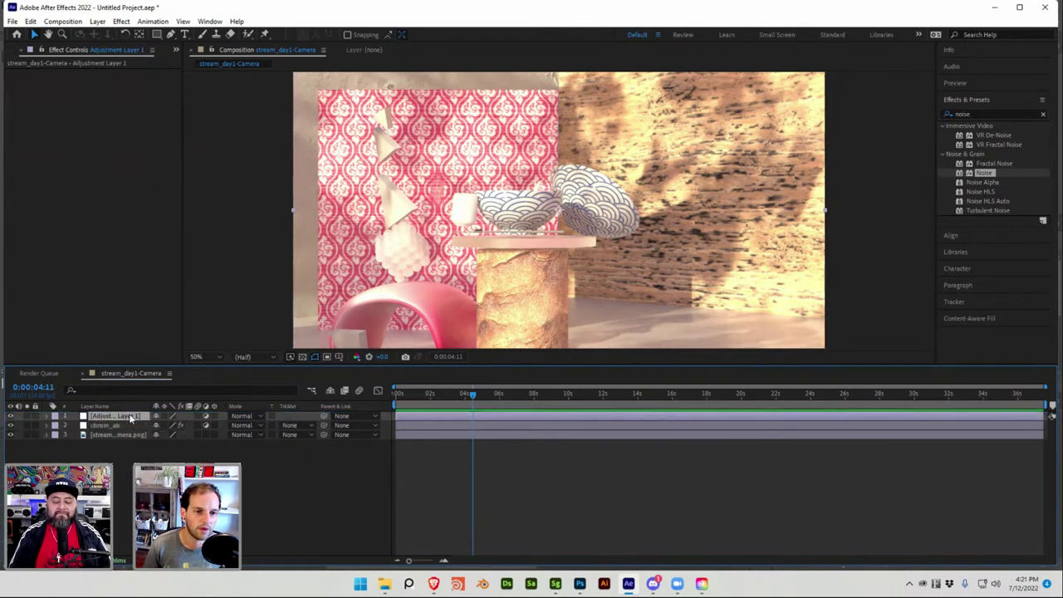
{"action": "right_click", "coordinate": [131, 418]}
{"action": "left_click", "coordinate": [157, 388]}
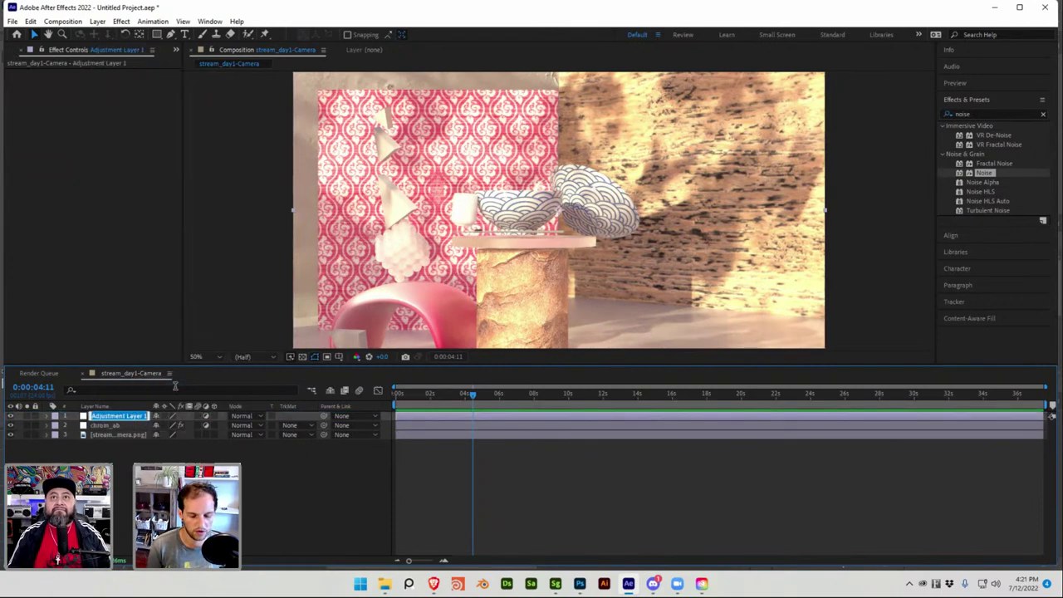
{"action": "type", "text": "noise"}
{"action": "key", "text": "Return"}
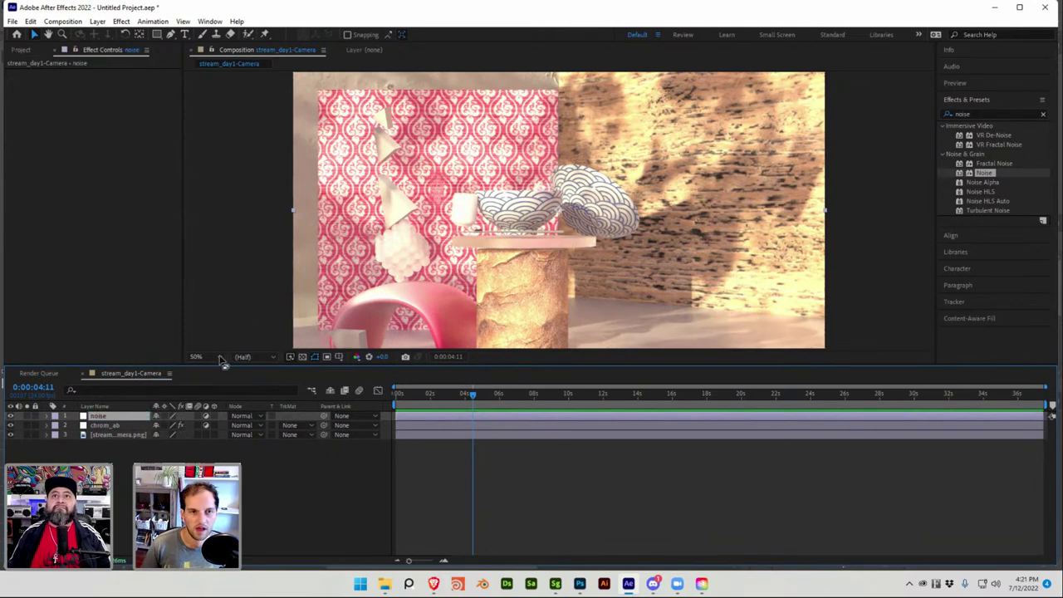
Apply the Noise effect to the noise layer, raise Amount of Noise to 28% and start a preview
{"action": "right_click", "coordinate": [196, 318]}
{"action": "left_click", "coordinate": [131, 456]}
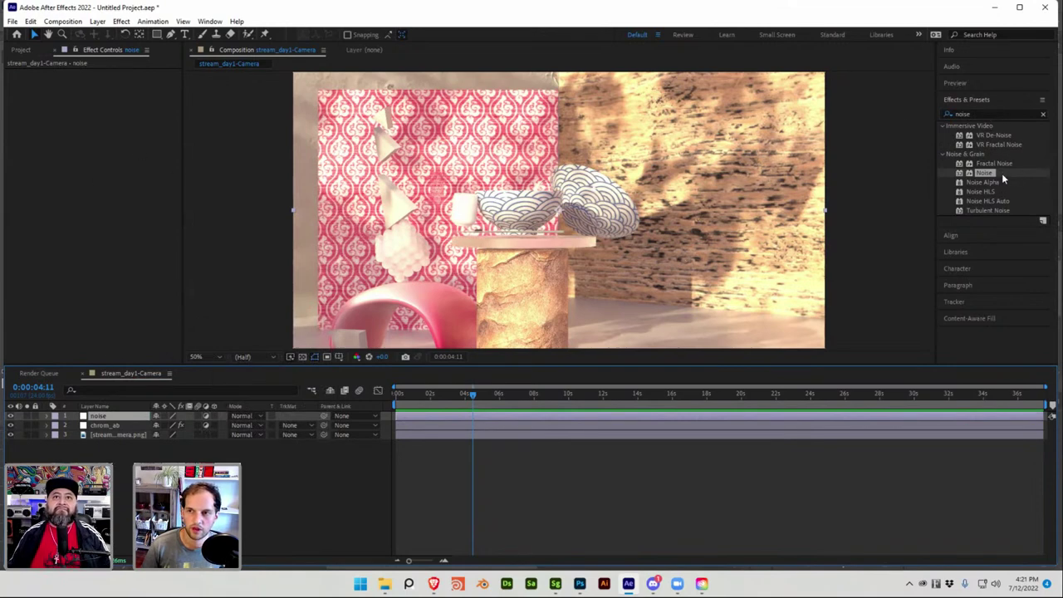
{"action": "left_click_drag", "start_coordinate": [1000, 172], "coordinate": [143, 199]}
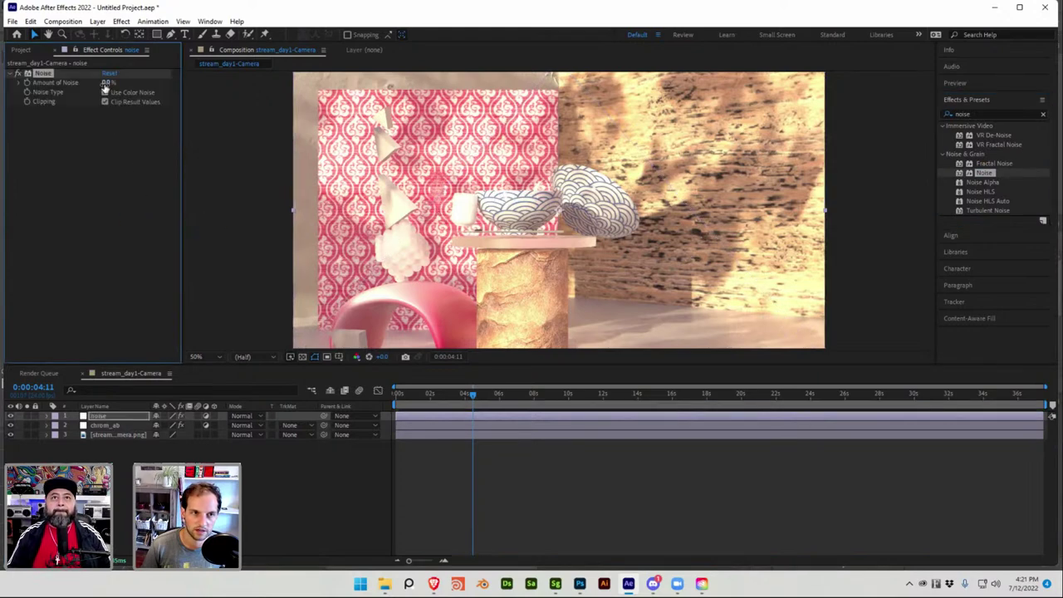
{"action": "mouse_move", "coordinate": [108, 83]}
{"action": "left_mouse_down"}
{"action": "mouse_move", "coordinate": [137, 83]}
{"action": "mouse_move", "coordinate": [105, 84]}
{"action": "left_mouse_up"}
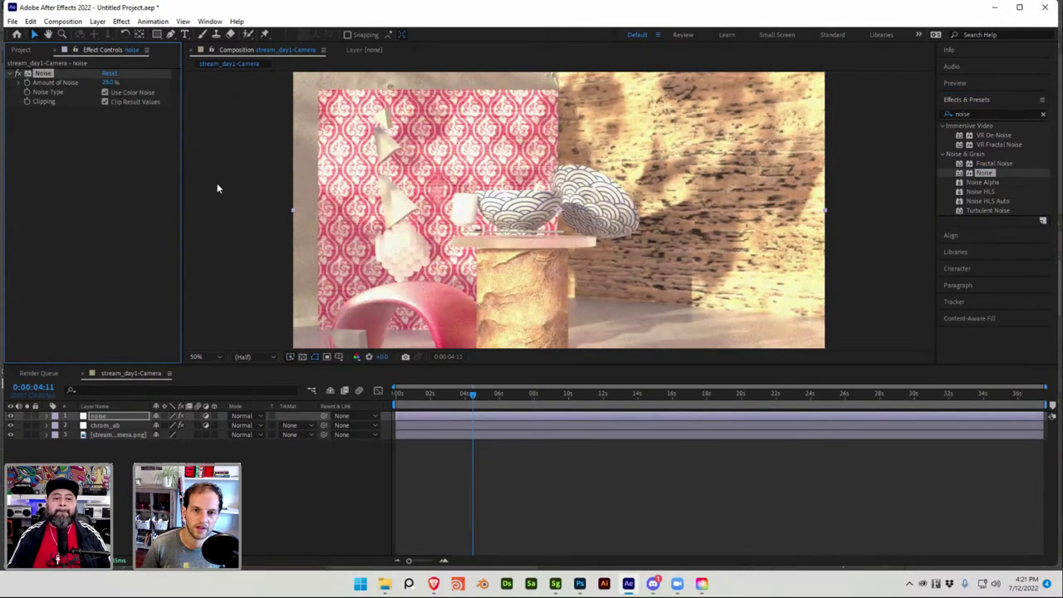
{"action": "key", "text": "space"}
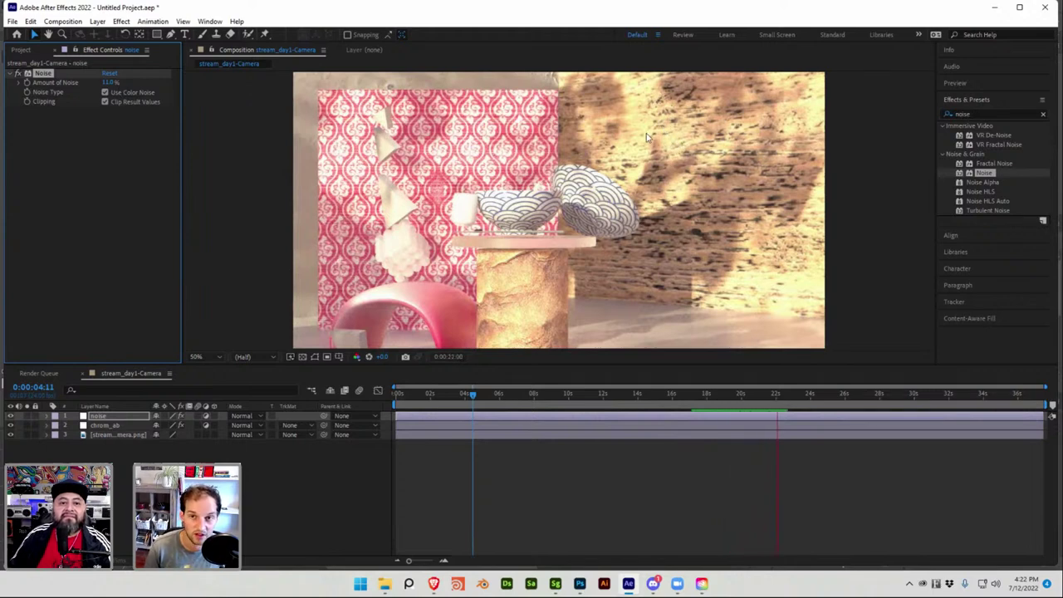
Set the noise layer's Amount of Noise to 10%, stop the preview and shorten the work area to about 12 seconds
{"action": "left_click_drag", "start_coordinate": [108, 83], "coordinate": [123, 79]}
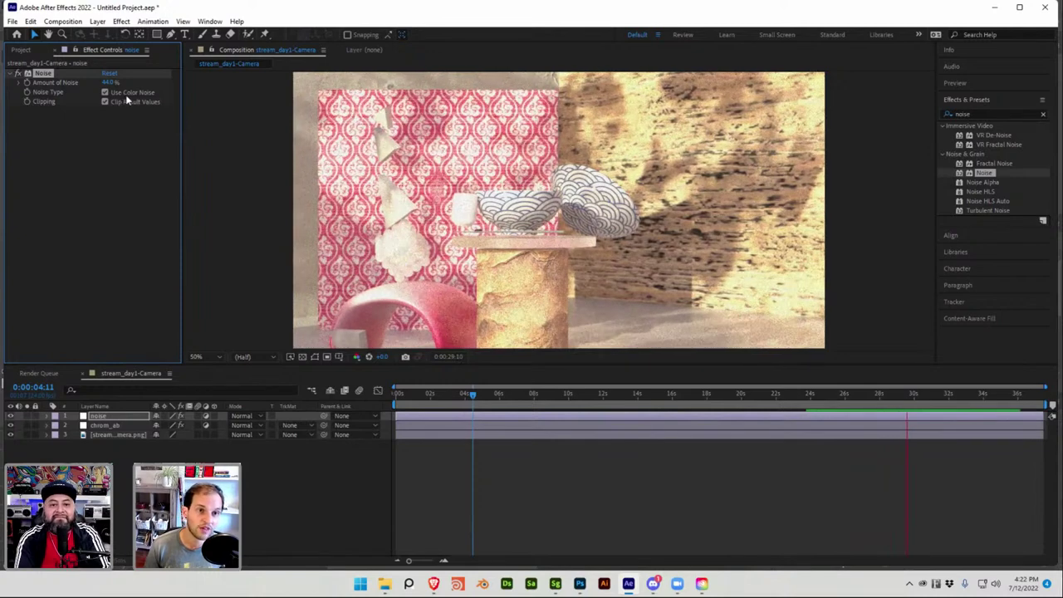
{"action": "left_click", "coordinate": [108, 81]}
{"action": "type", "text": "100"}
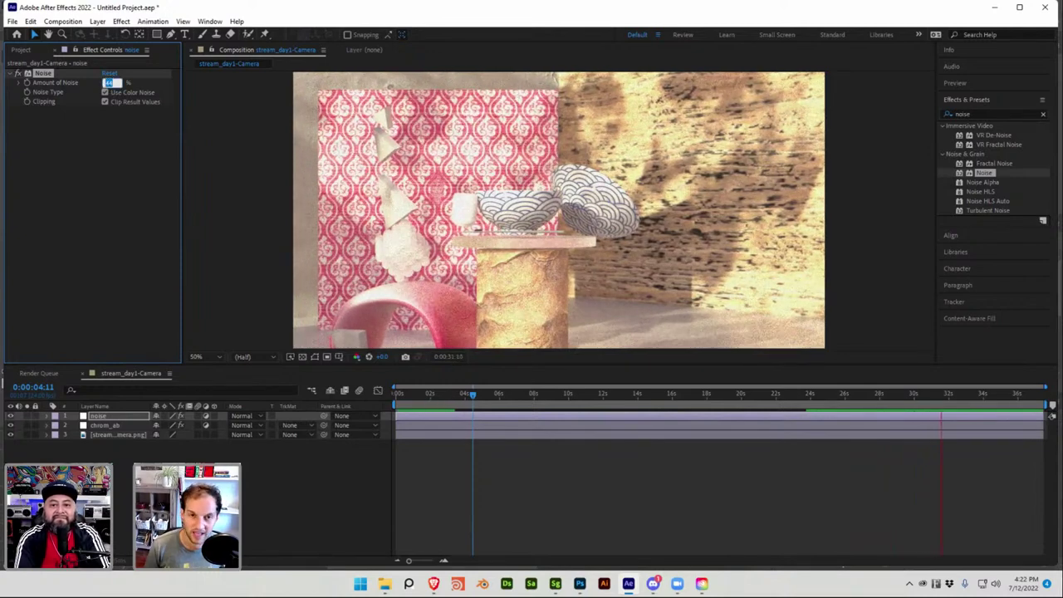
{"action": "key", "text": "Return"}
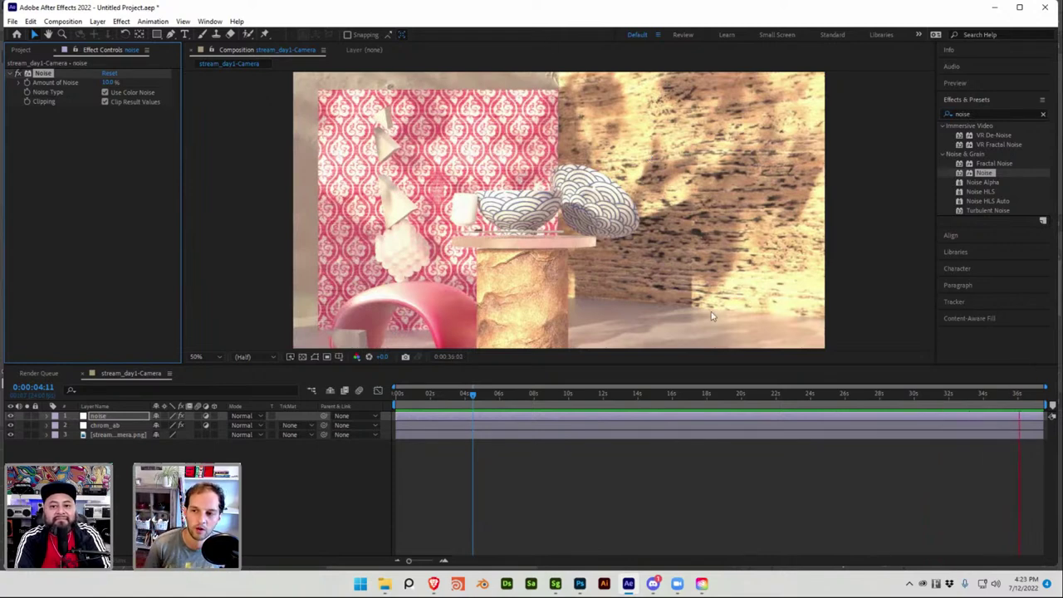
{"action": "key", "text": "space"}
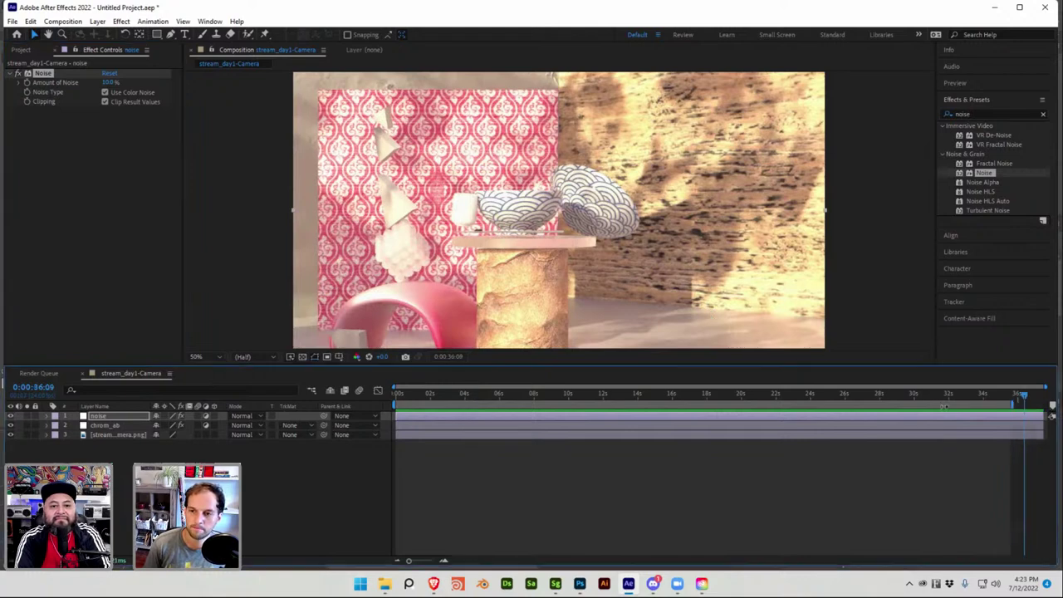
{"action": "left_click_drag", "start_coordinate": [561, 400], "coordinate": [420, 393]}
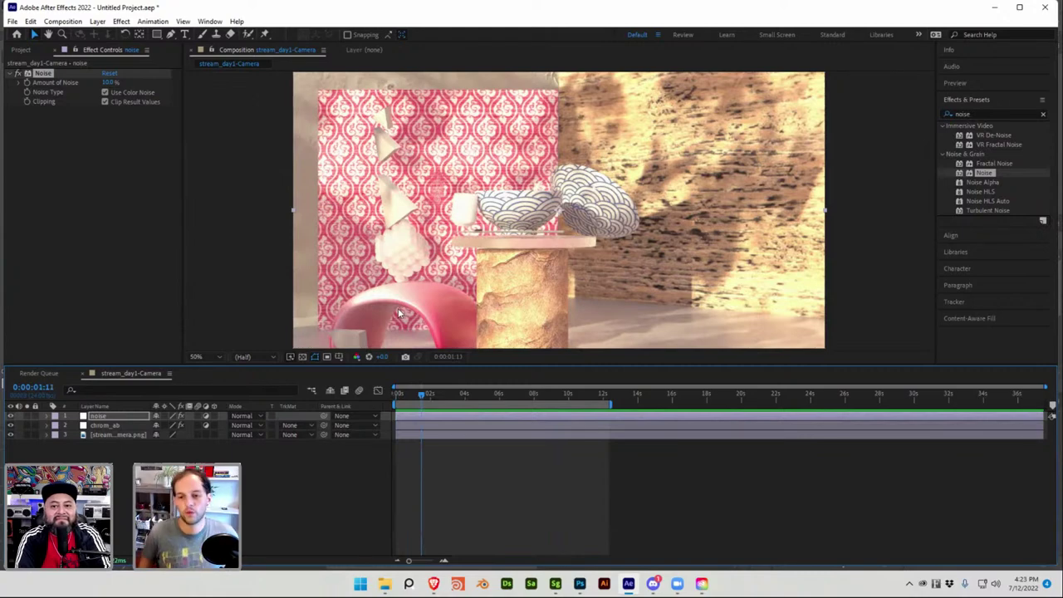
Switch to Photoshop, open the Inspo board document and read through the brief on Artboard 1
{"action": "left_click", "coordinate": [580, 584]}
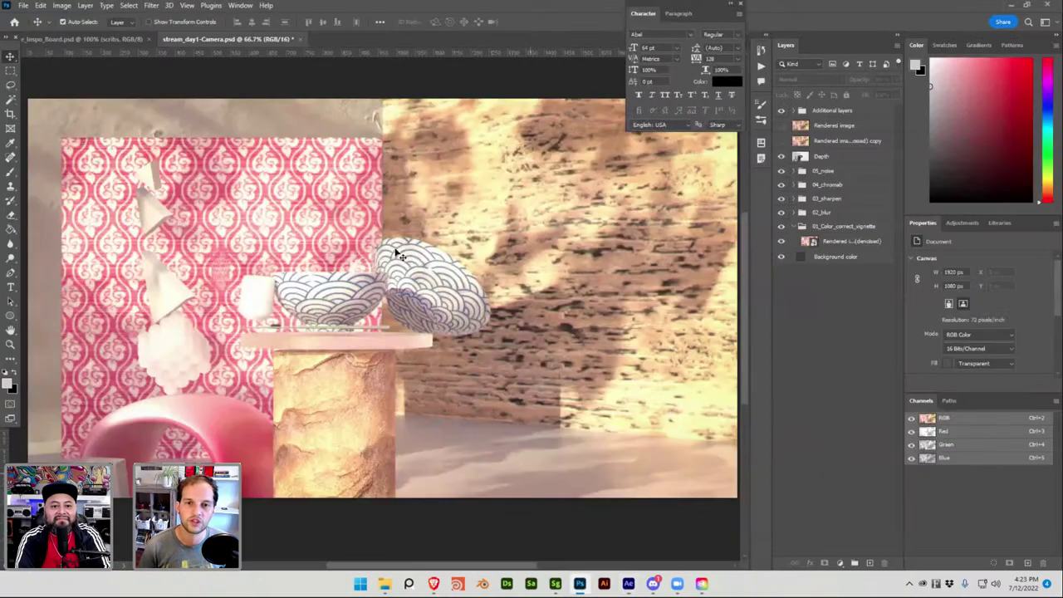
{"action": "left_click", "coordinate": [90, 39]}
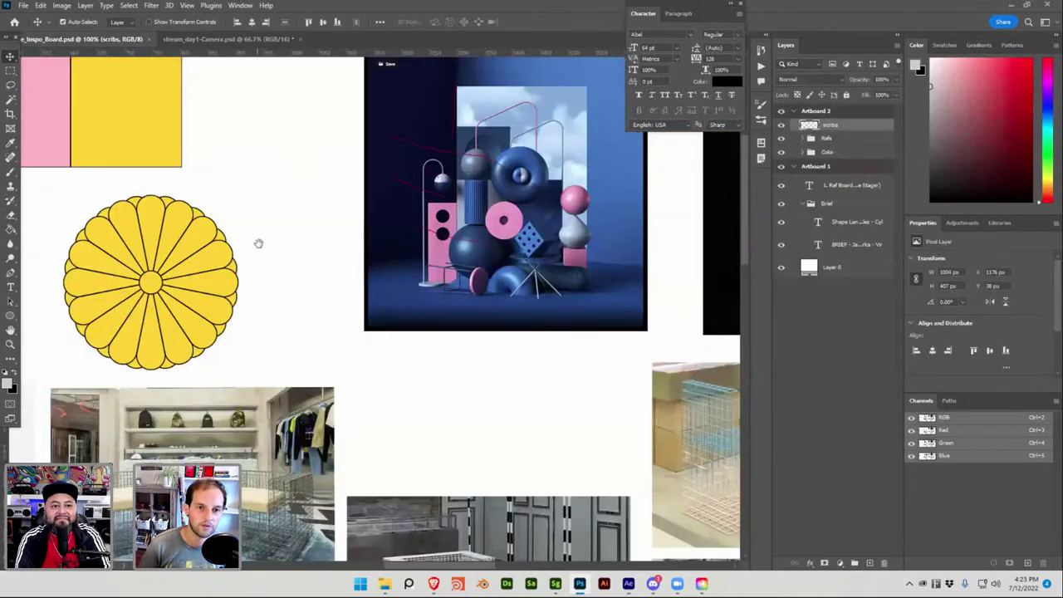
{"action": "left_click_drag", "start_coordinate": [258, 243], "coordinate": [731, 285]}
{"action": "scroll", "coordinate": [673, 260], "scroll_direction": "down", "scroll_amount": 5, "text": "alt"}
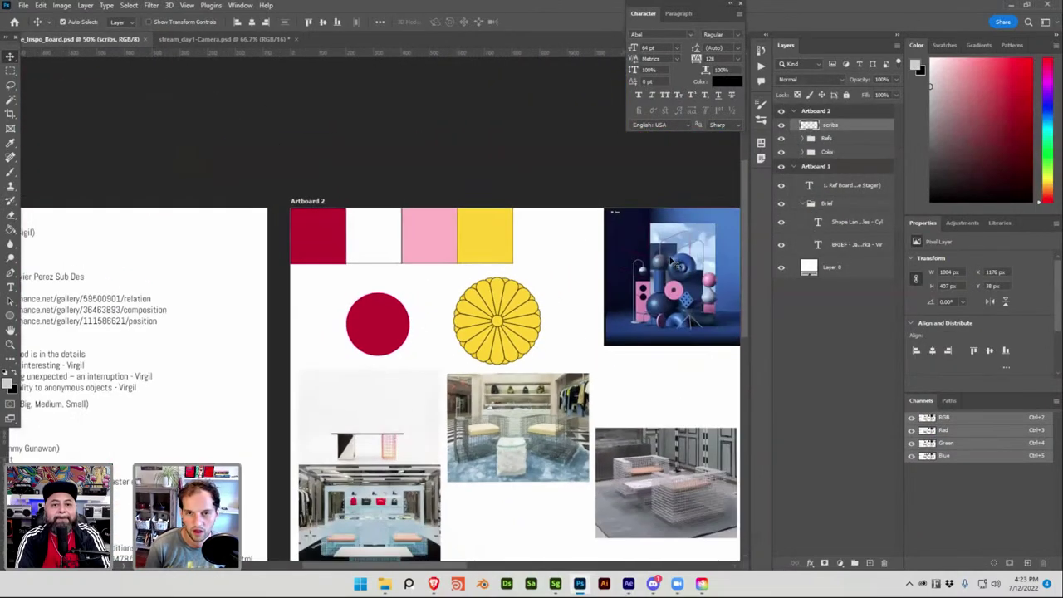
{"action": "left_click_drag", "start_coordinate": [357, 378], "coordinate": [579, 318]}
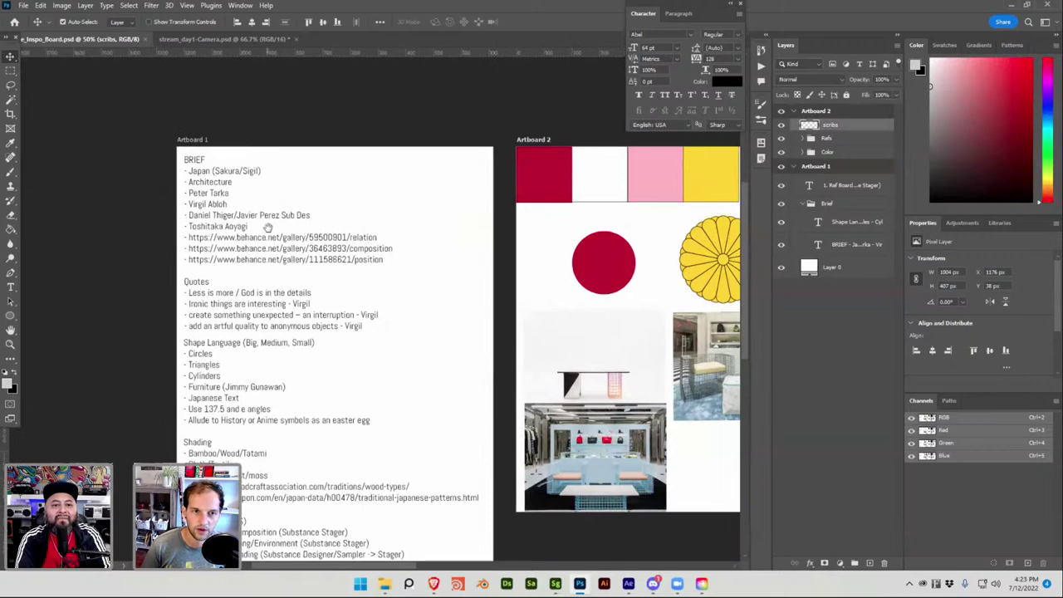
{"action": "left_click_drag", "start_coordinate": [268, 227], "coordinate": [247, 191]}
{"action": "left_click_drag", "start_coordinate": [250, 281], "coordinate": [242, 245]}
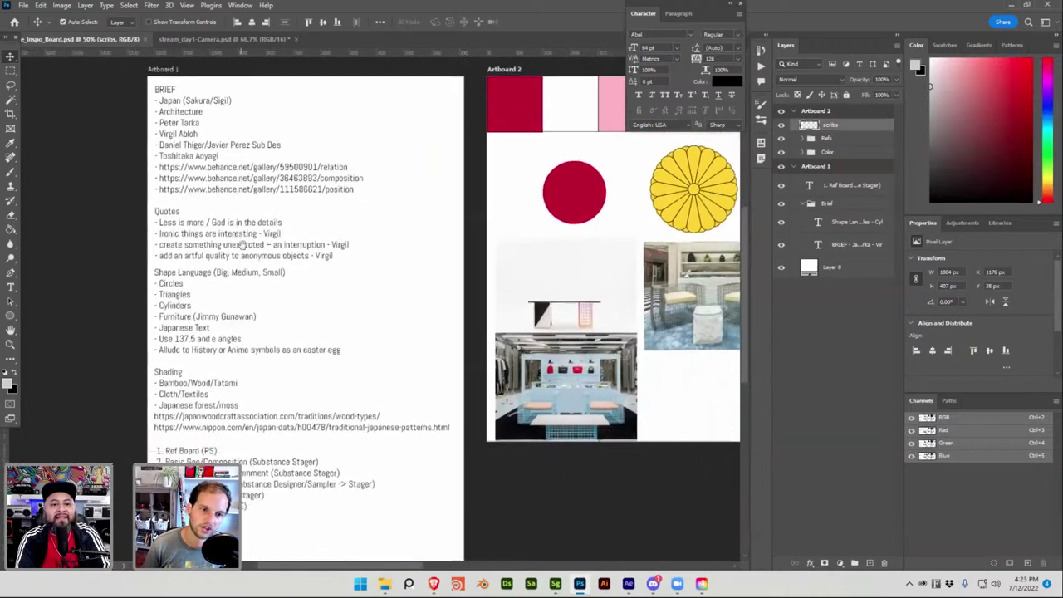
{"action": "scroll", "coordinate": [243, 245], "scroll_direction": "down", "scroll_amount": 2}
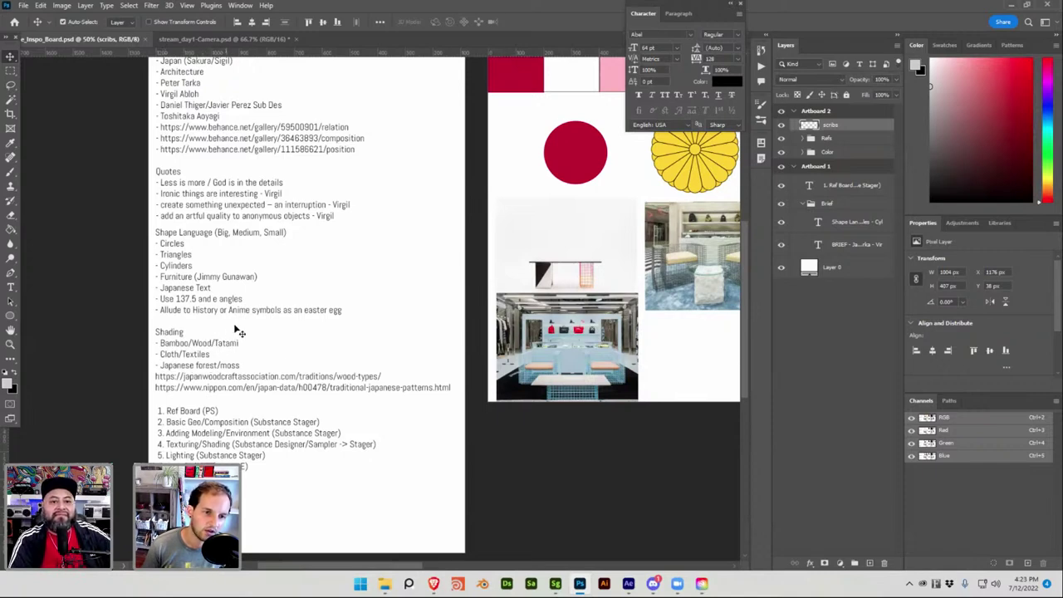
Look over the color swatches, shapes and reference images on Artboard 2
{"action": "left_click_drag", "start_coordinate": [472, 266], "coordinate": [139, 336]}
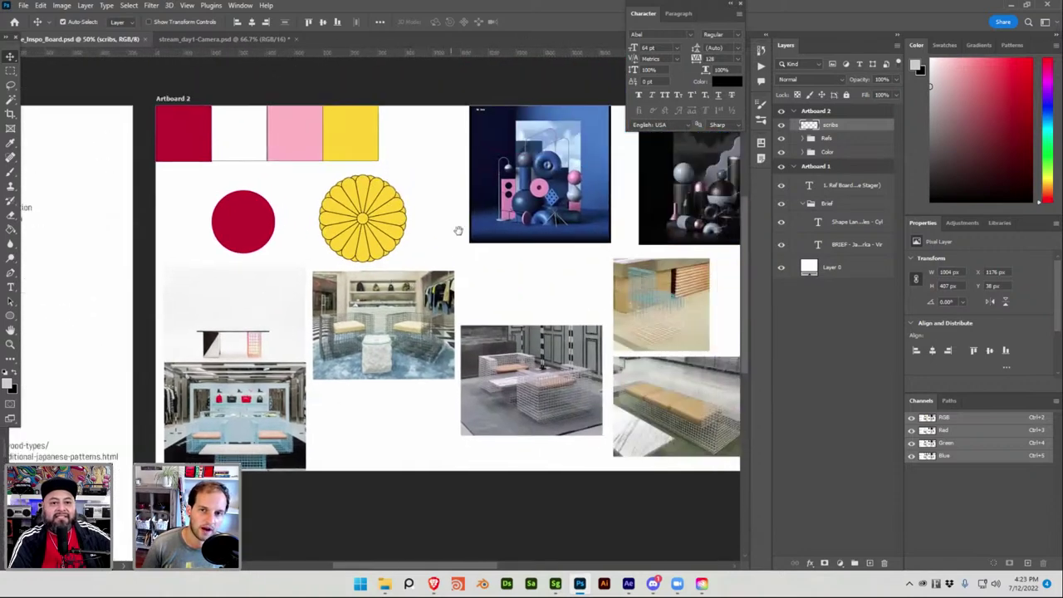
{"action": "left_click_drag", "start_coordinate": [447, 234], "coordinate": [391, 277]}
{"action": "left_click_drag", "start_coordinate": [542, 243], "coordinate": [406, 249]}
{"action": "left_click_drag", "start_coordinate": [566, 218], "coordinate": [439, 224]}
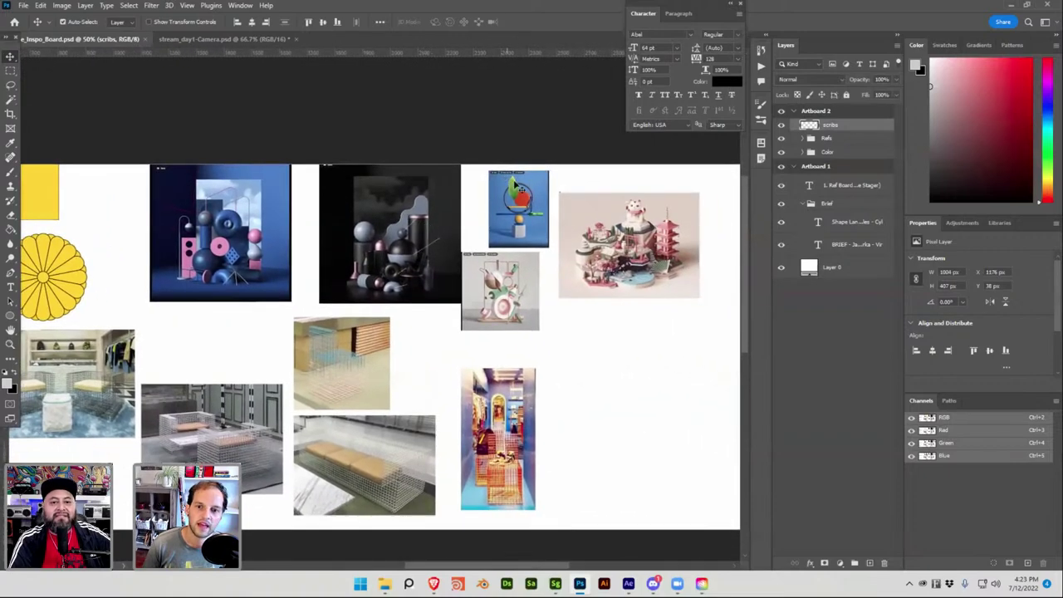
Switch to Substance 3D Stager, view the scene through the saved Camera and browse the starter models
{"action": "left_click", "coordinate": [555, 583]}
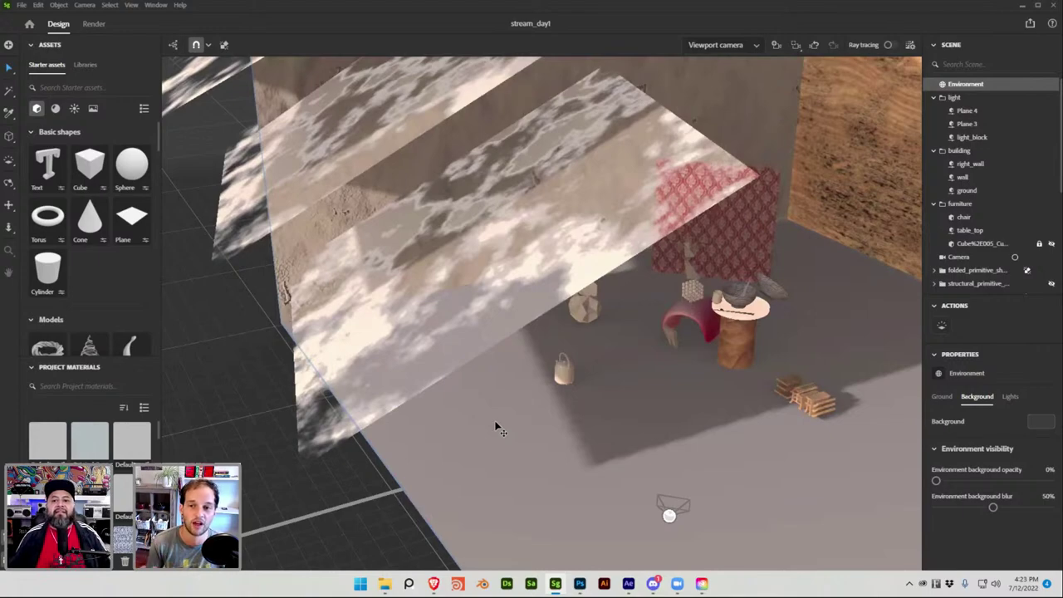
{"action": "key", "text": "alt+Tab"}
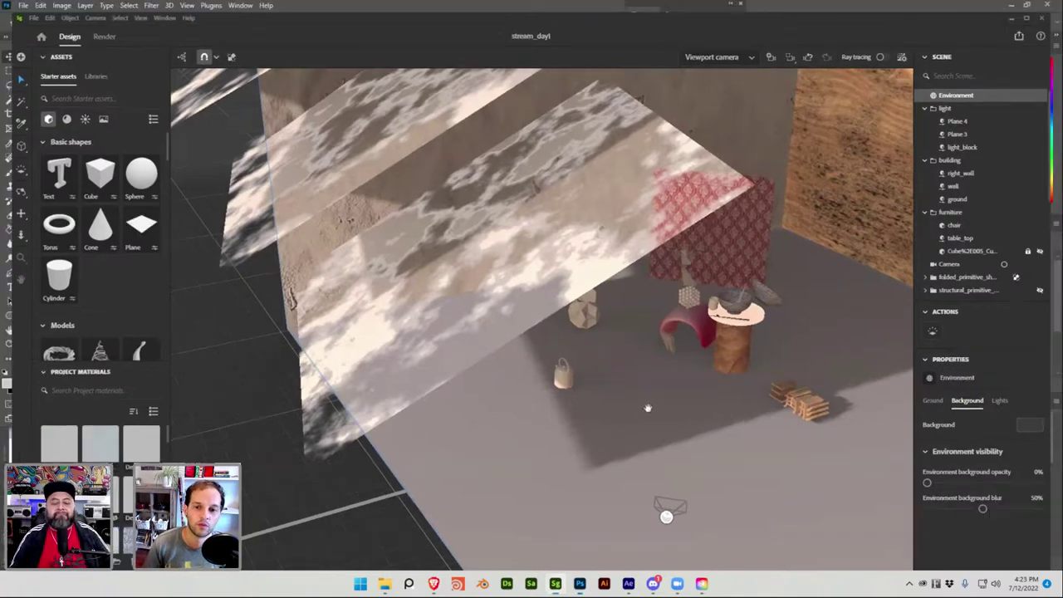
{"action": "left_click", "coordinate": [554, 585]}
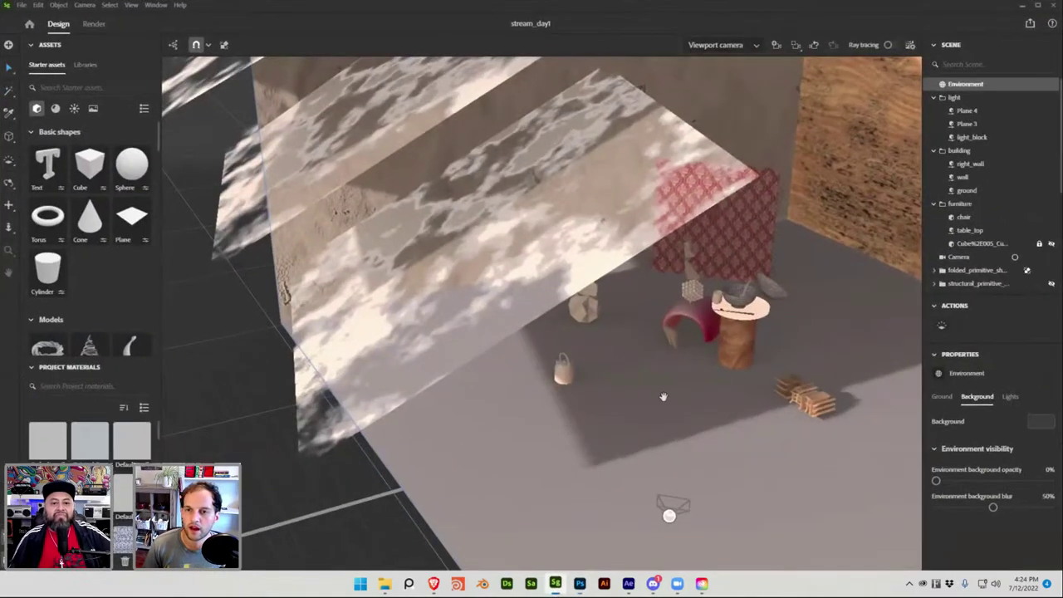
{"action": "scroll", "coordinate": [996, 166], "scroll_direction": "down", "scroll_amount": 2}
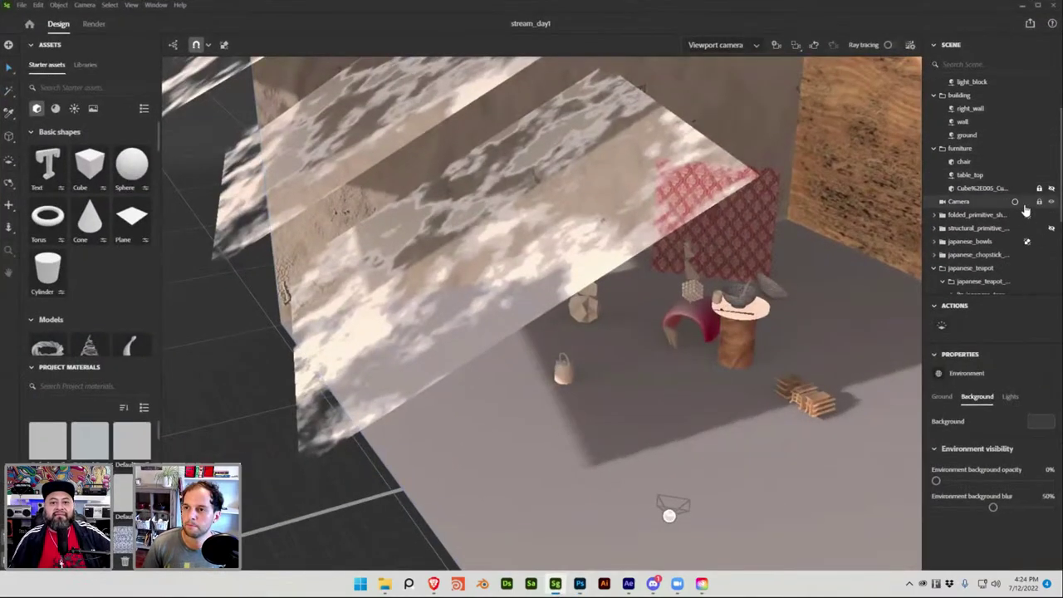
{"action": "left_click", "coordinate": [1015, 202]}
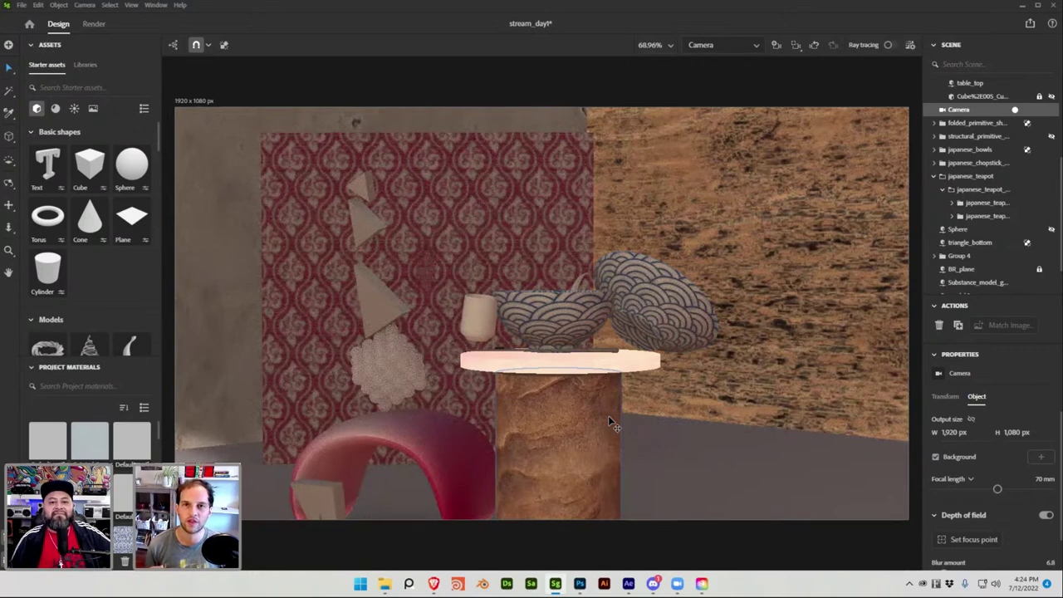
{"action": "scroll", "coordinate": [60, 258], "scroll_direction": "down", "scroll_amount": 3}
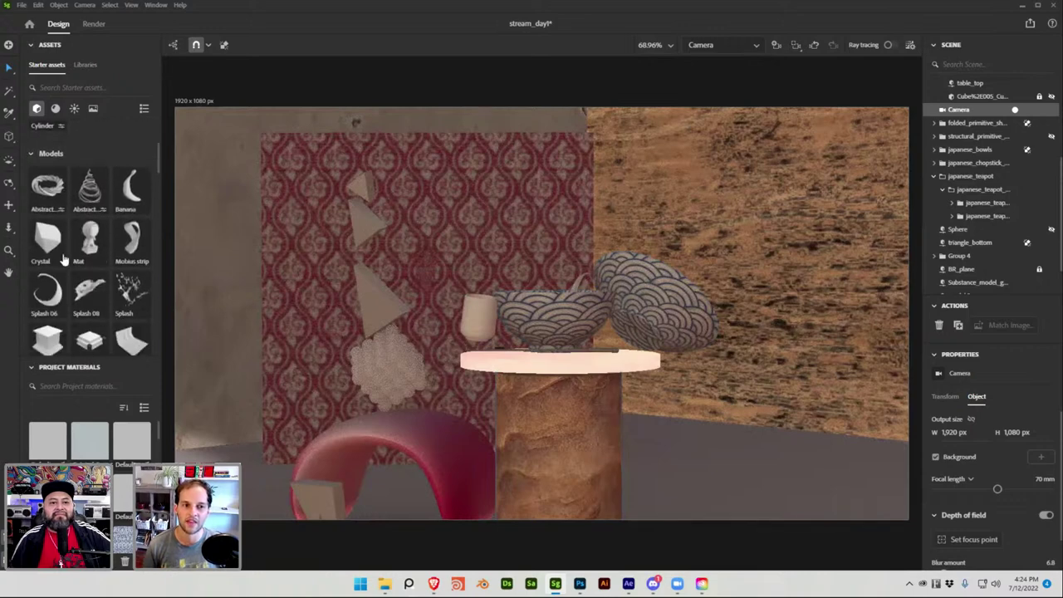
Switch to Substance 3D Designer, dismiss its welcome window and return to its empty workspace after glancing at the other Substance apps
{"action": "scroll", "coordinate": [75, 249], "scroll_direction": "up", "scroll_amount": 2}
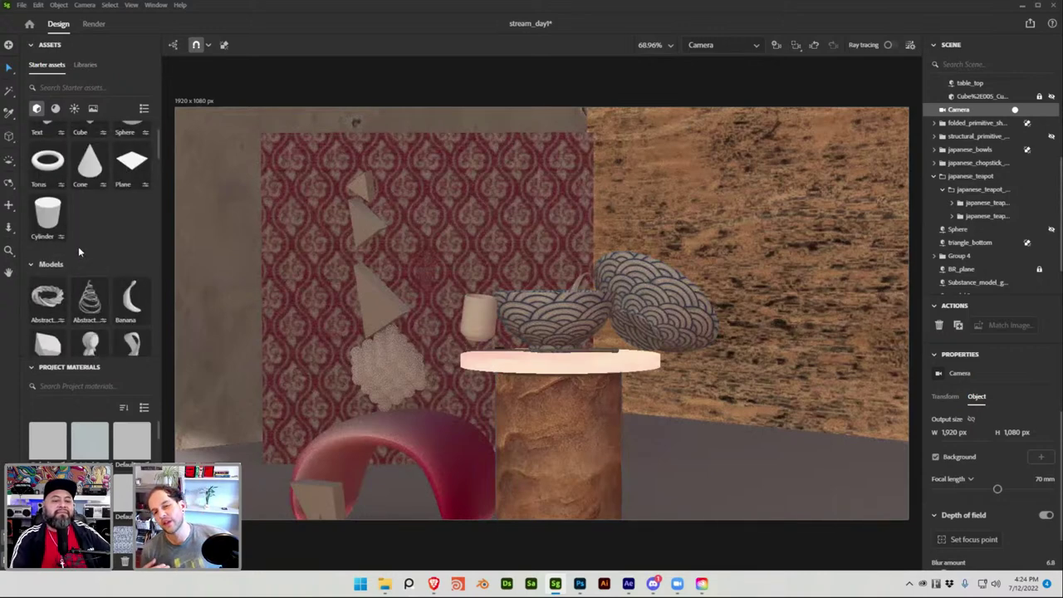
{"action": "left_click", "coordinate": [510, 585]}
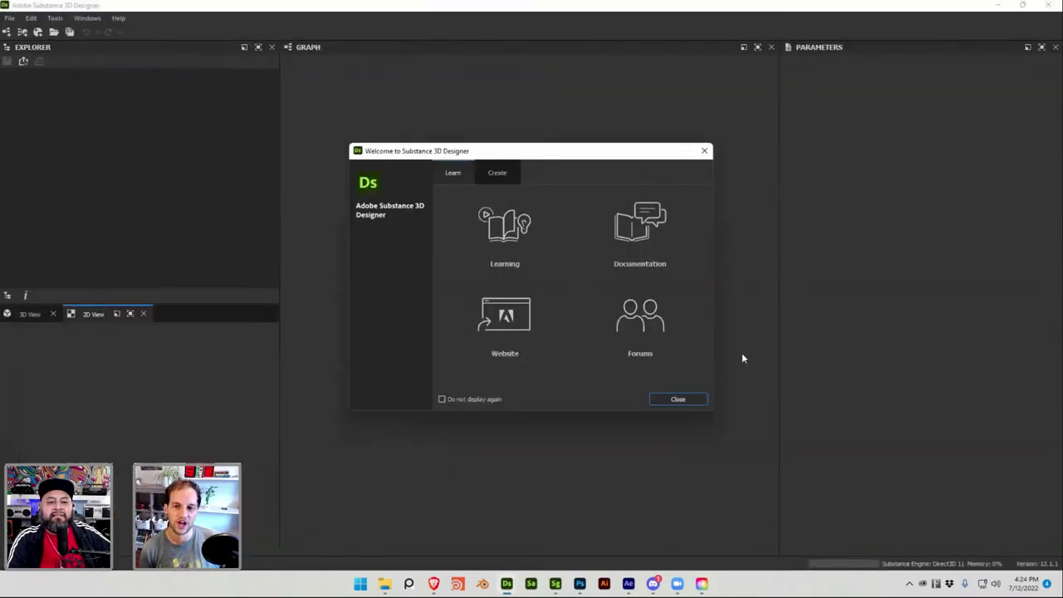
{"action": "left_click", "coordinate": [664, 397]}
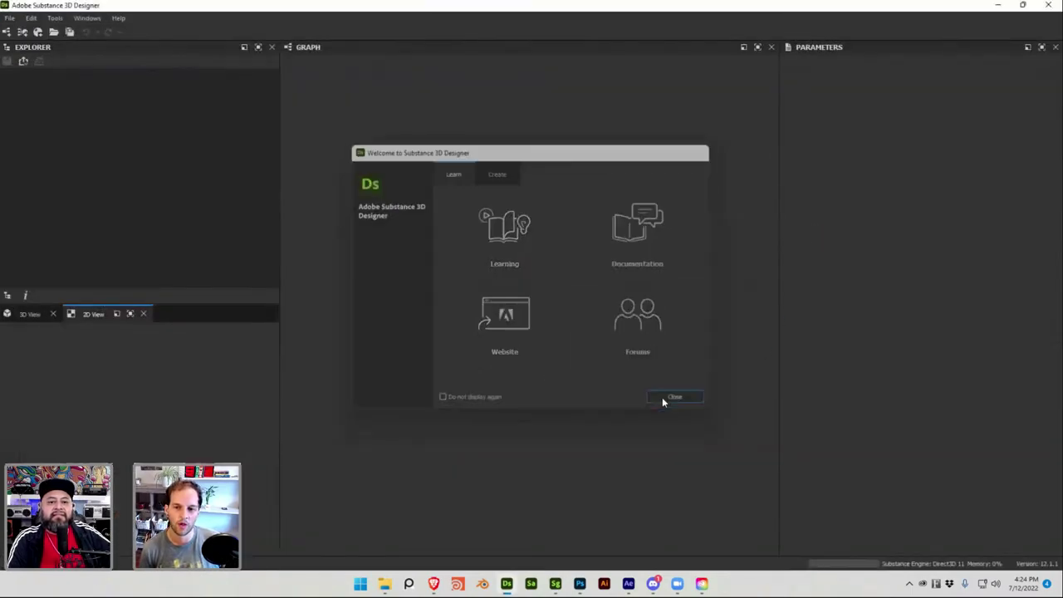
{"action": "left_click", "coordinate": [556, 584]}
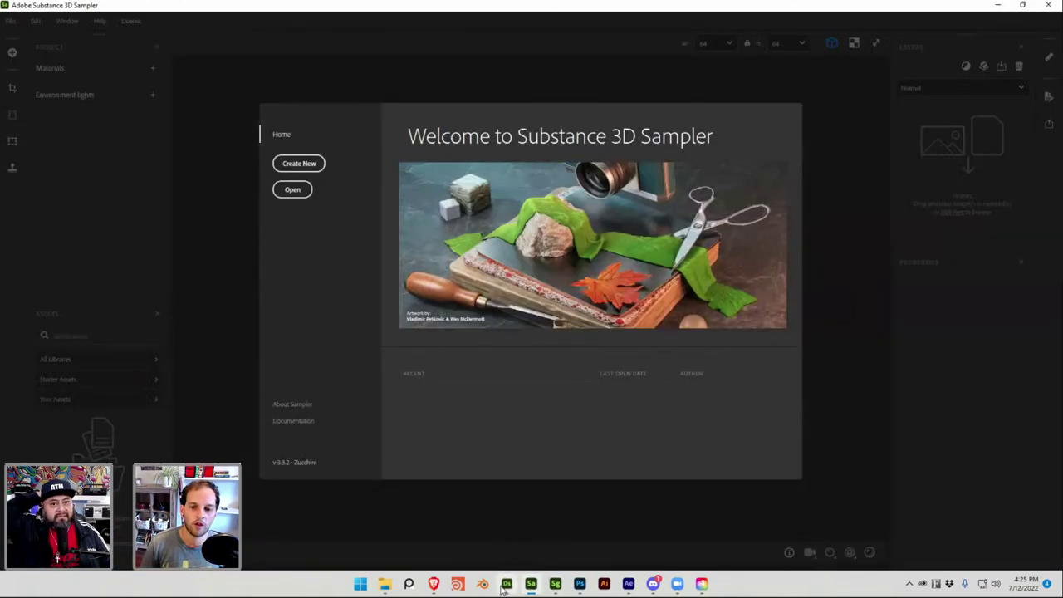
{"action": "left_click", "coordinate": [504, 586]}
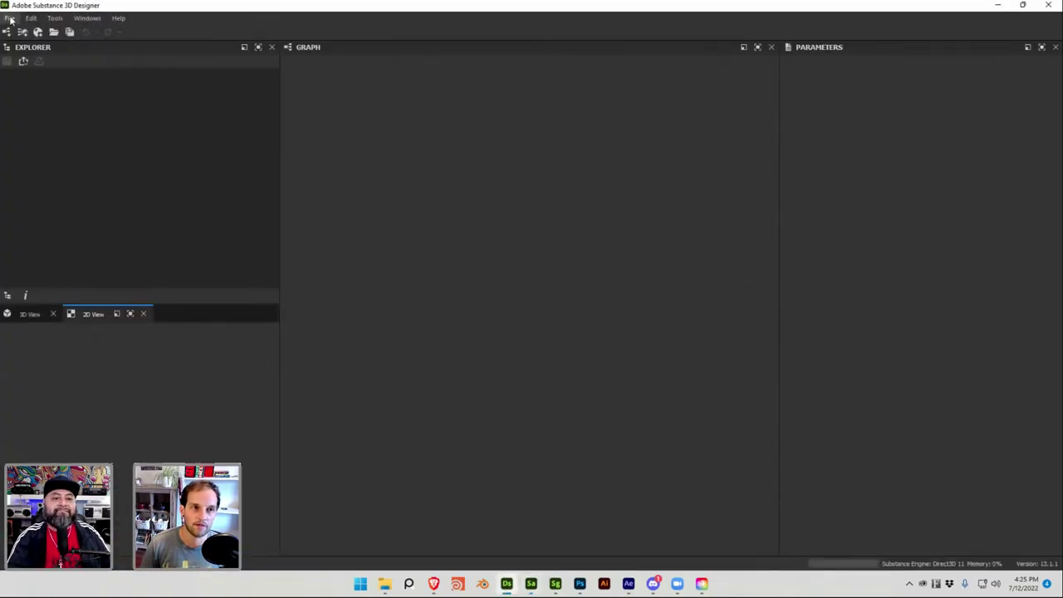
Open the Japanese_Fabric Designer file from the Designer_Files folder inside Adobe_Live_7_11_12 and bring its graph into view
{"action": "left_click", "coordinate": [384, 584]}
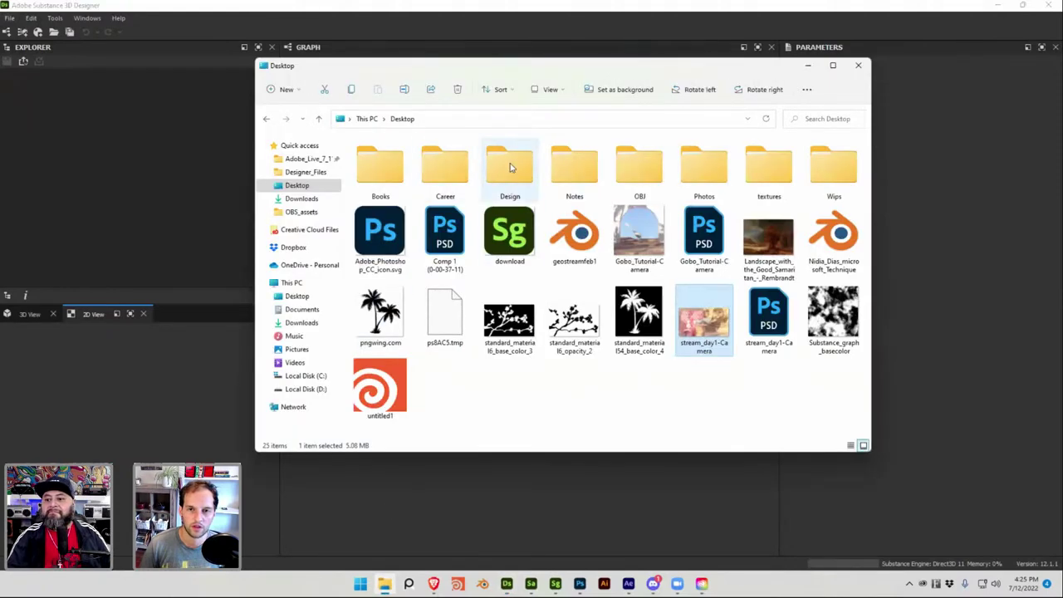
{"action": "left_click", "coordinate": [308, 158]}
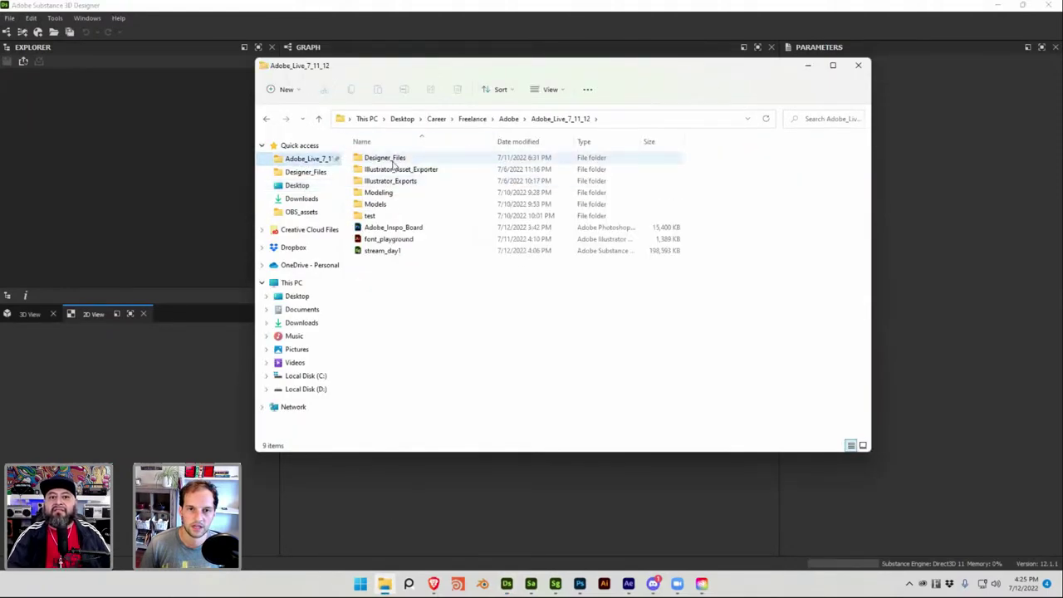
{"action": "double_click", "coordinate": [395, 159]}
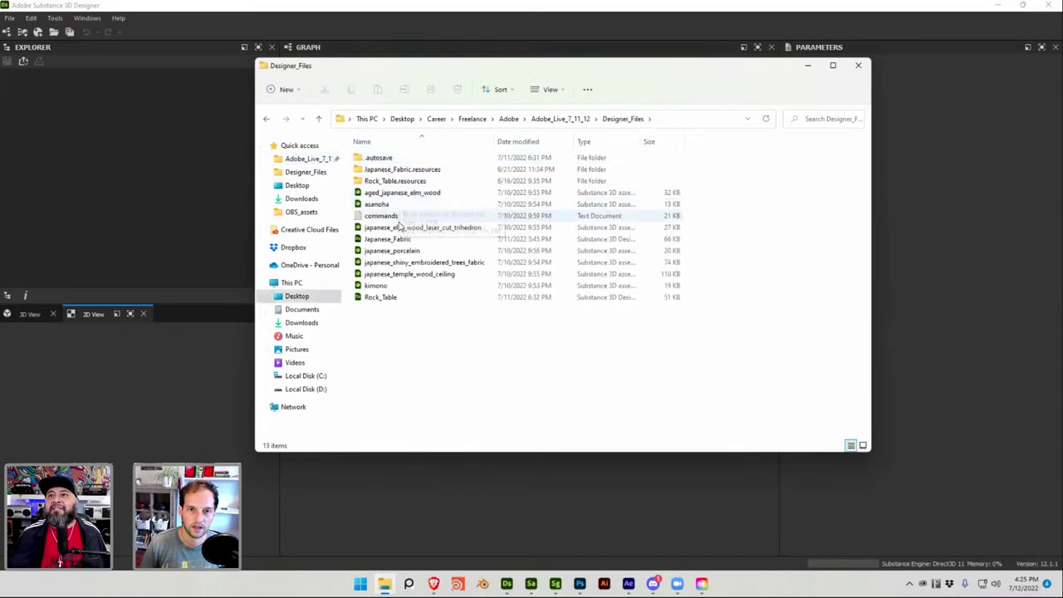
{"action": "double_click", "coordinate": [406, 240]}
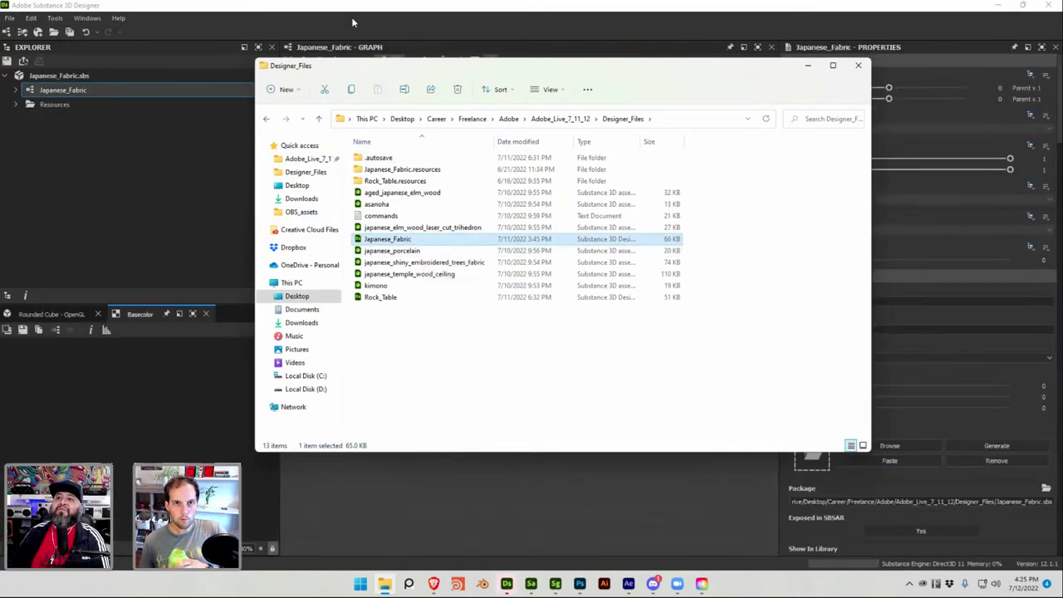
{"action": "left_click", "coordinate": [351, 16]}
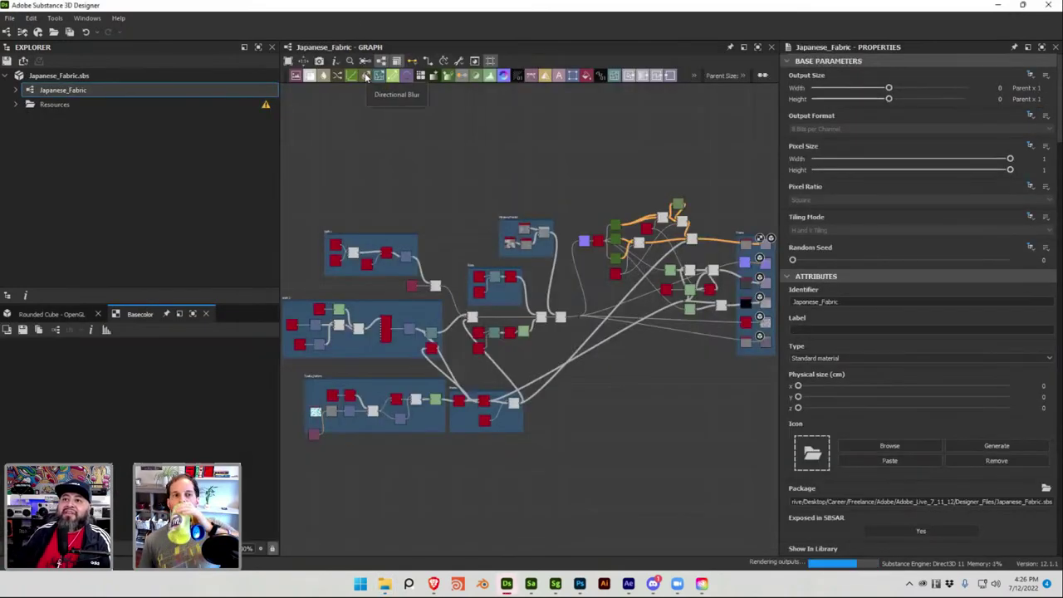
Preview the Japanese_Fabric material in 3D on the Rounded Cylinder and inspect its woven pattern up close
{"action": "left_click", "coordinate": [75, 313]}
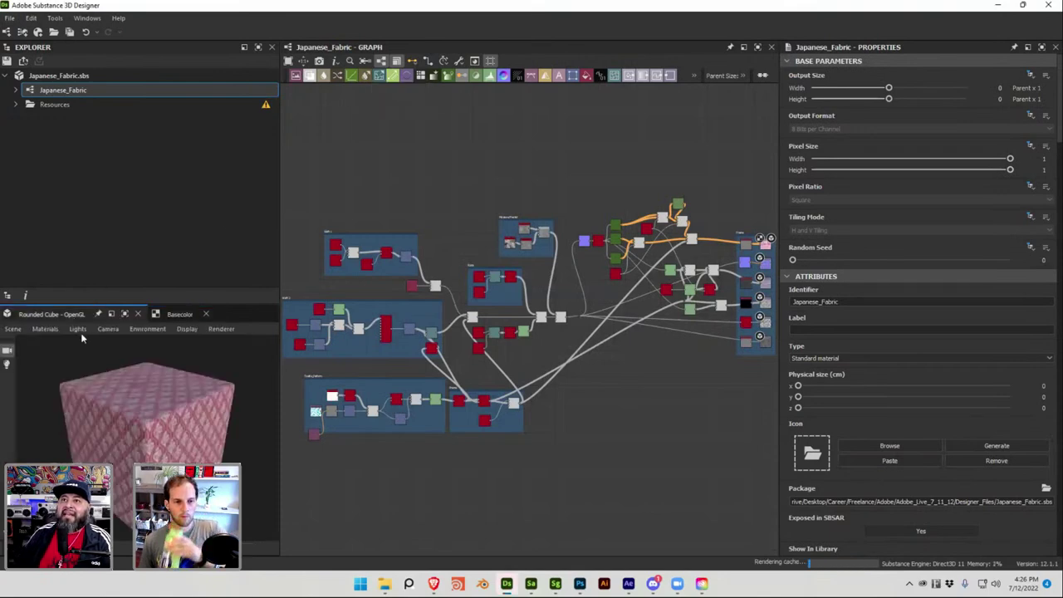
{"action": "scroll", "coordinate": [145, 409], "scroll_direction": "up", "scroll_amount": 5}
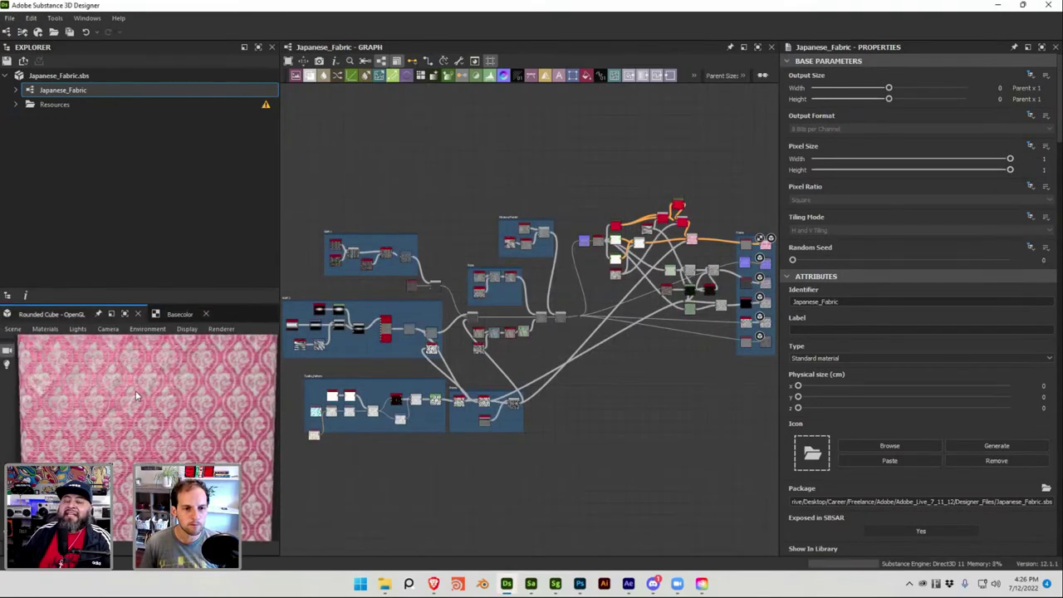
{"action": "left_click_drag", "start_coordinate": [135, 390], "coordinate": [108, 377]}
{"action": "left_click", "coordinate": [12, 327]}
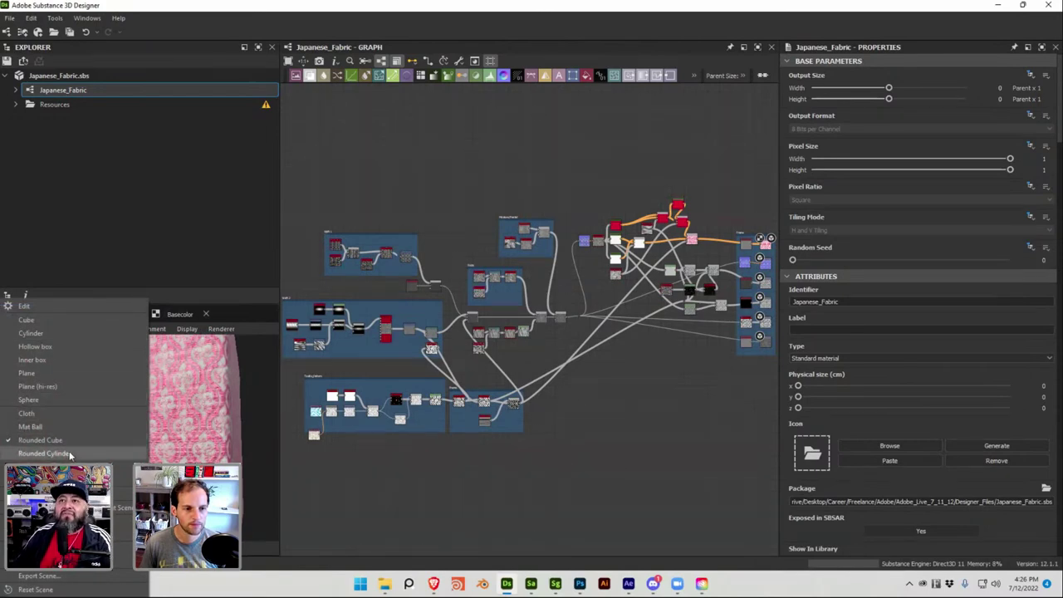
{"action": "left_click", "coordinate": [70, 453]}
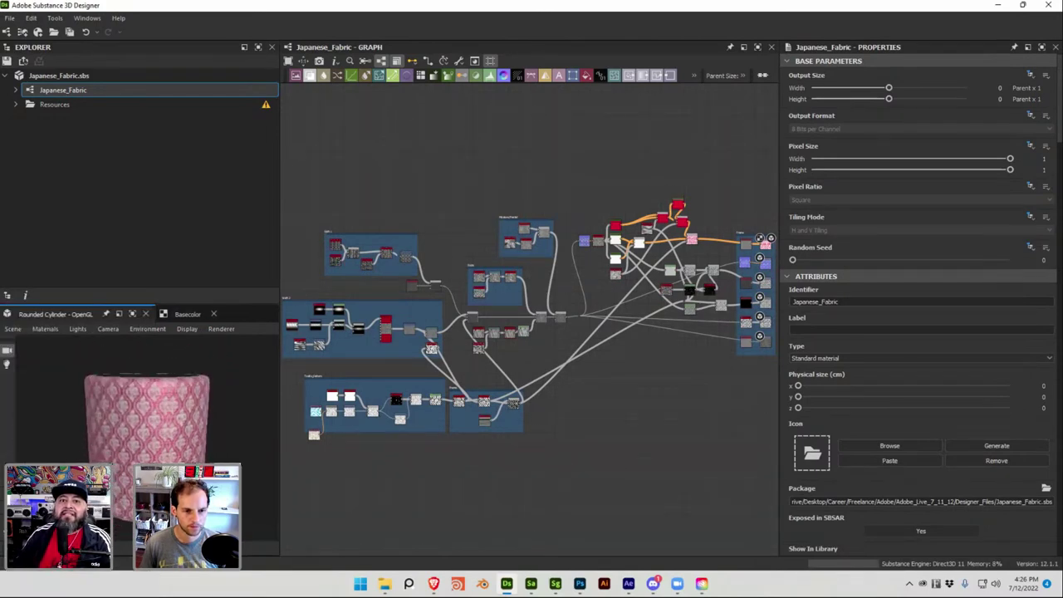
{"action": "scroll", "coordinate": [100, 407], "scroll_direction": "up", "scroll_amount": 6}
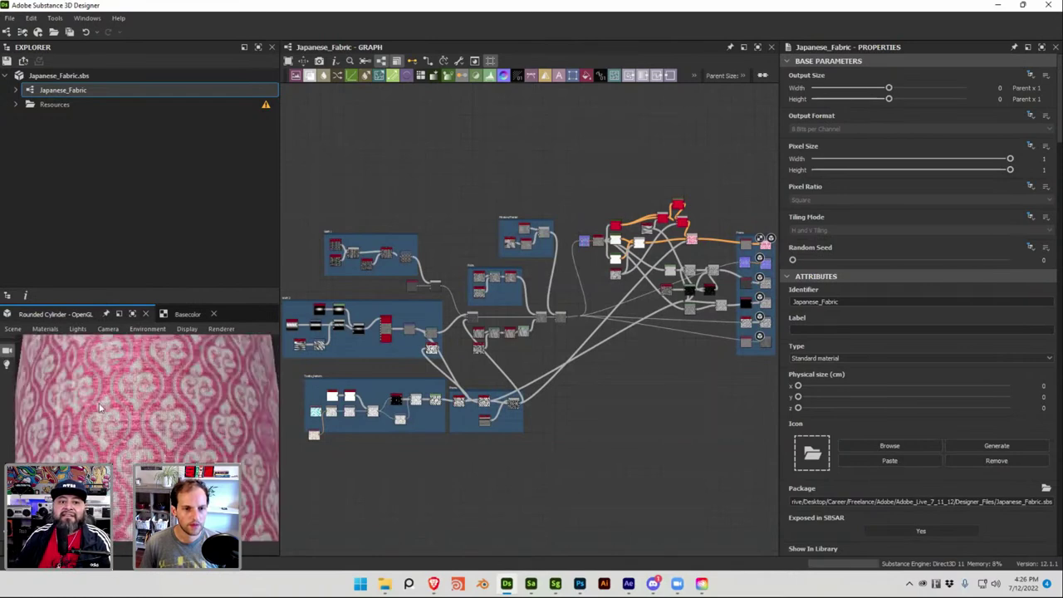
{"action": "scroll", "coordinate": [141, 427], "scroll_direction": "down", "scroll_amount": 4}
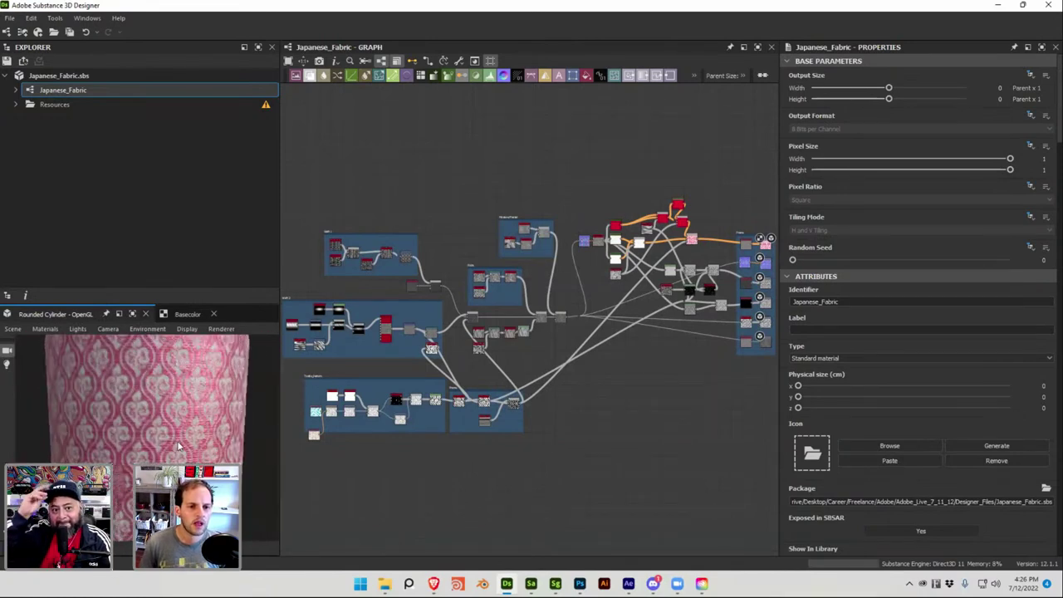
Compare the patterned fabric backdrop in the Substance 3D Stager scene with the cylinder preview in Substance 3D Designer
{"action": "left_click", "coordinate": [555, 583]}
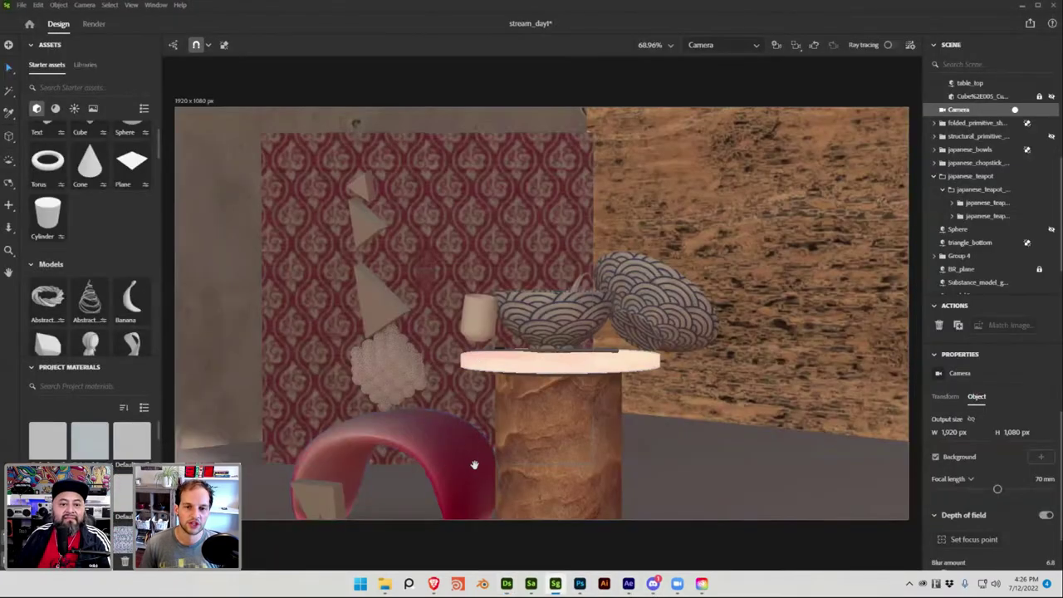
{"action": "left_click", "coordinate": [507, 583]}
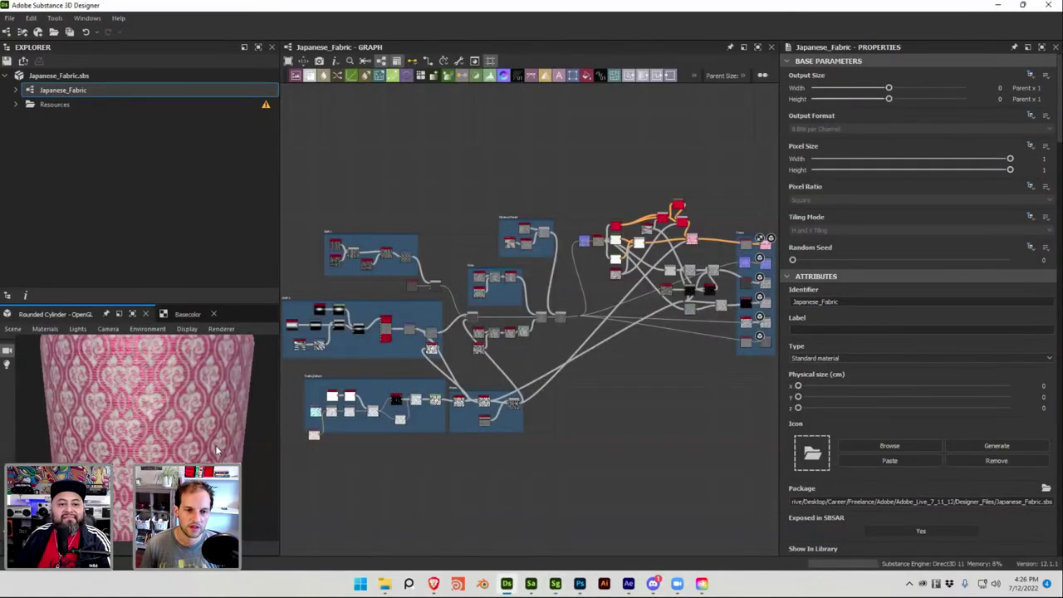
{"action": "scroll", "coordinate": [215, 449], "scroll_direction": "down", "scroll_amount": 4}
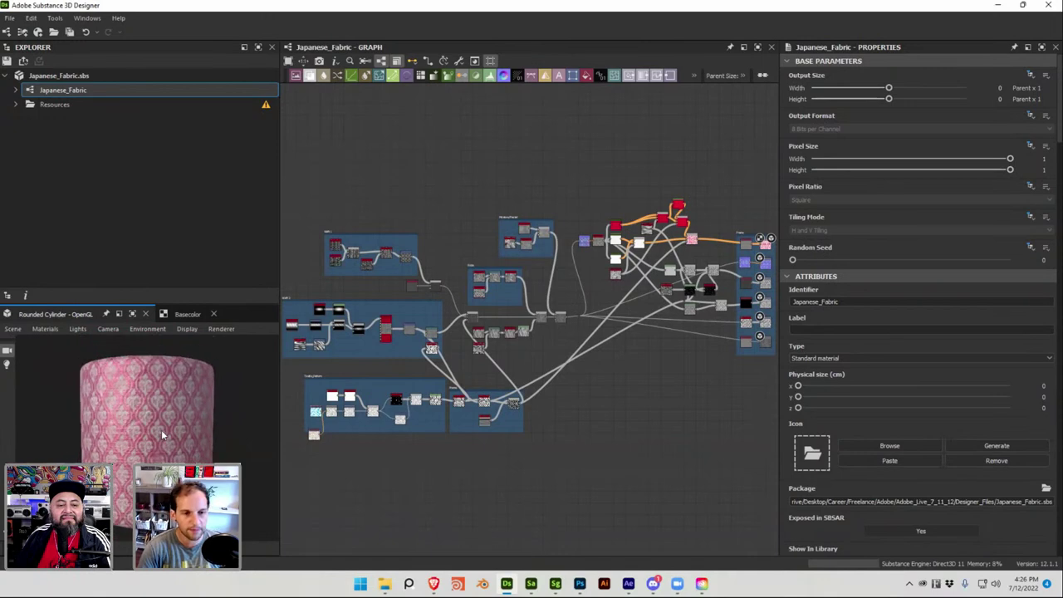
{"action": "scroll", "coordinate": [162, 434], "scroll_direction": "down", "scroll_amount": 1}
Change the 3D preview mesh to Sphere 2 Tiles and examine the fabric's weave and pattern from several angles
{"action": "left_click", "coordinate": [20, 332]}
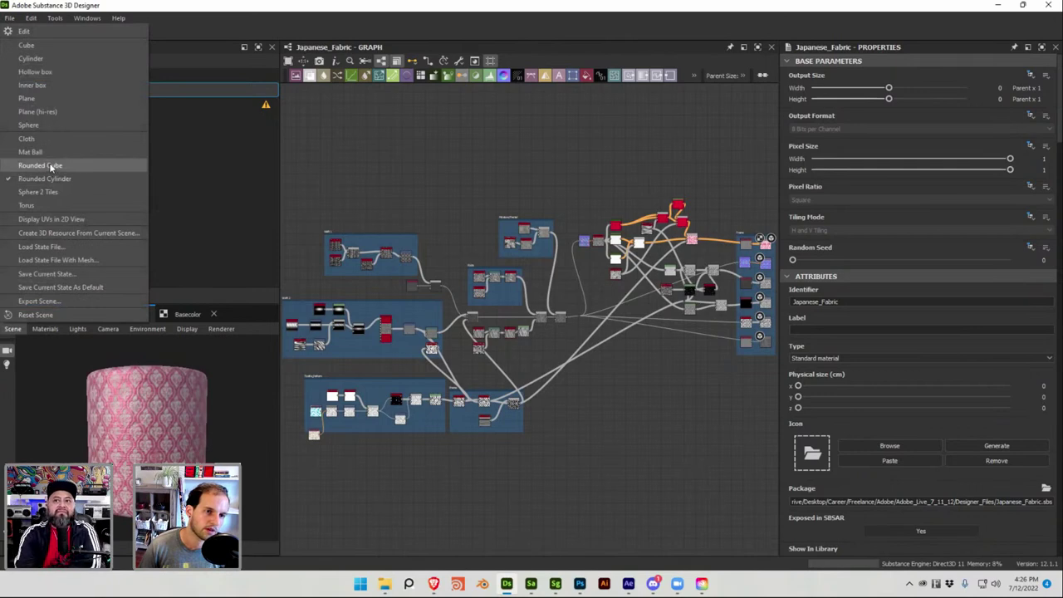
{"action": "left_click", "coordinate": [37, 191]}
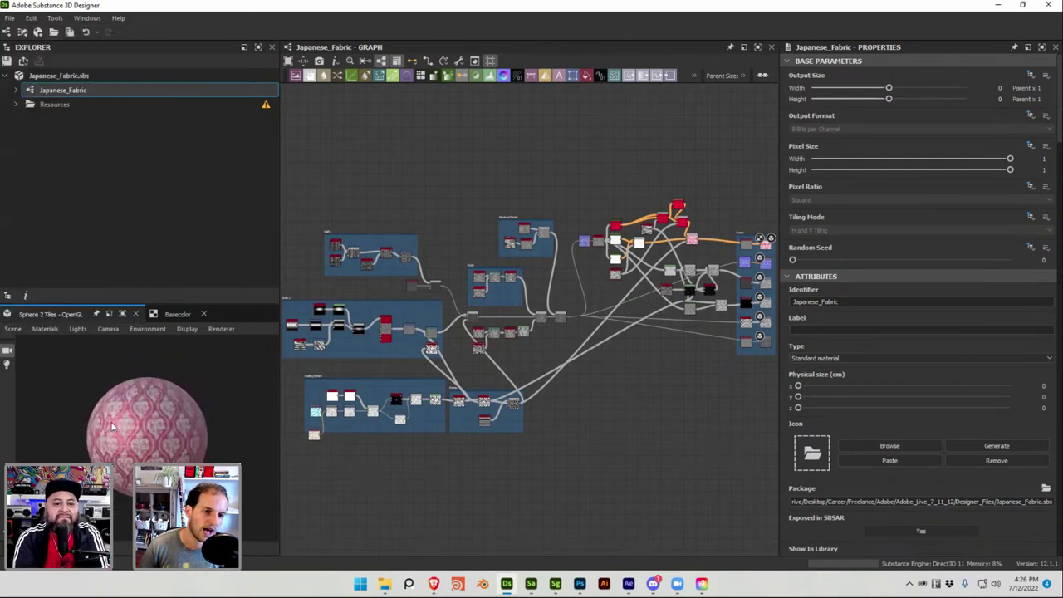
{"action": "left_click_drag", "start_coordinate": [181, 409], "coordinate": [165, 438]}
{"action": "scroll", "coordinate": [165, 437], "scroll_direction": "up", "scroll_amount": 2}
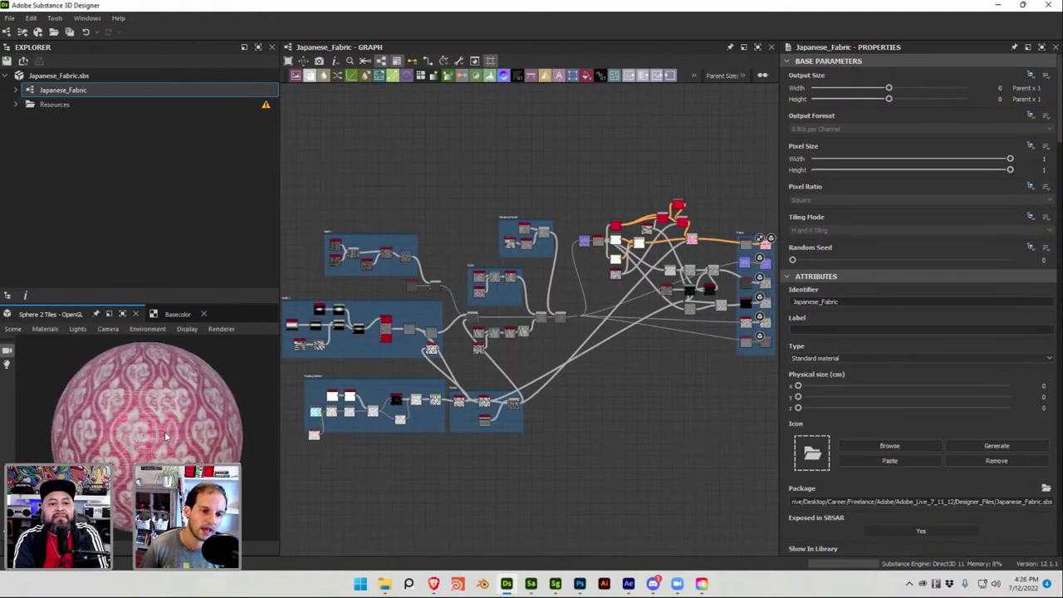
{"action": "scroll", "coordinate": [166, 438], "scroll_direction": "up", "scroll_amount": 3}
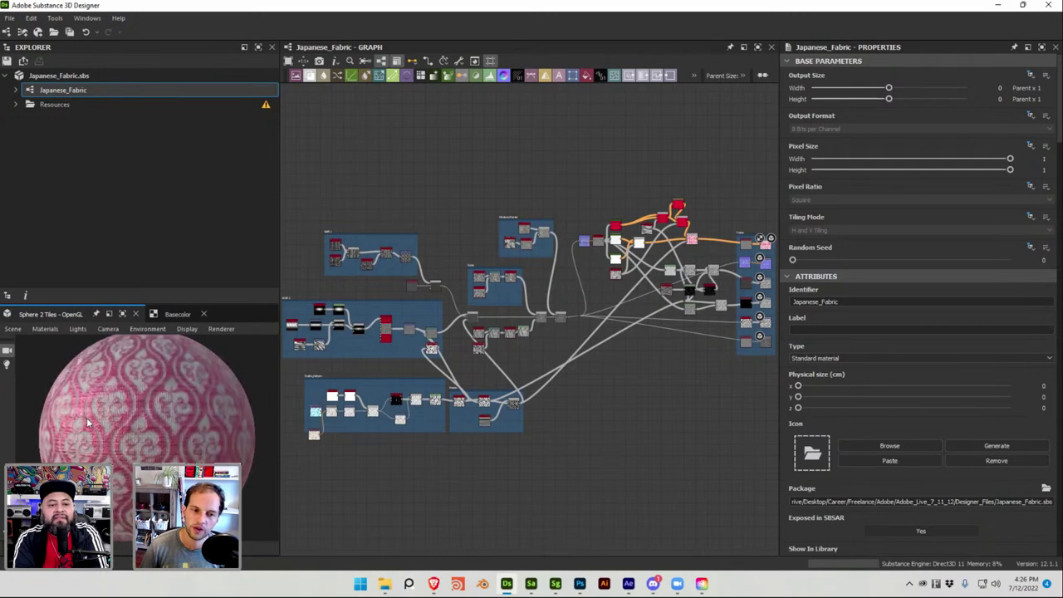
{"action": "left_click_drag", "start_coordinate": [87, 424], "coordinate": [200, 419]}
{"action": "scroll", "coordinate": [182, 454], "scroll_direction": "up", "scroll_amount": 3}
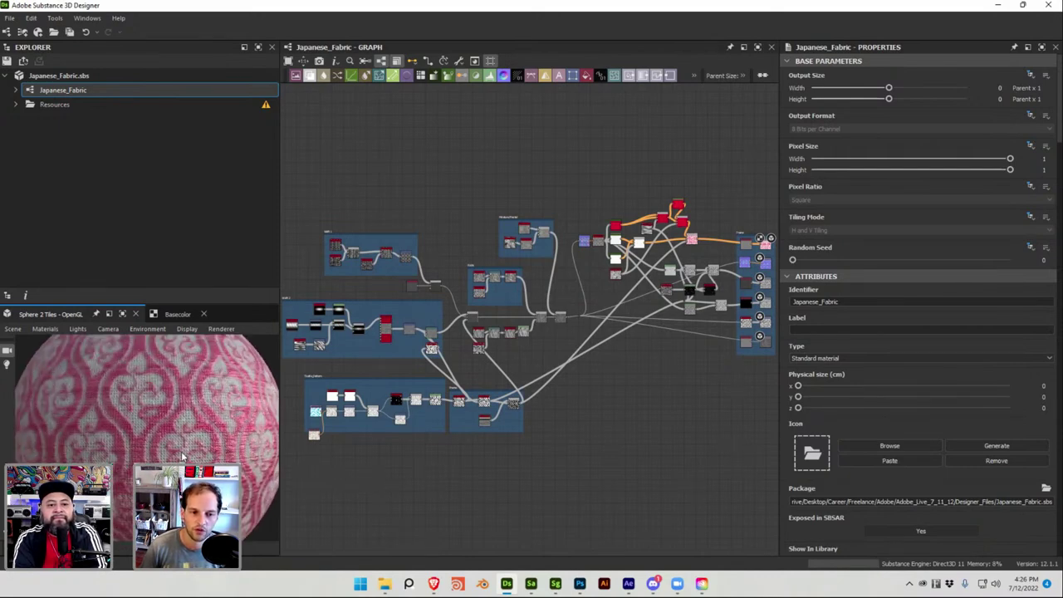
{"action": "scroll", "coordinate": [166, 440], "scroll_direction": "down", "scroll_amount": 3}
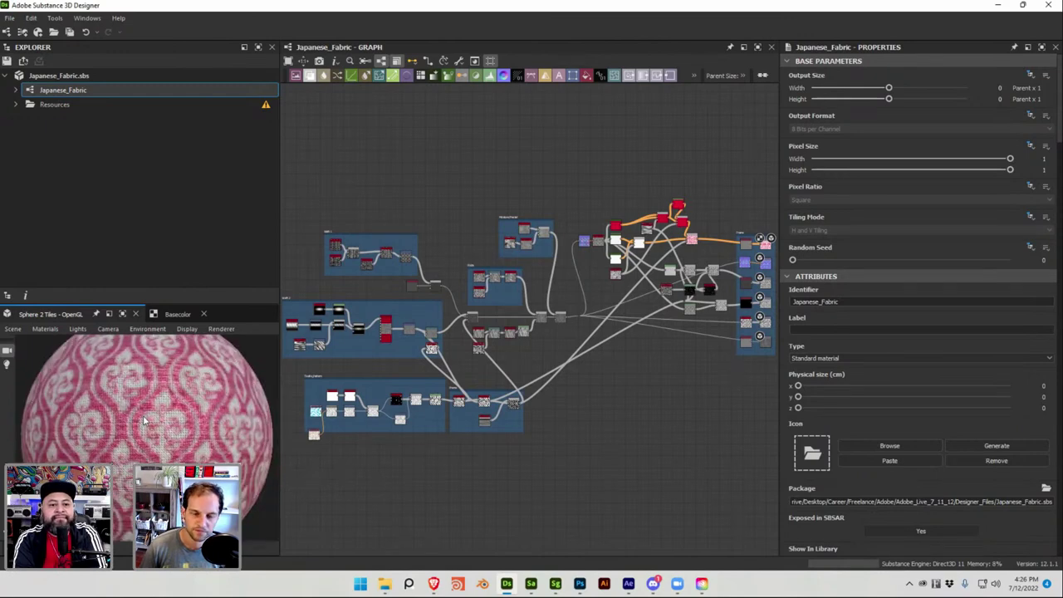
Feed the cyan AdobeStock bitmap into the Textile_Pattern chain in place of the lower bitmap and check the pattern on the sphere
{"action": "scroll", "coordinate": [340, 394], "scroll_direction": "up", "scroll_amount": 6}
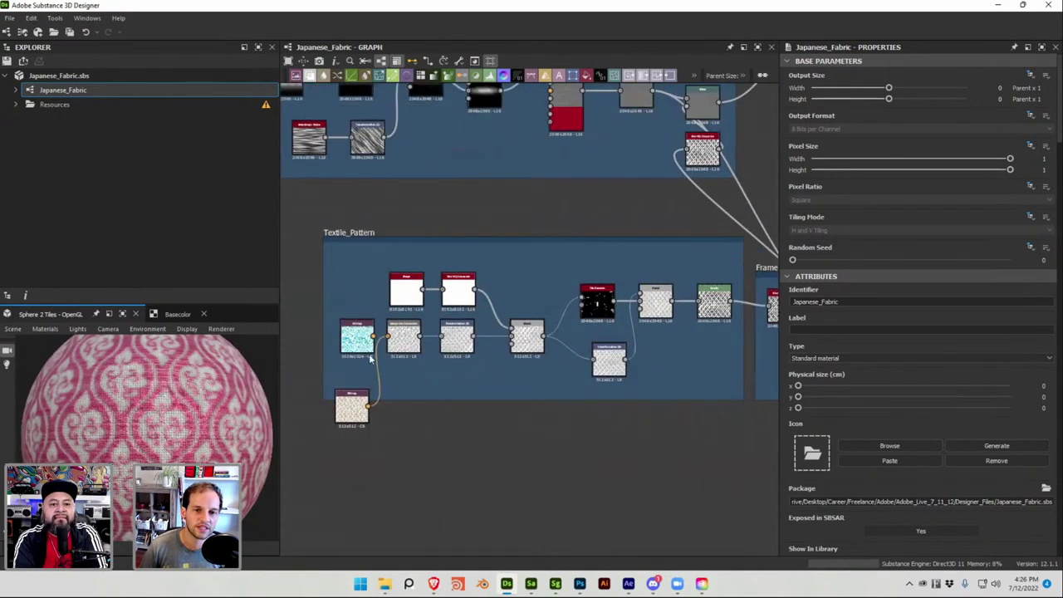
{"action": "left_click_drag", "start_coordinate": [360, 334], "coordinate": [355, 331]}
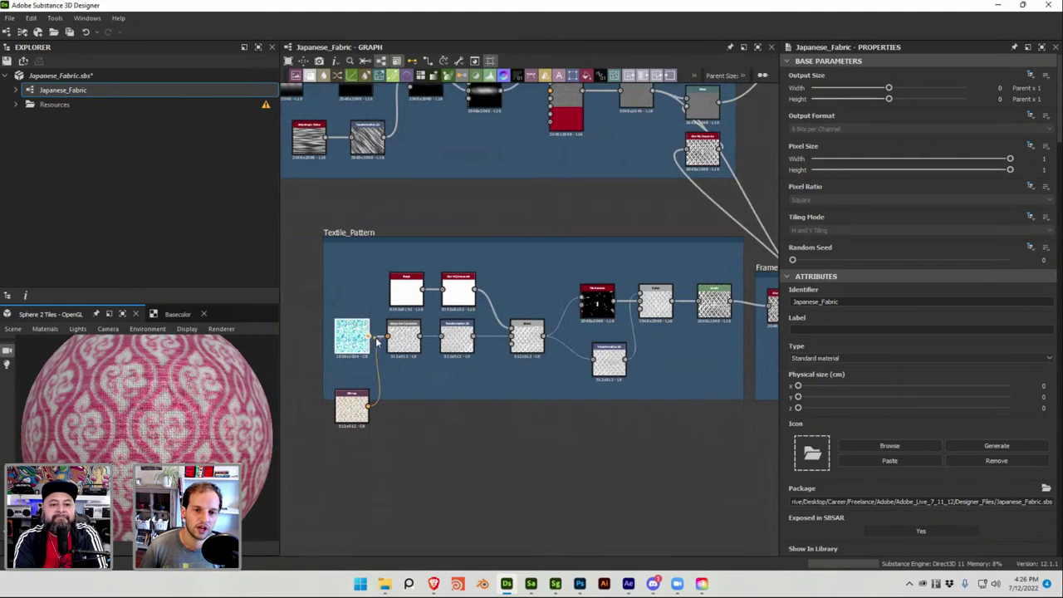
{"action": "double_click", "coordinate": [357, 336]}
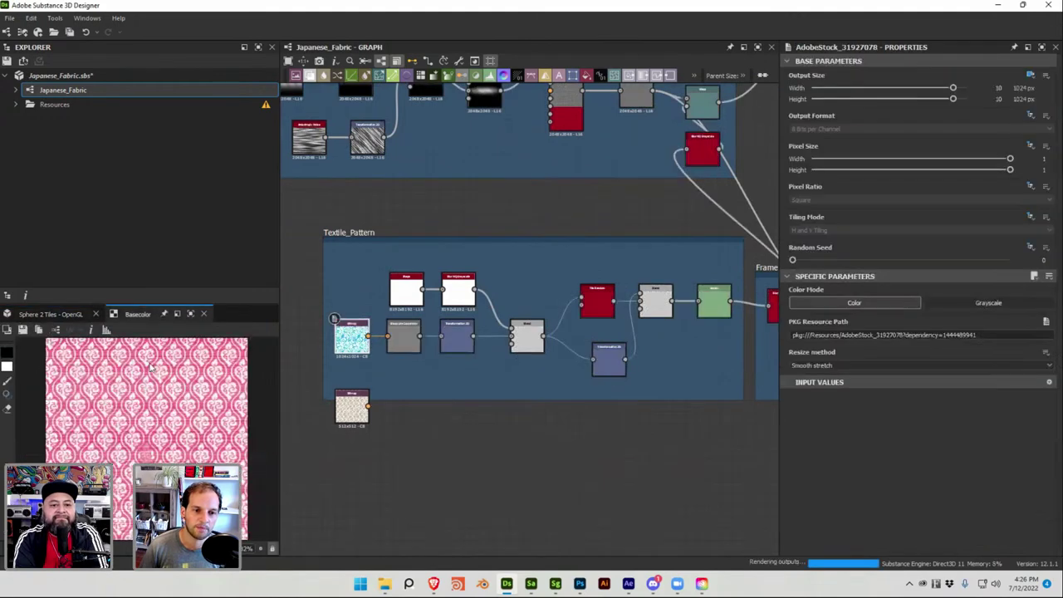
{"action": "left_click", "coordinate": [50, 313]}
{"action": "scroll", "coordinate": [157, 433], "scroll_direction": "down", "scroll_amount": 4}
{"action": "left_click_drag", "start_coordinate": [154, 430], "coordinate": [127, 395]}
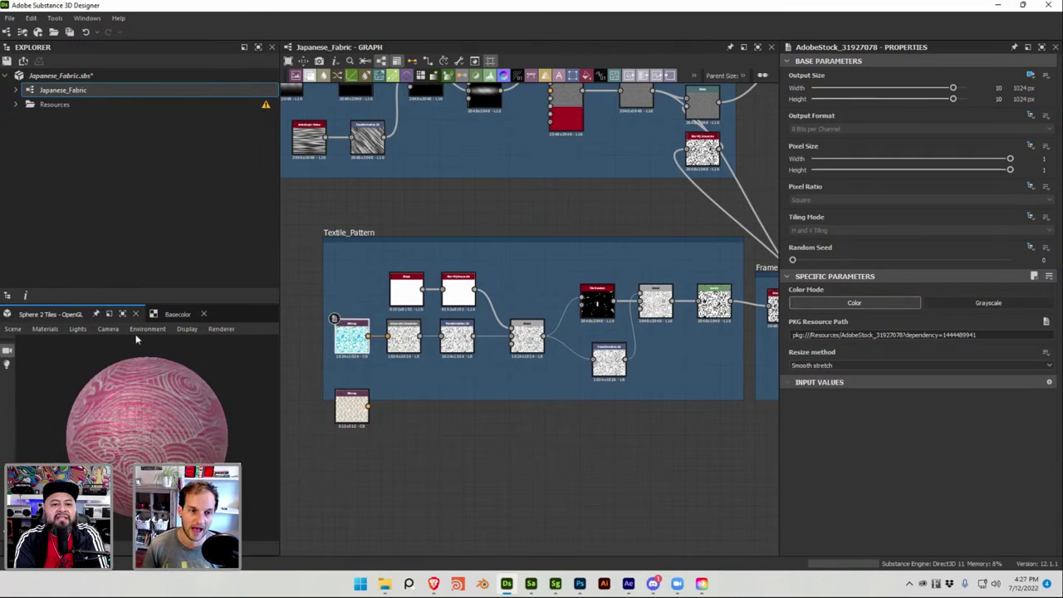
Reconnect the bitmap below the Textile_Pattern frame to the pattern chain and look over the surrounding weave nodes
{"action": "left_click_drag", "start_coordinate": [368, 405], "coordinate": [395, 345]}
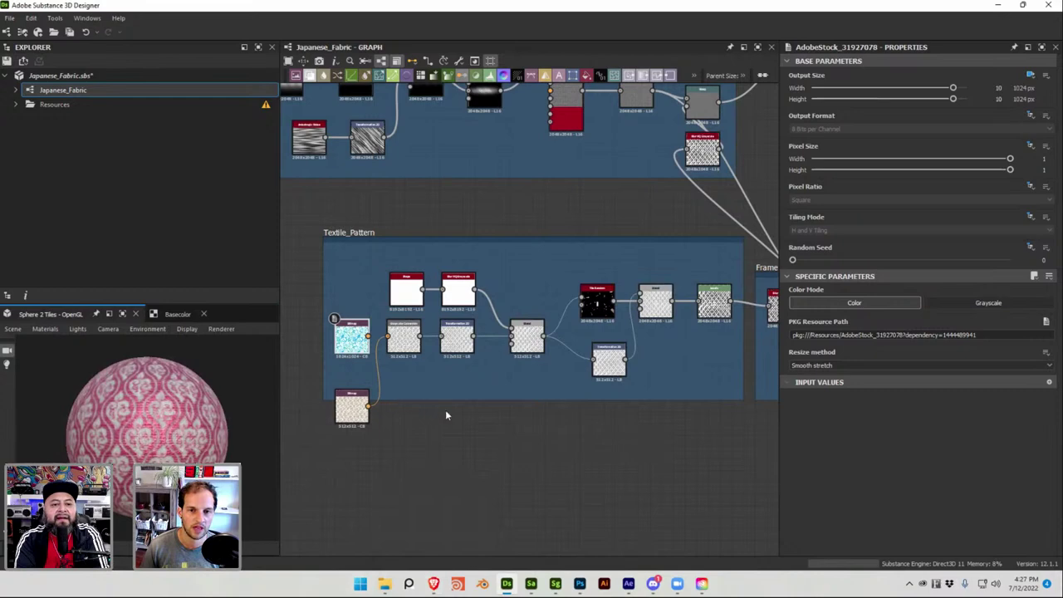
{"action": "scroll", "coordinate": [520, 427], "scroll_direction": "down", "scroll_amount": 5}
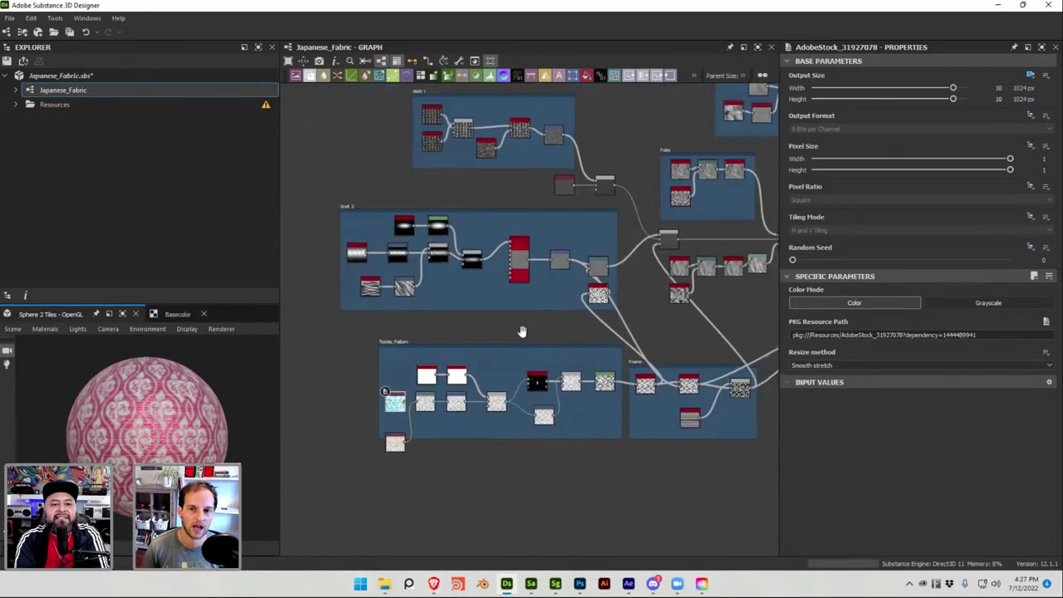
{"action": "middle_click_drag", "start_coordinate": [521, 332], "coordinate": [480, 342]}
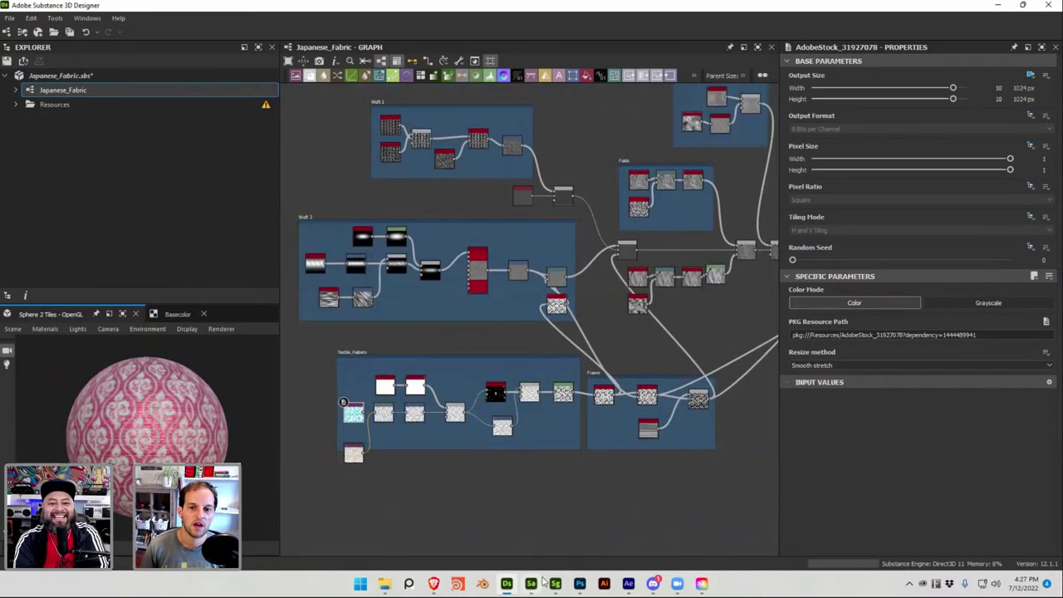
Switch to Substance 3D Sampler, create a new project and rotate the lighting around the blank material sphere
{"action": "mouse_move", "coordinate": [532, 590]}
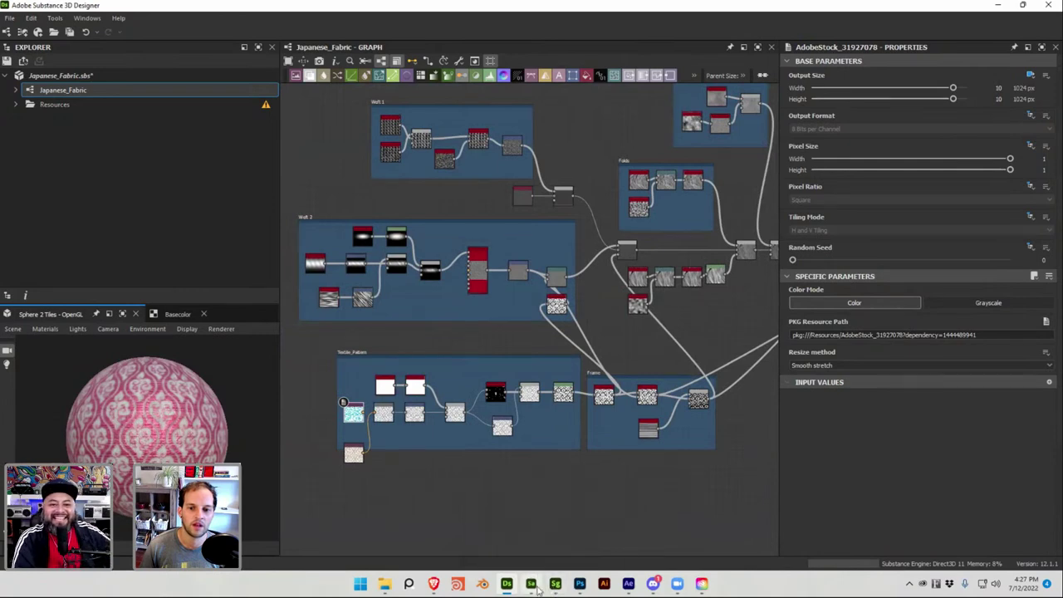
{"action": "left_click", "coordinate": [532, 585]}
{"action": "left_click", "coordinate": [301, 163]}
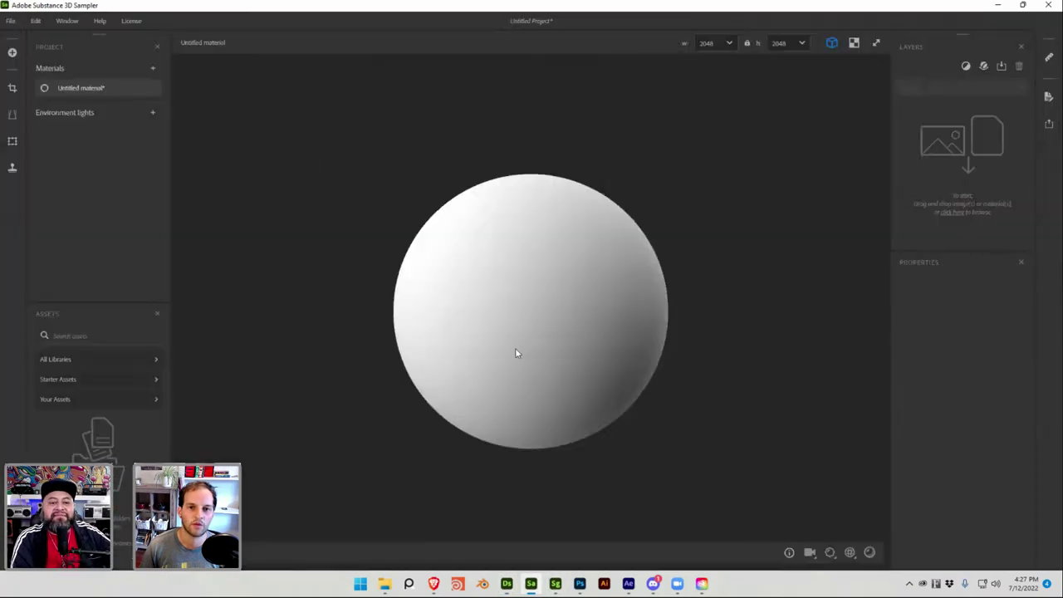
{"action": "mouse_move", "coordinate": [469, 261]}
{"action": "left_mouse_down"}
{"action": "mouse_move", "coordinate": [404, 273]}
{"action": "mouse_move", "coordinate": [493, 275]}
{"action": "mouse_move", "coordinate": [584, 294]}
{"action": "mouse_move", "coordinate": [385, 281]}
{"action": "left_mouse_up"}
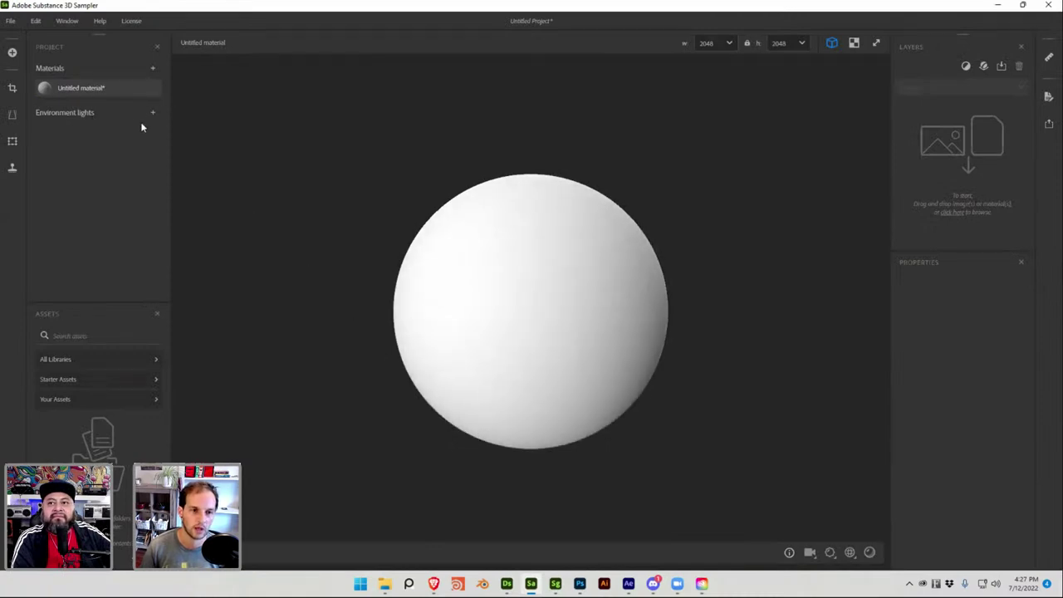
Alternate between the stream_day1 scene in Substance 3D Stager and the Japanese_Fabric graph in Substance 3D Designer
{"action": "left_click", "coordinate": [555, 585]}
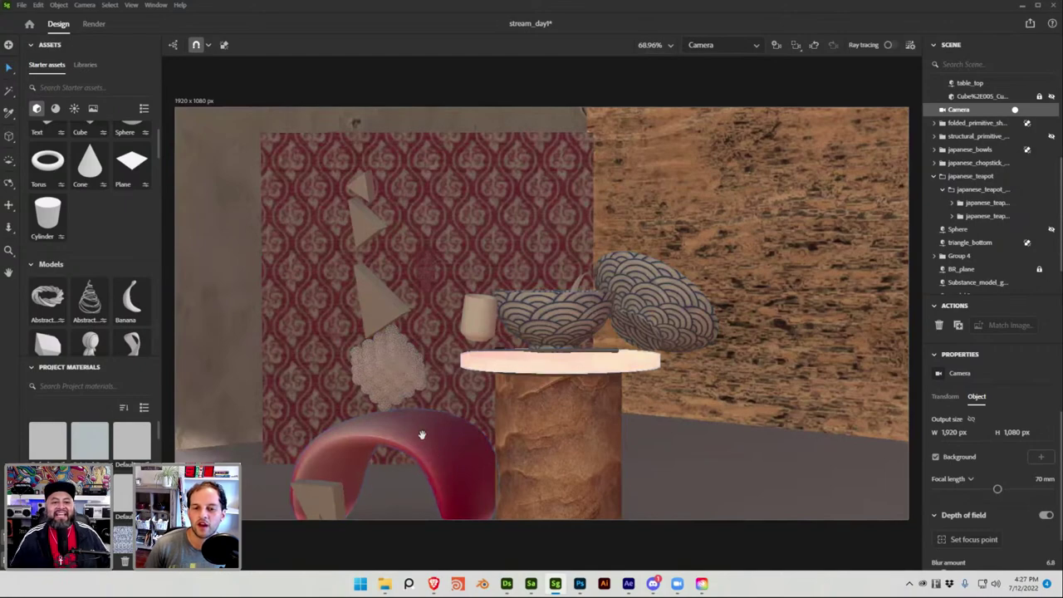
{"action": "left_click", "coordinate": [506, 582]}
{"action": "mouse_move", "coordinate": [585, 587]}
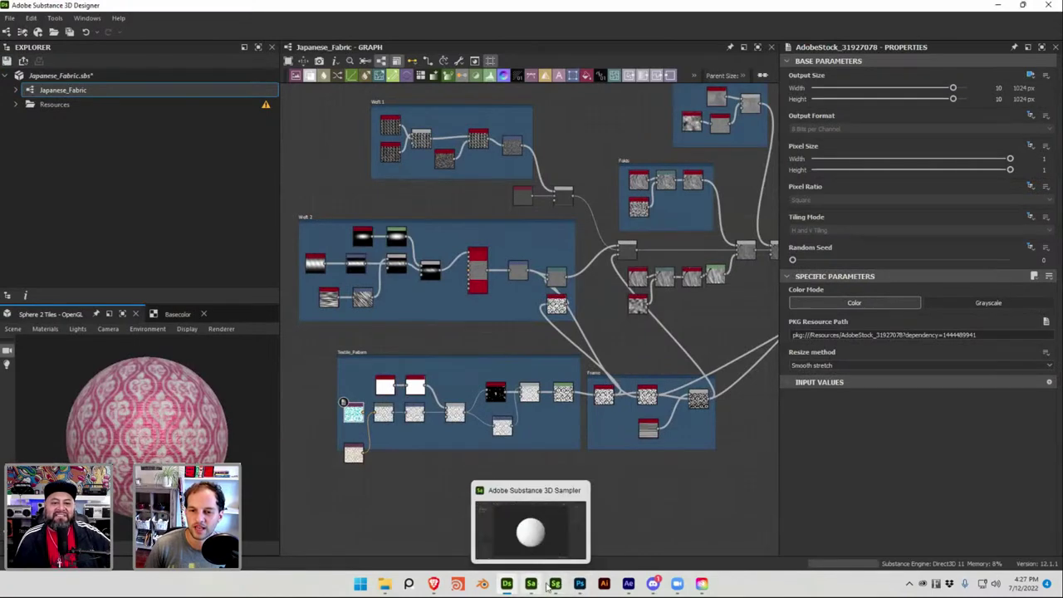
{"action": "left_click", "coordinate": [554, 584]}
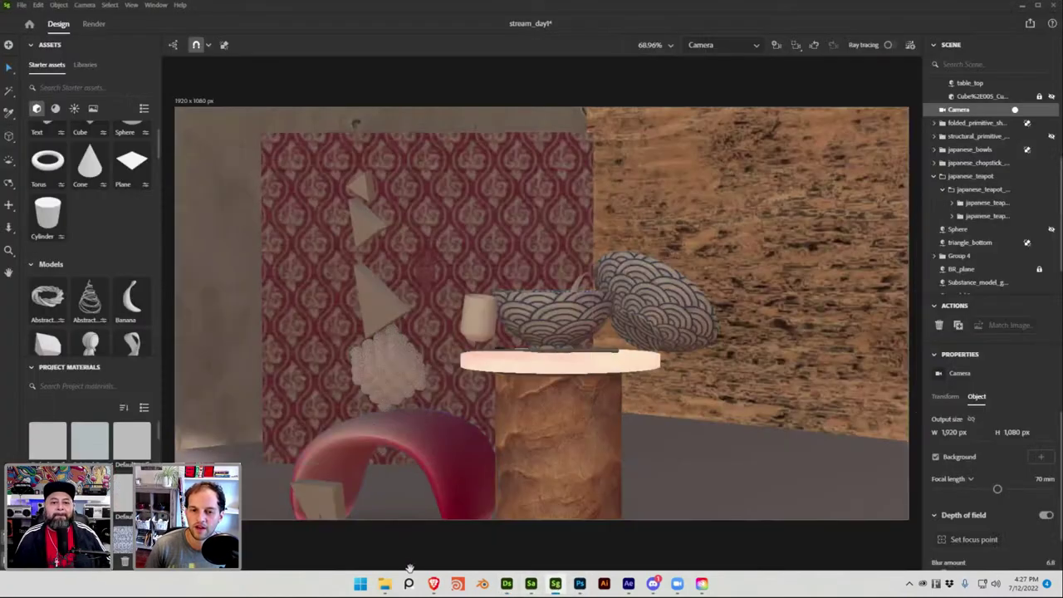
Switch to the Brave browser and look over the open Risograph Wikipedia article and the Imaging Center's Riso printing page
{"action": "left_click", "coordinate": [433, 584]}
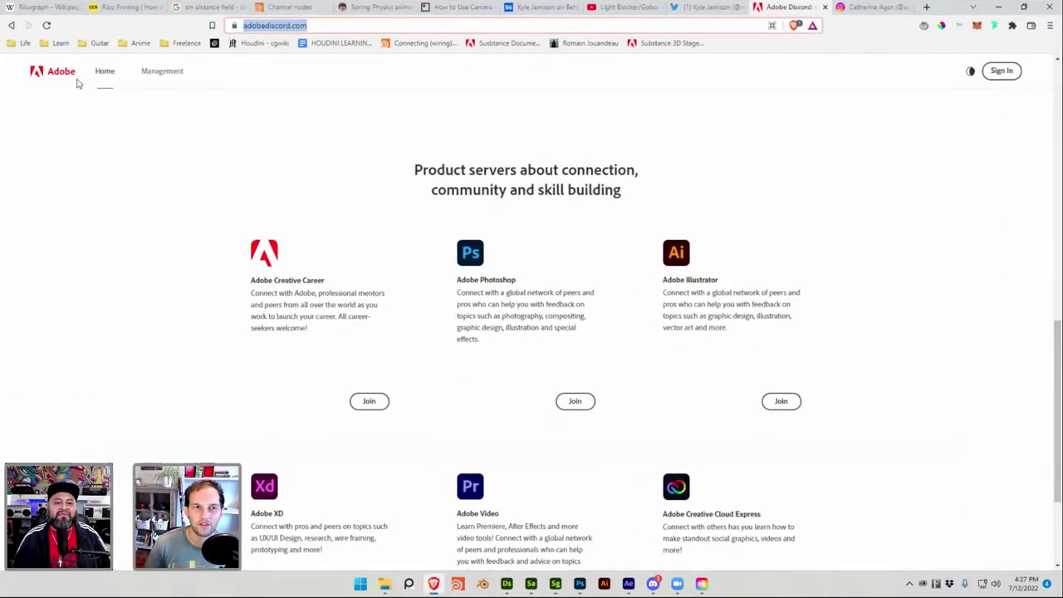
{"action": "left_click", "coordinate": [37, 6]}
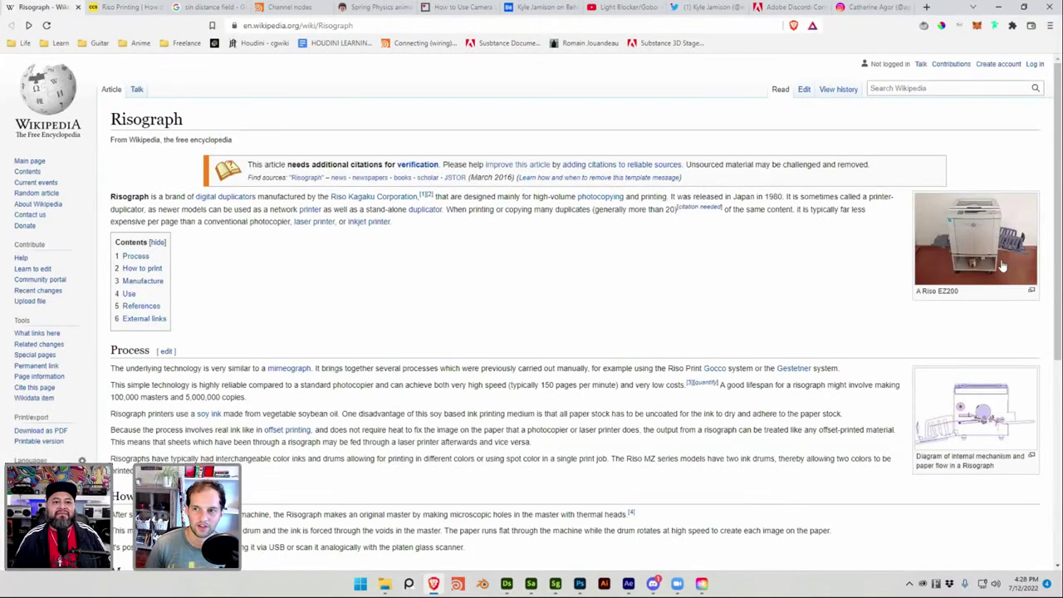
{"action": "scroll", "coordinate": [863, 279], "scroll_direction": "down", "scroll_amount": 4}
{"action": "left_click", "coordinate": [131, 8]}
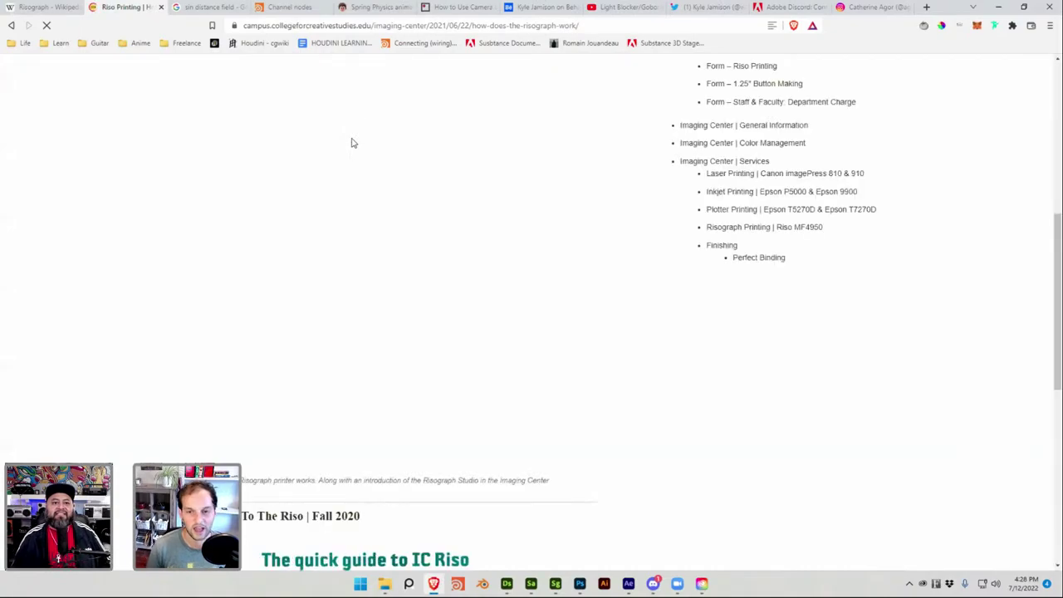
{"action": "scroll", "coordinate": [402, 236], "scroll_direction": "down", "scroll_amount": 5}
{"action": "scroll", "coordinate": [403, 238], "scroll_direction": "up", "scroll_amount": 10}
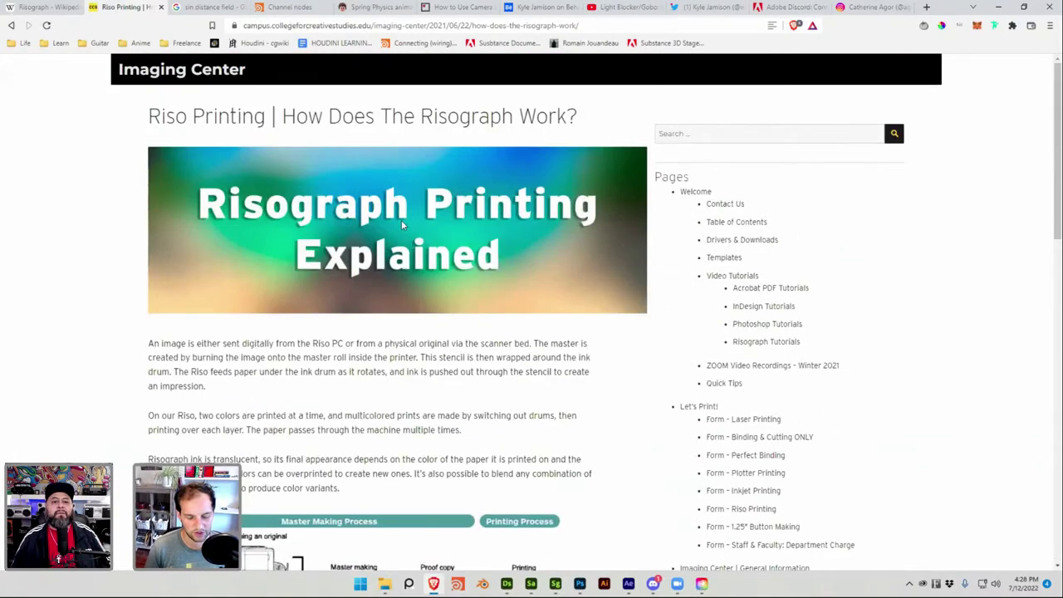
Search Google for "risograph" in a new browser tab and show the image results
{"action": "key", "text": "ctrl+t"}
{"action": "type", "text": "risog"}
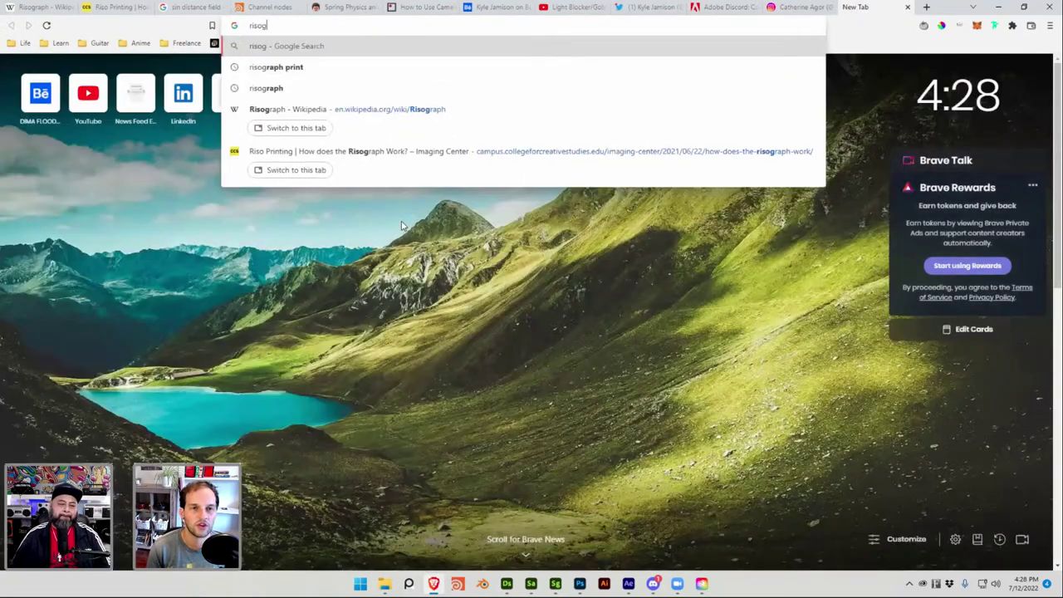
{"action": "type", "text": "raph"}
{"action": "key", "text": "Return"}
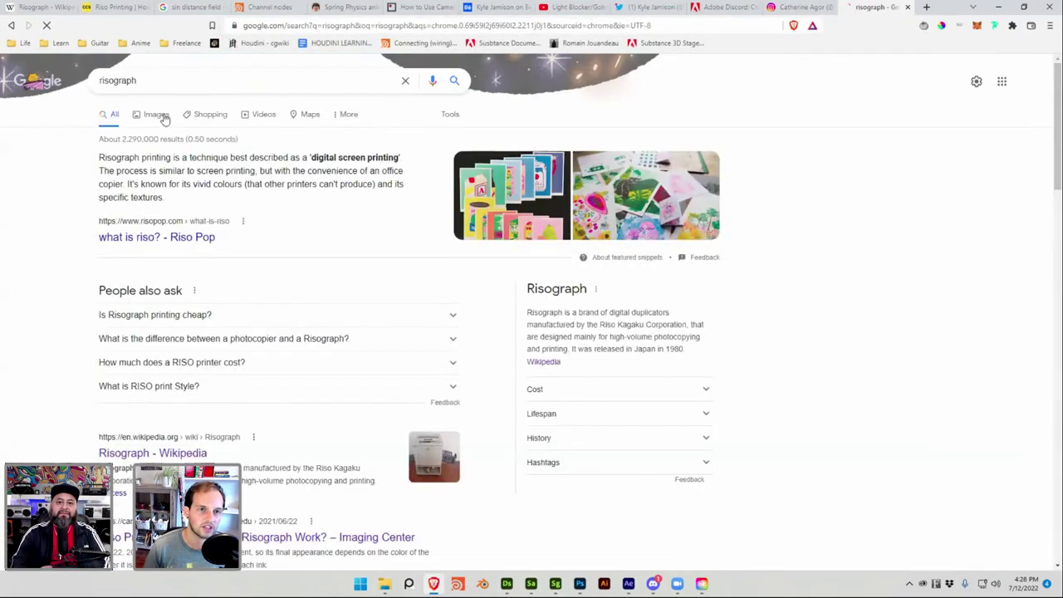
{"action": "left_click", "coordinate": [154, 114]}
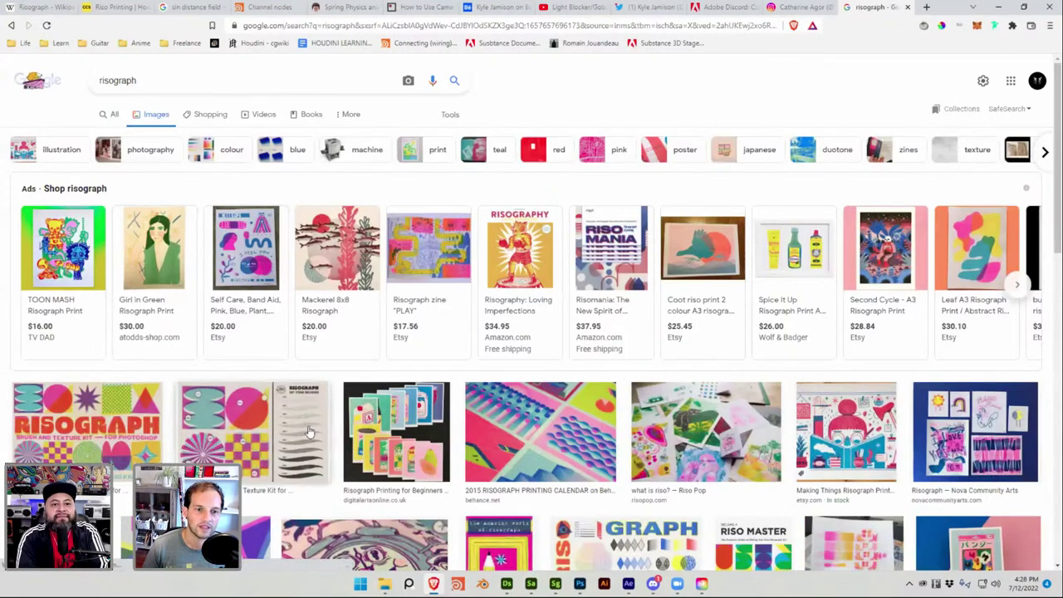
Preview the Risograph brush kit, the 2015 printing calendar and the related Libreria printing workshop image
{"action": "left_click", "coordinate": [87, 425]}
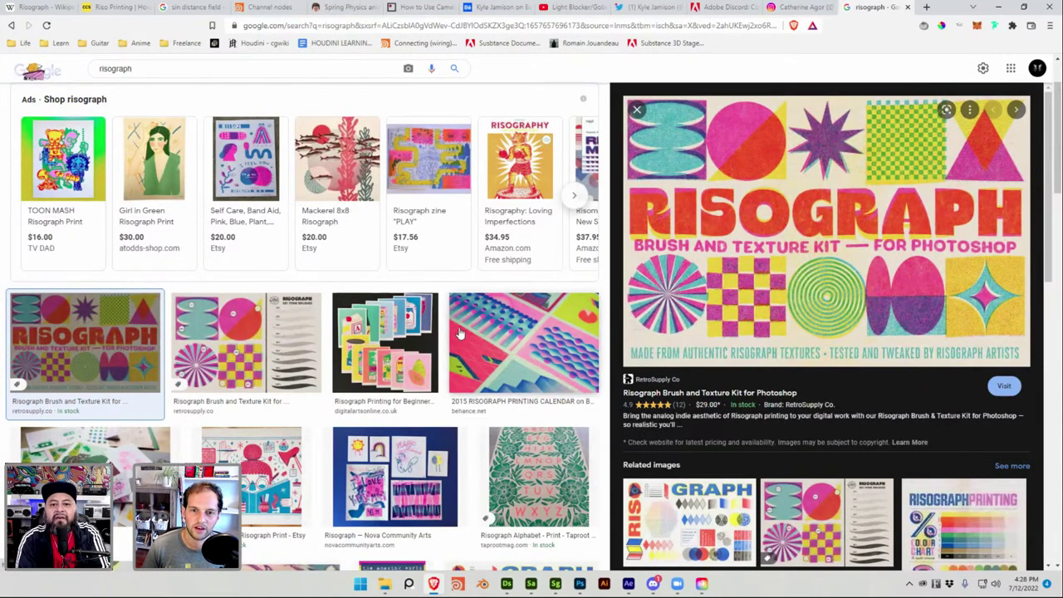
{"action": "left_click", "coordinate": [519, 344]}
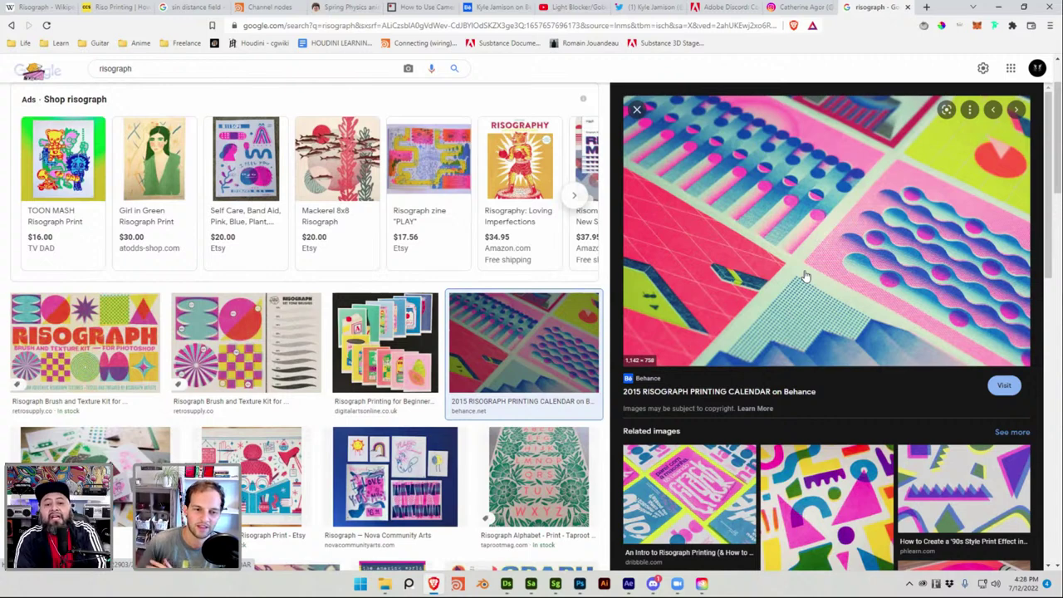
{"action": "left_click", "coordinate": [836, 504]}
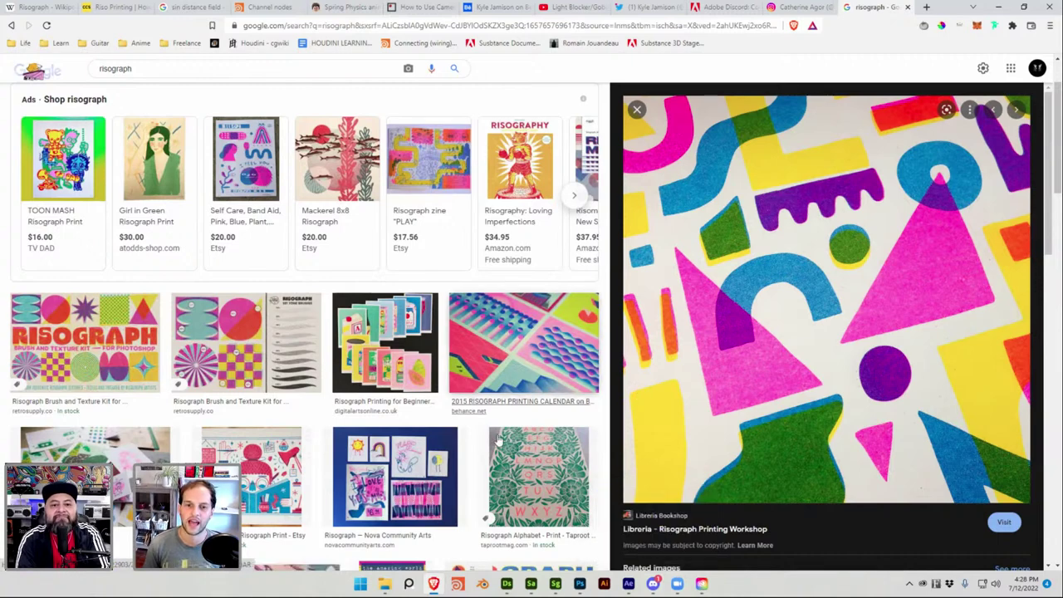
{"action": "scroll", "coordinate": [679, 360], "scroll_direction": "down", "scroll_amount": 1}
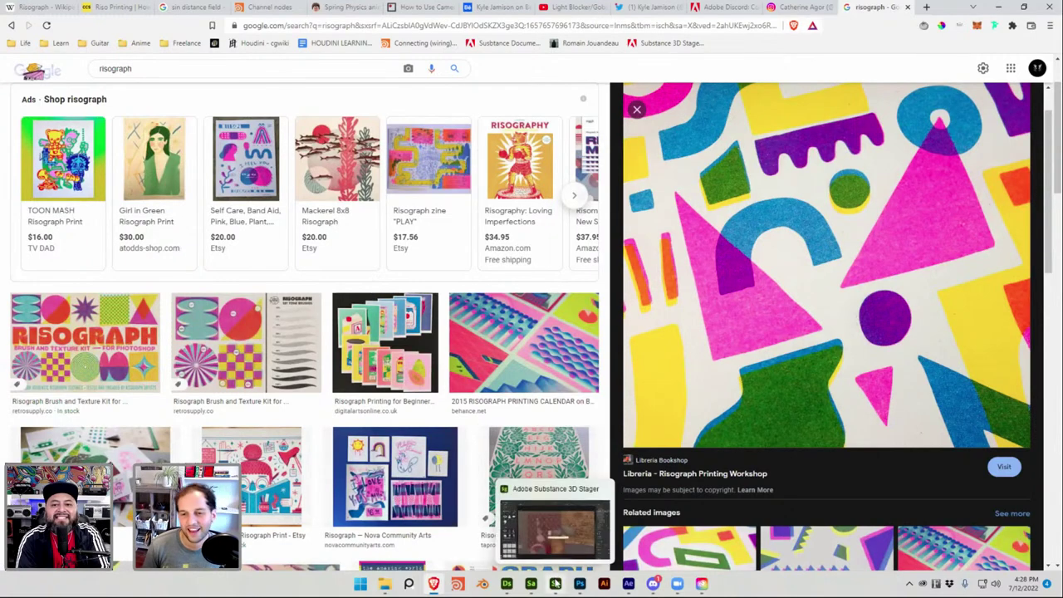
Switch to Photoshop, bring up the stream_day1-Camera.psd render and save it
{"action": "left_click", "coordinate": [577, 583]}
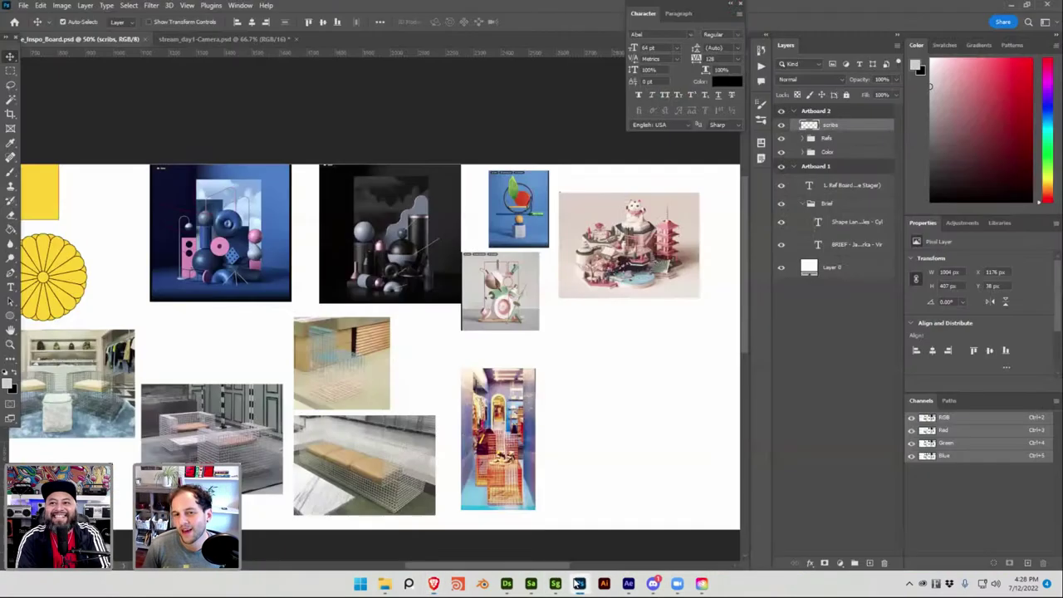
{"action": "left_click", "coordinate": [226, 40]}
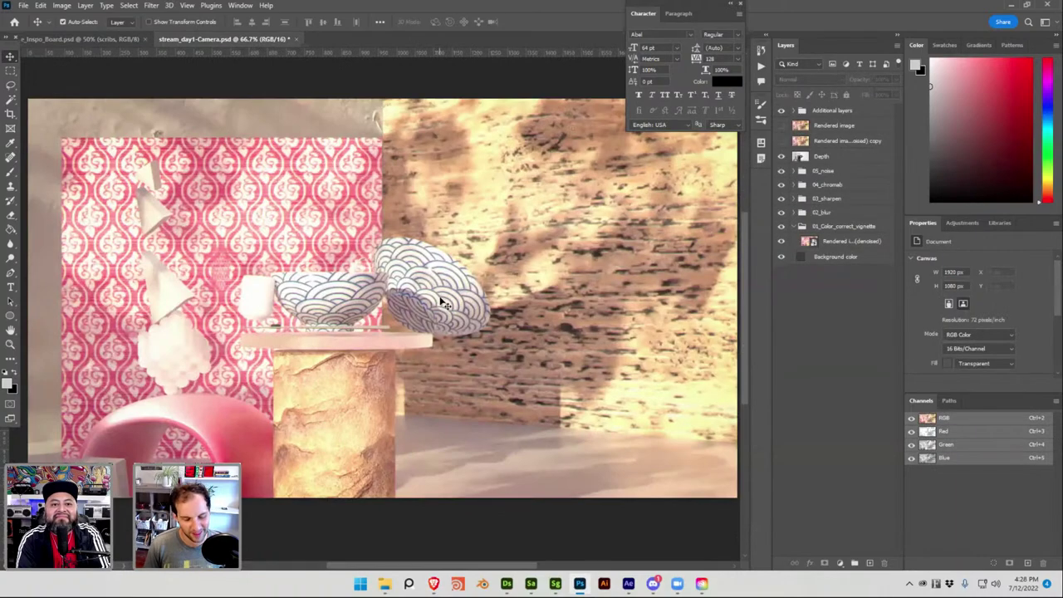
{"action": "key", "text": "ctrl+s"}
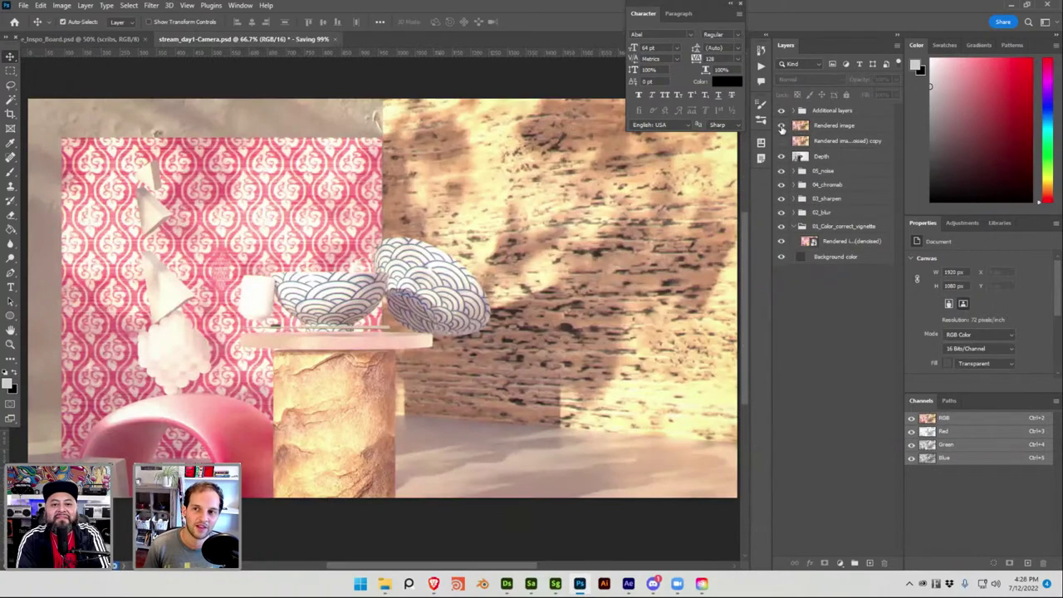
Show the Object selection masks layer from Additional layers and select the yellow arch shape with the Magic Wand
{"action": "left_click", "coordinate": [791, 111]}
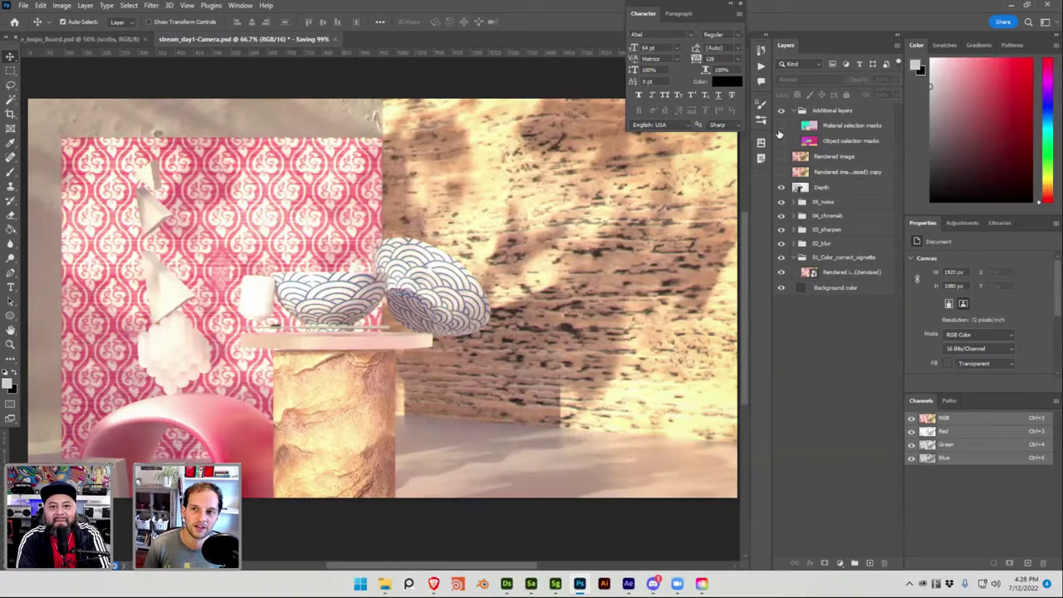
{"action": "left_click", "coordinate": [781, 141]}
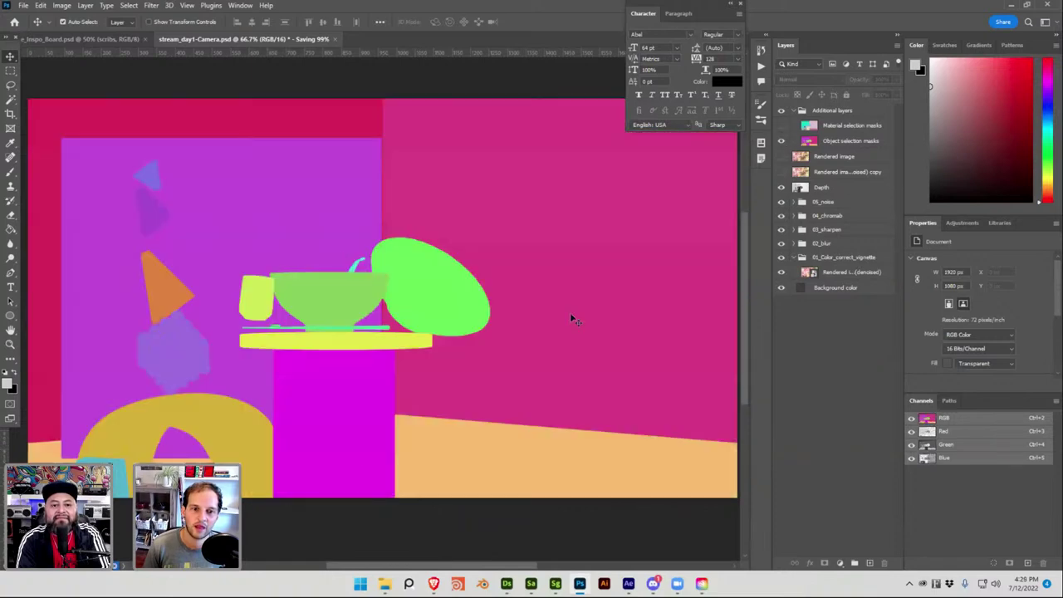
{"action": "key", "text": "w"}
{"action": "left_click", "coordinate": [246, 409]}
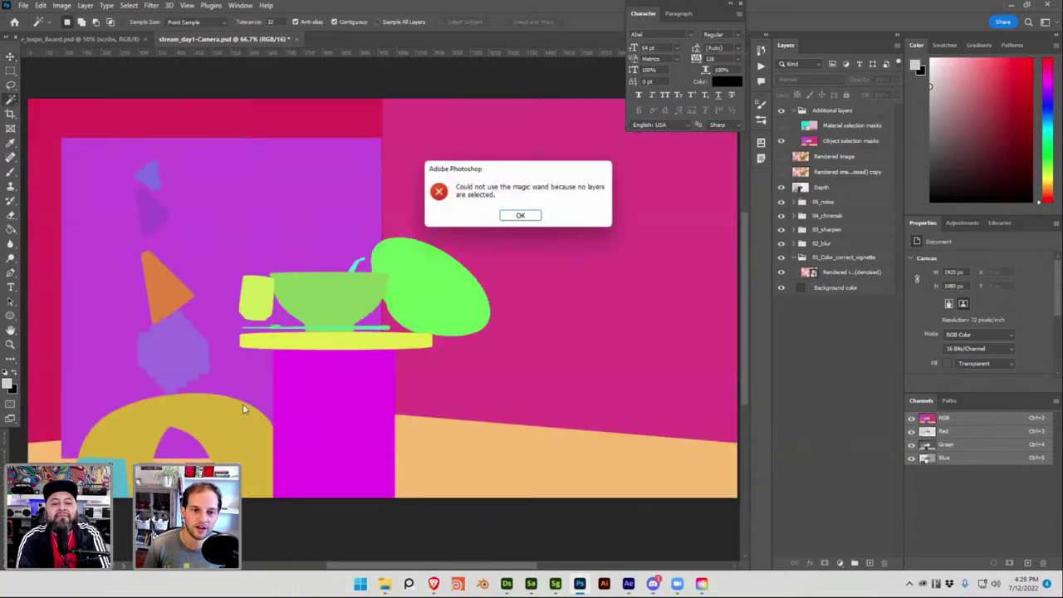
{"action": "left_click", "coordinate": [517, 214]}
{"action": "left_click", "coordinate": [846, 140]}
{"action": "left_click", "coordinate": [226, 435]}
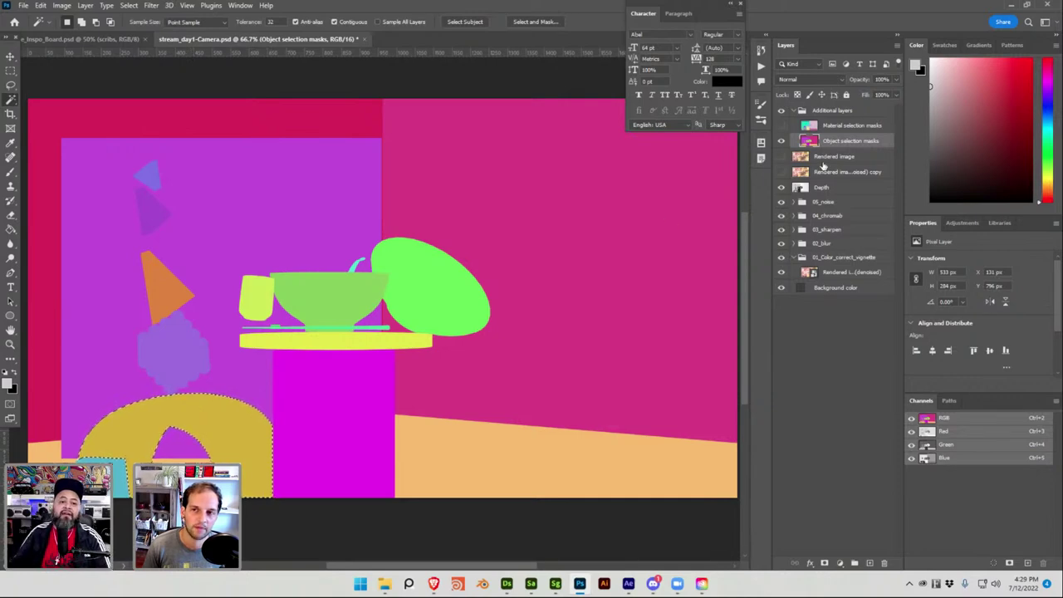
Switch to Creative Cloud Desktop and go through Stock & Marketplace from the featured assets to the stock photos
{"action": "left_click", "coordinate": [922, 584]}
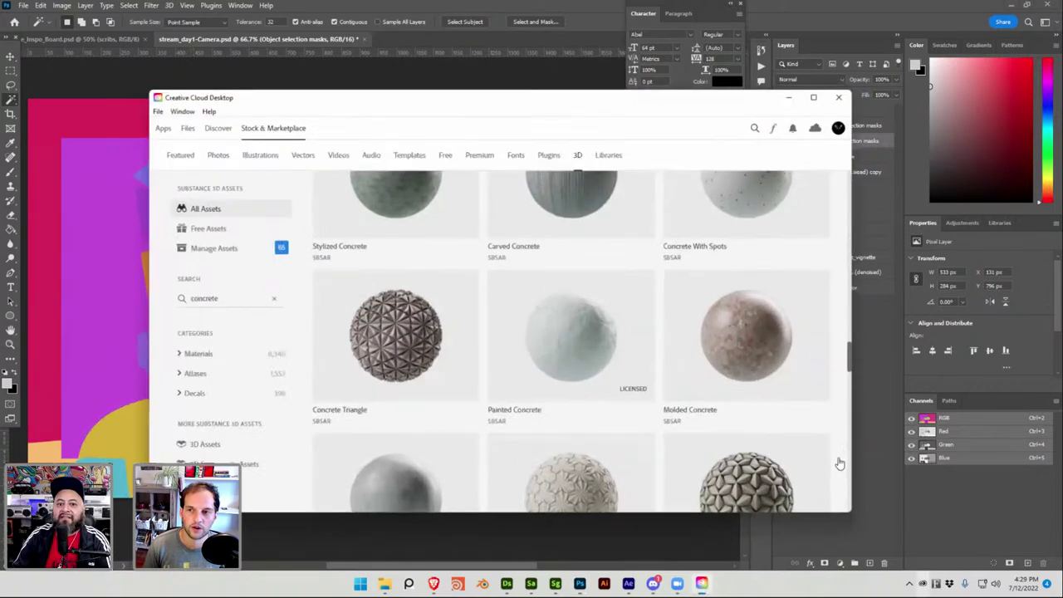
{"action": "left_click", "coordinate": [158, 125]}
{"action": "left_click", "coordinate": [272, 125]}
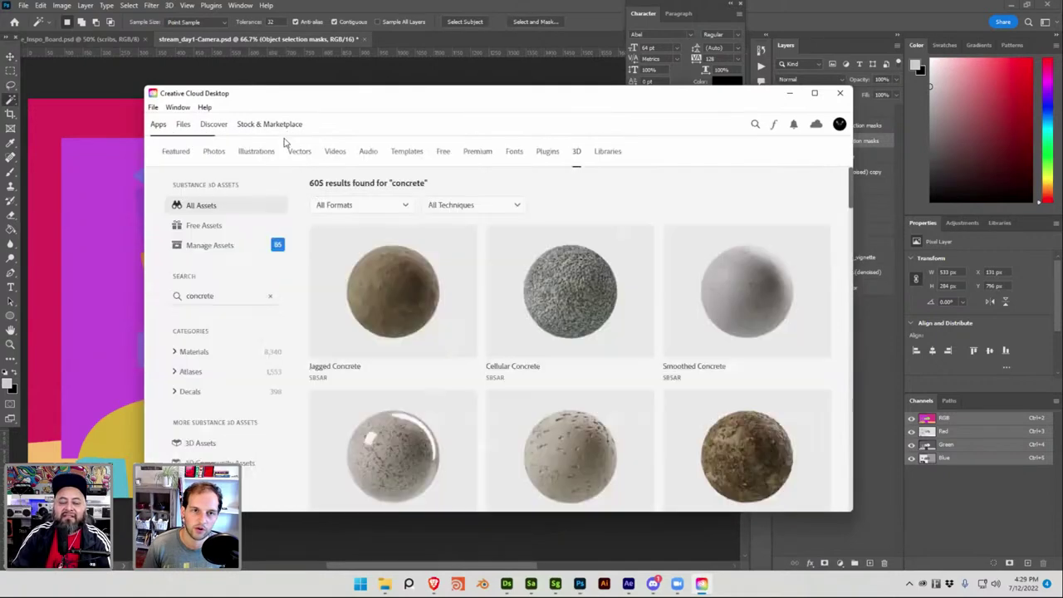
{"action": "left_click", "coordinate": [174, 153]}
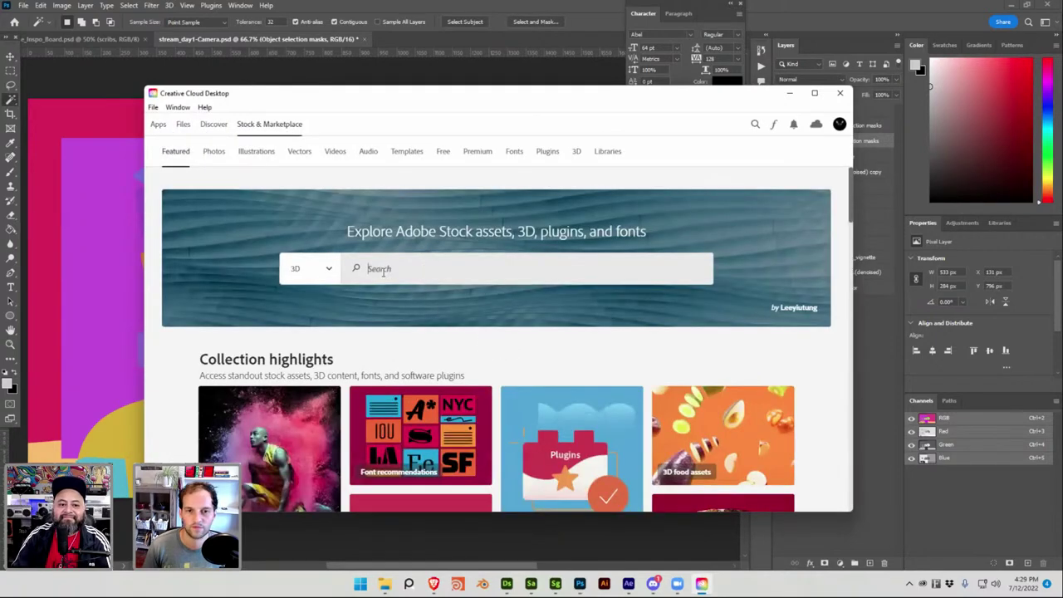
{"action": "left_click", "coordinate": [307, 268]}
{"action": "left_click", "coordinate": [305, 269]}
{"action": "left_click", "coordinate": [215, 155]}
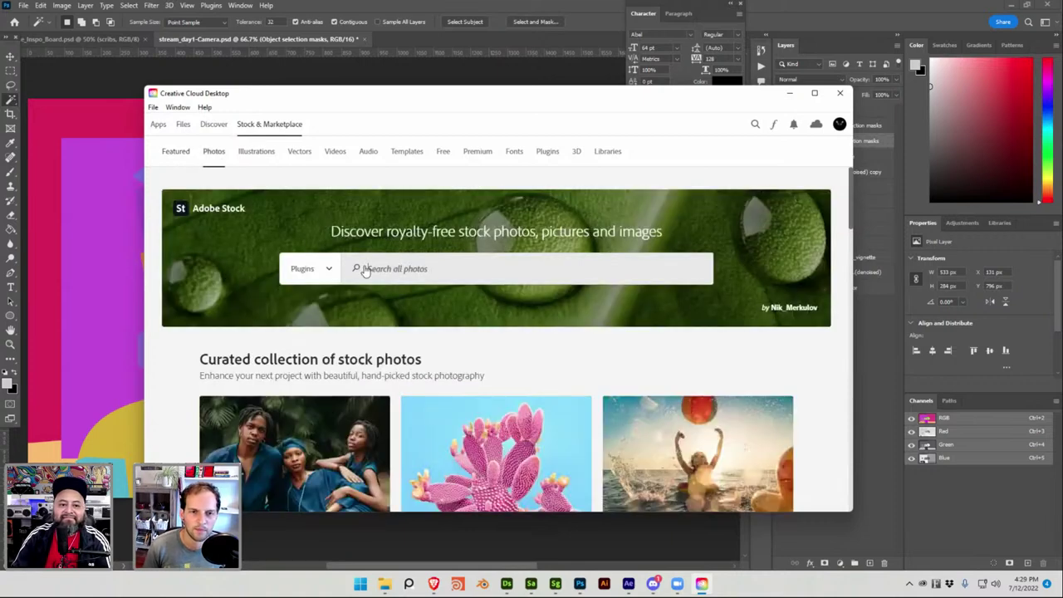
Search Adobe Stock for "risograph" and widen the results from images to all asset types
{"action": "left_click", "coordinate": [309, 268]}
{"action": "left_click", "coordinate": [373, 269]}
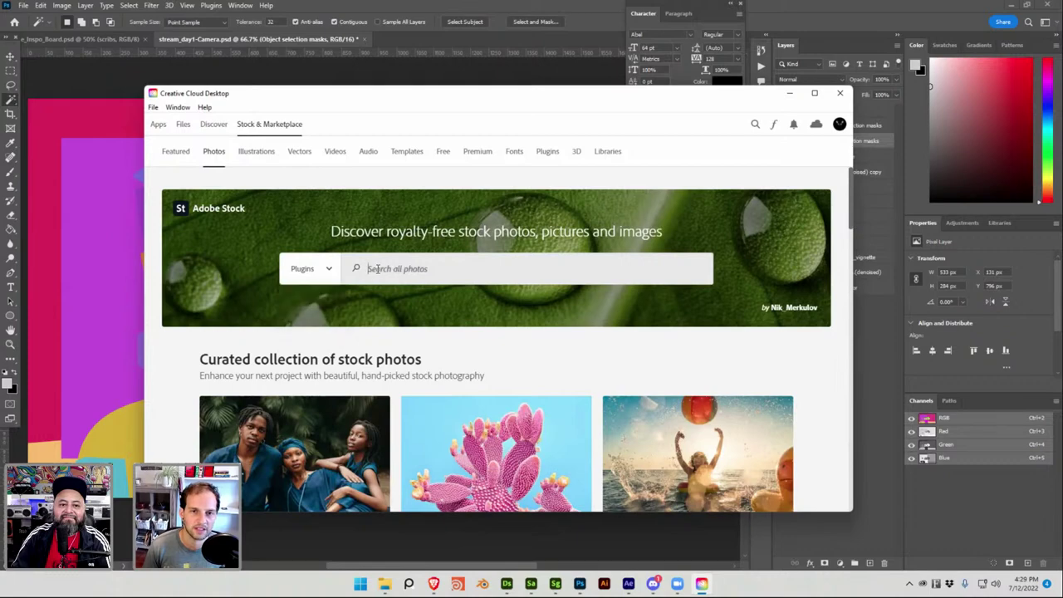
{"action": "type", "text": "risograph"}
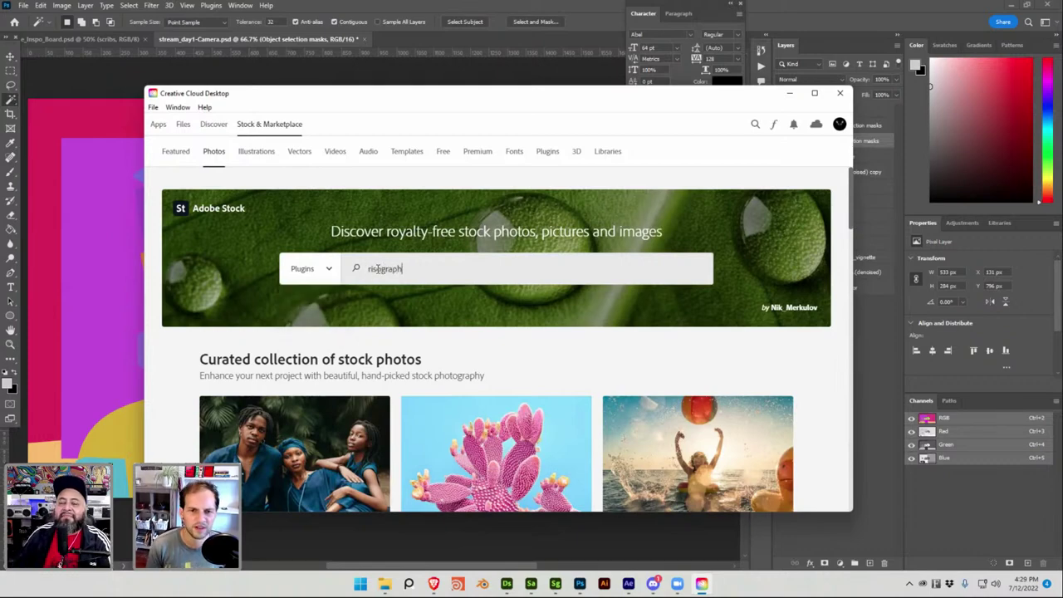
{"action": "key", "text": "Return"}
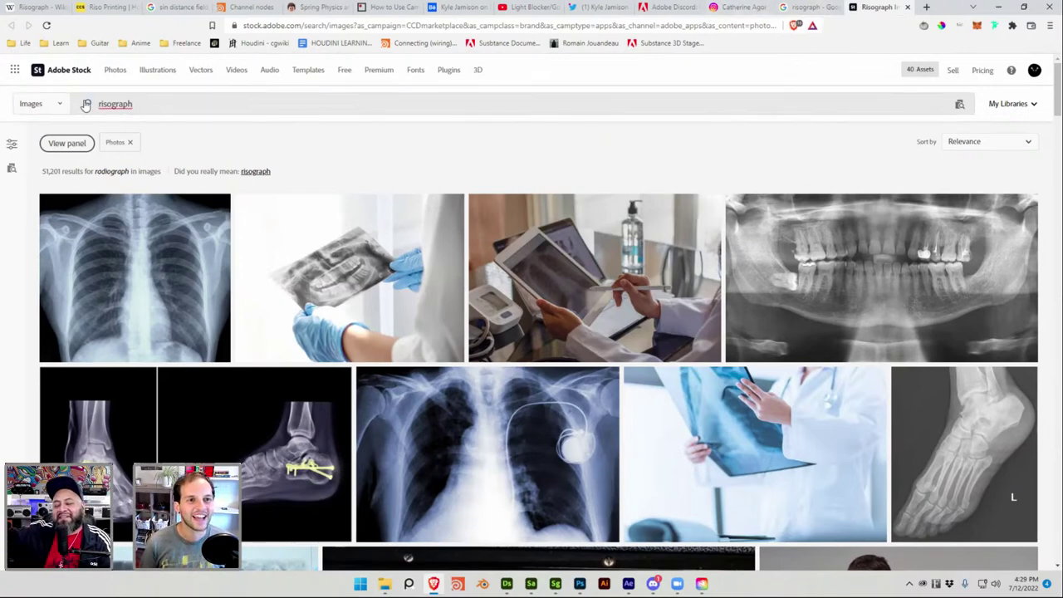
{"action": "left_click", "coordinate": [48, 106]}
{"action": "left_click", "coordinate": [24, 119]}
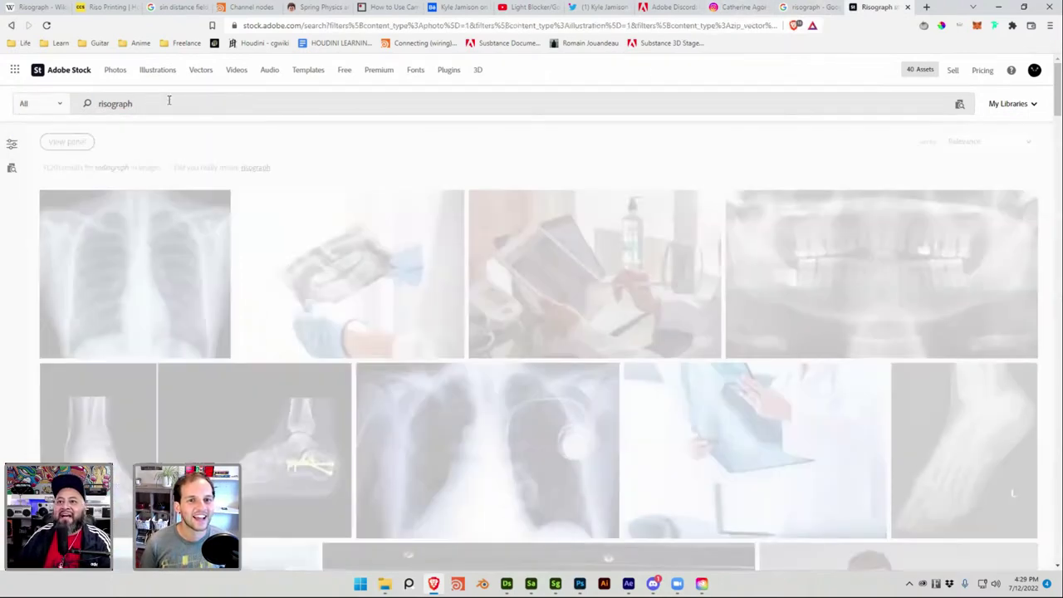
{"action": "scroll", "coordinate": [208, 397], "scroll_direction": "down", "scroll_amount": 1}
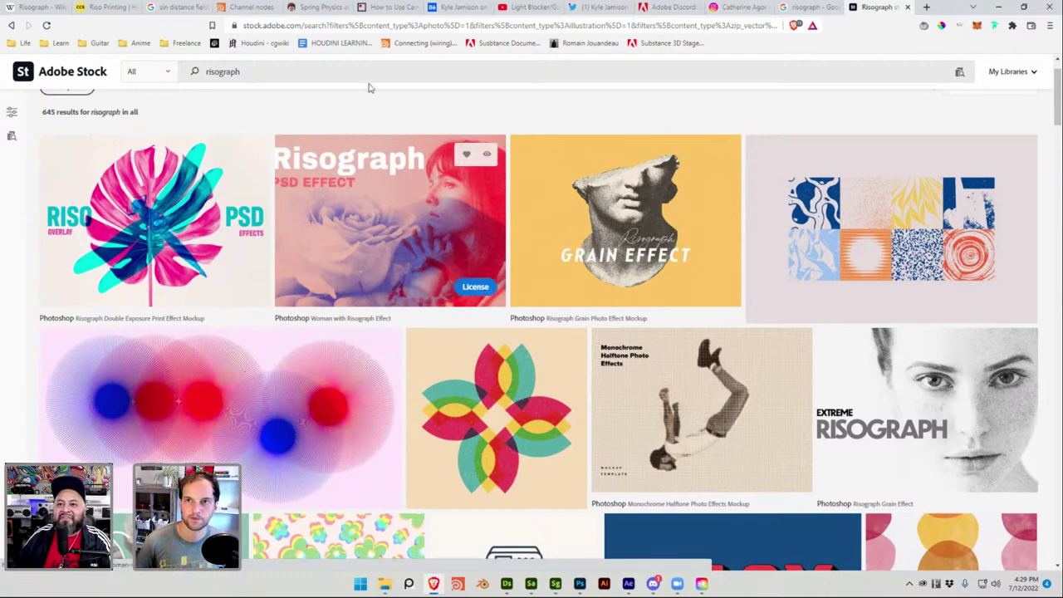
Return to the Substance 3D Stager scene and save the Japanese_Fabric package in Substance 3D Designer
{"action": "key", "text": "super+Tab"}
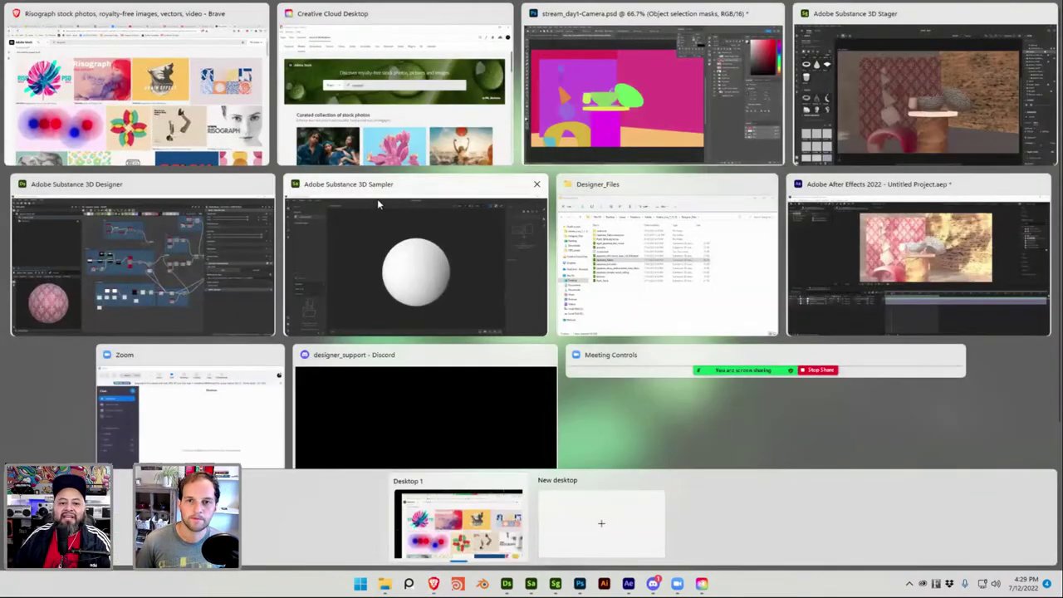
{"action": "left_click", "coordinate": [913, 99]}
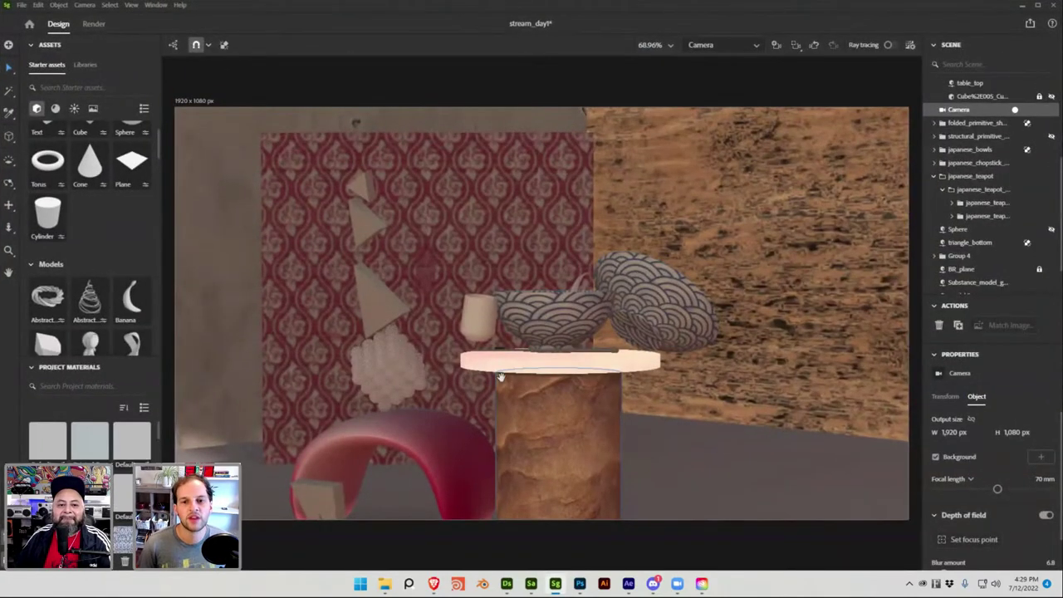
{"action": "left_click", "coordinate": [506, 584]}
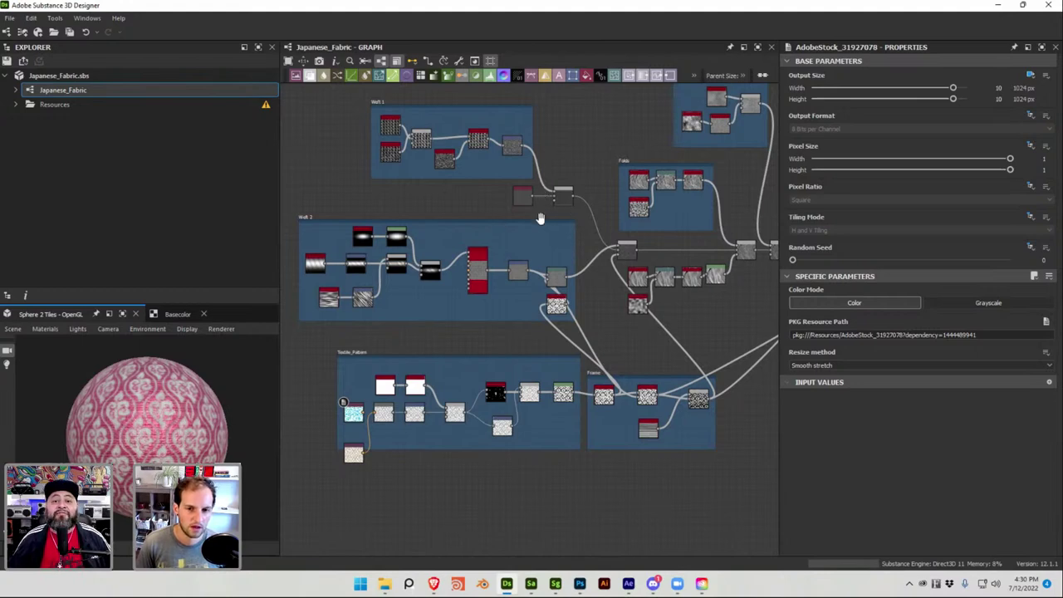
Go back to the browser and close the Adobe Stock risograph results tab
{"action": "left_click", "coordinate": [433, 584]}
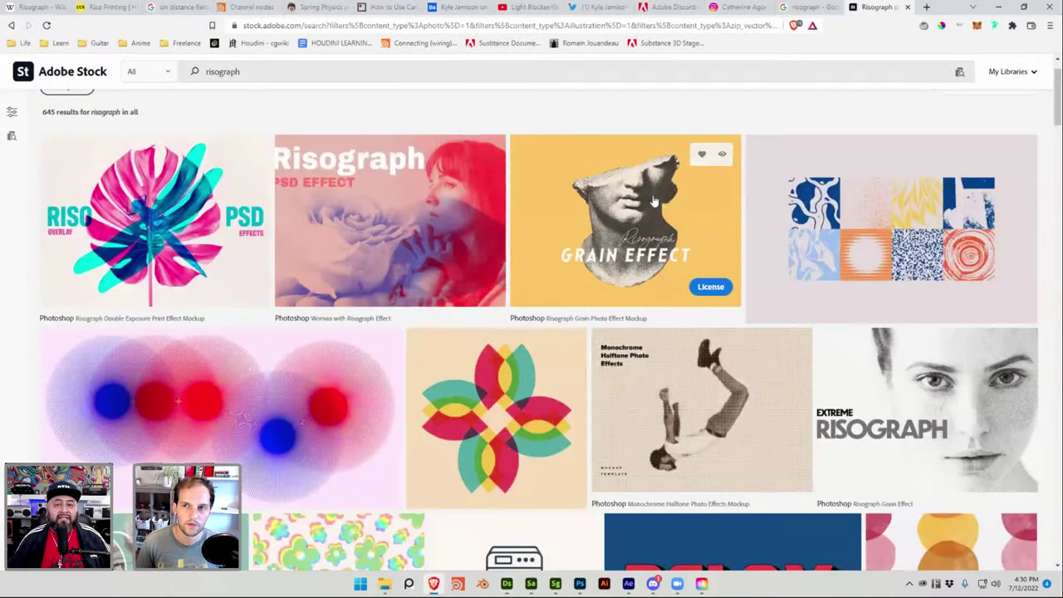
{"action": "key", "text": "ctrl+w"}
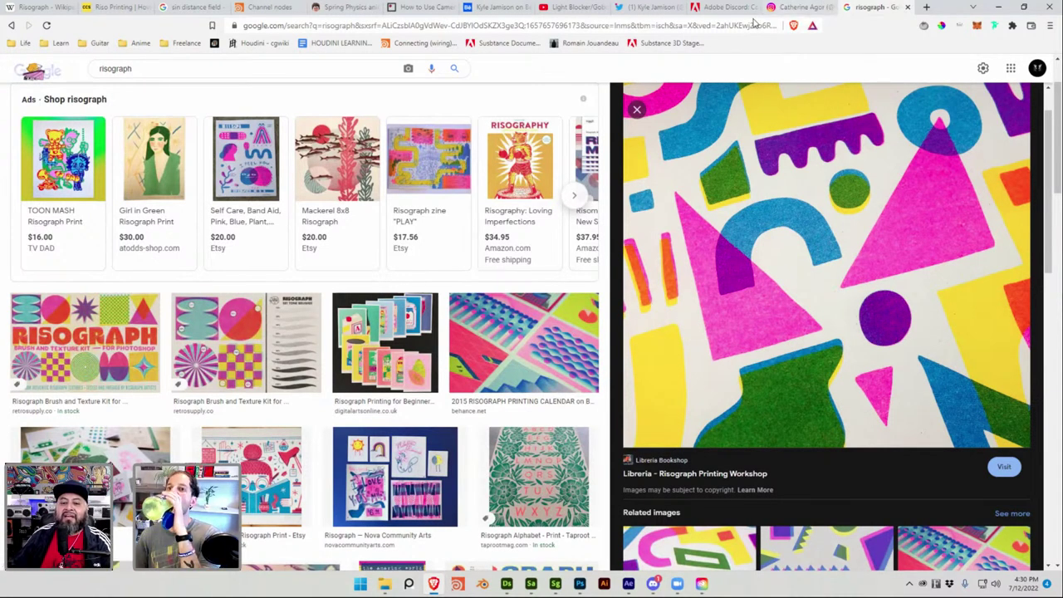
Close the Adobe Discord page and show the header of the environment designer's Instagram profile
{"action": "left_click", "coordinate": [722, 8]}
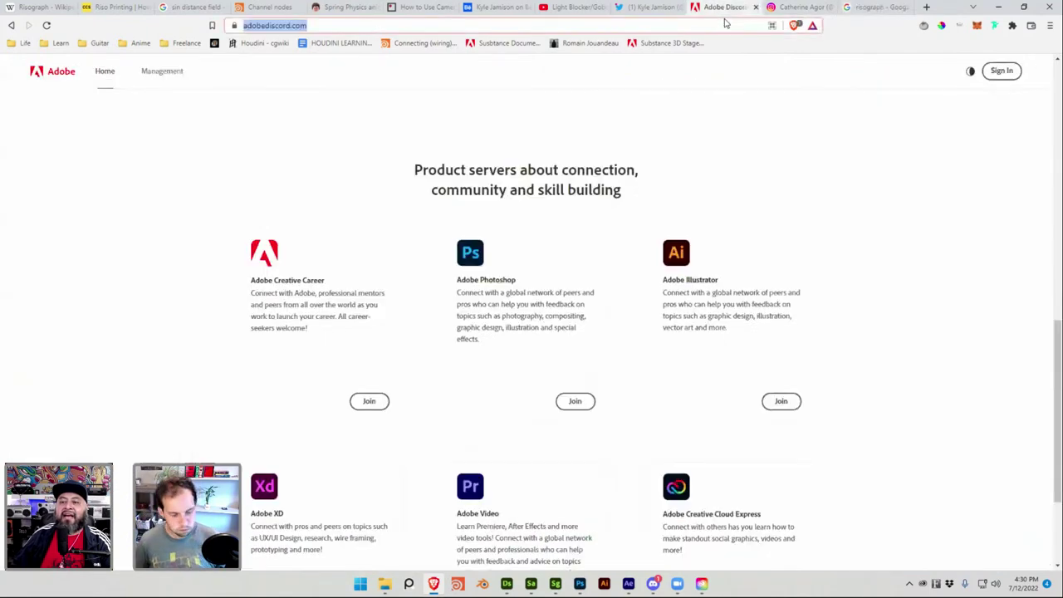
{"action": "key", "text": "ctrl+w"}
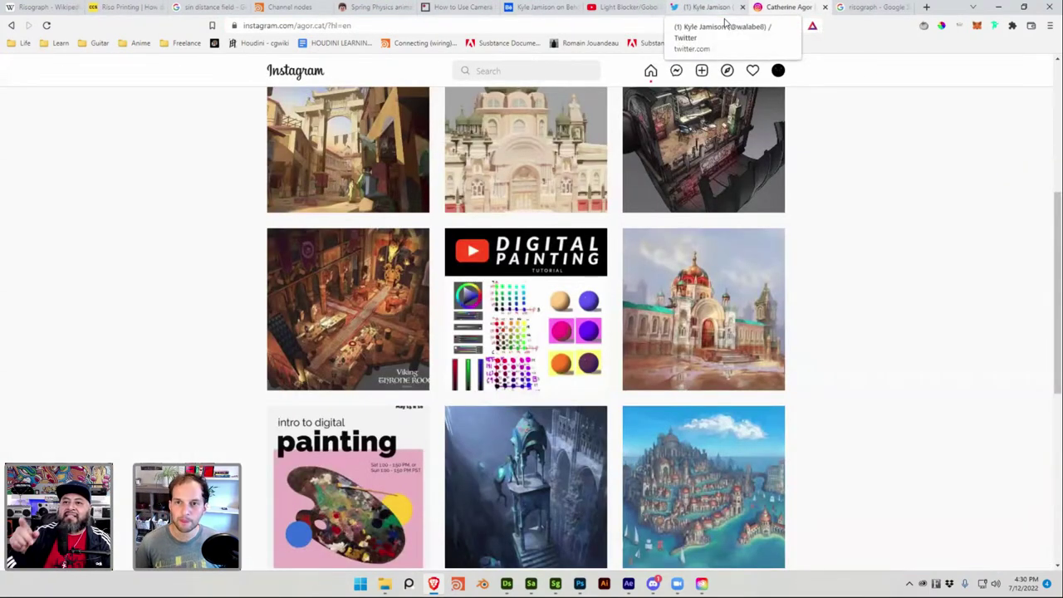
{"action": "scroll", "coordinate": [894, 232], "scroll_direction": "up", "scroll_amount": 4}
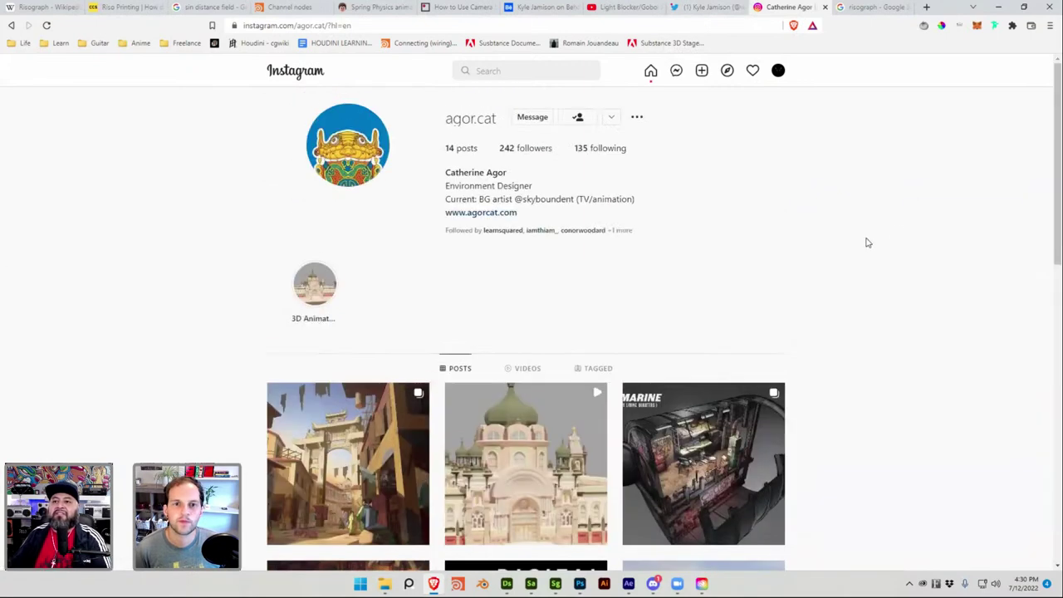
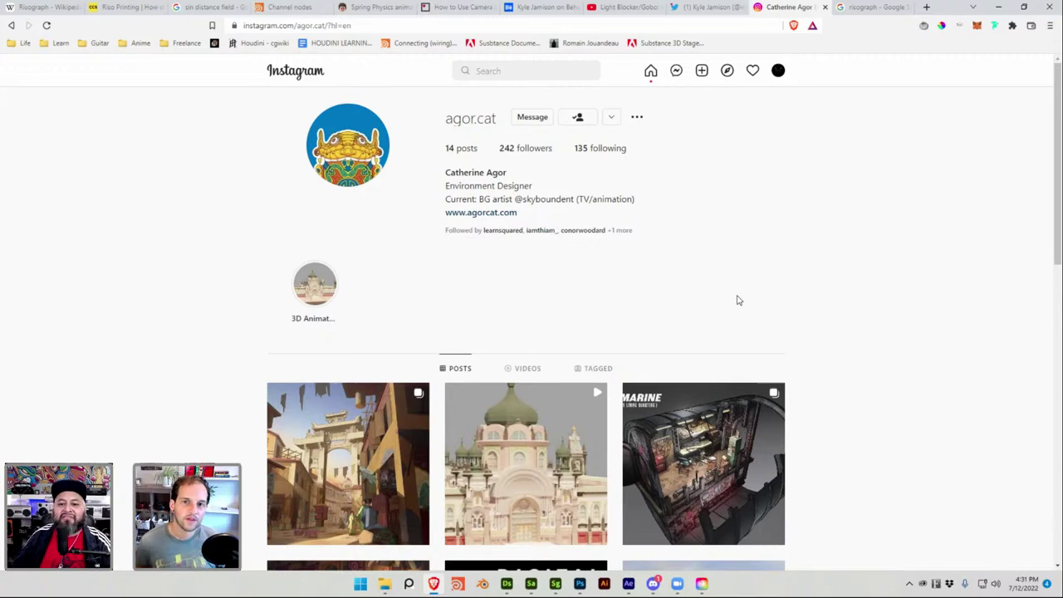
View the Guangzhou 1860s marketplace post from the artist's Instagram posts and return to the profile header
{"action": "scroll", "coordinate": [723, 256], "scroll_direction": "down", "scroll_amount": 3}
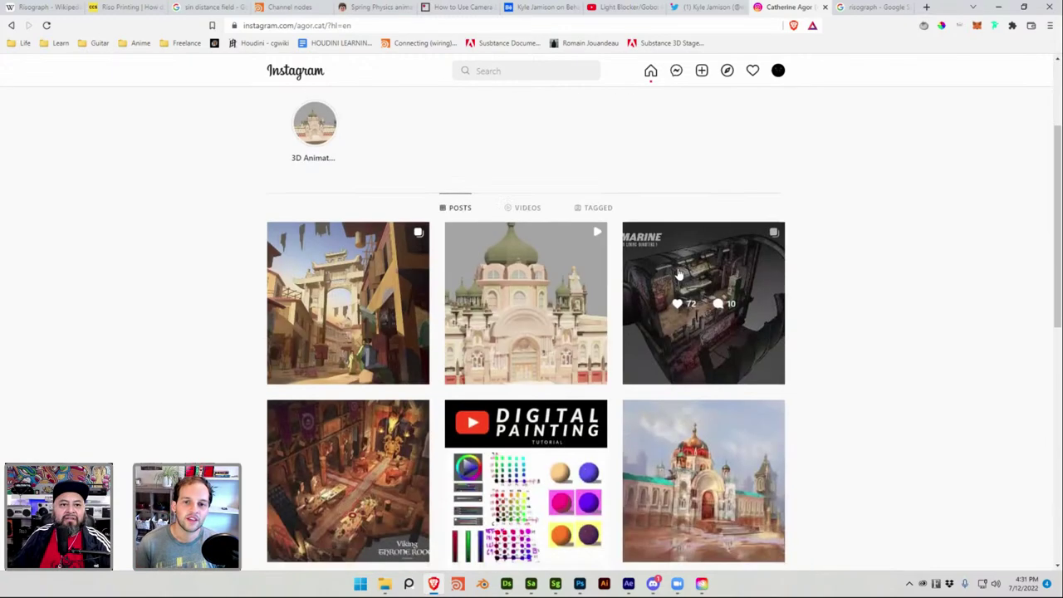
{"action": "left_click", "coordinate": [391, 257]}
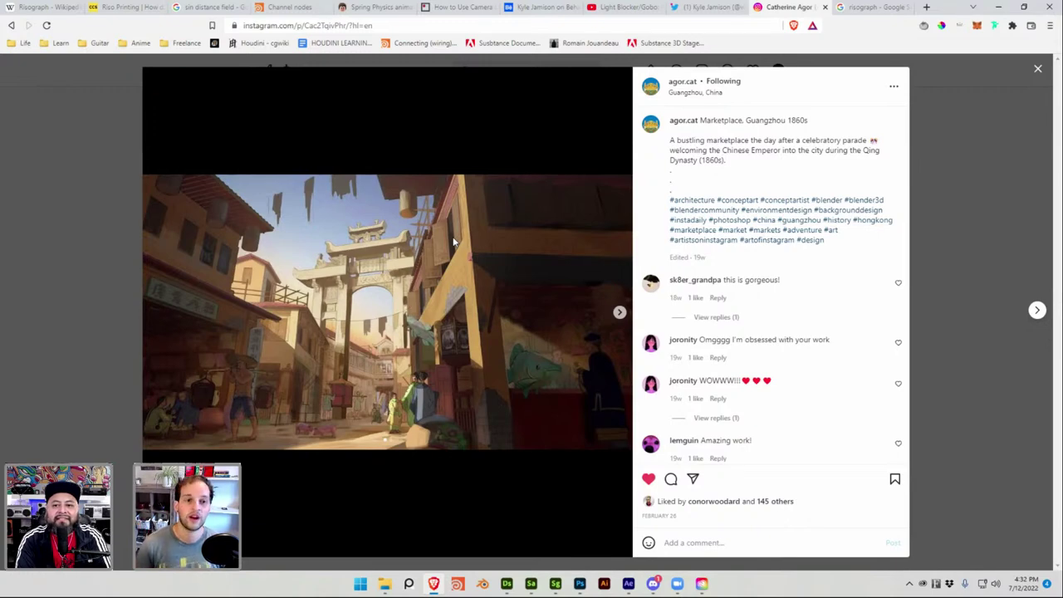
{"action": "left_click", "coordinate": [125, 258]}
{"action": "scroll", "coordinate": [442, 201], "scroll_direction": "up", "scroll_amount": 2}
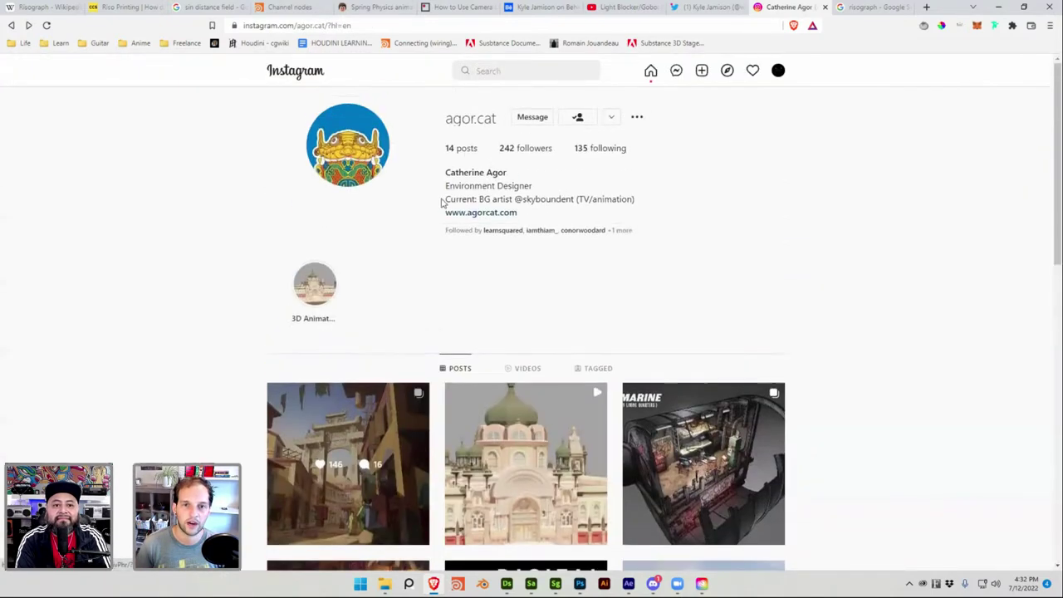
Open the learnsquared profile from the artist's mutual followers in a new tab, view it, and return to the artist's profile
{"action": "left_click", "coordinate": [490, 231]}
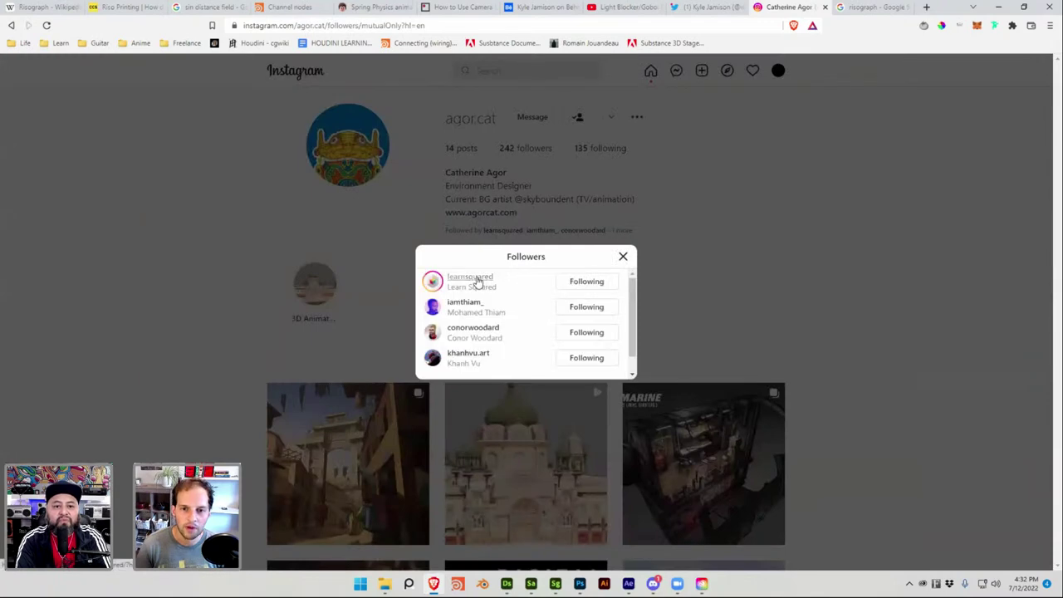
{"action": "right_click", "coordinate": [477, 282]}
{"action": "left_click", "coordinate": [503, 288]}
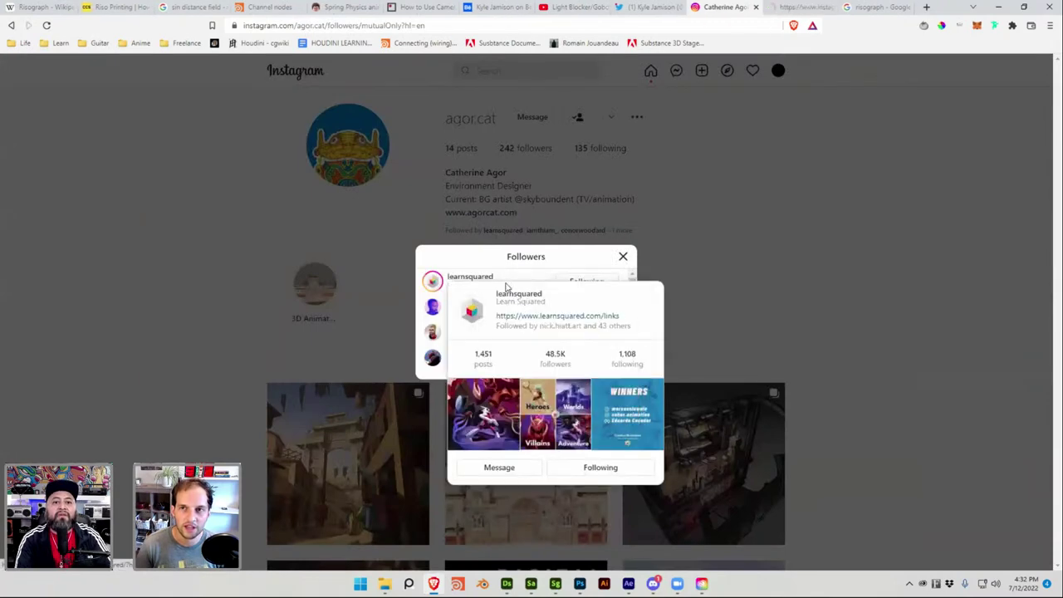
{"action": "left_click", "coordinate": [799, 7]}
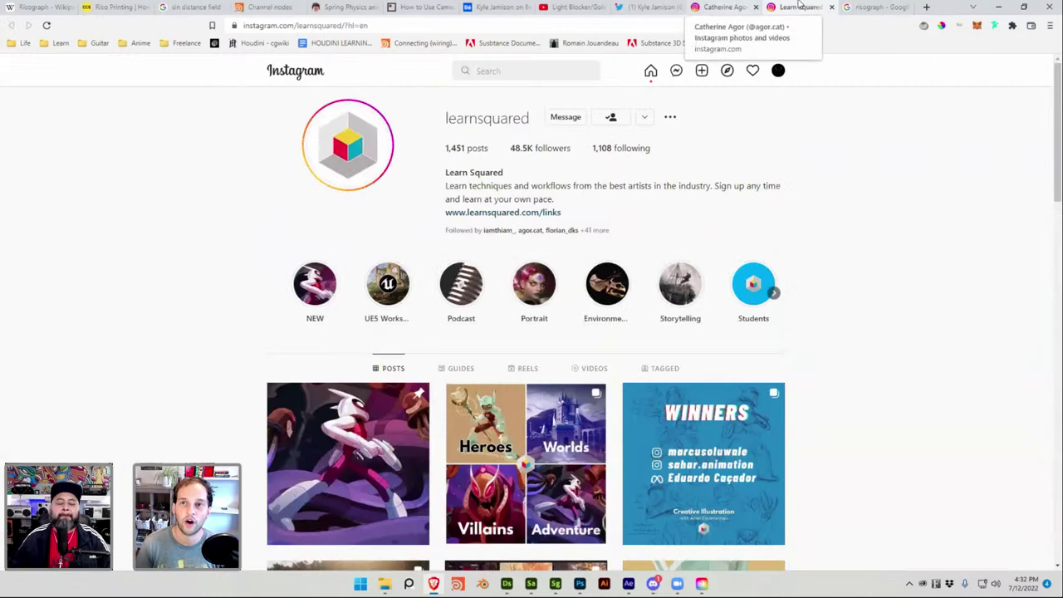
{"action": "left_click", "coordinate": [723, 7]}
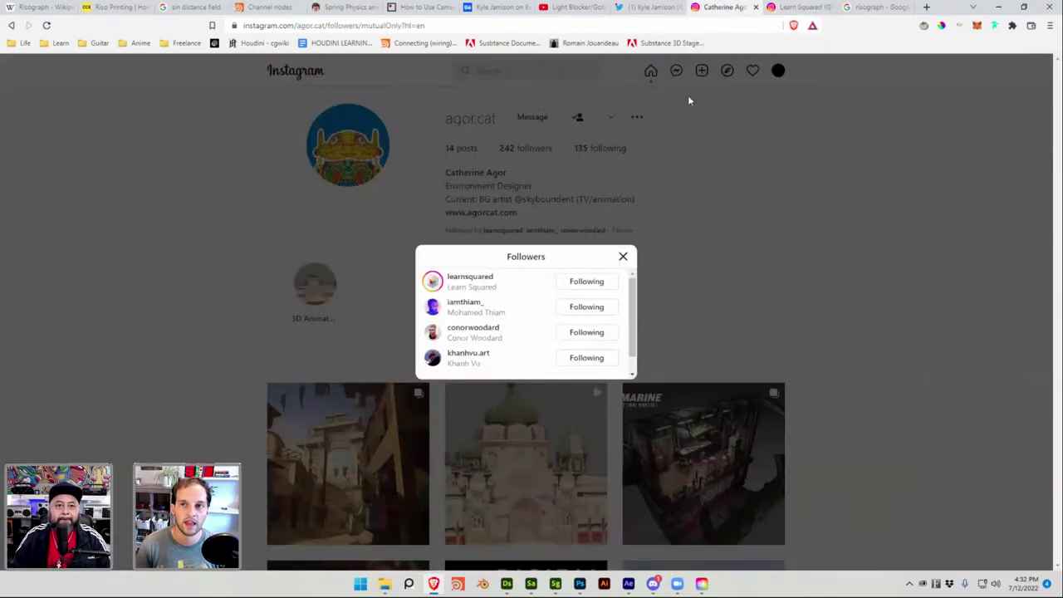
Close the followers list and compare the marketplace post's final painting with its untextured 3D model image
{"action": "left_click", "coordinate": [692, 234]}
{"action": "left_click", "coordinate": [359, 402]}
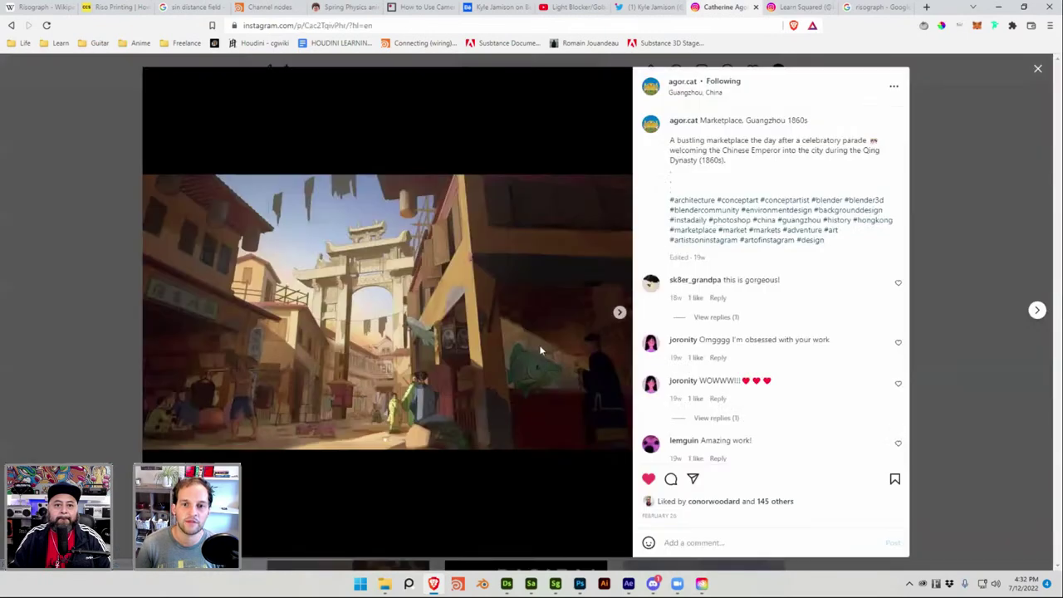
{"action": "left_click", "coordinate": [618, 313]}
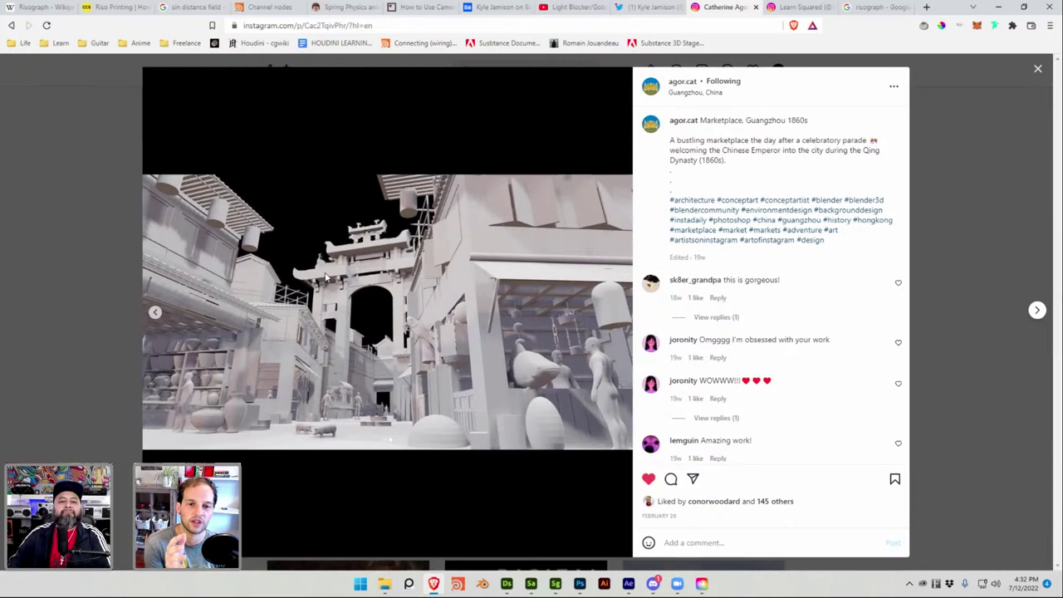
{"action": "left_click", "coordinate": [155, 313]}
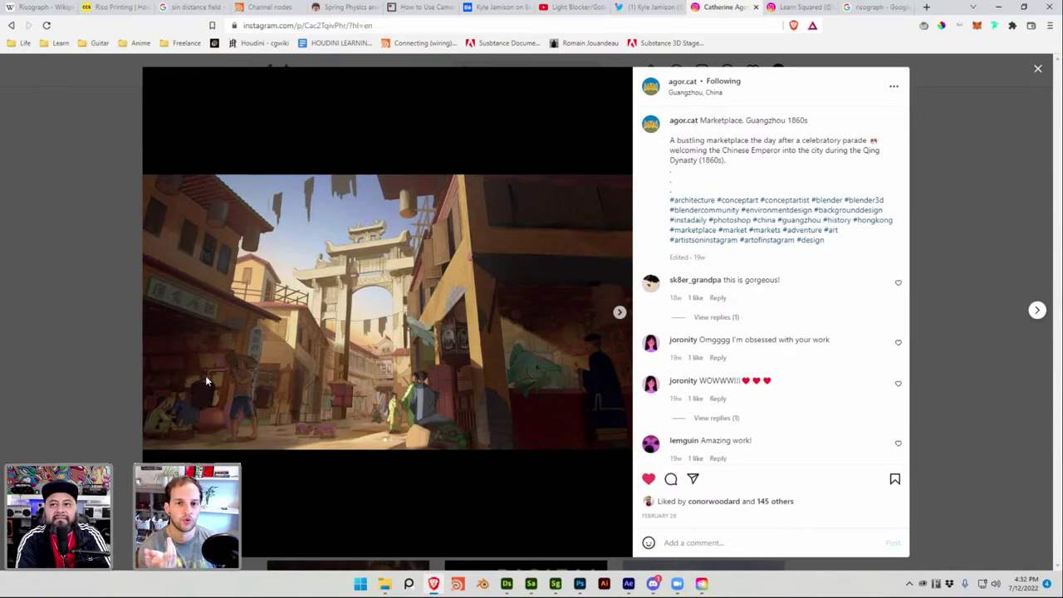
Leave the marketplace post, open the Submarine post, and compare its callouts, linework and 3D form images
{"action": "left_click", "coordinate": [943, 213]}
{"action": "scroll", "coordinate": [880, 247], "scroll_direction": "down", "scroll_amount": 2}
{"action": "left_click", "coordinate": [659, 268]}
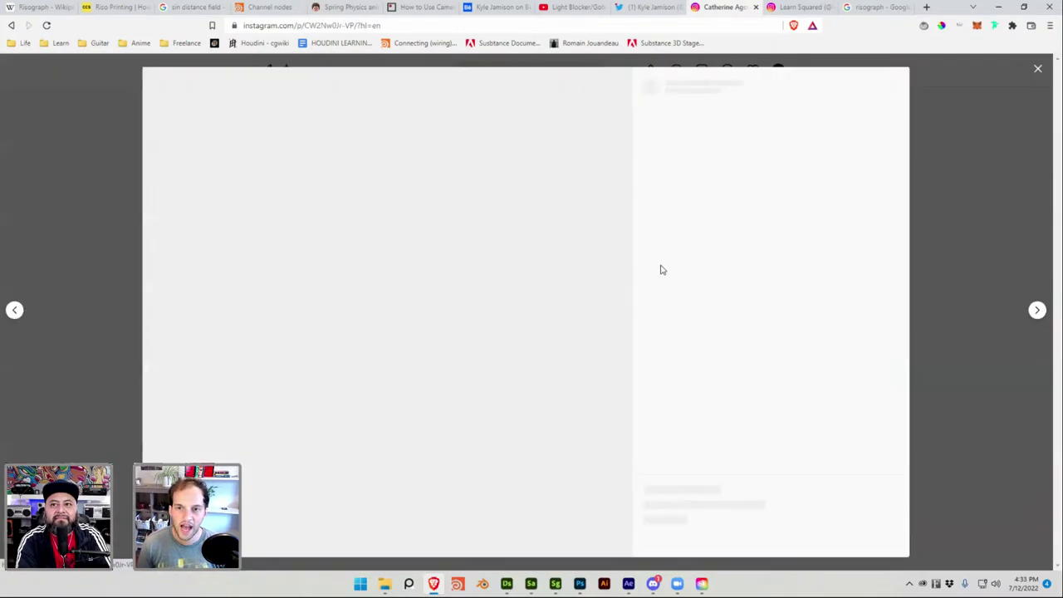
{"action": "left_click", "coordinate": [621, 313]}
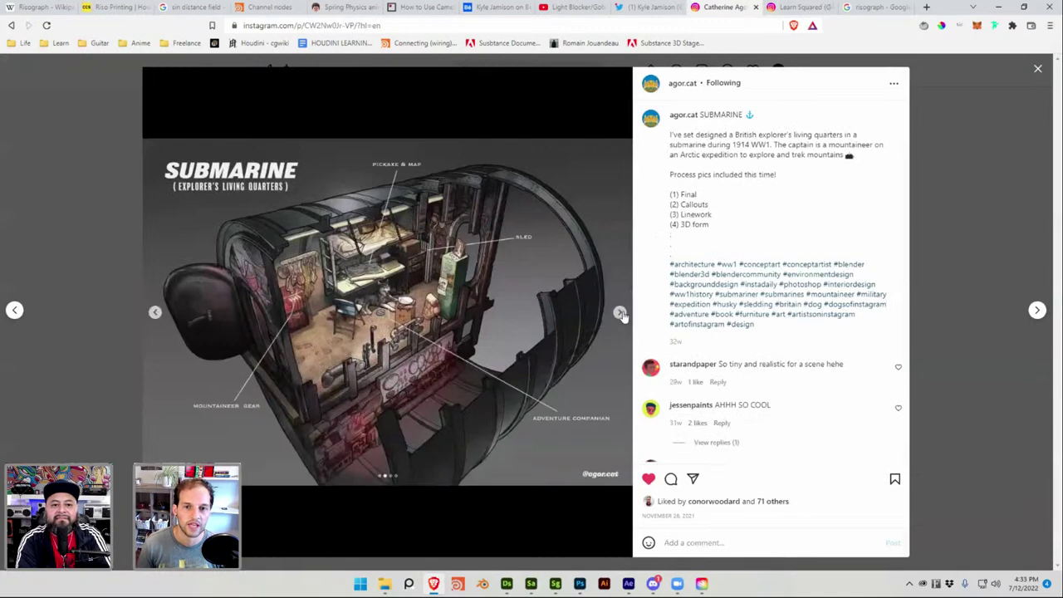
{"action": "left_click", "coordinate": [621, 313]}
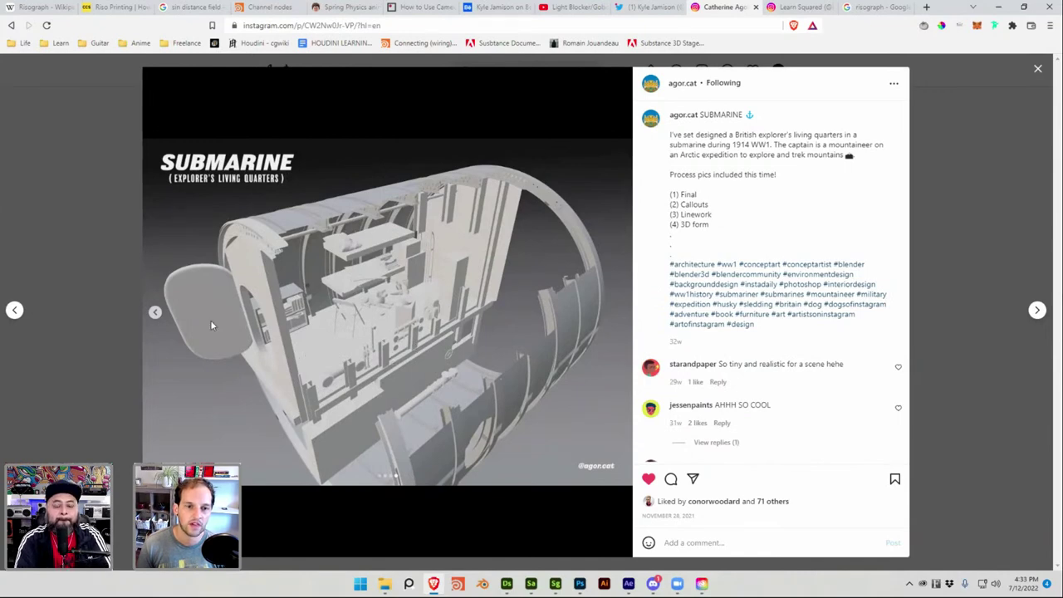
{"action": "left_click", "coordinate": [156, 313]}
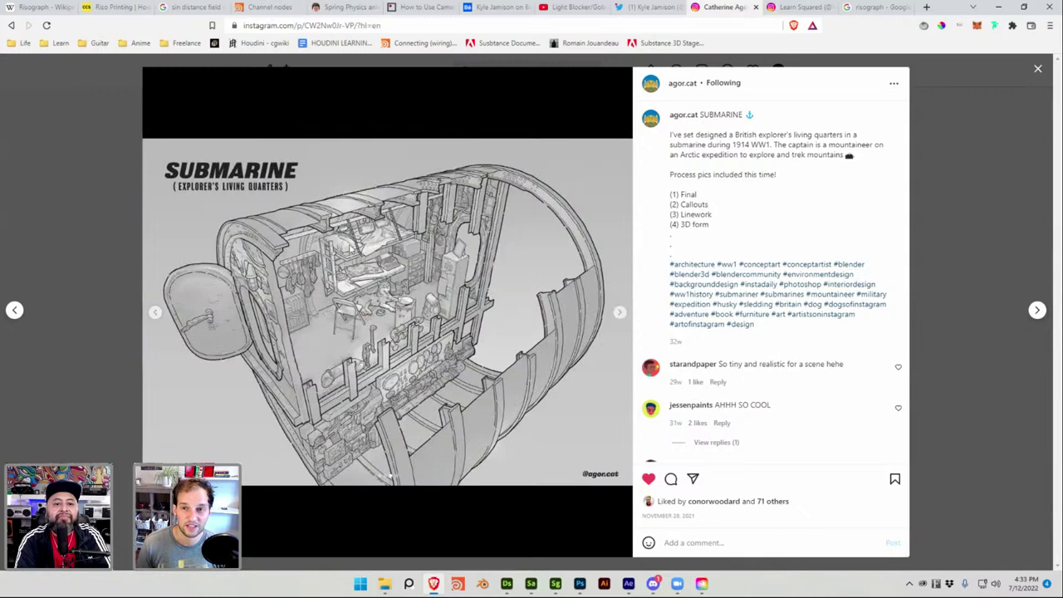
{"action": "left_click", "coordinate": [619, 312]}
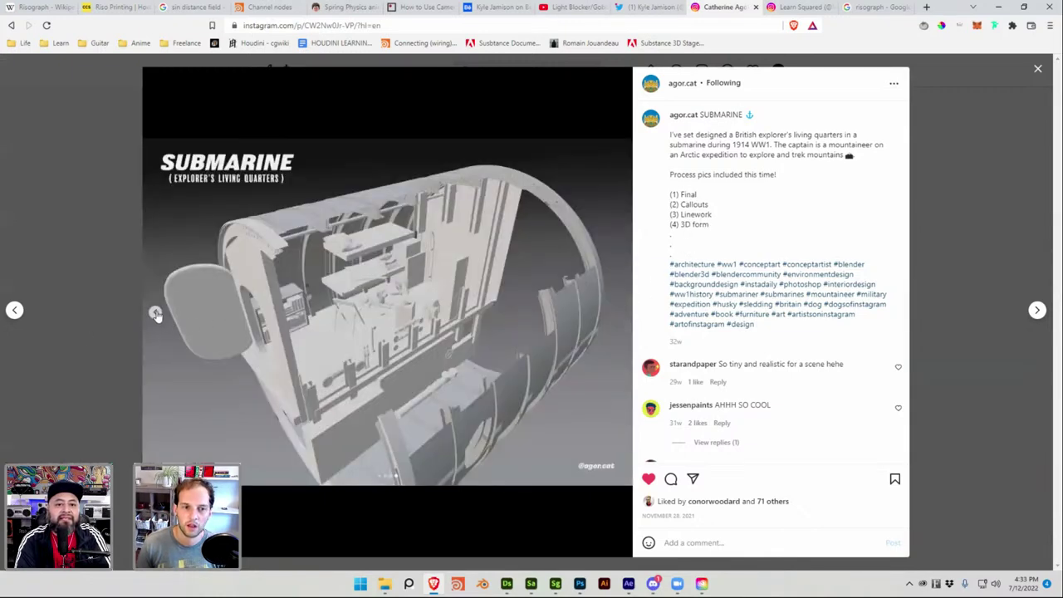
Step back through the Submarine post's process images to the final painting, run forward through them again, and close the post
{"action": "left_click", "coordinate": [155, 312]}
{"action": "left_click", "coordinate": [155, 312]}
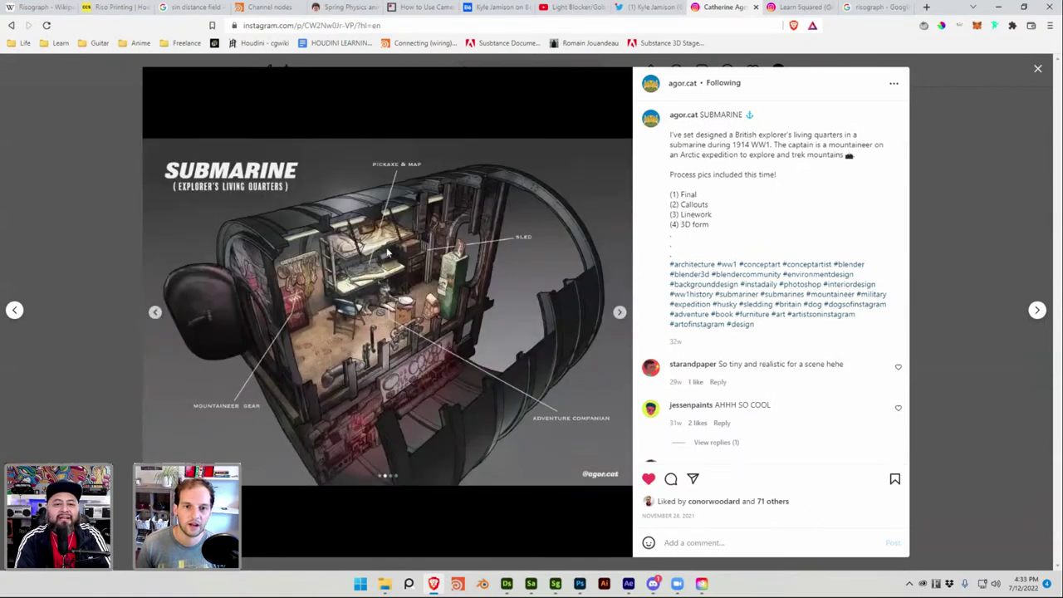
{"action": "left_click", "coordinate": [157, 312]}
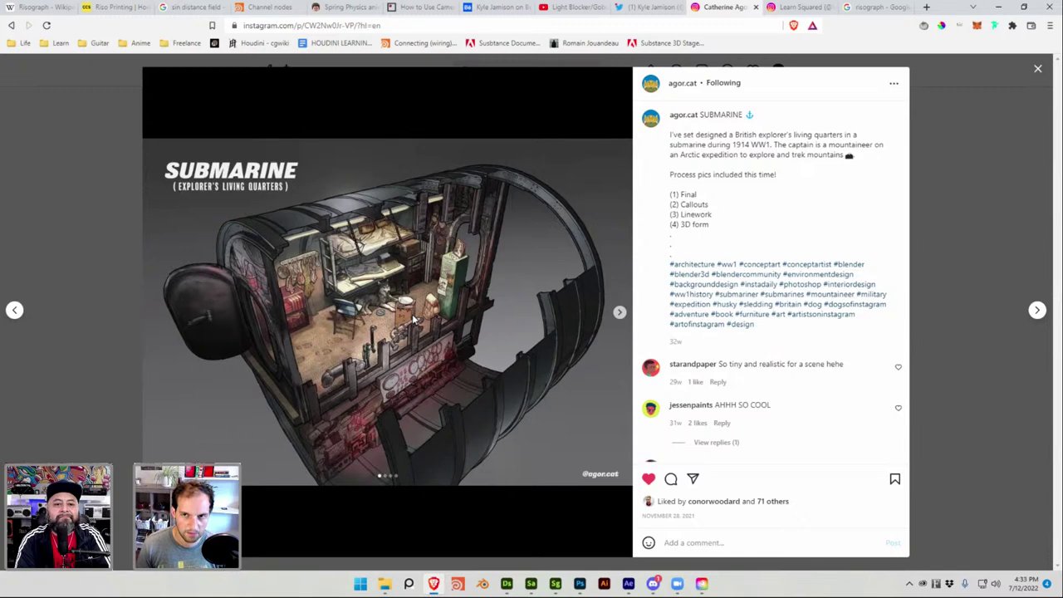
{"action": "left_click", "coordinate": [620, 312]}
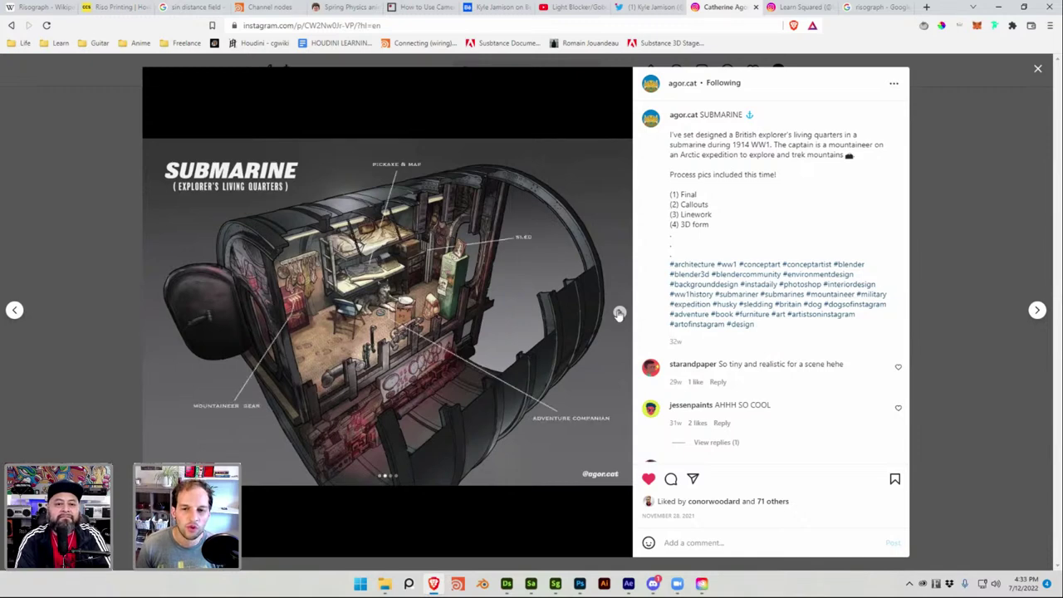
{"action": "left_click", "coordinate": [619, 312]}
{"action": "left_click", "coordinate": [620, 309]}
{"action": "left_click", "coordinate": [1012, 209]}
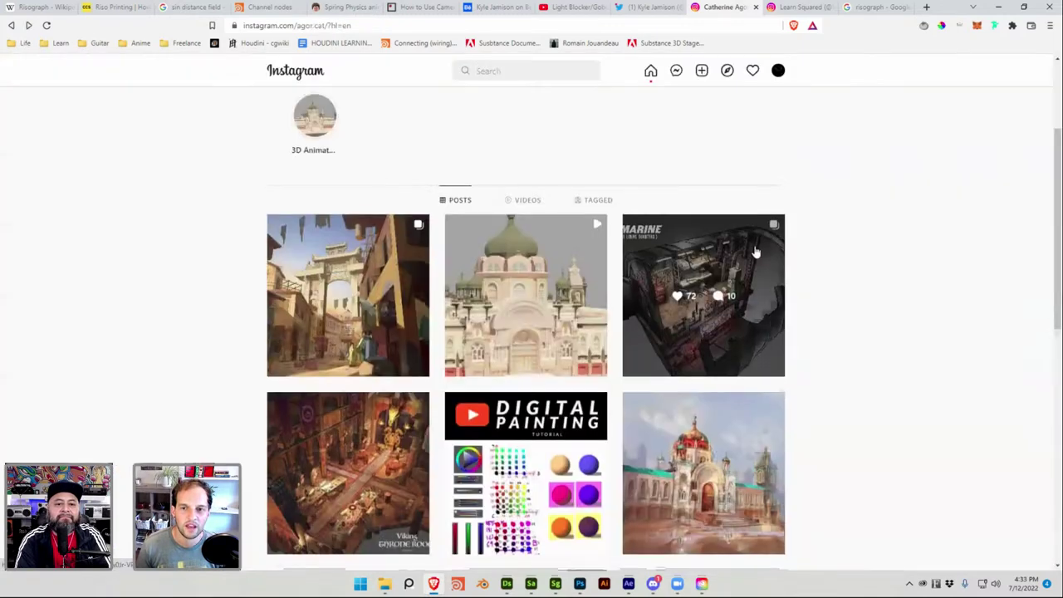
View the Mirage Palace post, briefly open the Viking Throne Room post, and return to the post grid
{"action": "scroll", "coordinate": [756, 252], "scroll_direction": "down", "scroll_amount": 1}
{"action": "left_click", "coordinate": [624, 326]}
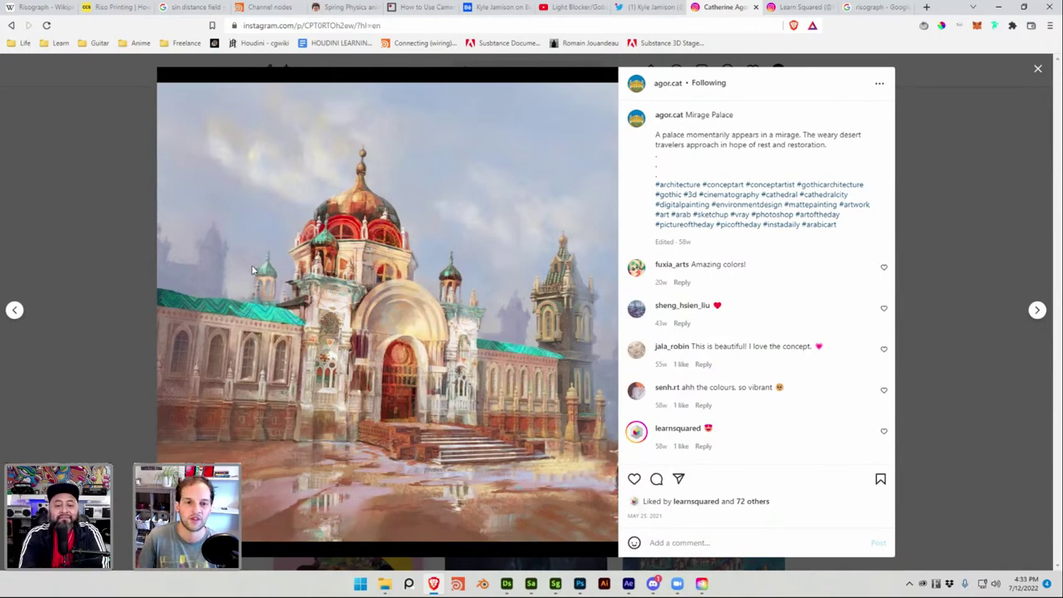
{"action": "left_click", "coordinate": [130, 239]}
{"action": "left_click", "coordinate": [317, 309]}
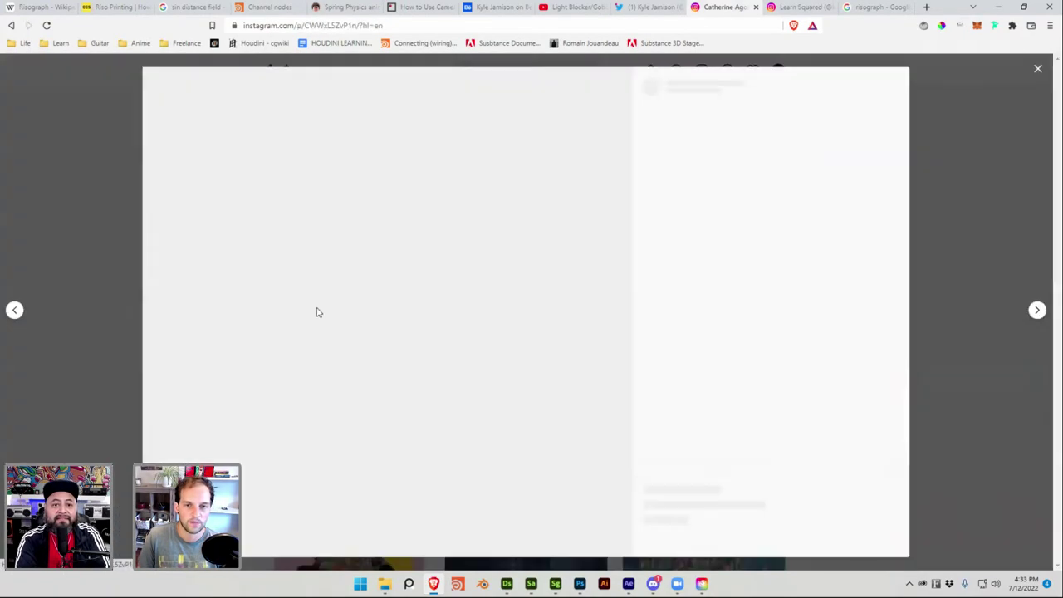
{"action": "left_click", "coordinate": [944, 223]}
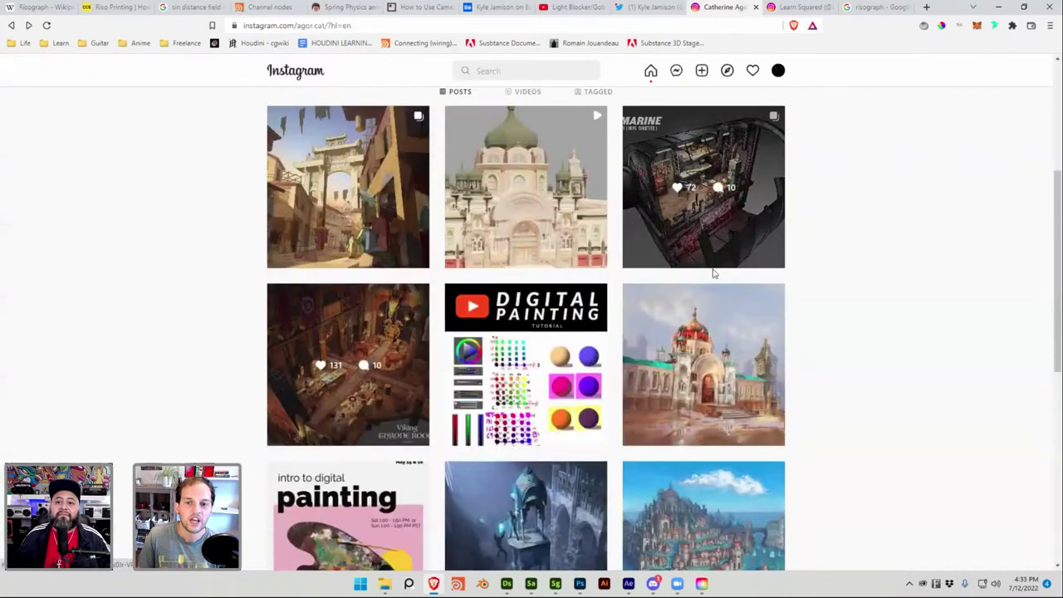
View the Digital Painting Tutorial post and the Labyrinth of Lost Selves post, closing each one
{"action": "left_click", "coordinate": [583, 321]}
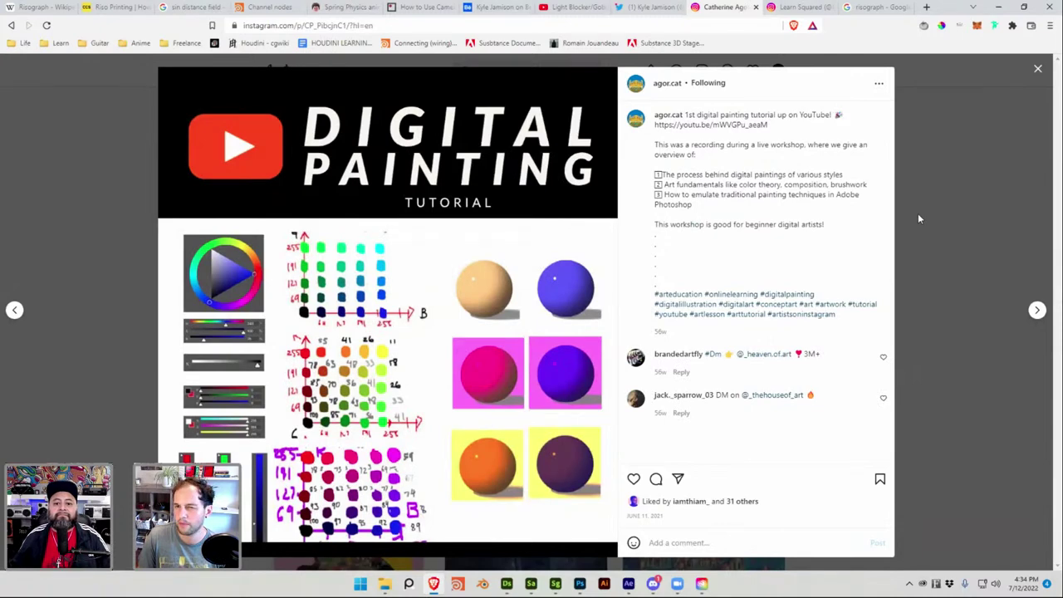
{"action": "left_click", "coordinate": [919, 218]}
{"action": "scroll", "coordinate": [917, 218], "scroll_direction": "down", "scroll_amount": 1}
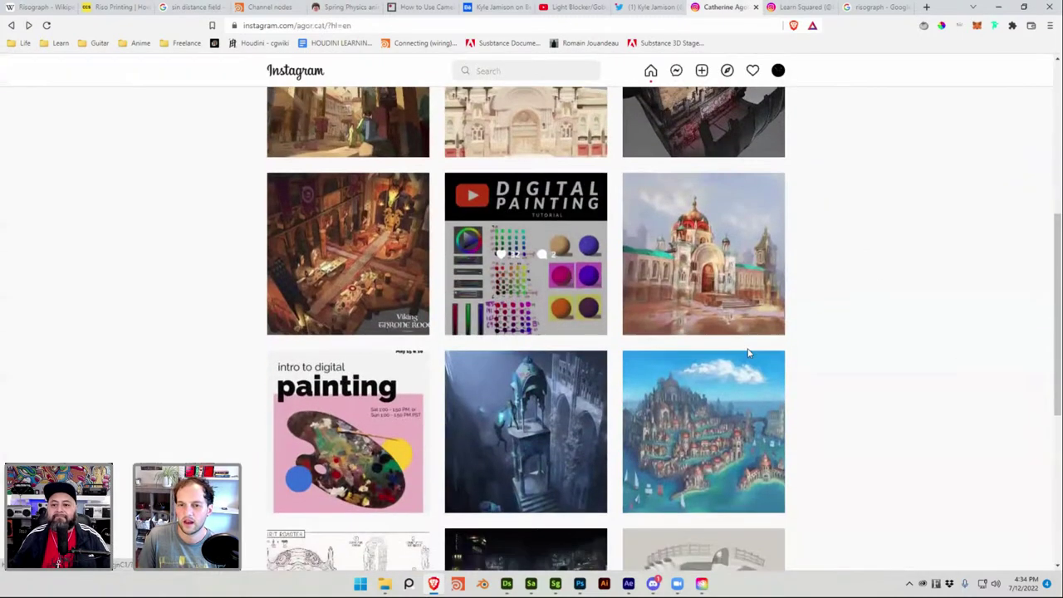
{"action": "left_click", "coordinate": [583, 387]}
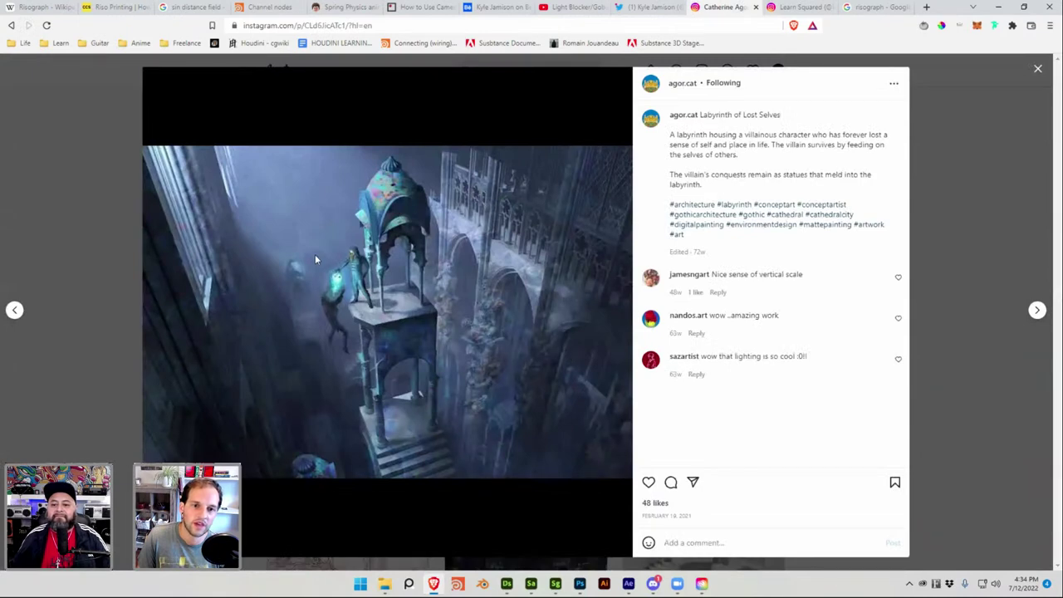
{"action": "left_click", "coordinate": [936, 221]}
Browse the remaining artwork posts, reopen Labyrinth of Lost Selves, and view the Venetian-inspired water city post
{"action": "scroll", "coordinate": [932, 228], "scroll_direction": "down", "scroll_amount": 2}
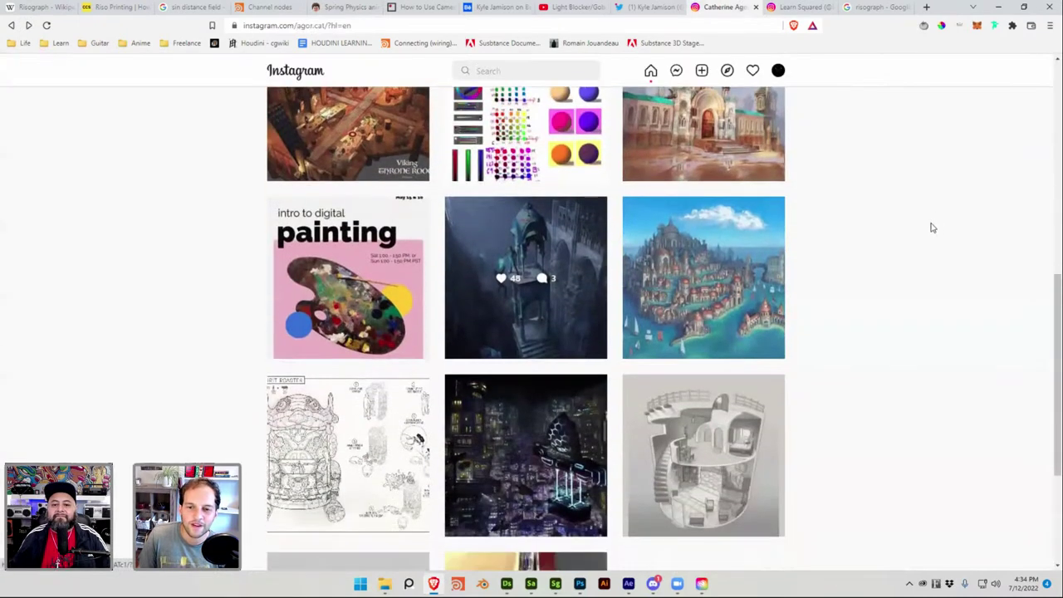
{"action": "scroll", "coordinate": [548, 218], "scroll_direction": "down", "scroll_amount": 1}
{"action": "scroll", "coordinate": [541, 228], "scroll_direction": "up", "scroll_amount": 2}
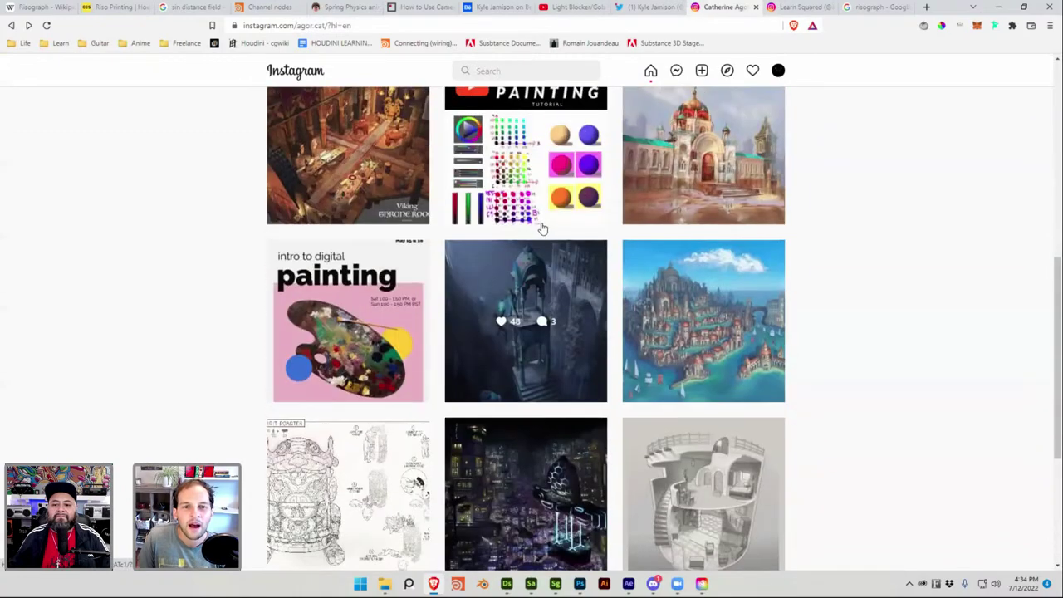
{"action": "scroll", "coordinate": [541, 228], "scroll_direction": "up", "scroll_amount": 5}
{"action": "scroll", "coordinate": [542, 227], "scroll_direction": "down", "scroll_amount": 5}
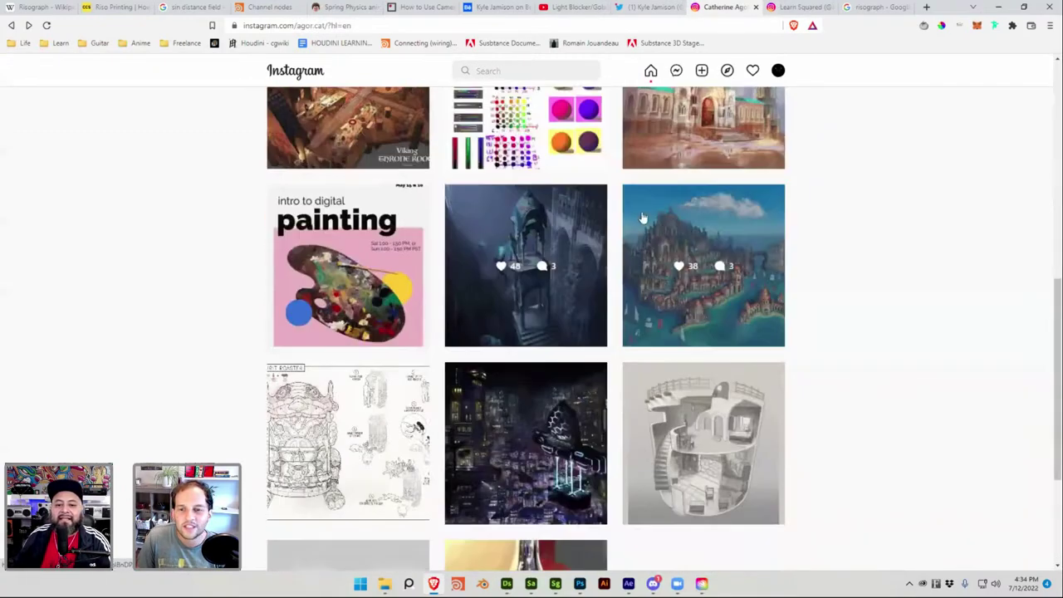
{"action": "left_click", "coordinate": [585, 233]}
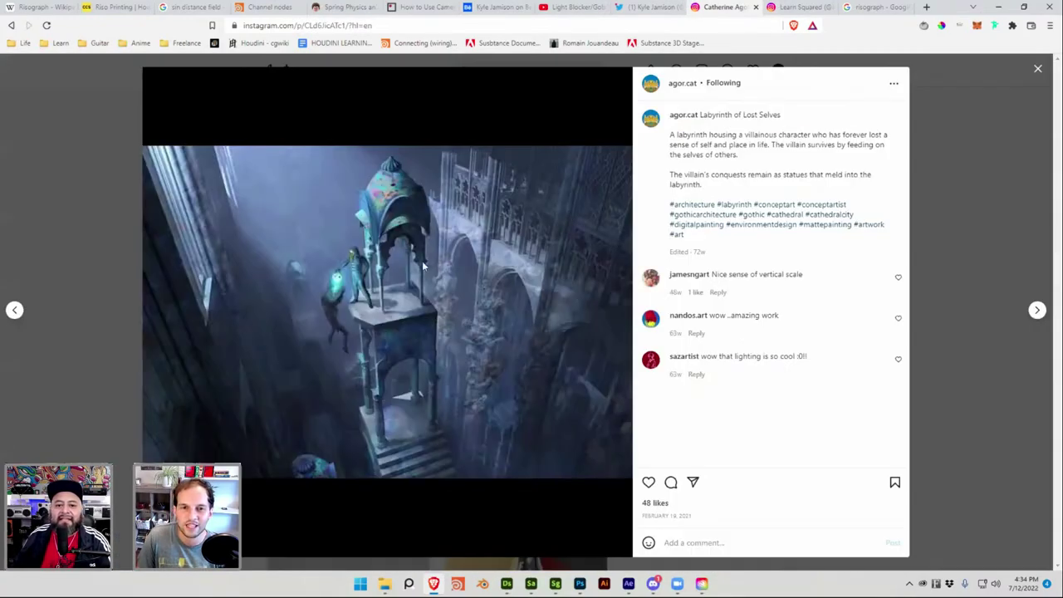
{"action": "left_click", "coordinate": [956, 231]}
{"action": "left_click", "coordinate": [737, 249]}
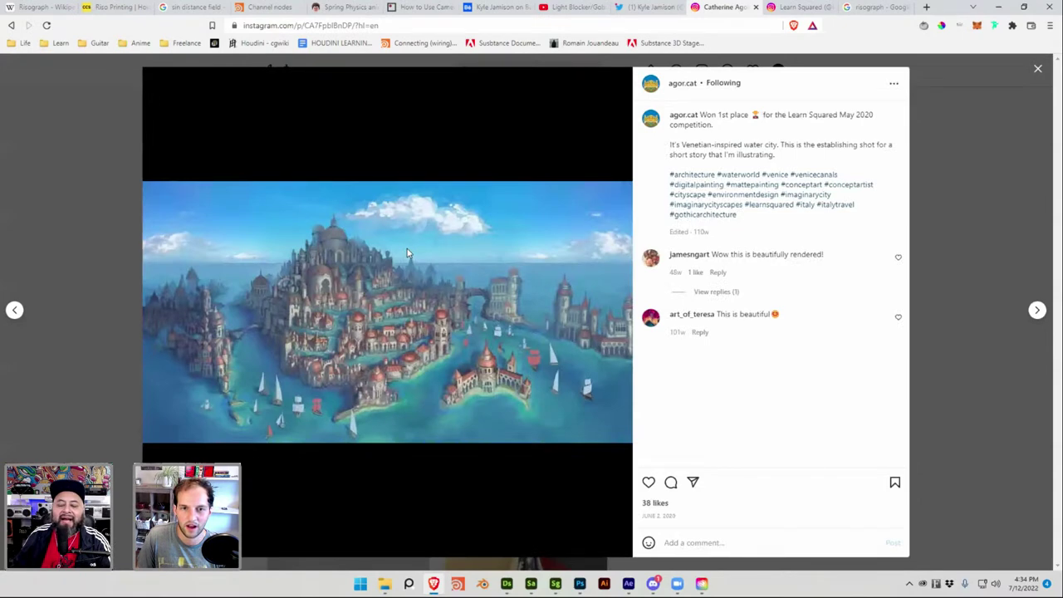
{"action": "left_click", "coordinate": [75, 200]}
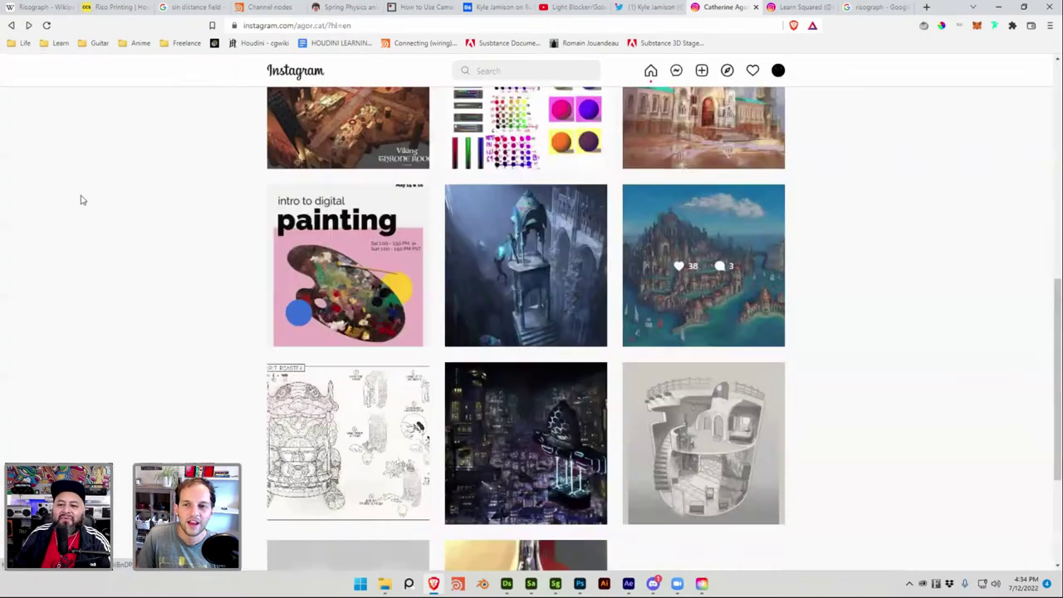
View the Labyrinth of Lost Selves post and briefly revisit the Submarine post, closing each one
{"action": "left_click", "coordinate": [519, 211]}
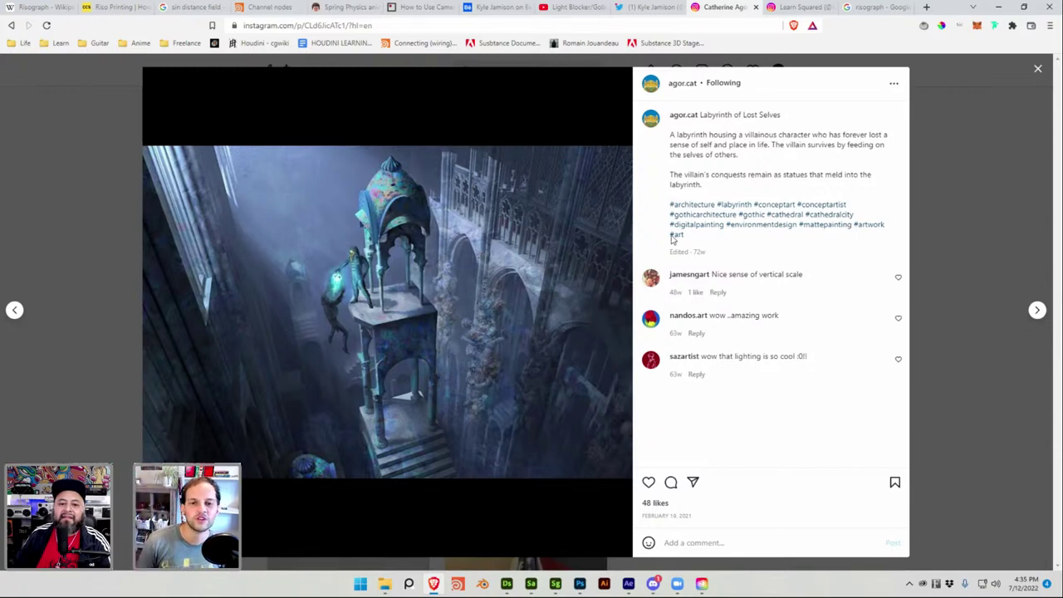
{"action": "left_click", "coordinate": [934, 226]}
{"action": "scroll", "coordinate": [842, 247], "scroll_direction": "up", "scroll_amount": 3}
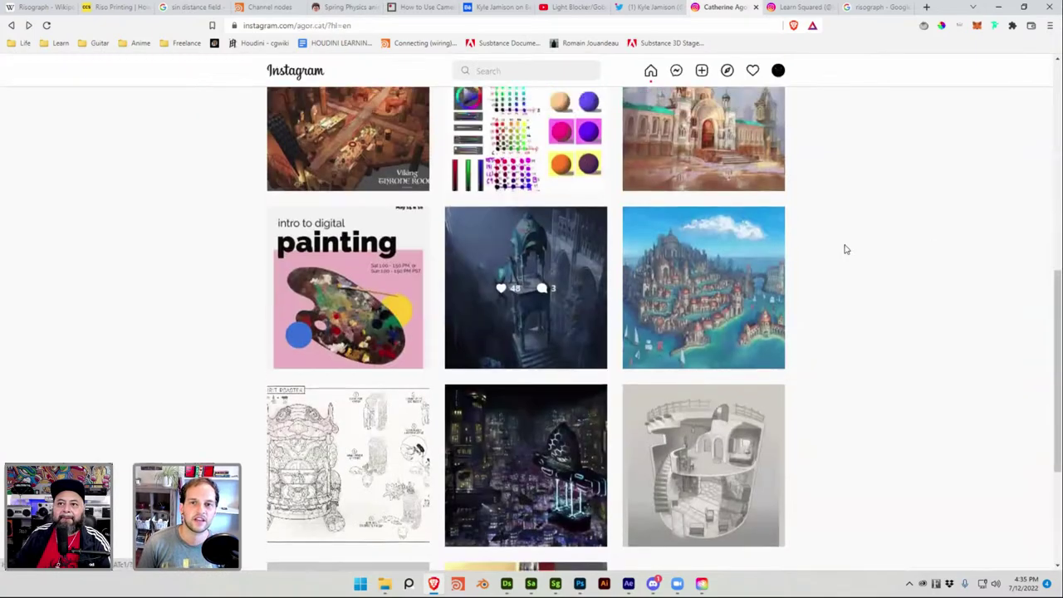
{"action": "scroll", "coordinate": [845, 249], "scroll_direction": "up", "scroll_amount": 2}
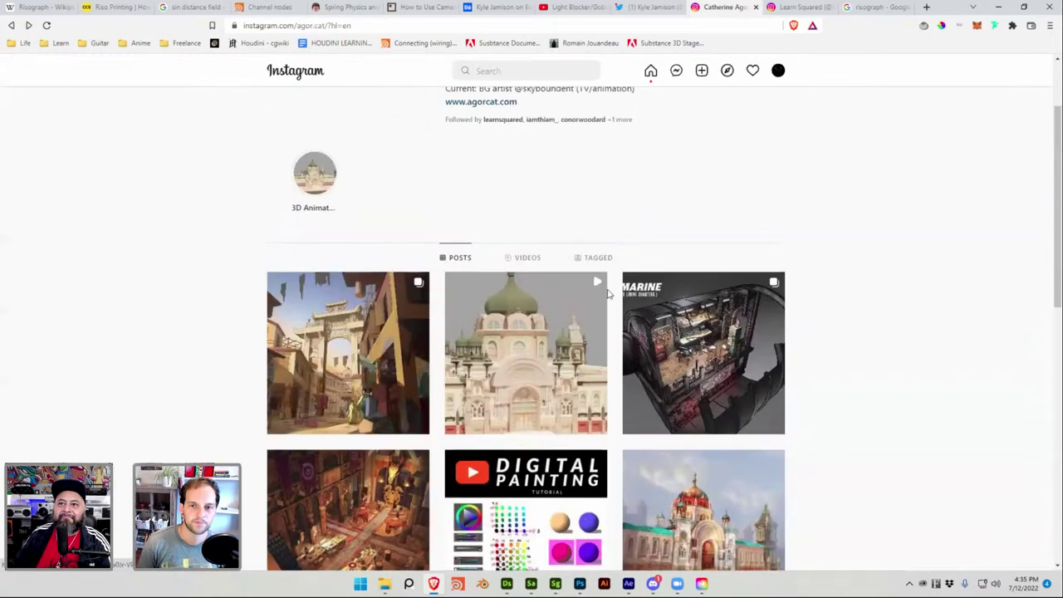
{"action": "left_click", "coordinate": [678, 315]}
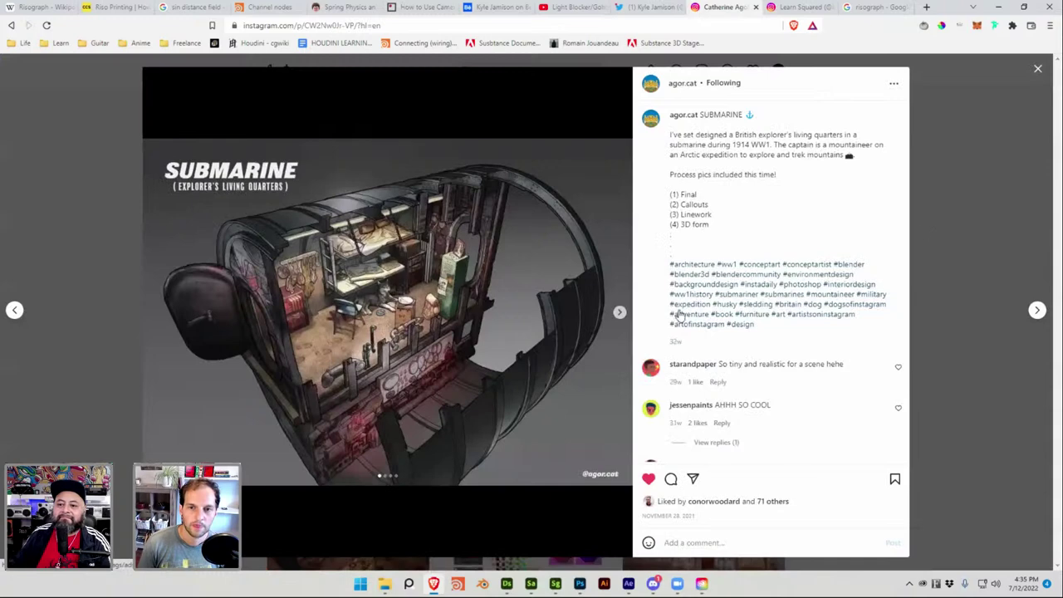
{"action": "left_click", "coordinate": [953, 226]}
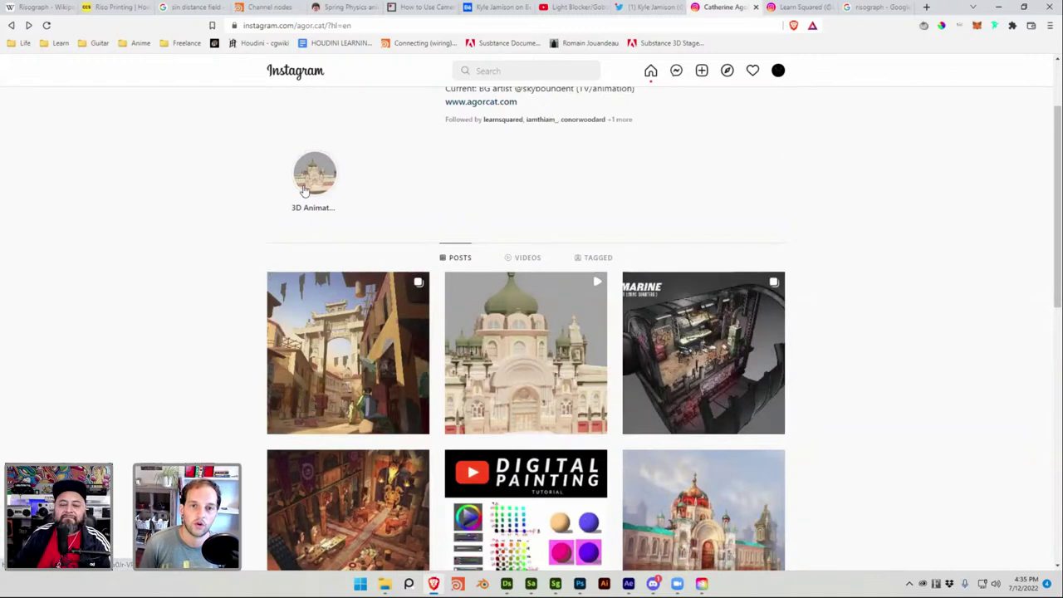
{"action": "left_click", "coordinate": [281, 214]}
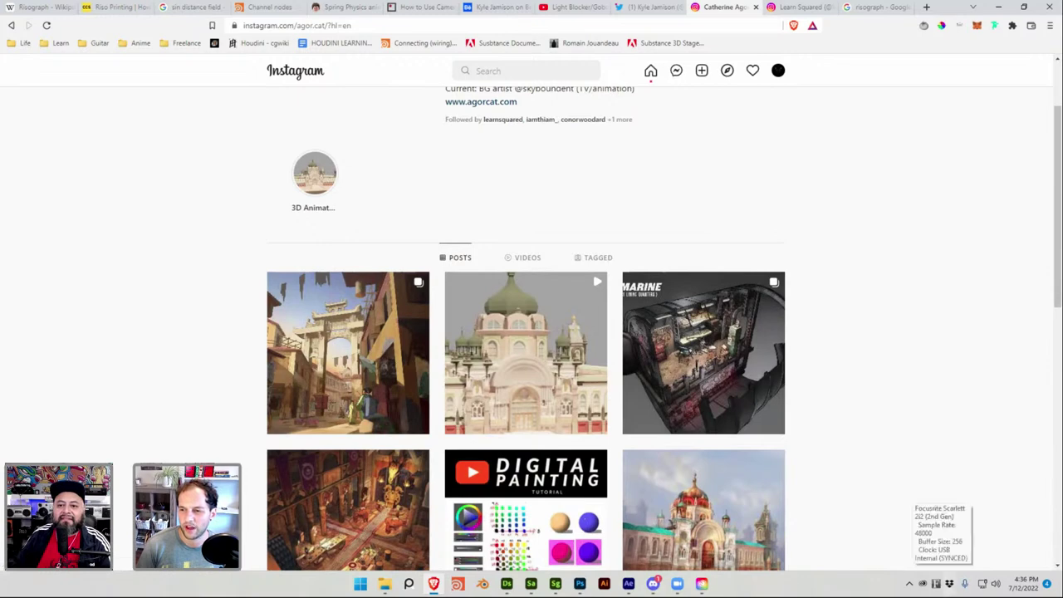
Switch to Creative Cloud Desktop, view its 3D and AR apps, and dismiss the window to return to the post grid
{"action": "left_click", "coordinate": [927, 591]}
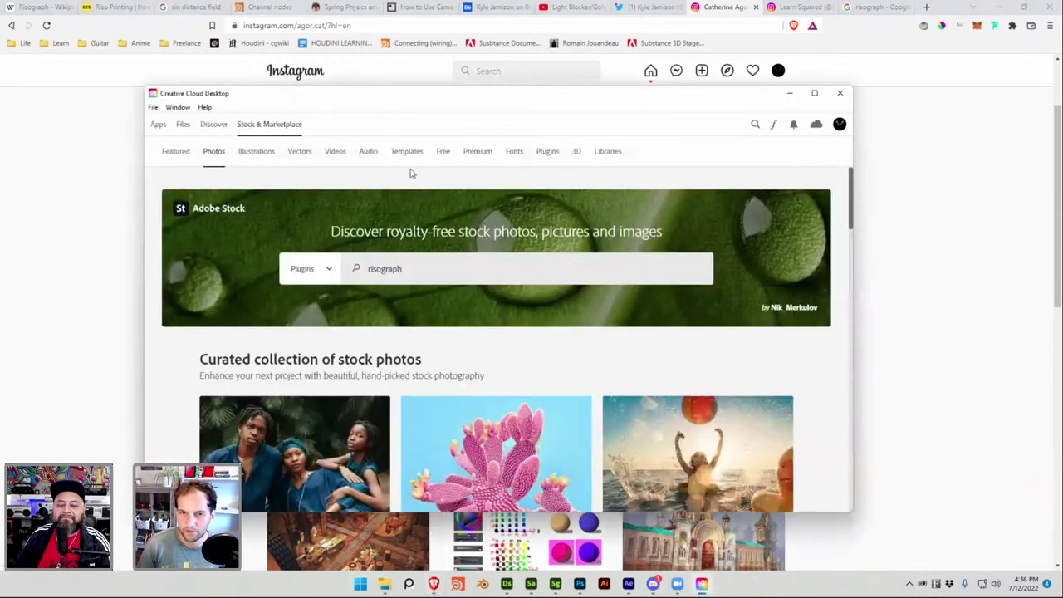
{"action": "left_click", "coordinate": [177, 125]}
{"action": "left_click", "coordinate": [163, 126]}
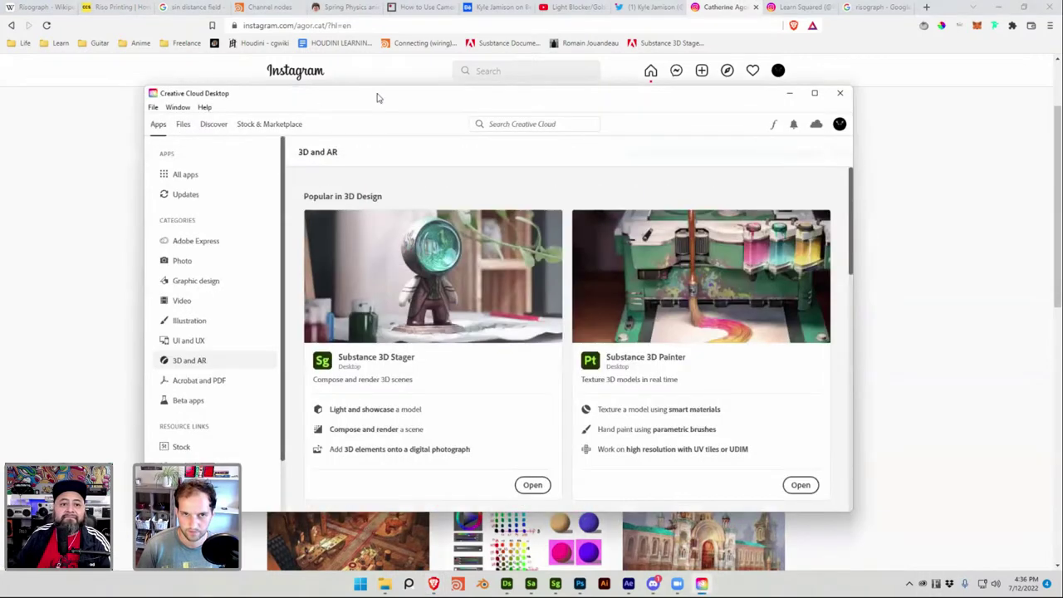
{"action": "left_click_drag", "start_coordinate": [666, 101], "coordinate": [884, 57]}
{"action": "left_click", "coordinate": [1008, 51]}
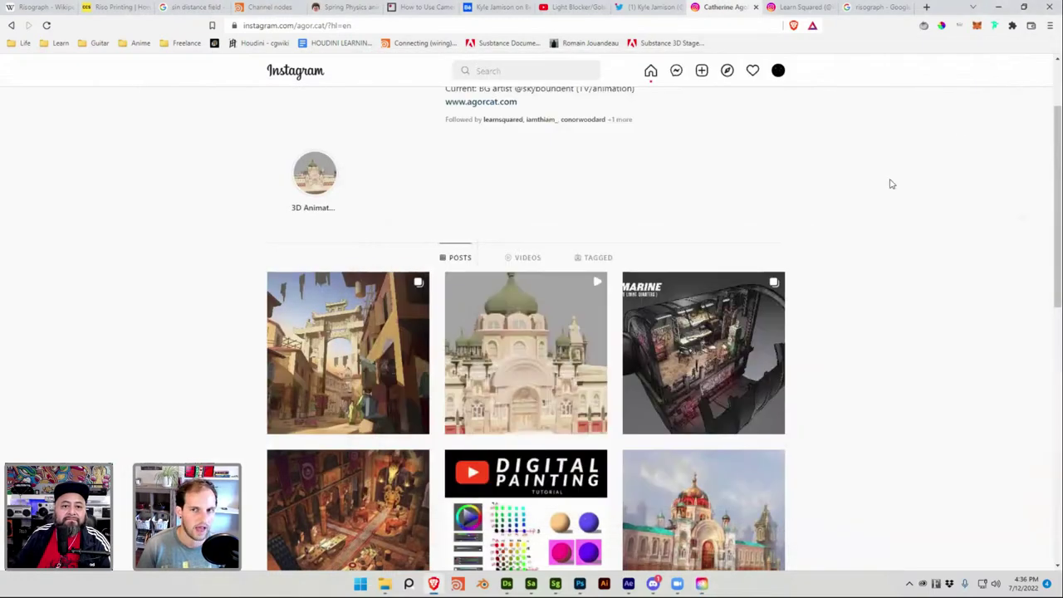
View the Marketplace, Guangzhou 1860s post and the moon city post, closing each one
{"action": "scroll", "coordinate": [890, 184], "scroll_direction": "down", "scroll_amount": 2}
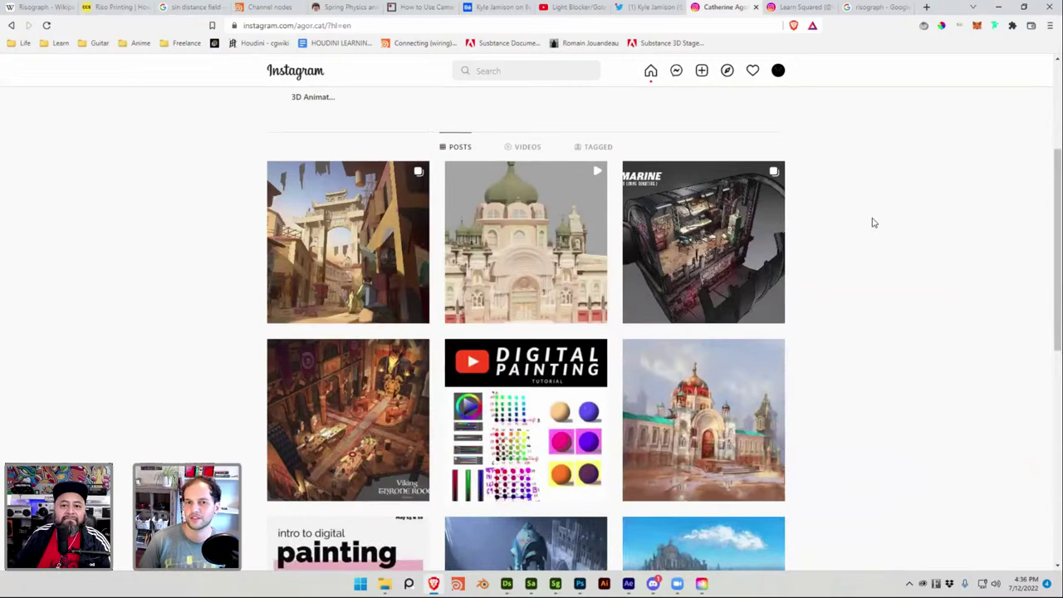
{"action": "left_click", "coordinate": [347, 214]}
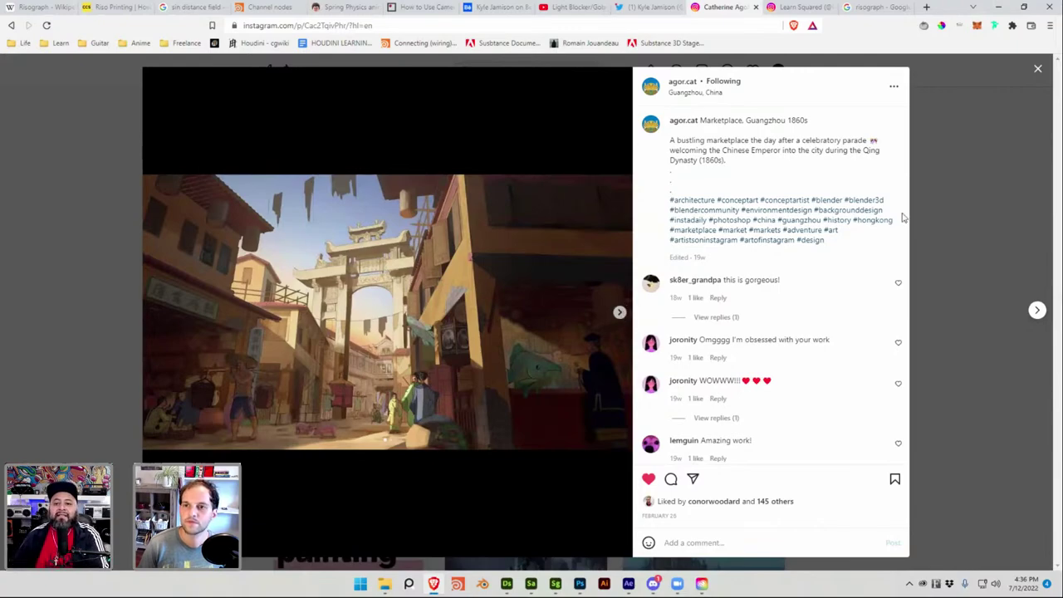
{"action": "left_click", "coordinate": [935, 196]}
{"action": "scroll", "coordinate": [844, 216], "scroll_direction": "down", "scroll_amount": 1}
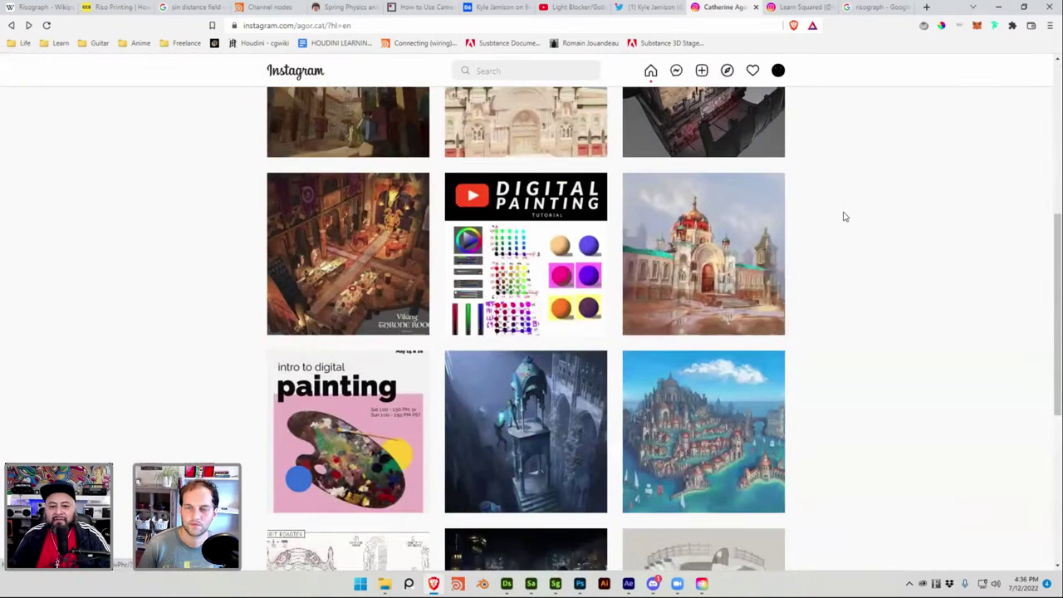
{"action": "scroll", "coordinate": [721, 253], "scroll_direction": "down", "scroll_amount": 3}
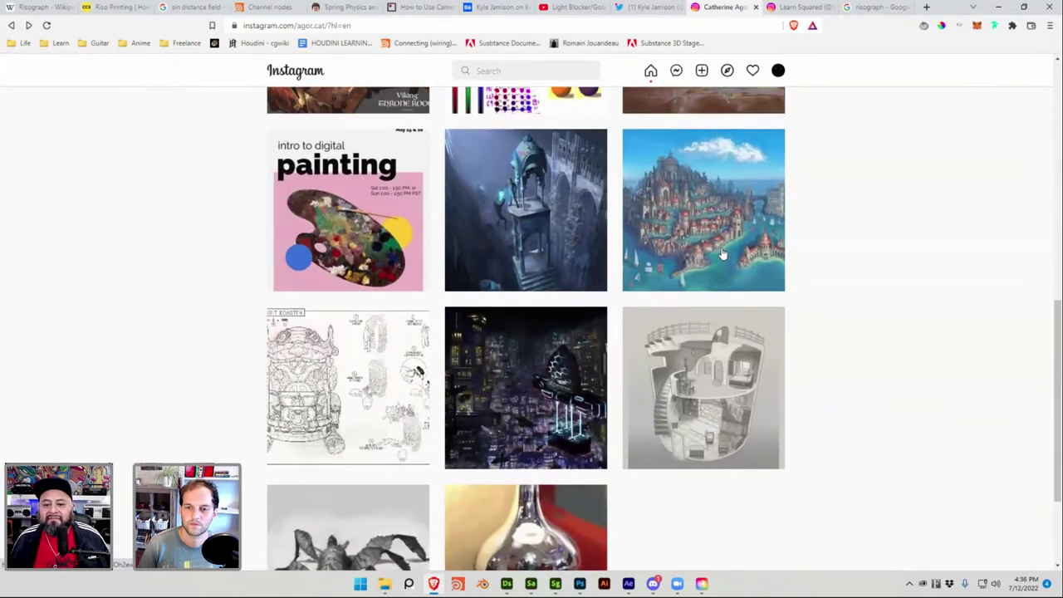
{"action": "left_click", "coordinate": [569, 244]}
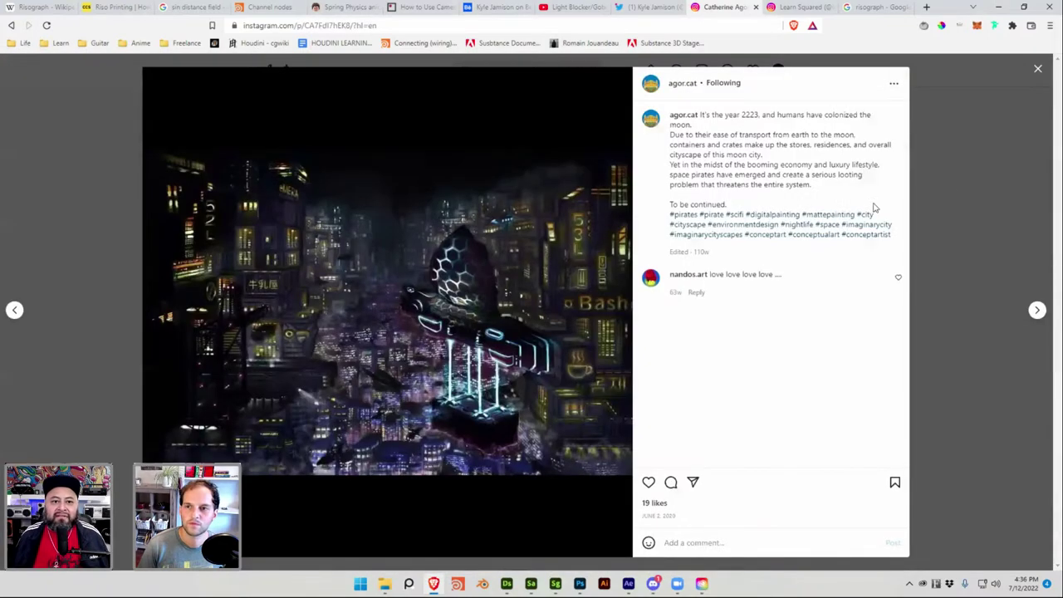
{"action": "left_click", "coordinate": [927, 197]}
{"action": "scroll", "coordinate": [742, 208], "scroll_direction": "up", "scroll_amount": 5}
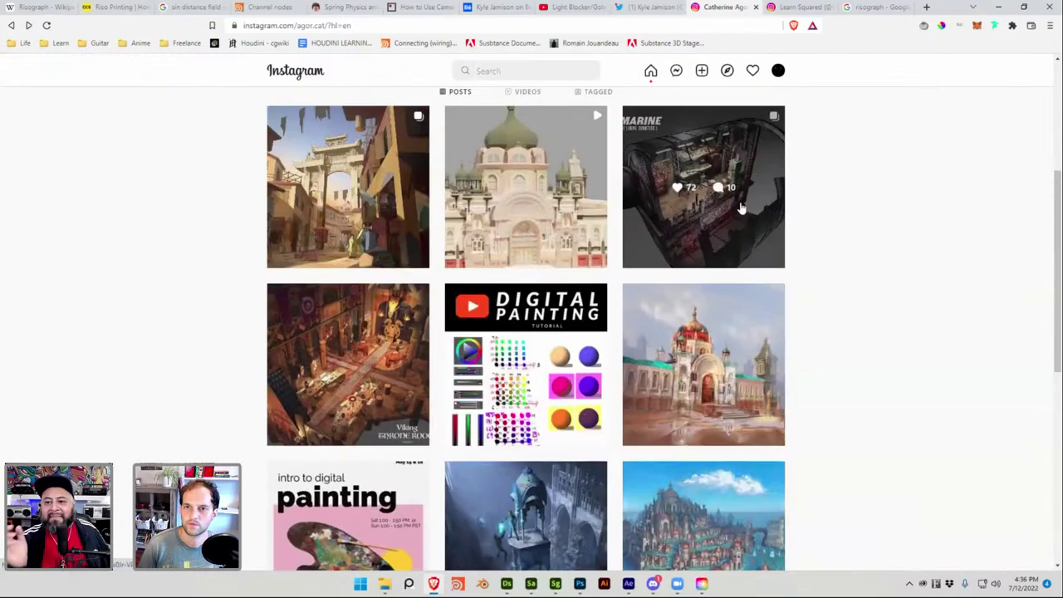
Open the Submarine post, advance through its process images to the 3D form, and step back to the final painting
{"action": "left_click", "coordinate": [732, 131]}
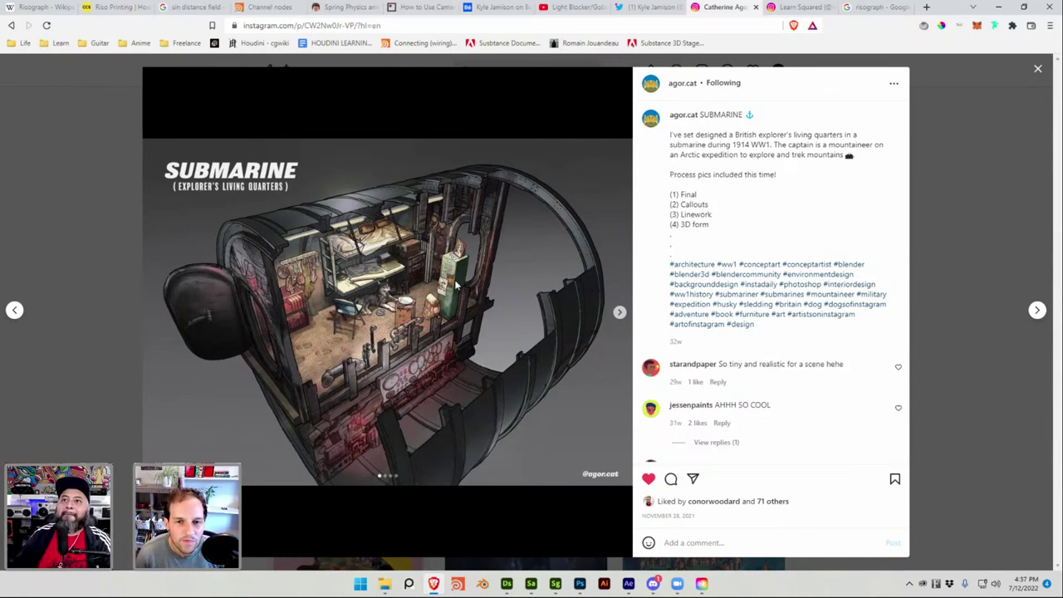
{"action": "left_click", "coordinate": [620, 312]}
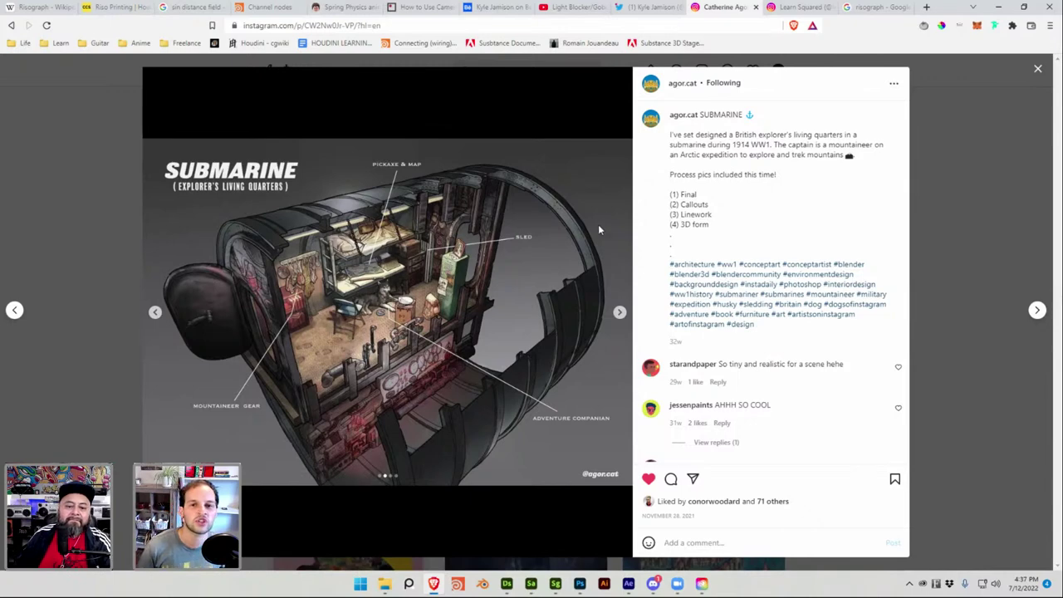
{"action": "left_click", "coordinate": [618, 313]}
{"action": "left_click", "coordinate": [618, 314]}
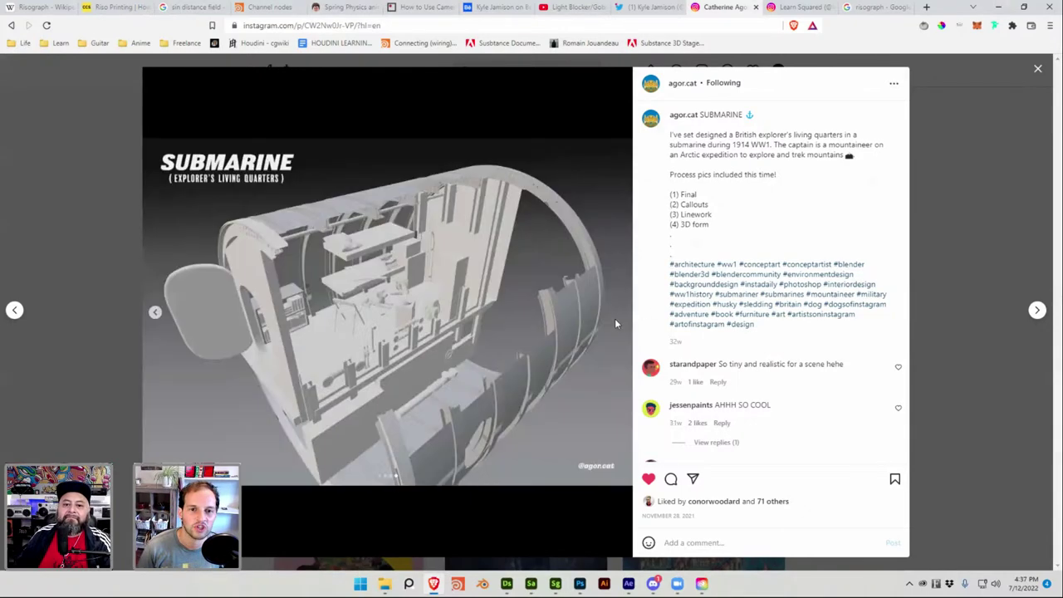
{"action": "left_click", "coordinate": [154, 313]}
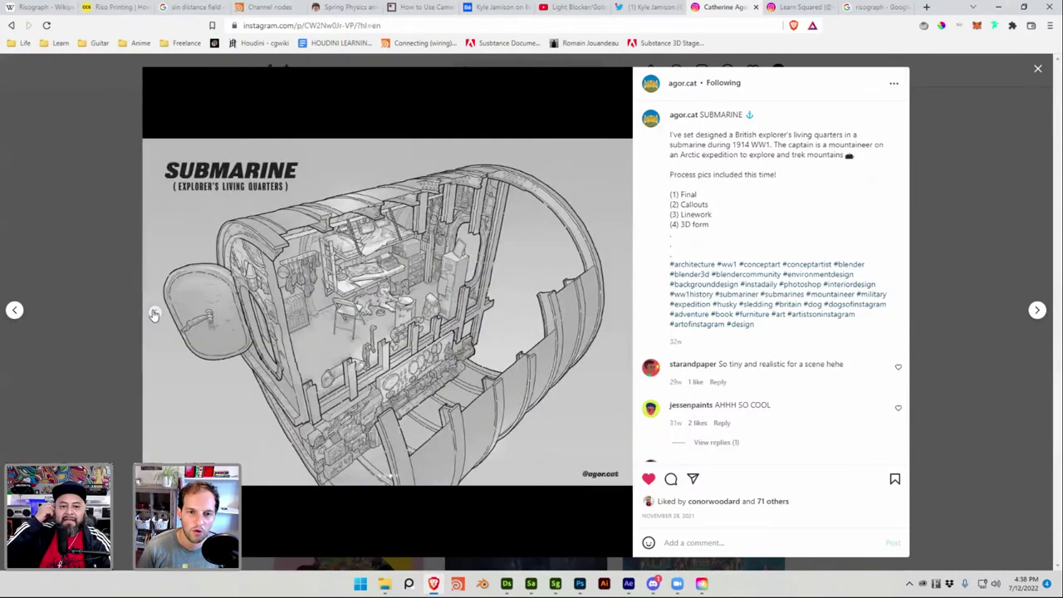
{"action": "left_click", "coordinate": [155, 313]}
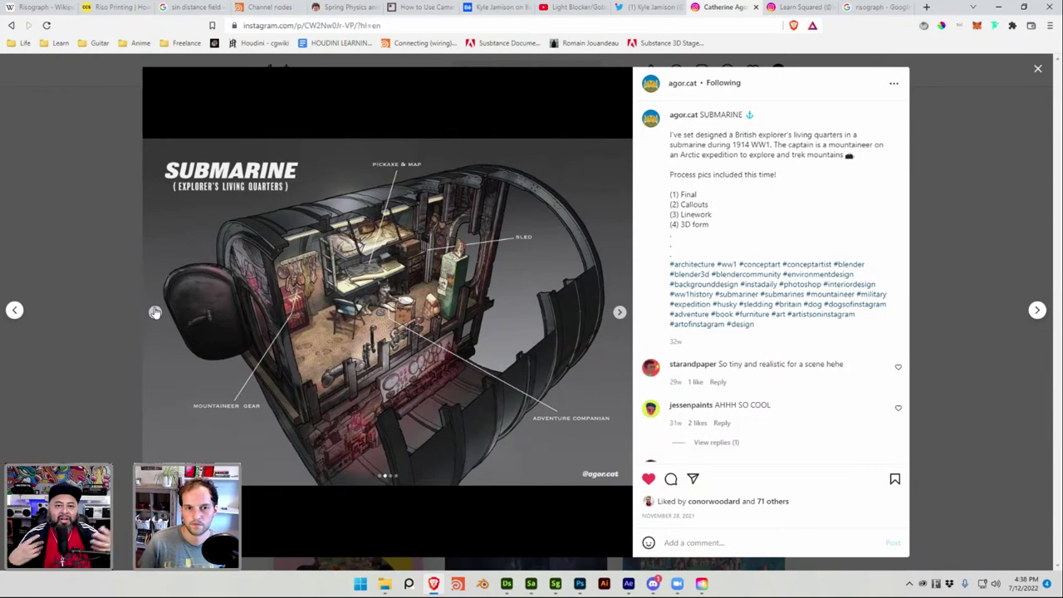
{"action": "left_click", "coordinate": [155, 311]}
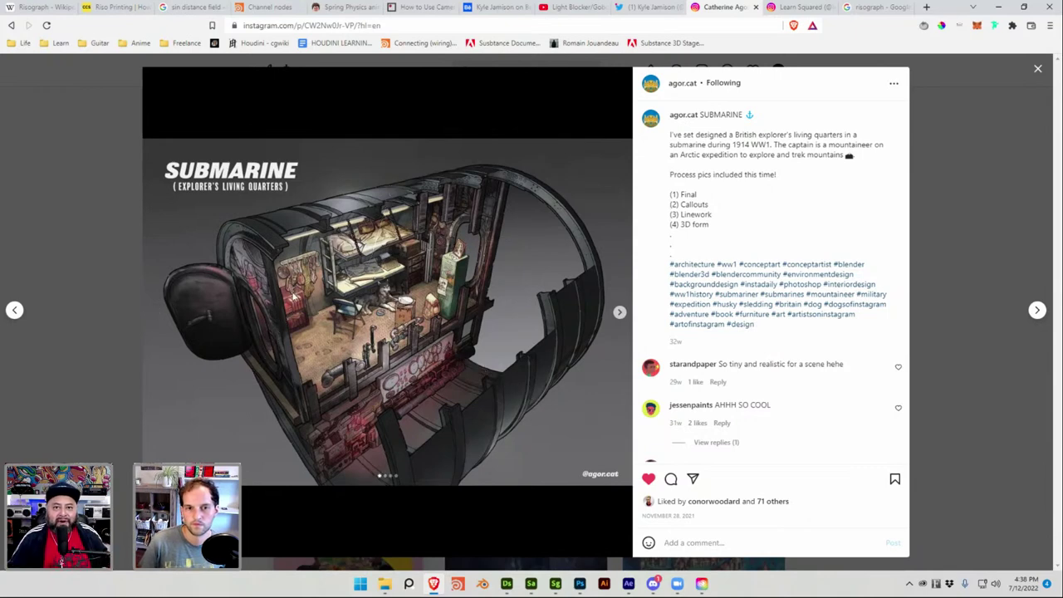
Run through the Submarine images to the 3D form once more and return past the linework to the final painting
{"action": "left_click", "coordinate": [619, 311]}
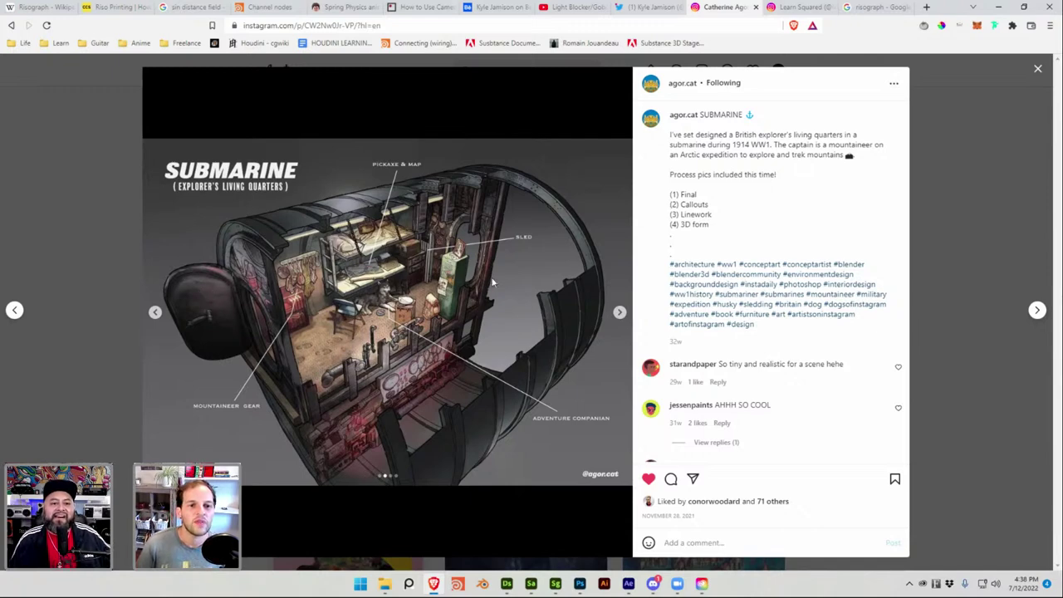
{"action": "left_click", "coordinate": [622, 314]}
{"action": "left_click", "coordinate": [626, 318]}
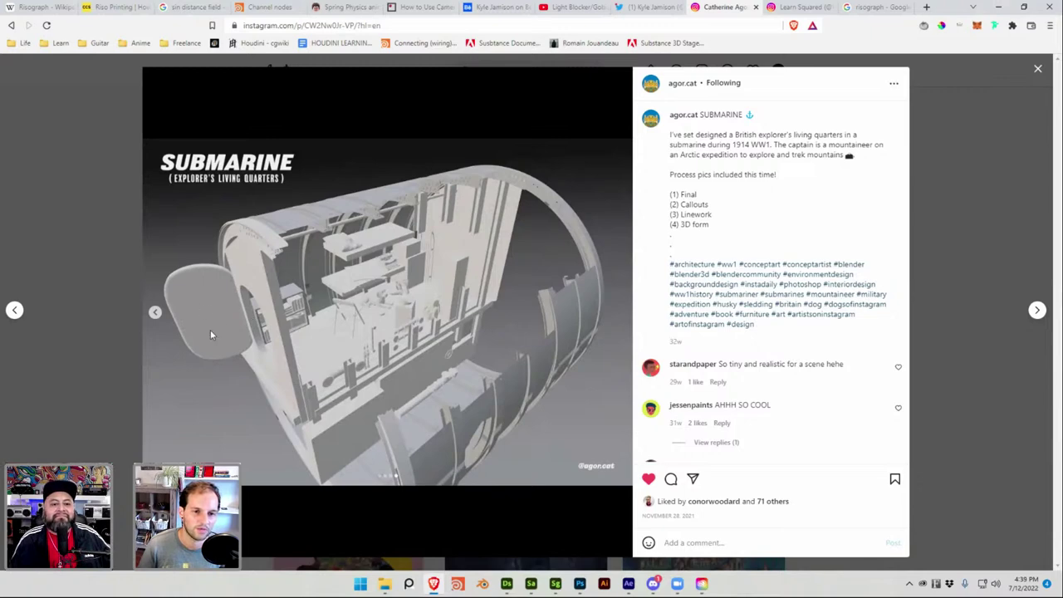
{"action": "left_click", "coordinate": [157, 311]}
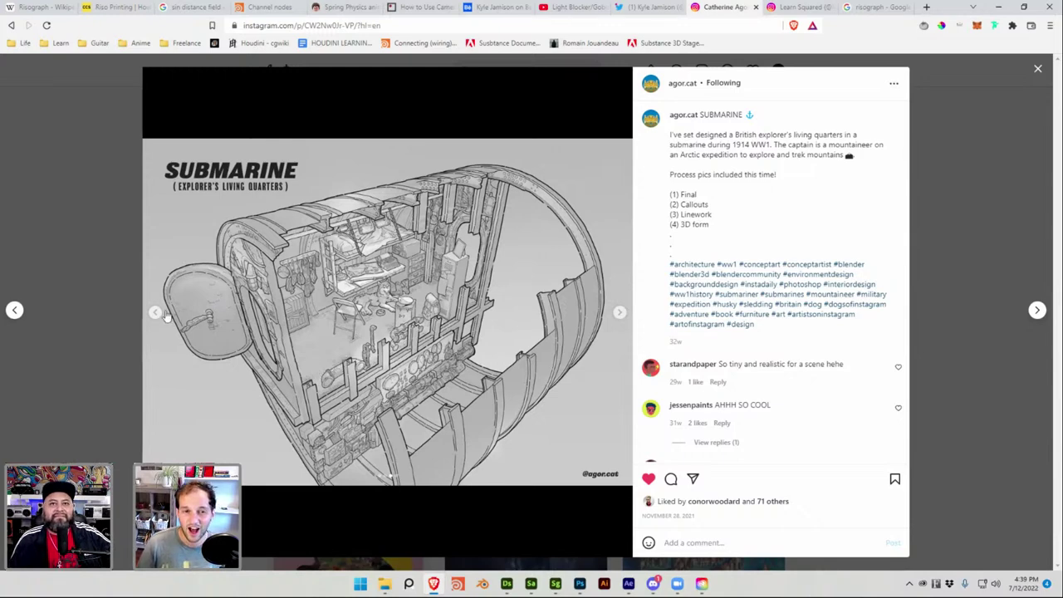
{"action": "left_click", "coordinate": [155, 313]}
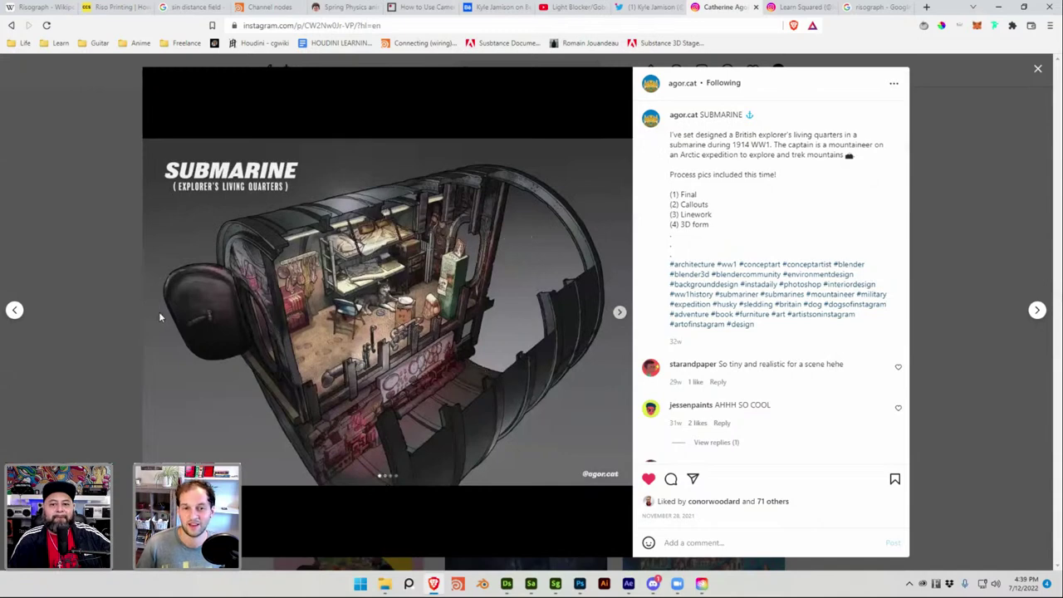
Compare the Submarine linework with the callouts image, point out the 1914 WW1 setting in the caption, and close the post
{"action": "left_click", "coordinate": [618, 312]}
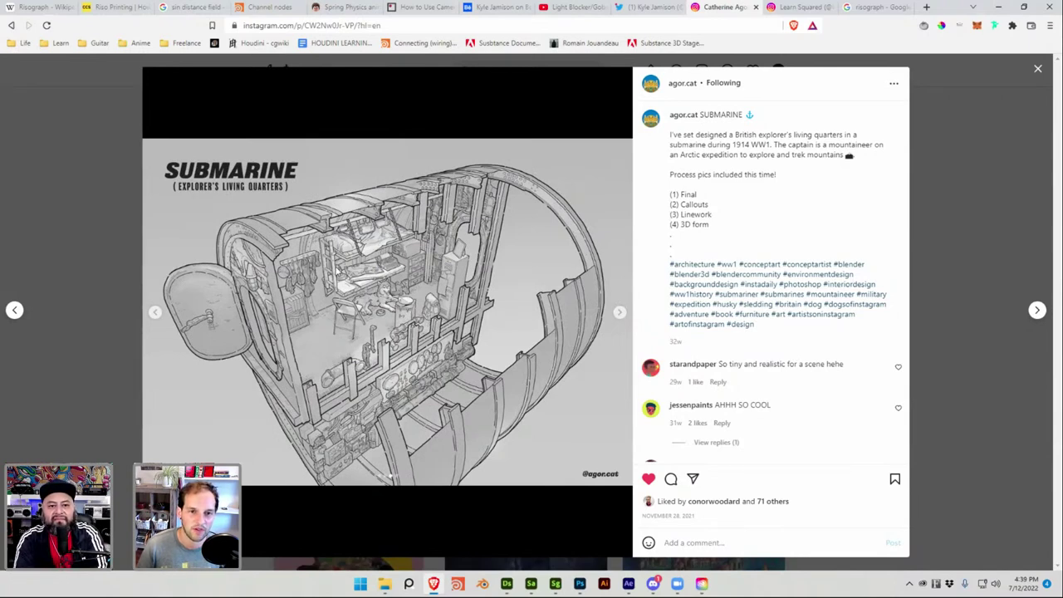
{"action": "left_click", "coordinate": [155, 313]}
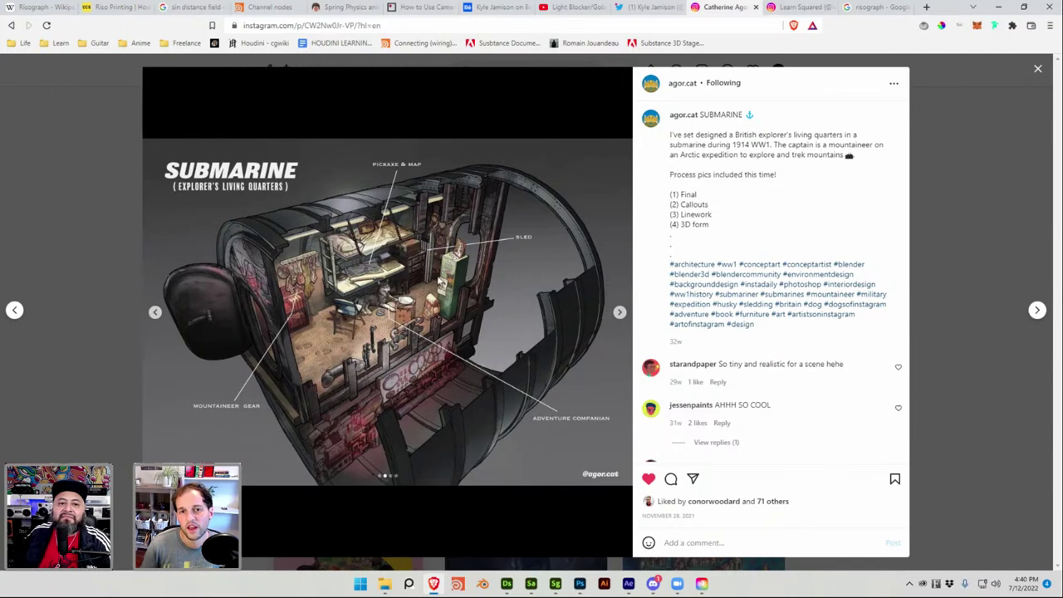
{"action": "left_click_drag", "start_coordinate": [737, 146], "coordinate": [783, 146]}
{"action": "left_click", "coordinate": [740, 147]}
{"action": "left_click", "coordinate": [791, 146]}
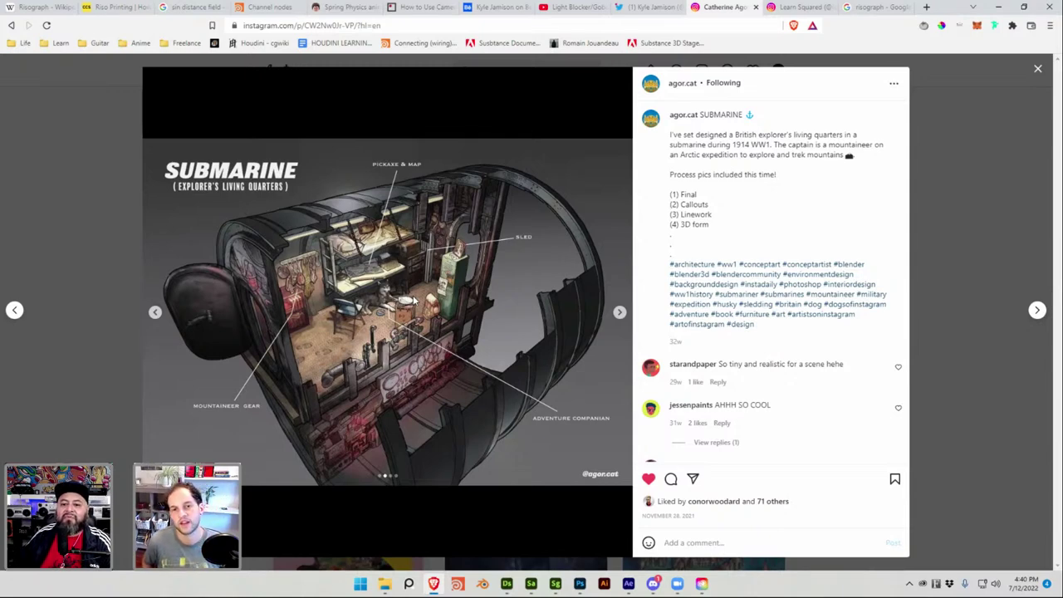
{"action": "left_click", "coordinate": [121, 155]}
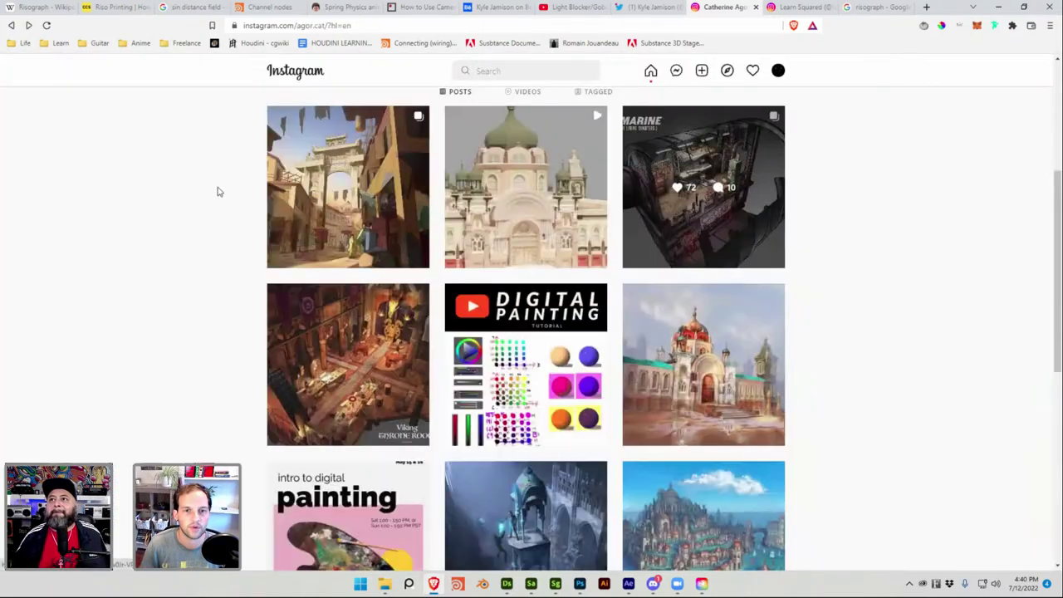
View the Viking Throne Room post, close it, and open the Mirage Palace post
{"action": "left_click", "coordinate": [385, 333]}
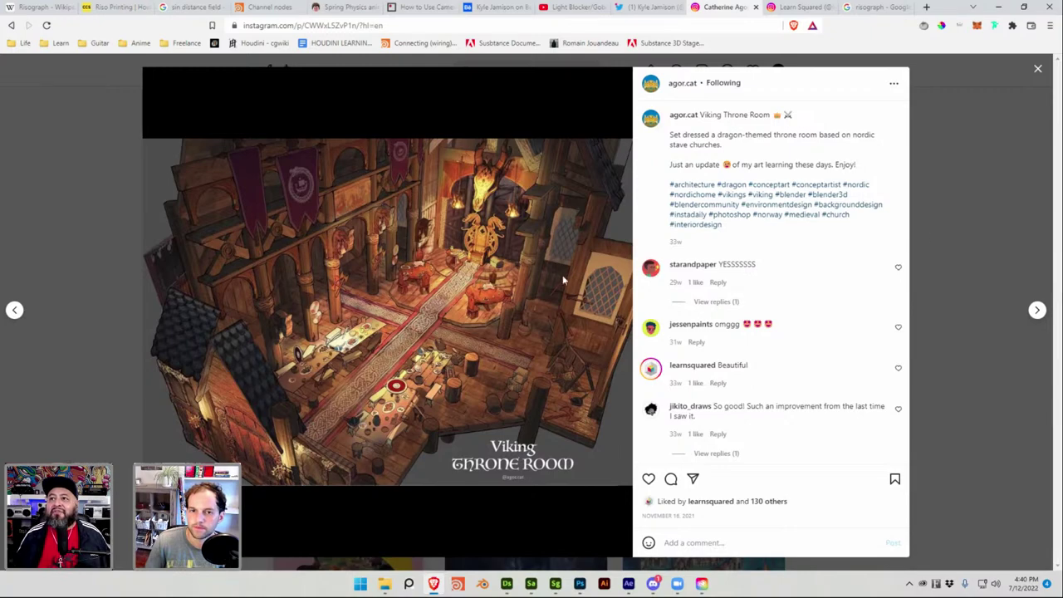
{"action": "left_click", "coordinate": [945, 205]}
{"action": "scroll", "coordinate": [835, 230], "scroll_direction": "down", "scroll_amount": 2}
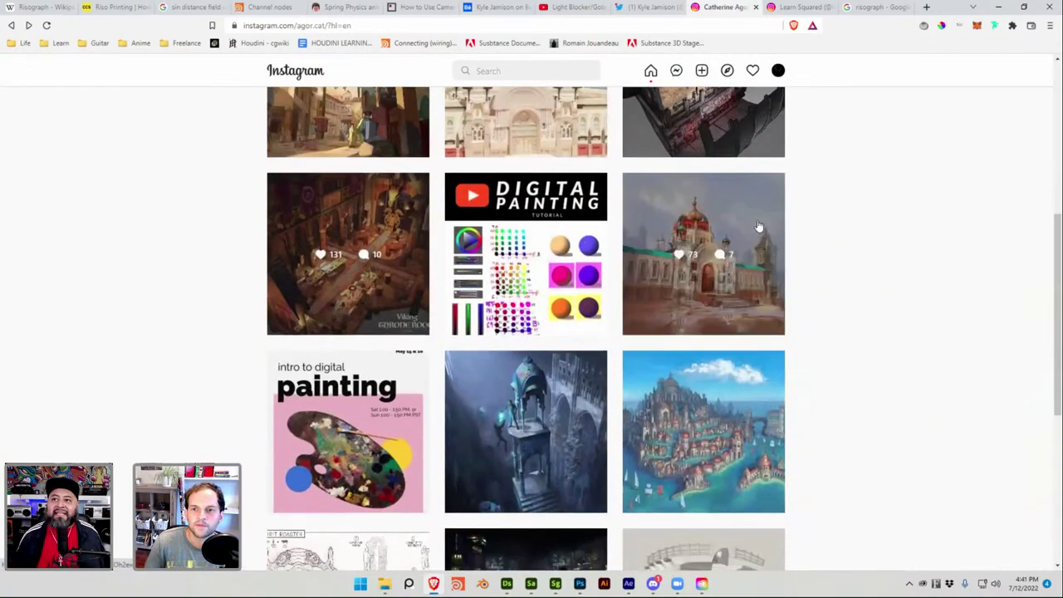
{"action": "left_click", "coordinate": [750, 215]}
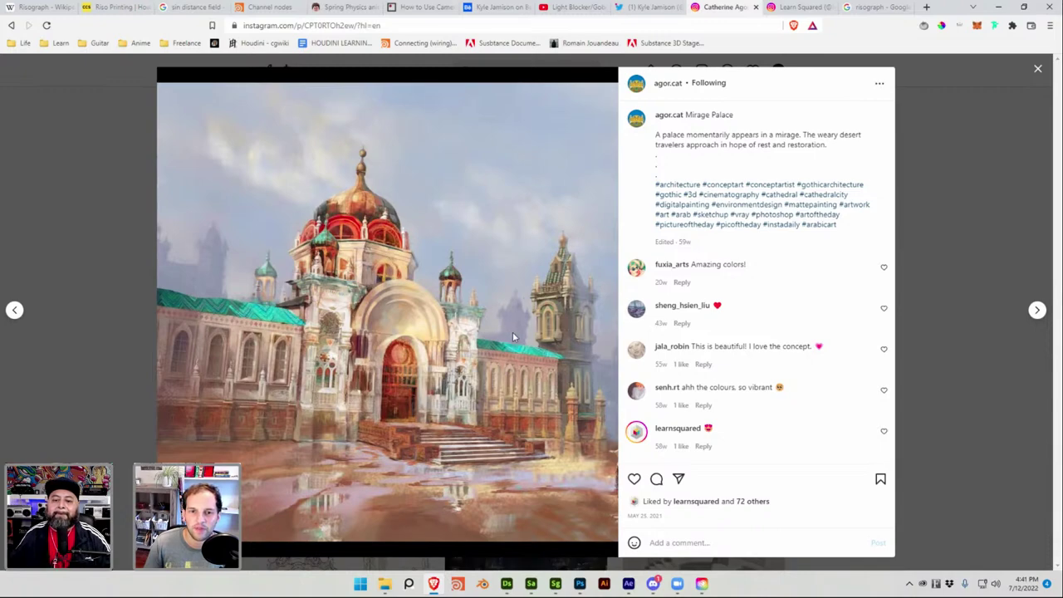
Hide the object selection masks over the still-life render in Photoshop, and return to the Mirage Palace post in the browser
{"action": "left_click", "coordinate": [580, 583]}
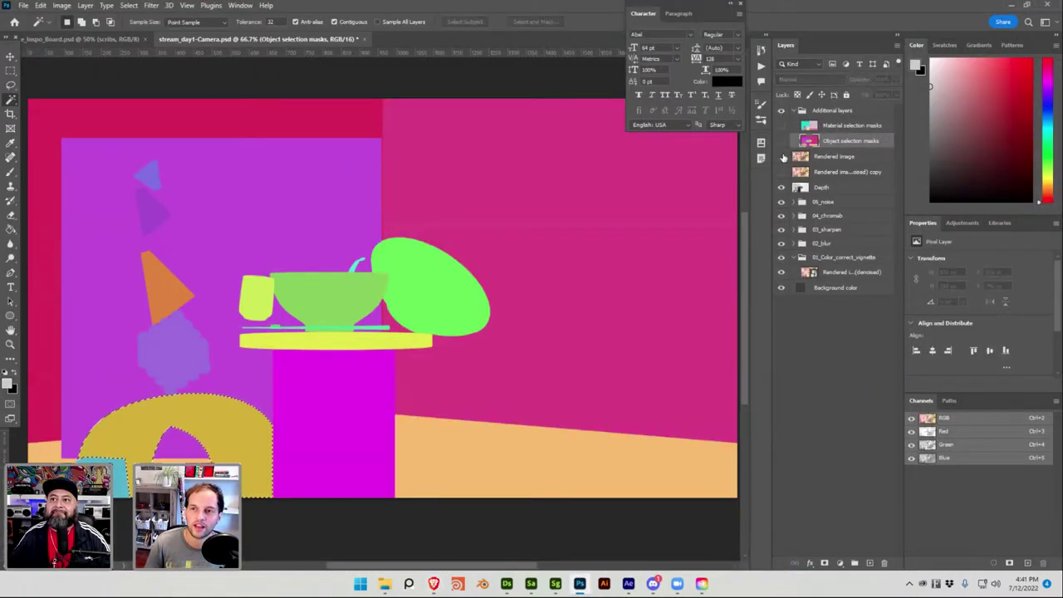
{"action": "left_click", "coordinate": [781, 157]}
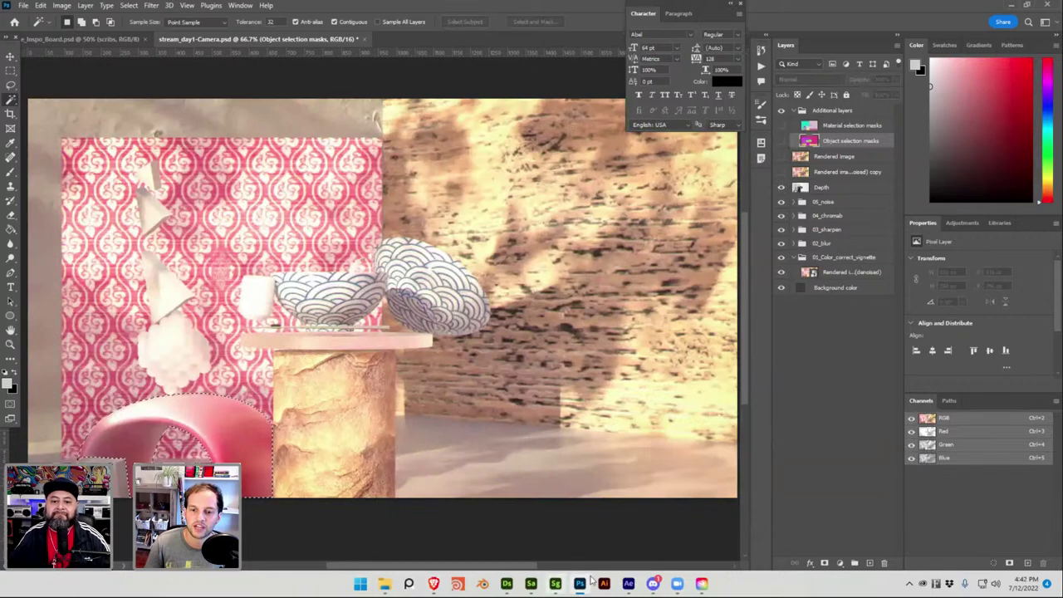
{"action": "left_click", "coordinate": [433, 584]}
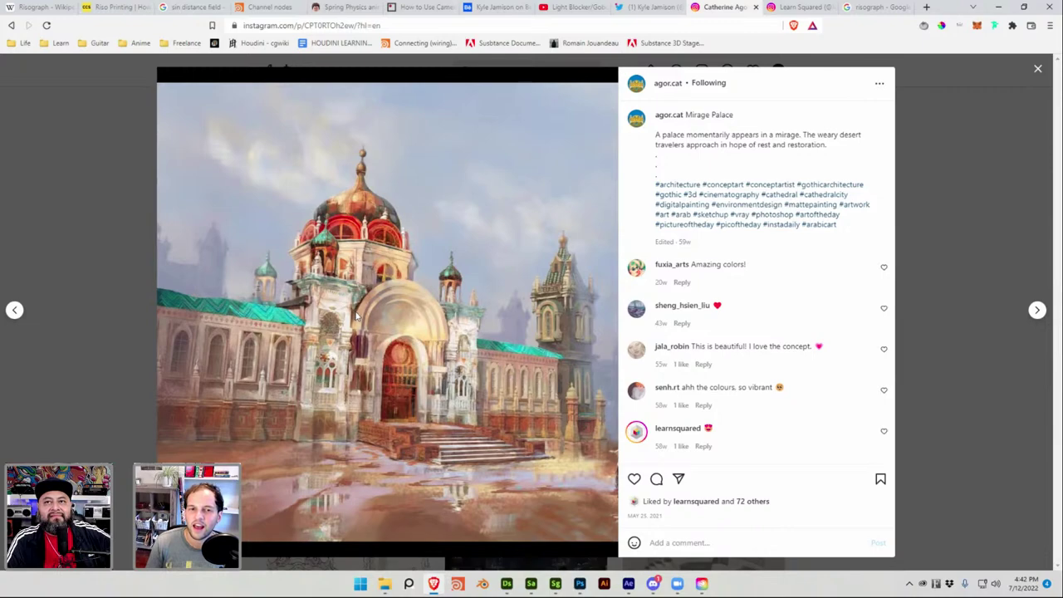
Close the Mirage Palace post, look over the profile's posts, and view the Mirage Palace painting once more before closing it
{"action": "left_click", "coordinate": [123, 268]}
{"action": "scroll", "coordinate": [369, 200], "scroll_direction": "up", "scroll_amount": 3}
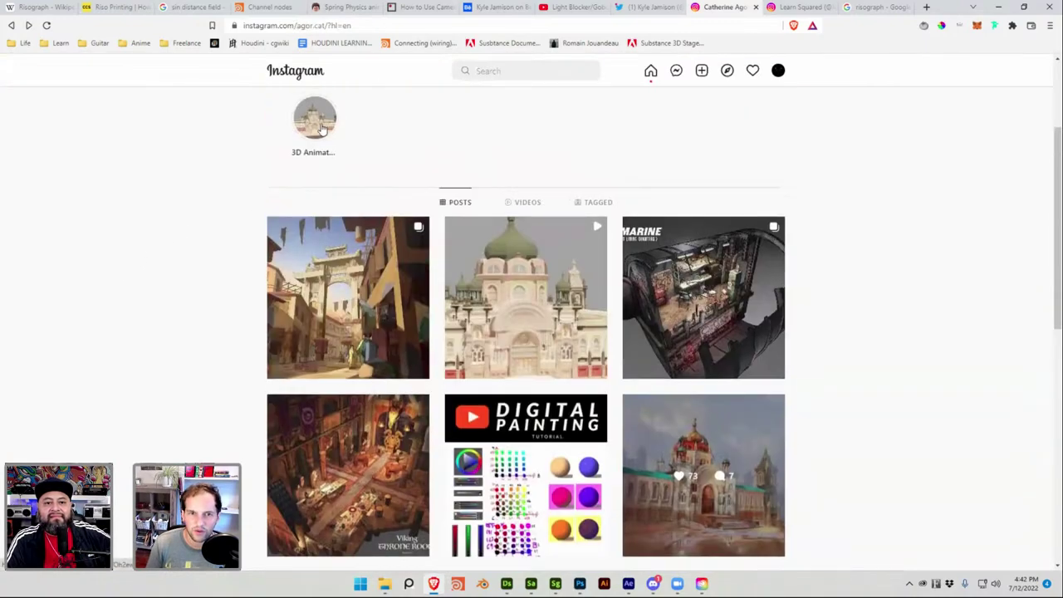
{"action": "scroll", "coordinate": [382, 389], "scroll_direction": "down", "scroll_amount": 2}
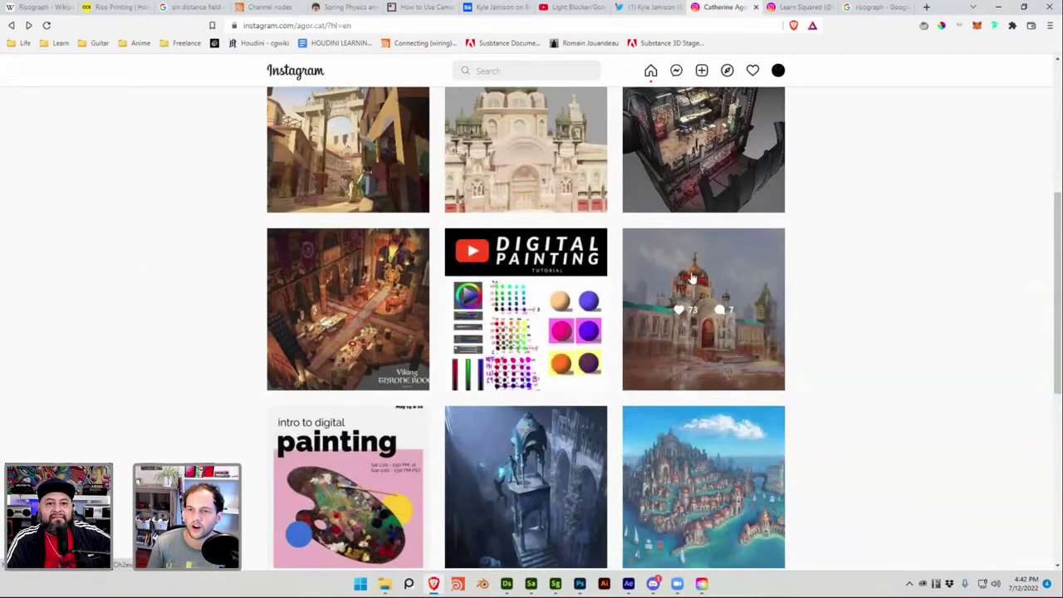
{"action": "left_click", "coordinate": [689, 276]}
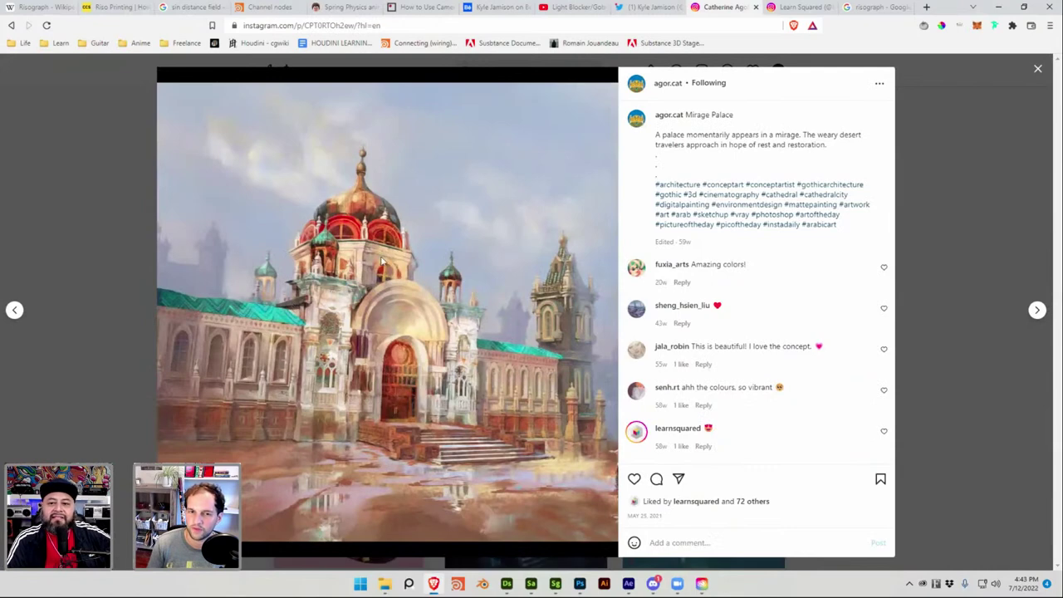
{"action": "left_click", "coordinate": [109, 234]}
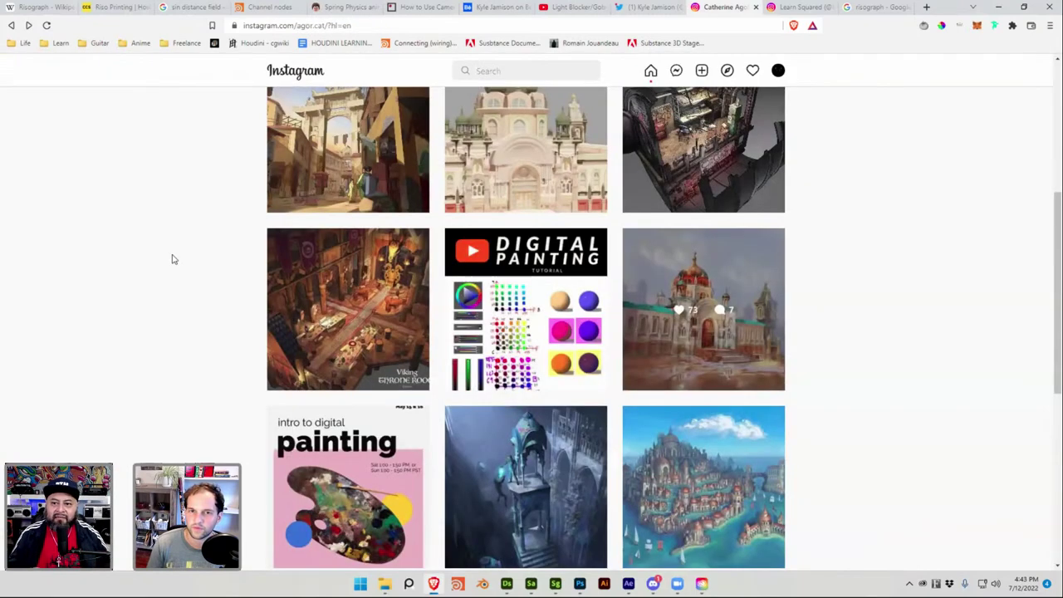
View the Mirage Palace Model video, compare it with the Mirage Palace painting post, and return to the profile
{"action": "left_click", "coordinate": [535, 169]}
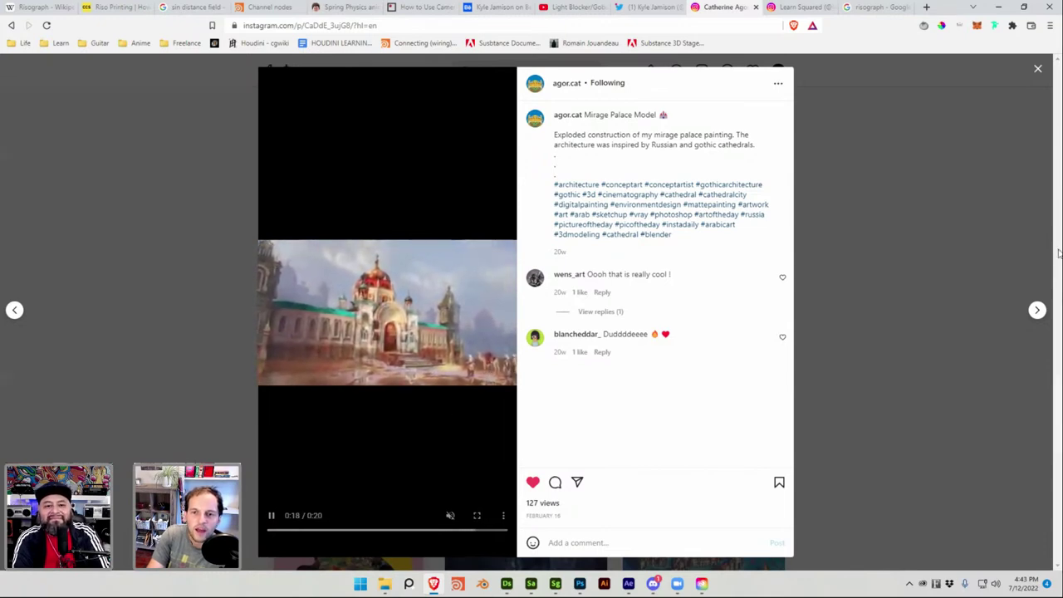
{"action": "left_click", "coordinate": [882, 251]}
{"action": "scroll", "coordinate": [751, 250], "scroll_direction": "down", "scroll_amount": 1}
{"action": "left_click", "coordinate": [751, 249]}
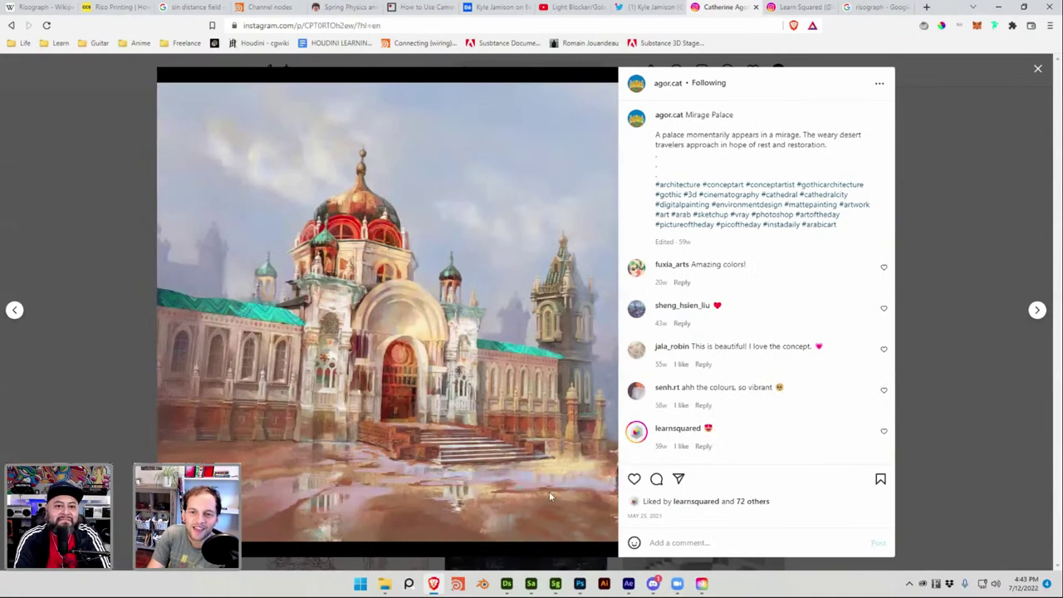
{"action": "left_click", "coordinate": [957, 198]}
{"action": "scroll", "coordinate": [498, 208], "scroll_direction": "up", "scroll_amount": 2}
Reopen the Mirage Palace Model video and scrub between the exploded 3D construction and the finished painting to compare them
{"action": "left_click", "coordinate": [500, 208]}
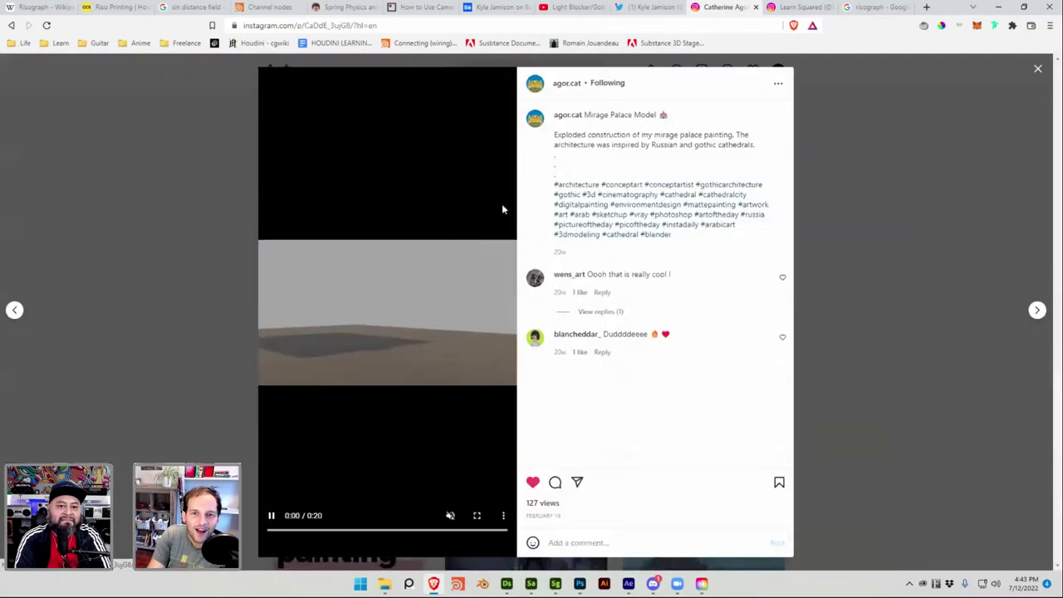
{"action": "left_click", "coordinate": [467, 530]}
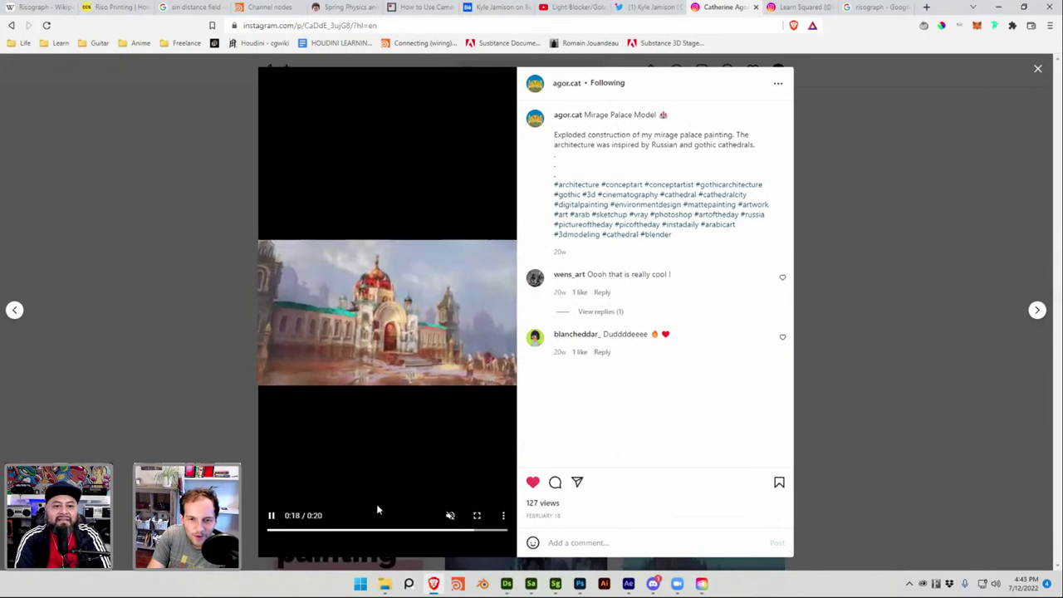
{"action": "left_click_drag", "start_coordinate": [464, 531], "coordinate": [439, 534]}
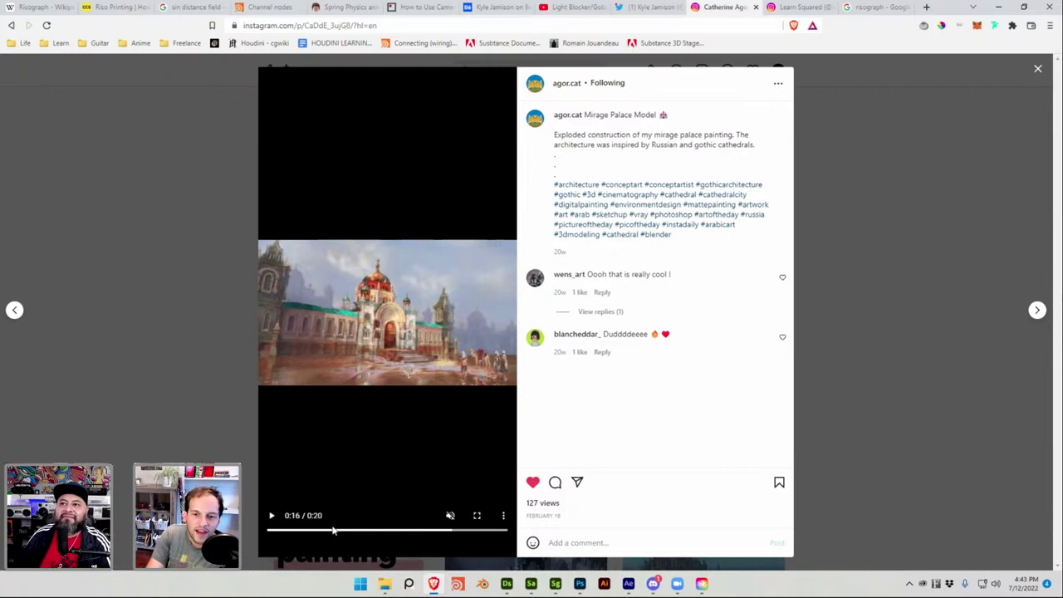
{"action": "left_click_drag", "start_coordinate": [329, 534], "coordinate": [379, 528]}
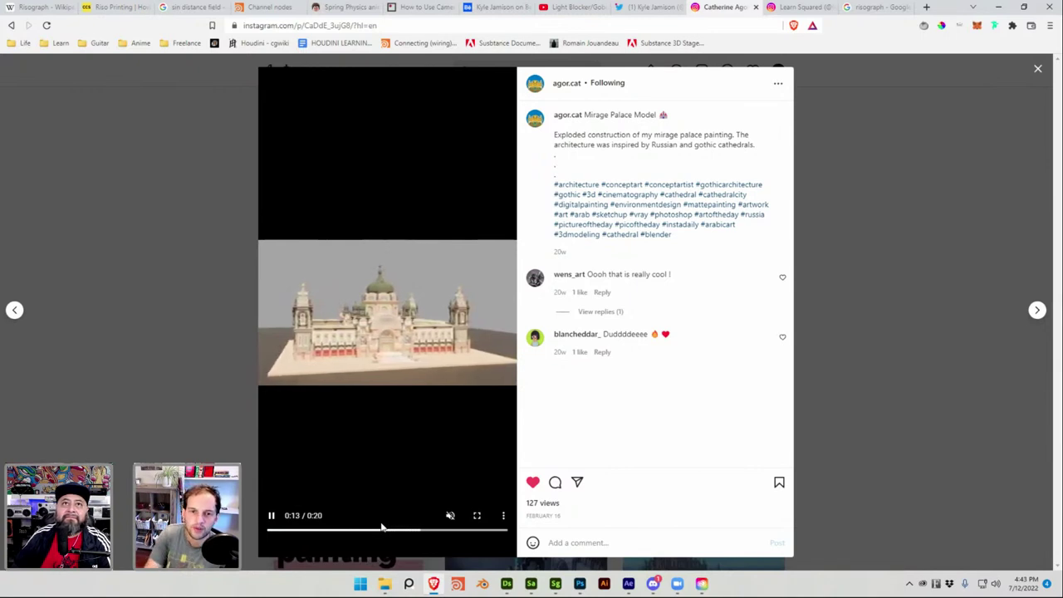
{"action": "left_click", "coordinate": [272, 515]}
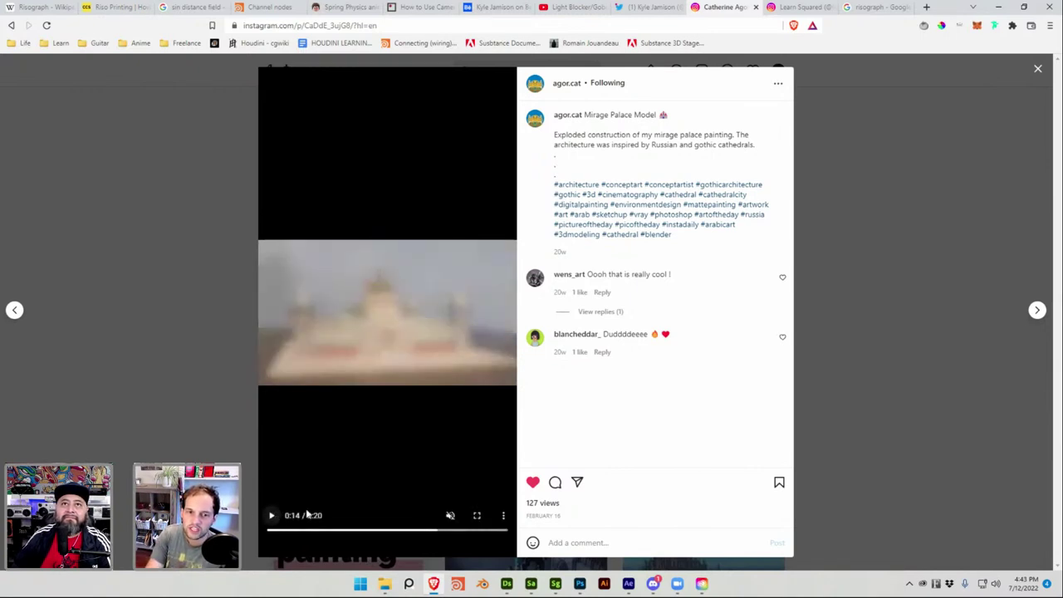
{"action": "left_click", "coordinate": [372, 531]}
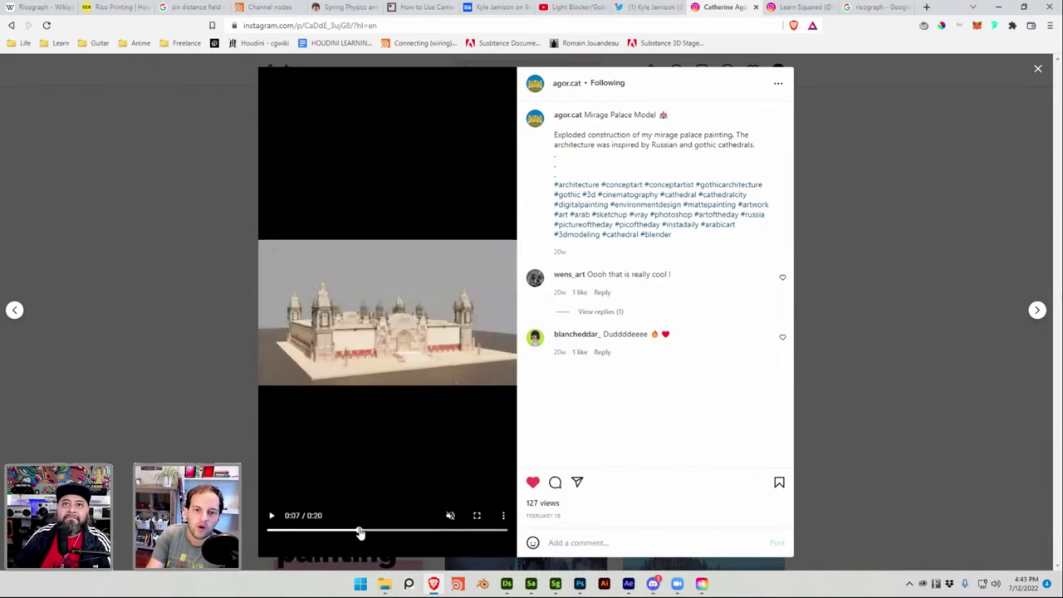
{"action": "left_click_drag", "start_coordinate": [373, 530], "coordinate": [380, 530]}
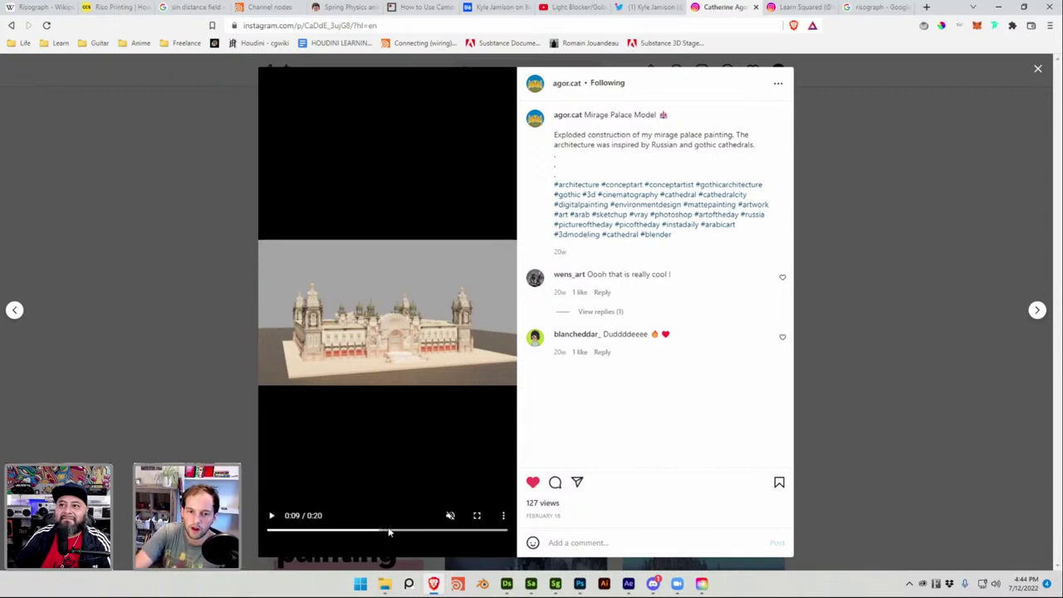
{"action": "mouse_move", "coordinate": [378, 528]}
{"action": "left_mouse_down"}
{"action": "mouse_move", "coordinate": [392, 540]}
{"action": "mouse_move", "coordinate": [443, 532]}
{"action": "left_mouse_up"}
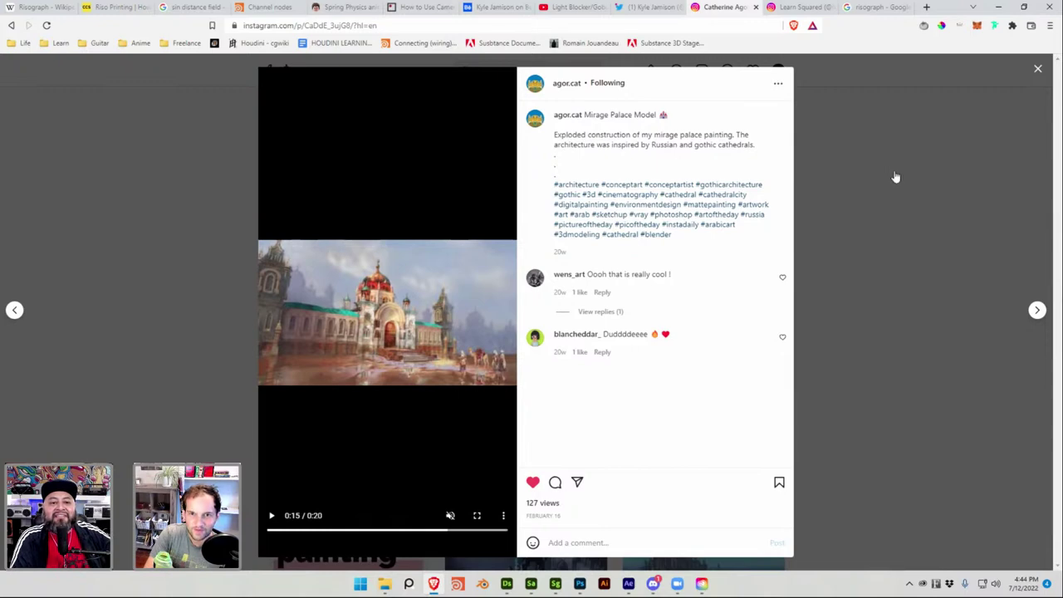
Restart the Mirage Palace Model video, pause on the front view of the fully assembled palace, and close the post
{"action": "key", "text": "Escape"}
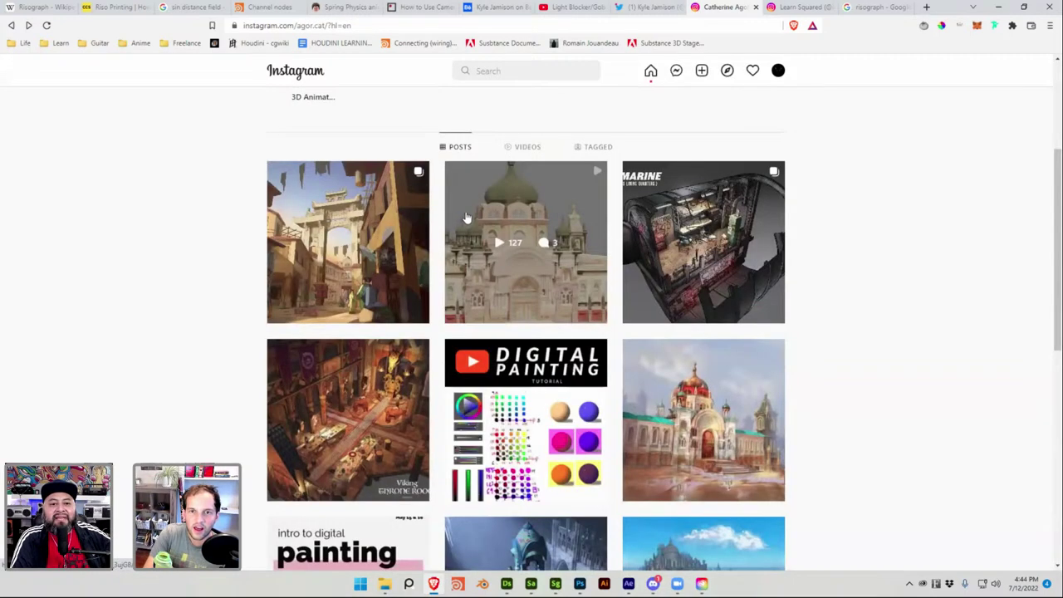
{"action": "left_click", "coordinate": [462, 219]}
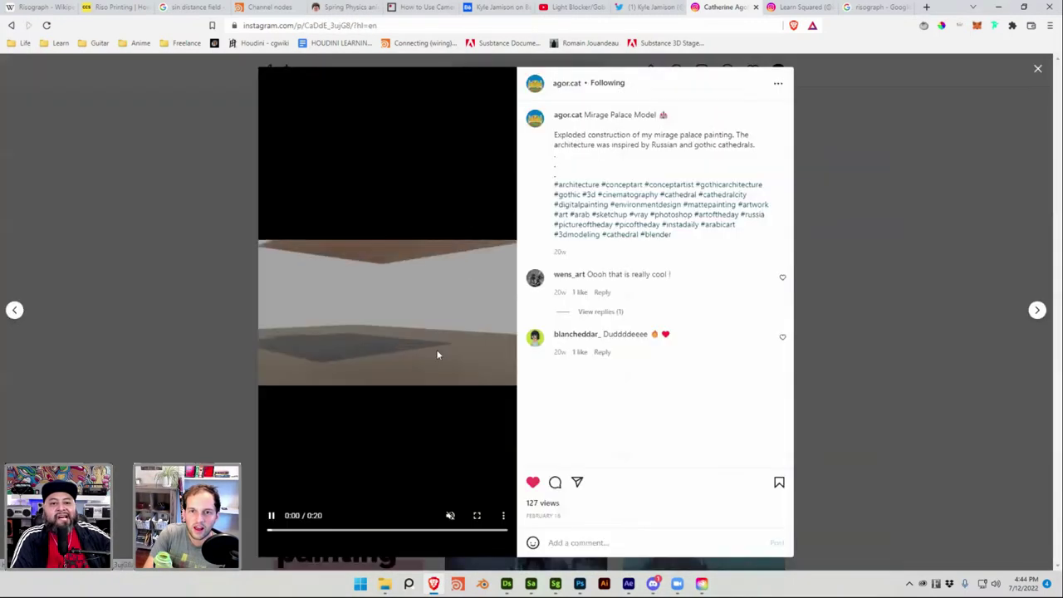
{"action": "left_click", "coordinate": [410, 534]}
{"action": "mouse_move", "coordinate": [409, 533]}
{"action": "left_mouse_down"}
{"action": "mouse_move", "coordinate": [440, 532]}
{"action": "mouse_move", "coordinate": [421, 531]}
{"action": "left_mouse_up"}
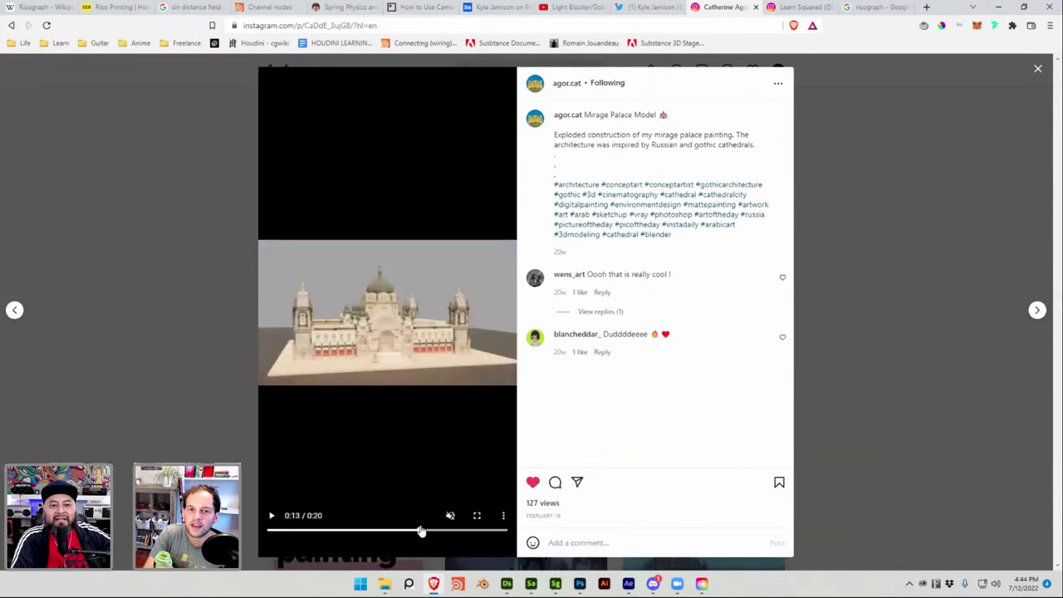
{"action": "left_click", "coordinate": [271, 515]}
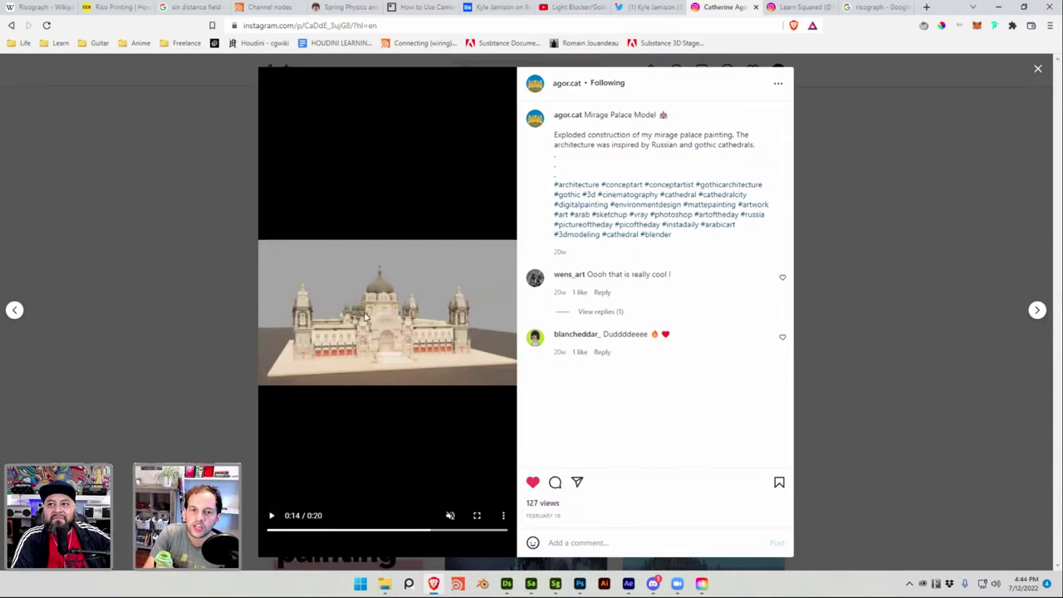
{"action": "left_click", "coordinate": [175, 370]}
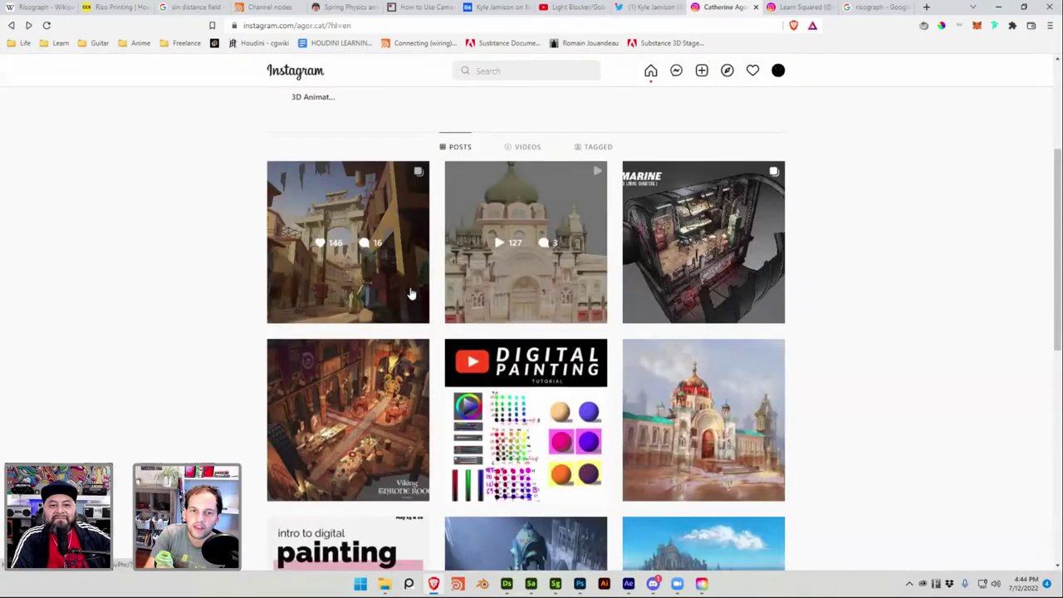
Compare the painting and the untextured 3D model in the Marketplace, Guangzhou 1860s post, and return to the top of the profile
{"action": "left_click", "coordinate": [407, 295]}
{"action": "left_click", "coordinate": [619, 313]}
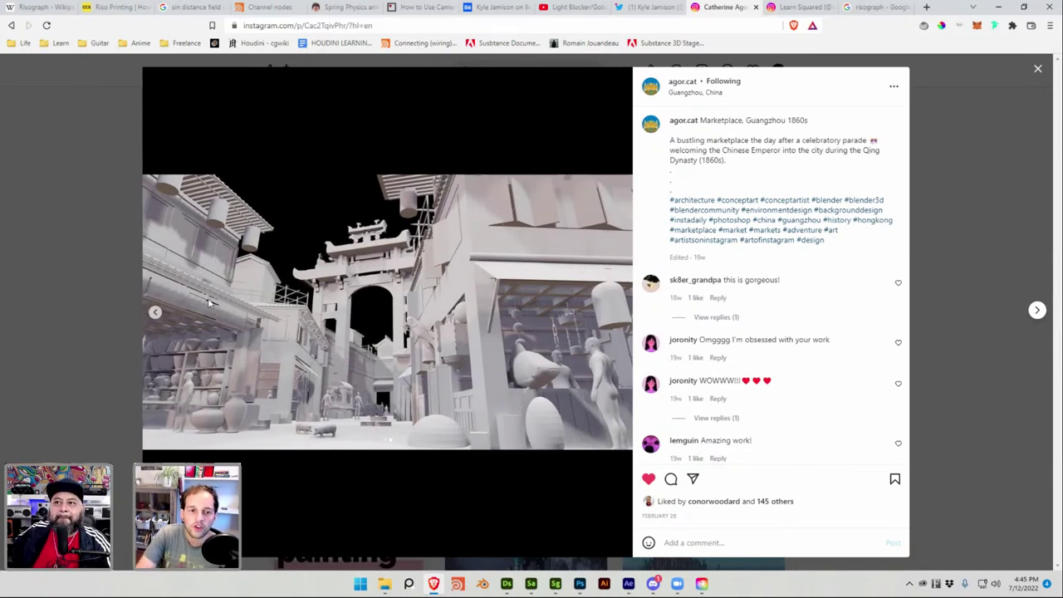
{"action": "left_click", "coordinate": [155, 312]}
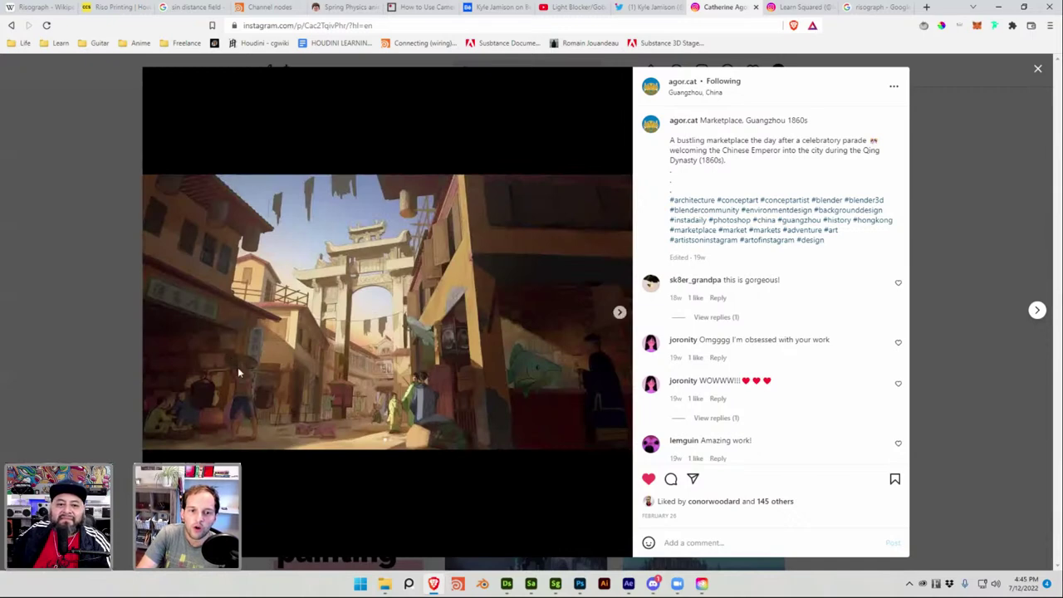
{"action": "left_click", "coordinate": [619, 312]}
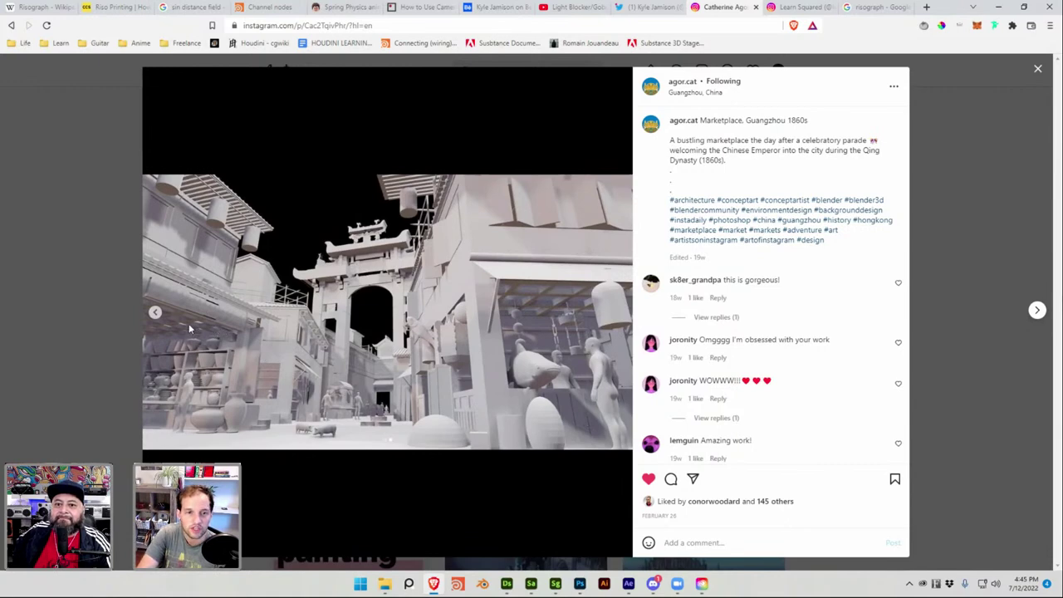
{"action": "left_click", "coordinate": [154, 312]}
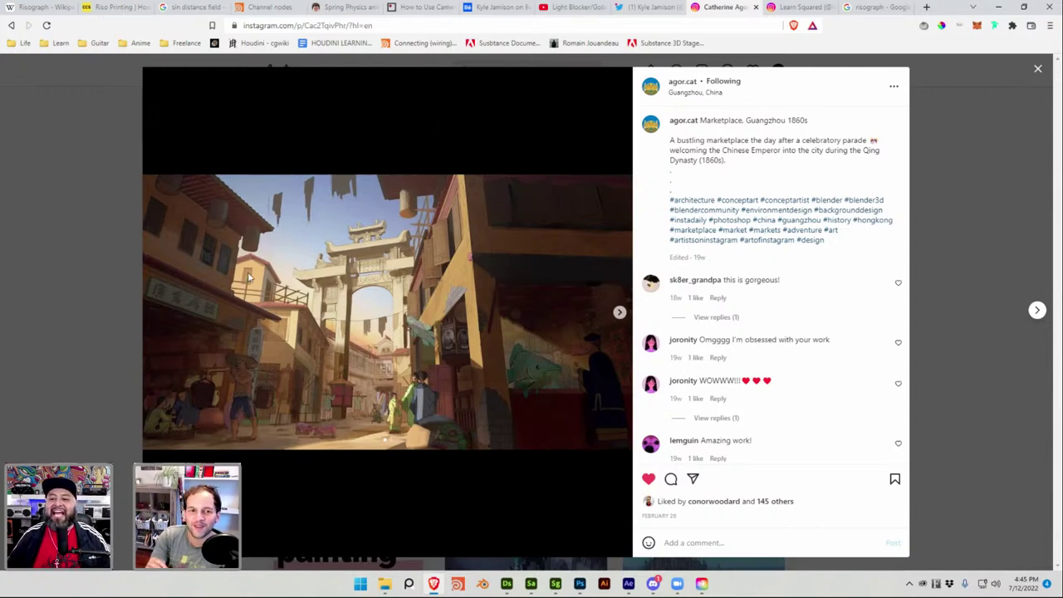
{"action": "left_click", "coordinate": [618, 313]}
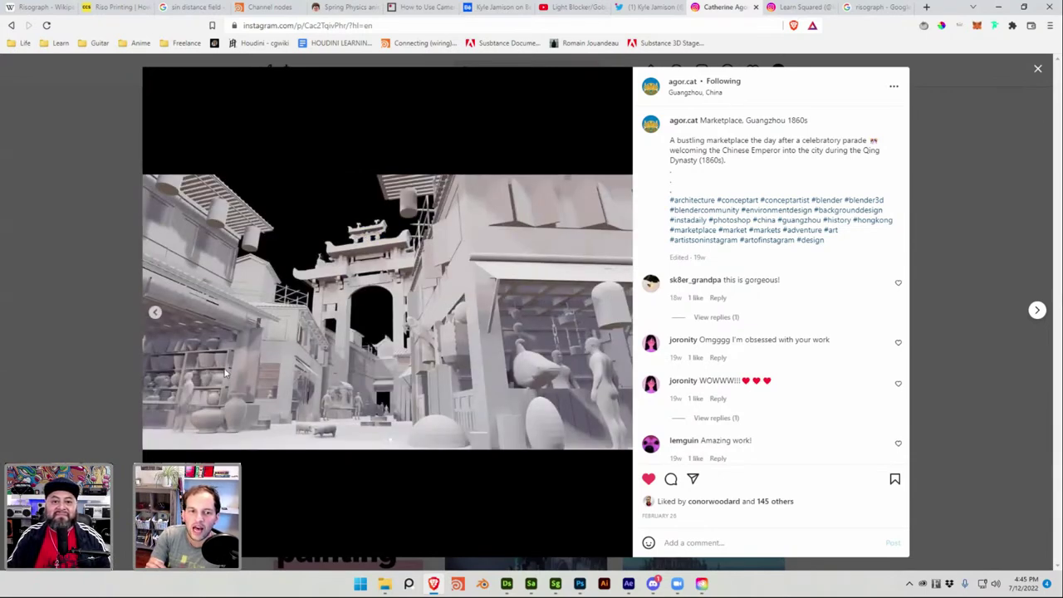
{"action": "left_click", "coordinate": [154, 312]}
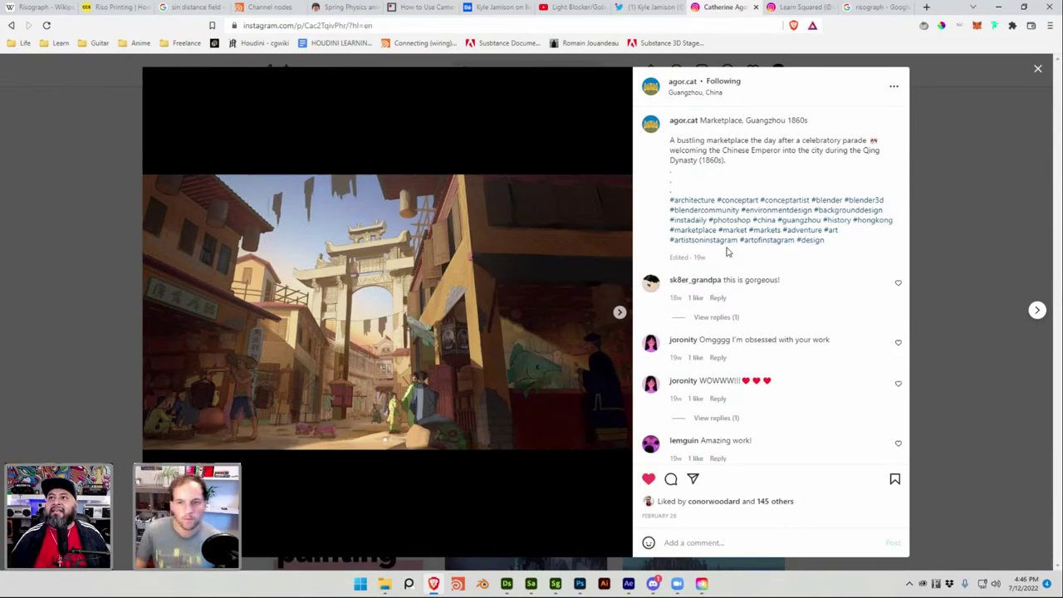
{"action": "left_click", "coordinate": [69, 239]}
{"action": "scroll", "coordinate": [500, 316], "scroll_direction": "up", "scroll_amount": 3}
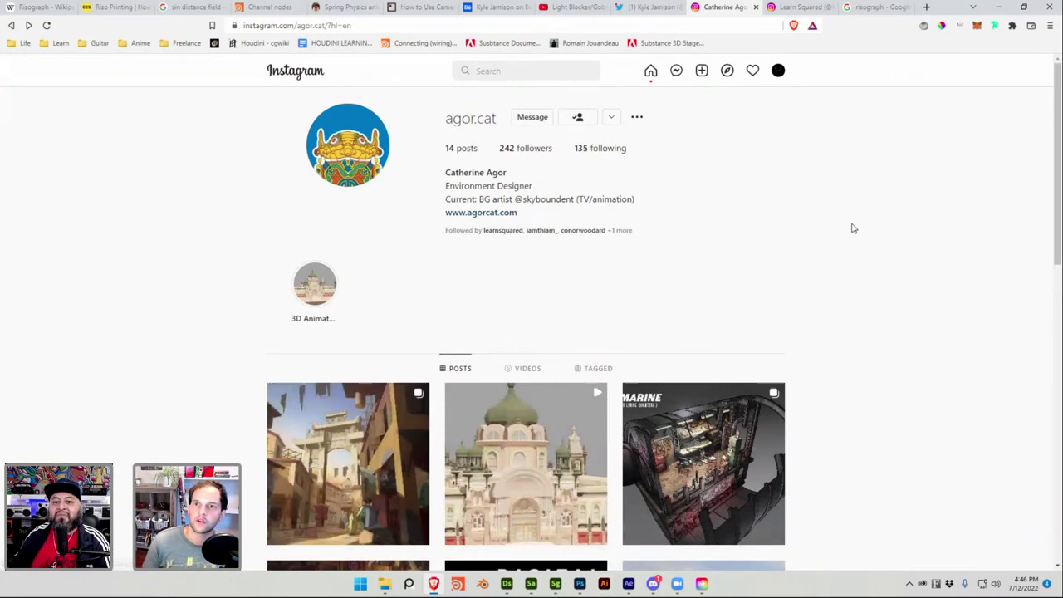
Close the Instagram, risograph search and Twitter tabs, and switch to Photoshop to save stream_day1-Camera.psd
{"action": "key", "text": "ctrl+w"}
{"action": "key", "text": "ctrl+w"}
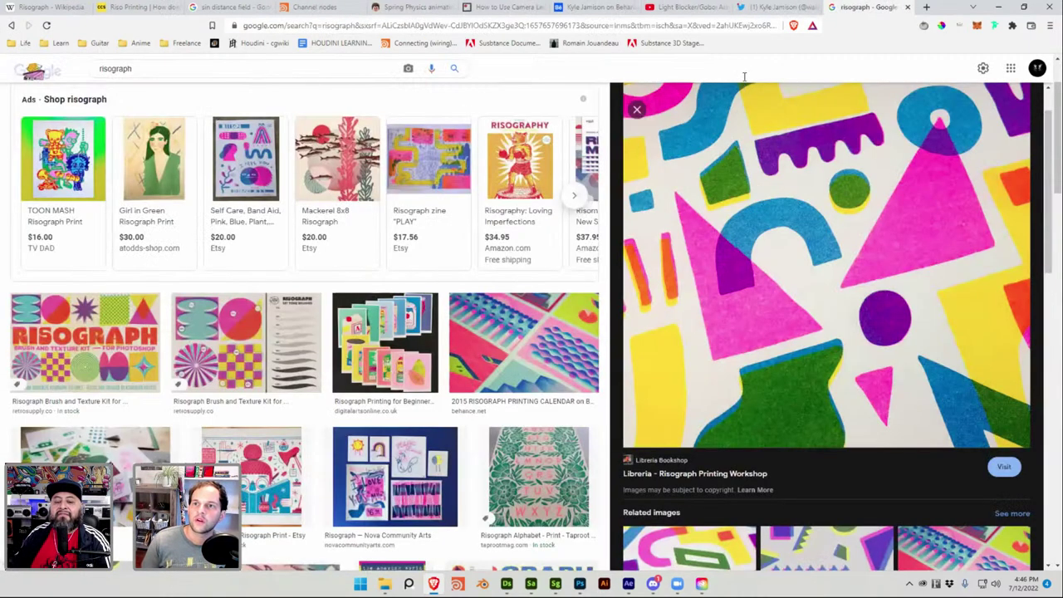
{"action": "key", "text": "ctrl+w"}
{"action": "key", "text": "ctrl+w"}
{"action": "key", "text": "super+Down"}
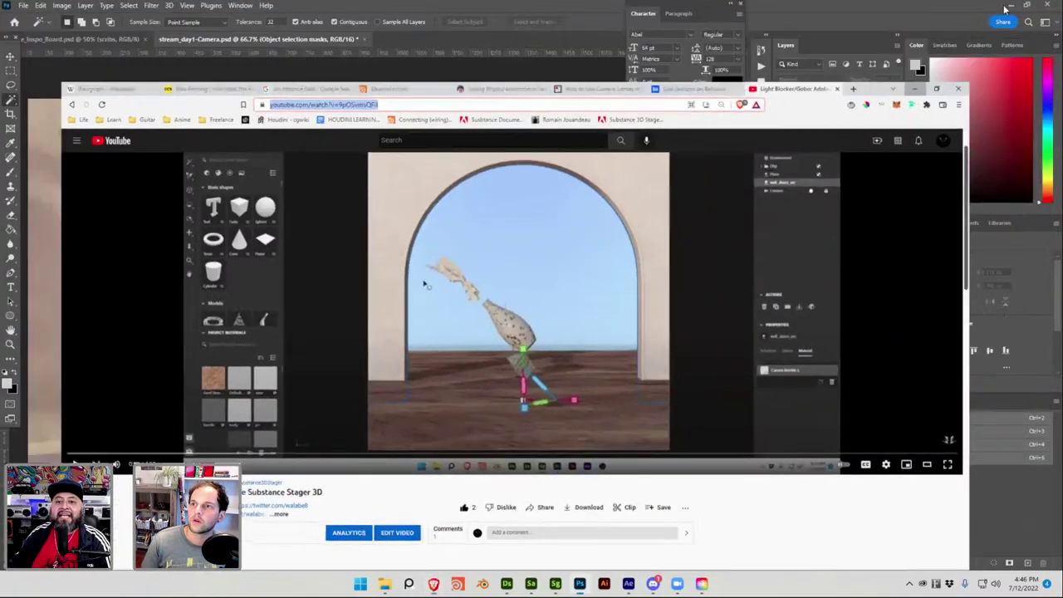
{"action": "key", "text": "ctrl+s"}
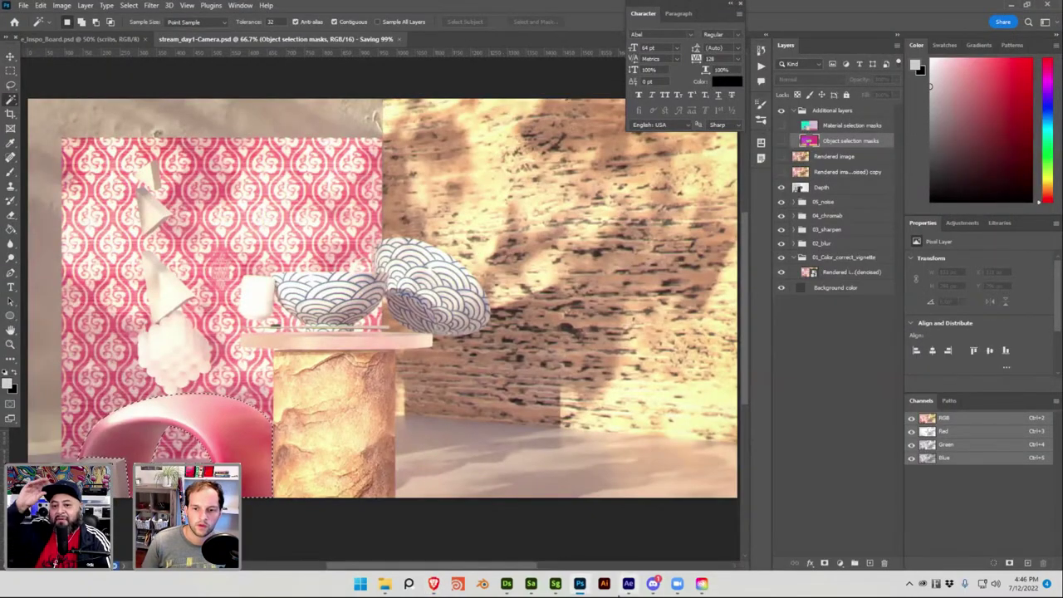
Open Illustrator, create a new 1024 x 1024 px CMYK document, and return to the still-life render in Photoshop
{"action": "key", "text": "super"}
{"action": "type", "text": "ill"}
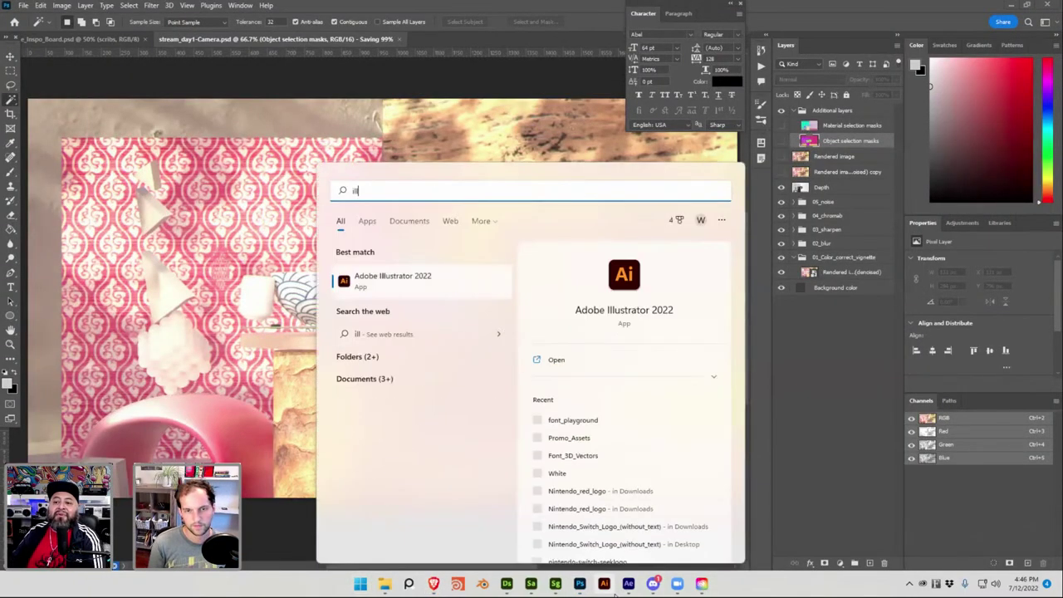
{"action": "key", "text": "Escape"}
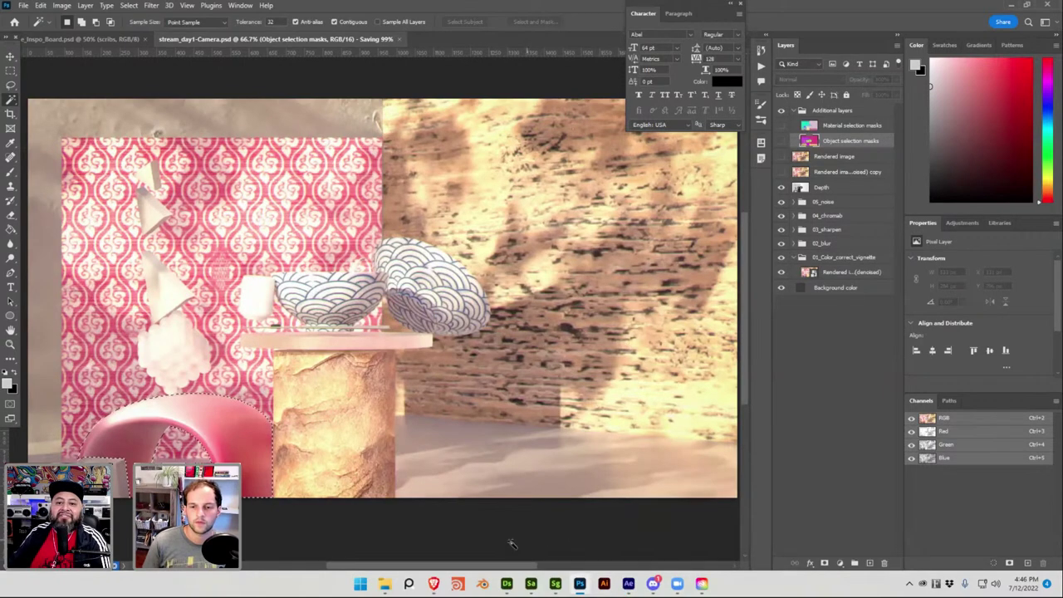
{"action": "mouse_move", "coordinate": [385, 586]}
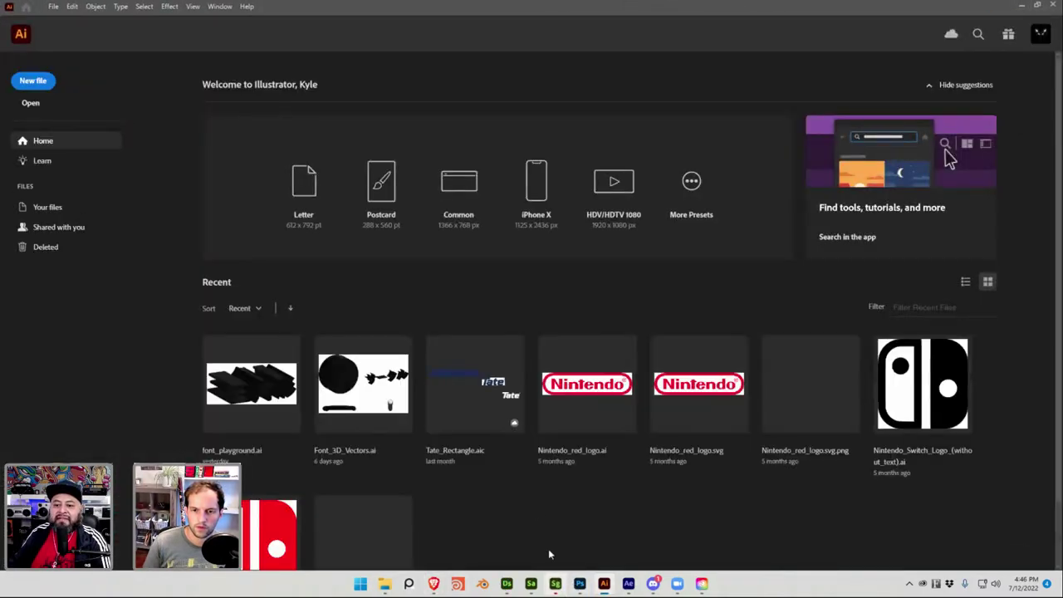
{"action": "left_click", "coordinate": [35, 80]}
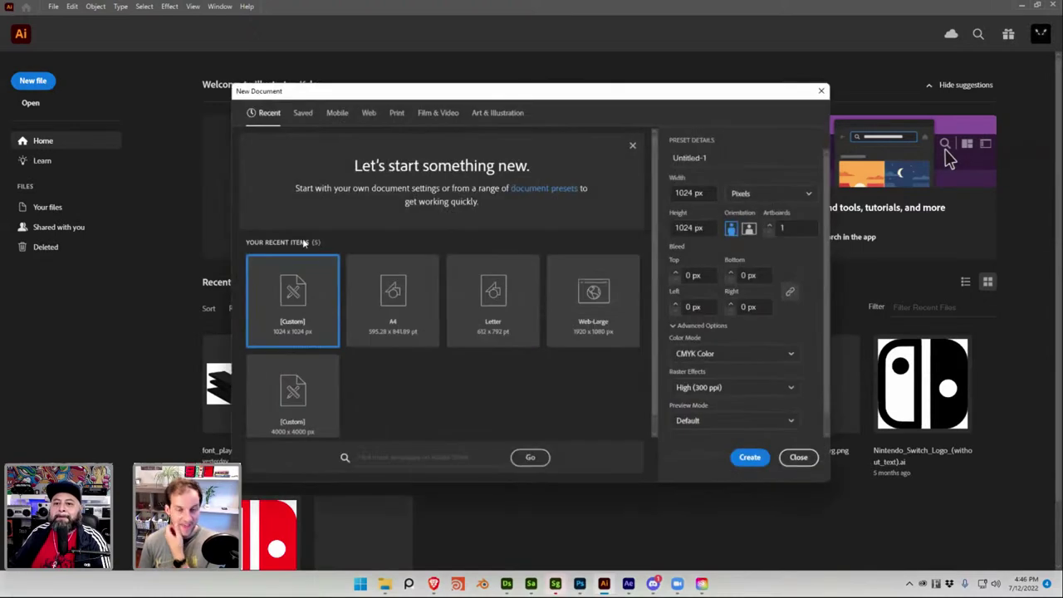
{"action": "left_click", "coordinate": [742, 458]}
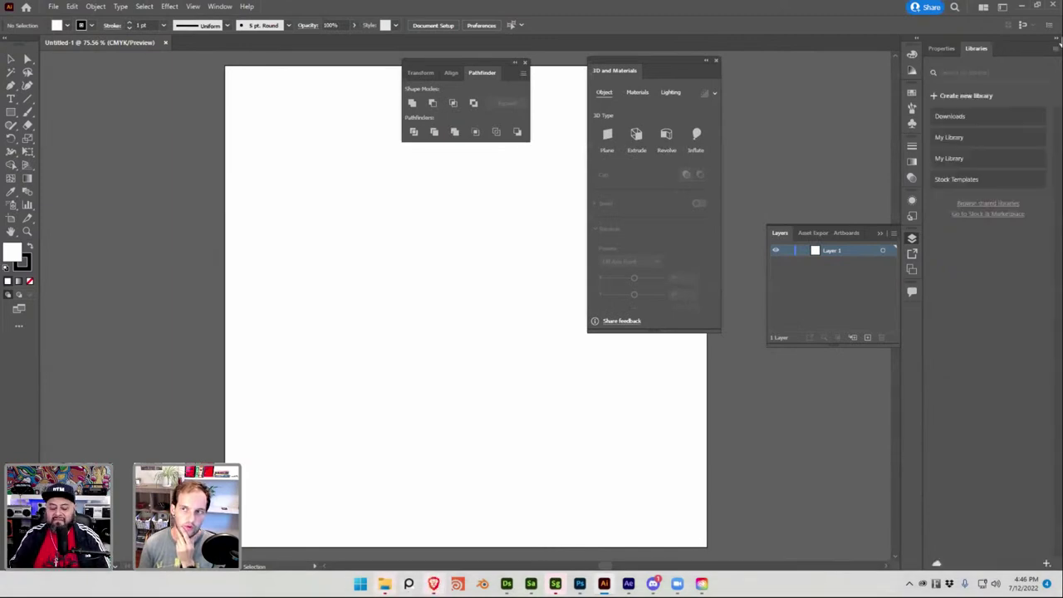
{"action": "left_click", "coordinate": [1022, 8]}
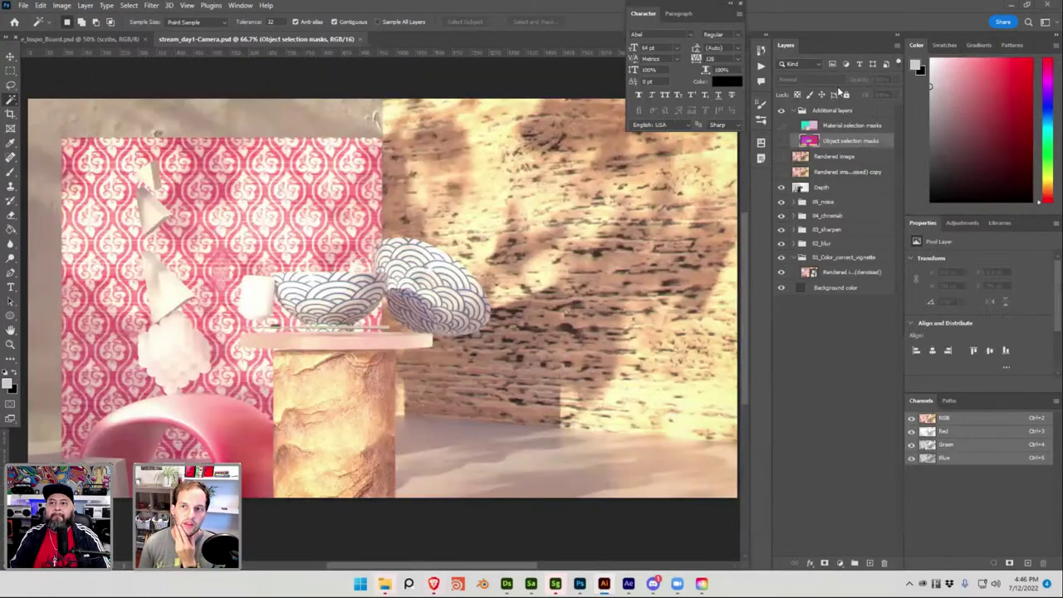
Minimize the open application windows and close the Designer_Files folder window to reach the web browser
{"action": "left_click", "coordinate": [1013, 8]}
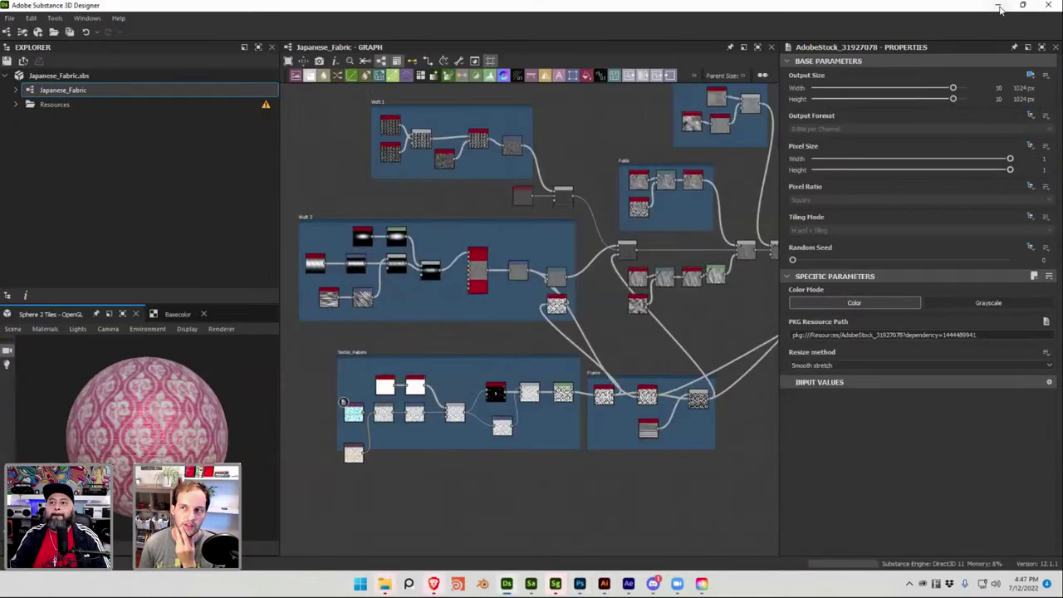
{"action": "left_click", "coordinate": [1010, 8]}
{"action": "left_click", "coordinate": [1022, 7]}
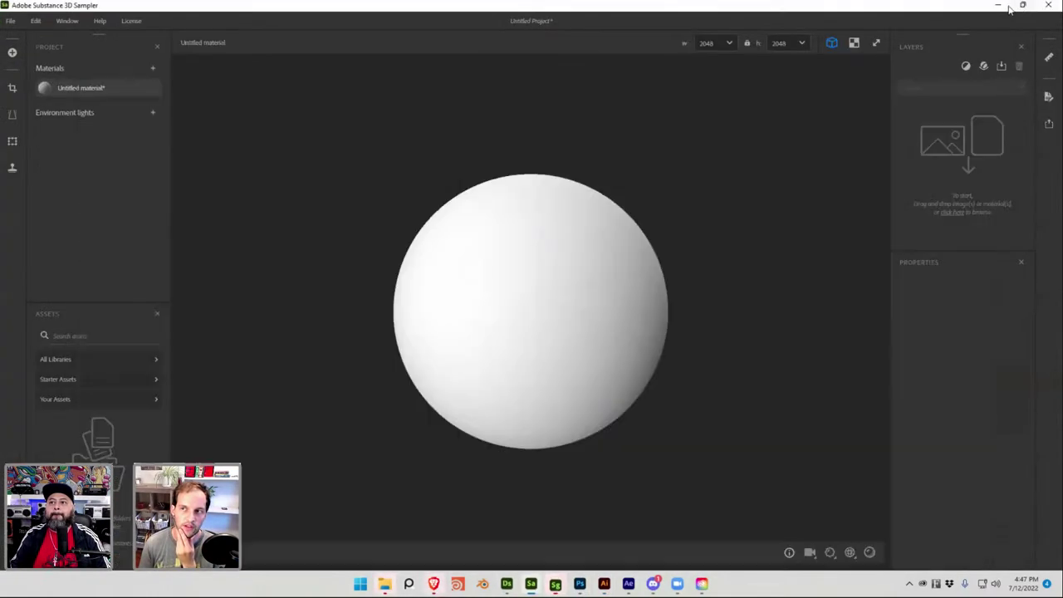
{"action": "left_click", "coordinate": [1005, 10]}
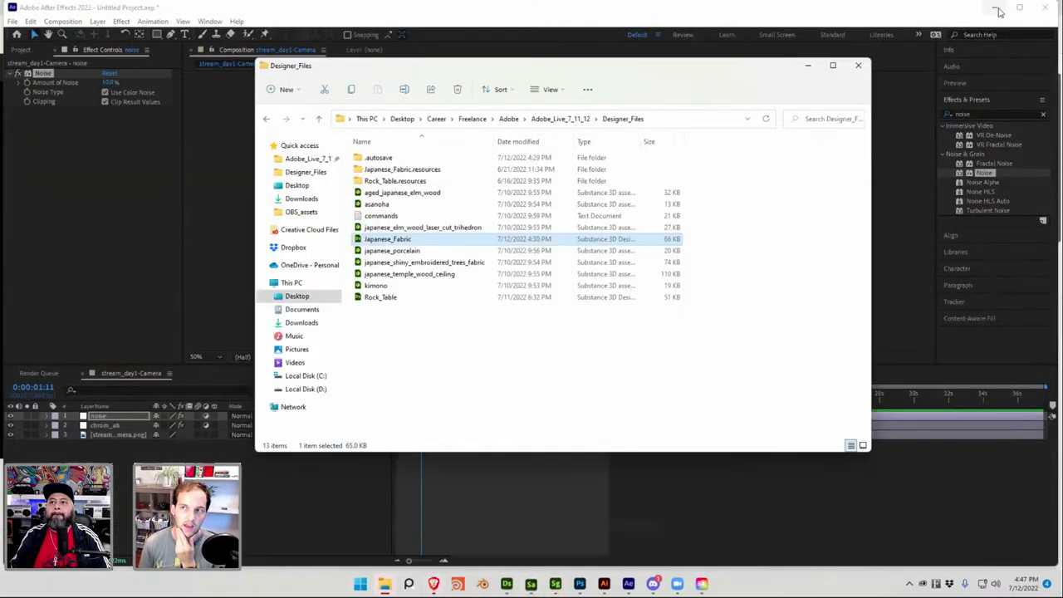
{"action": "left_click", "coordinate": [857, 65]}
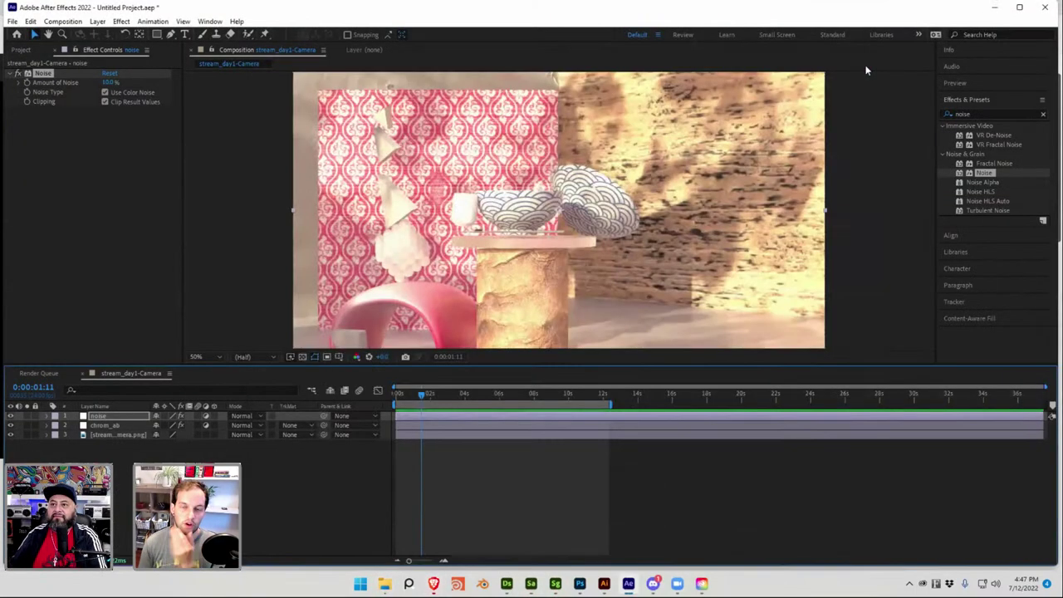
{"action": "left_click", "coordinate": [993, 8]}
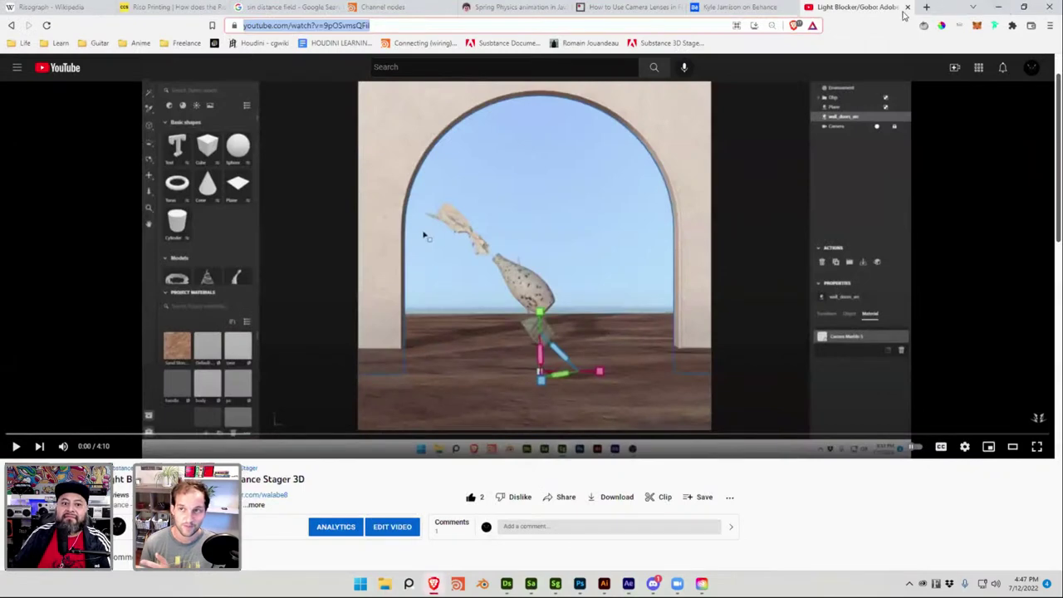
Search the web in a new tab for "japanese sigil svg" and open the Imperial Seal of Japan image result
{"action": "left_click", "coordinate": [927, 9]}
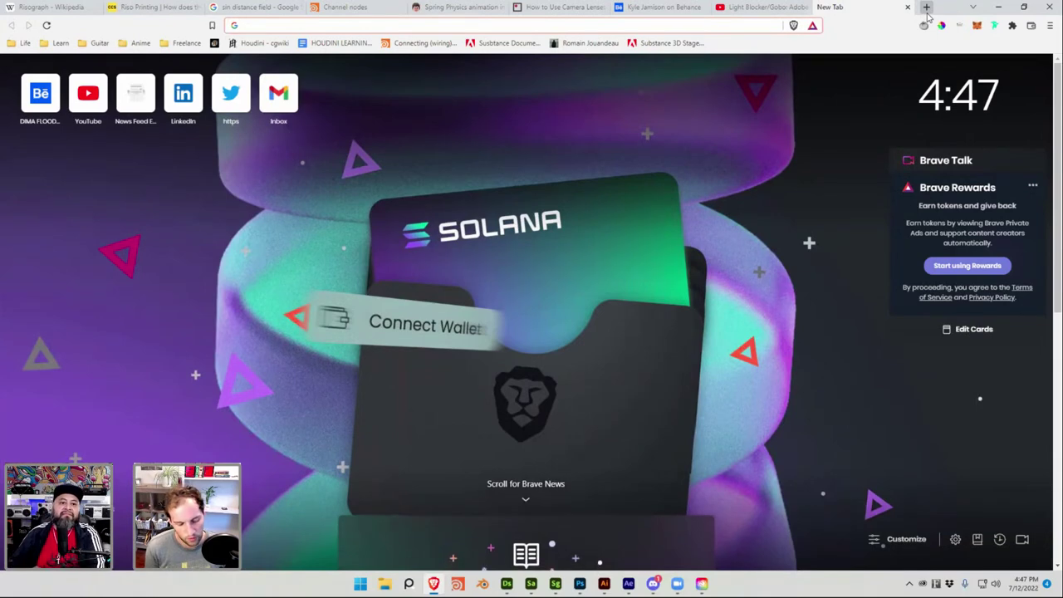
{"action": "type", "text": "japanese sigil"}
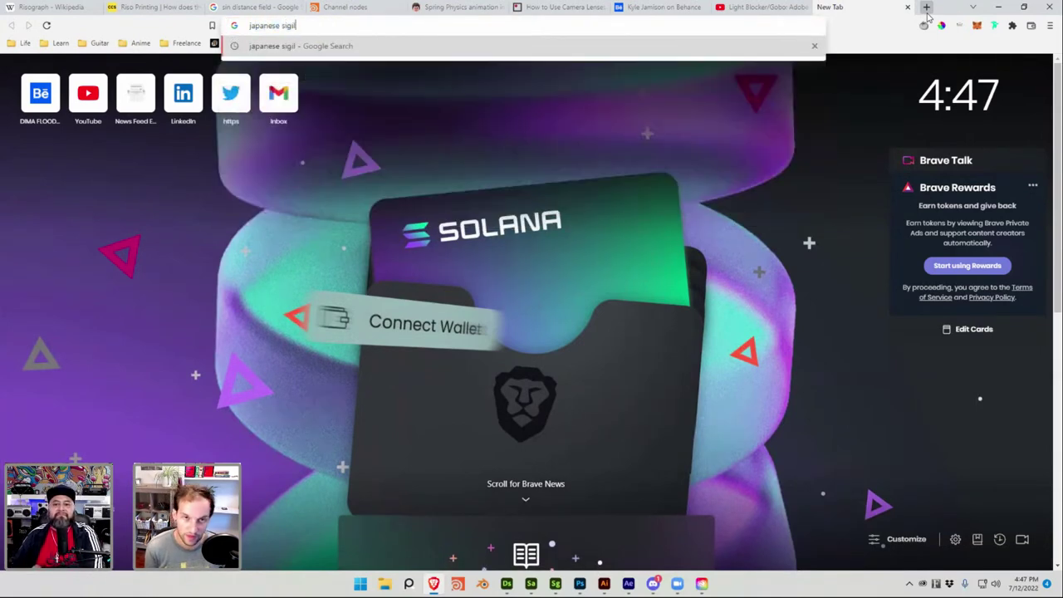
{"action": "key", "text": "Return"}
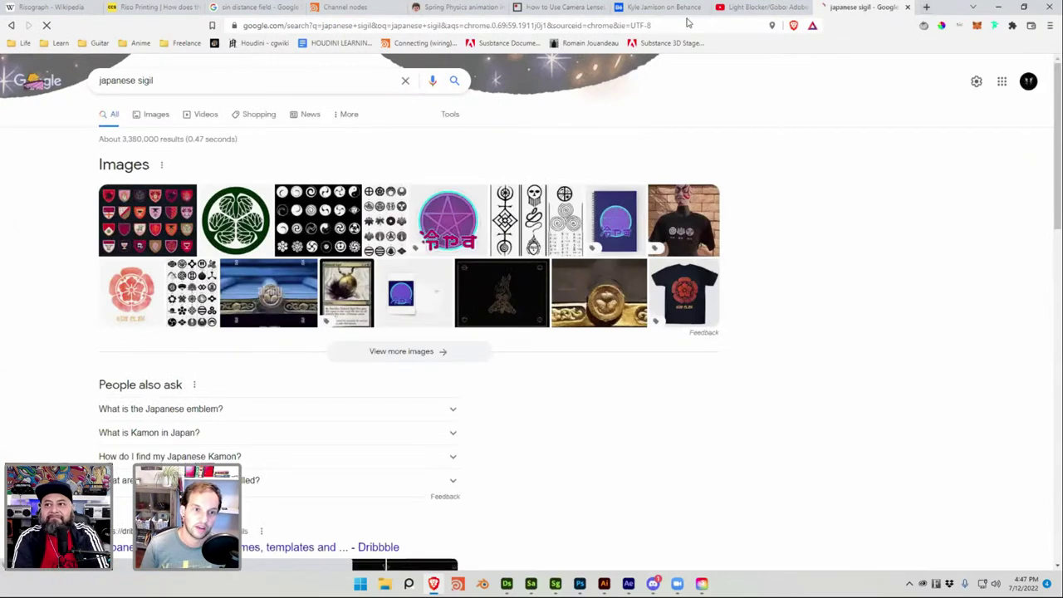
{"action": "left_click", "coordinate": [272, 86]}
{"action": "type", "text": "svgh"}
{"action": "key", "text": "Return"}
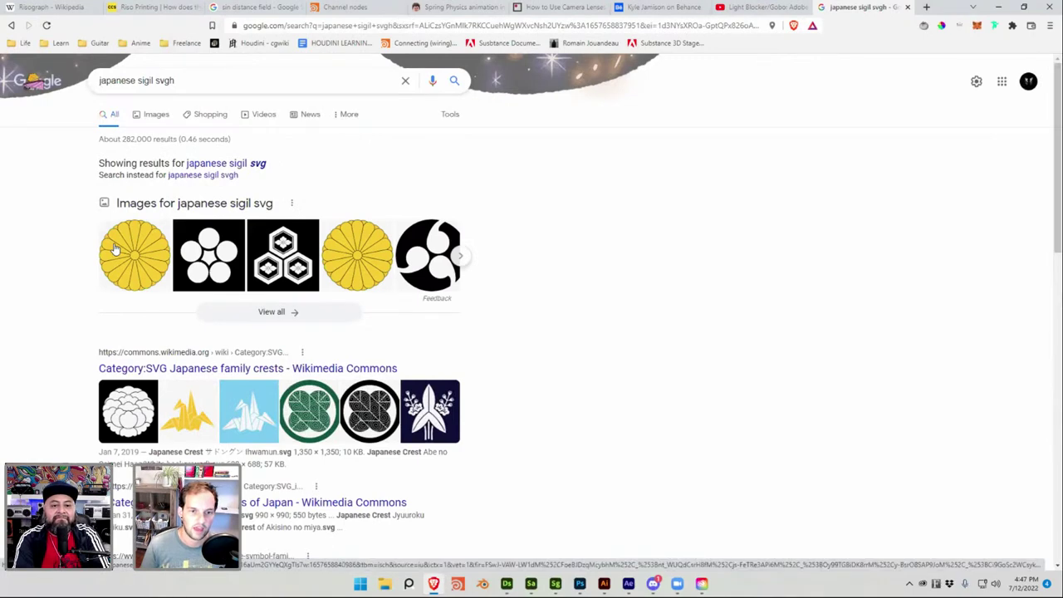
{"action": "left_click", "coordinate": [116, 247]}
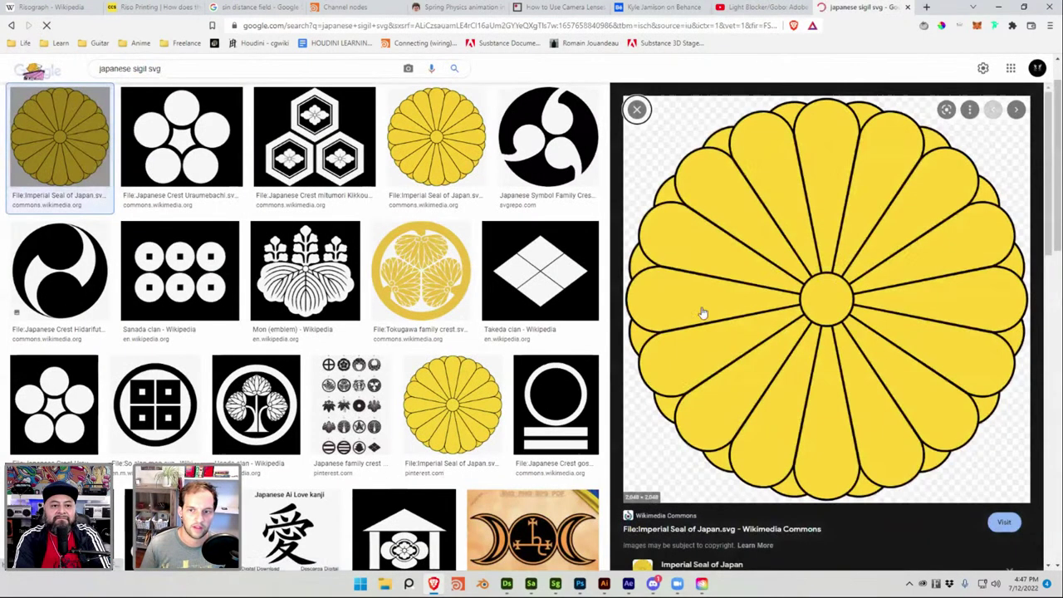
{"action": "right_click", "coordinate": [704, 302]}
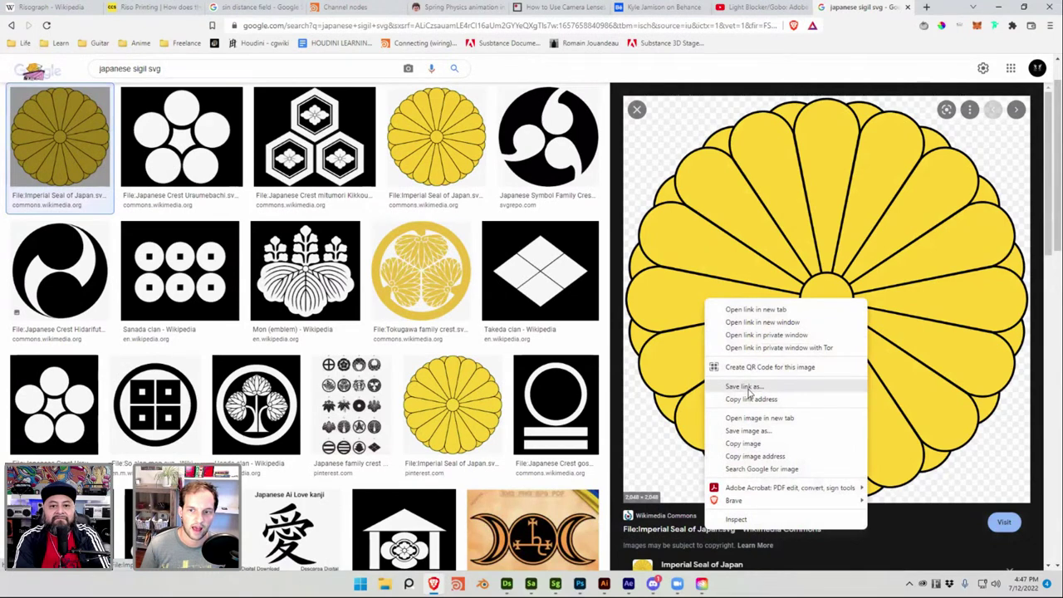
{"action": "left_click", "coordinate": [752, 432]}
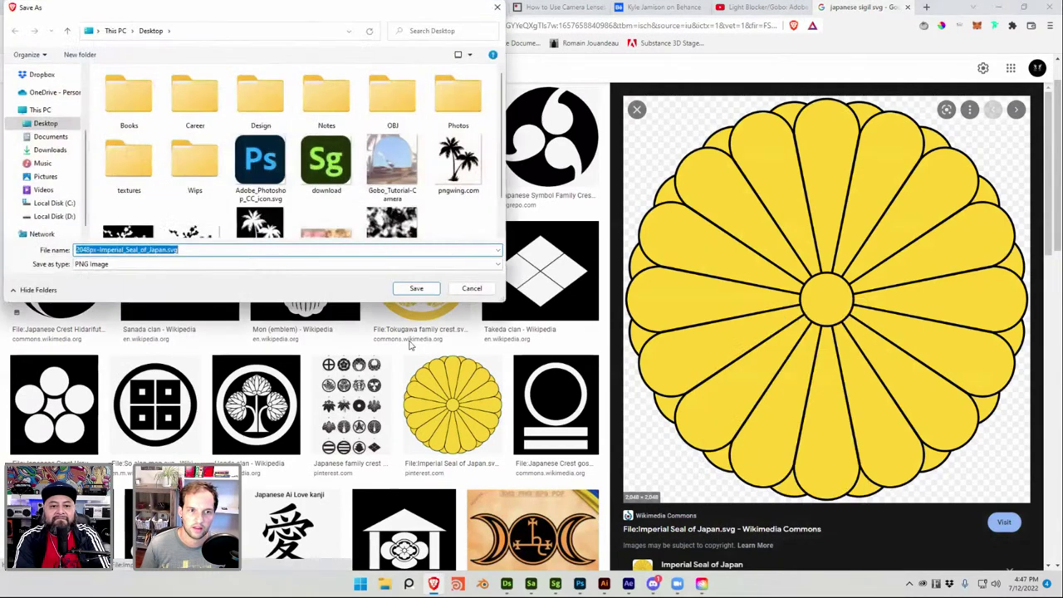
{"action": "left_click", "coordinate": [403, 288]}
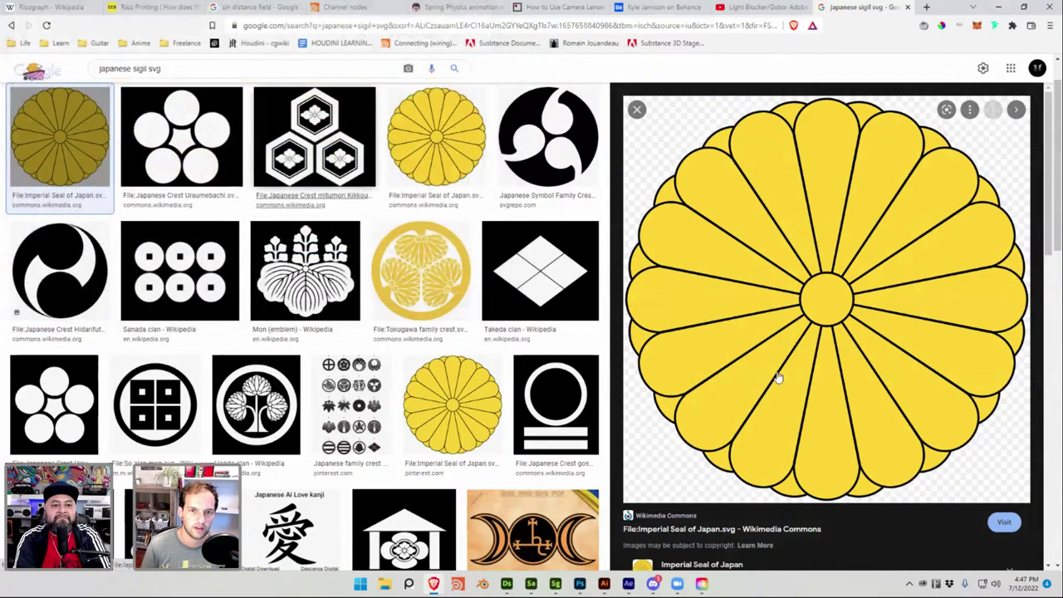
Open the seal's Wikimedia Commons page and save the original file to the Desktop as the Scalable Vector Graphics file Imperial_Seal_of_Japan
{"action": "left_click", "coordinate": [778, 378]}
{"action": "scroll", "coordinate": [222, 399], "scroll_direction": "down", "scroll_amount": 2}
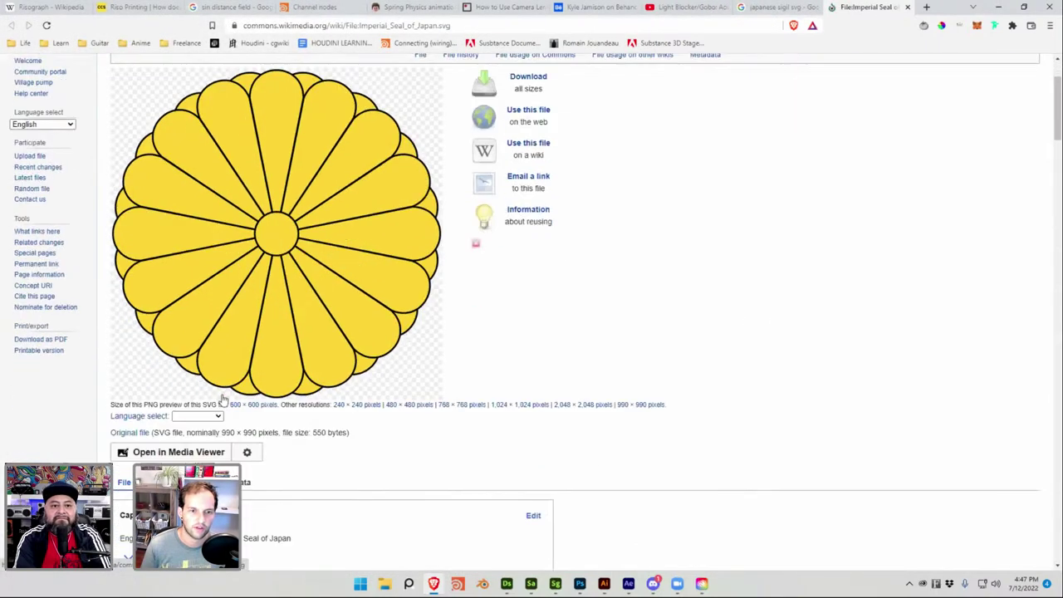
{"action": "left_click", "coordinate": [133, 433]}
{"action": "right_click", "coordinate": [287, 315]}
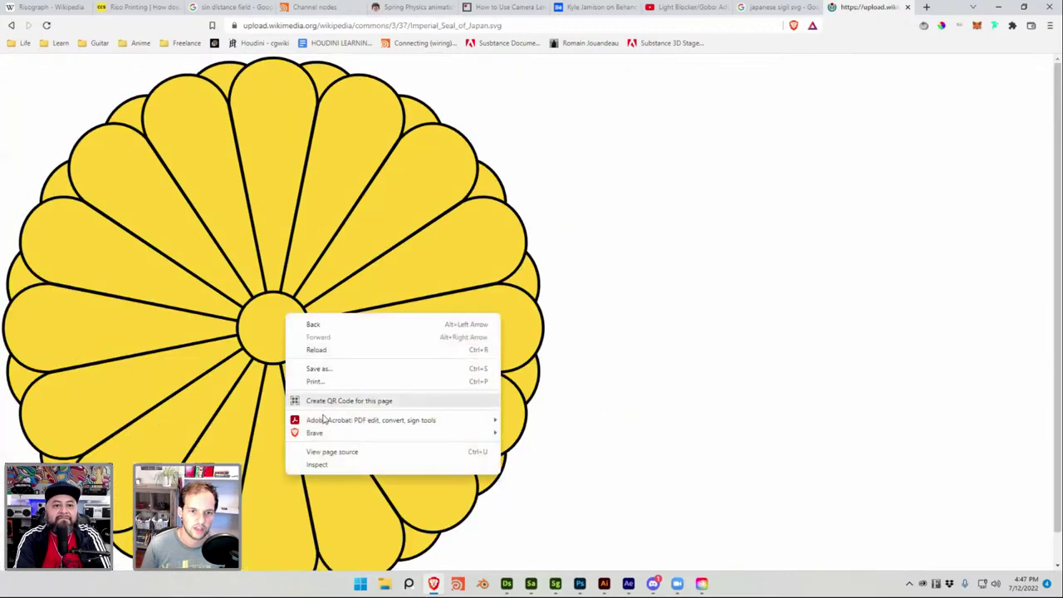
{"action": "left_click", "coordinate": [317, 368]}
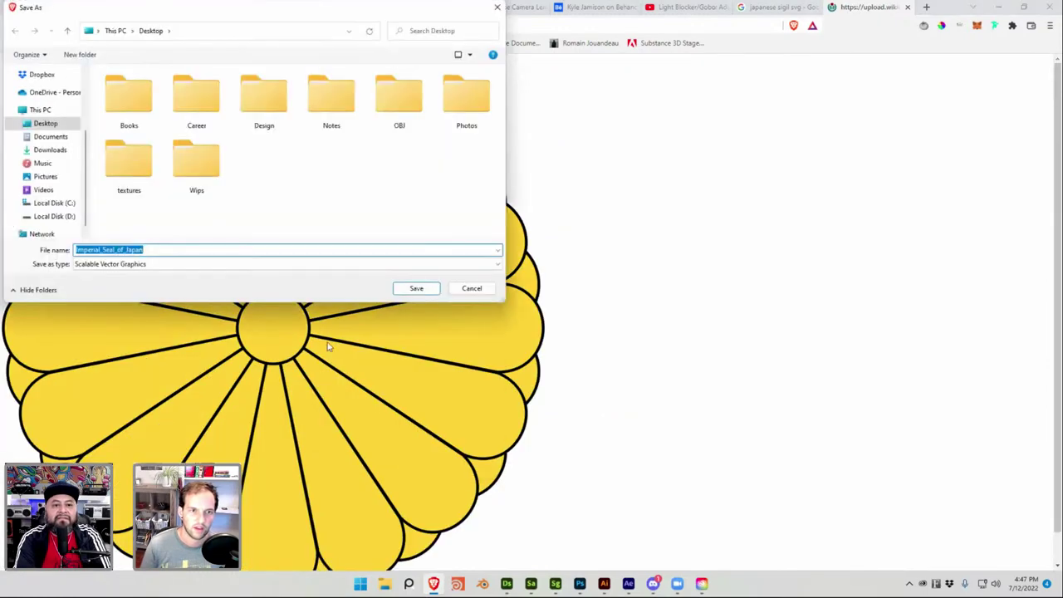
{"action": "left_click", "coordinate": [413, 288]}
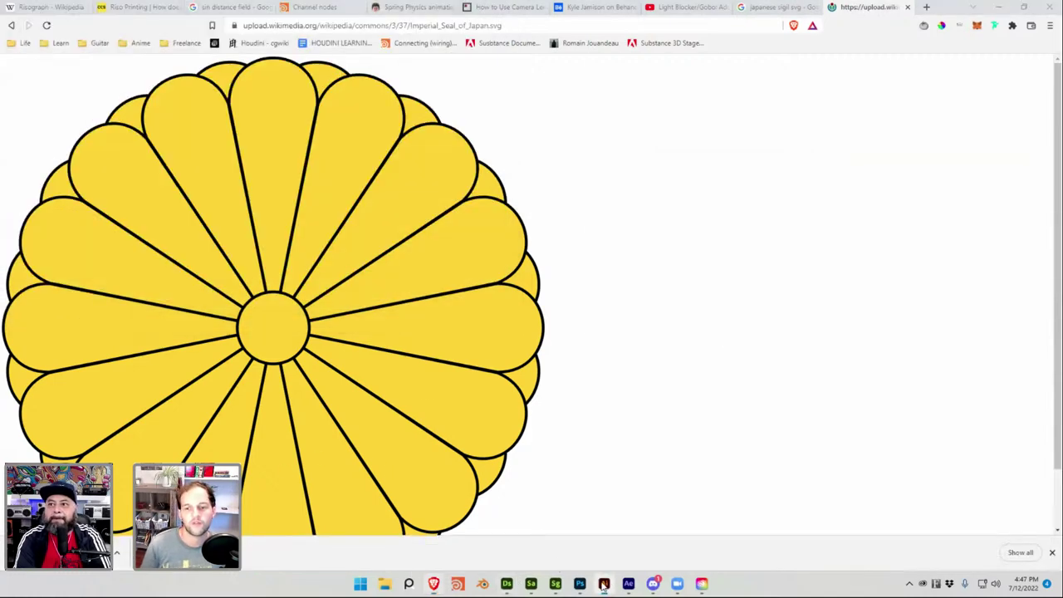
Switch to Illustrator, open Imperial_Seal_of_Japan from the Desktop as its own document, and clear the floating panels off the artwork
{"action": "left_click", "coordinate": [604, 583]}
{"action": "left_click", "coordinate": [384, 583]}
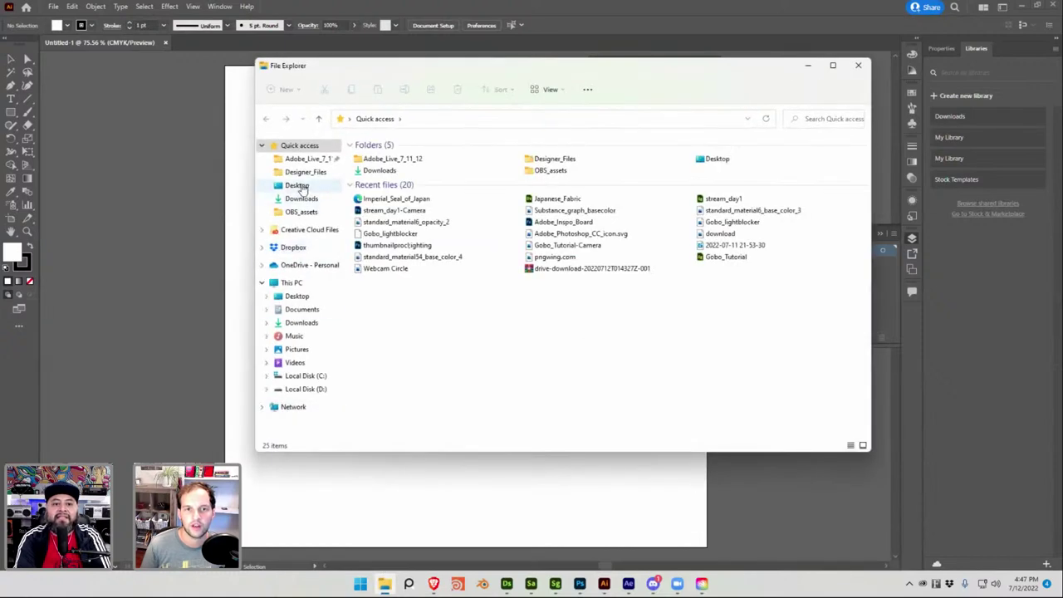
{"action": "left_click", "coordinate": [298, 185]}
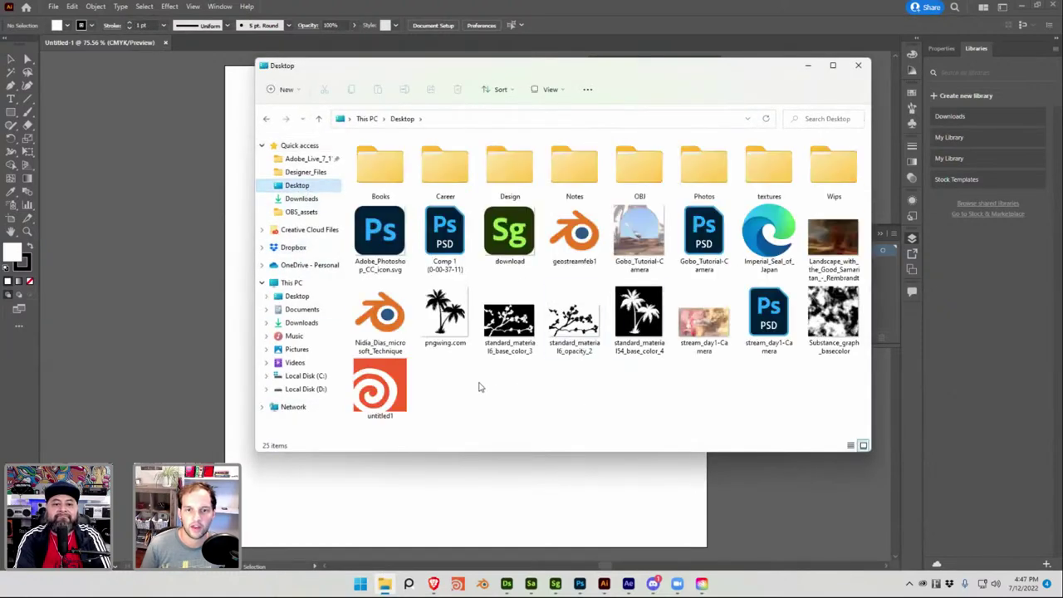
{"action": "left_click_drag", "start_coordinate": [771, 239], "coordinate": [468, 477]}
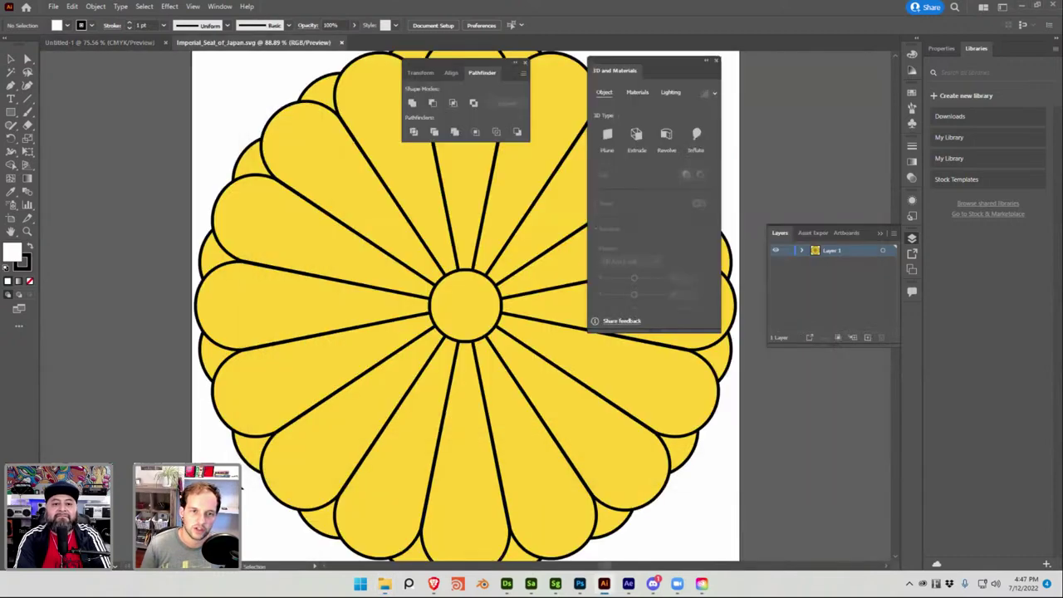
{"action": "left_click", "coordinate": [715, 61]}
{"action": "left_click_drag", "start_coordinate": [482, 72], "coordinate": [831, 97]}
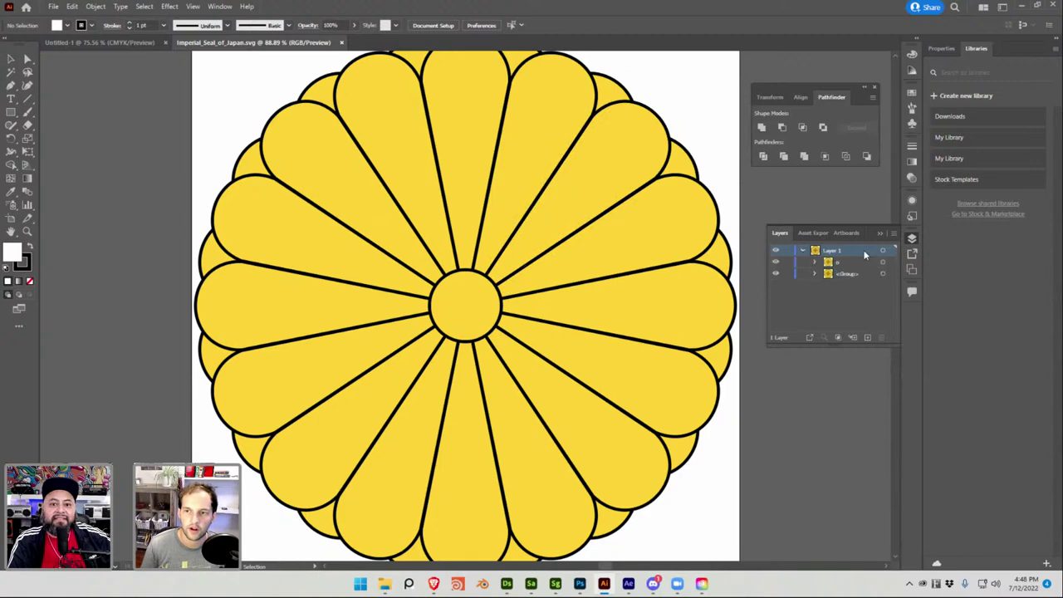
Select all artwork on Layer 1, apply the 3D Inflate type to the seal, and deselect it
{"action": "left_click", "coordinate": [882, 251]}
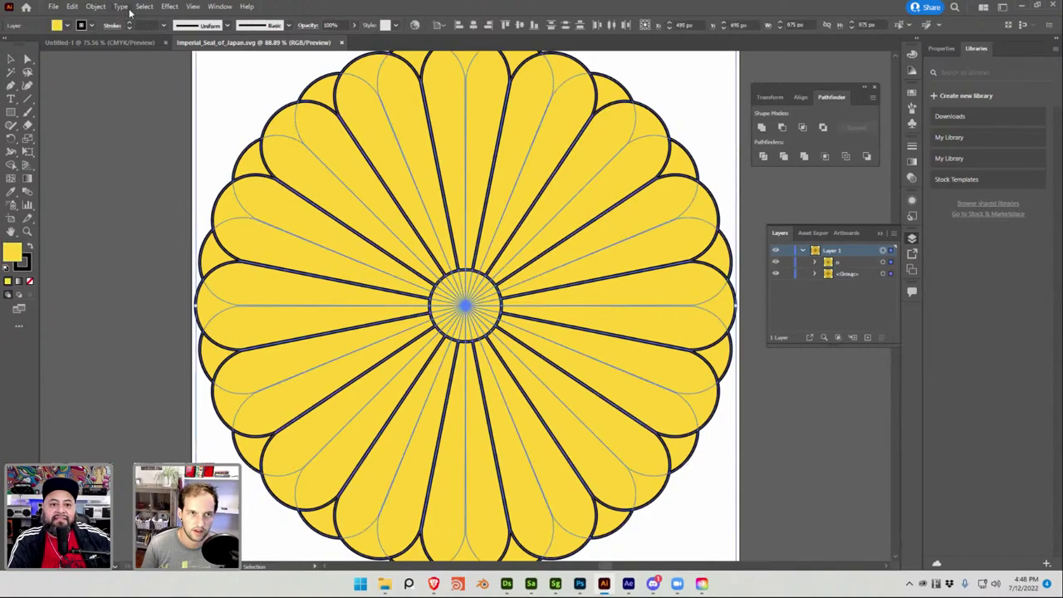
{"action": "left_click", "coordinate": [221, 7]}
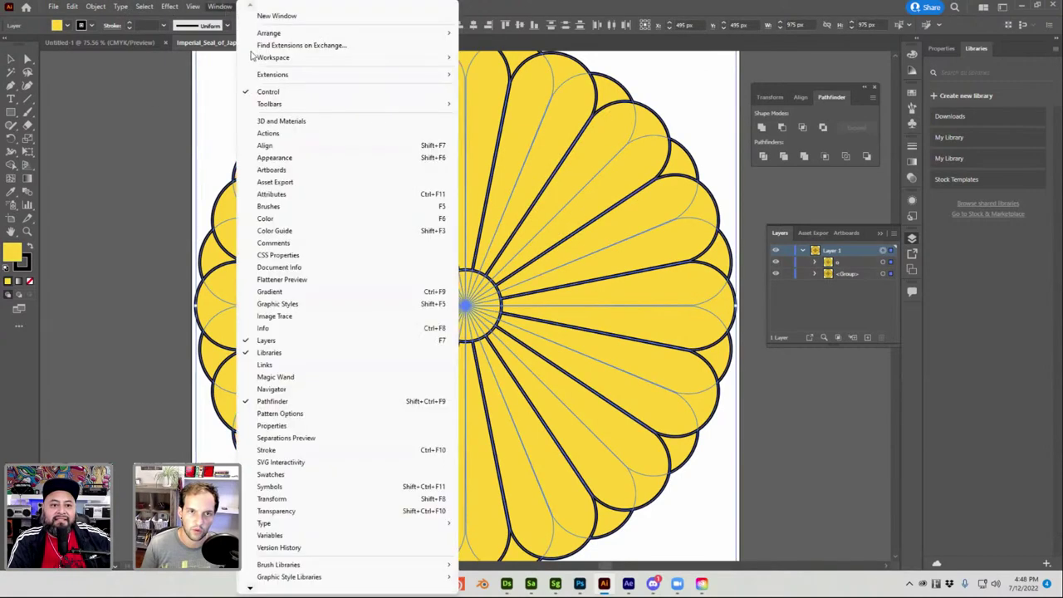
{"action": "left_click", "coordinate": [281, 122]}
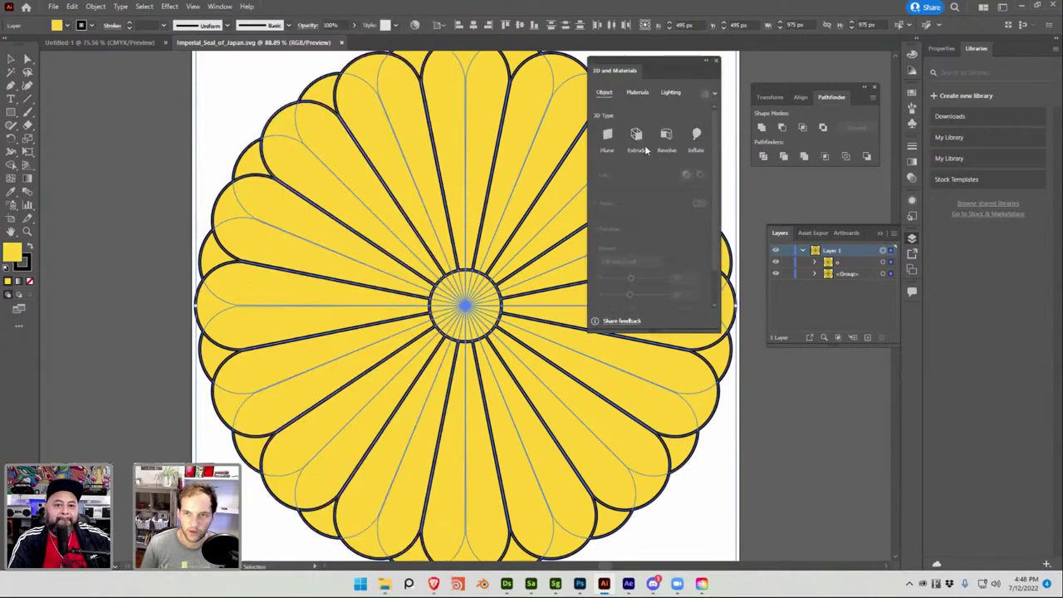
{"action": "left_click", "coordinate": [694, 135]}
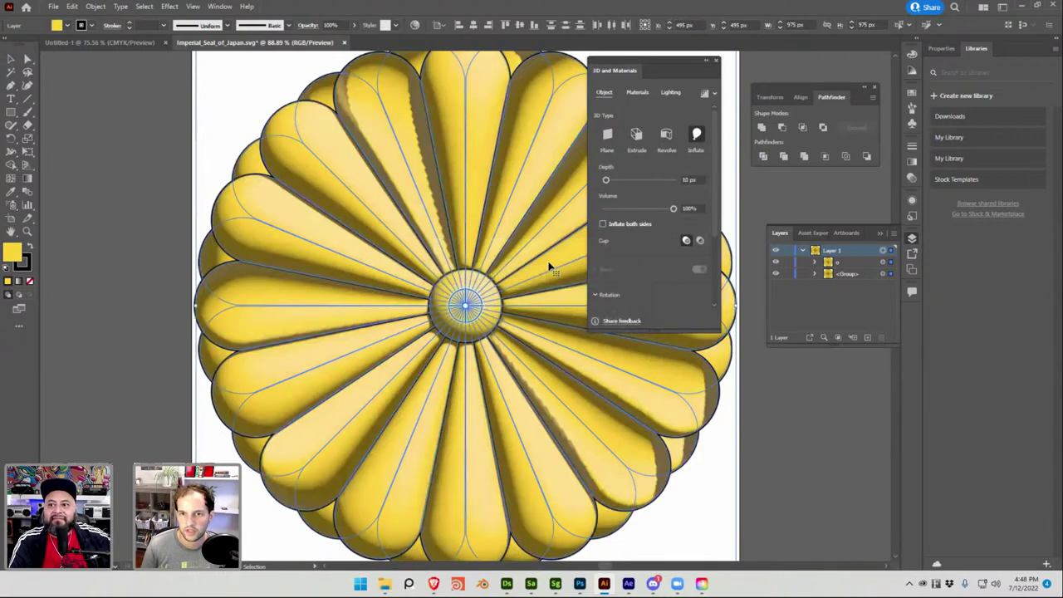
{"action": "left_click", "coordinate": [128, 172]}
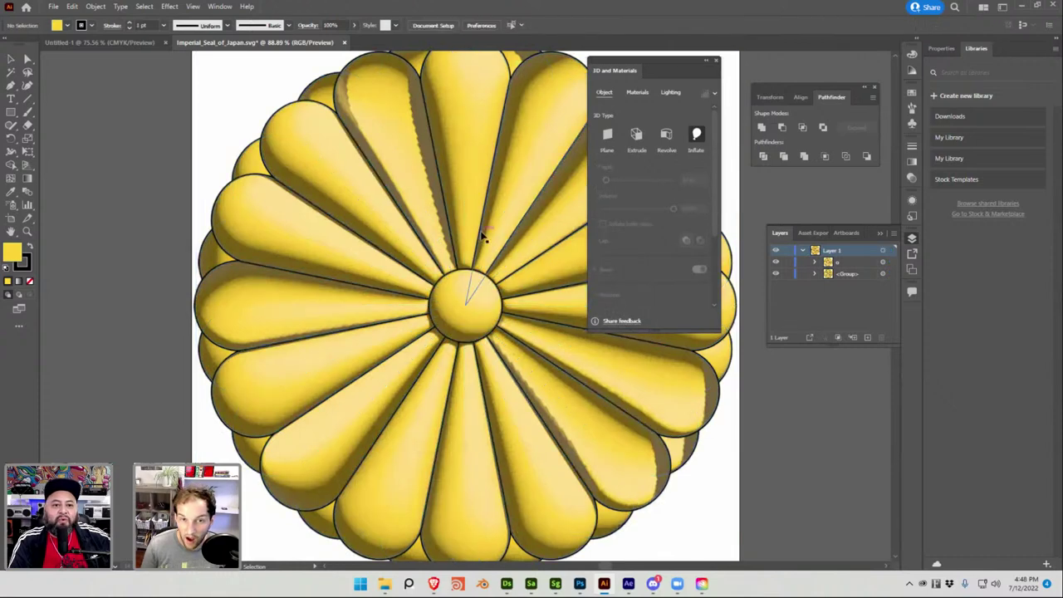
Select all inflated seal artwork on Layer 1 and export it to the Desktop as an OBJ asset
{"action": "key", "text": "ctrl+minus"}
{"action": "key", "text": "ctrl+minus"}
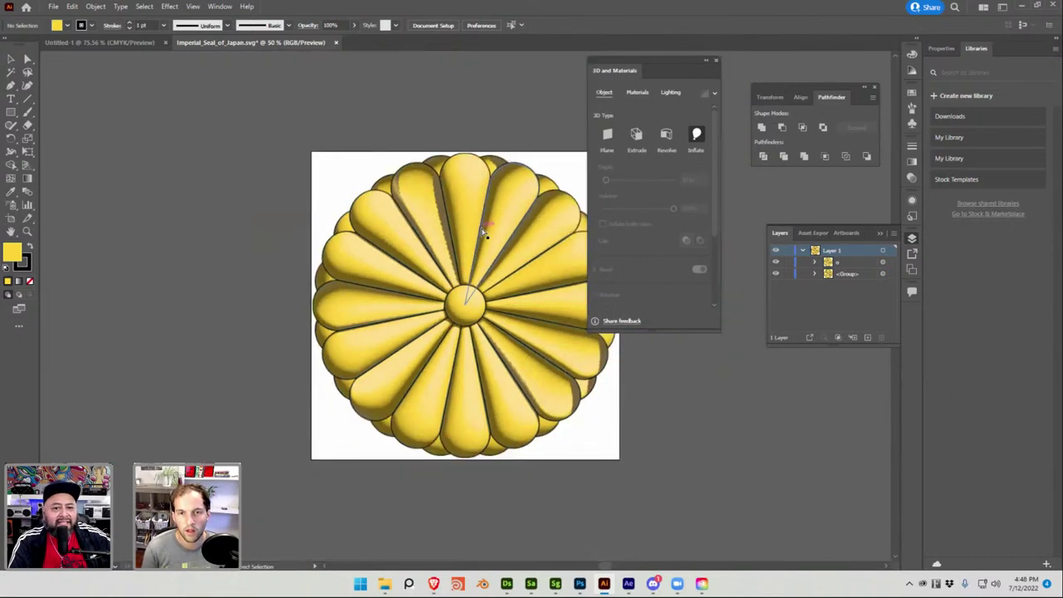
{"action": "left_click_drag", "start_coordinate": [482, 231], "coordinate": [382, 218]}
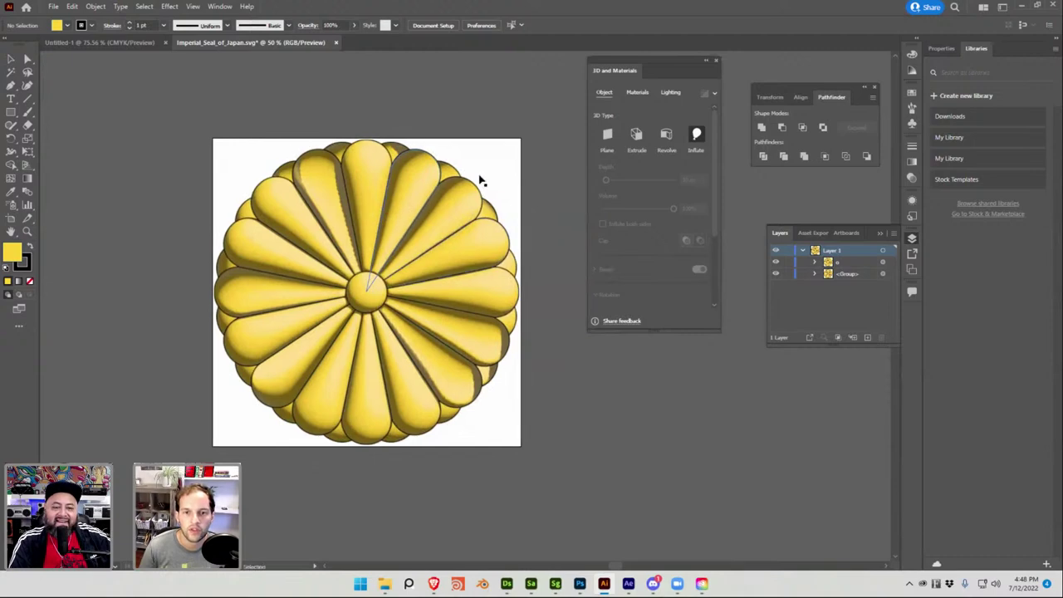
{"action": "left_click", "coordinate": [883, 250]}
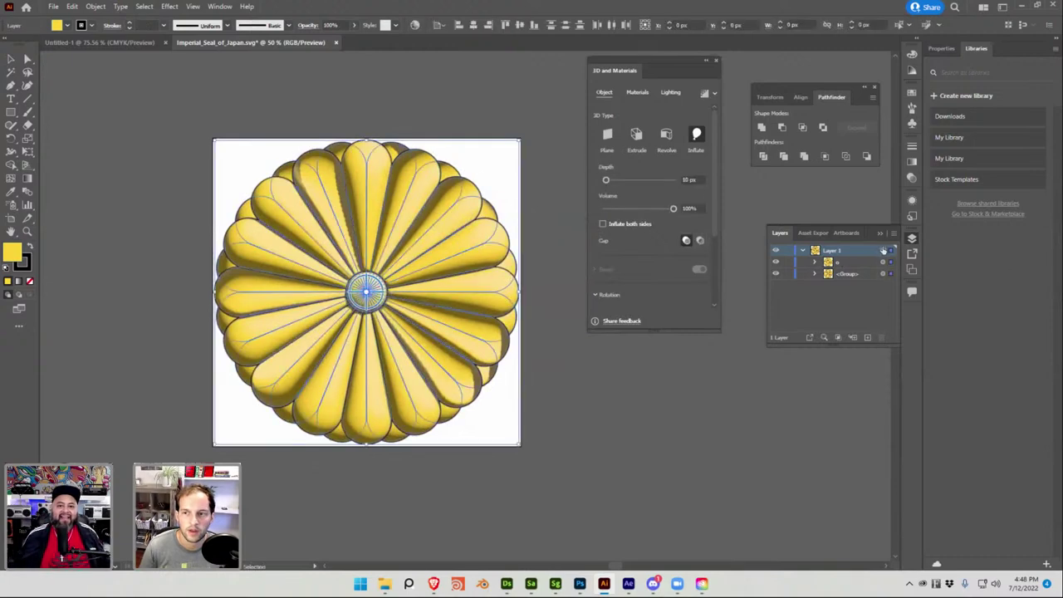
{"action": "left_click", "coordinate": [53, 6]}
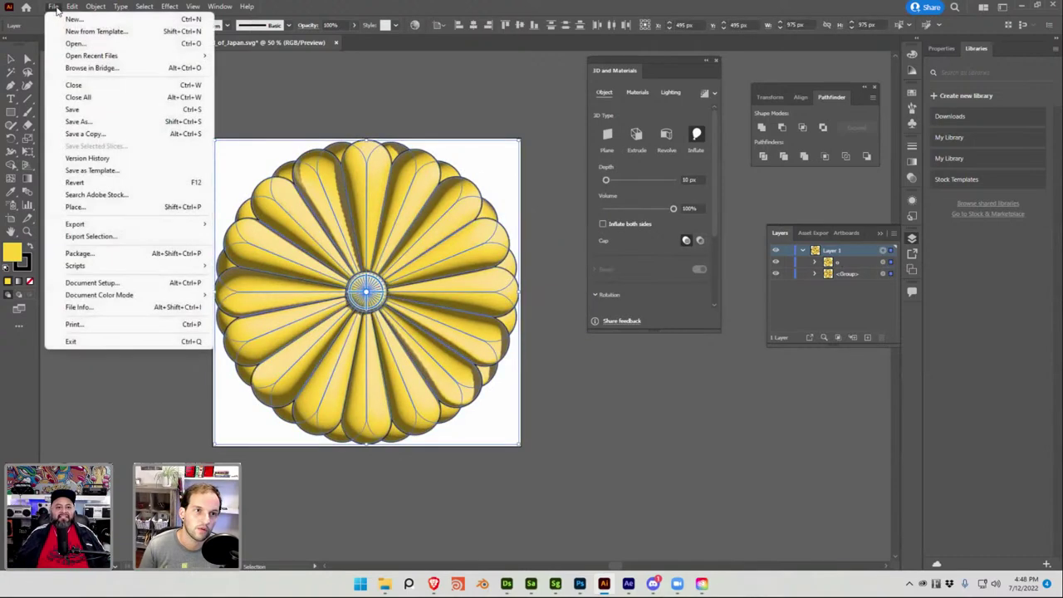
{"action": "left_click", "coordinate": [55, 6]}
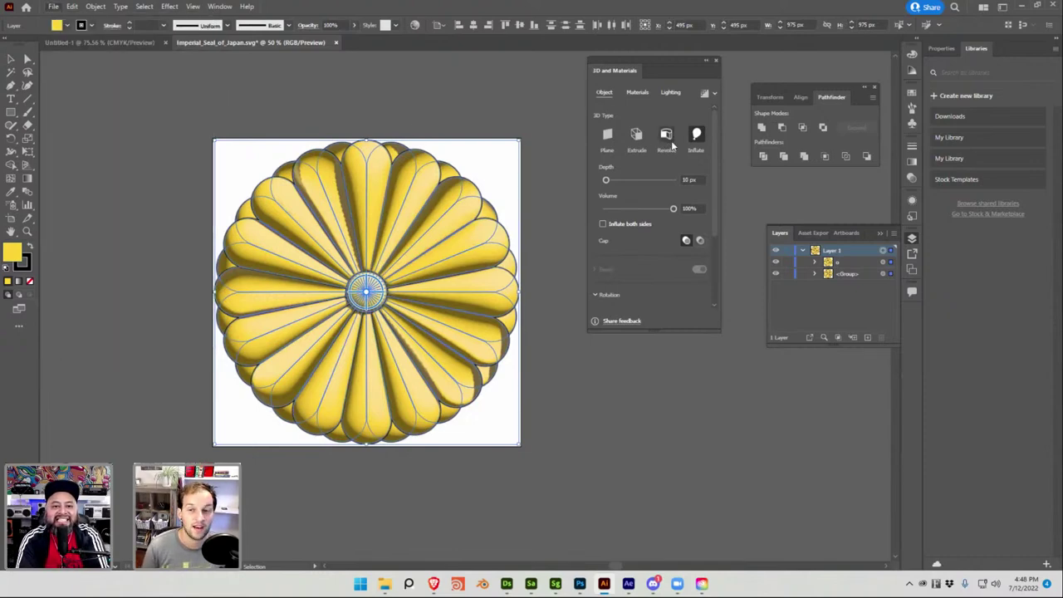
{"action": "left_click", "coordinate": [52, 7]}
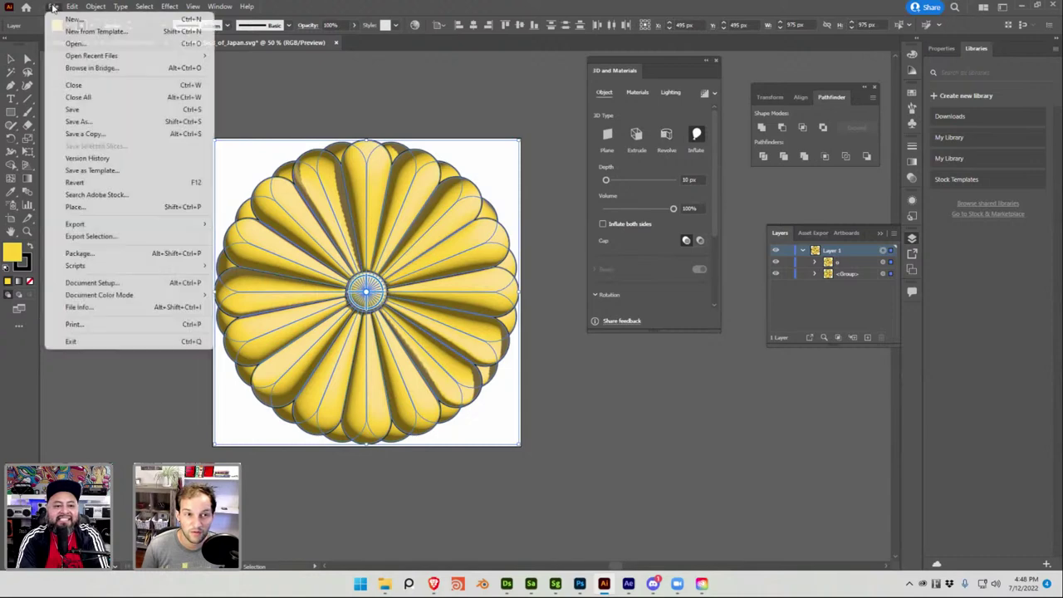
{"action": "mouse_move", "coordinate": [107, 224]}
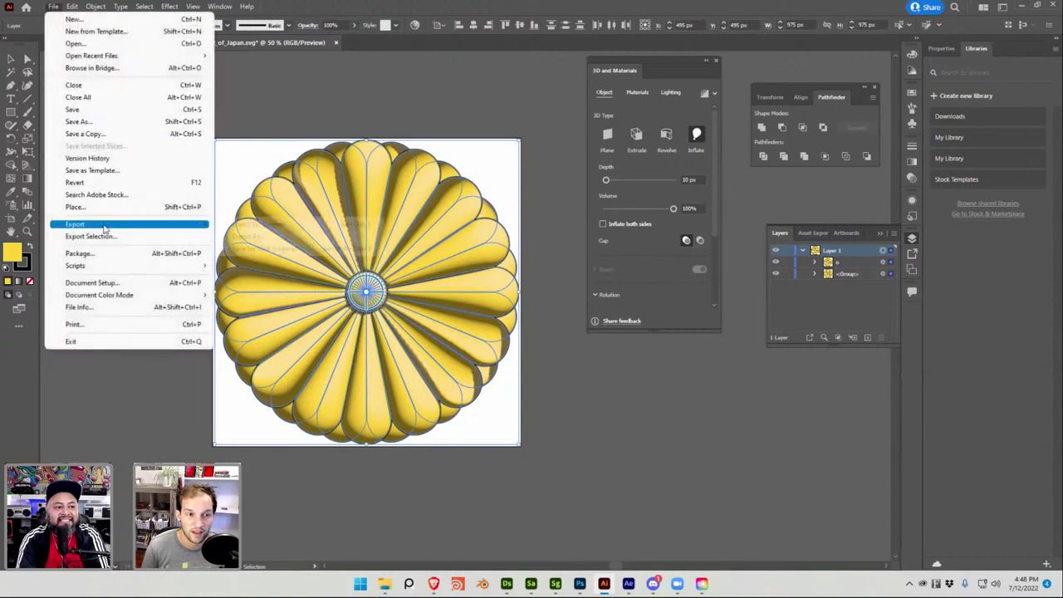
{"action": "left_click", "coordinate": [181, 236]}
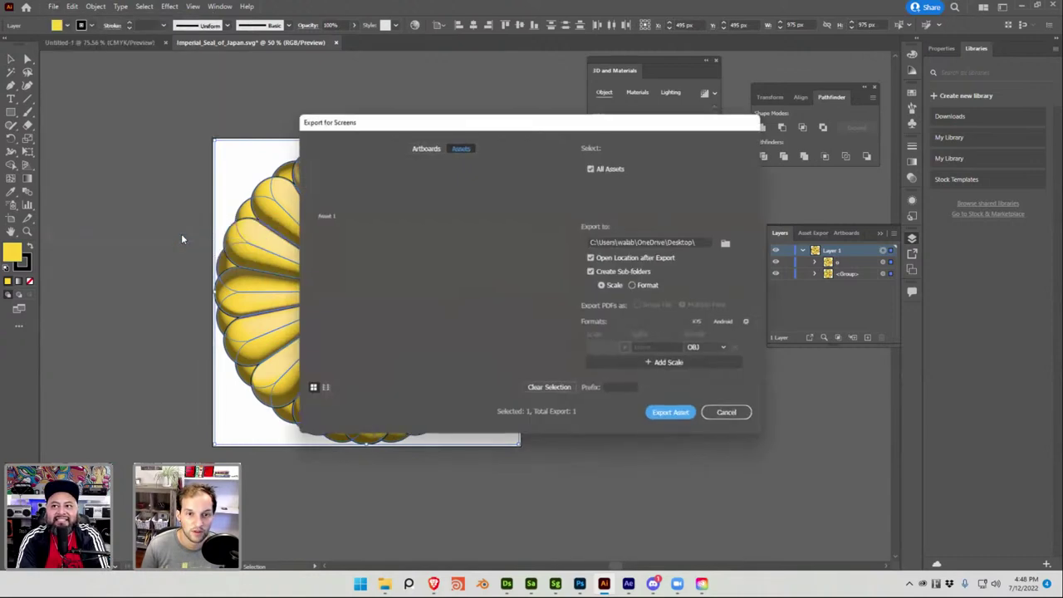
{"action": "left_click", "coordinate": [669, 414]}
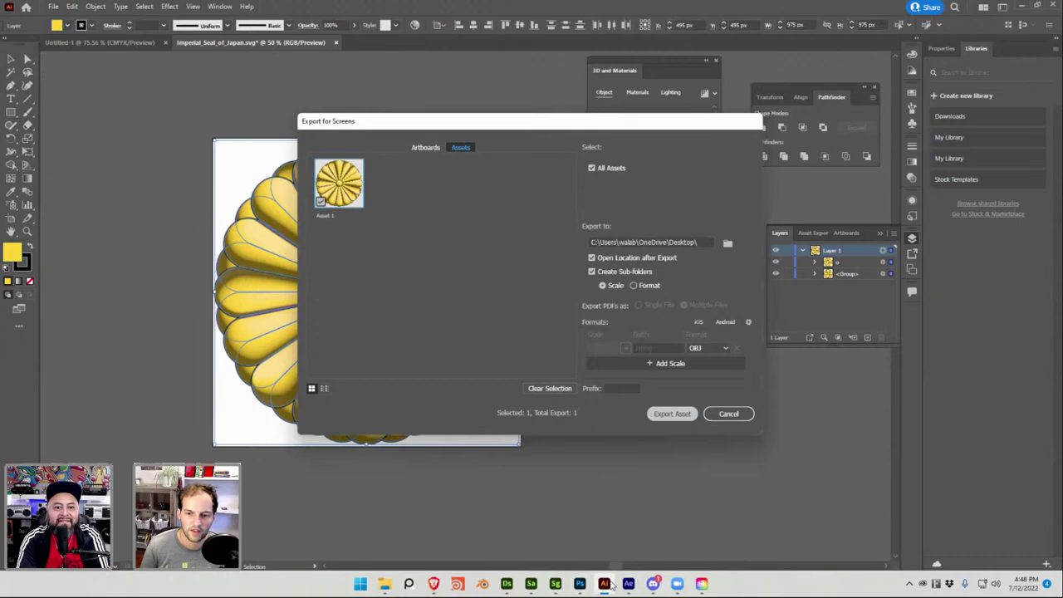
Switch to Substance 3D Stager and try to open a second instance beside the stream_day1 scene
{"action": "left_click", "coordinate": [557, 585]}
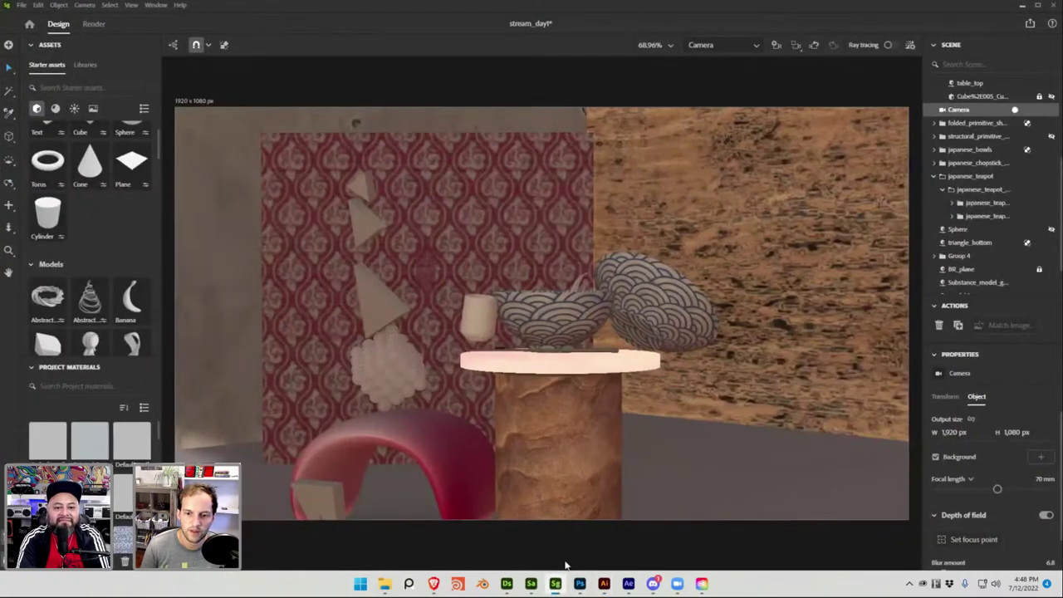
{"action": "right_click", "coordinate": [556, 586]}
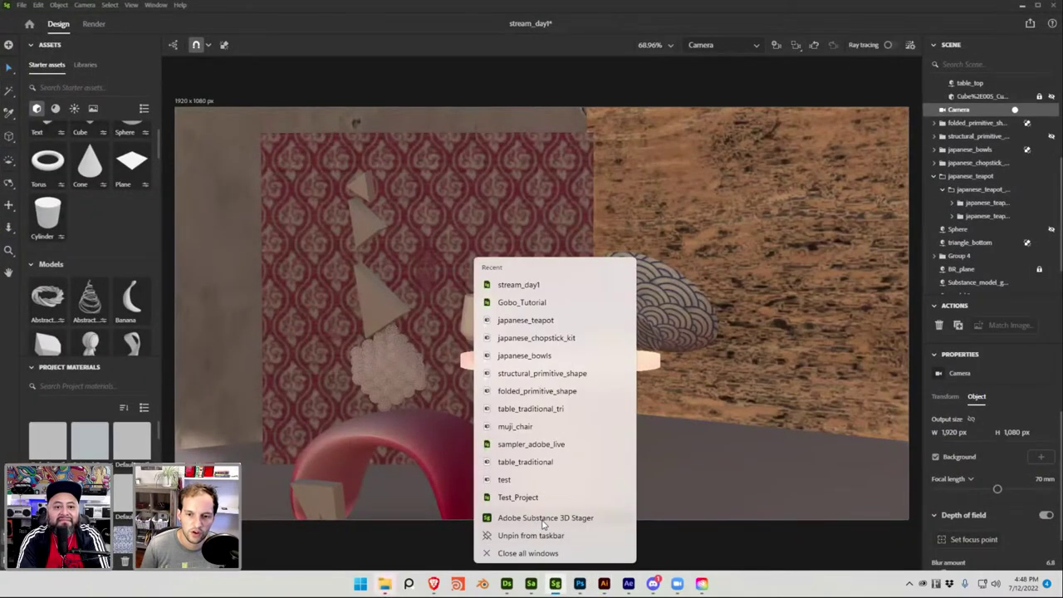
{"action": "left_click", "coordinate": [544, 518]}
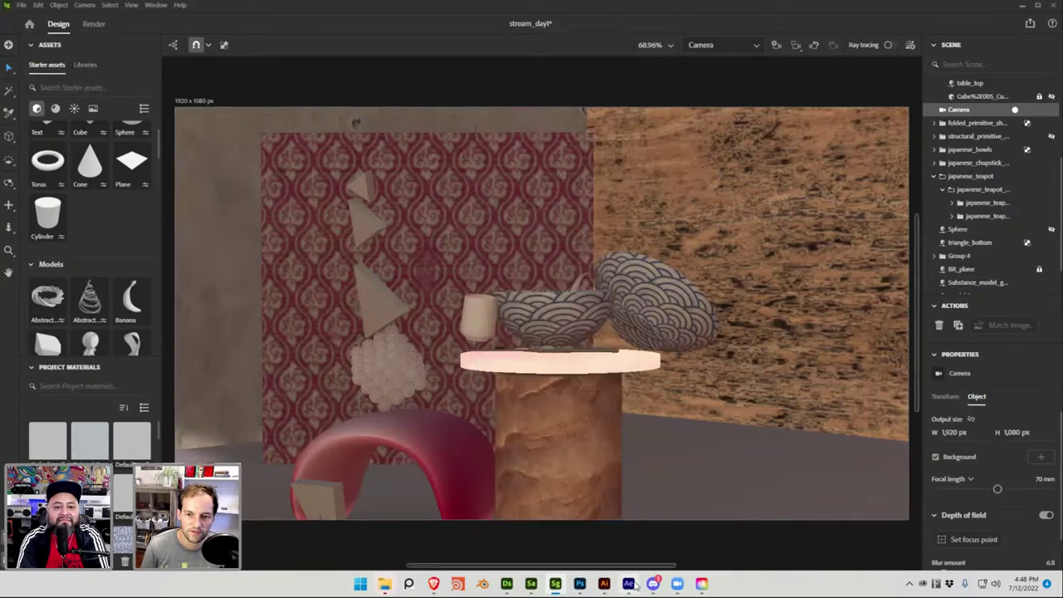
Close After Effects without saving the changes to Untitled Project.aep
{"action": "right_click", "coordinate": [628, 583]}
{"action": "left_click", "coordinate": [614, 553]}
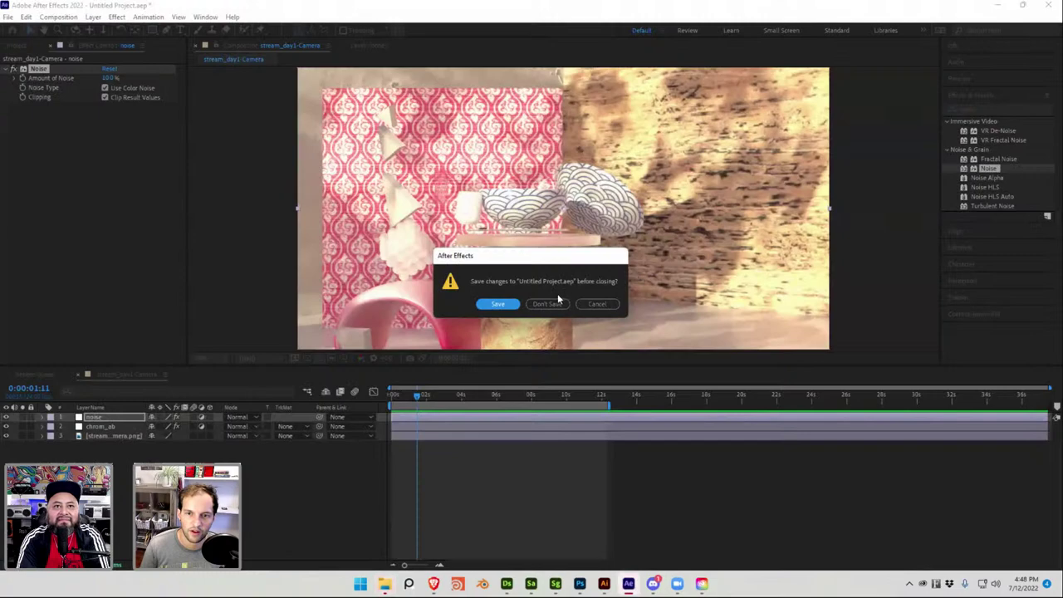
{"action": "left_click", "coordinate": [552, 303]}
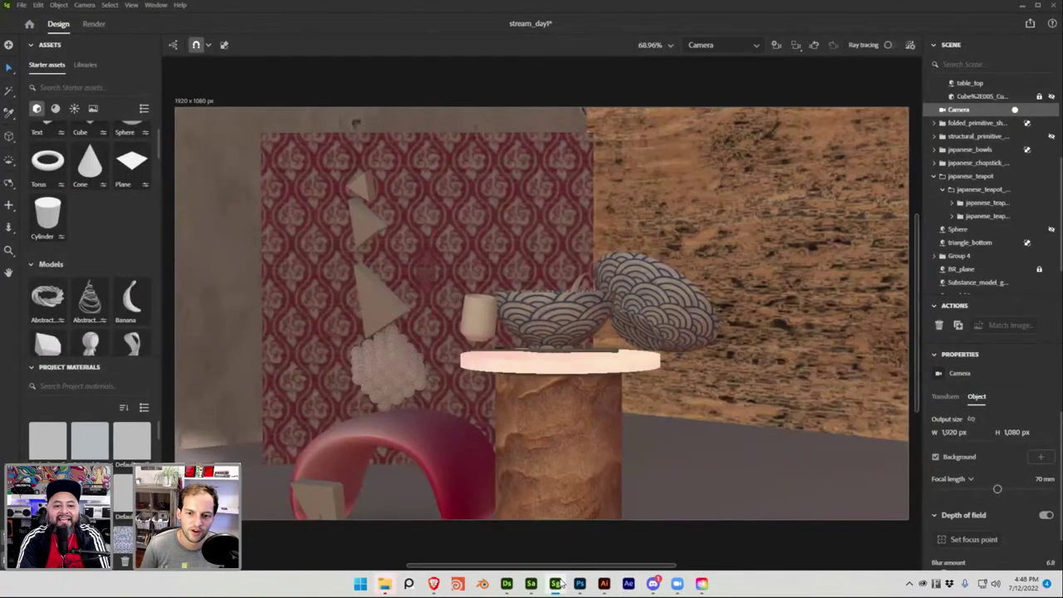
Switch to Substance 3D Stager, save the stream_day1 scene and close it
{"action": "left_click", "coordinate": [556, 583]}
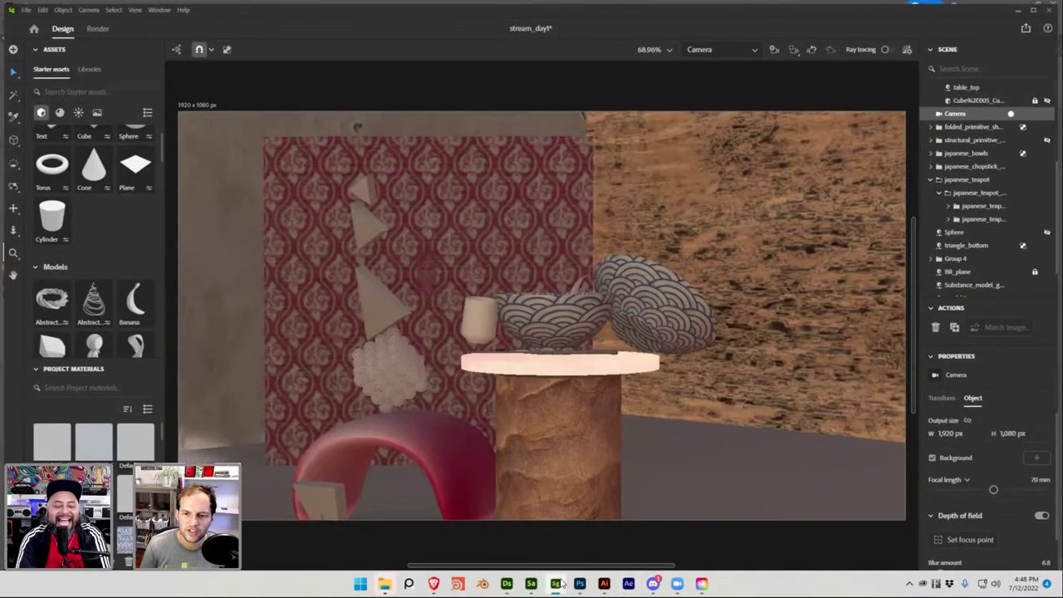
{"action": "left_click", "coordinate": [555, 584]}
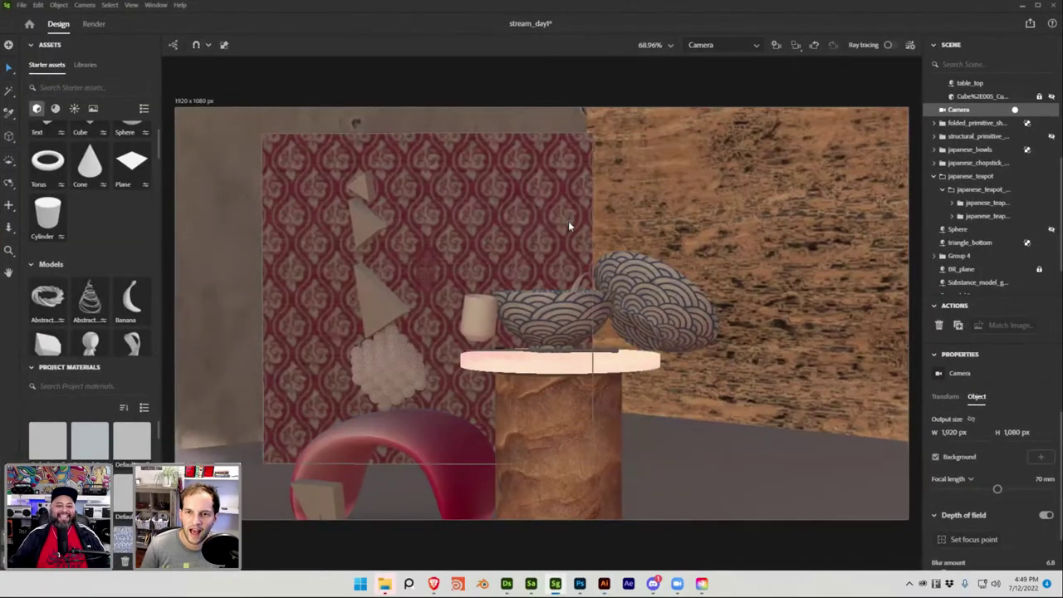
{"action": "key", "text": "ctrl+s"}
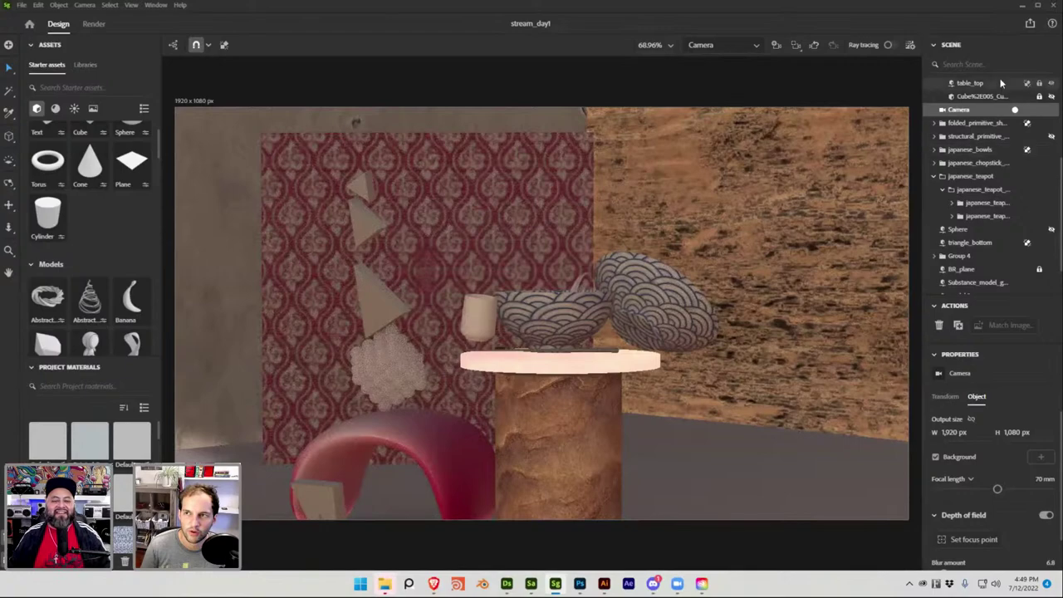
{"action": "left_click", "coordinate": [1052, 7]}
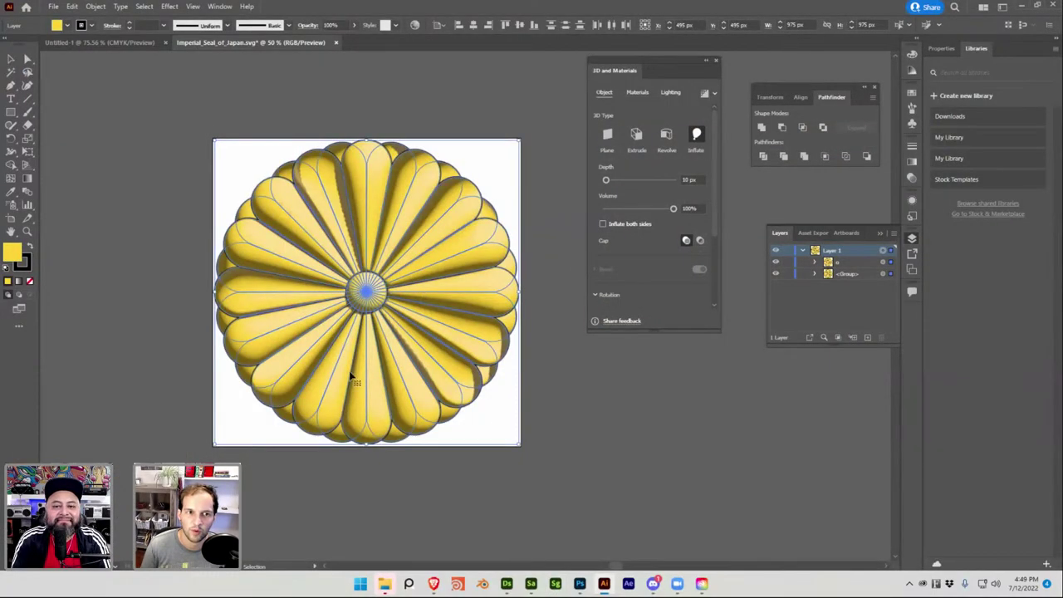
Close Substance 3D Sampler, and relaunch Substance 3D Stager with a new empty scene
{"action": "right_click", "coordinate": [535, 587]}
{"action": "left_click", "coordinate": [496, 553]}
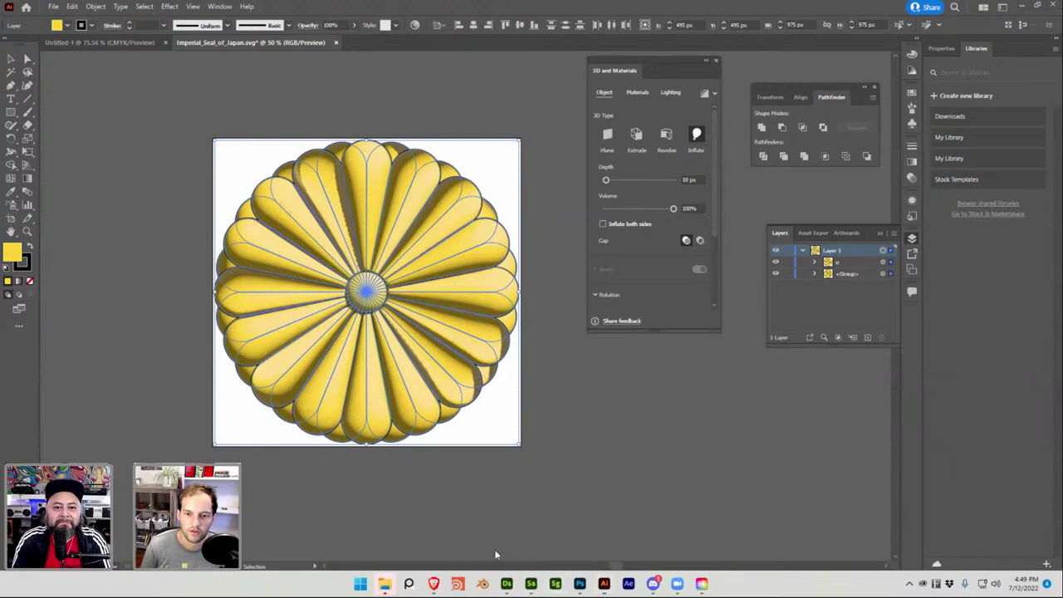
{"action": "left_click", "coordinate": [530, 583]}
{"action": "left_click", "coordinate": [603, 322]}
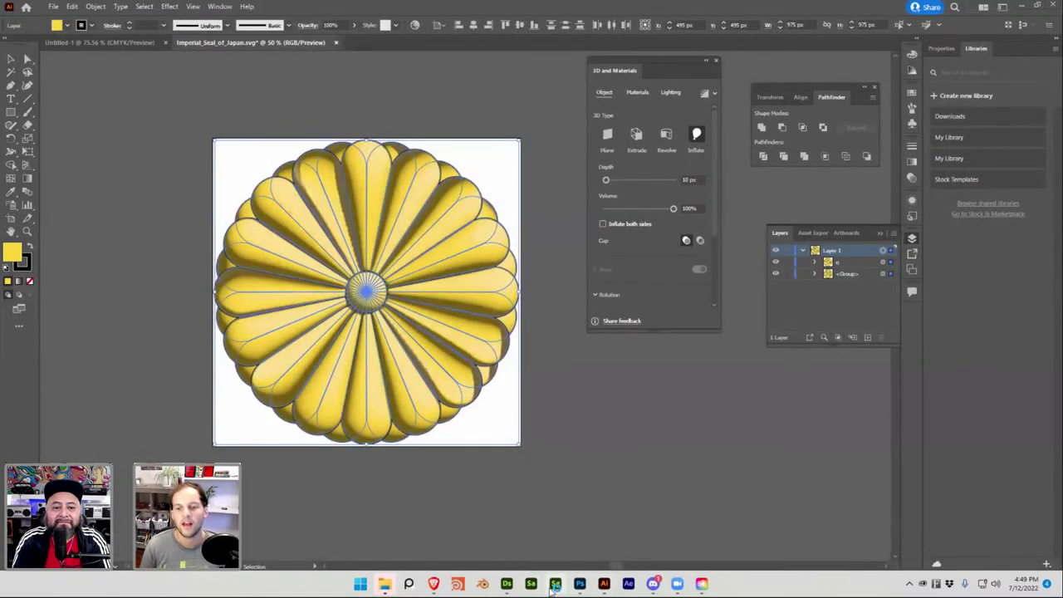
{"action": "left_click", "coordinate": [553, 584]}
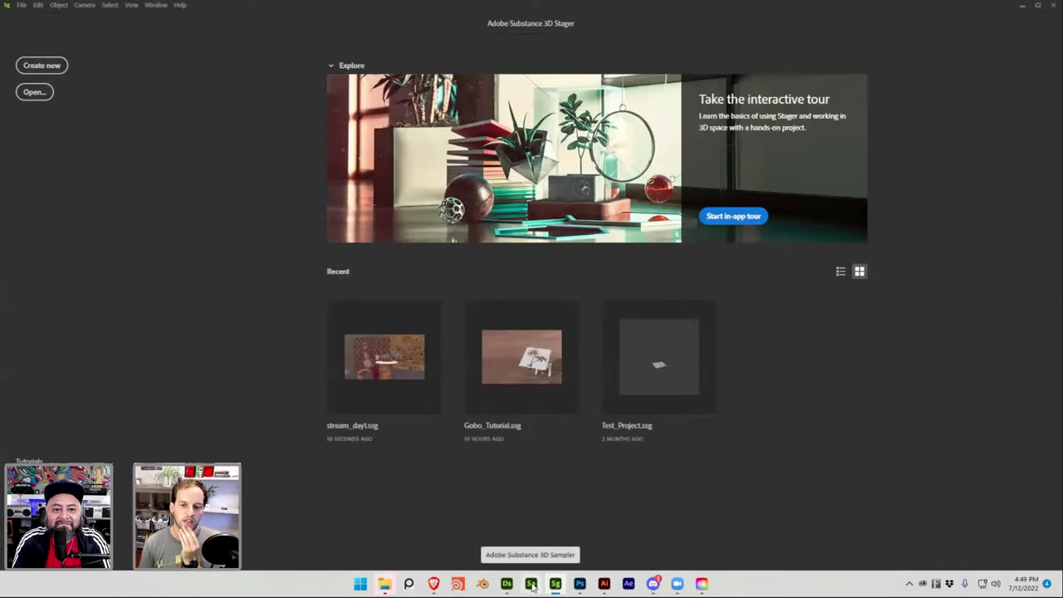
{"action": "left_click", "coordinate": [60, 77]}
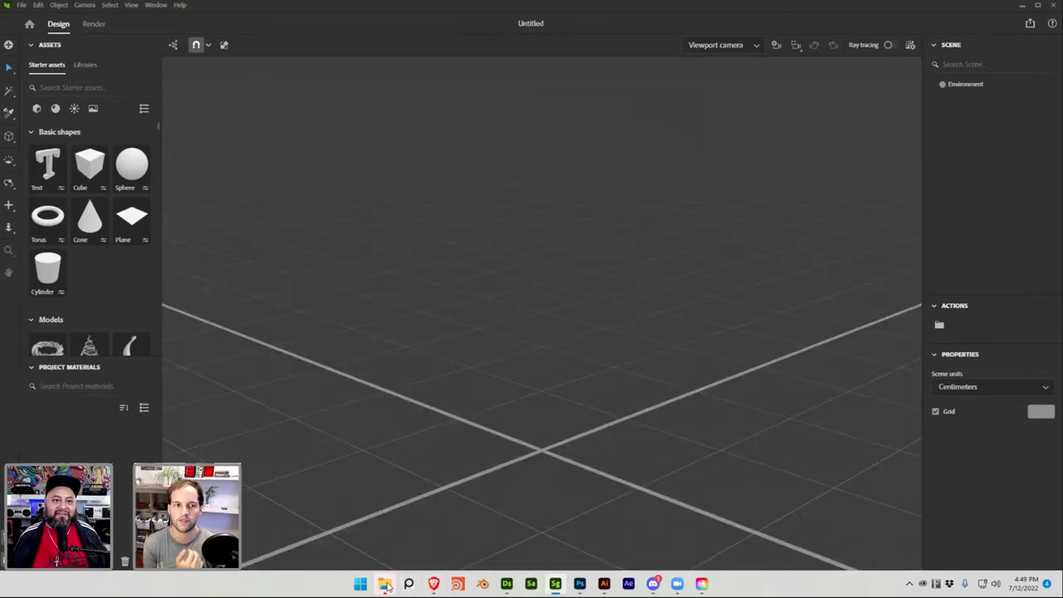
Try to place the Imperial_Seal_of_Japan file from the Desktop into the empty scene
{"action": "left_click", "coordinate": [385, 584]}
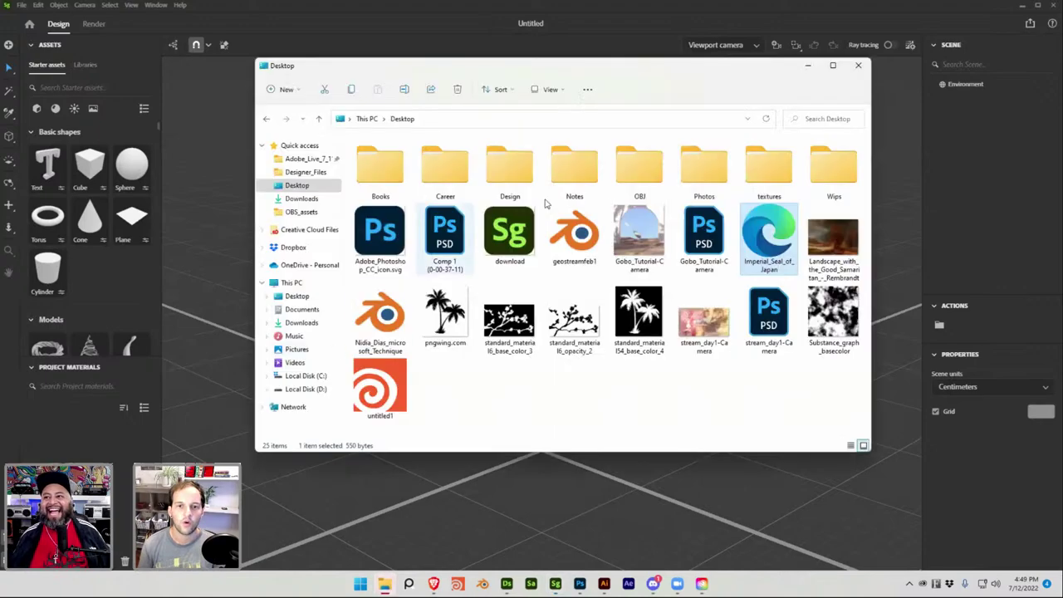
{"action": "left_click_drag", "start_coordinate": [768, 236], "coordinate": [567, 504]}
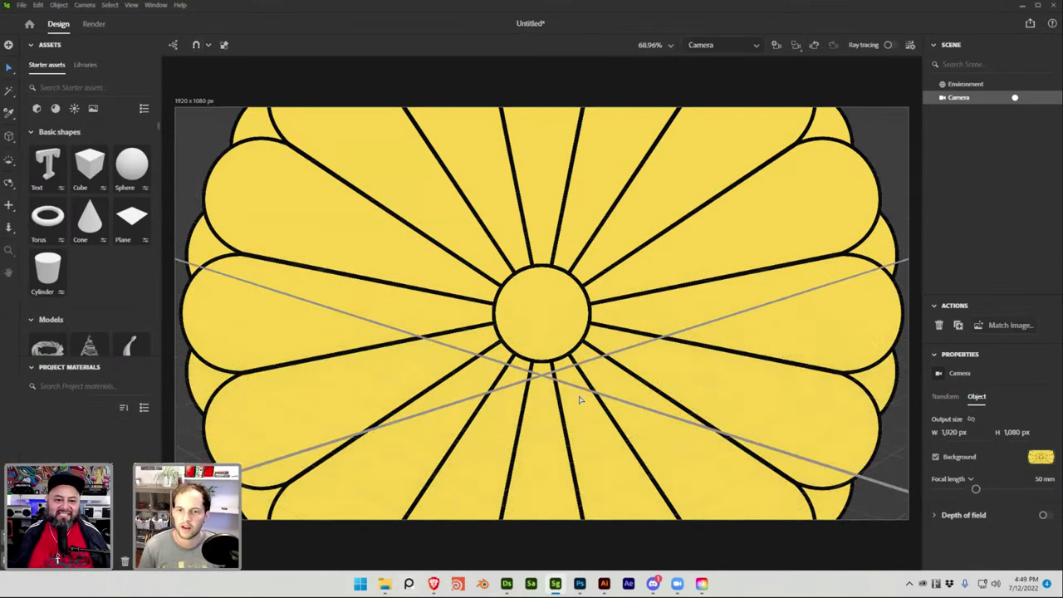
{"action": "key", "text": "ctrl+z"}
Import the exported seal model from the Desktop's OBJ folder into the scene and raise it above the ground plane
{"action": "left_click", "coordinate": [384, 584]}
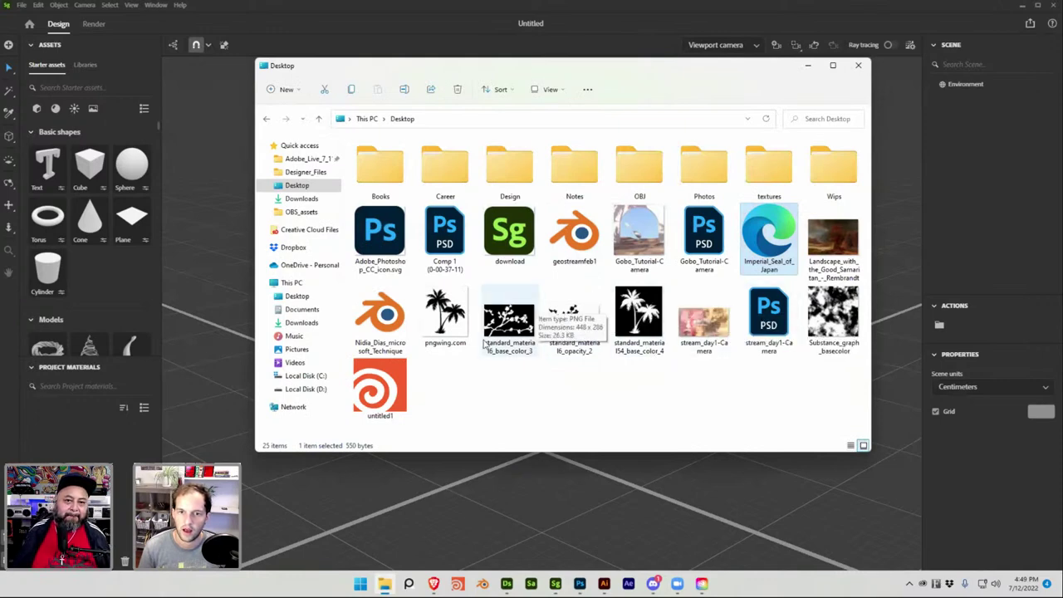
{"action": "double_click", "coordinate": [639, 170]}
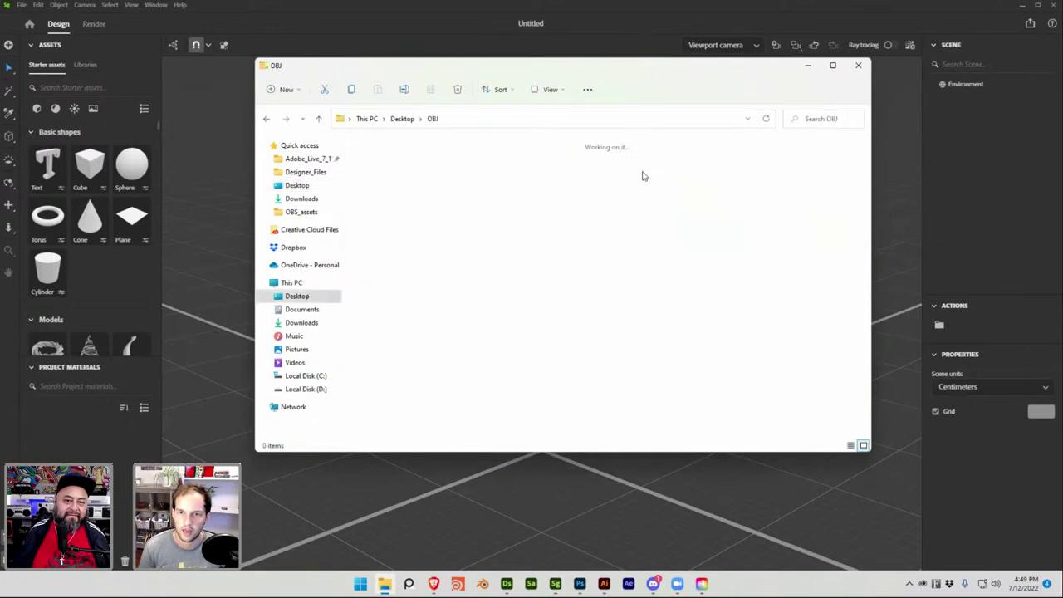
{"action": "left_click", "coordinate": [392, 174]}
{"action": "left_click_drag", "start_coordinate": [364, 200], "coordinate": [205, 289]}
{"action": "left_click", "coordinate": [611, 313]}
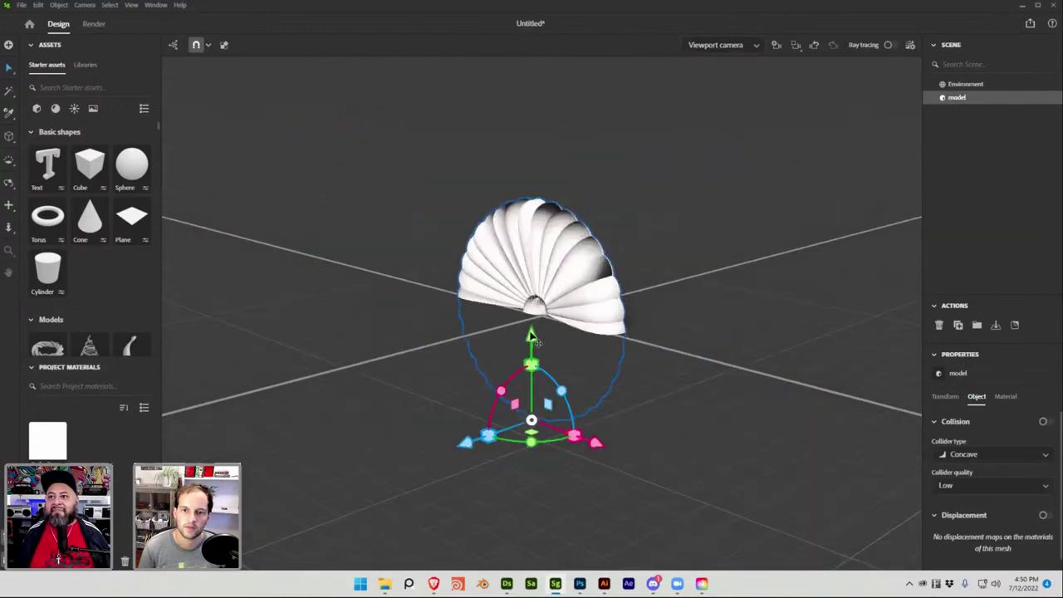
{"action": "left_click_drag", "start_coordinate": [540, 324], "coordinate": [546, 217]}
Examine the imported seal model's front, back and edge, along with its assigned material
{"action": "left_click_drag", "start_coordinate": [631, 332], "coordinate": [806, 273]}
{"action": "scroll", "coordinate": [775, 263], "scroll_direction": "up", "scroll_amount": 5}
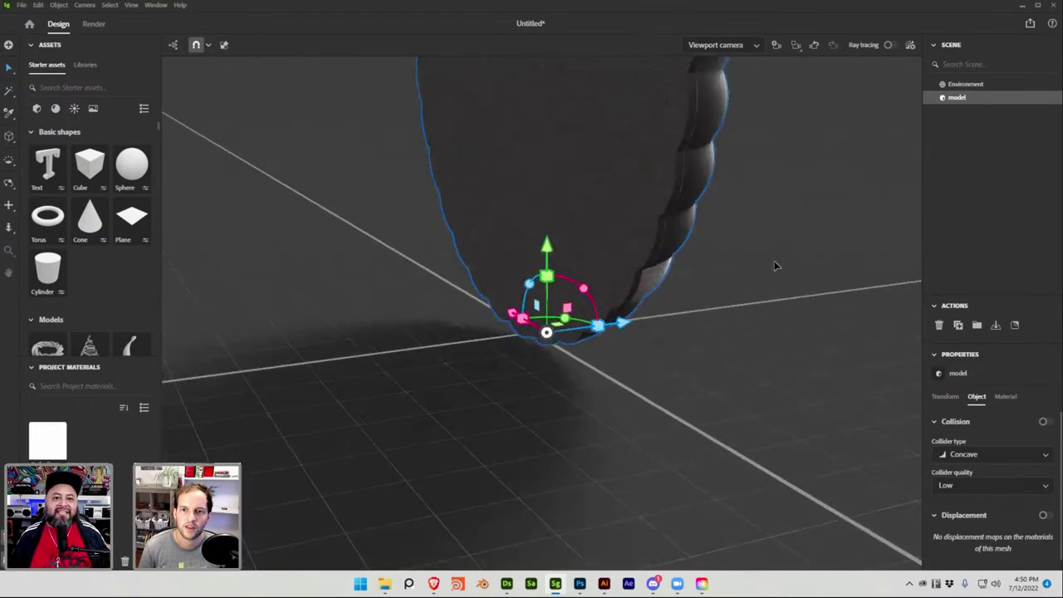
{"action": "scroll", "coordinate": [530, 286], "scroll_direction": "up", "scroll_amount": 2}
{"action": "left_click_drag", "start_coordinate": [529, 285], "coordinate": [659, 308]}
{"action": "scroll", "coordinate": [689, 266], "scroll_direction": "down", "scroll_amount": 3}
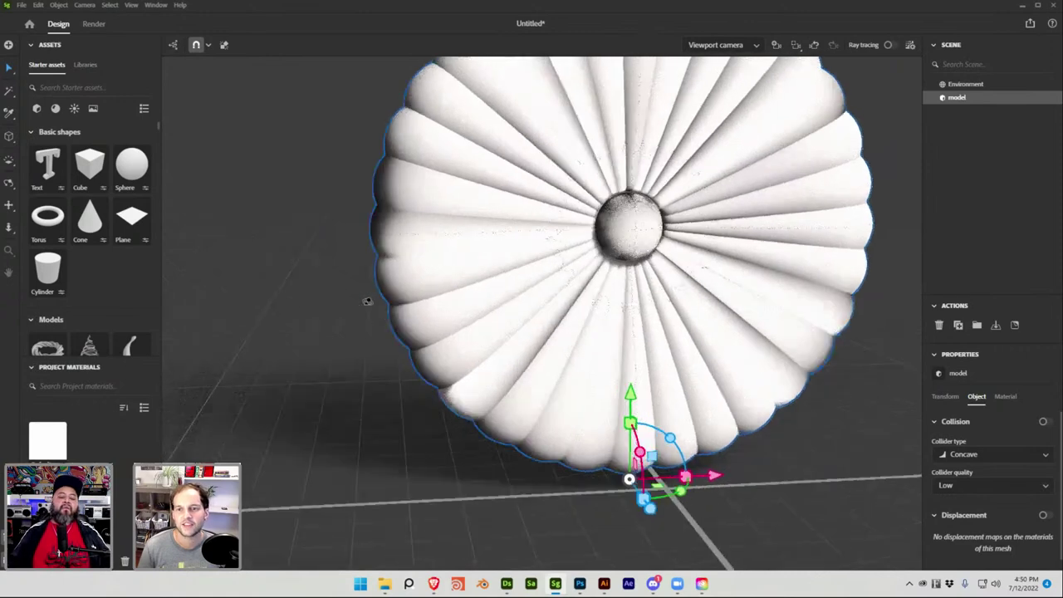
{"action": "left_click_drag", "start_coordinate": [368, 301], "coordinate": [514, 304]}
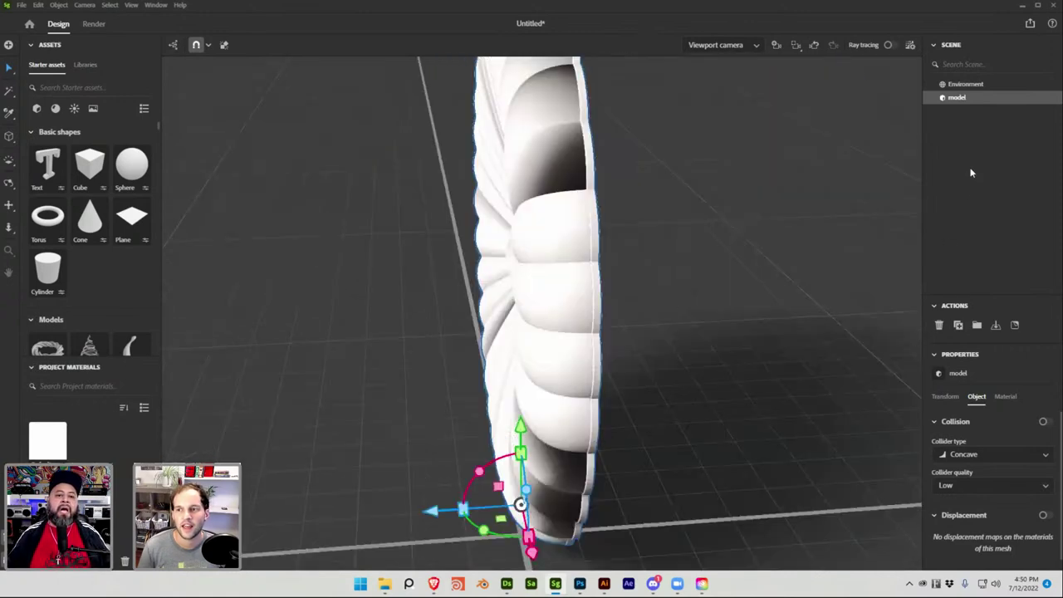
{"action": "left_click", "coordinate": [1005, 398]}
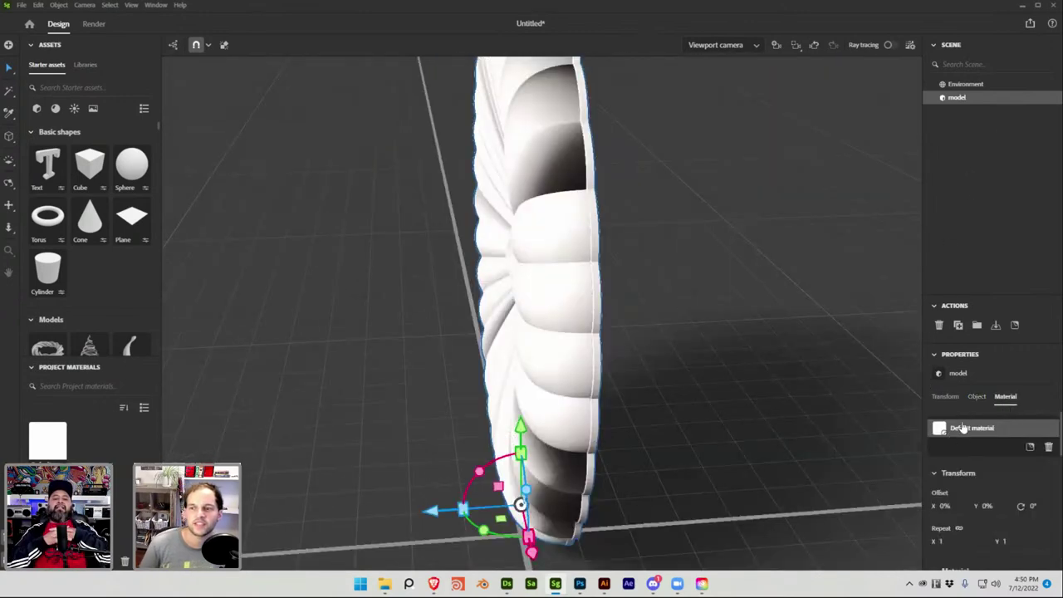
{"action": "left_click", "coordinate": [414, 321]}
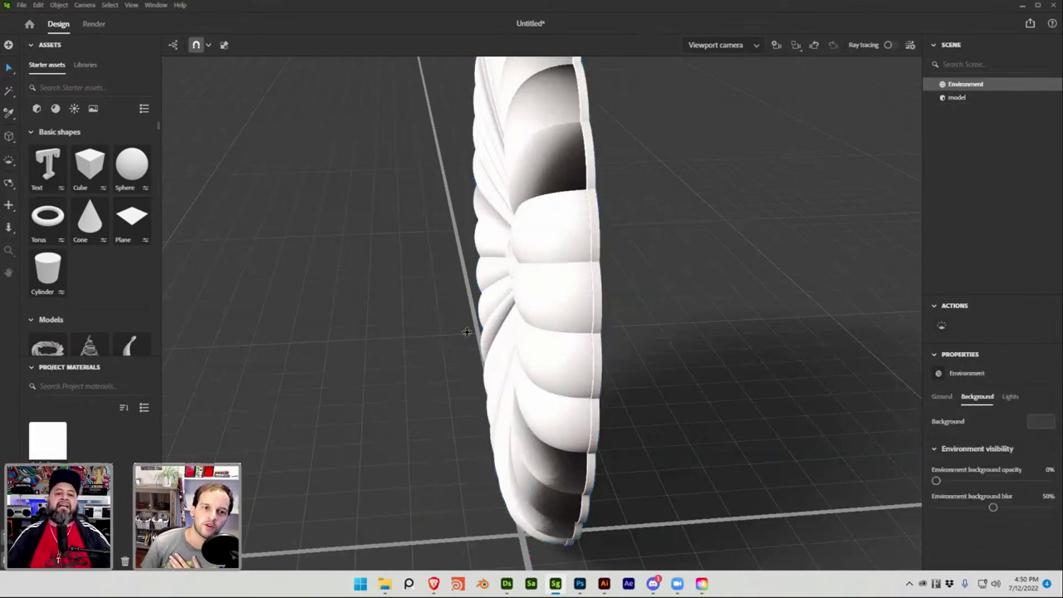
{"action": "left_click_drag", "start_coordinate": [467, 332], "coordinate": [562, 368]}
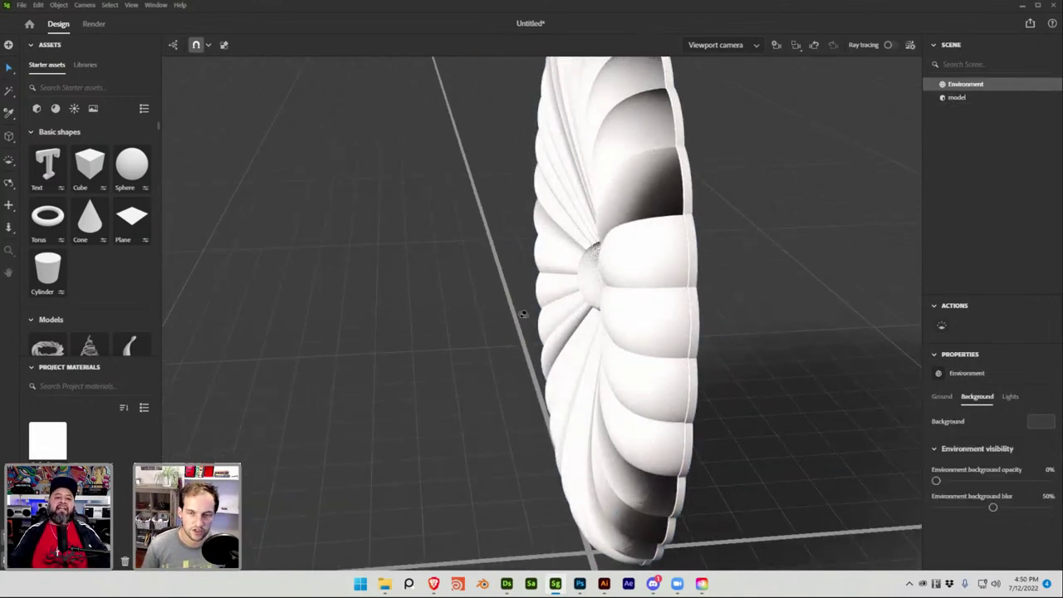
{"action": "left_click_drag", "start_coordinate": [523, 313], "coordinate": [706, 287]}
Switch to Illustrator, select all seal artwork on Layer 1 and set its Inflate depth to 175 px
{"action": "key", "text": "alt+Tab"}
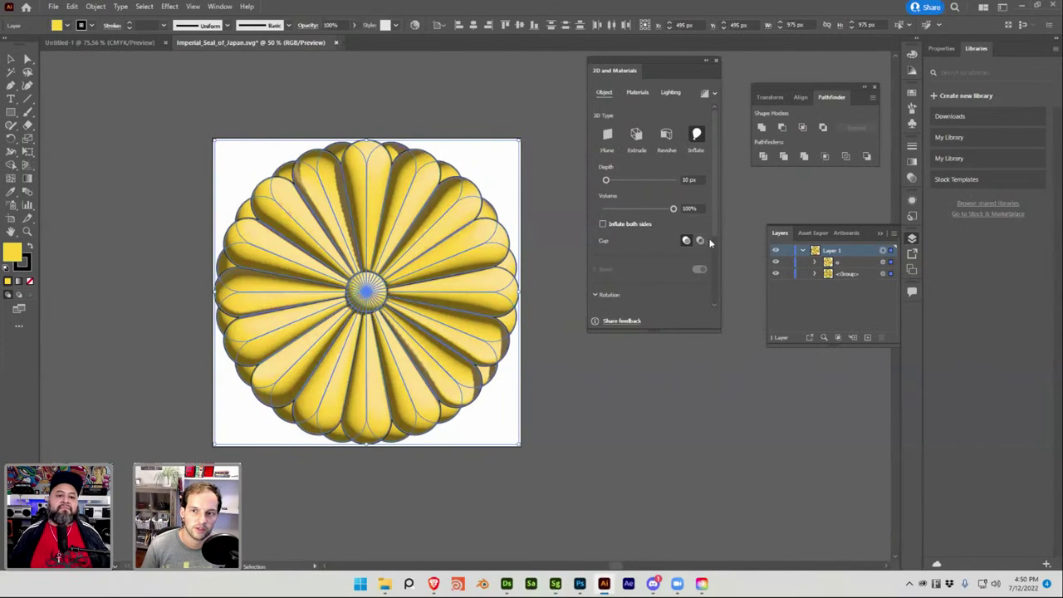
{"action": "left_click", "coordinate": [702, 373]}
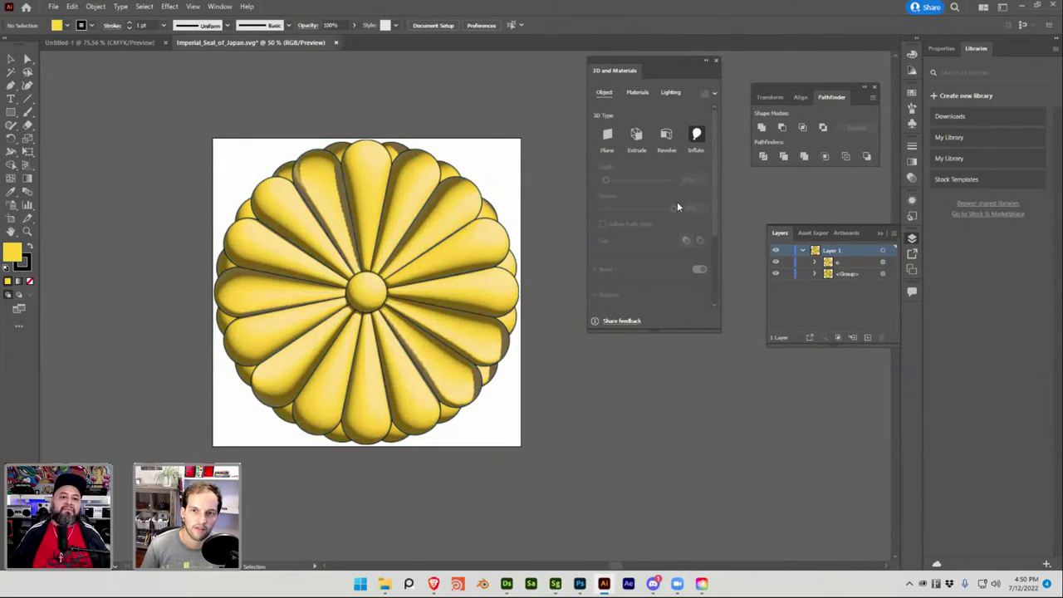
{"action": "left_click", "coordinate": [881, 249]}
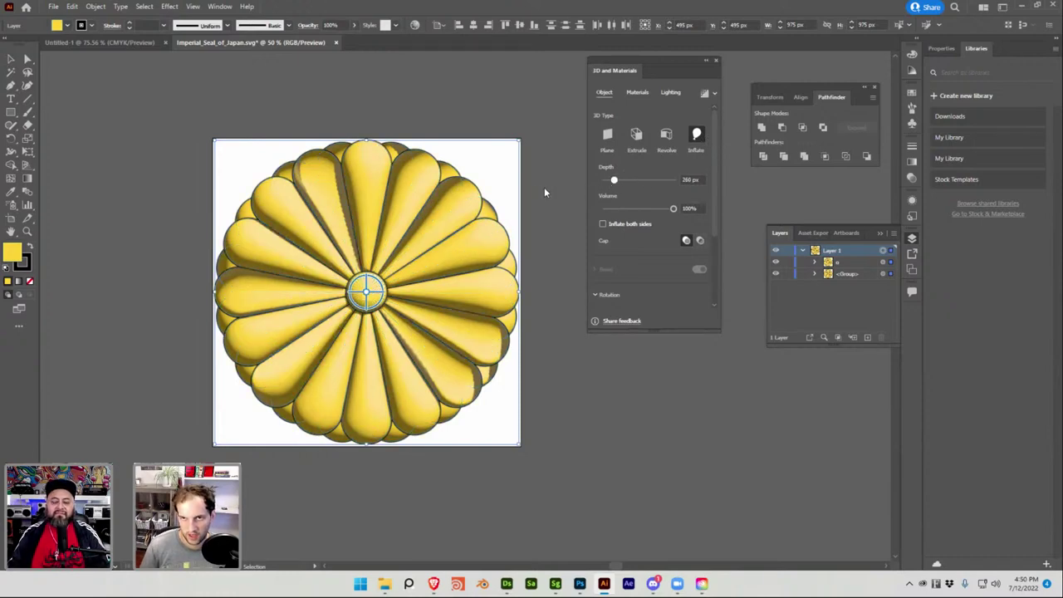
{"action": "left_click_drag", "start_coordinate": [613, 180], "coordinate": [606, 180]}
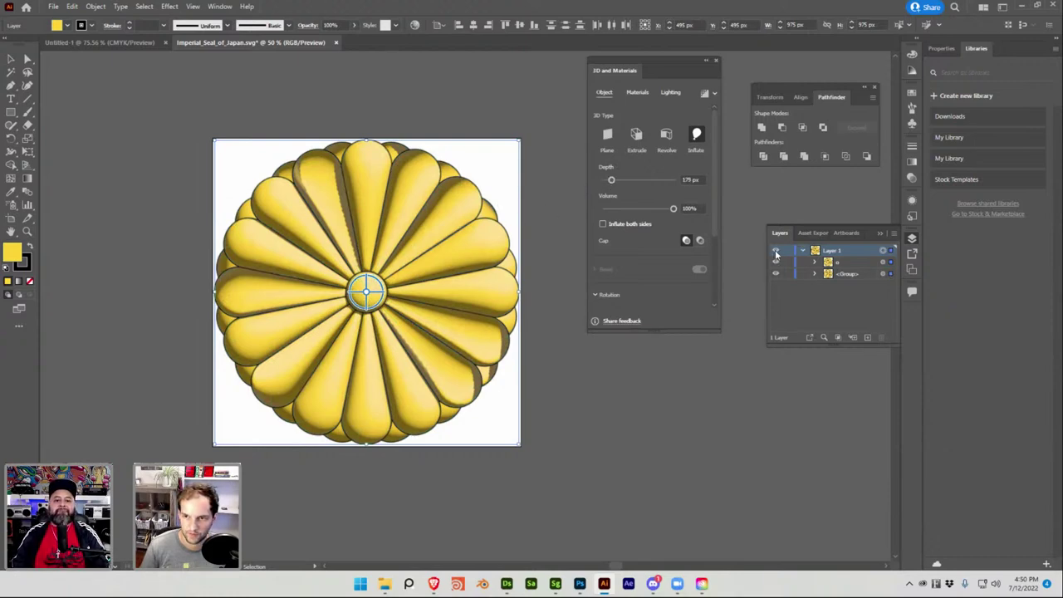
Hide Layer 1 and add a new layer above it, with the Star tool active
{"action": "key", "text": "ctrl+y"}
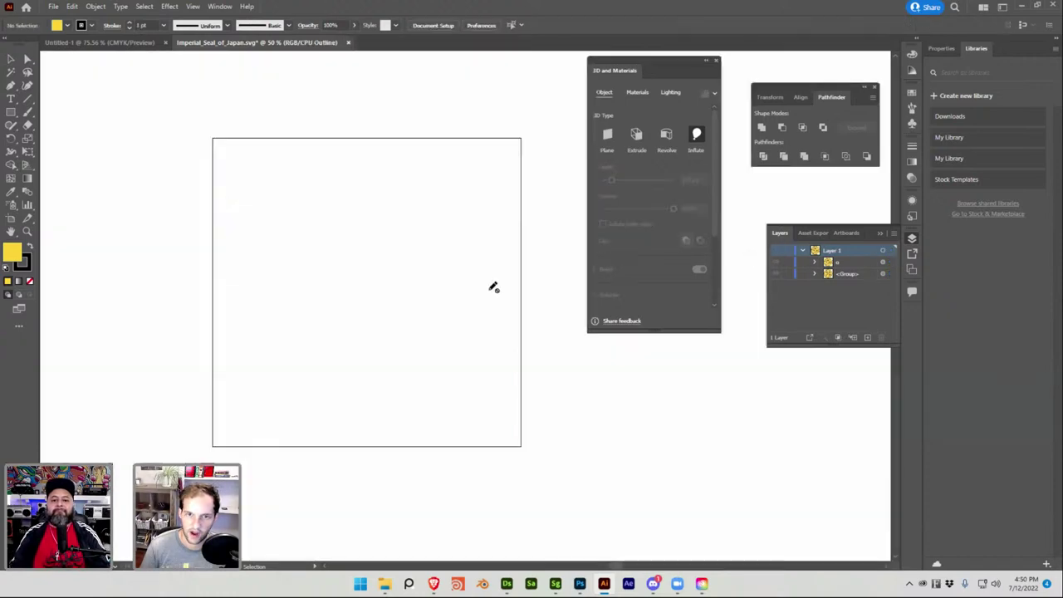
{"action": "left_click", "coordinate": [11, 112]}
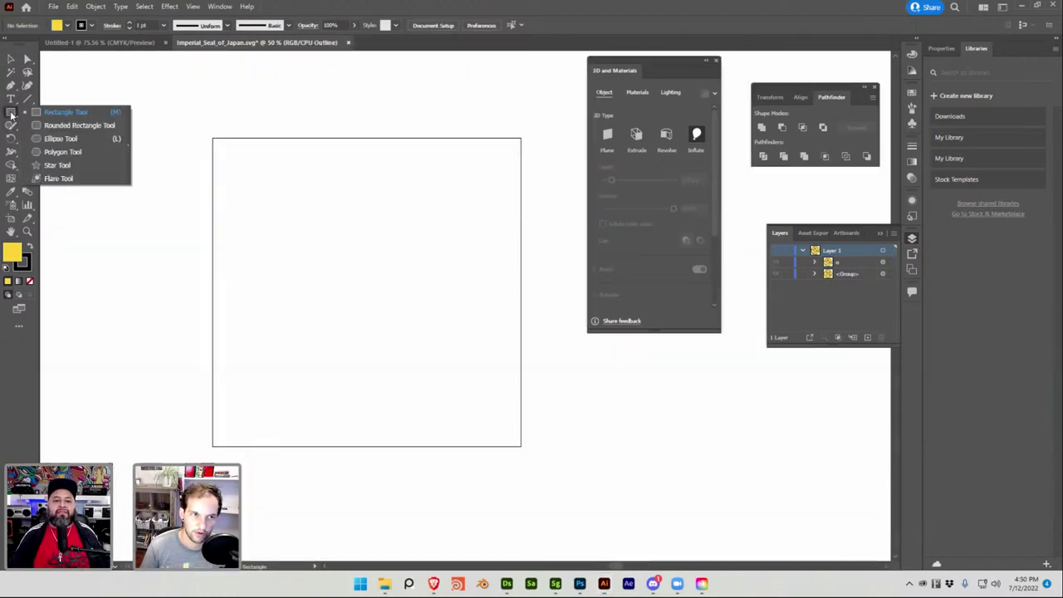
{"action": "left_click", "coordinate": [57, 165]}
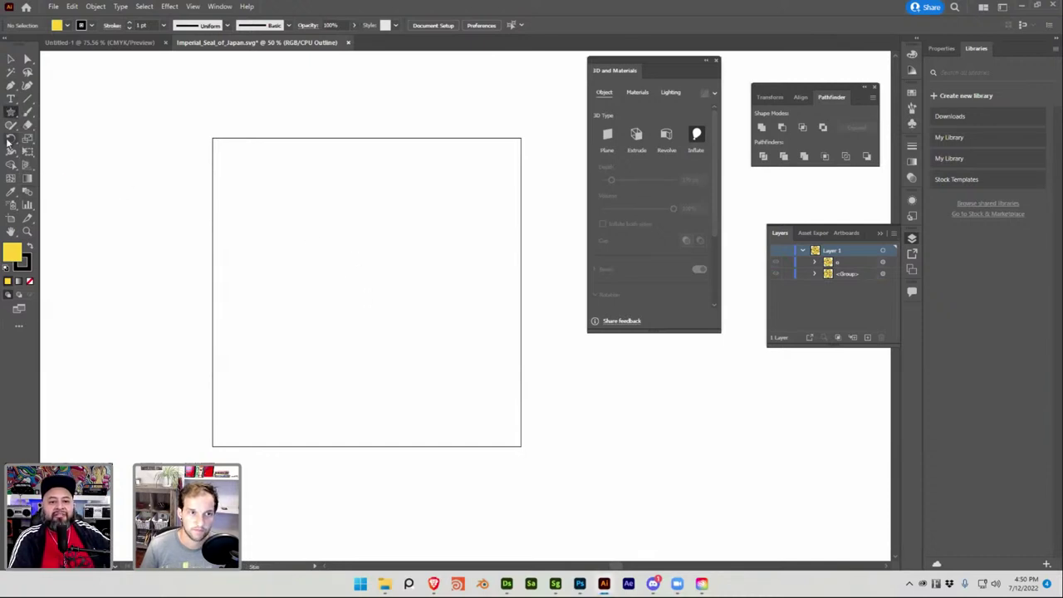
{"action": "left_click_drag", "start_coordinate": [10, 113], "coordinate": [60, 163]}
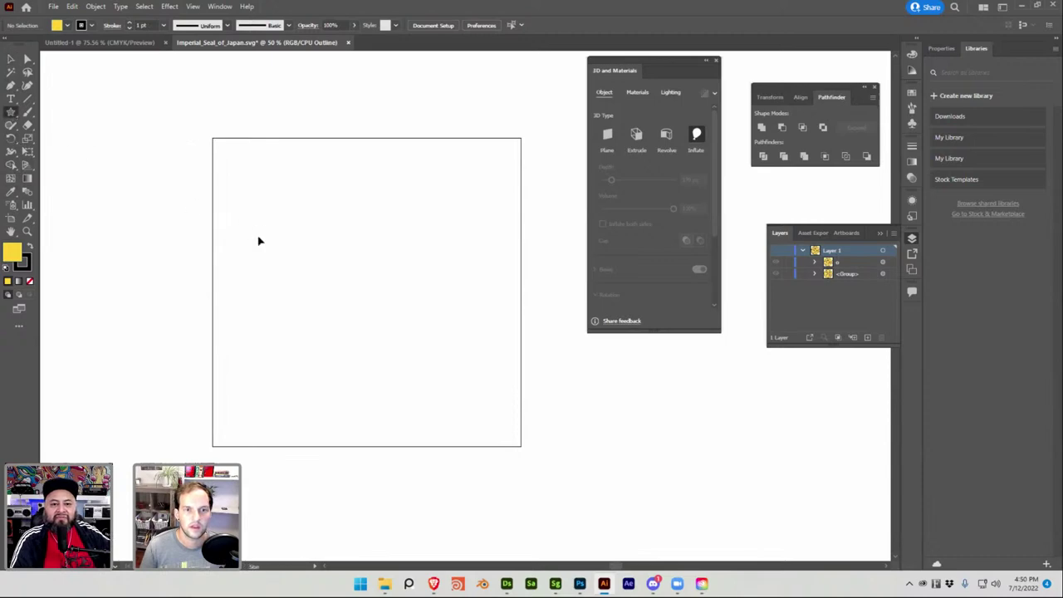
{"action": "left_click", "coordinate": [867, 337]}
{"action": "key", "text": "ctrl+y"}
Create a five-point star with radii of 25 px and 50 px on Layer 2, and apply the 3D Extrude type
{"action": "left_click", "coordinate": [408, 247]}
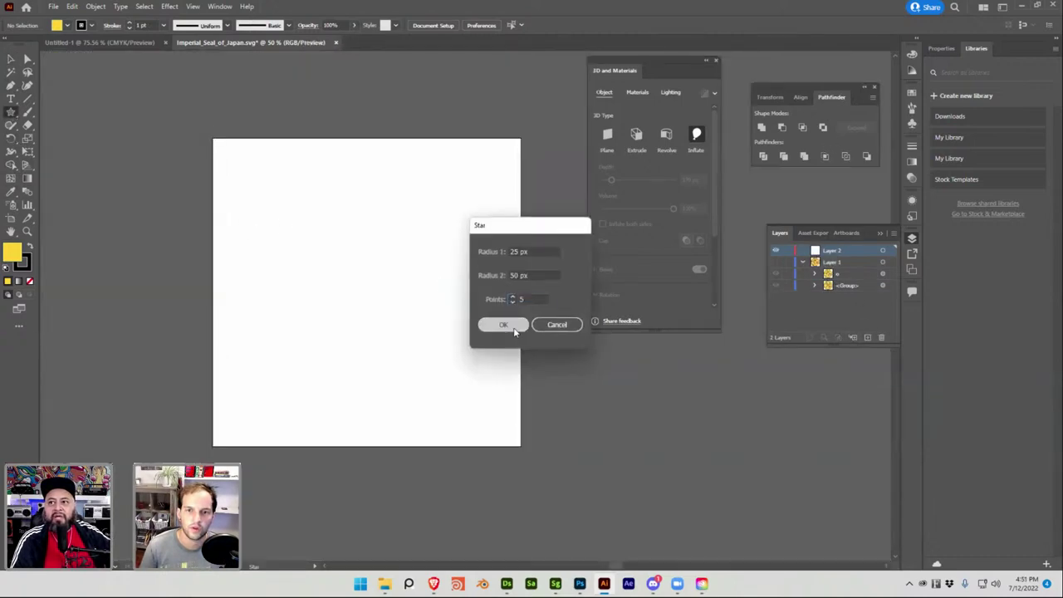
{"action": "left_click", "coordinate": [494, 324]}
{"action": "left_click", "coordinate": [635, 135]}
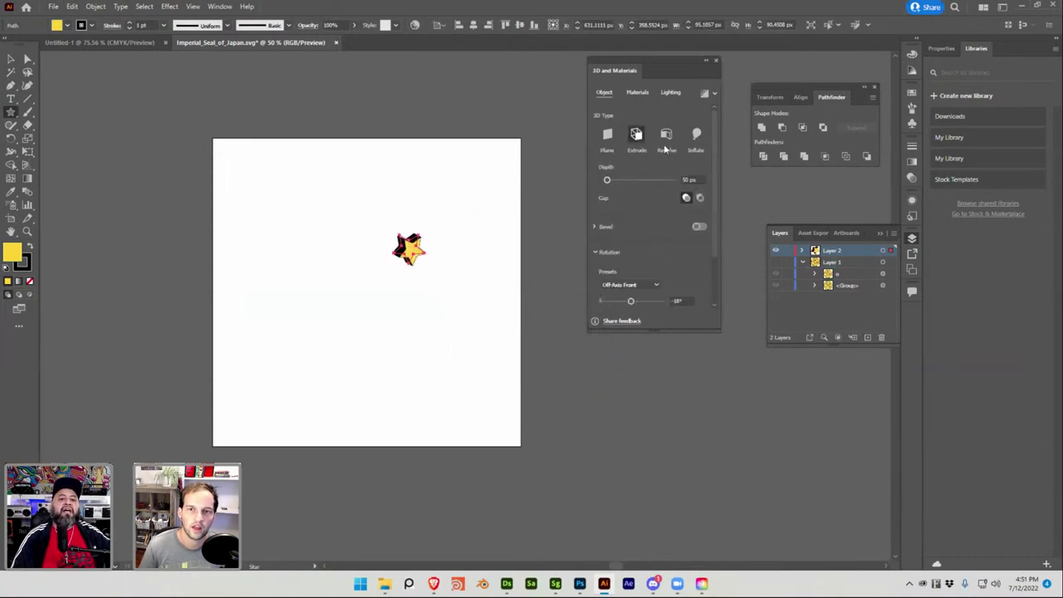
{"action": "left_click", "coordinate": [11, 58]}
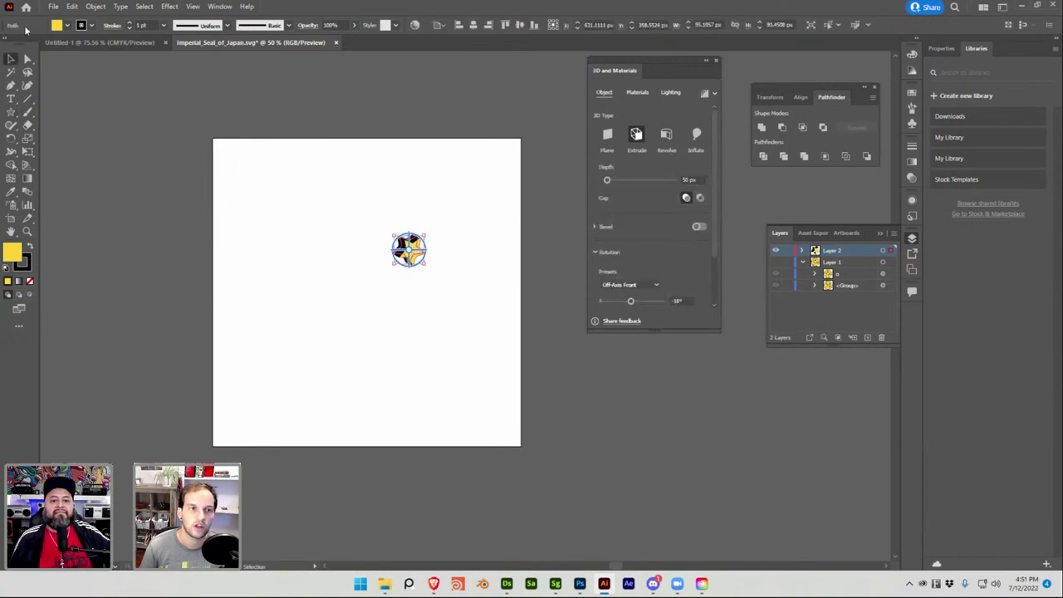
Export the extruded star as an OBJ asset to the Desktop and open the resulting OBJ folder
{"action": "left_click", "coordinate": [52, 7]}
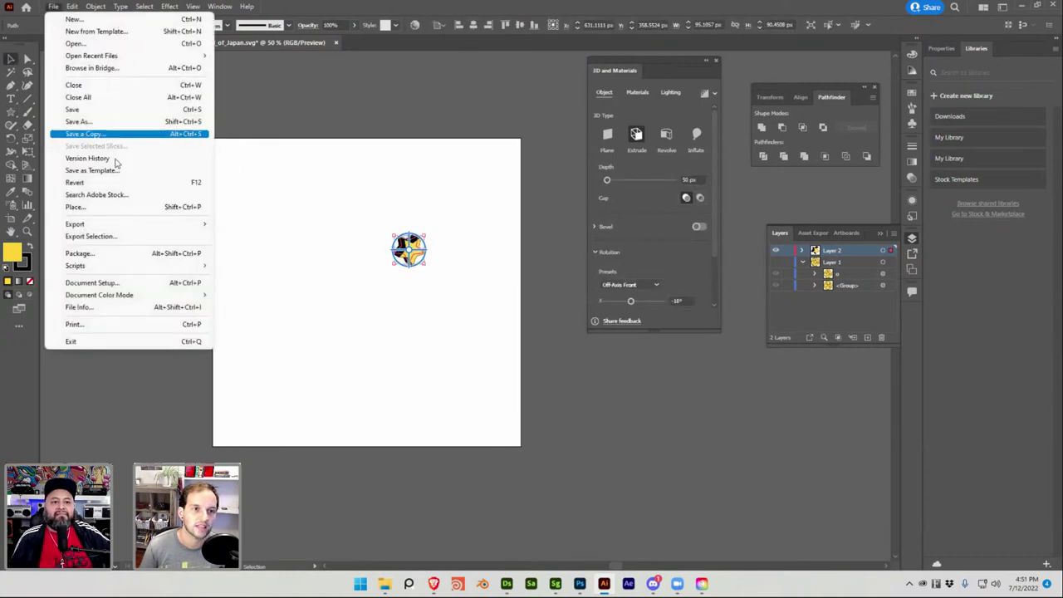
{"action": "left_click", "coordinate": [154, 236]}
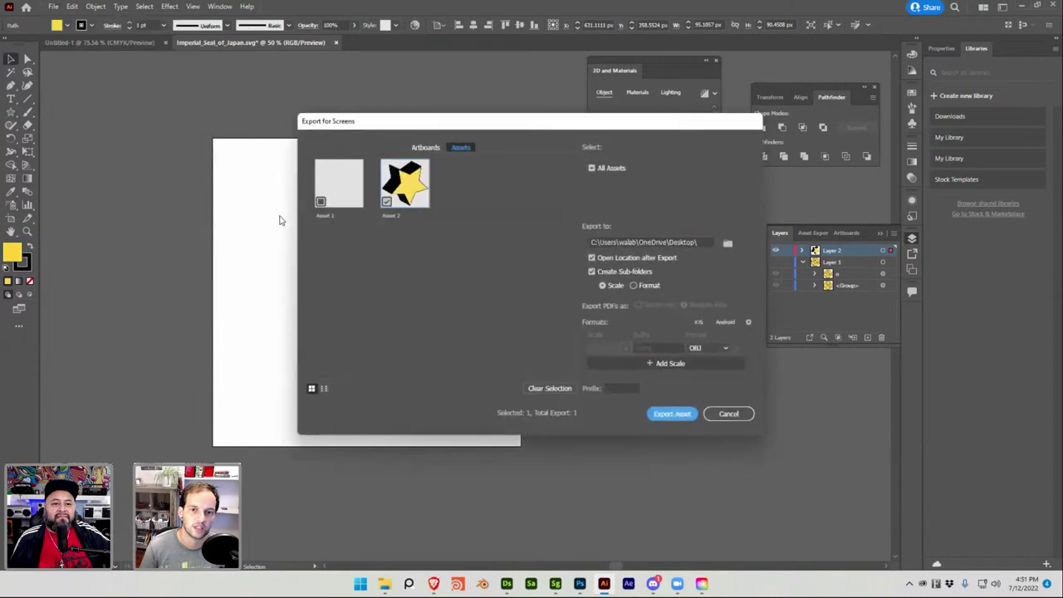
{"action": "left_click", "coordinate": [680, 415]}
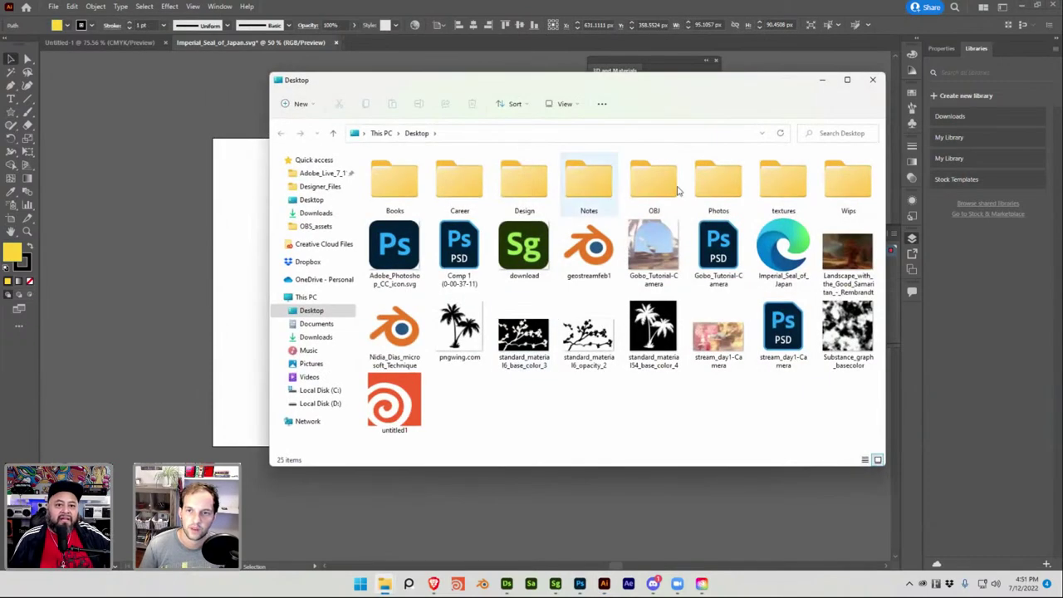
{"action": "double_click", "coordinate": [655, 181]}
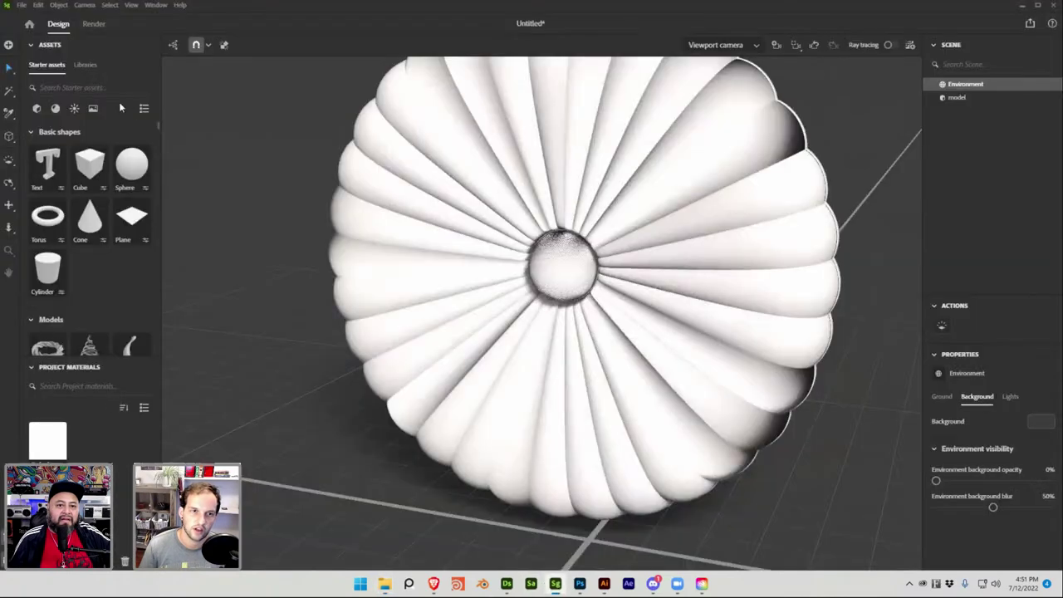
Import the exported star file Asset 2 into the Substance 3D Stager scene with generated UVs, closing the duplicate OBJ folder window
{"action": "left_click", "coordinate": [22, 5]}
{"action": "left_click", "coordinate": [271, 213]}
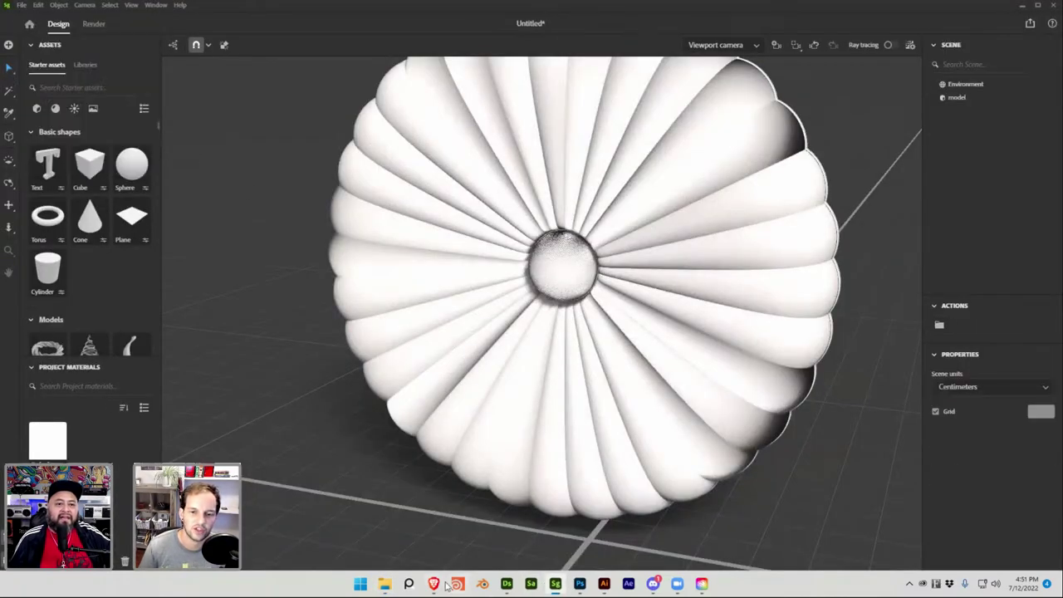
{"action": "mouse_move", "coordinate": [380, 581]}
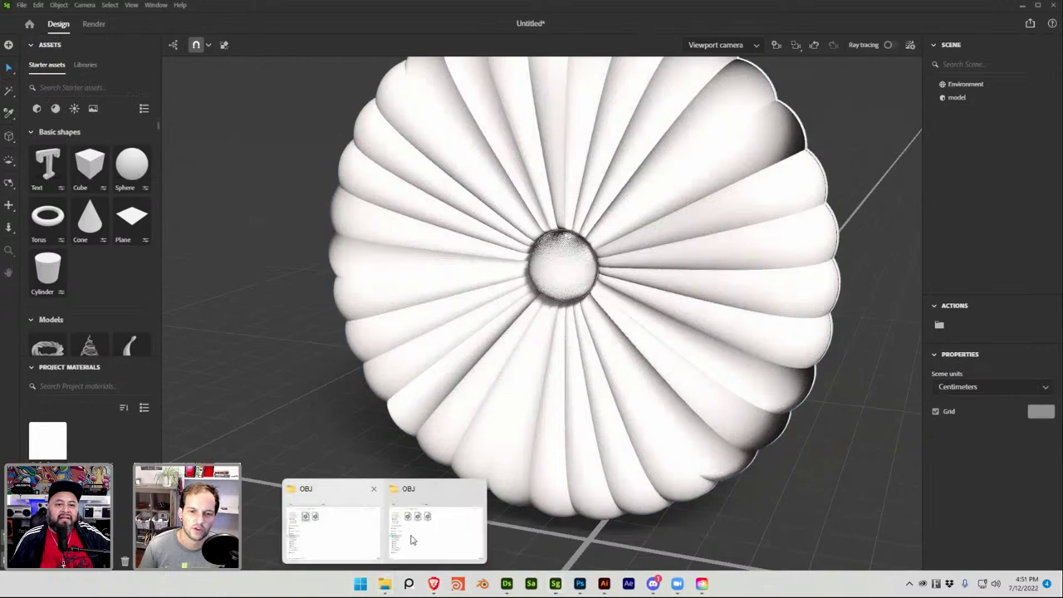
{"action": "left_click", "coordinate": [372, 488]}
{"action": "left_click", "coordinate": [380, 497]}
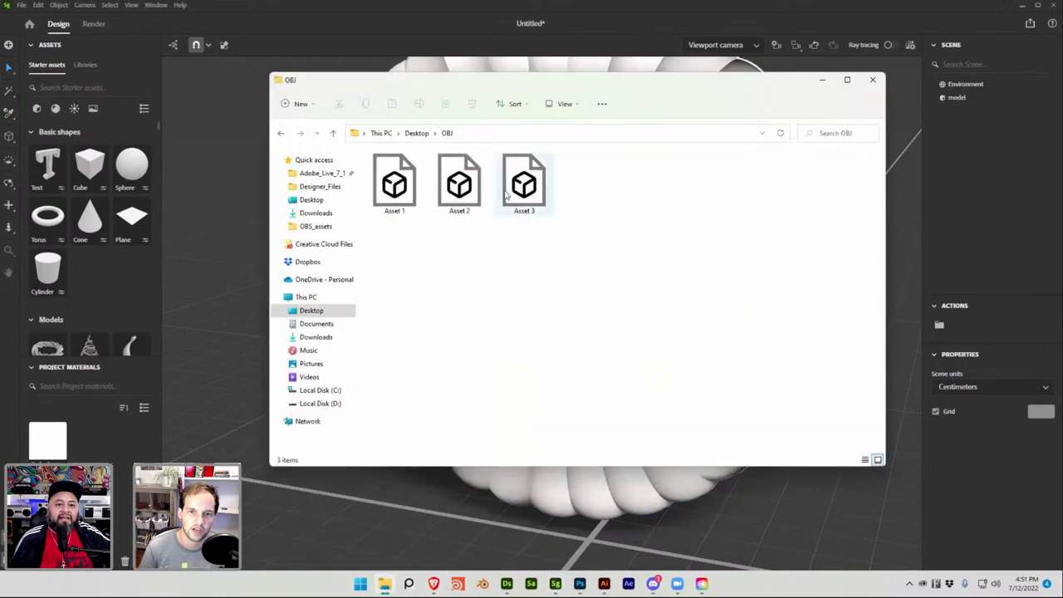
{"action": "left_click_drag", "start_coordinate": [458, 182], "coordinate": [201, 278]}
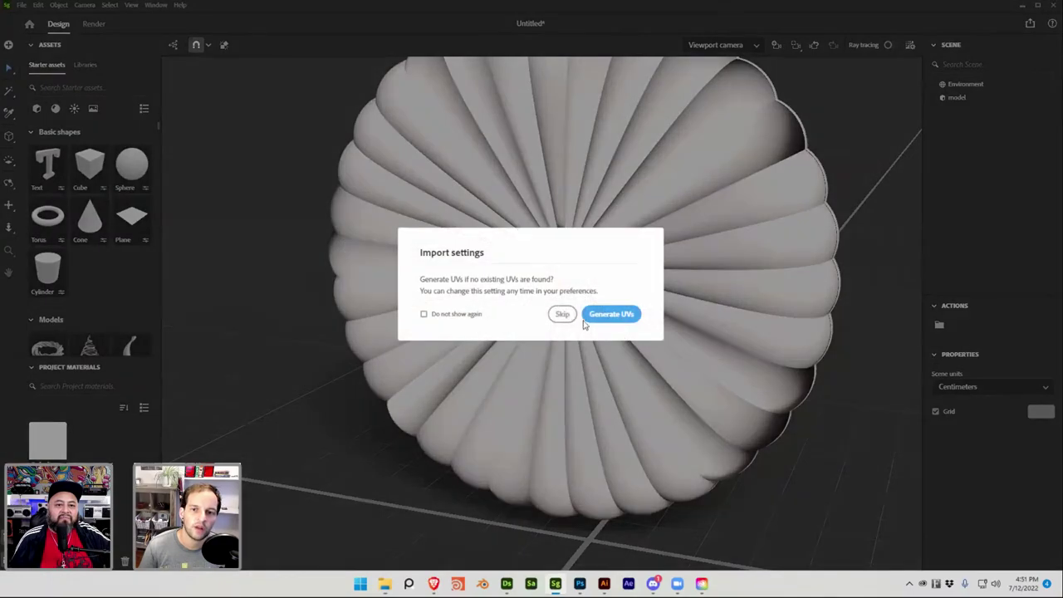
{"action": "left_click", "coordinate": [611, 314]}
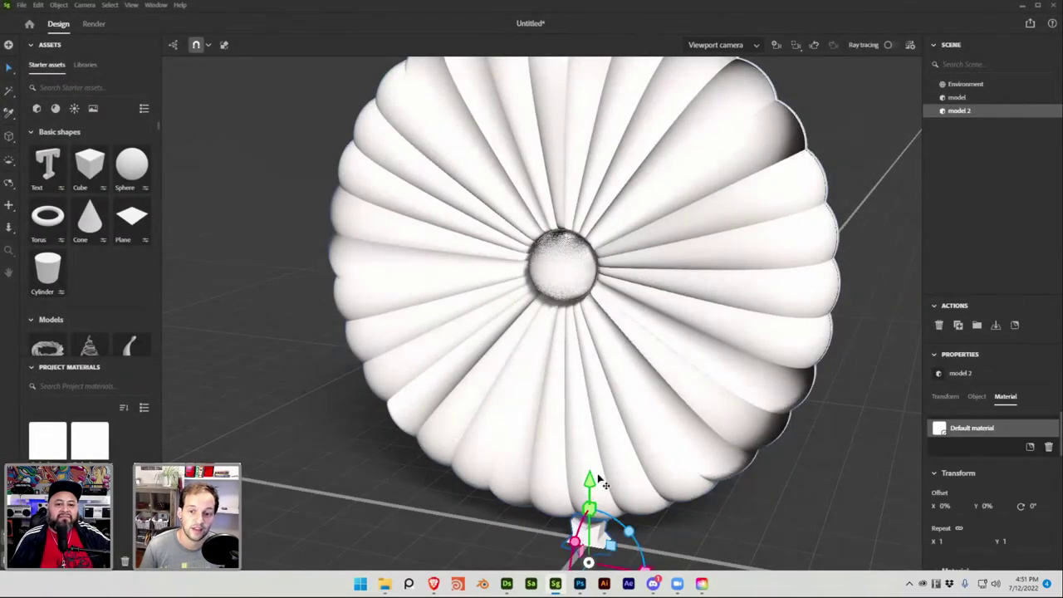
Raise the star model off the floor near the seal's lower petals and view its extruded side
{"action": "left_click_drag", "start_coordinate": [588, 535], "coordinate": [586, 379]}
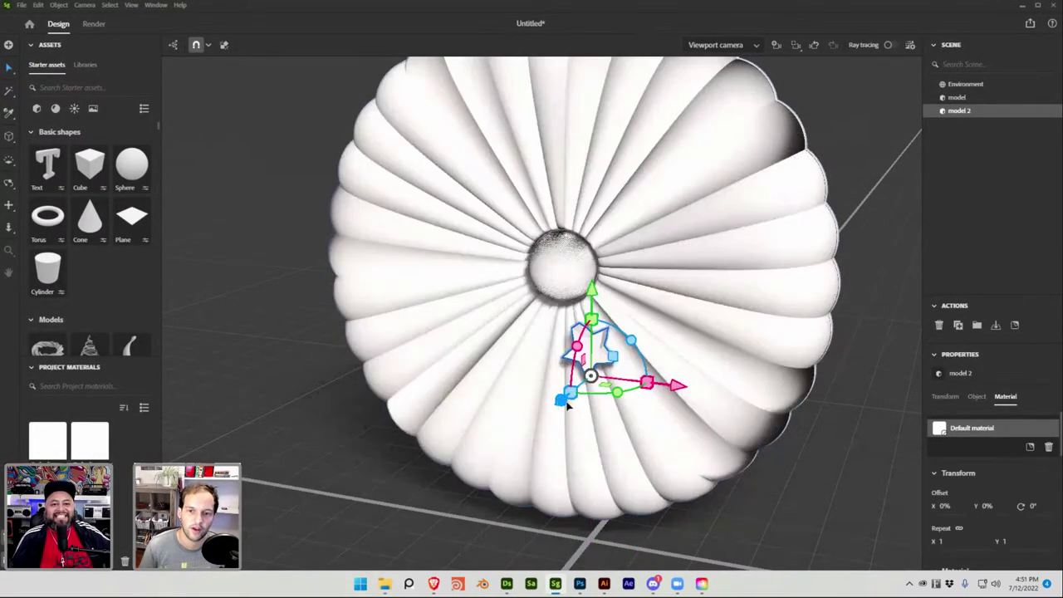
{"action": "left_click_drag", "start_coordinate": [332, 469], "coordinate": [669, 430], "text": "alt"}
{"action": "left_click", "coordinate": [669, 429]}
{"action": "left_click", "coordinate": [581, 469]}
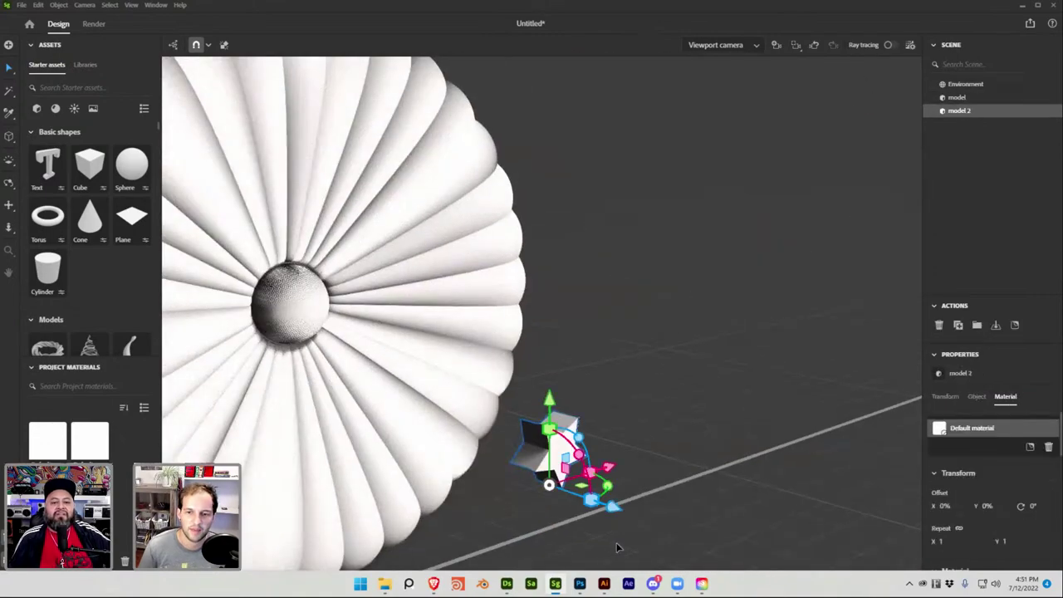
Switch to Illustrator and set the star's Extrude depth to 569 px
{"action": "left_click", "coordinate": [604, 581]}
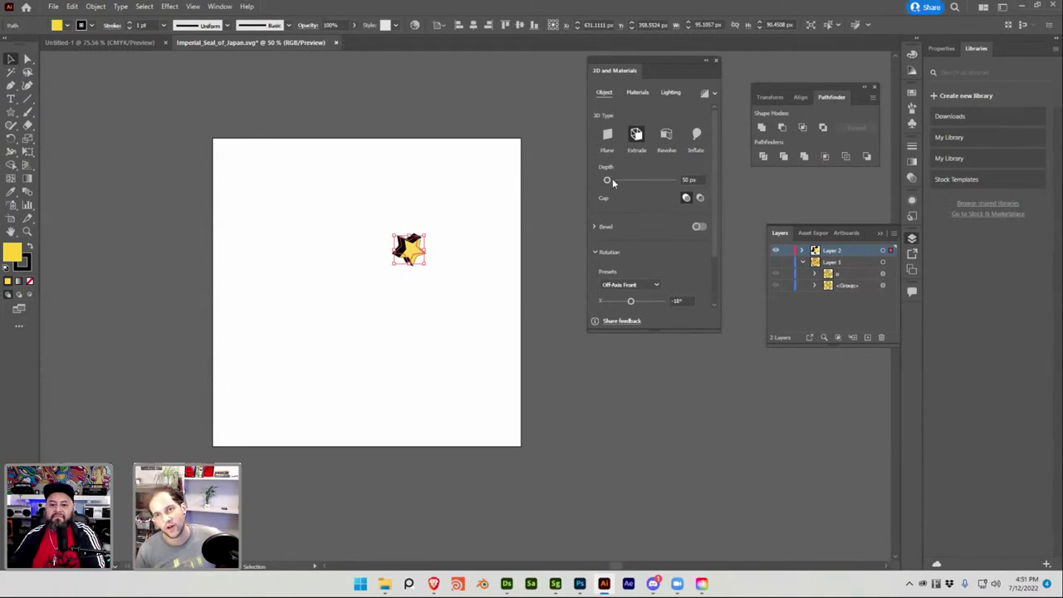
{"action": "left_click_drag", "start_coordinate": [611, 179], "coordinate": [625, 181]}
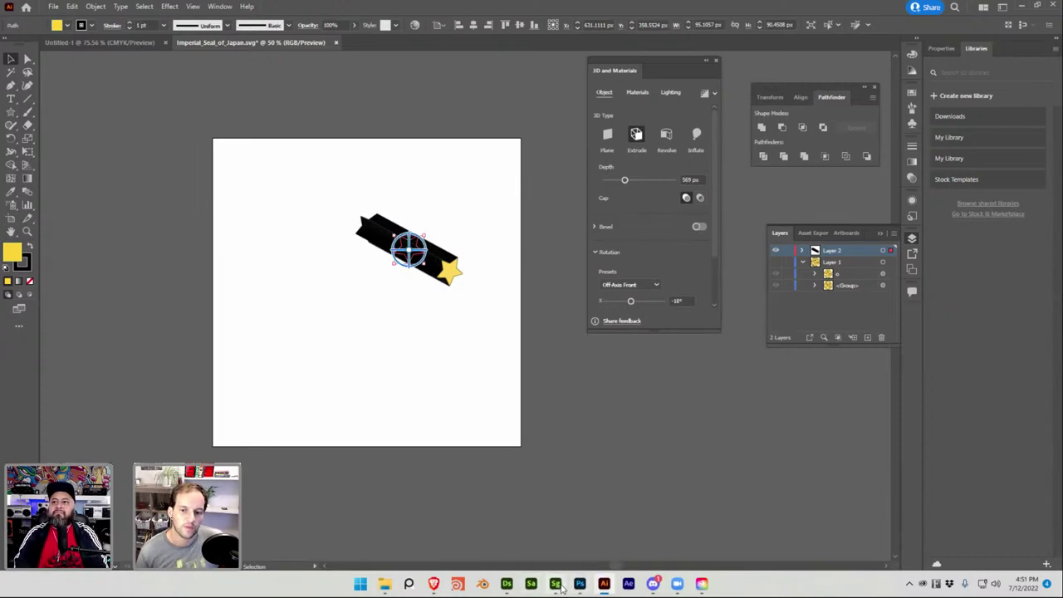
Switch to Substance 3D Stager, scale the star along its Z axis to about 450%, and inspect its sides and material properties
{"action": "left_click", "coordinate": [555, 584]}
{"action": "left_click_drag", "start_coordinate": [598, 511], "coordinate": [835, 527]}
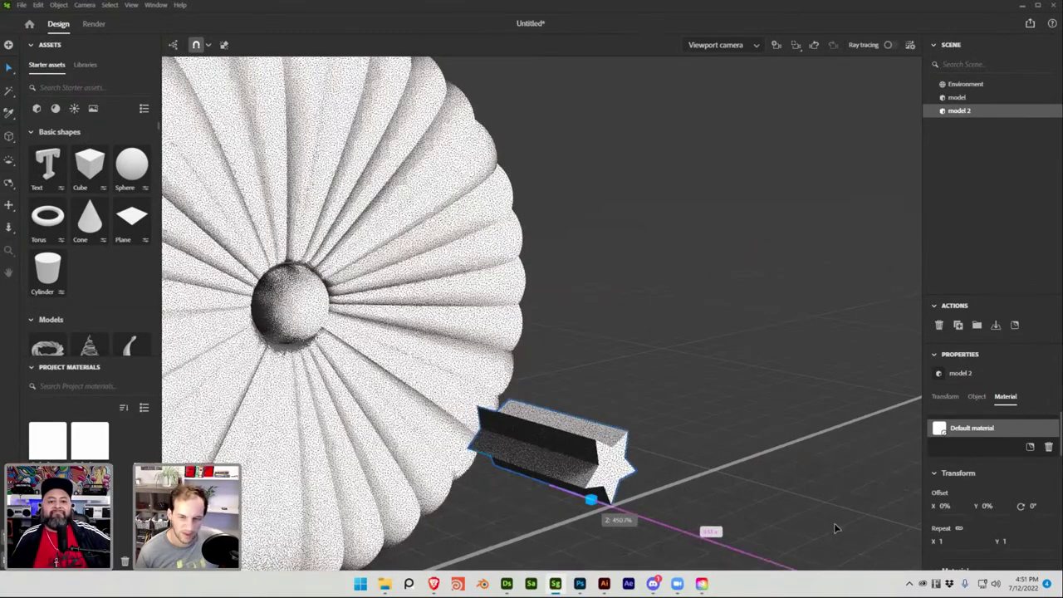
{"action": "left_click_drag", "start_coordinate": [689, 412], "coordinate": [797, 440]}
{"action": "left_click_drag", "start_coordinate": [627, 473], "coordinate": [864, 469]}
{"action": "left_click_drag", "start_coordinate": [716, 517], "coordinate": [584, 451]}
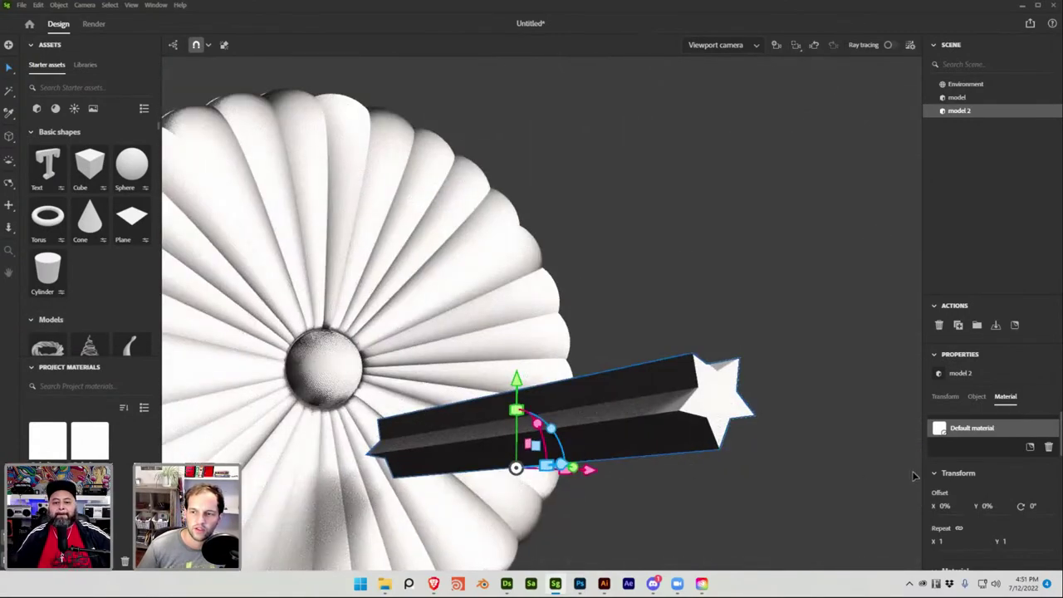
{"action": "scroll", "coordinate": [982, 487], "scroll_direction": "down", "scroll_amount": 6}
{"action": "scroll", "coordinate": [976, 490], "scroll_direction": "down", "scroll_amount": 5}
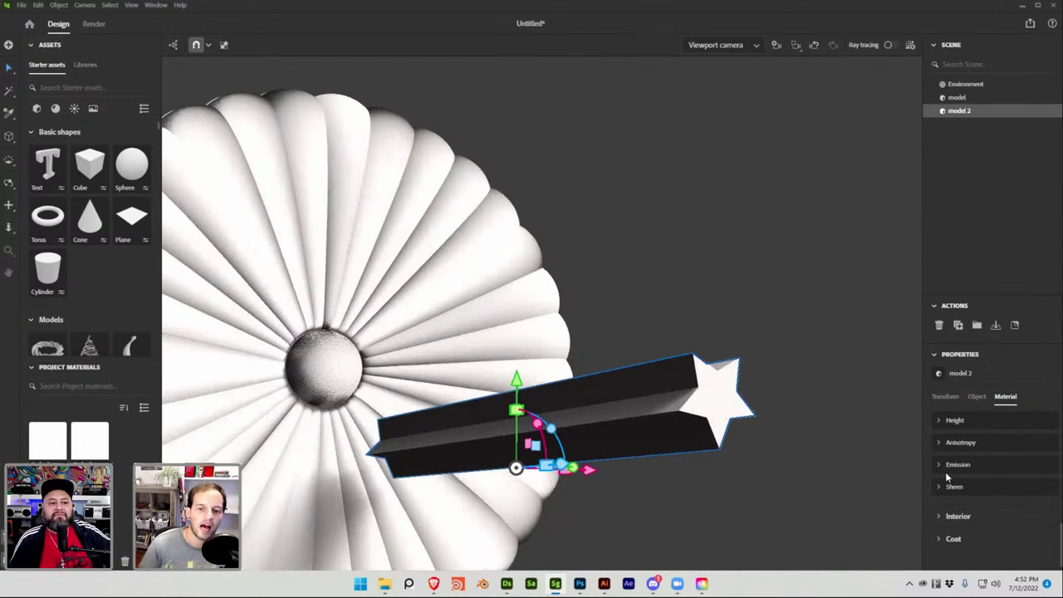
Switch to Substance 3D Sampler, create a new project and browse the materials and filters in All Libraries
{"action": "left_click", "coordinate": [530, 583]}
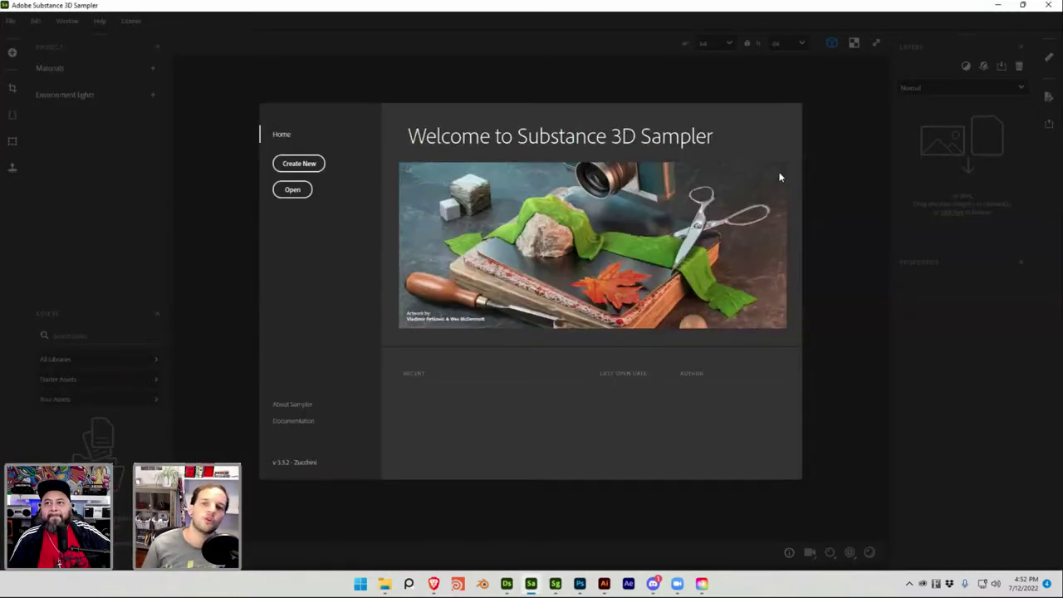
{"action": "left_click", "coordinate": [299, 163]}
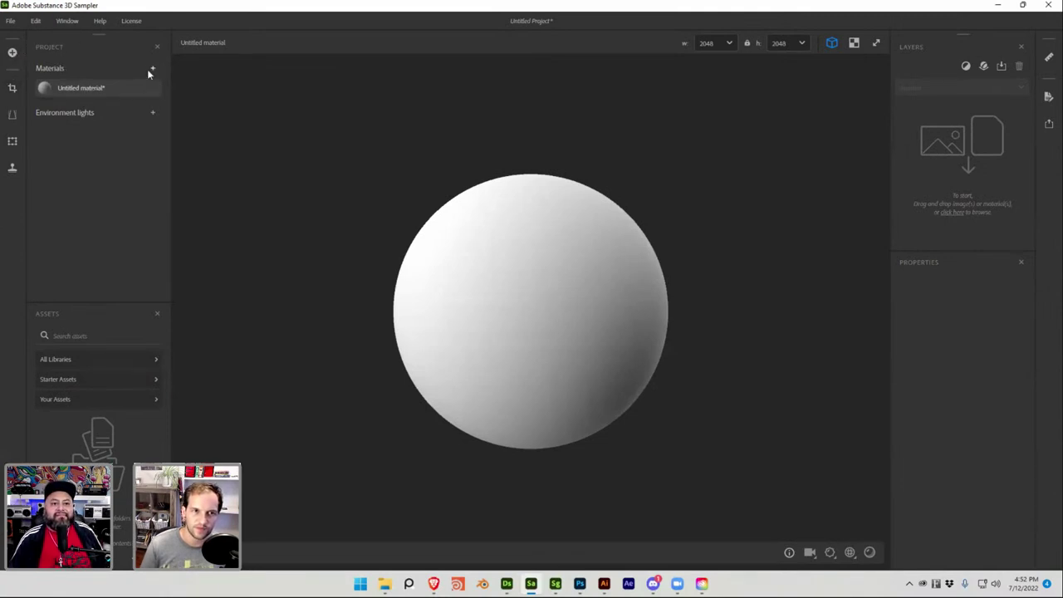
{"action": "left_click", "coordinate": [83, 359]}
{"action": "scroll", "coordinate": [115, 437], "scroll_direction": "down", "scroll_amount": 5}
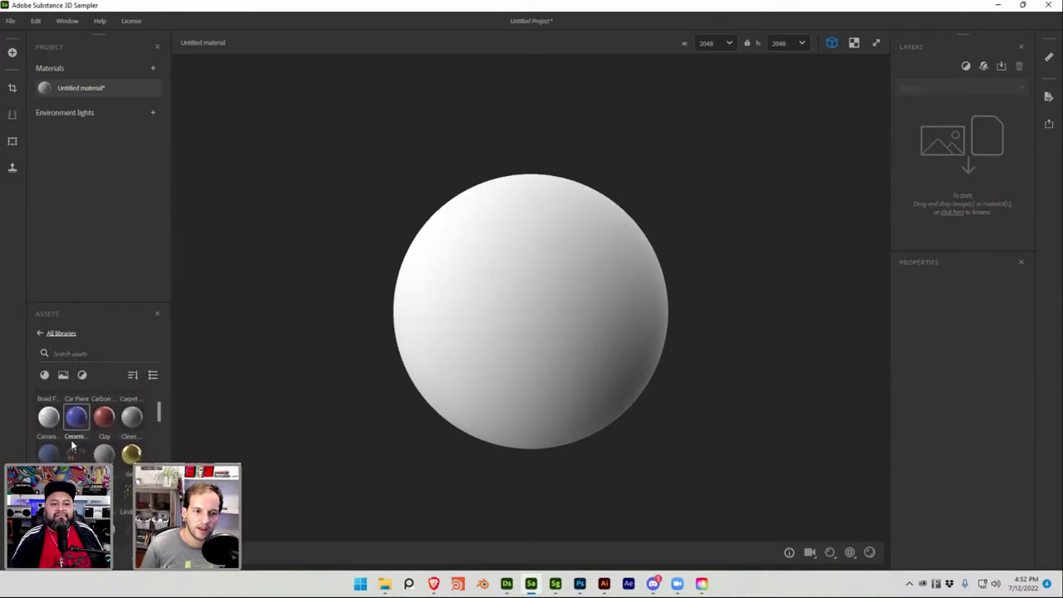
{"action": "mouse_move", "coordinate": [47, 428]}
{"action": "scroll", "coordinate": [46, 428], "scroll_direction": "down", "scroll_amount": 8}
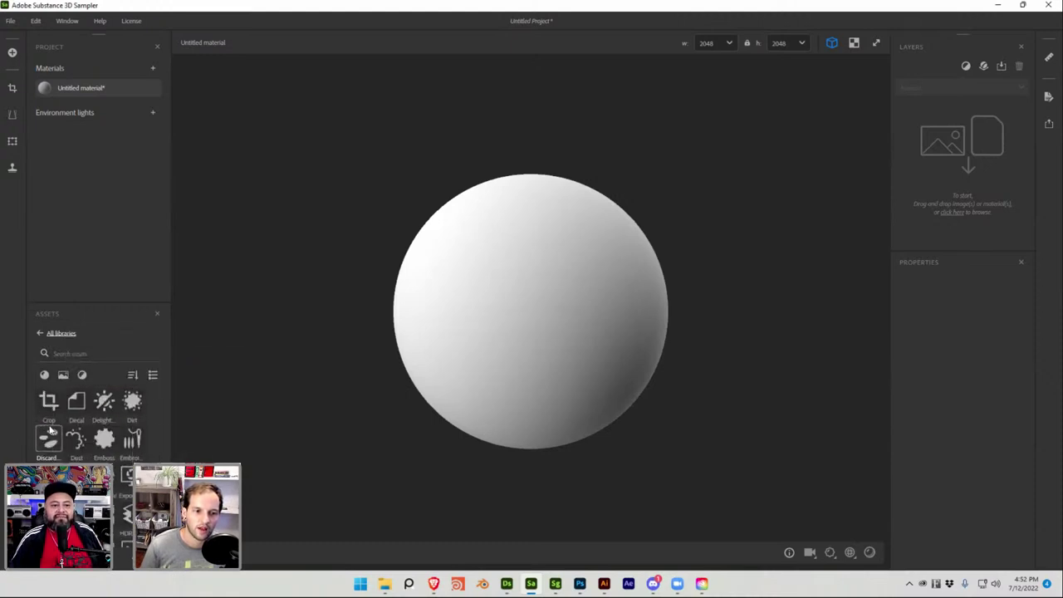
{"action": "scroll", "coordinate": [80, 453], "scroll_direction": "up", "scroll_amount": 8}
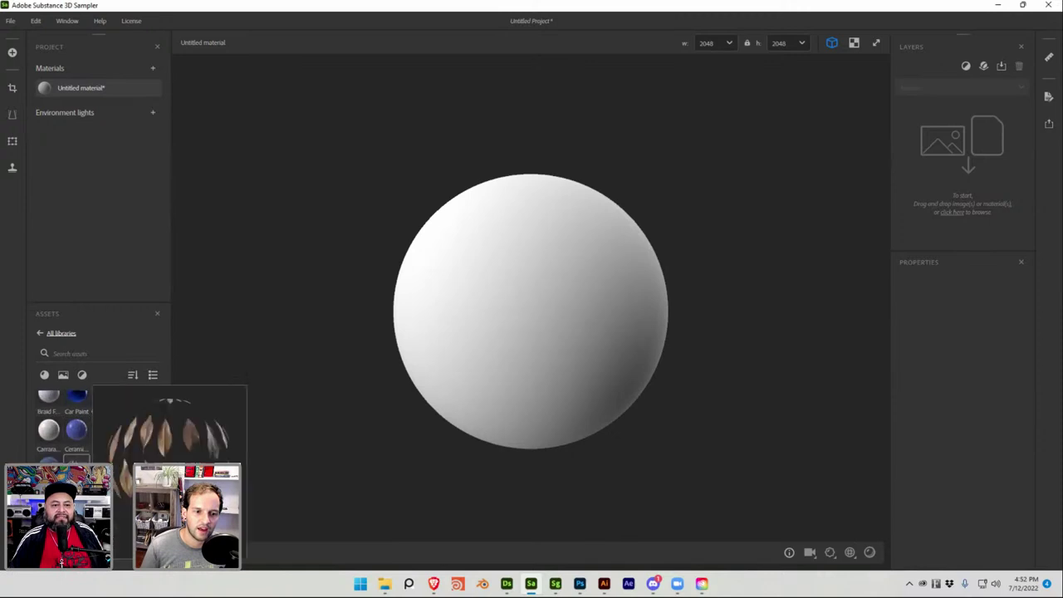
{"action": "mouse_move", "coordinate": [130, 469]}
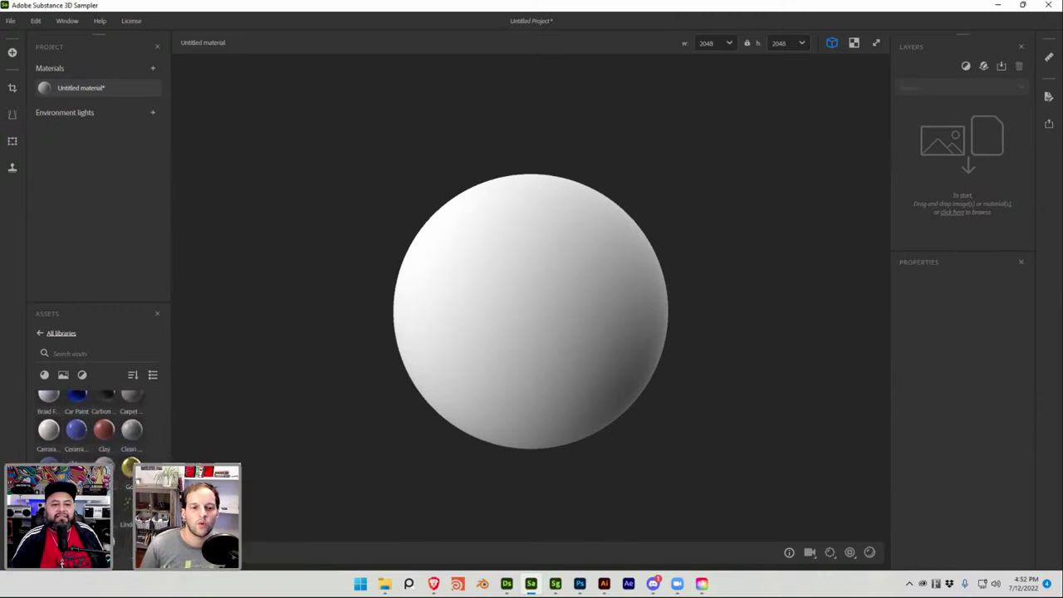
Switch to the browser, close the seal image and its Google search tab, and return to Substance 3D Sampler
{"action": "left_click", "coordinate": [434, 583]}
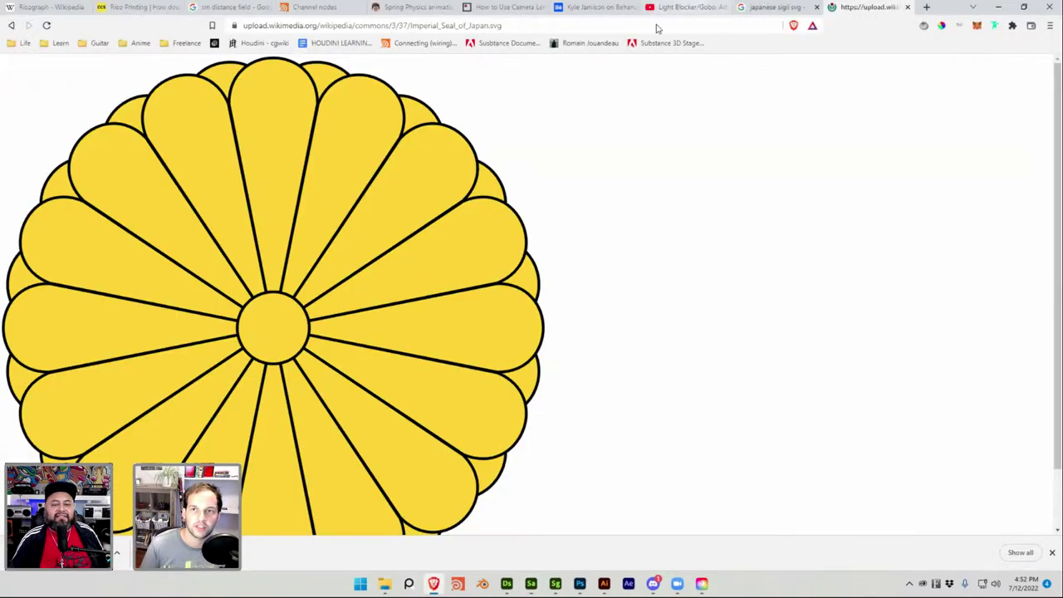
{"action": "left_click", "coordinate": [796, 7]}
{"action": "key", "text": "ctrl+w"}
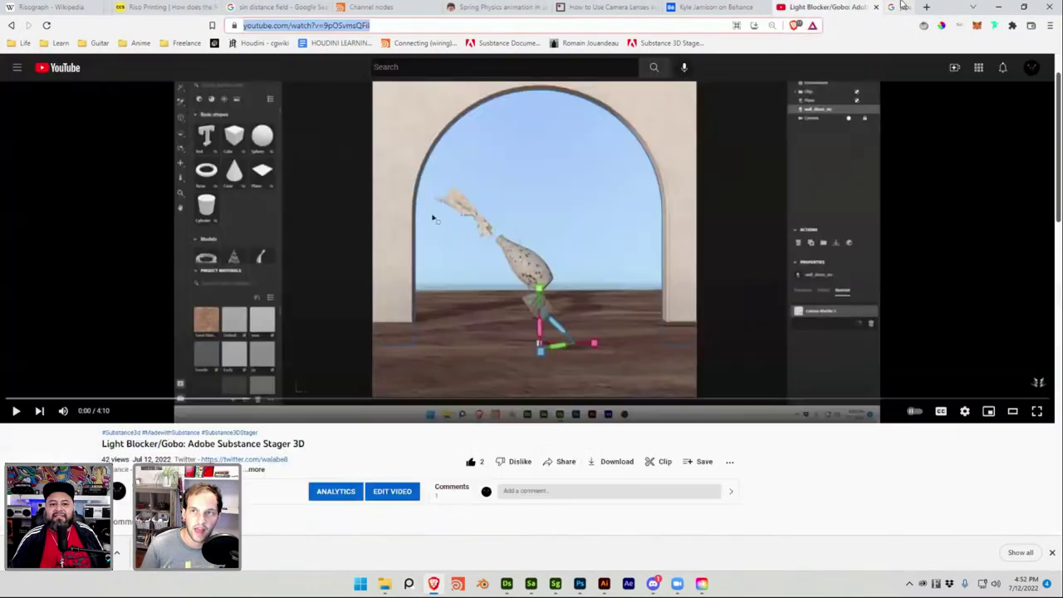
{"action": "key", "text": "ctrl+t"}
{"action": "key", "text": "ctrl+w"}
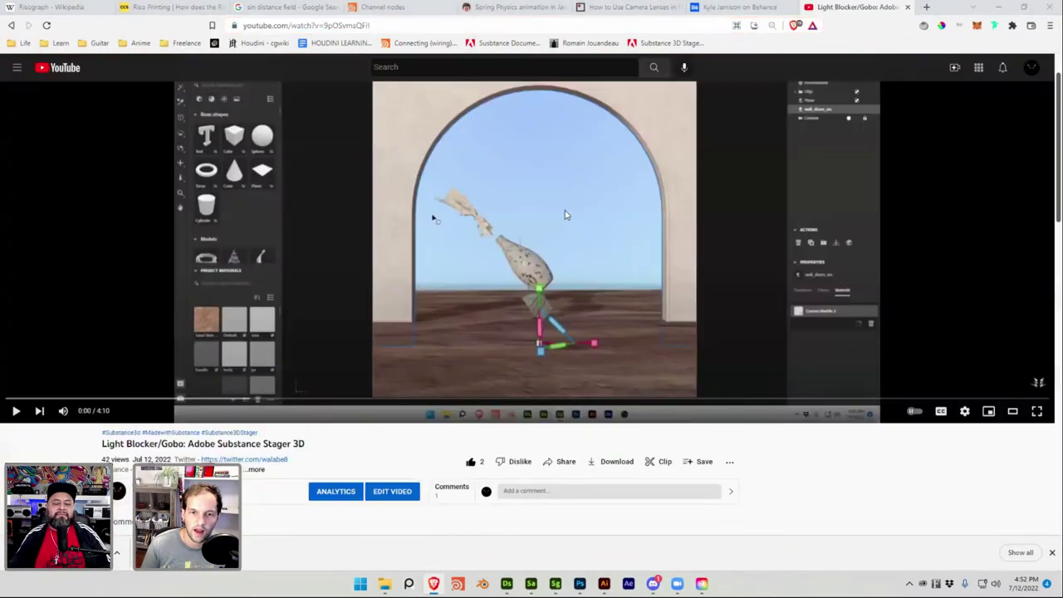
{"action": "key", "text": "super+Tab"}
{"action": "left_click", "coordinate": [434, 84]}
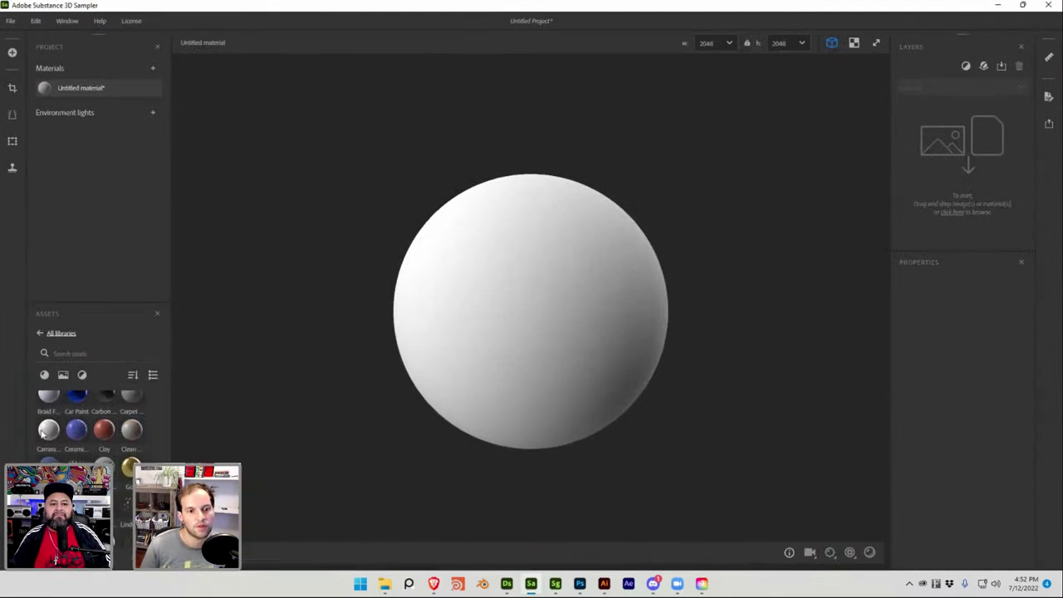
Apply the Japanese Elm Wood Laser Cut Wave material to the untitled material and examine its pattern on the sphere
{"action": "mouse_move", "coordinate": [52, 430]}
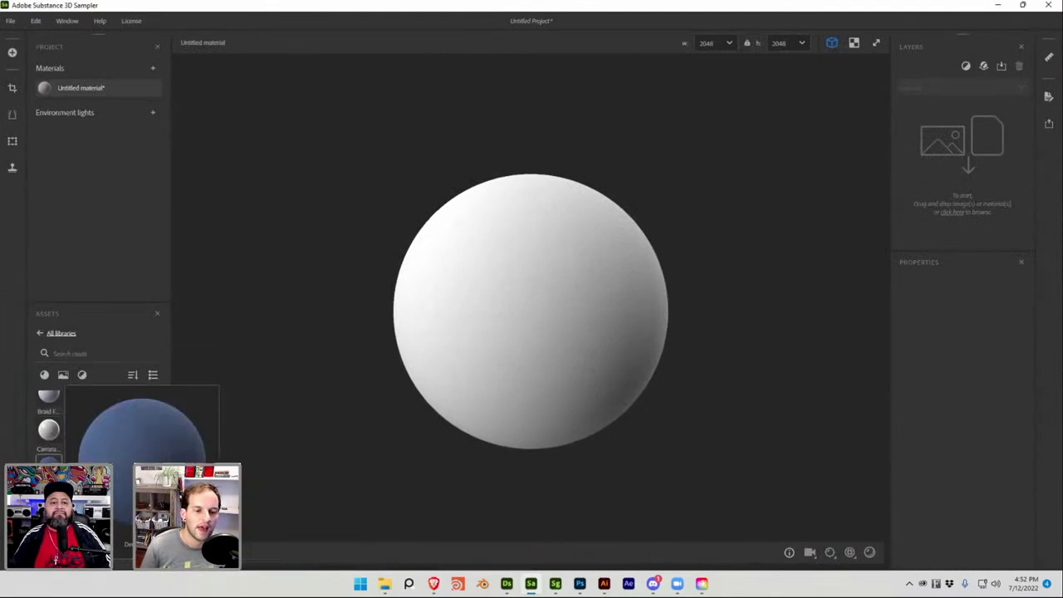
{"action": "mouse_move", "coordinate": [49, 502]}
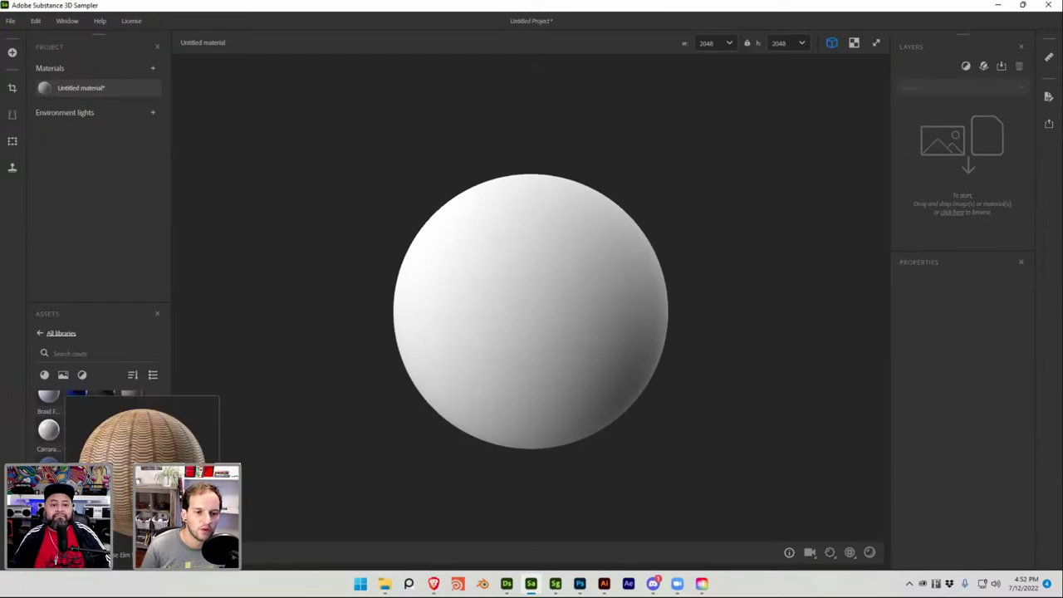
{"action": "left_click_drag", "start_coordinate": [48, 498], "coordinate": [452, 317]}
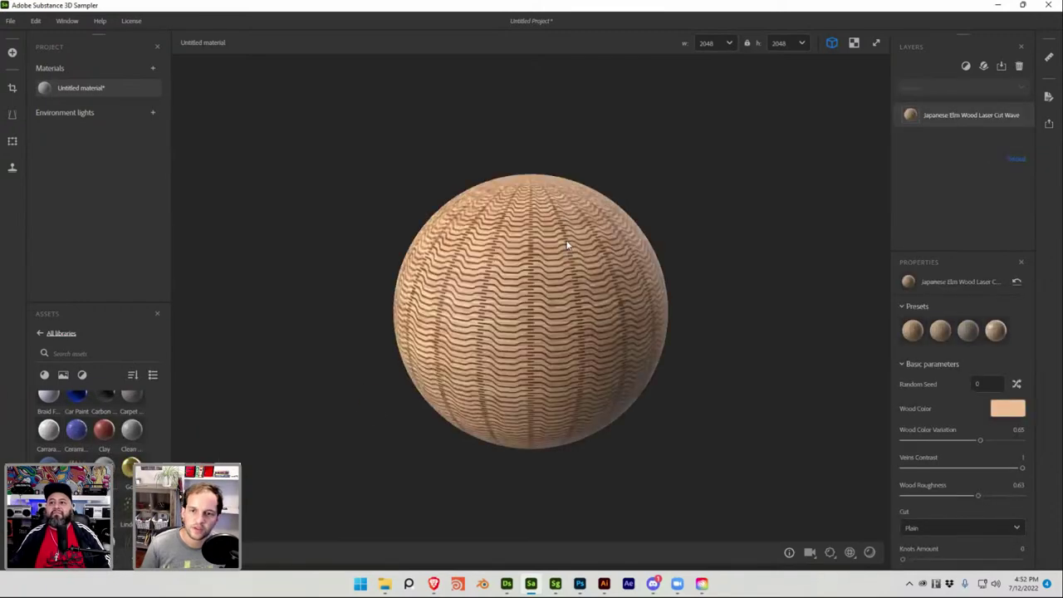
{"action": "scroll", "coordinate": [544, 304], "scroll_direction": "up", "scroll_amount": 4}
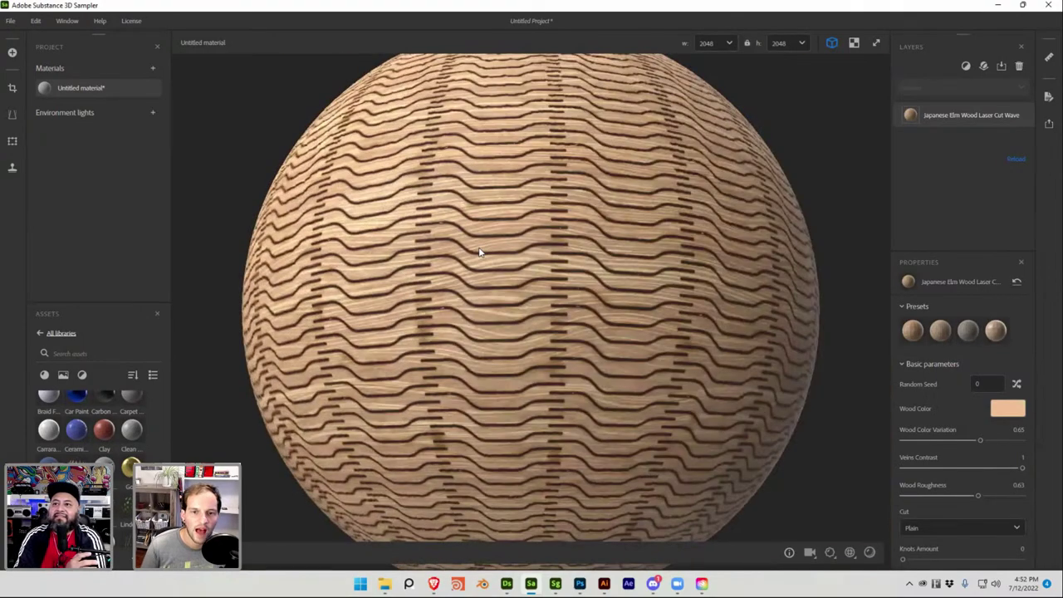
{"action": "scroll", "coordinate": [479, 252], "scroll_direction": "up", "scroll_amount": 1}
{"action": "scroll", "coordinate": [479, 252], "scroll_direction": "down", "scroll_amount": 1}
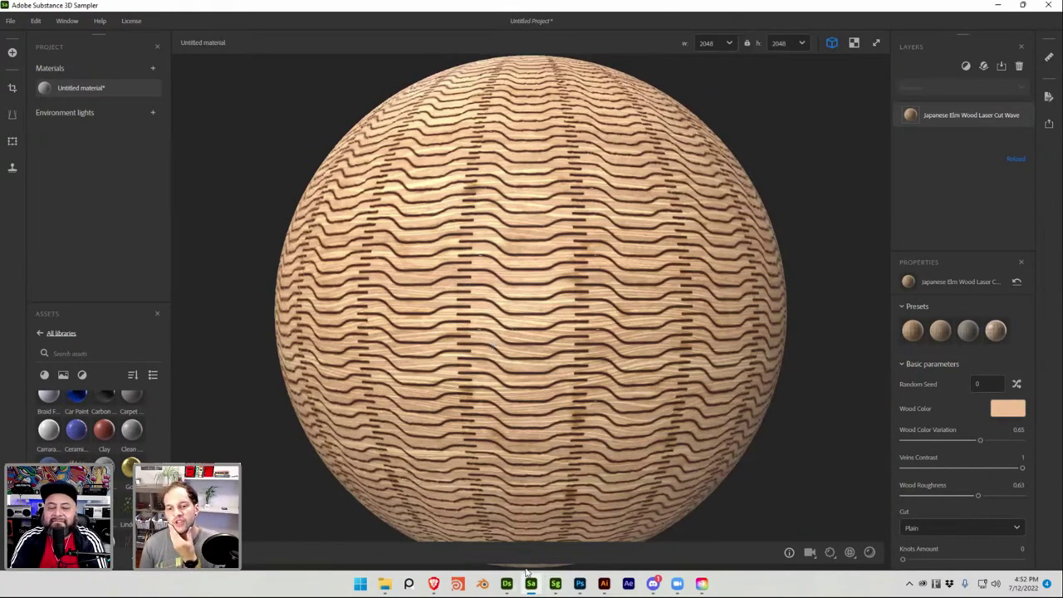
{"action": "mouse_move", "coordinate": [531, 585]}
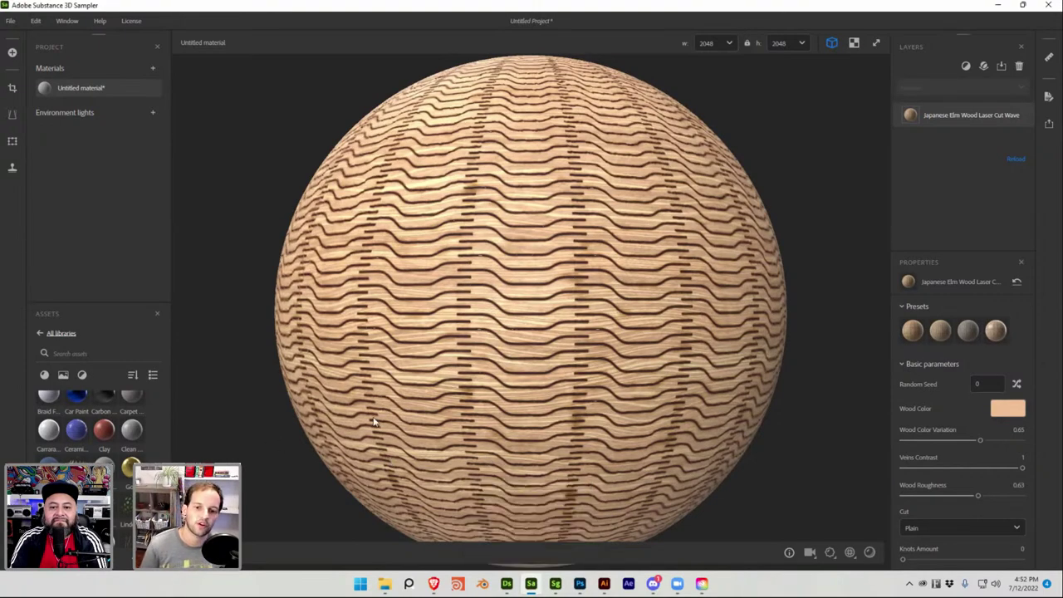
{"action": "scroll", "coordinate": [498, 373], "scroll_direction": "down", "scroll_amount": 2}
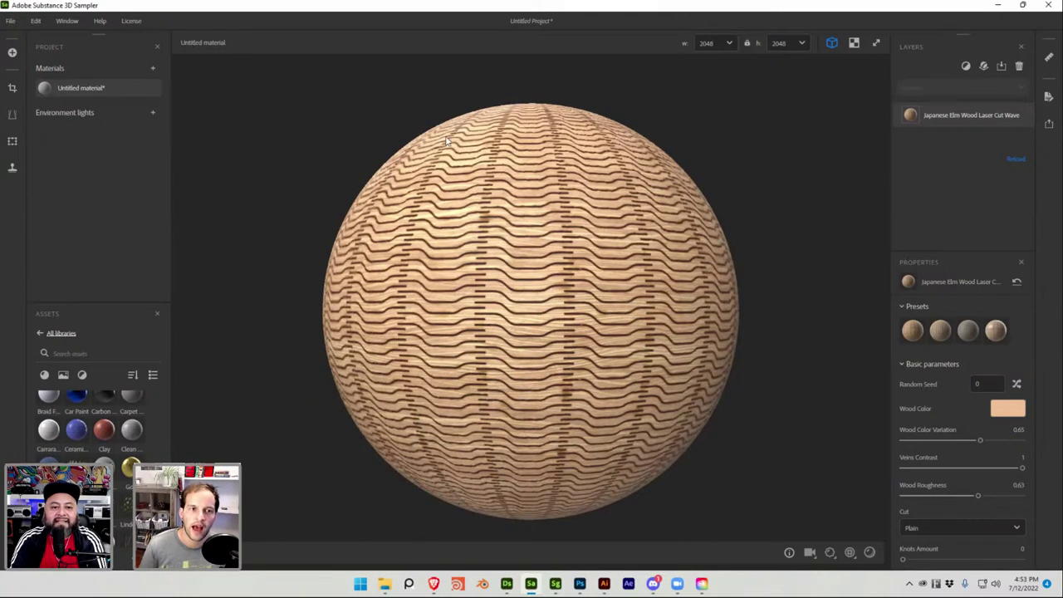
Add the Scratch filter over the Japanese Elm Wood Laser Cut Wave layer and examine it on the sphere
{"action": "scroll", "coordinate": [105, 435], "scroll_direction": "down", "scroll_amount": 10}
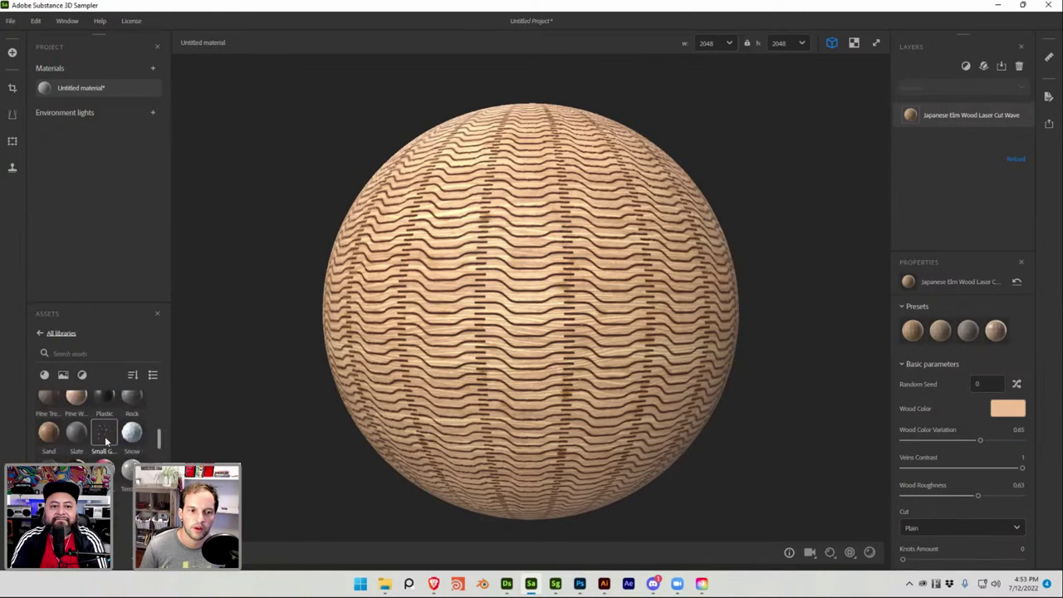
{"action": "scroll", "coordinate": [93, 449], "scroll_direction": "down", "scroll_amount": 10}
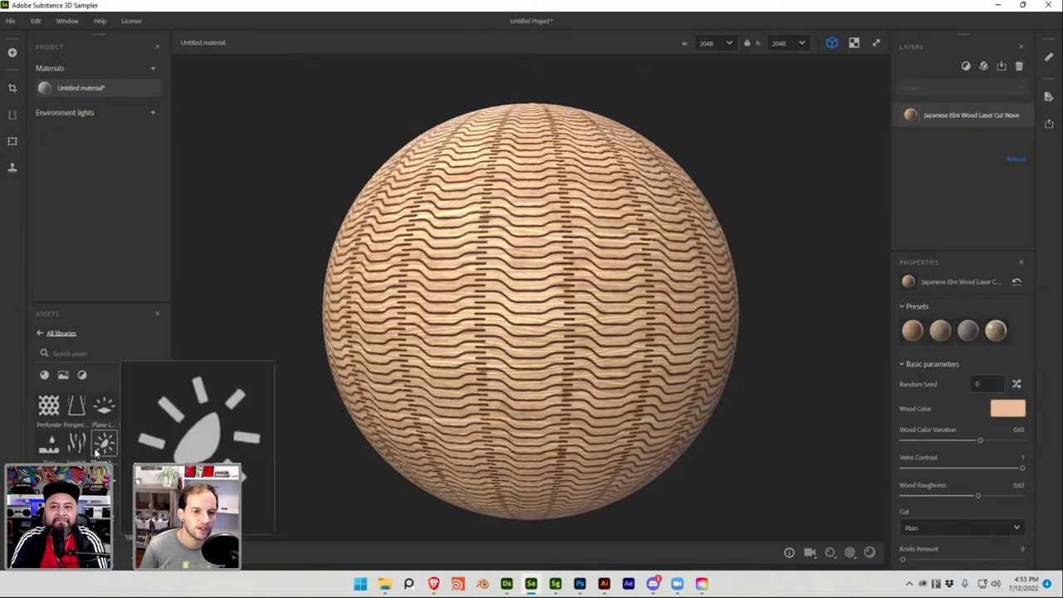
{"action": "left_click_drag", "start_coordinate": [77, 447], "coordinate": [455, 362]}
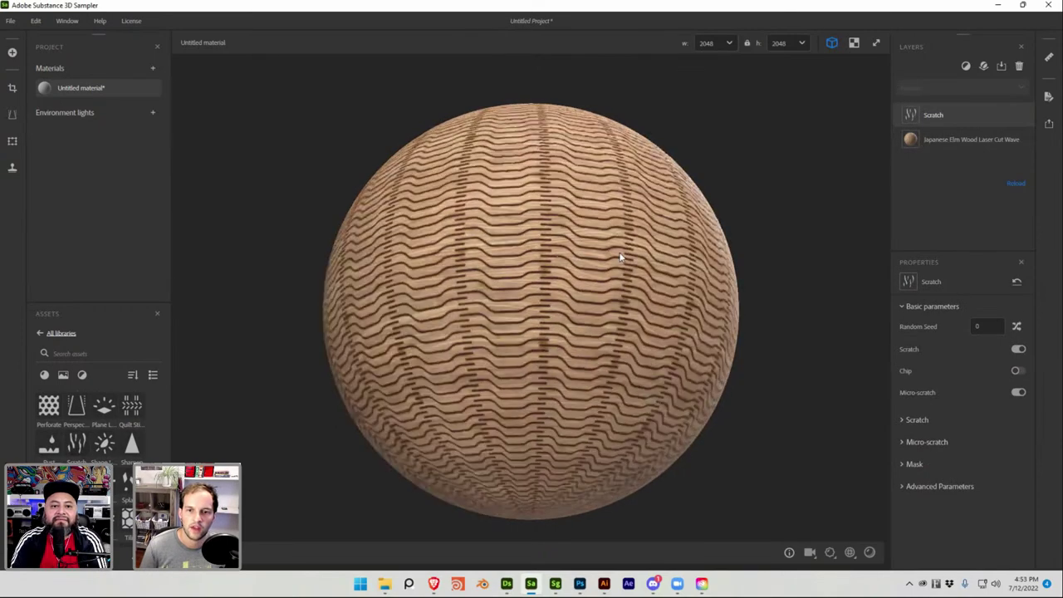
{"action": "scroll", "coordinate": [619, 258], "scroll_direction": "up", "scroll_amount": 5}
{"action": "scroll", "coordinate": [619, 257], "scroll_direction": "down", "scroll_amount": 5}
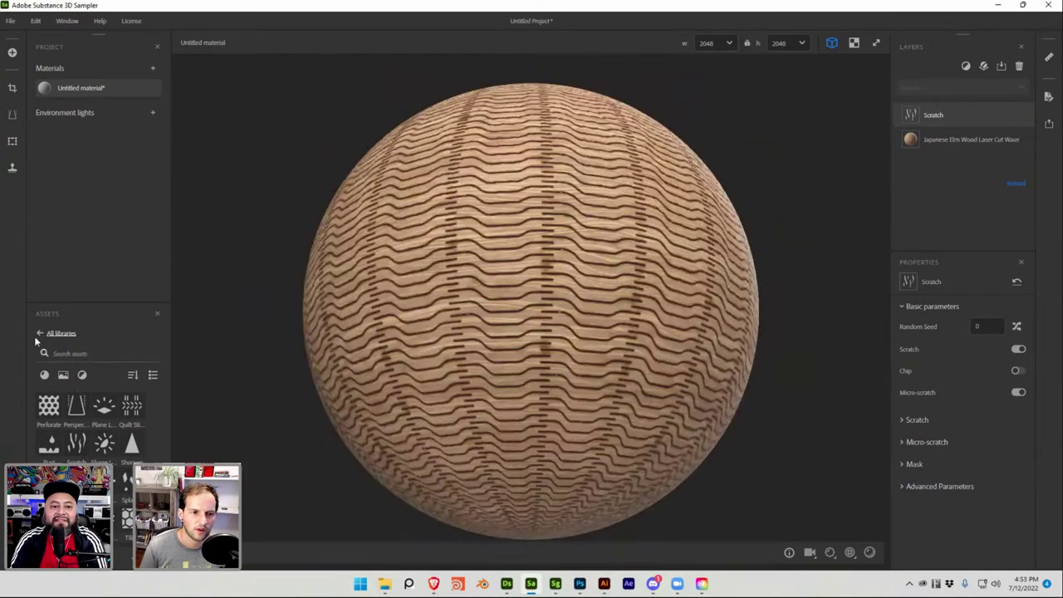
Show only materials in the asset library and add Pine Wood as a new layer above Scratch
{"action": "left_click", "coordinate": [45, 375]}
{"action": "mouse_move", "coordinate": [75, 415]}
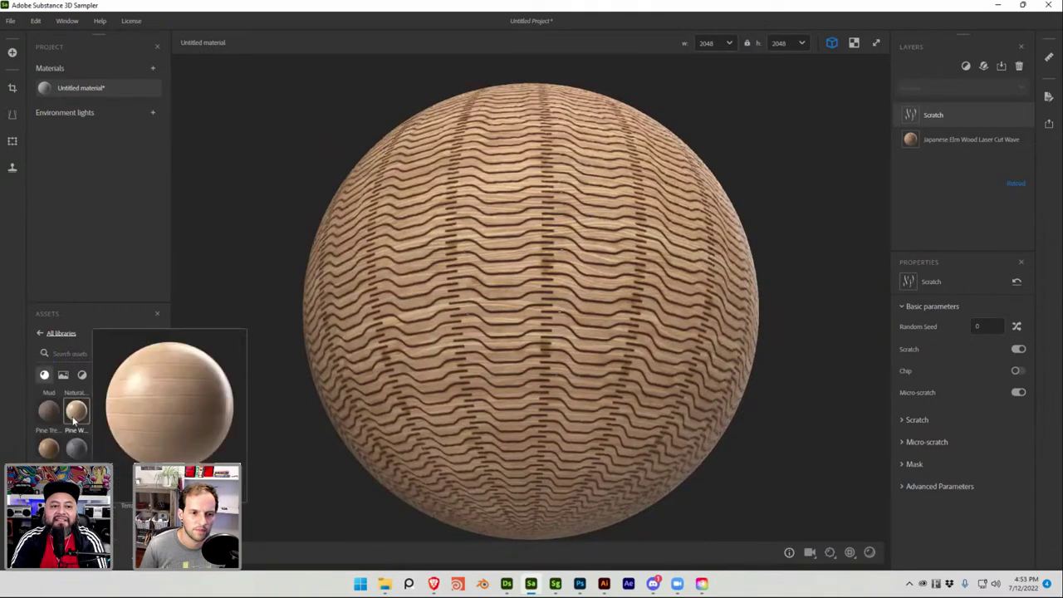
{"action": "left_click_drag", "start_coordinate": [73, 417], "coordinate": [470, 380]}
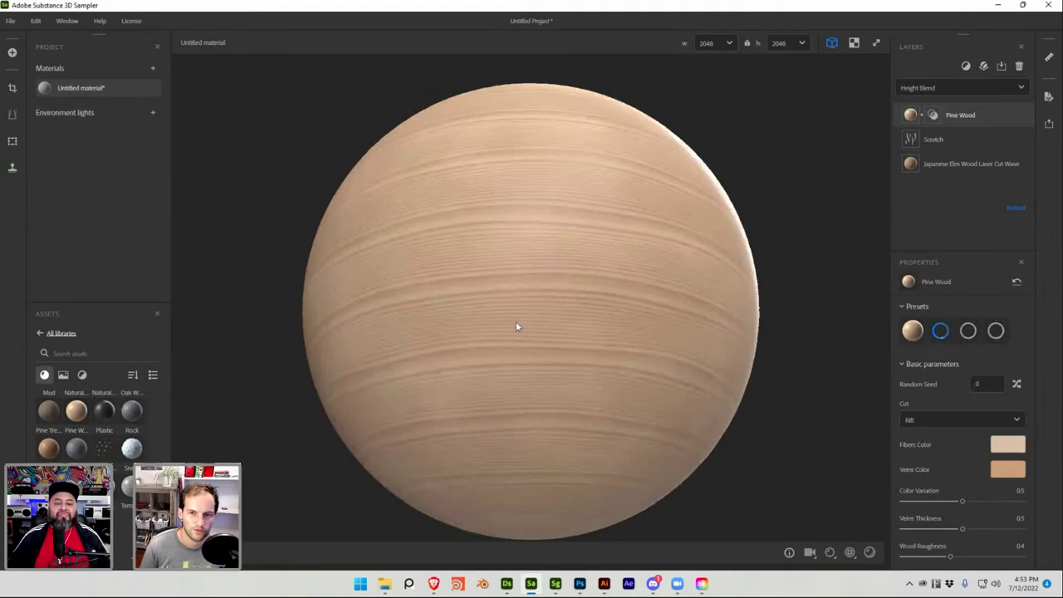
Show only filters in the asset library and apply the Cracks filter on top of the Pine Wood layer
{"action": "left_click", "coordinate": [81, 374]}
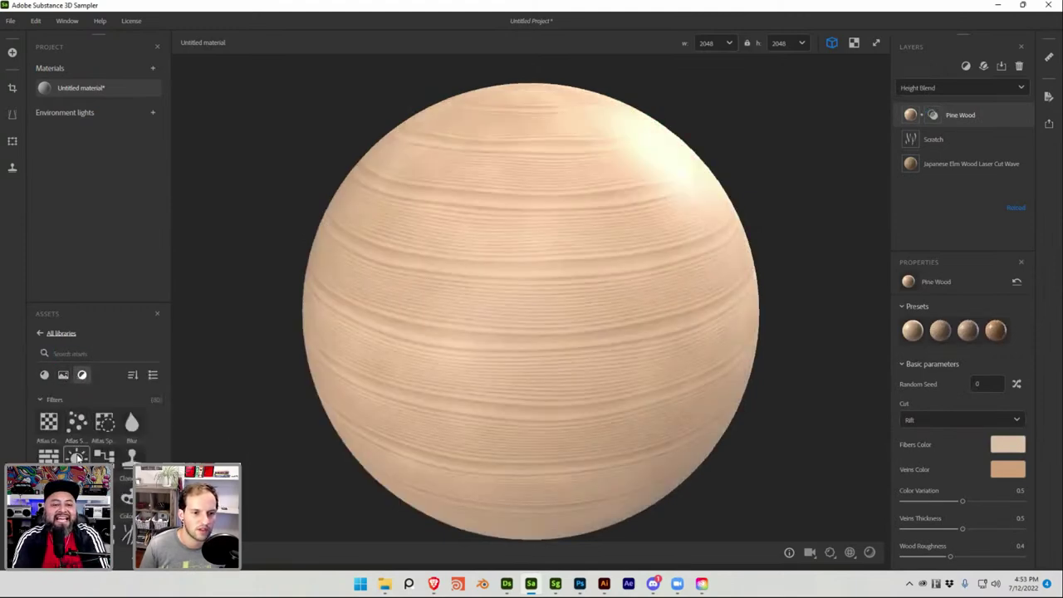
{"action": "mouse_move", "coordinate": [77, 448]}
{"action": "left_click_drag", "start_coordinate": [117, 464], "coordinate": [361, 368]}
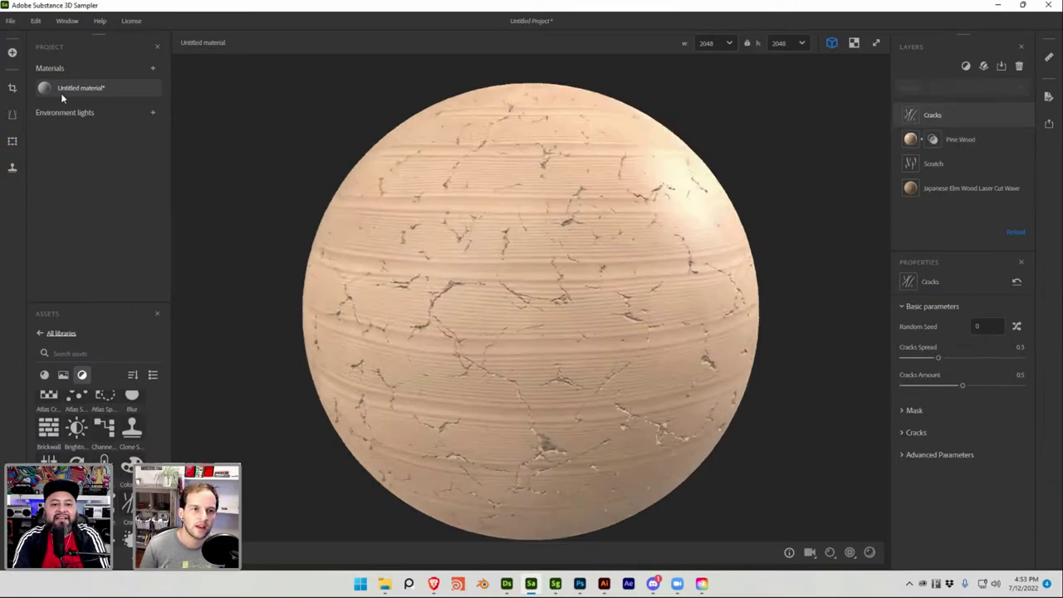
Send the cracked wood material to Substance 3D Stager, check the transfer in Sampler, and switch to Stager to view it on the star
{"action": "left_click", "coordinate": [1049, 123]}
{"action": "left_click", "coordinate": [982, 194]}
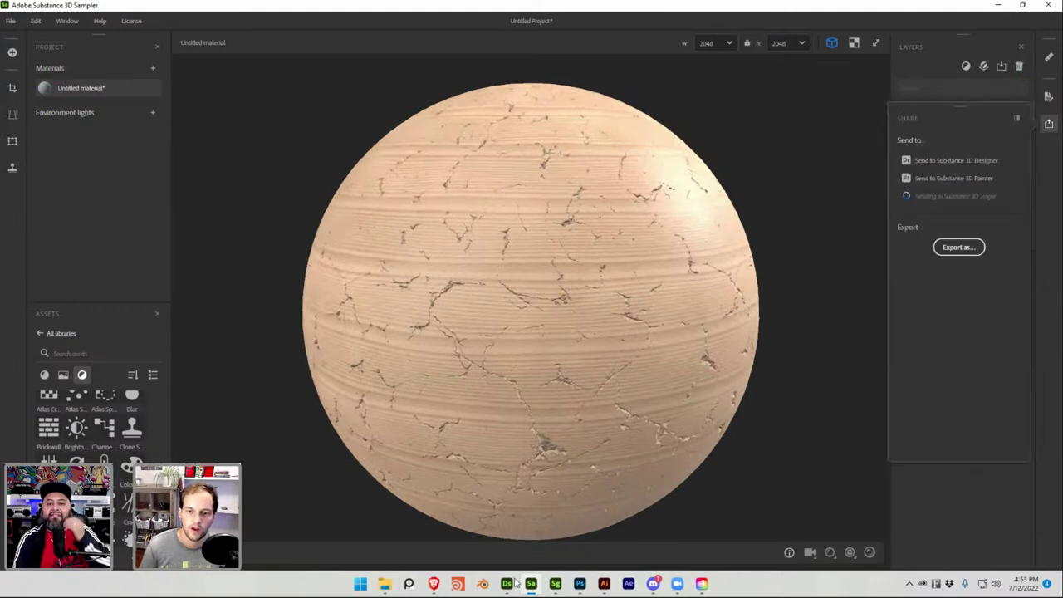
{"action": "left_click", "coordinate": [553, 585]}
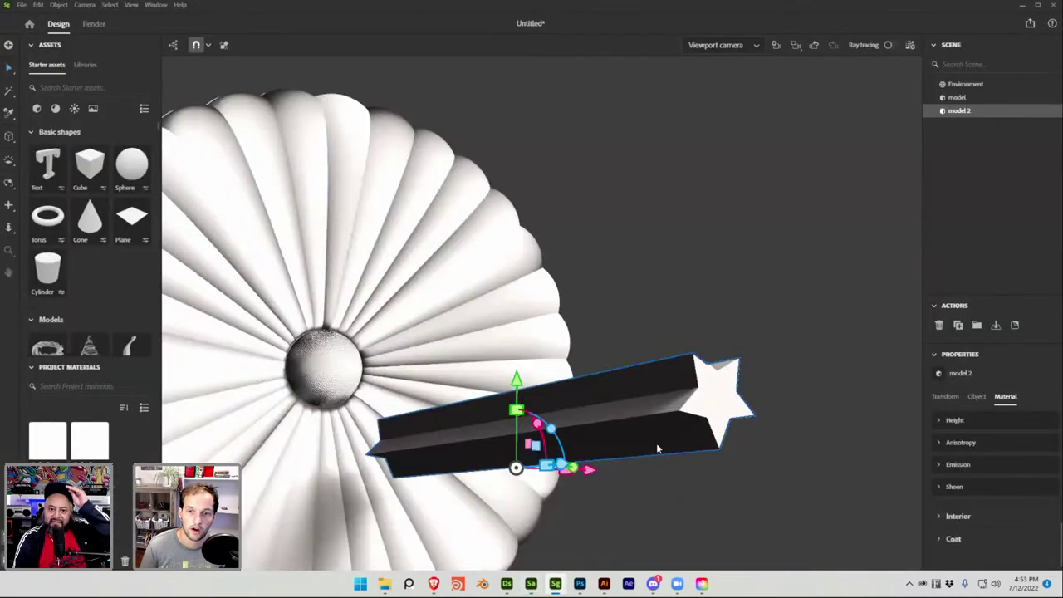
{"action": "left_click_drag", "start_coordinate": [730, 343], "coordinate": [483, 458], "text": "alt"}
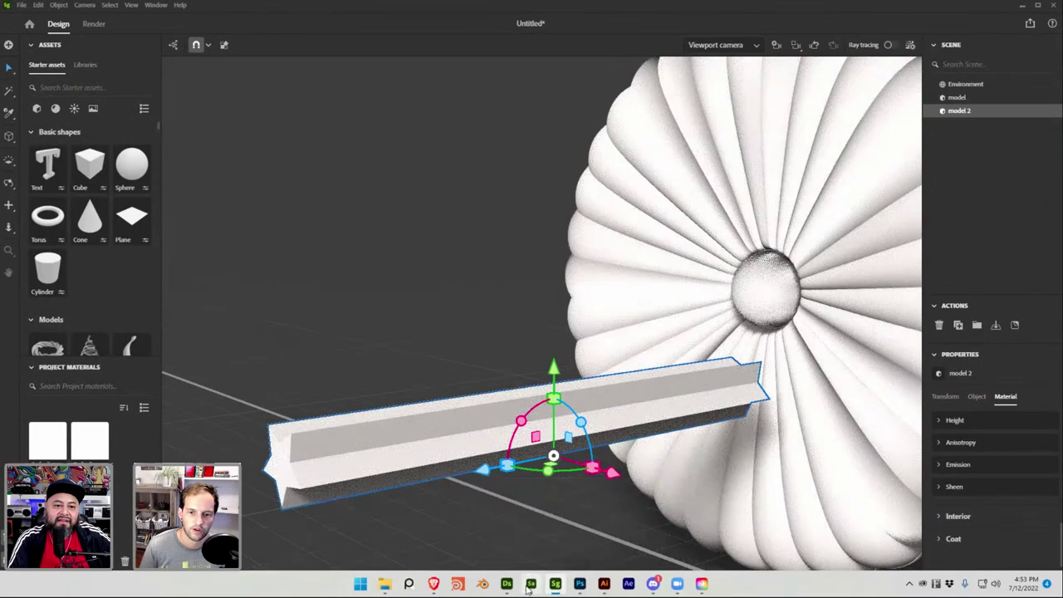
{"action": "left_click", "coordinate": [531, 584]}
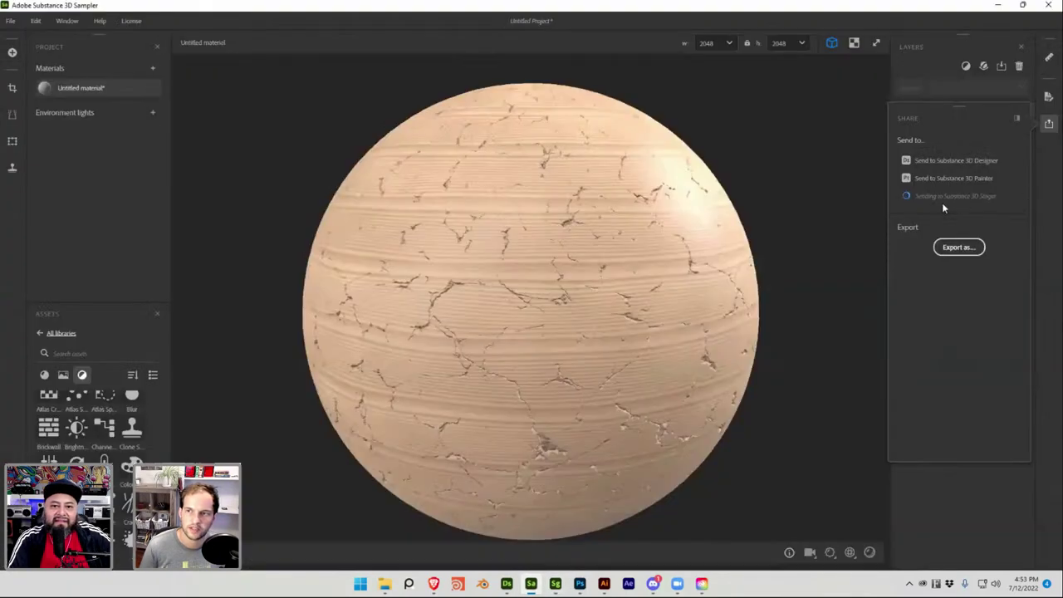
{"action": "left_click", "coordinate": [552, 586]}
{"action": "middle_click_drag", "start_coordinate": [569, 491], "coordinate": [440, 336]}
{"action": "scroll", "coordinate": [631, 449], "scroll_direction": "up", "scroll_amount": 5}
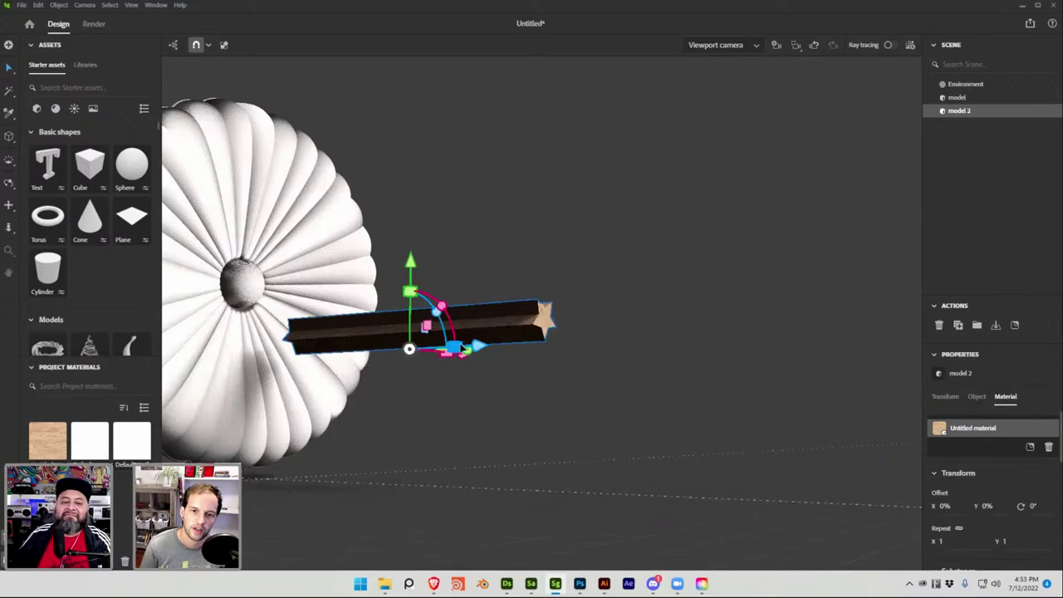
Move the long star model along its Z axis, deselect it, and inspect the wood material on its sides from above
{"action": "left_click_drag", "start_coordinate": [478, 346], "coordinate": [535, 349]}
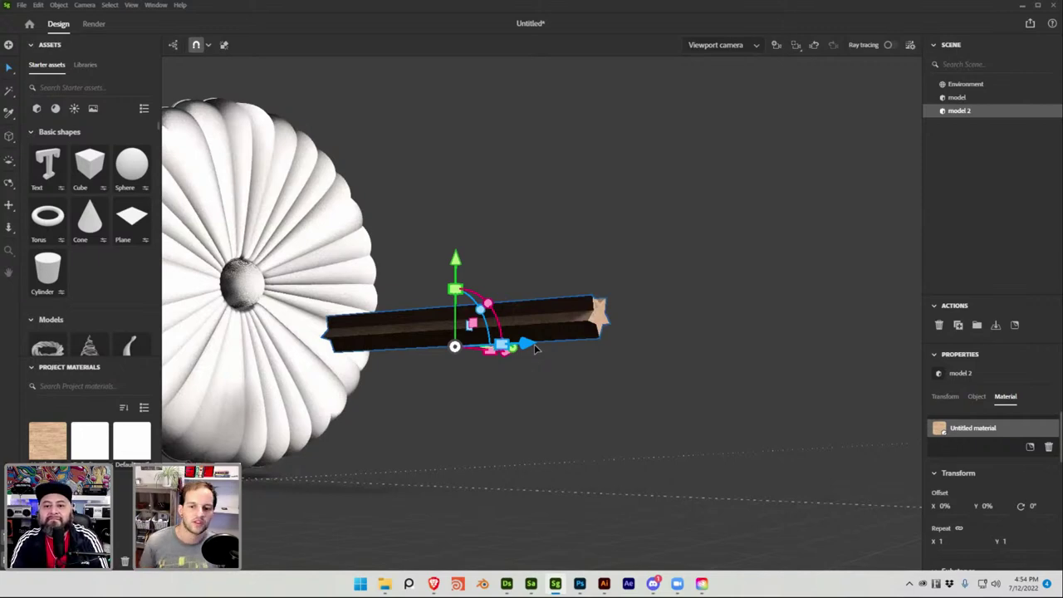
{"action": "mouse_move", "coordinate": [655, 590]}
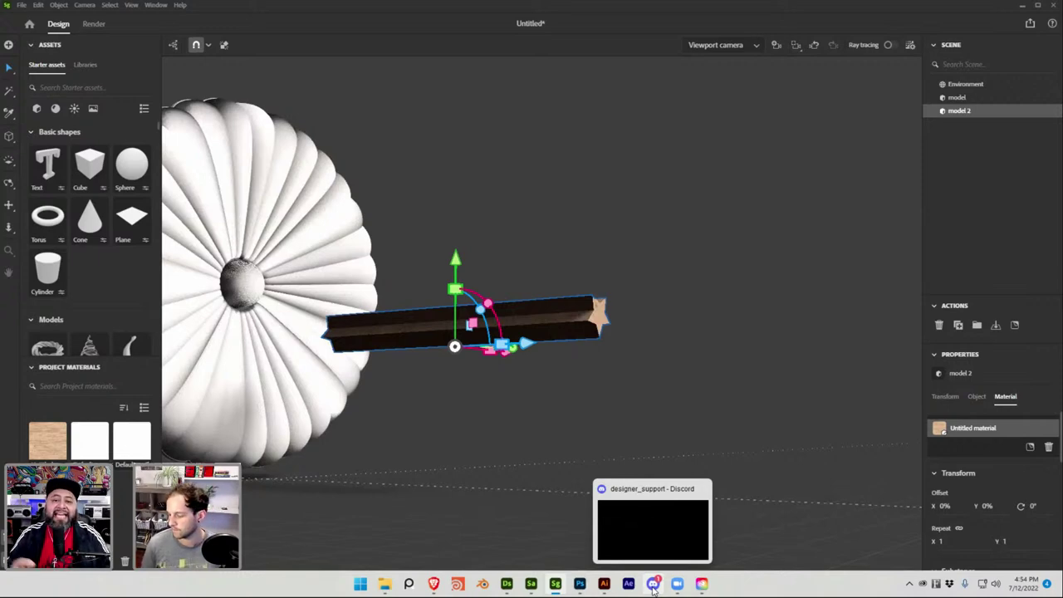
{"action": "left_click", "coordinate": [735, 360]}
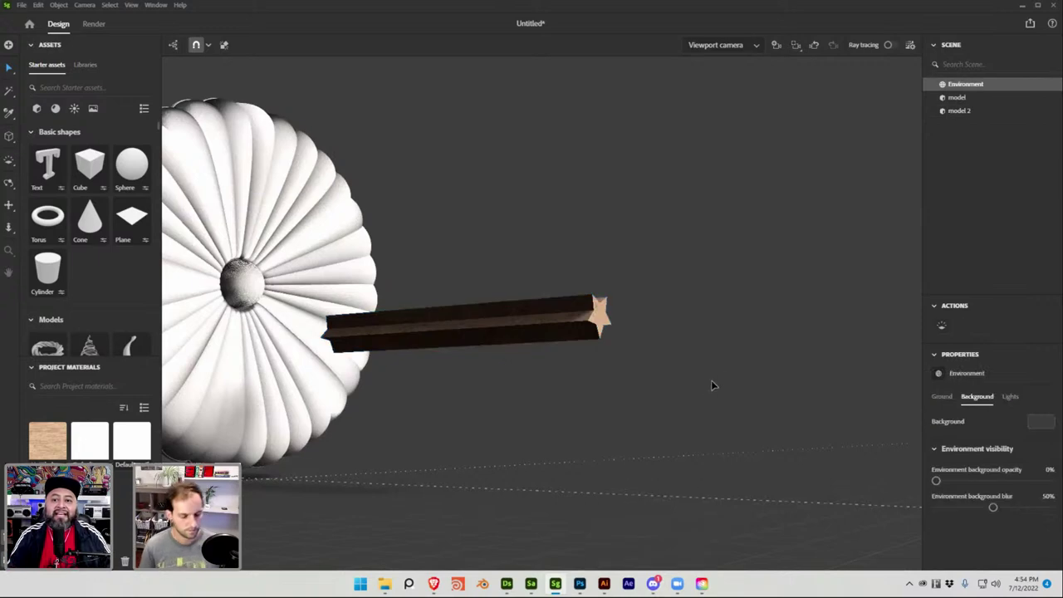
{"action": "left_click_drag", "start_coordinate": [685, 386], "coordinate": [606, 460]}
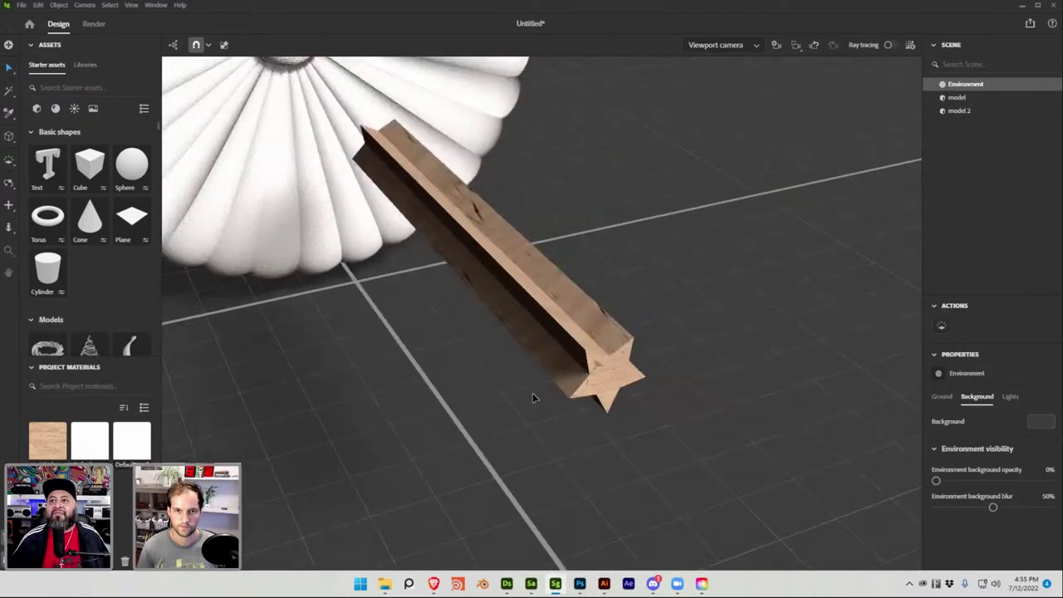